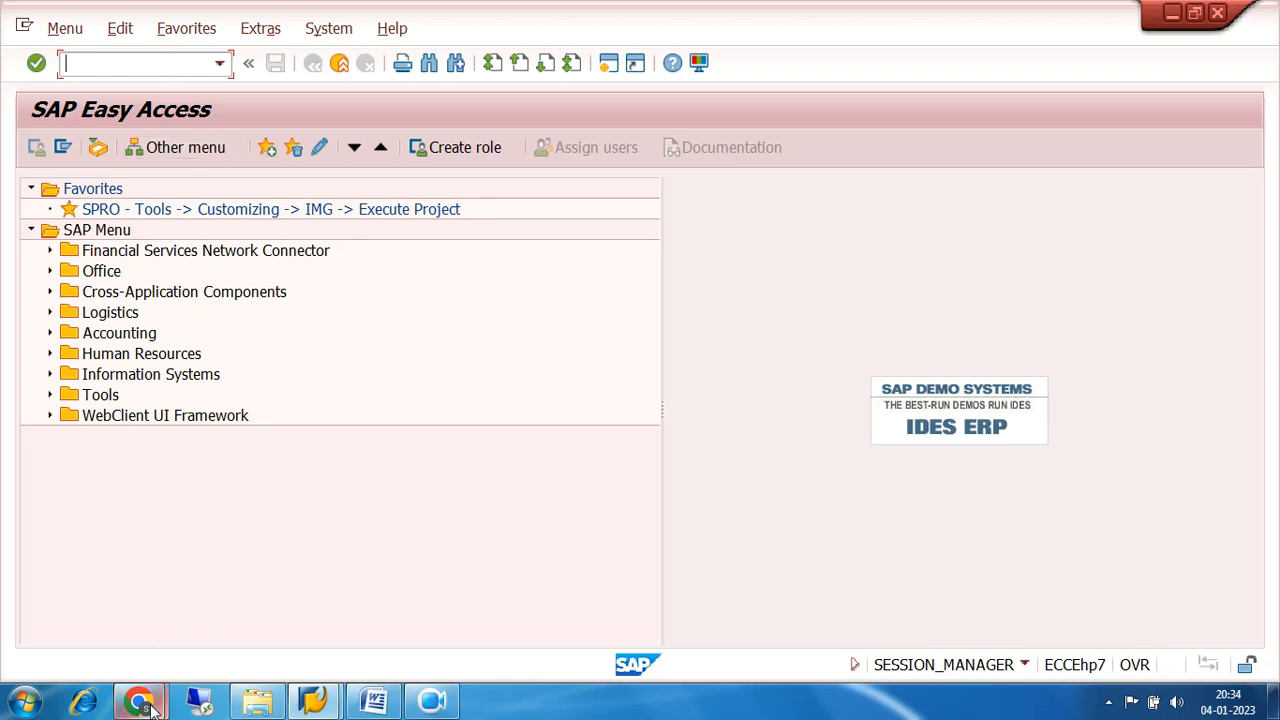
# Switch to the Google Meet call in Chrome, admit the waiting participant, and return to SAP.
pyautogui.moveTo(138, 700)
pyautogui.click(152, 608)
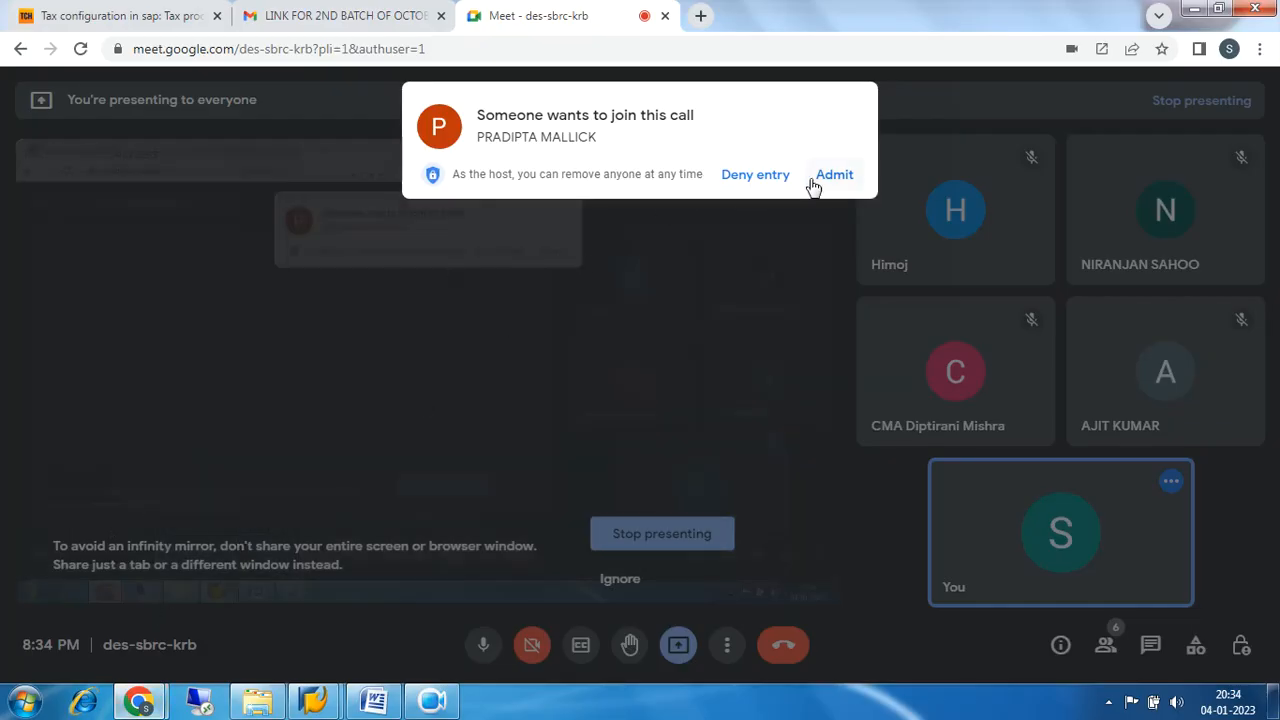
pyautogui.click(830, 176)
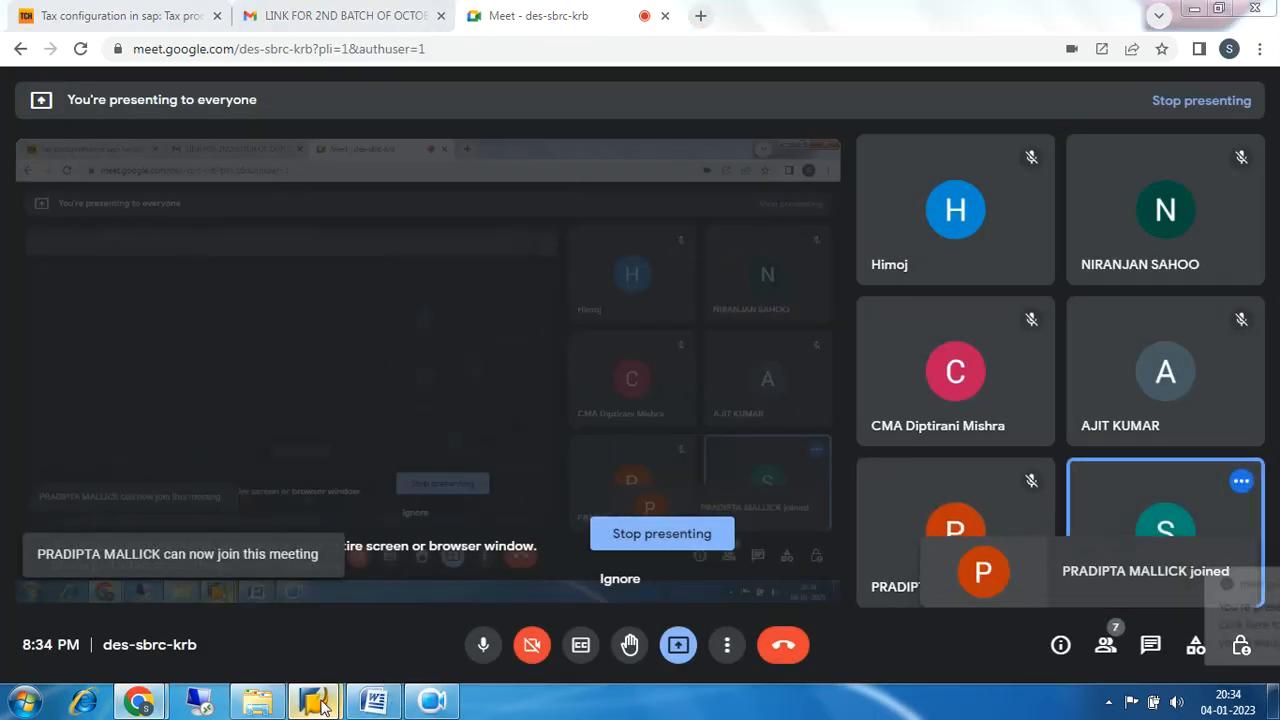
pyautogui.moveTo(313, 700)
pyautogui.click(397, 628)
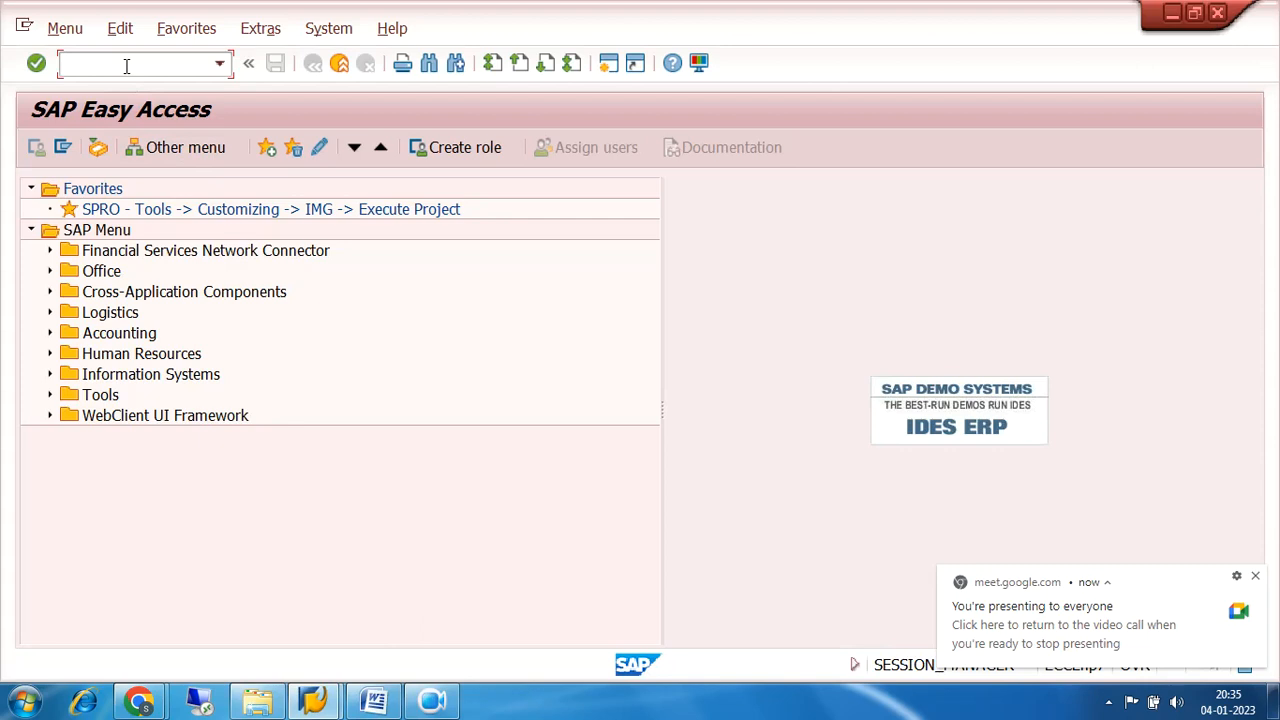
# Open the BANK ACCOUNT G/L account of company code 7200 for changing via transaction FS00 and display its Create/bank/interest data.
pyautogui.write('fs00')
pyautogui.press('Return')
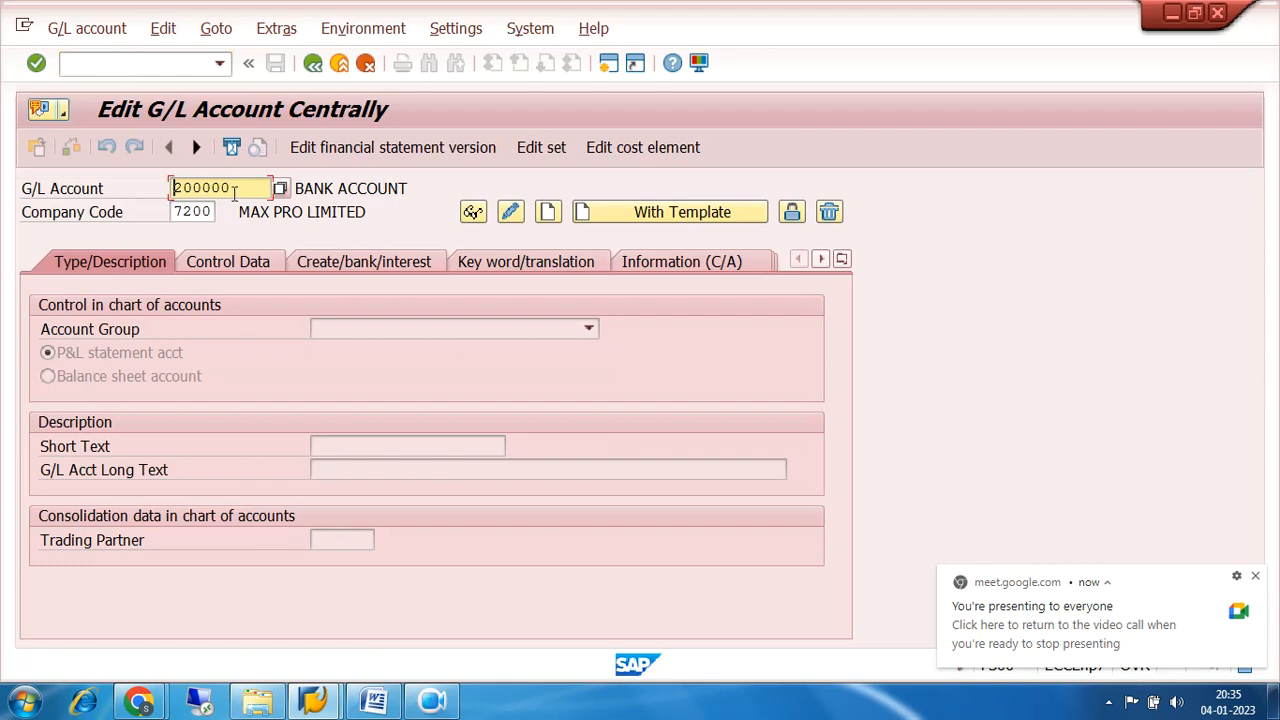
pyautogui.press('Return')
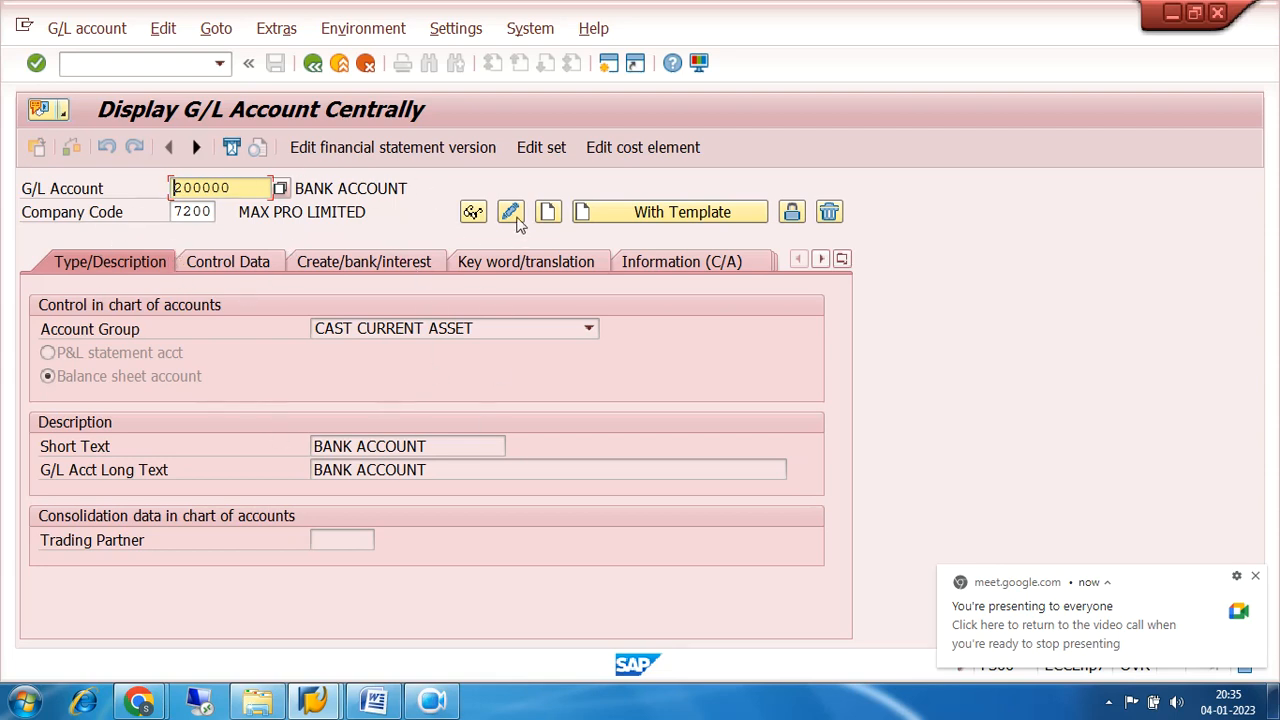
pyautogui.click(512, 214)
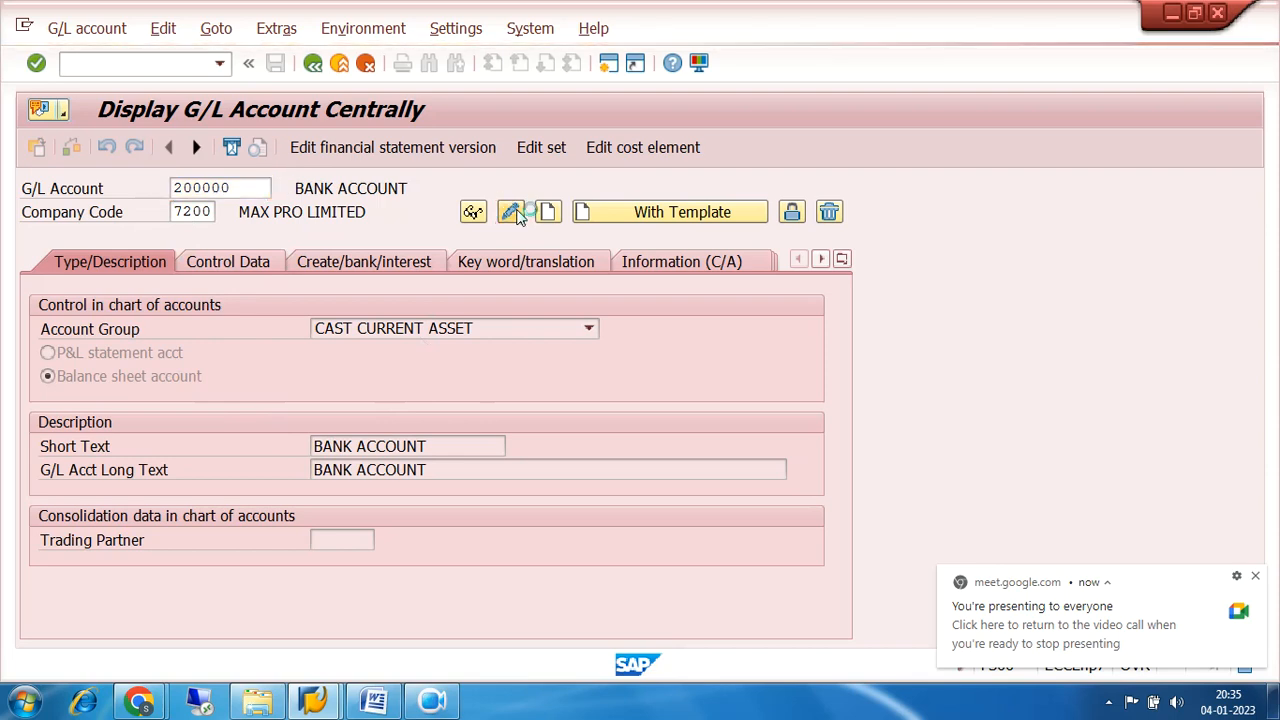
pyautogui.click(373, 263)
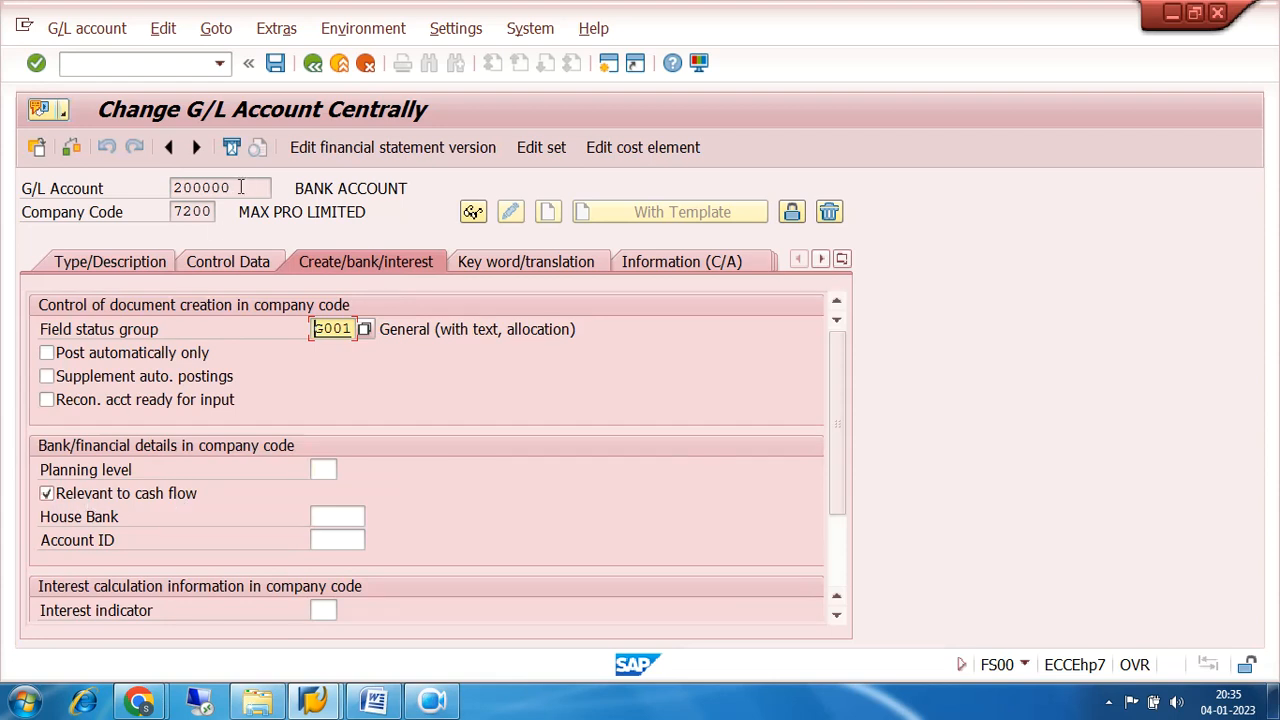
# Check the G/L account number of BANK ACCOUNT, then try to save the record and exit to SAP Easy Access.
pyautogui.moveTo(237, 186); pyautogui.dragTo(153, 186)
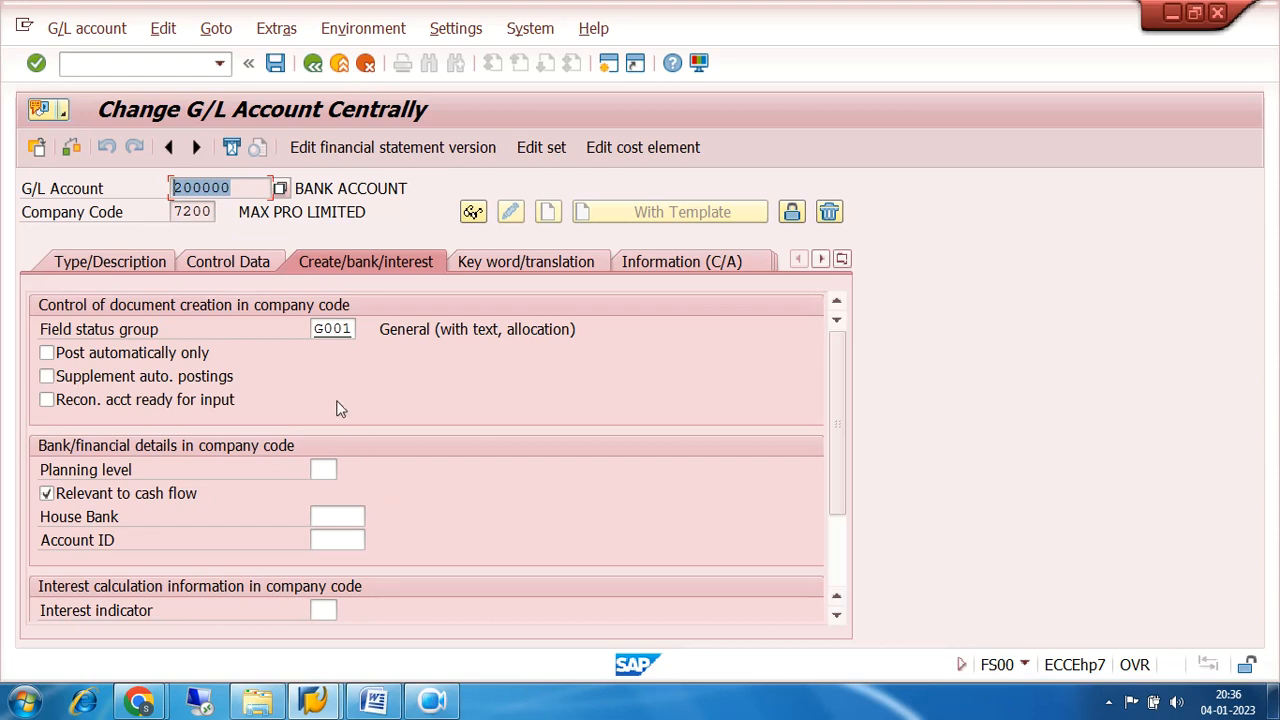
pyautogui.moveTo(245, 188); pyautogui.dragTo(142, 190)
pyautogui.moveTo(240, 187); pyautogui.dragTo(163, 190)
pyautogui.moveTo(252, 187); pyautogui.dragTo(165, 188)
pyautogui.moveTo(232, 188); pyautogui.dragTo(157, 190)
pyautogui.click(275, 64)
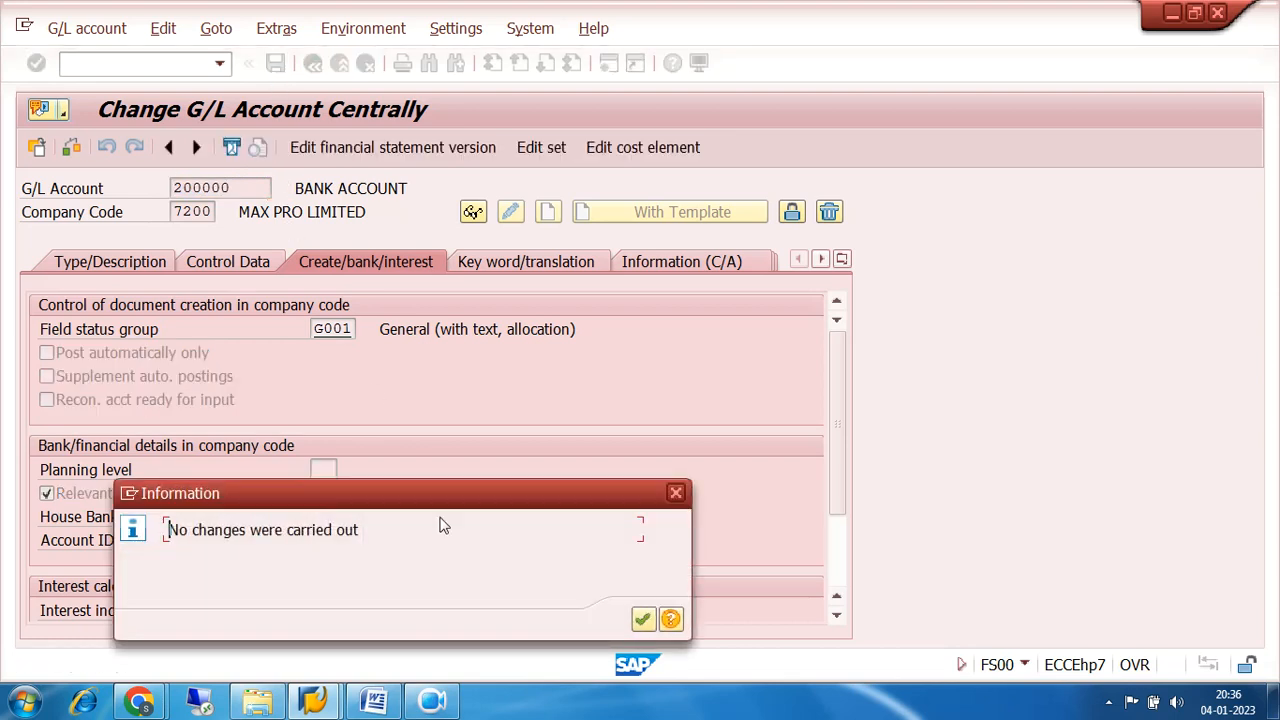
pyautogui.click(641, 620)
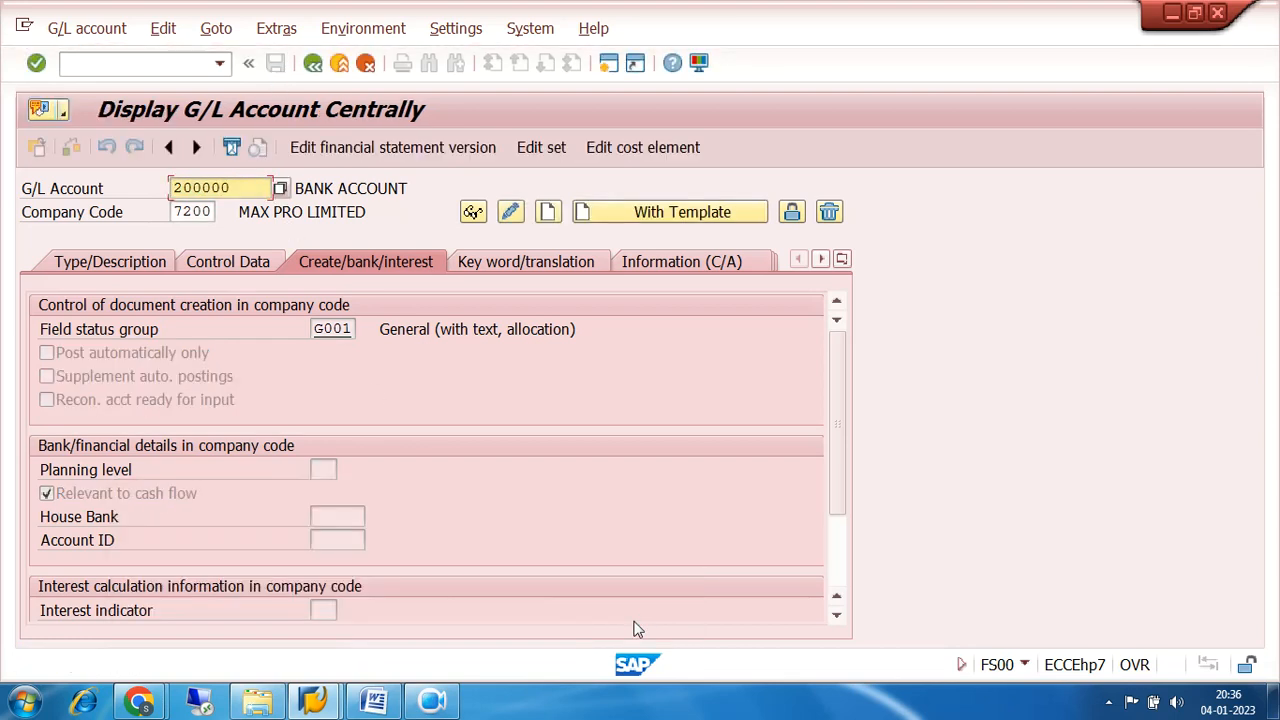
pyautogui.click(313, 63)
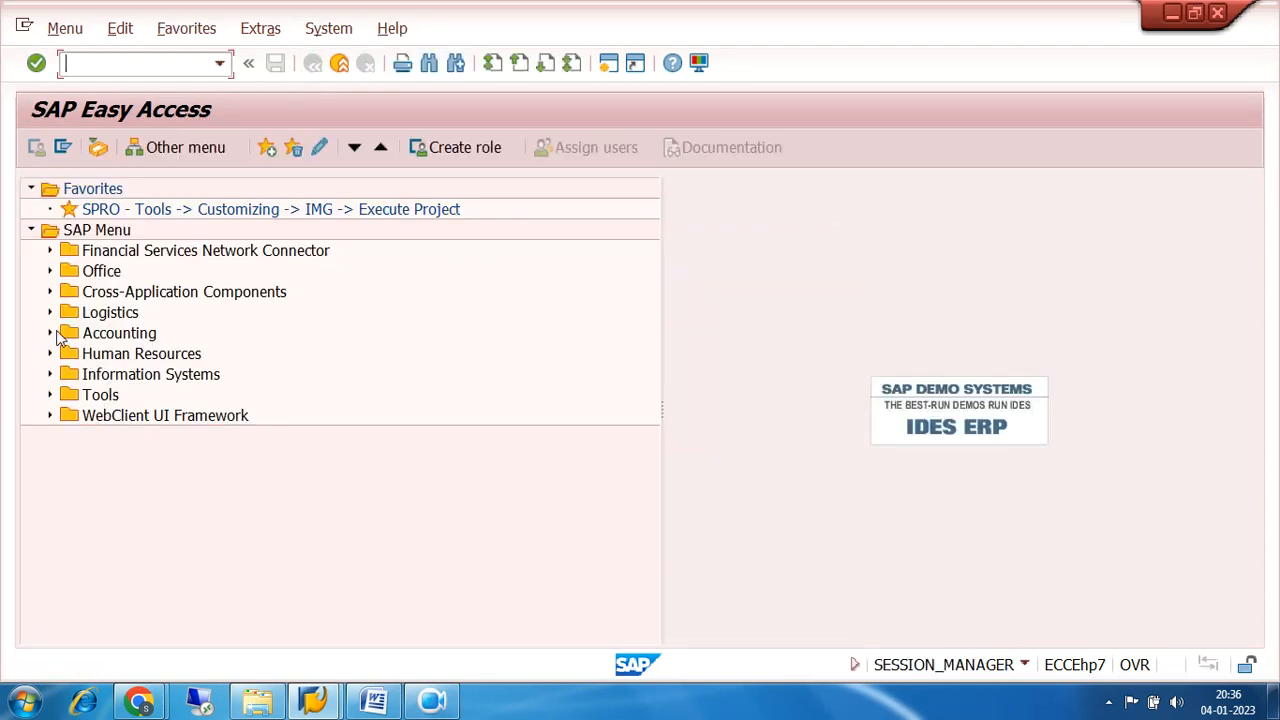
# Start F-48 Down Payment from the Accounting, Financial Accounting, Accounts Payable, Document Entry, Down Payment branch of the SAP Menu.
pyautogui.click(51, 334)
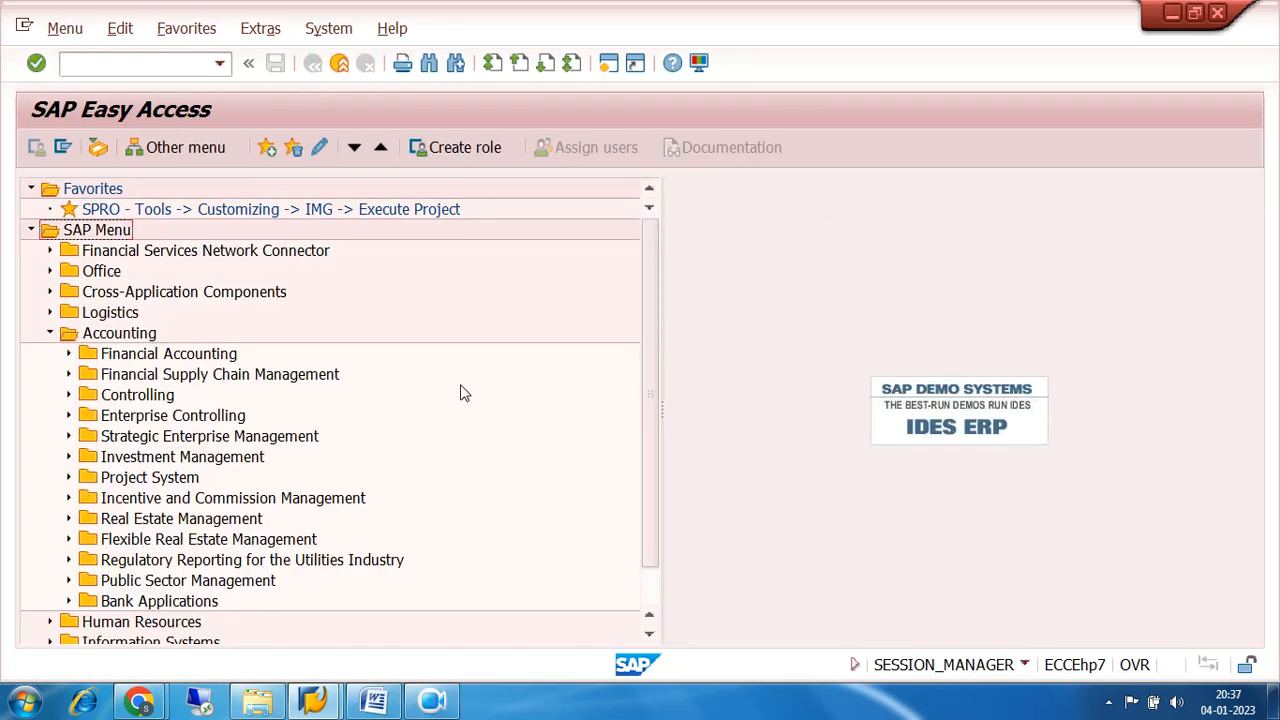
pyautogui.scroll(-1, 463, 393)
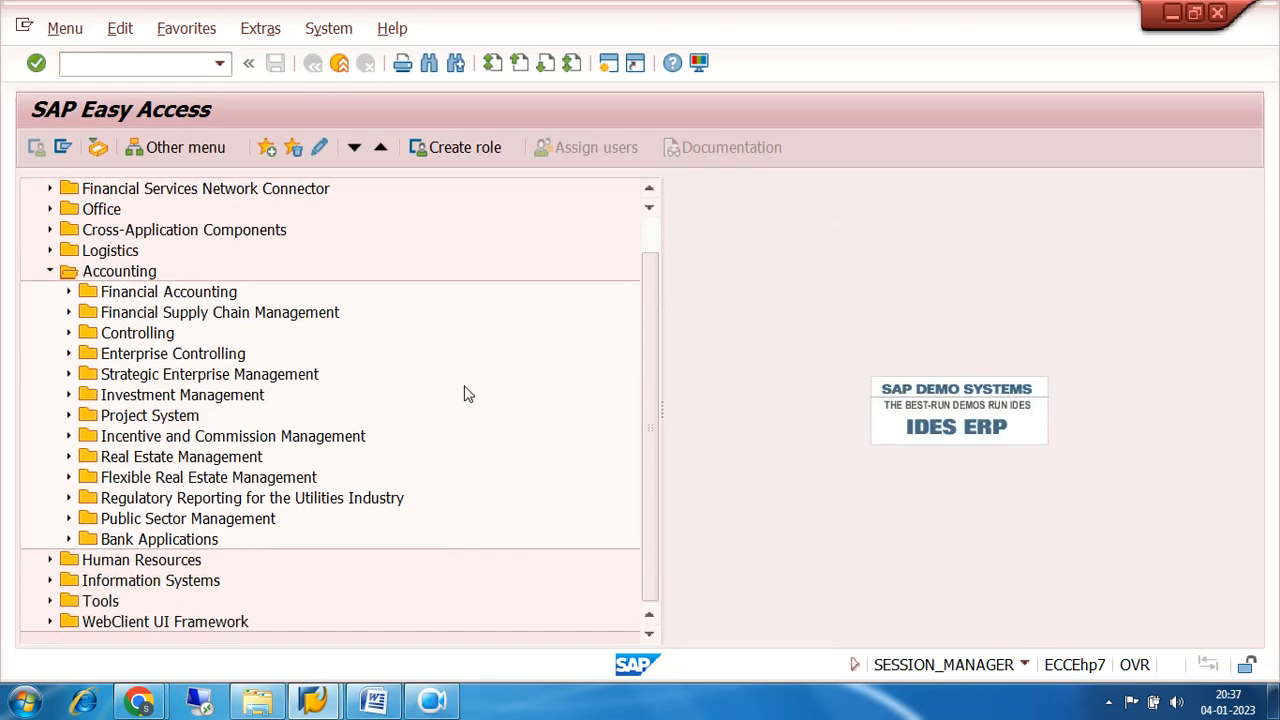
pyautogui.click(68, 292)
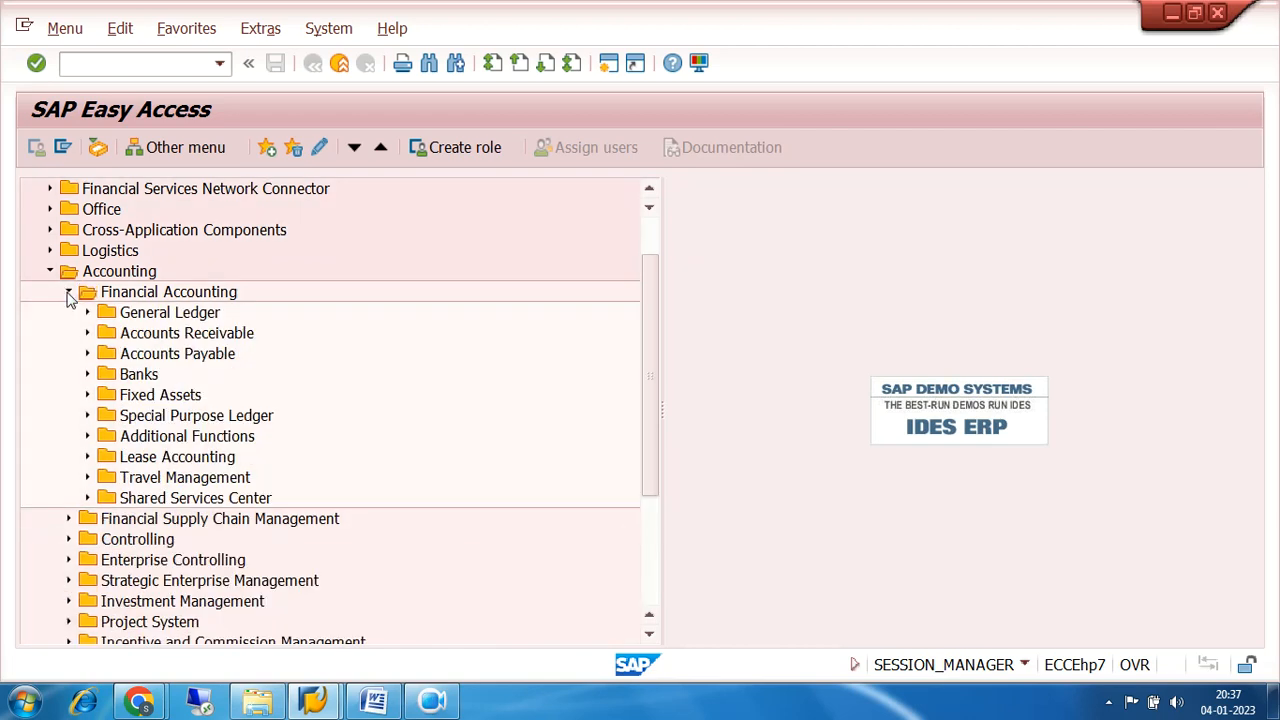
pyautogui.scroll(-2, 308, 394)
pyautogui.click(86, 272)
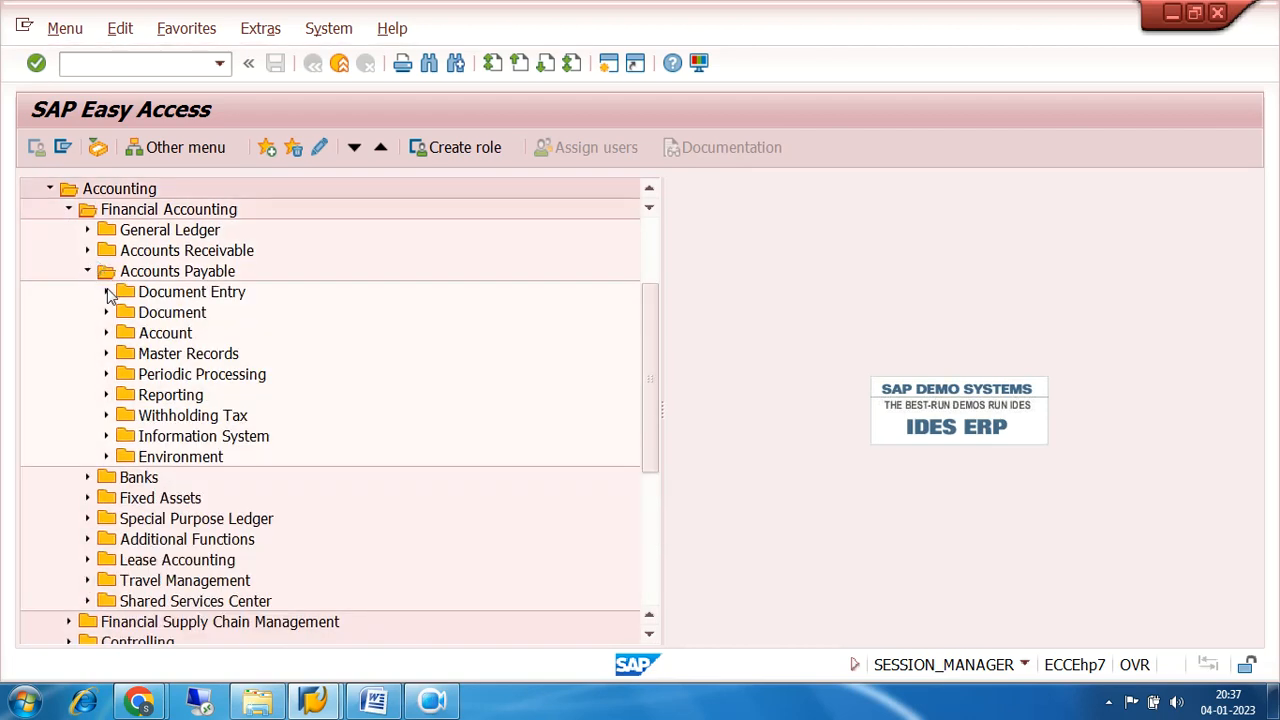
pyautogui.click(106, 292)
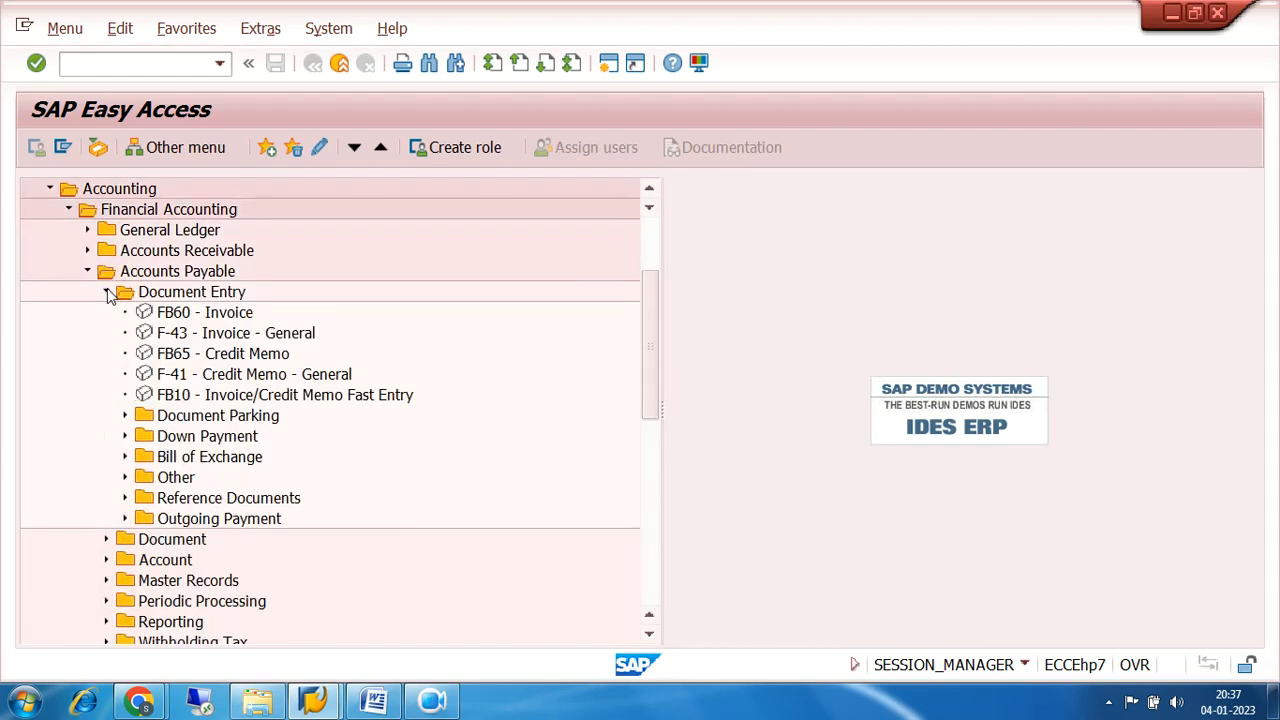
pyautogui.click(125, 437)
pyautogui.click(433, 703)
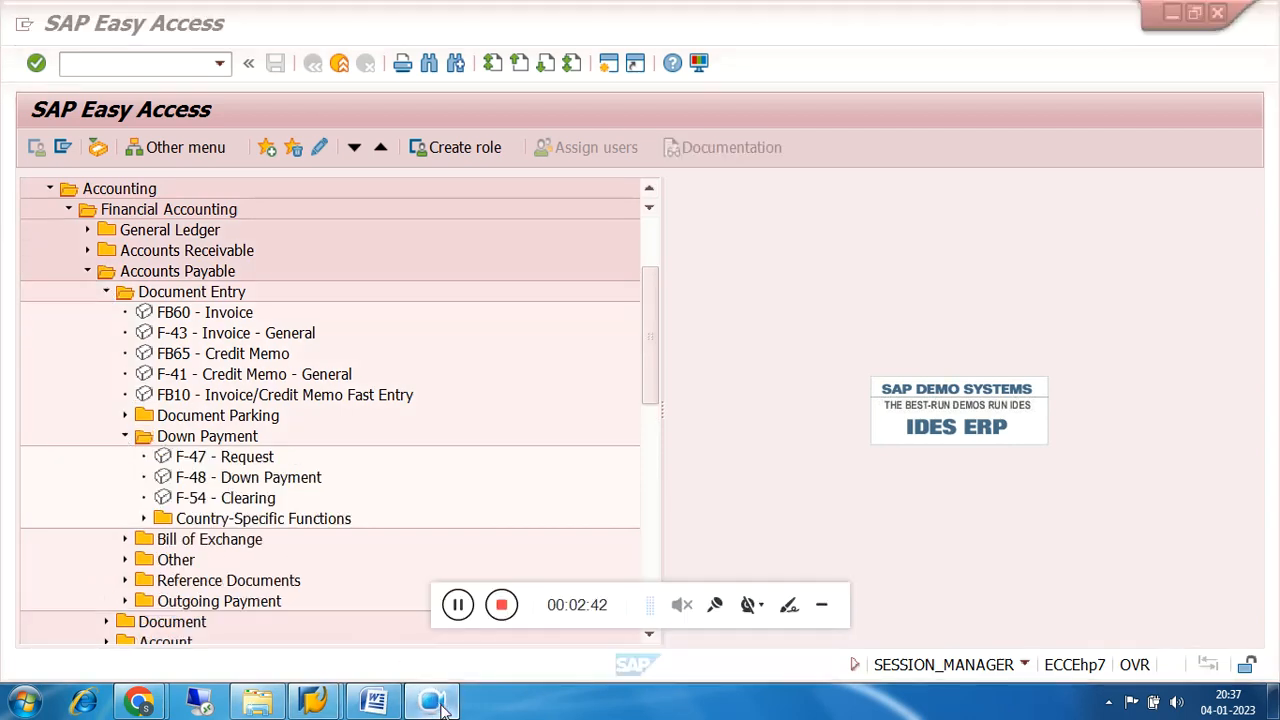
pyautogui.click(821, 606)
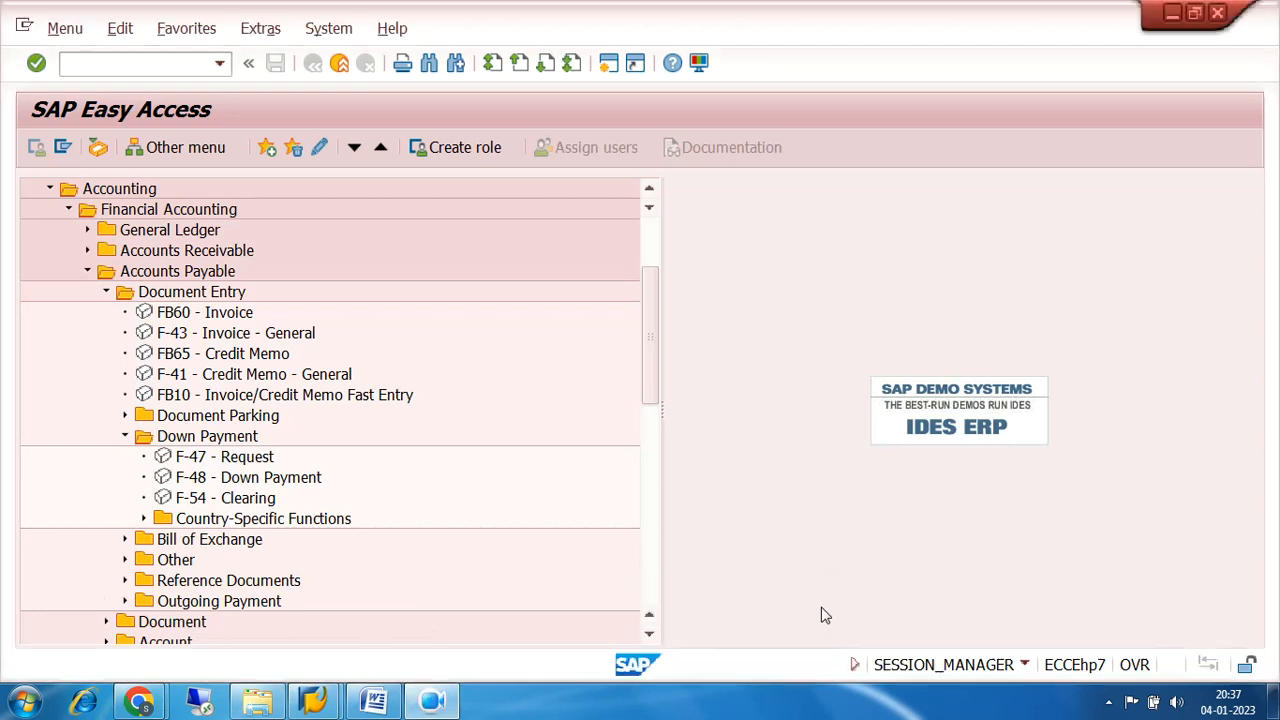
pyautogui.doubleClick(197, 482)
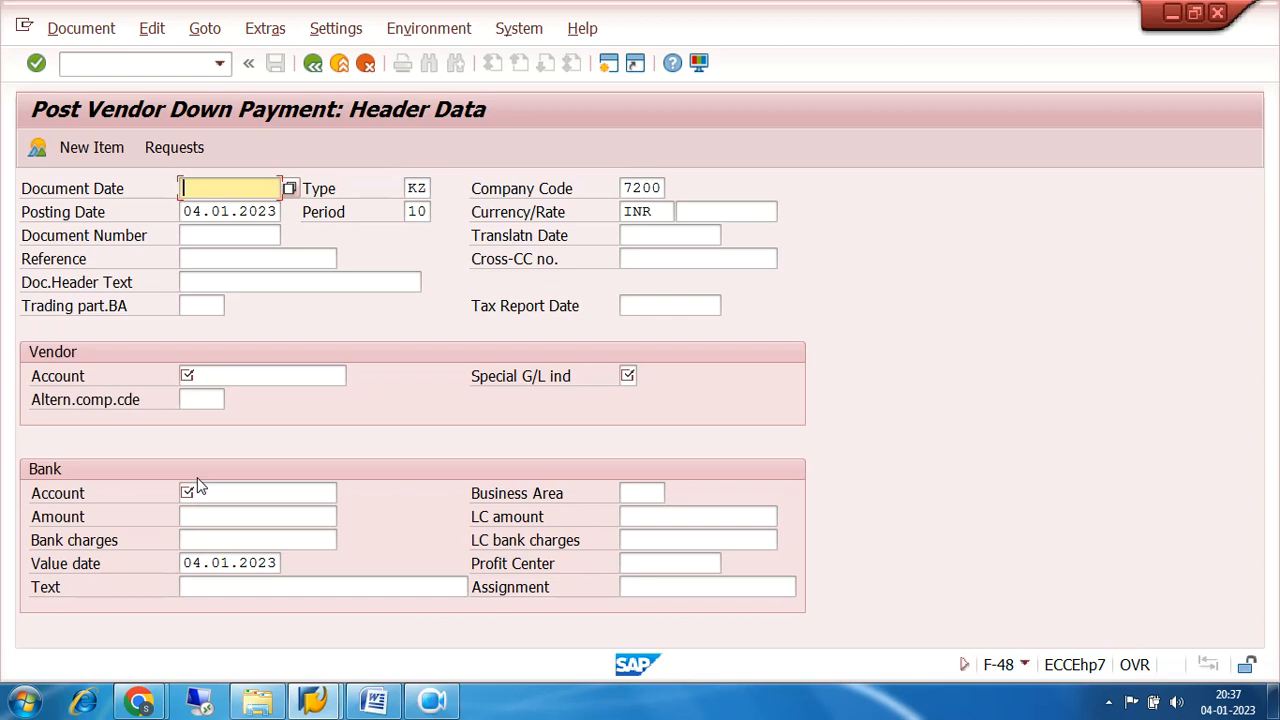
# Set the document date of the vendor down payment to 04.01.2023.
pyautogui.write('04')
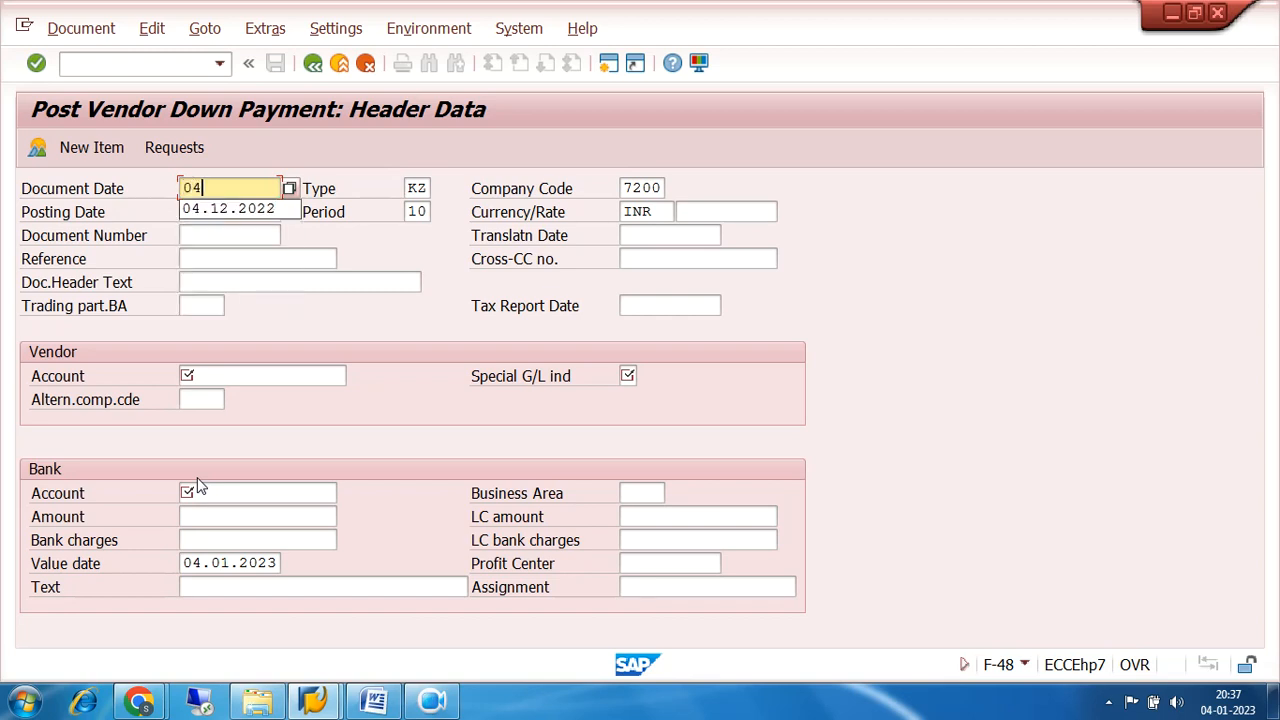
pyautogui.write('.01.2023')
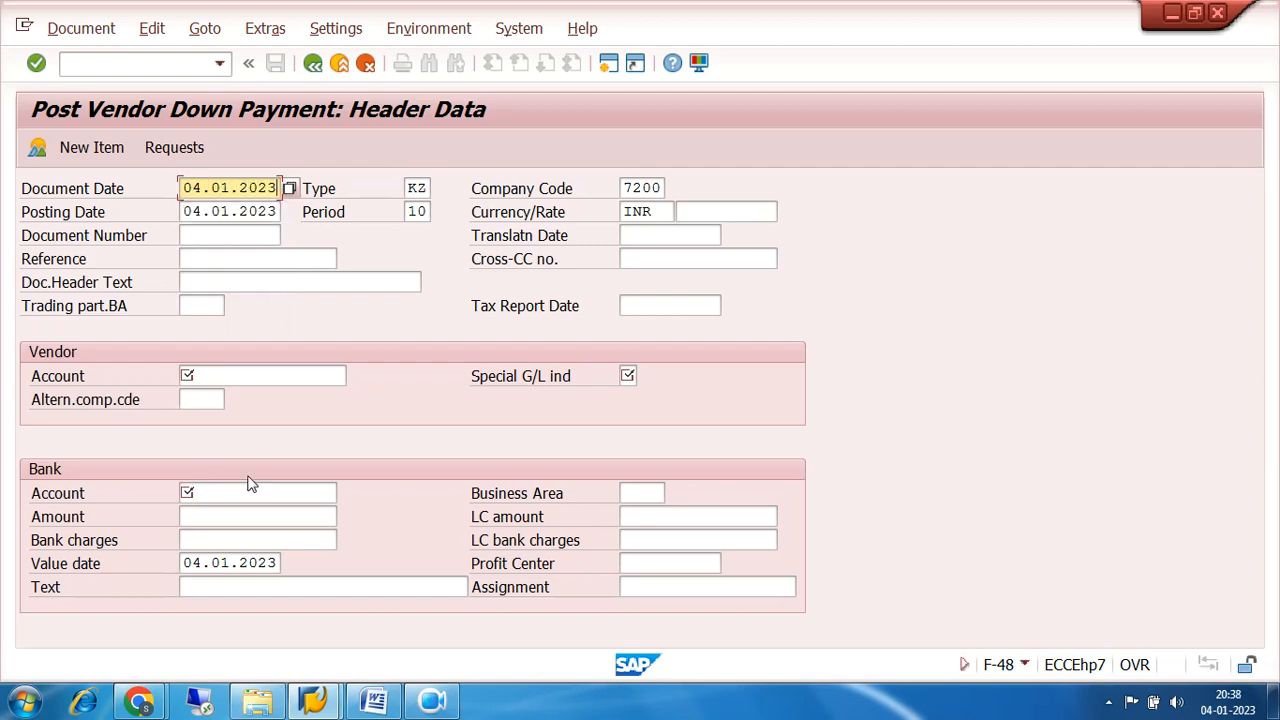
# Enter the vendor account of TRIDENT IND LTD and set the special G/L indicator to A.
pyautogui.click(212, 374)
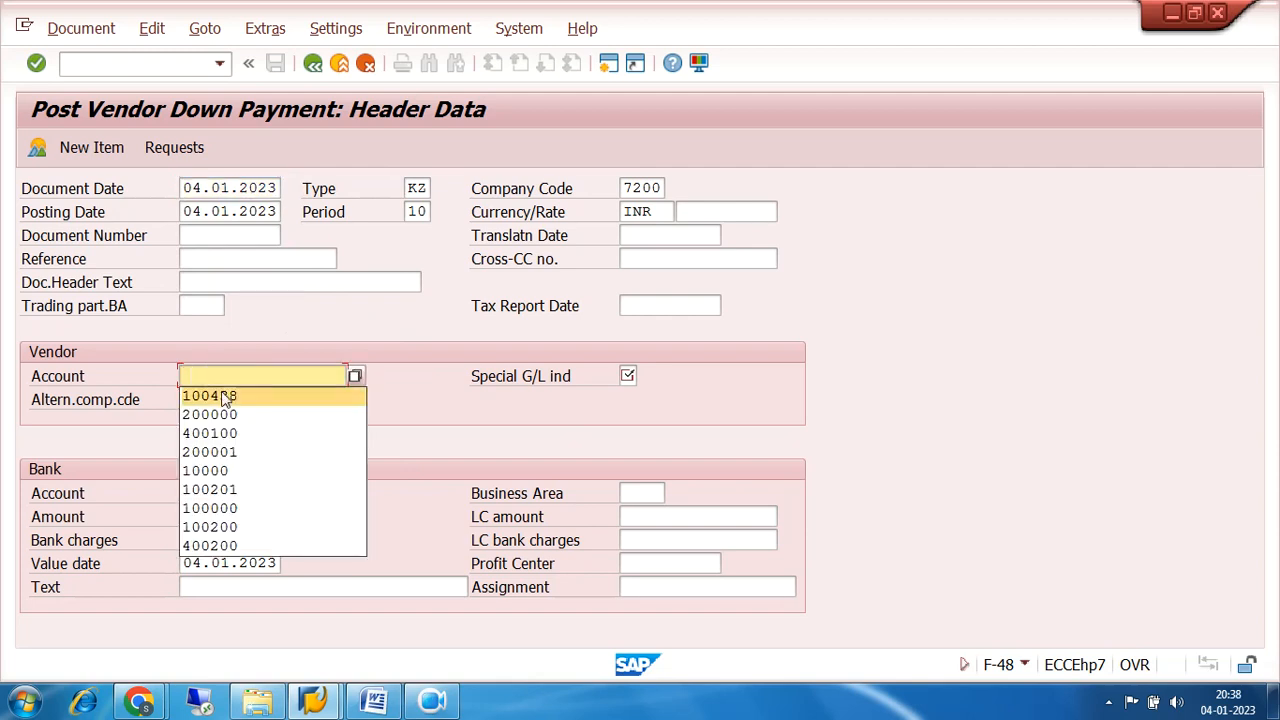
pyautogui.click(222, 396)
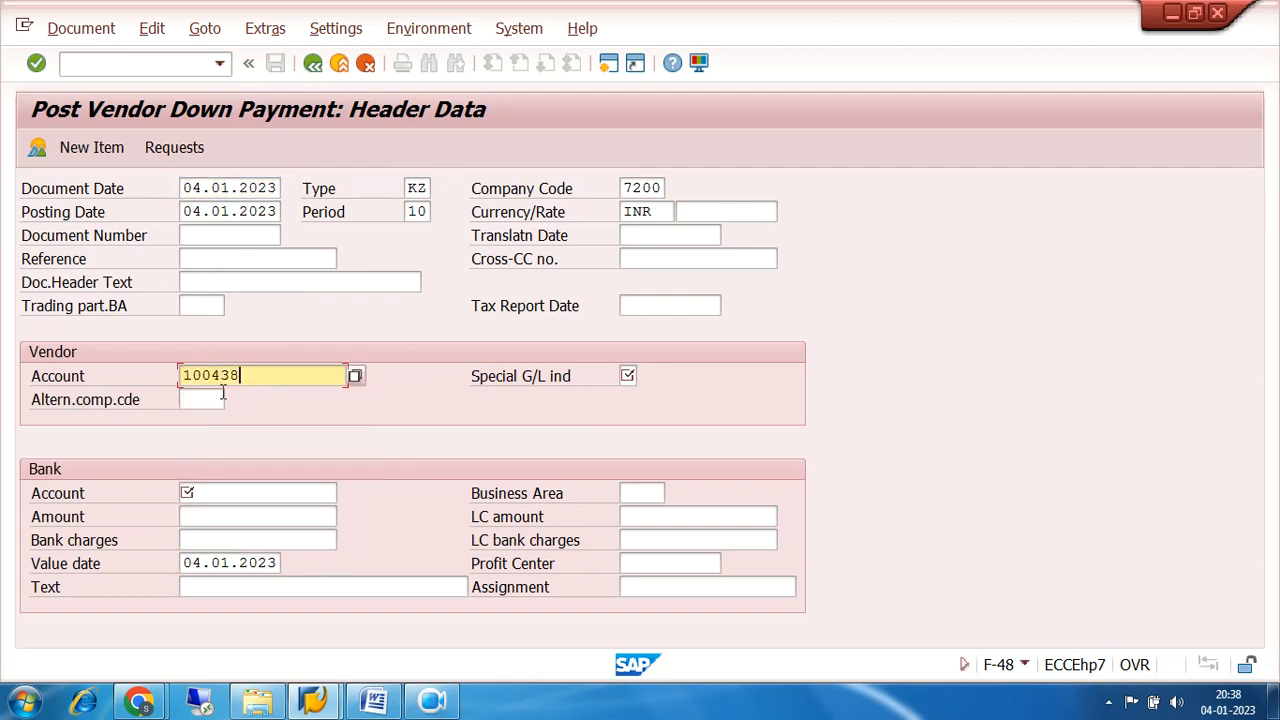
pyautogui.click(627, 377)
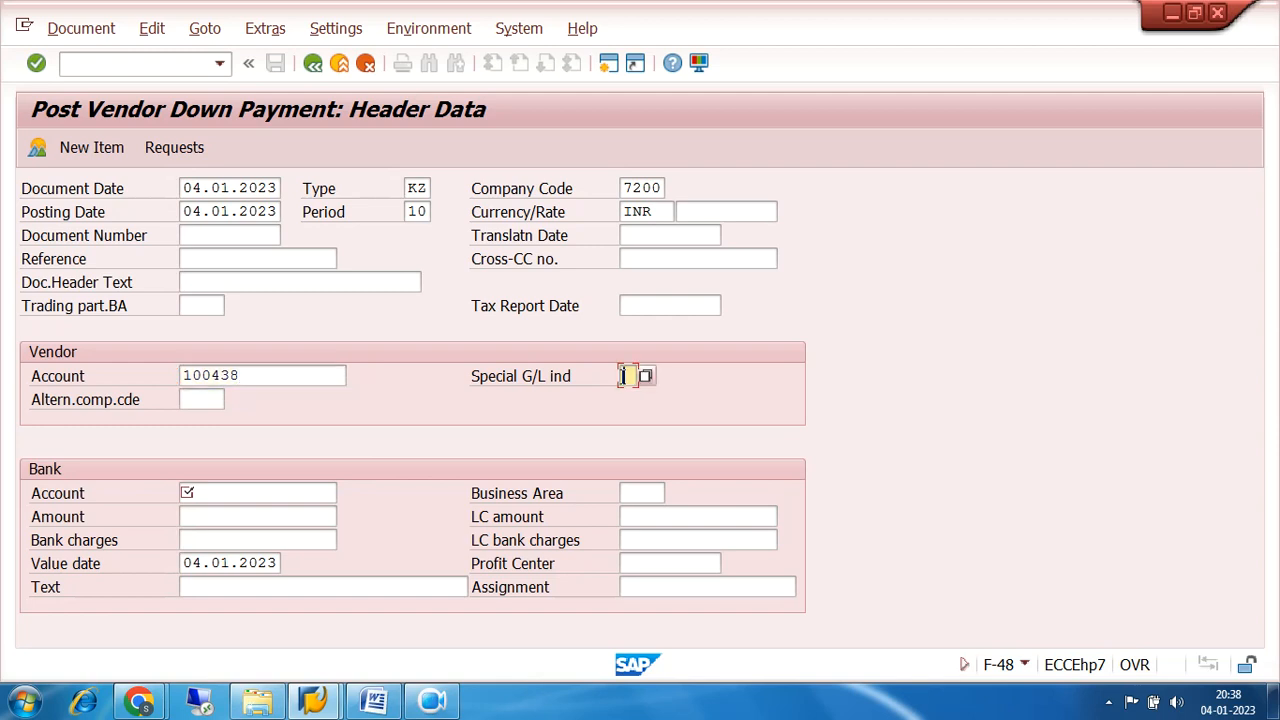
pyautogui.click(626, 376)
pyautogui.click(640, 394)
# Fill in the bank data with the bank G/L account, amount 40000 and text ADVANCE PAYMENT, and proceed to the vendor item.
pyautogui.click(227, 493)
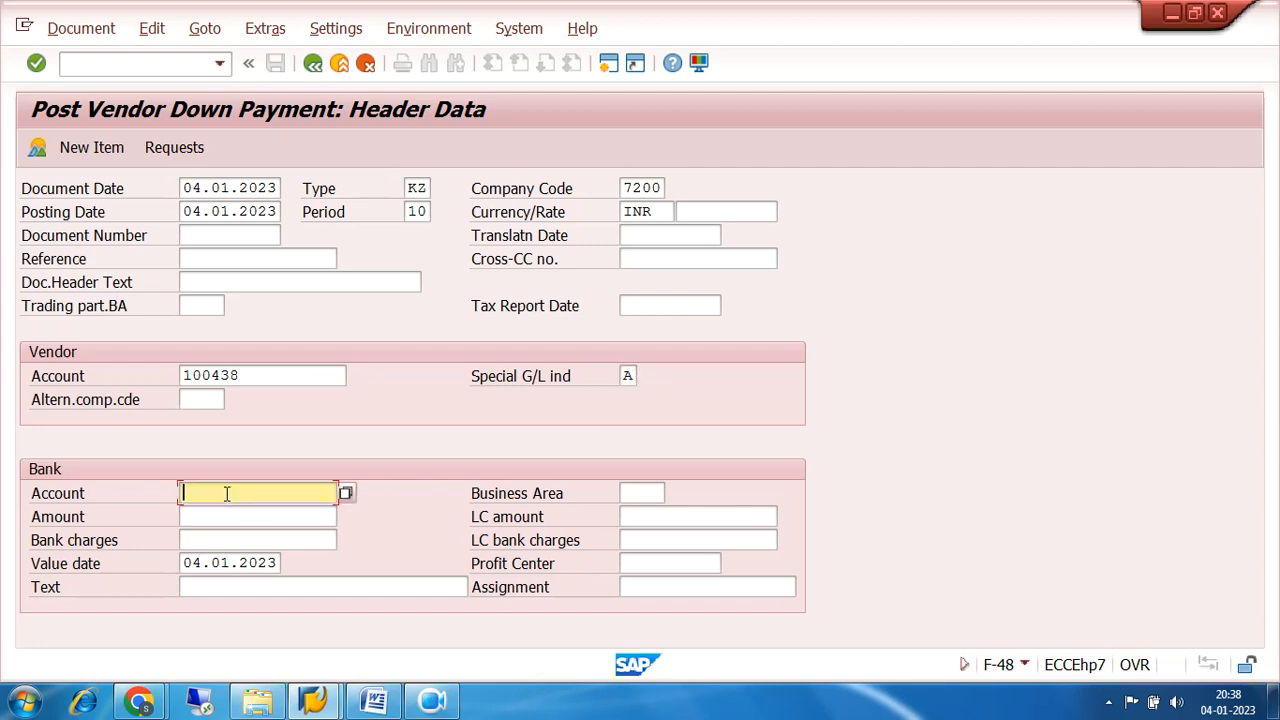
pyautogui.click(227, 493)
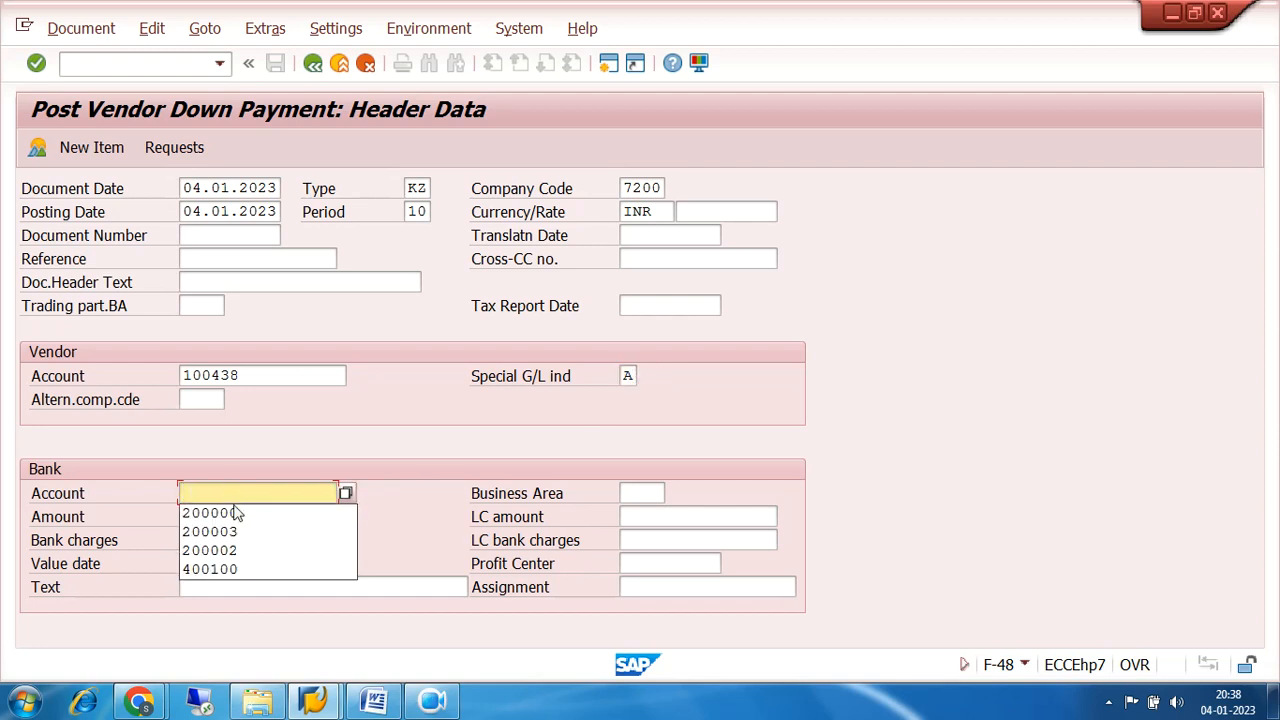
pyautogui.click(241, 515)
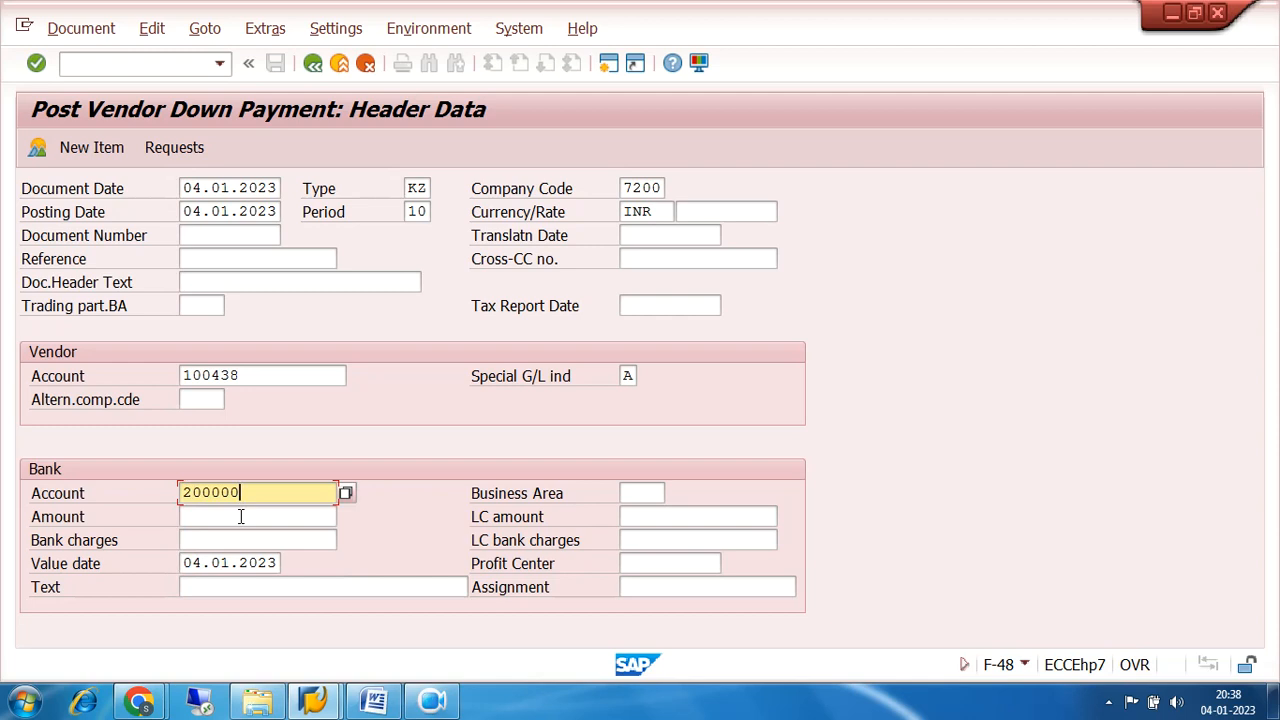
pyautogui.click(241, 516)
pyautogui.write('40000')
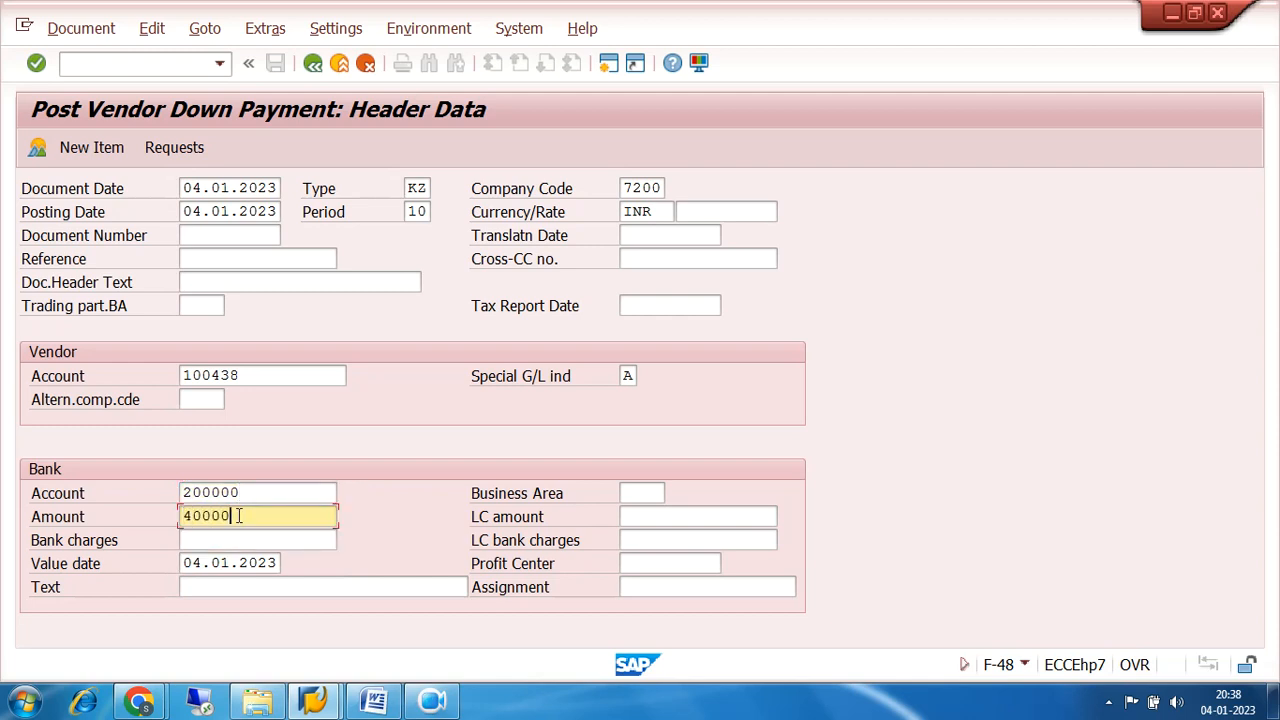
pyautogui.click(266, 583)
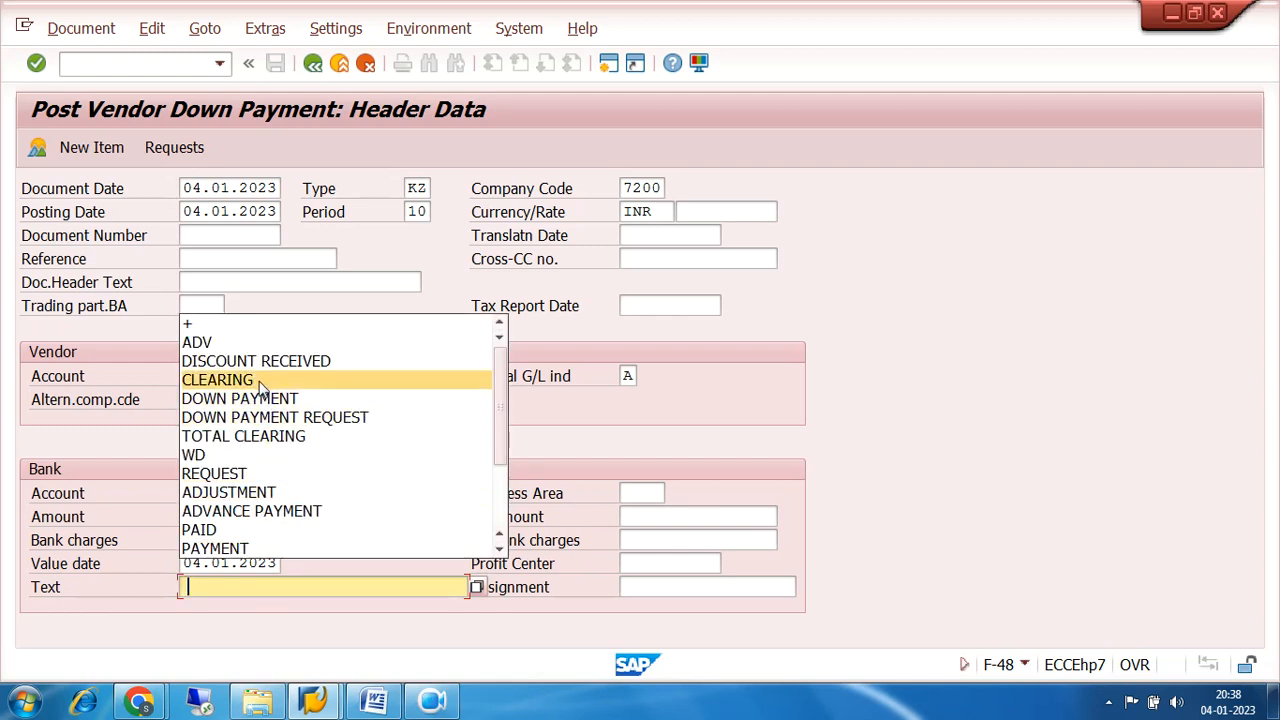
pyautogui.click(279, 516)
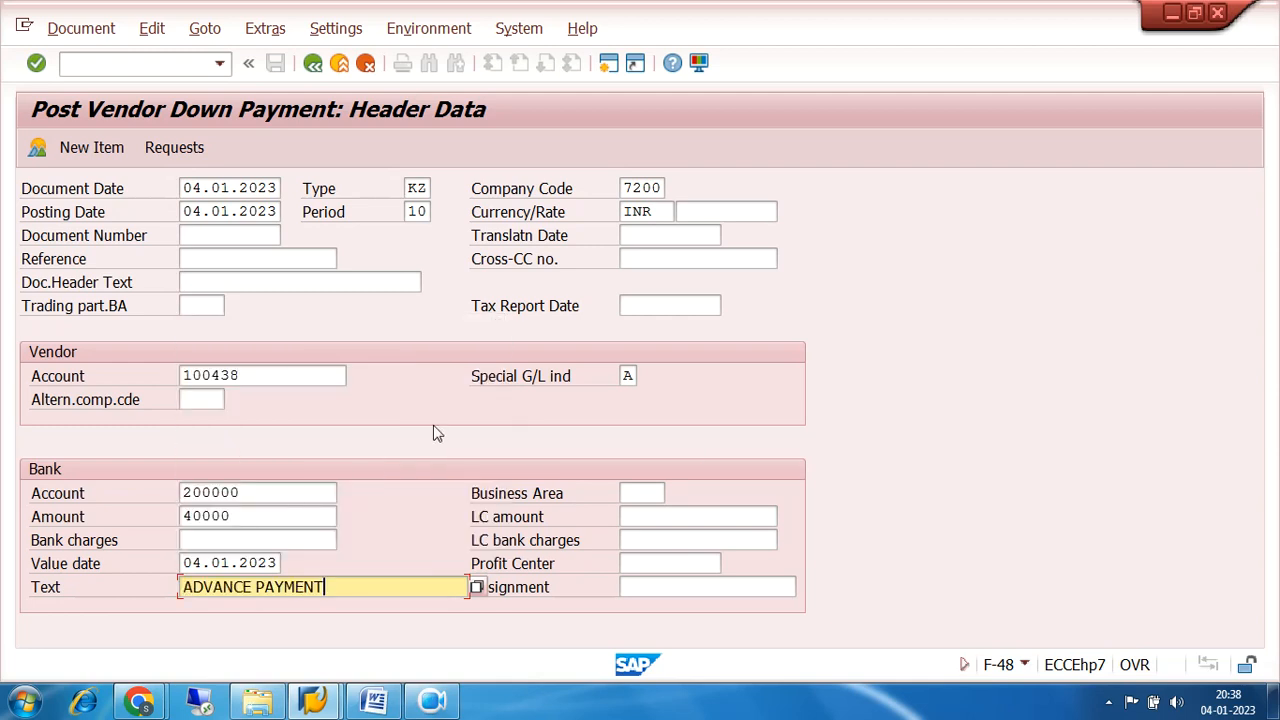
pyautogui.press('Return')
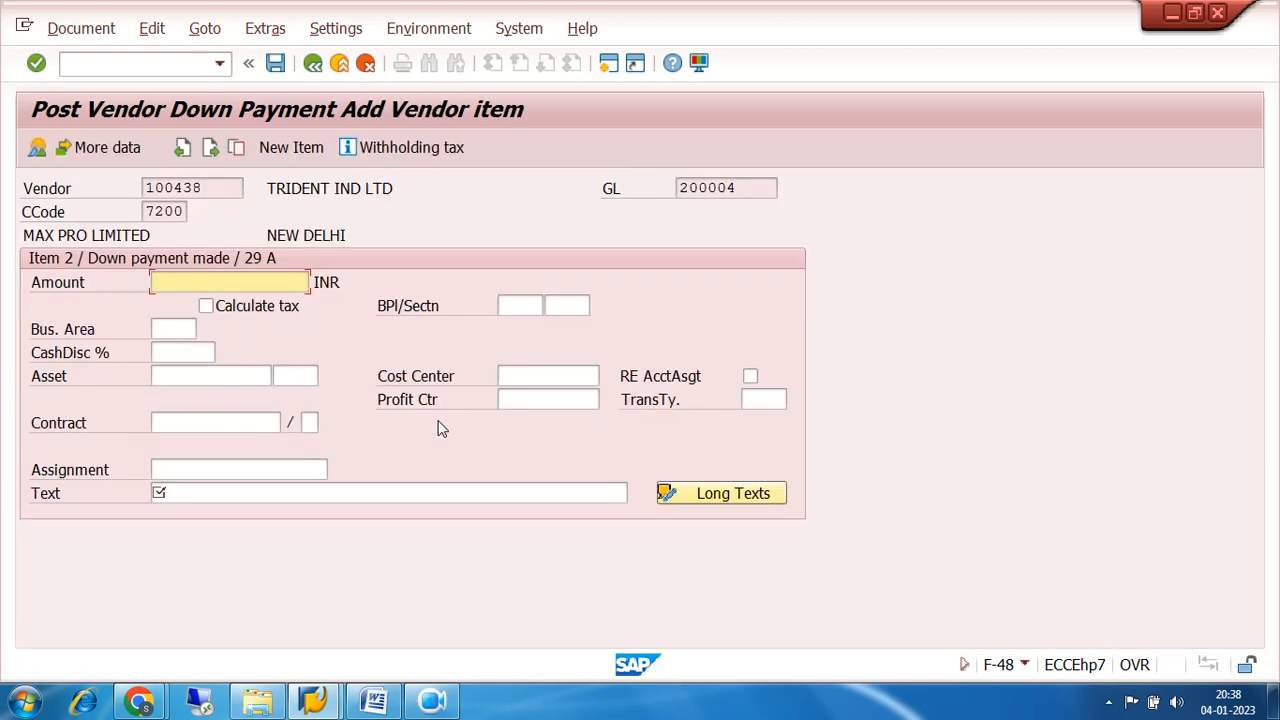
# Fill the vendor item with * as the amount and + as the text.
pyautogui.write('*')
pyautogui.click(315, 492)
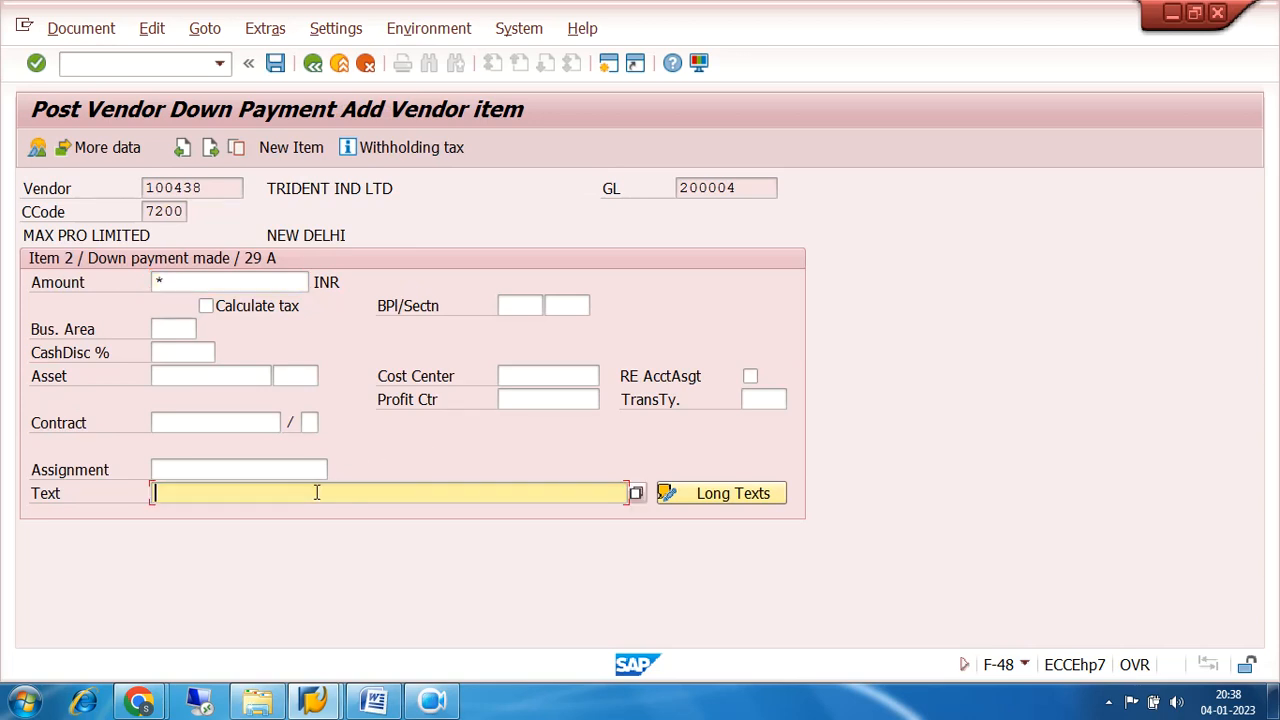
pyautogui.write('+')
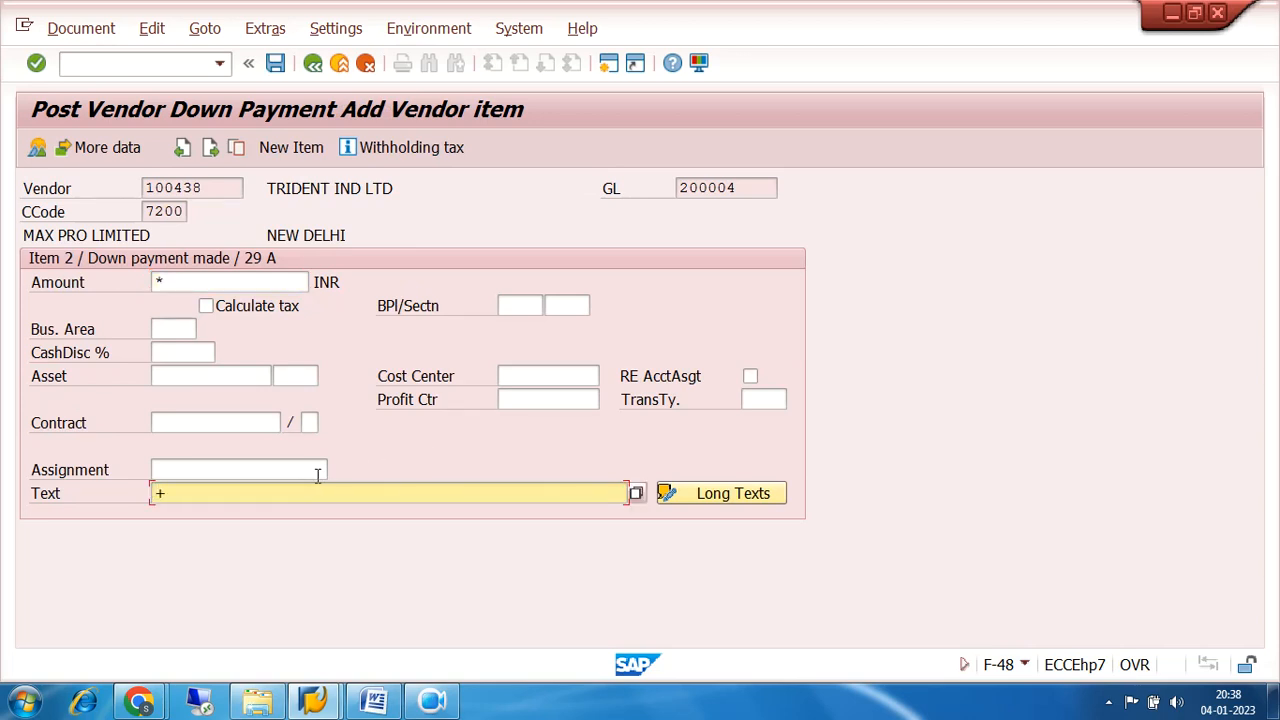
# Open the vendor item's withholding tax data and confirm tax code 7A for the advance posting type.
pyautogui.click(407, 148)
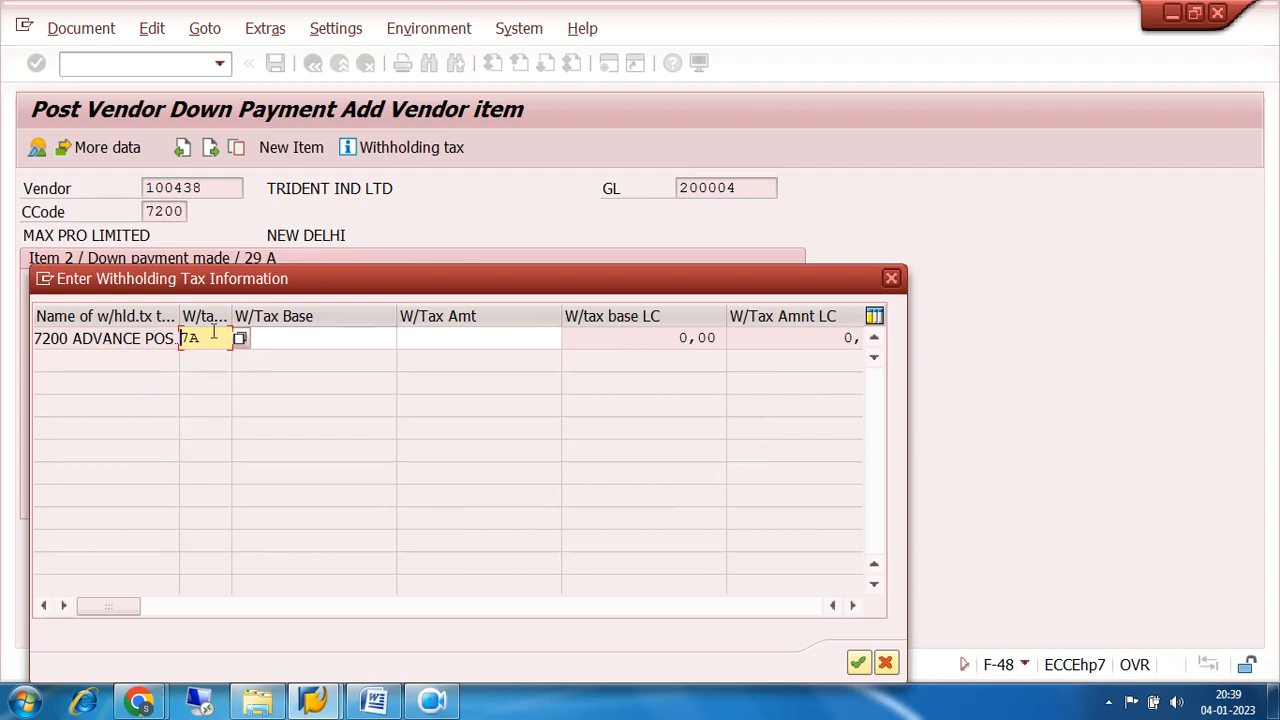
pyautogui.moveTo(211, 338); pyautogui.dragTo(100, 352)
pyautogui.click(211, 339)
pyautogui.click(858, 666)
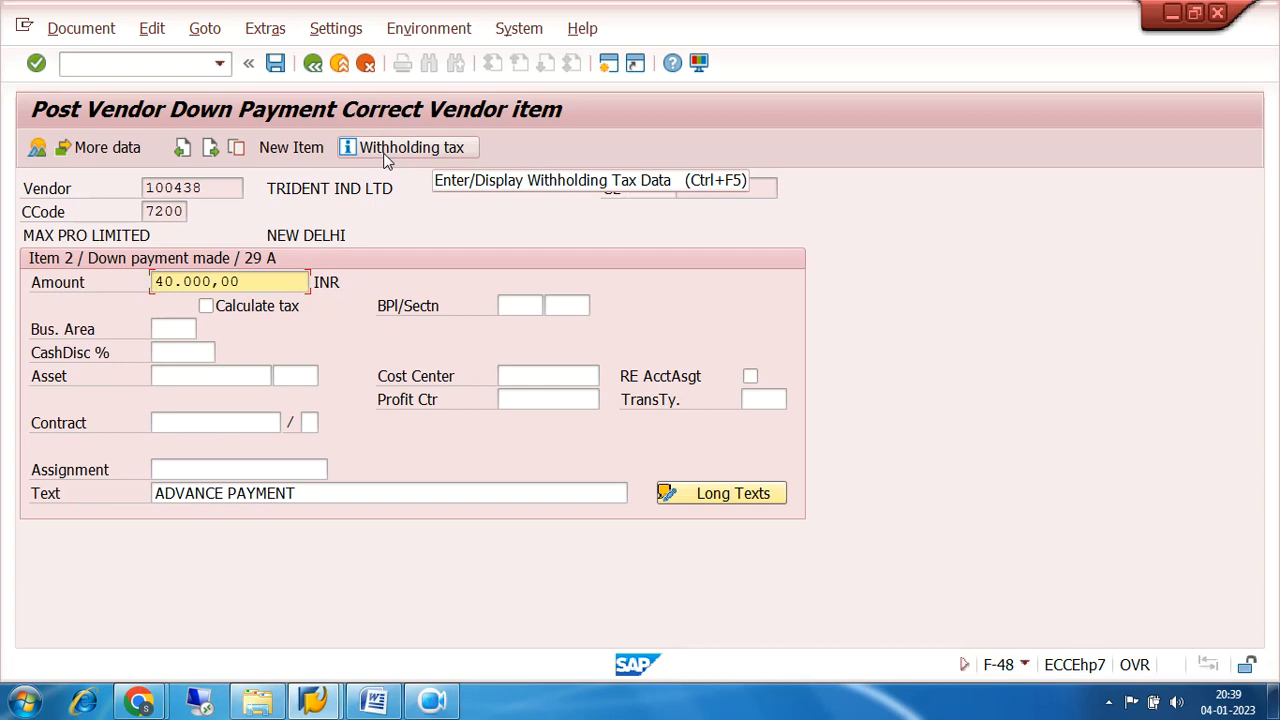
# Simulate the down payment document, acknowledge the information message, and check the vendor and TDS payable line items.
pyautogui.click(80, 28)
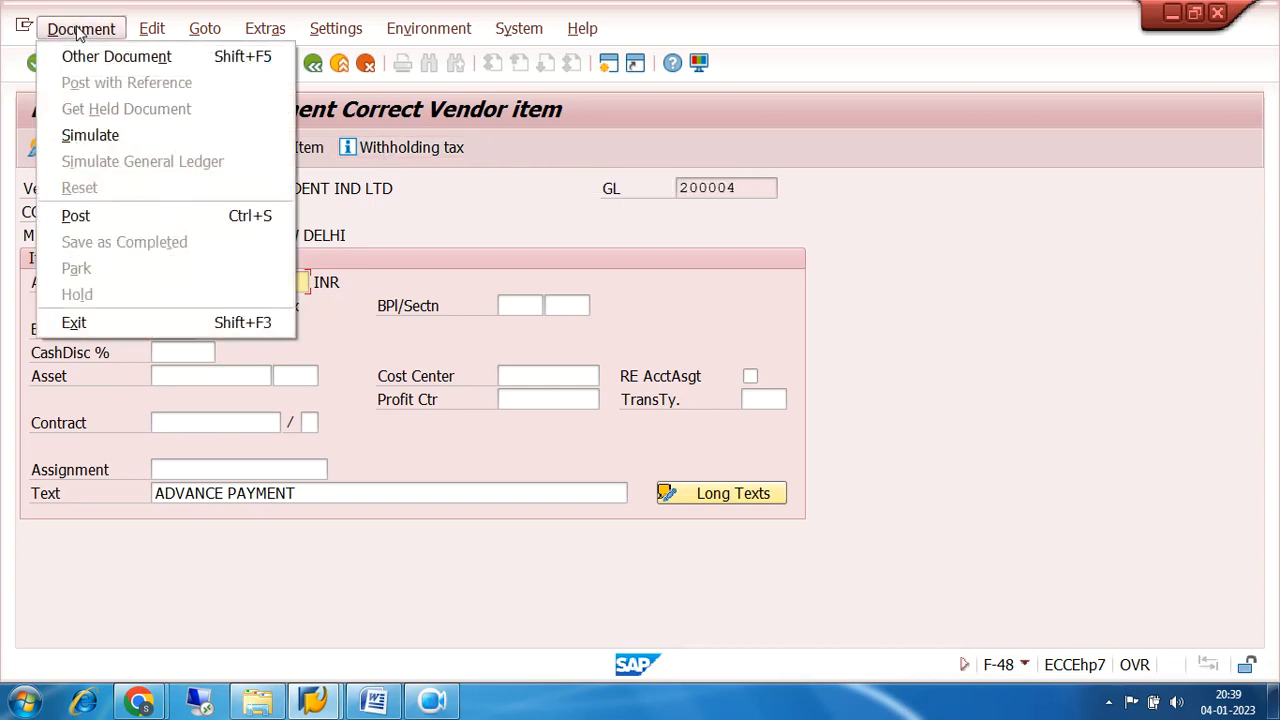
pyautogui.click(112, 136)
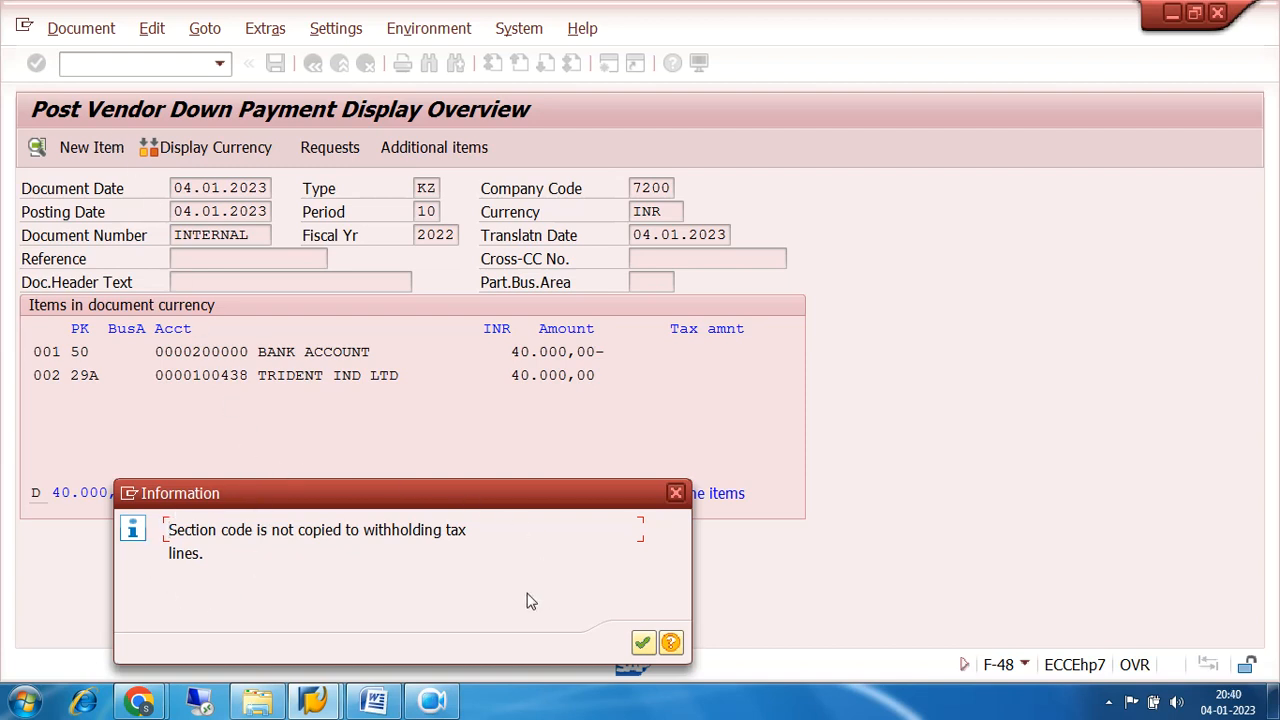
pyautogui.click(642, 644)
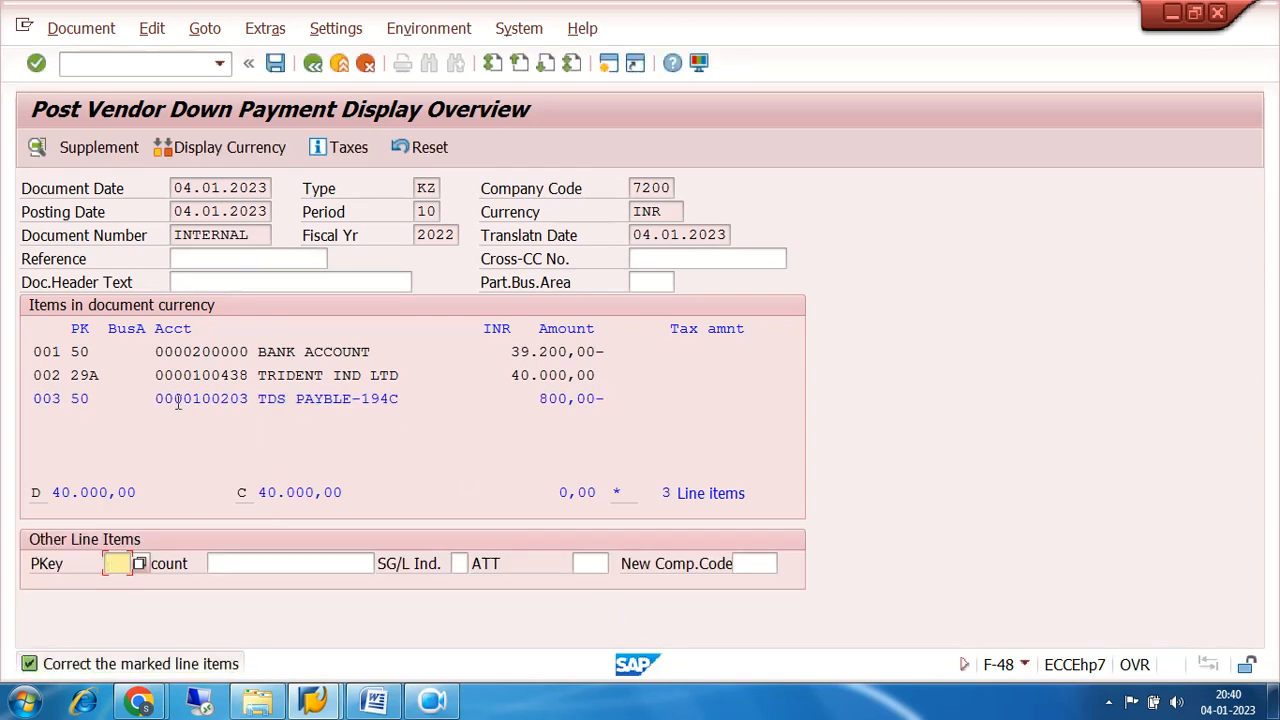
pyautogui.moveTo(40, 398); pyautogui.dragTo(658, 414)
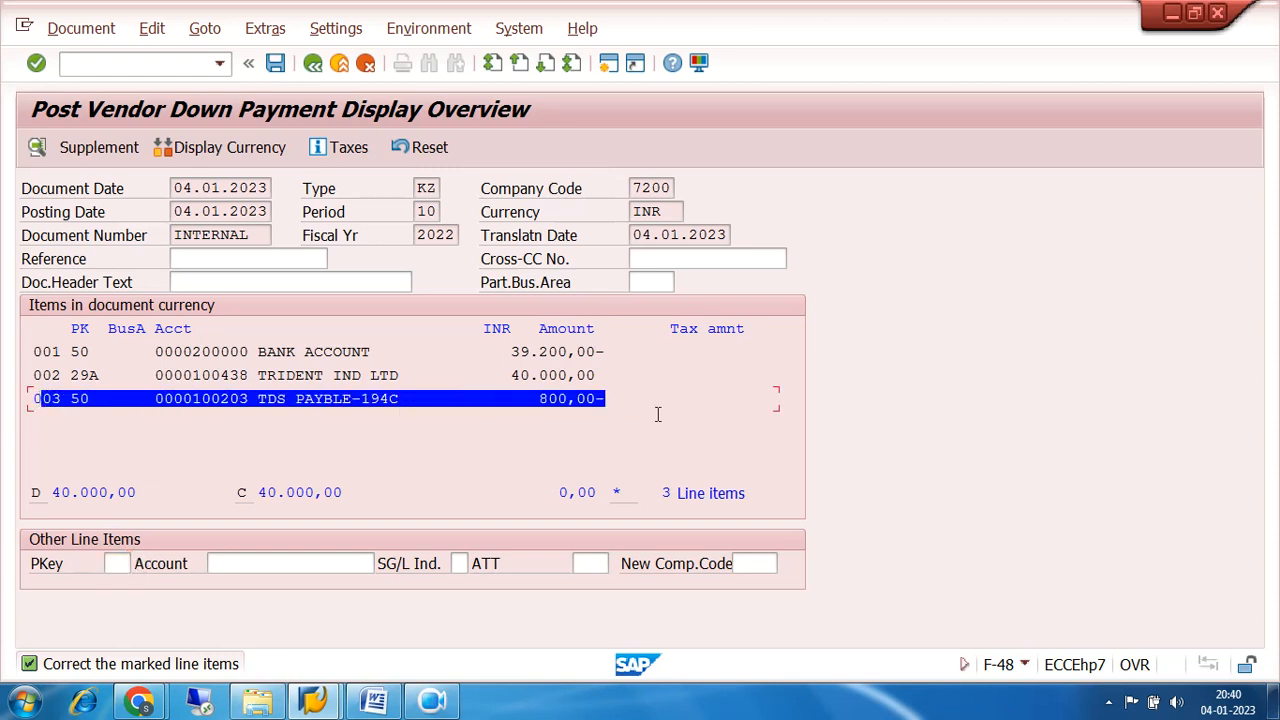
pyautogui.click(368, 428)
pyautogui.moveTo(151, 398); pyautogui.dragTo(640, 410)
pyautogui.moveTo(150, 377); pyautogui.dragTo(620, 385)
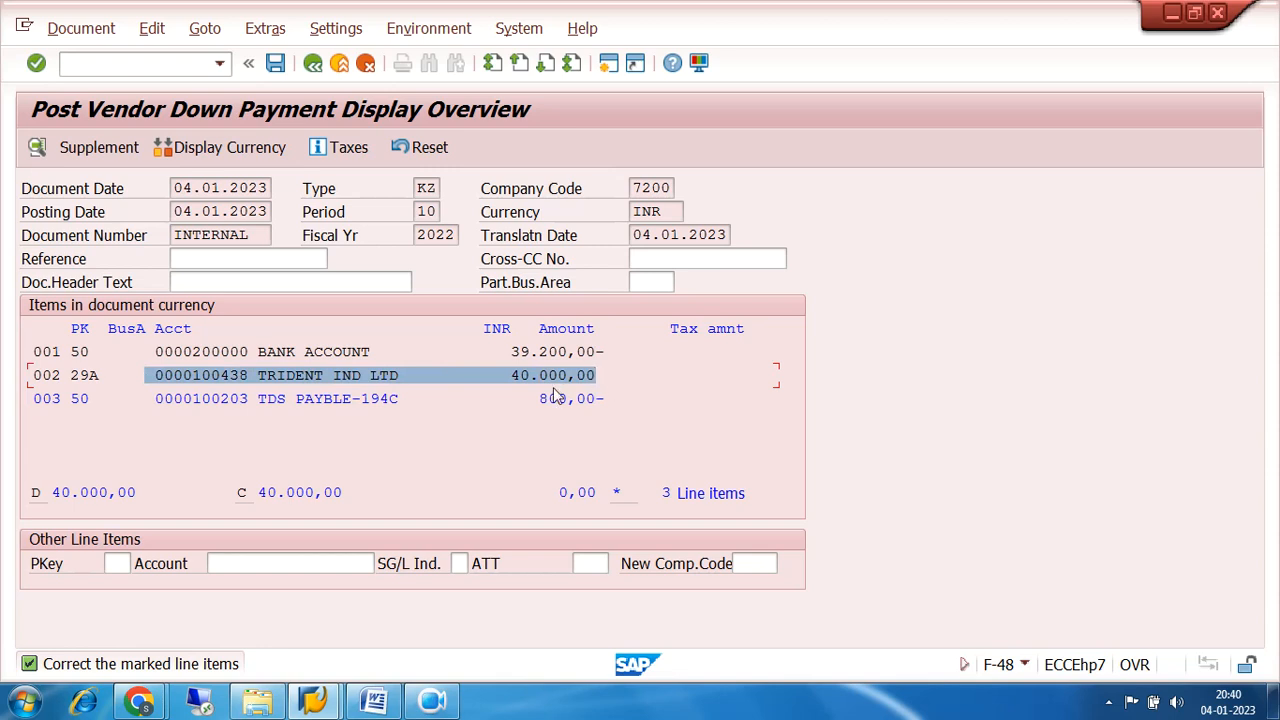
pyautogui.moveTo(148, 398); pyautogui.dragTo(635, 405)
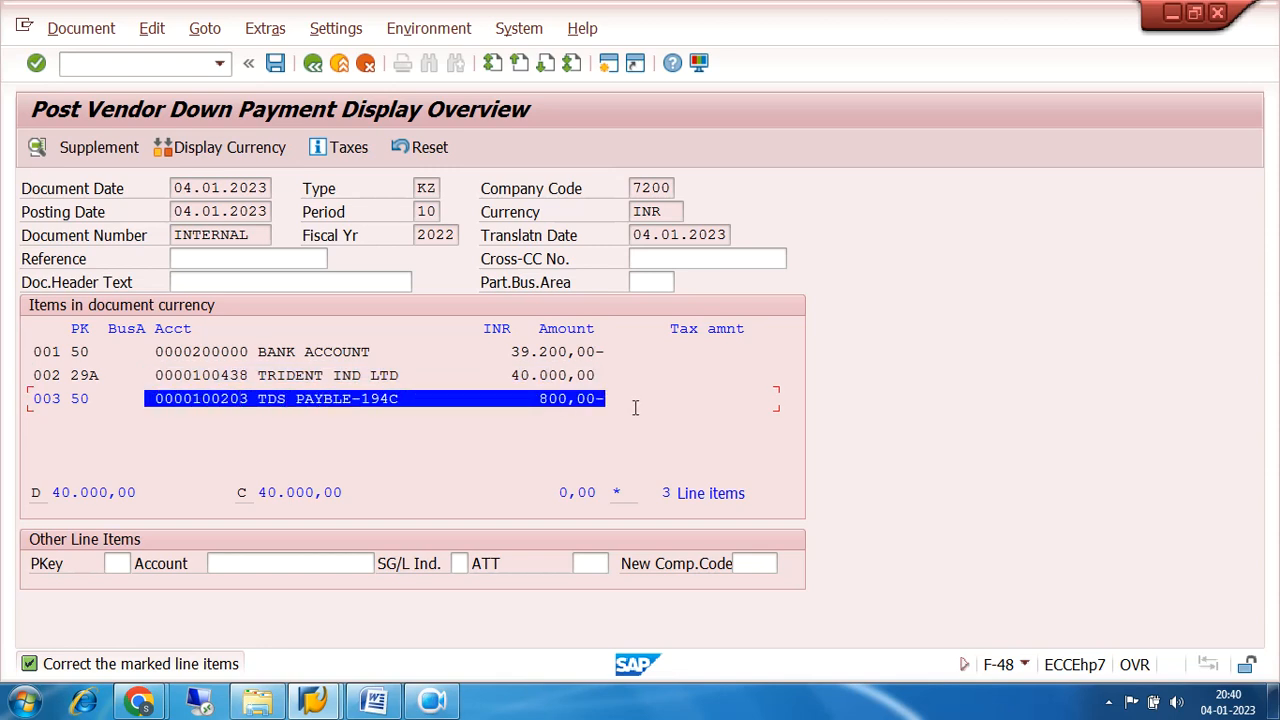
pyautogui.click(635, 407)
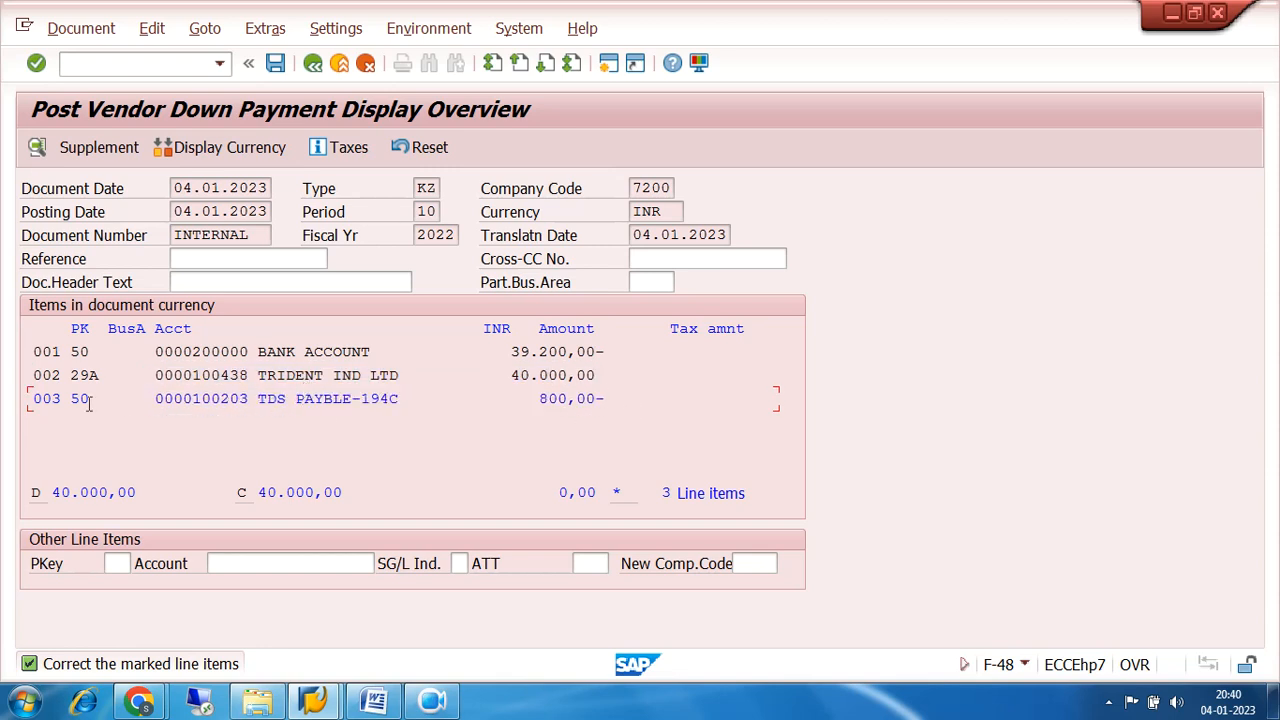
# Enter + as the text of the TDS payable line item and post the down payment document.
pyautogui.doubleClick(312, 400)
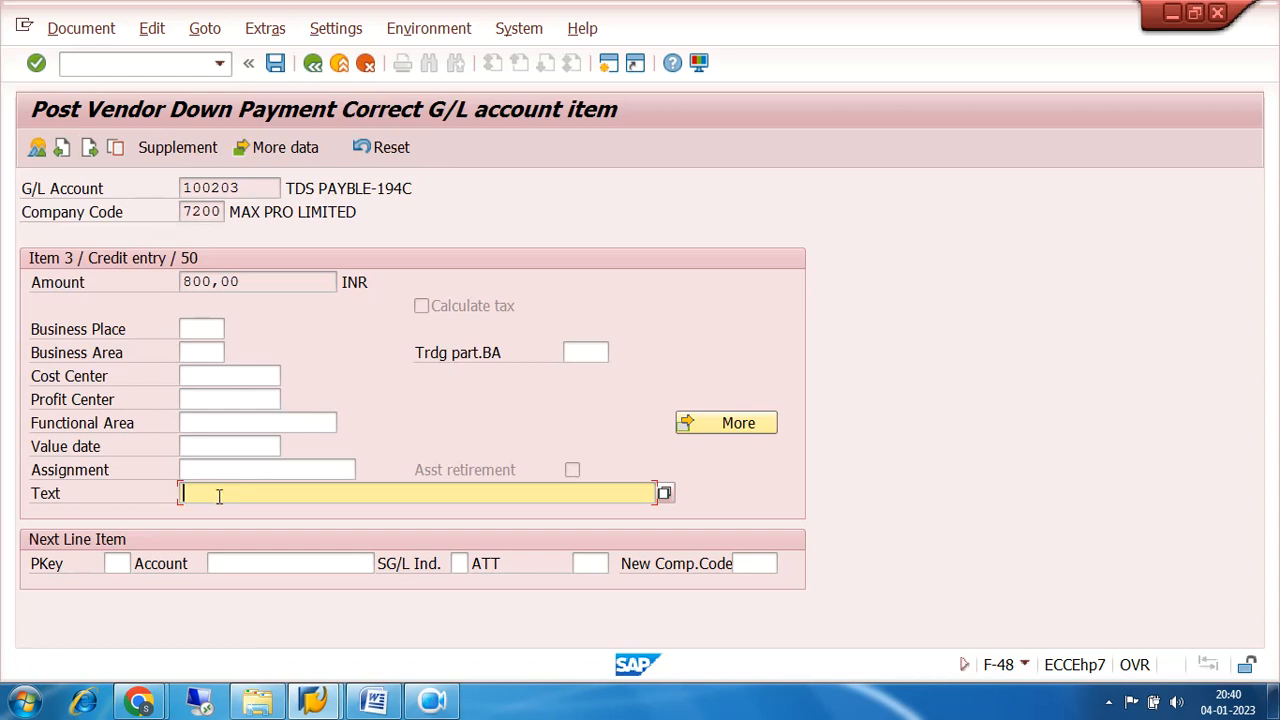
pyautogui.write('+')
pyautogui.click(37, 148)
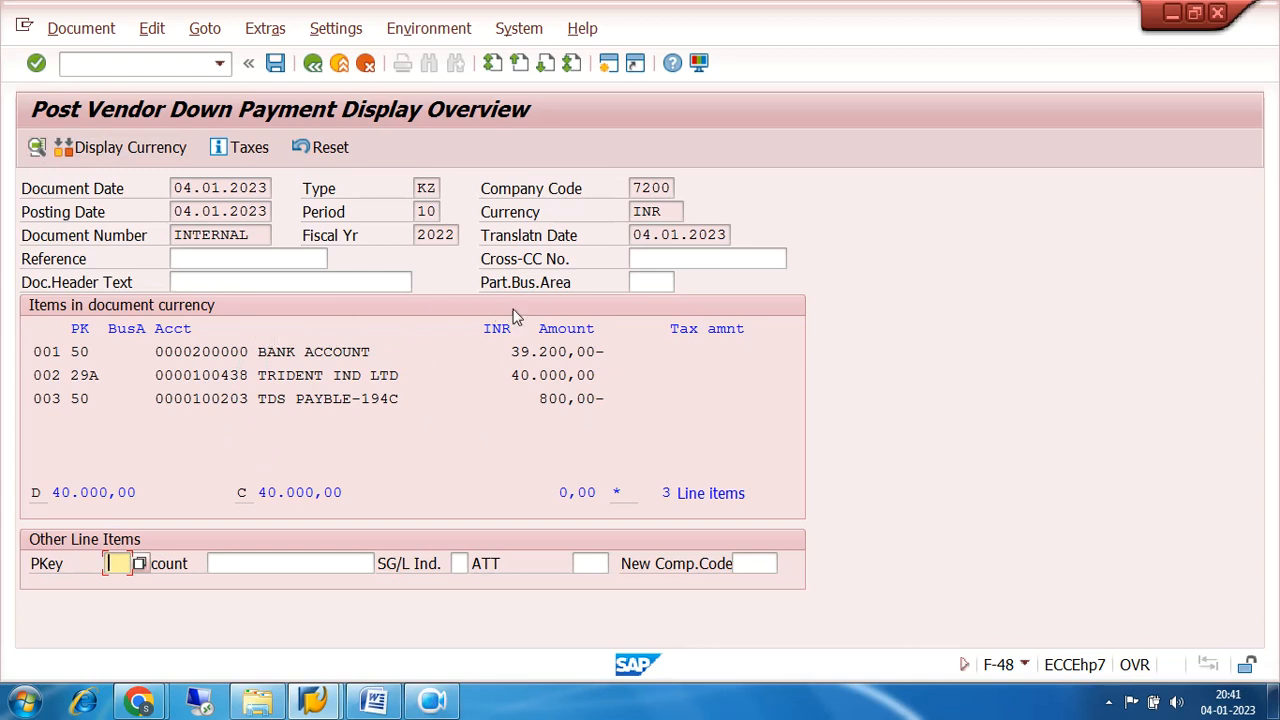
pyautogui.click(277, 64)
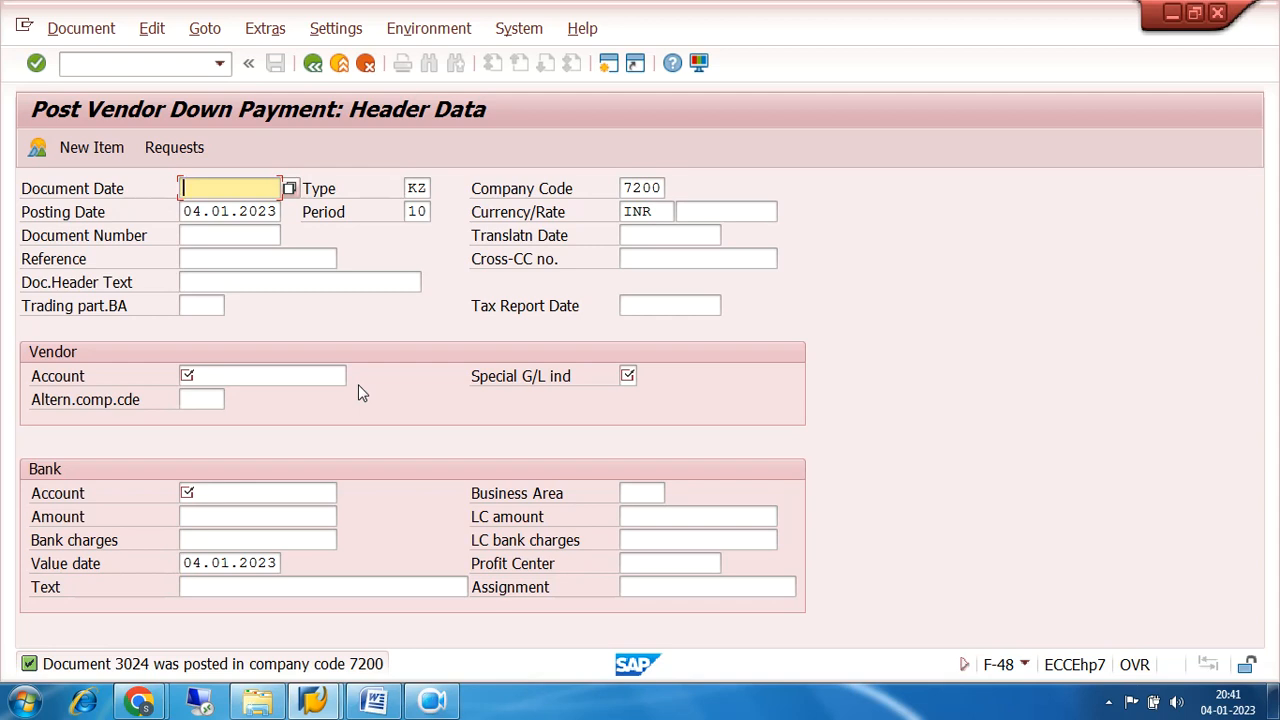
pyautogui.click(103, 61)
pyautogui.write('FB08')
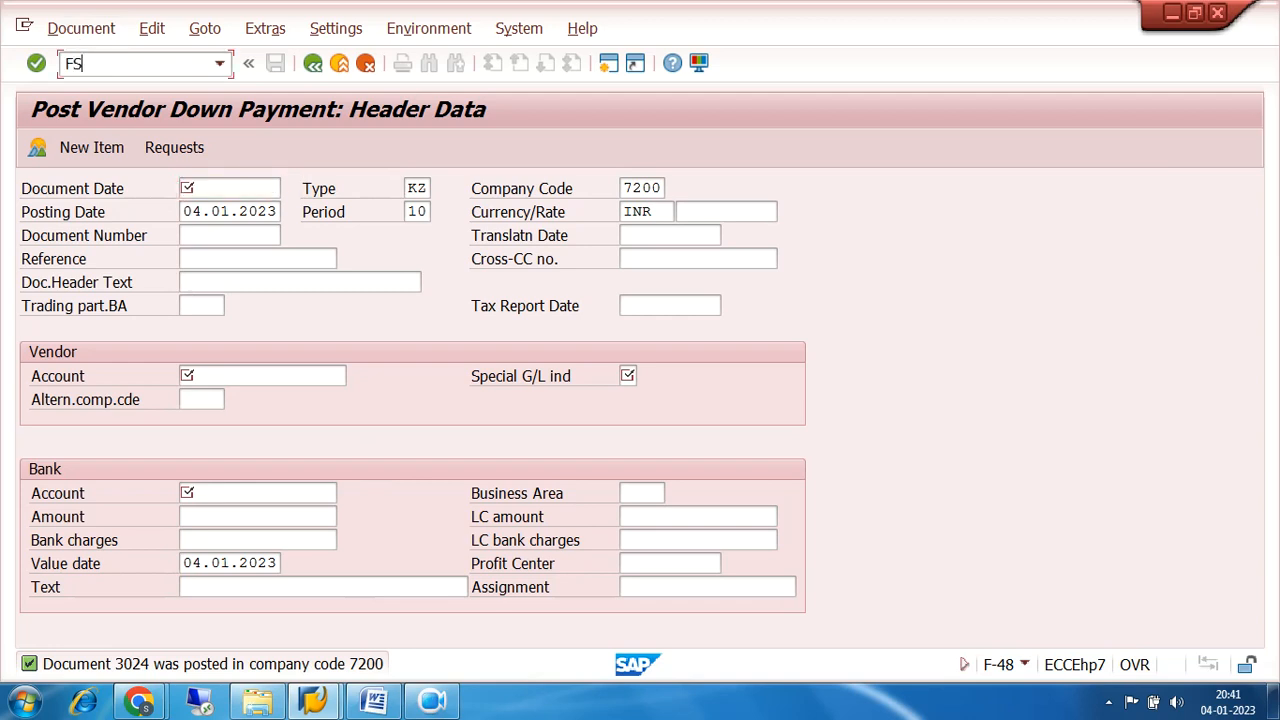
pyautogui.press('Return')
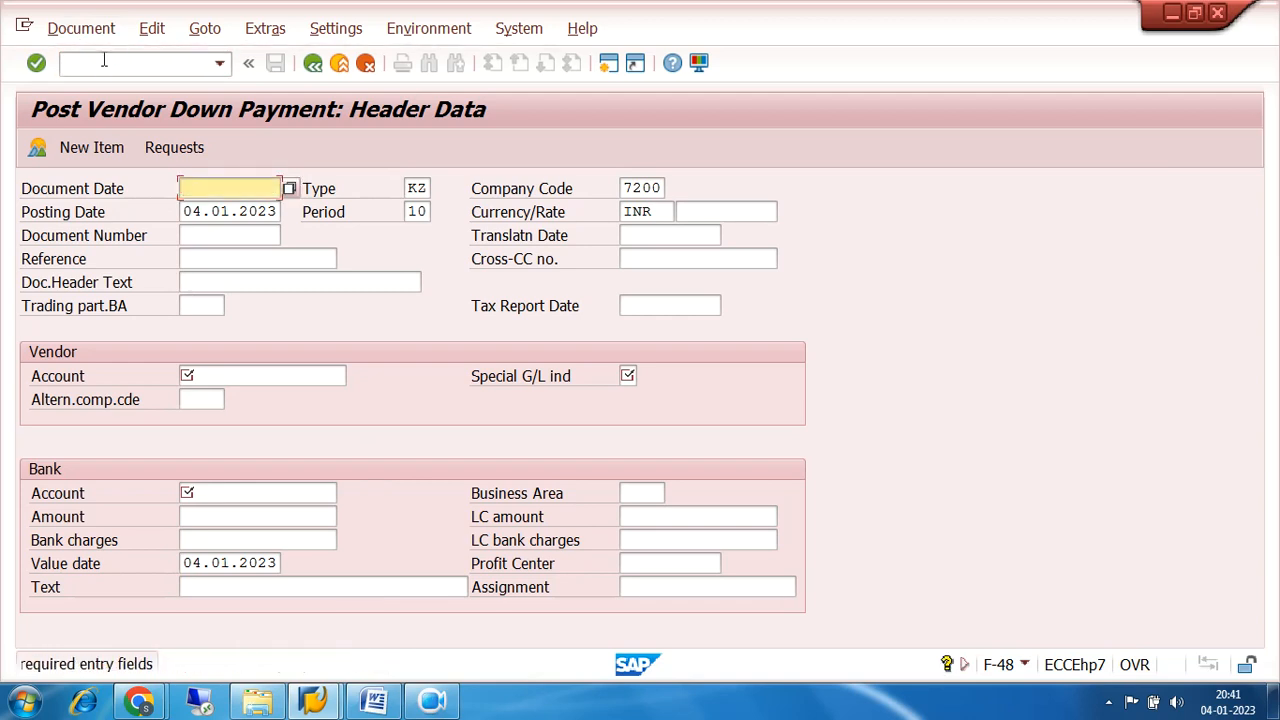
# Run /NFS00 and examine the bank G/L account's document creation and bank settings in company code 7200.
pyautogui.click(103, 61)
pyautogui.write('/NFS')
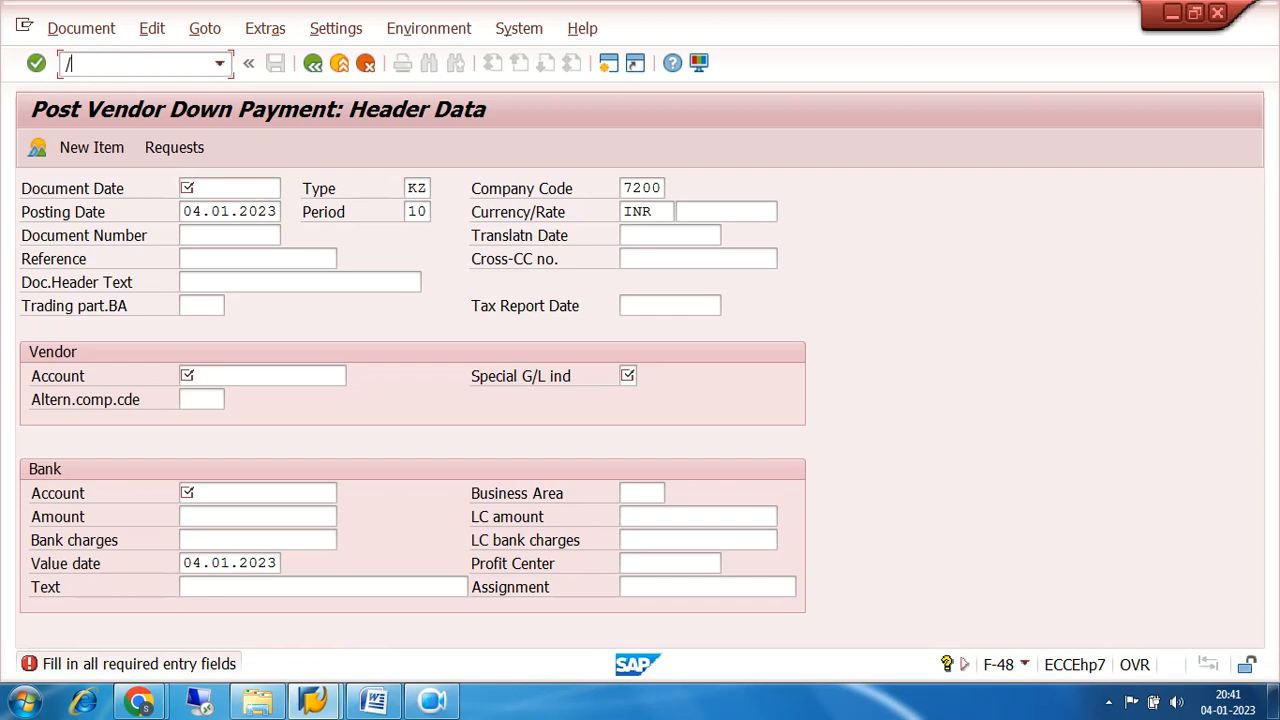
pyautogui.write('00')
pyautogui.press('Return')
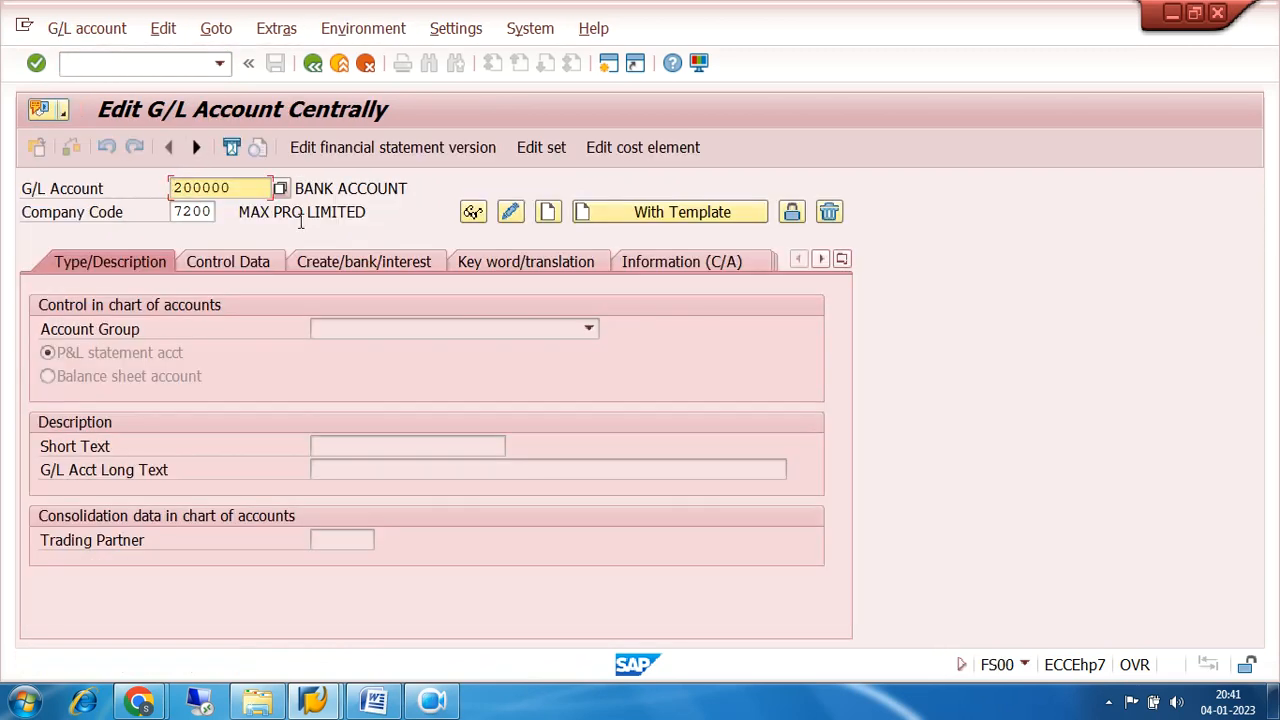
pyautogui.click(327, 257)
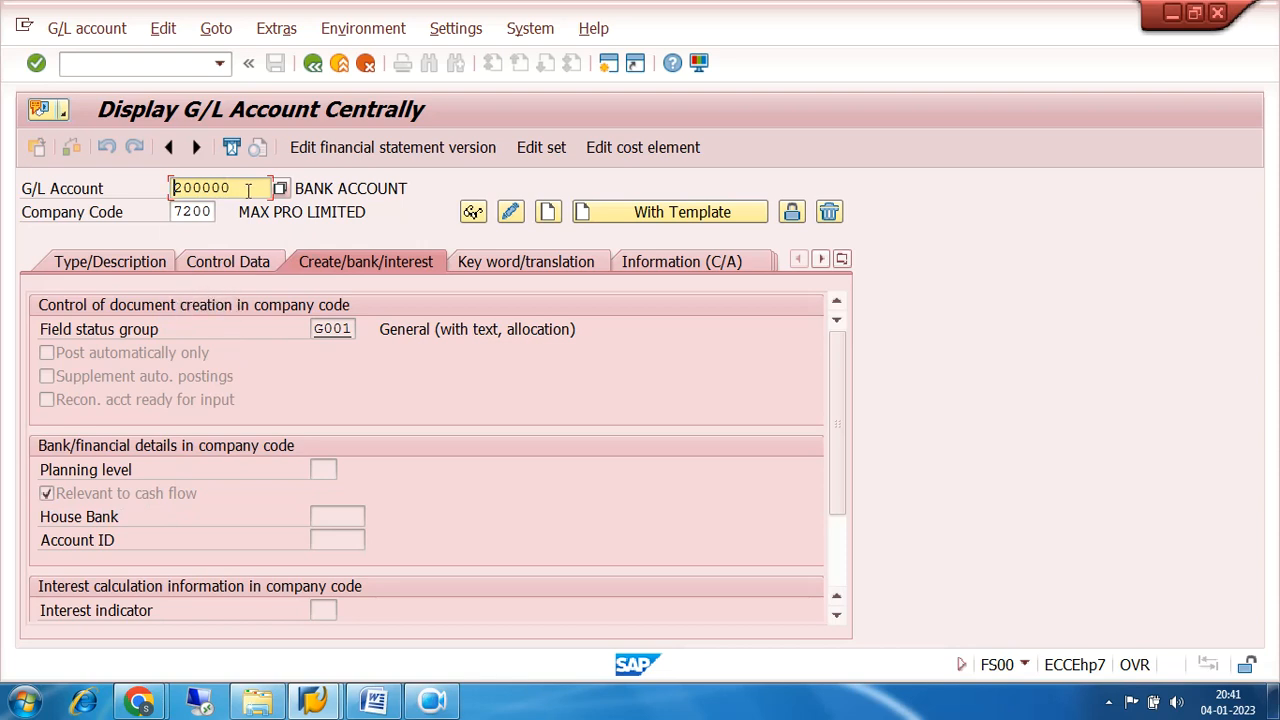
pyautogui.moveTo(249, 189); pyautogui.dragTo(170, 190)
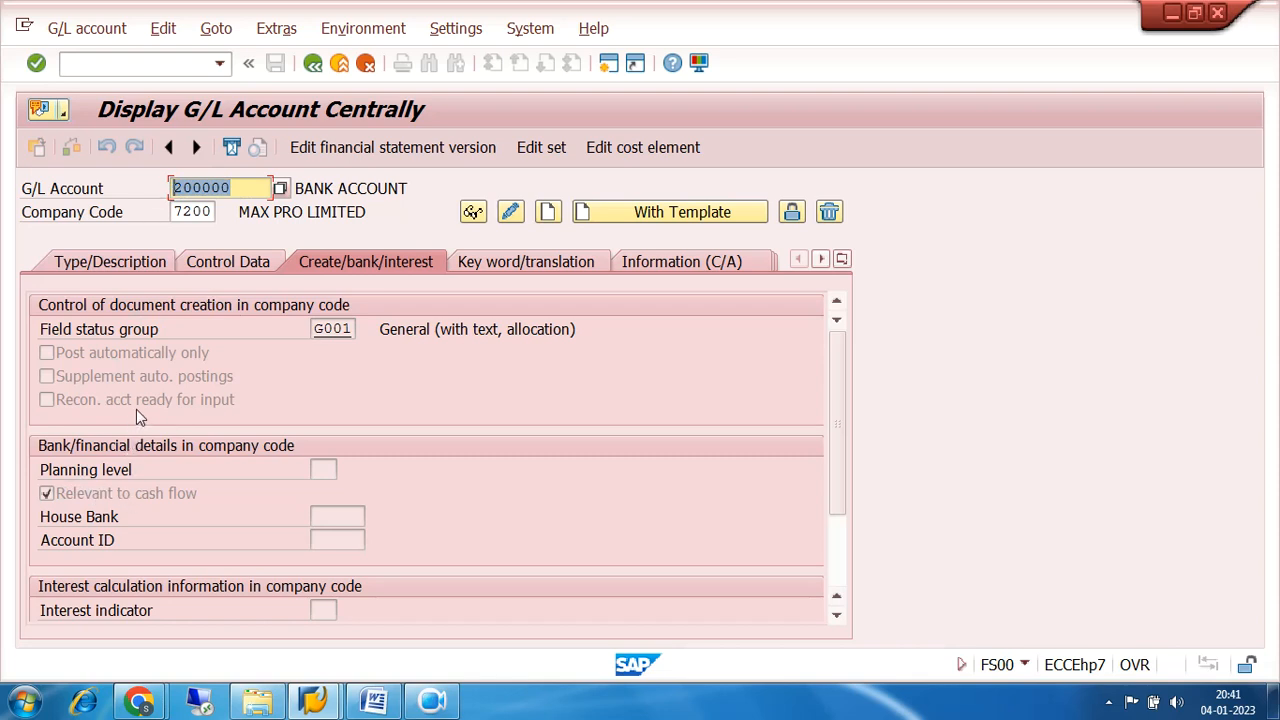
# Return to SAP Easy Access and collapse the expanded menu tree from Down Payment up to Accounting.
pyautogui.click(313, 63)
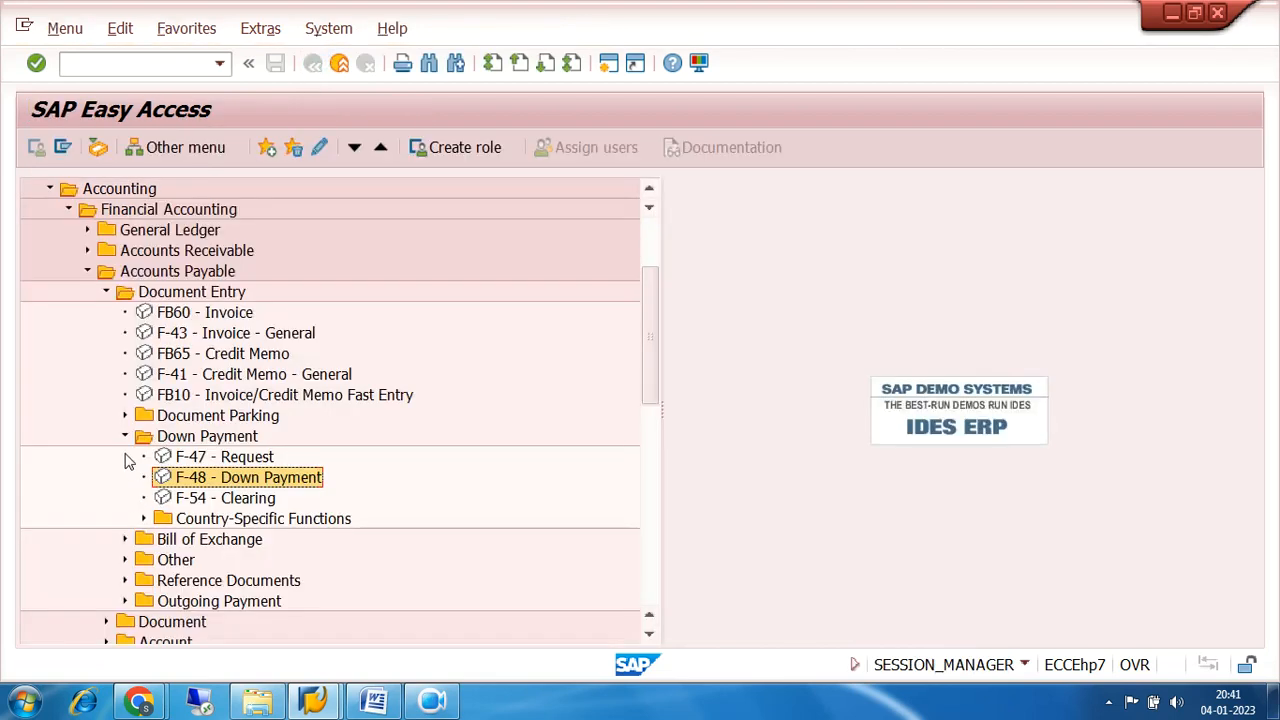
pyautogui.click(125, 436)
pyautogui.click(106, 292)
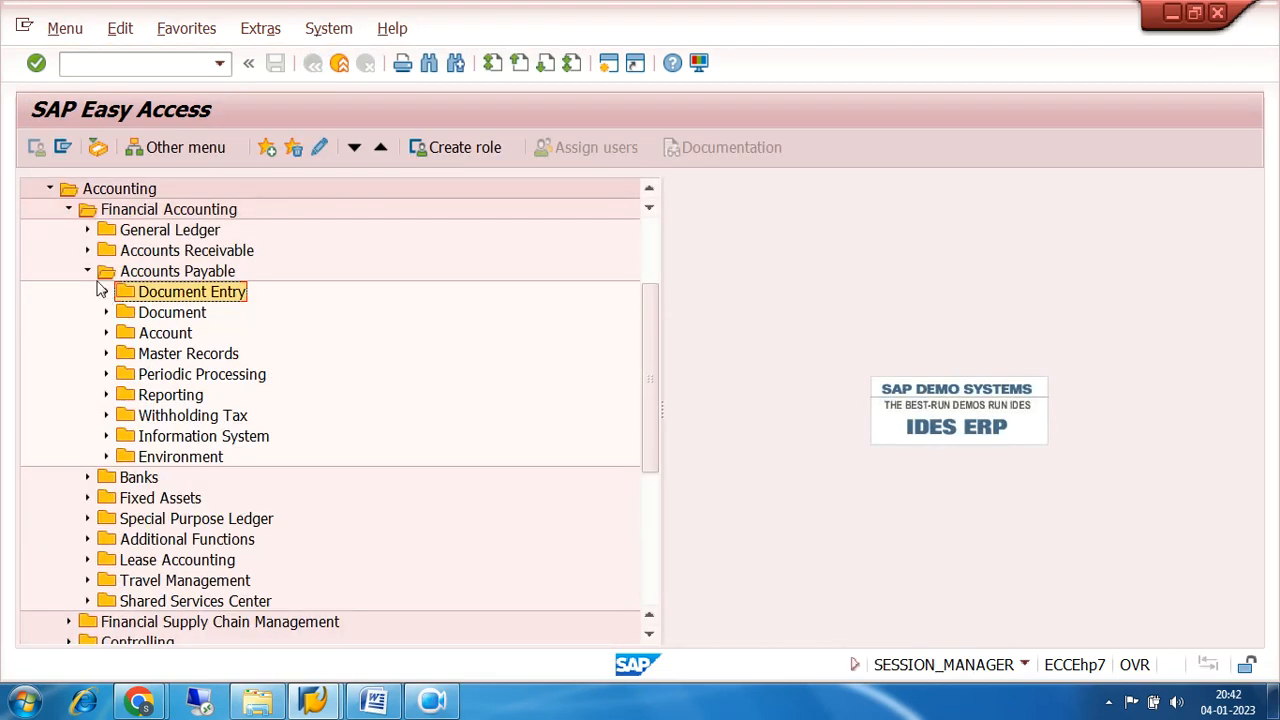
pyautogui.click(88, 272)
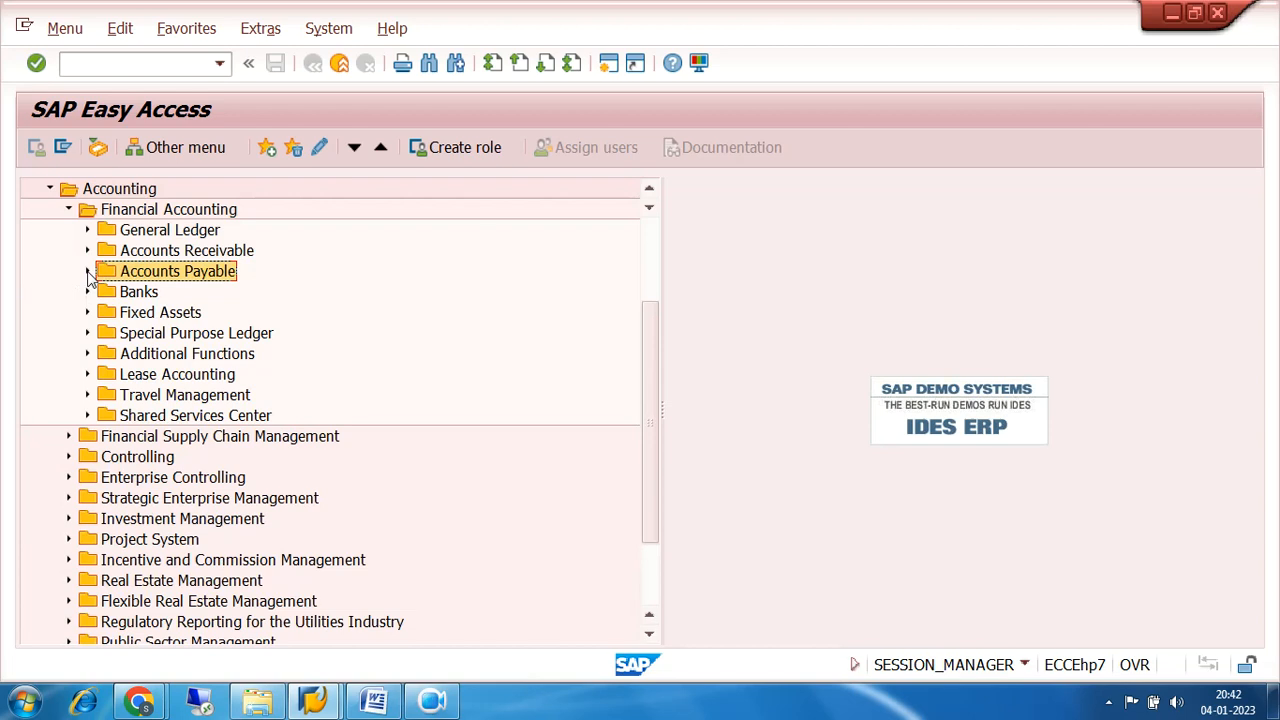
pyautogui.click(70, 211)
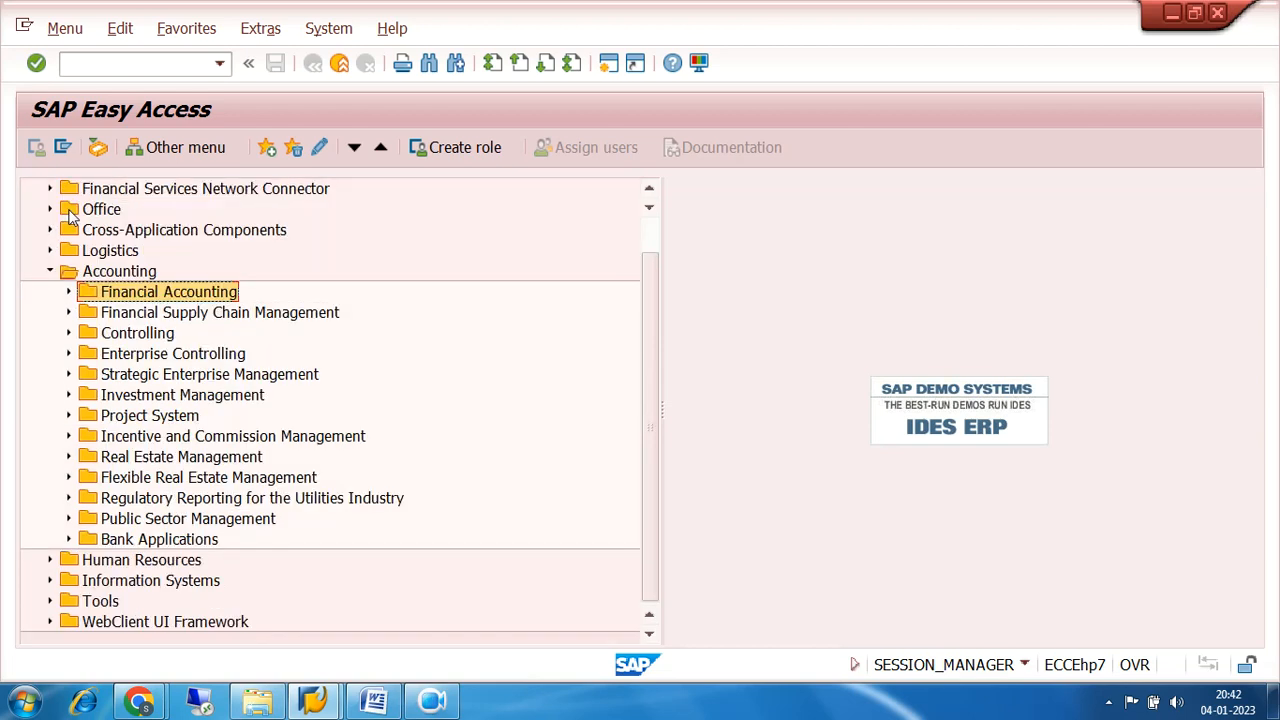
pyautogui.click(52, 272)
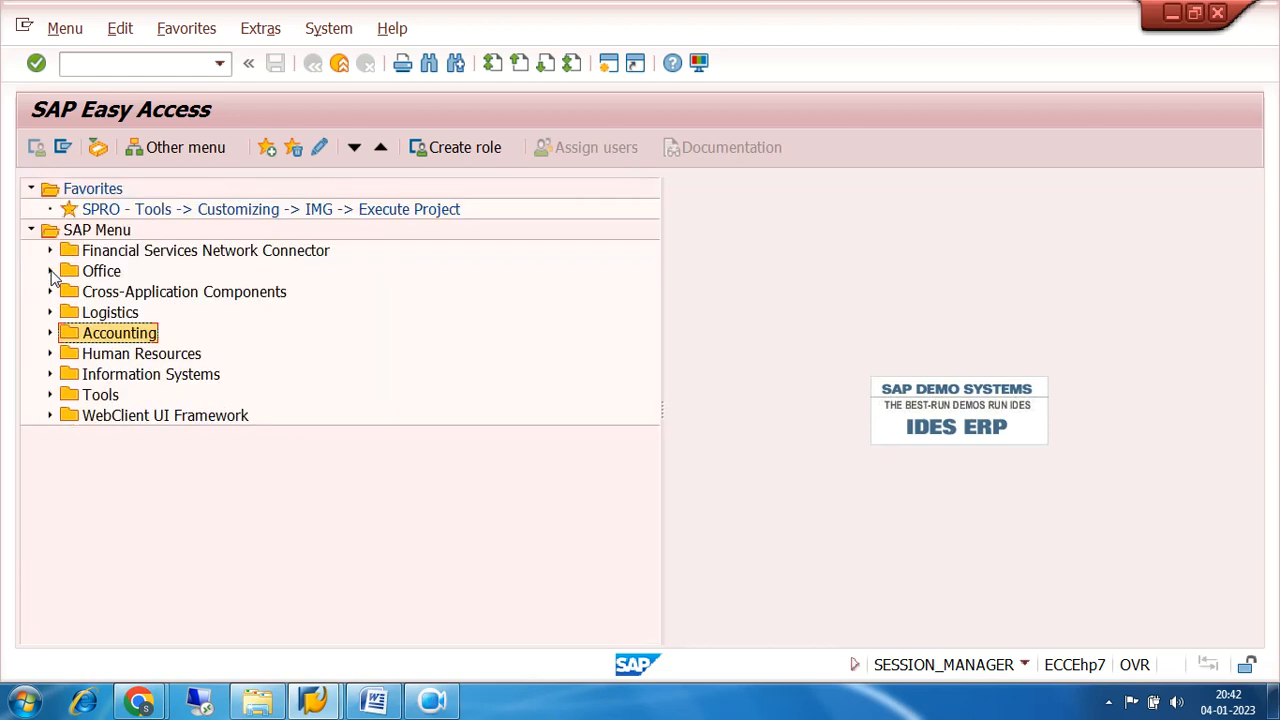
# Minimize the SAP, browser, SAP Logon and Word windows to reveal the desktop, and dismiss the meeting notification.
pyautogui.click(1172, 13)
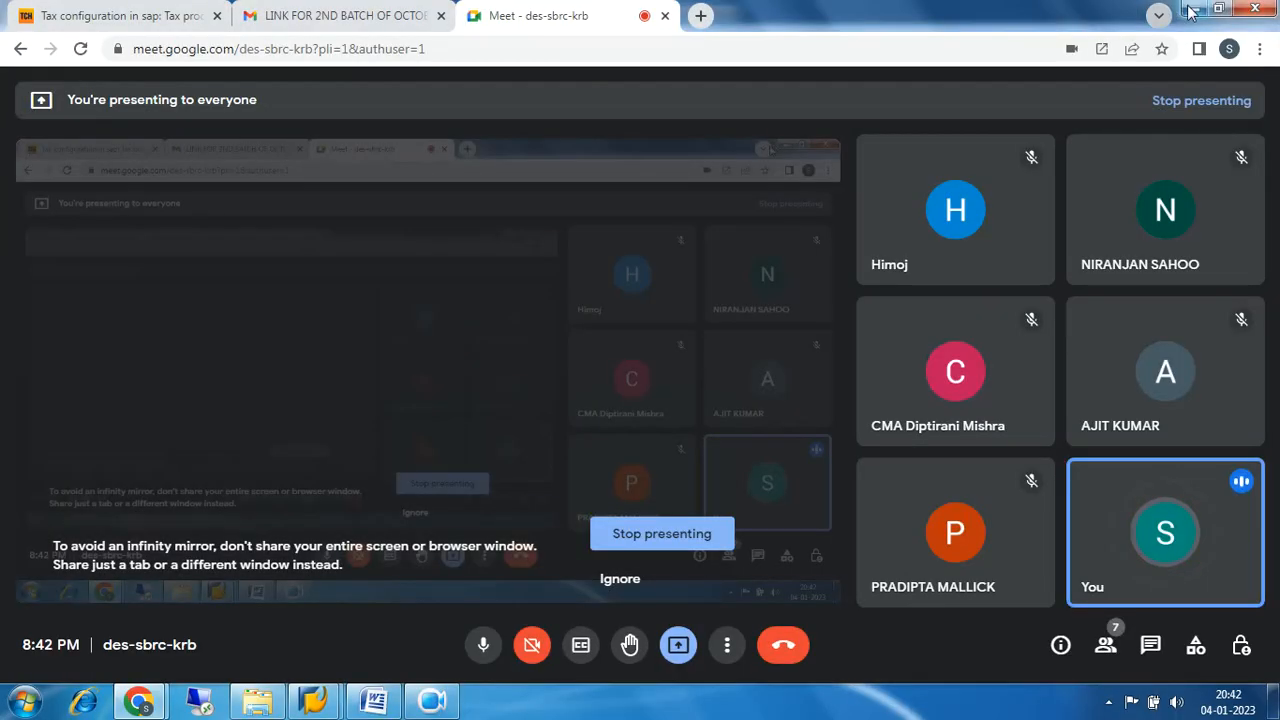
pyautogui.click(1195, 9)
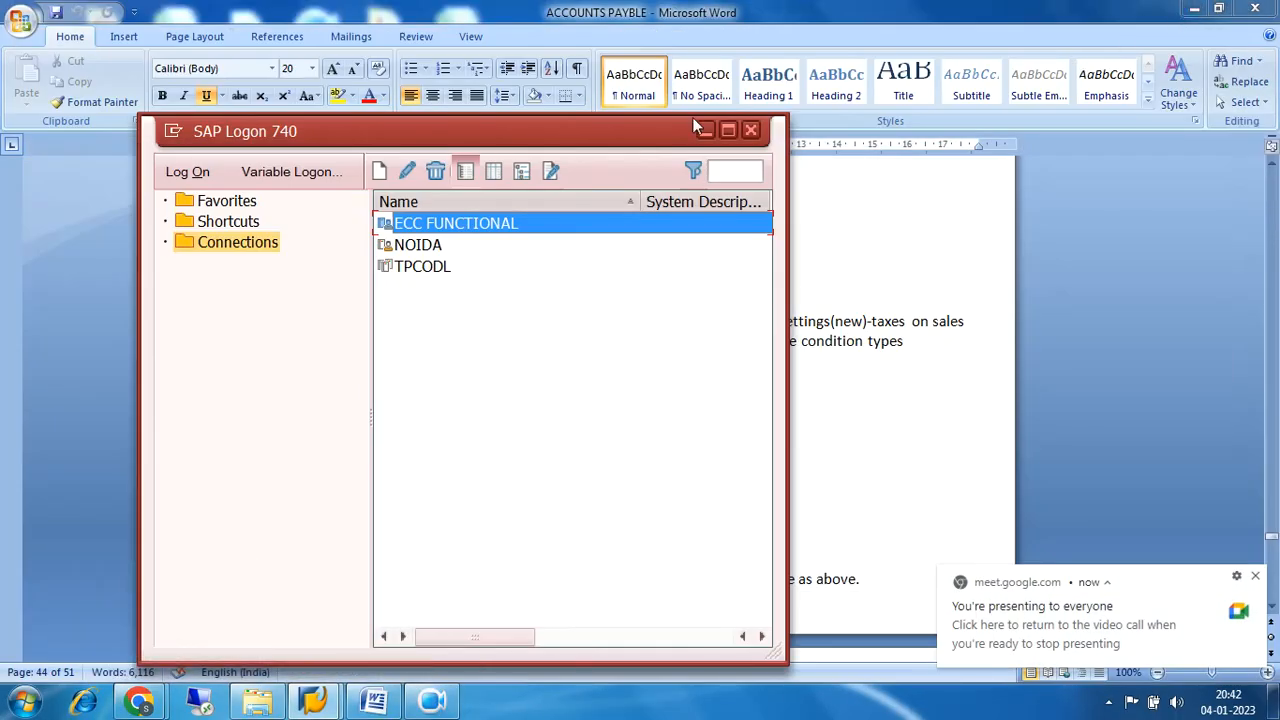
pyautogui.click(705, 130)
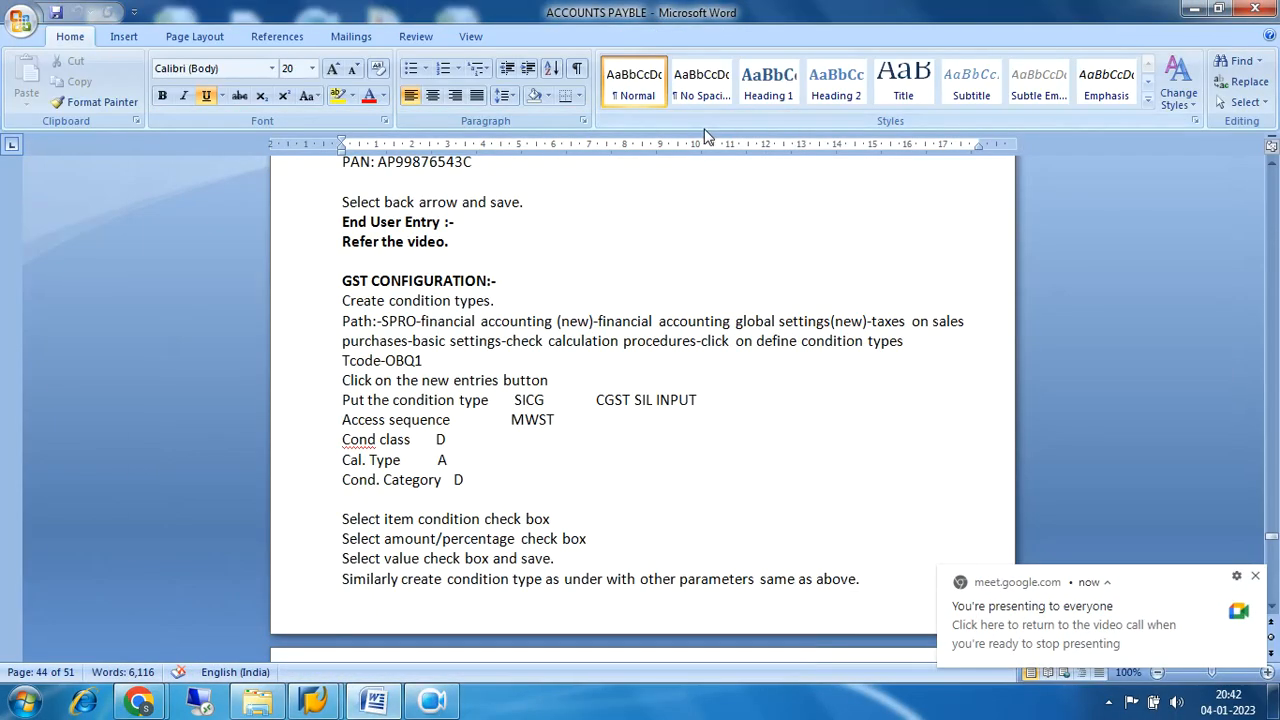
pyautogui.click(1192, 9)
pyautogui.click(770, 150)
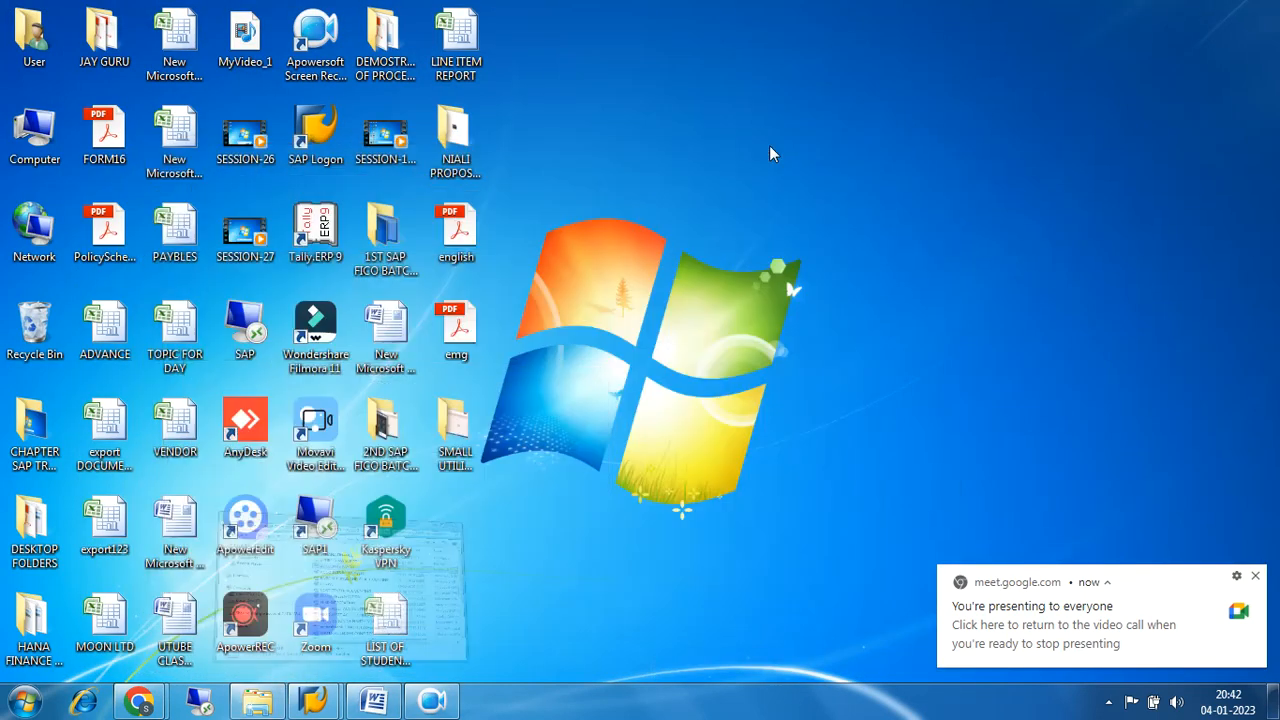
pyautogui.click(1257, 578)
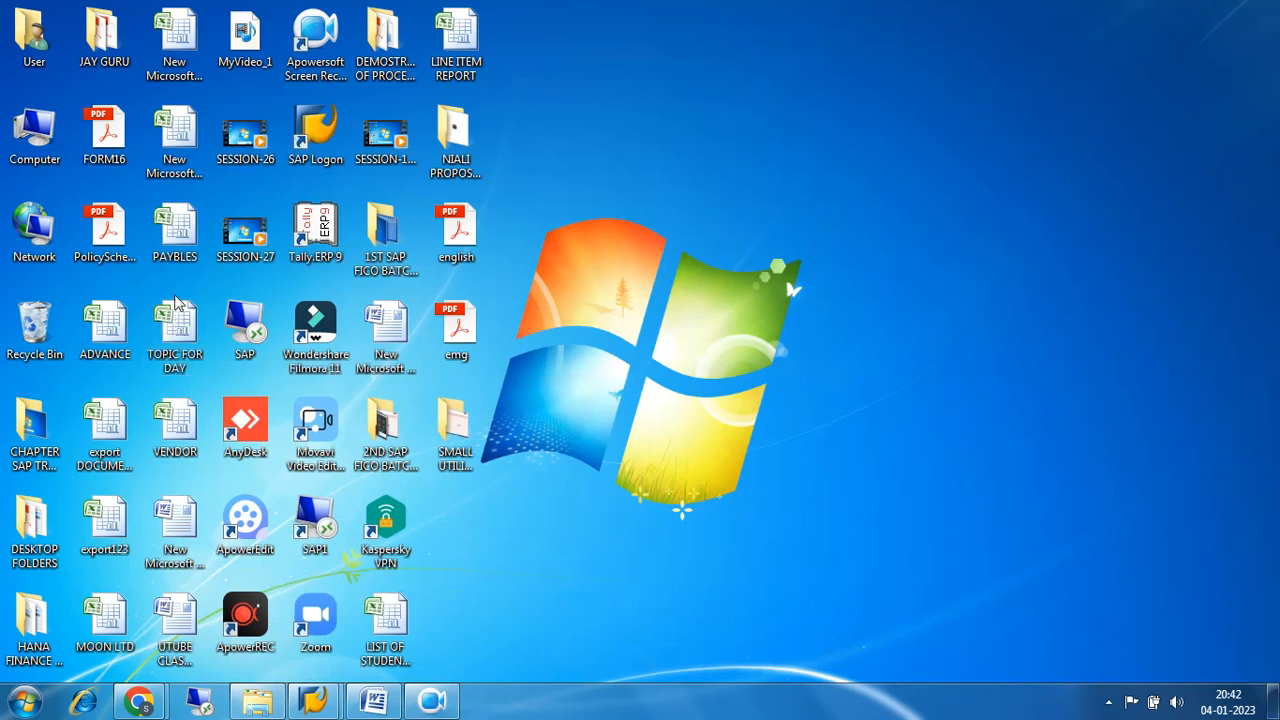
# Open the TOPIC FOR DAY workbook in Excel, maximize it, and add a new blank sheet shown at 180% zoom.
pyautogui.doubleClick(176, 320)
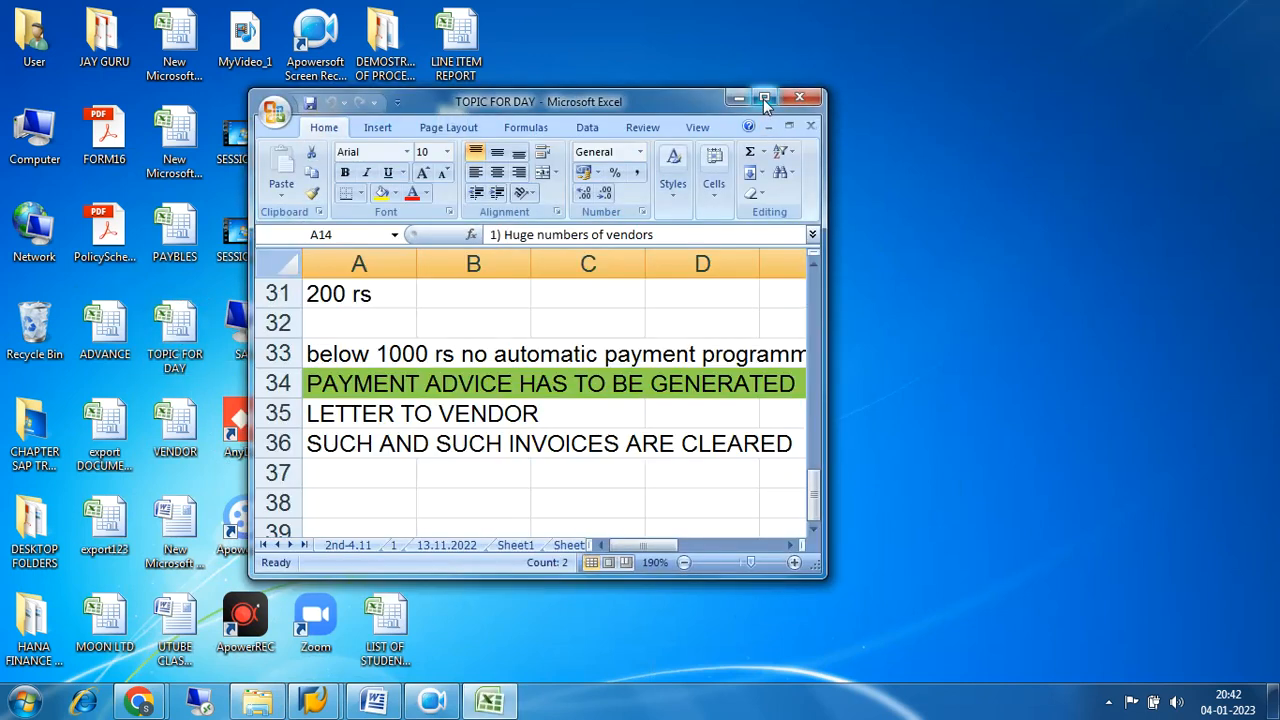
pyautogui.click(764, 97)
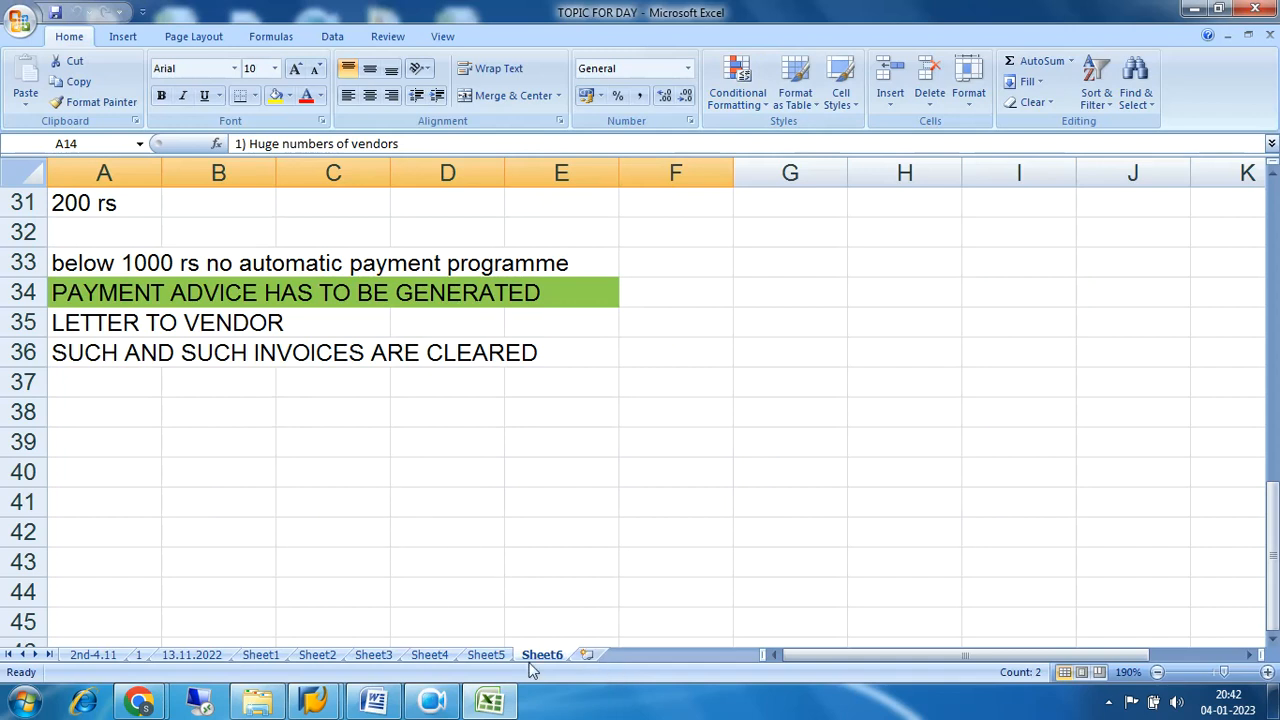
pyautogui.click(586, 654)
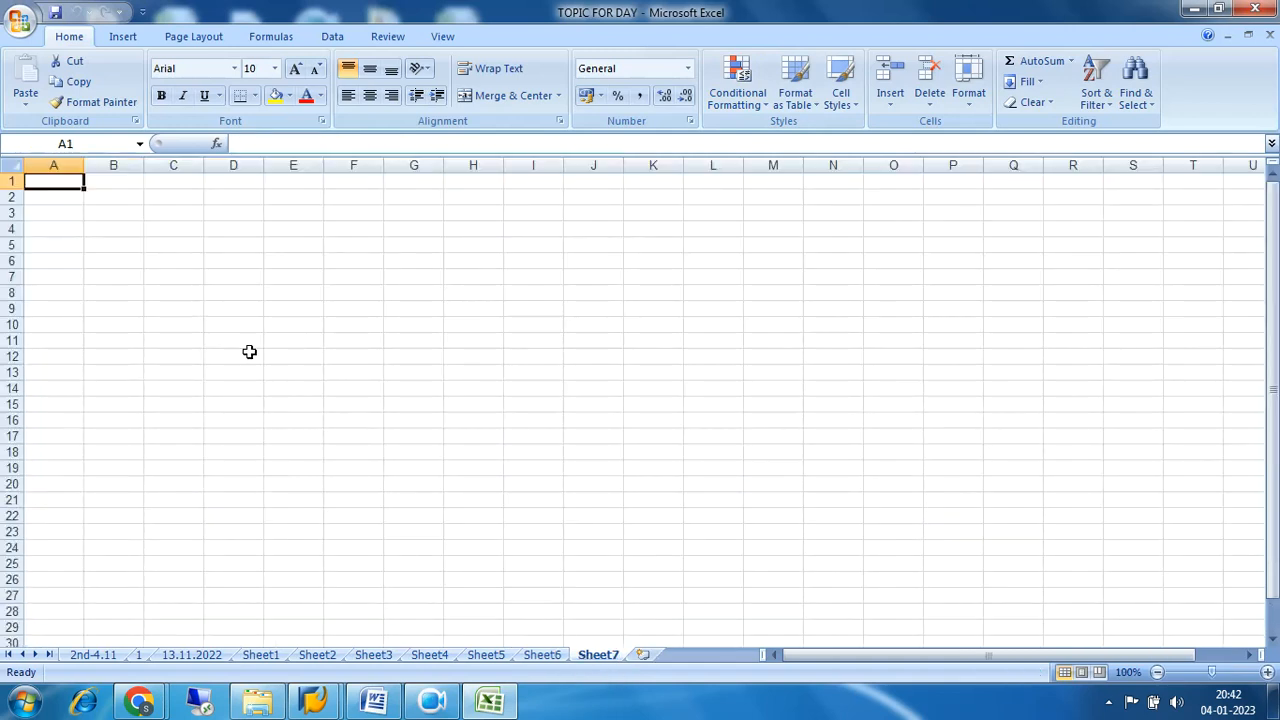
pyautogui.click(1267, 672)
pyautogui.click(1267, 672)
pyautogui.click(1267, 672)
pyautogui.click(1267, 672)
pyautogui.click(1267, 672)
pyautogui.click(1267, 672)
pyautogui.click(1267, 672)
pyautogui.click(1267, 674)
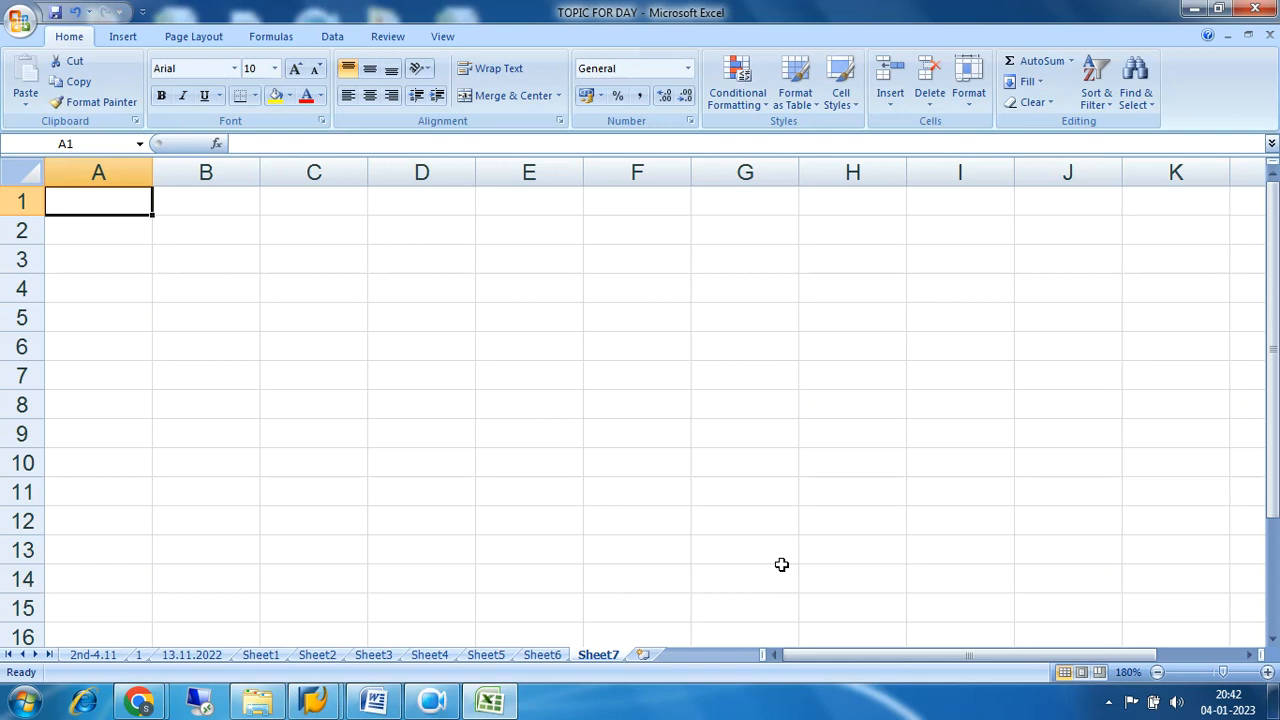
# Switch to SAP Logon and open the ECC FUNCTIONAL connection.
pyautogui.click(318, 704)
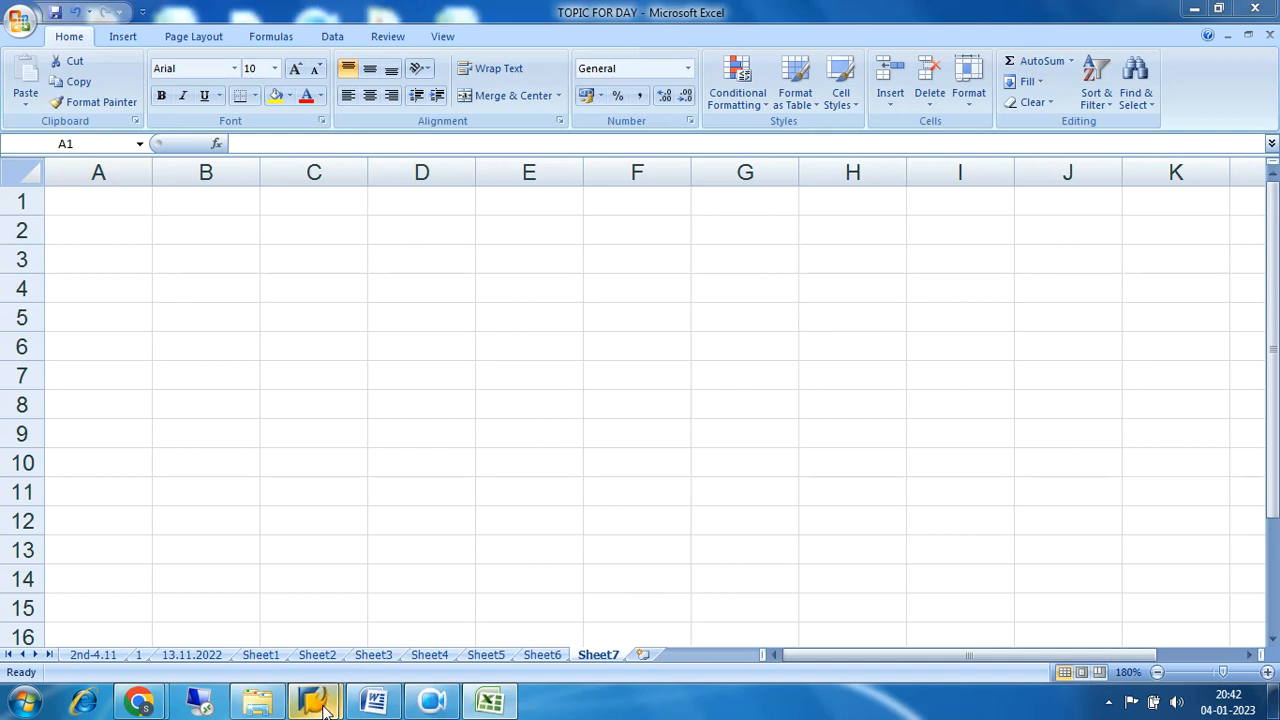
pyautogui.click(381, 608)
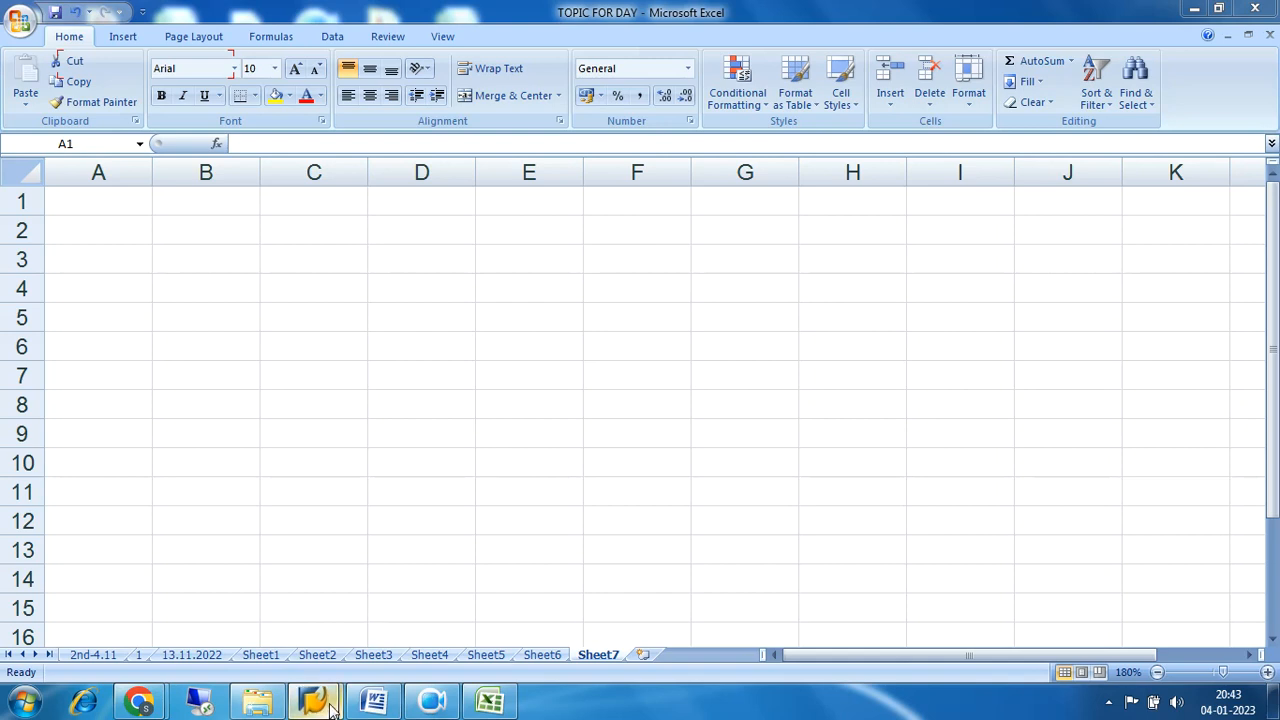
pyautogui.moveTo(313, 700)
pyautogui.click(262, 600)
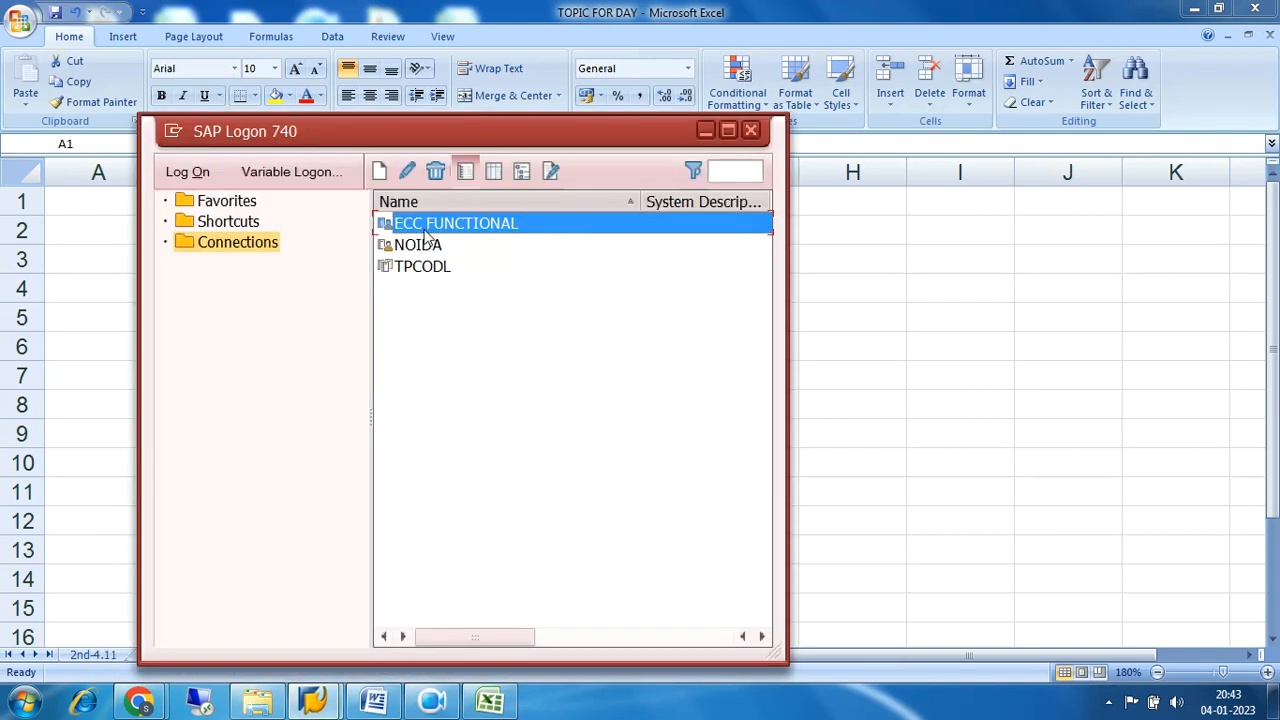
pyautogui.doubleClick(428, 226)
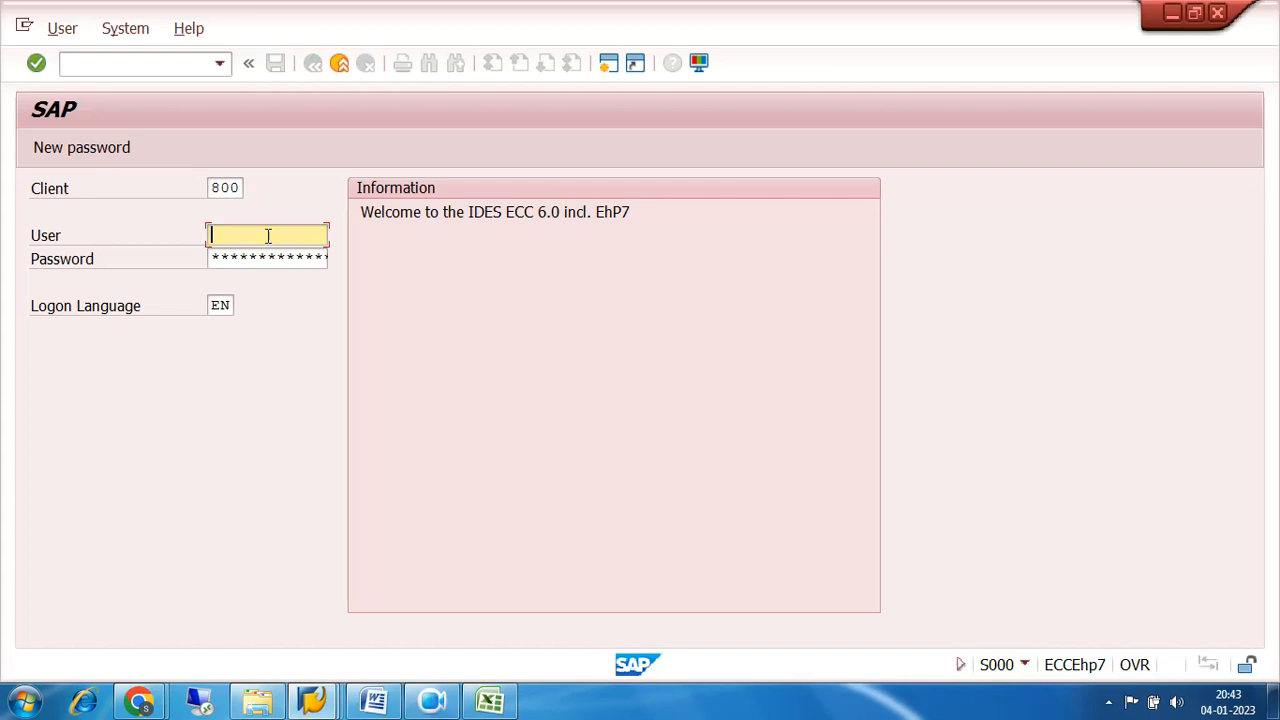
# Log on to client 800 with the user ID and account password.
pyautogui.click(266, 234)
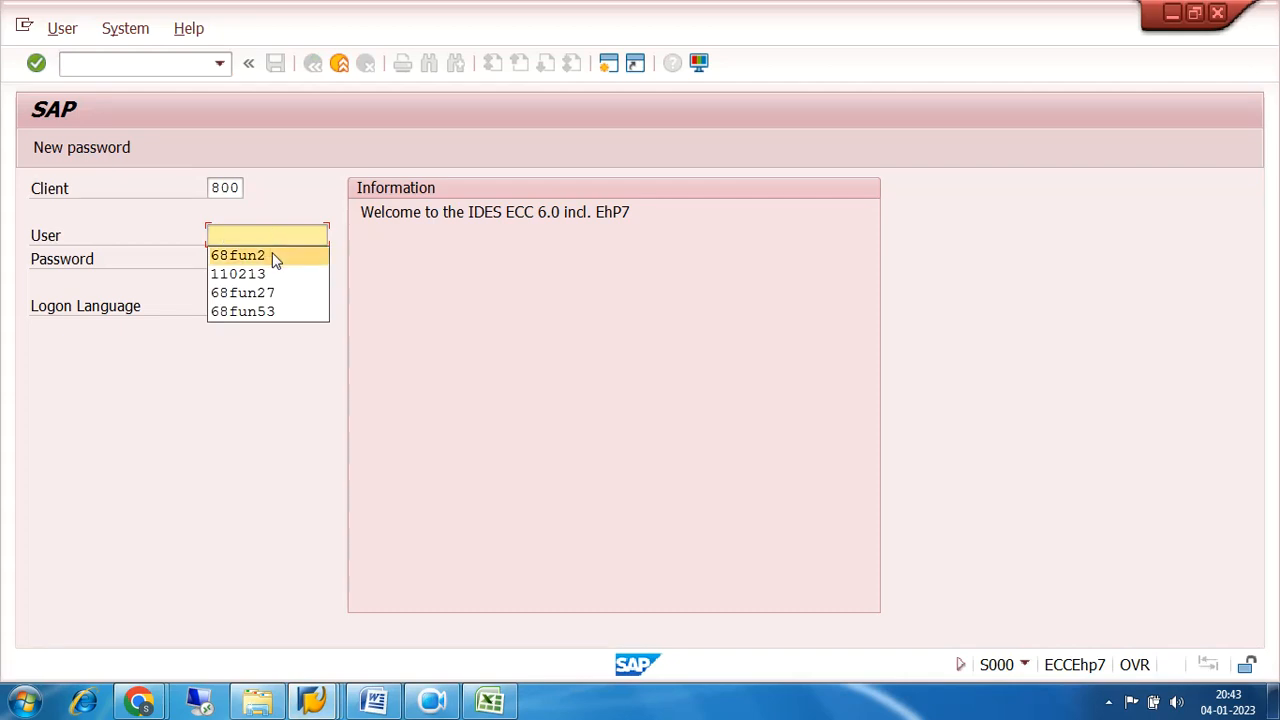
pyautogui.click(275, 258)
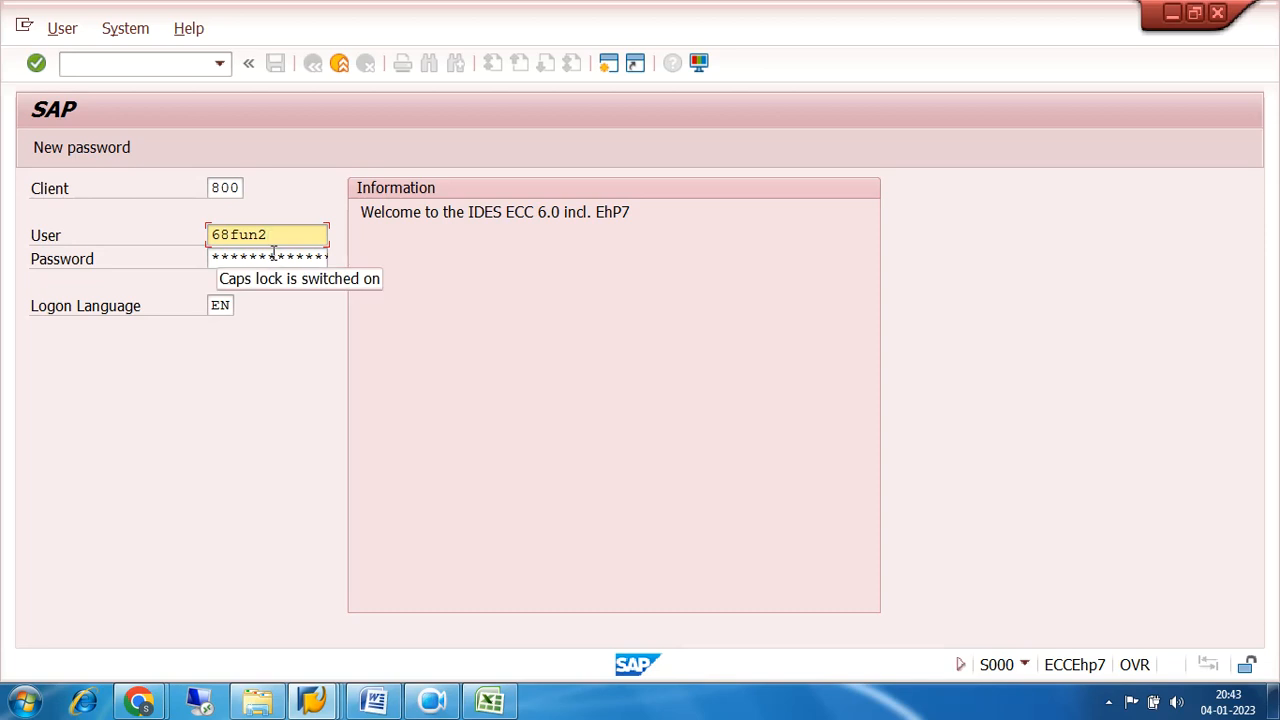
pyautogui.click(273, 256)
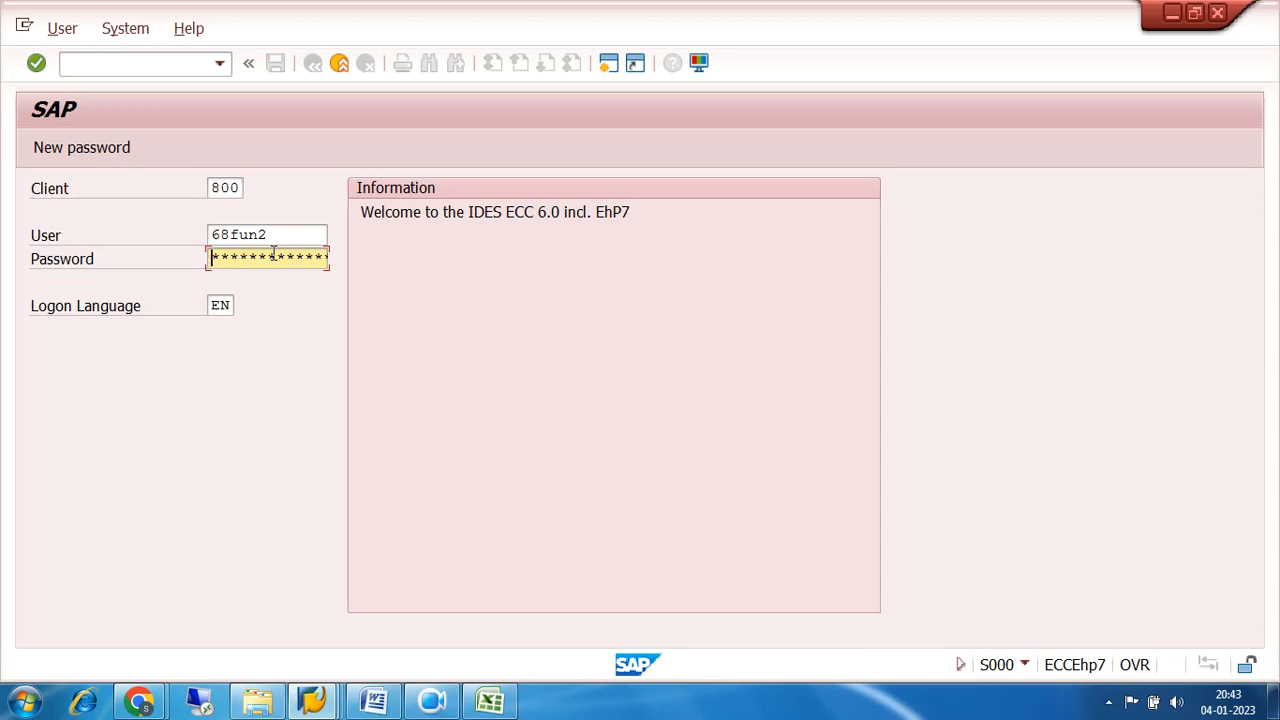
pyautogui.write('**********')
pyautogui.press('Return')
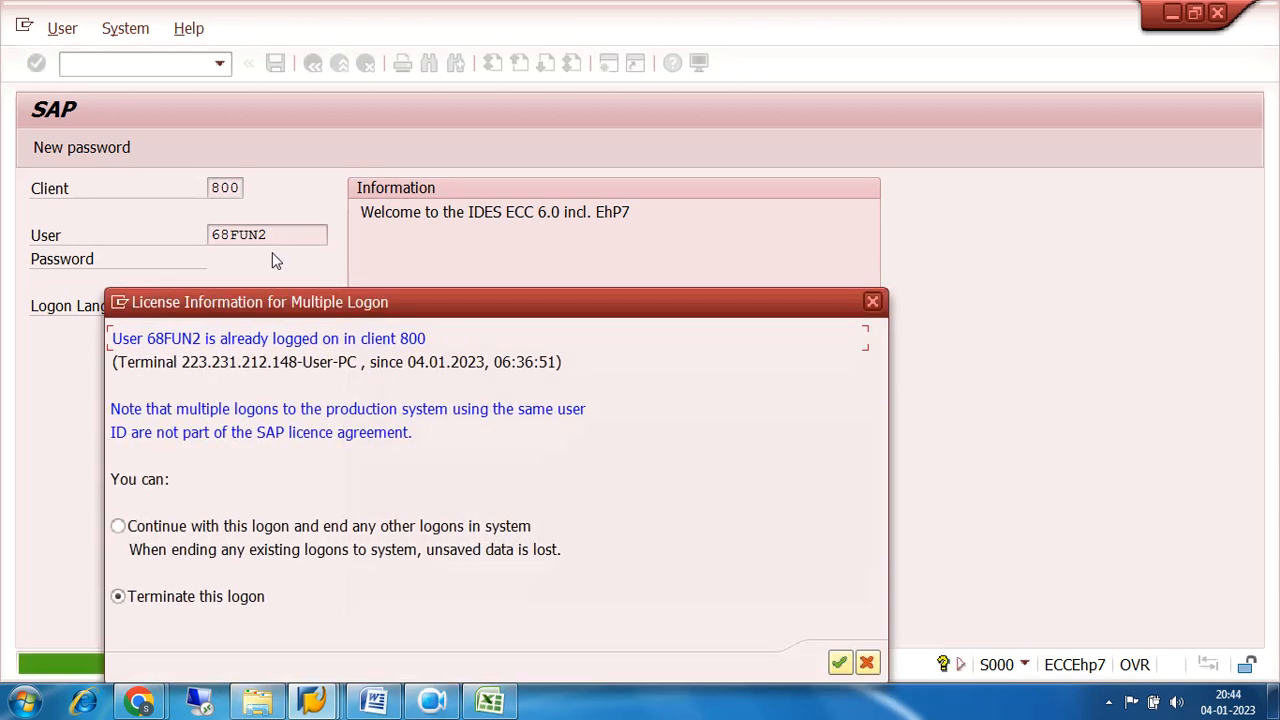
# Continue with this logon, ending any other logons in the system, and dismiss the system message.
pyautogui.click(118, 526)
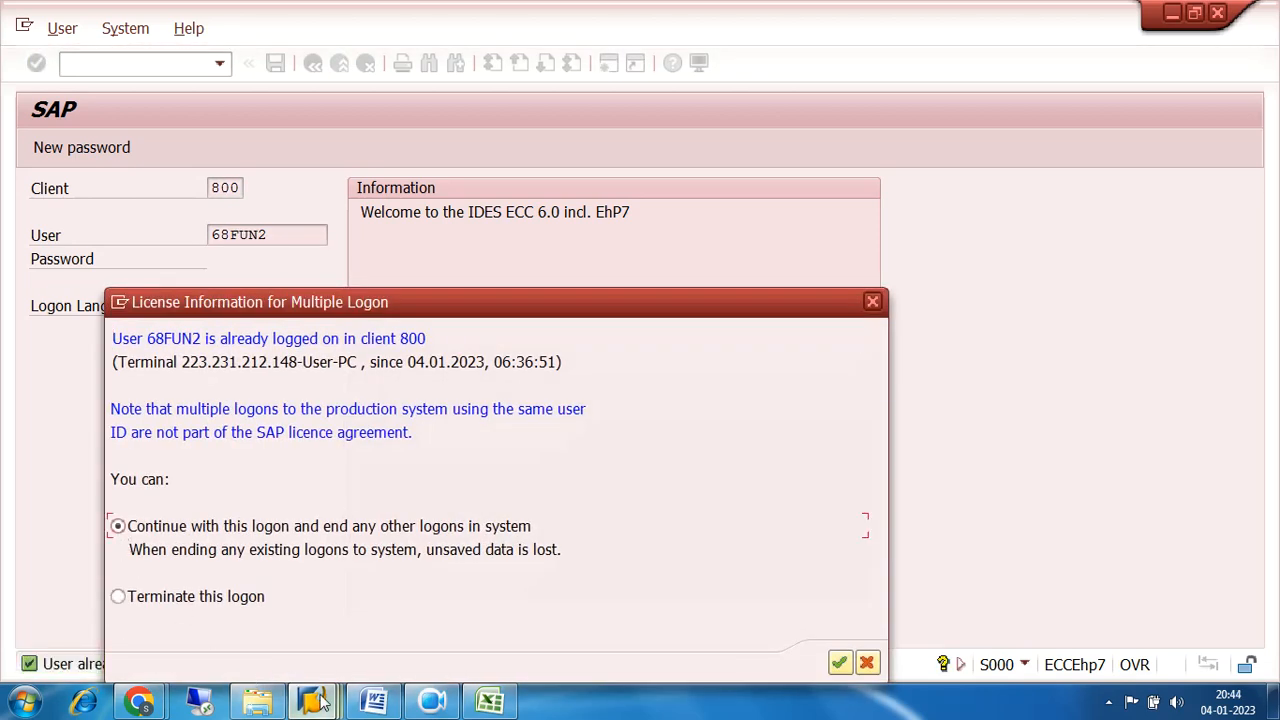
pyautogui.click(840, 663)
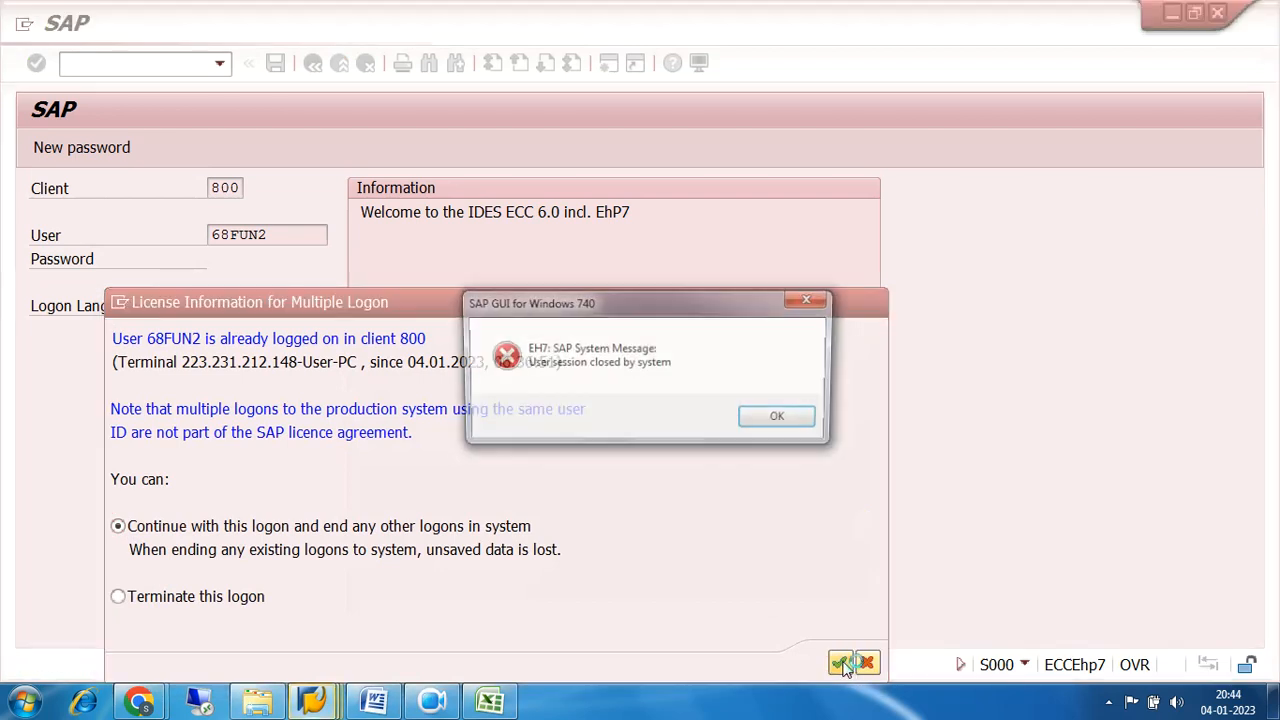
pyautogui.click(779, 419)
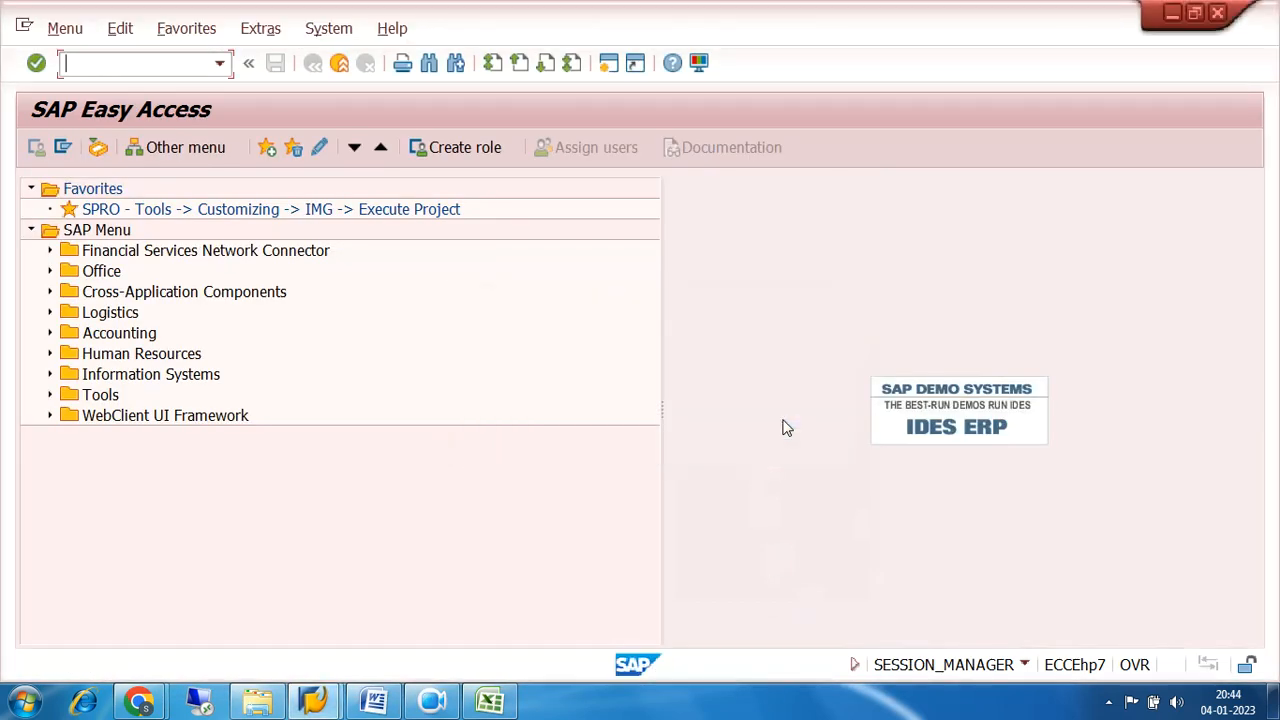
# Expand the SAP menu from Accounting through Financial Accounting, Accounts Payable and Document Entry to the Down Payment folder.
pyautogui.click(49, 334)
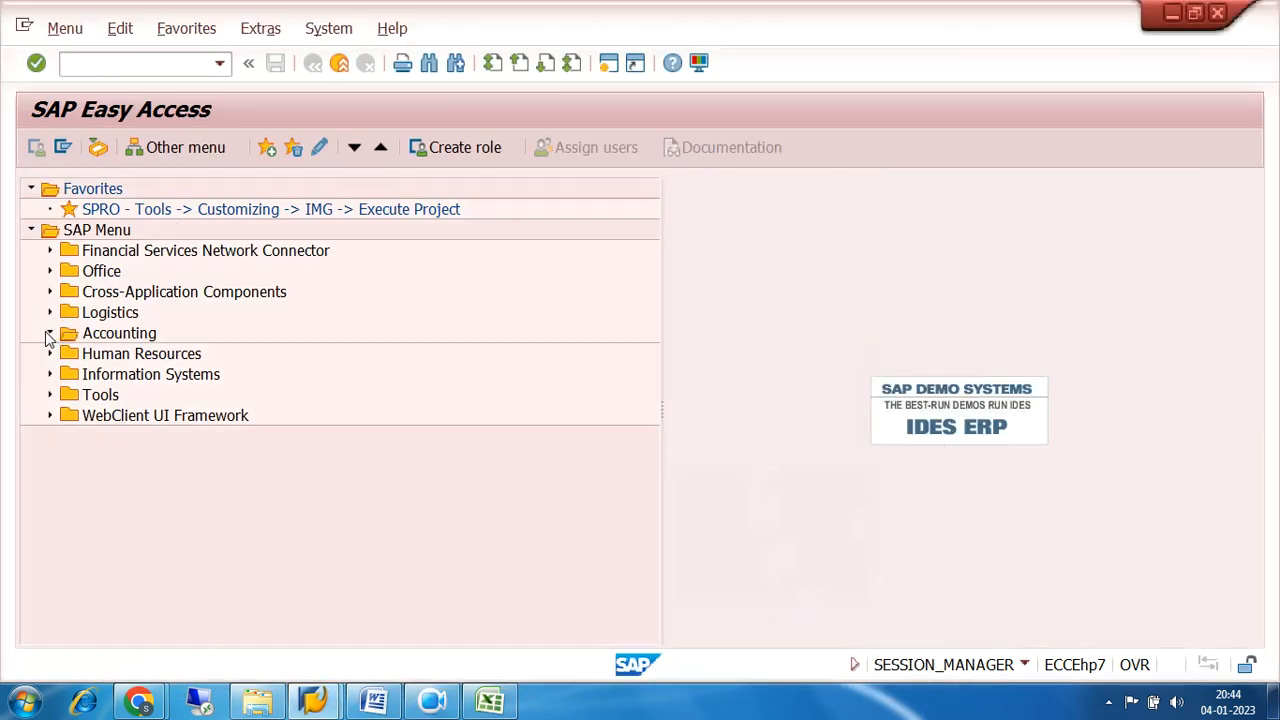
pyautogui.click(68, 355)
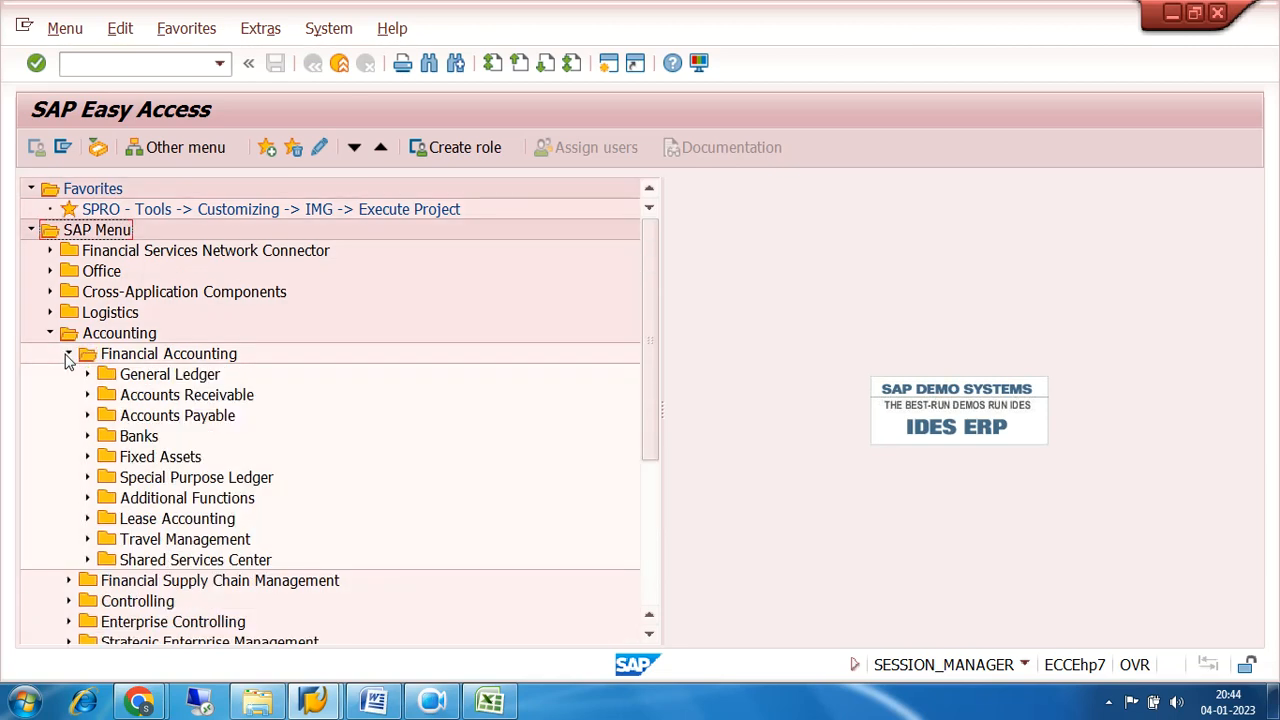
pyautogui.click(87, 416)
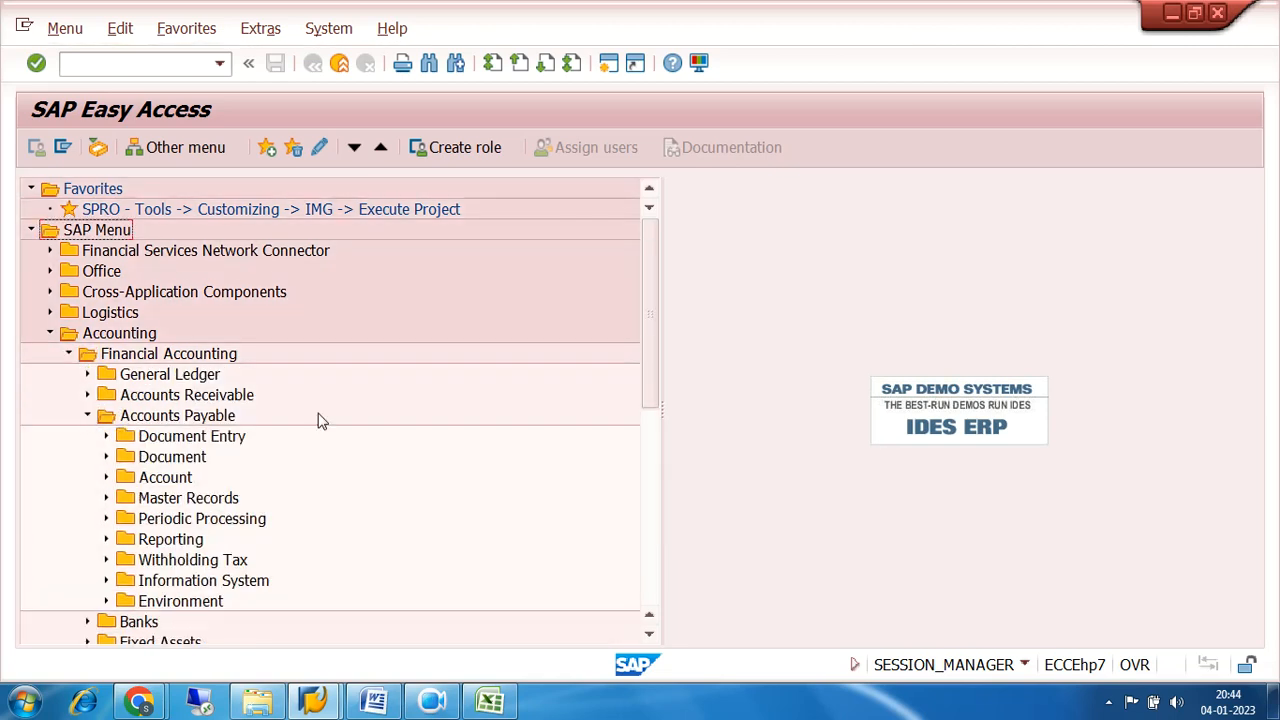
pyautogui.scroll(-2, 386, 414)
pyautogui.click(106, 333)
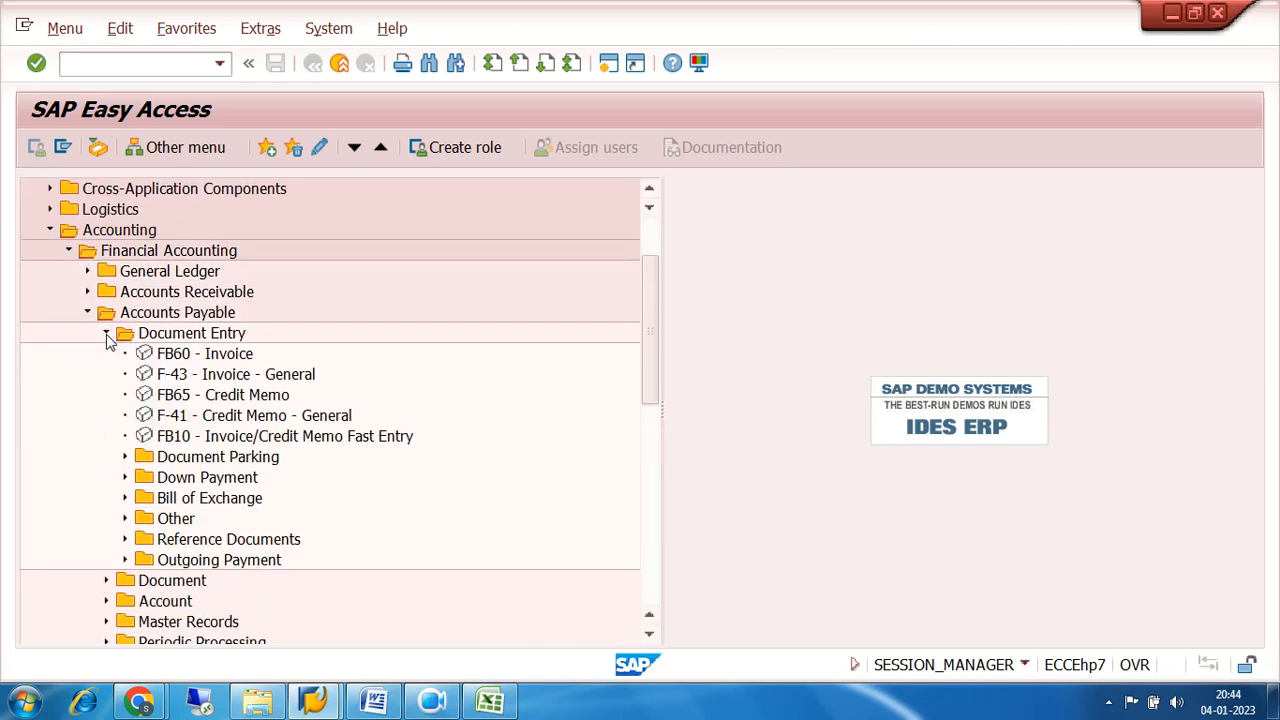
pyautogui.click(125, 477)
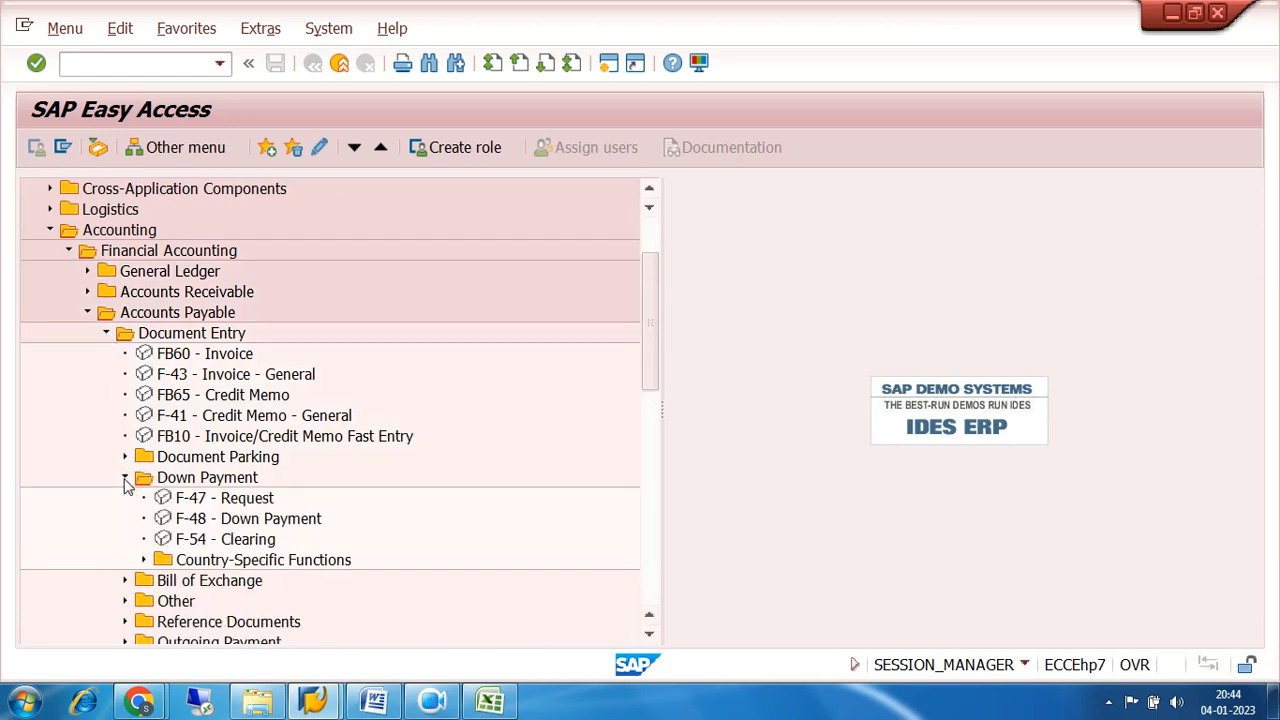
pyautogui.scroll(-2, 400, 435)
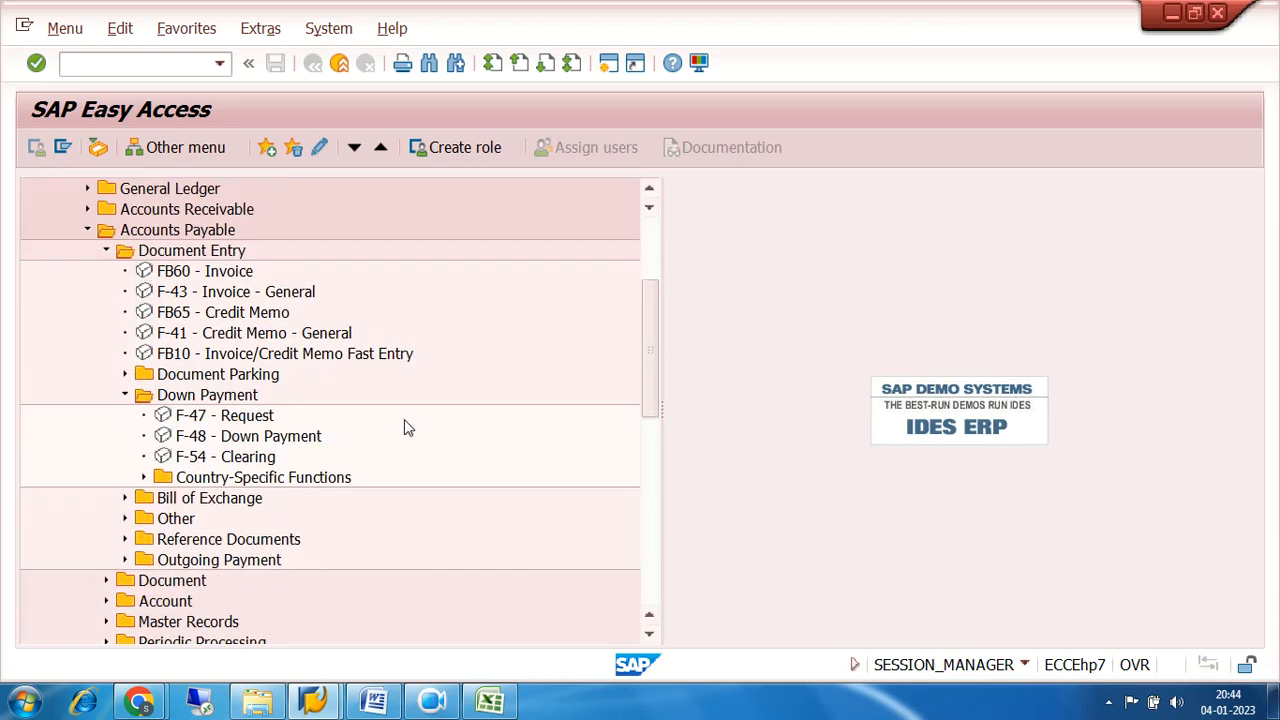
# Examine the F-47 Request and F-48 Down Payment transactions in the Accounts Payable Down Payment folder.
pyautogui.click(174, 420)
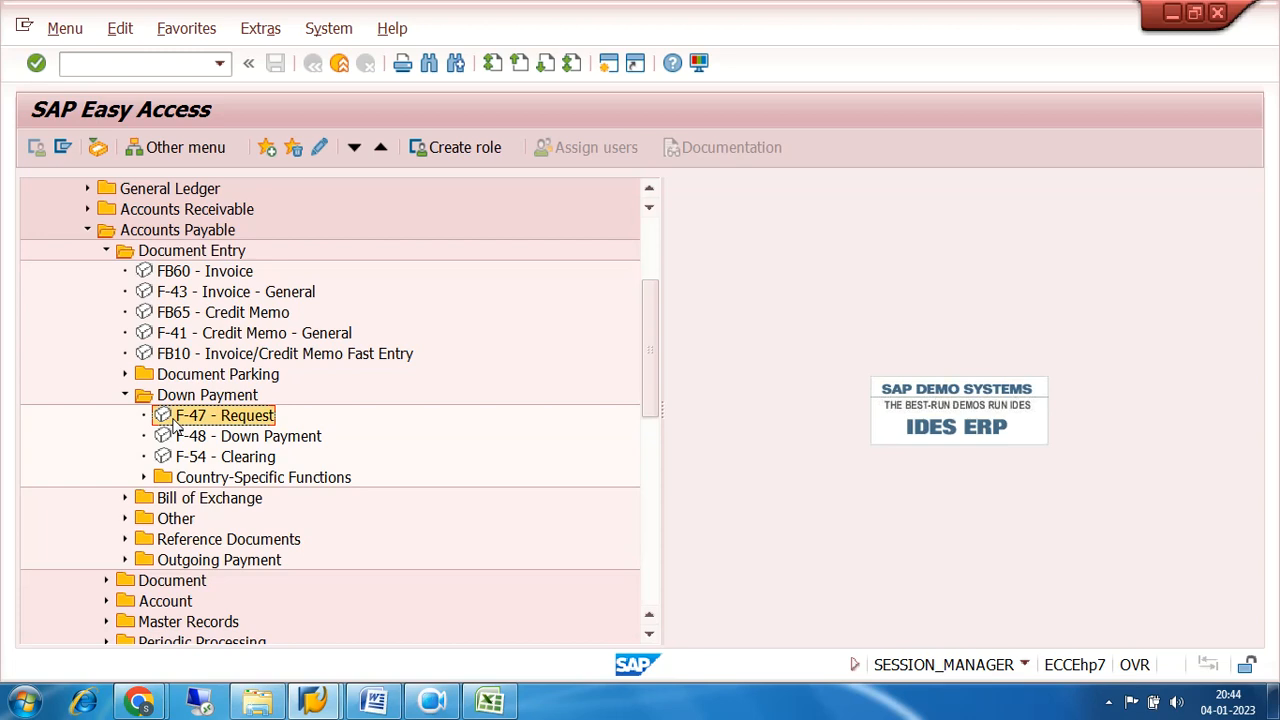
pyautogui.click(206, 439)
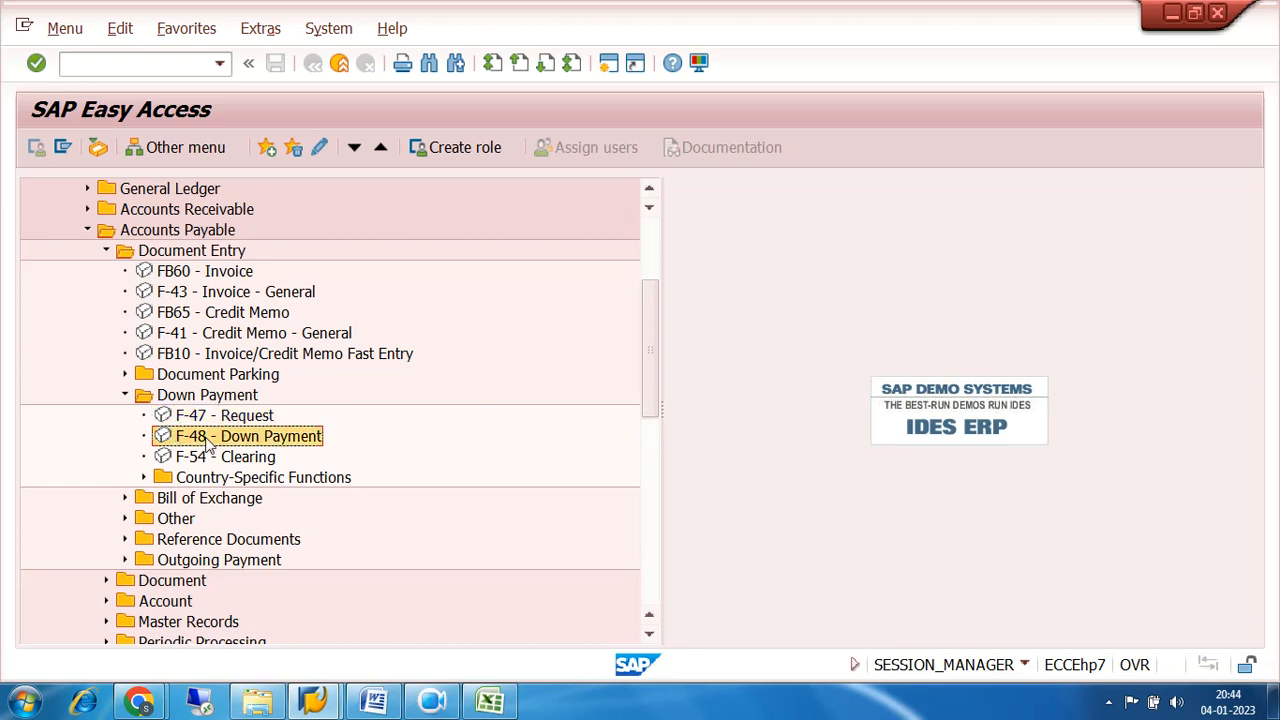
pyautogui.click(204, 421)
pyautogui.click(211, 439)
pyautogui.click(203, 422)
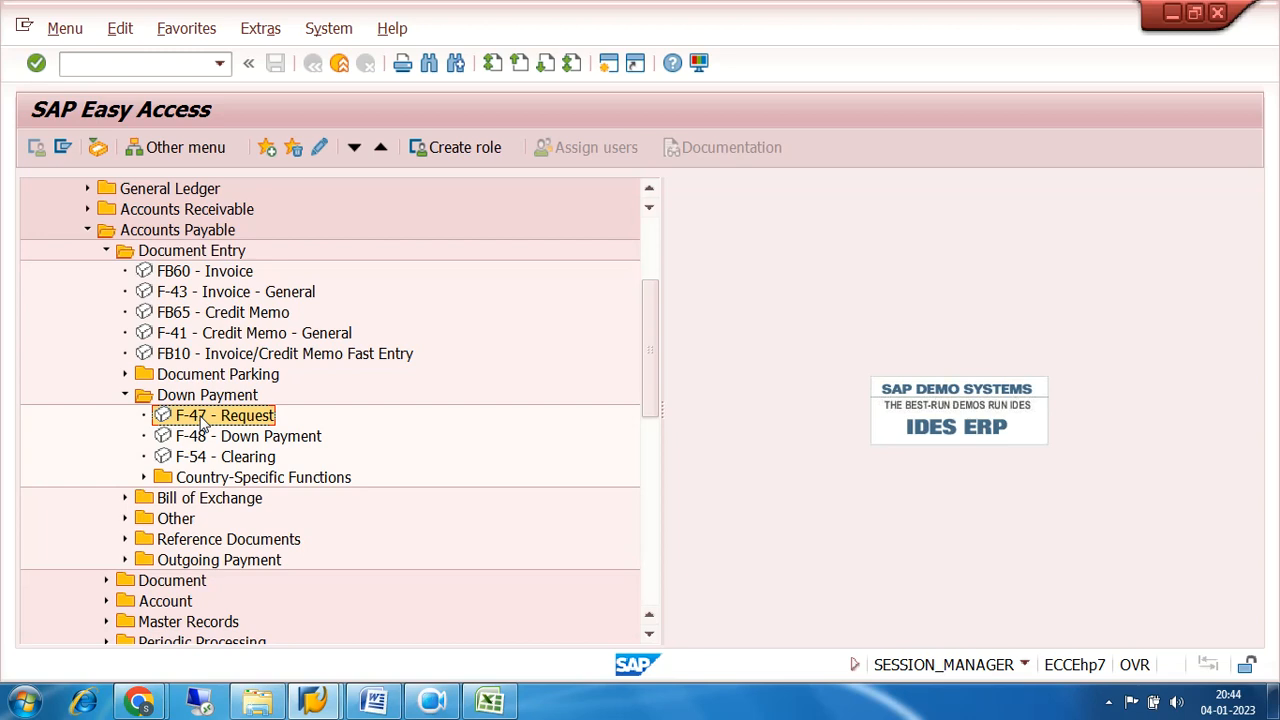
pyautogui.click(203, 440)
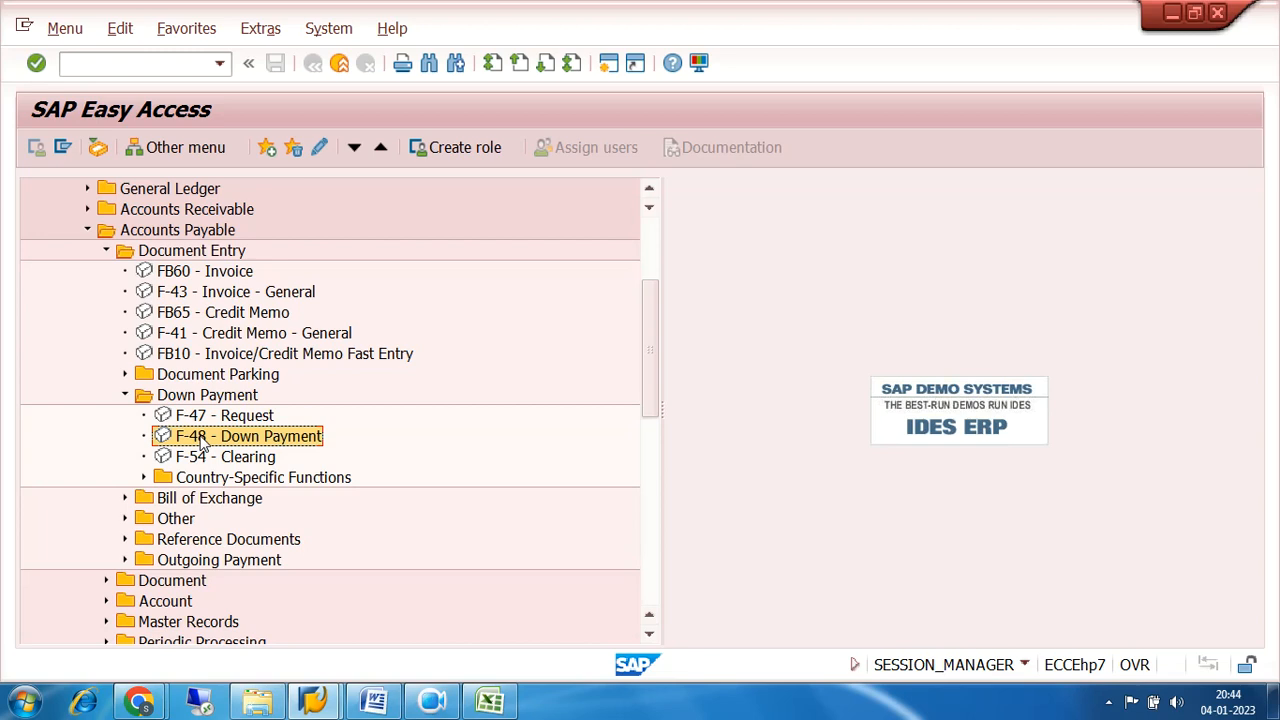
pyautogui.click(200, 417)
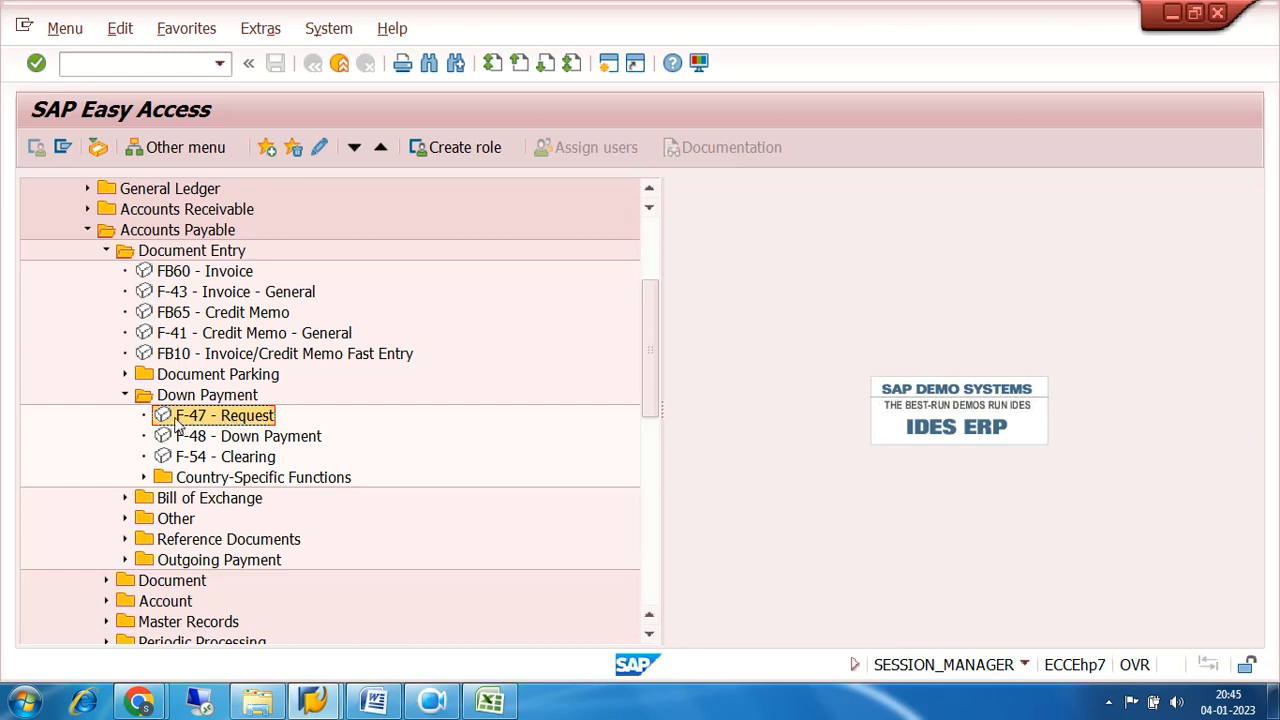
pyautogui.click(244, 442)
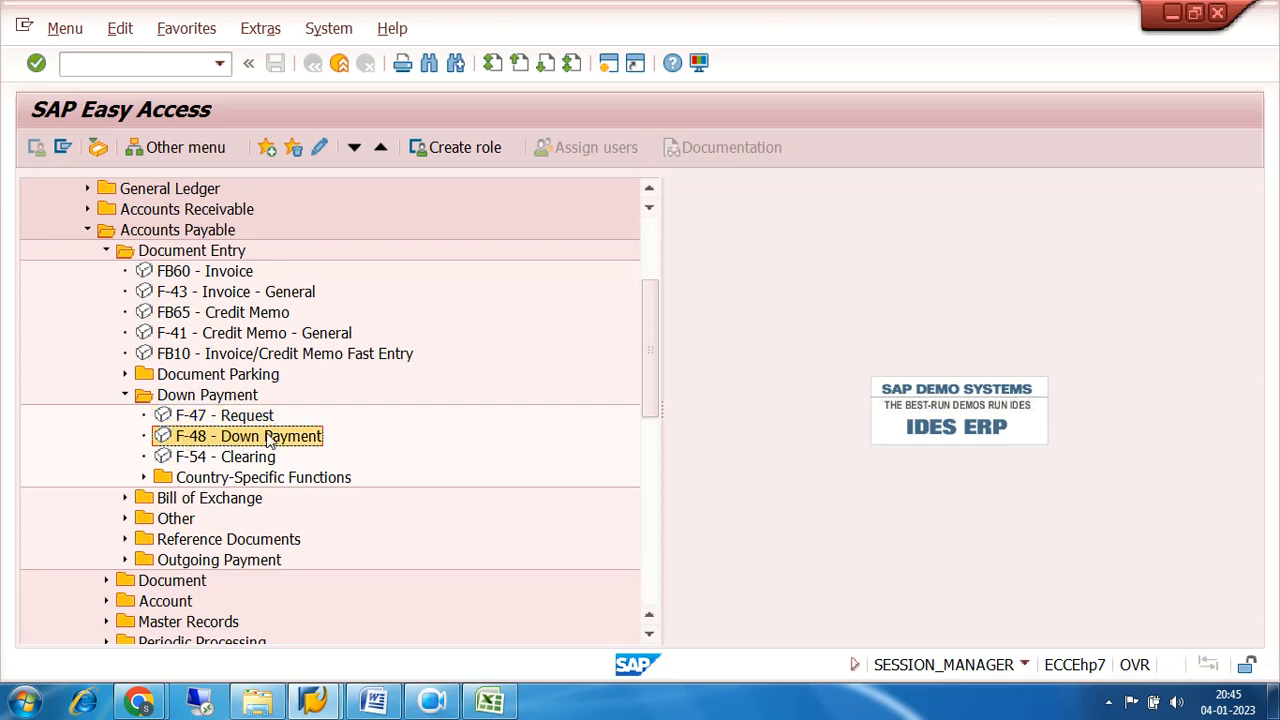
# Start F-48 Down Payment and enter document date 04.01.2023, company code 7200 and currency INR.
pyautogui.doubleClick(208, 432)
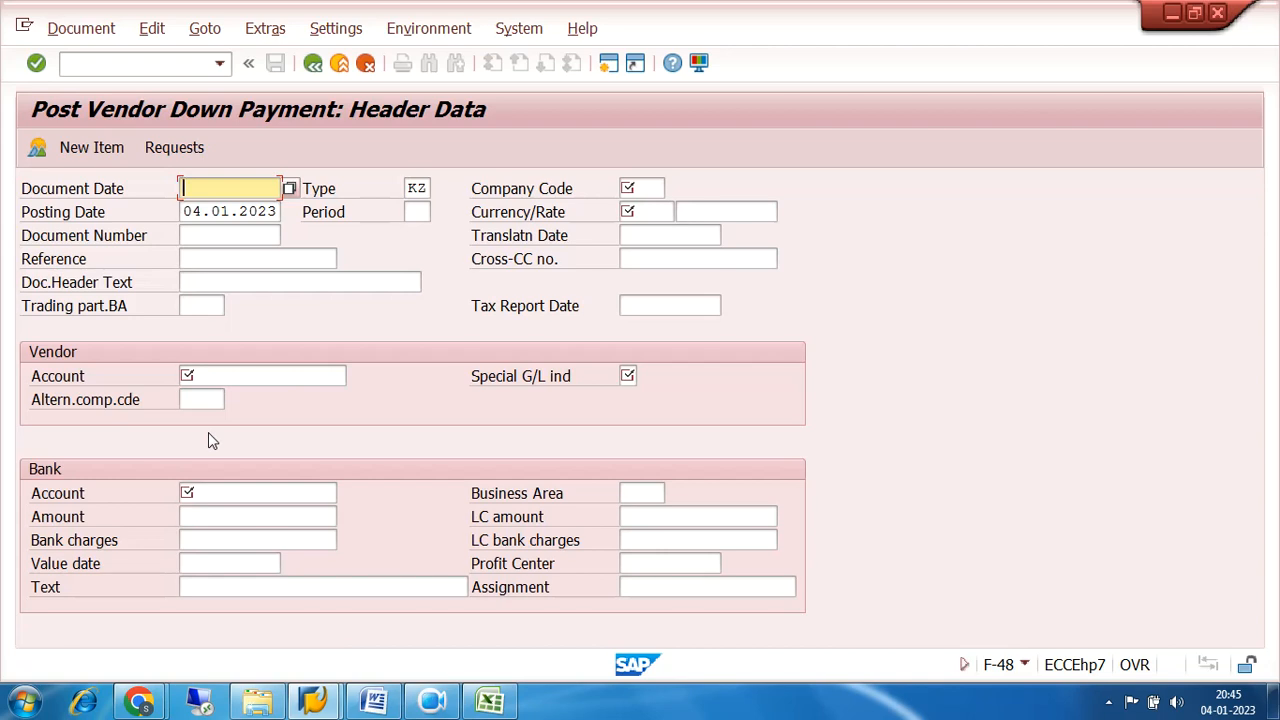
pyautogui.click(201, 188)
pyautogui.click(206, 211)
pyautogui.click(630, 188)
pyautogui.click(638, 207)
pyautogui.click(647, 212)
pyautogui.click(636, 226)
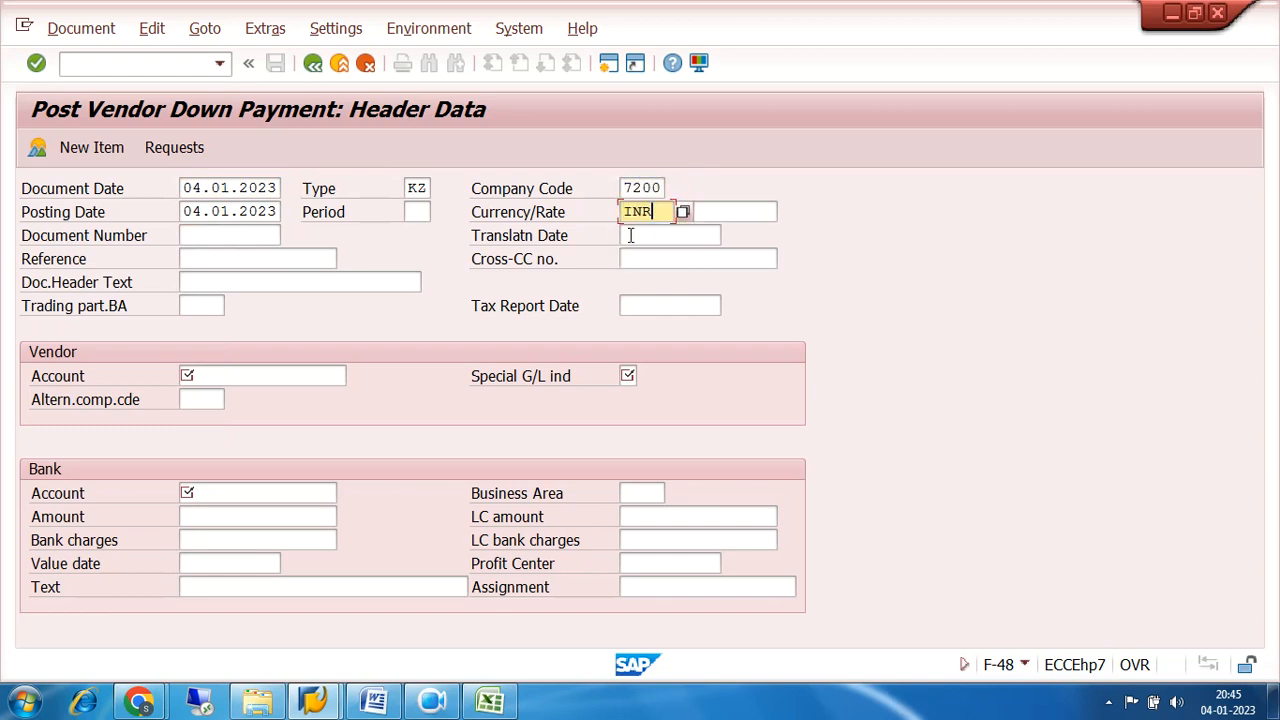
# Enter the vendor account number and special G/L indicator A in the down payment header.
pyautogui.click(174, 150)
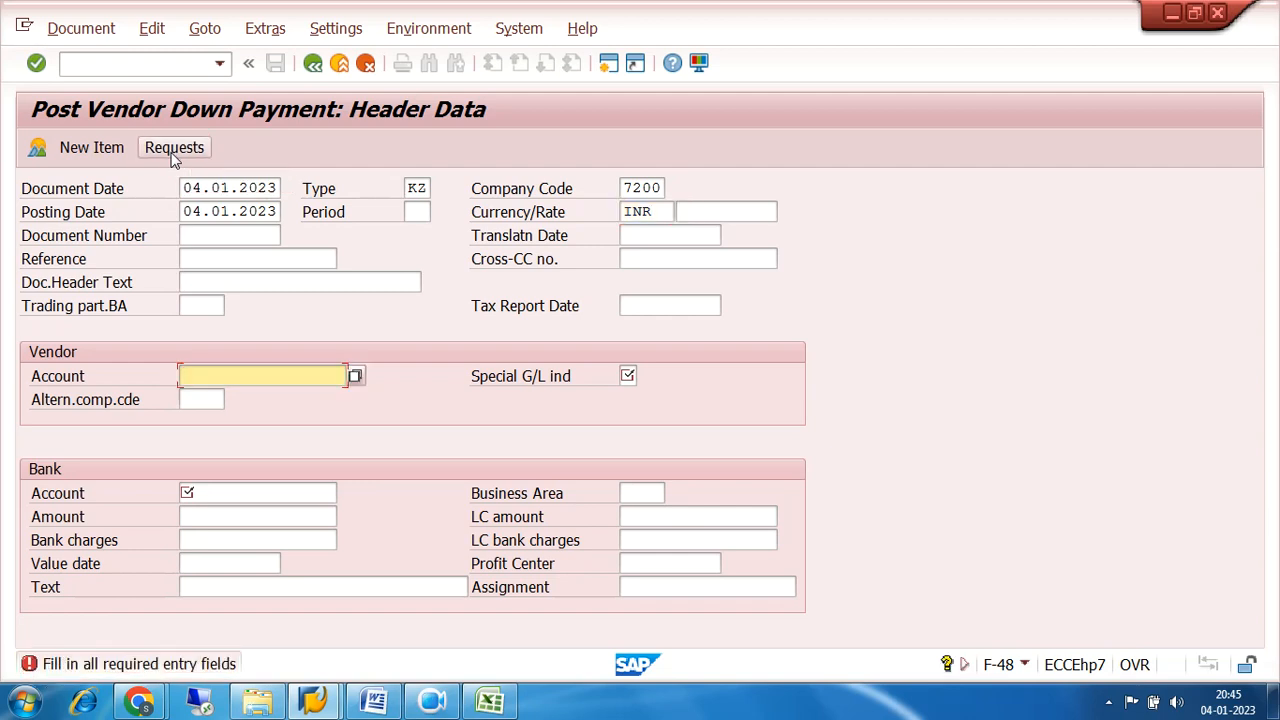
pyautogui.press('BackSpace')
pyautogui.click(258, 398)
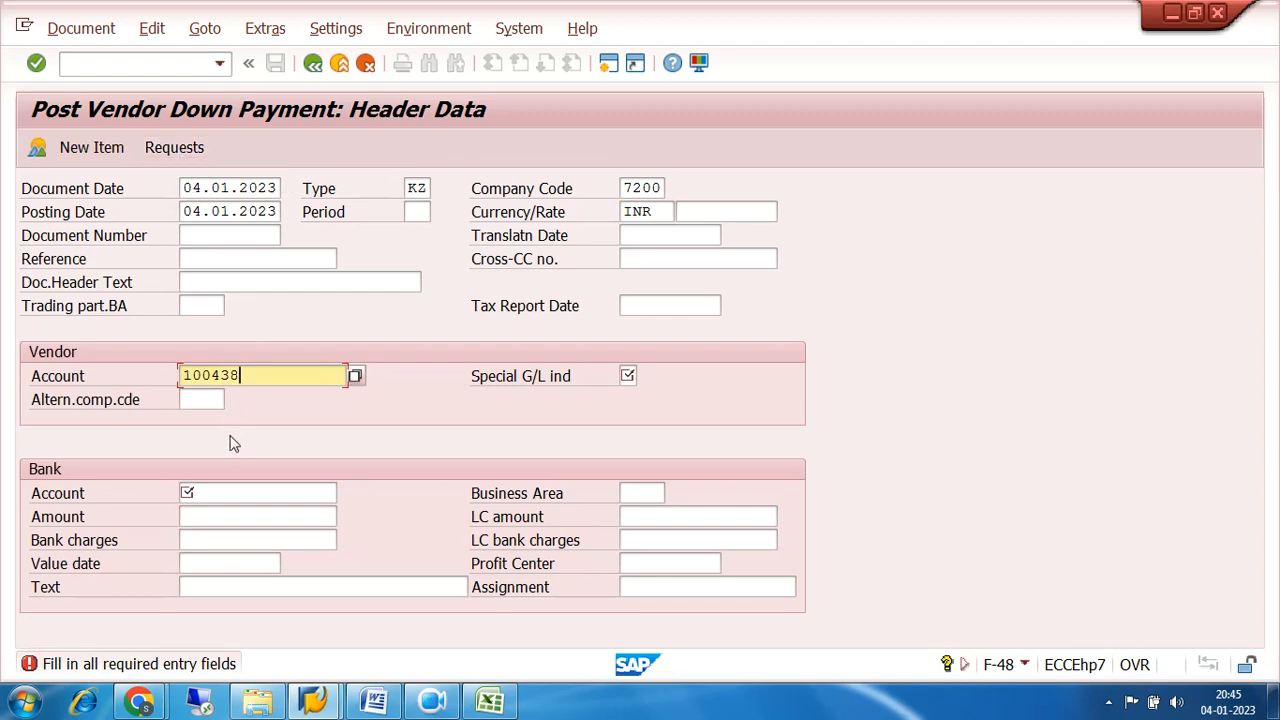
pyautogui.click(176, 152)
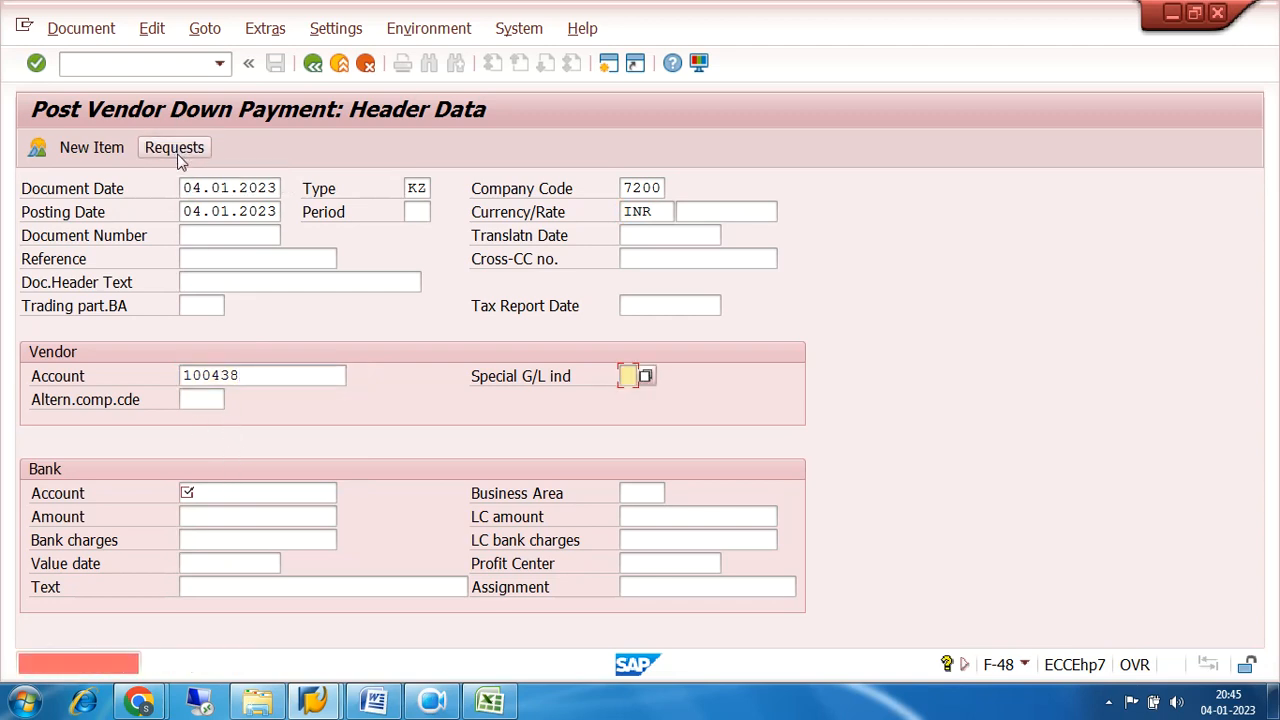
pyautogui.press('BackSpace')
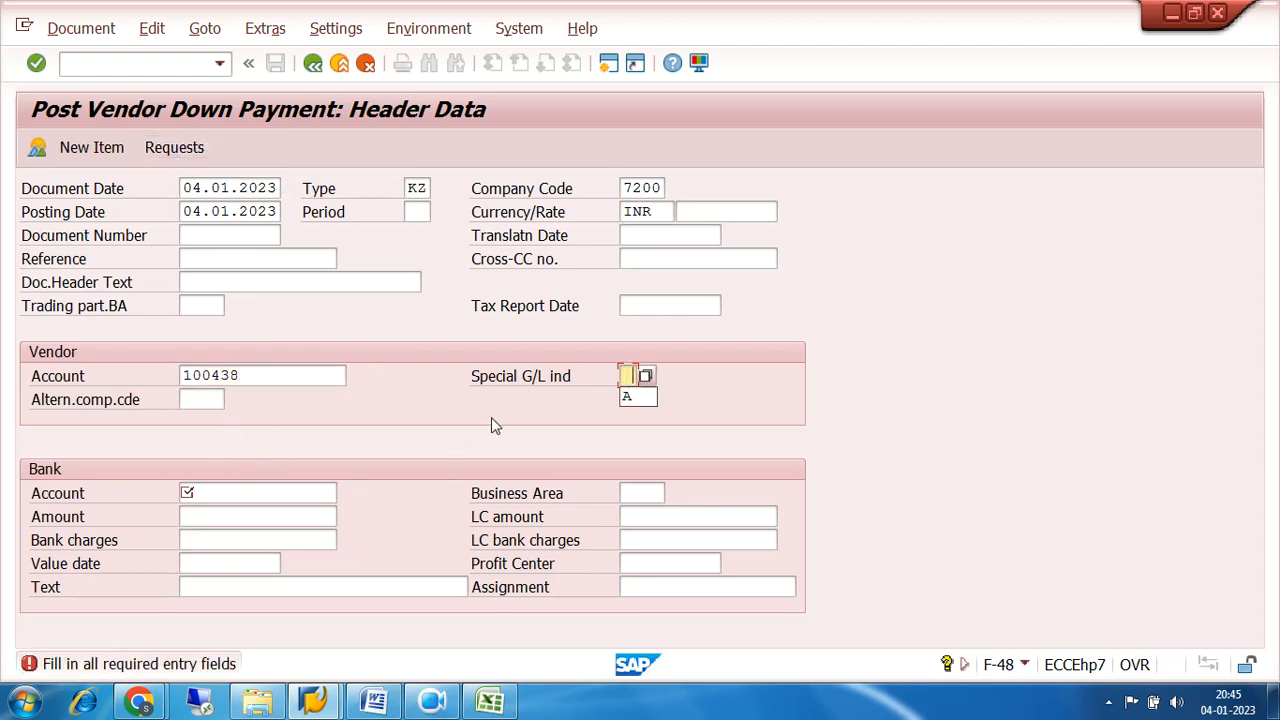
pyautogui.click(630, 397)
# Enter the bank account number and item text ADVANCE PAYMENT, and try to display the vendor's down payment requests.
pyautogui.click(246, 494)
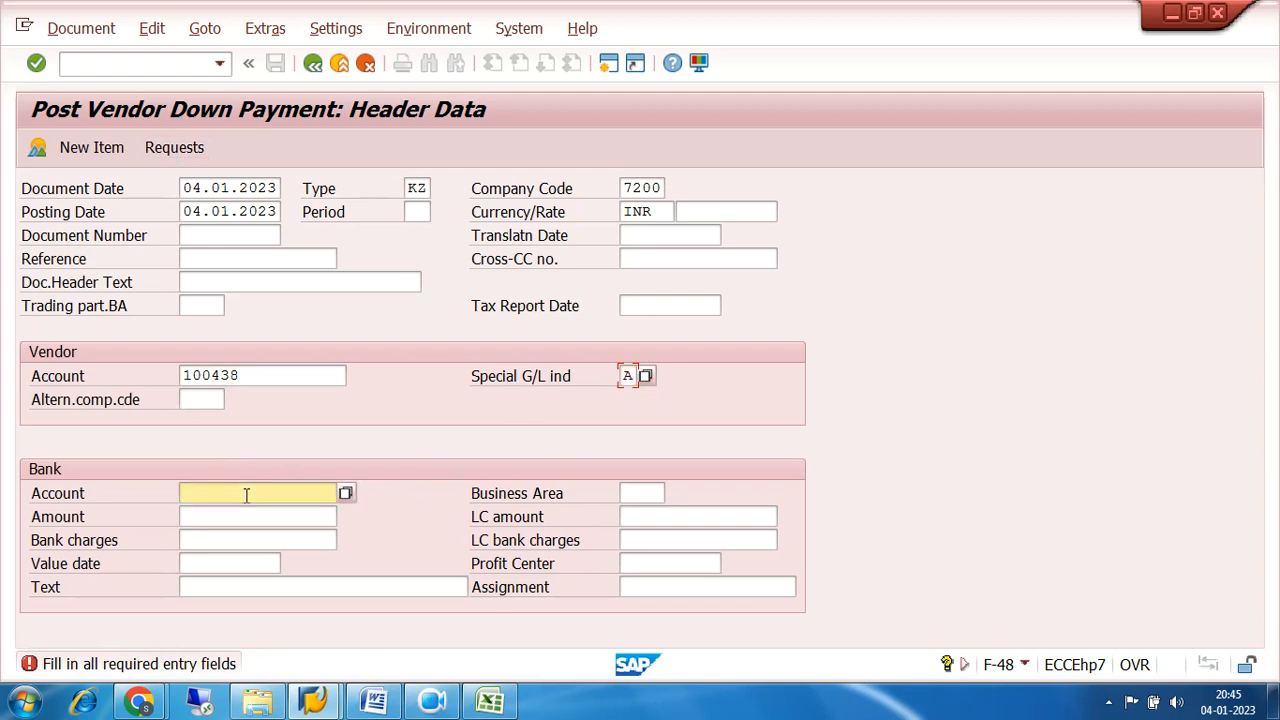
pyautogui.click(246, 494)
pyautogui.click(248, 514)
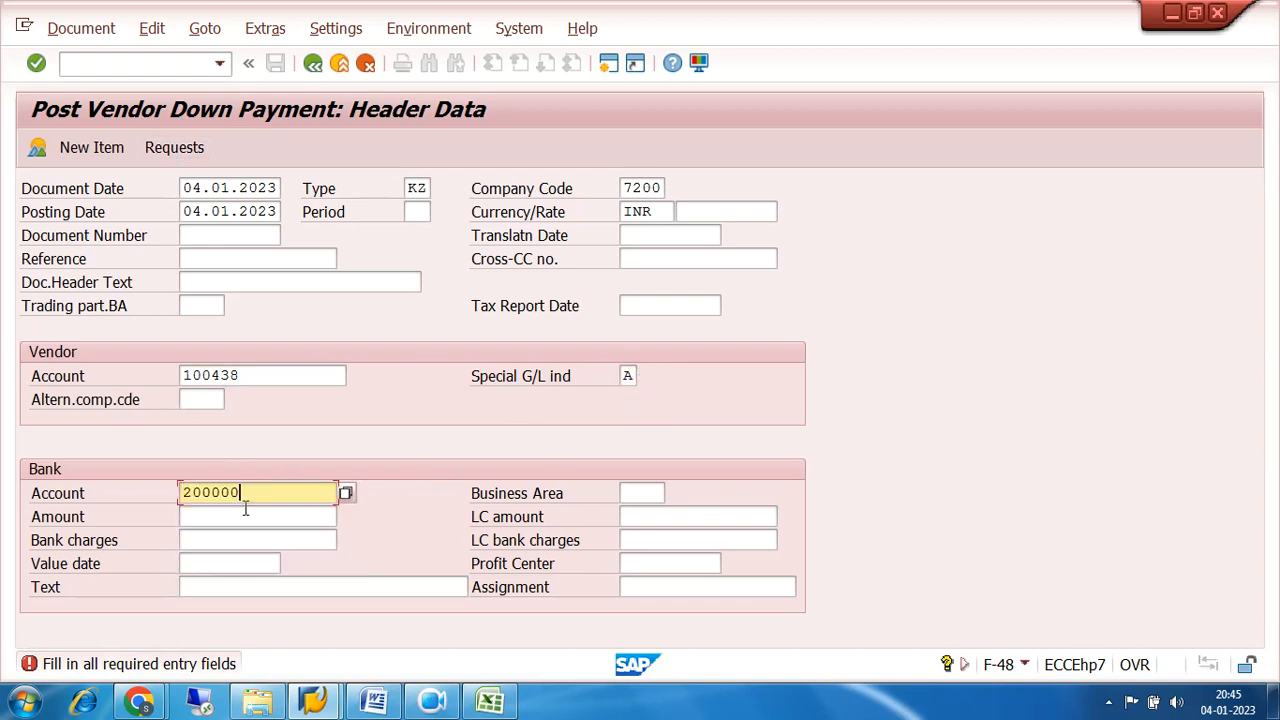
pyautogui.click(176, 147)
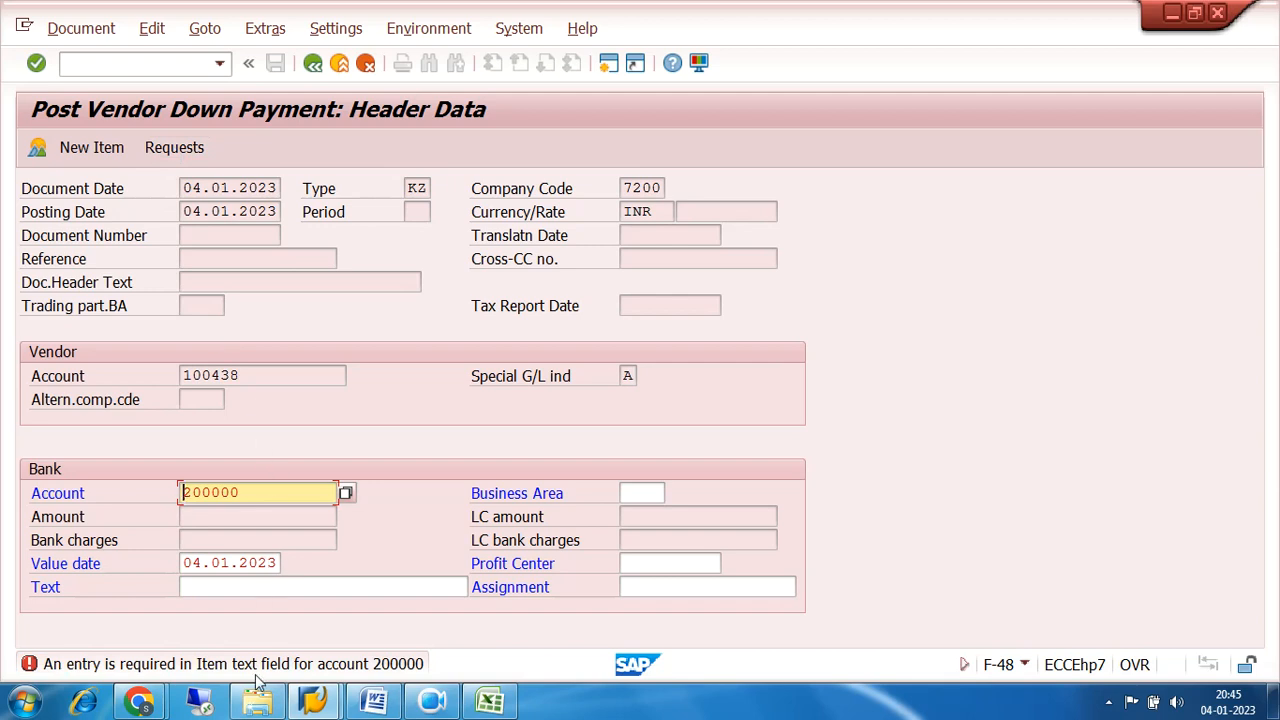
pyautogui.click(243, 589)
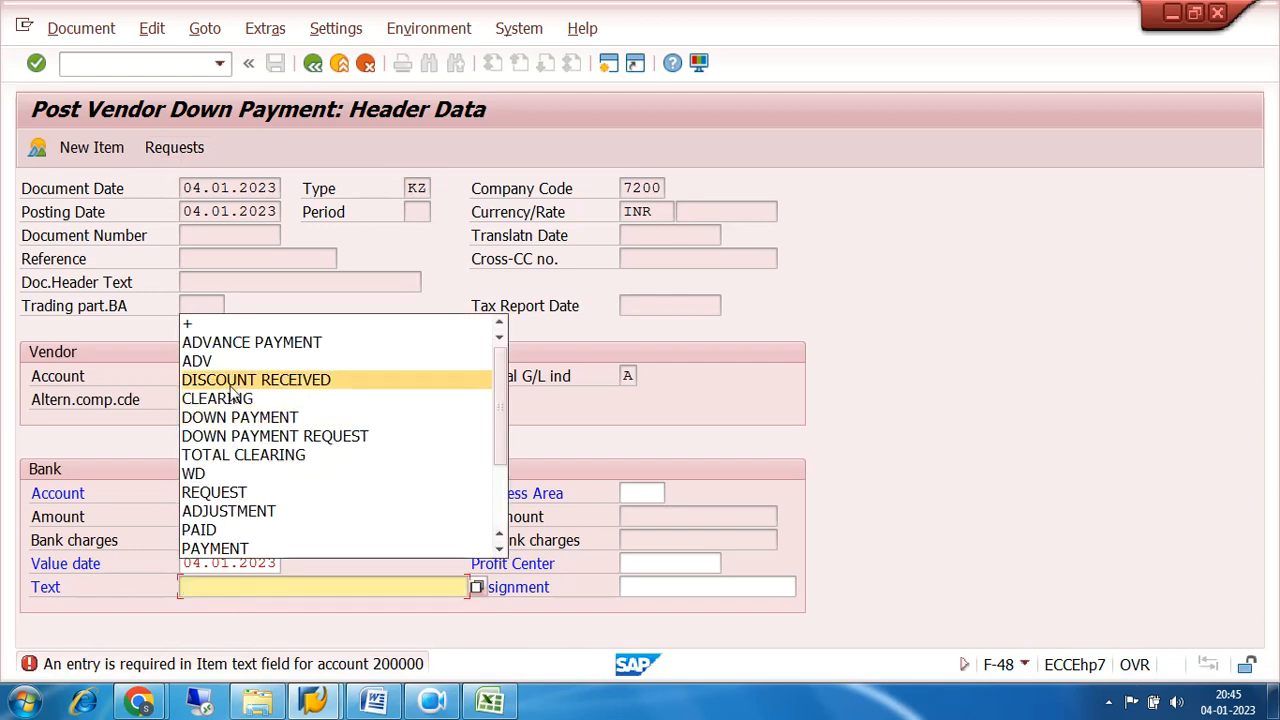
pyautogui.click(243, 345)
pyautogui.click(163, 148)
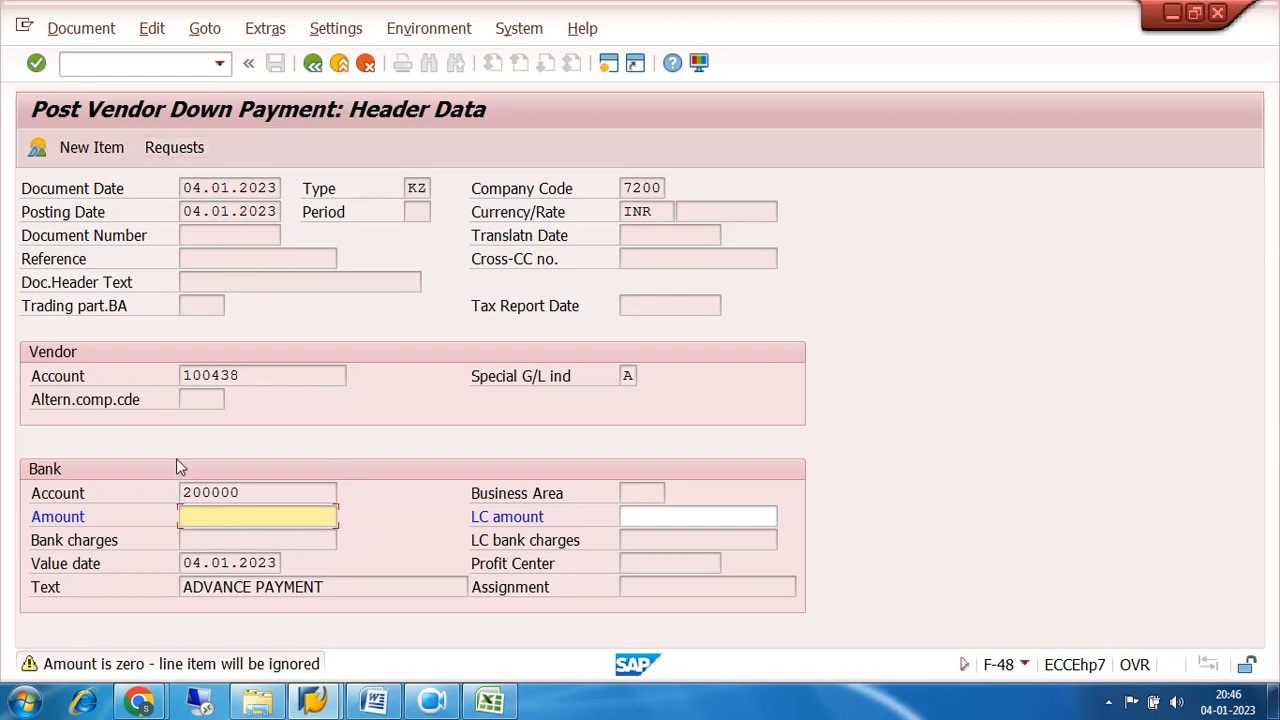
pyautogui.click(173, 154)
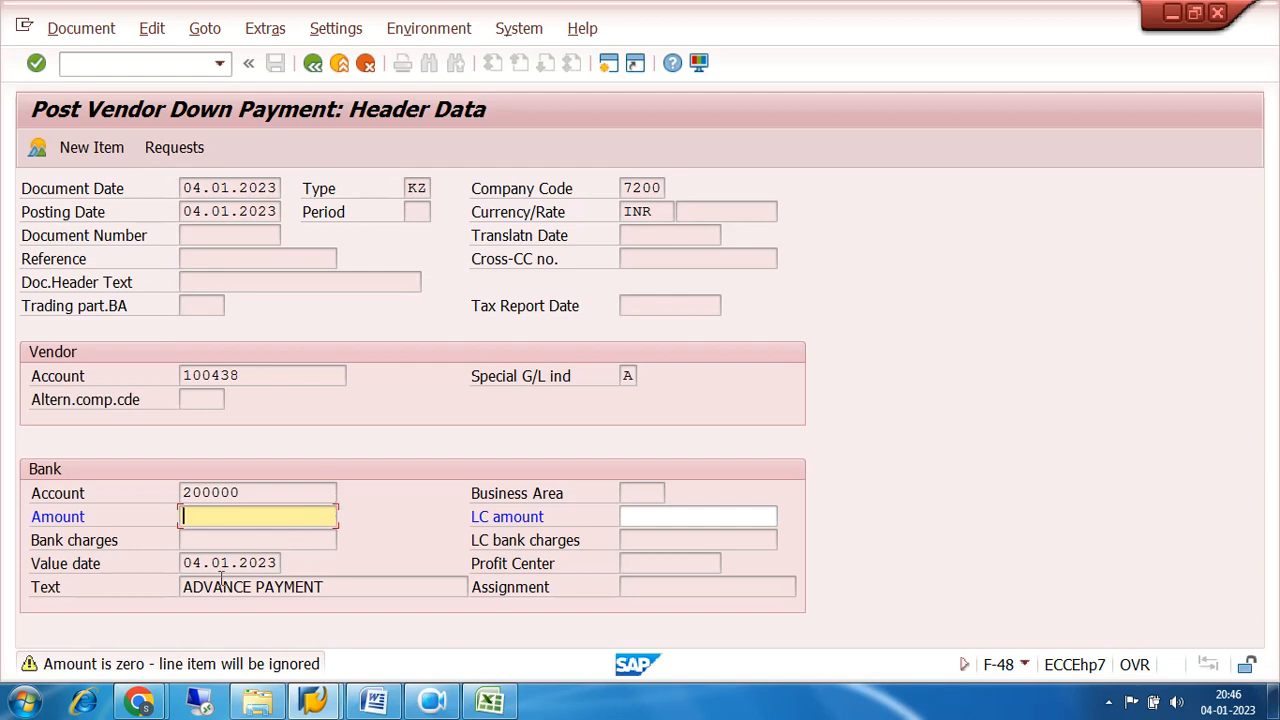
pyautogui.moveTo(257, 491); pyautogui.dragTo(94, 491)
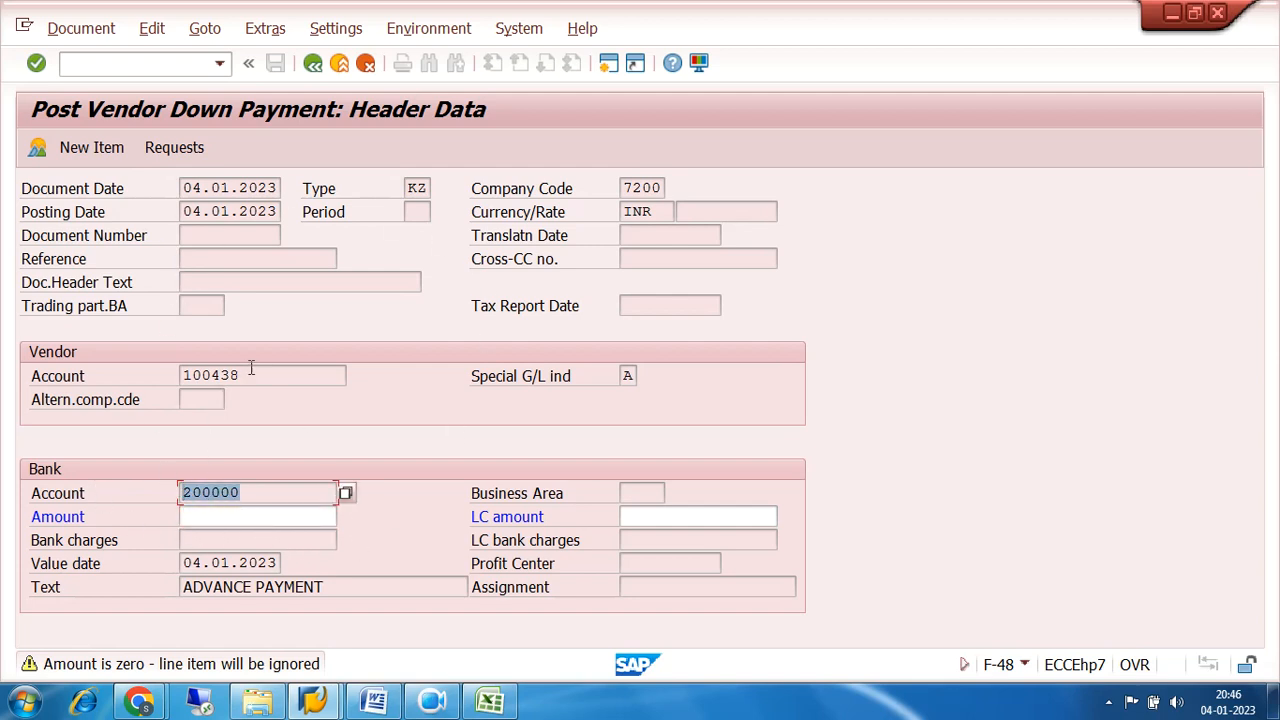
pyautogui.moveTo(252, 370); pyautogui.dragTo(152, 374)
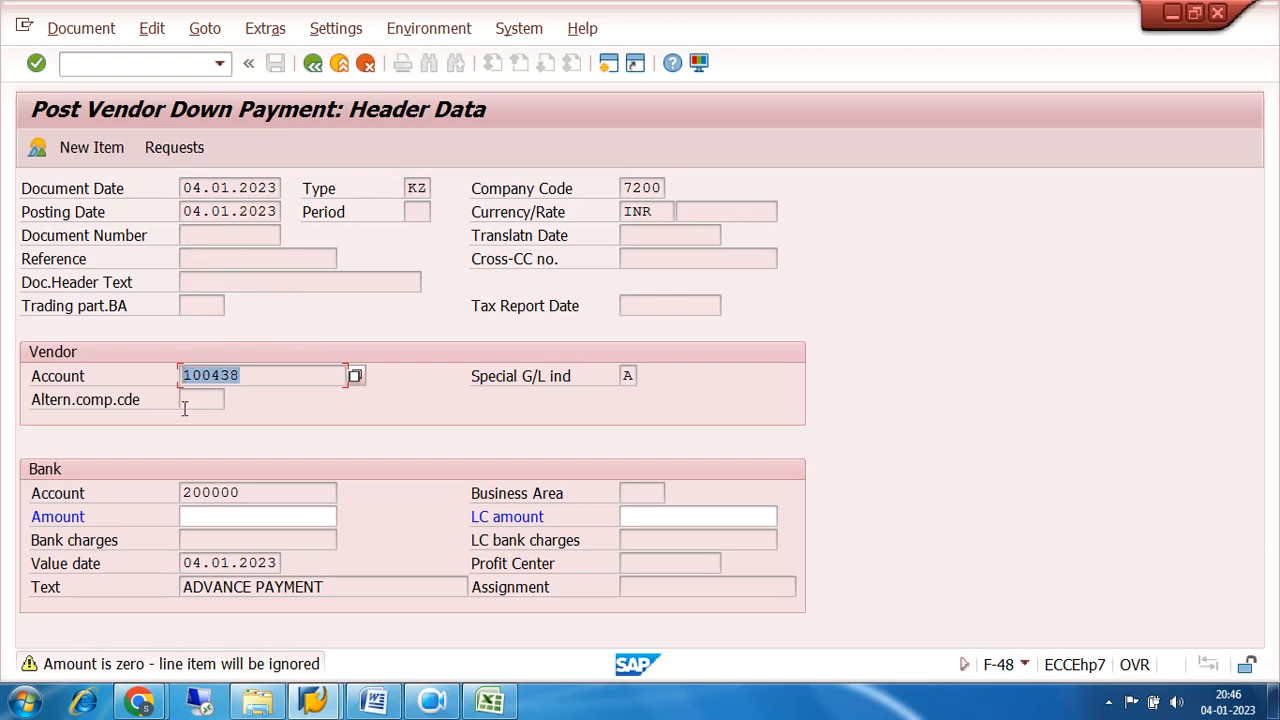
pyautogui.click(271, 490)
pyautogui.moveTo(271, 490); pyautogui.dragTo(137, 502)
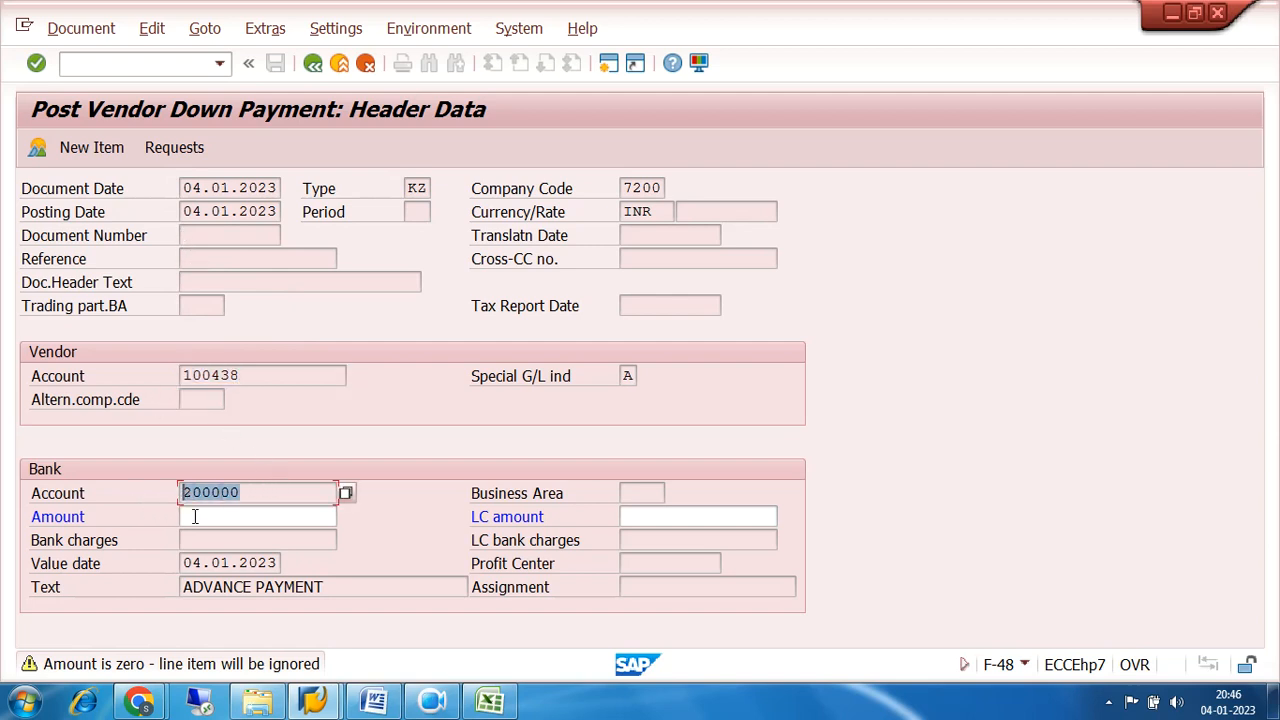
pyautogui.click(228, 517)
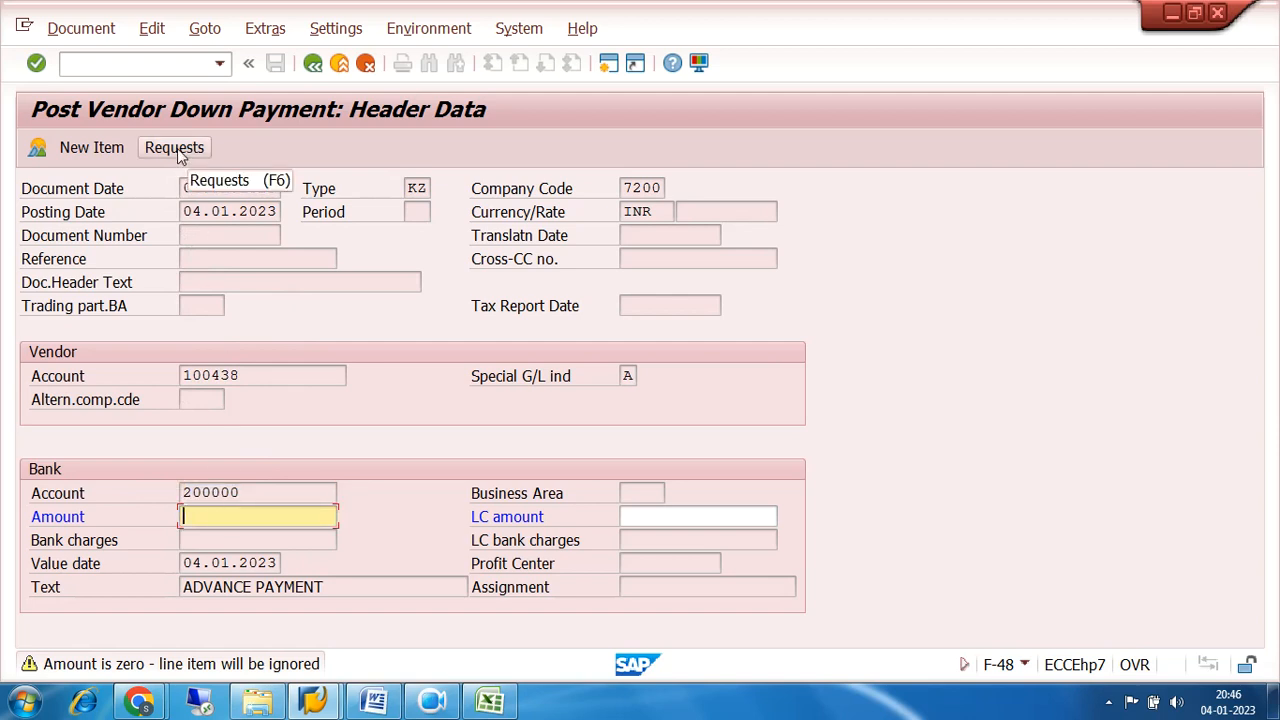
# Discard the vendor down payment entry and exit F-48 to the SAP Easy Access screen.
pyautogui.click(367, 65)
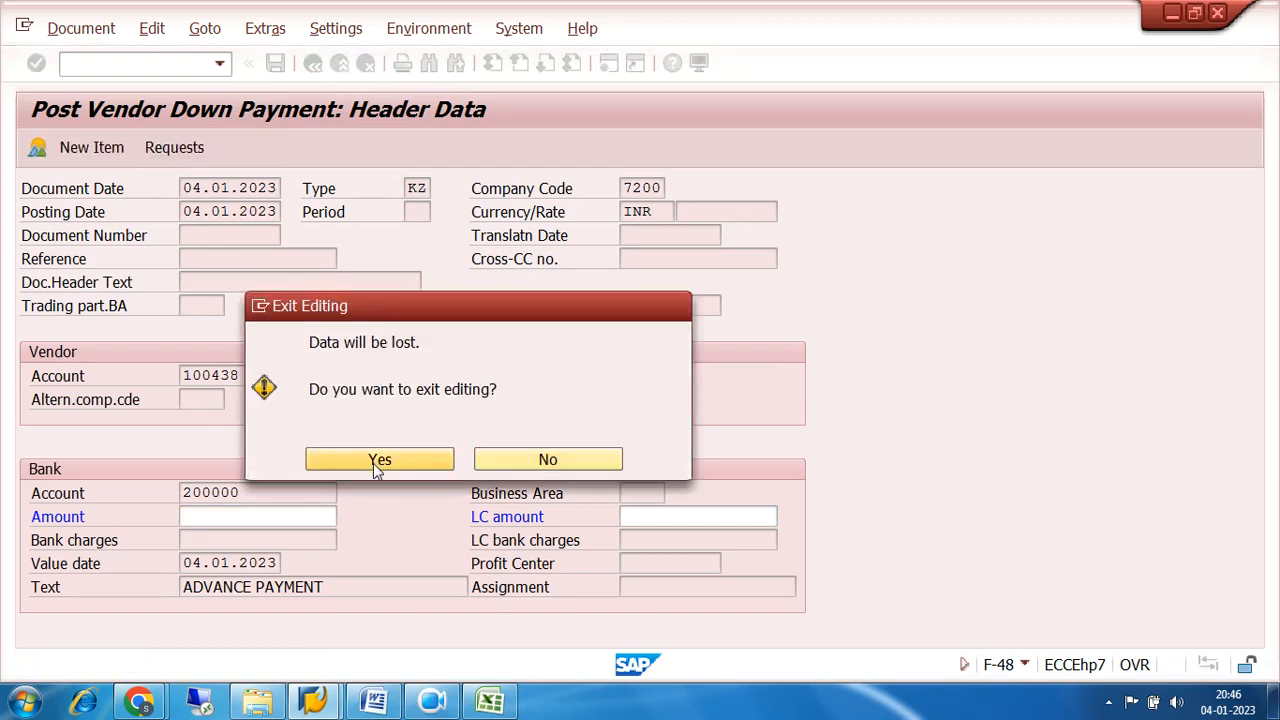
pyautogui.click(373, 463)
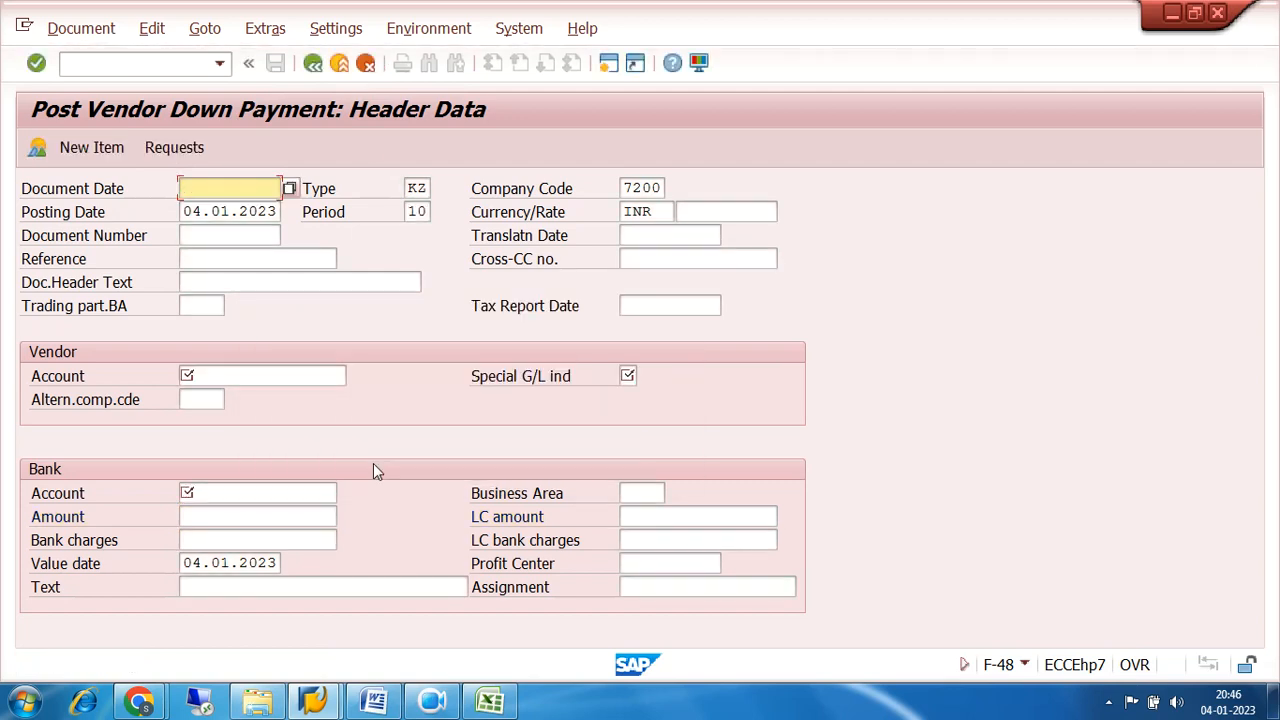
pyautogui.click(313, 65)
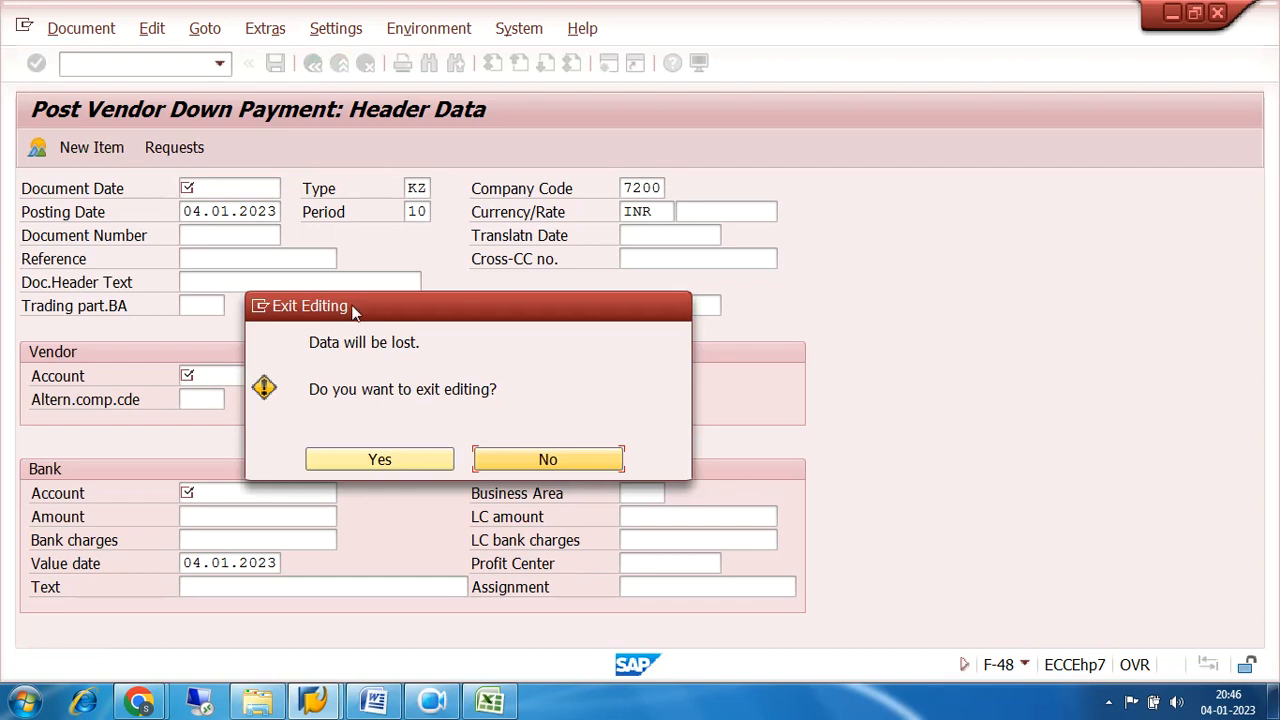
pyautogui.click(365, 466)
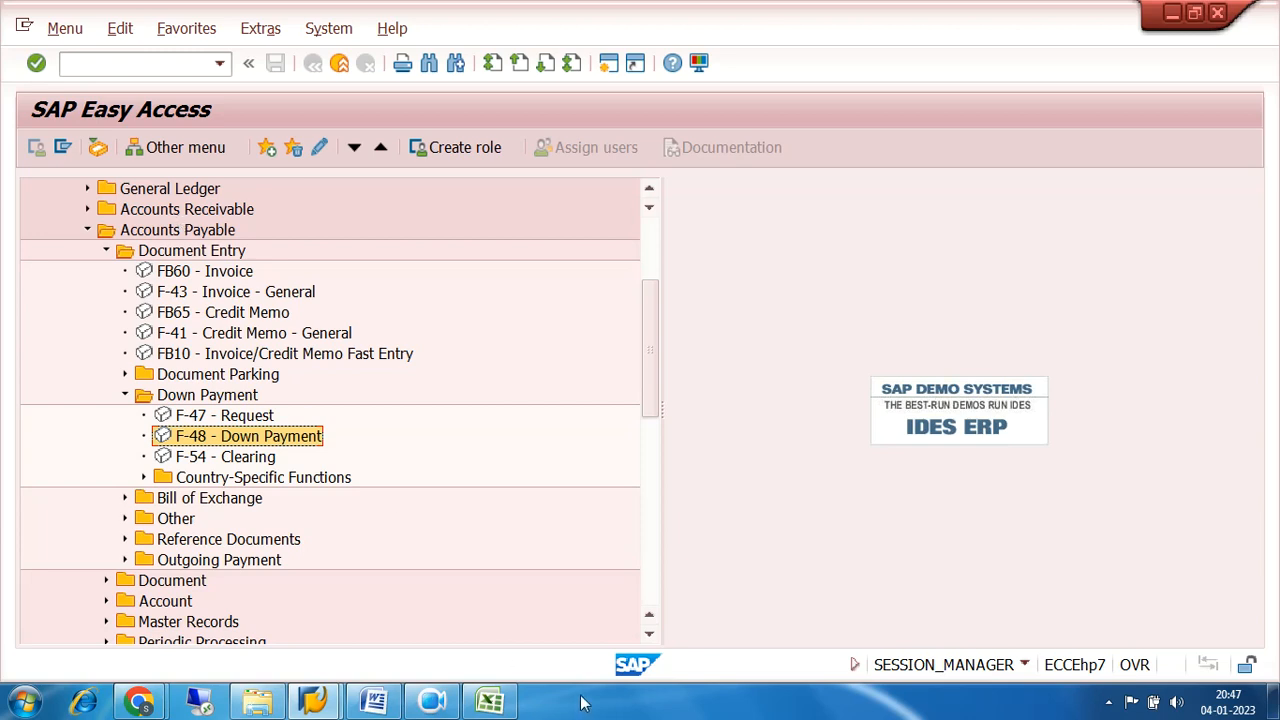
# Switch to the TOPIC FOR DAY workbook in Excel and enter the heading GST CONFIGURATIONS in cell A1 of Sheet7.
pyautogui.click(490, 703)
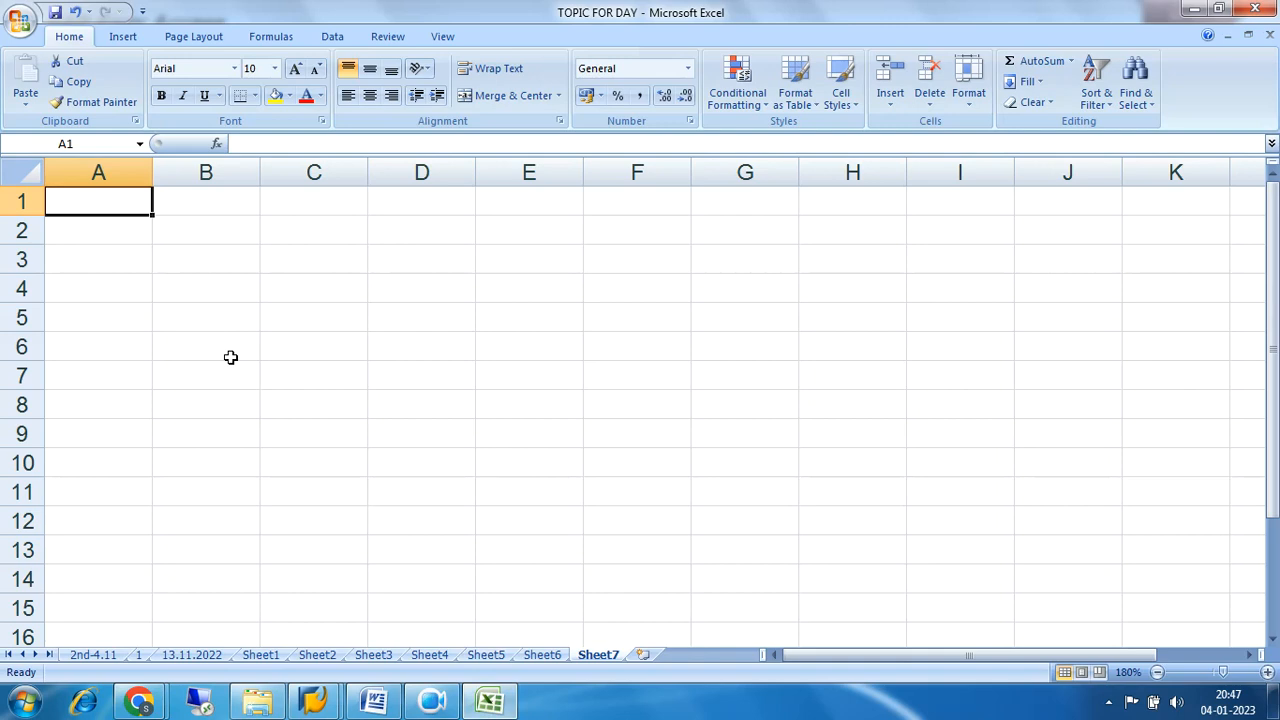
pyautogui.write('GST CO')
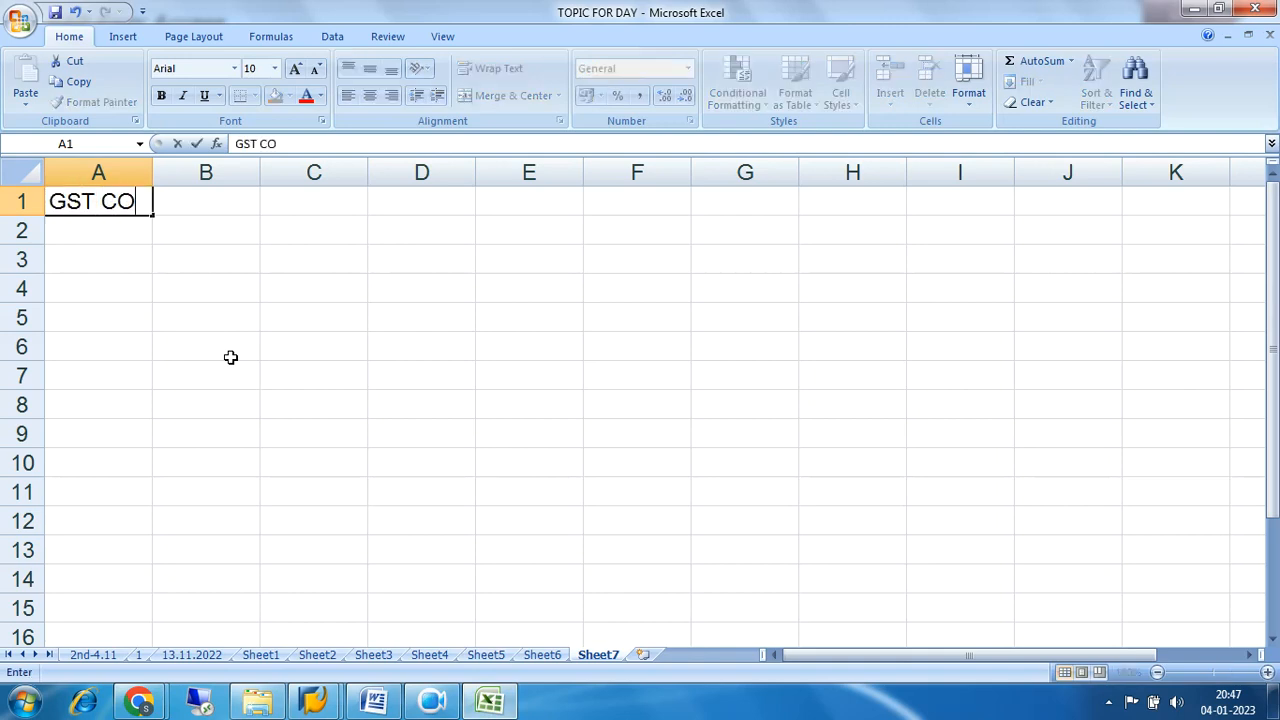
pyautogui.write('NFIGURATIONS')
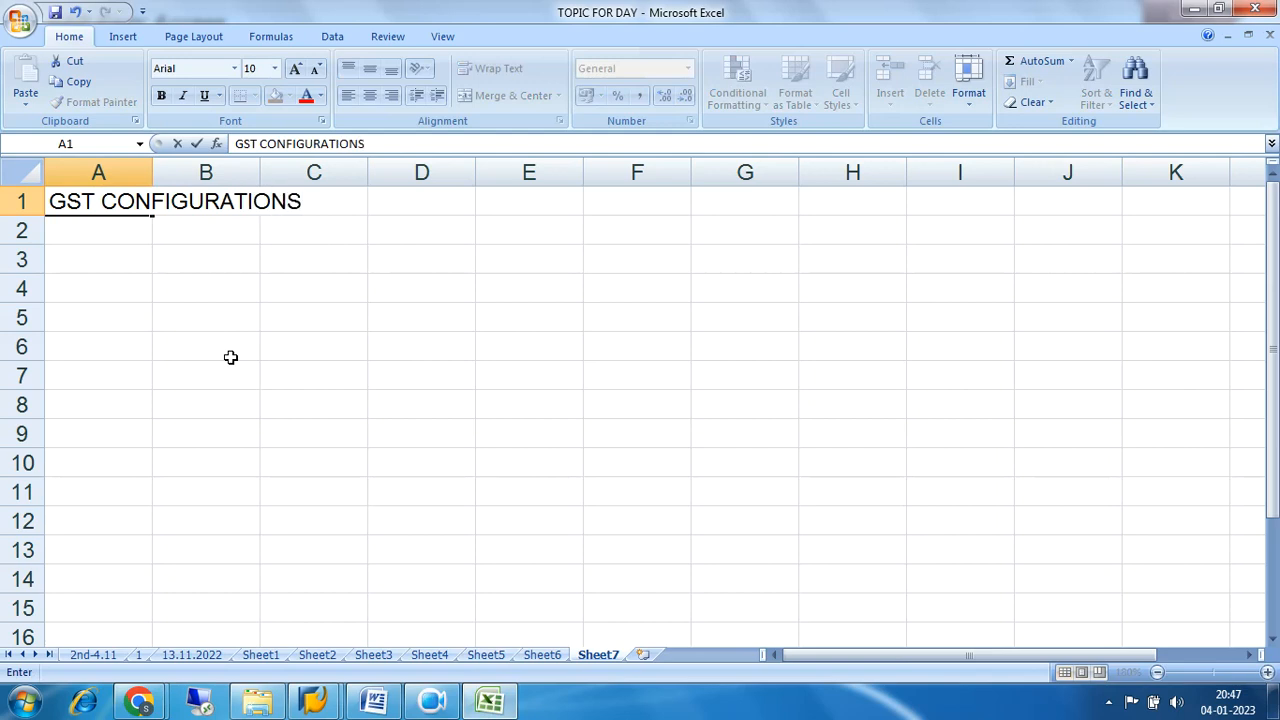
pyautogui.press('Return')
pyautogui.press('Return')
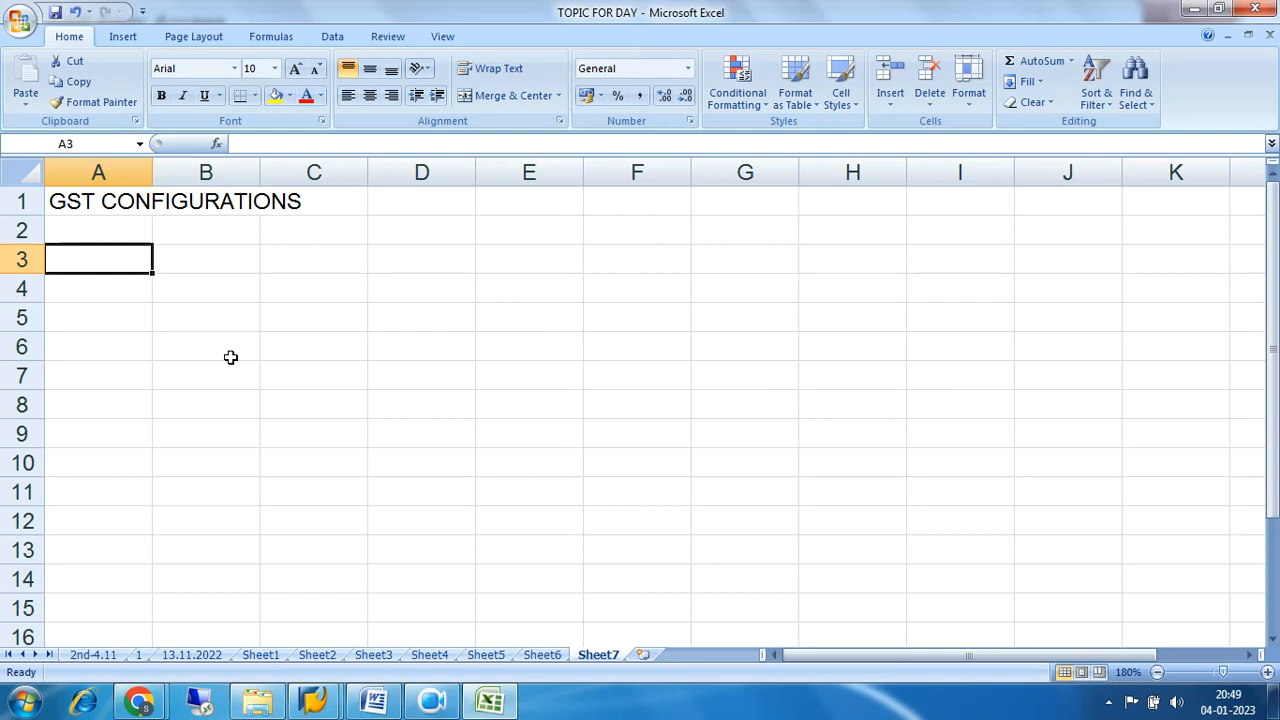
# Enter the section heading "On purchase" in cell A3.
pyautogui.write('On ')
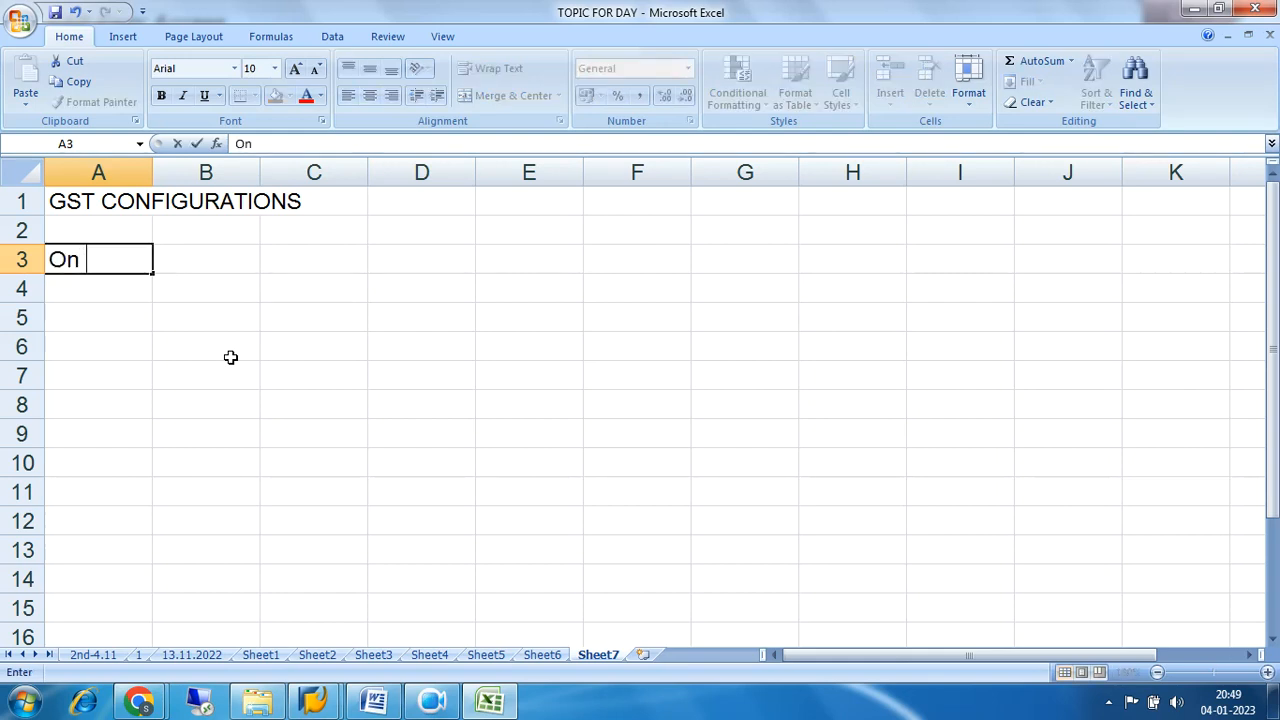
pyautogui.write('purchas')
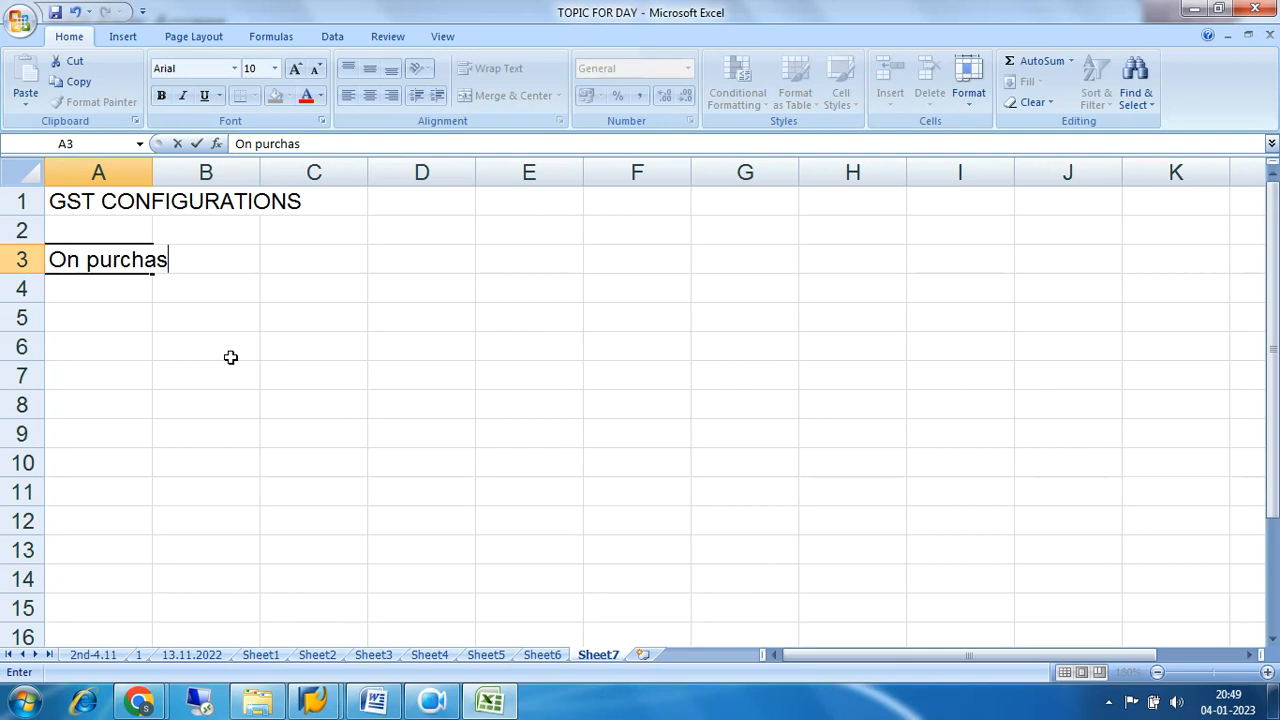
pyautogui.write('e')
pyautogui.press('Return')
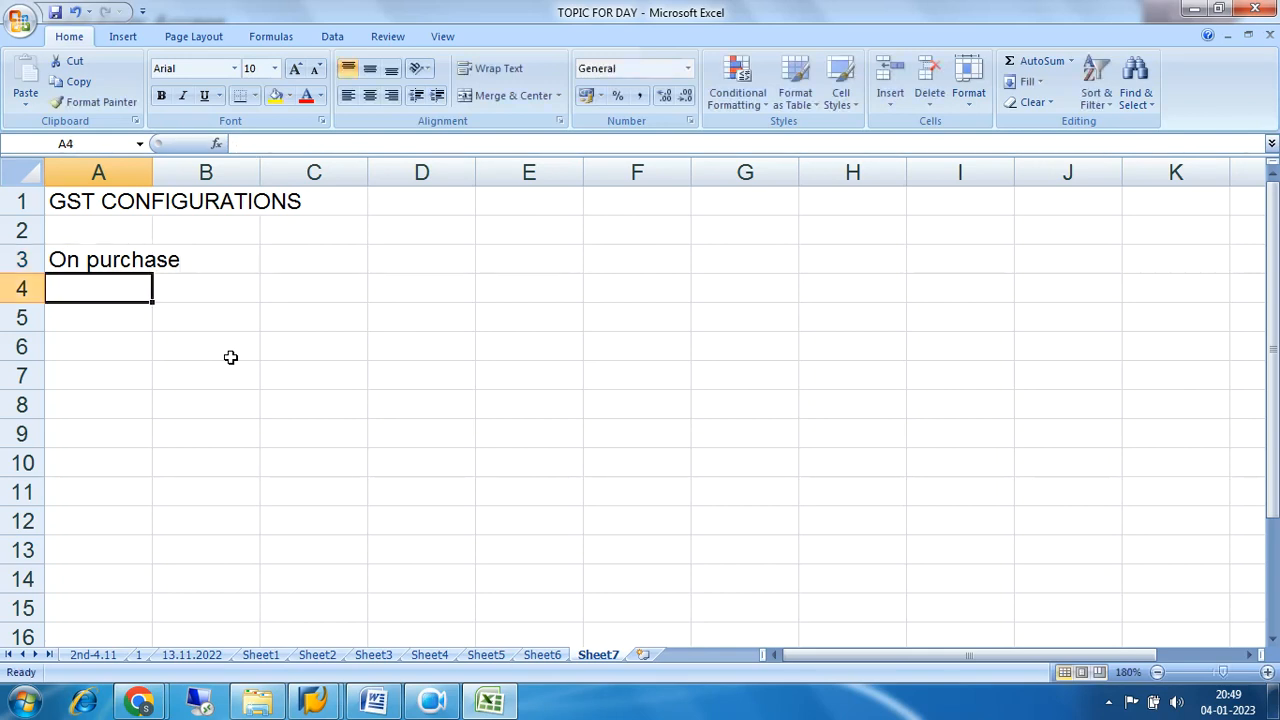
# Enter "Raw material purchase" in cell A4 and its amount 10000 in cell D4.
pyautogui.write('Raw material purchase')
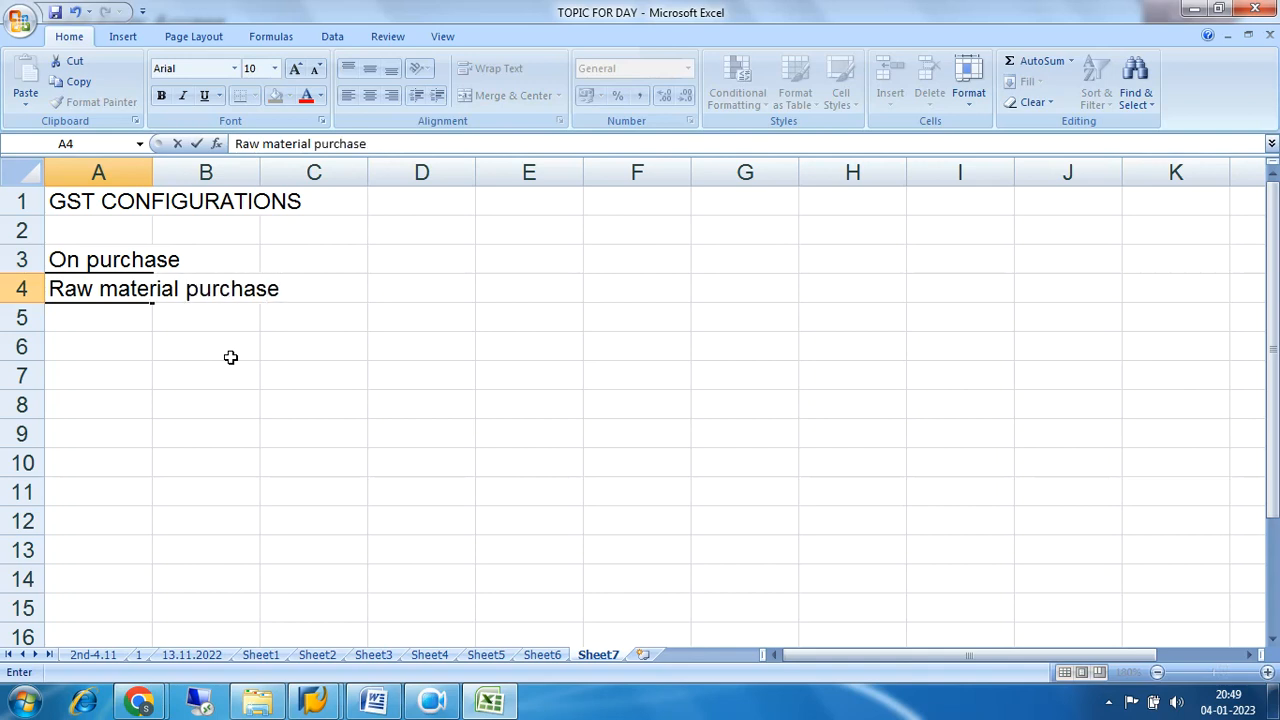
pyautogui.press('Right')
pyautogui.press('Right')
pyautogui.press('Right')
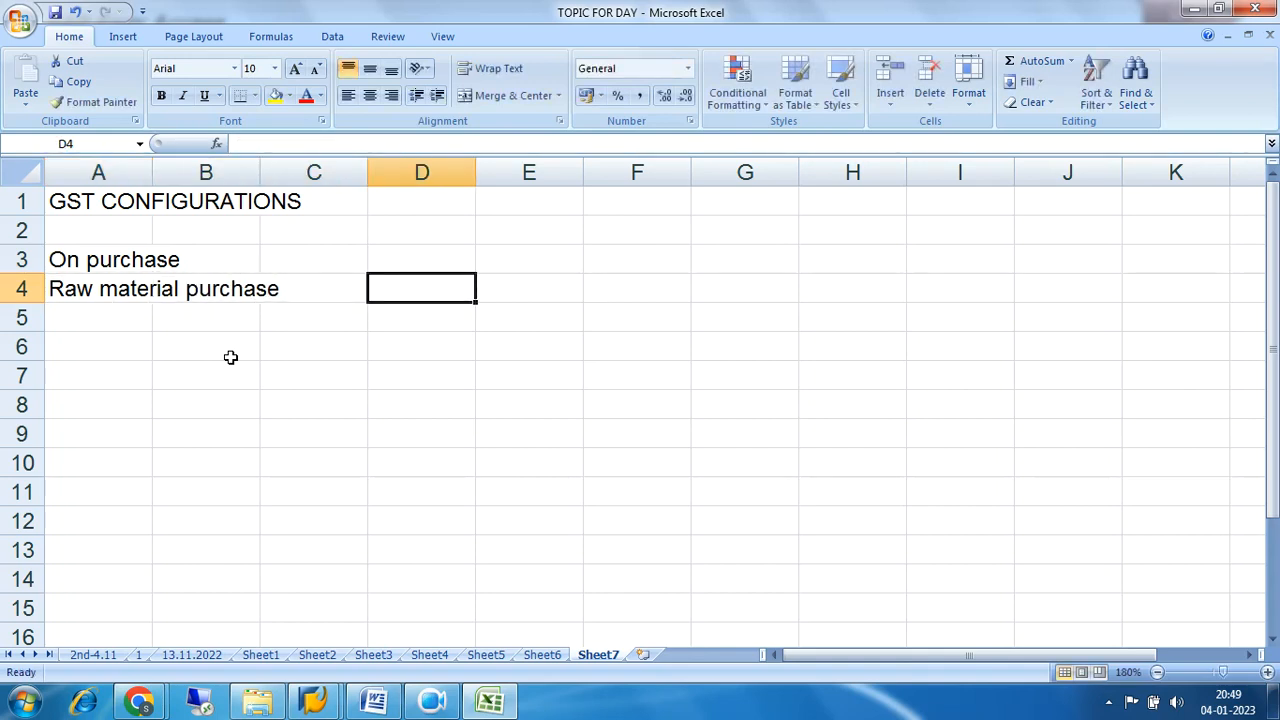
pyautogui.write('10000')
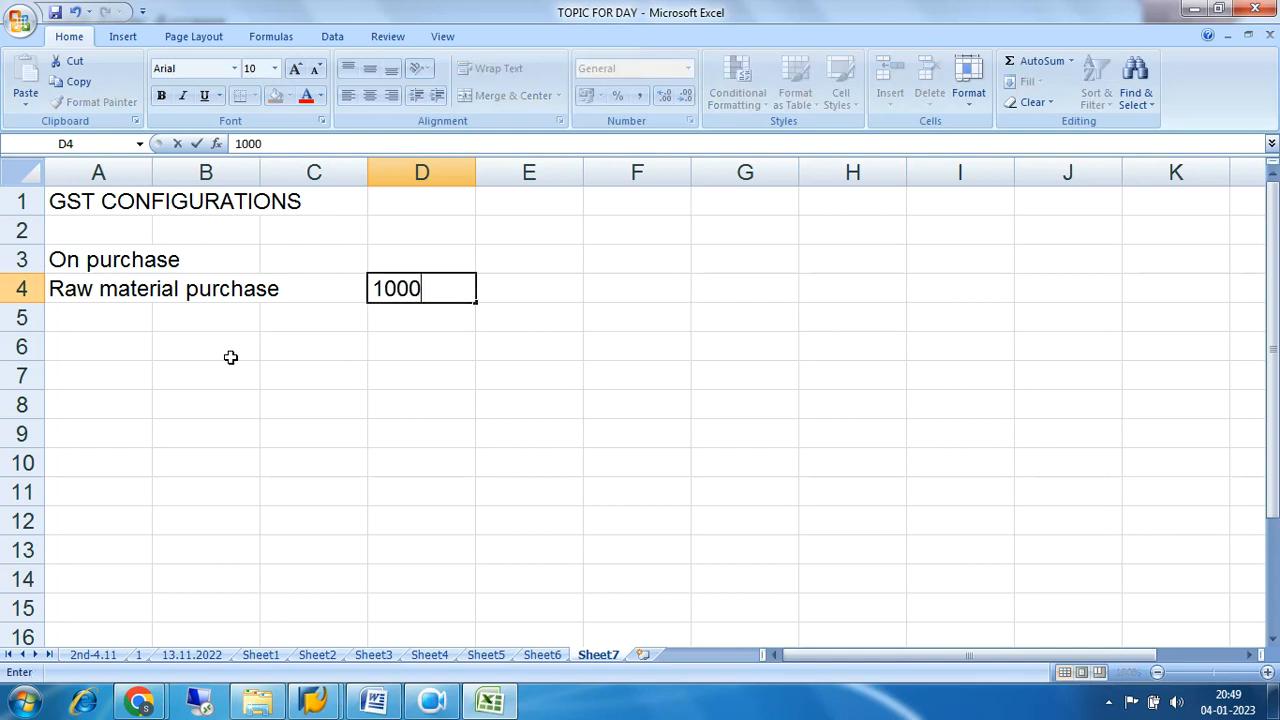
pyautogui.press('Return')
# Enter "Add-18% input GST" in cell A5 and its amount 1800 in cell D5.
pyautogui.press('Left')
pyautogui.press('Left')
pyautogui.press('Left')
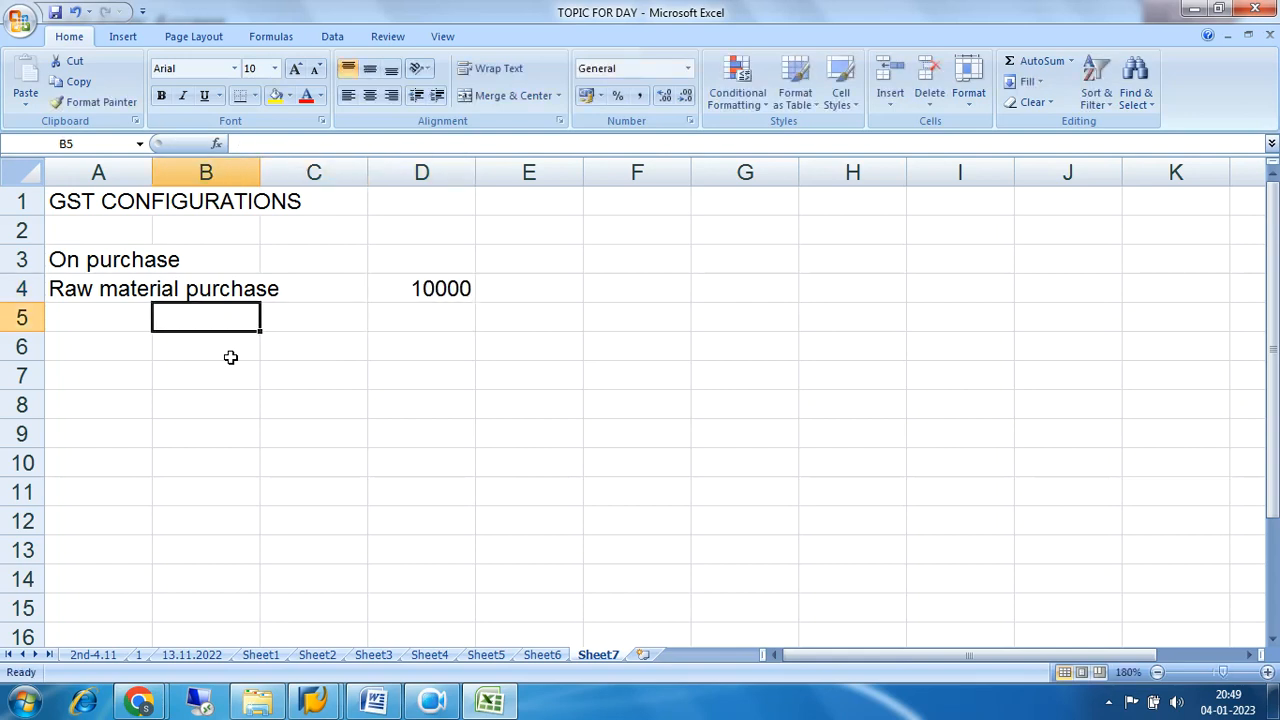
pyautogui.write('A')
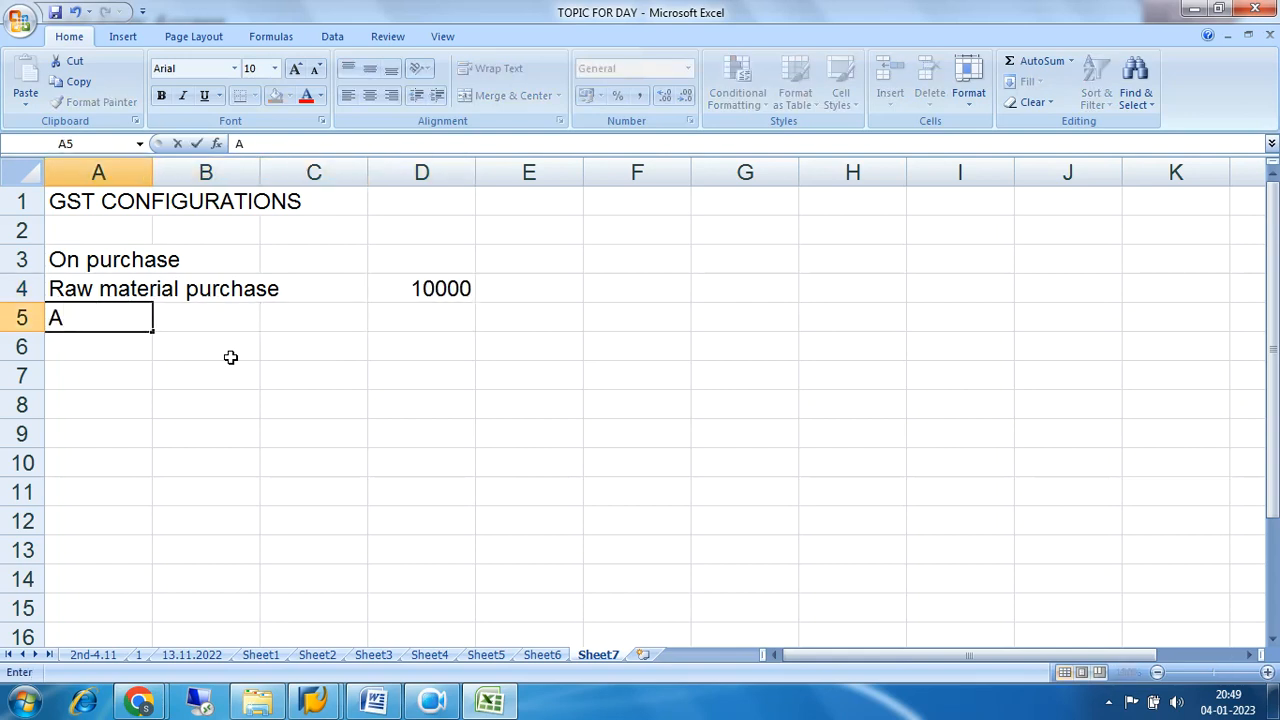
pyautogui.write('dd-18% ')
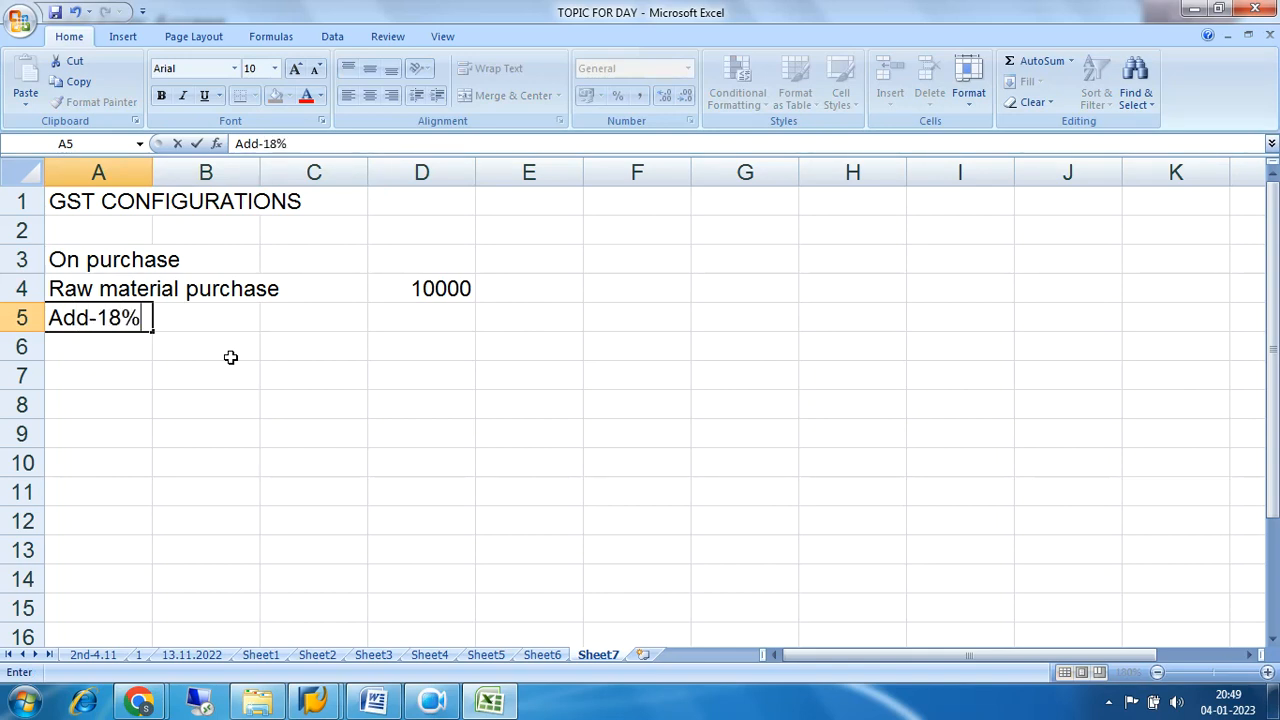
pyautogui.write('input GST')
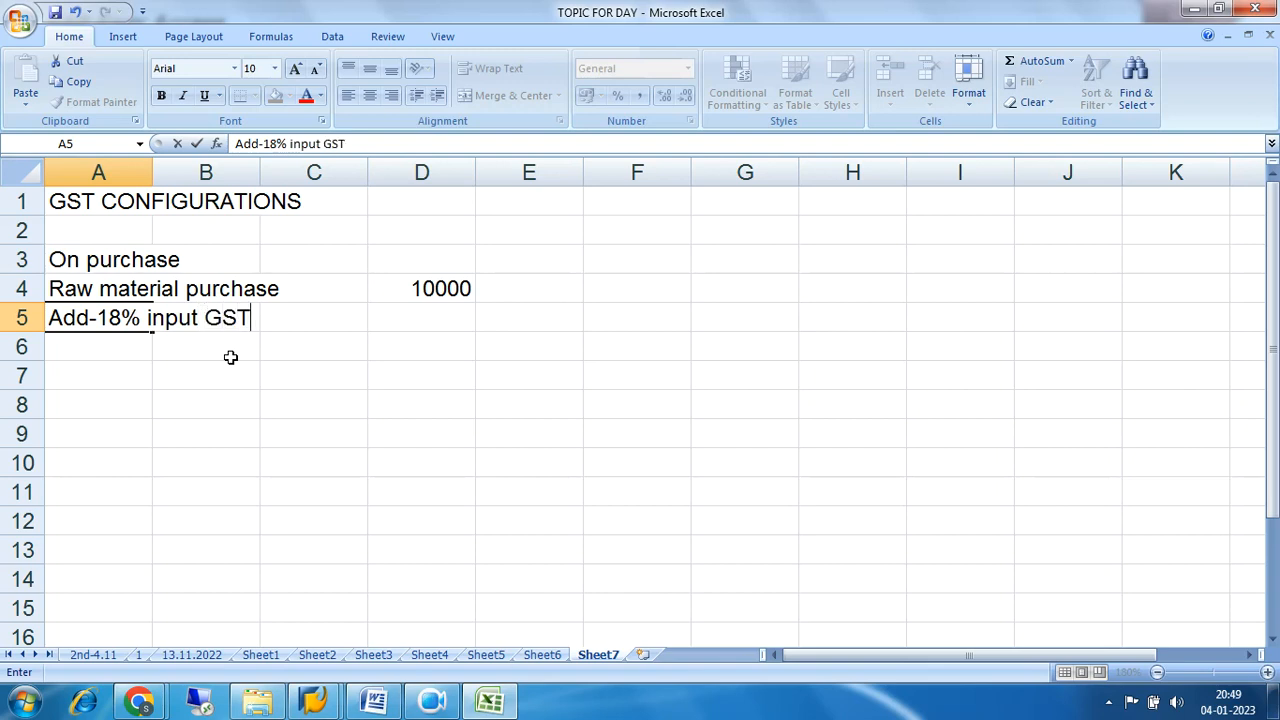
pyautogui.press('Right')
pyautogui.press('Right')
pyautogui.press('Right')
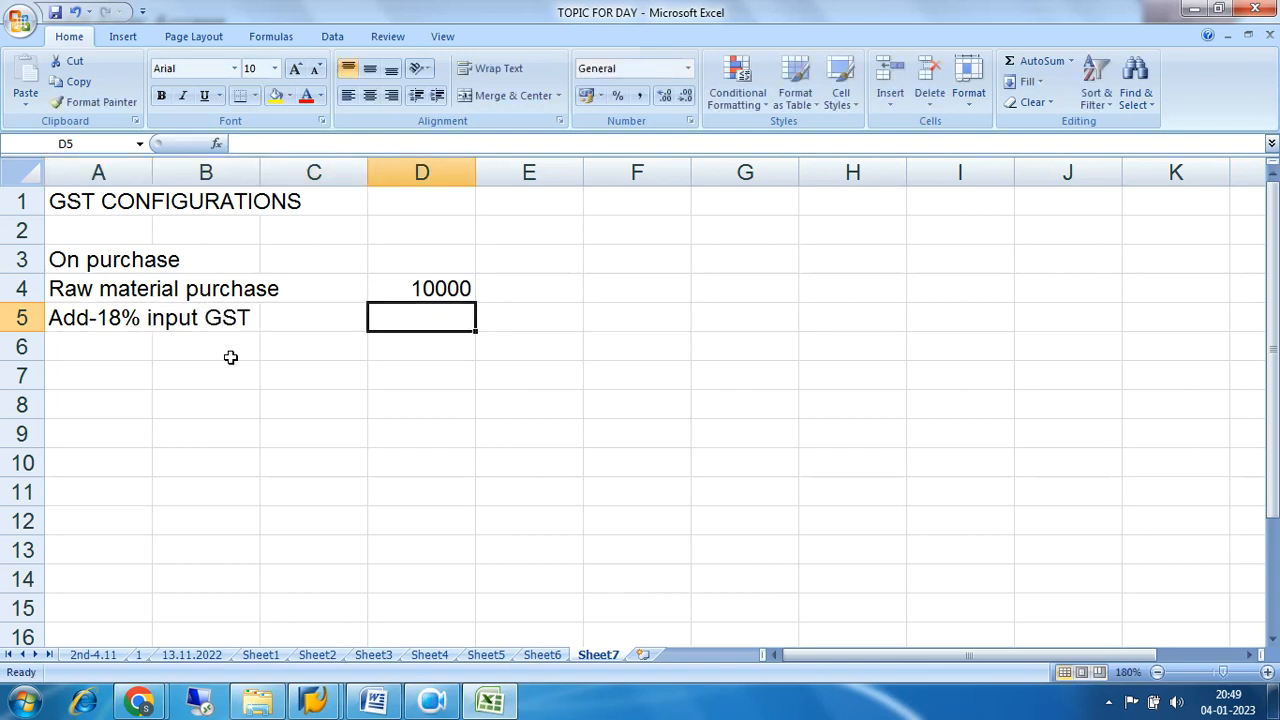
pyautogui.write('1800')
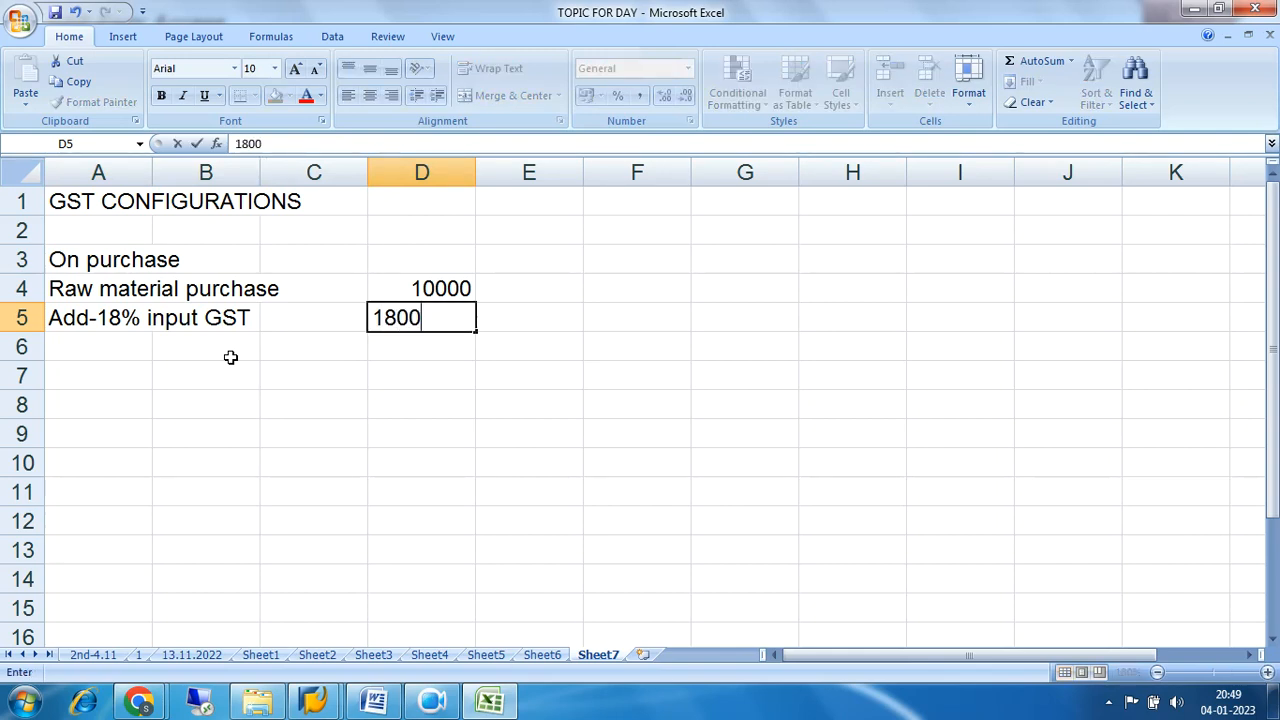
pyautogui.press('Return')
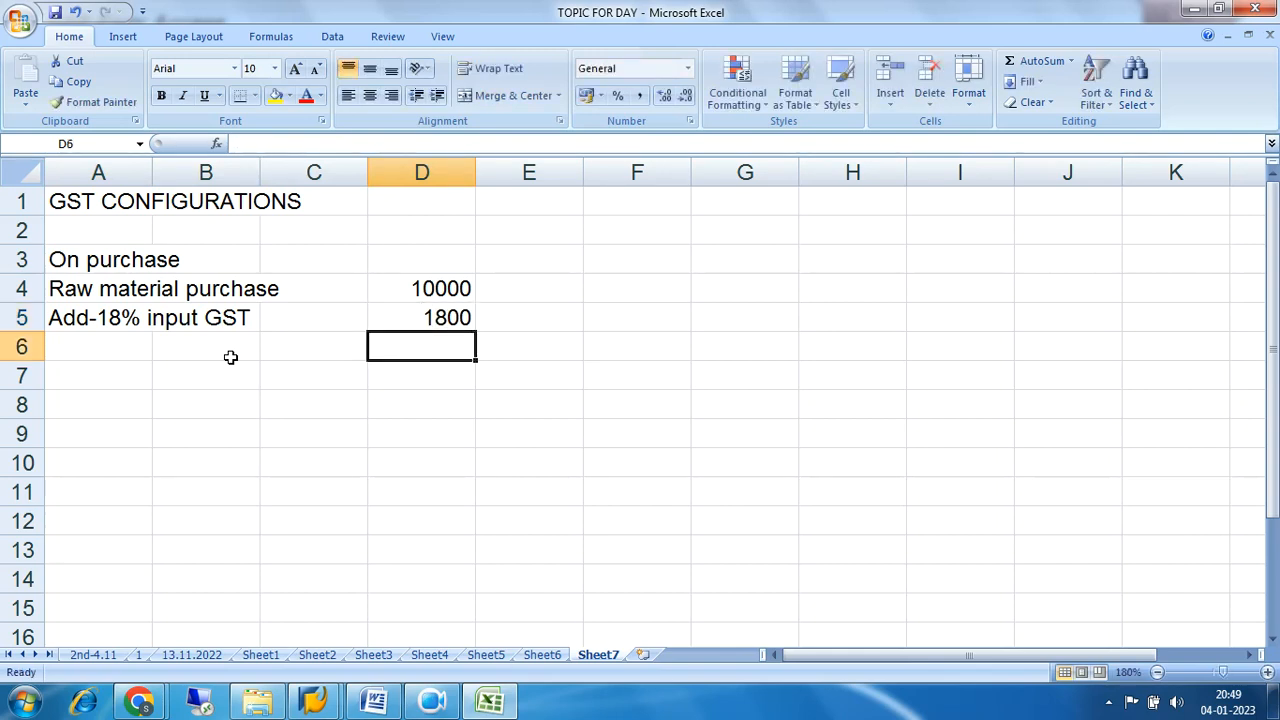
# Enter "Total purchase price" in cell B6 and the total 11800 in cell D6.
pyautogui.press('Left')
pyautogui.press('Left')
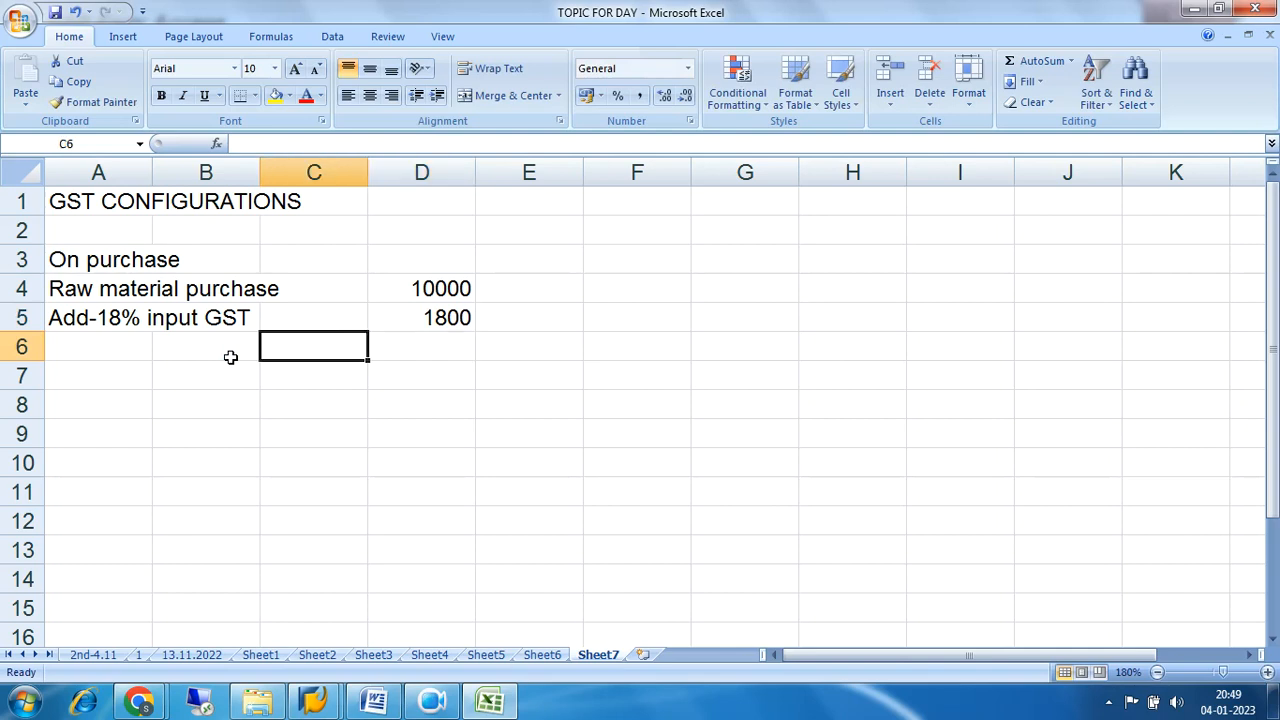
pyautogui.write('T')
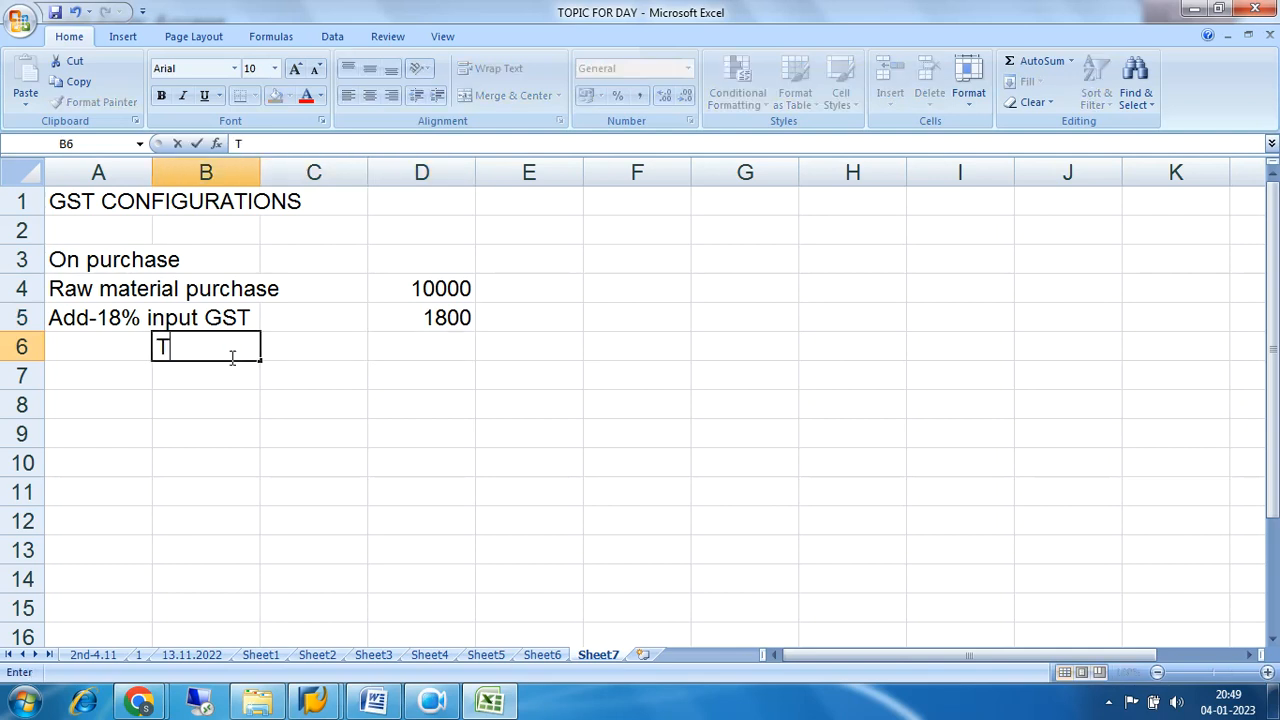
pyautogui.write('otal p')
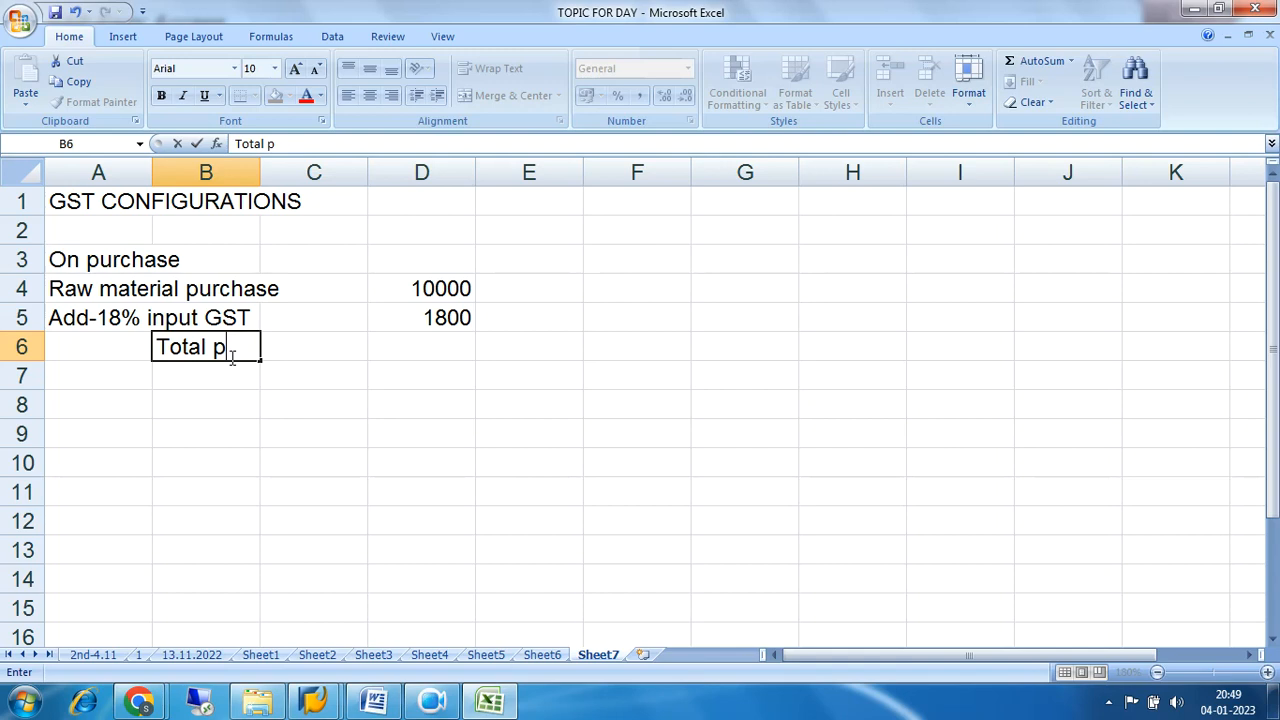
pyautogui.write('urchase price')
pyautogui.press('Right')
pyautogui.press('Right')
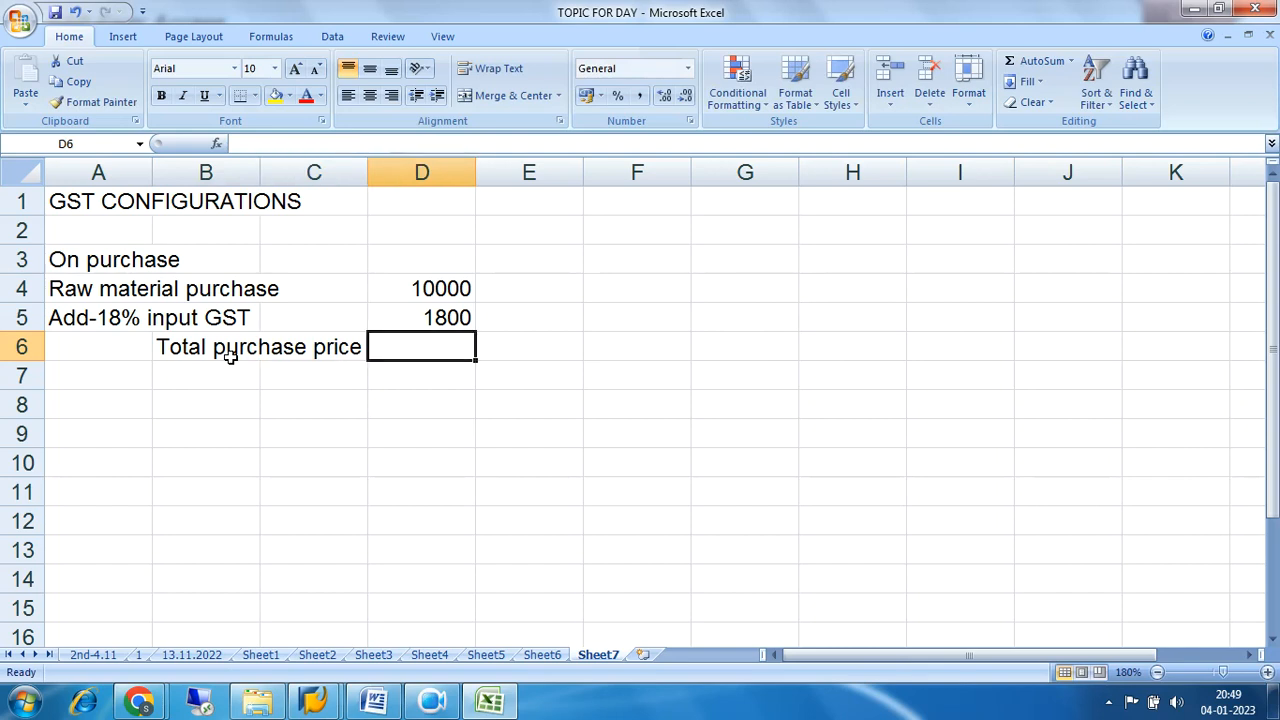
pyautogui.write('11800')
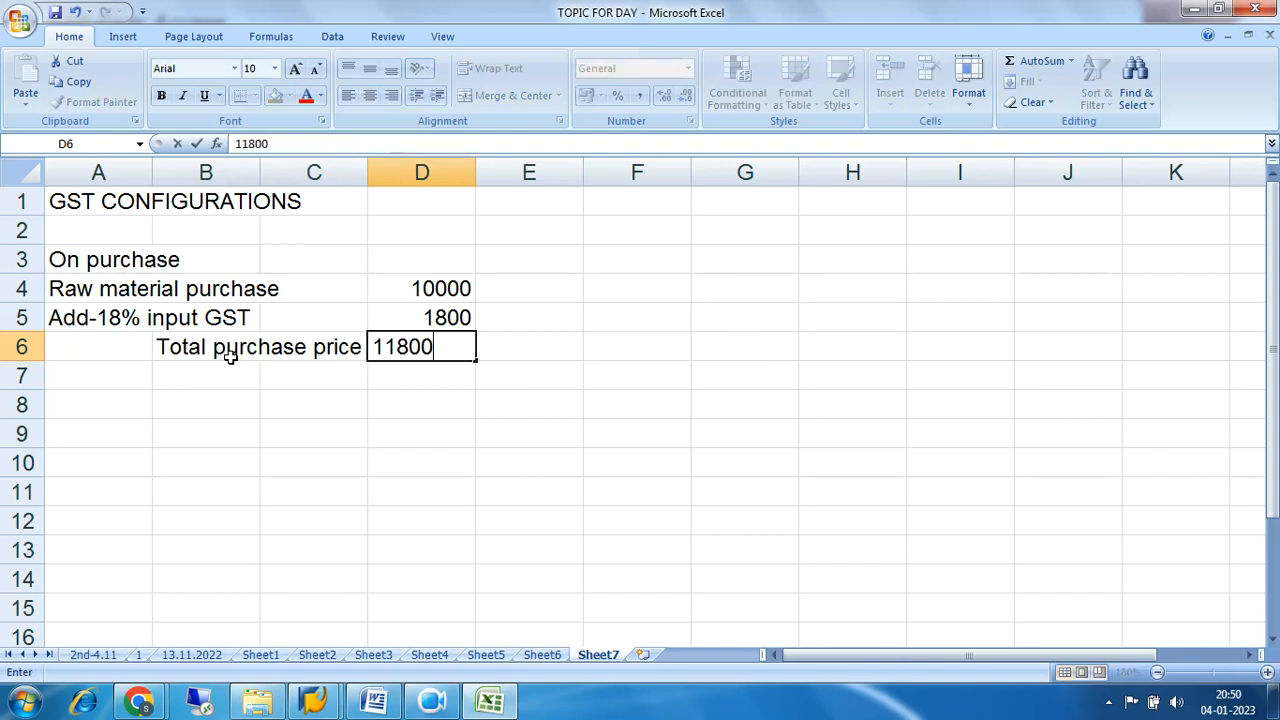
pyautogui.click(315, 473)
# Fill the total purchase price row, cells A6 to D6, with yellow.
pyautogui.moveTo(100, 349); pyautogui.dragTo(400, 354)
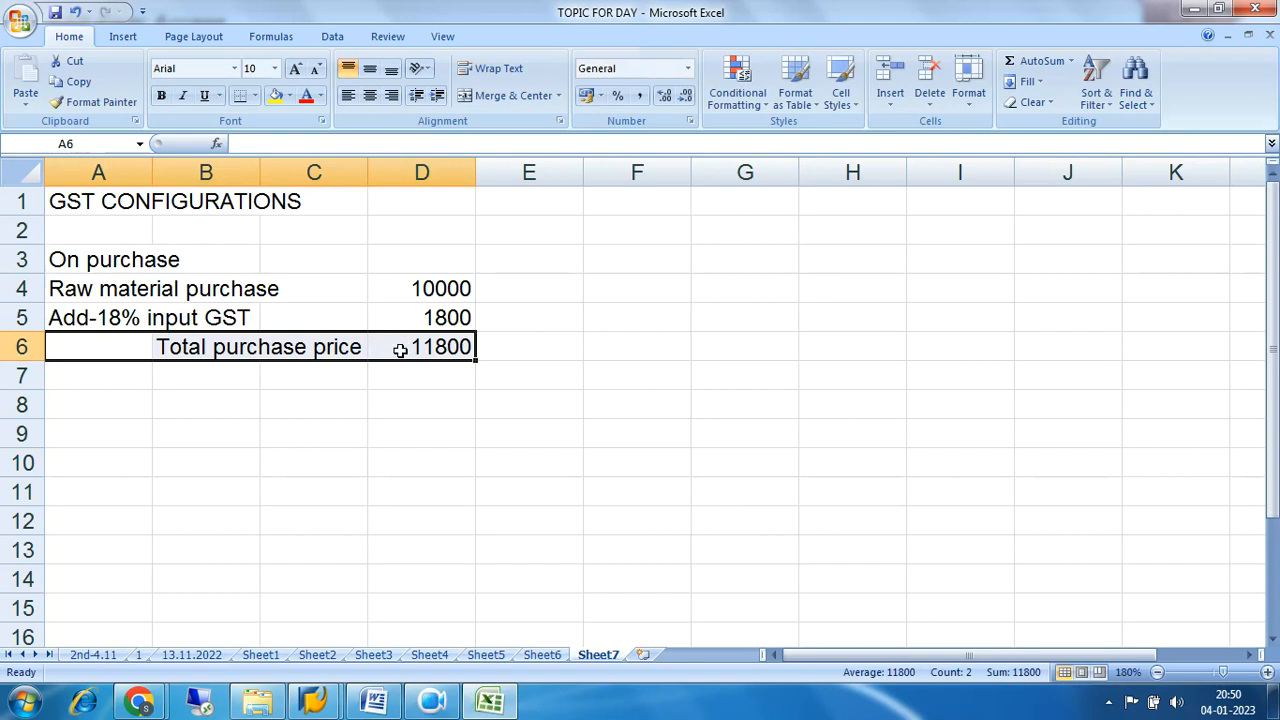
pyautogui.click(275, 96)
pyautogui.click(446, 455)
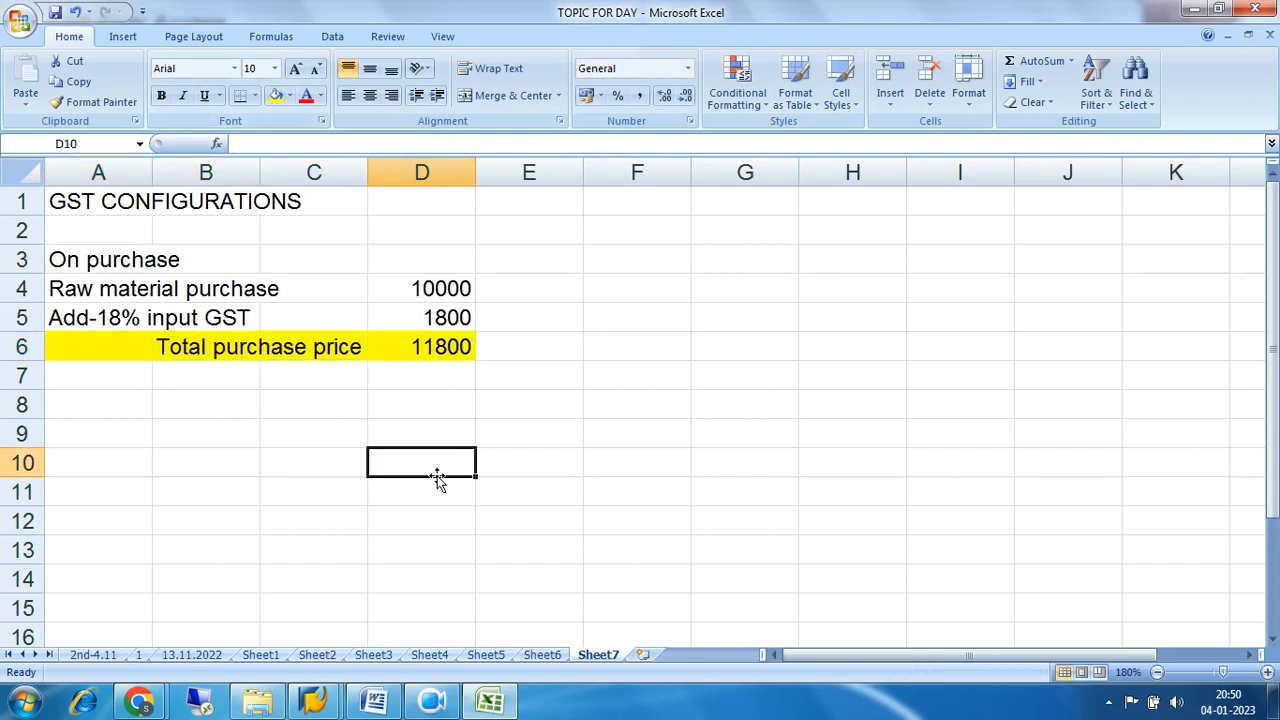
# Enter the section heading "Sales" in cell A8, leaving cell A10 selected.
pyautogui.click(90, 407)
pyautogui.write('Sal')
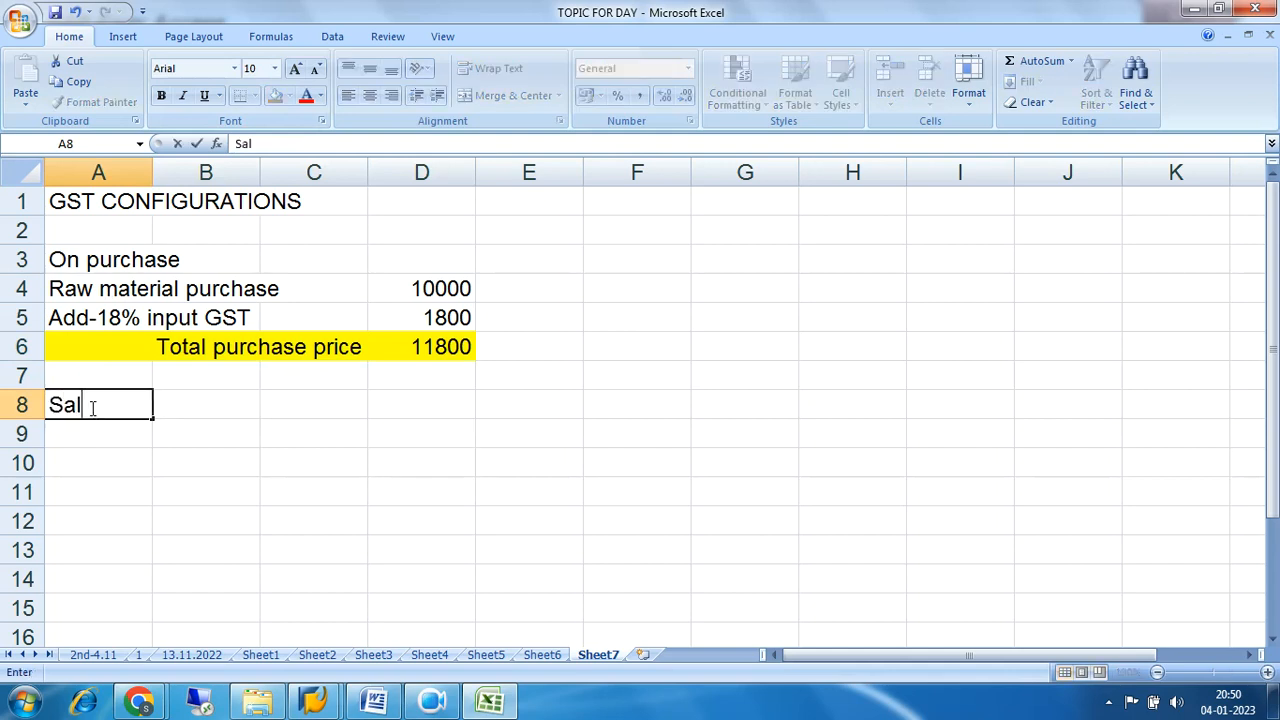
pyautogui.write('es')
pyautogui.press('Return')
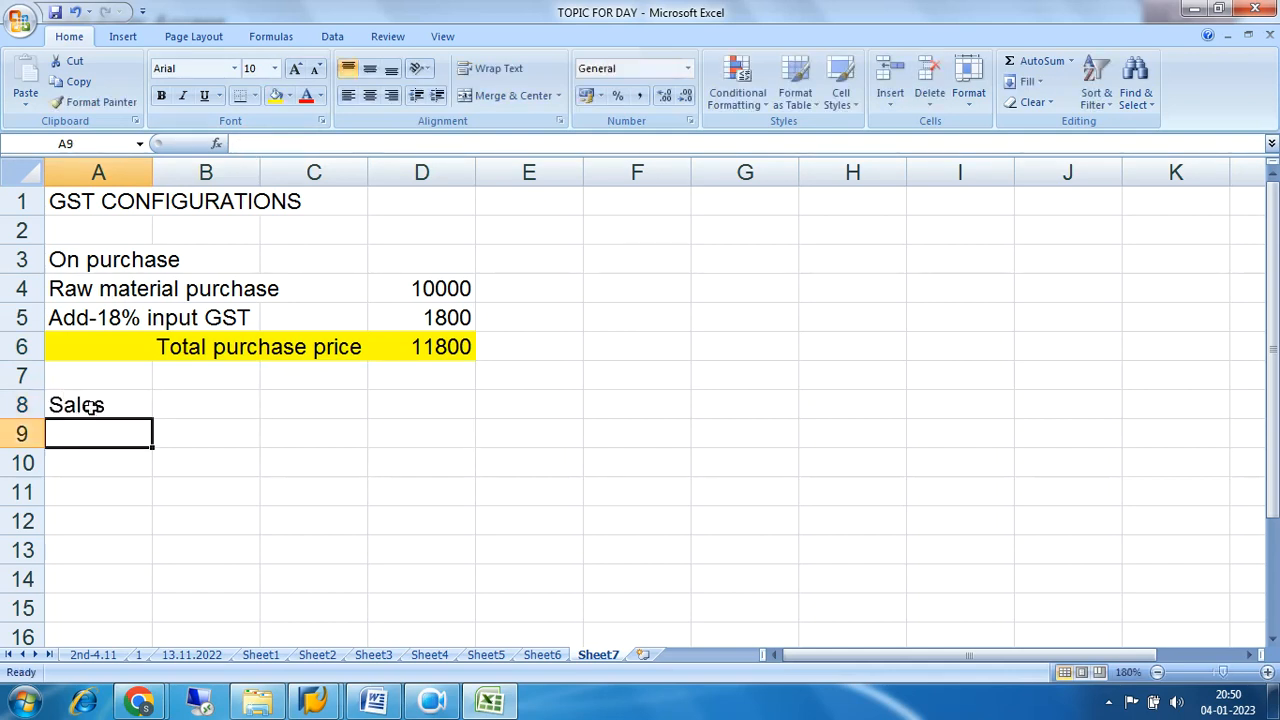
pyautogui.press('Return')
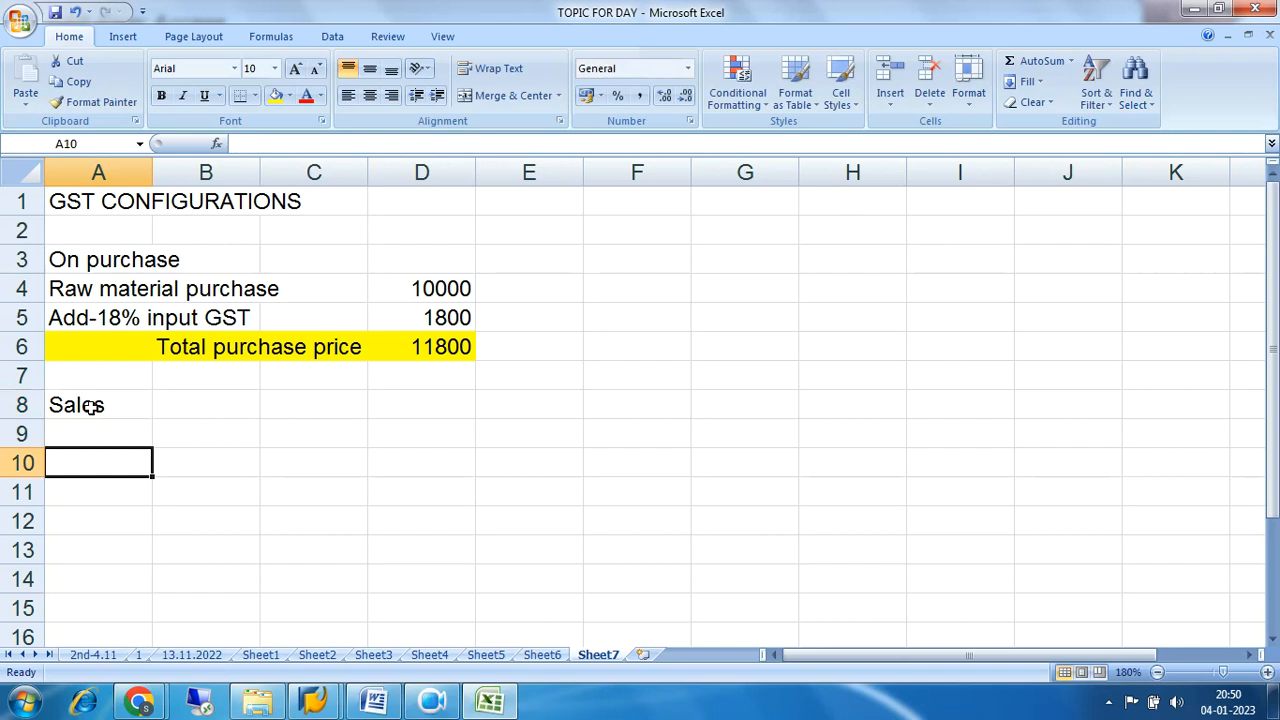
# Enter "Basic Value of Goods sold" in cell A10 and its amount 20000 in cell D10.
pyautogui.write('Basic ')
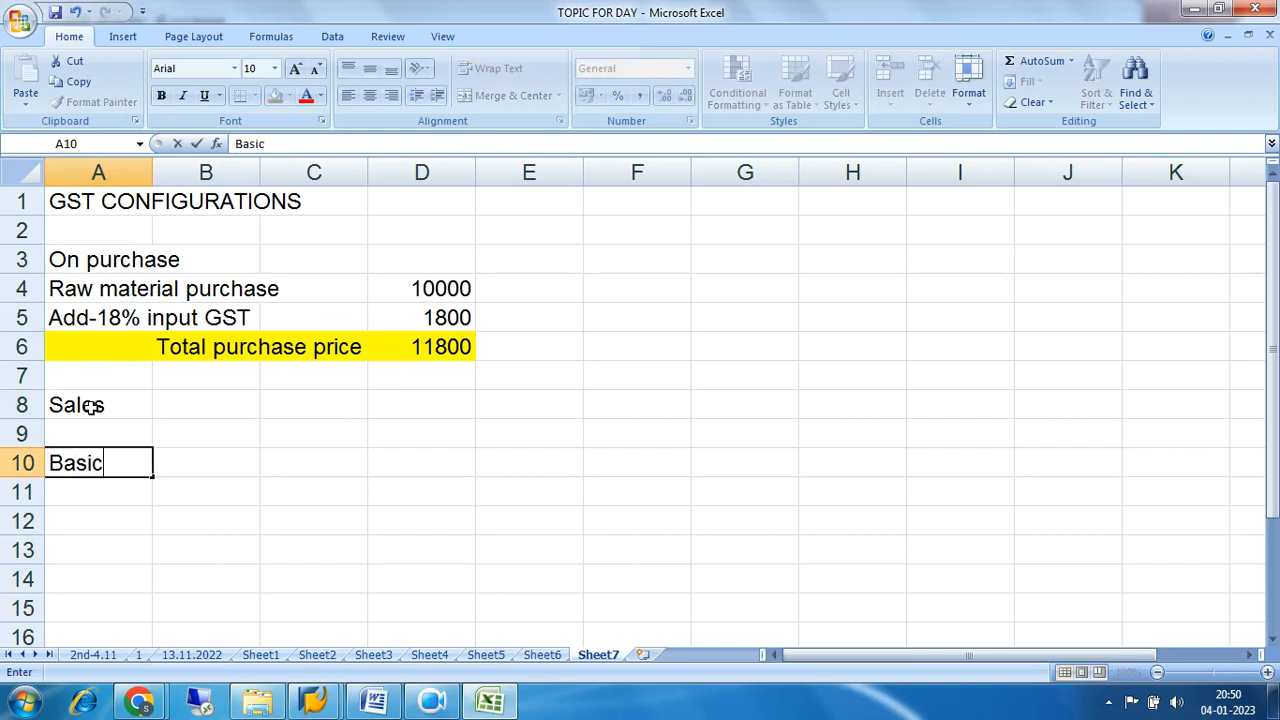
pyautogui.write('Value ')
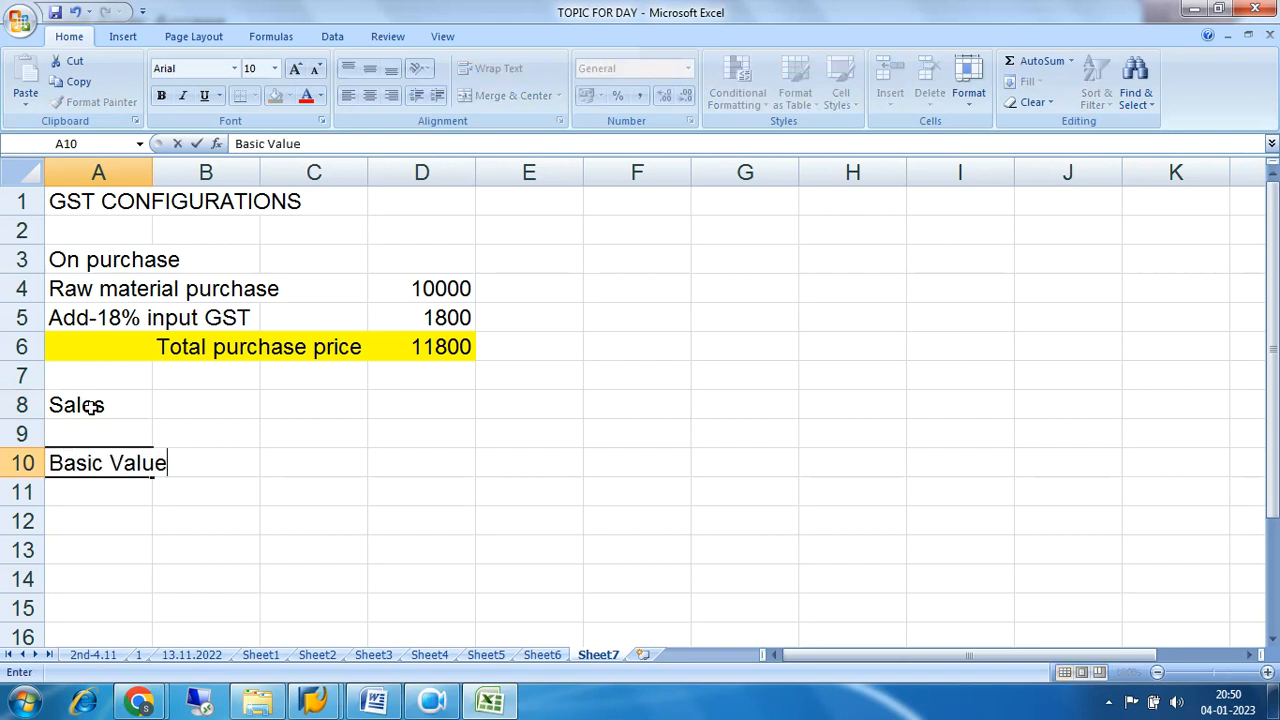
pyautogui.write('of Goo')
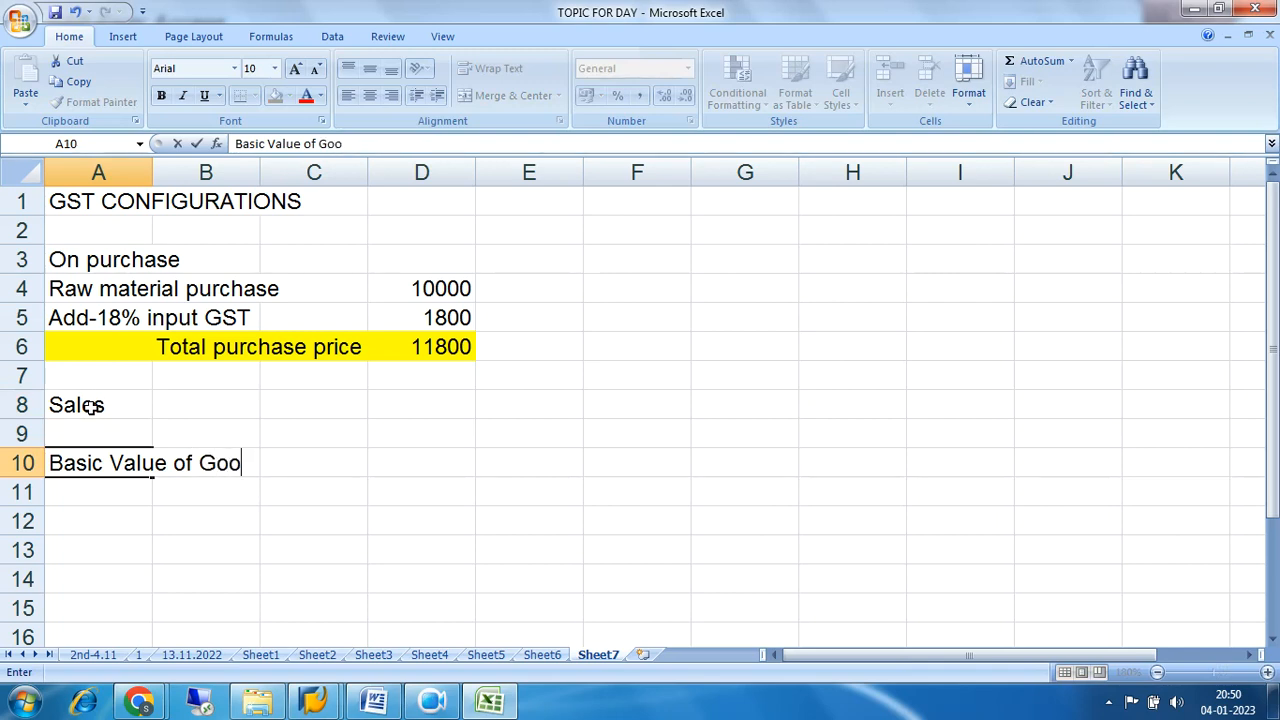
pyautogui.write('ds sold')
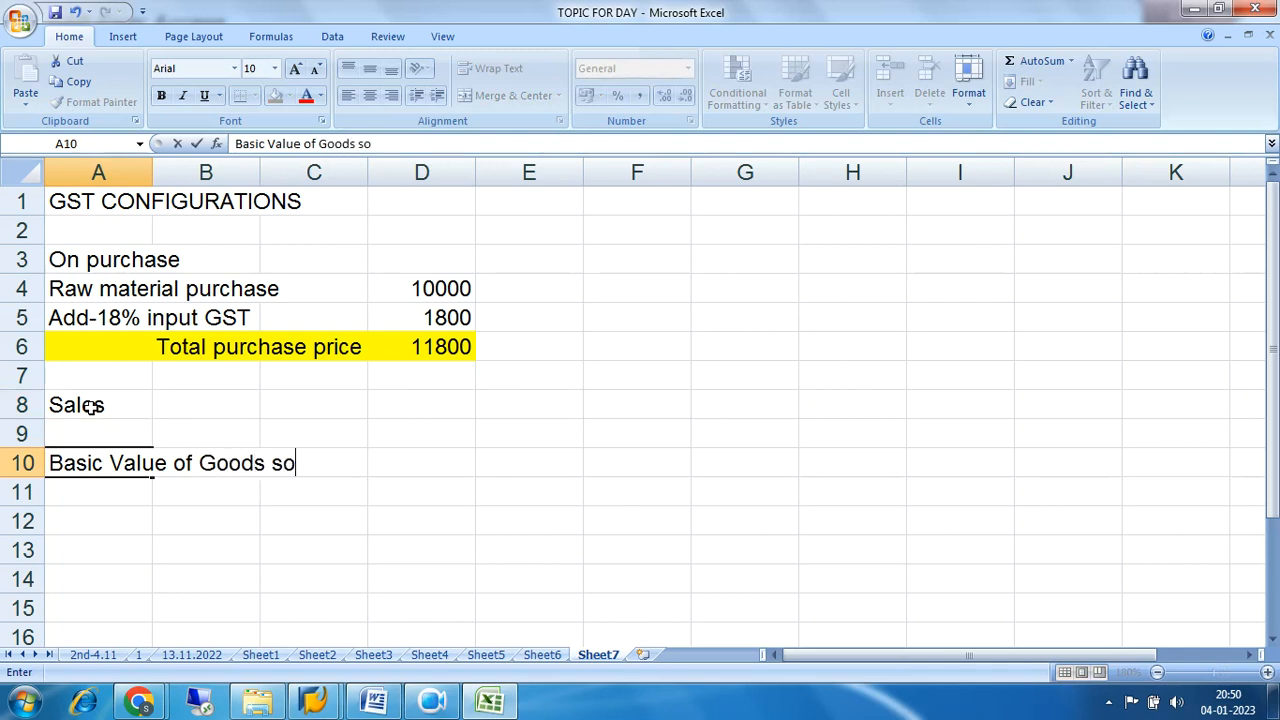
pyautogui.press('Right')
pyautogui.press('Right')
pyautogui.press('Right')
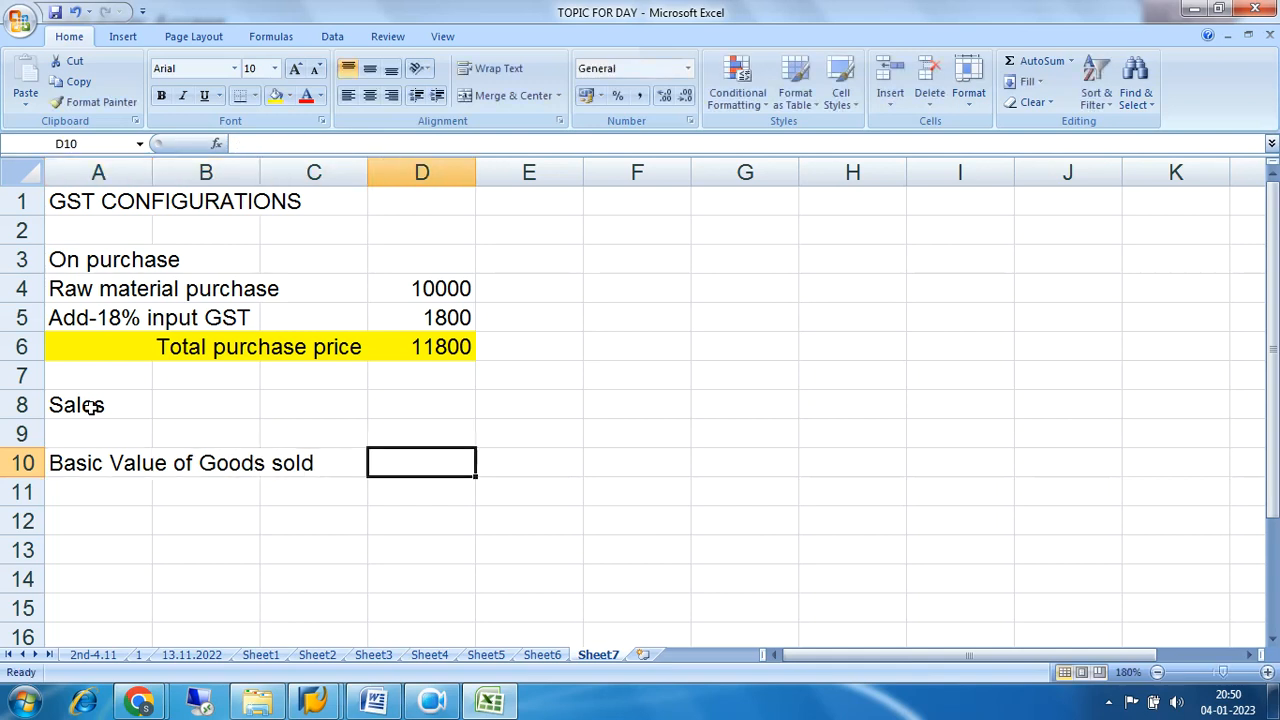
pyautogui.write('2')
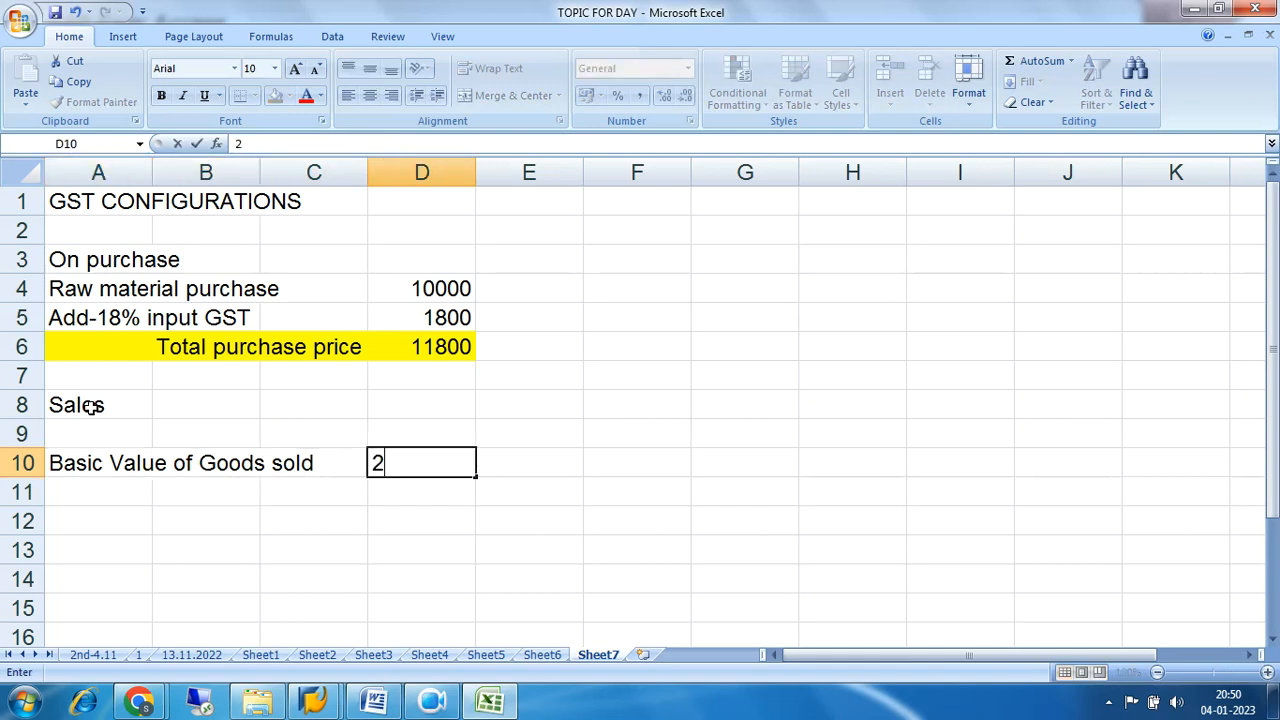
pyautogui.write('0000')
pyautogui.press('Return')
# Enter "Add-18% otput GST" in cell A11 and its amount 3600 in cell D11.
pyautogui.press('Left')
pyautogui.press('Left')
pyautogui.press('Left')
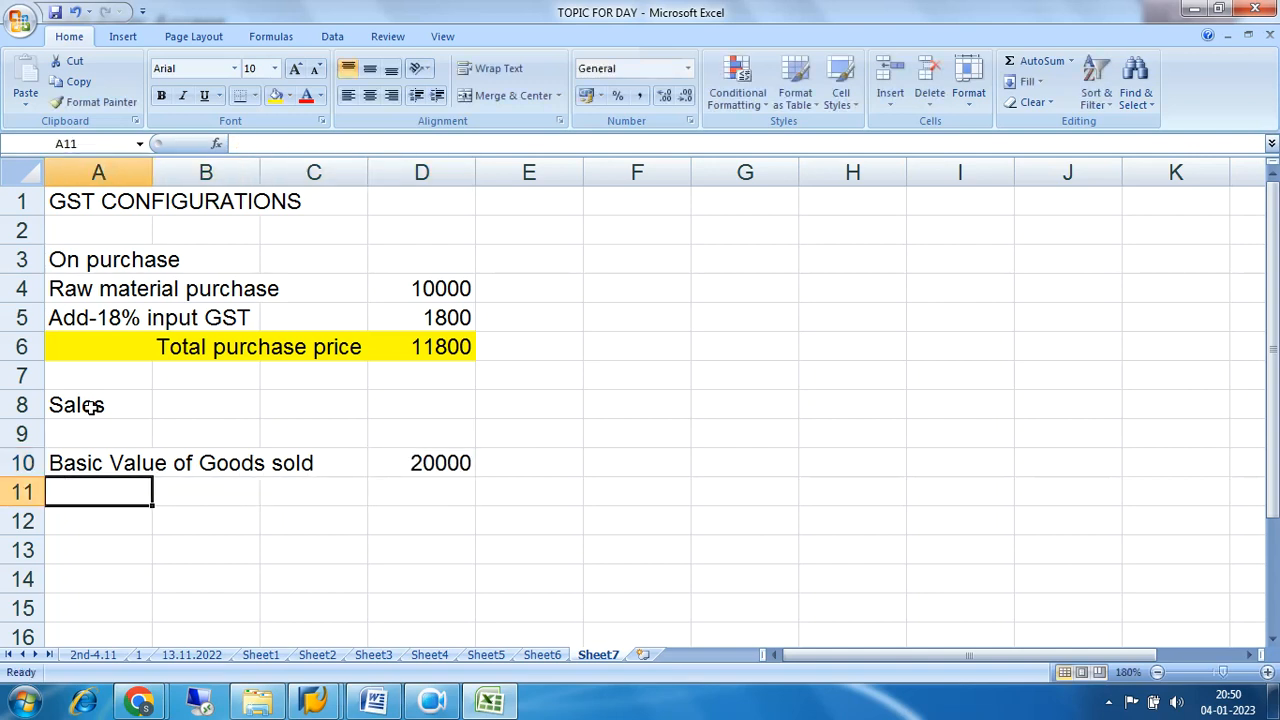
pyautogui.write('Add-')
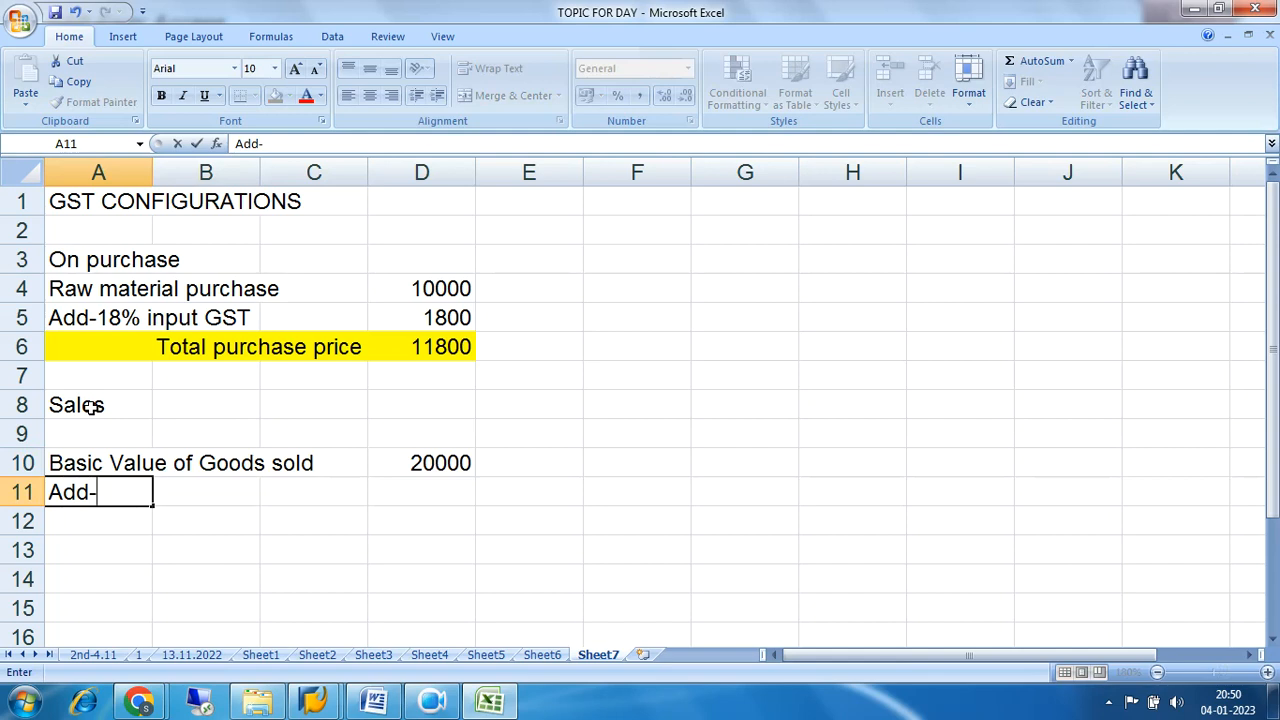
pyautogui.write('18% ot')
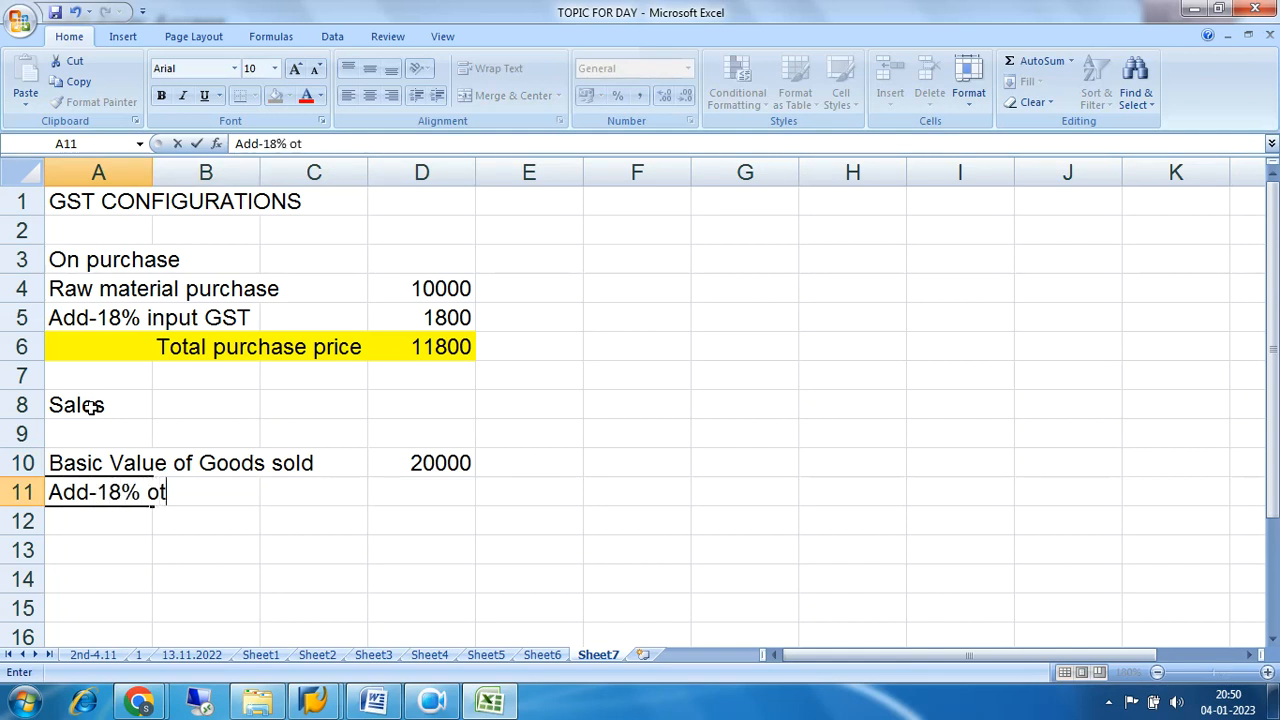
pyautogui.write('put GST')
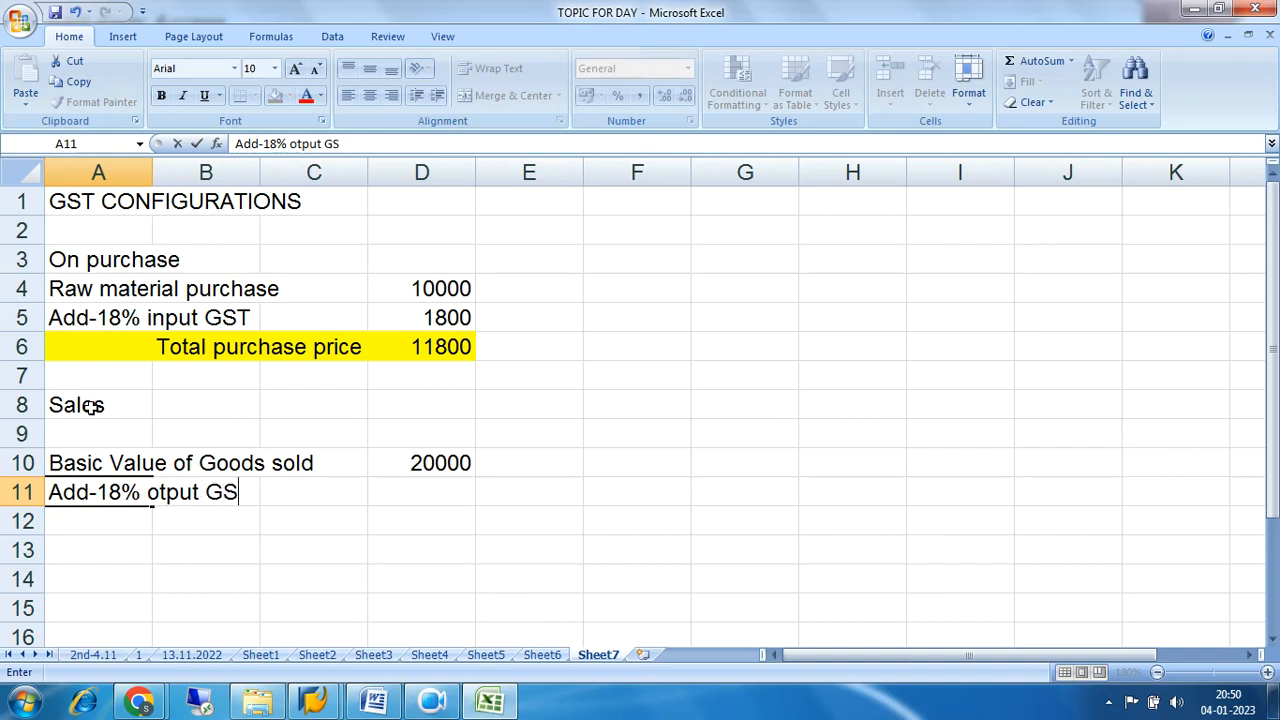
pyautogui.press('Right')
pyautogui.press('Right')
pyautogui.press('Right')
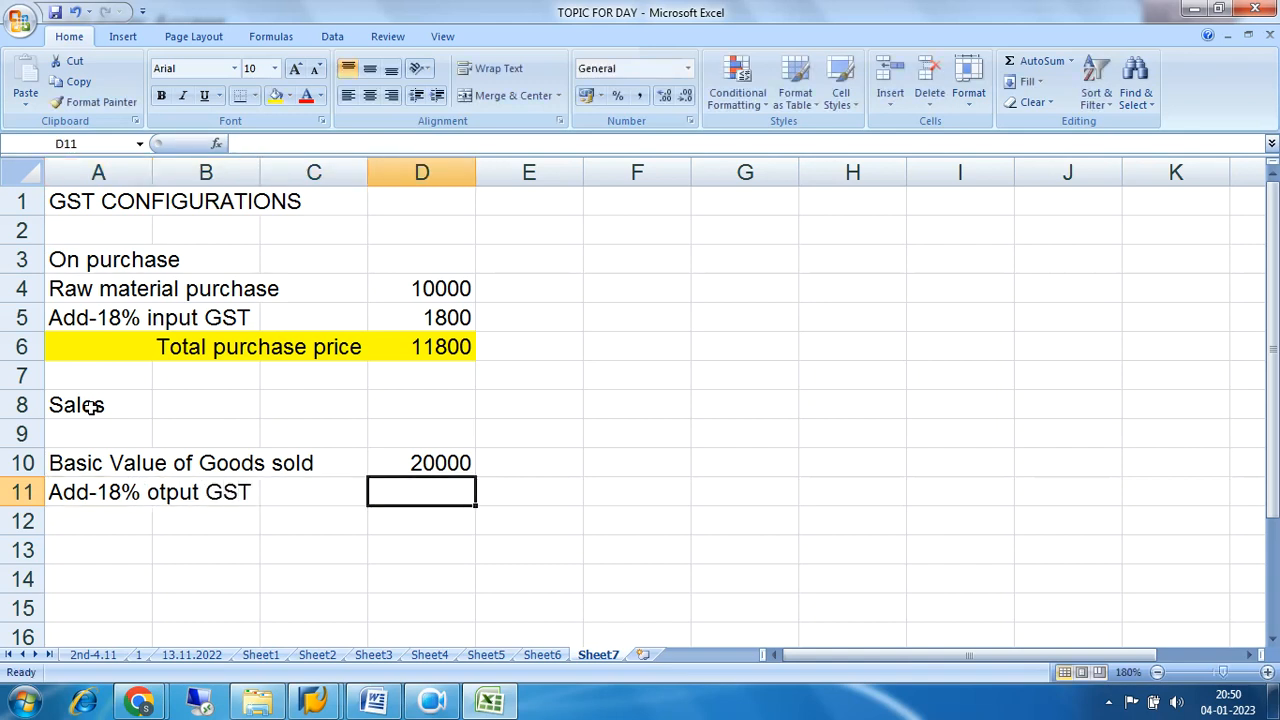
pyautogui.write('3600')
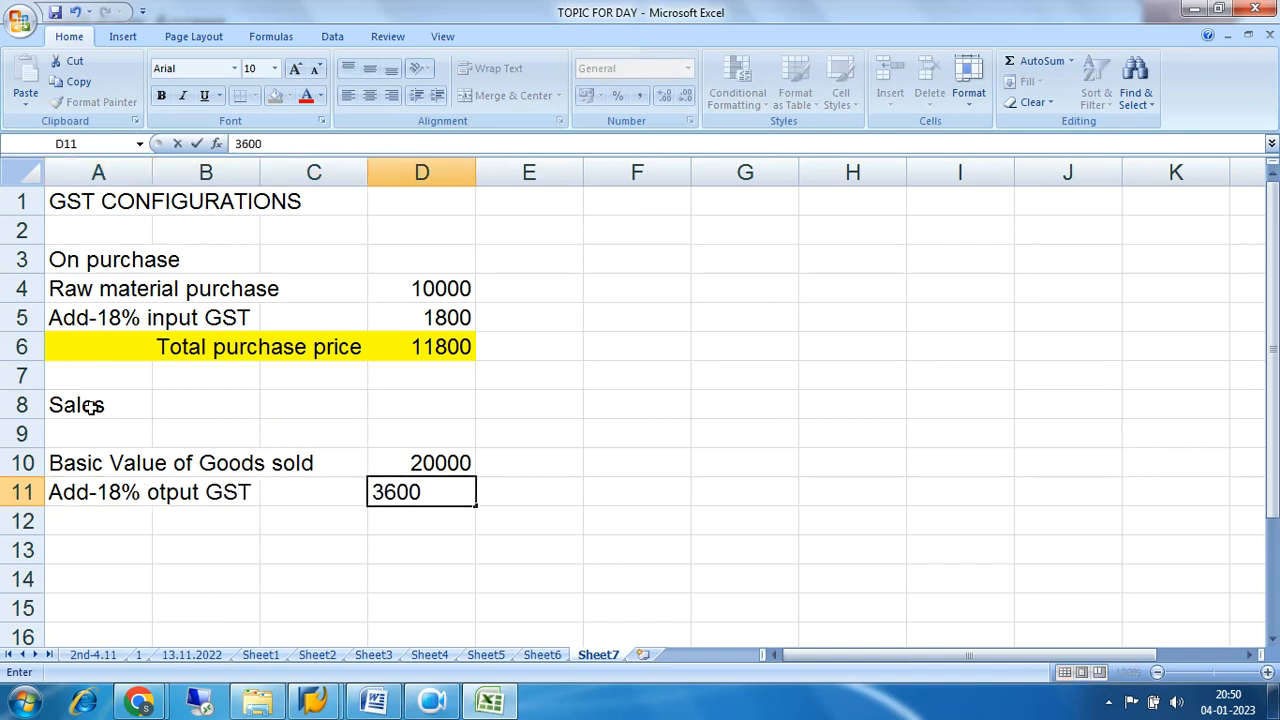
pyautogui.press('Return')
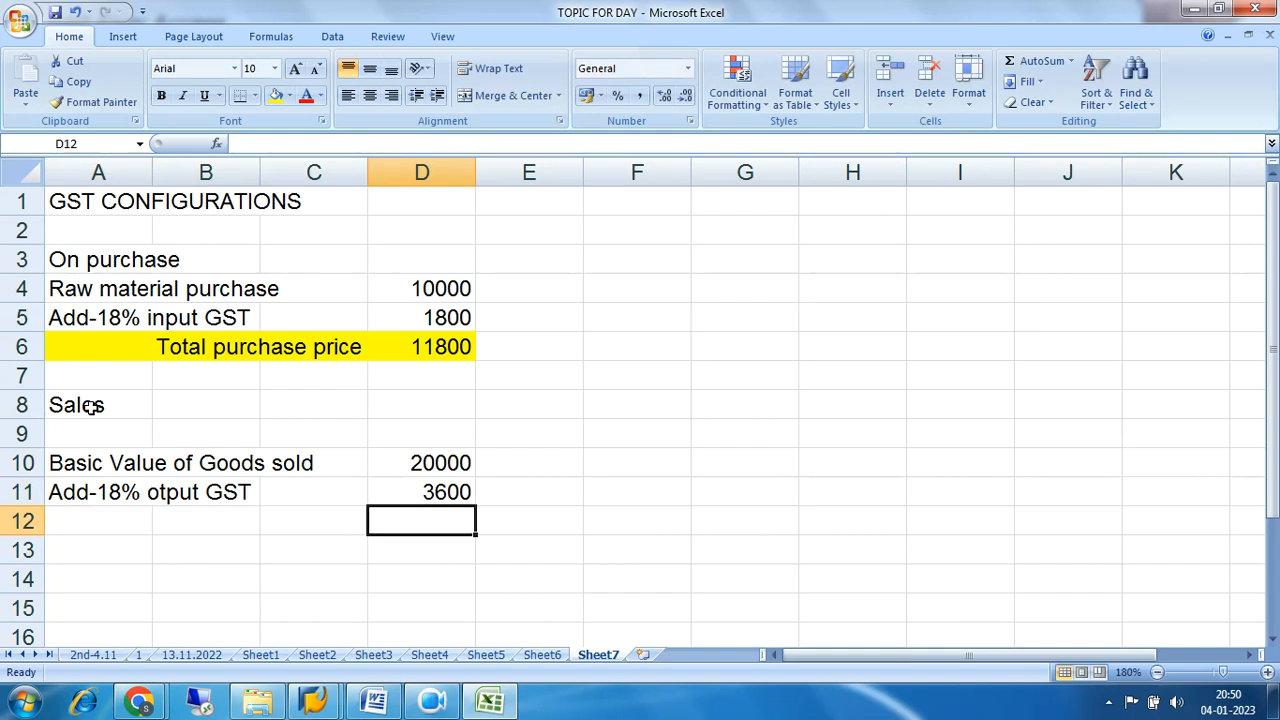
# Enter the total 23600 in cell D12 and the label "Total sales price" in cell A12.
pyautogui.write('2')
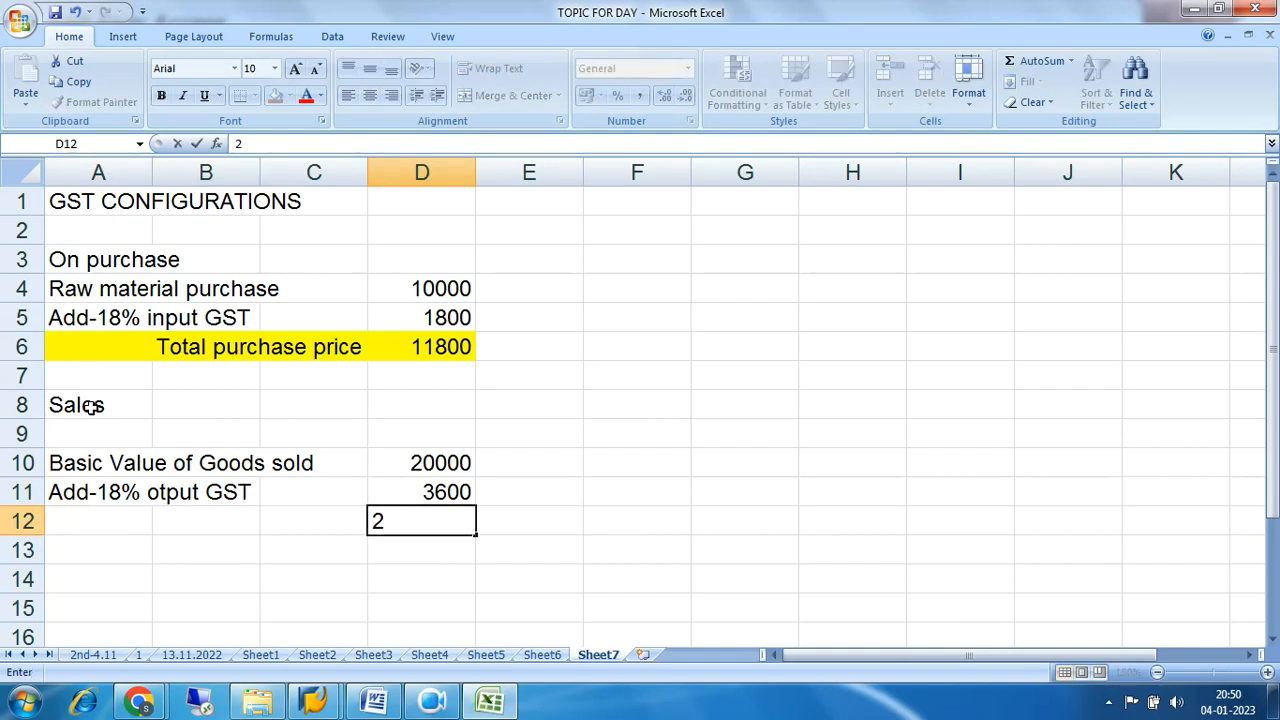
pyautogui.write('3600')
pyautogui.press('Left')
pyautogui.press('Left')
pyautogui.press('Left')
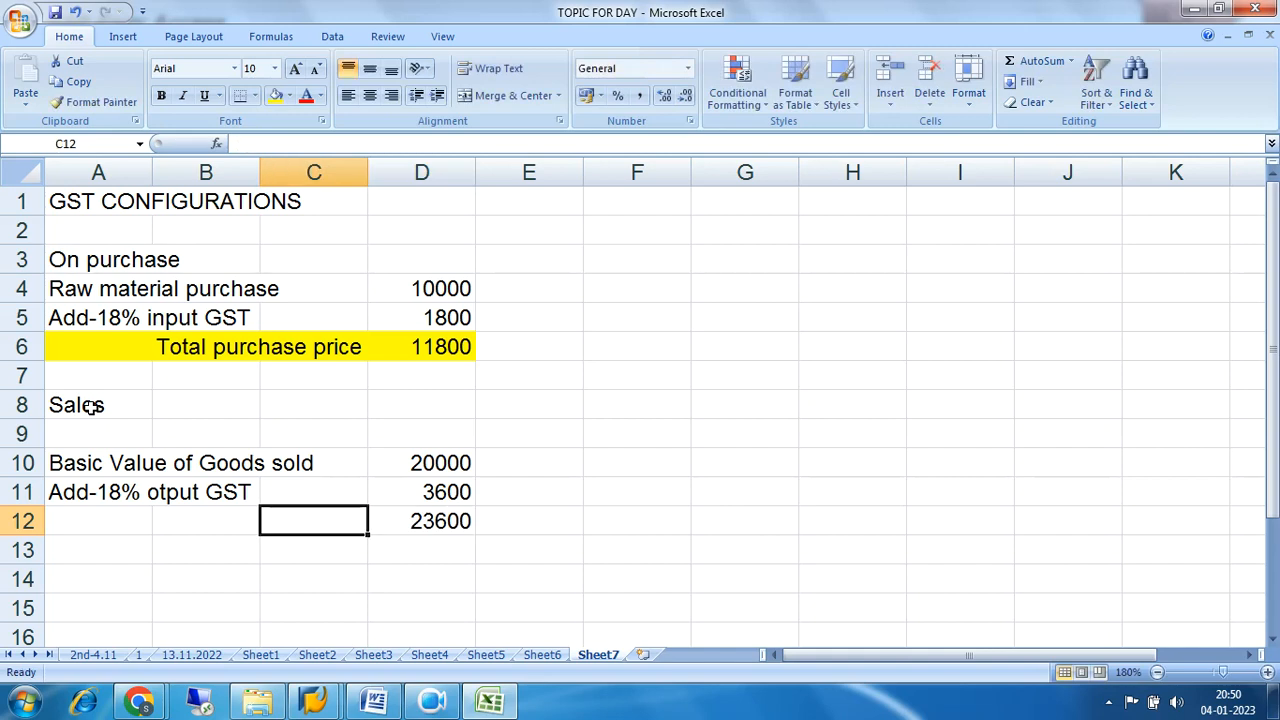
pyautogui.write('T')
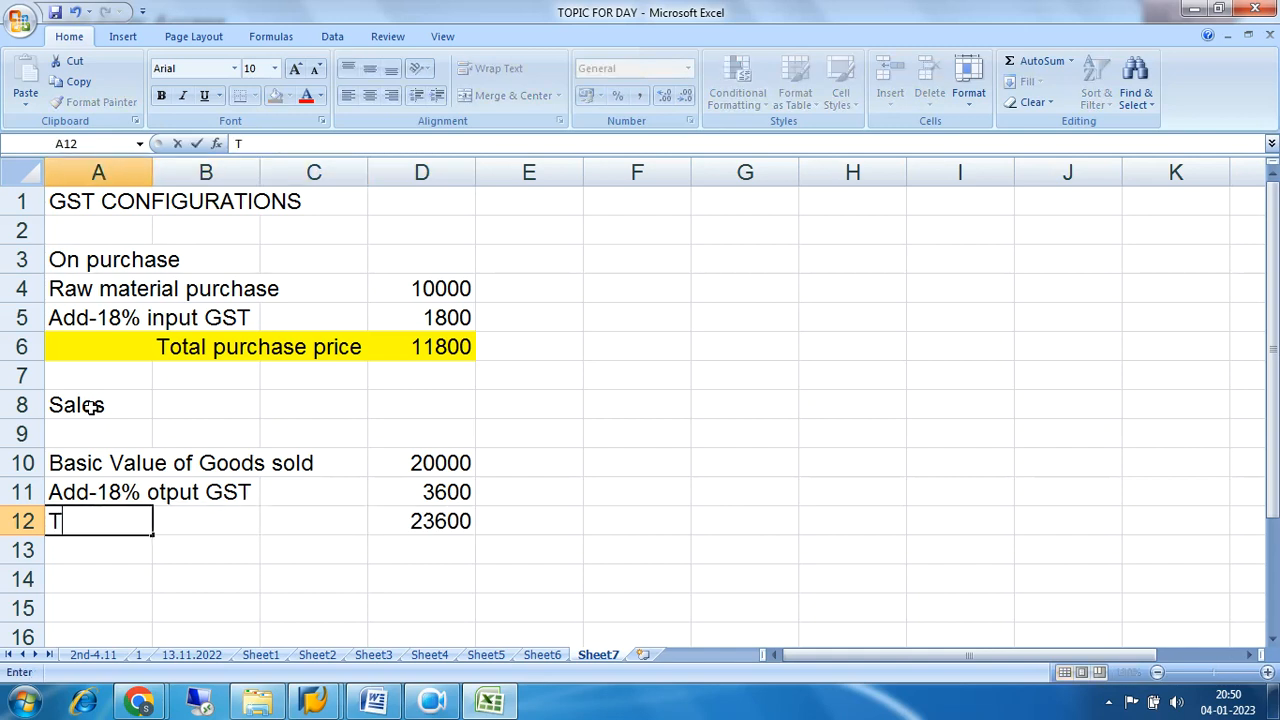
pyautogui.write('otal sal')
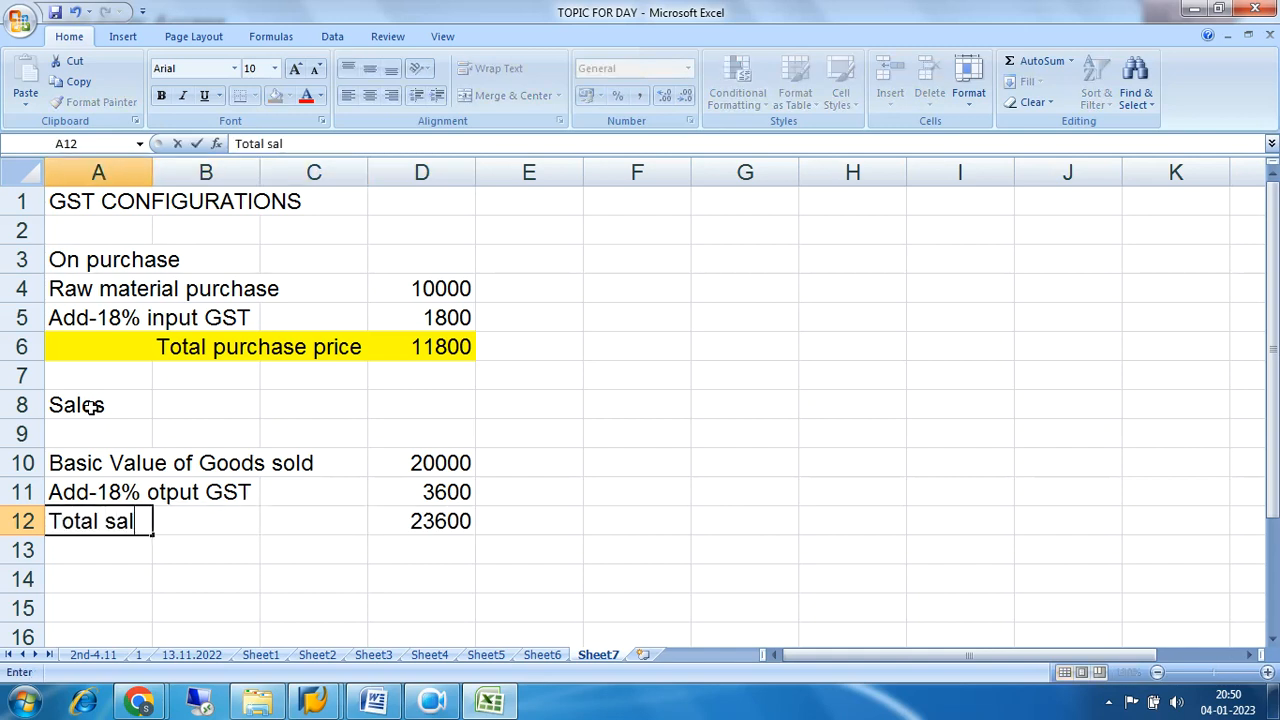
pyautogui.write('es price')
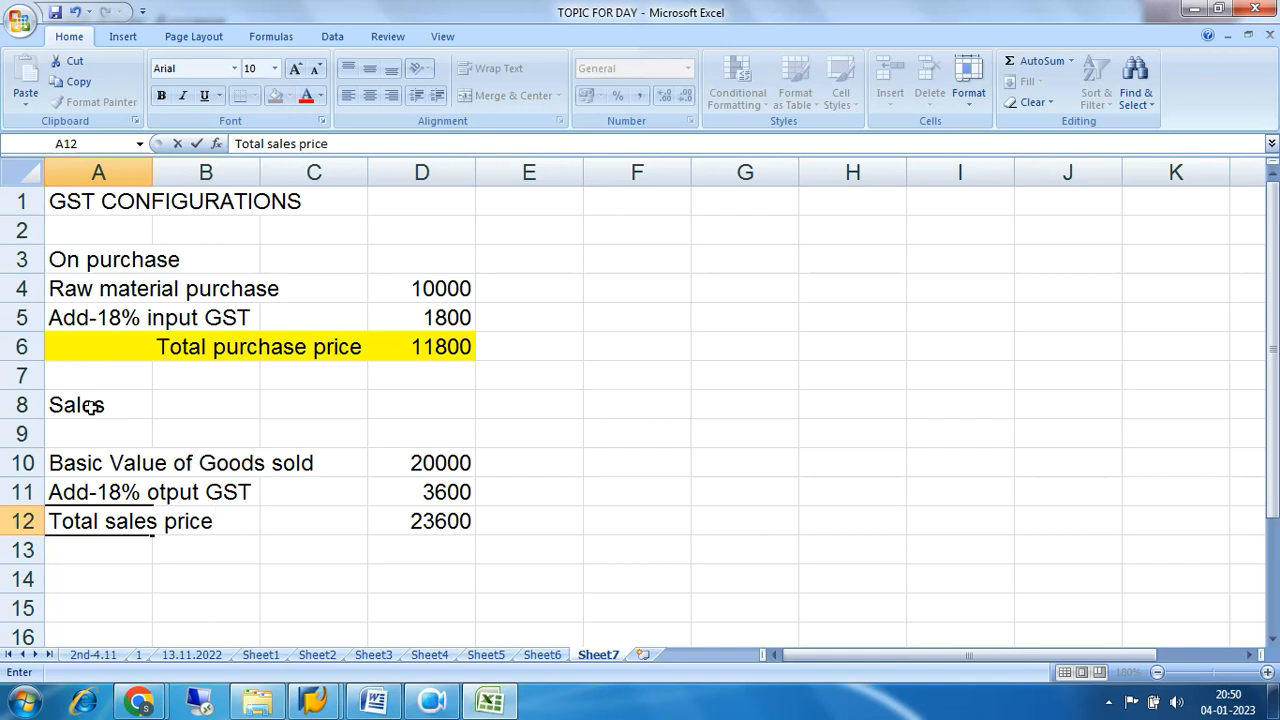
pyautogui.press('Return')
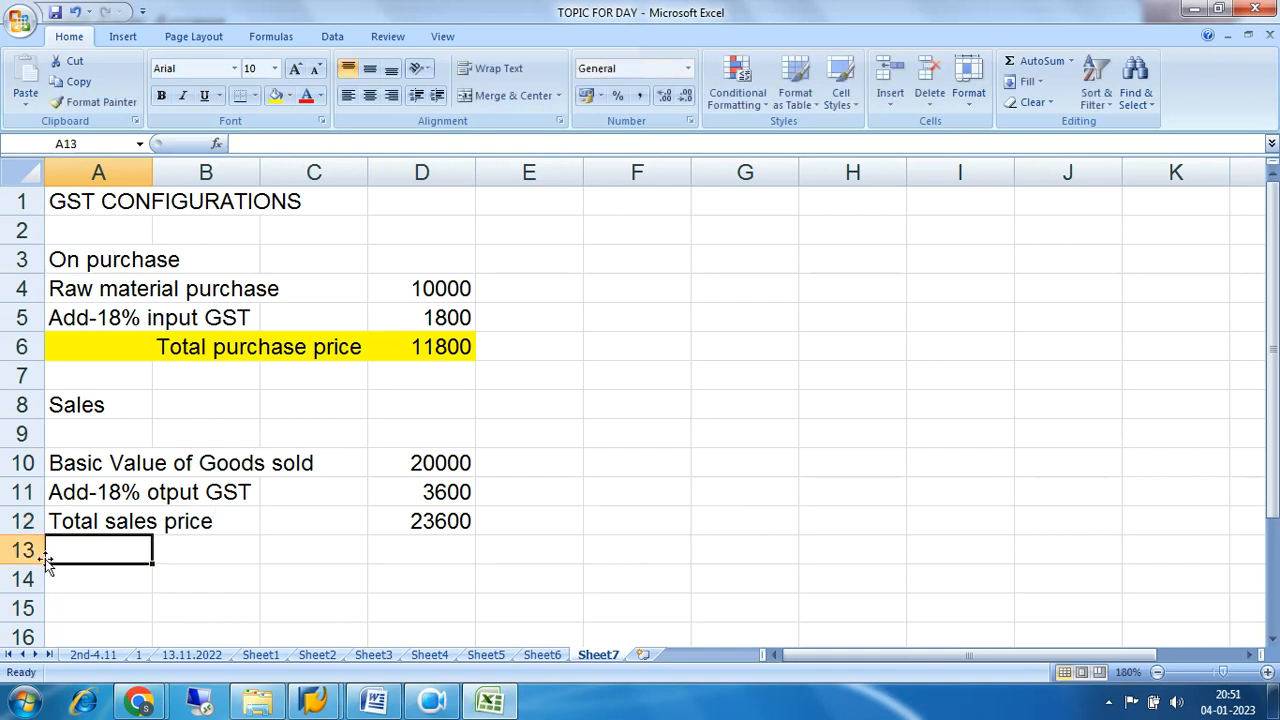
# Fill the total sales price row, cells A12 to D12, with green.
pyautogui.moveTo(70, 520); pyautogui.dragTo(425, 521)
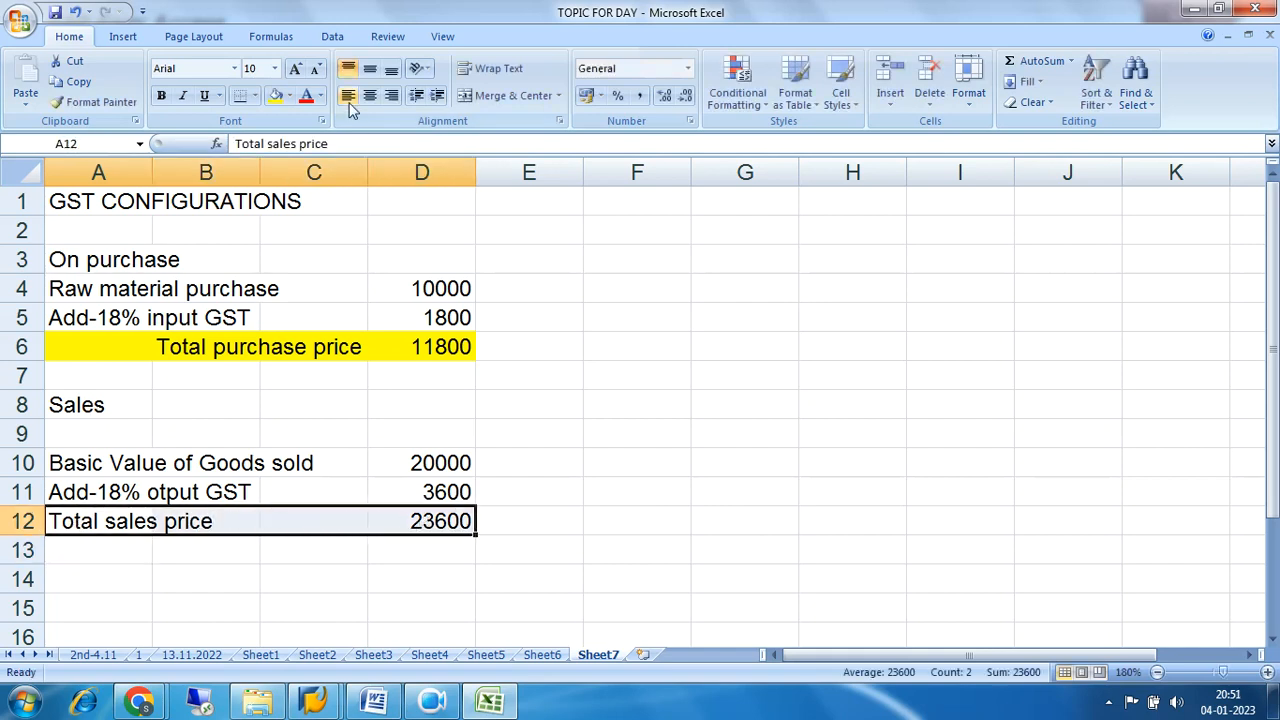
pyautogui.click(289, 95)
pyautogui.click(338, 236)
pyautogui.click(712, 348)
# Examine the purchase rows and the sales rows, comparing the input GST with the output GST.
pyautogui.moveTo(82, 326); pyautogui.dragTo(400, 320)
pyautogui.moveTo(163, 355); pyautogui.dragTo(482, 357)
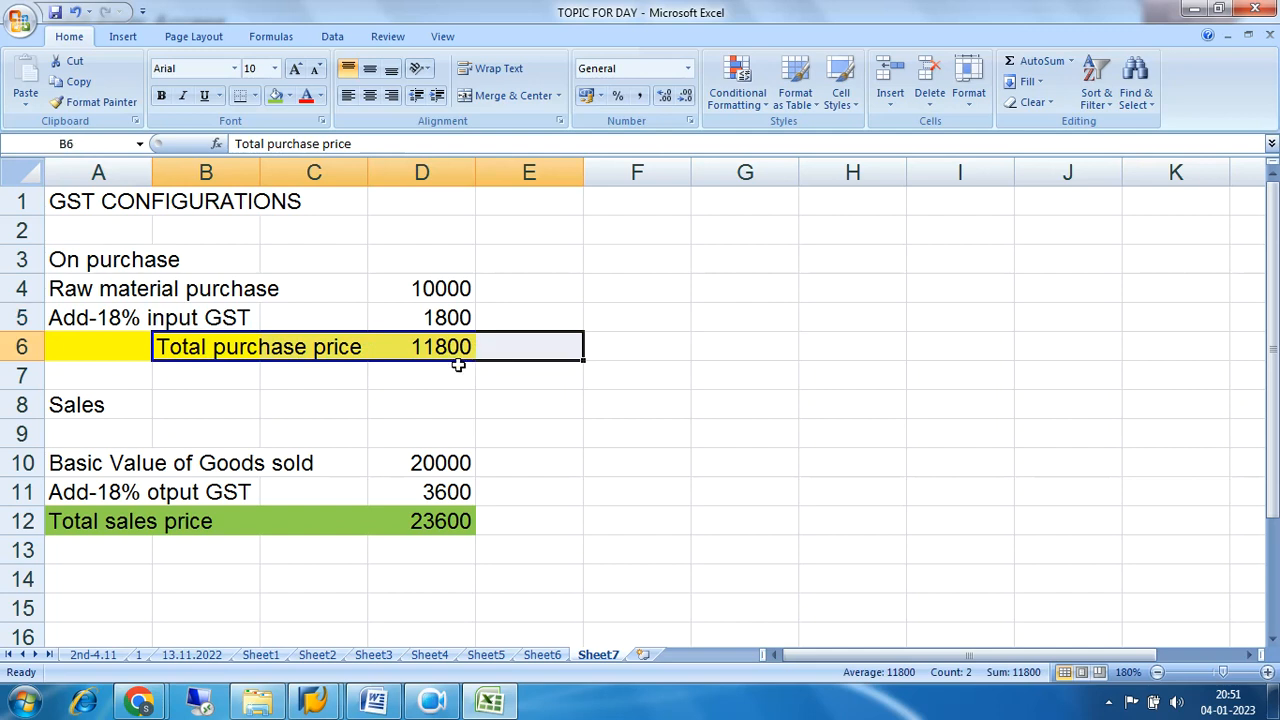
pyautogui.moveTo(48, 290); pyautogui.dragTo(423, 286)
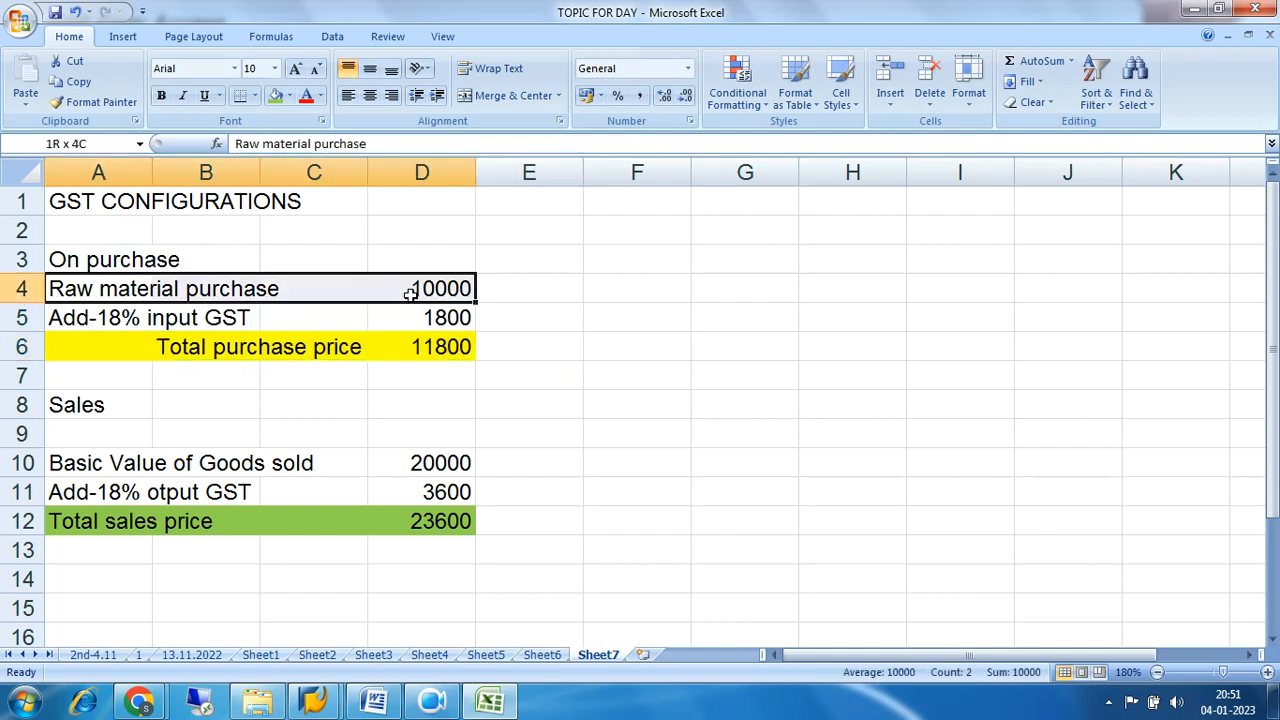
pyautogui.click(133, 374)
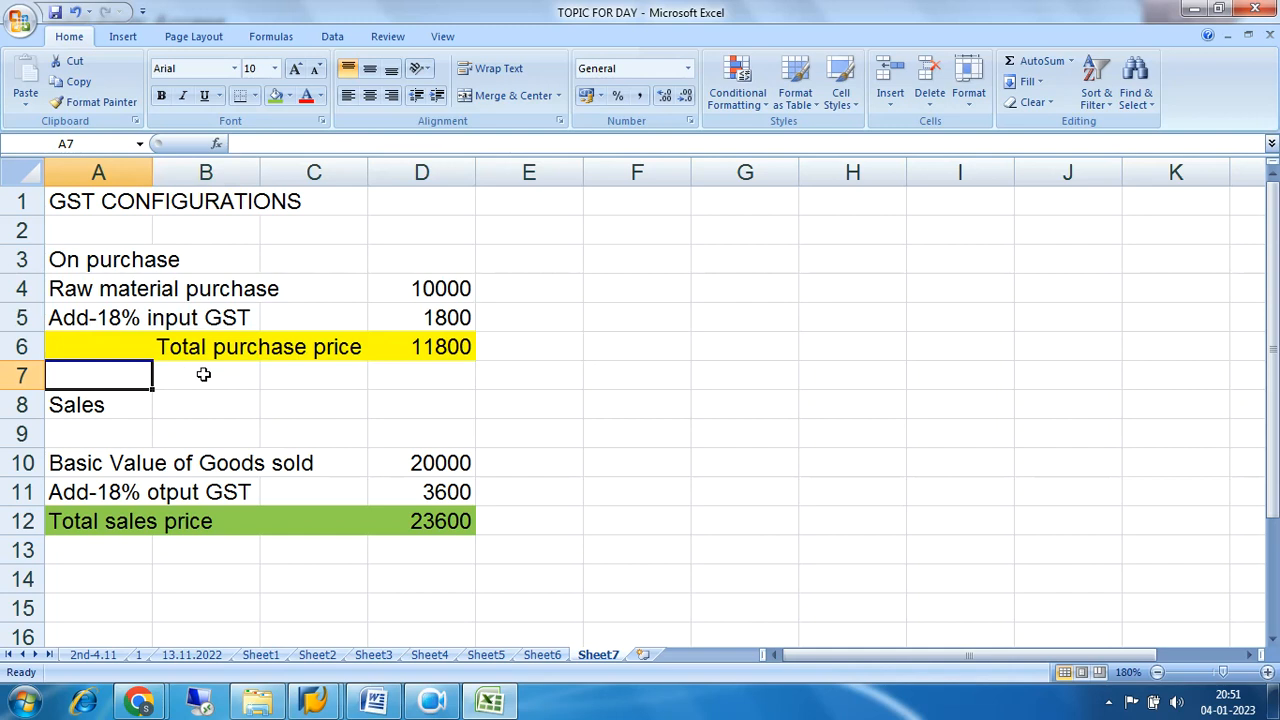
pyautogui.click(205, 374)
pyautogui.click(289, 374)
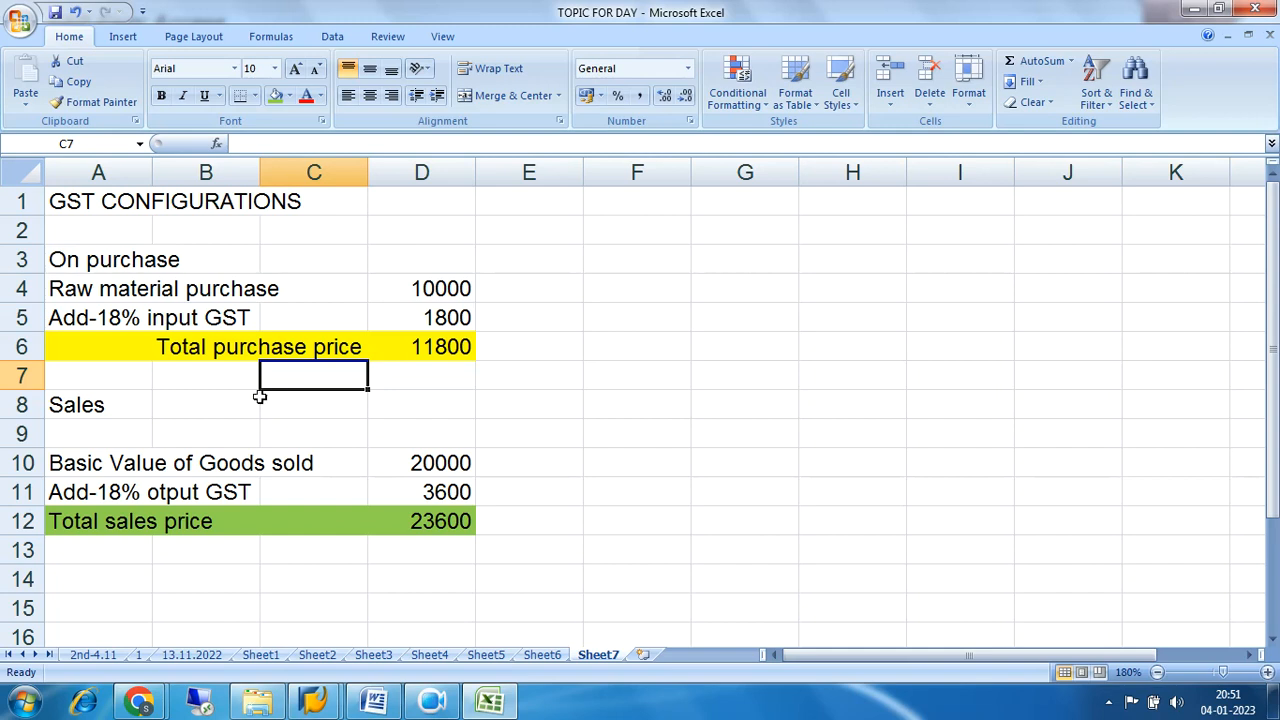
pyautogui.moveTo(90, 465); pyautogui.dragTo(409, 462)
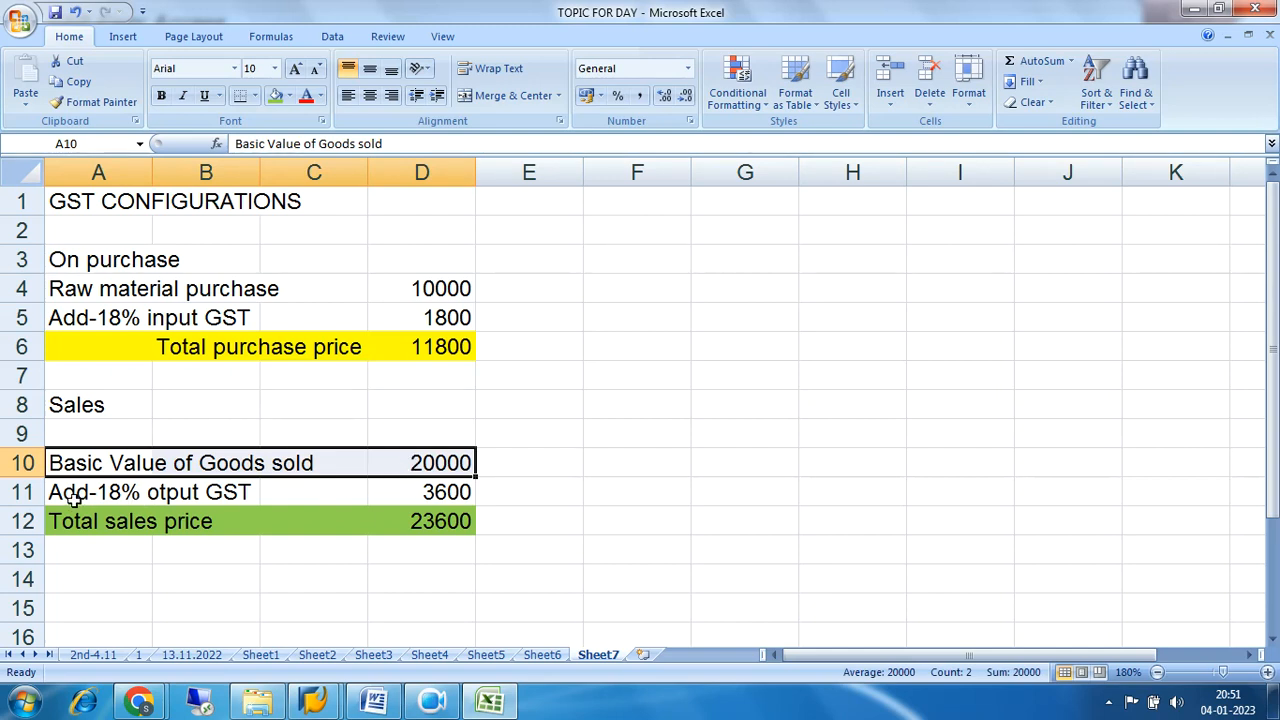
pyautogui.moveTo(72, 497); pyautogui.dragTo(404, 490)
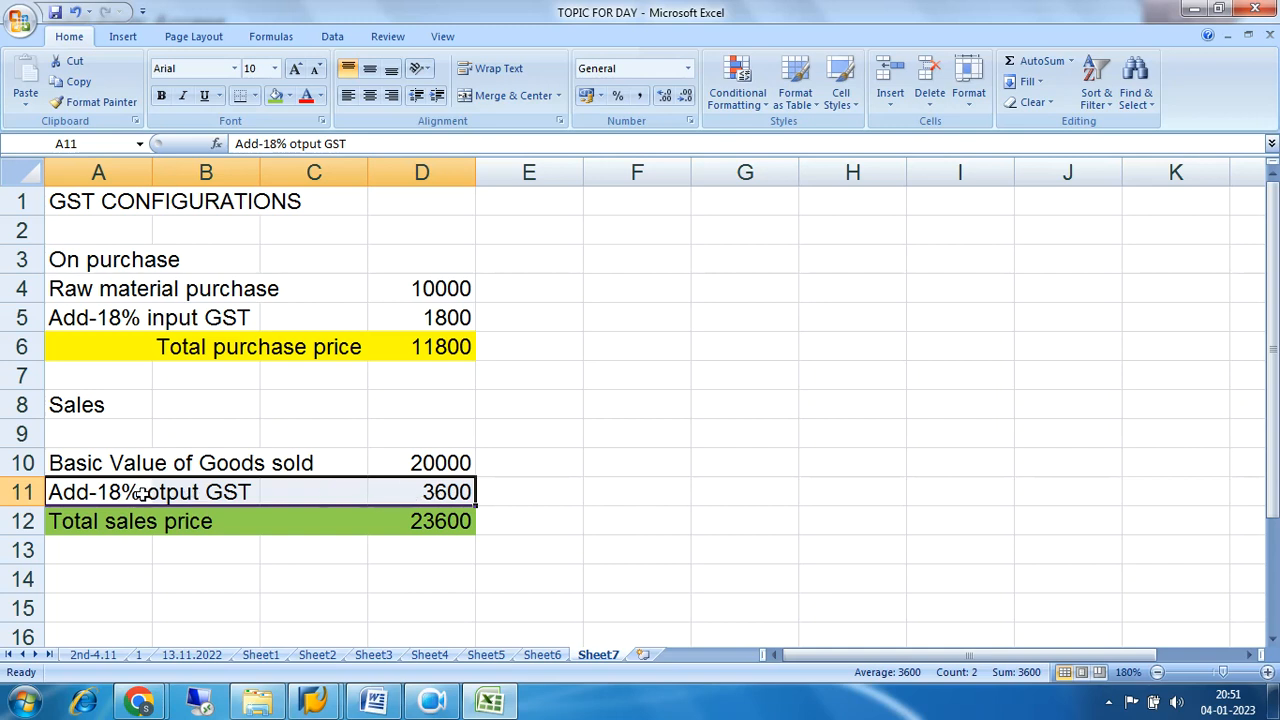
pyautogui.moveTo(80, 320); pyautogui.dragTo(370, 325)
# Correct the misspelled label in cell A11 to "Add-18% output GST".
pyautogui.click(108, 492)
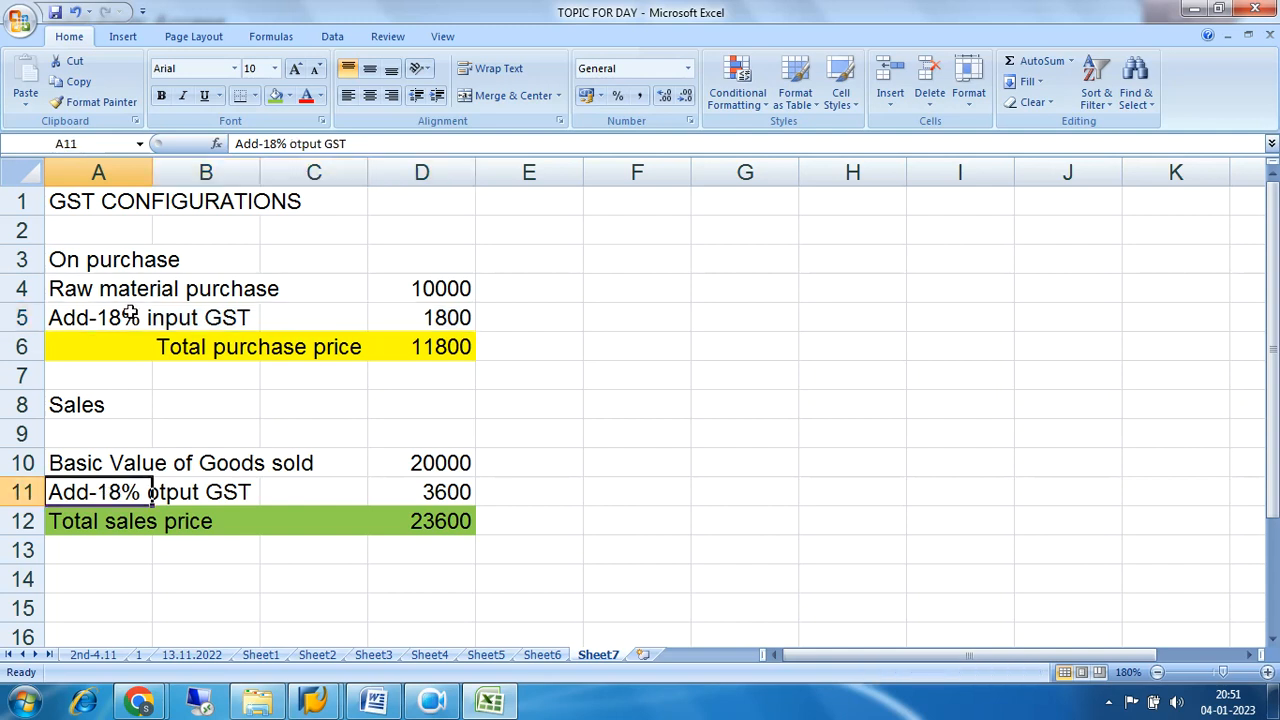
pyautogui.click(296, 147)
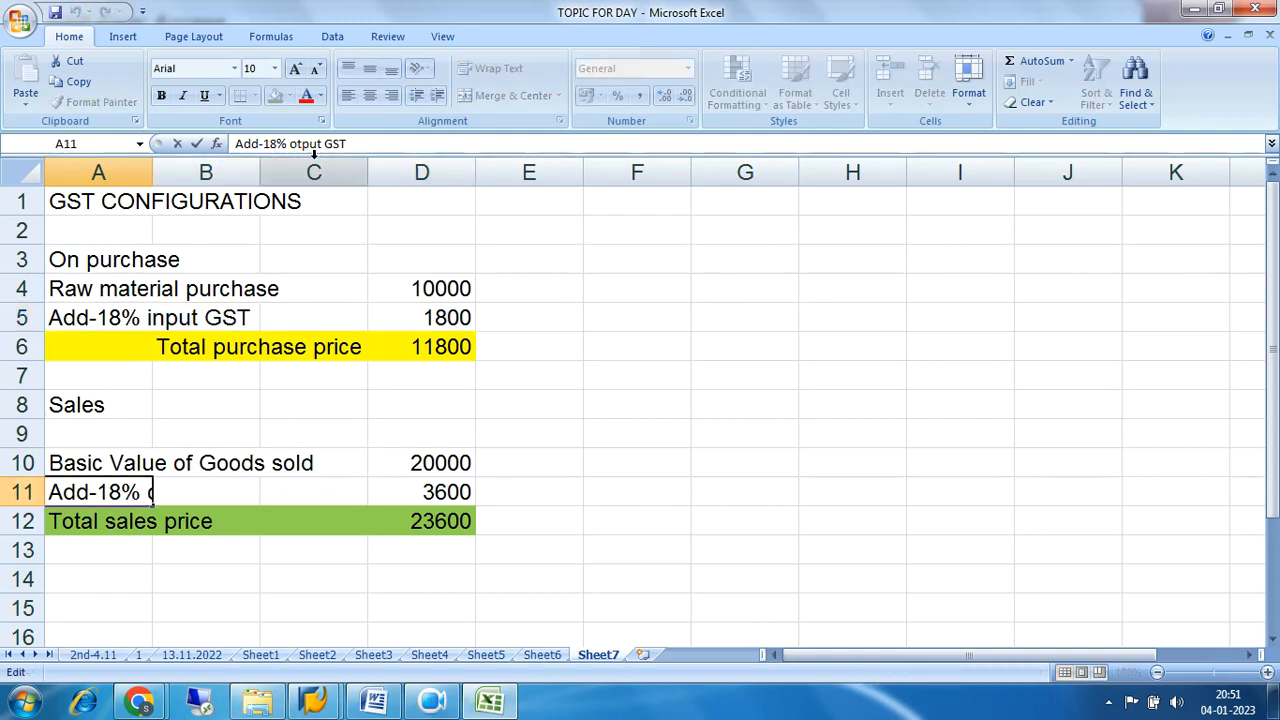
pyautogui.write('u')
pyautogui.press('Return')
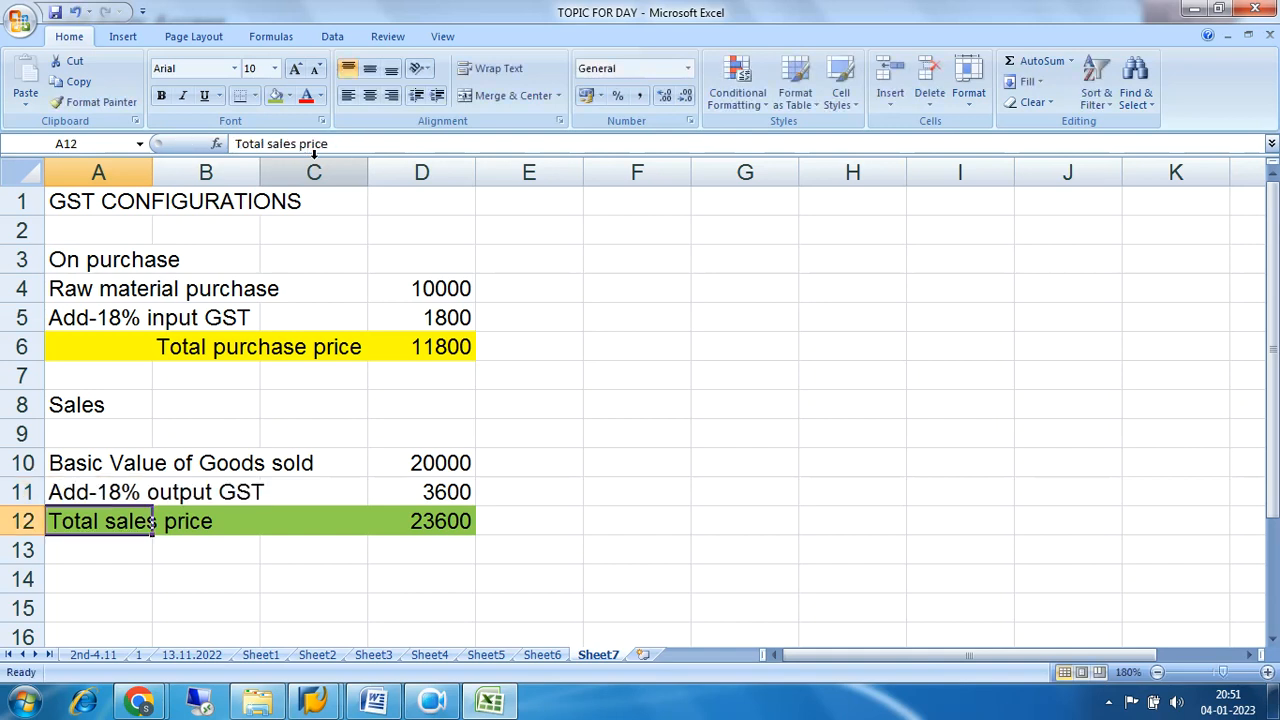
pyautogui.moveTo(86, 494); pyautogui.dragTo(438, 488)
pyautogui.moveTo(110, 526); pyautogui.dragTo(450, 522)
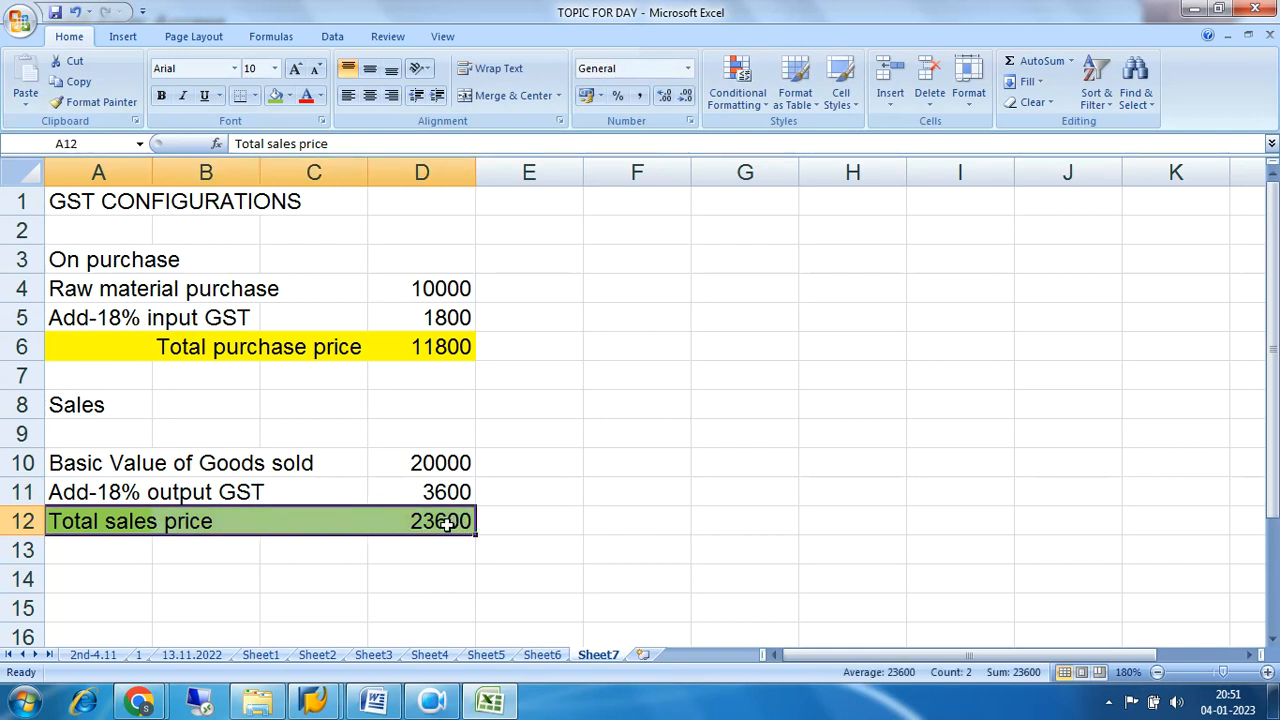
# Enter the label "Net GST to be deposited" in cell A14.
pyautogui.click(138, 579)
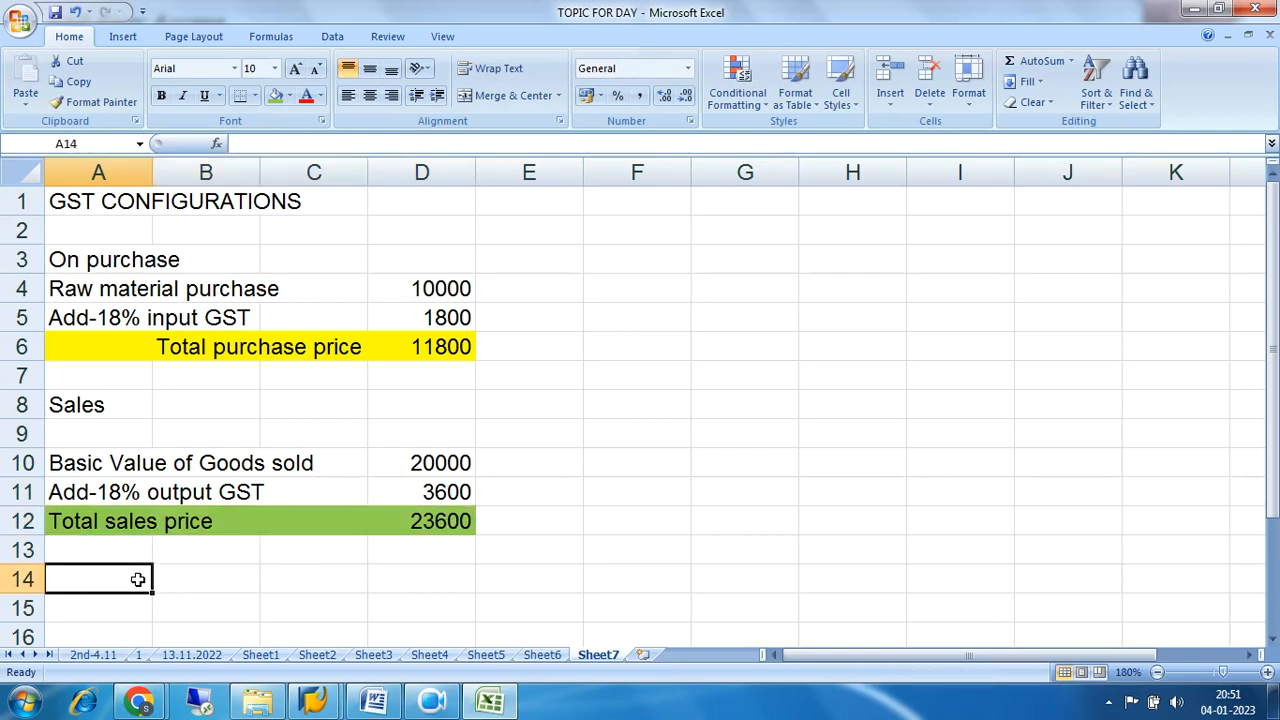
pyautogui.write('Net')
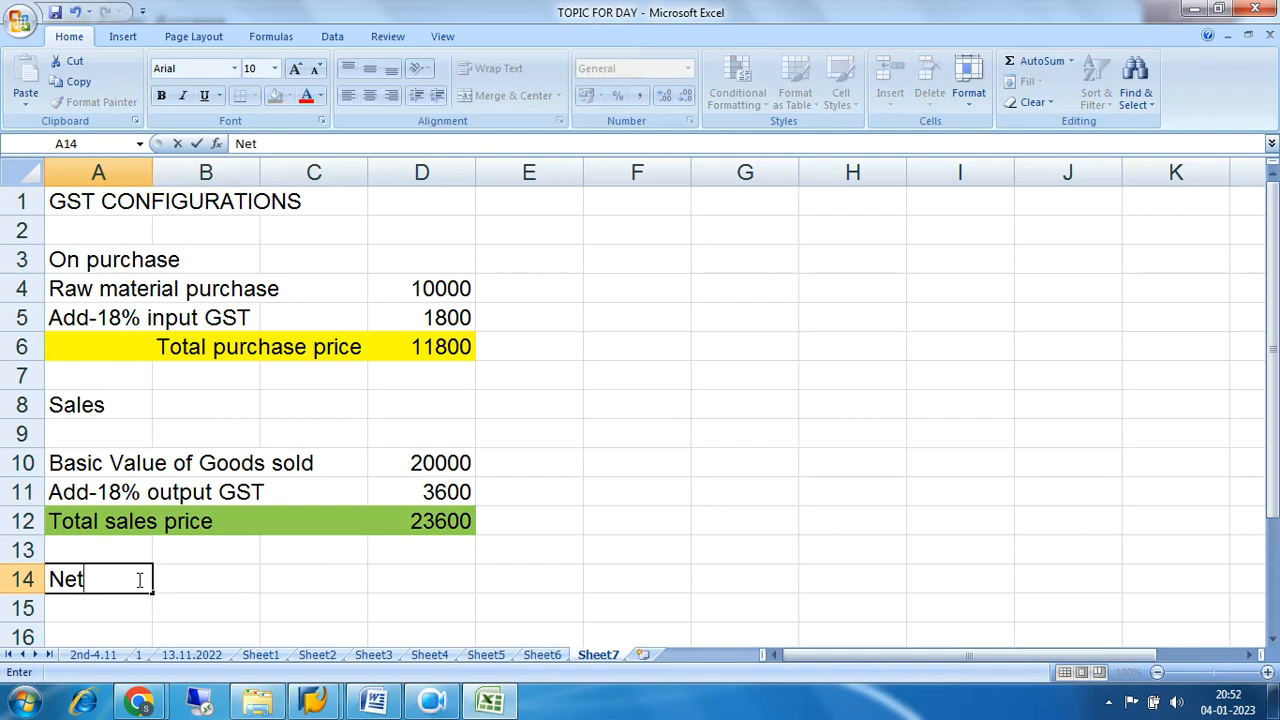
pyautogui.write(' GST to be de')
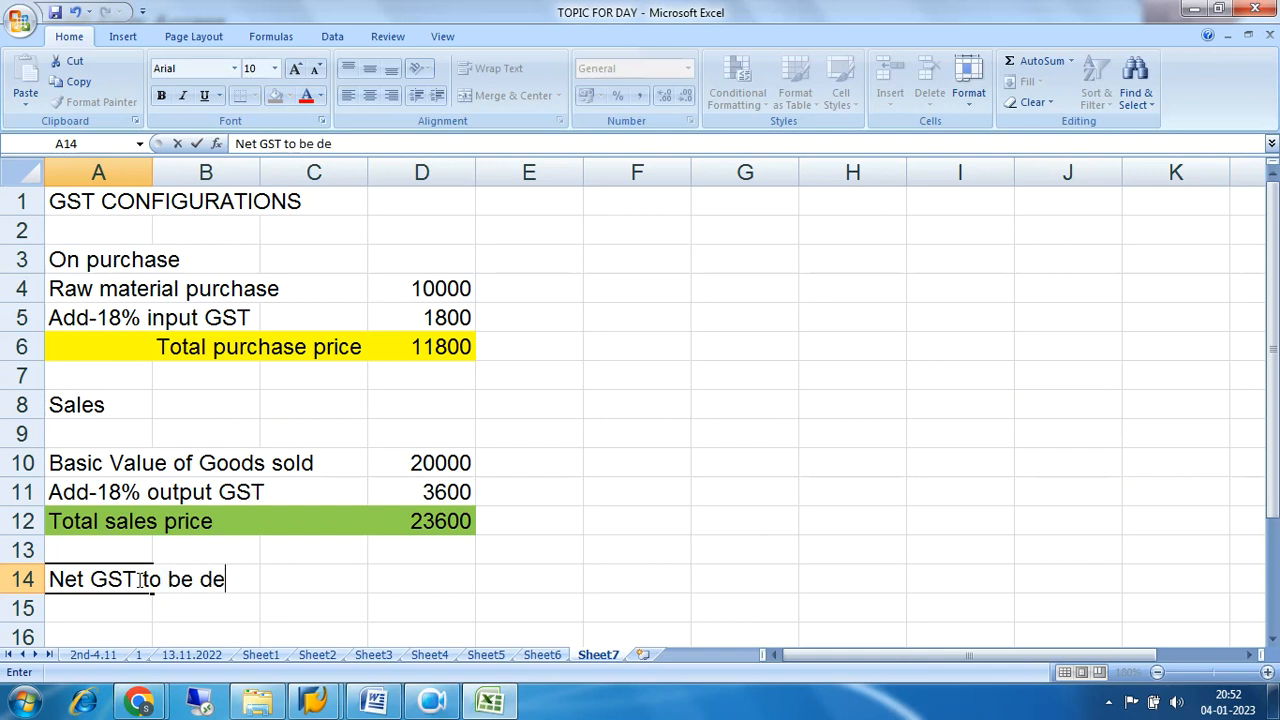
pyautogui.write('posited')
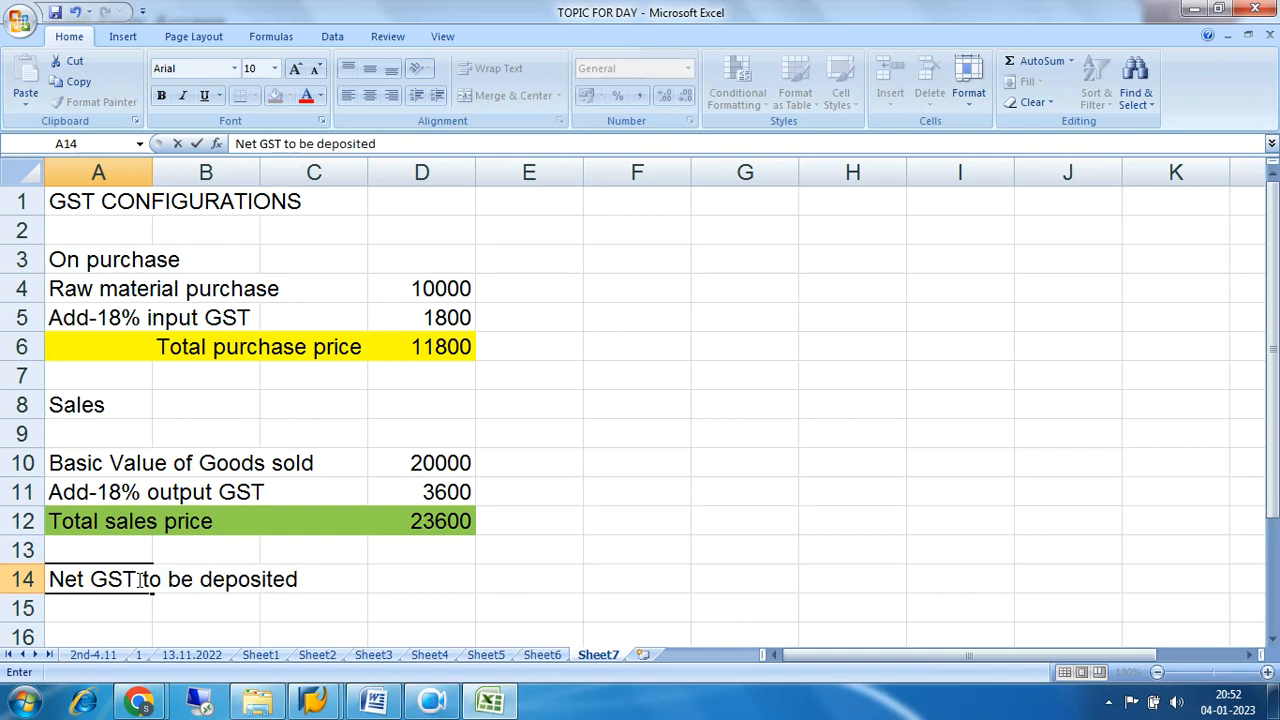
pyautogui.press('Return')
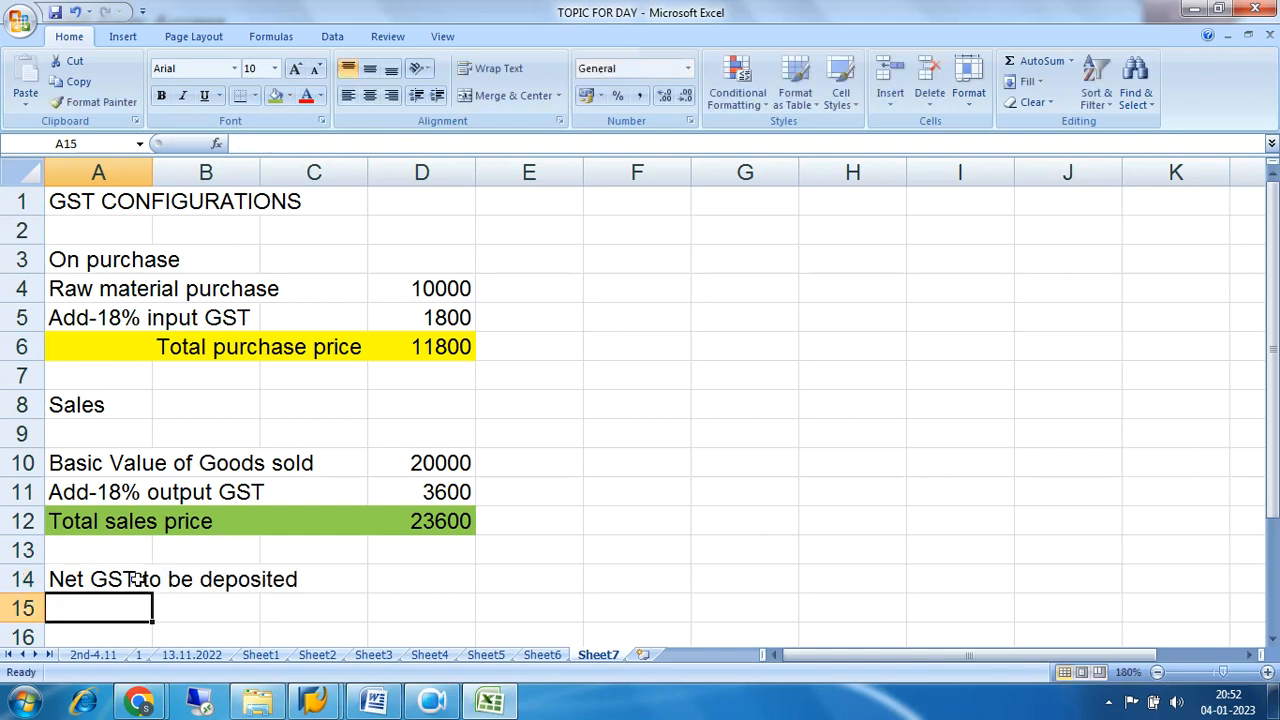
# Enter the net GST working "3600-1800=1800 to be deposited" in cell A15.
pyautogui.write('366')
pyautogui.press('BackSpace')
pyautogui.write('00')
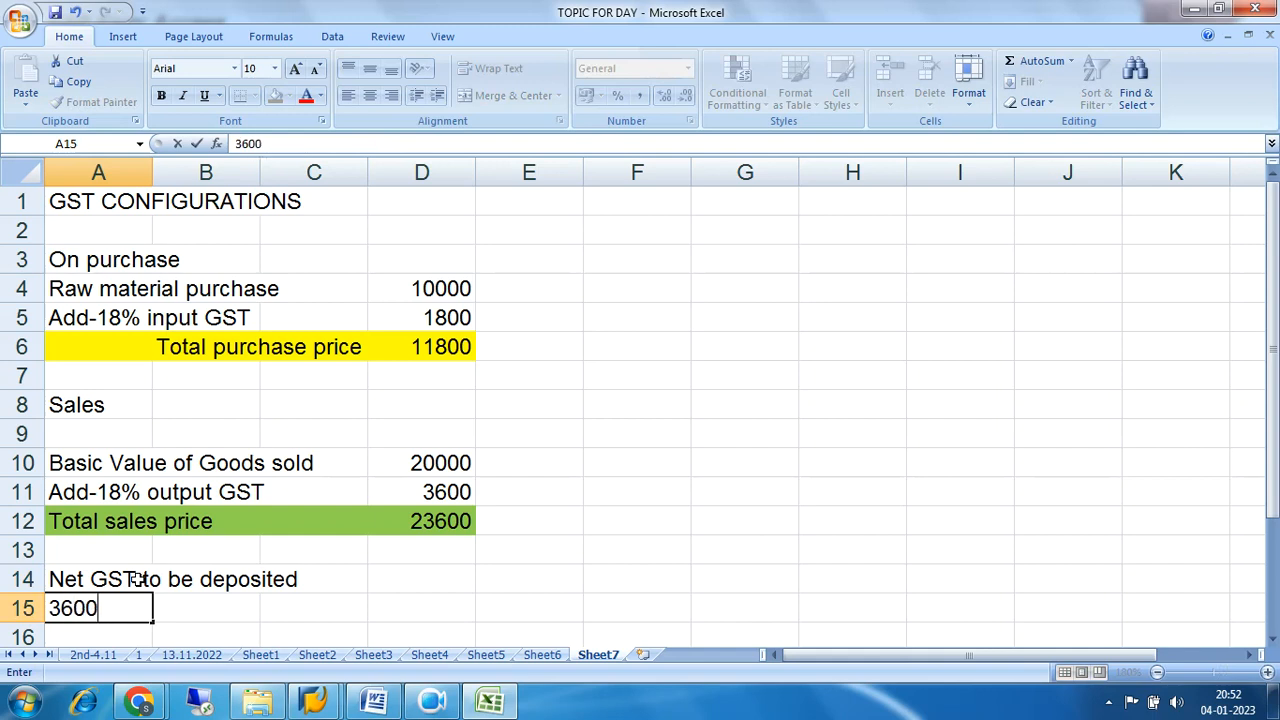
pyautogui.write('-1800')
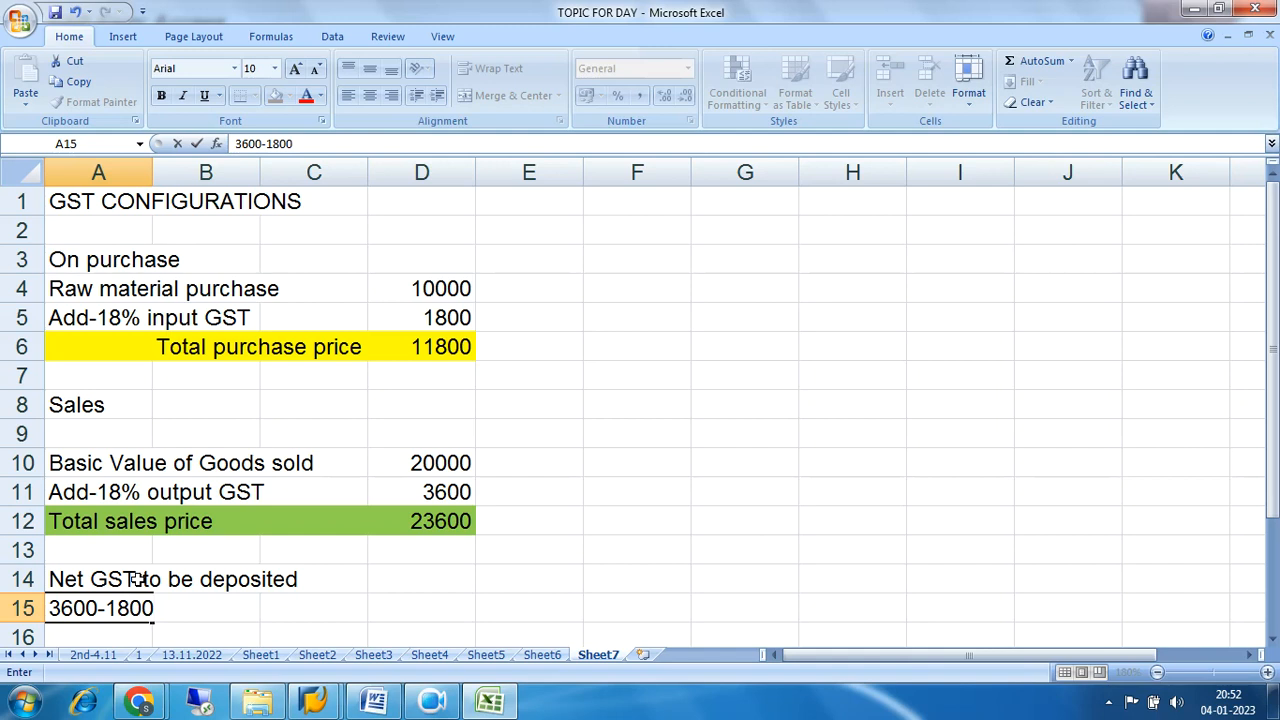
pyautogui.write('+')
pyautogui.press('BackSpace')
pyautogui.write('=1800 ')
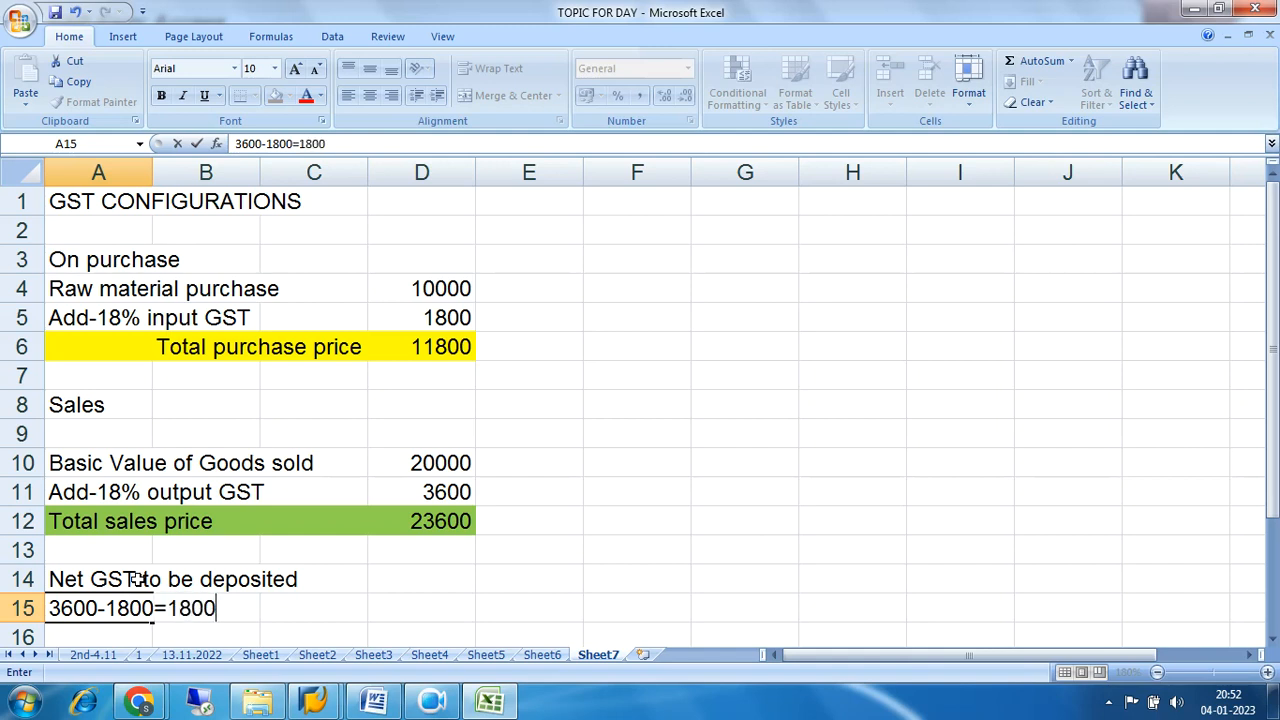
pyautogui.write('to be d')
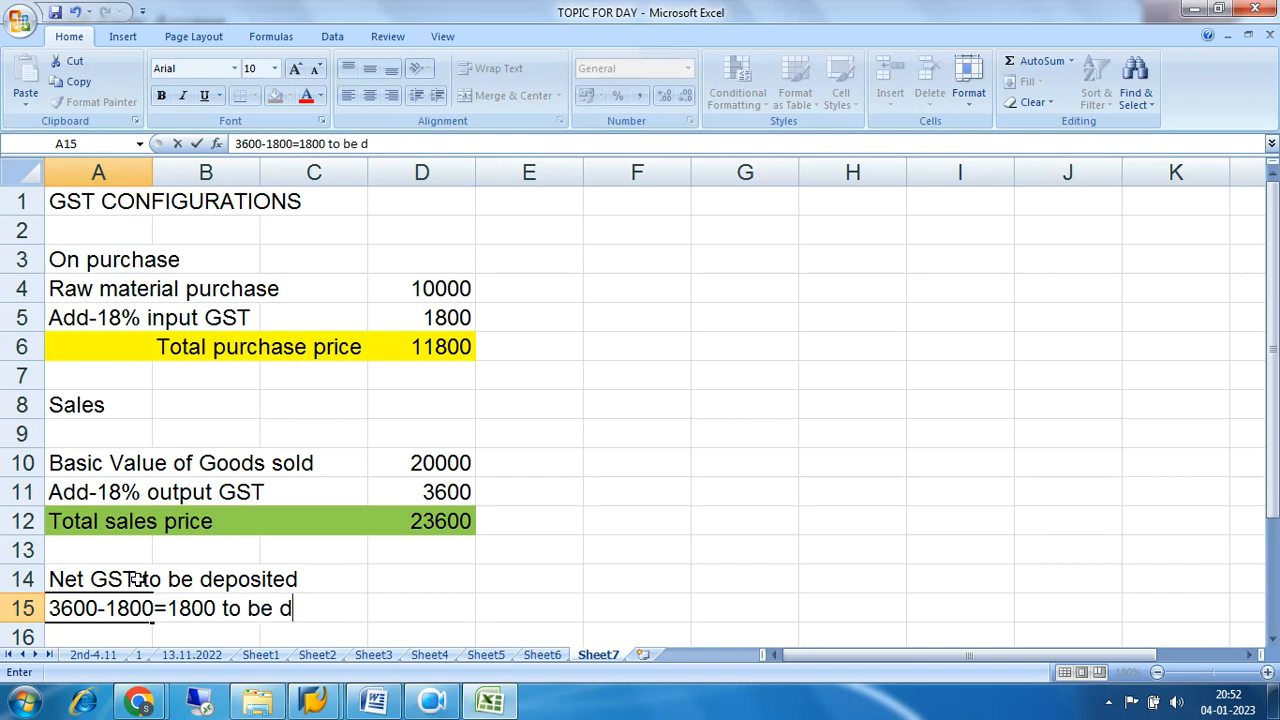
pyautogui.write('eposited')
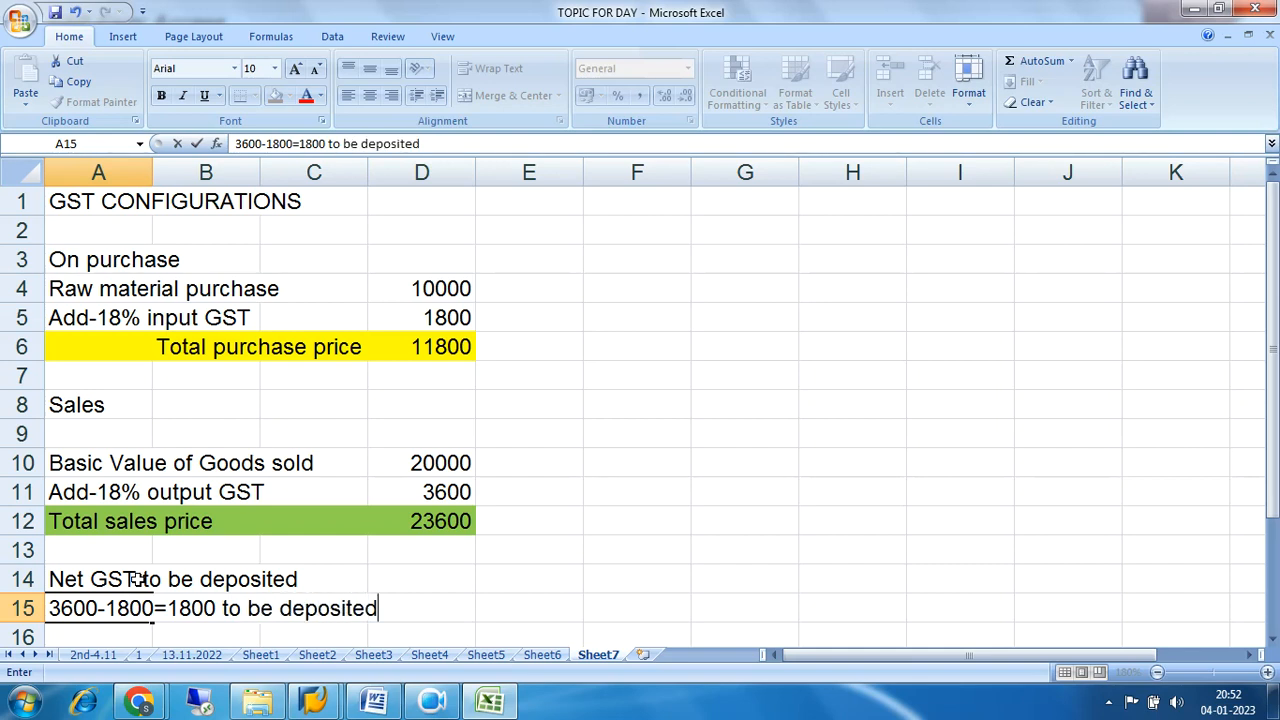
pyautogui.click(650, 528)
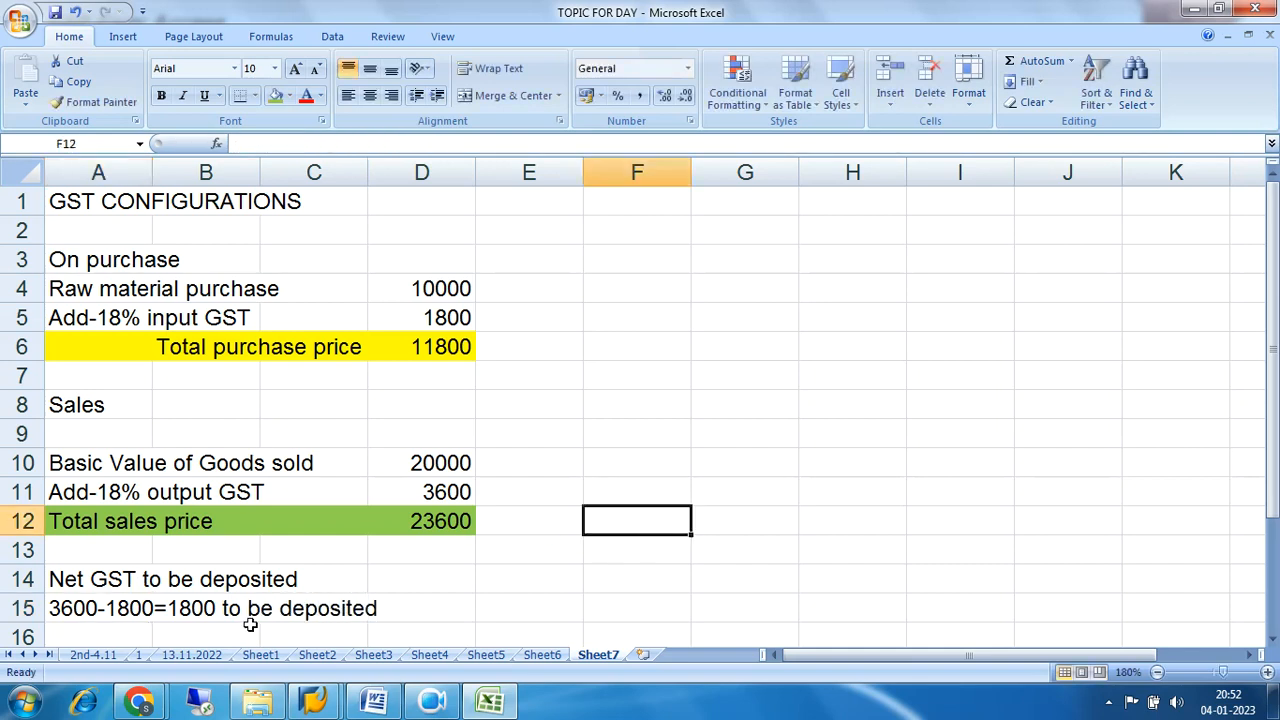
pyautogui.click(80, 607)
pyautogui.moveTo(80, 607); pyautogui.dragTo(371, 608)
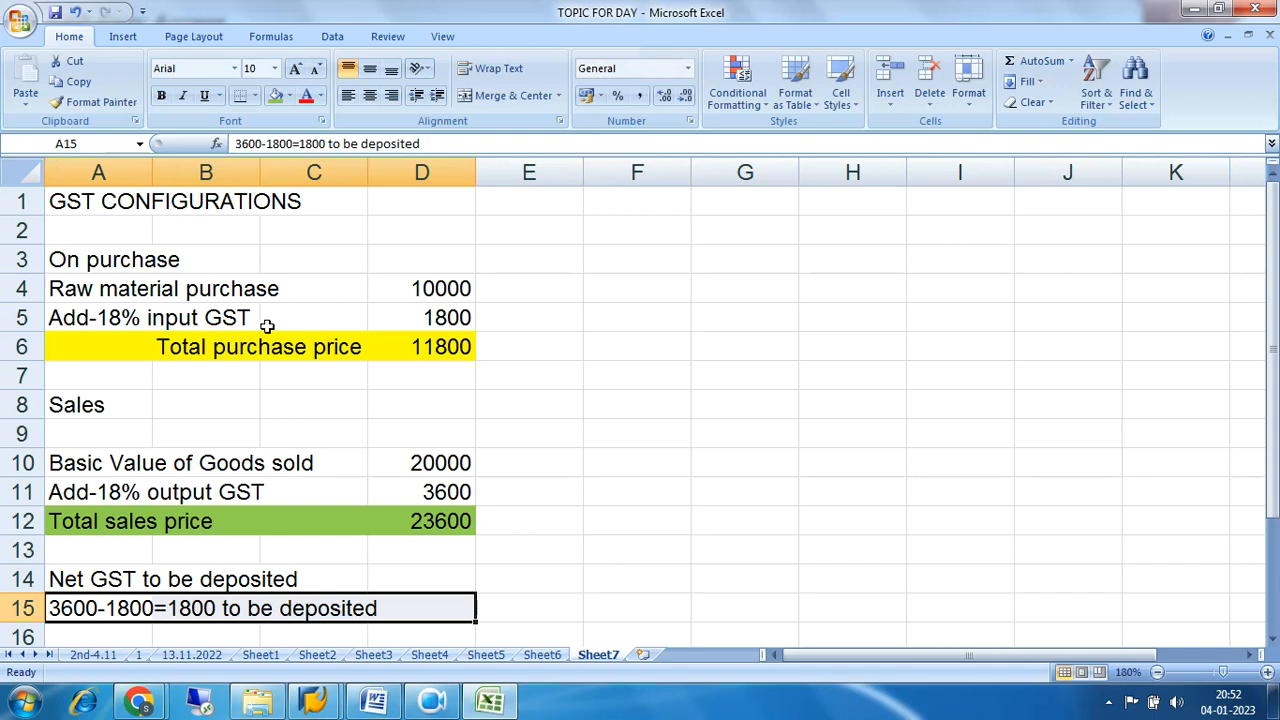
# List the GST component labels SGST, CGST and IGST in cells F4 to F6.
pyautogui.moveTo(71, 322); pyautogui.dragTo(427, 315)
pyautogui.click(629, 288)
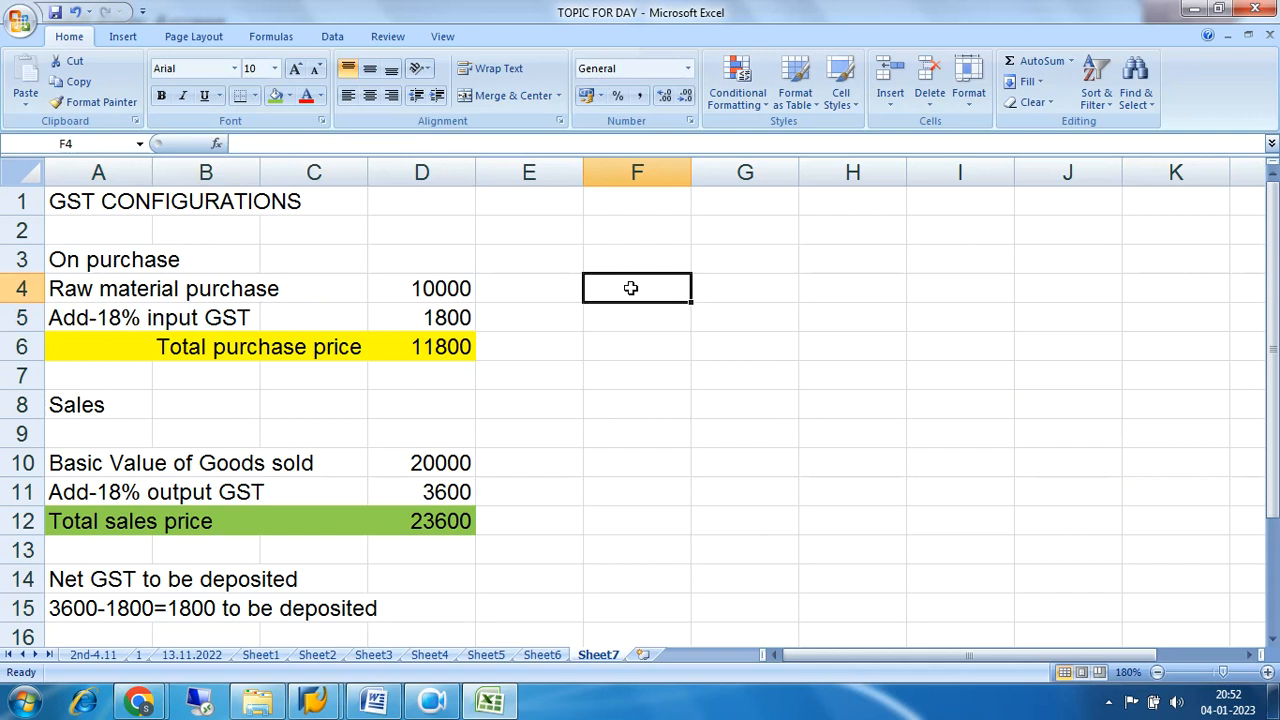
pyautogui.write('SGST')
pyautogui.press('Return')
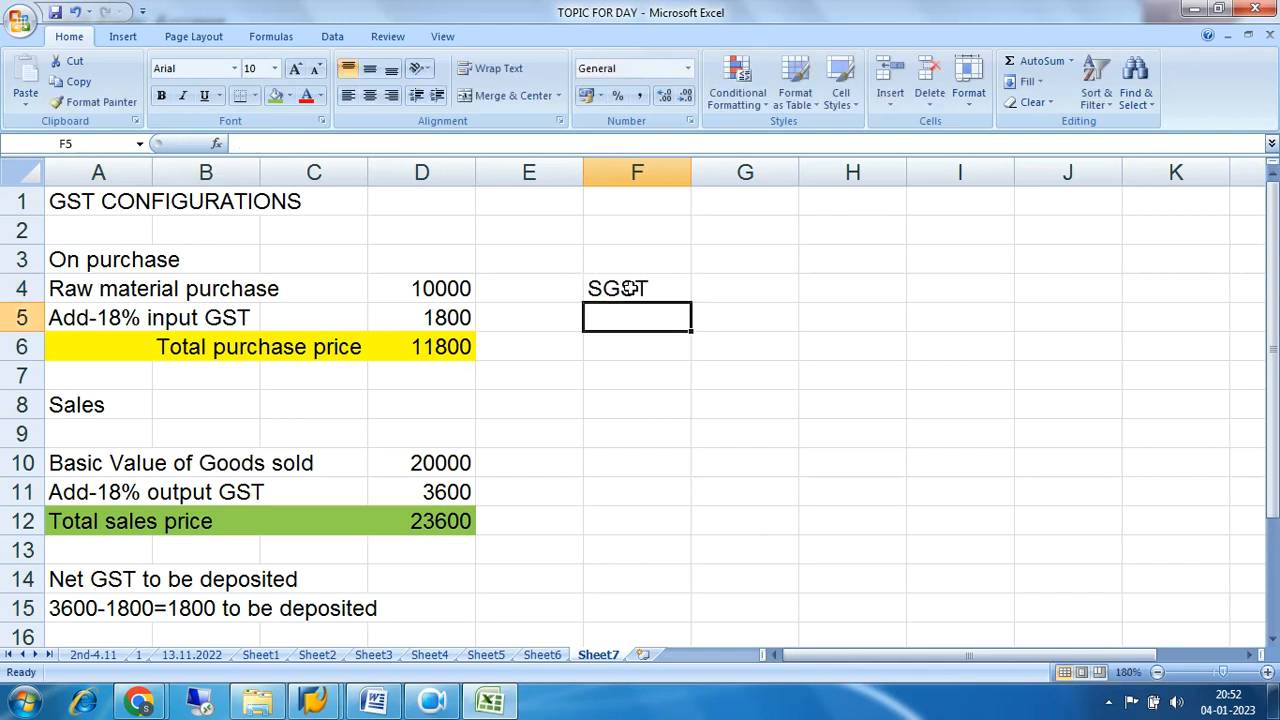
pyautogui.write('CGST')
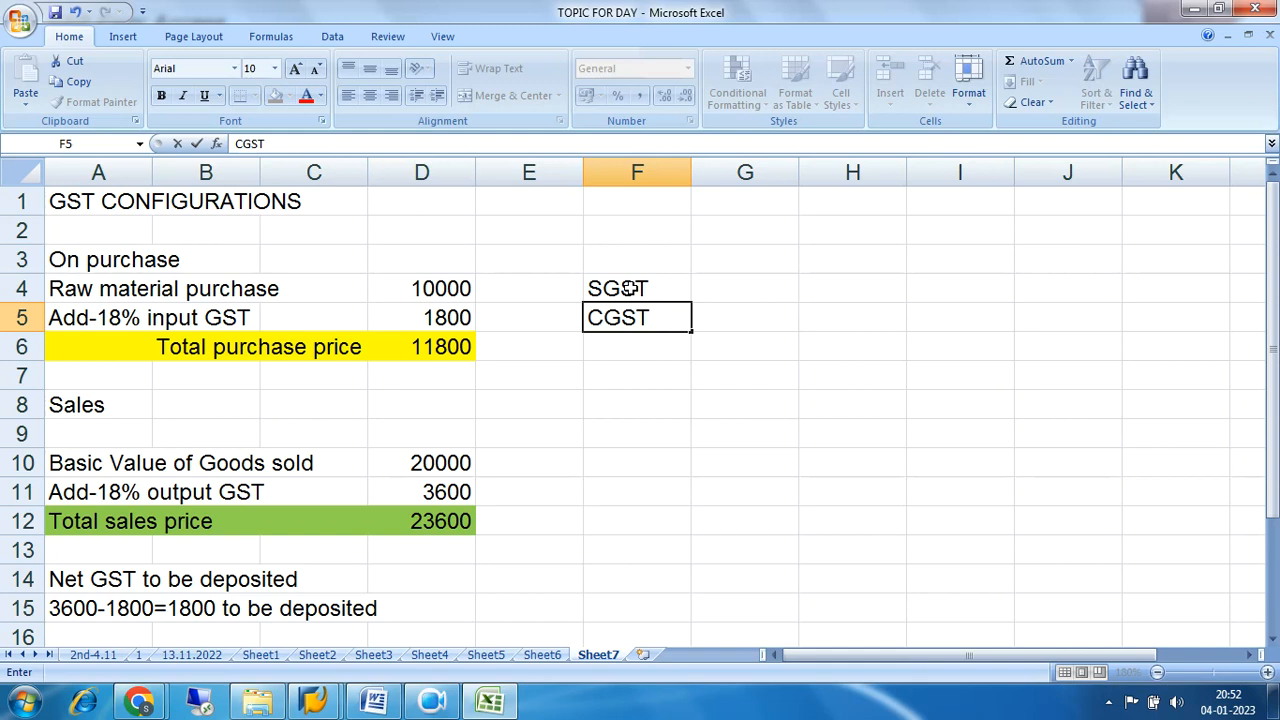
pyautogui.press('Return')
pyautogui.write('I')
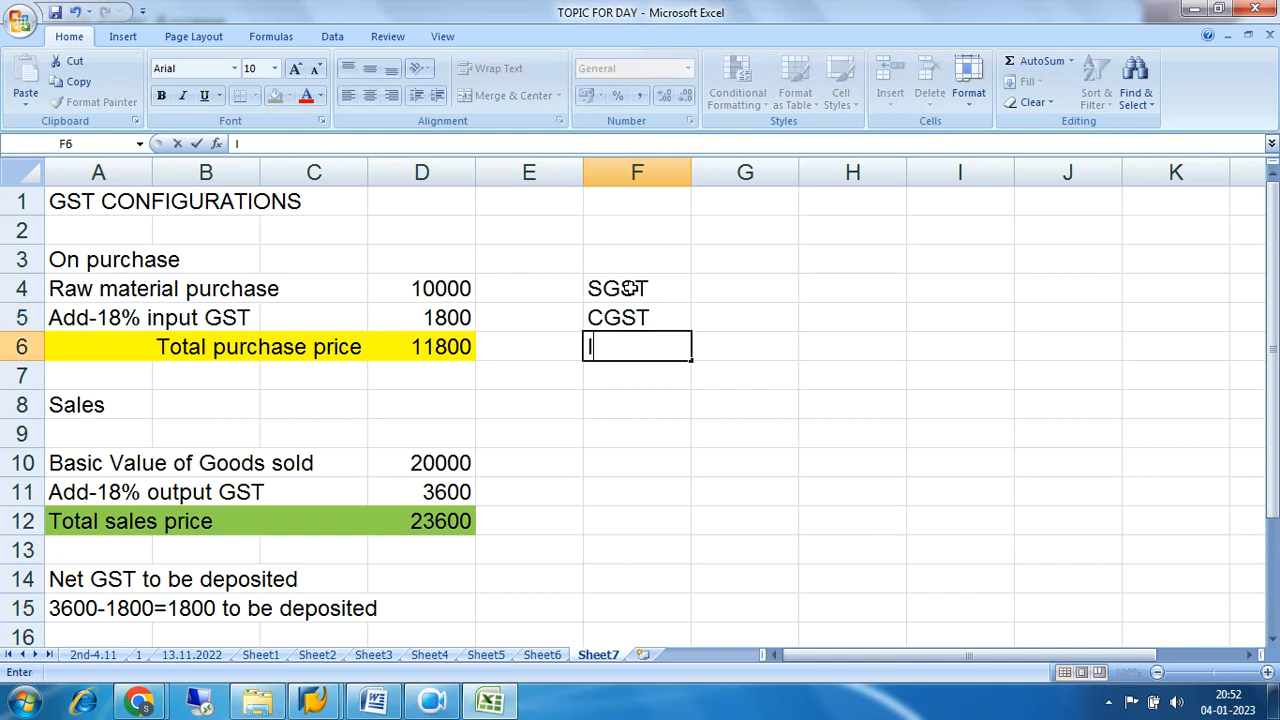
pyautogui.write('GST')
pyautogui.press('Return')
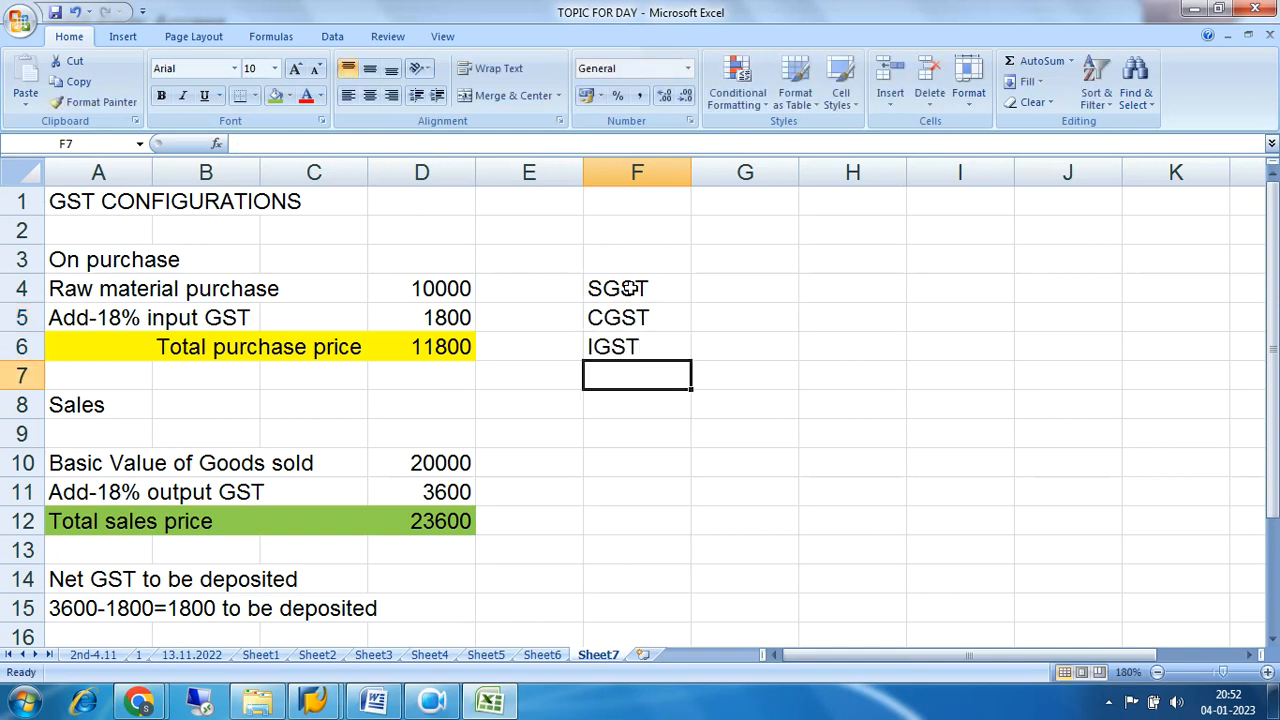
# Examine the SGST, CGST and IGST labels against the 18% input GST row on purchases.
pyautogui.moveTo(628, 288); pyautogui.dragTo(678, 336)
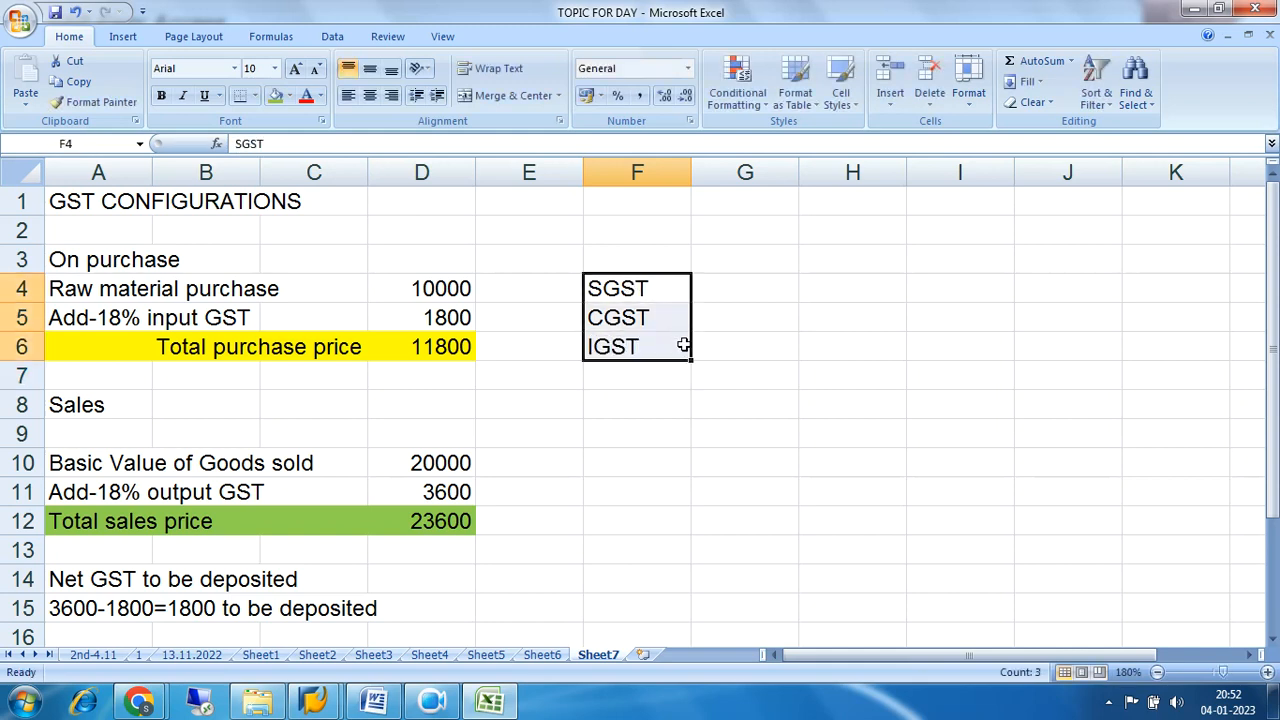
pyautogui.moveTo(96, 316); pyautogui.dragTo(213, 316)
pyautogui.click(414, 316)
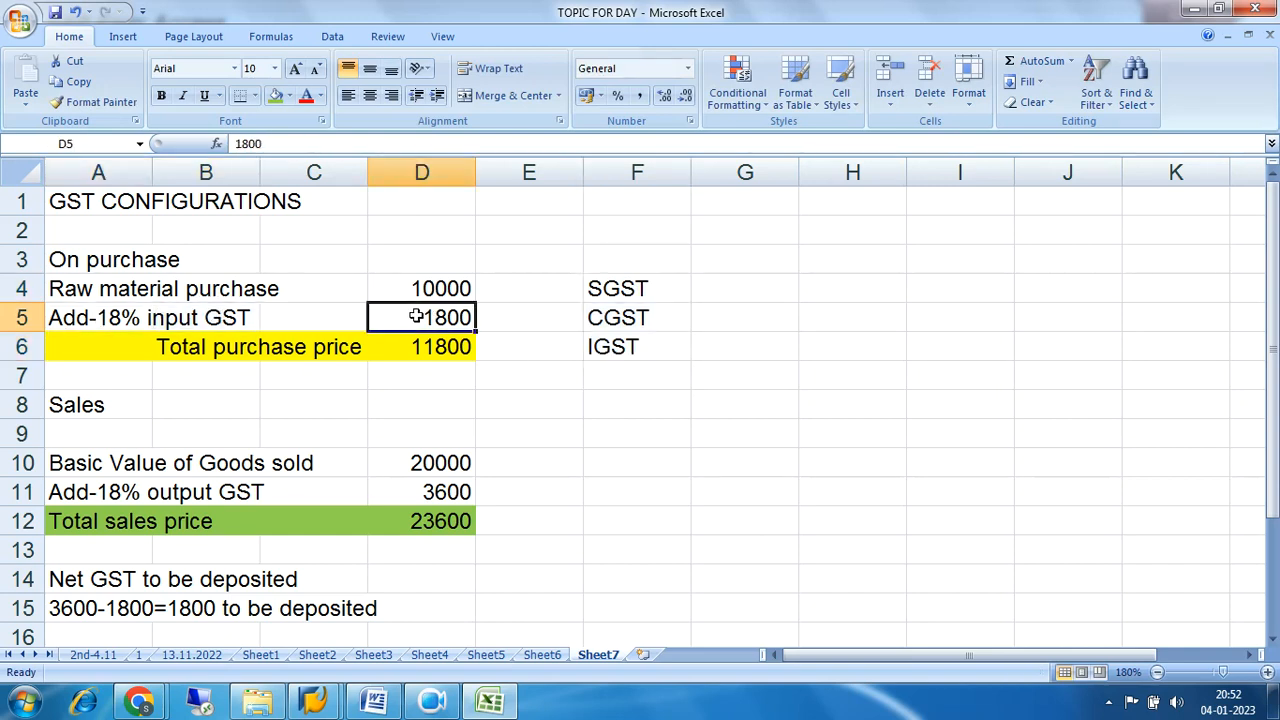
pyautogui.moveTo(54, 322); pyautogui.dragTo(247, 317)
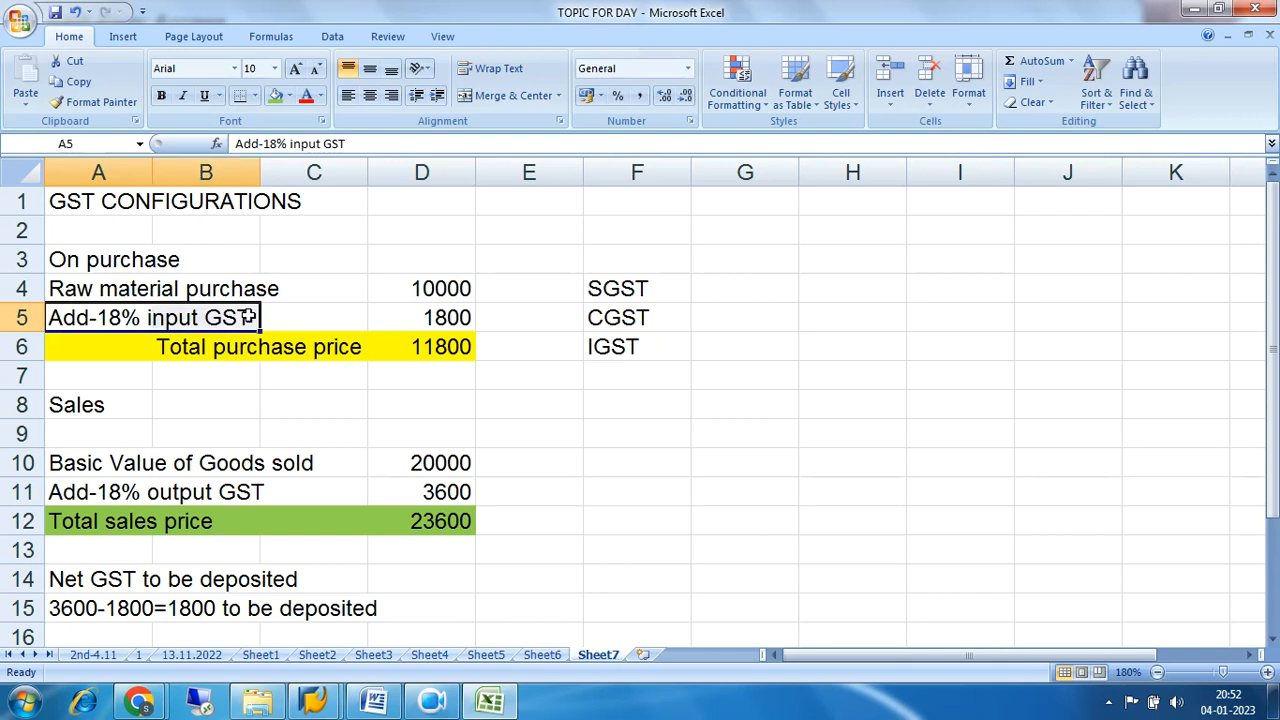
pyautogui.click(596, 292)
pyautogui.click(608, 316)
pyautogui.click(610, 293)
pyautogui.click(612, 317)
# Enter a rate of 9% for both SGST and CGST in cells G4 and G5.
pyautogui.click(706, 293)
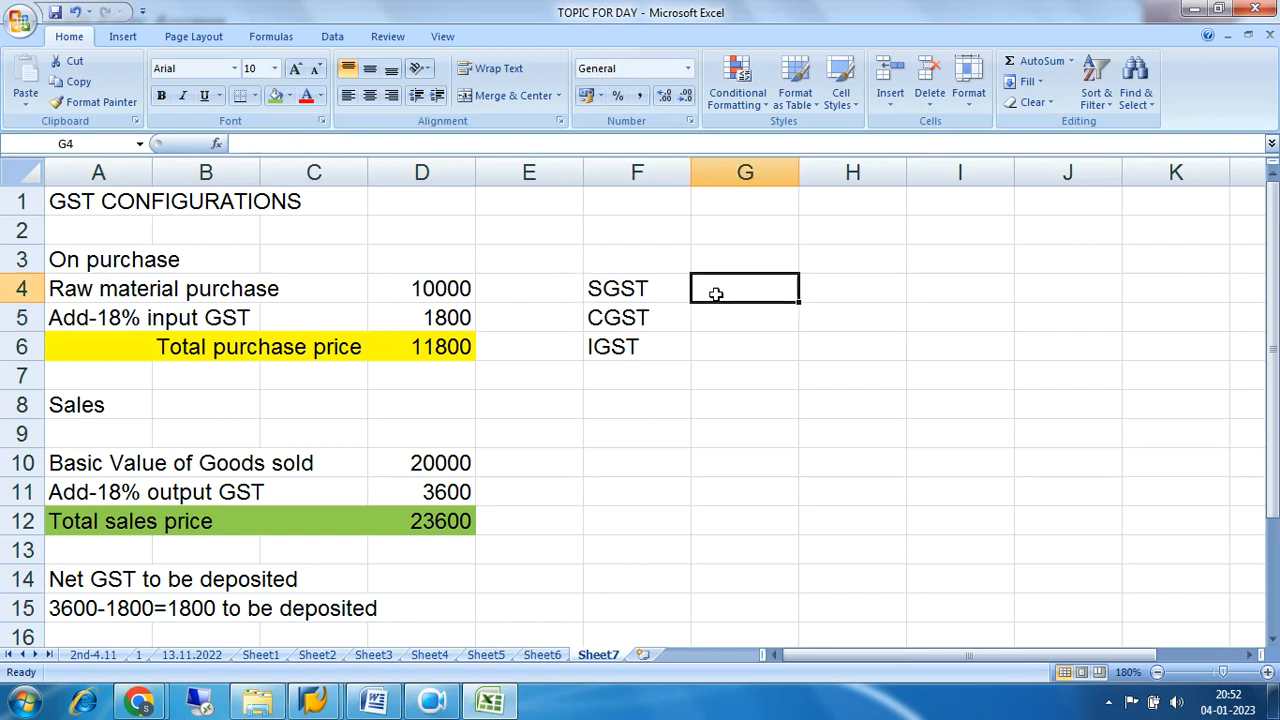
pyautogui.write('9%')
pyautogui.press('Return')
pyautogui.write('9%')
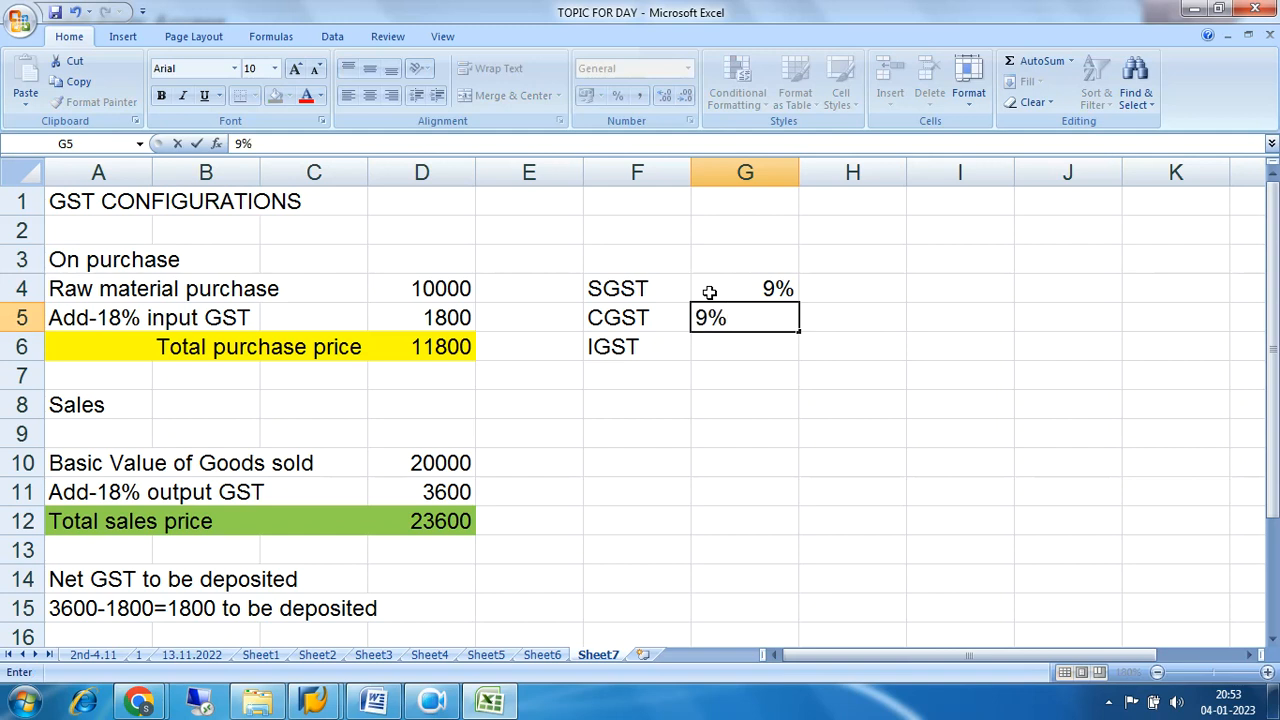
pyautogui.press('Return')
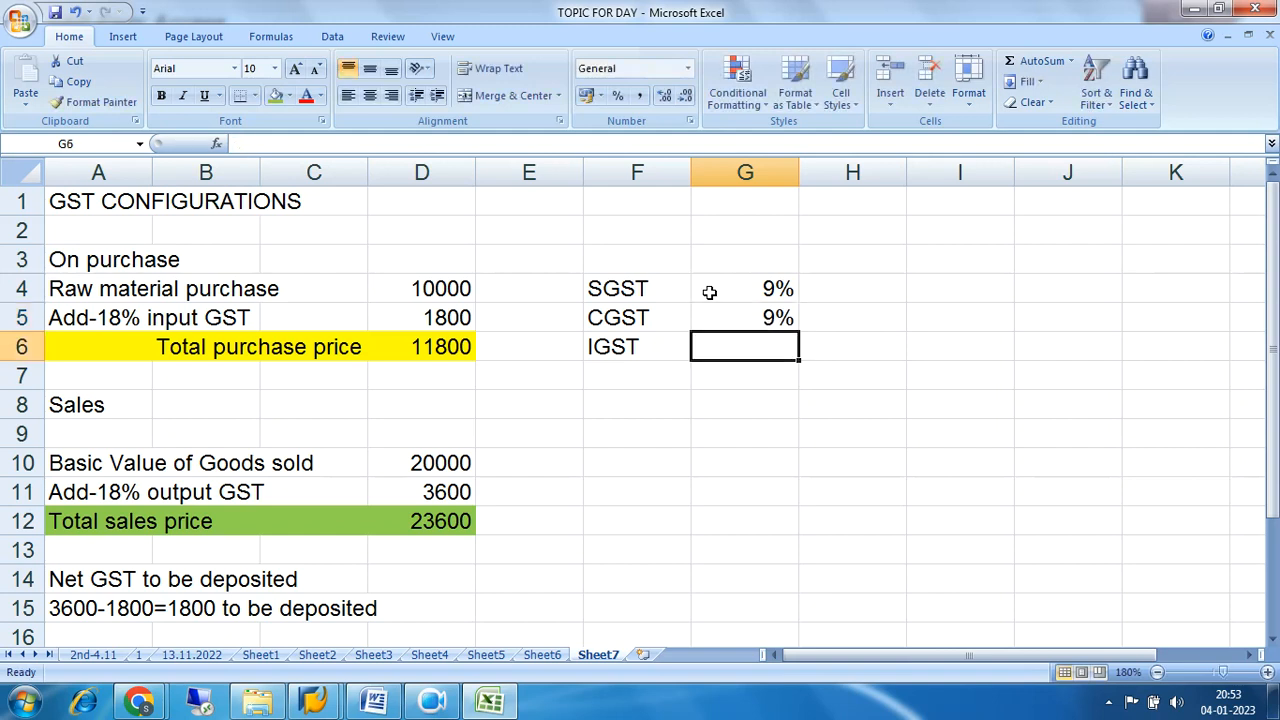
# Review the SGST and CGST rows with their rates, separately and together.
pyautogui.moveTo(592, 295); pyautogui.dragTo(792, 312)
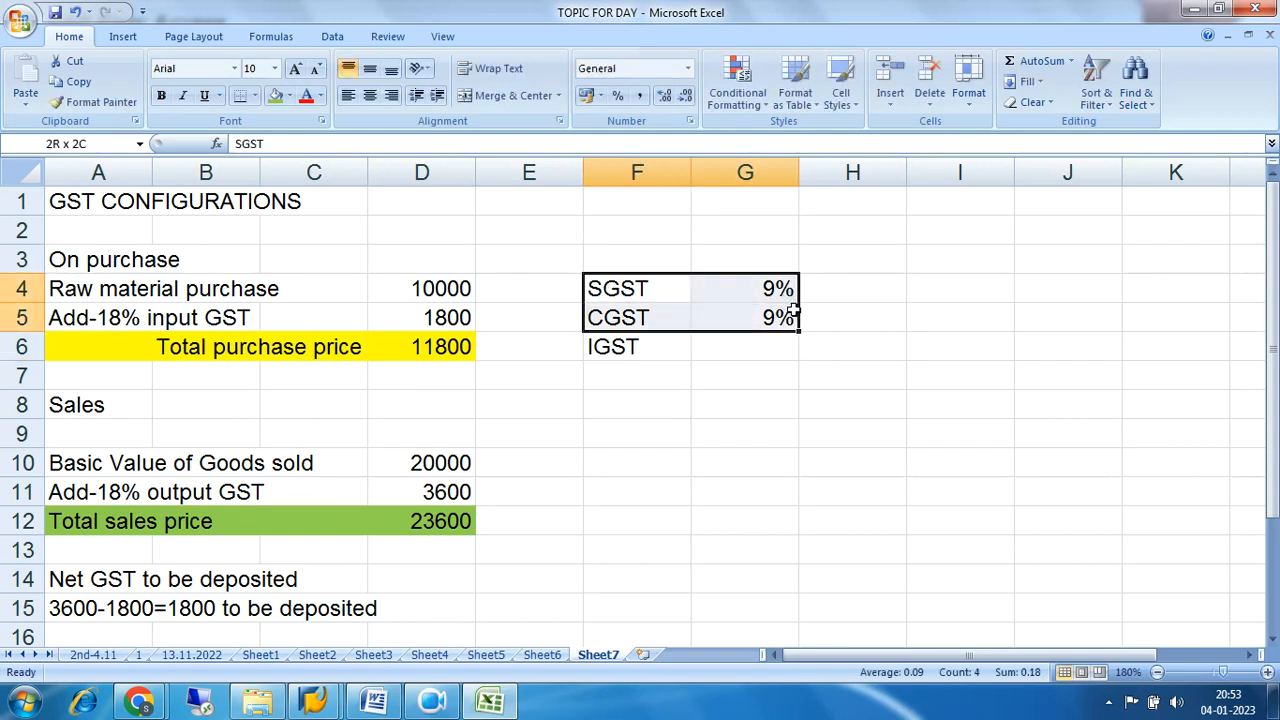
pyautogui.moveTo(612, 296); pyautogui.dragTo(754, 294)
pyautogui.moveTo(608, 320); pyautogui.dragTo(780, 315)
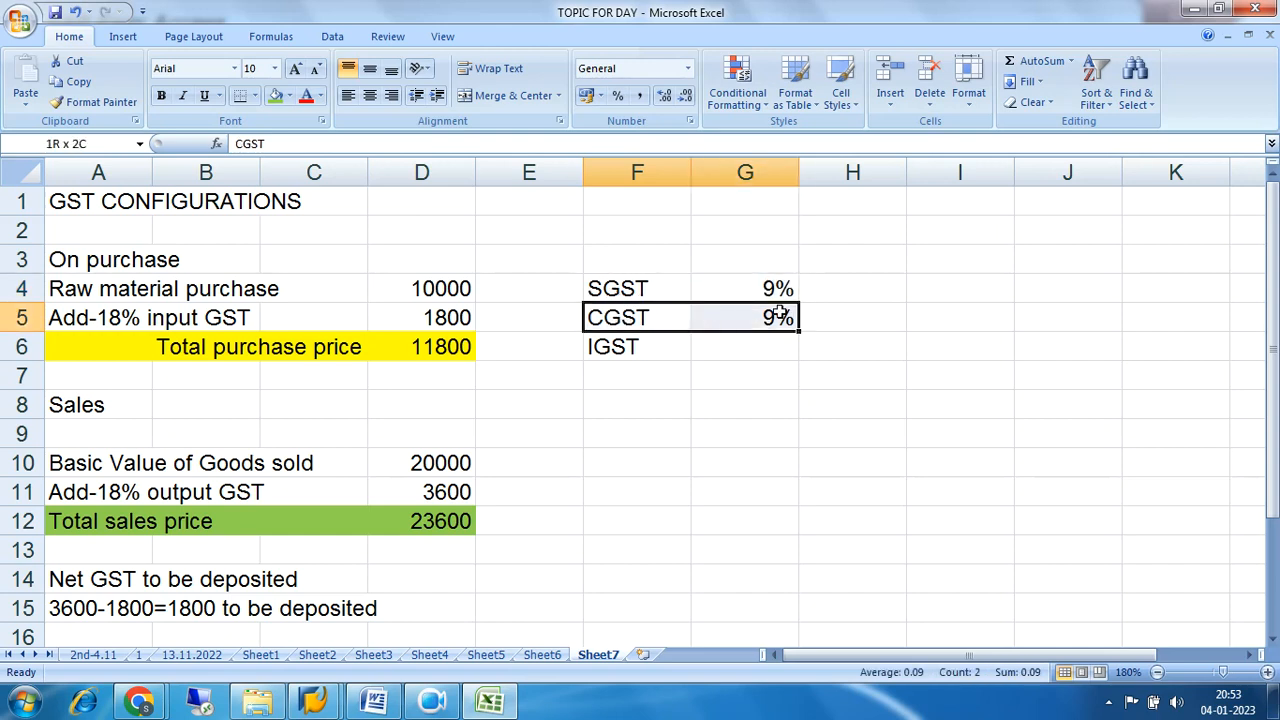
pyautogui.moveTo(600, 289); pyautogui.dragTo(752, 292)
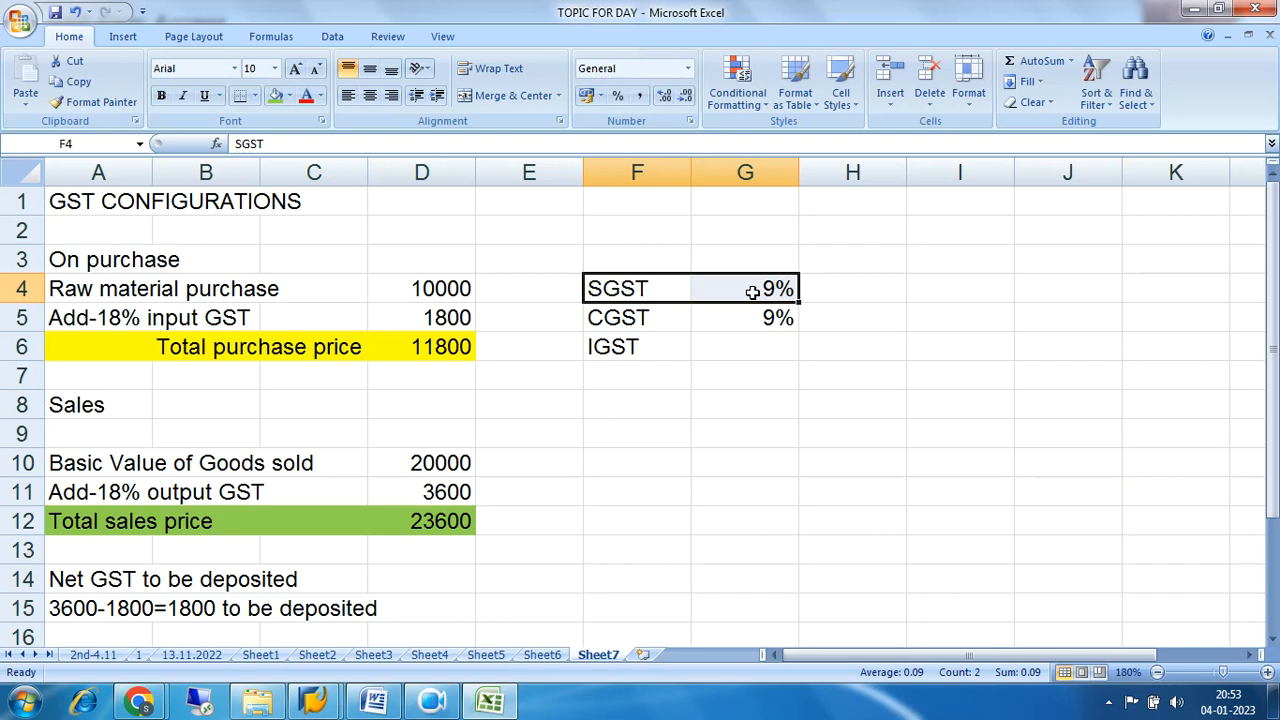
pyautogui.moveTo(640, 321); pyautogui.dragTo(739, 322)
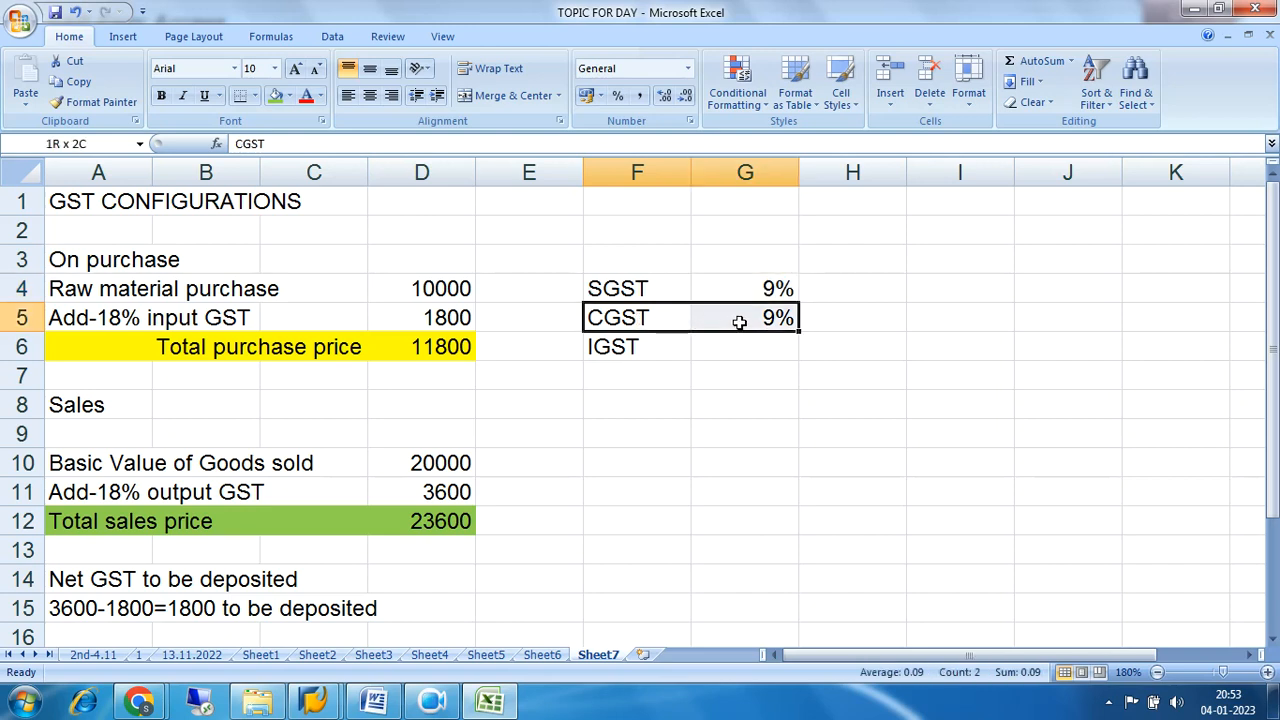
pyautogui.moveTo(623, 289); pyautogui.dragTo(749, 320)
# Enter the note "INTRA STATE SALES" in cell H4 beside the SGST rate.
pyautogui.click(866, 287)
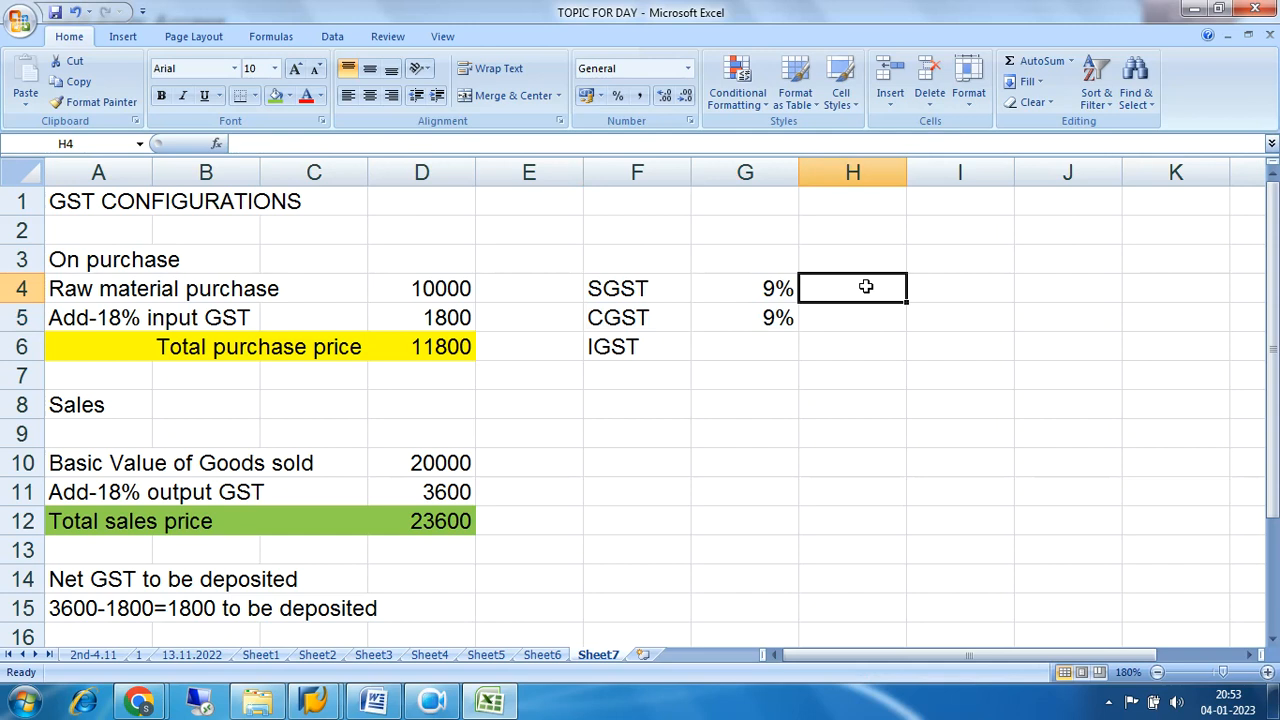
pyautogui.write('INTRA')
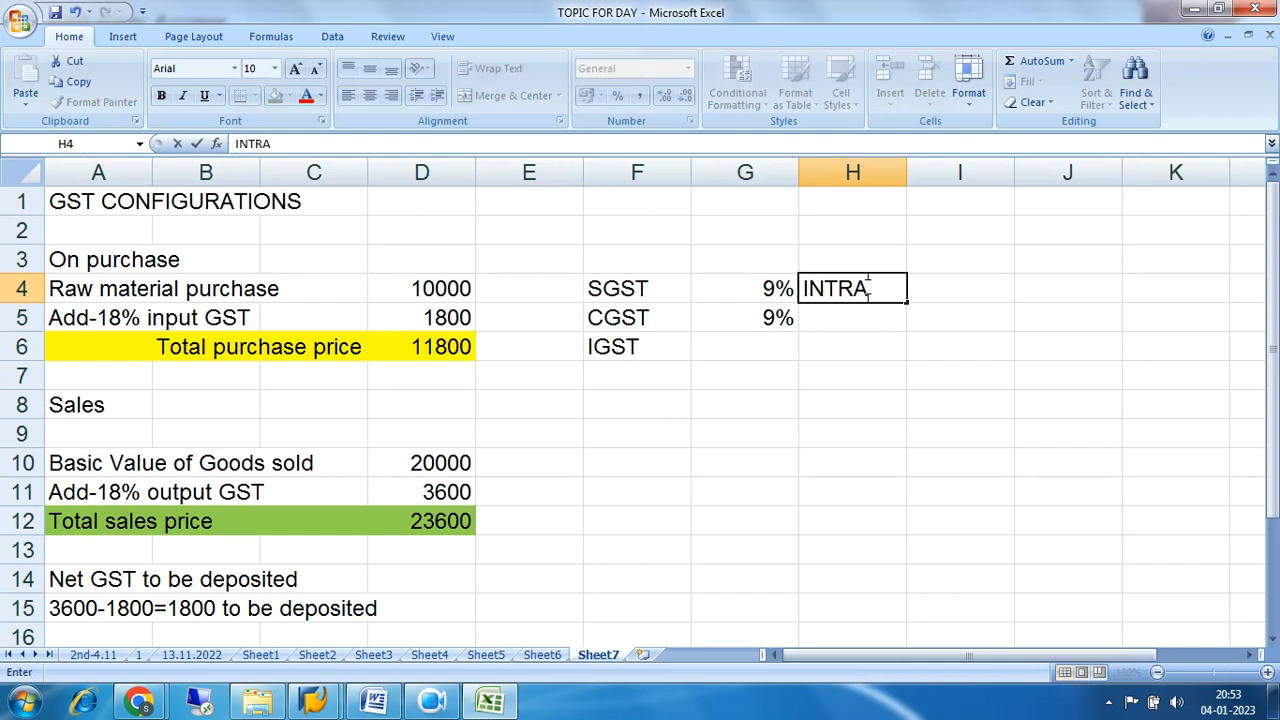
pyautogui.write(' STATE SALES')
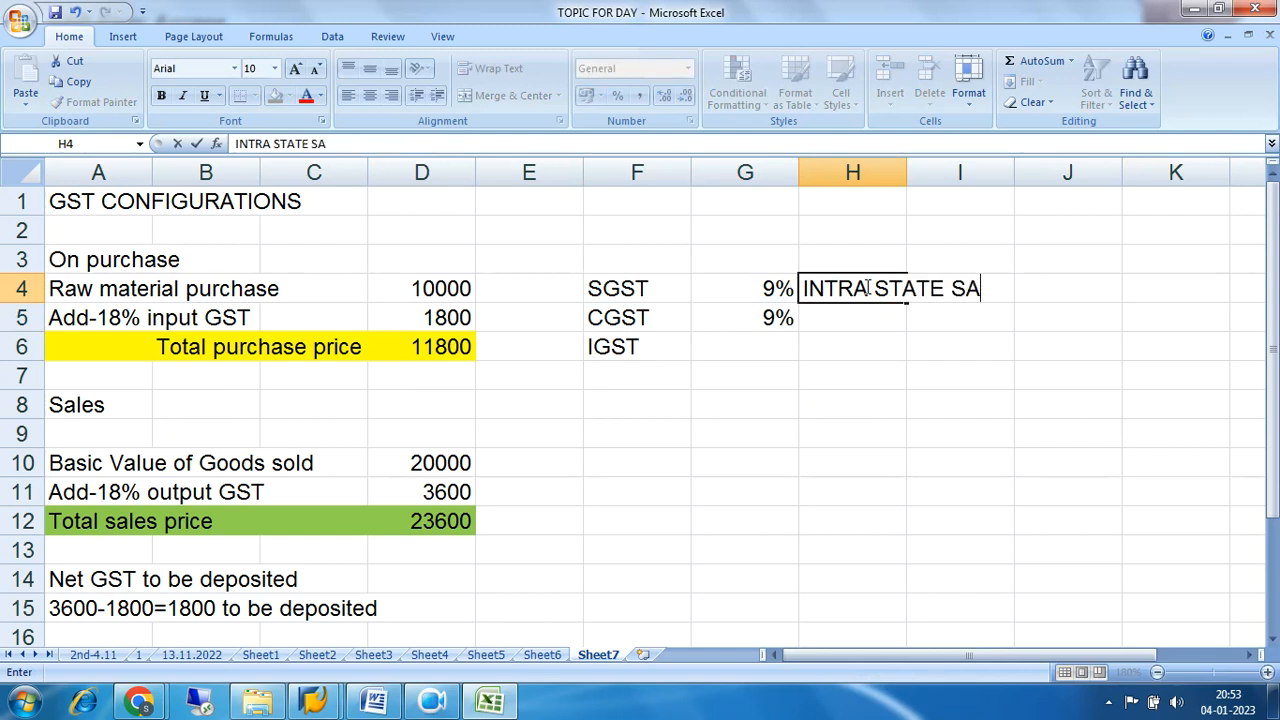
pyautogui.click(917, 371)
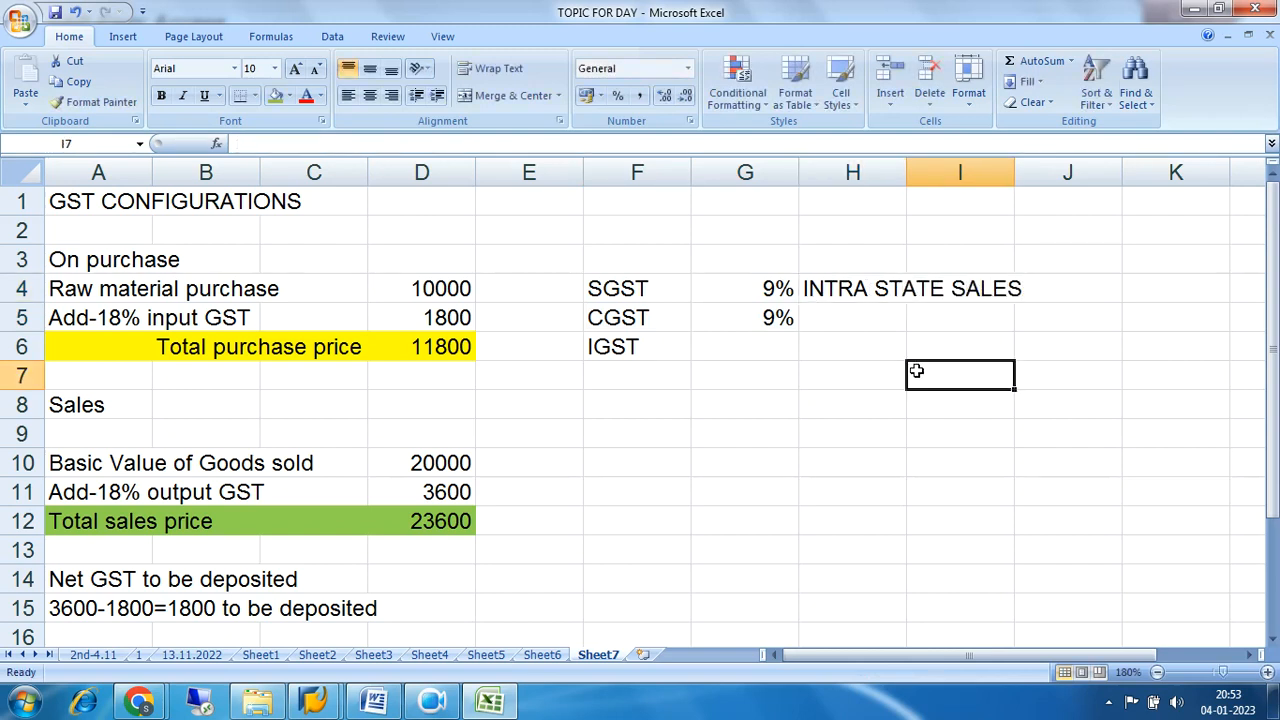
# Fill the SGST and CGST block, cells F4 to J5, with blue.
pyautogui.moveTo(610, 290); pyautogui.dragTo(1041, 307)
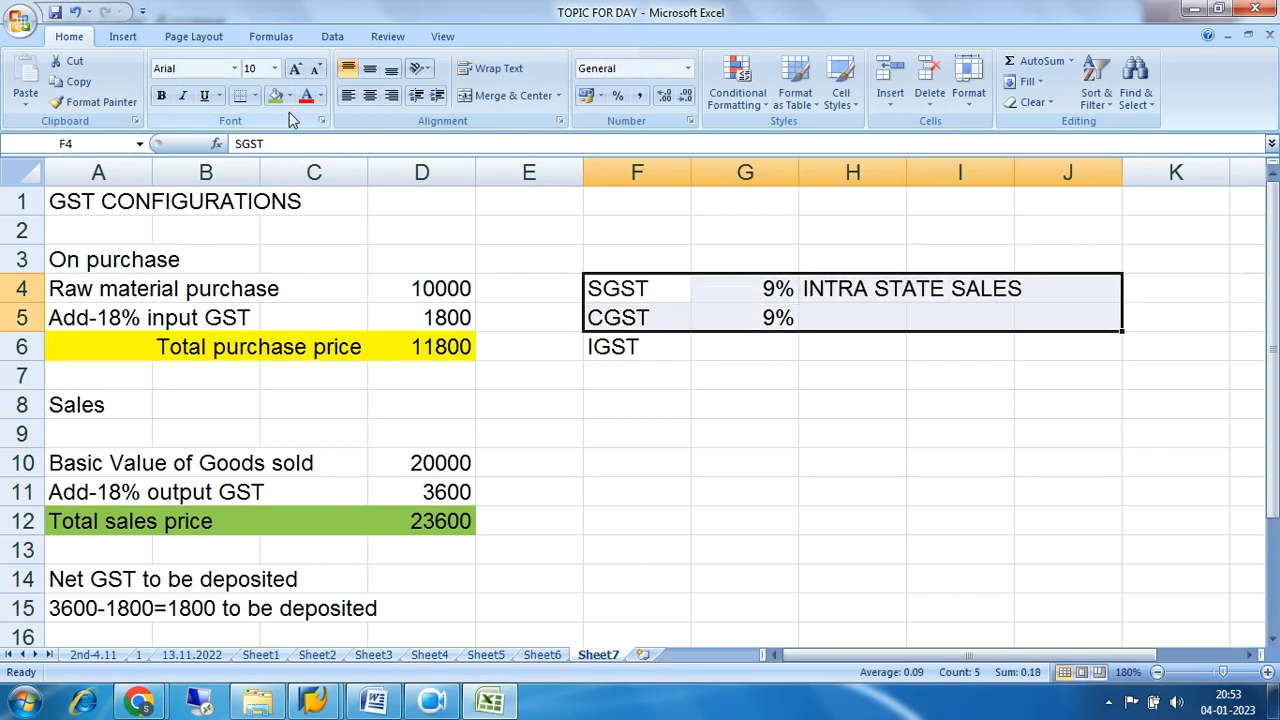
pyautogui.click(289, 95)
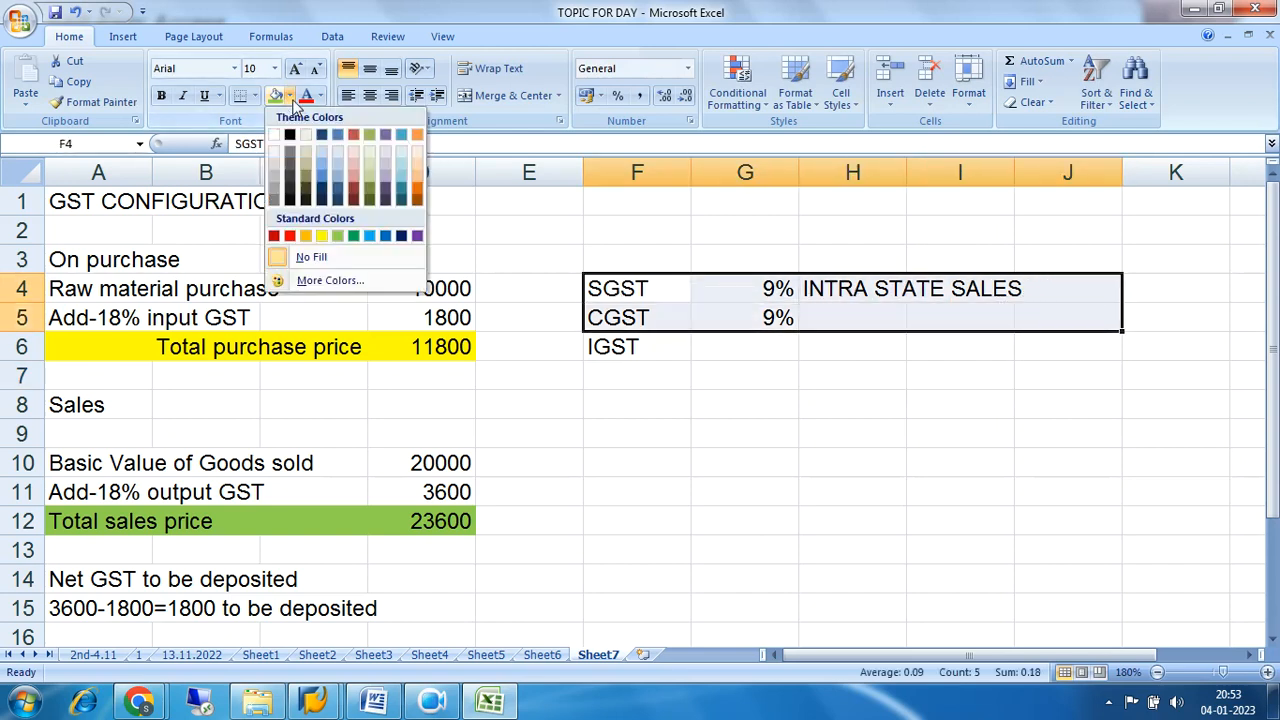
pyautogui.click(321, 174)
pyautogui.click(890, 396)
pyautogui.moveTo(637, 293); pyautogui.dragTo(762, 291)
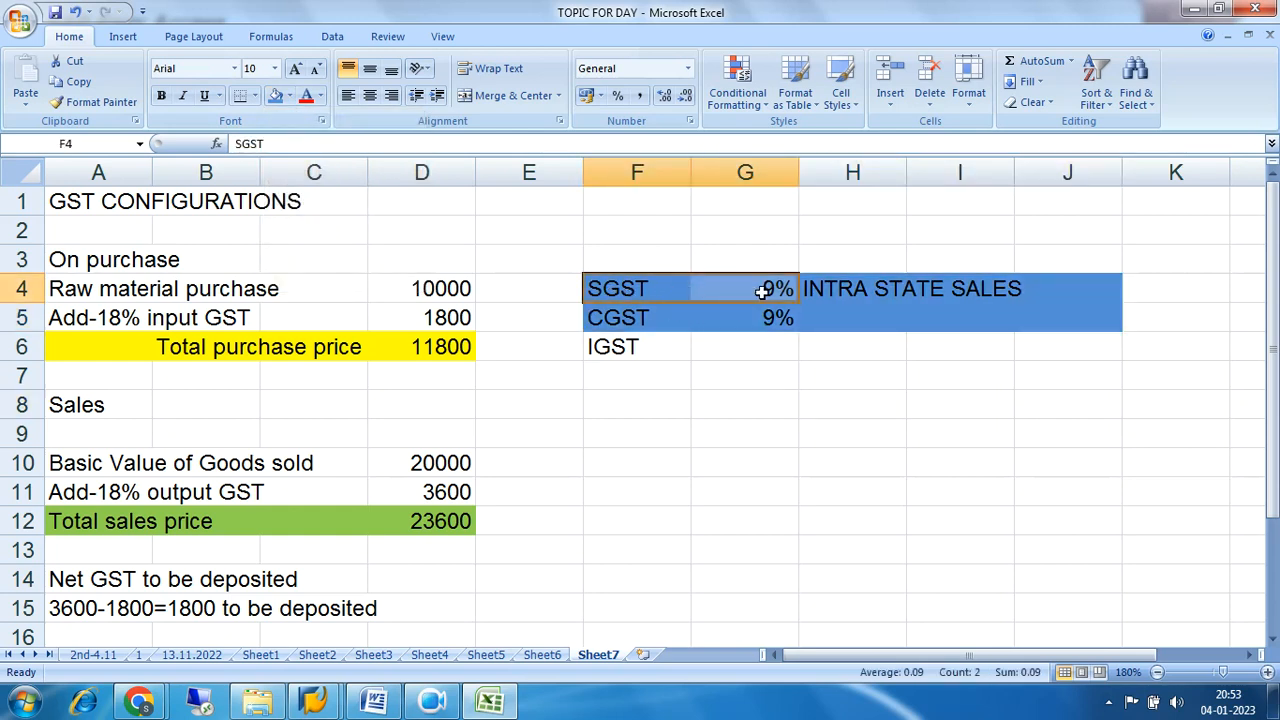
pyautogui.moveTo(612, 320); pyautogui.dragTo(779, 324)
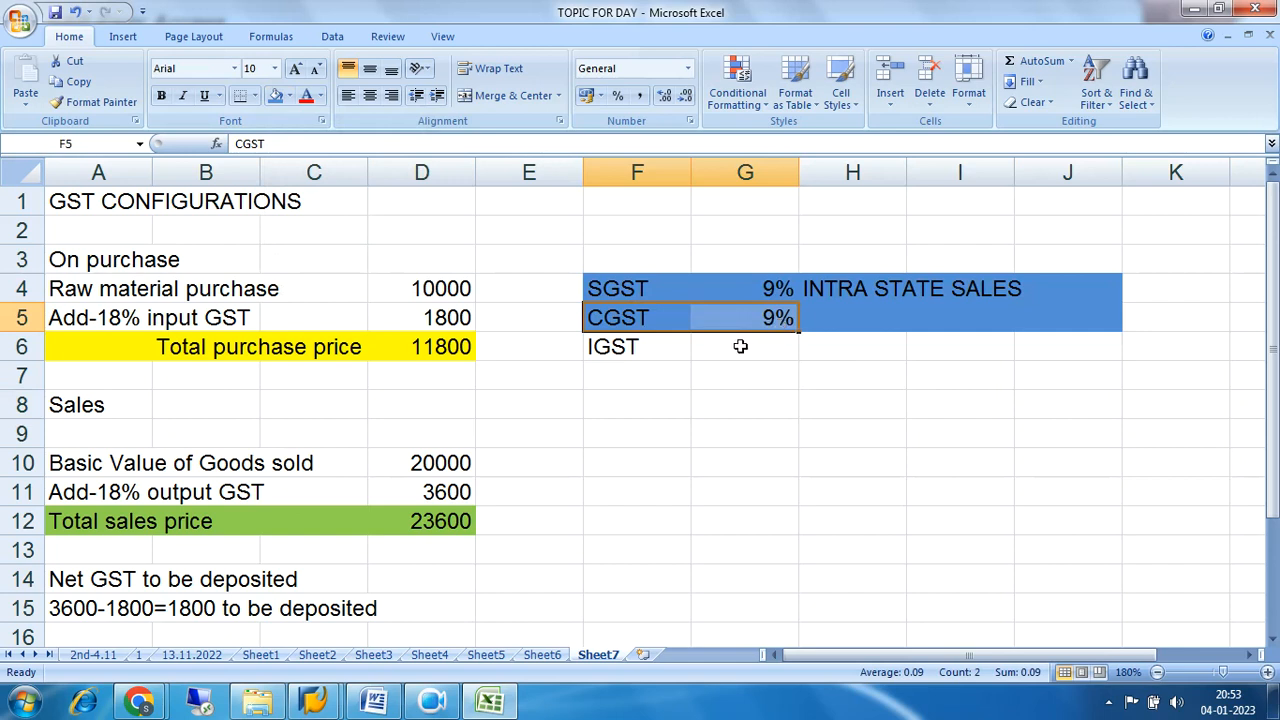
# Enter the note "INTERSTATE PURCHASE OR SALES" in cell H6 on the IGST row.
pyautogui.click(816, 346)
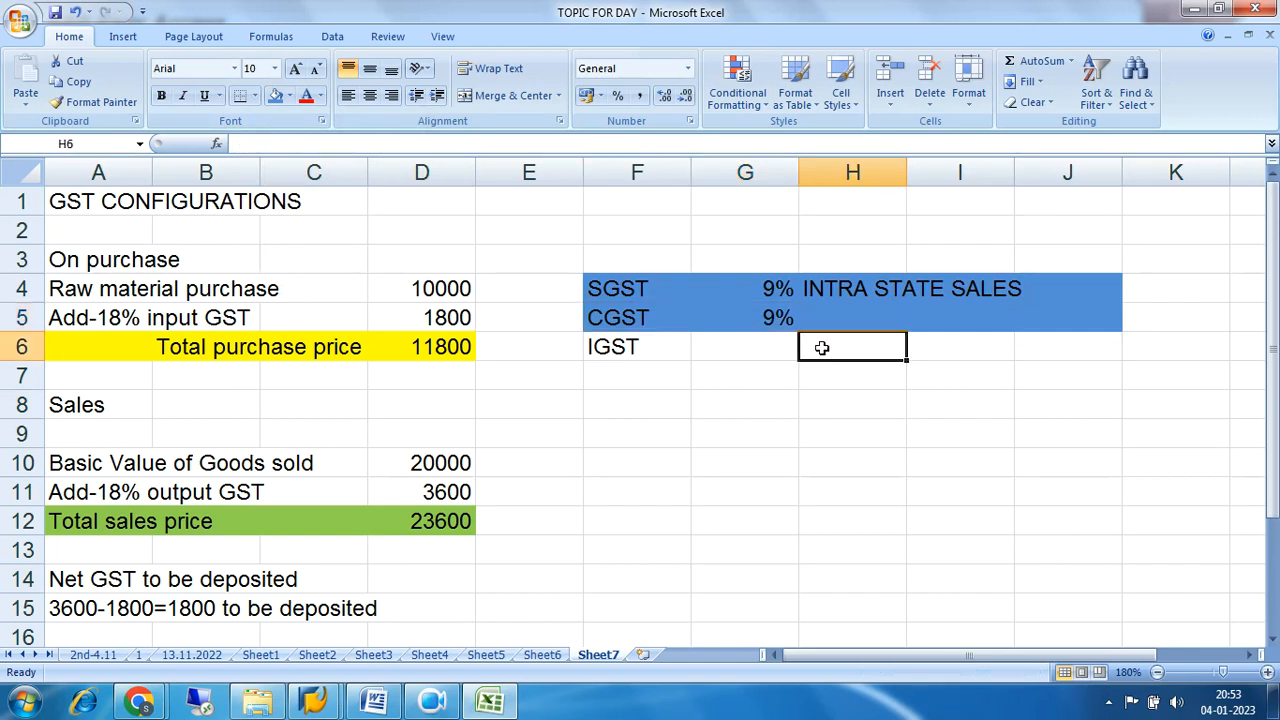
pyautogui.write('INRET')
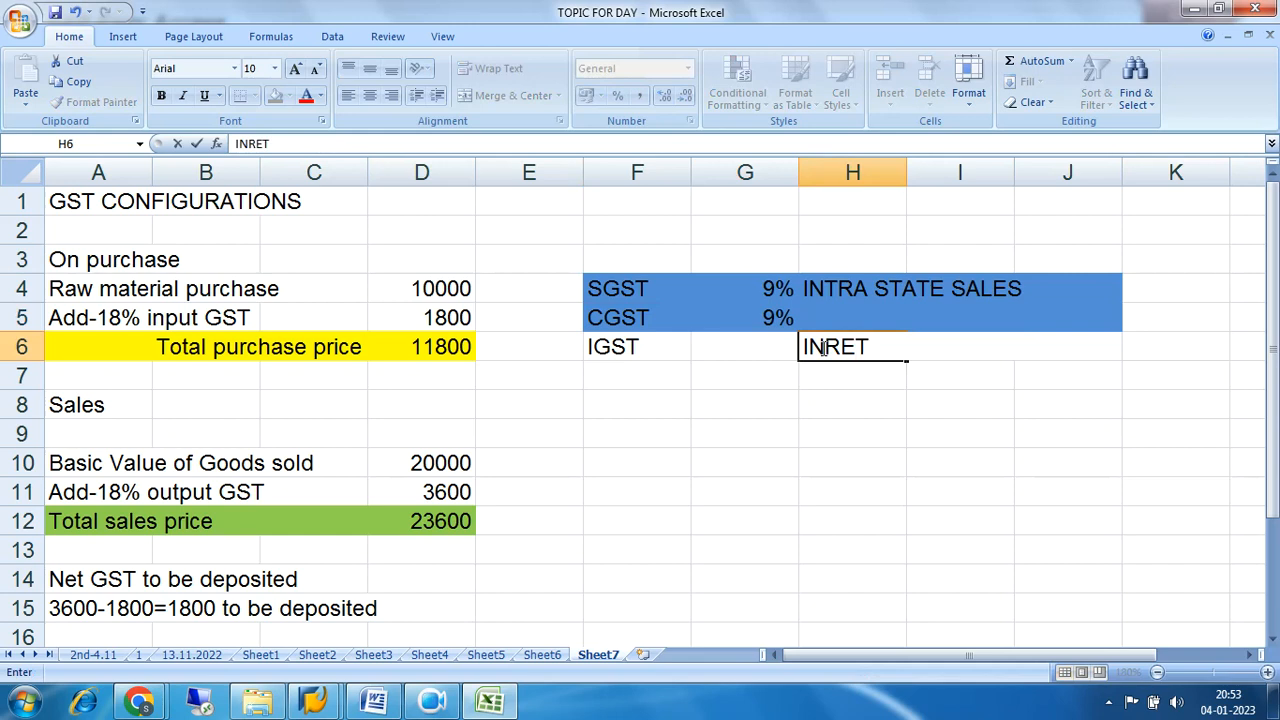
pyautogui.press('BackSpace')
pyautogui.press('BackSpace')
pyautogui.press('BackSpace')
pyautogui.write('TERSTA')
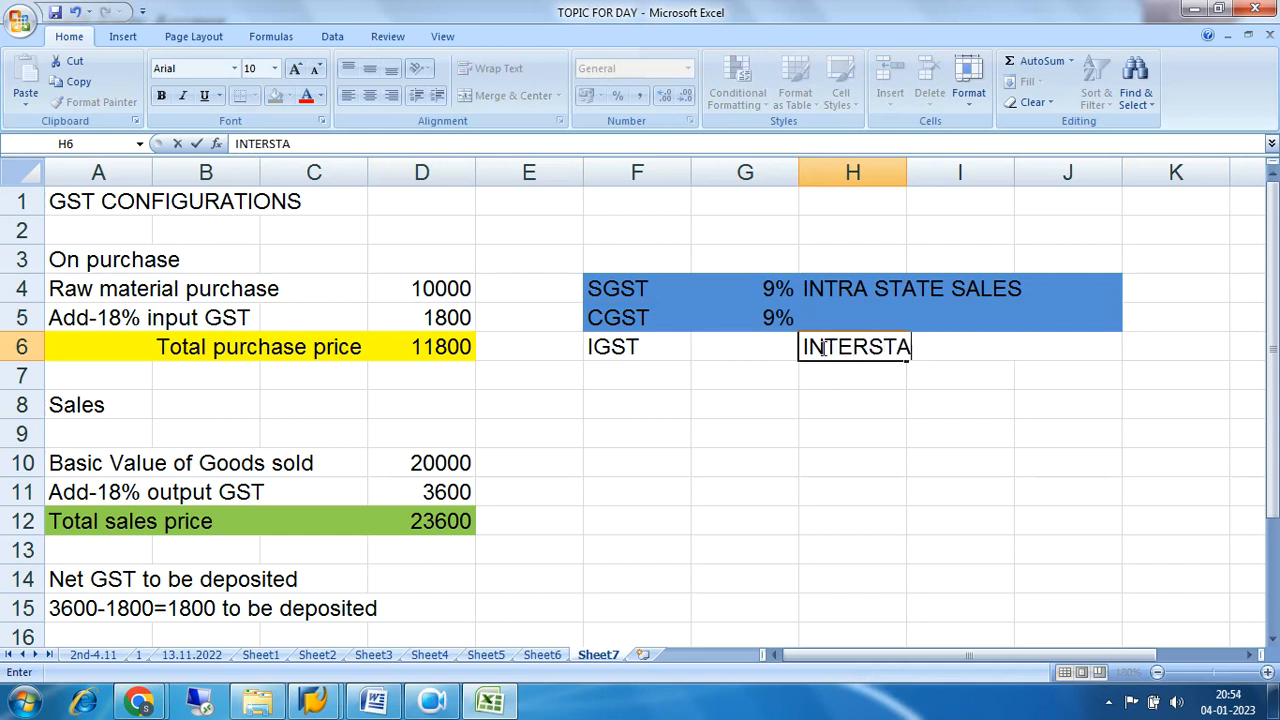
pyautogui.write('TE PU')
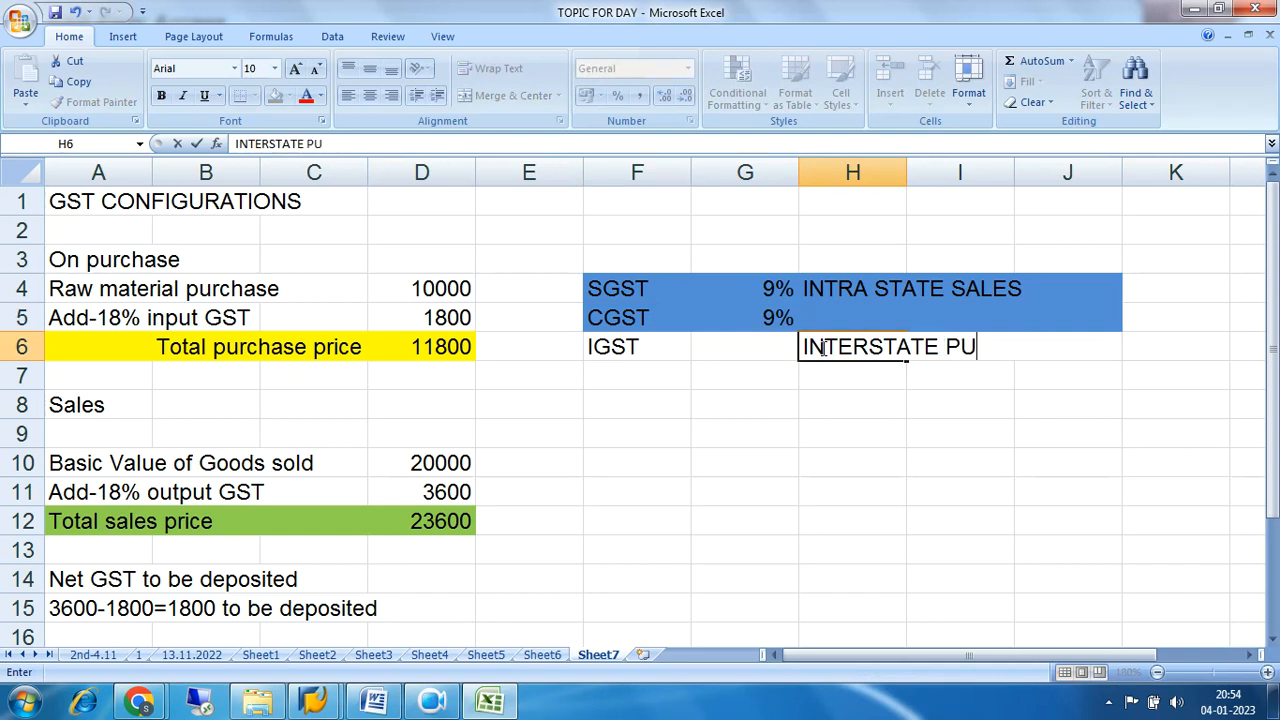
pyautogui.write('RCHASE OR SALES')
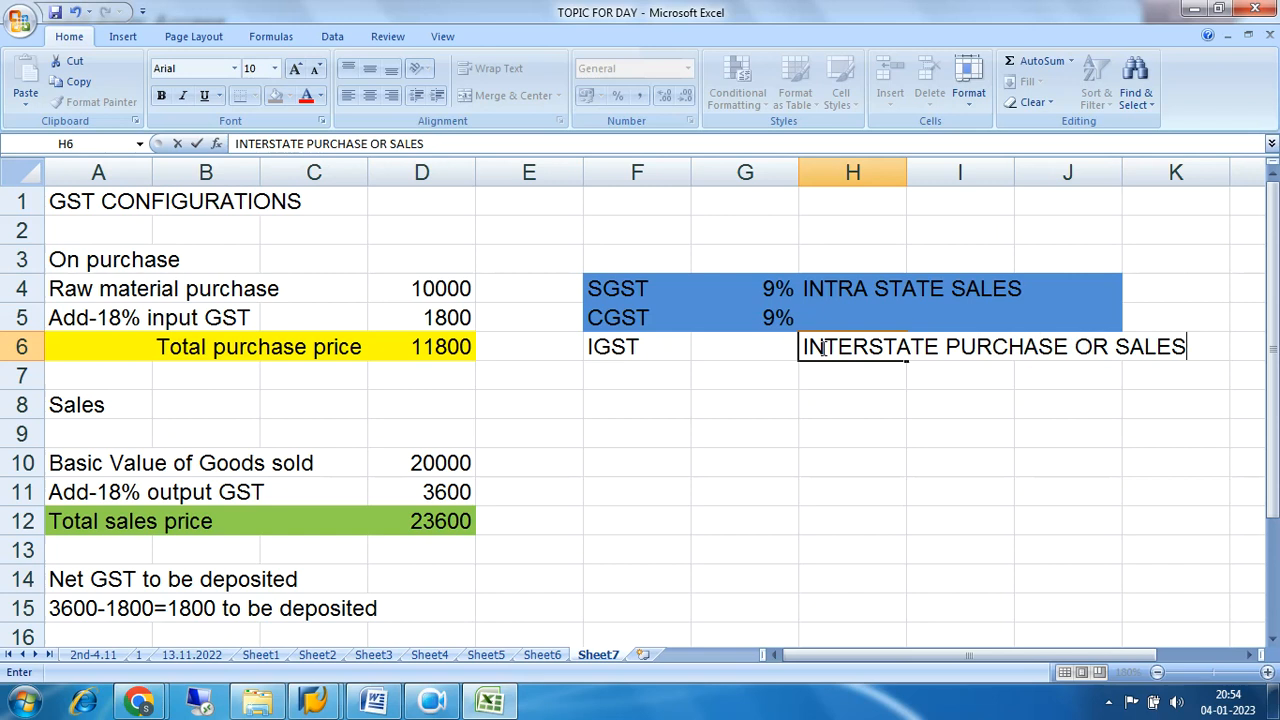
pyautogui.press('Return')
pyautogui.moveTo(818, 346); pyautogui.dragTo(1180, 347)
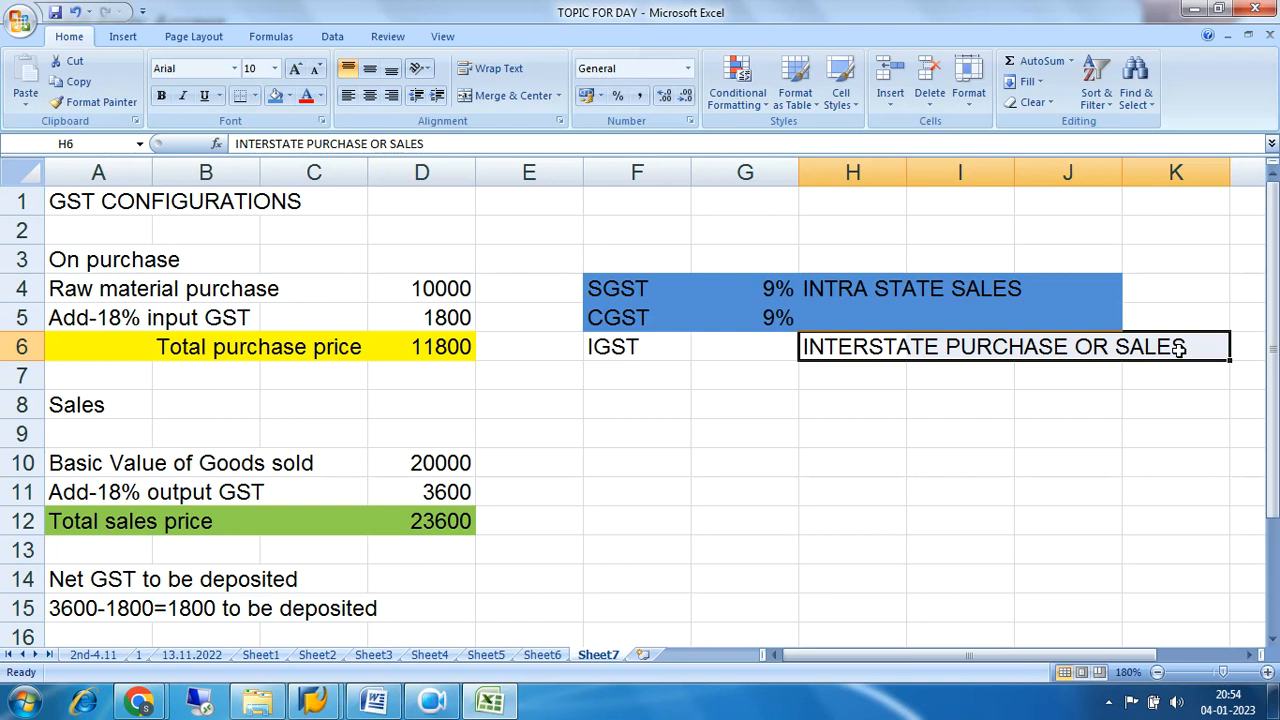
# Enter a rate of 18% for IGST in cell G6.
pyautogui.click(766, 351)
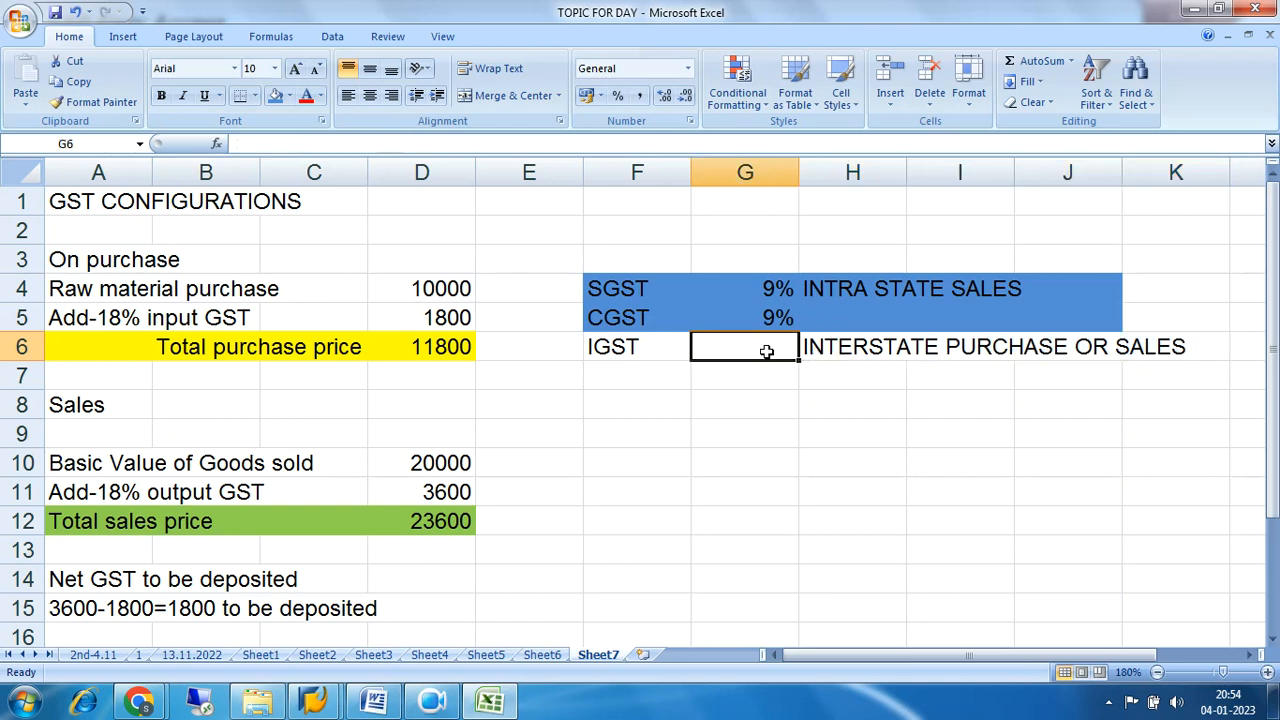
pyautogui.write('18')
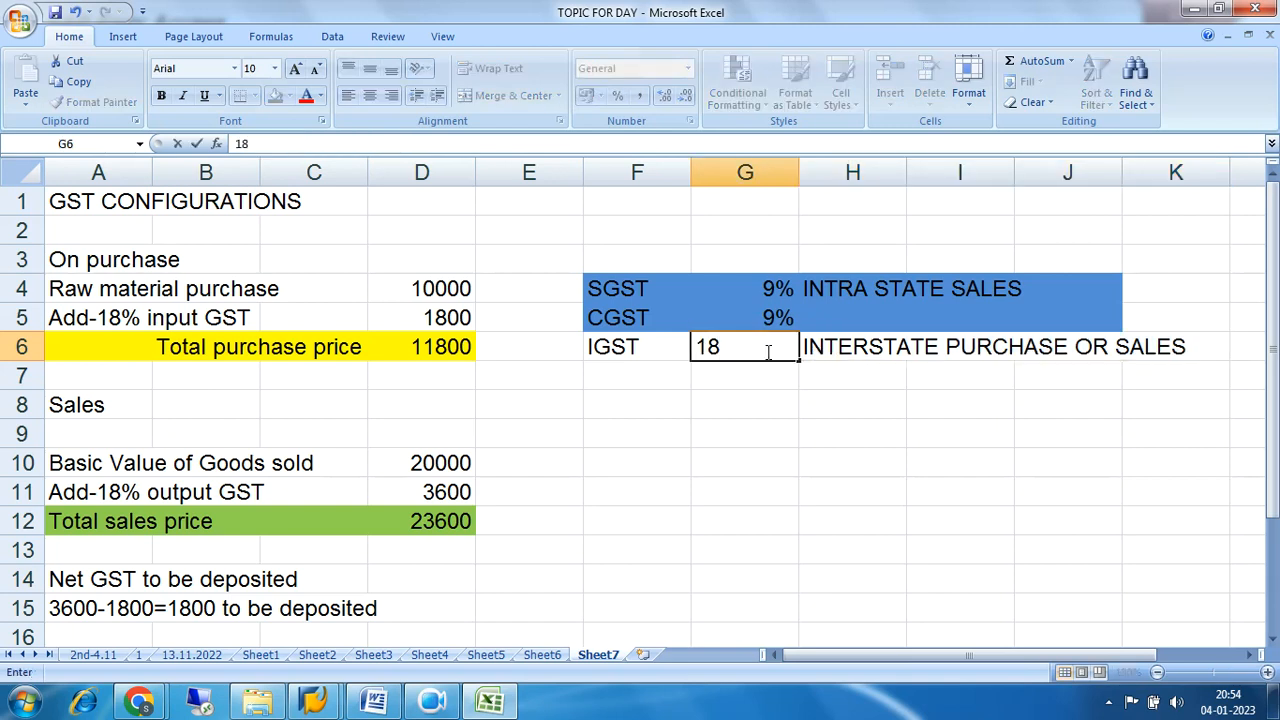
pyautogui.write('%')
pyautogui.press('Return')
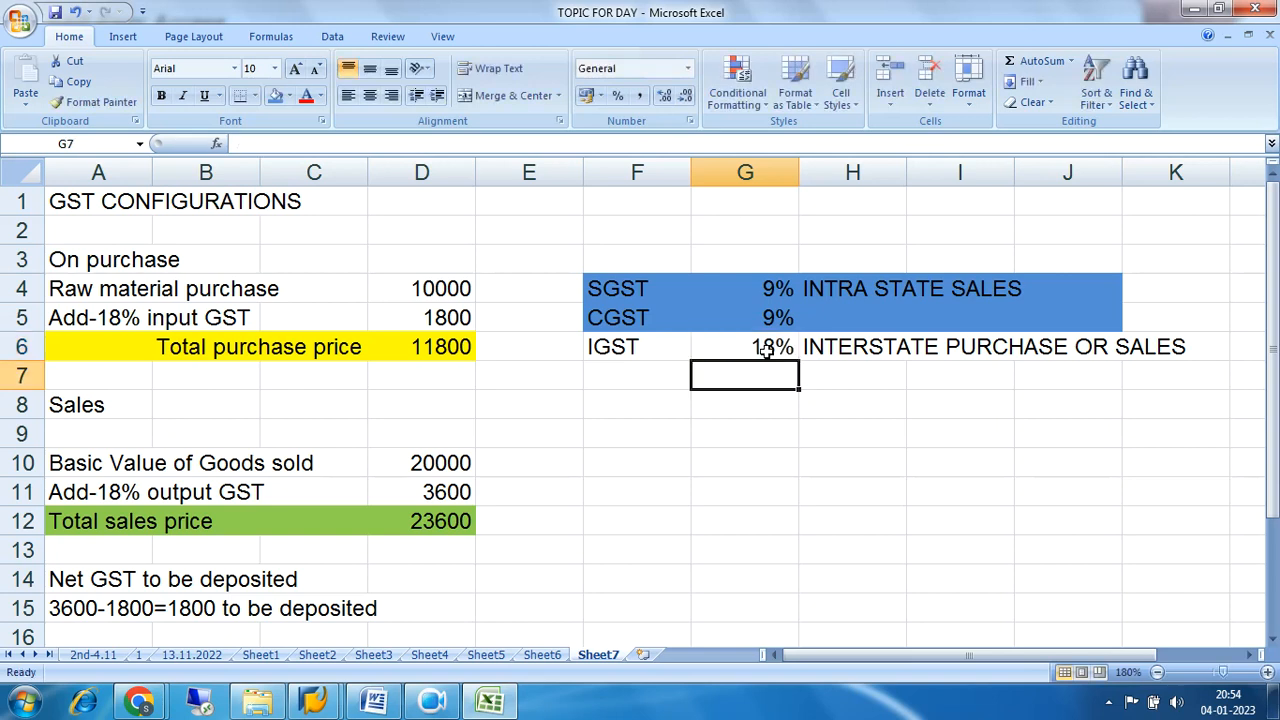
pyautogui.click(765, 350)
# Fill the IGST row, cells F6 to K6, with the standard green color.
pyautogui.moveTo(608, 348); pyautogui.dragTo(1165, 345)
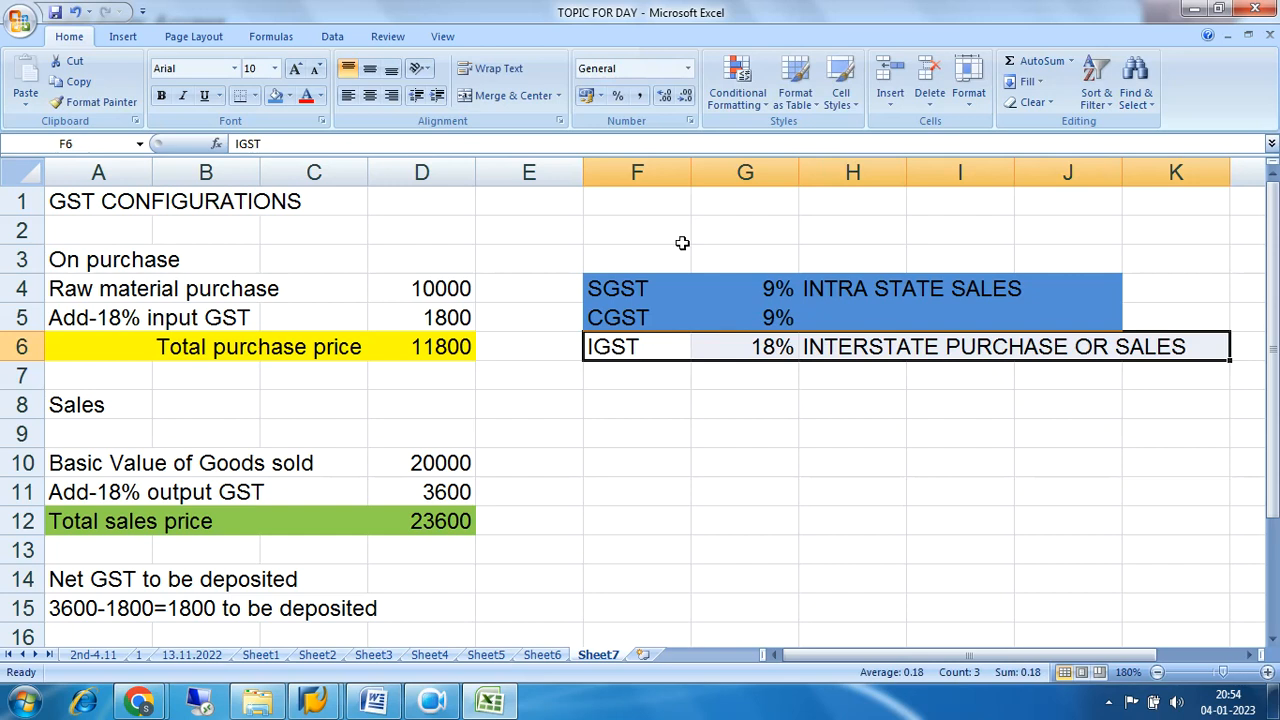
pyautogui.click(291, 96)
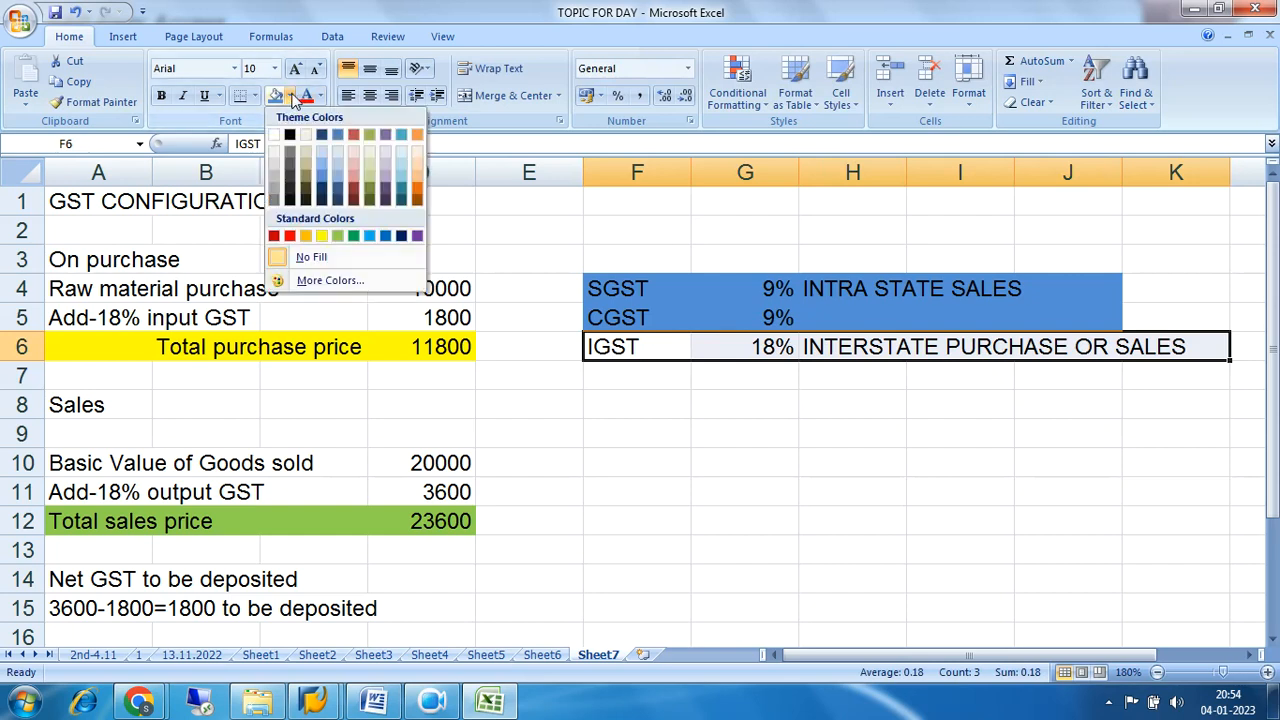
pyautogui.click(353, 236)
pyautogui.click(942, 492)
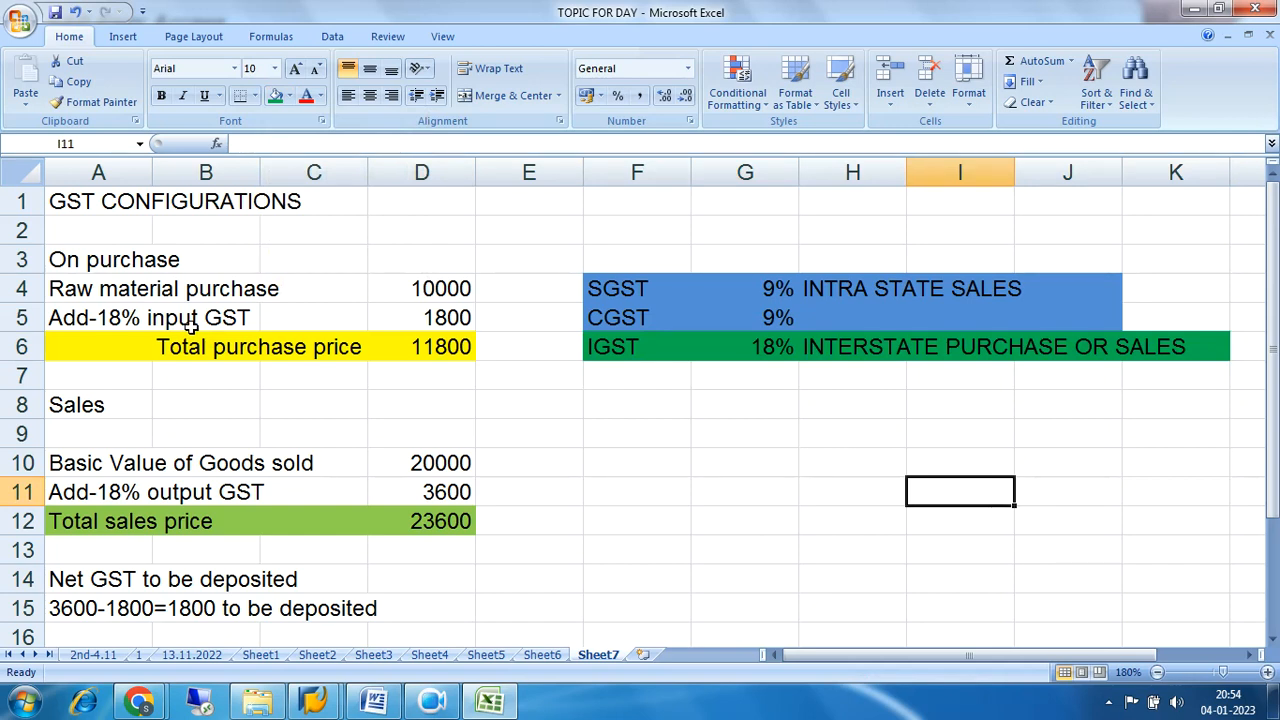
pyautogui.moveTo(621, 326); pyautogui.dragTo(760, 327)
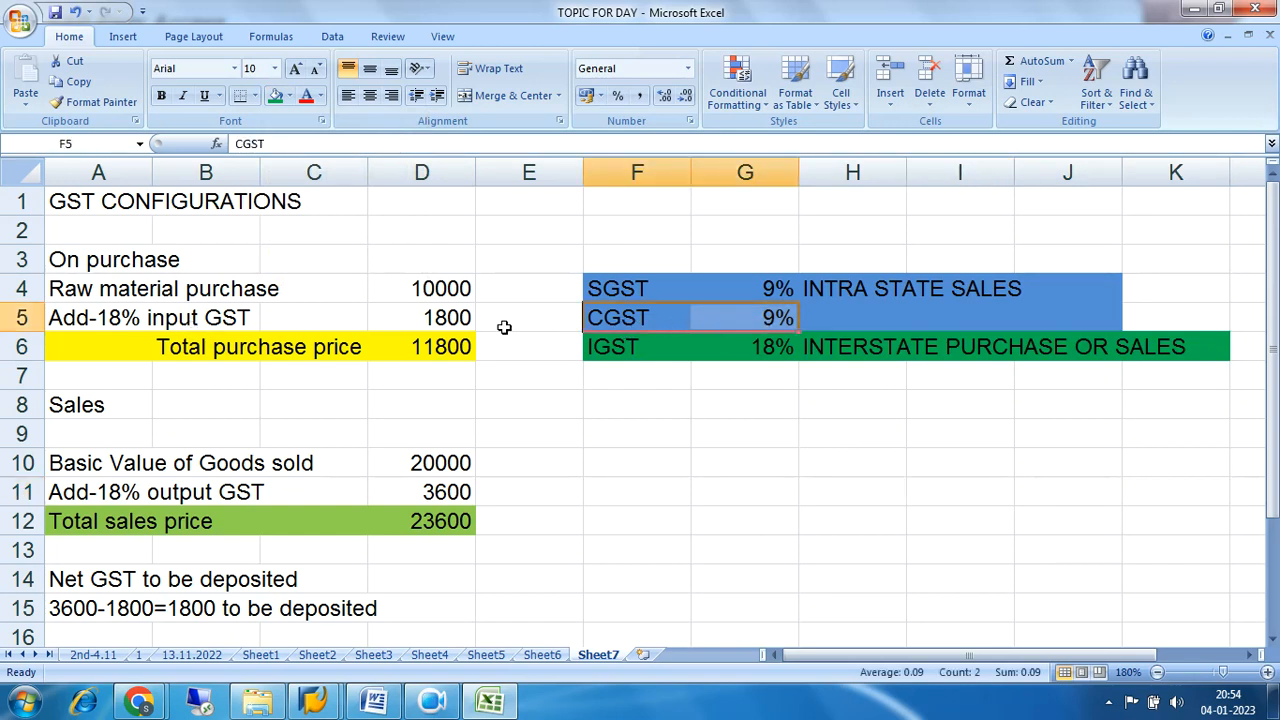
pyautogui.moveTo(58, 260); pyautogui.dragTo(430, 346)
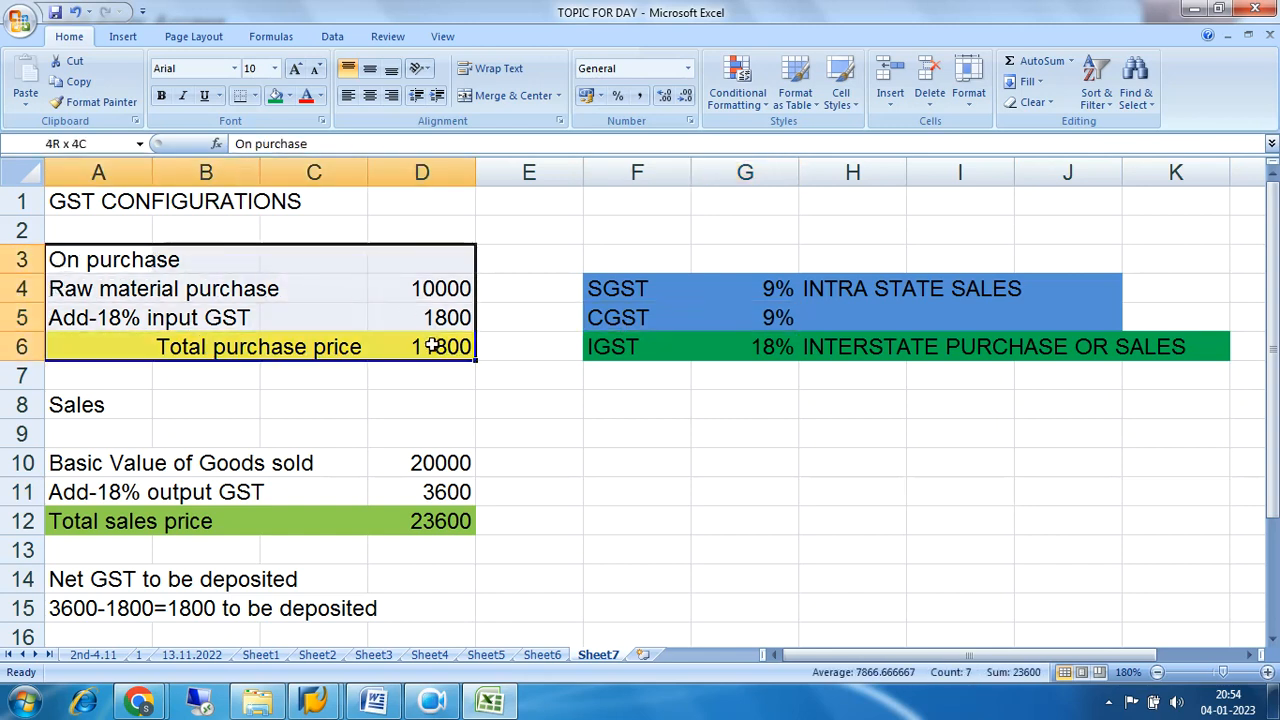
pyautogui.click(62, 260)
pyautogui.moveTo(62, 260); pyautogui.dragTo(422, 346)
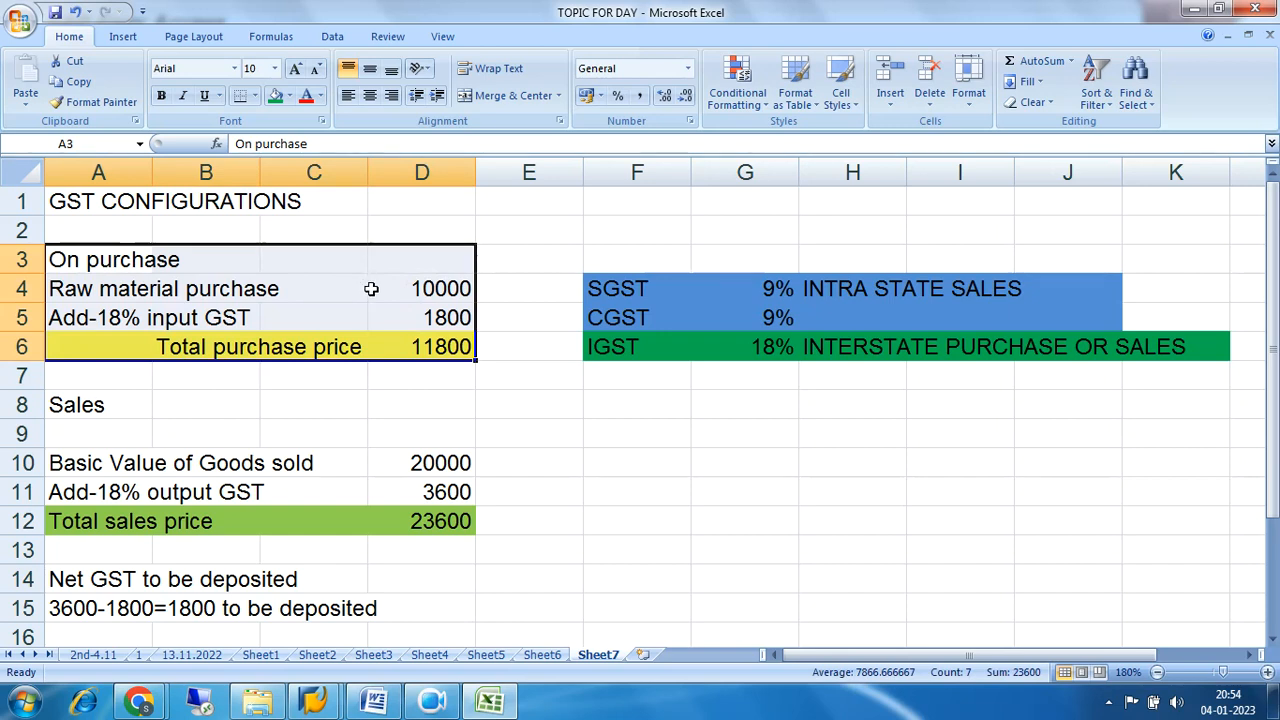
pyautogui.click(679, 440)
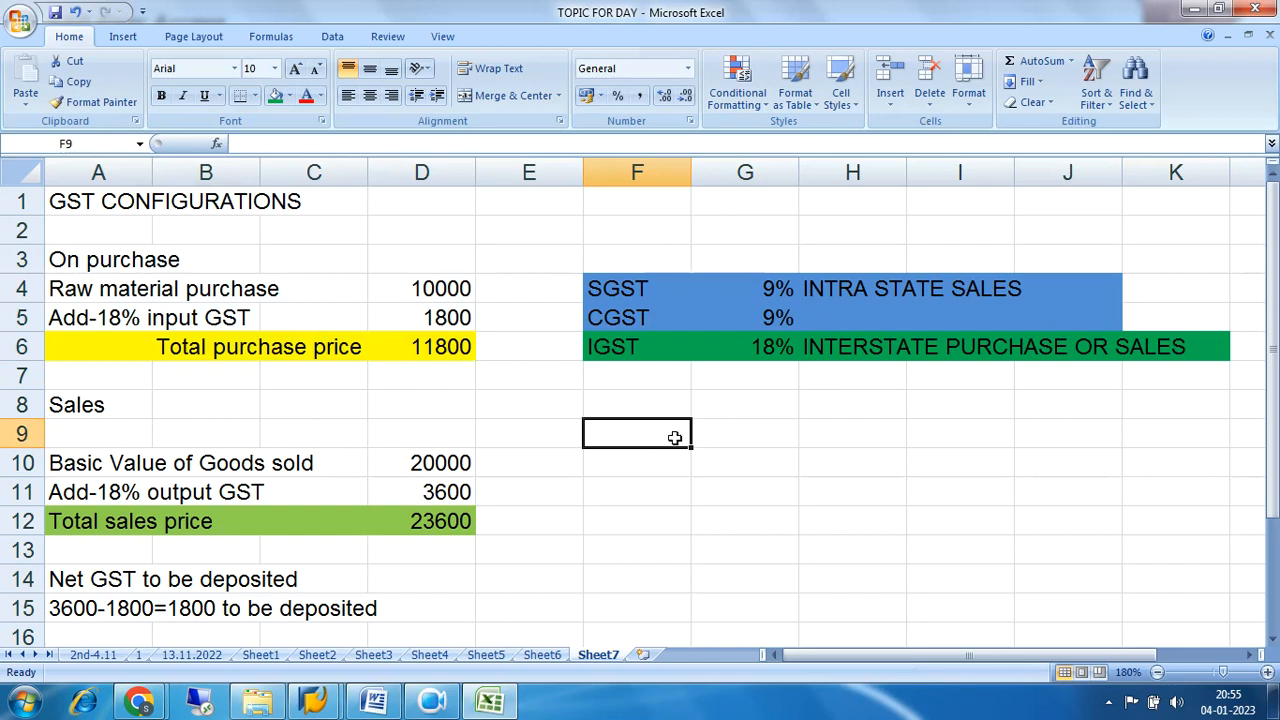
# Copy the "On purchase" heading from cells A3 to D3 into cell F8.
pyautogui.moveTo(78, 262); pyautogui.dragTo(391, 271)
pyautogui.hotkey('ctrl', 'c')
pyautogui.click(672, 402)
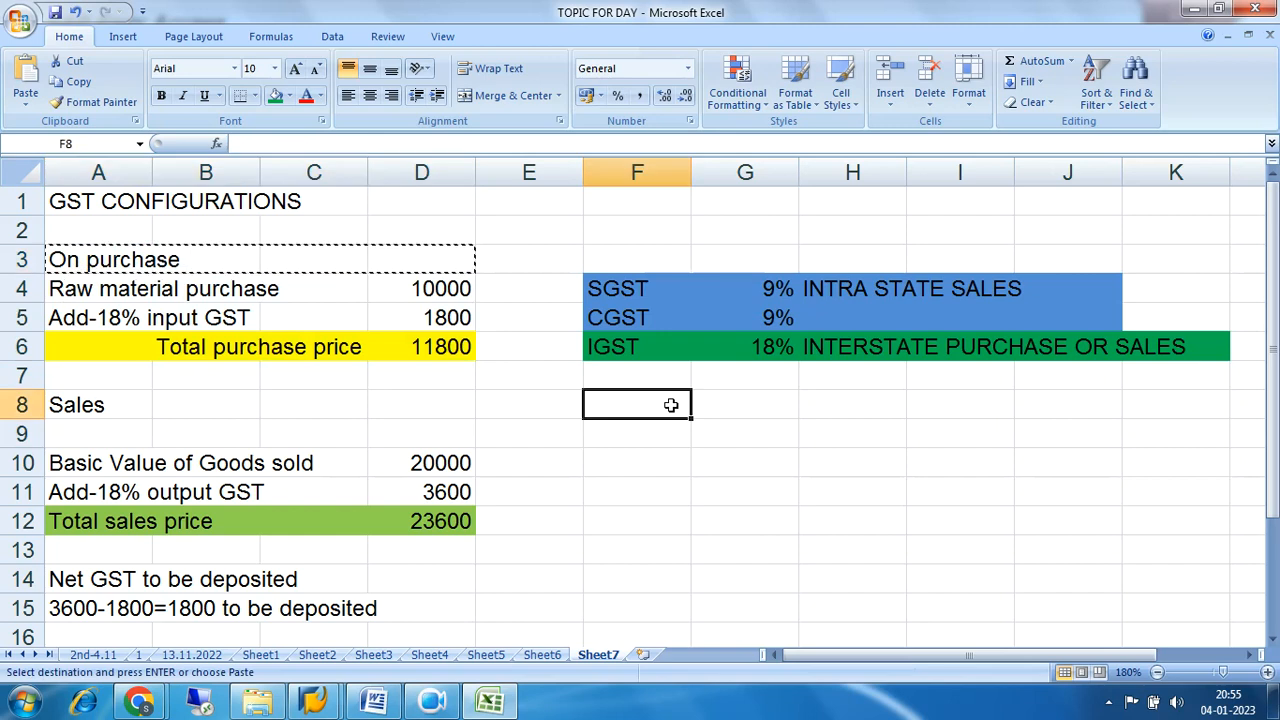
pyautogui.hotkey('ctrl', 'v')
# Enter a purchase journal line in row 9: "INVENTORY RAW MATERIALS" in F9, DR in I9 and 10000 in J9.
pyautogui.click(673, 437)
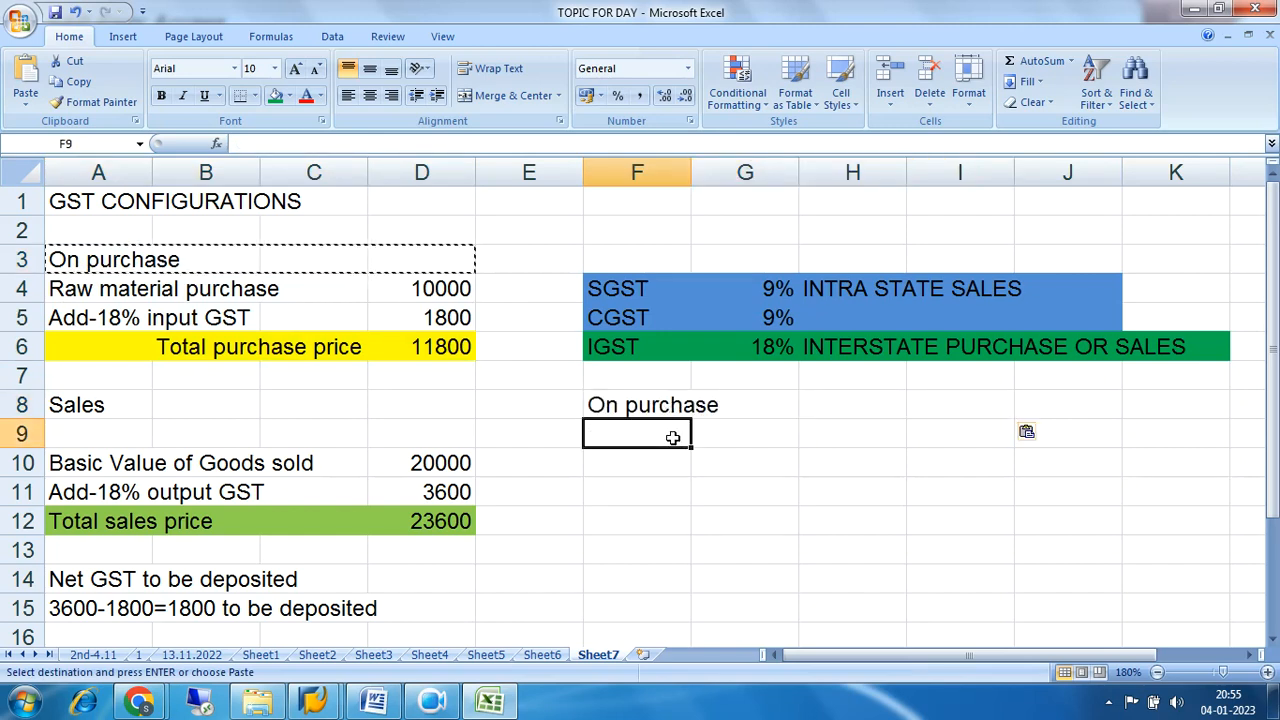
pyautogui.write('IN')
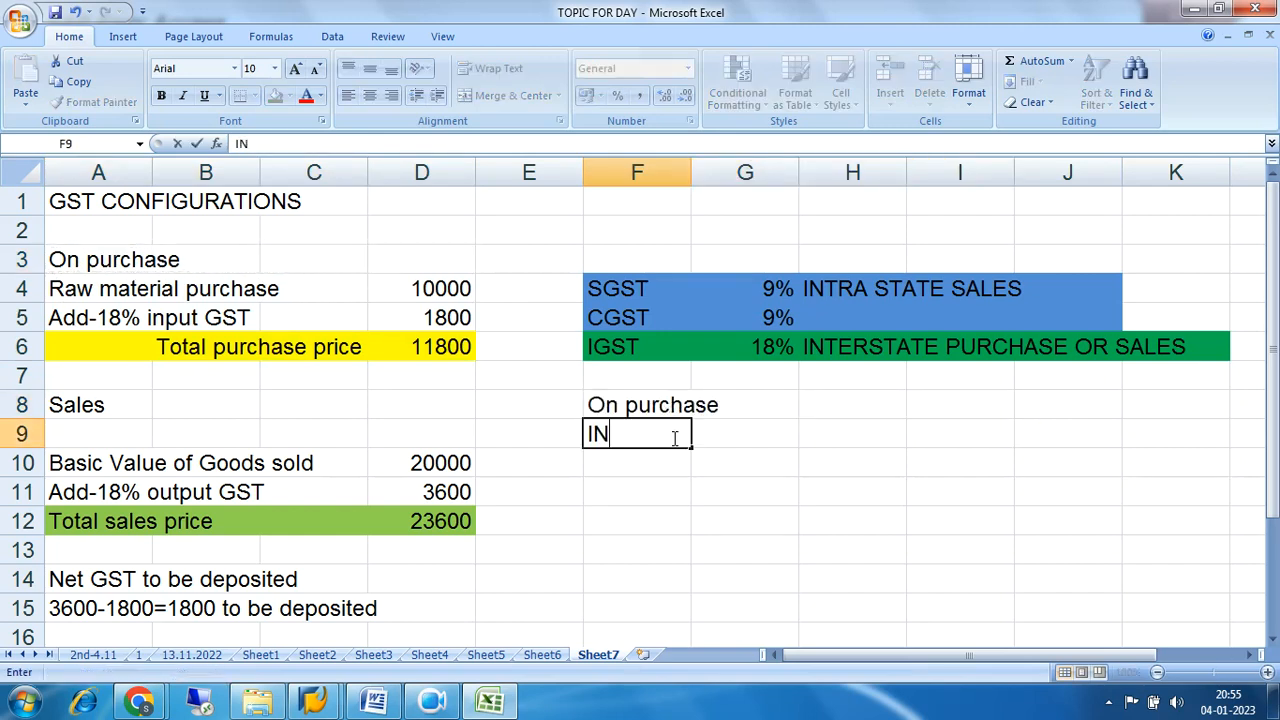
pyautogui.write('VENTORY RAW')
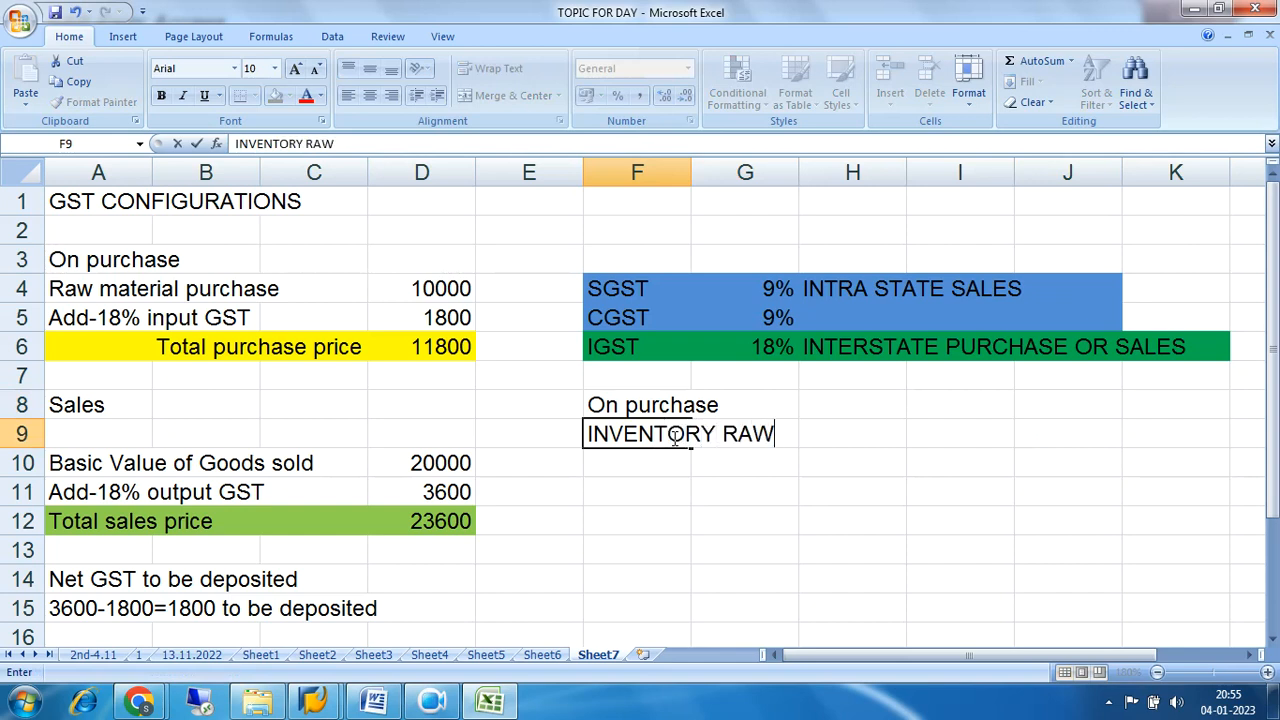
pyautogui.write(' MATERIALS')
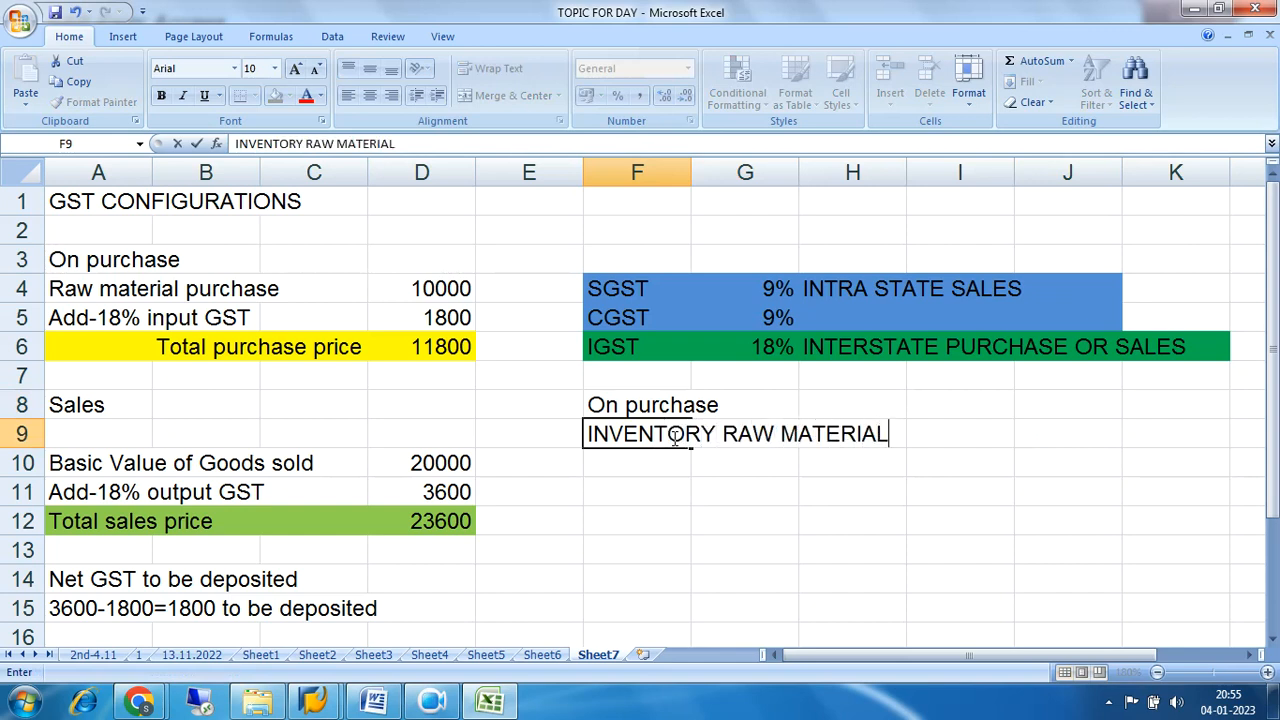
pyautogui.press('Tab')
pyautogui.press('Tab')
pyautogui.press('Tab')
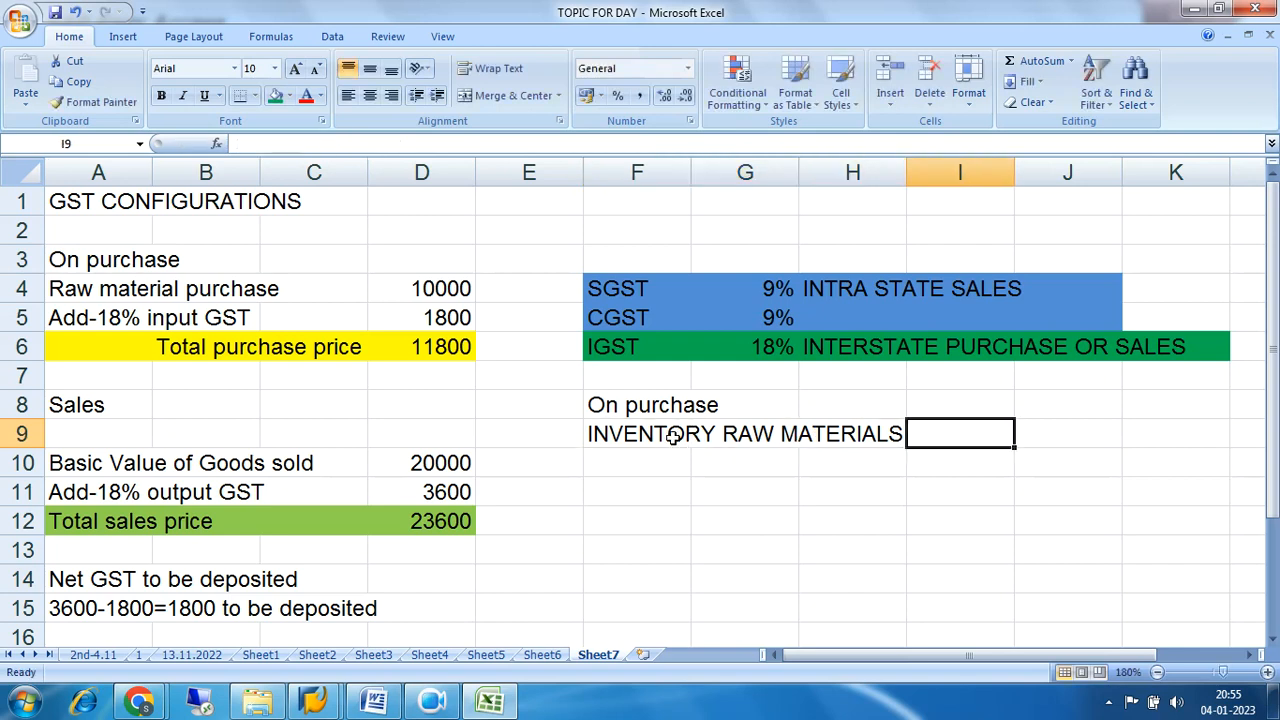
pyautogui.write('DR')
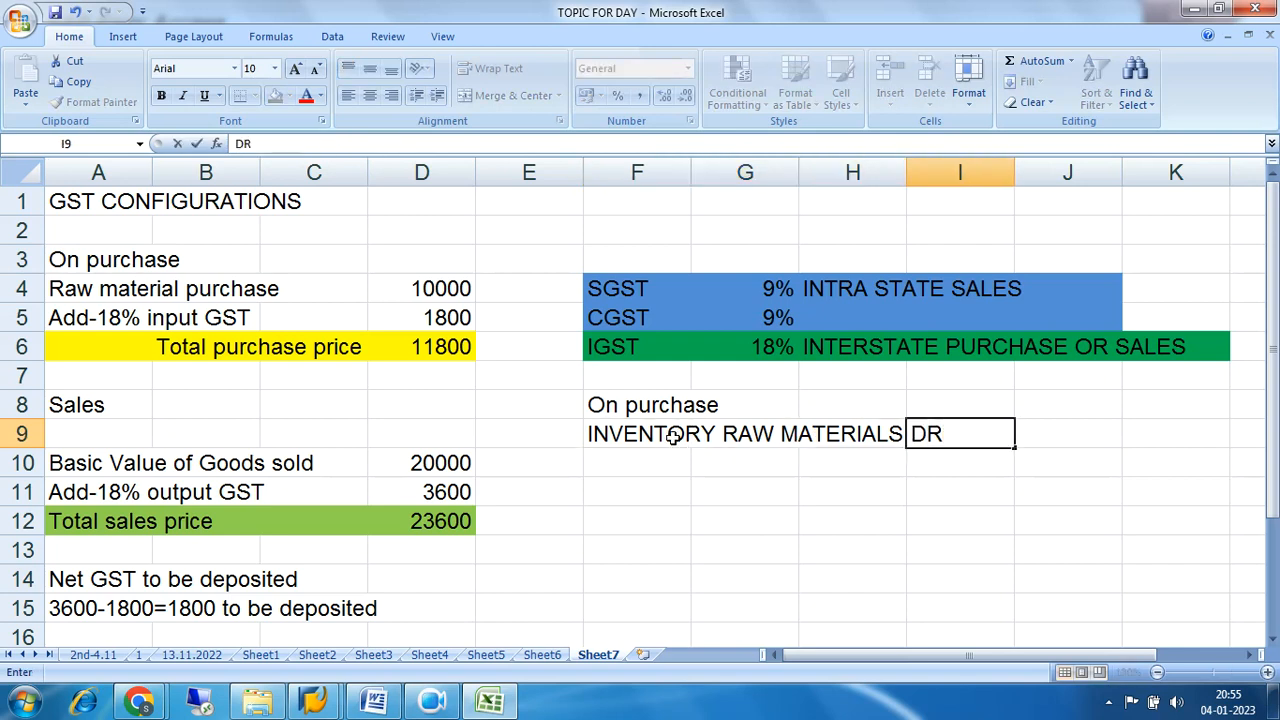
pyautogui.press('Tab')
pyautogui.write('10000')
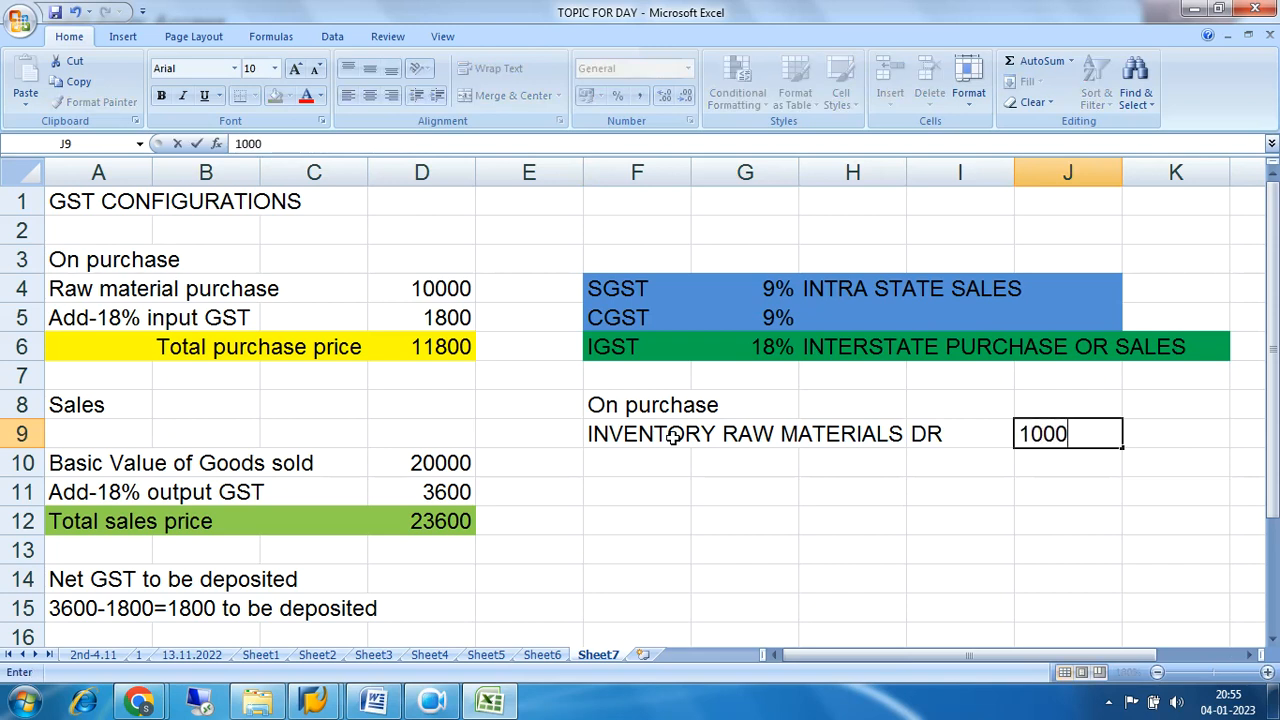
pyautogui.press('Return')
# Enter the account label "SGST RECEIVABLE" in cell F10, below the inventory line.
pyautogui.press('Left')
pyautogui.press('Left')
pyautogui.press('Left')
pyautogui.press('Left')
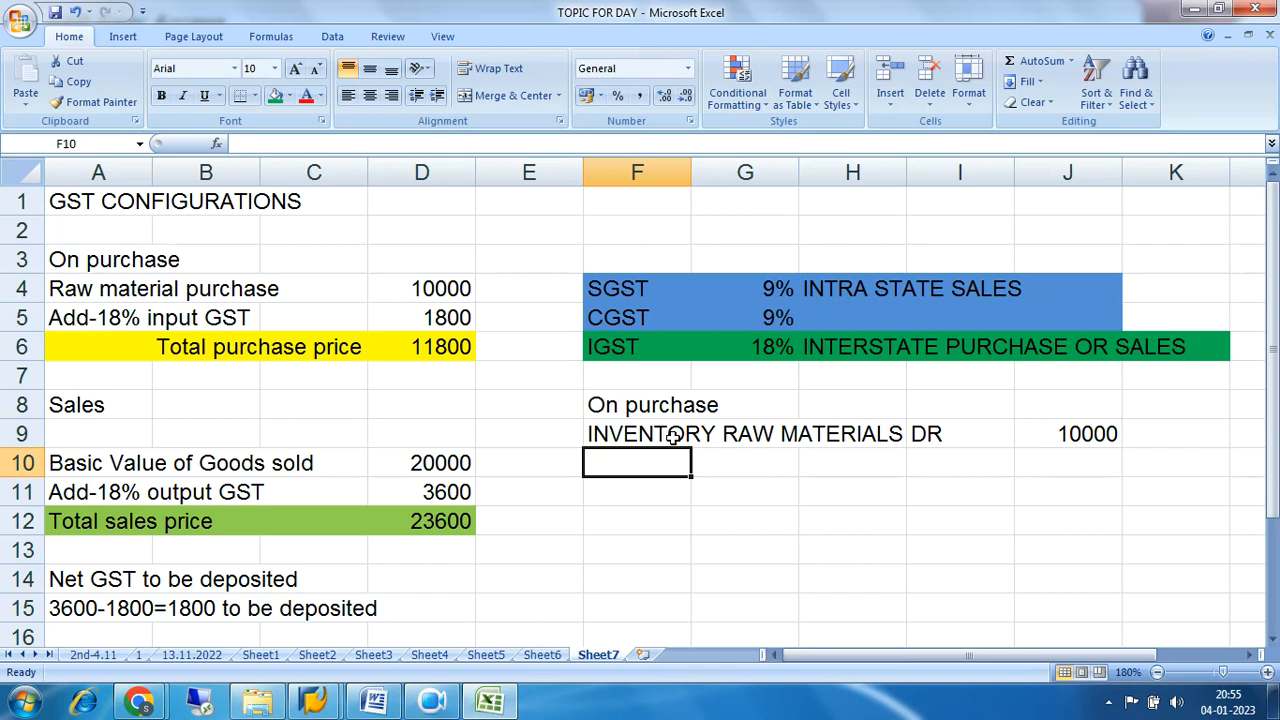
pyautogui.write('SGST')
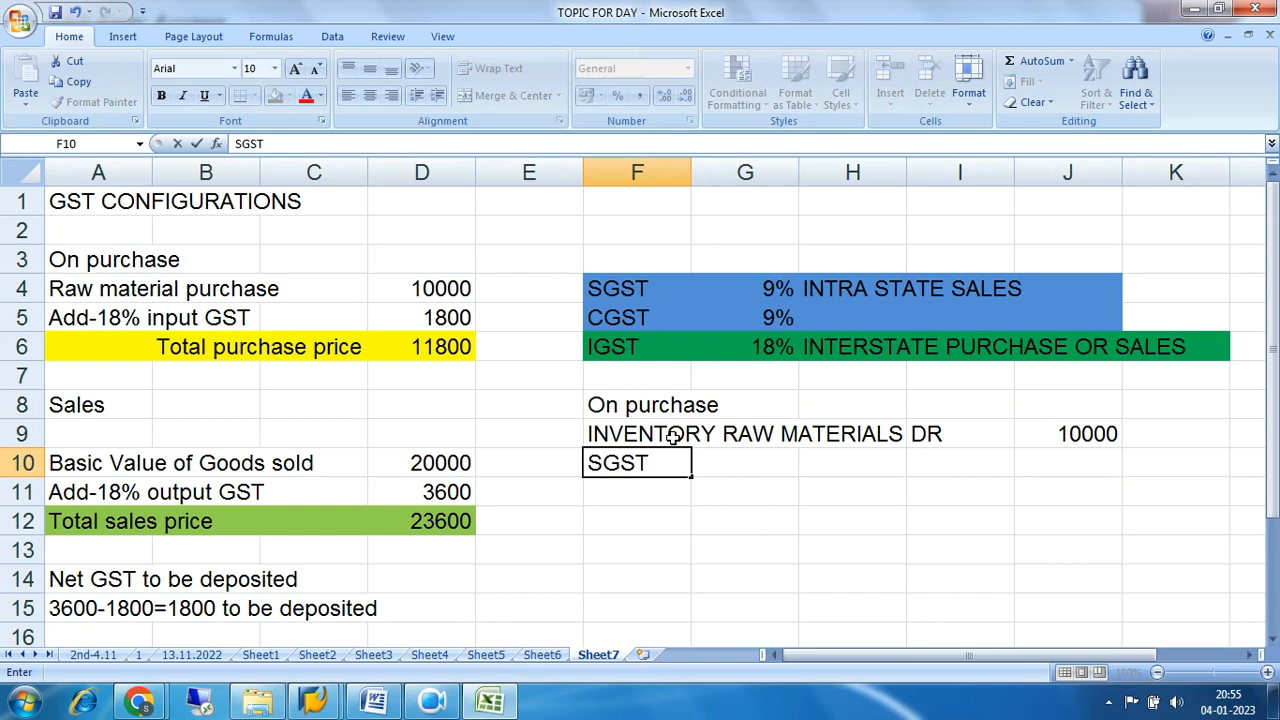
pyautogui.write(' REC')
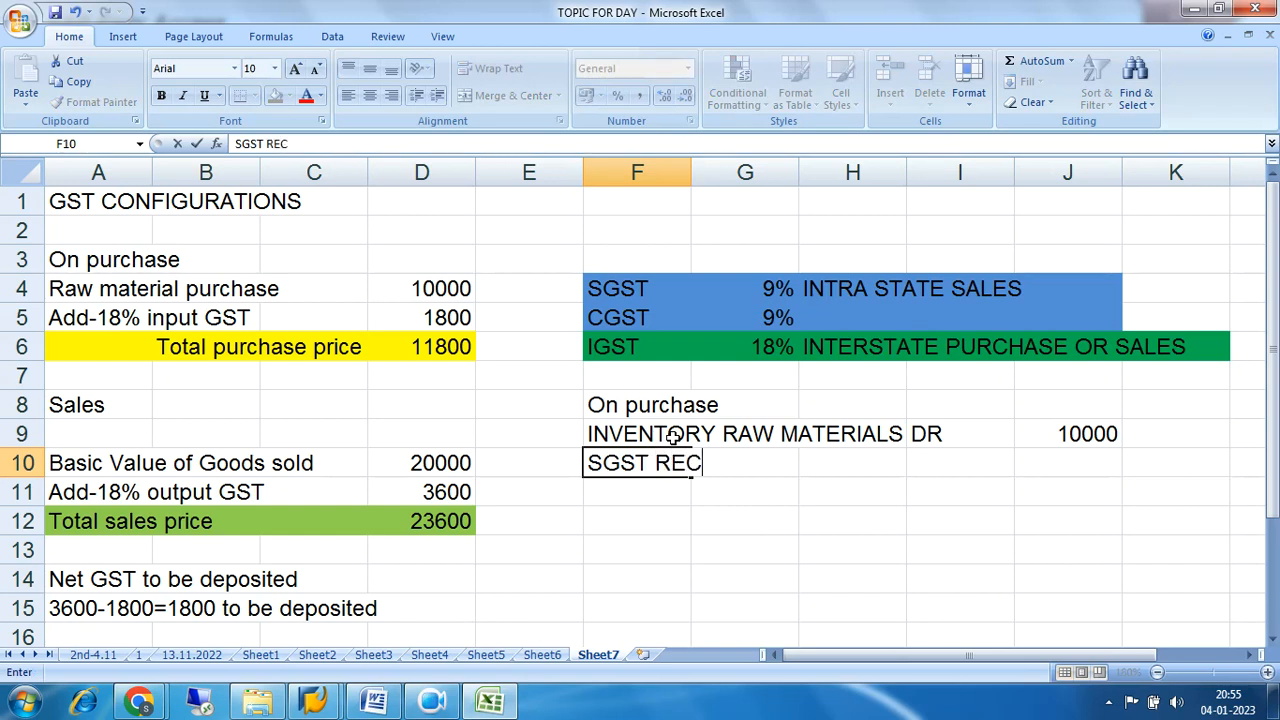
pyautogui.write('IVABLE')
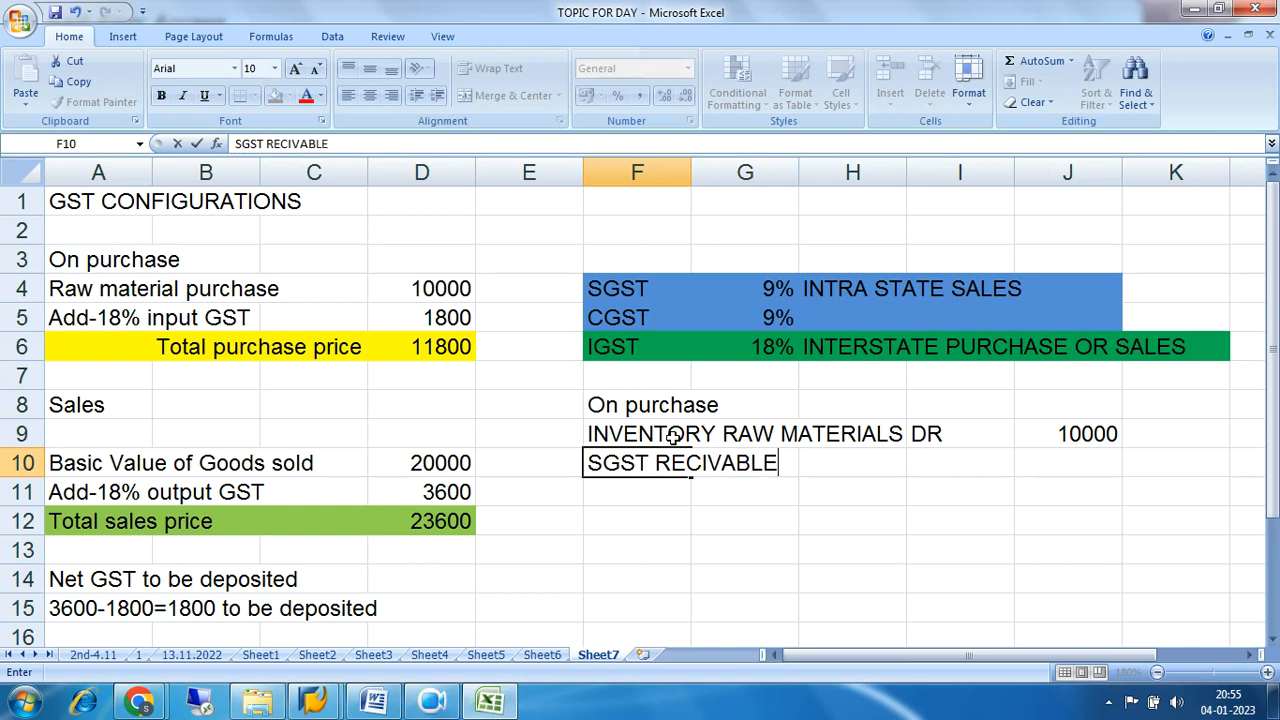
pyautogui.press('BackSpace')
pyautogui.press('BackSpace')
pyautogui.press('BackSpace')
pyautogui.press('BackSpace')
pyautogui.press('BackSpace')
pyautogui.press('BackSpace')
pyautogui.write('EI')
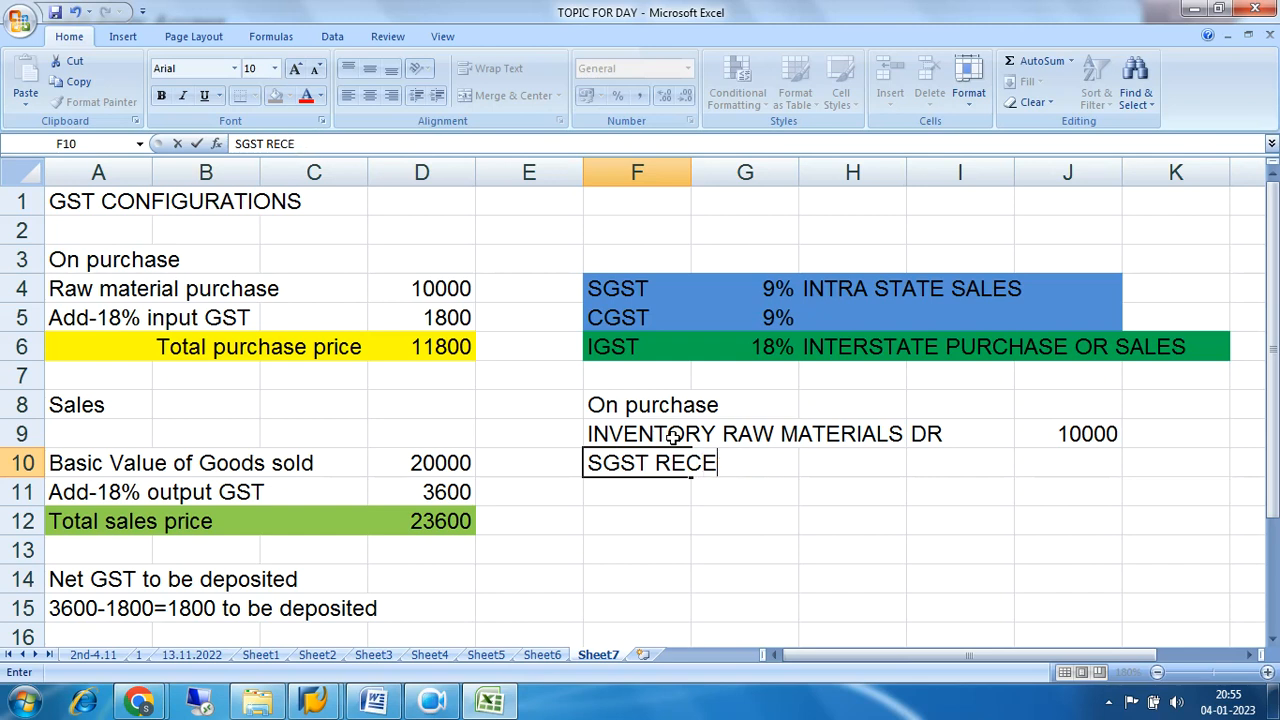
pyautogui.write('VABLE')
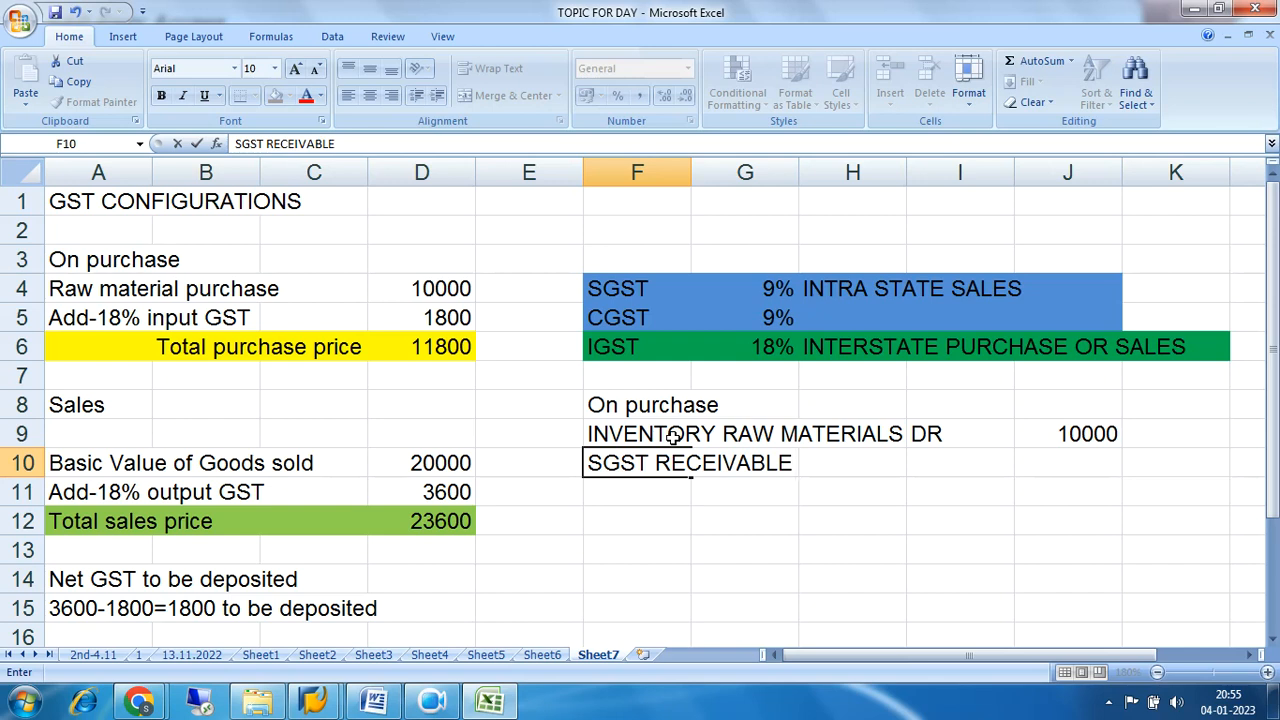
# Complete the SGST RECEIVABLE line with DR in cell I10 and an amount of 900 in J10.
pyautogui.press('Right')
pyautogui.press('Right')
pyautogui.press('Right')
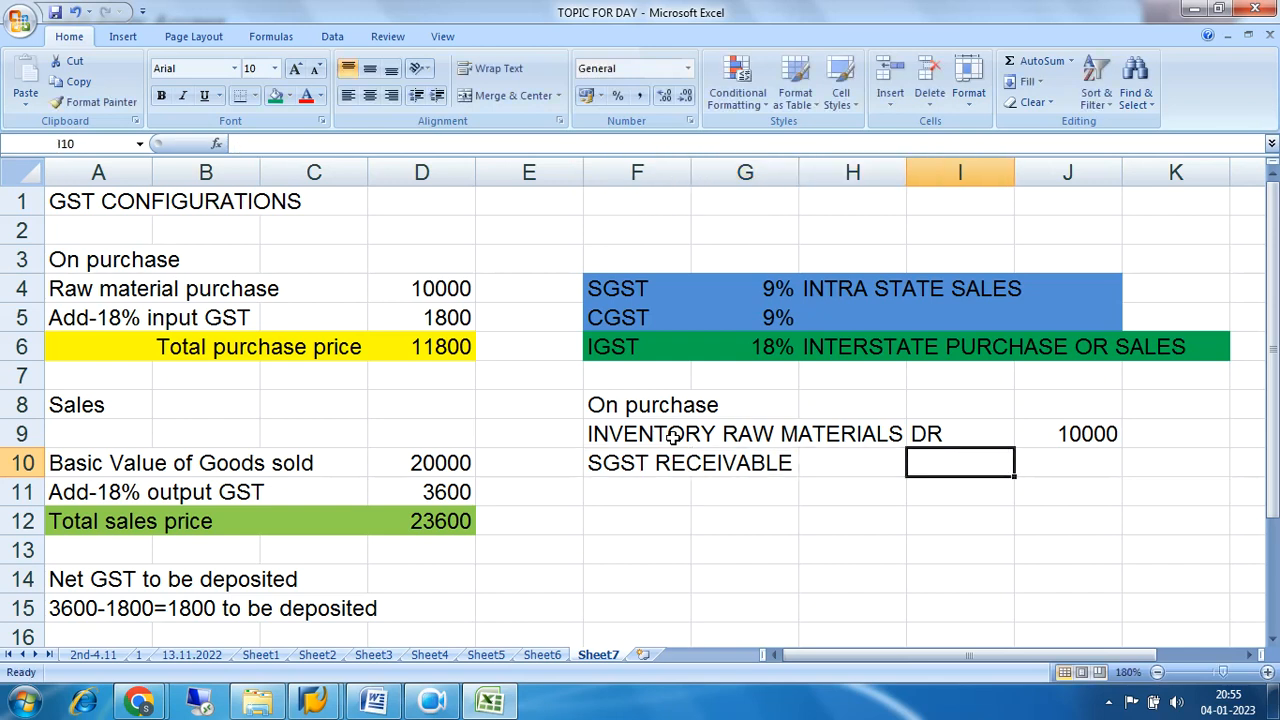
pyautogui.write('DR')
pyautogui.press('Right')
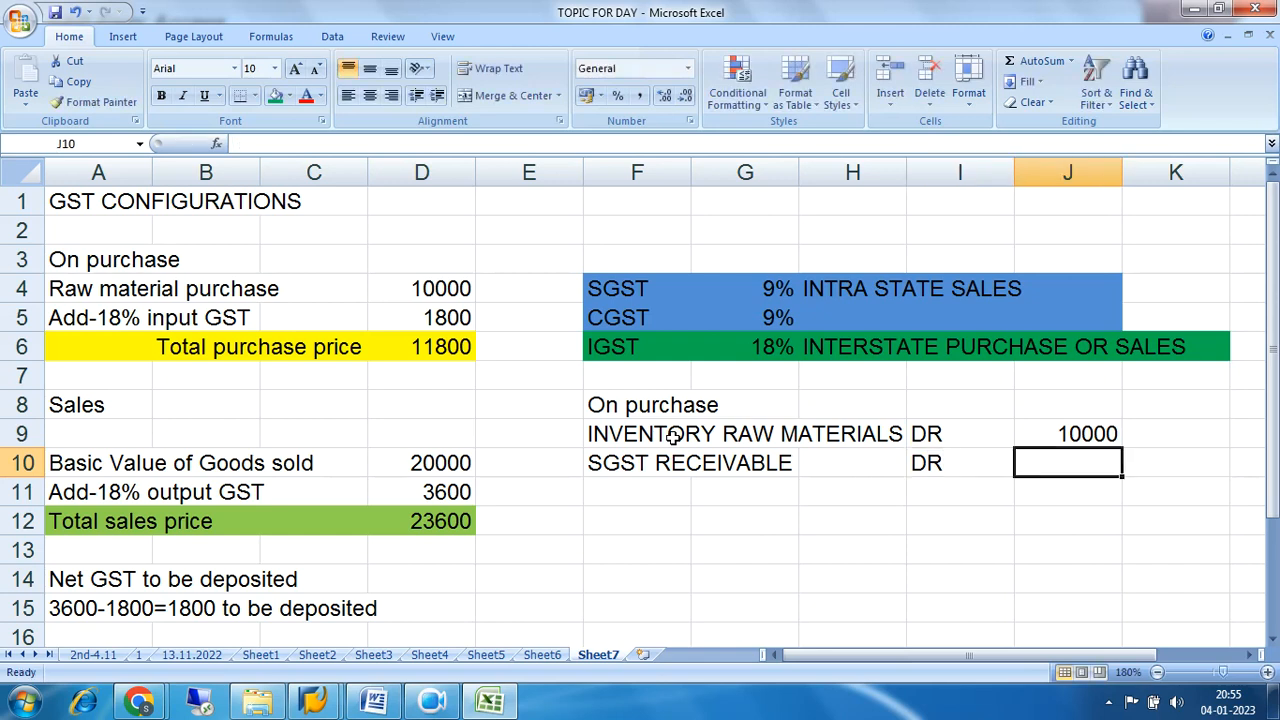
pyautogui.write('900')
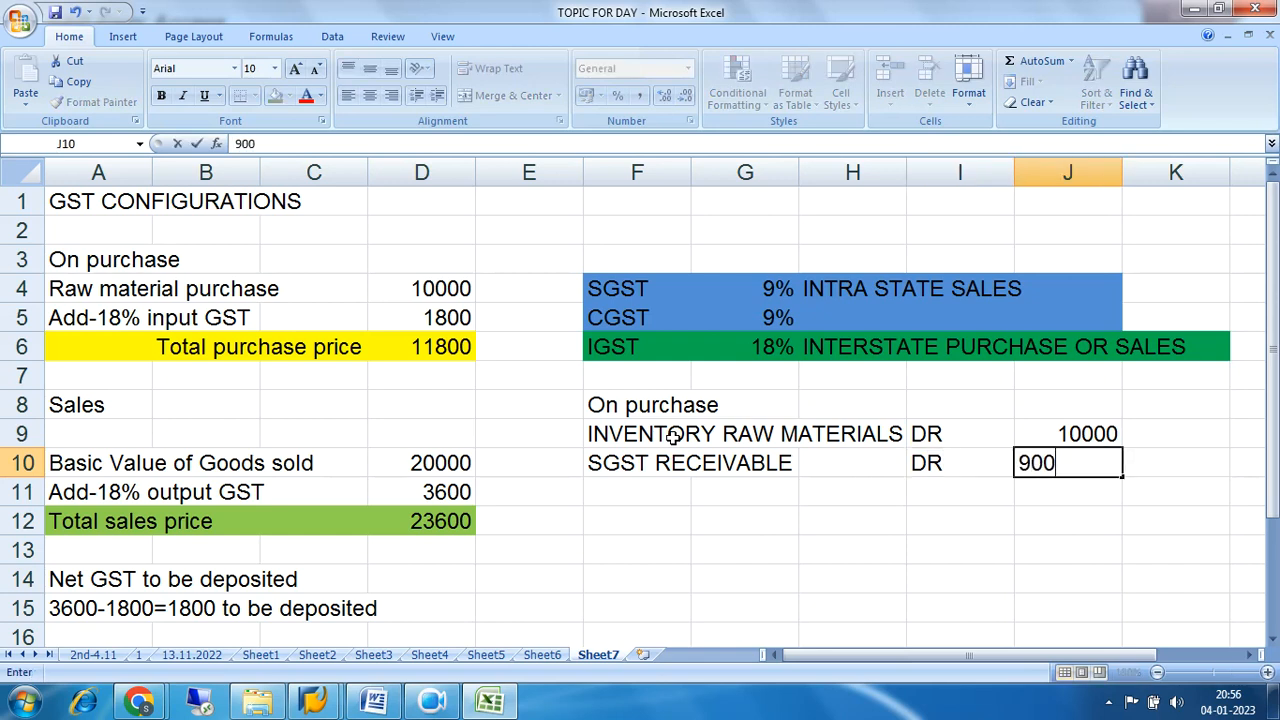
pyautogui.press('Return')
# Copy the SGST RECEIVABLE line, cells F10 to J10, into row 11 and change its label to "CGST RECEIVABLE".
pyautogui.moveTo(620, 462); pyautogui.dragTo(1072, 470)
pyautogui.hotkey('ctrl', 'c')
pyautogui.click(650, 491)
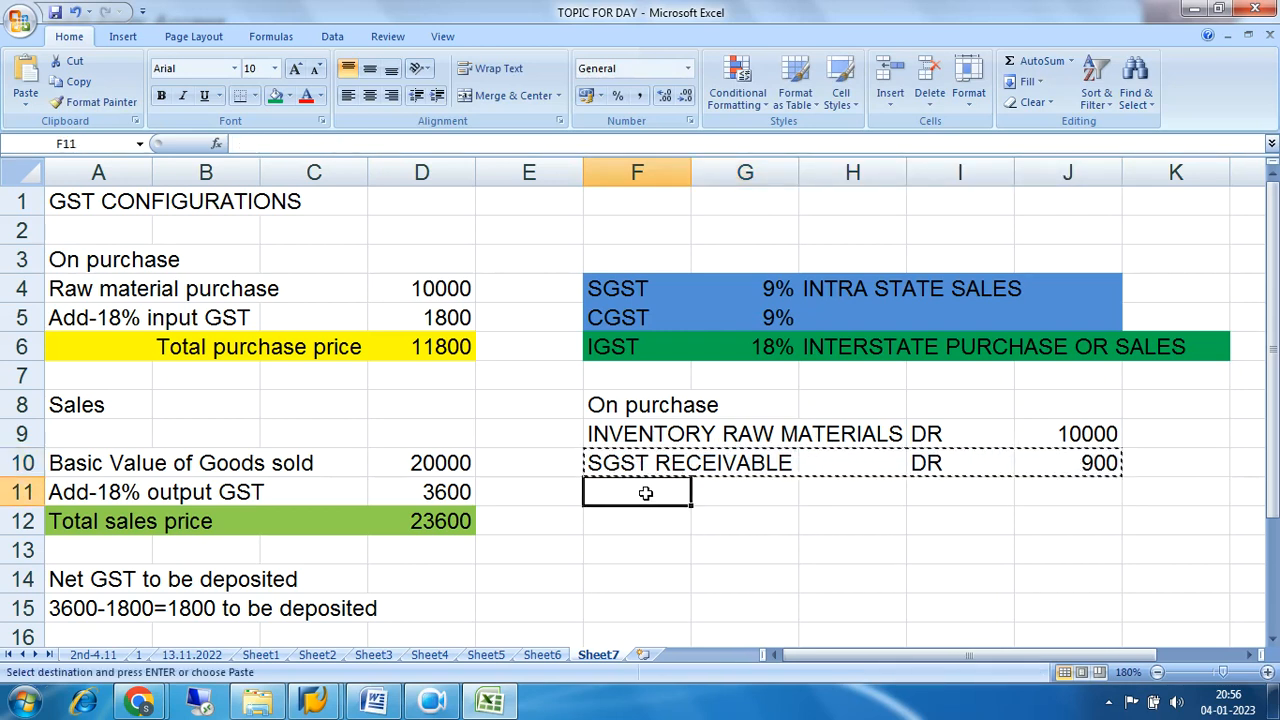
pyautogui.hotkey('ctrl', 'v')
pyautogui.click(242, 143)
pyautogui.press('BackSpace')
pyautogui.write('C')
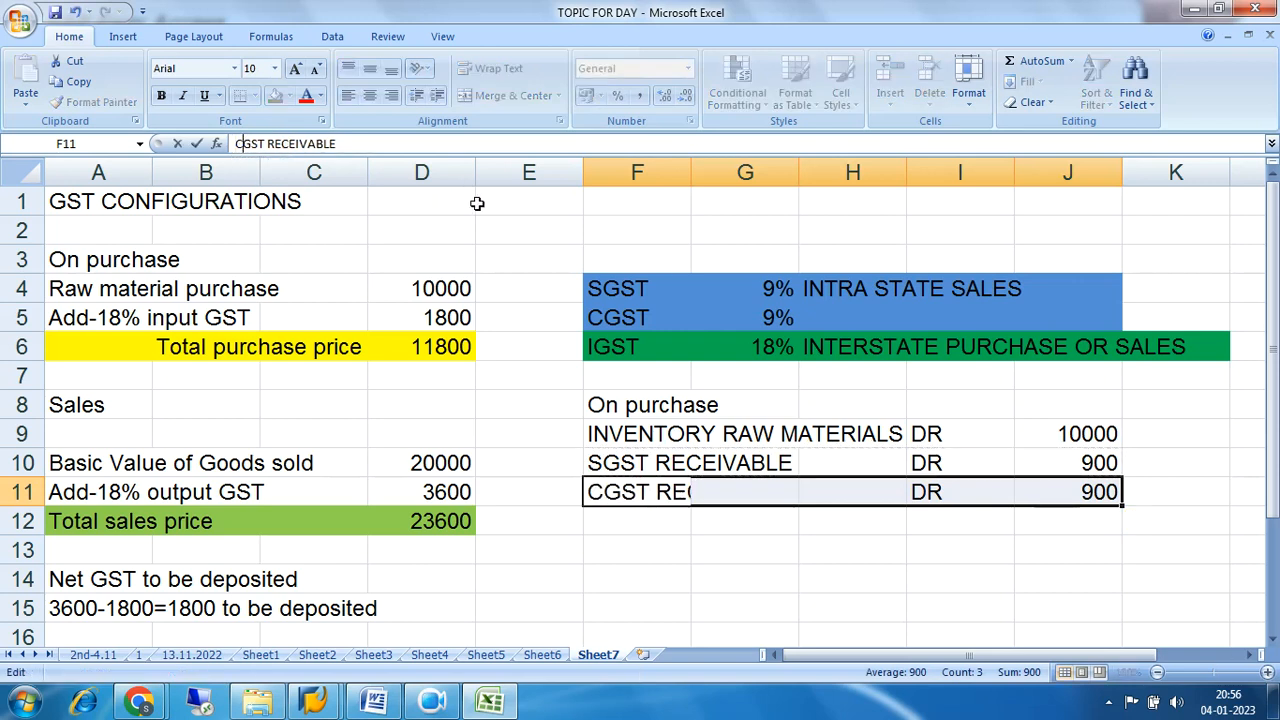
pyautogui.press('Return')
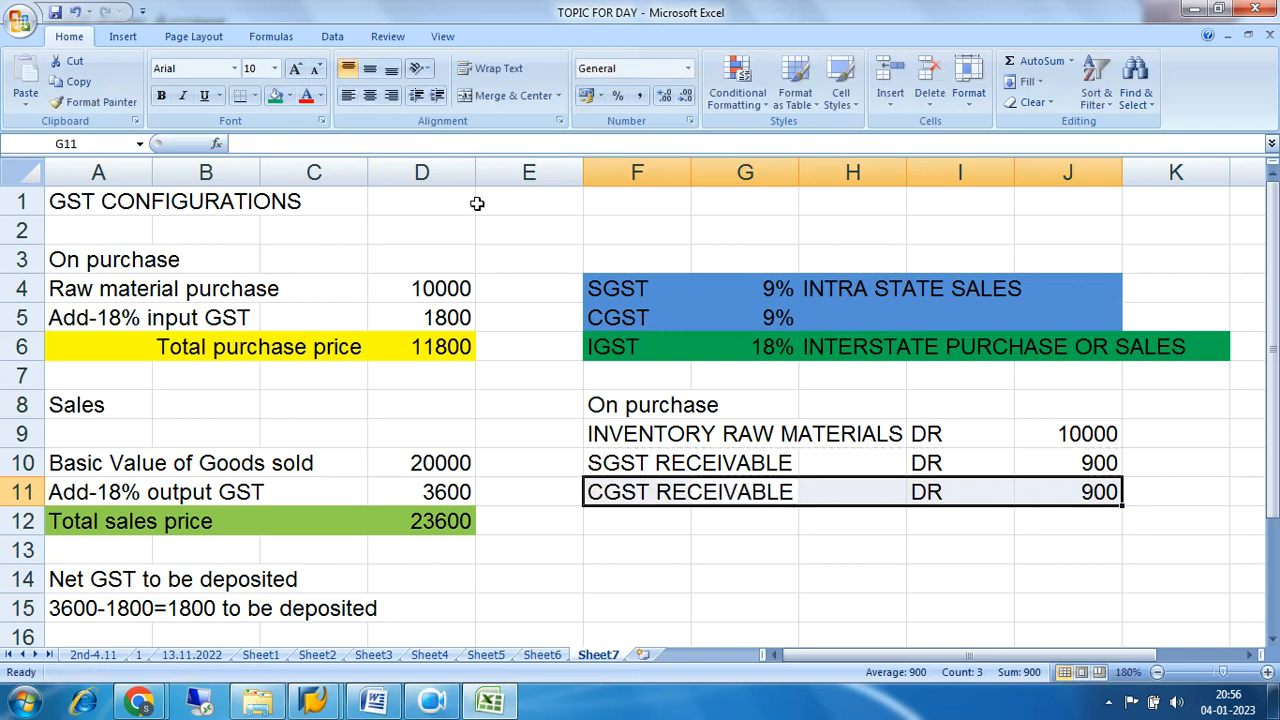
pyautogui.click(953, 590)
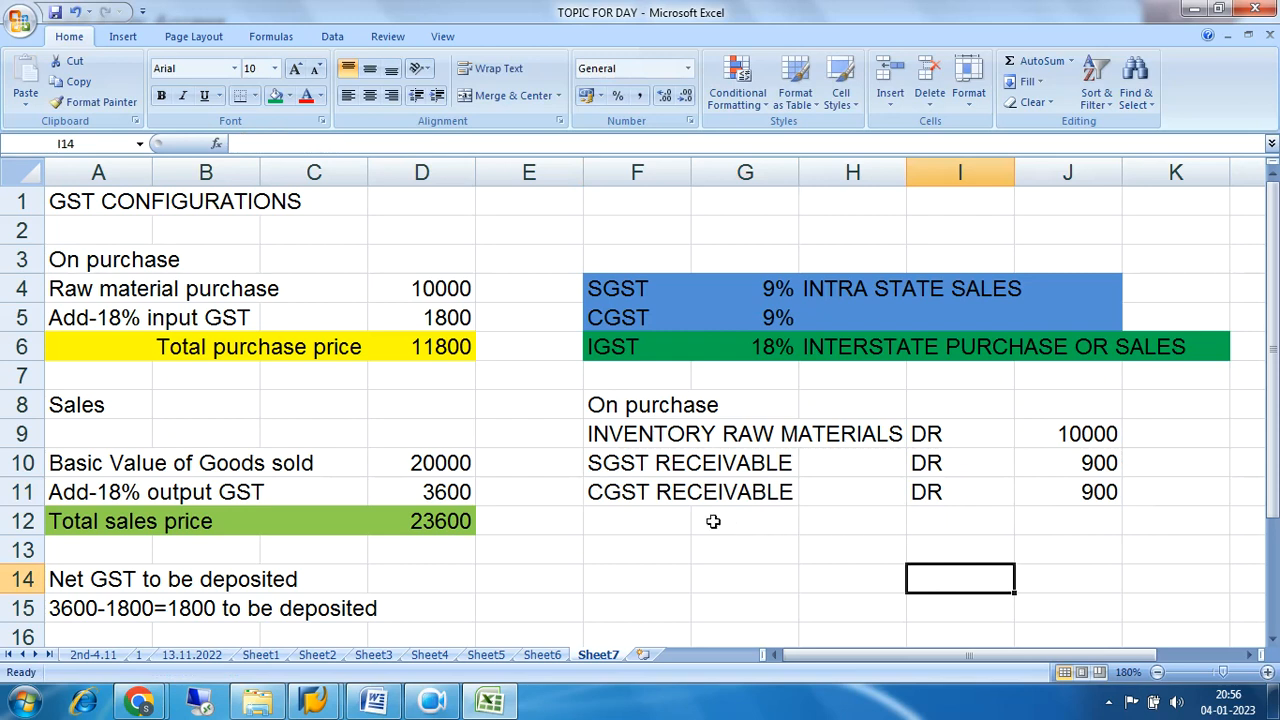
# Enter the credit line in row 12: "TO VENDOR" in F12, CR in I12 and 11800 in J12.
pyautogui.click(683, 524)
pyautogui.write('TO')
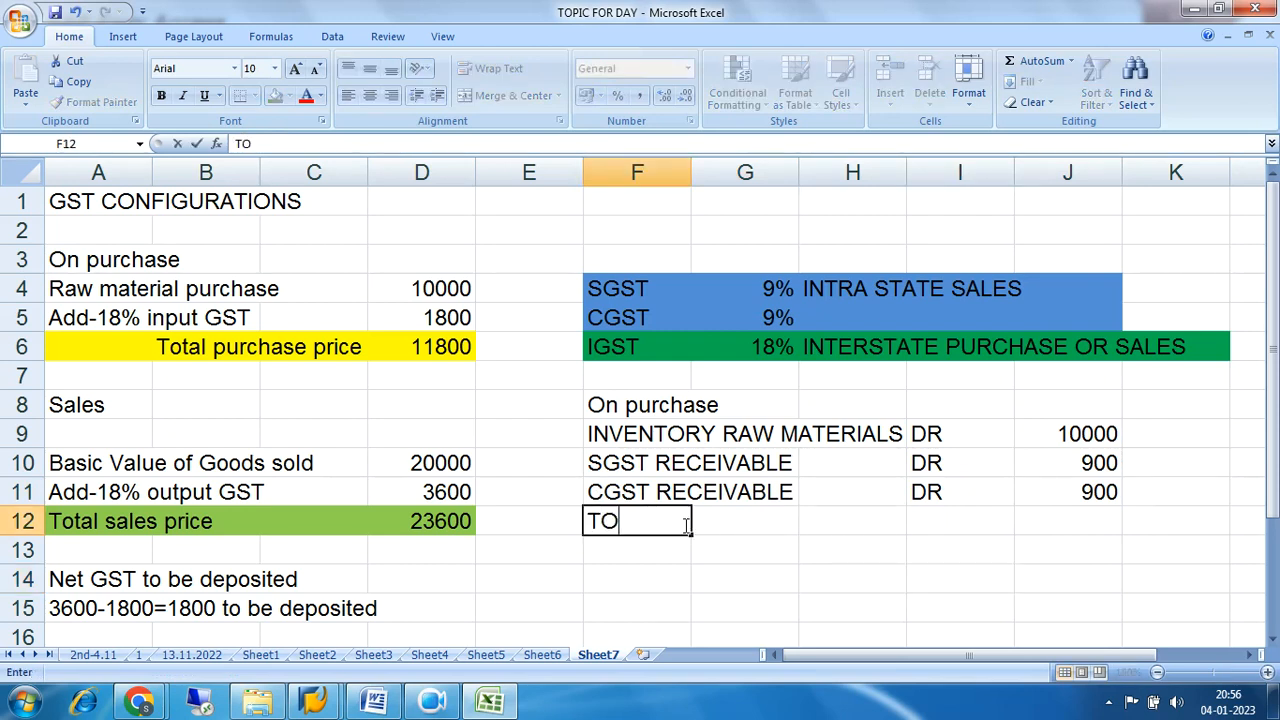
pyautogui.write(' VENDOR')
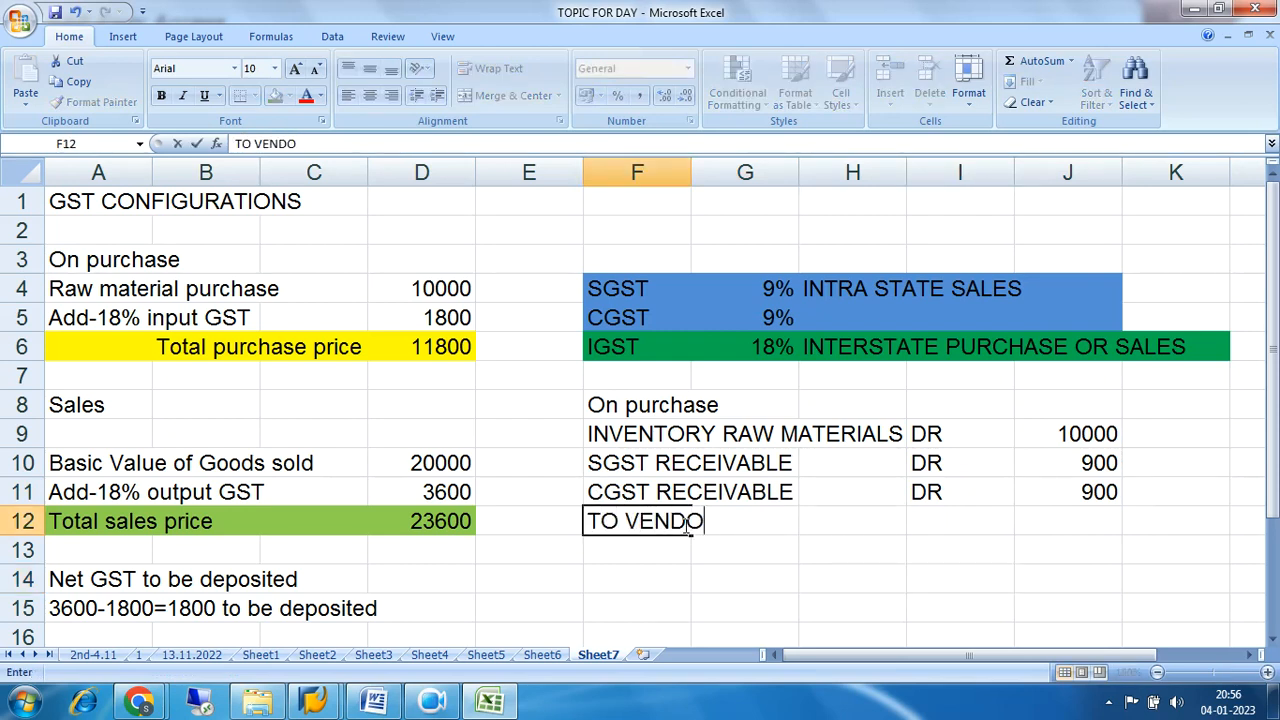
pyautogui.press('Tab')
pyautogui.press('Tab')
pyautogui.press('Tab')
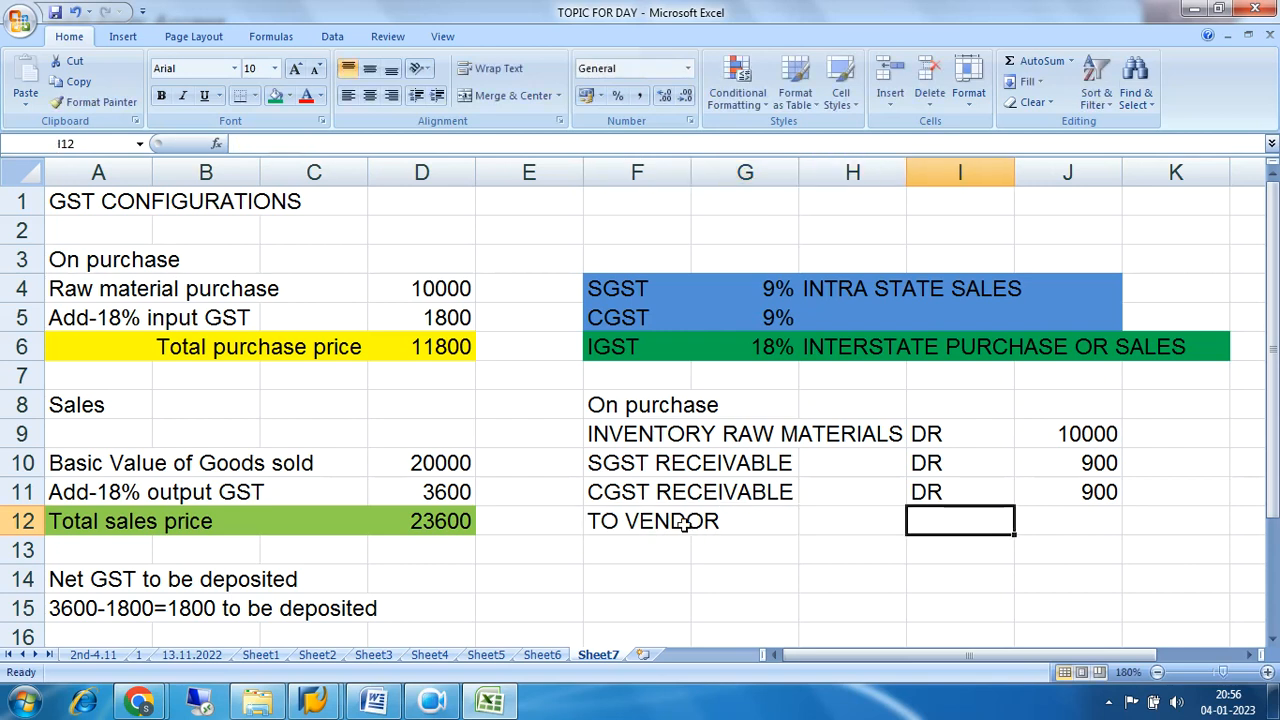
pyautogui.write('CR')
pyautogui.press('Tab')
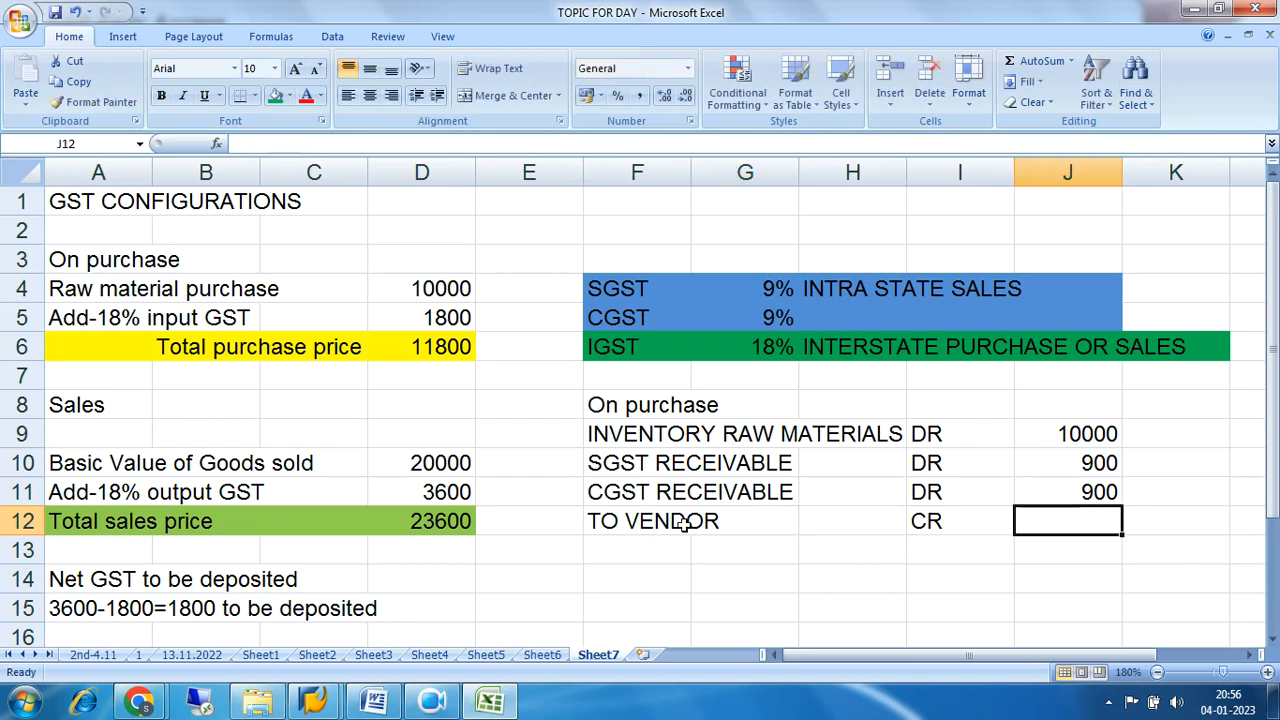
pyautogui.write('11')
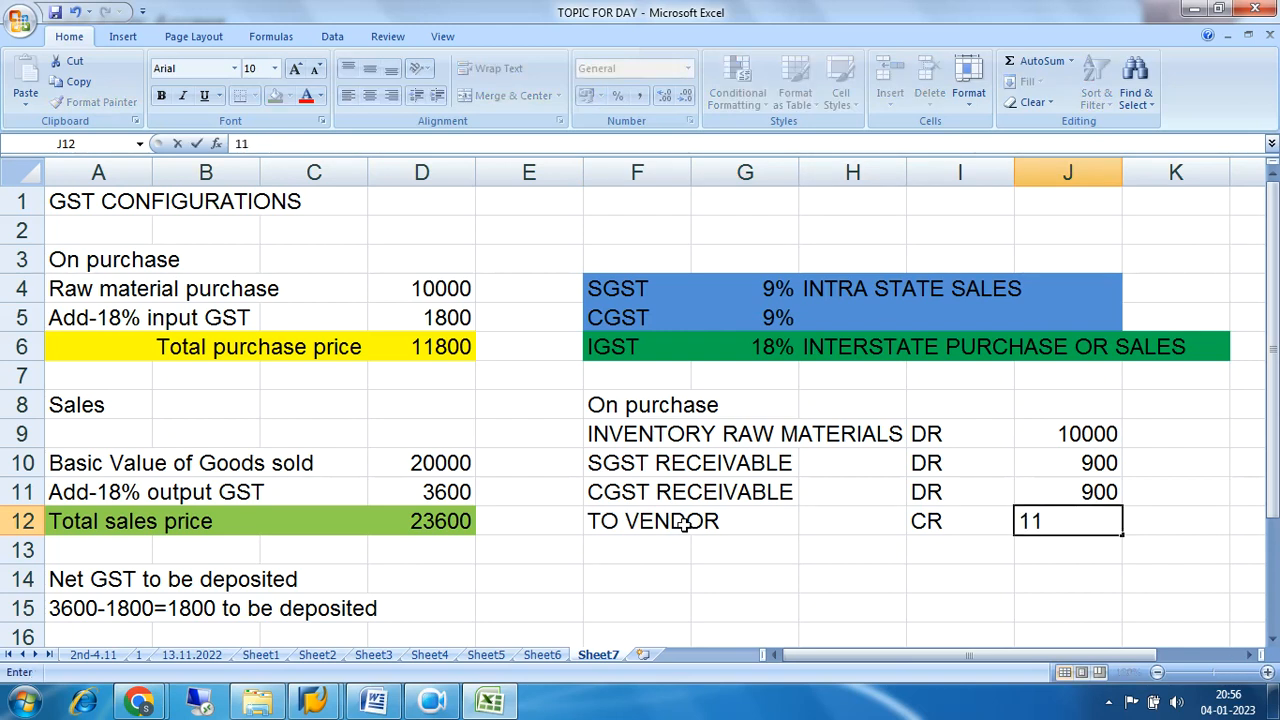
pyautogui.write('800')
pyautogui.press('Return')
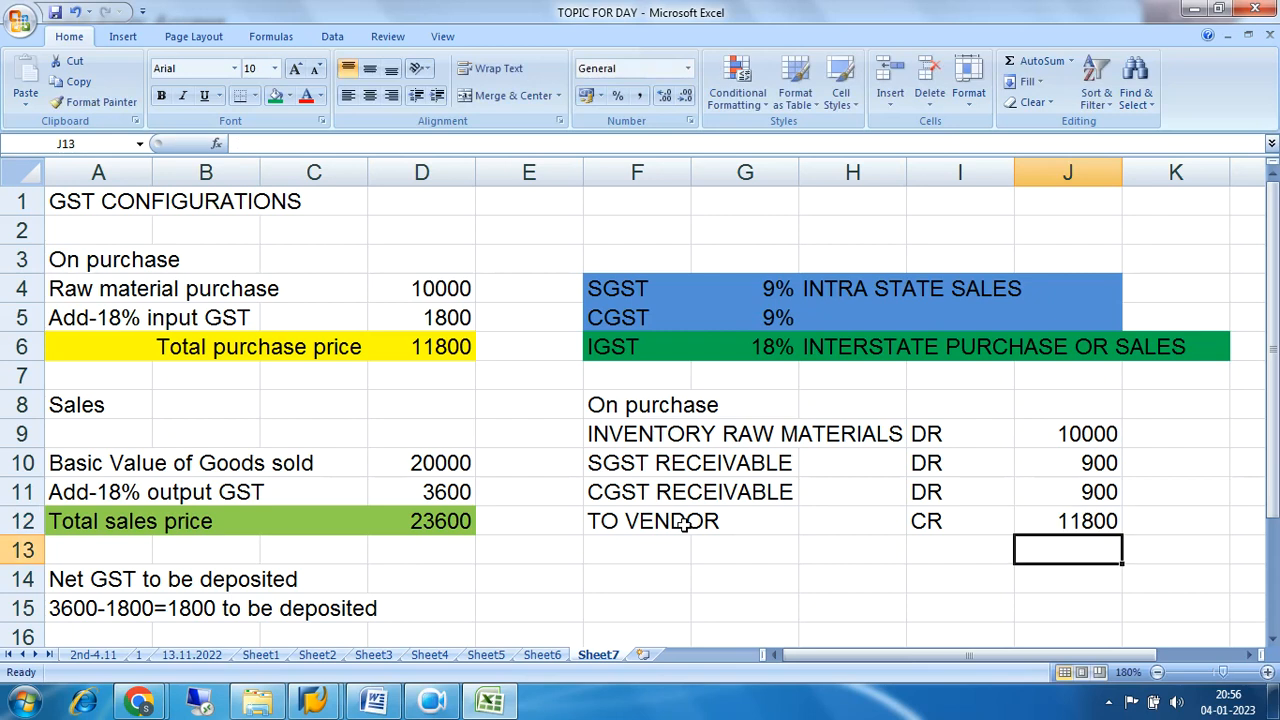
# Fill the purchase journal entry, cells F9 to J12, with the standard blue color.
pyautogui.moveTo(617, 440); pyautogui.dragTo(1068, 508)
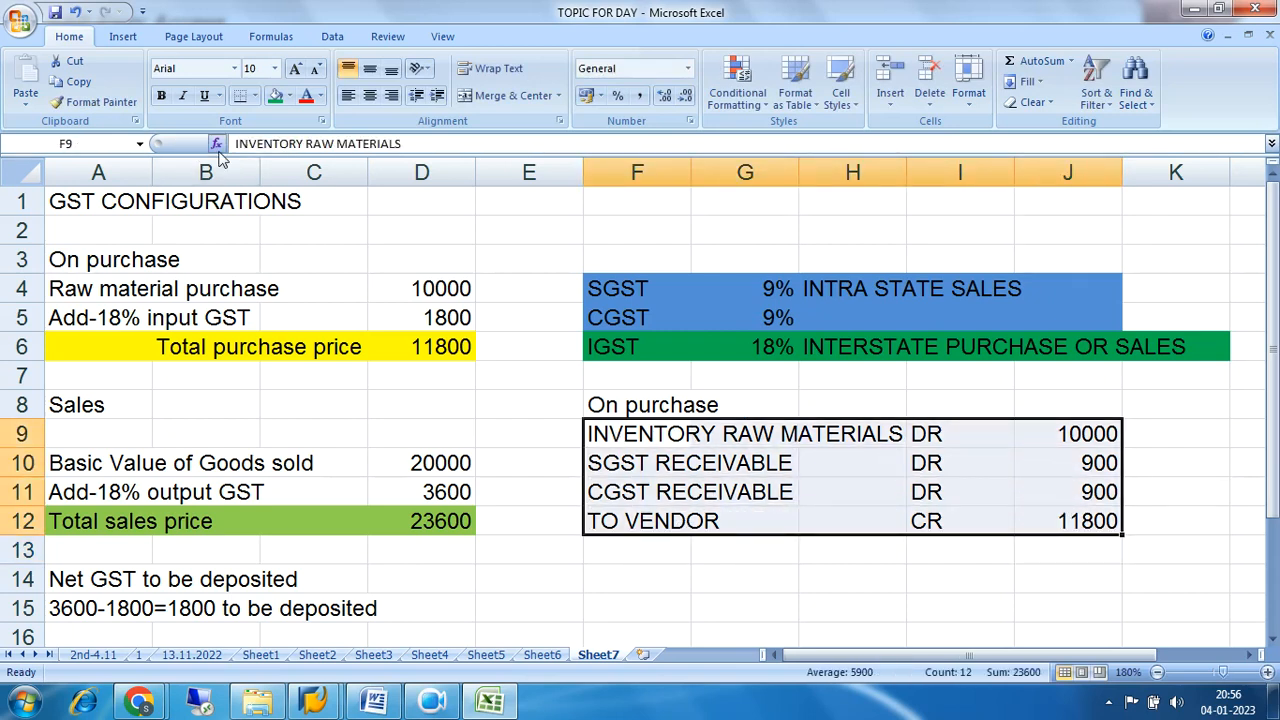
pyautogui.click(289, 96)
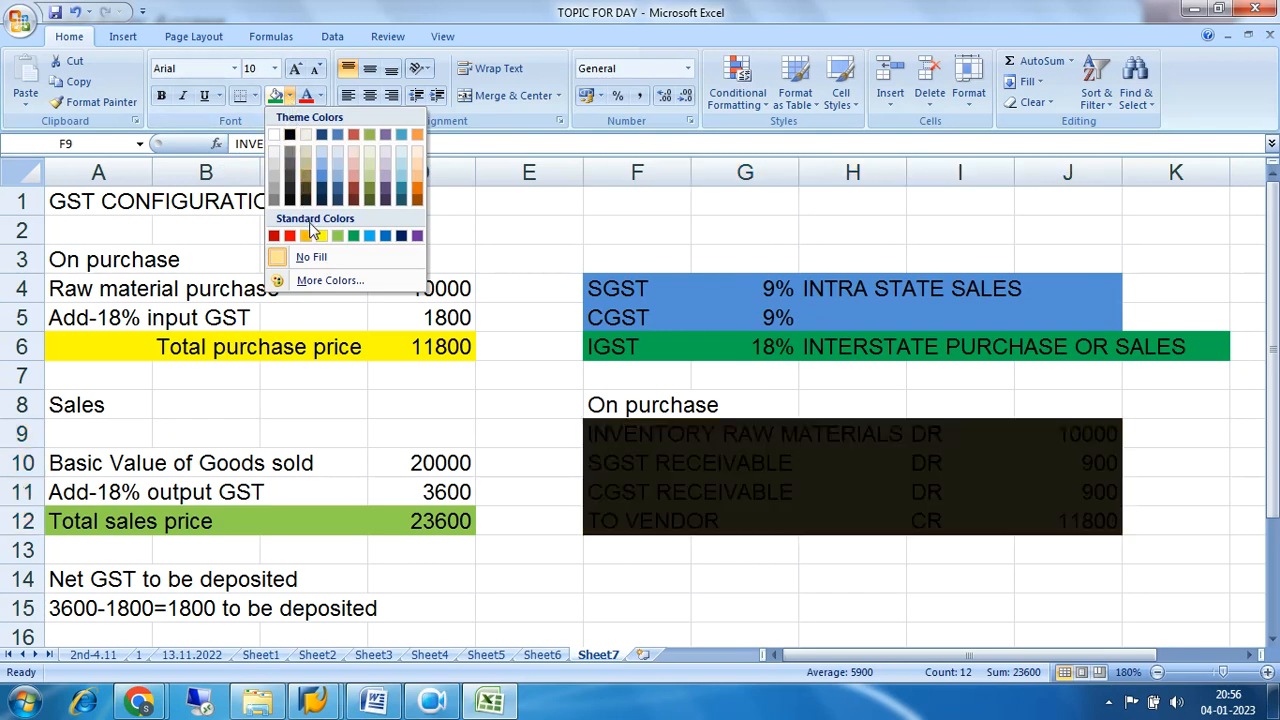
pyautogui.click(385, 236)
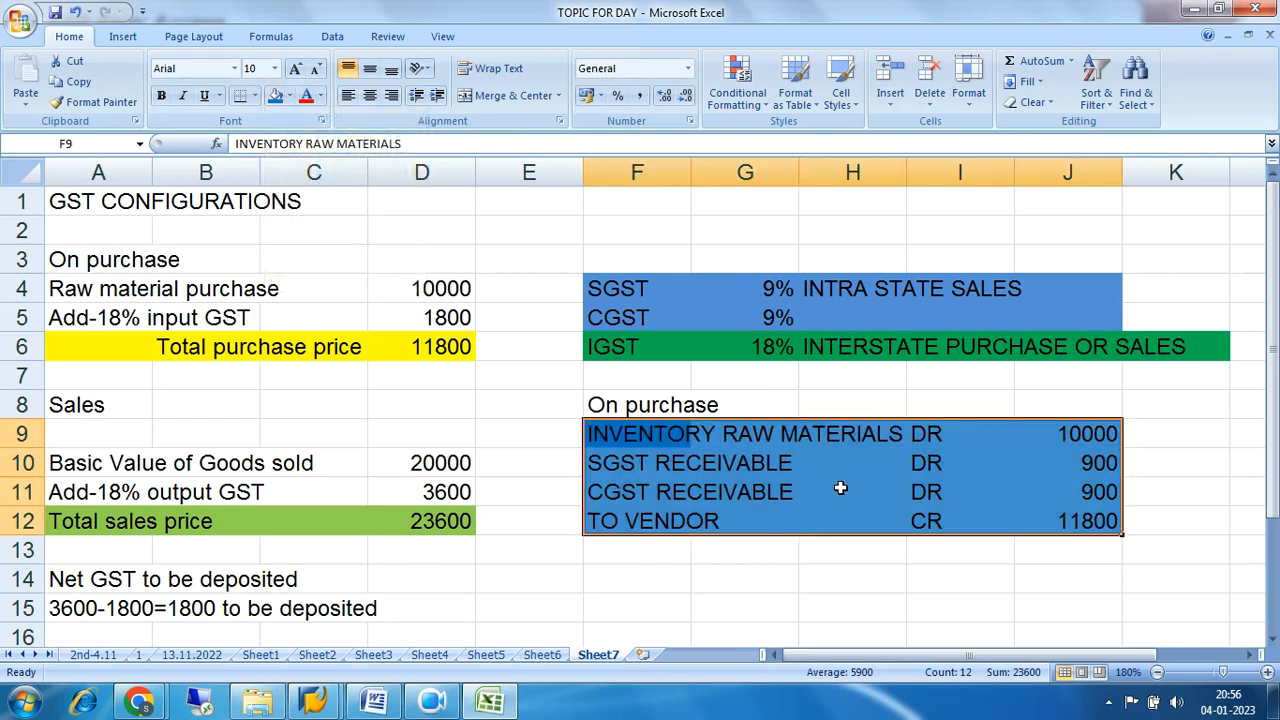
pyautogui.click(955, 570)
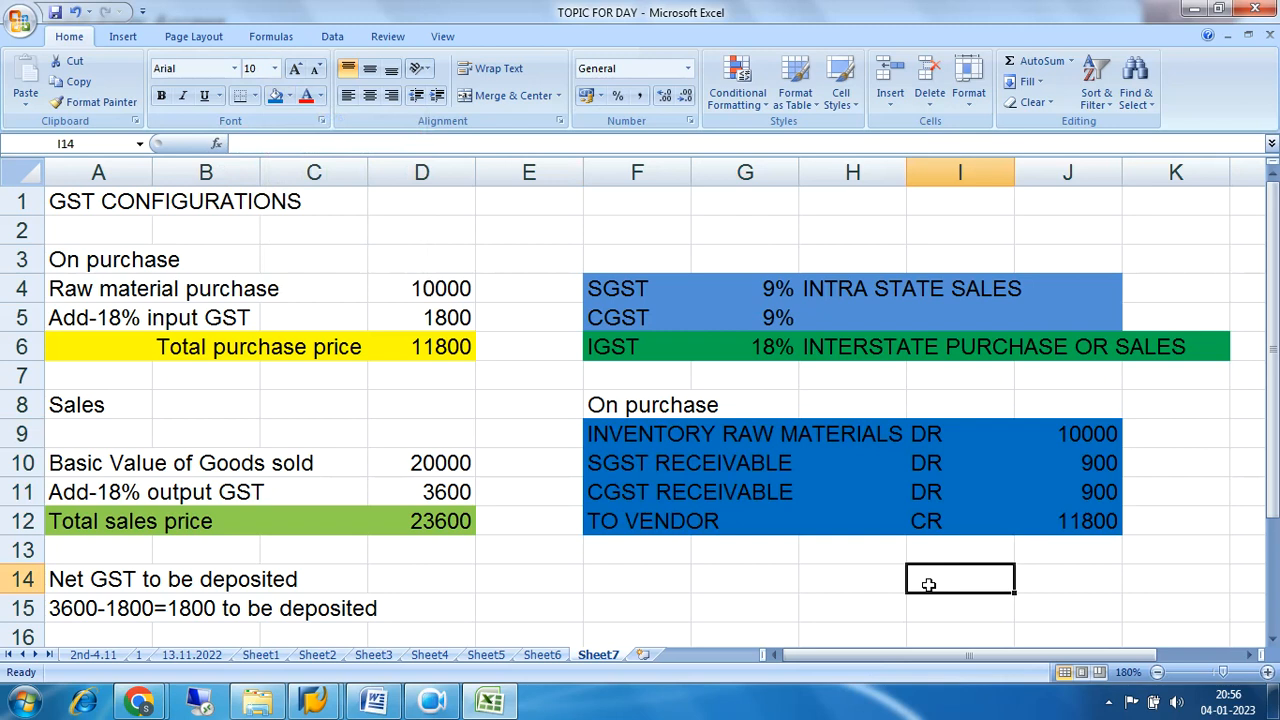
# Review the purchase journal entry in F9 to J12, going over the inventory, SGST, CGST and vendor lines with their amounts.
pyautogui.moveTo(603, 460); pyautogui.dragTo(1092, 492)
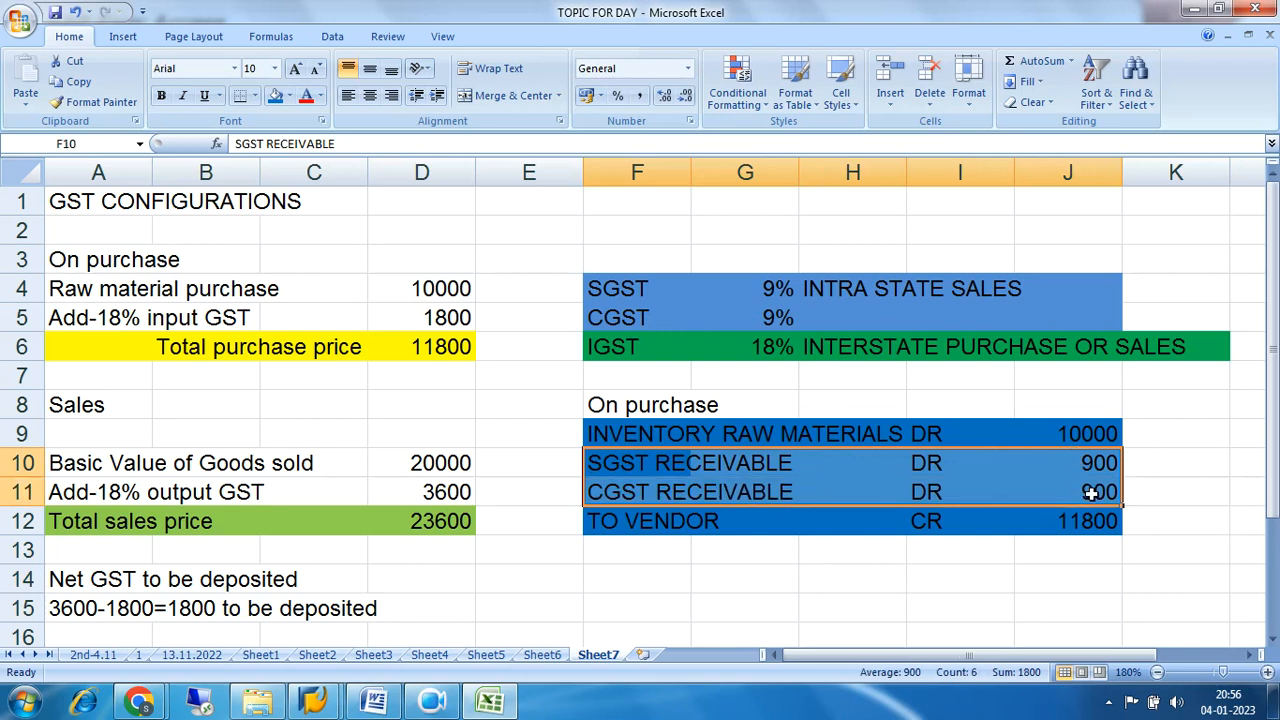
pyautogui.click(603, 476)
pyautogui.moveTo(603, 476); pyautogui.dragTo(1080, 457)
pyautogui.moveTo(641, 466); pyautogui.dragTo(931, 462)
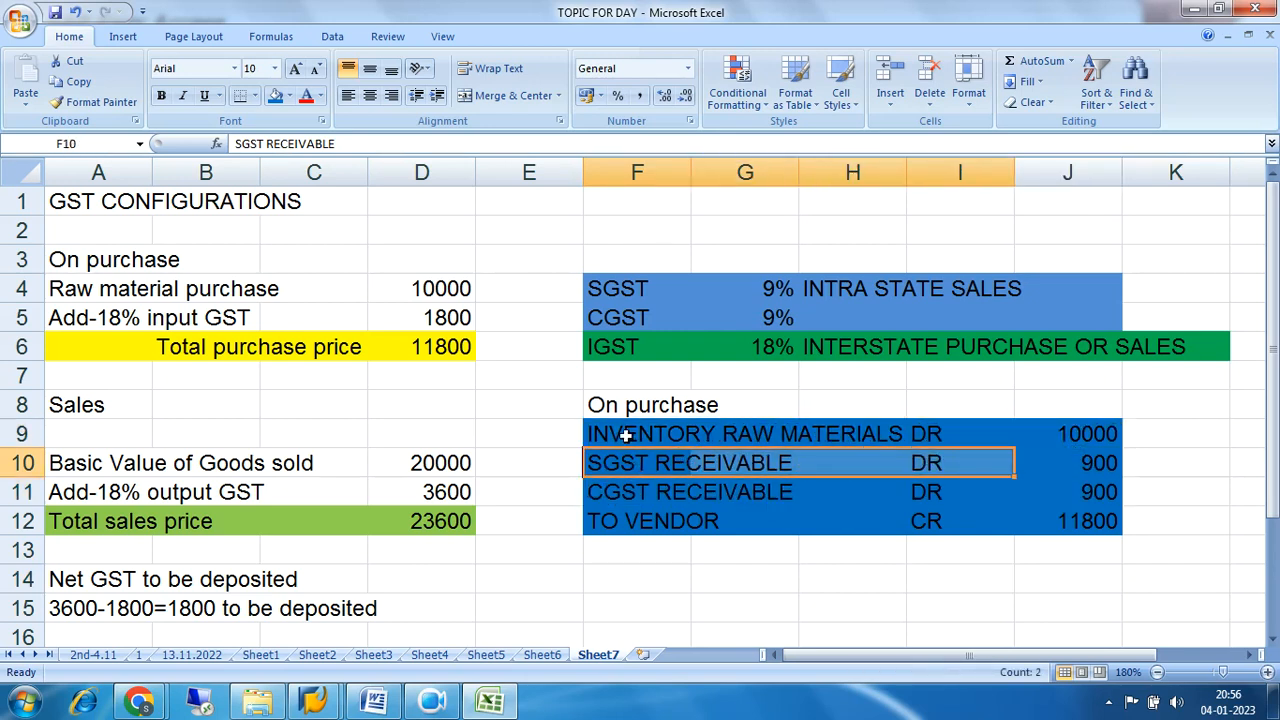
pyautogui.moveTo(625, 435); pyautogui.dragTo(929, 430)
pyautogui.moveTo(628, 478); pyautogui.dragTo(928, 458)
pyautogui.moveTo(631, 489); pyautogui.dragTo(917, 477)
pyautogui.moveTo(621, 535); pyautogui.dragTo(923, 520)
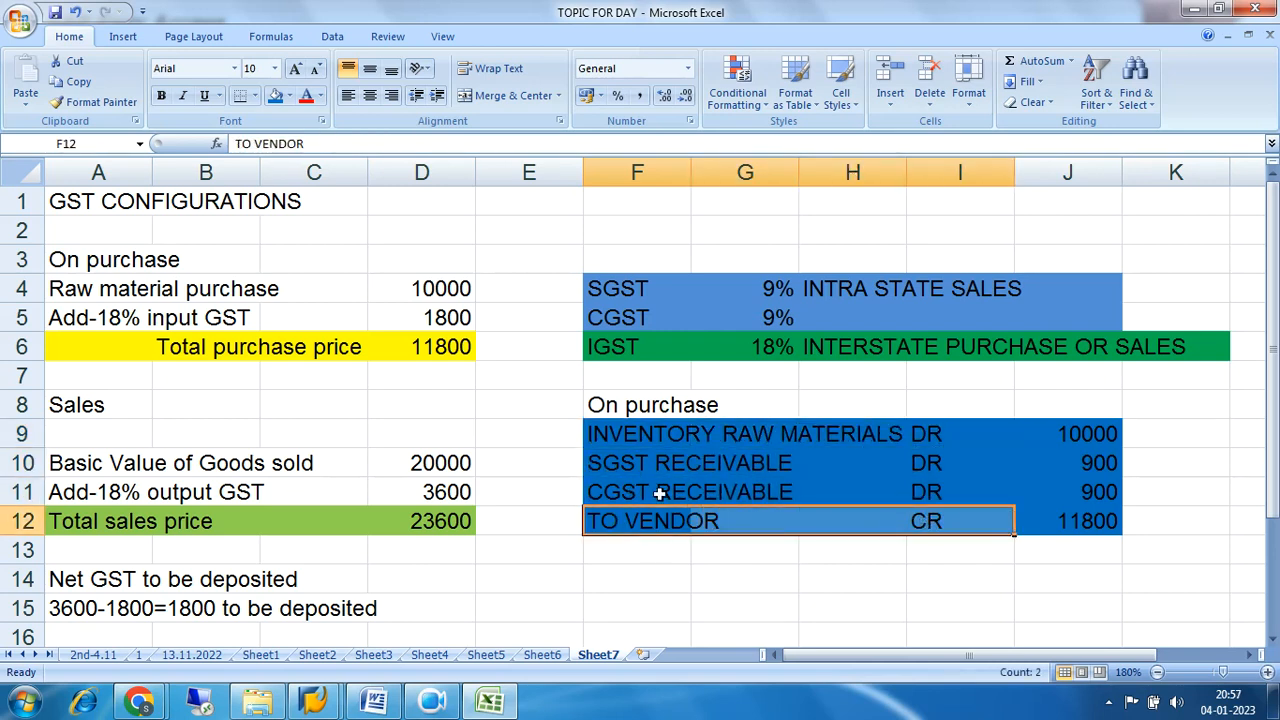
pyautogui.moveTo(614, 469); pyautogui.dragTo(891, 461)
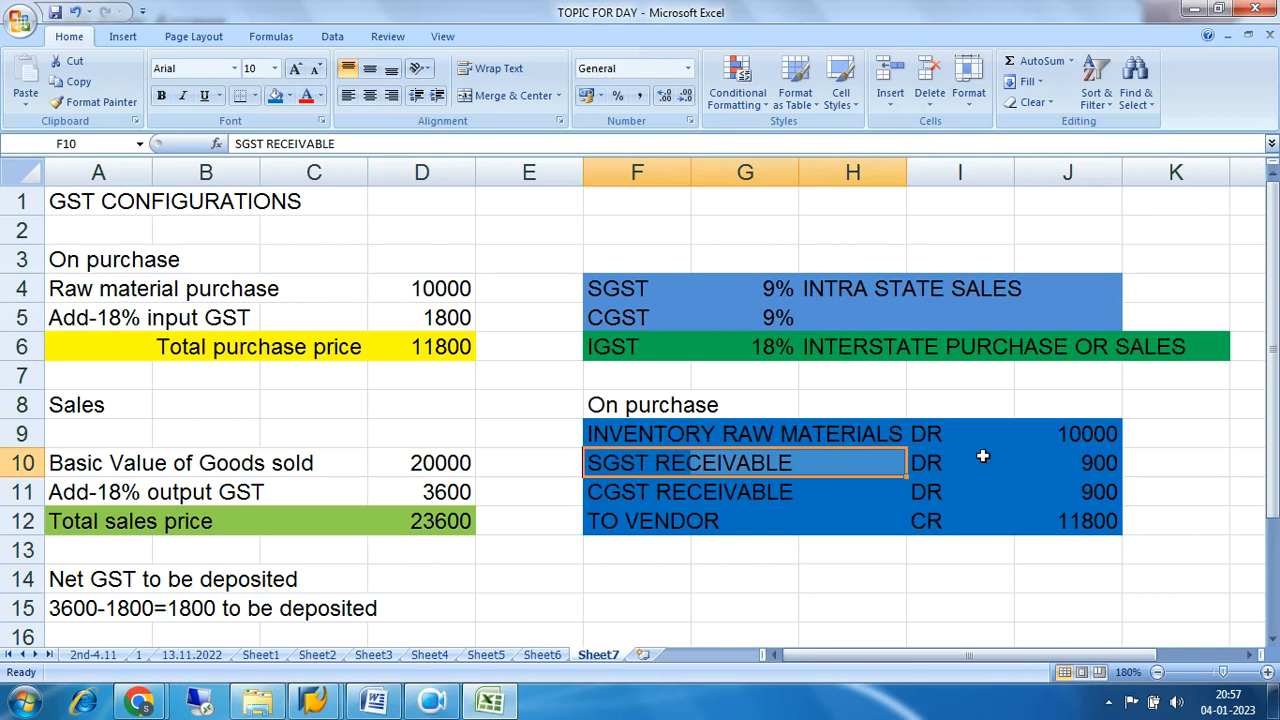
pyautogui.click(1095, 455)
pyautogui.click(1089, 488)
pyautogui.moveTo(600, 436); pyautogui.dragTo(1082, 512)
# Copy the "Sales" heading from A8 into F13, below the purchase journal entry.
pyautogui.click(76, 412)
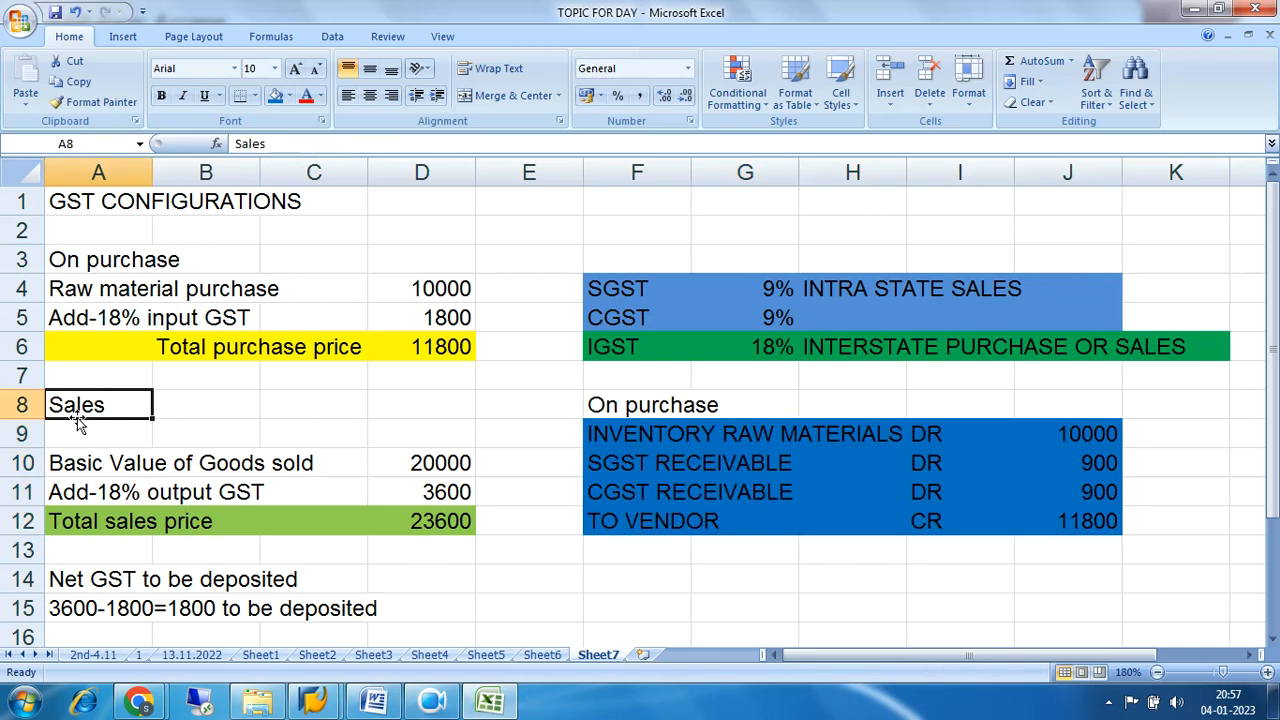
pyautogui.hotkey('ctrl', 'c')
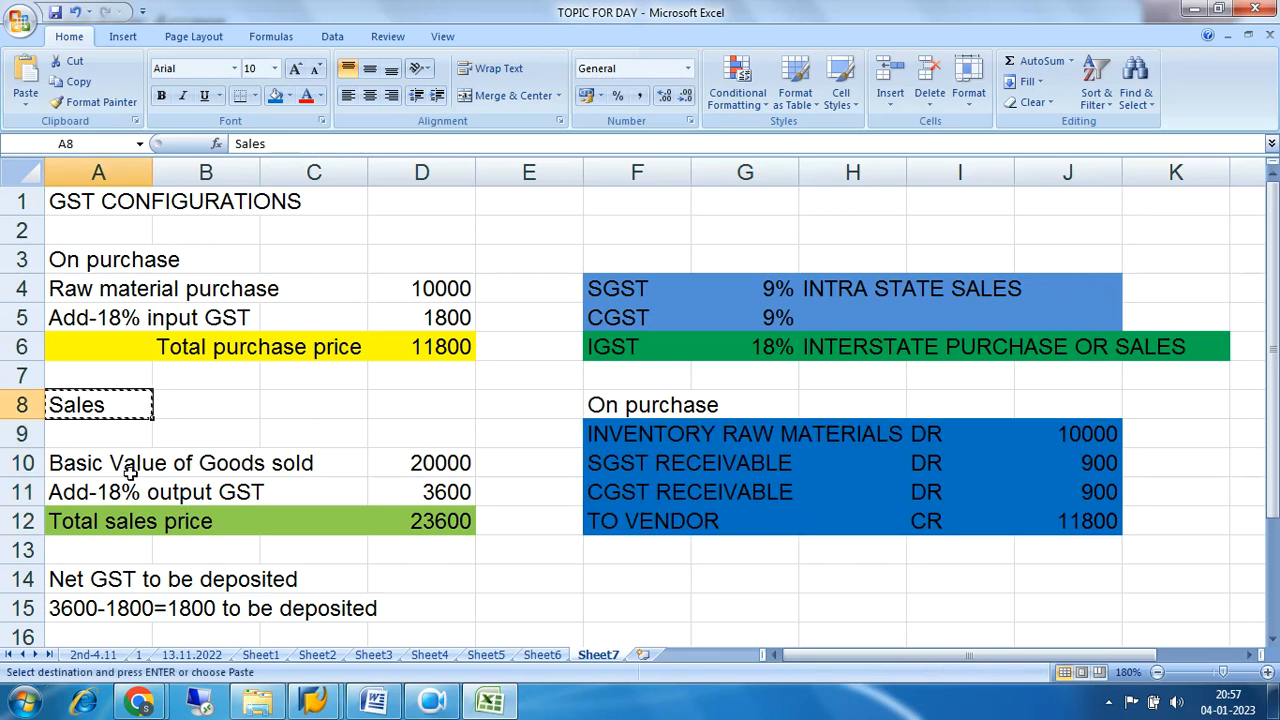
pyautogui.click(621, 551)
pyautogui.hotkey('ctrl', 'v')
pyautogui.scroll(-2, 737, 599)
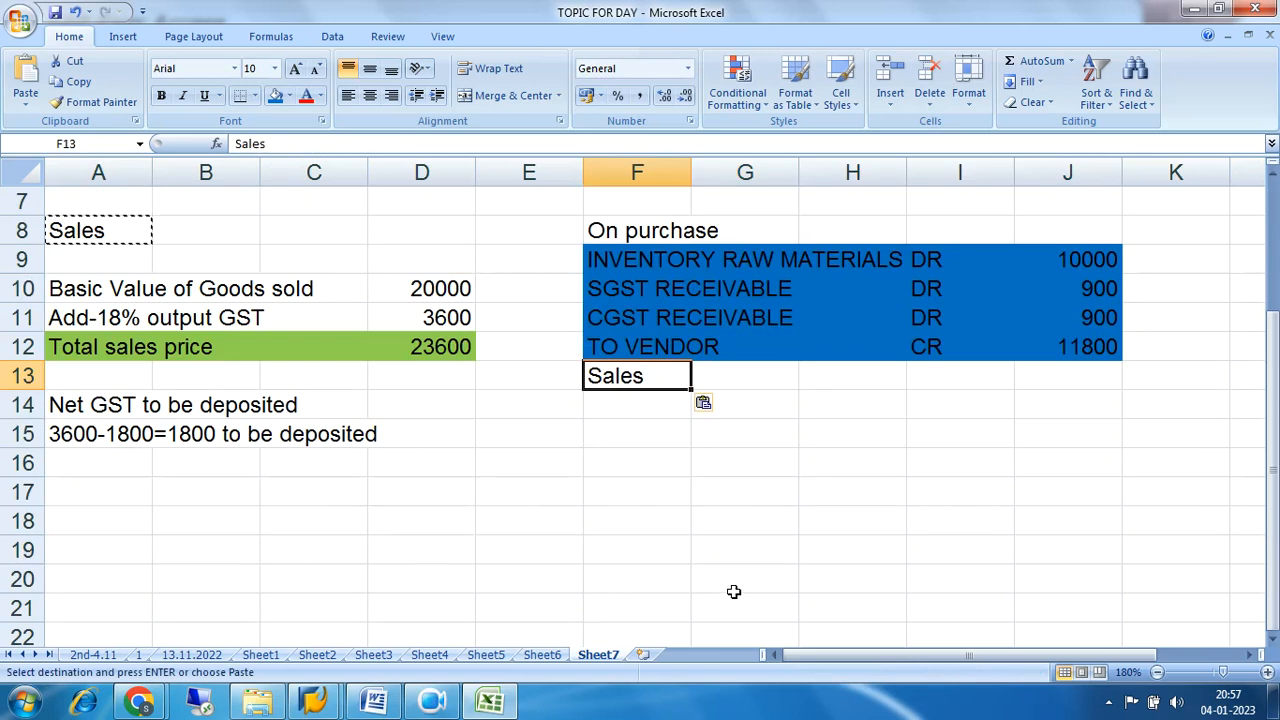
# Enter the debit line of the sales entry in row 15: "CUSTOMER" in F15, DR in I15 and 23600 in J15.
pyautogui.click(643, 432)
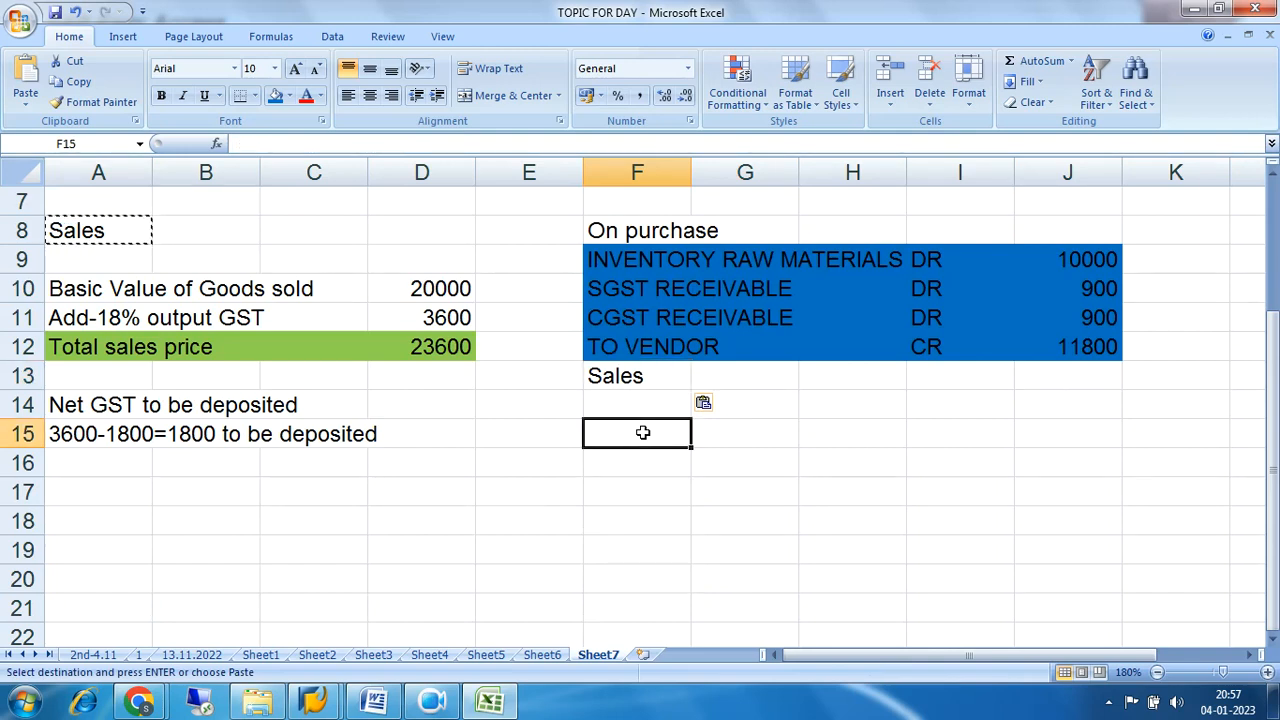
pyautogui.write('CUSTOMER')
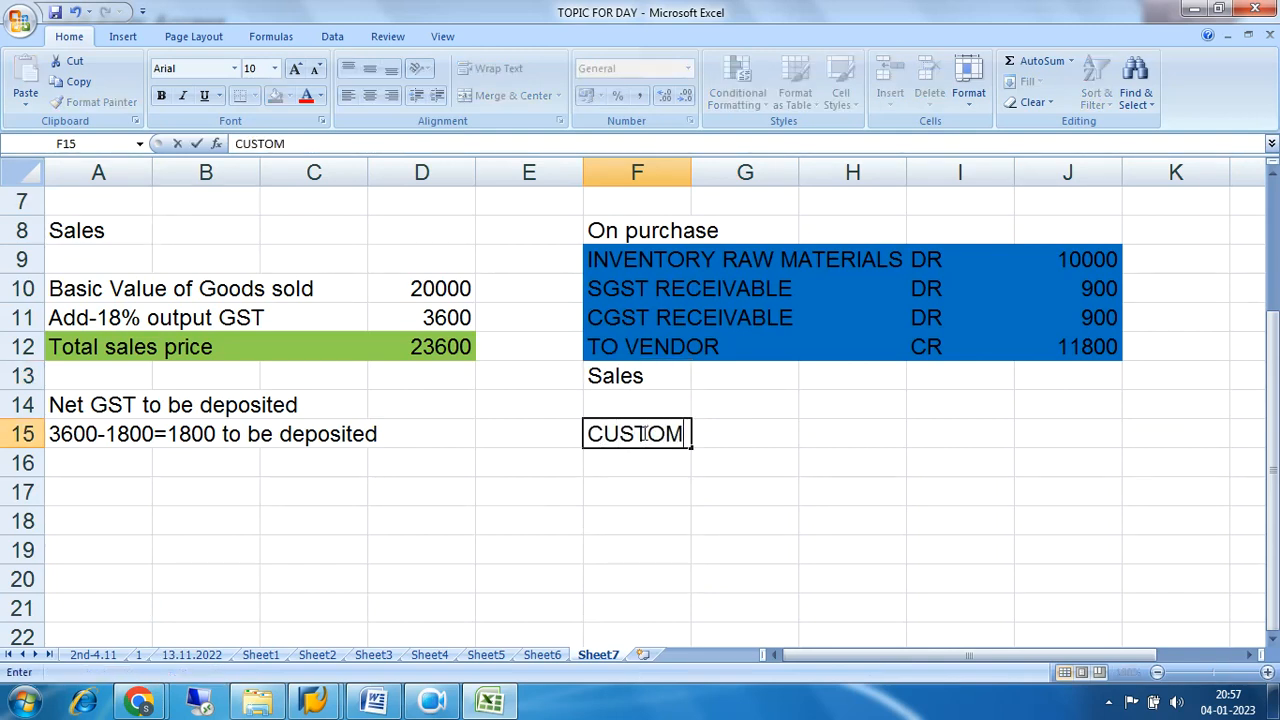
pyautogui.press('Tab')
pyautogui.press('Tab')
pyautogui.press('Tab')
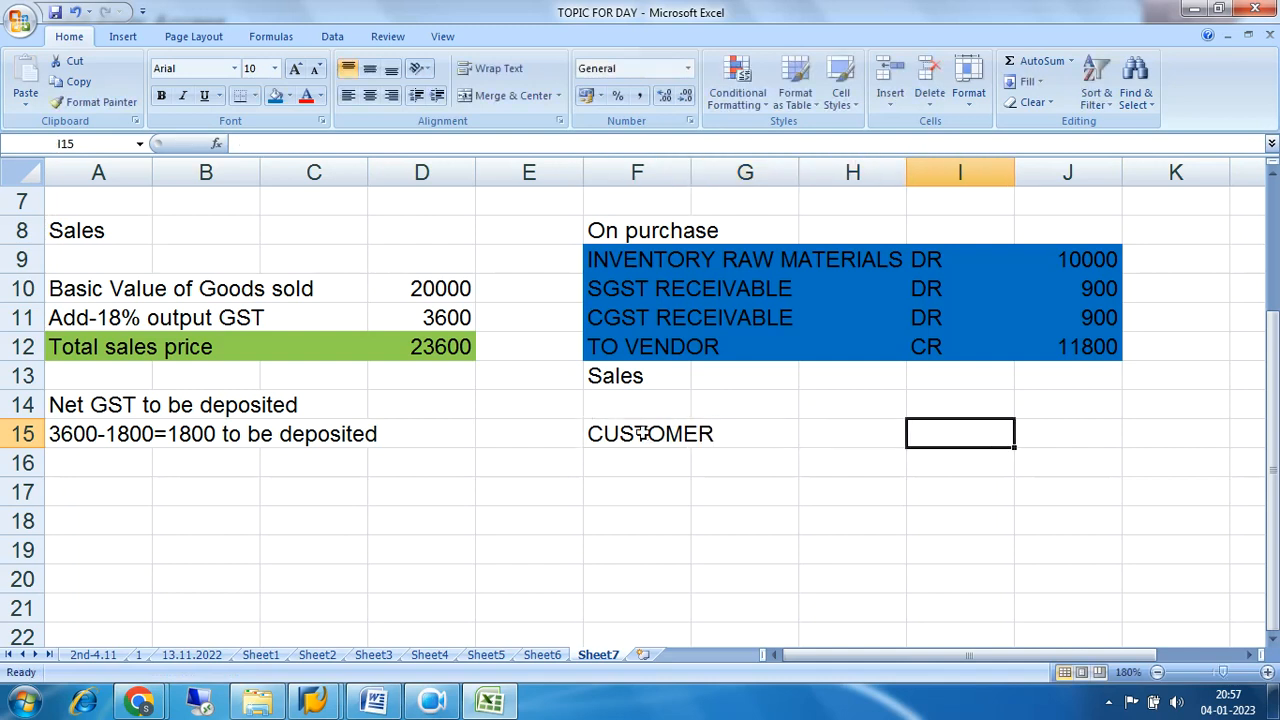
pyautogui.write('DR')
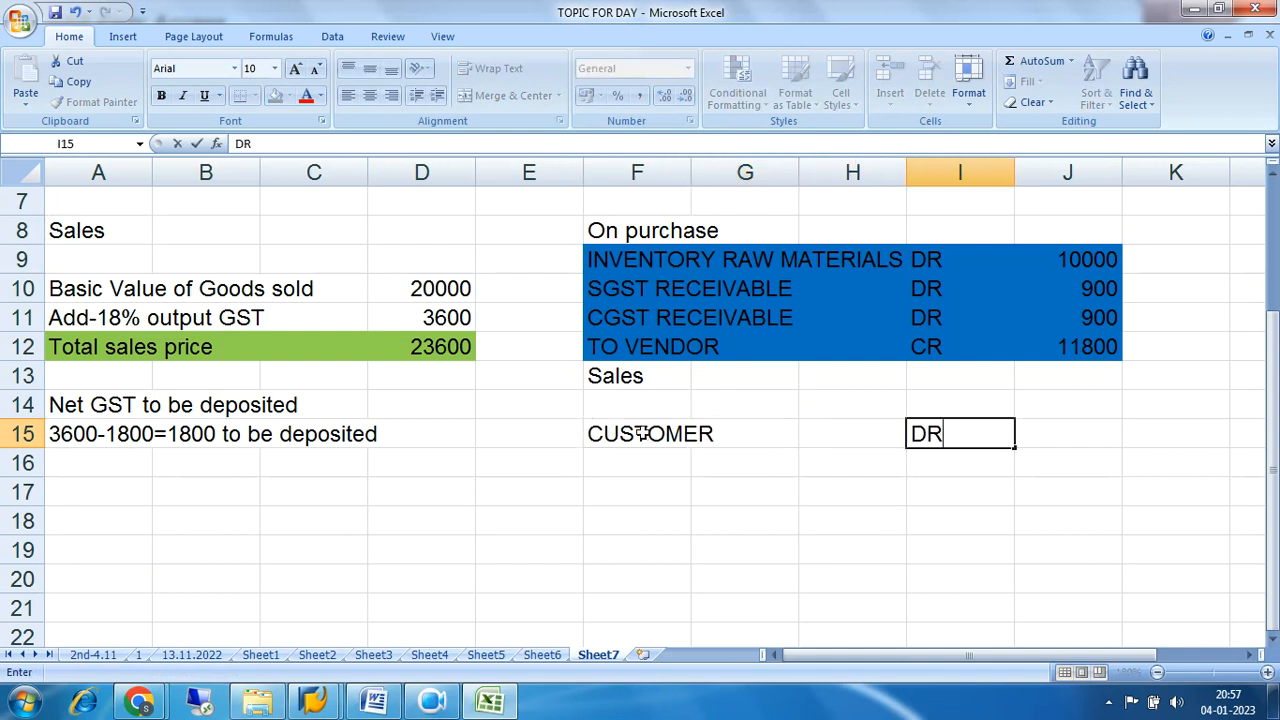
pyautogui.press('Tab')
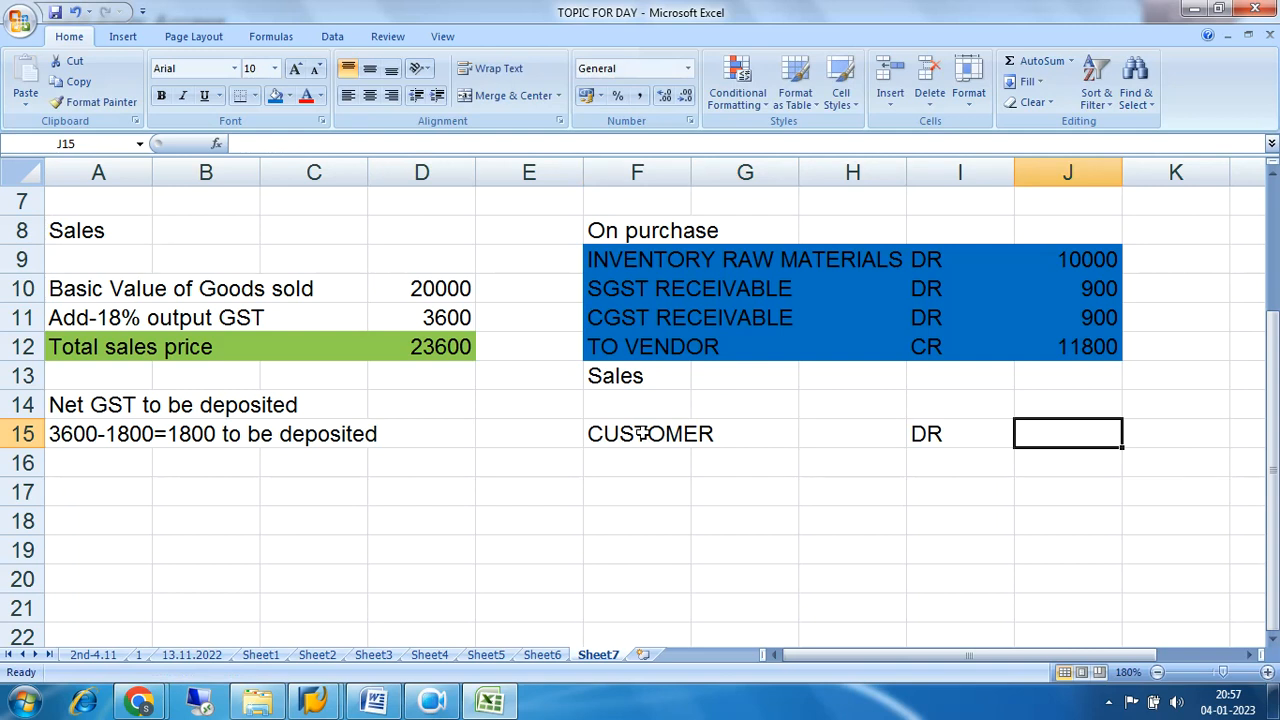
pyautogui.write('20000')
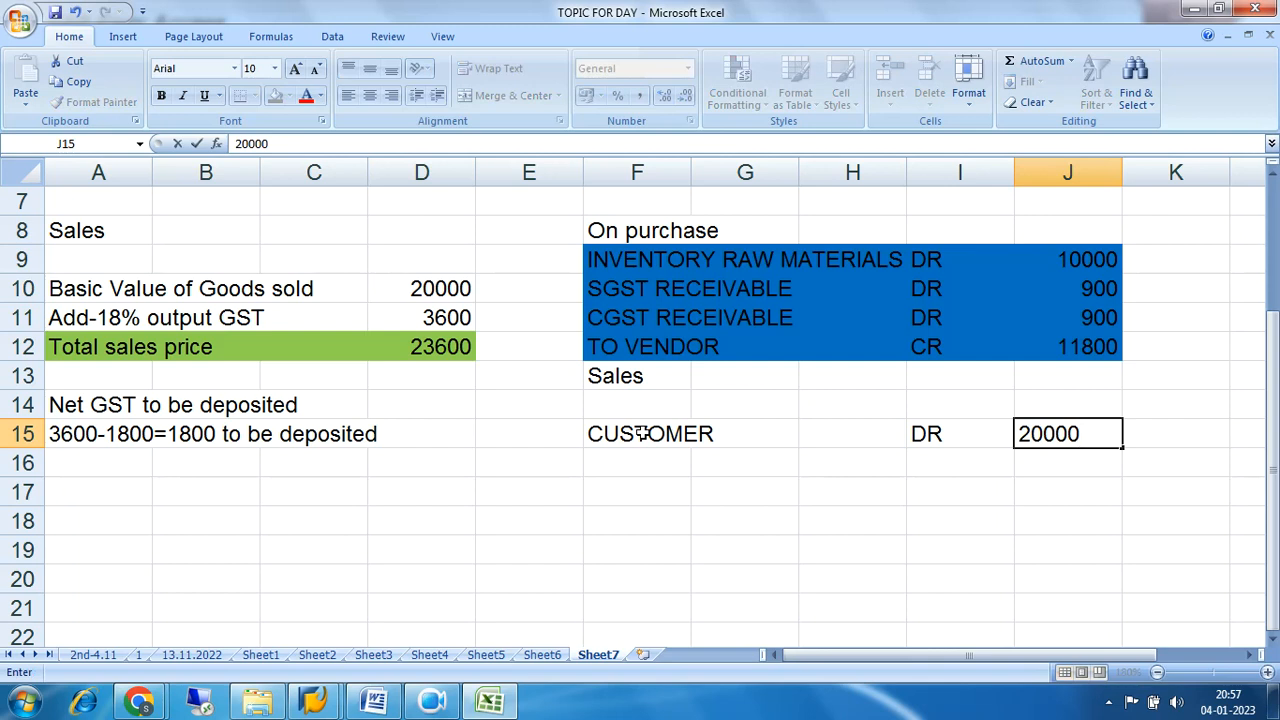
pyautogui.press('BackSpace')
pyautogui.press('BackSpace')
pyautogui.press('BackSpace')
pyautogui.press('BackSpace')
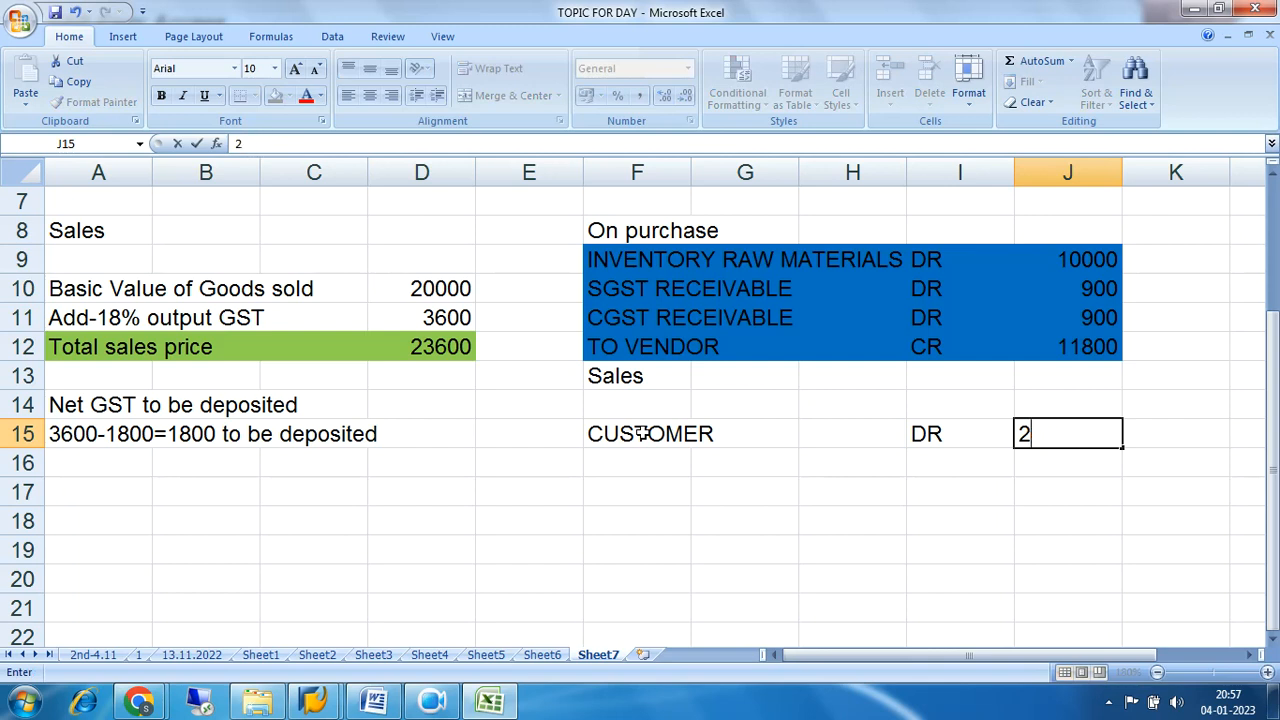
pyautogui.write('3600')
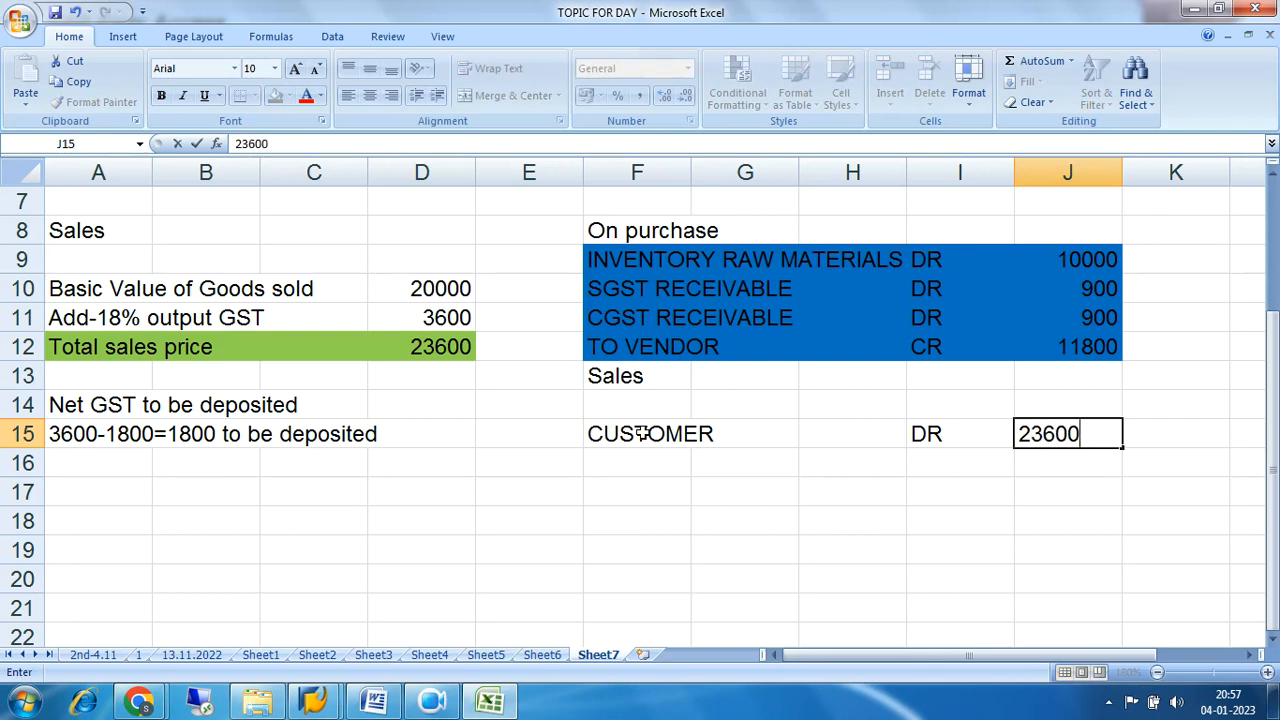
pyautogui.press('Return')
# Enter "TO" in F16 and copy the SGST and CGST RECEIVABLE lines, cells F10 to I11, to G16.
pyautogui.press('Left')
pyautogui.press('Left')
pyautogui.press('Left')
pyautogui.press('Left')
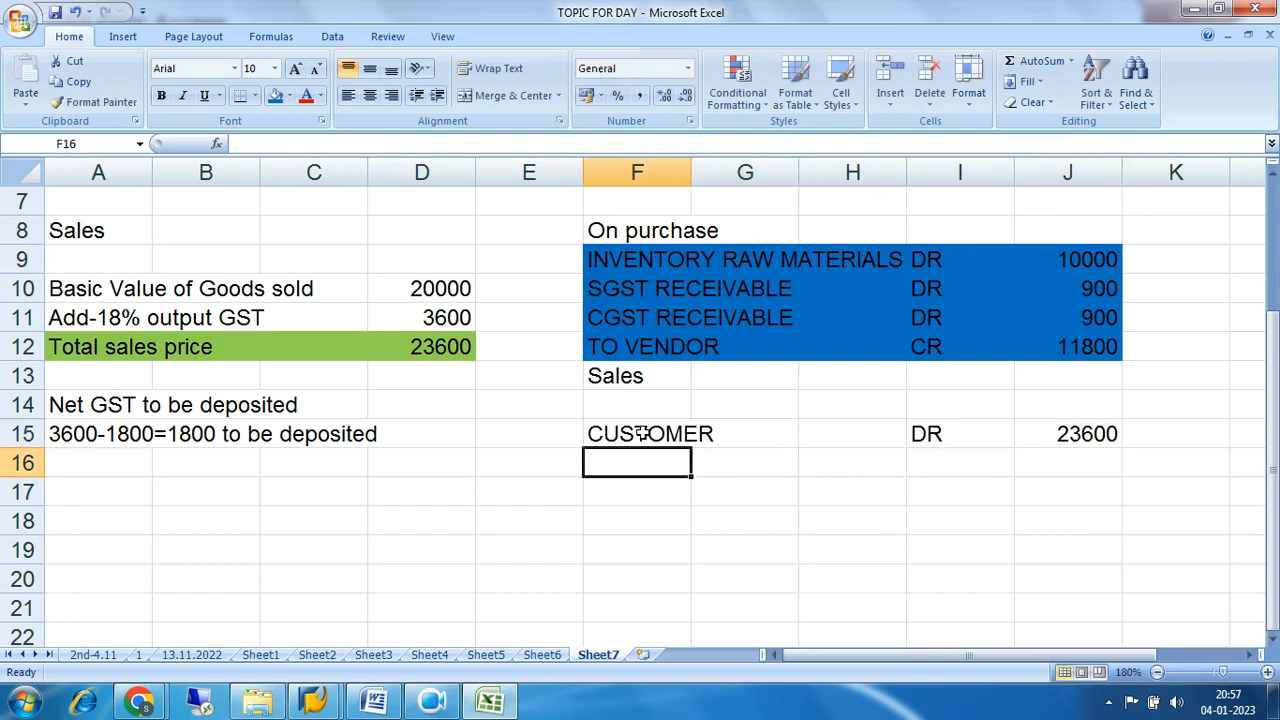
pyautogui.write('TO')
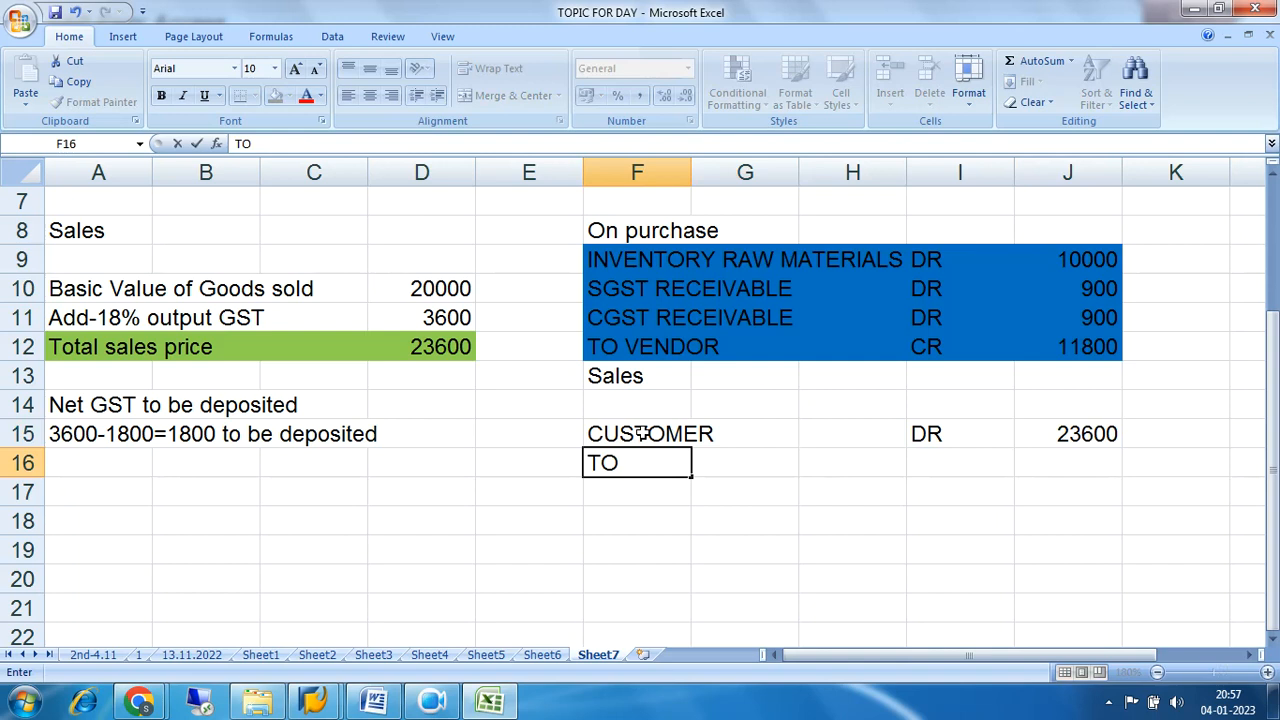
pyautogui.press('Right')
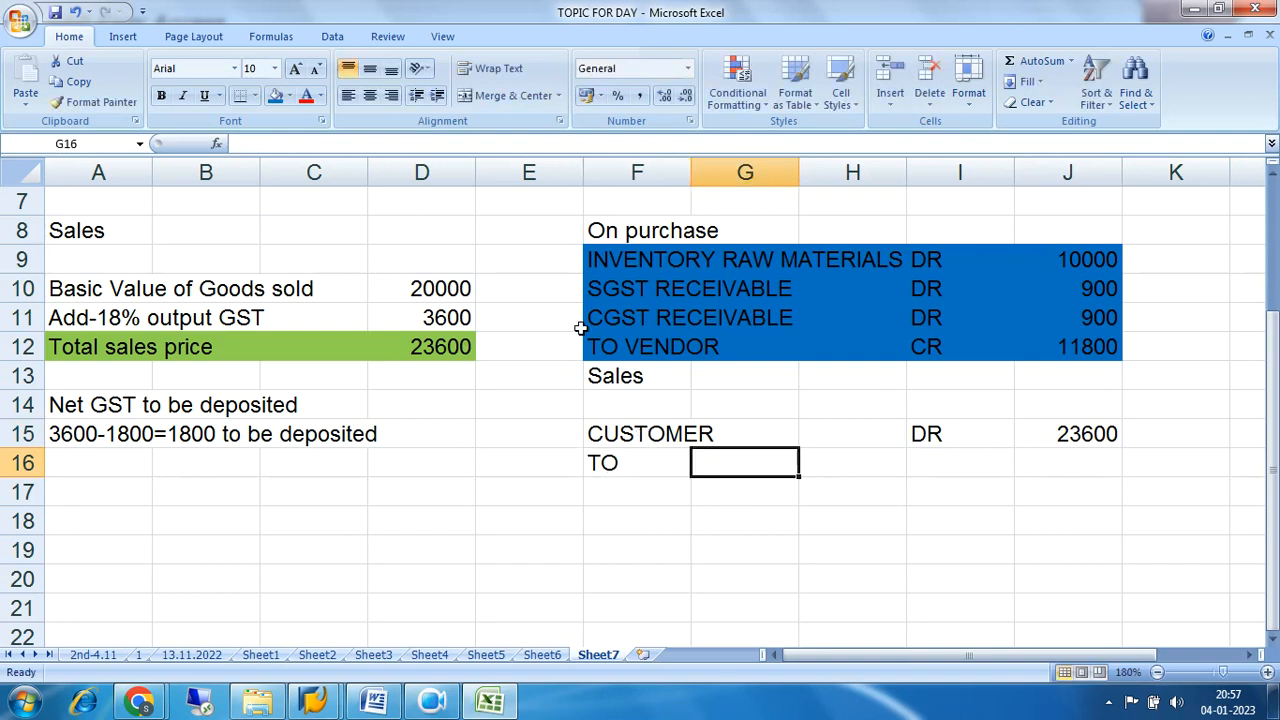
pyautogui.moveTo(609, 289); pyautogui.dragTo(928, 313)
pyautogui.hotkey('ctrl', 'c')
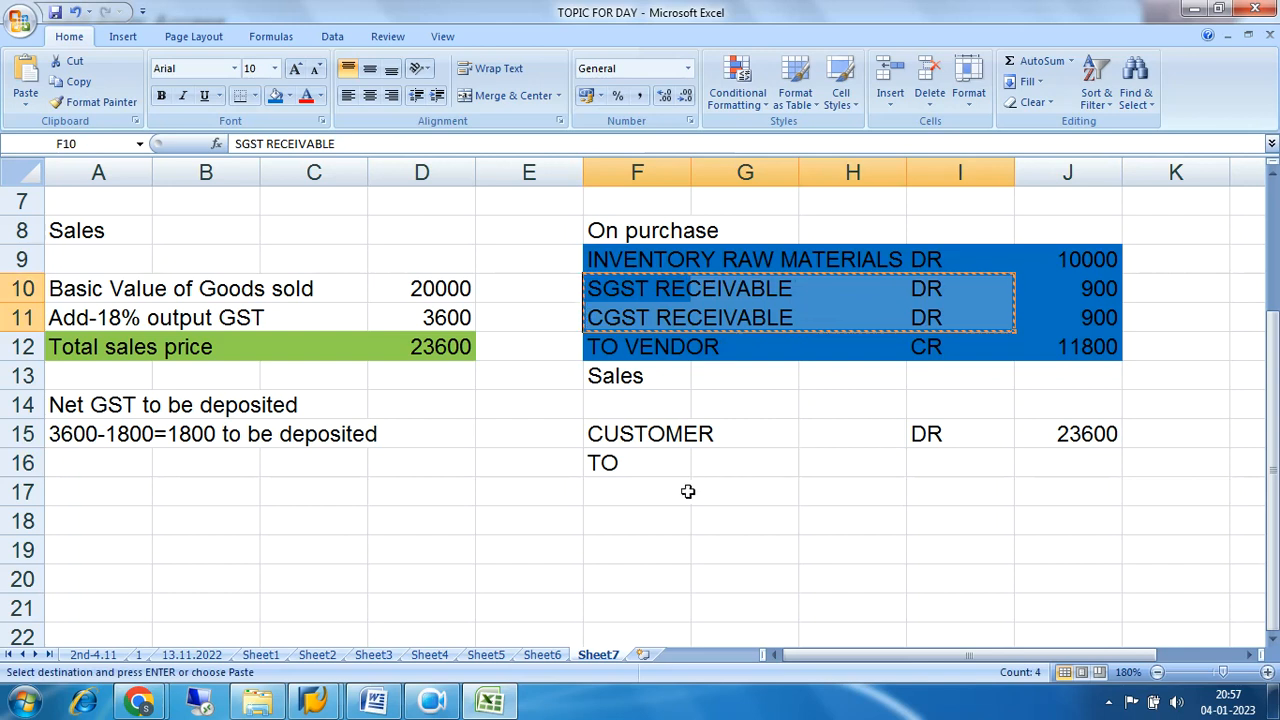
pyautogui.click(718, 466)
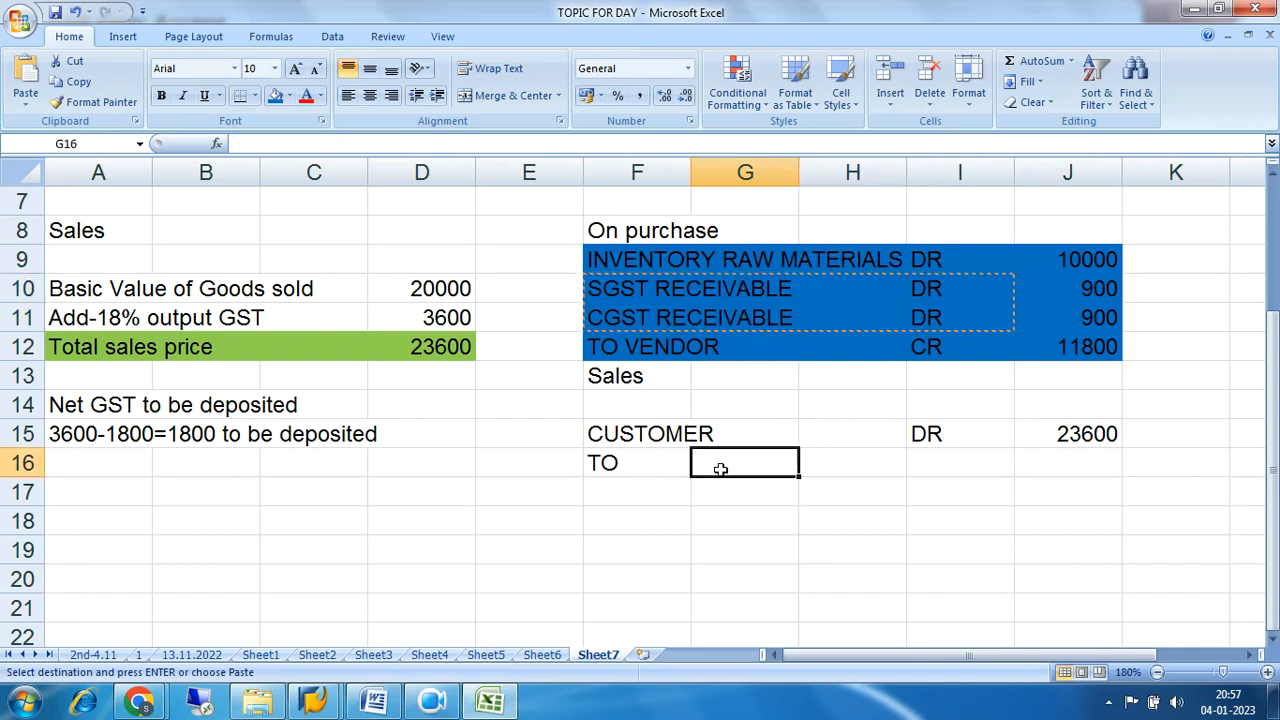
pyautogui.hotkey('ctrl', 'v')
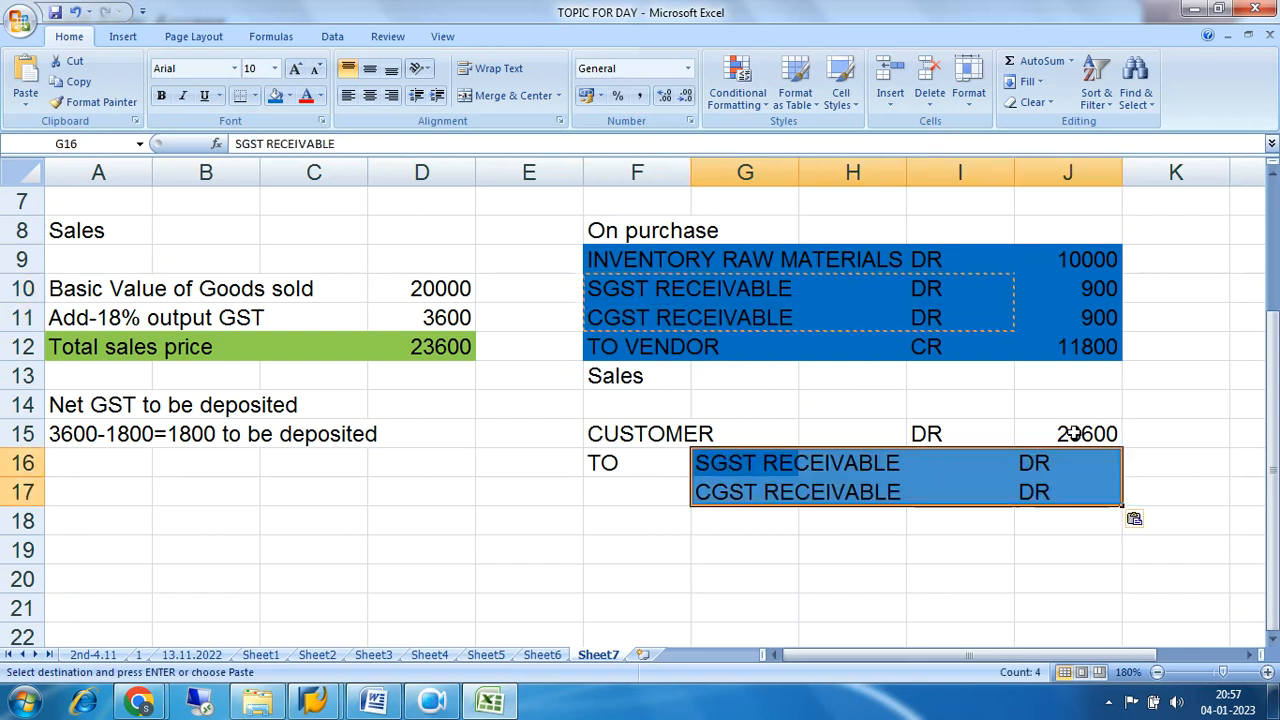
# Clear the customer amount in J15 and move the DR from I15 into J15.
pyautogui.click(1073, 433)
pyautogui.press('Delete')
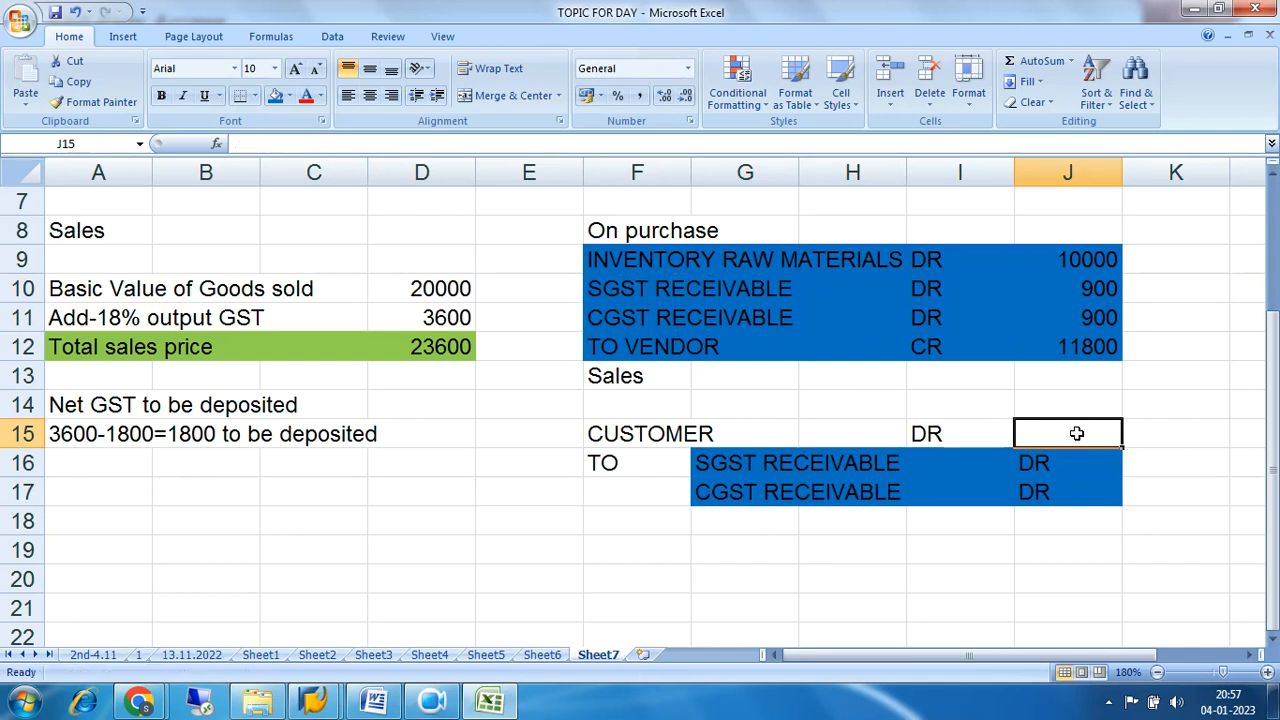
pyautogui.press('Right')
pyautogui.press('Up')
pyautogui.press('Left')
pyautogui.press('Left')
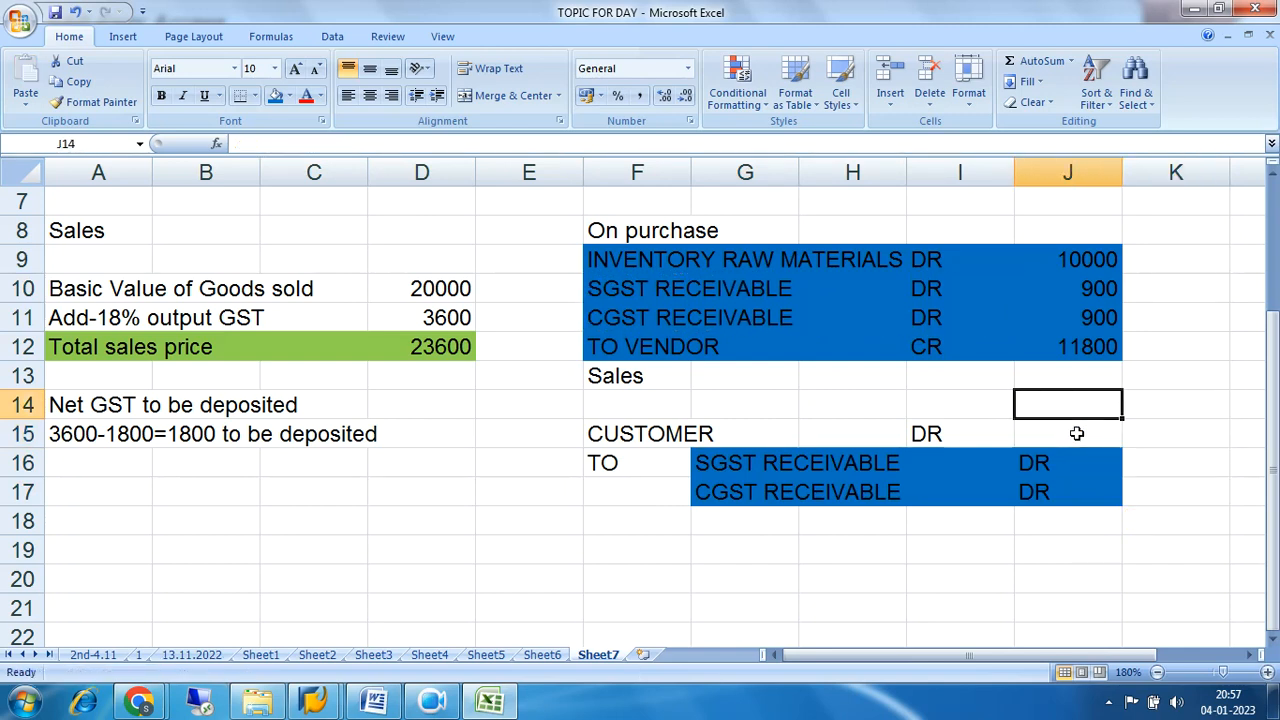
pyautogui.press('Down')
pyautogui.hotkey('ctrl', 'c')
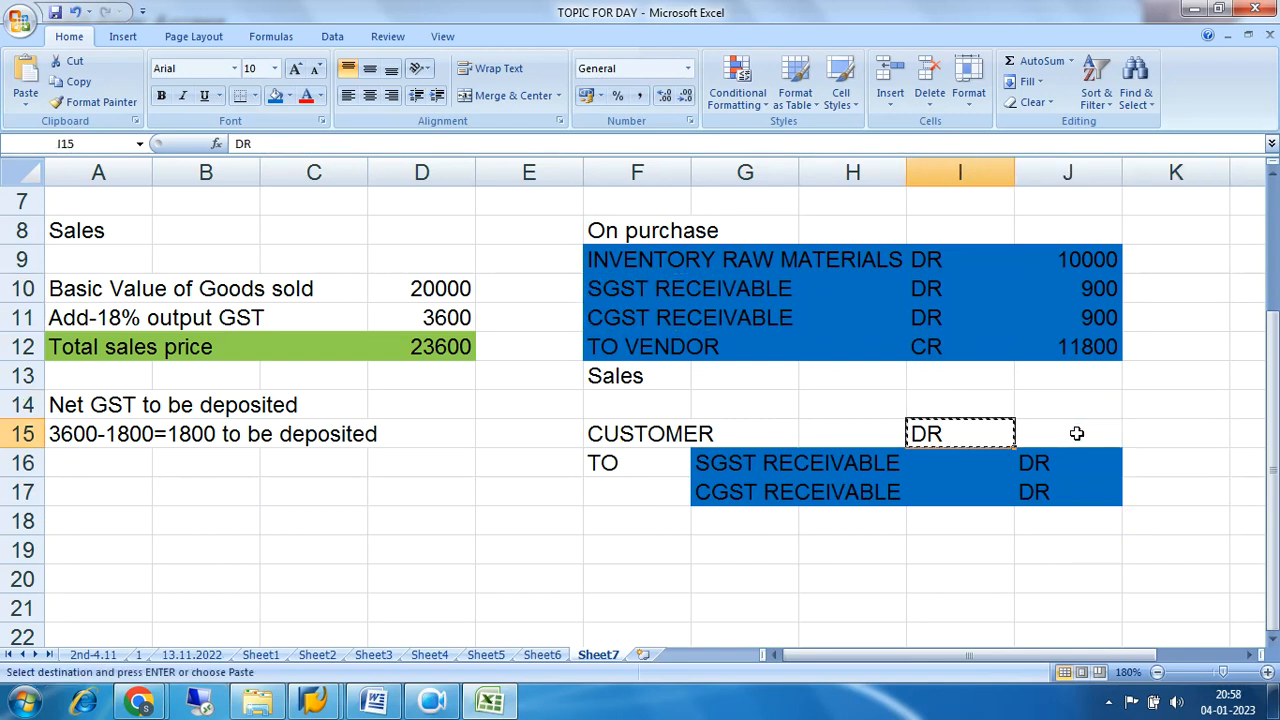
pyautogui.press('Right')
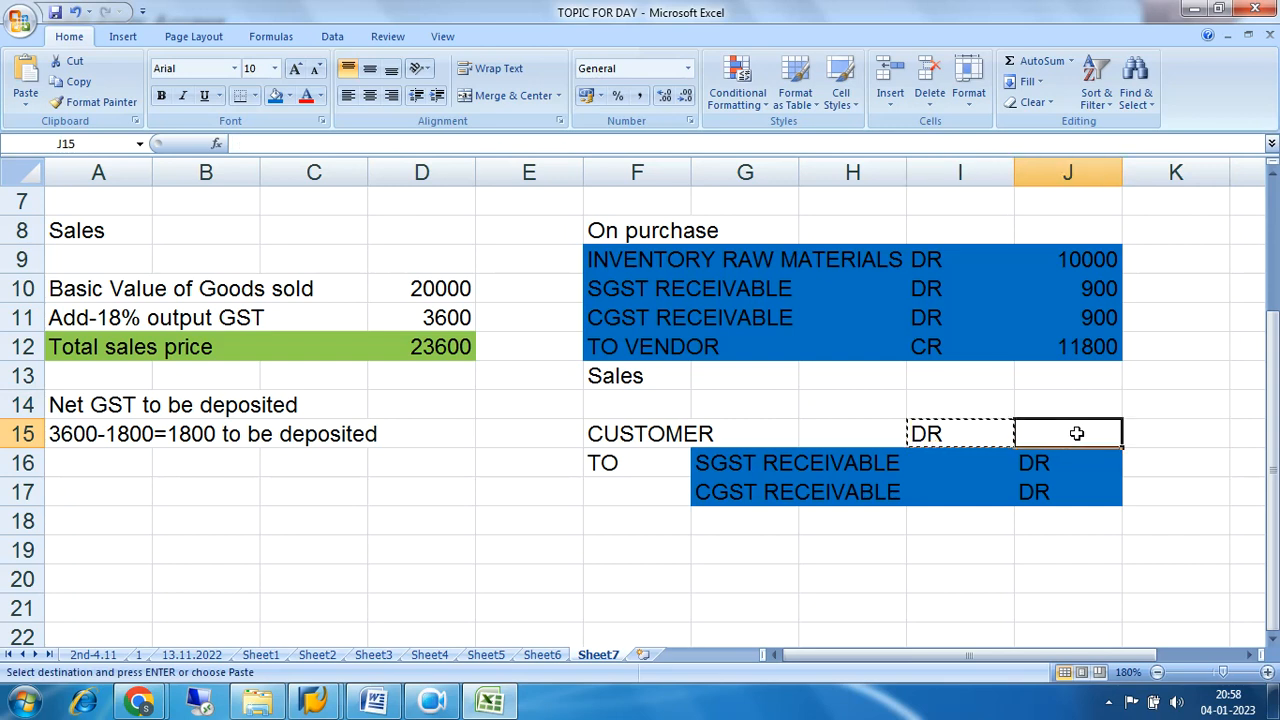
pyautogui.press('Return')
# Change the SGST and CGST lines of the sales entry, cells J16 and J17, to CR.
pyautogui.press('Down')
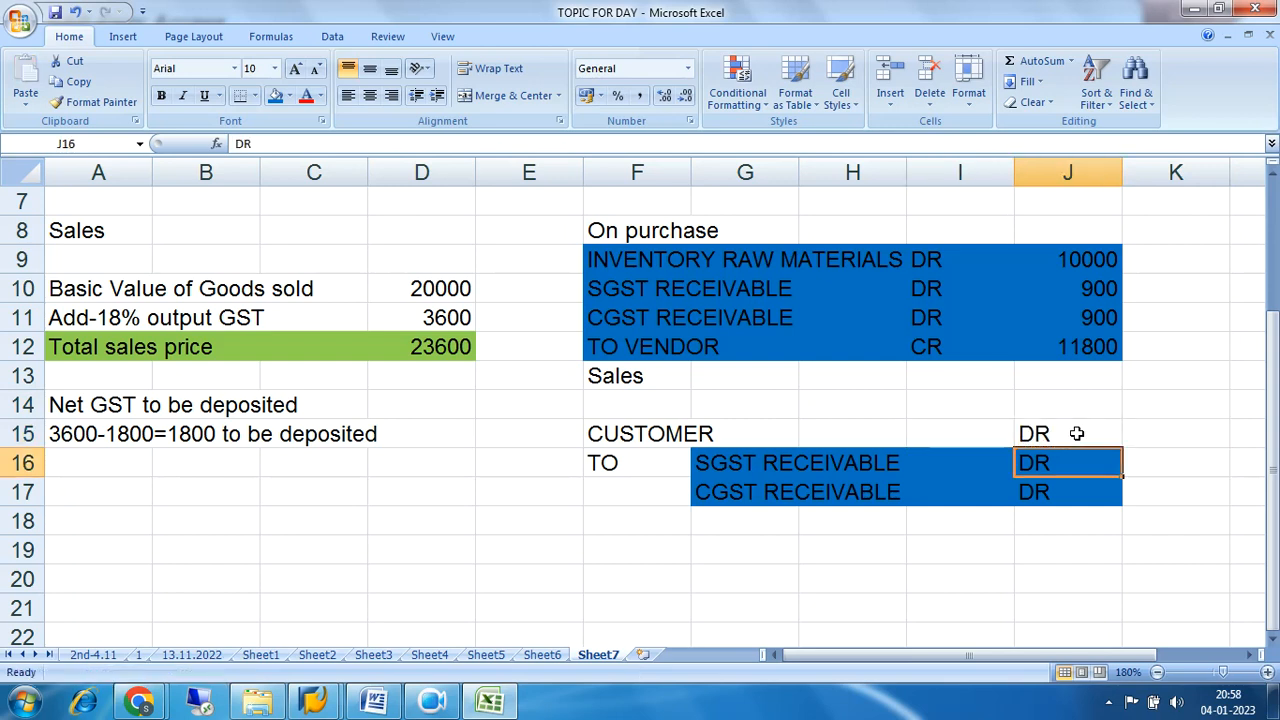
pyautogui.write('R')
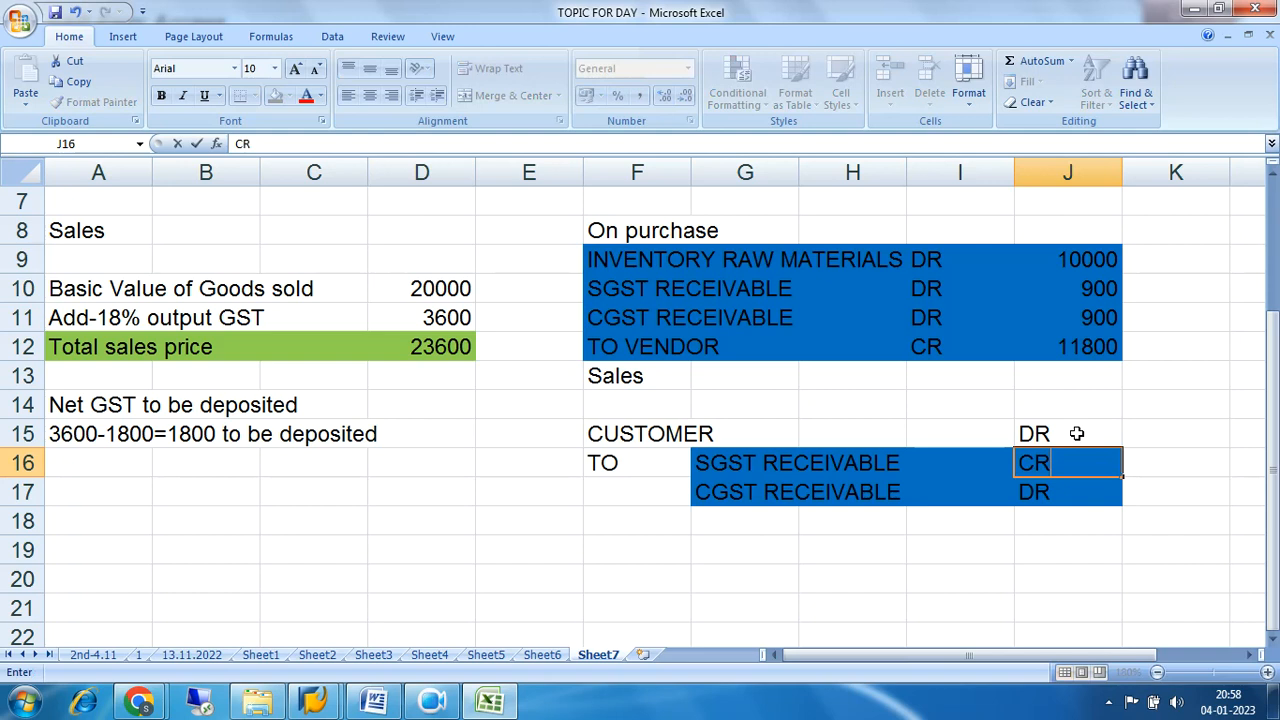
pyautogui.press('Return')
pyautogui.write('CR')
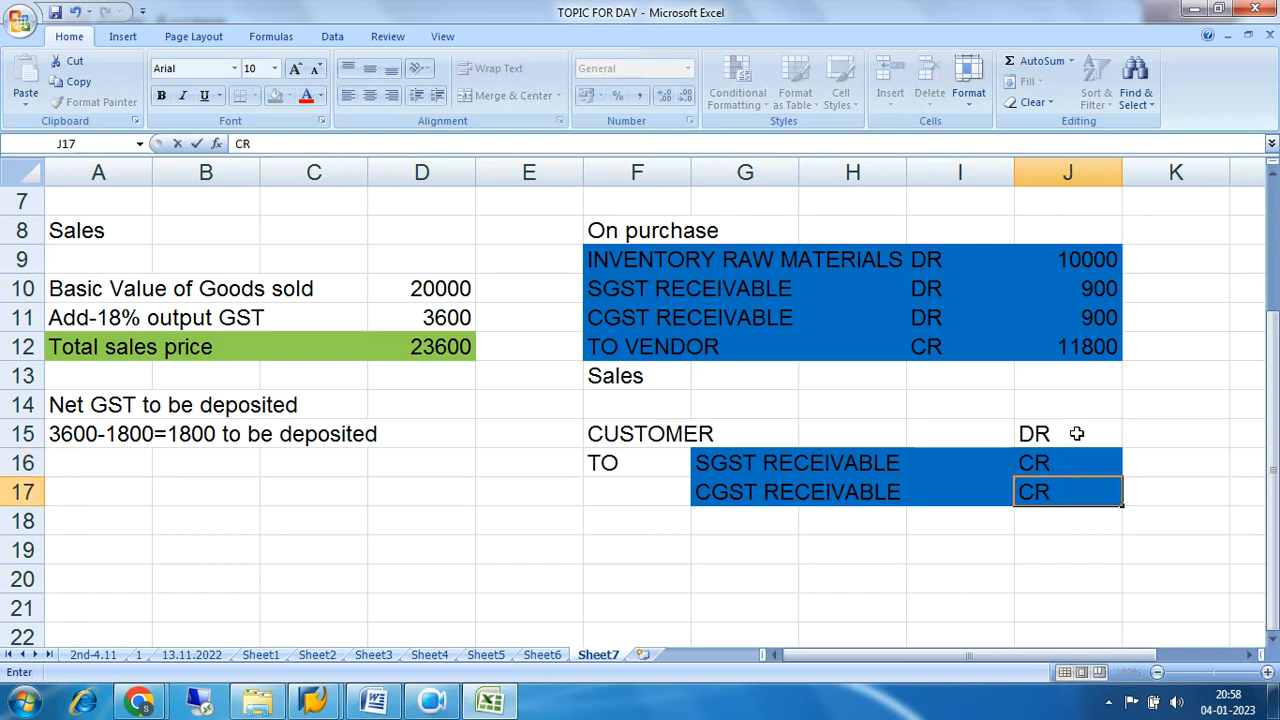
# Add a sales credit line in row 18 with "SALES" in G18 and CR in J18.
pyautogui.click(713, 522)
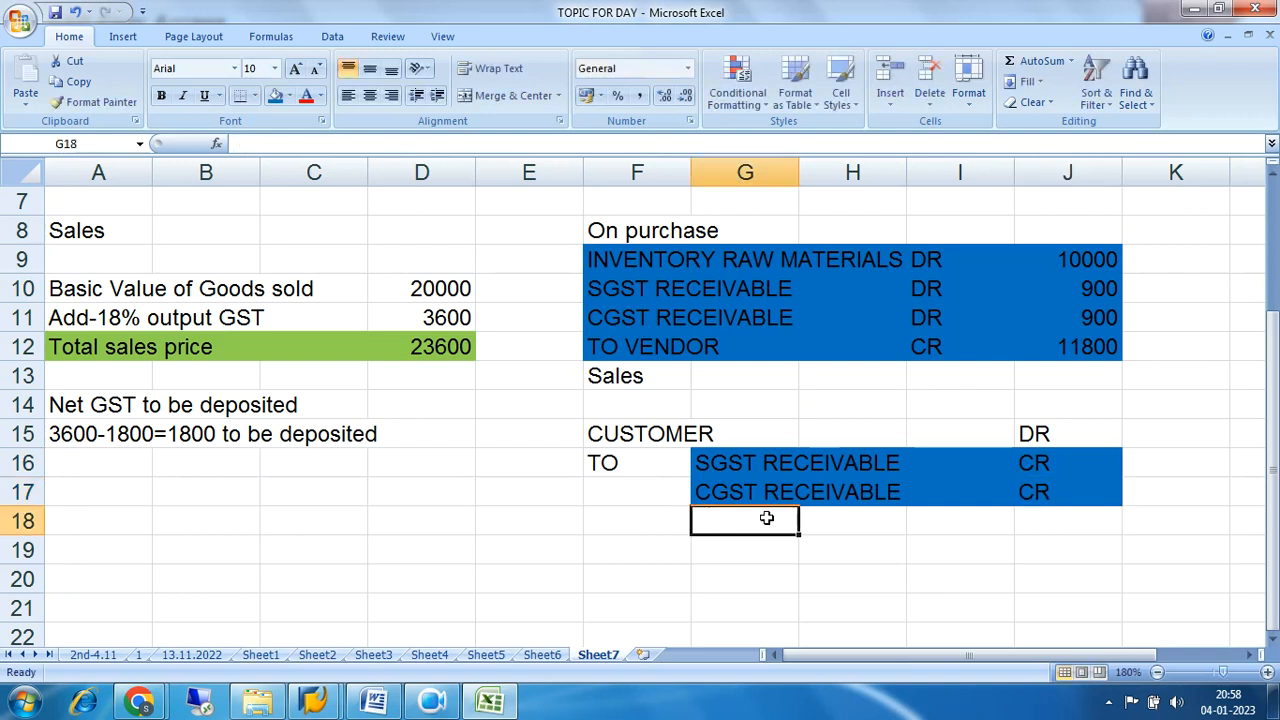
pyautogui.write('SALES')
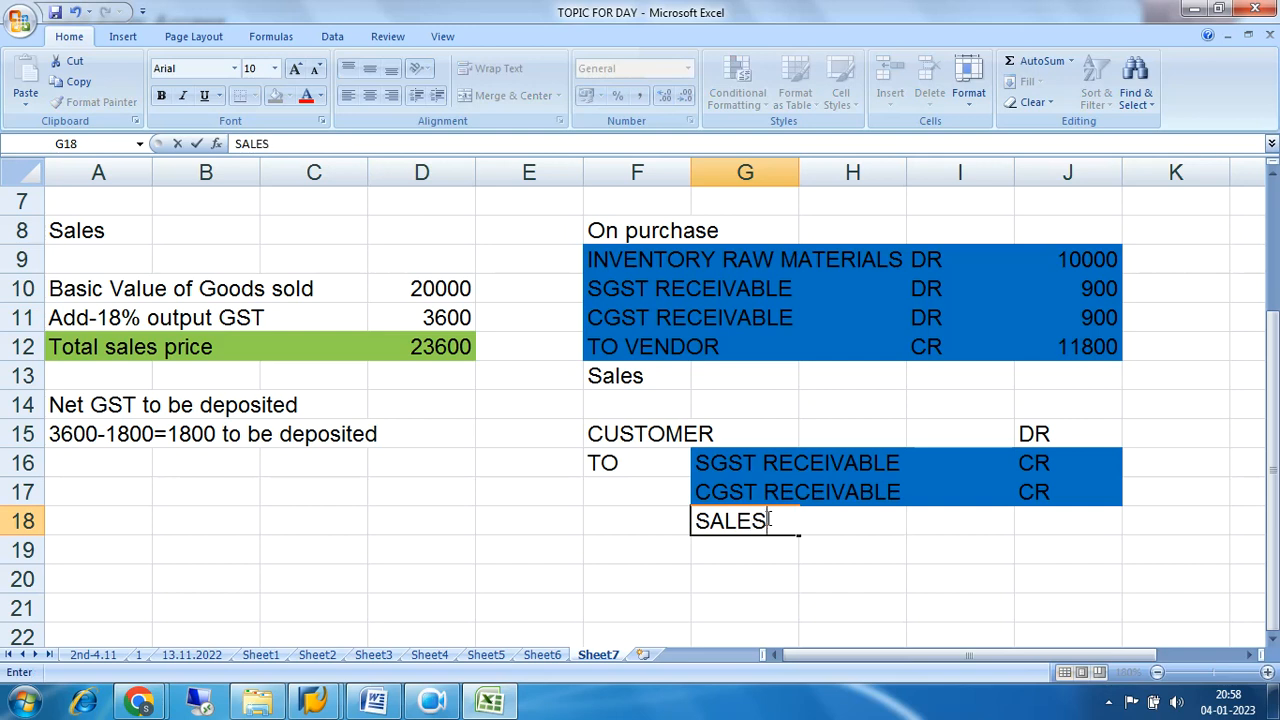
pyautogui.press('Tab')
pyautogui.press('Tab')
pyautogui.press('Tab')
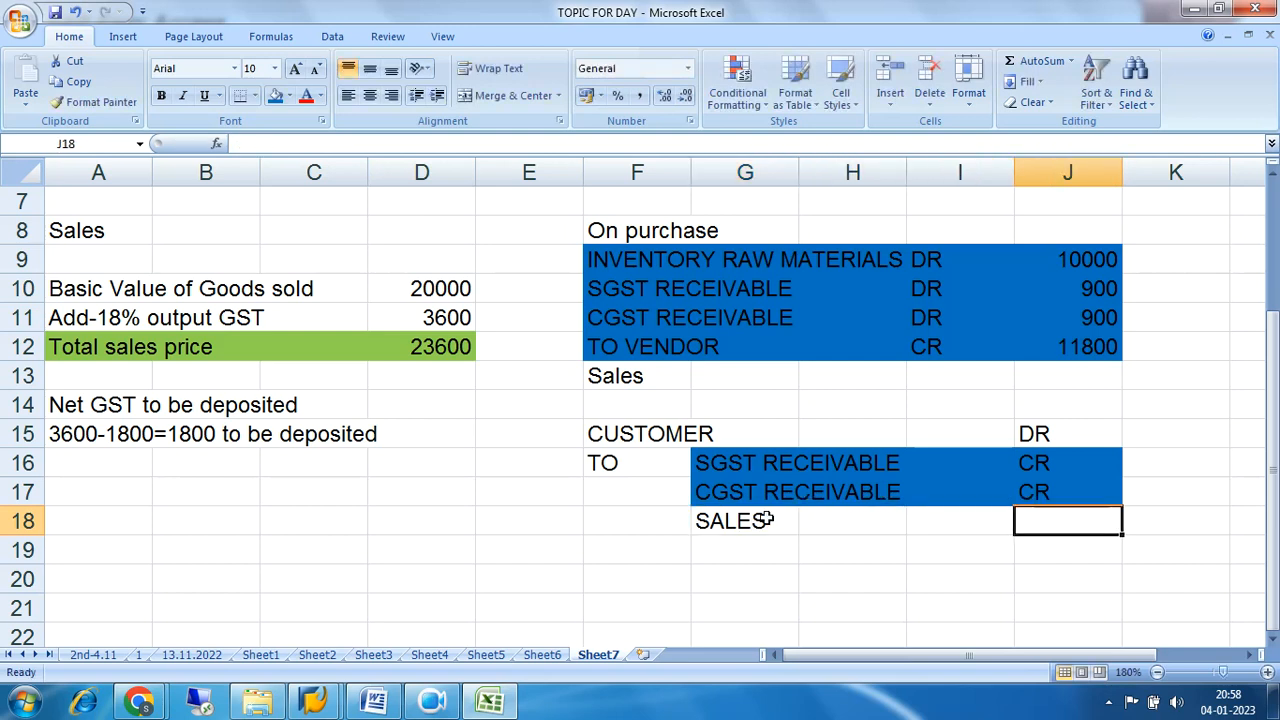
pyautogui.write('CR')
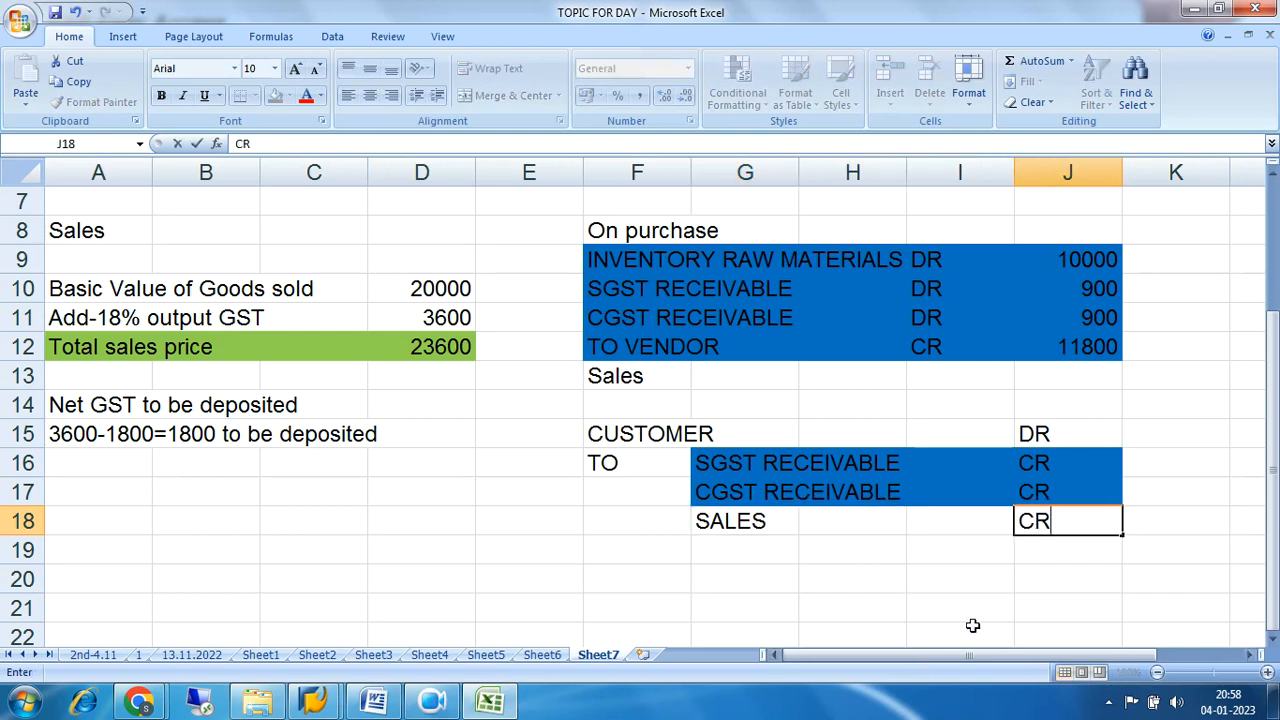
pyautogui.click(968, 630)
# Enter an amount of 20000 for the CUSTOMER debit line in cell K15.
pyautogui.click(1170, 427)
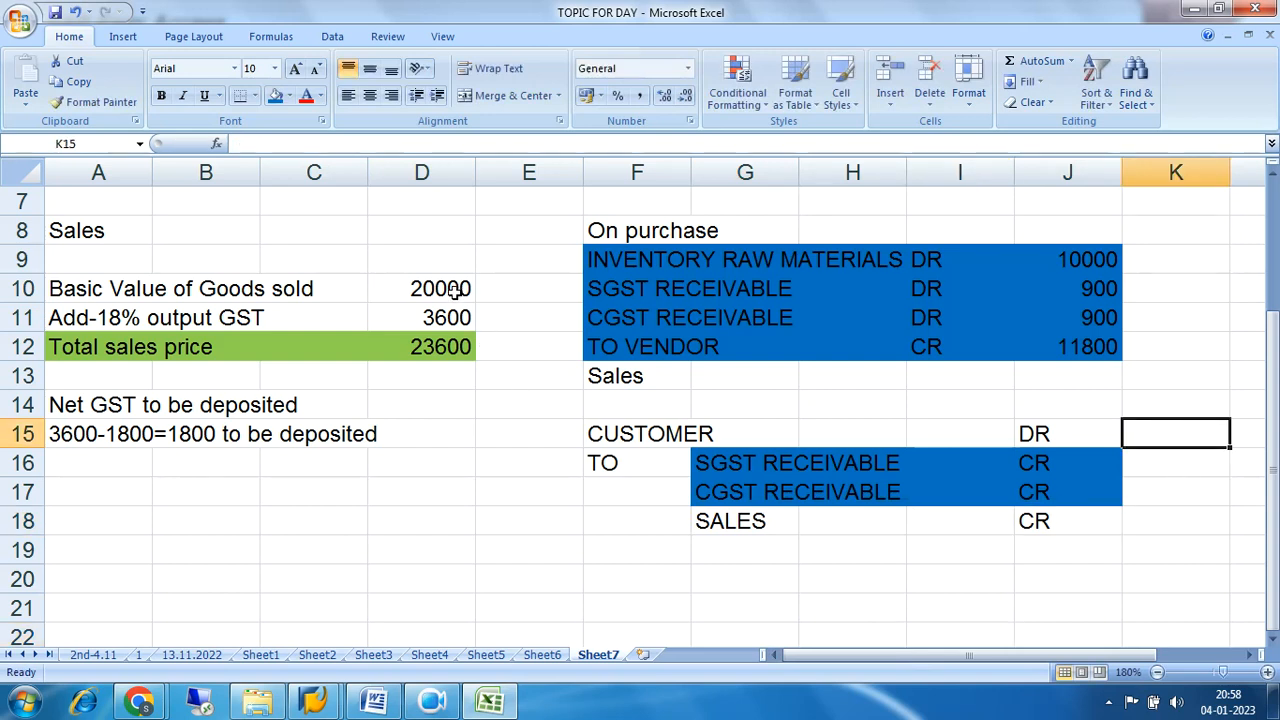
pyautogui.write('20000')
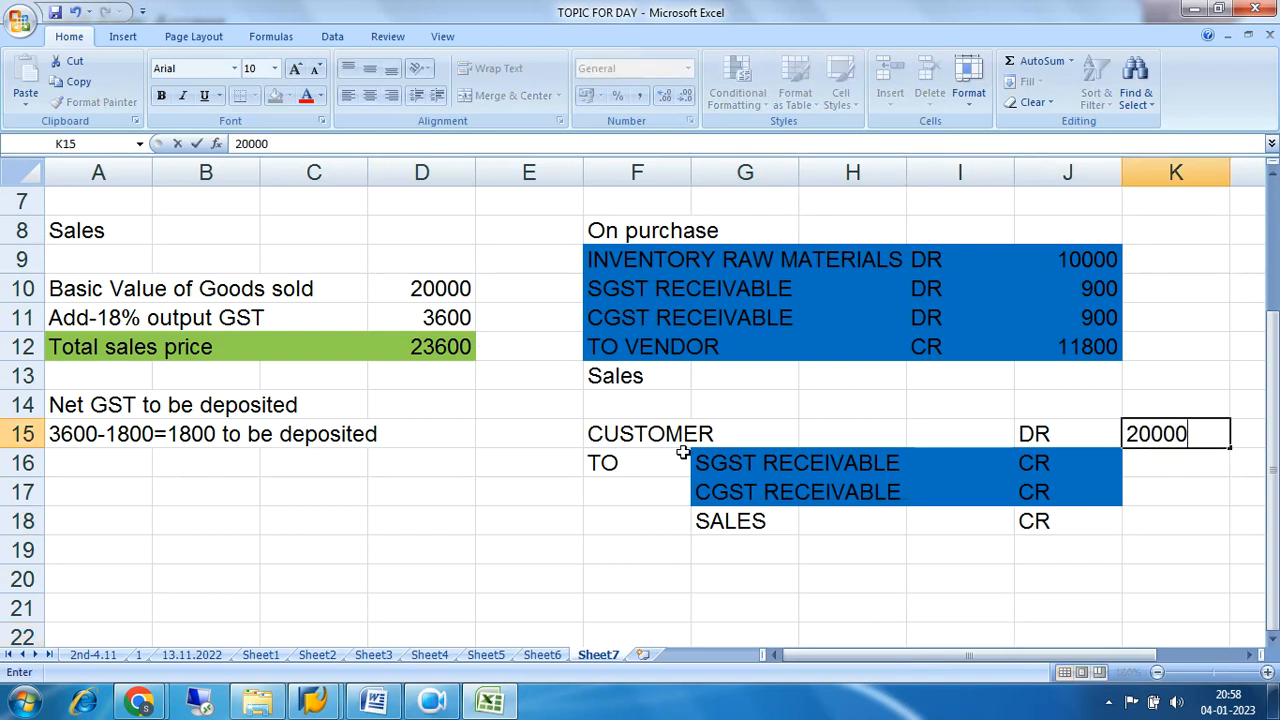
pyautogui.press('Return')
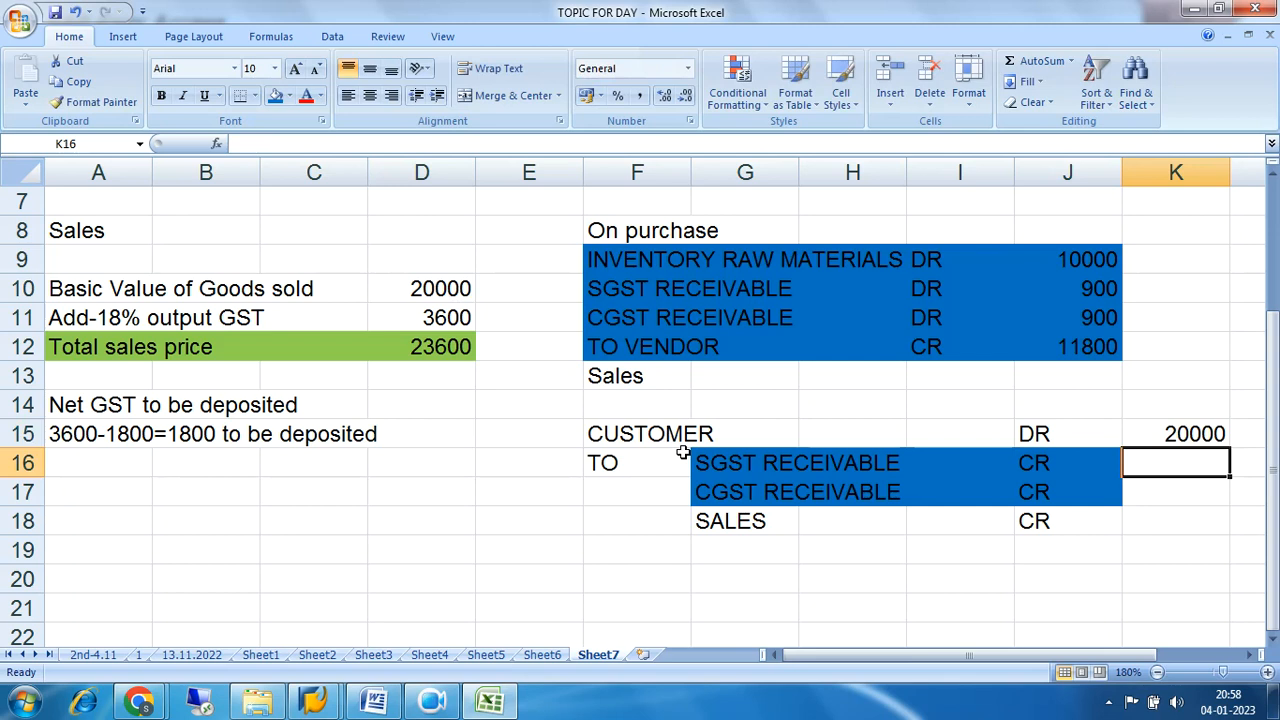
# Enter 1800 as the credit amount for both the SGST and CGST lines in K16 and K17.
pyautogui.write('1800')
pyautogui.press('Return')
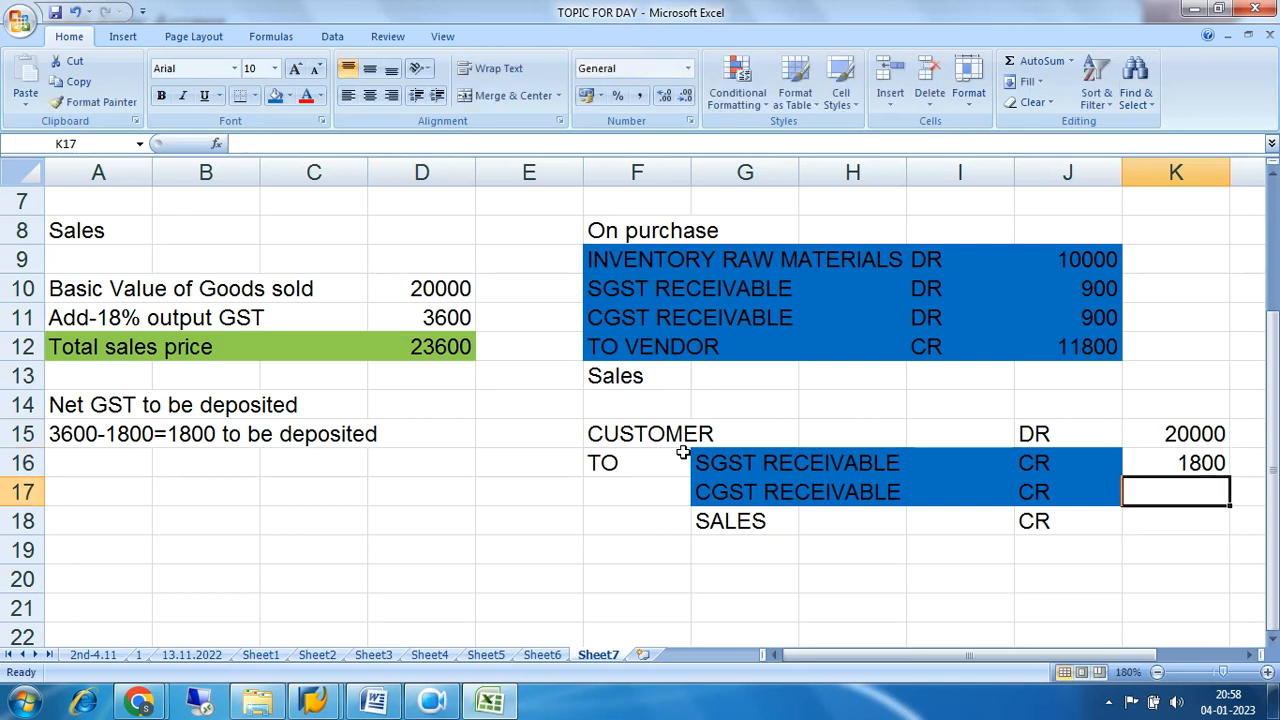
pyautogui.write('1800')
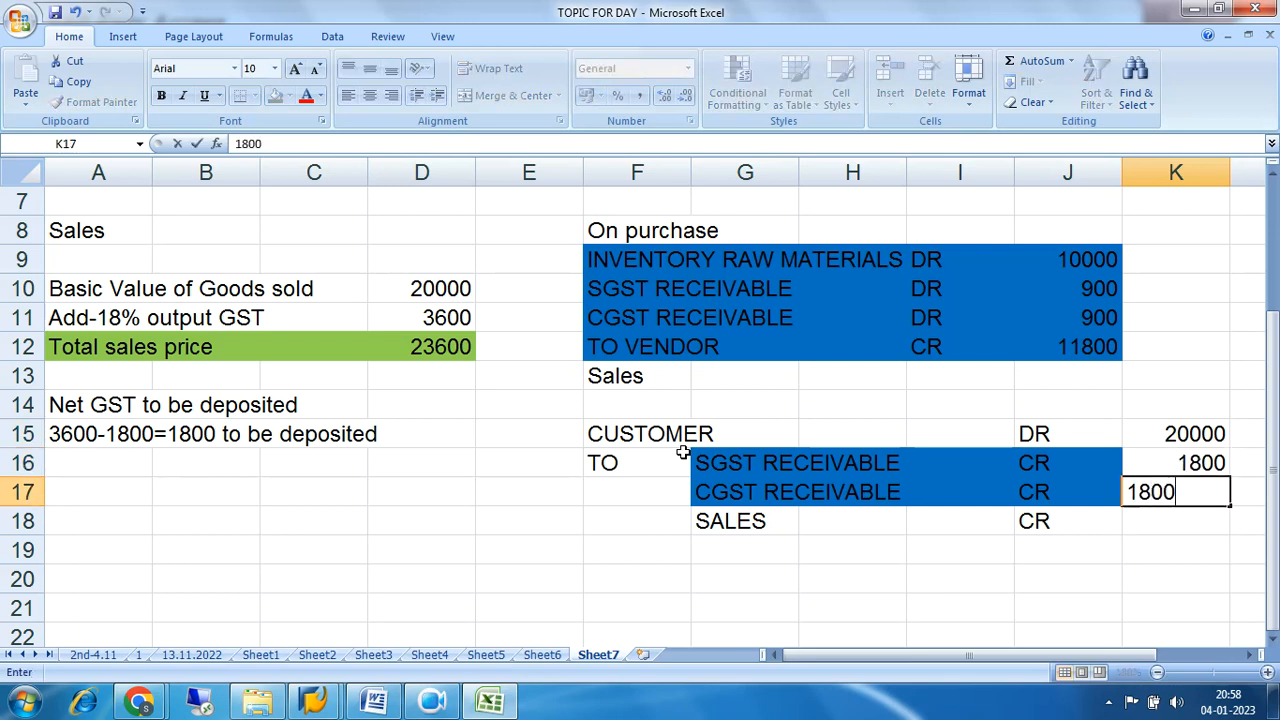
pyautogui.press('Return')
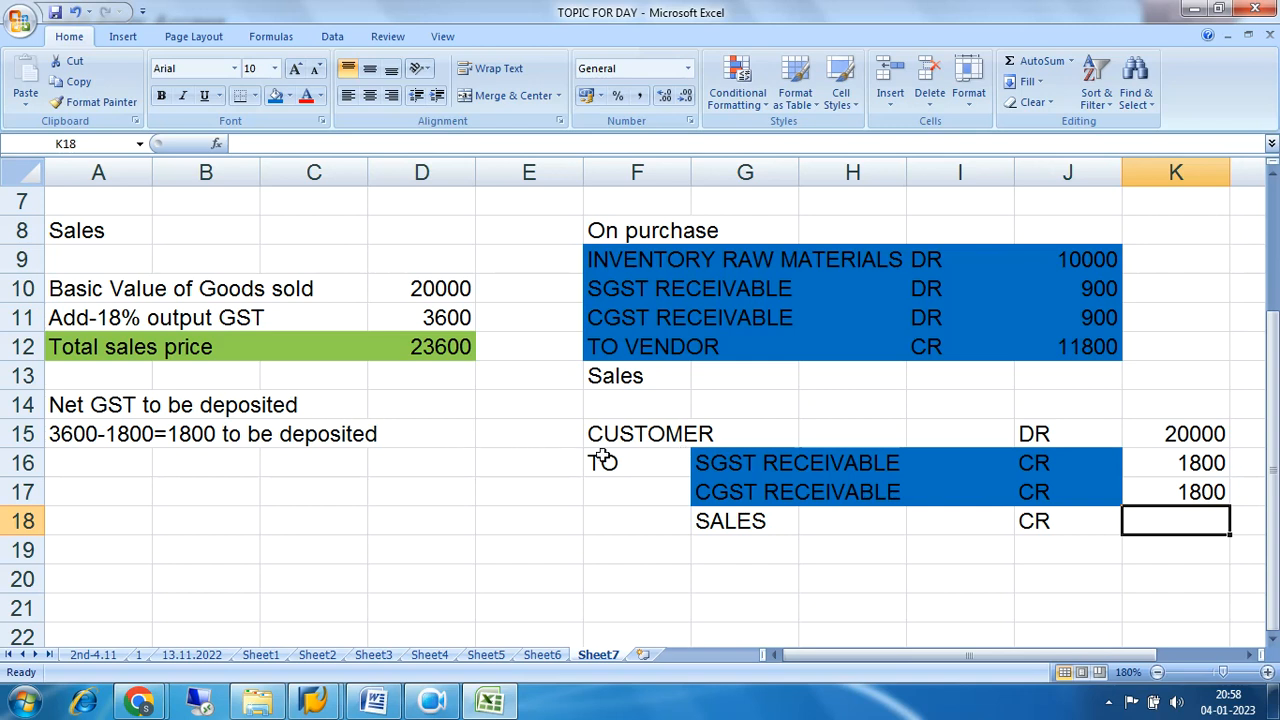
# Change the SGST label of the sales entry in G16 to "SGST PAYBLES".
pyautogui.click(748, 467)
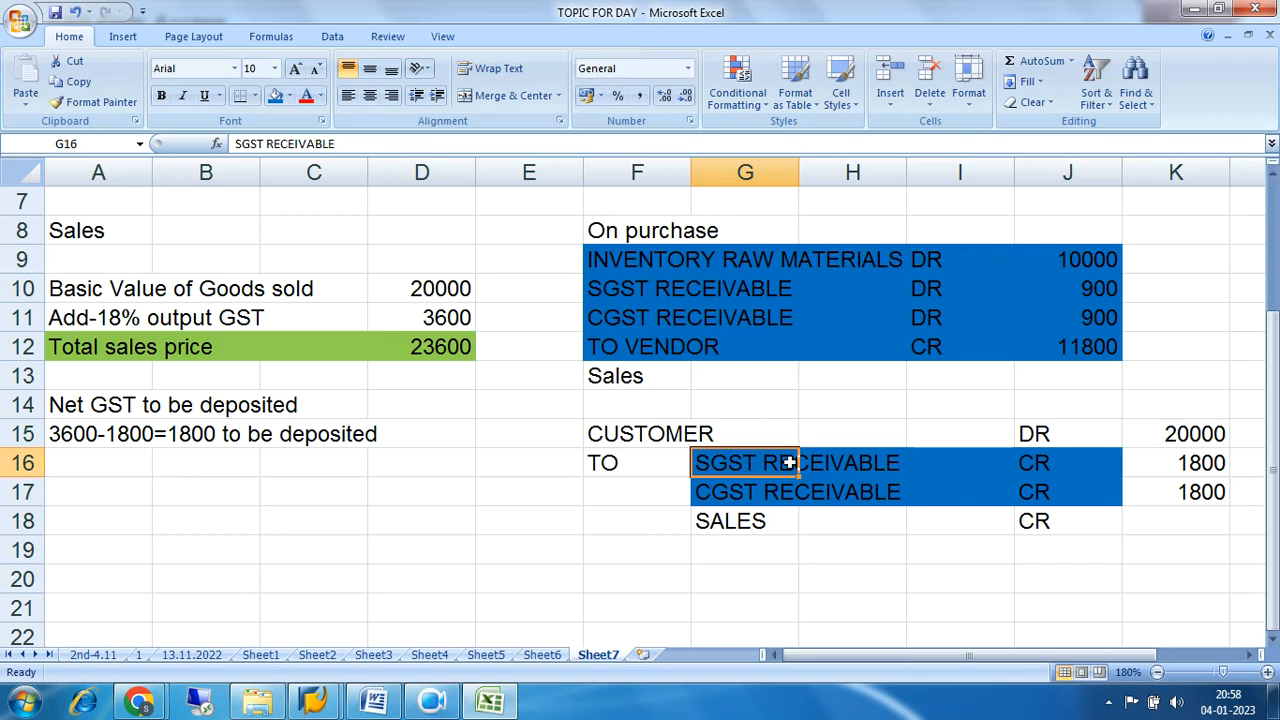
pyautogui.click(341, 147)
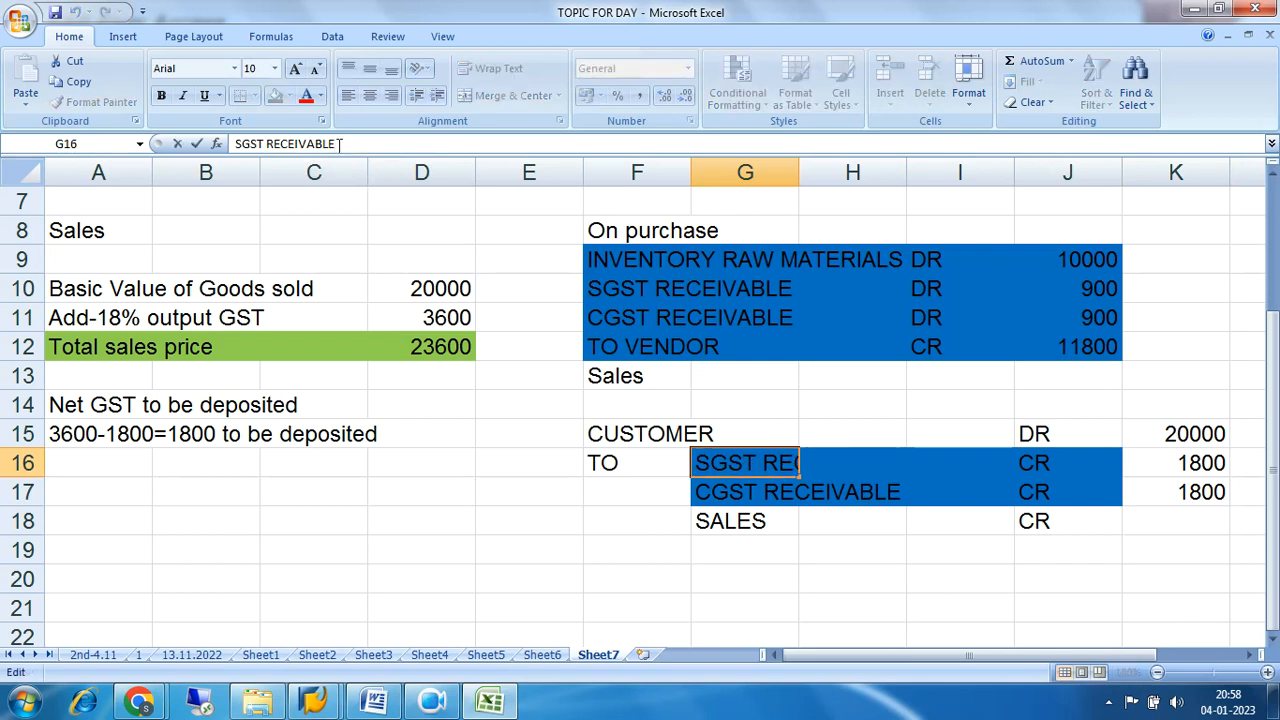
pyautogui.press('BackSpace')
pyautogui.press('BackSpace')
pyautogui.press('BackSpace')
pyautogui.press('BackSpace')
pyautogui.press('BackSpace')
pyautogui.press('BackSpace')
pyautogui.press('BackSpace')
pyautogui.press('BackSpace')
pyautogui.press('BackSpace')
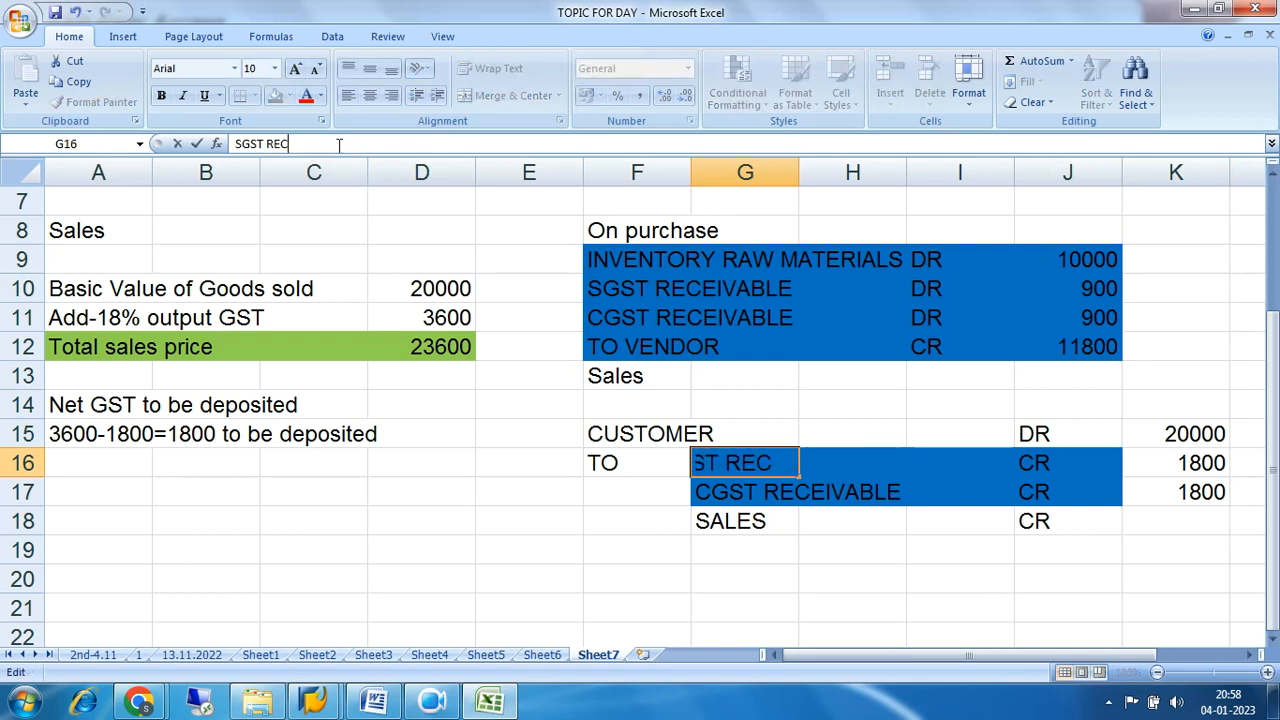
pyautogui.press('BackSpace')
pyautogui.write('PAYBLES')
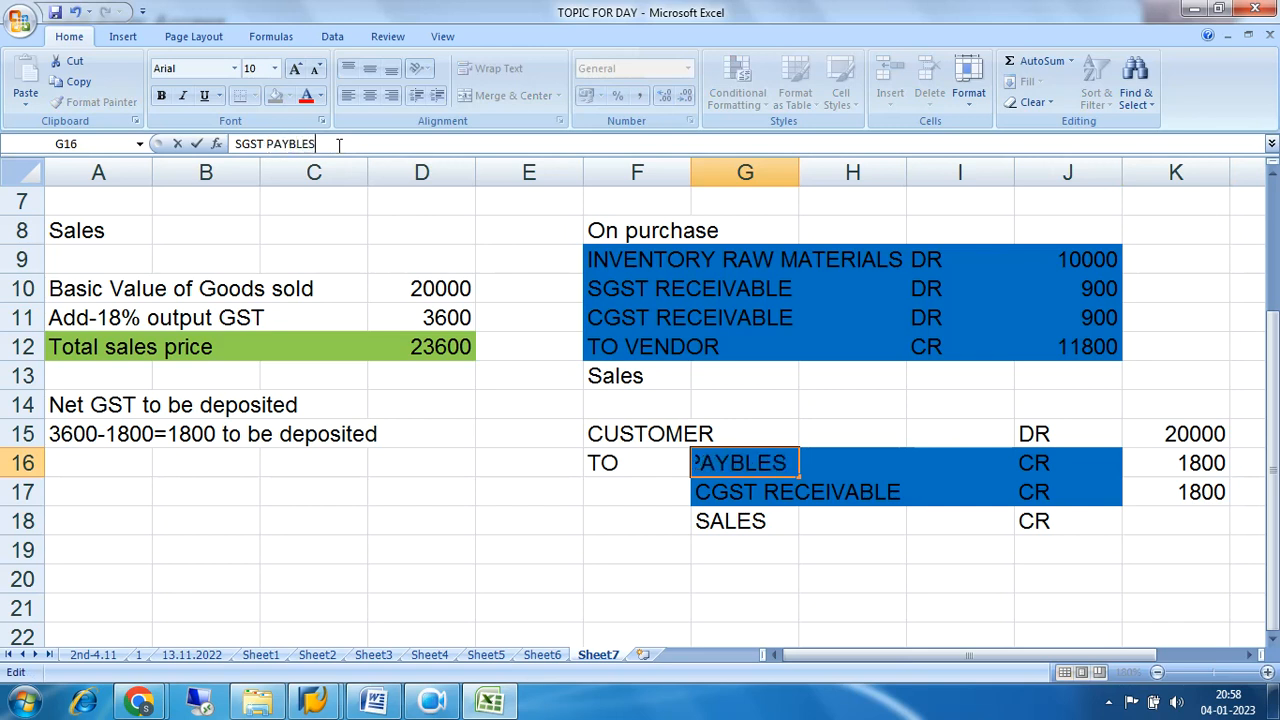
pyautogui.press('Return')
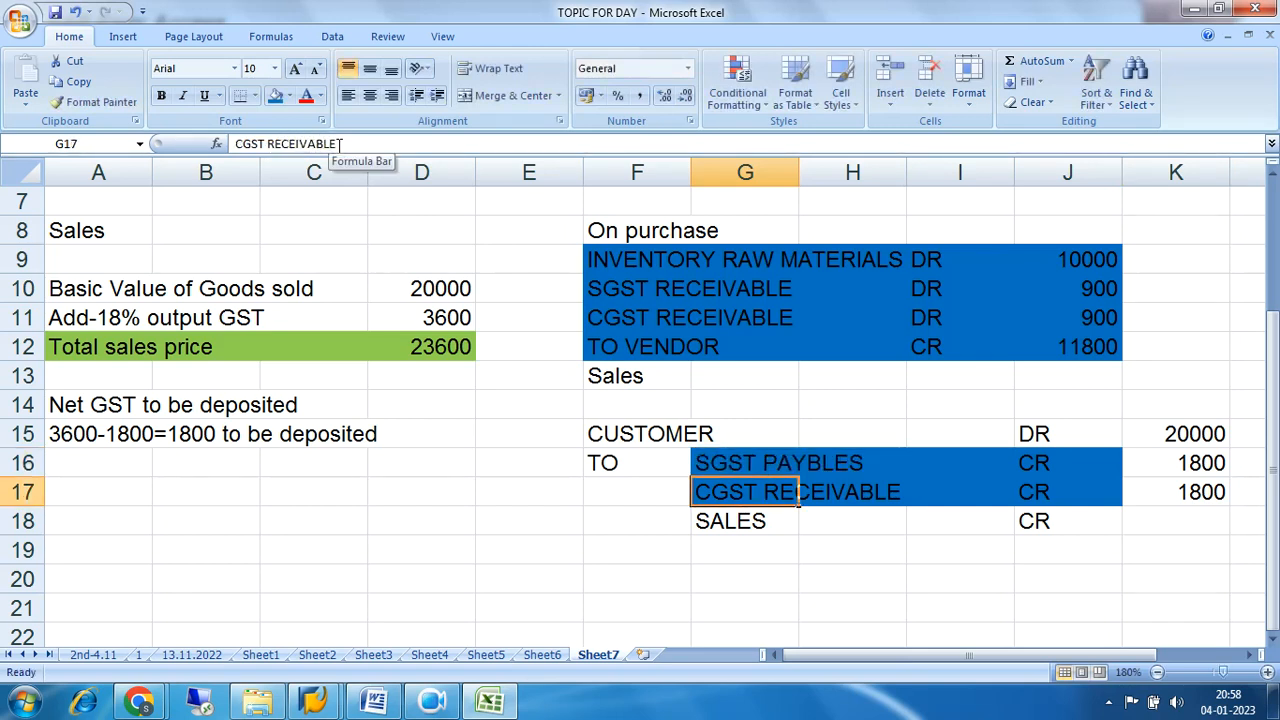
# Change the CGST label of the sales entry in G17 to "CGST PAYBLES".
pyautogui.click(341, 144)
pyautogui.press('BackSpace')
pyautogui.press('BackSpace')
pyautogui.press('BackSpace')
pyautogui.press('BackSpace')
pyautogui.press('BackSpace')
pyautogui.press('BackSpace')
pyautogui.press('BackSpace')
pyautogui.press('BackSpace')
pyautogui.press('BackSpace')
pyautogui.press('BackSpace')
pyautogui.press('BackSpace')
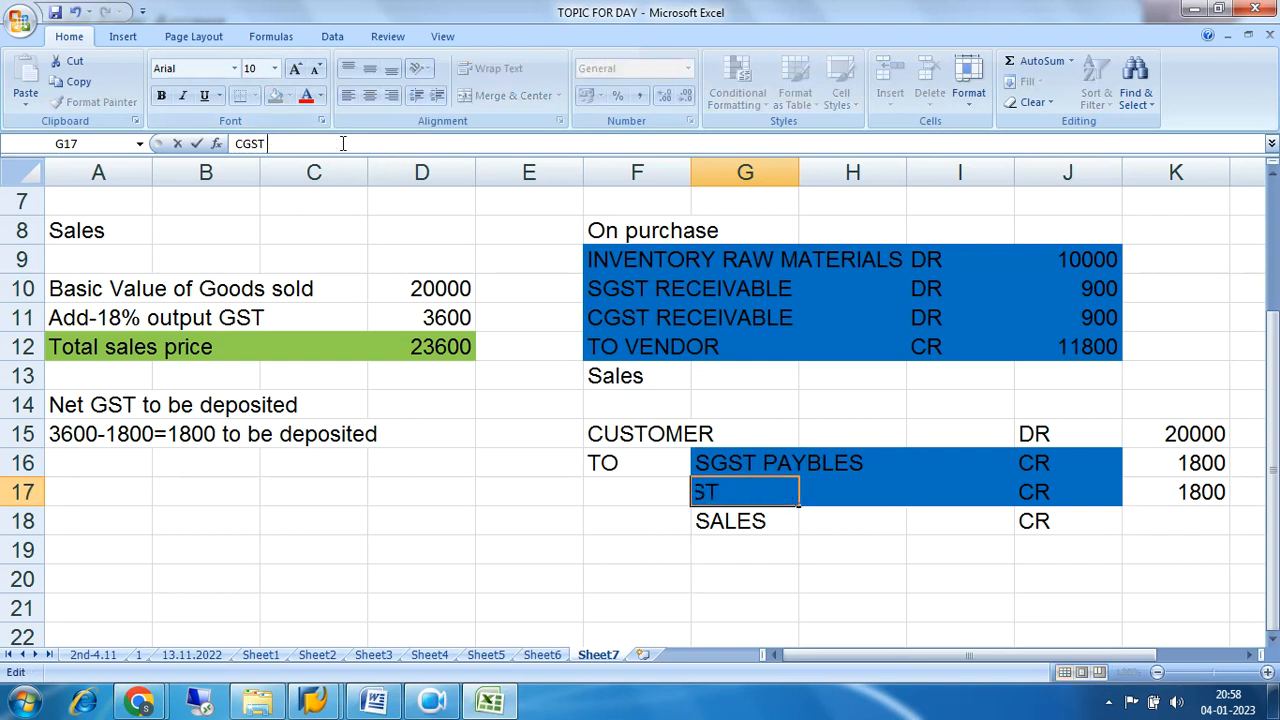
pyautogui.write('PAYBLES')
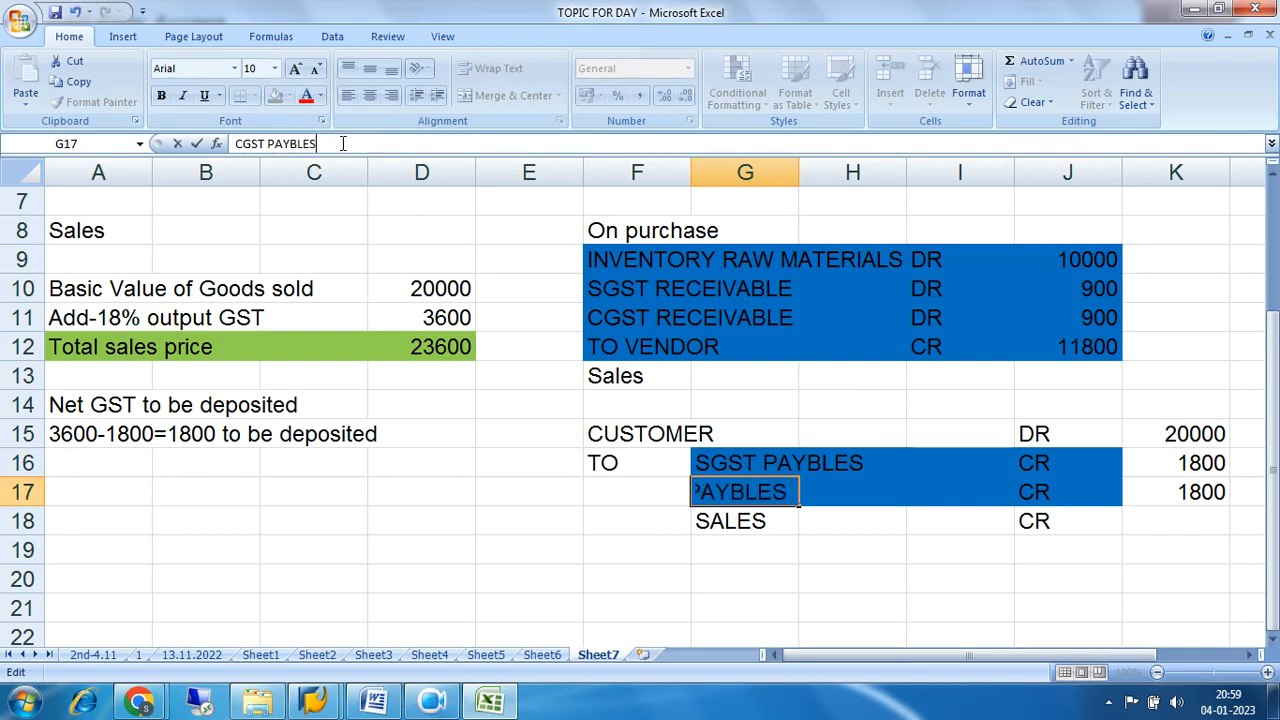
pyautogui.press('Return')
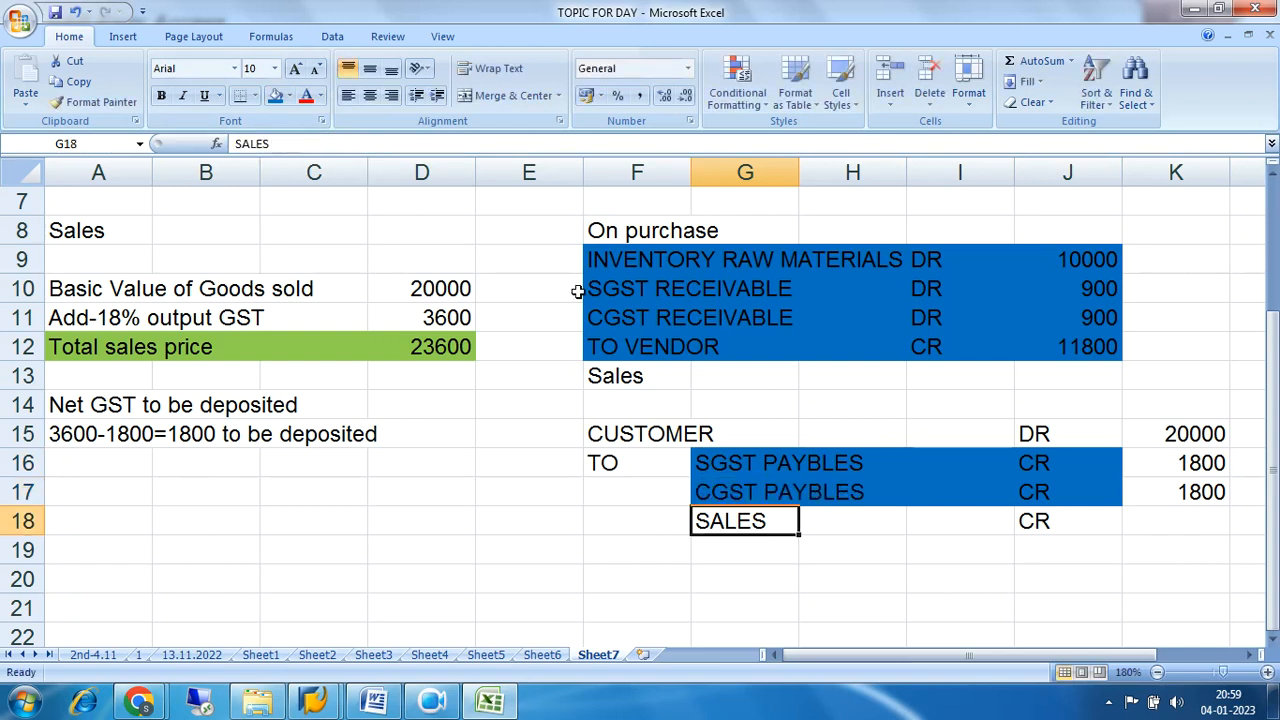
# Set the CUSTOMER debit amount in K15 to 23600 and enter 20000 for the SALES credit in K18.
pyautogui.click(1171, 578)
pyautogui.click(1195, 433)
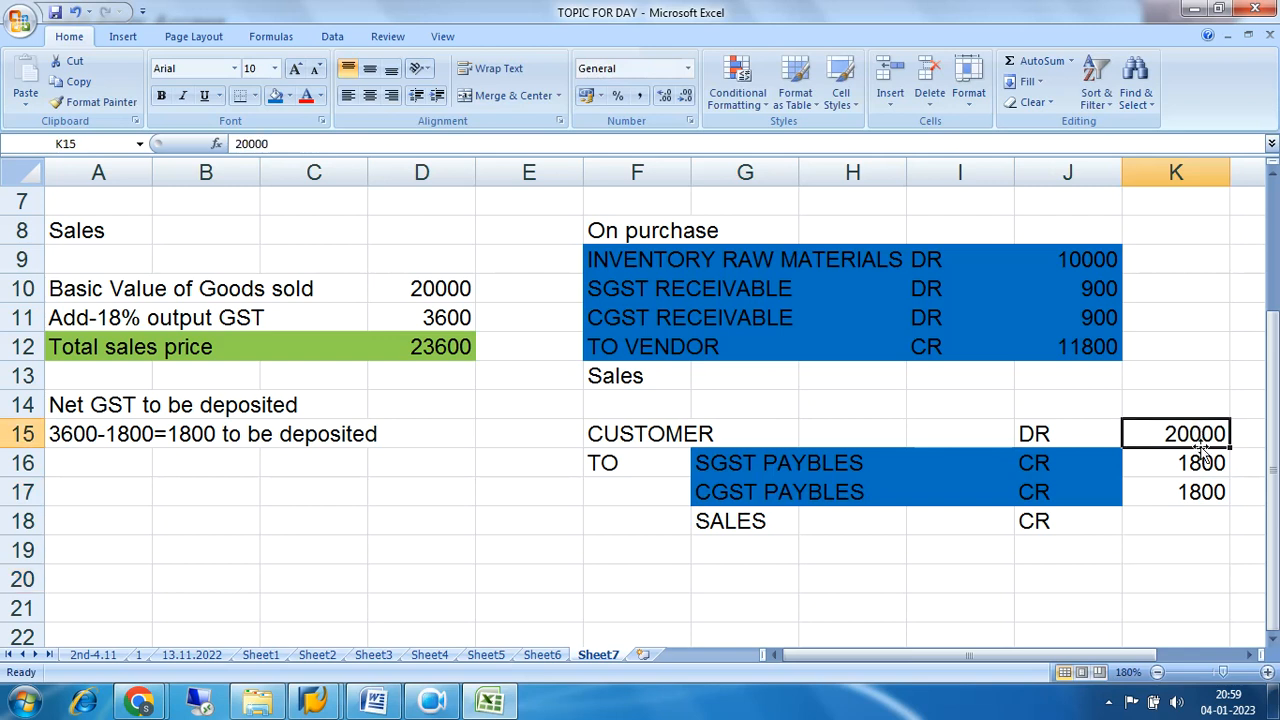
pyautogui.write('2')
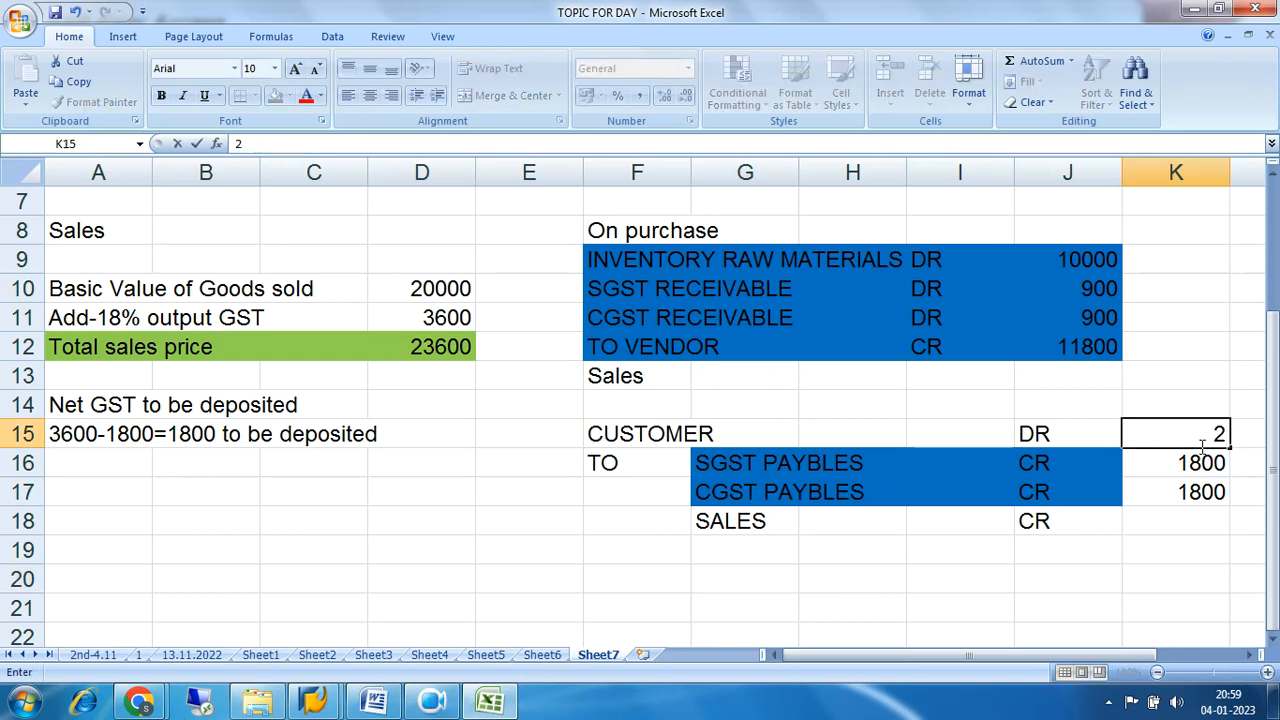
pyautogui.write('3600')
pyautogui.press('Return')
pyautogui.press('Return')
pyautogui.press('Return')
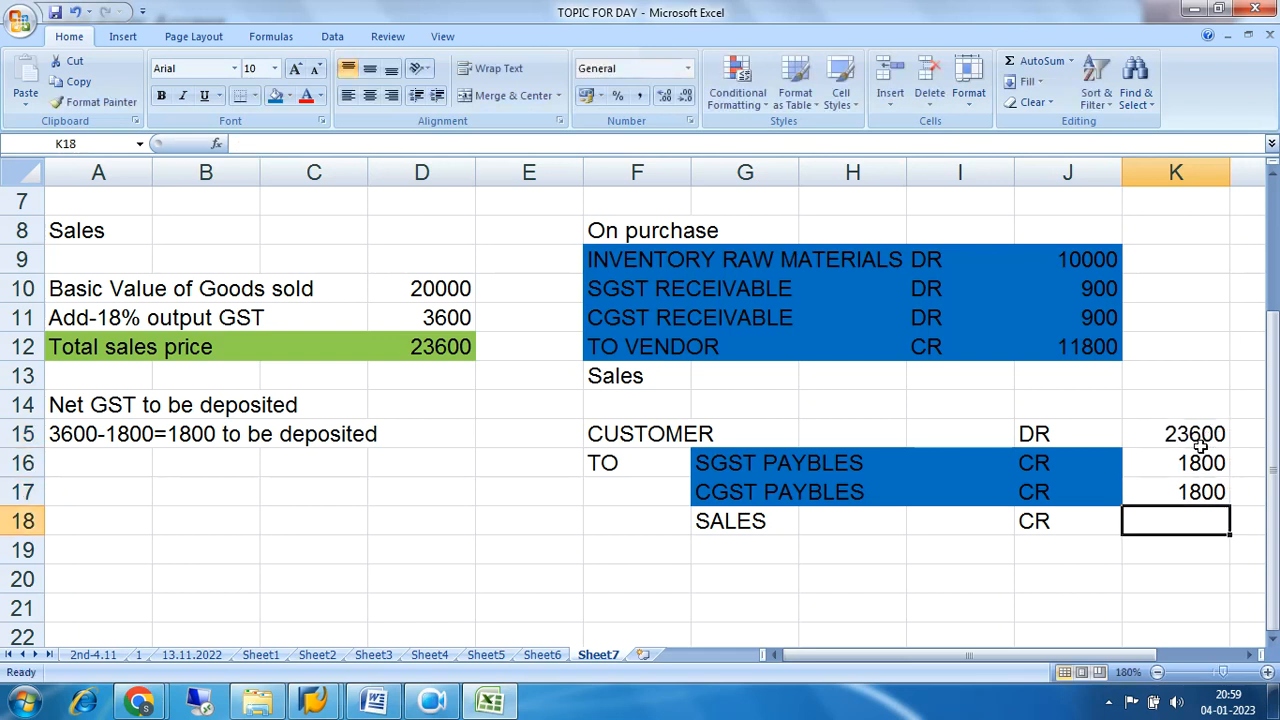
pyautogui.write('20000')
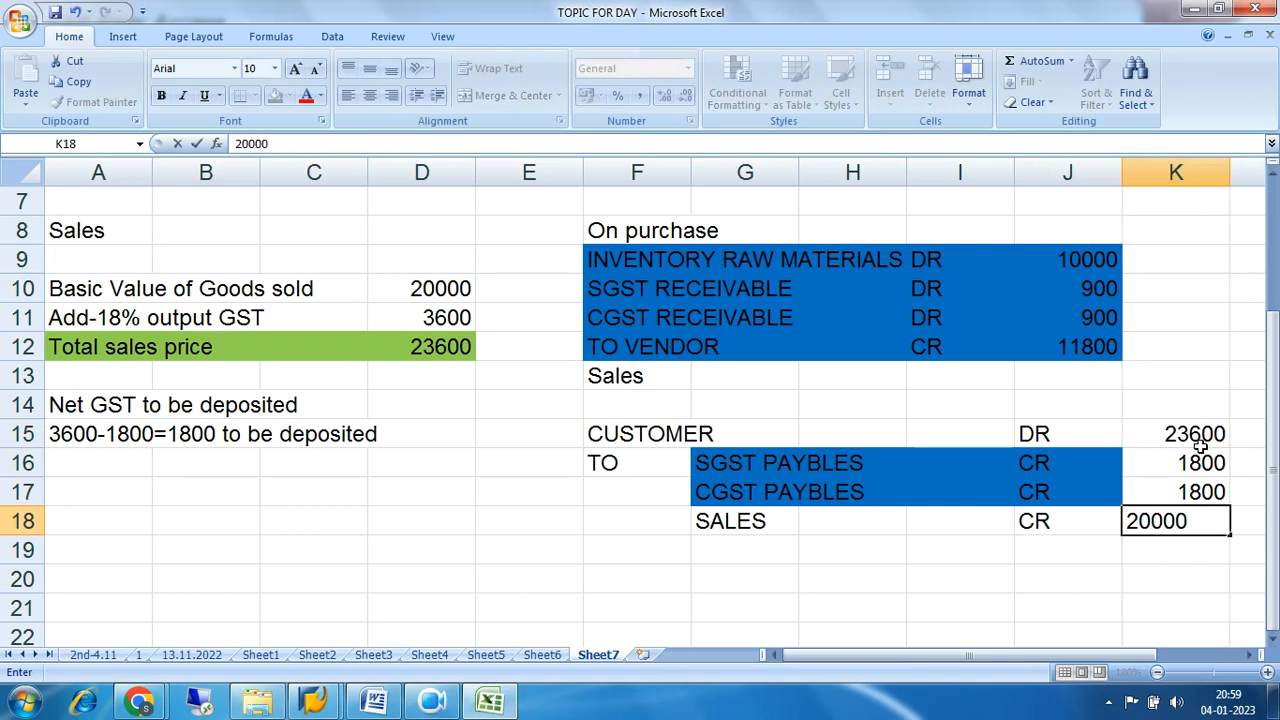
pyautogui.press('Return')
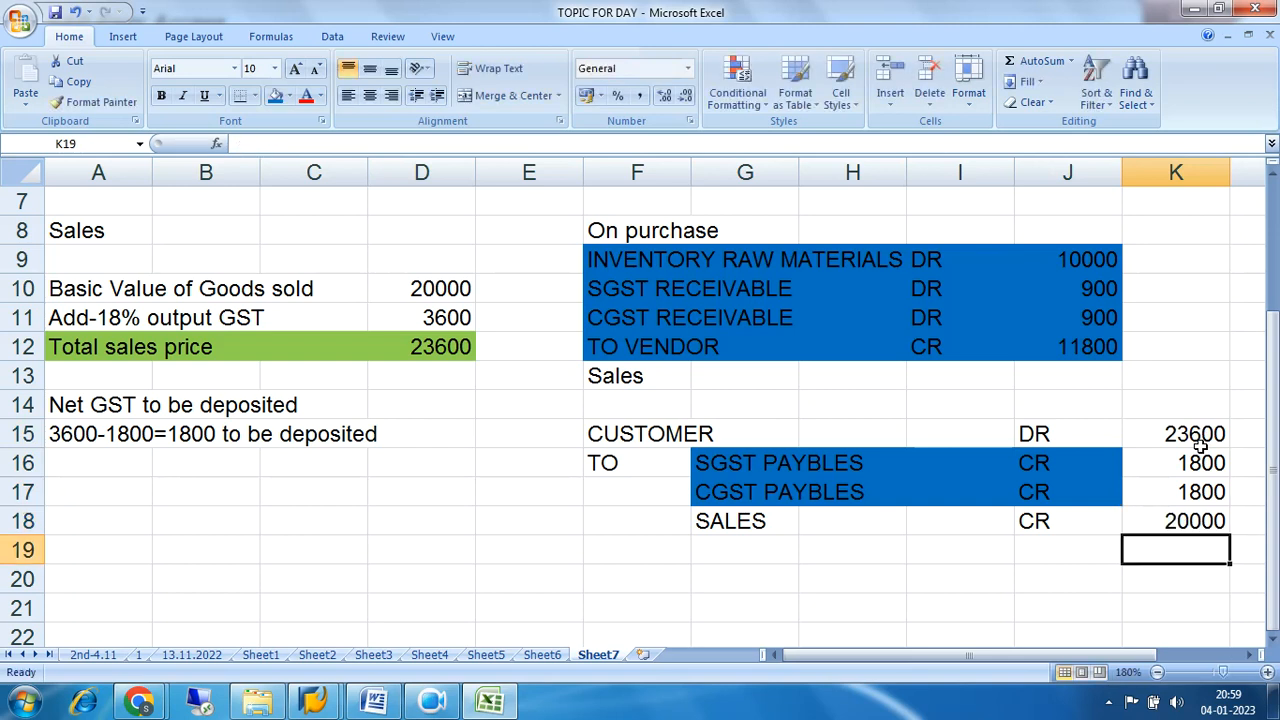
# Fill the credit lines G16:K18 with light blue and the CUSTOMER debit line F15:K15 with yellow.
pyautogui.moveTo(723, 460); pyautogui.dragTo(1199, 521)
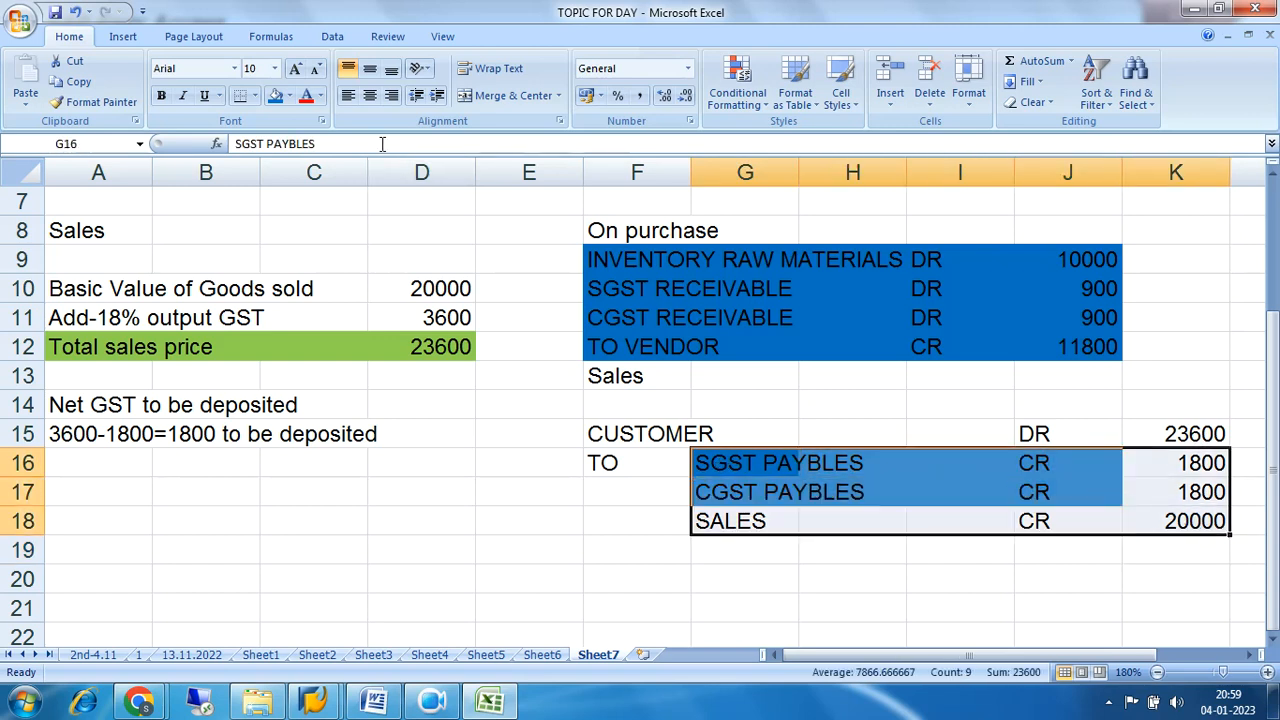
pyautogui.click(290, 97)
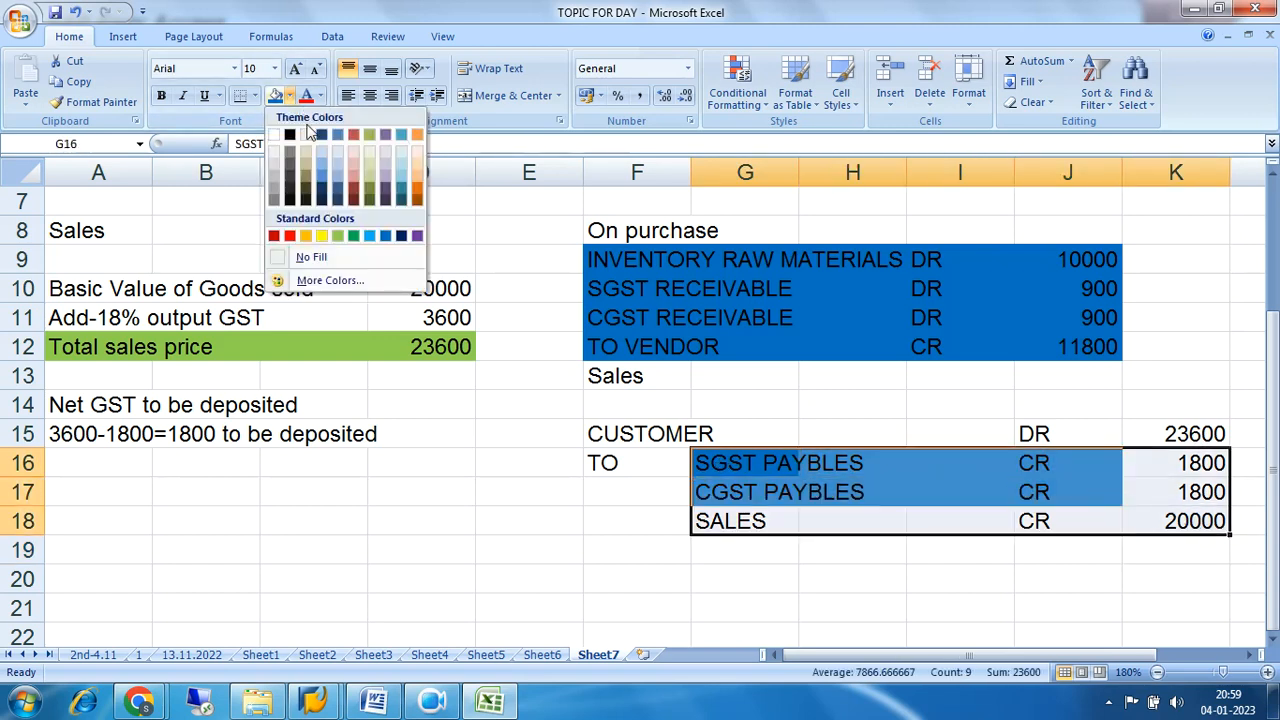
pyautogui.click(325, 150)
pyautogui.moveTo(684, 422); pyautogui.dragTo(1143, 434)
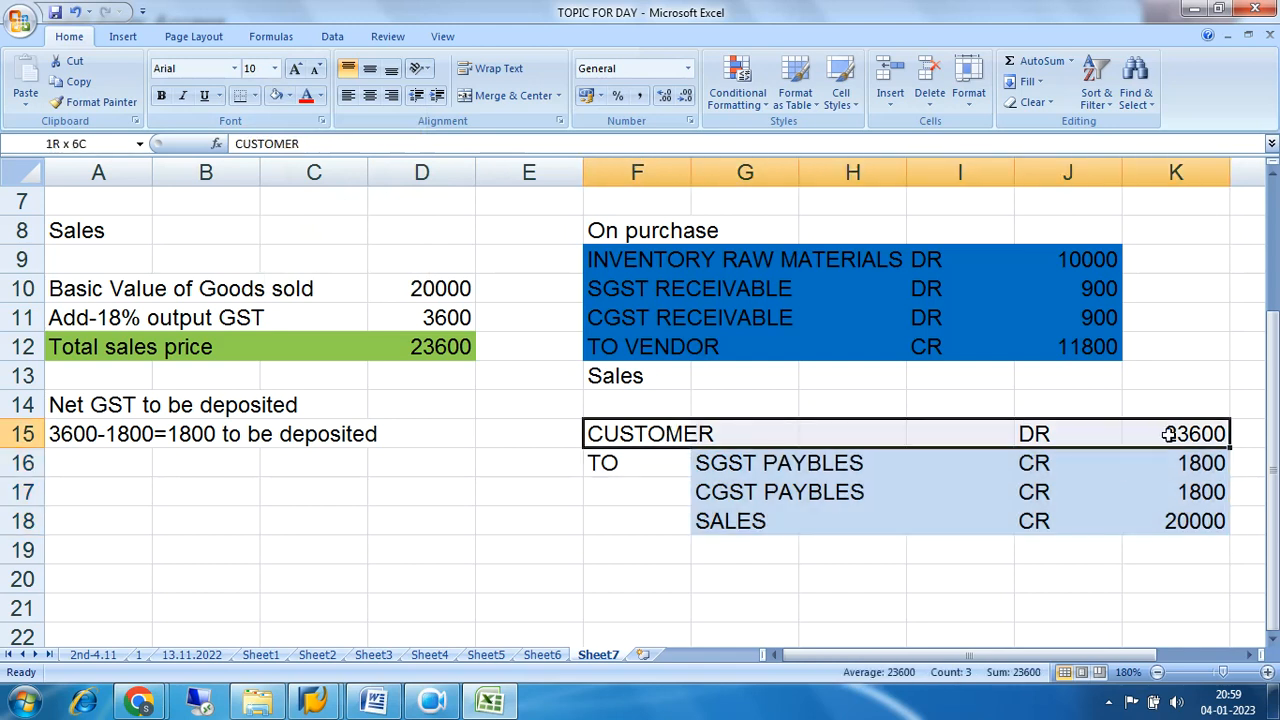
pyautogui.click(290, 97)
pyautogui.click(324, 237)
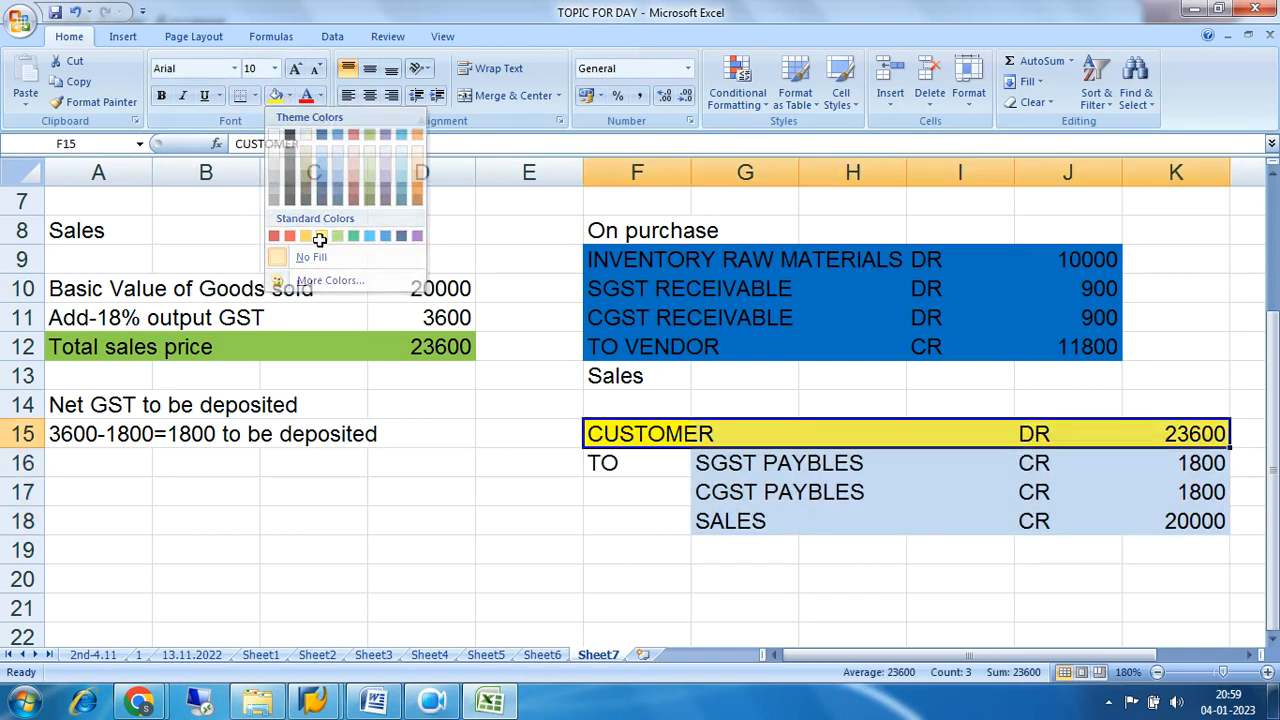
pyautogui.click(938, 570)
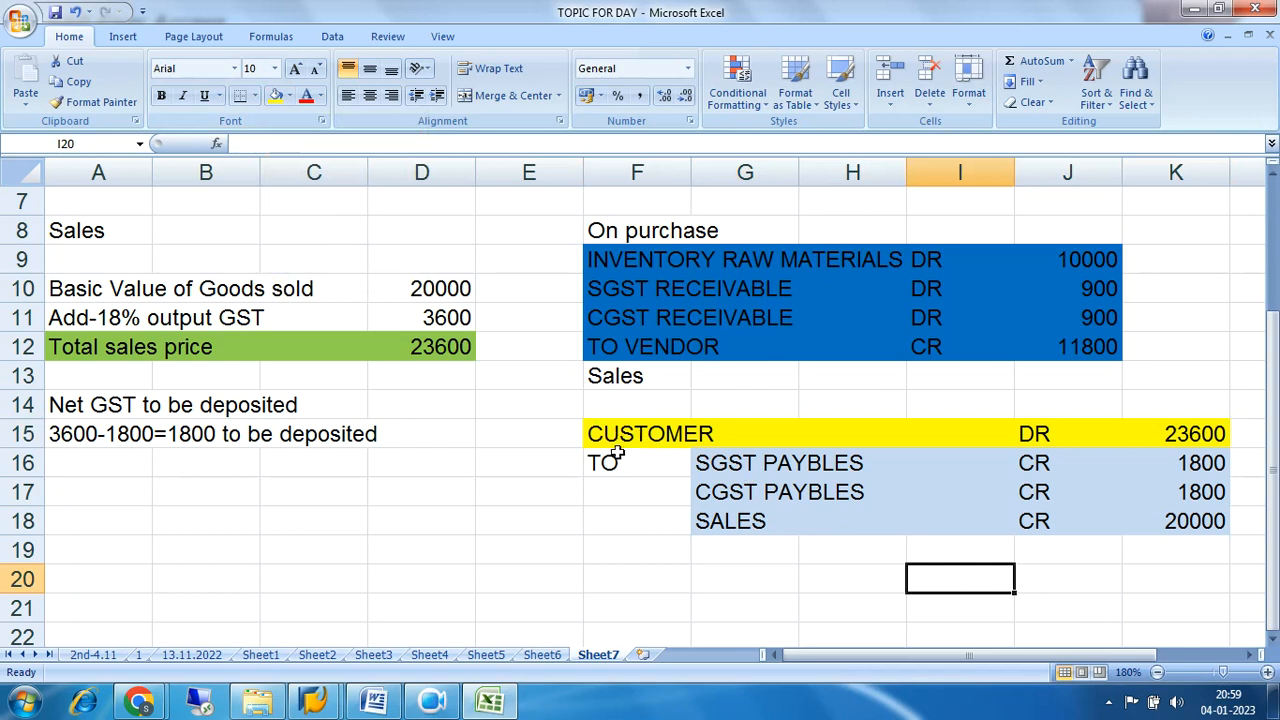
# Compare the SGST receivable line of the purchase entry with the SGST and CGST payable lines of the sales entry.
pyautogui.moveTo(622, 441); pyautogui.dragTo(1222, 521)
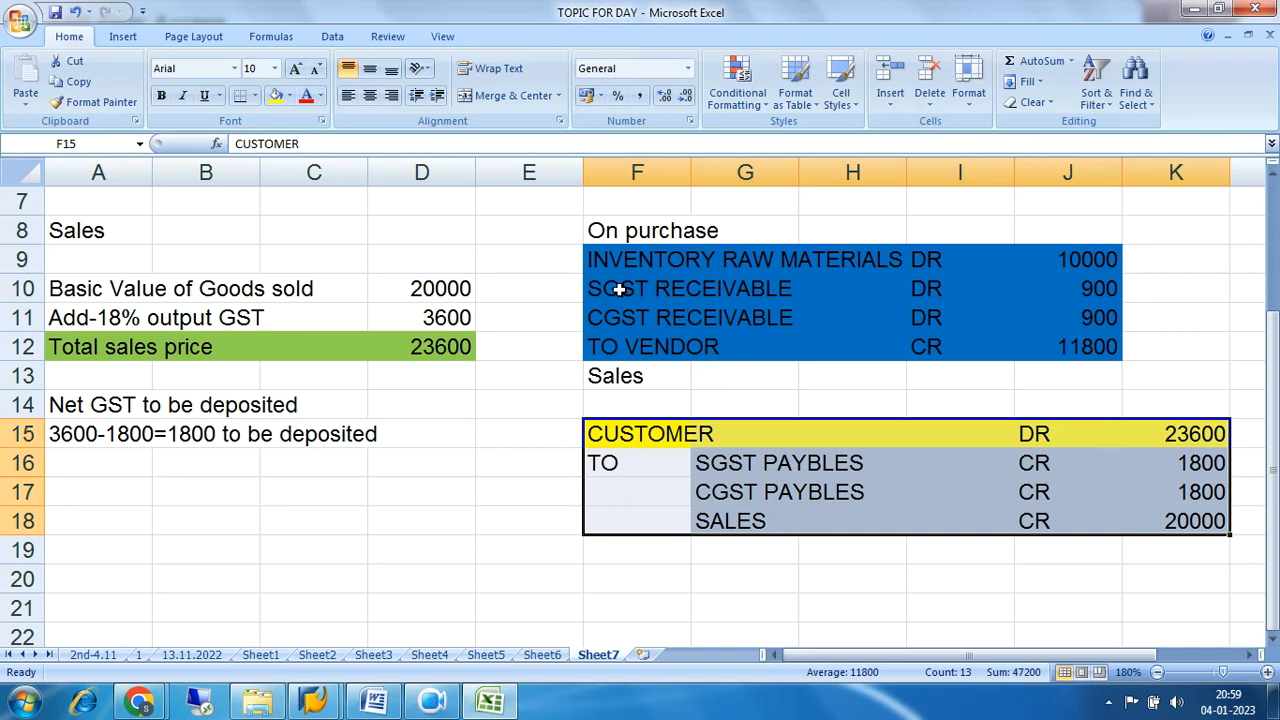
pyautogui.moveTo(620, 289); pyautogui.dragTo(1074, 297)
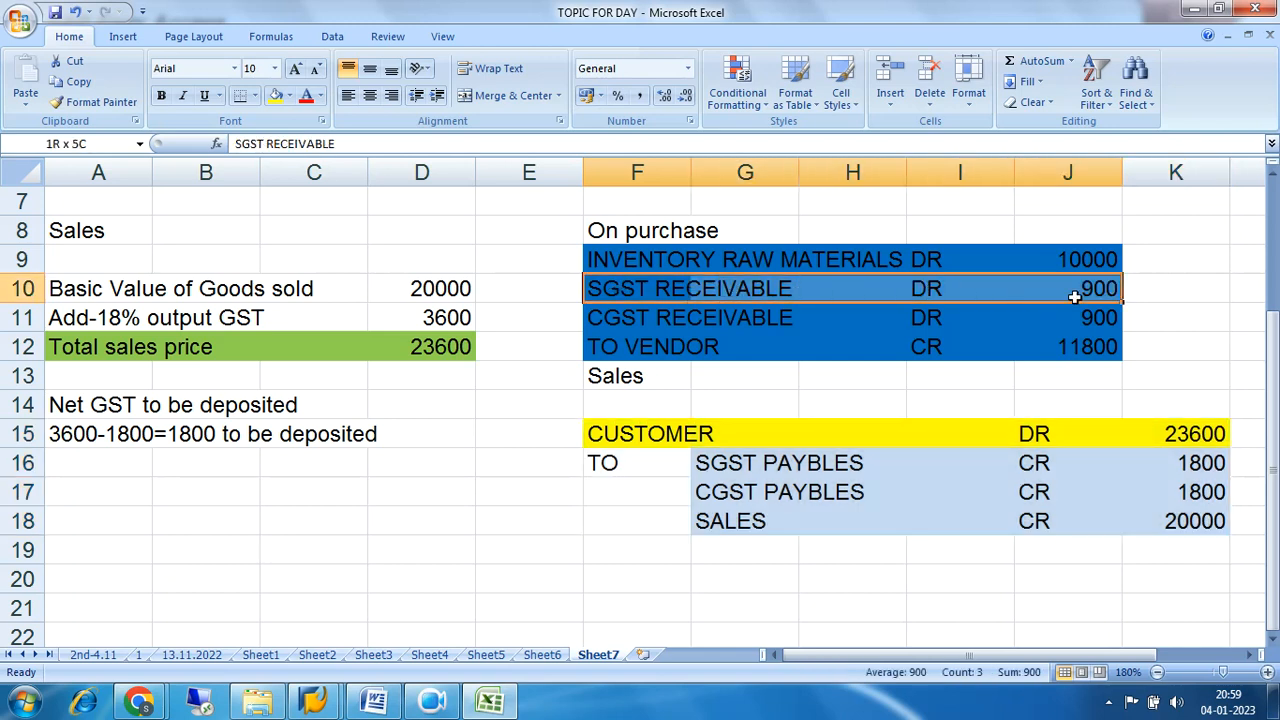
pyautogui.moveTo(737, 463); pyautogui.dragTo(1180, 463)
pyautogui.moveTo(676, 295); pyautogui.dragTo(1066, 291)
pyautogui.moveTo(609, 289); pyautogui.dragTo(1094, 289)
pyautogui.moveTo(752, 460); pyautogui.dragTo(1171, 462)
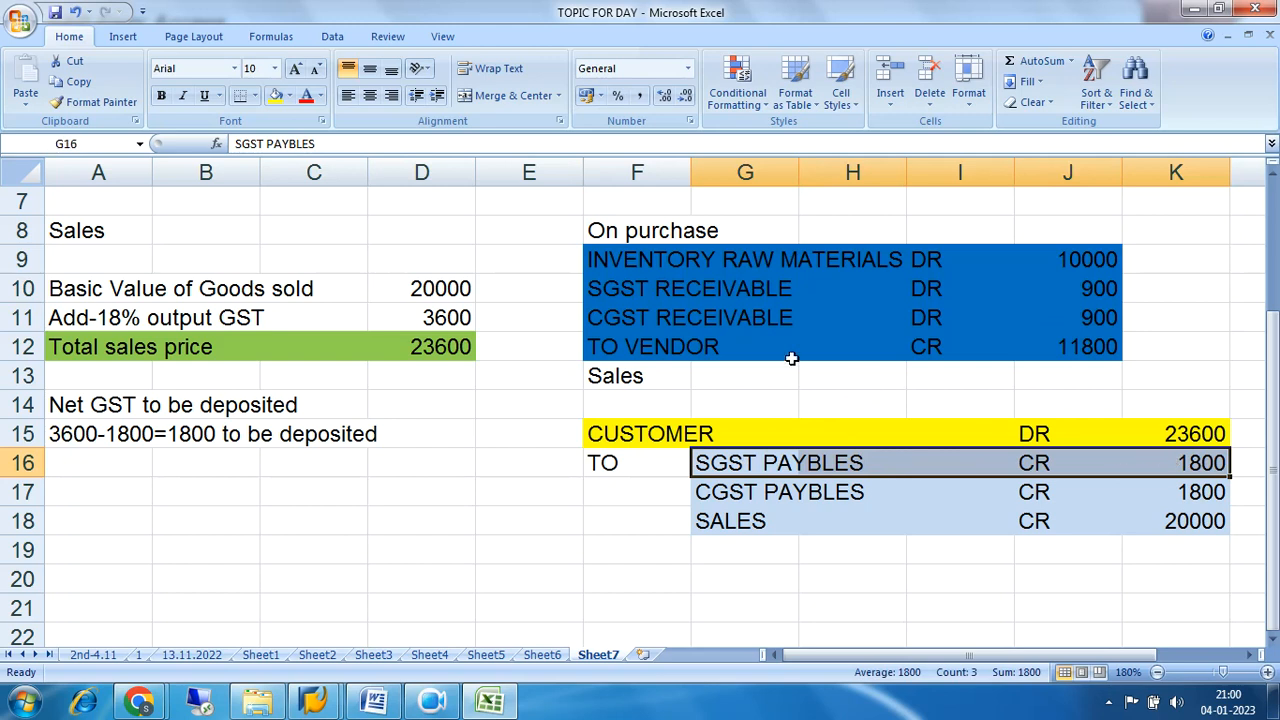
pyautogui.moveTo(615, 292); pyautogui.dragTo(1067, 296)
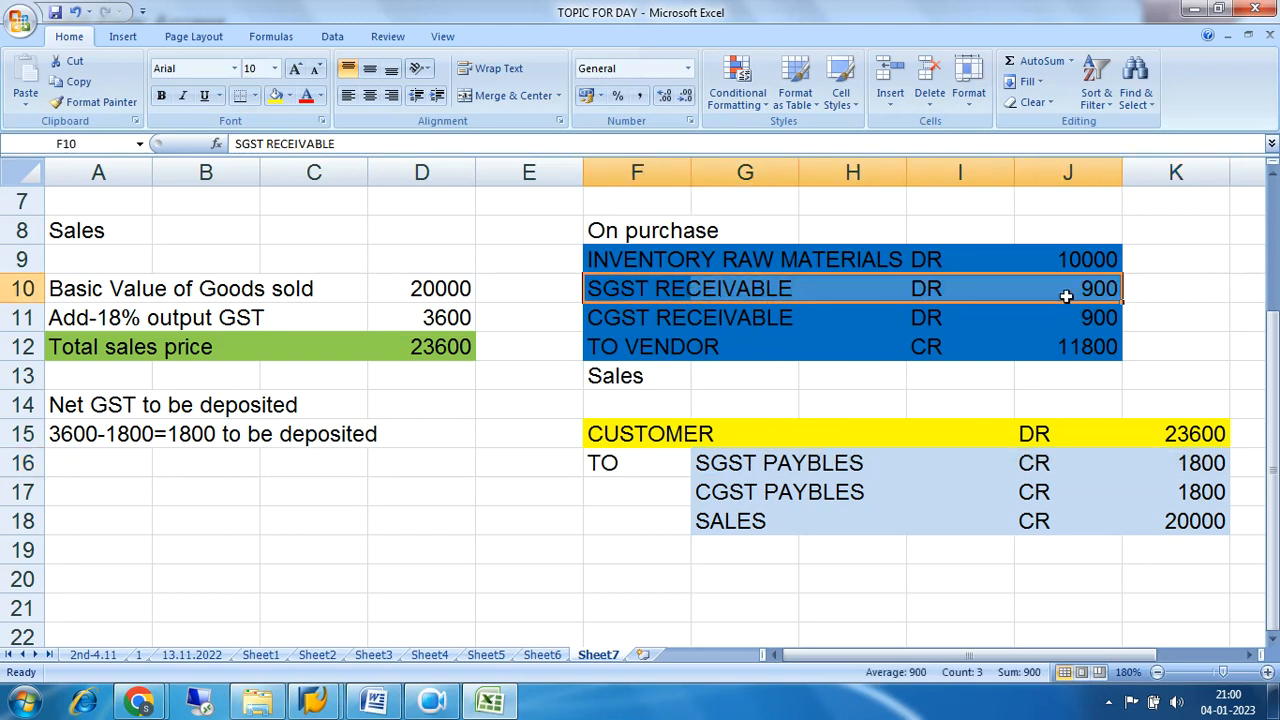
pyautogui.click(730, 465)
pyautogui.moveTo(730, 465); pyautogui.dragTo(1151, 463)
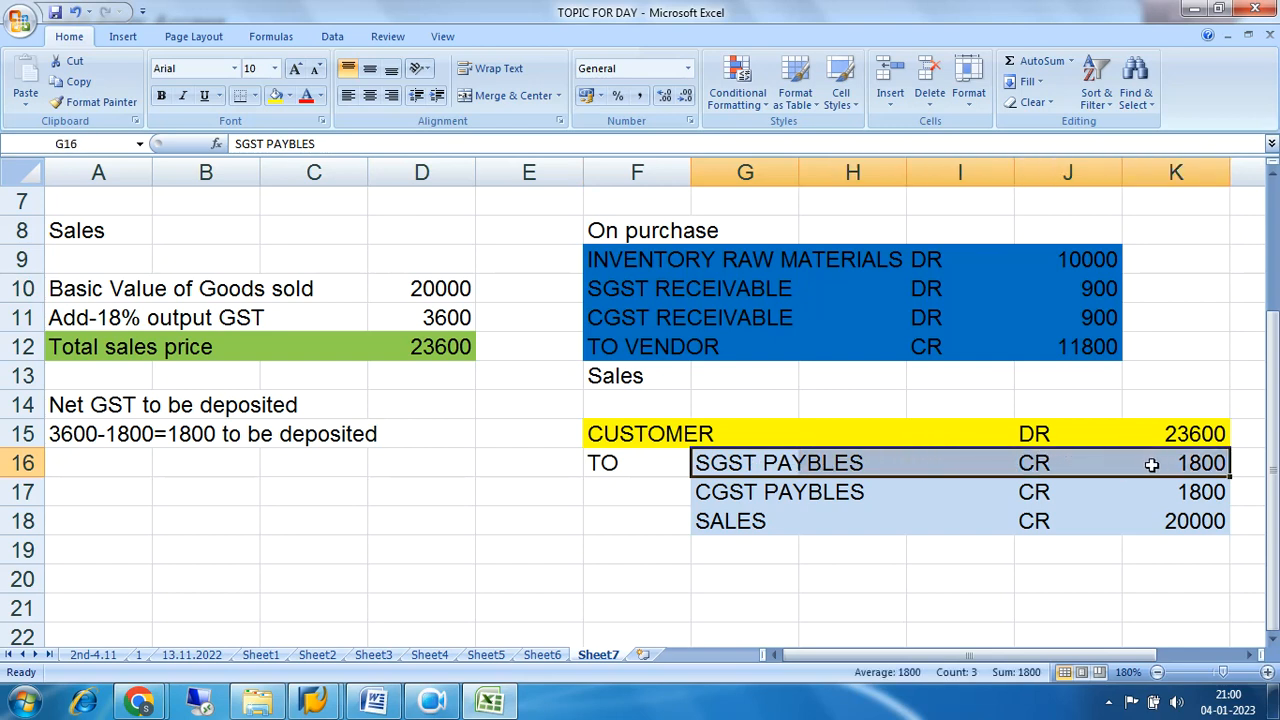
pyautogui.moveTo(705, 470); pyautogui.dragTo(1166, 465)
pyautogui.moveTo(1166, 465); pyautogui.dragTo(1166, 465)
pyautogui.click(1104, 293)
pyautogui.click(1203, 465)
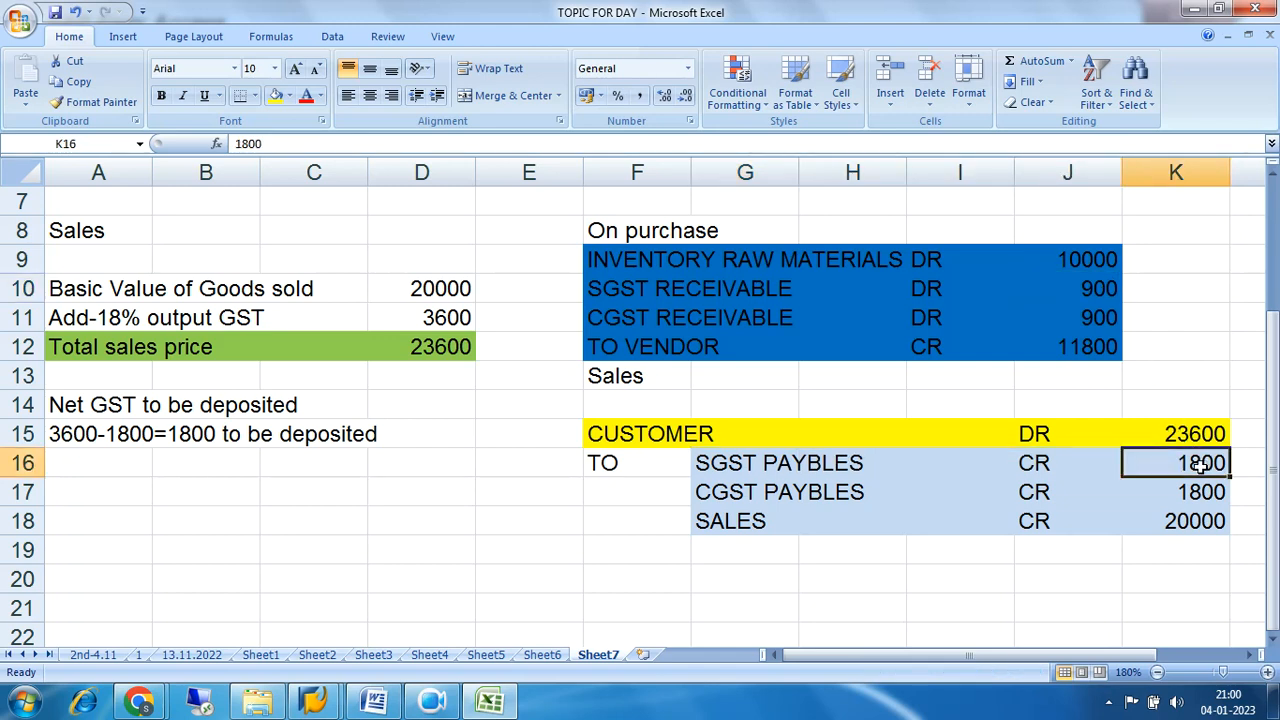
pyautogui.moveTo(720, 466); pyautogui.dragTo(1149, 459)
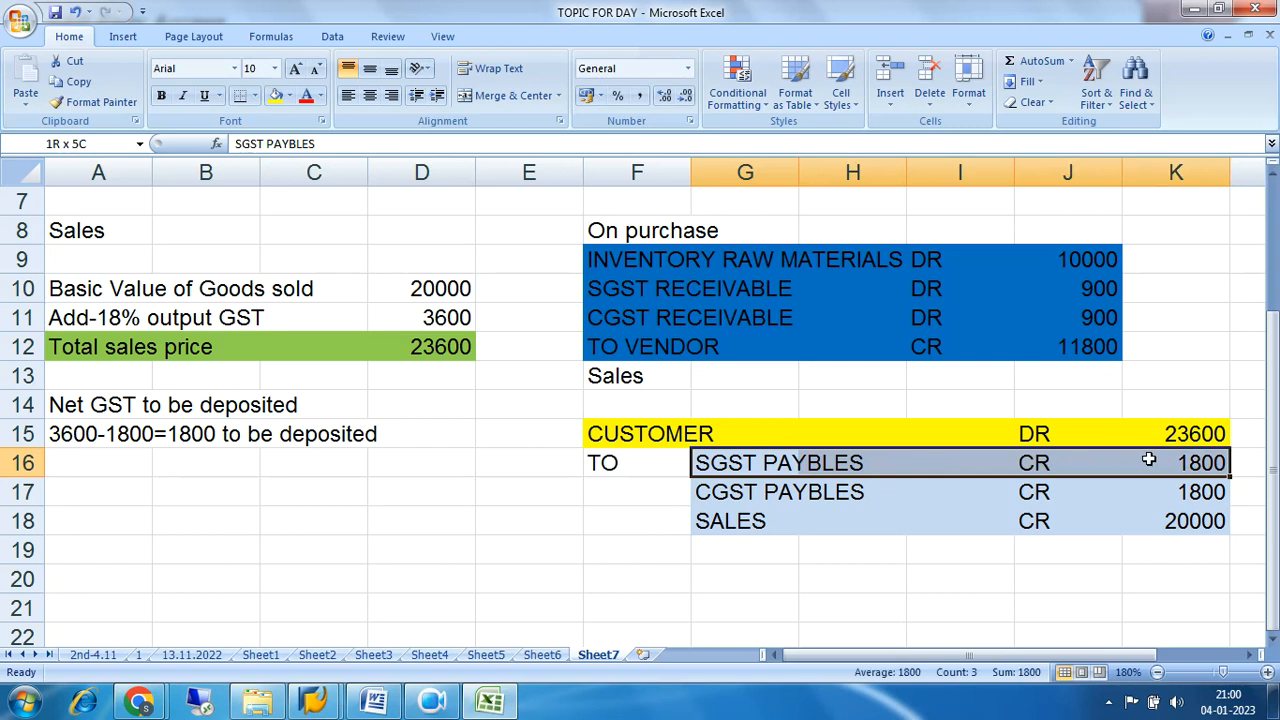
pyautogui.moveTo(766, 491); pyautogui.dragTo(1165, 492)
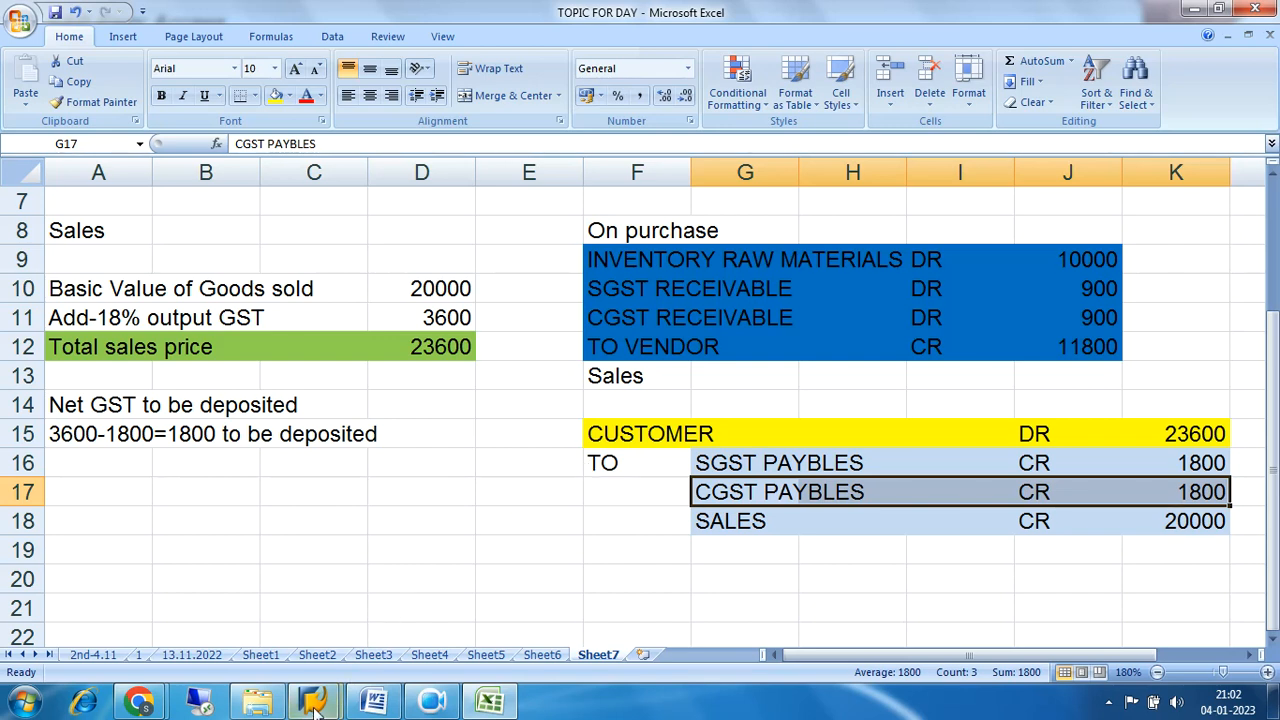
# Switch to SAP Easy Access and collapse the Accounts Payable and Accounting folders of the menu tree.
pyautogui.moveTo(313, 702)
pyautogui.click(393, 587)
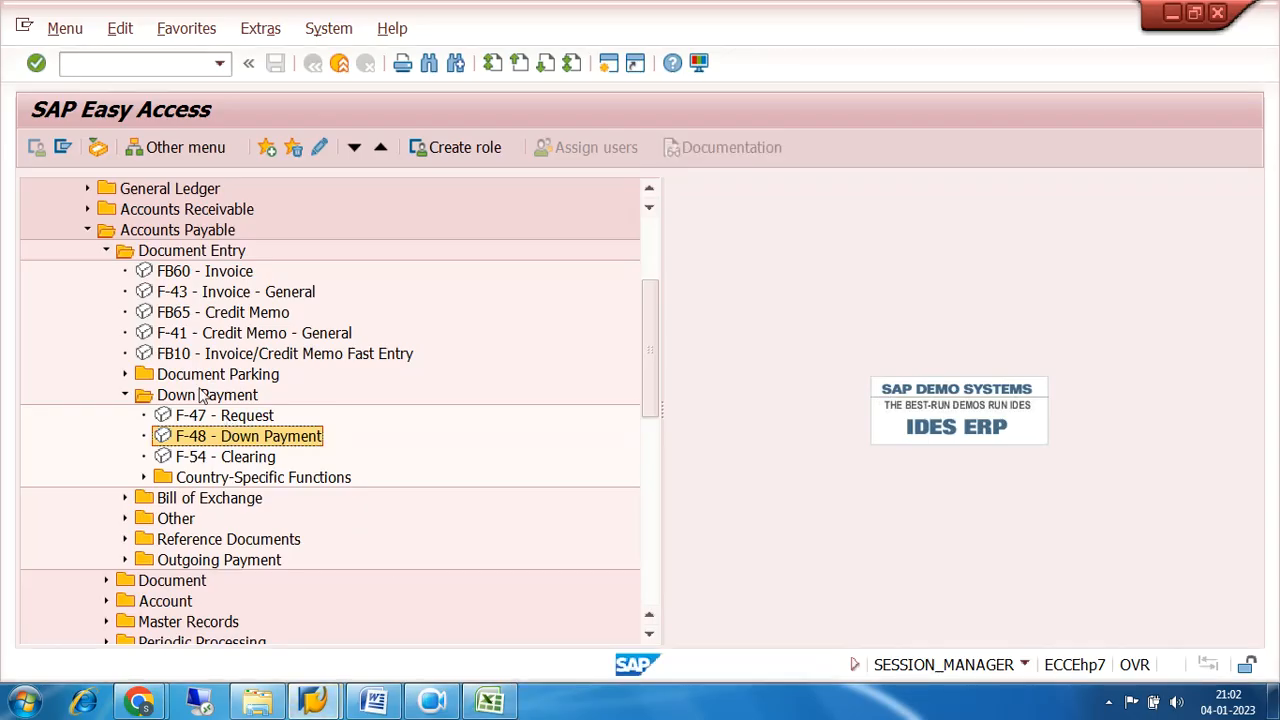
pyautogui.click(87, 231)
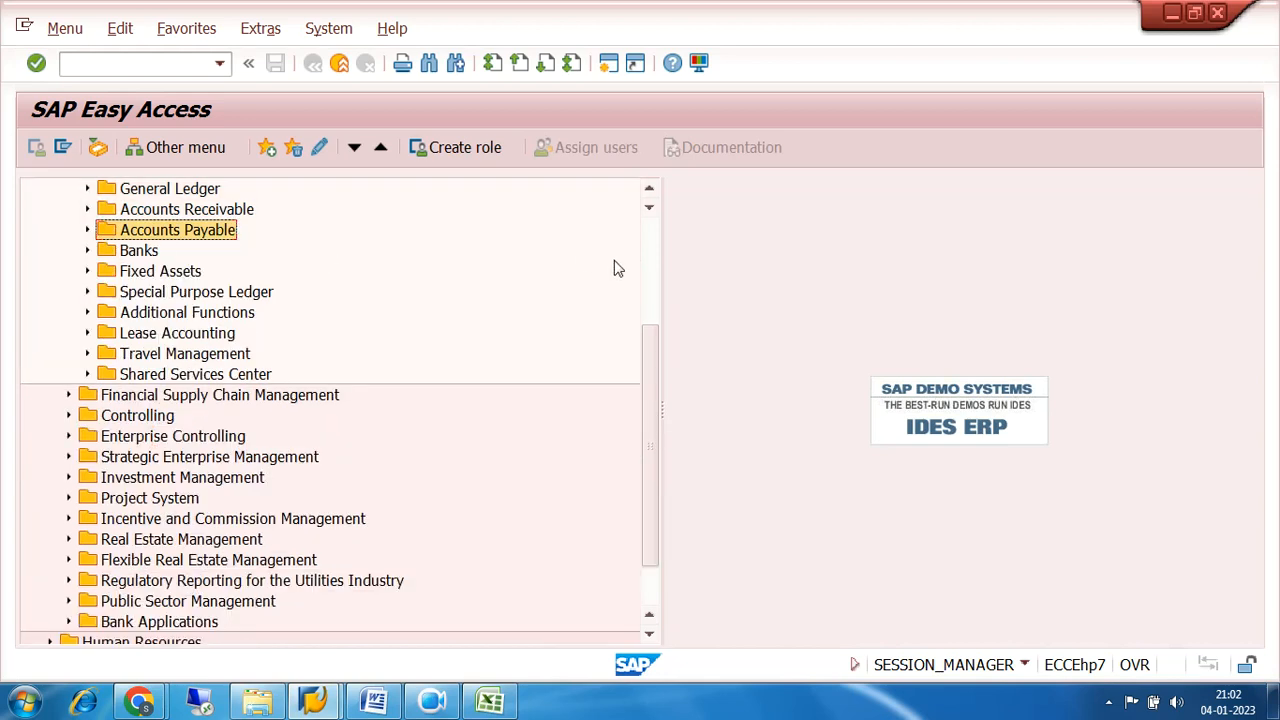
pyautogui.moveTo(649, 346); pyautogui.dragTo(626, 246)
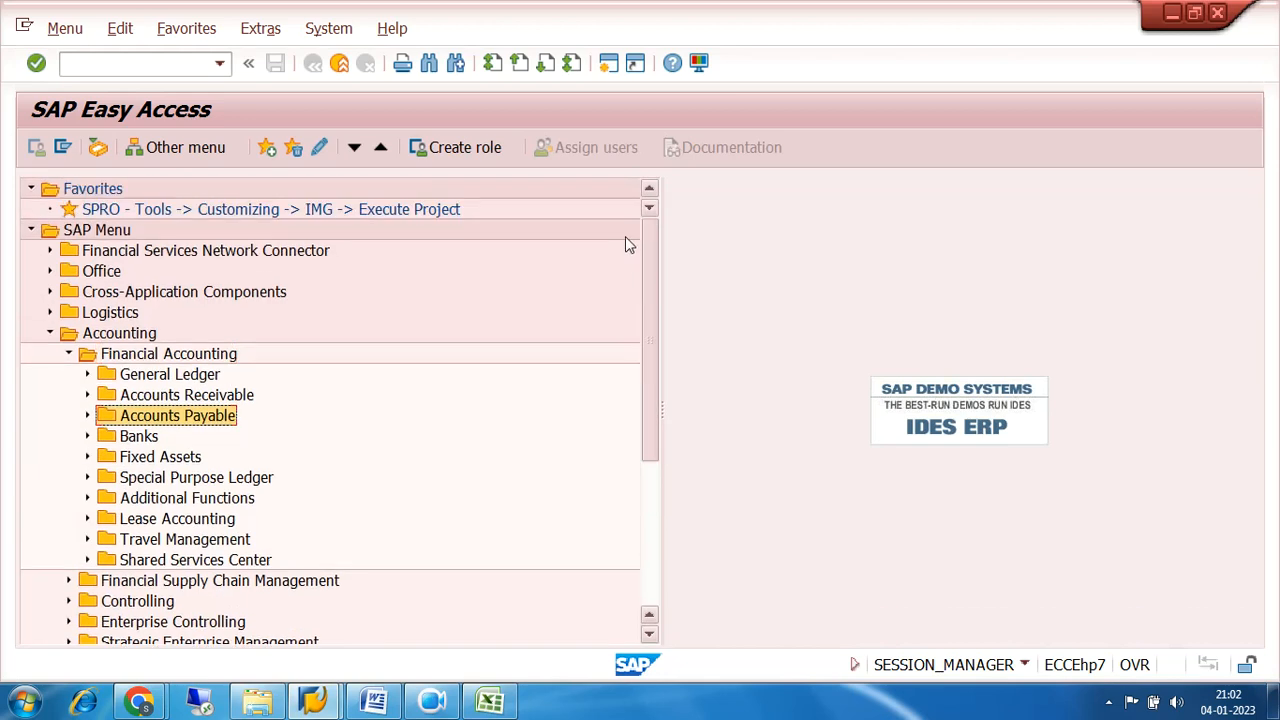
pyautogui.click(50, 333)
# Try to open the SPRO customizing transaction from the Favorites and decline the detailed error description.
pyautogui.click(170, 212)
pyautogui.doubleClick(170, 212)
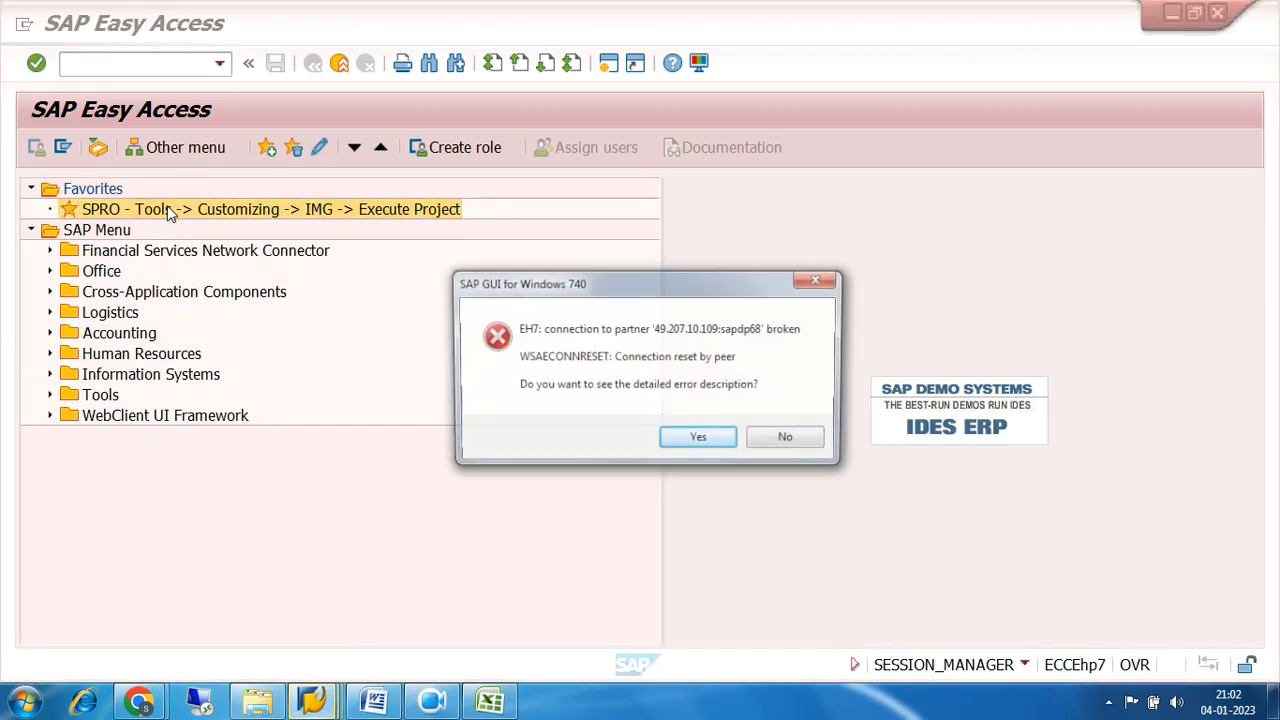
pyautogui.click(786, 448)
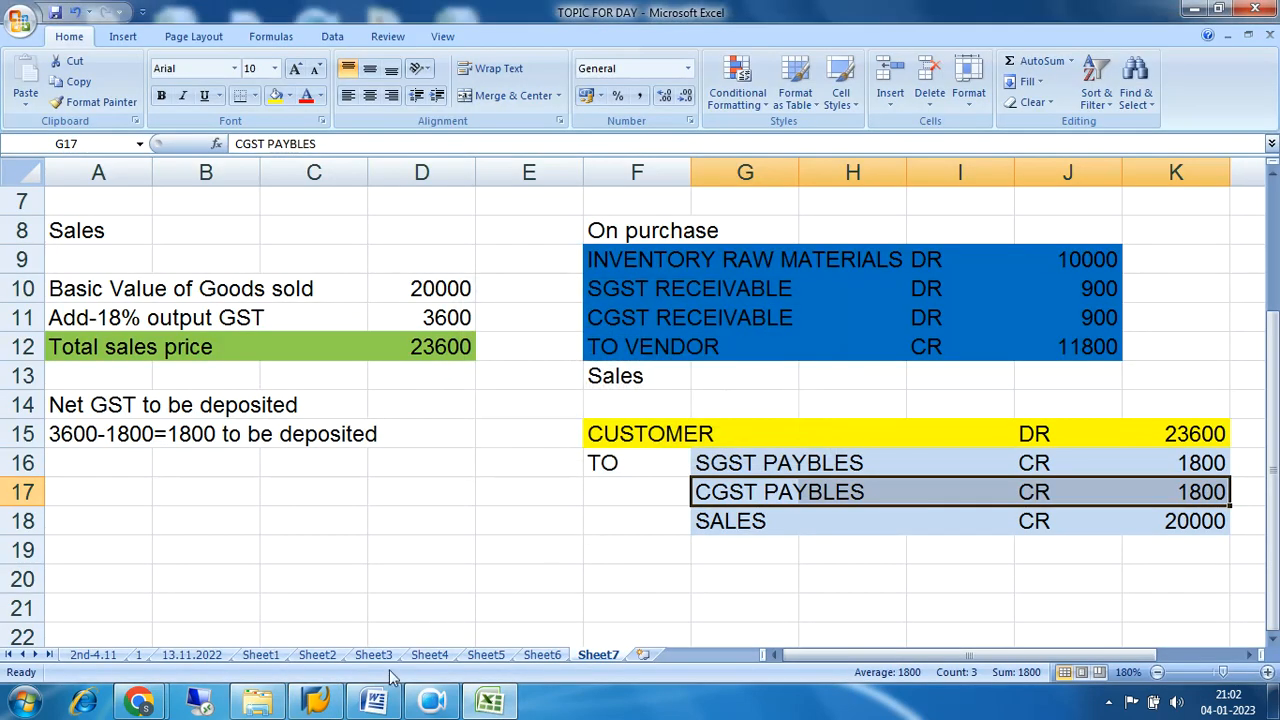
# Log on to the ECC FUNCTIONAL system with the user ID and password, continuing with this logon and ending any other logons.
pyautogui.click(320, 706)
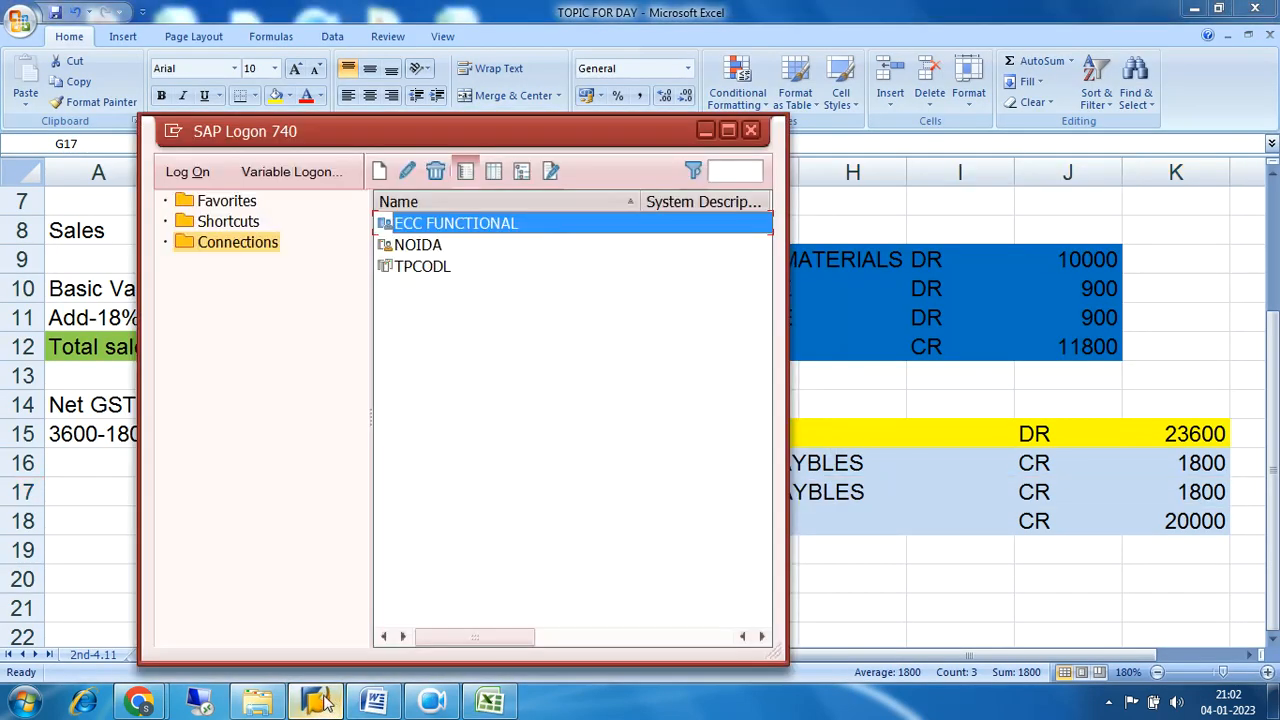
pyautogui.doubleClick(424, 226)
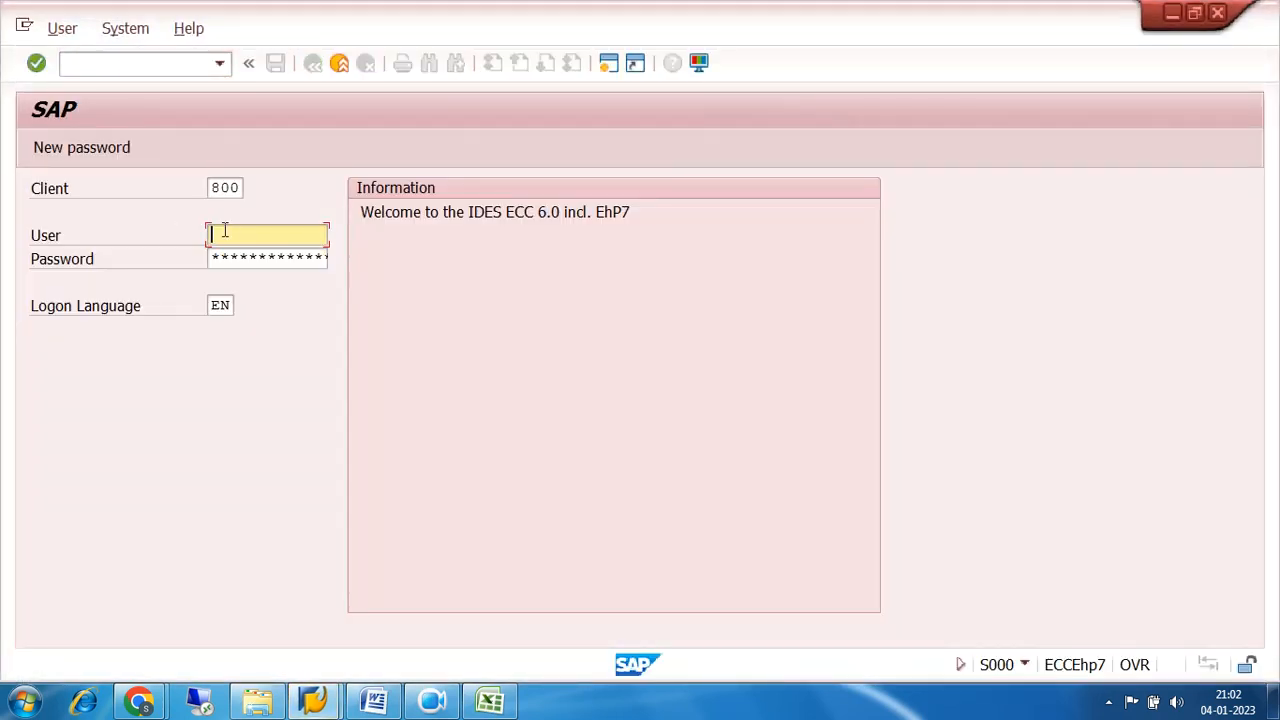
pyautogui.click(217, 232)
pyautogui.click(233, 254)
pyautogui.press('Tab')
pyautogui.write('**********')
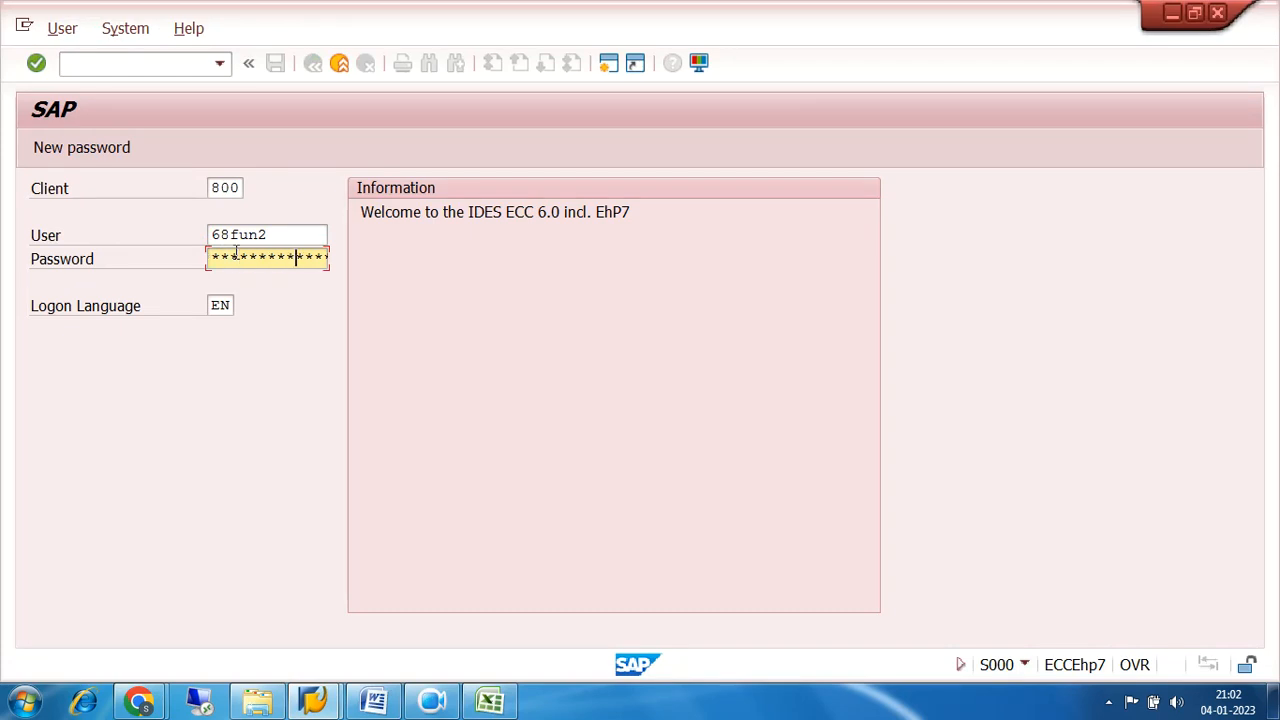
pyautogui.write('*')
pyautogui.press('Return')
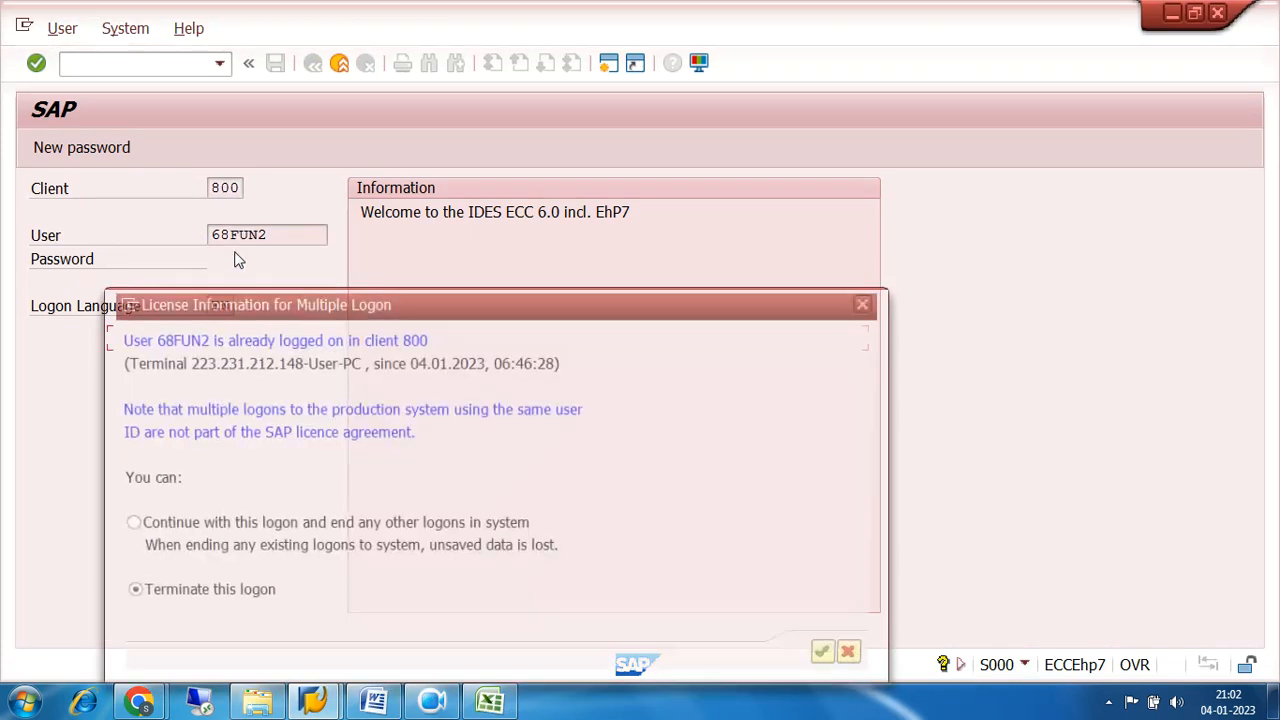
pyautogui.click(118, 526)
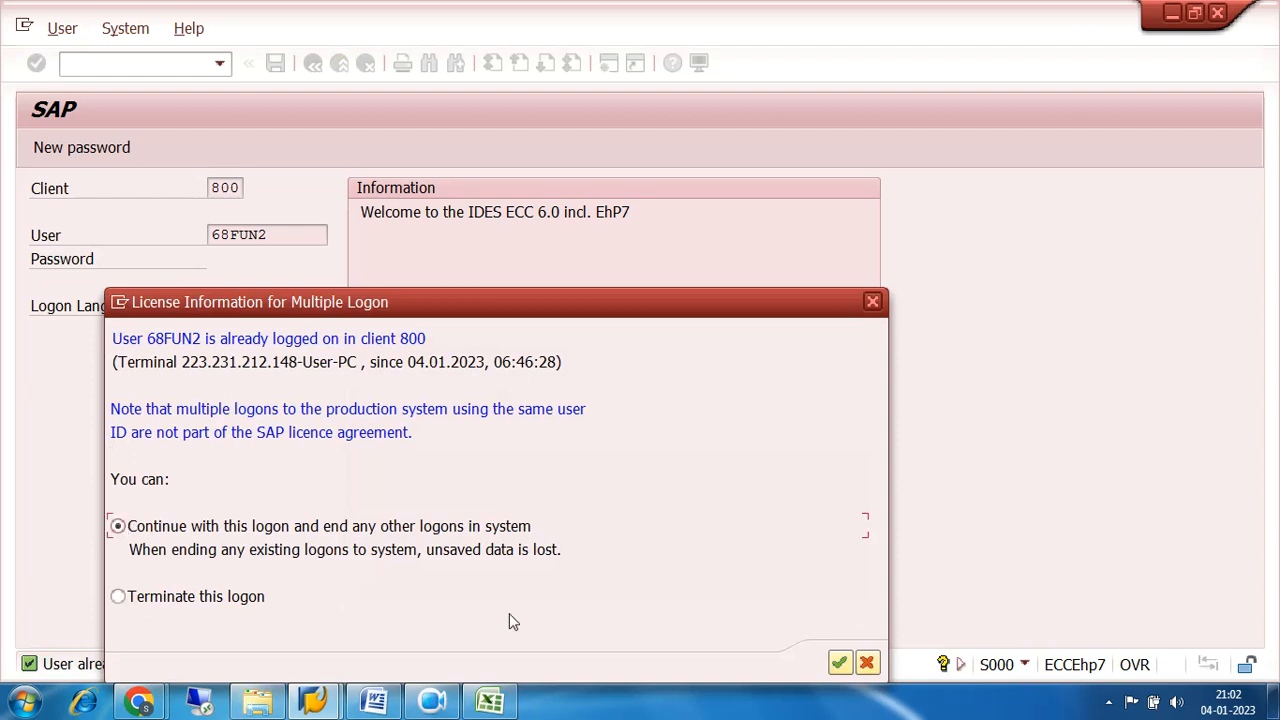
pyautogui.click(838, 663)
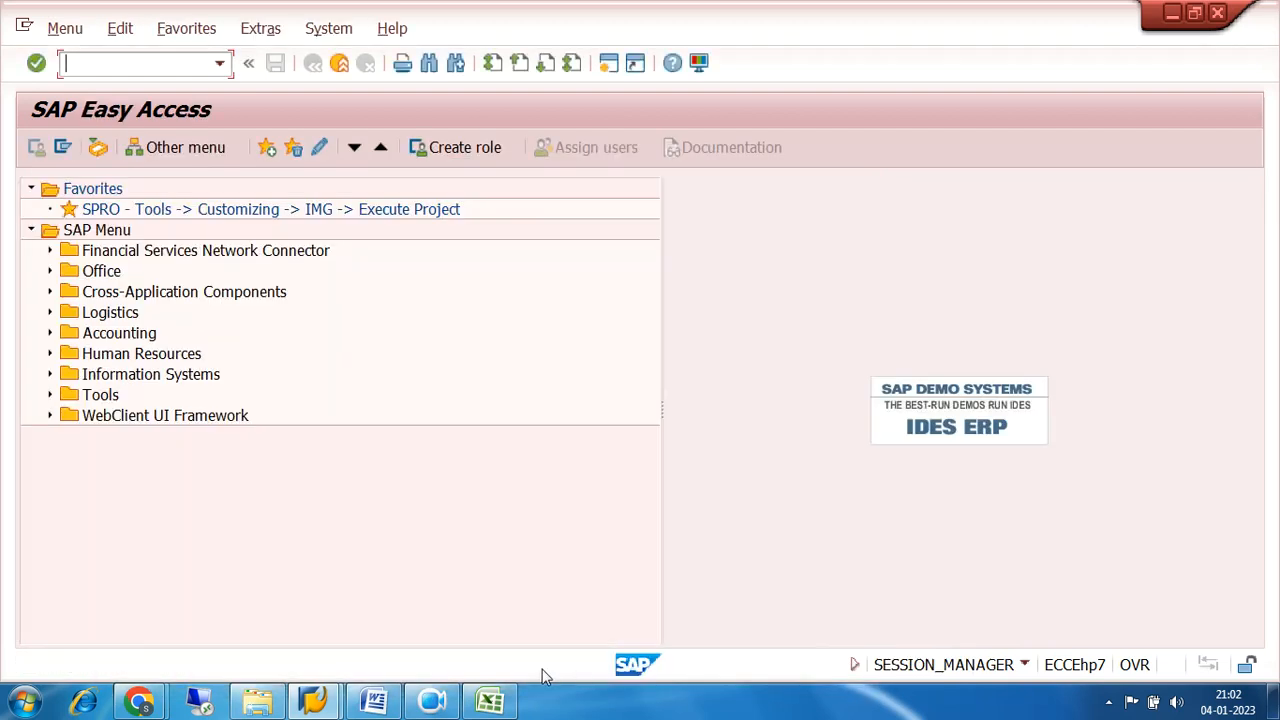
# Check the running Google Meet presentation, return to SAP Easy Access and dismiss the presenting notification.
pyautogui.moveTo(138, 702)
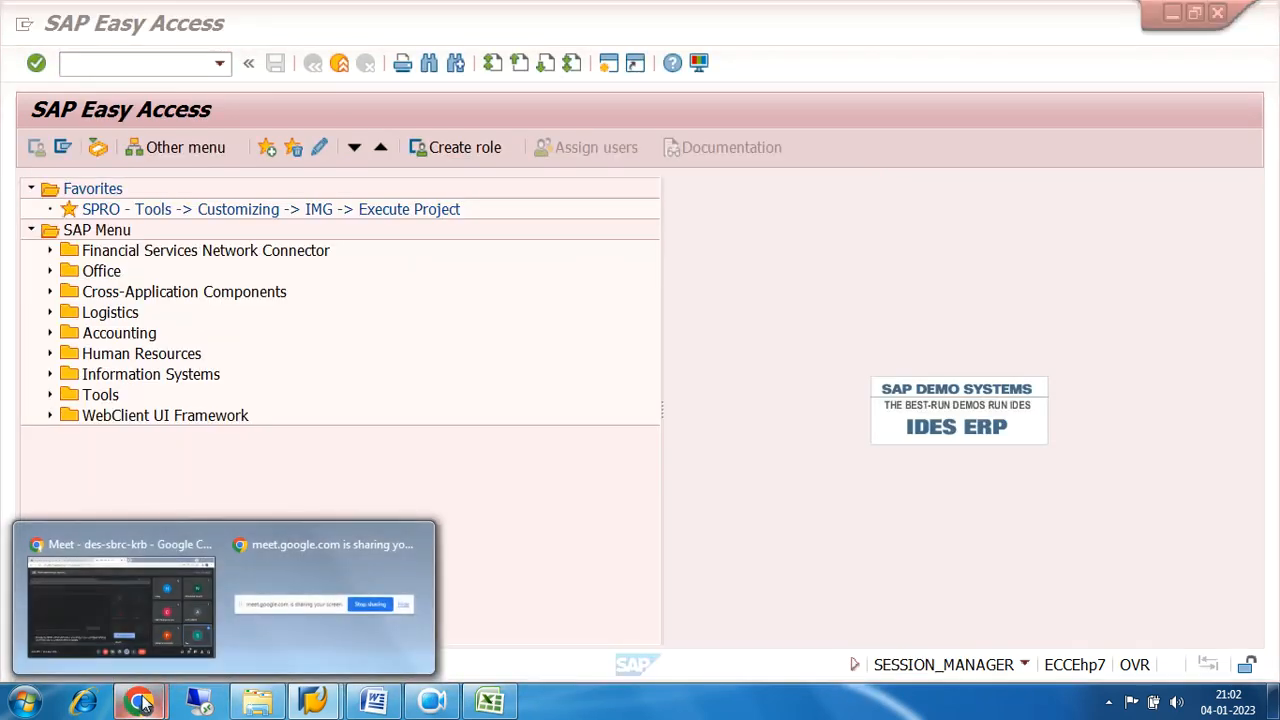
pyautogui.click(116, 592)
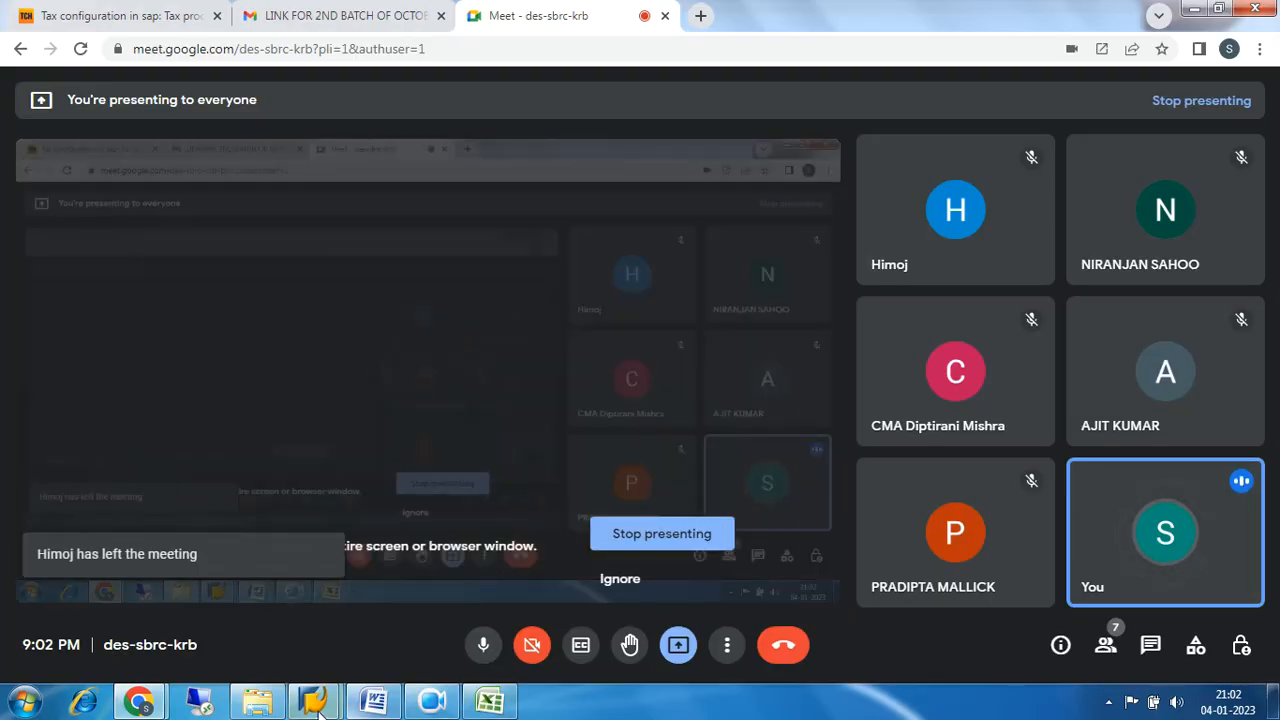
pyautogui.click(440, 707)
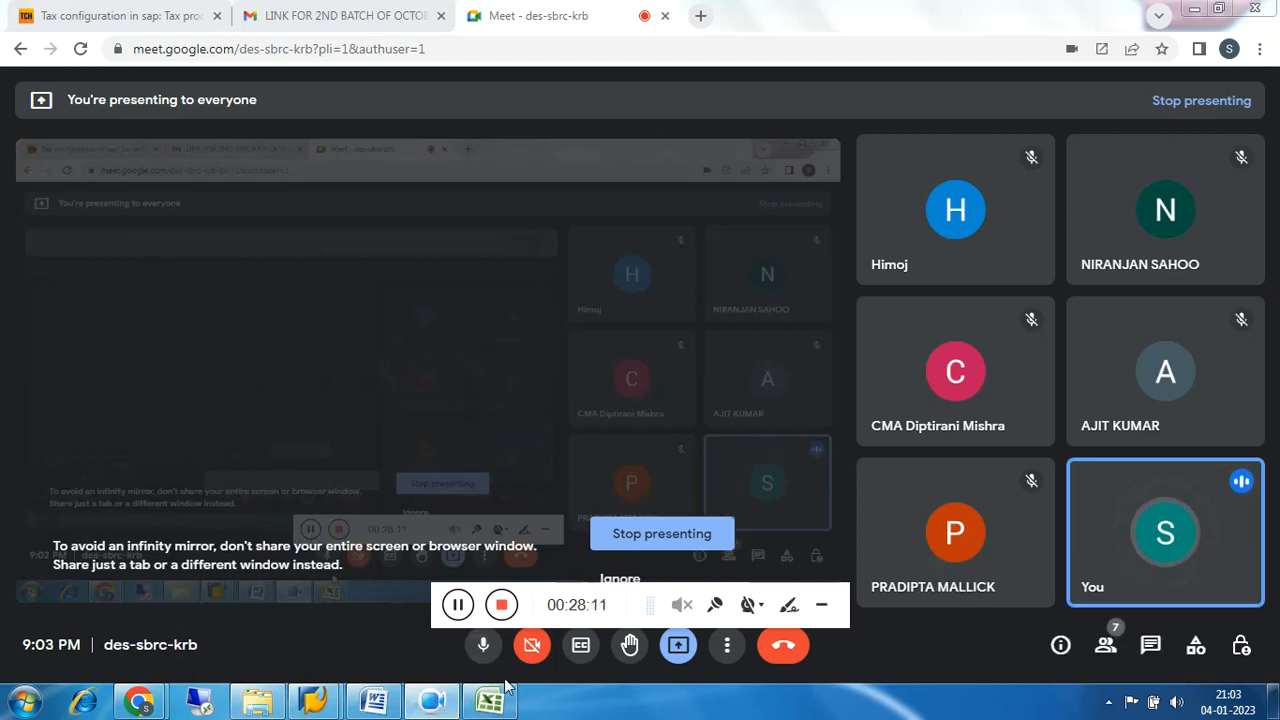
pyautogui.click(821, 614)
pyautogui.moveTo(315, 700)
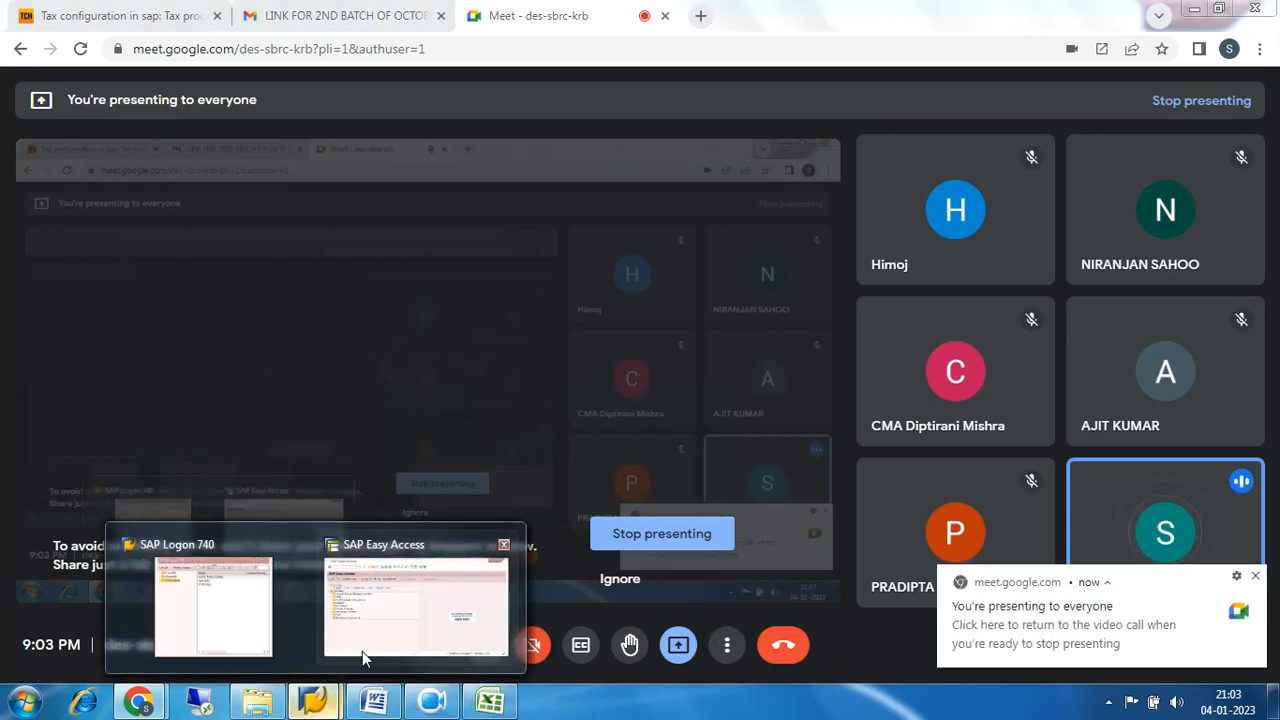
pyautogui.click(405, 619)
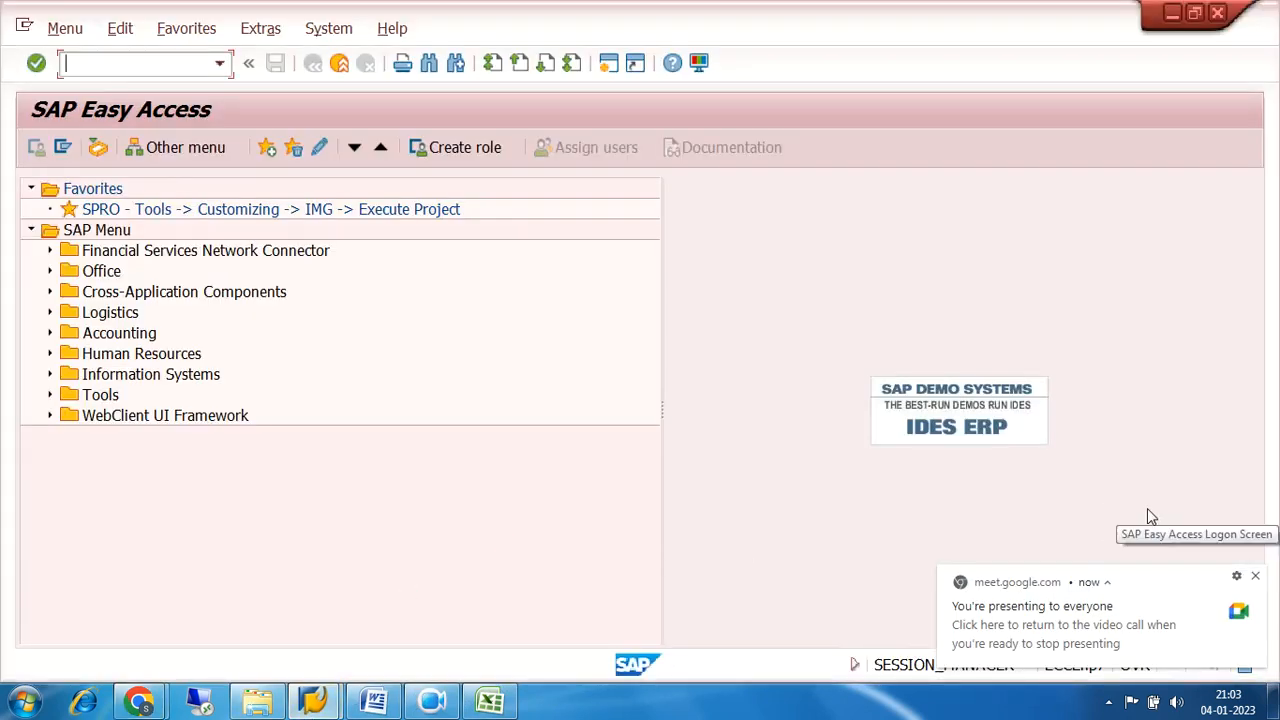
pyautogui.click(1256, 579)
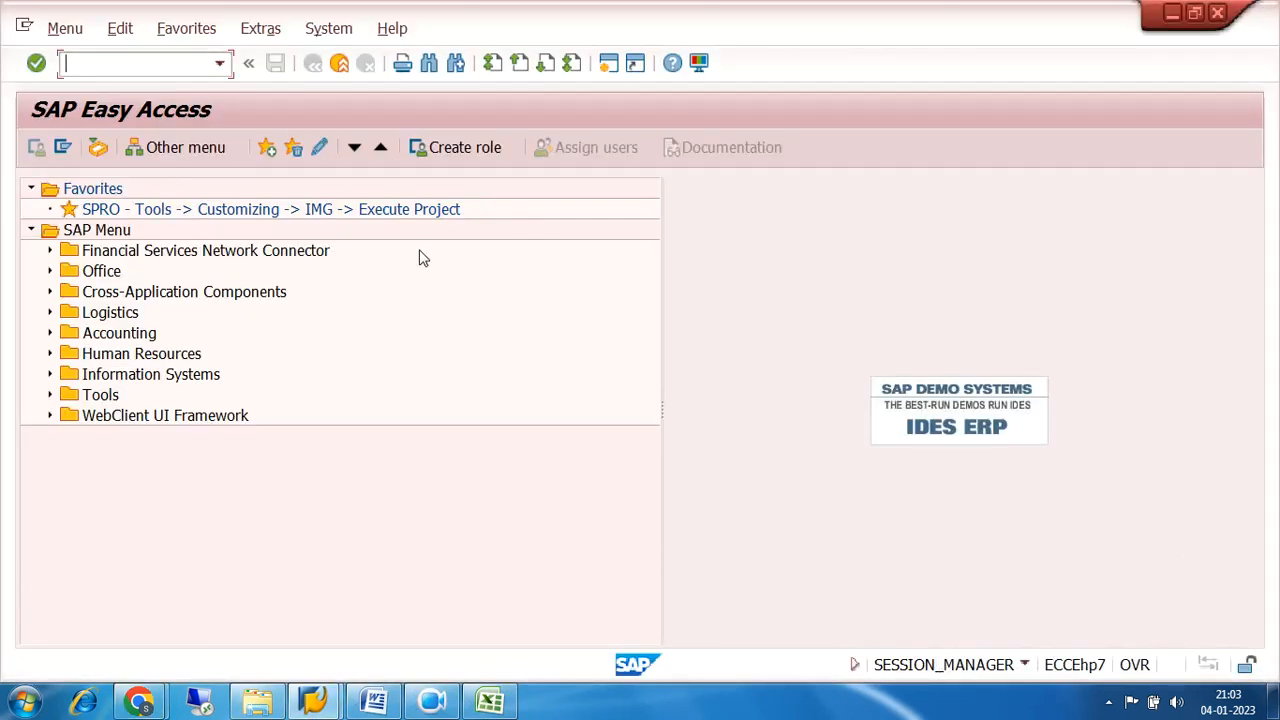
# Open the SPRO customizing transaction from the Favorites and display the SAP Customizing Implementation Guide.
pyautogui.doubleClick(311, 210)
pyautogui.click(143, 157)
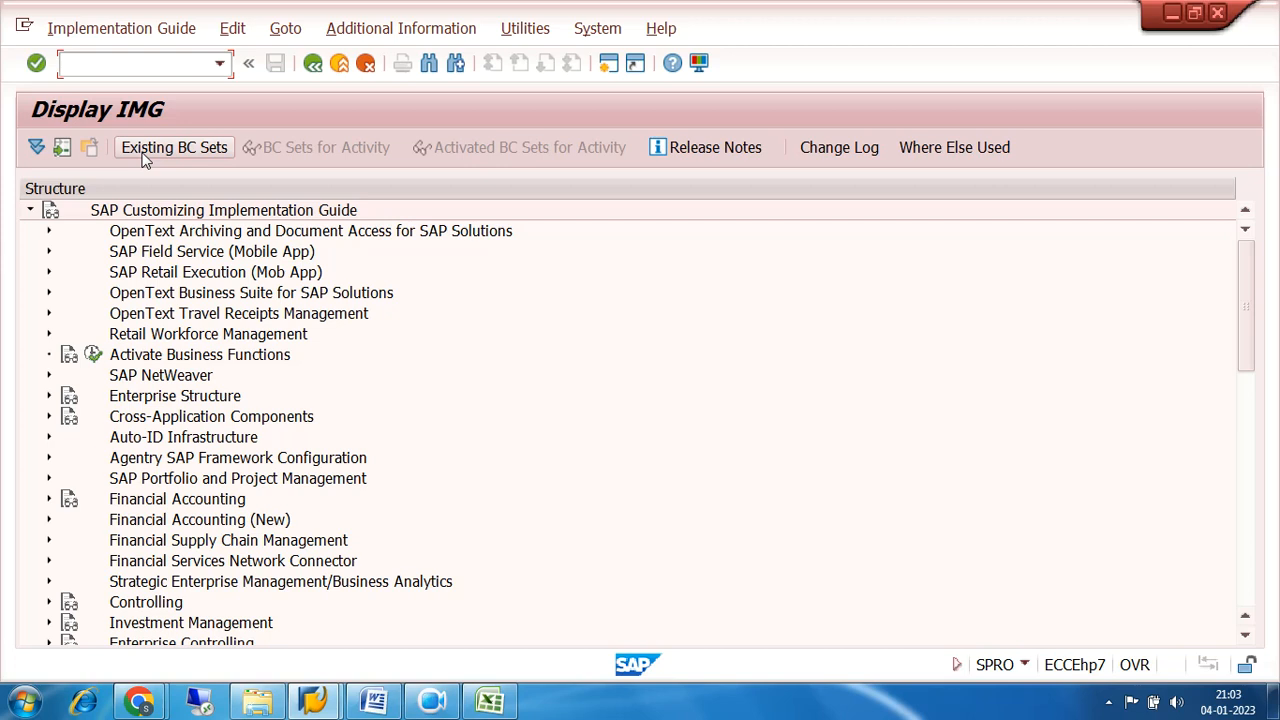
pyautogui.click(755, 419)
# Expand Financial Accounting (New), Financial Accounting Global Settings (New), Tax on Sales/Purchases and its Basic Settings in the IMG structure.
pyautogui.scroll(-2, 755, 419)
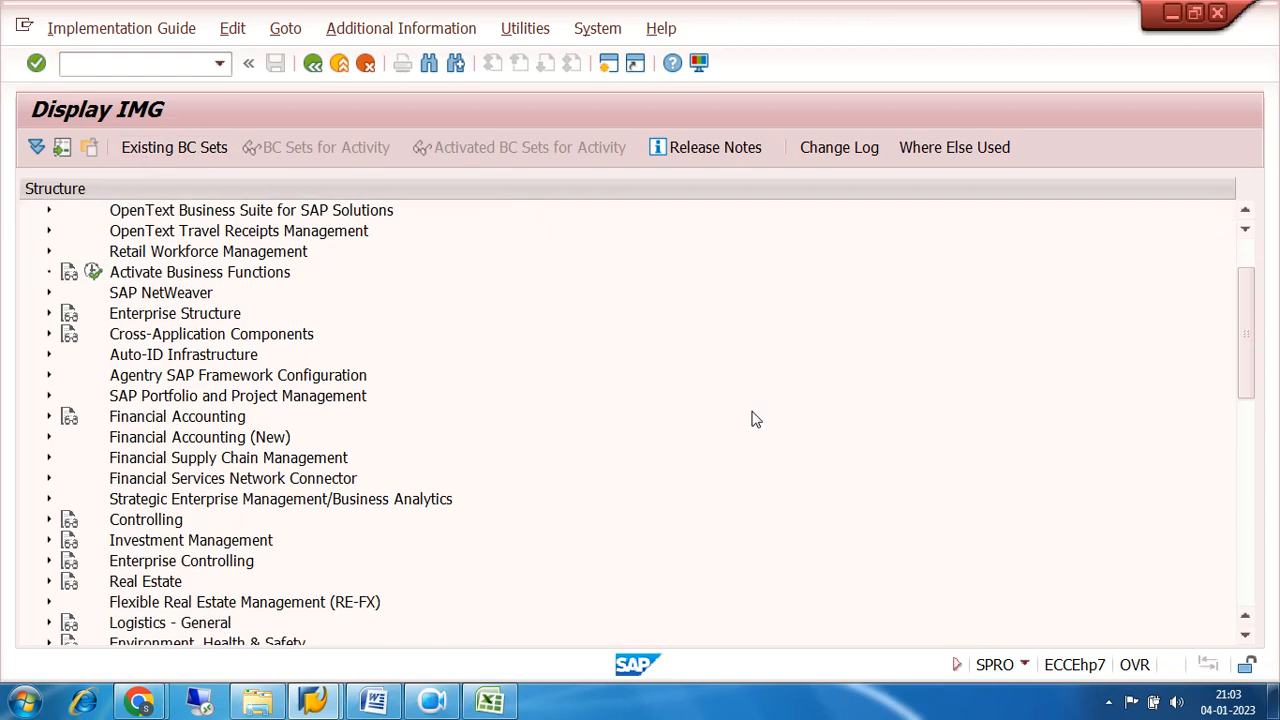
pyautogui.click(48, 437)
pyautogui.scroll(-2, 591, 366)
pyautogui.click(67, 314)
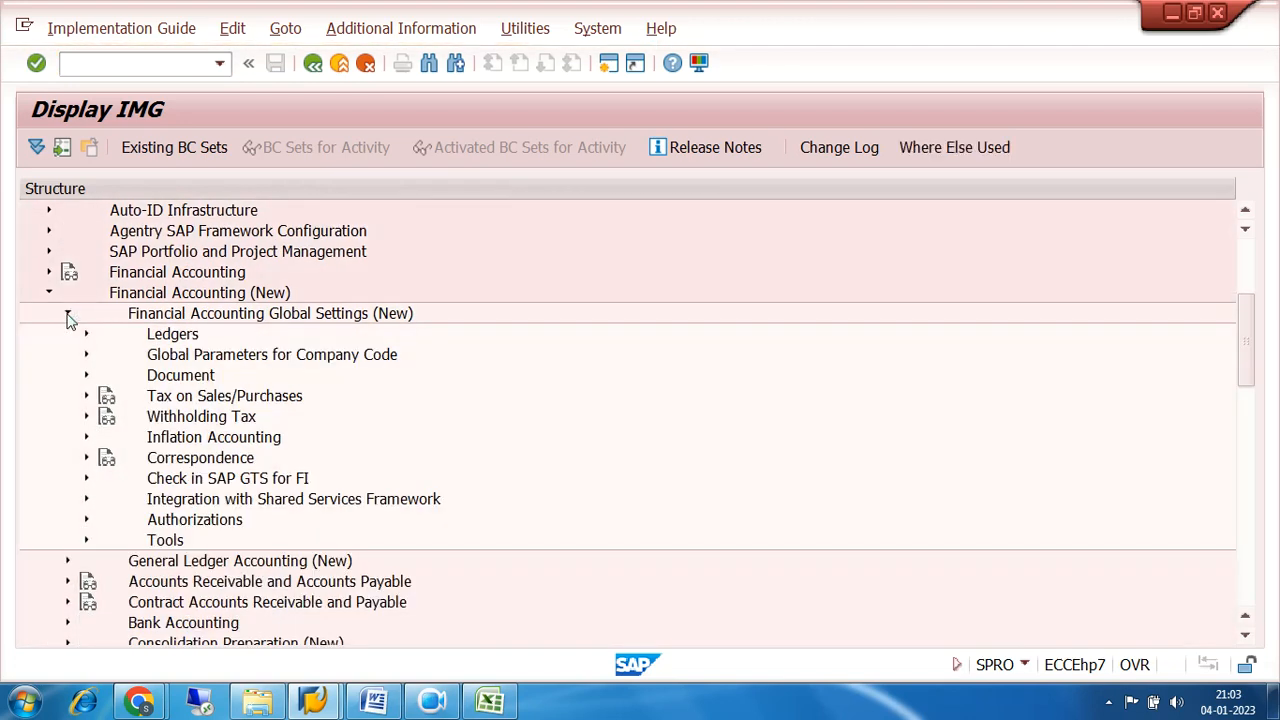
pyautogui.click(86, 396)
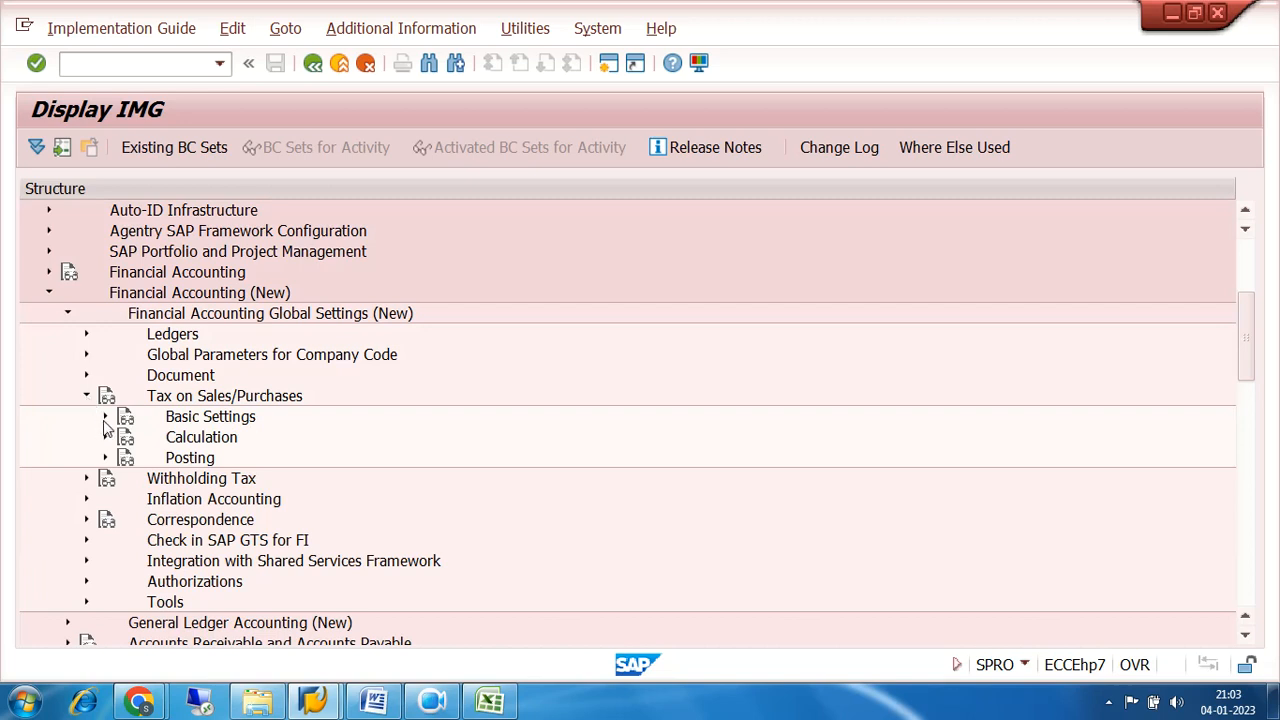
pyautogui.click(105, 416)
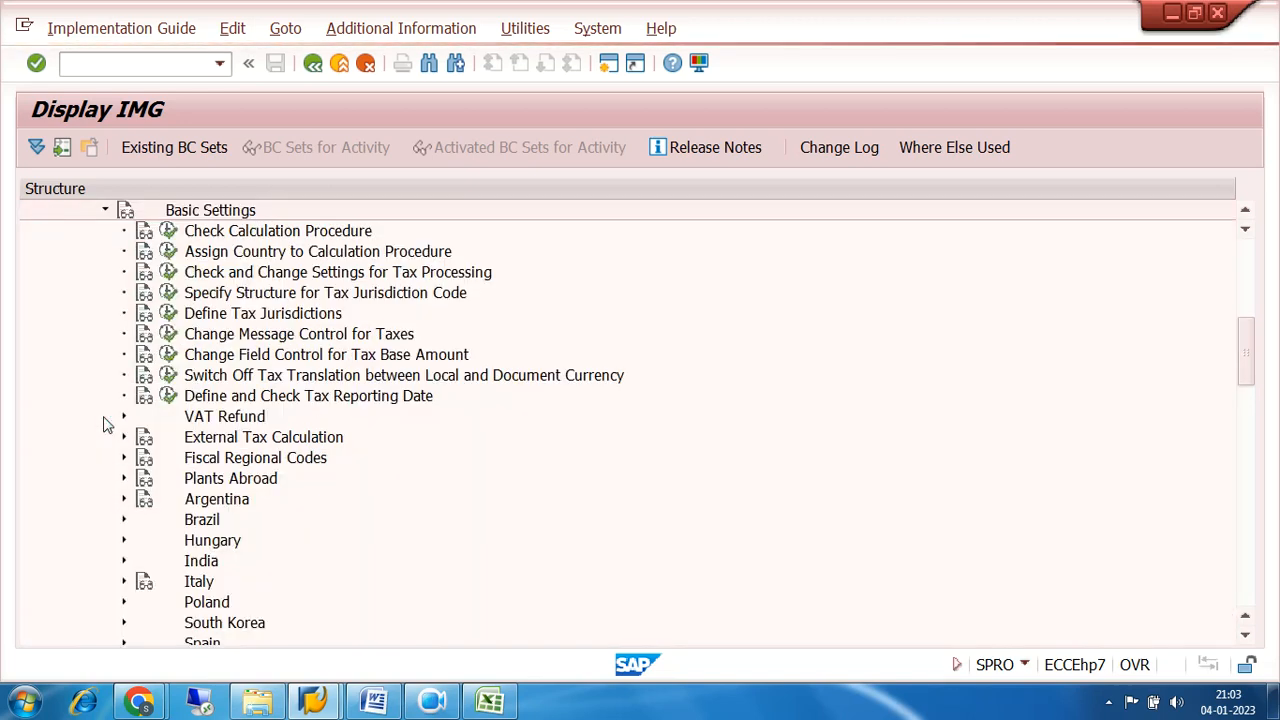
# Execute Check Calculation Procedure and choose the Define Condition Types activity.
pyautogui.click(170, 234)
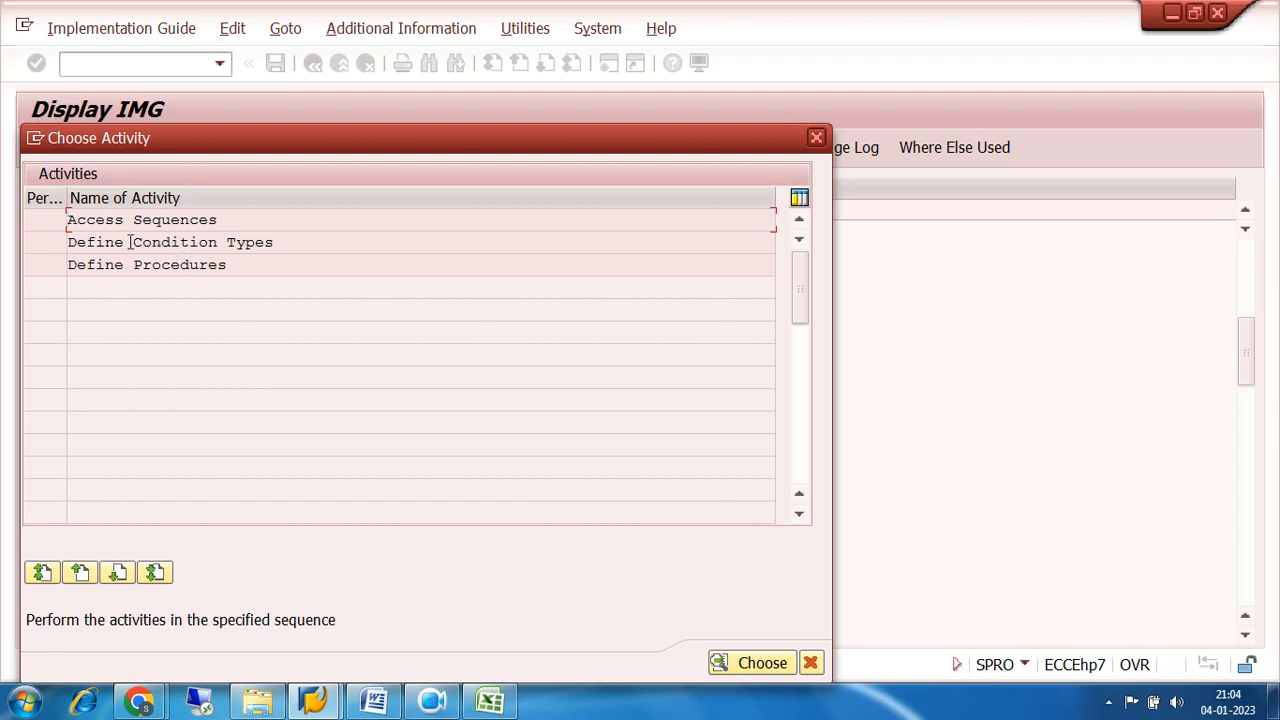
pyautogui.moveTo(68, 242); pyautogui.dragTo(293, 242)
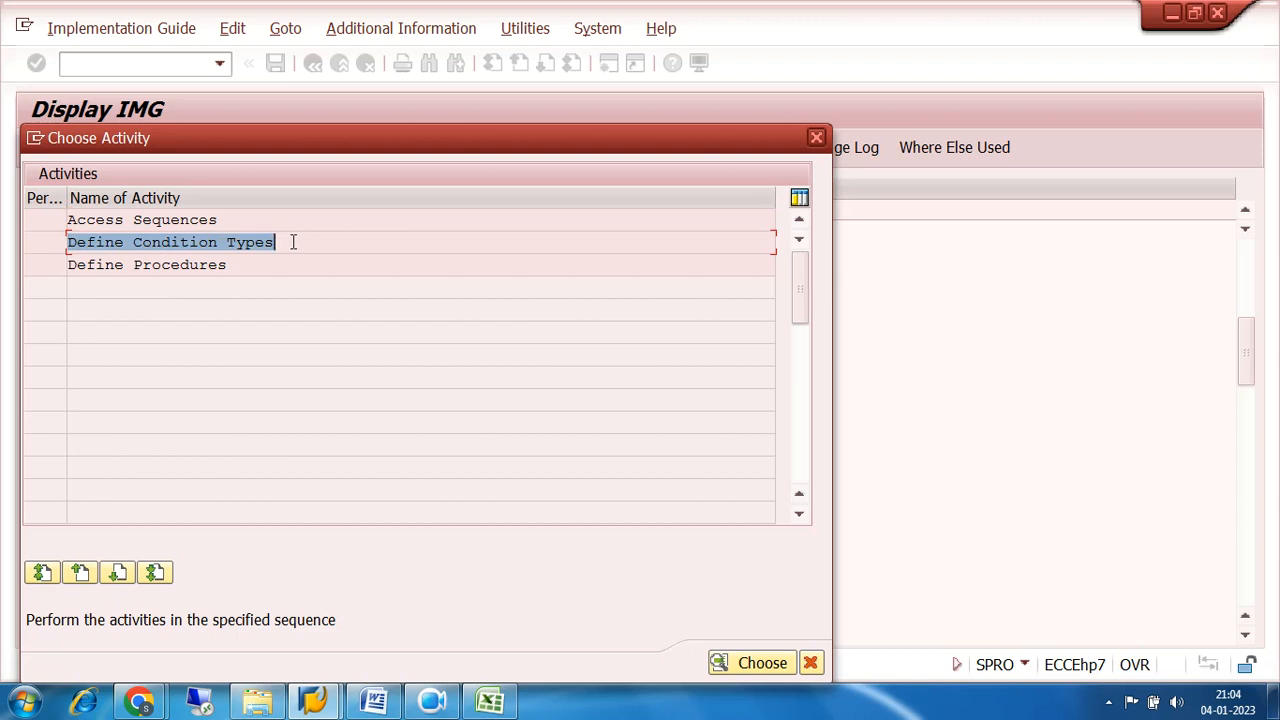
pyautogui.click(180, 242)
pyautogui.doubleClick(180, 242)
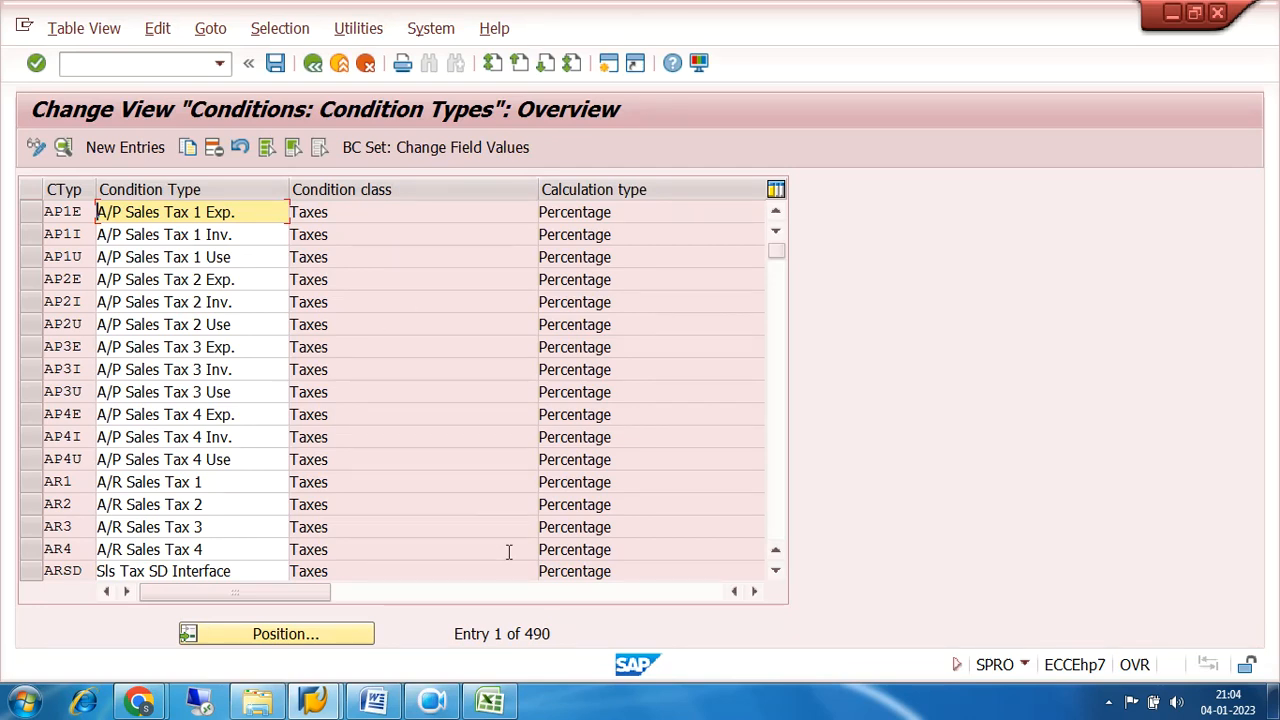
pyautogui.moveTo(552, 634); pyautogui.dragTo(518, 633)
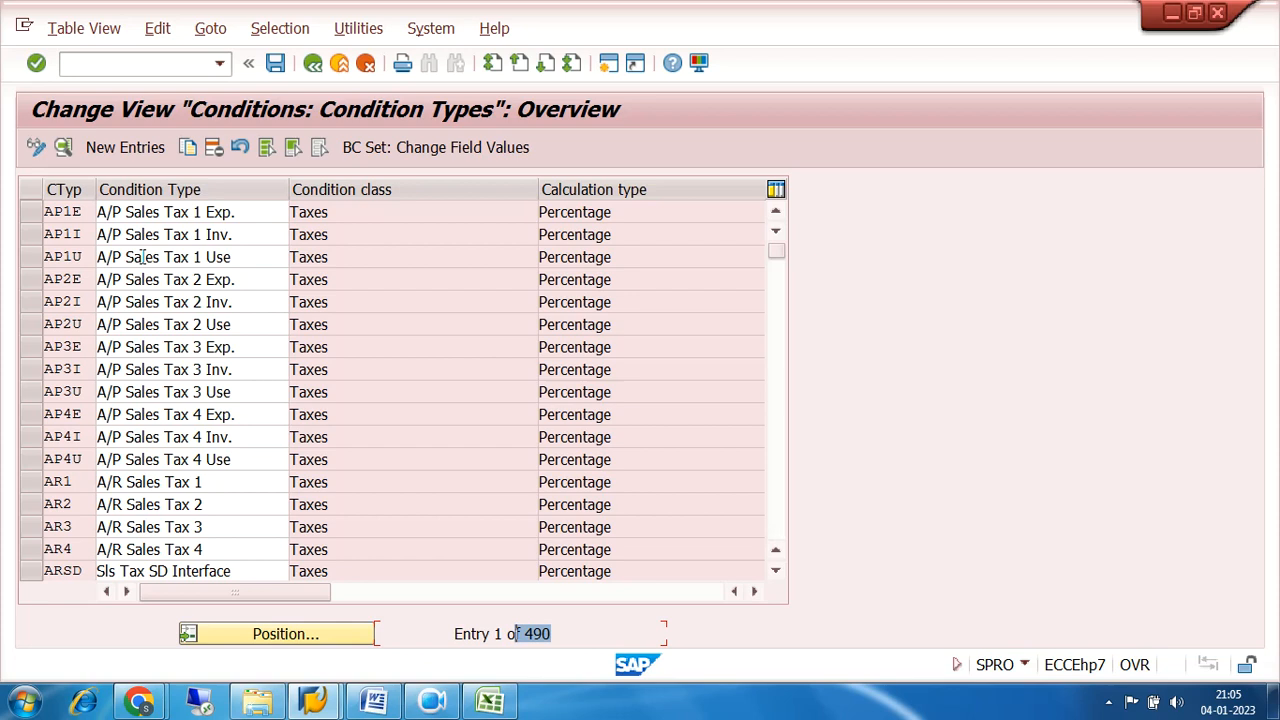
# Start a new condition type entry with the key 7SG and the description 7200 SGST.
pyautogui.click(126, 148)
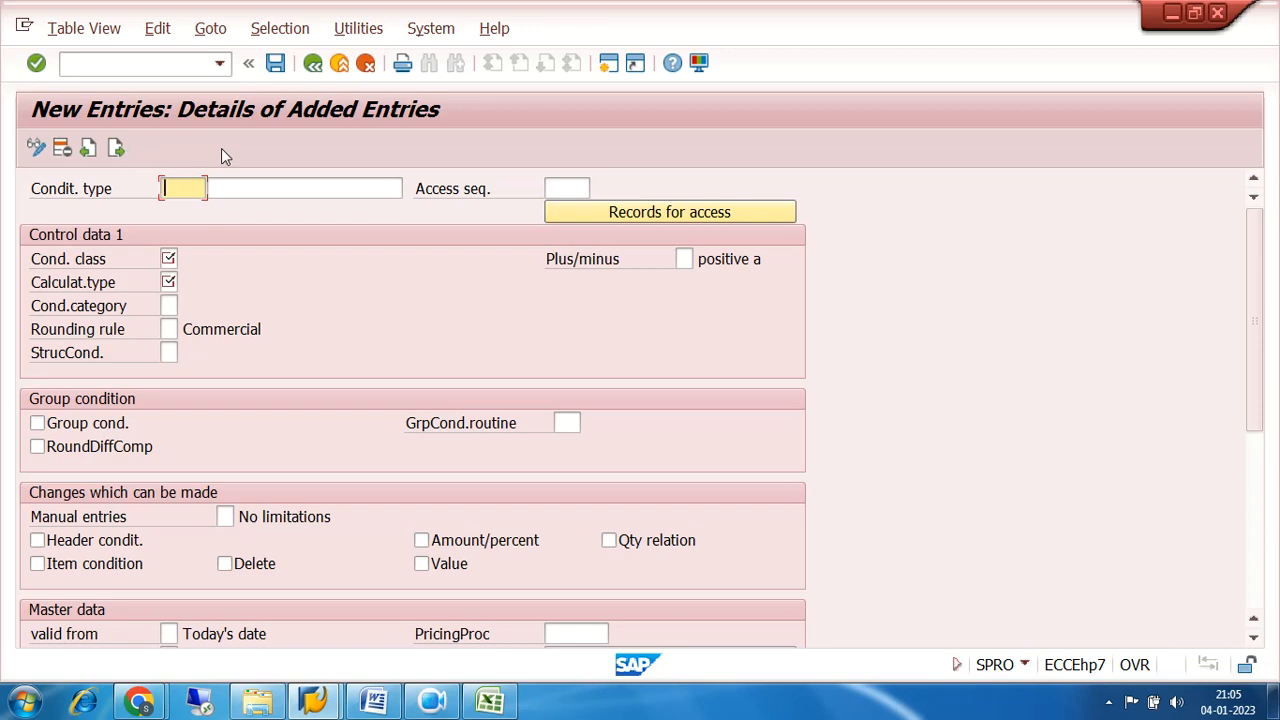
pyautogui.write('7s')
pyautogui.press('BackSpace')
pyautogui.write('SG')
pyautogui.click(249, 188)
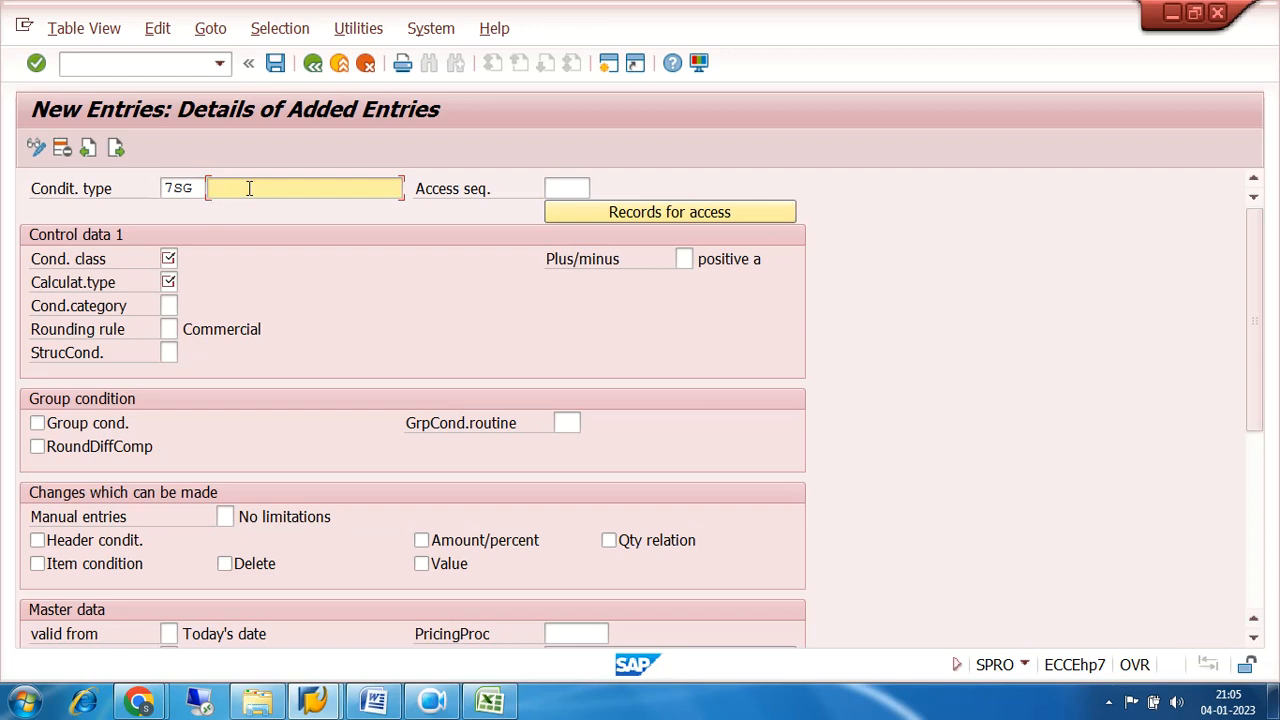
pyautogui.write('7200 SGST 9')
pyautogui.press('BackSpace')
pyautogui.moveTo(196, 188); pyautogui.dragTo(158, 188)
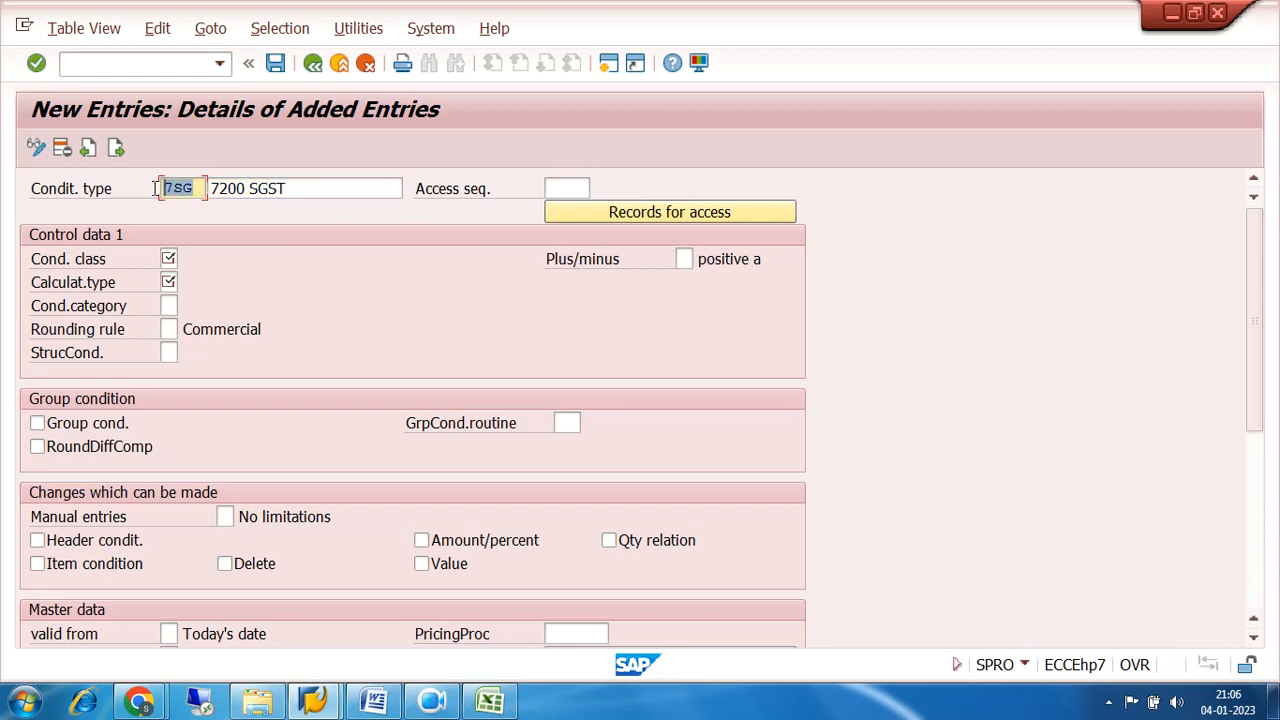
# Assign the access sequence MWST (Tax Classification) to condition type 7SG.
pyautogui.click(552, 189)
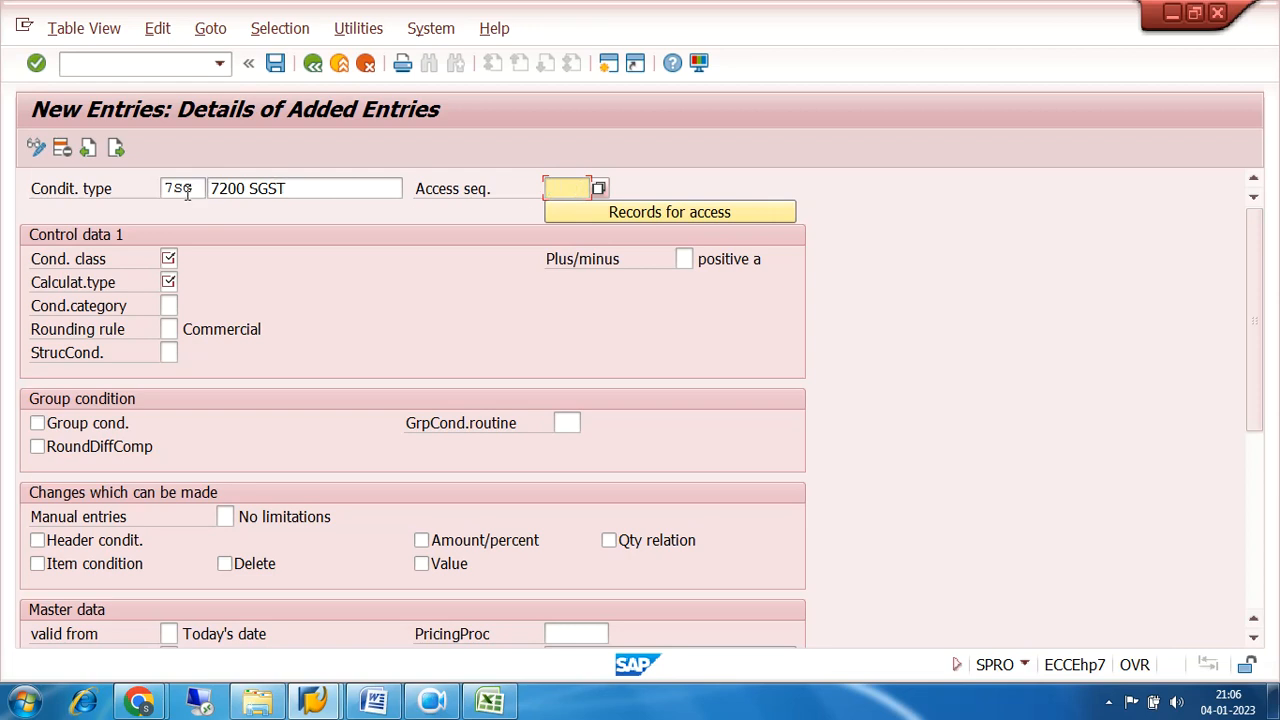
pyautogui.moveTo(200, 188); pyautogui.dragTo(157, 193)
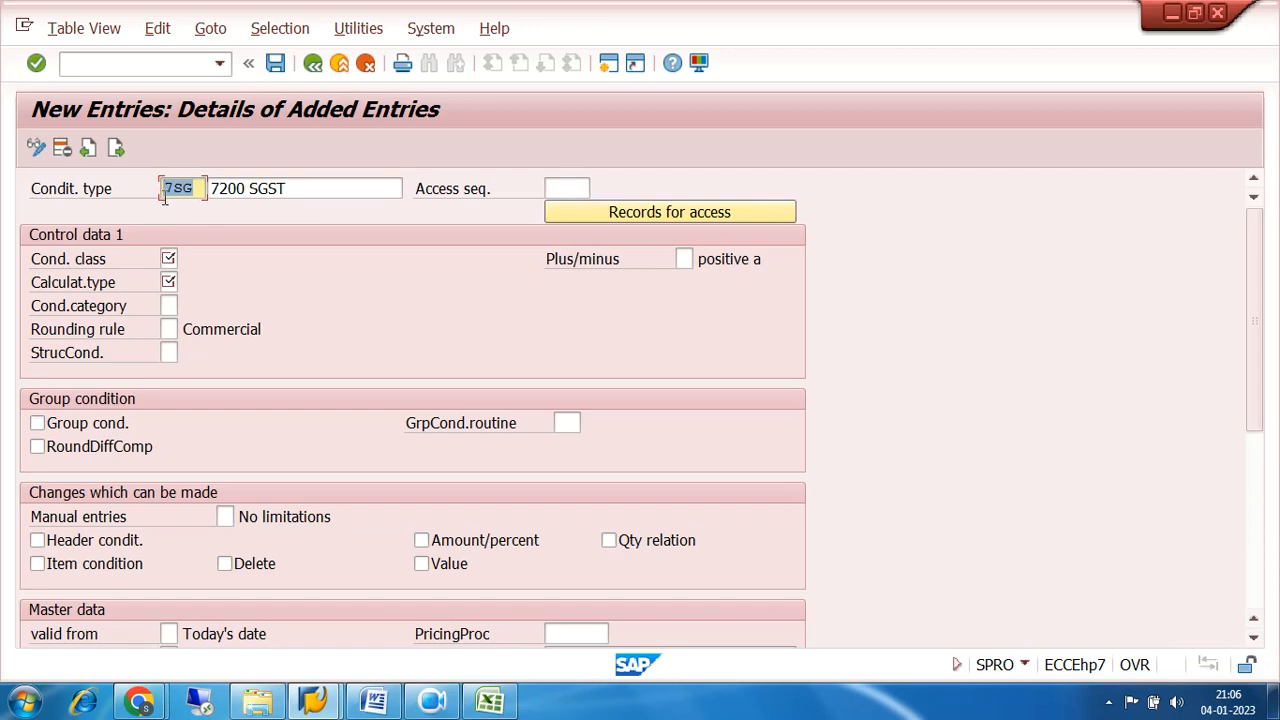
pyautogui.click(560, 190)
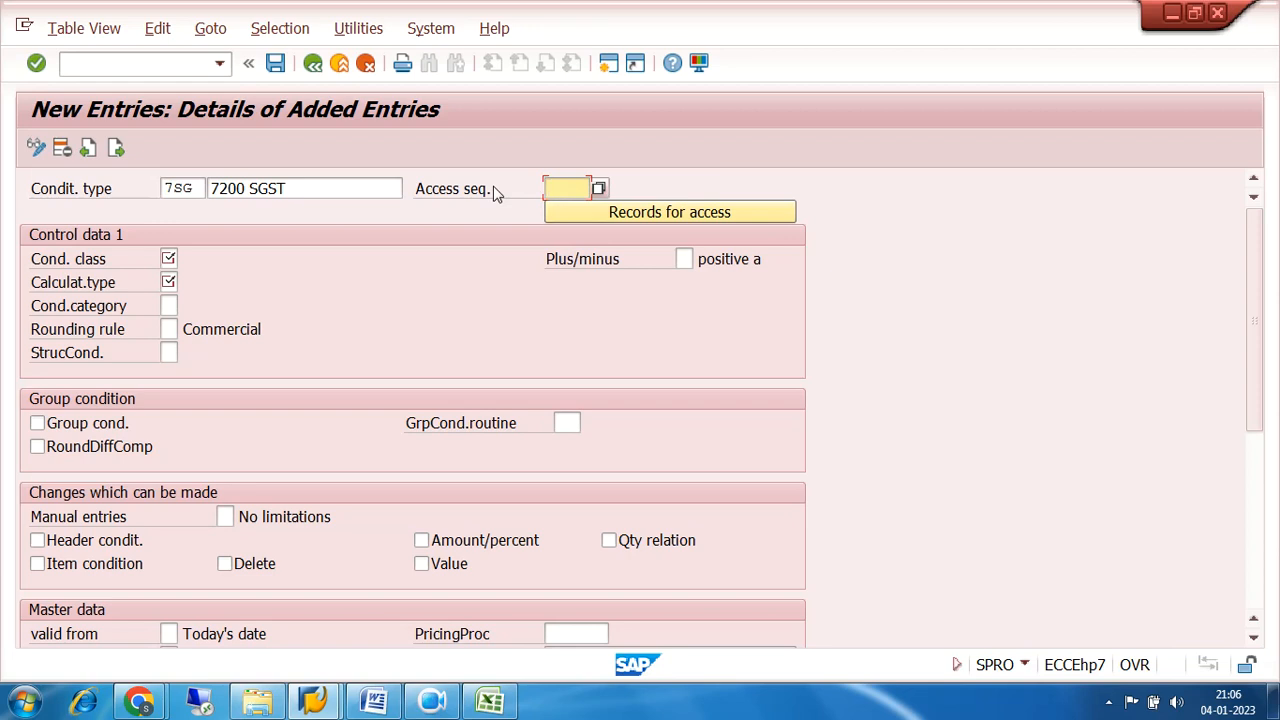
pyautogui.click(599, 188)
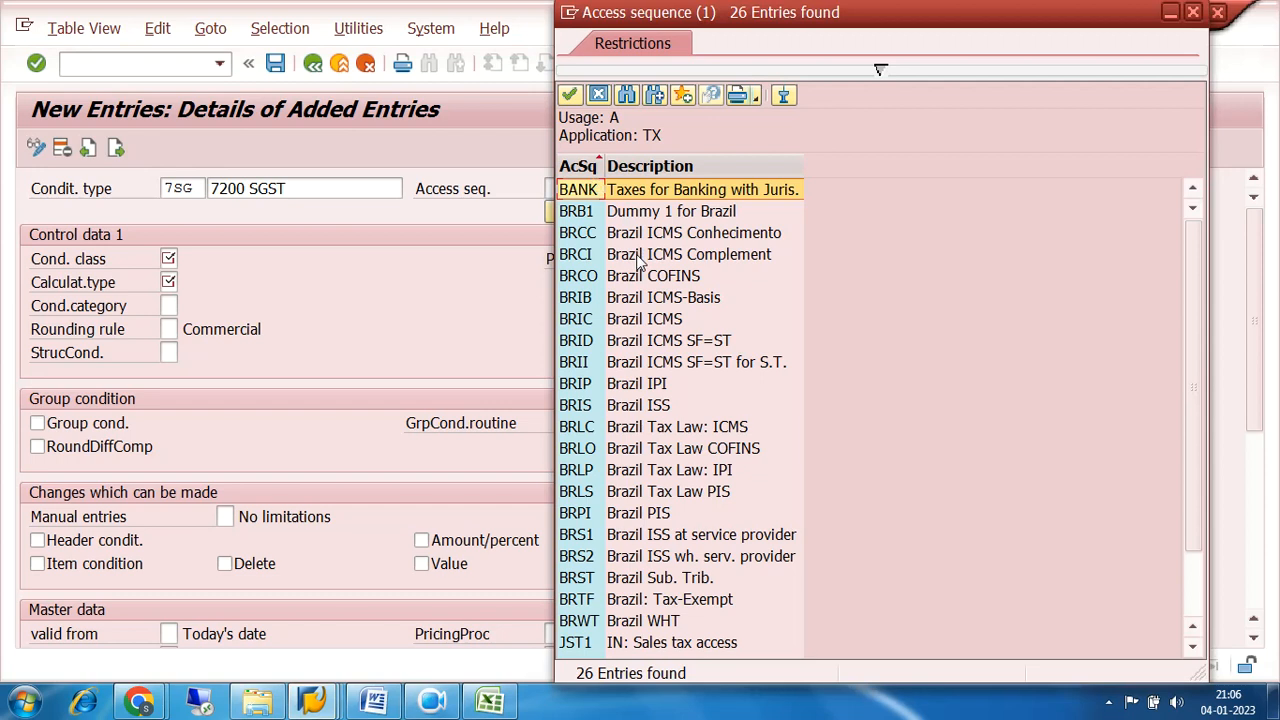
pyautogui.scroll(-2, 637, 260)
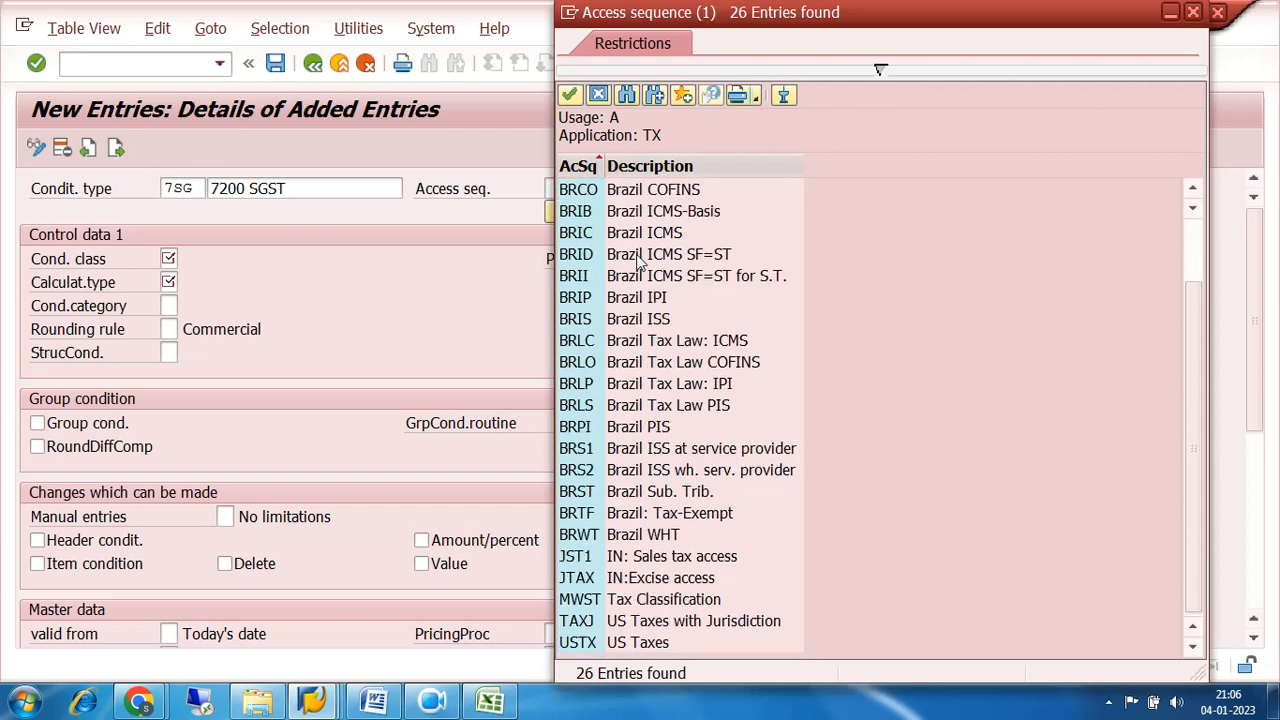
pyautogui.click(585, 604)
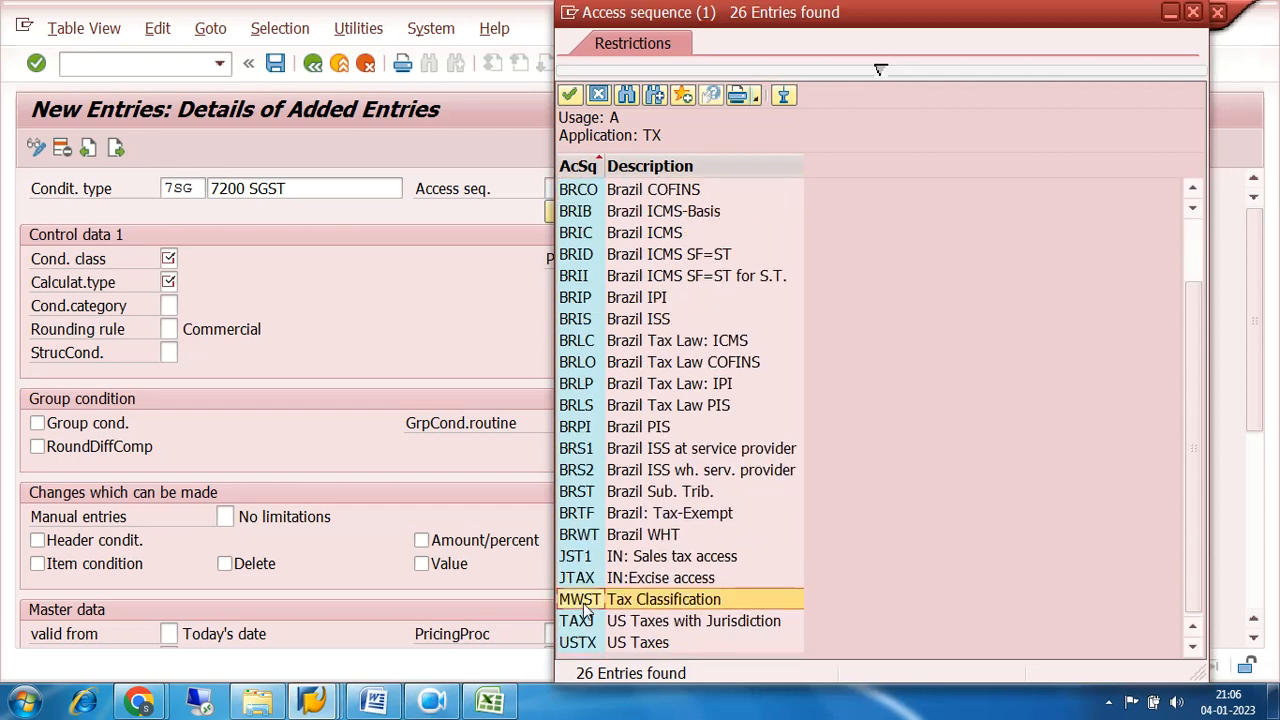
pyautogui.doubleClick(585, 602)
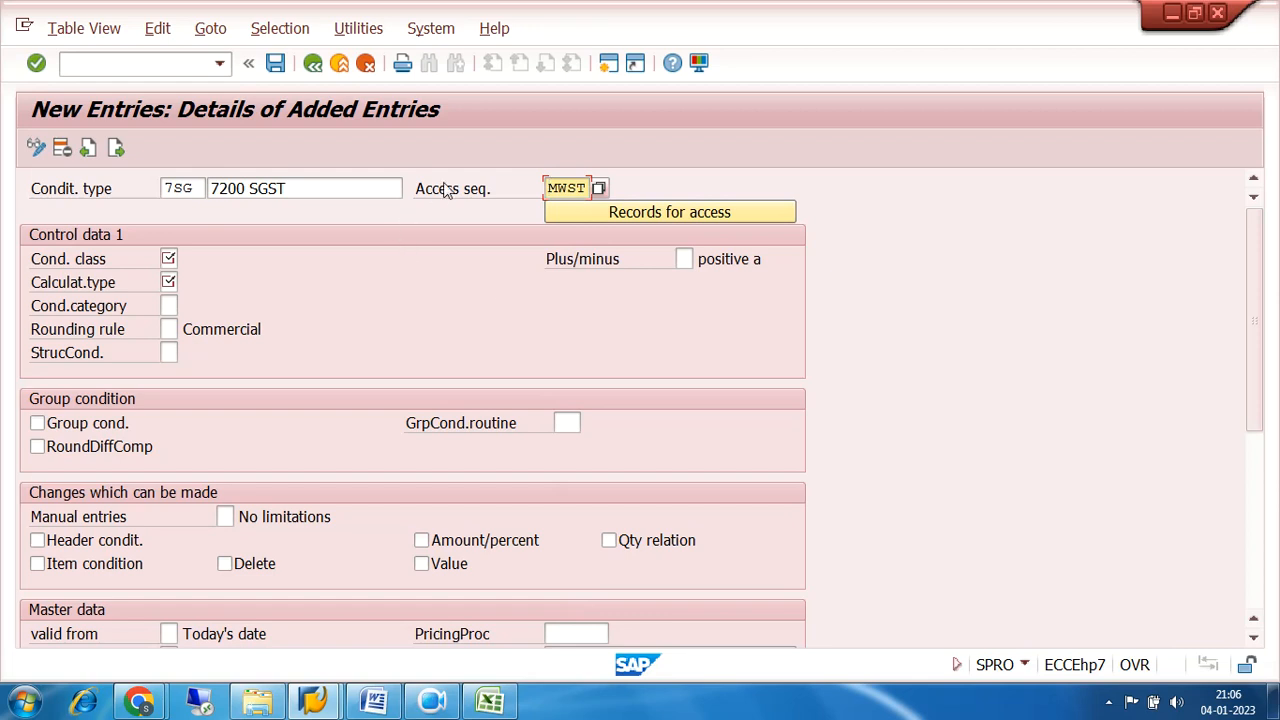
pyautogui.click(598, 189)
pyautogui.scroll(-2, 698, 491)
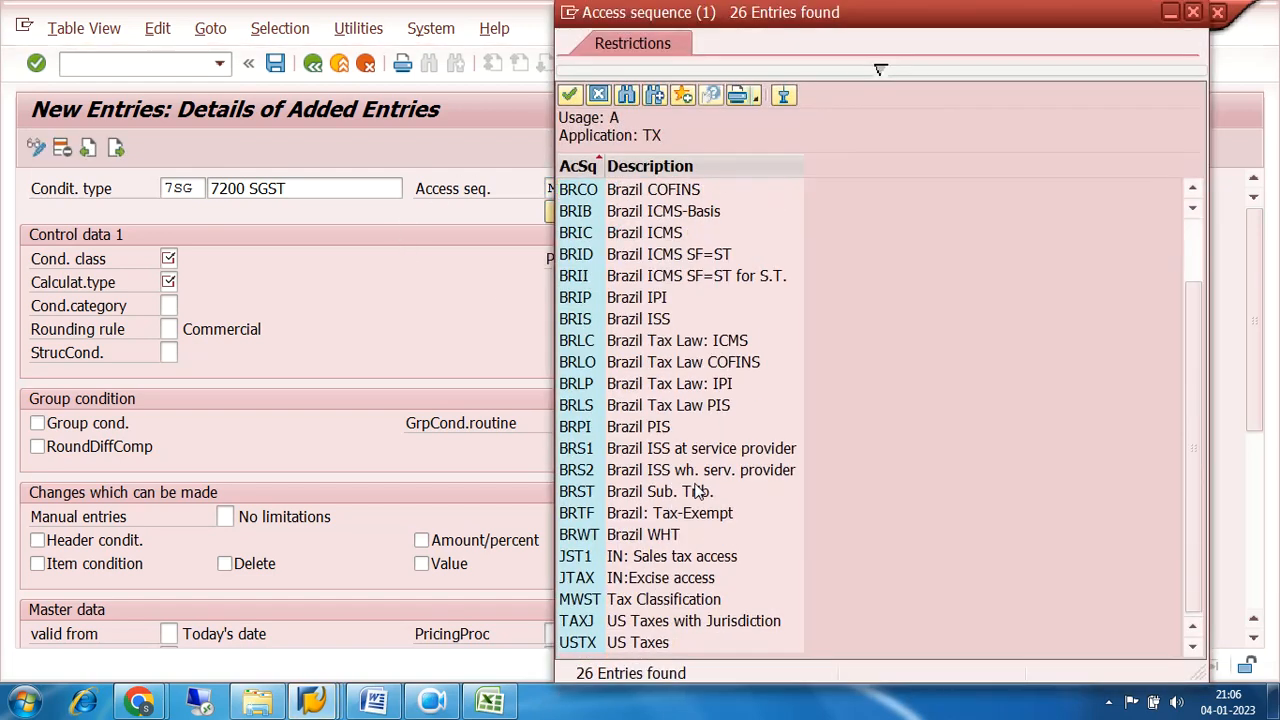
pyautogui.doubleClick(593, 604)
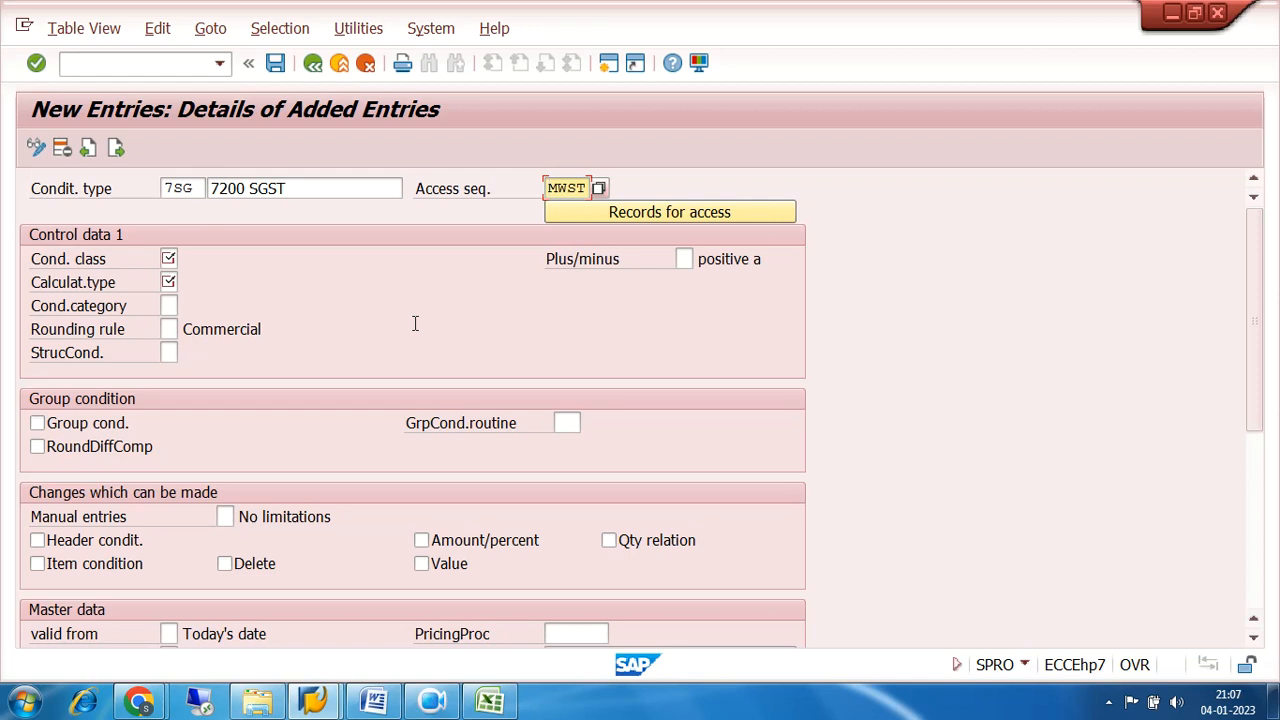
# Set the condition class of condition type 7SG to D (Taxes).
pyautogui.click(172, 256)
pyautogui.click(186, 262)
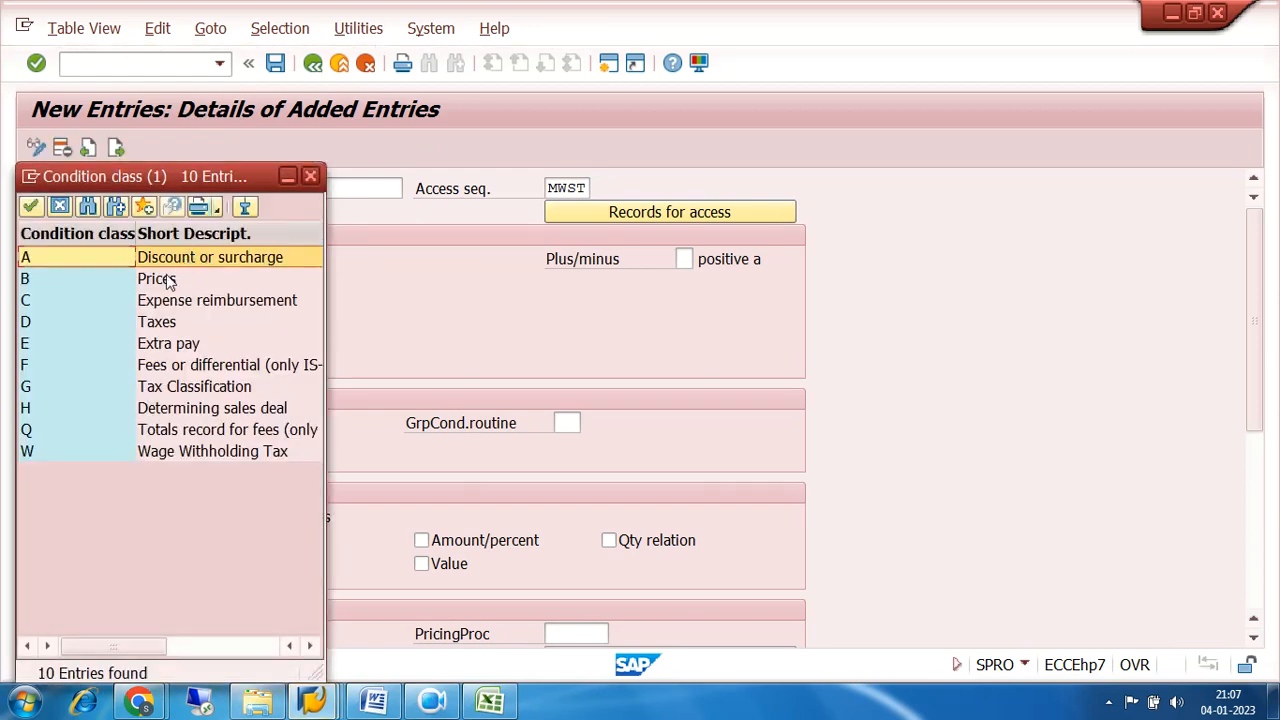
pyautogui.click(40, 325)
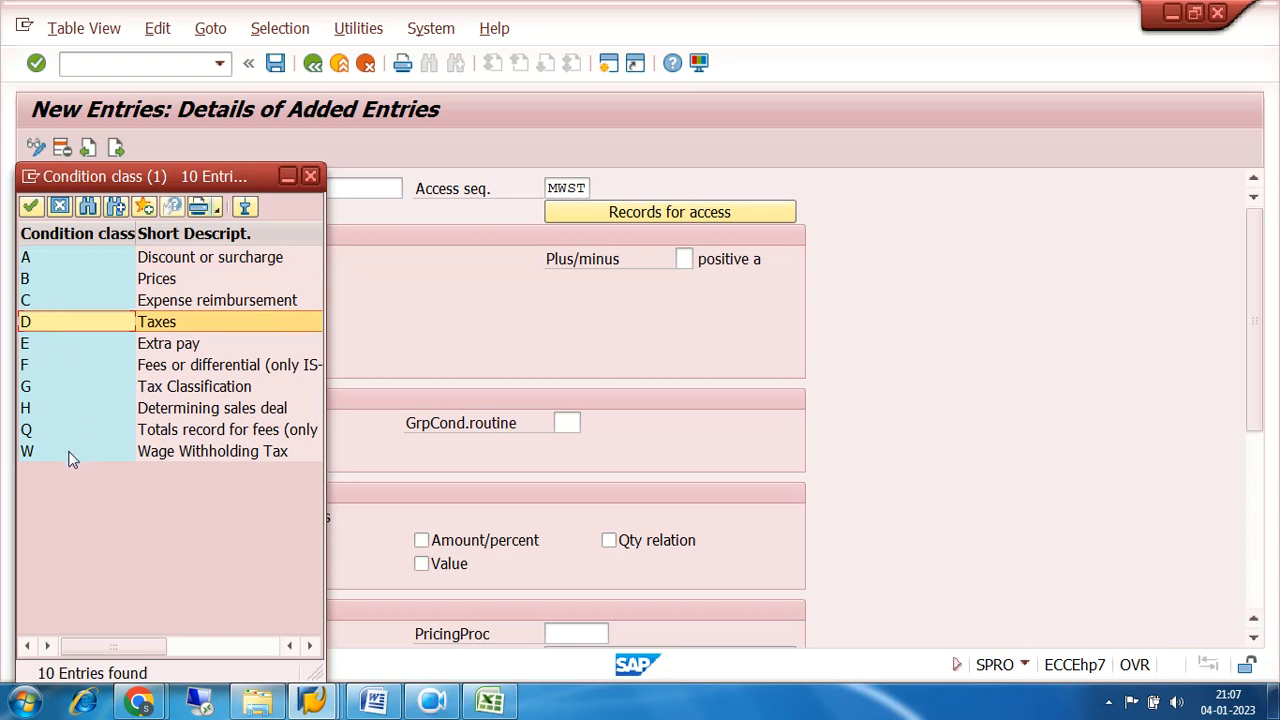
pyautogui.doubleClick(25, 325)
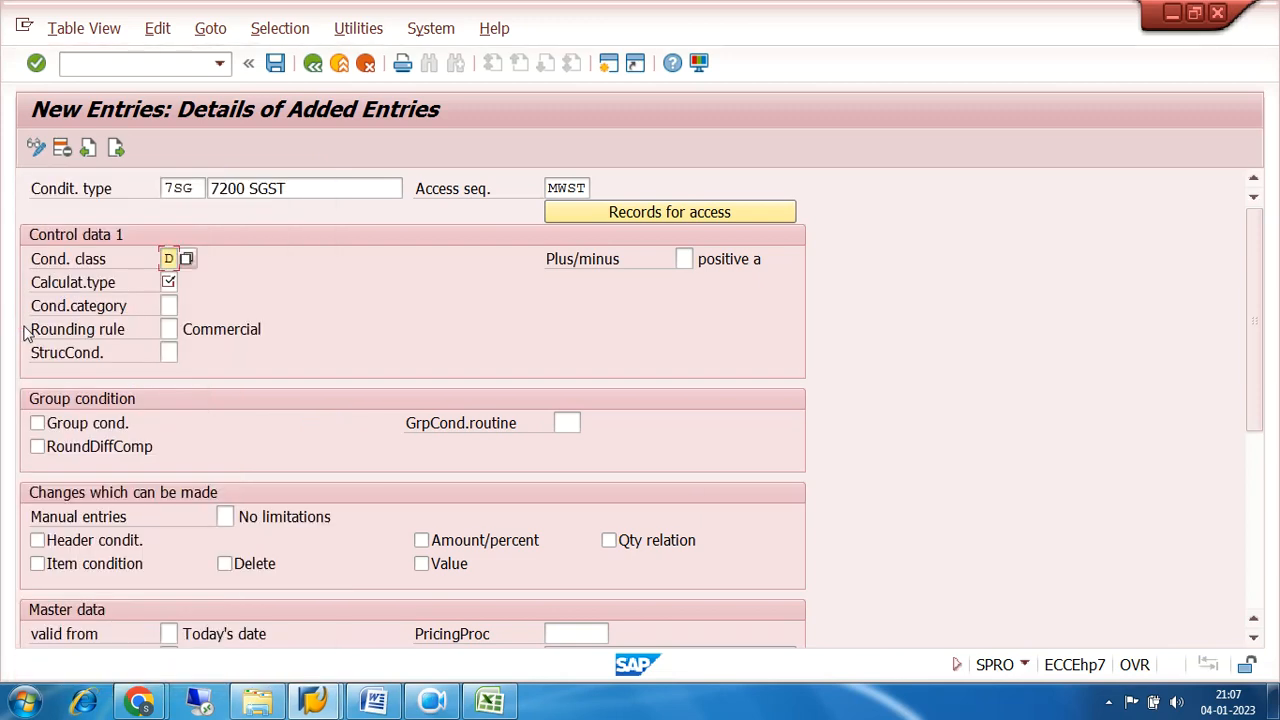
# Set the calculation type of condition type 7SG to A (Percentage).
pyautogui.click(170, 282)
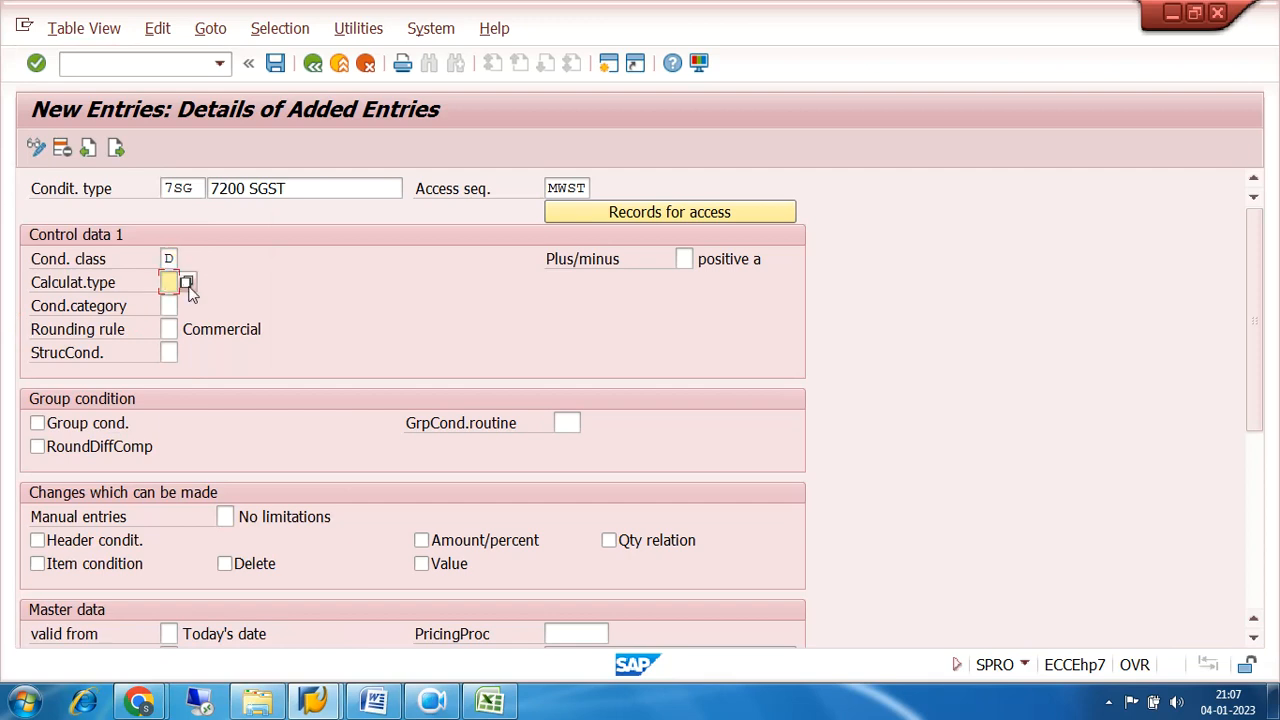
pyautogui.click(186, 283)
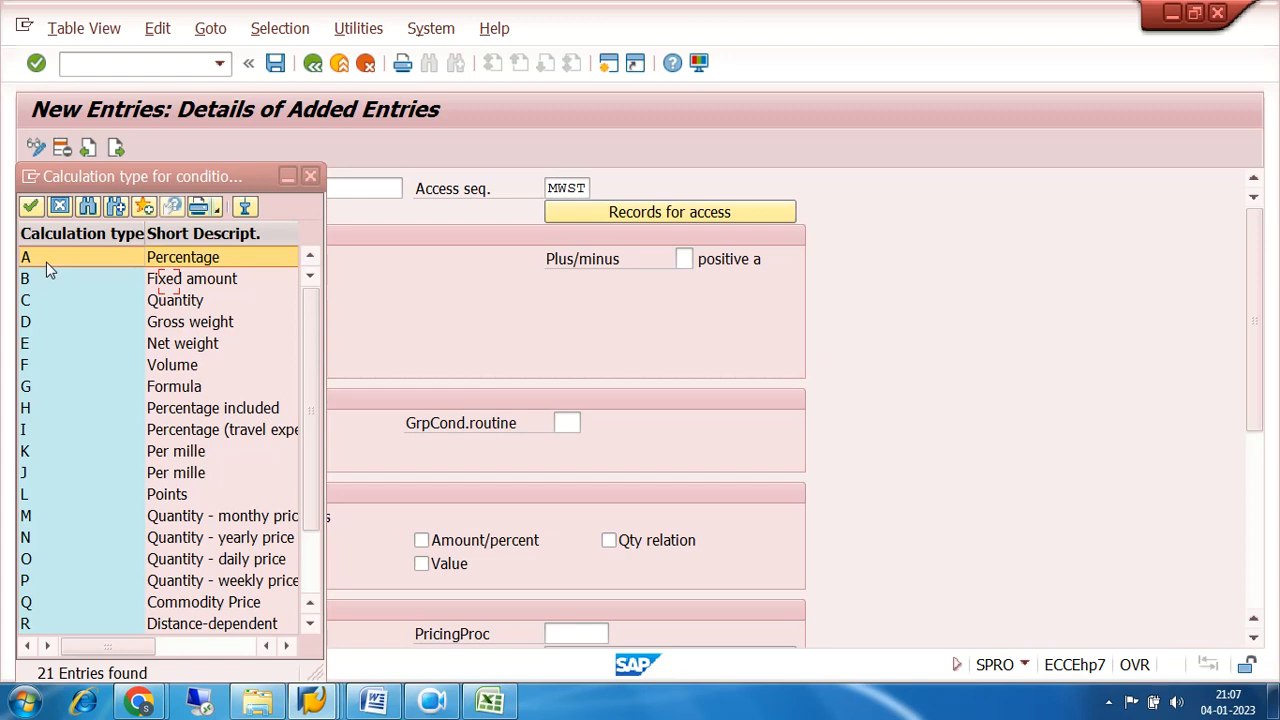
pyautogui.click(42, 282)
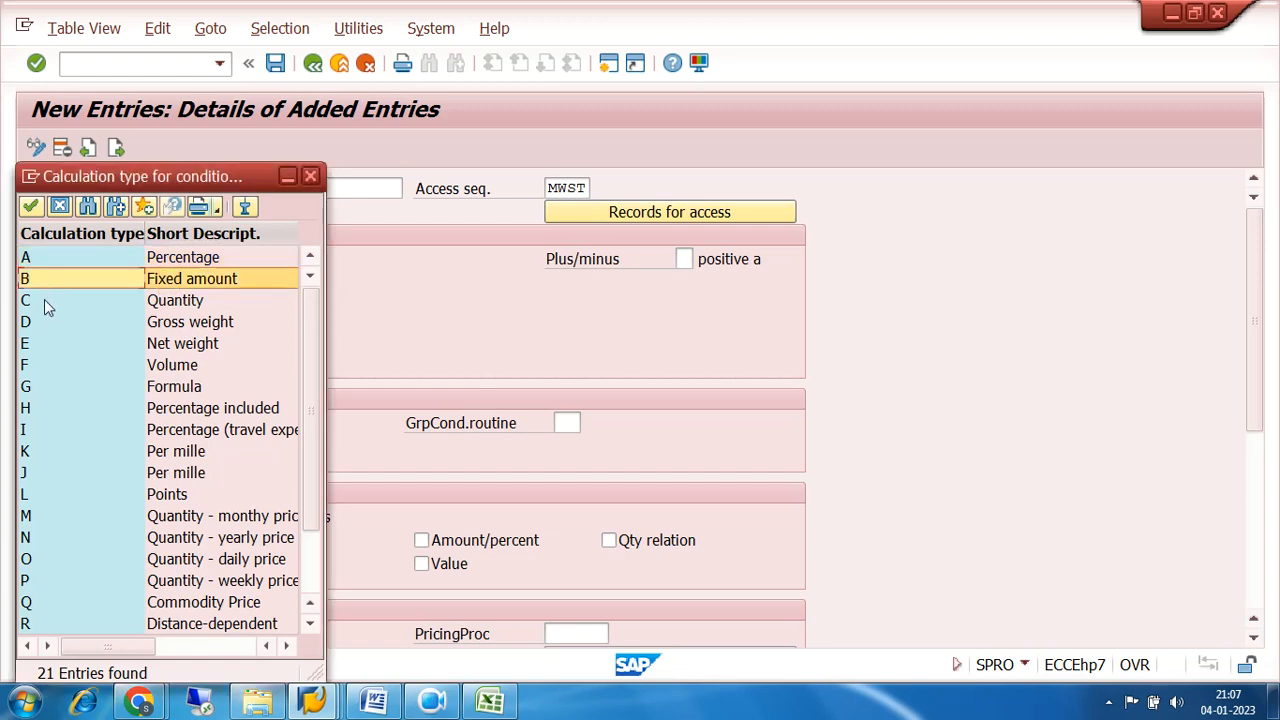
pyautogui.click(44, 300)
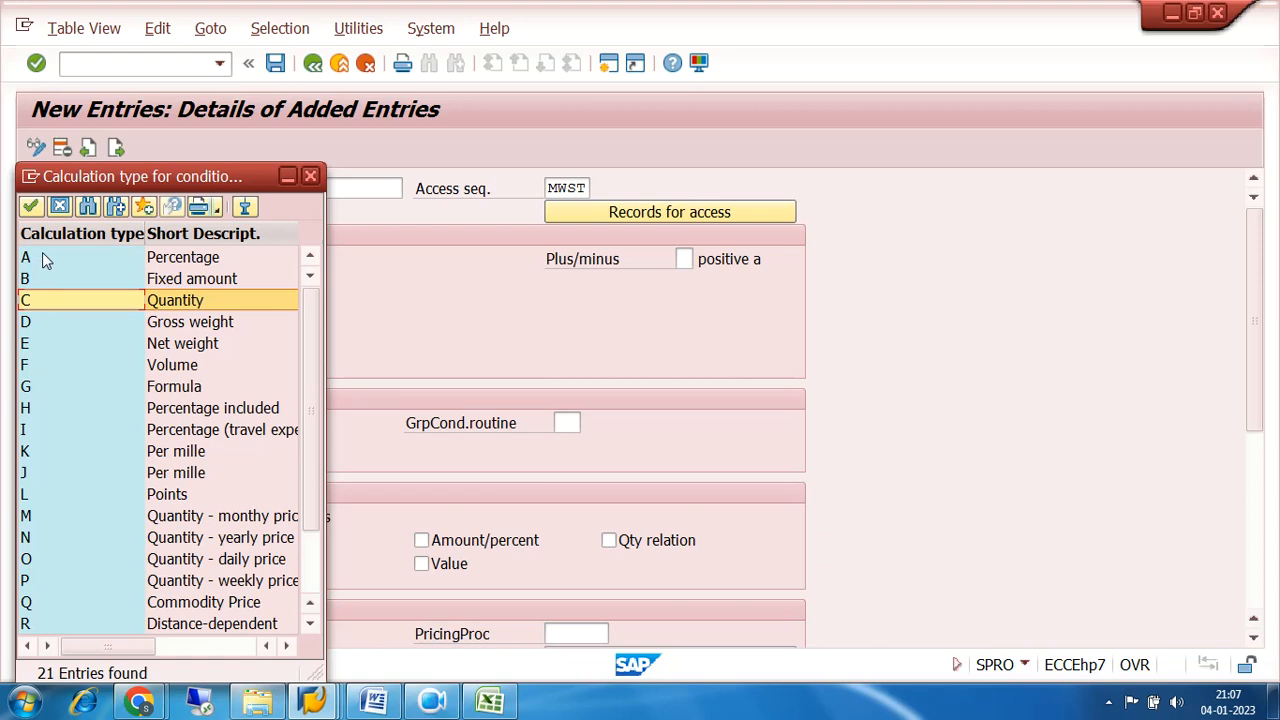
pyautogui.doubleClick(43, 267)
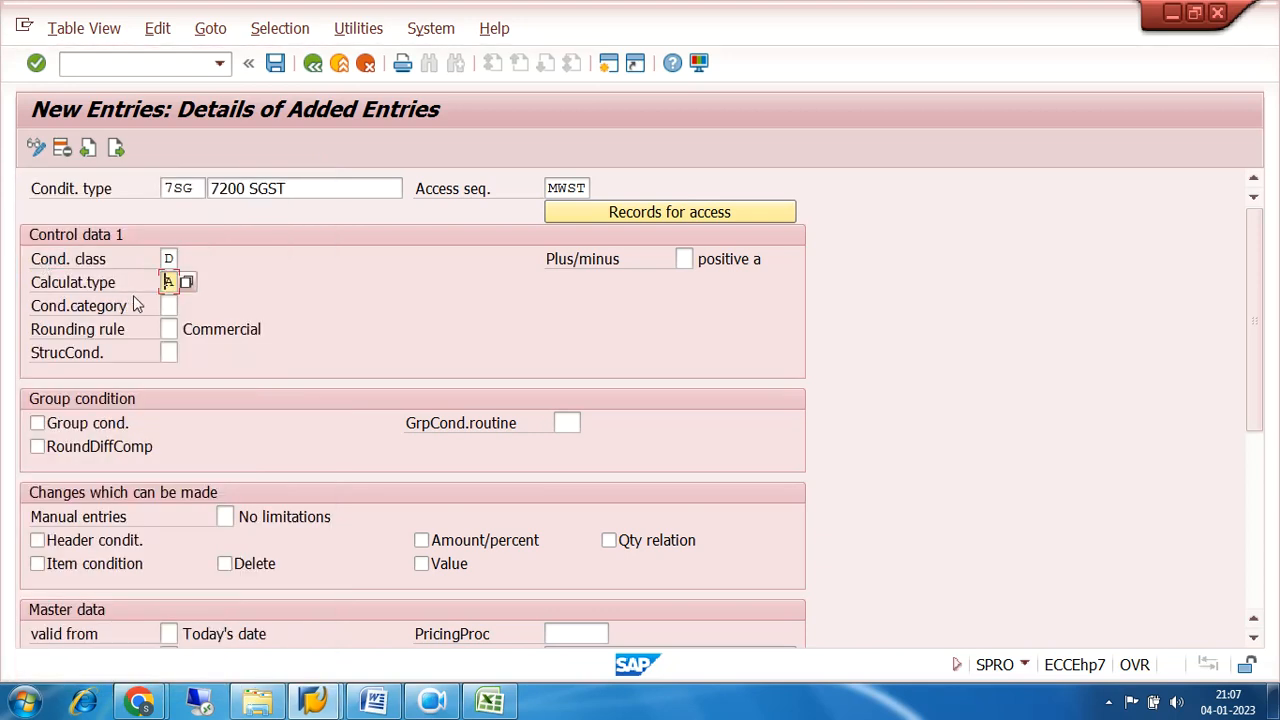
# Set the condition category of condition type 7SG to D (Tax).
pyautogui.click(166, 306)
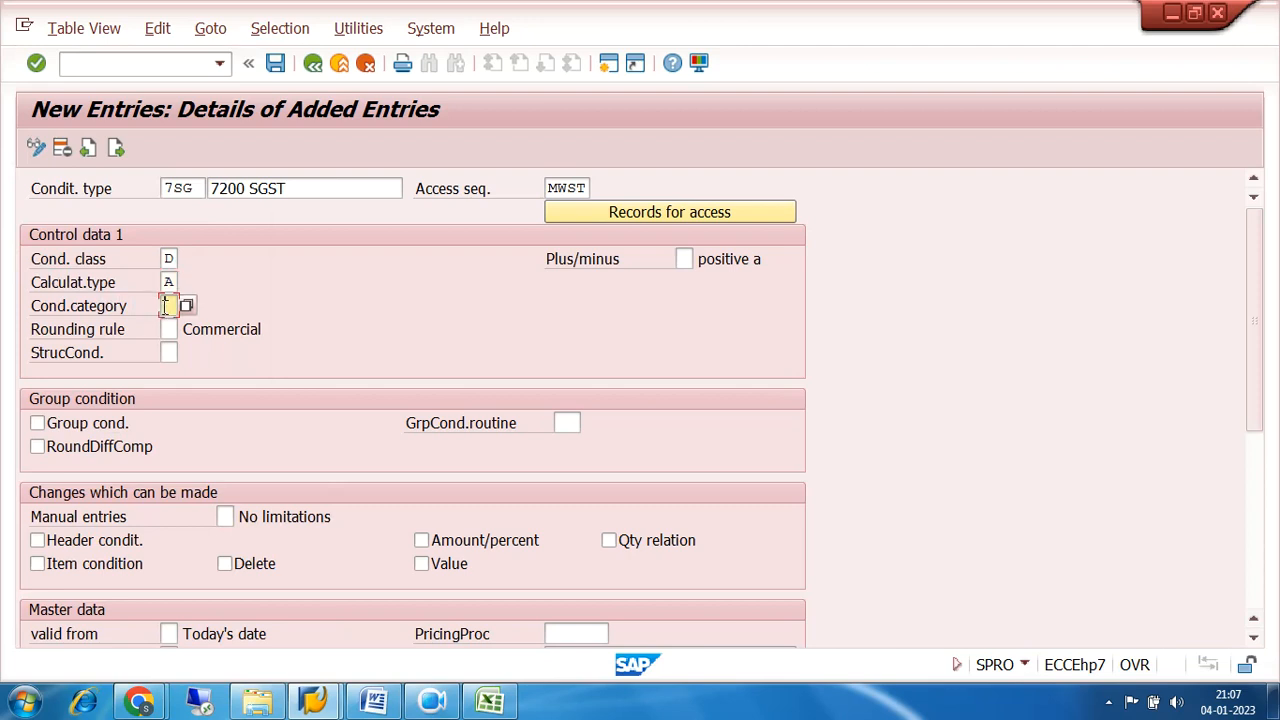
pyautogui.click(187, 306)
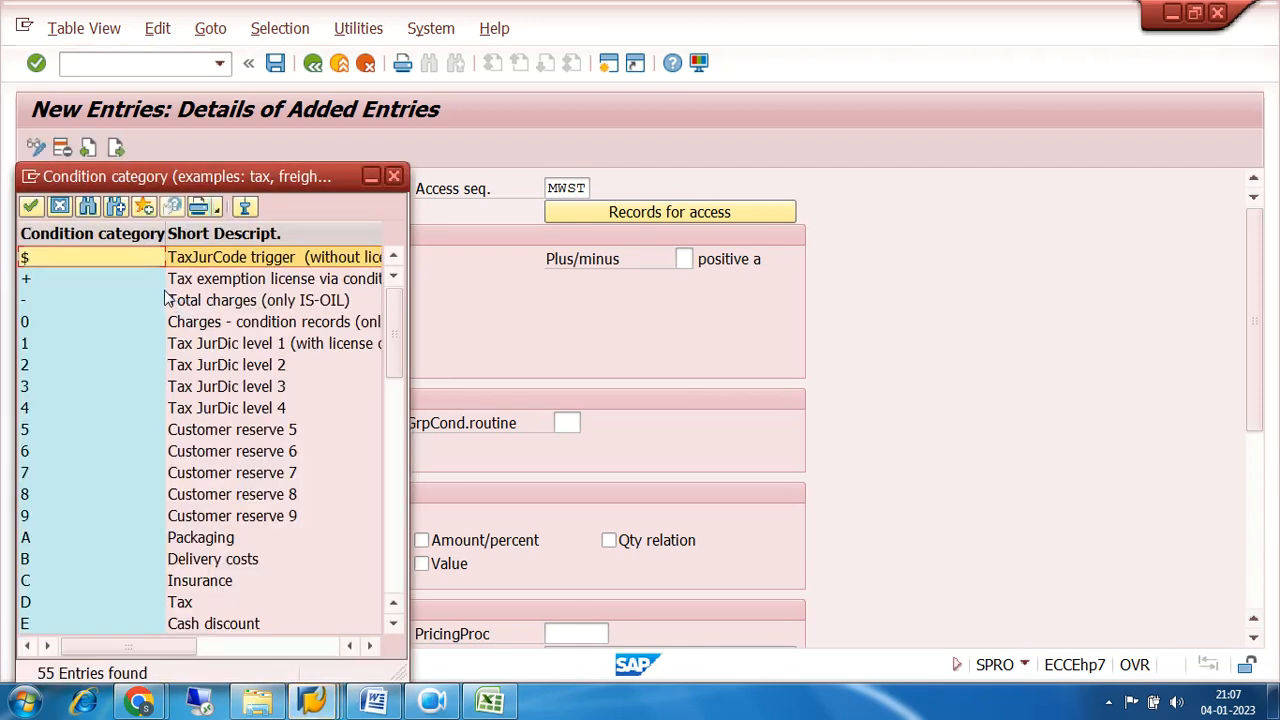
pyautogui.doubleClick(30, 605)
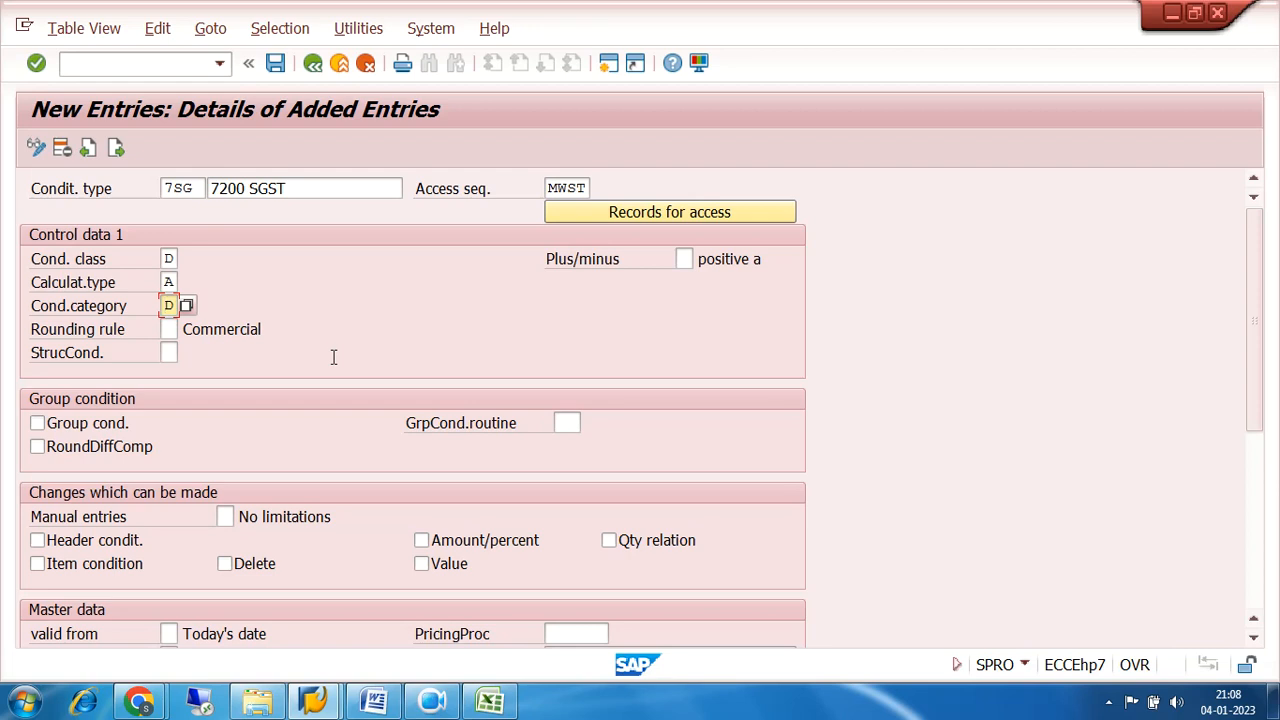
# Enable Item condition, Amount/percent and Value among the changes which can be made for condition type 7SG.
pyautogui.scroll(-2, 645, 352)
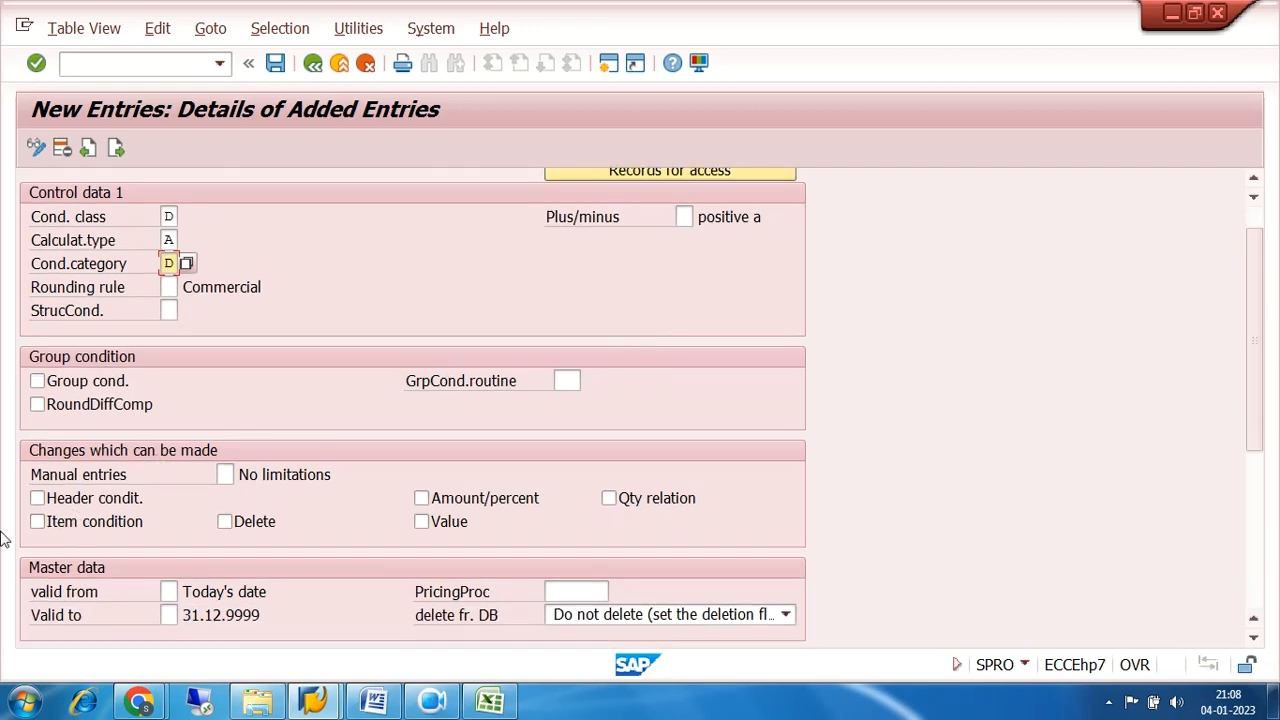
pyautogui.click(37, 522)
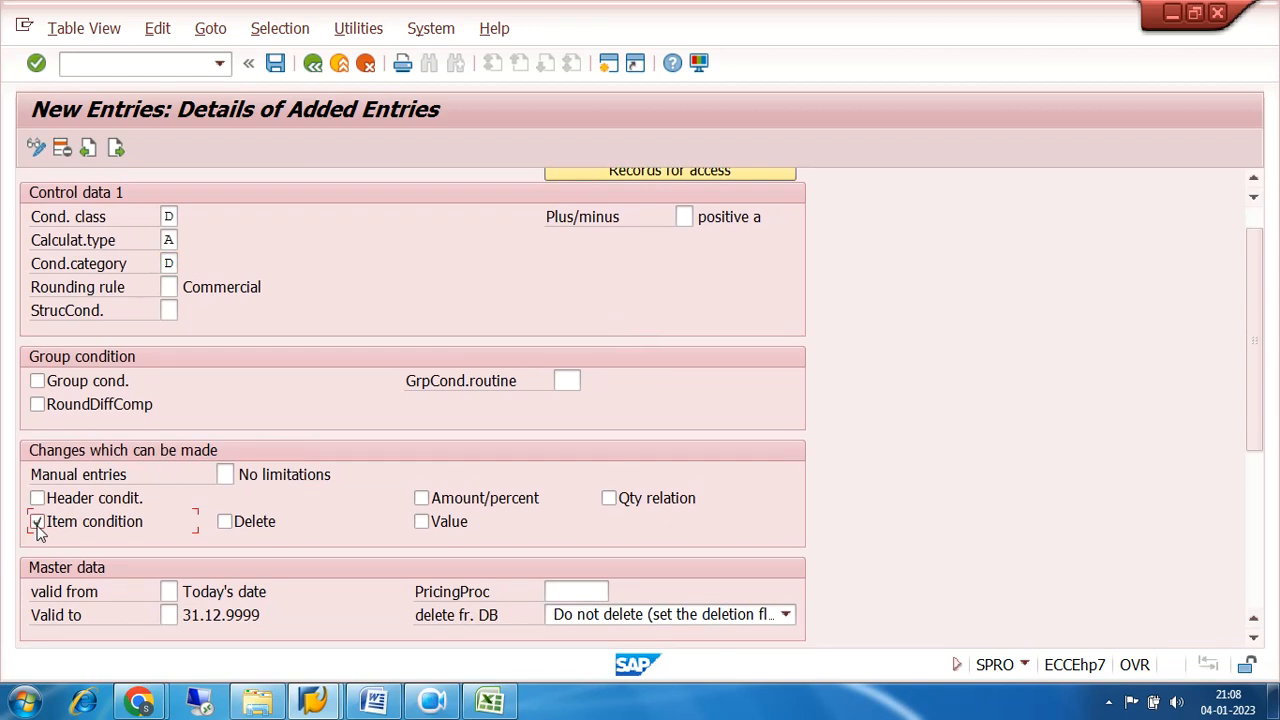
pyautogui.click(421, 500)
pyautogui.click(421, 522)
pyautogui.scroll(-4, 719, 384)
pyautogui.scroll(3, 716, 389)
pyautogui.scroll(3, 716, 389)
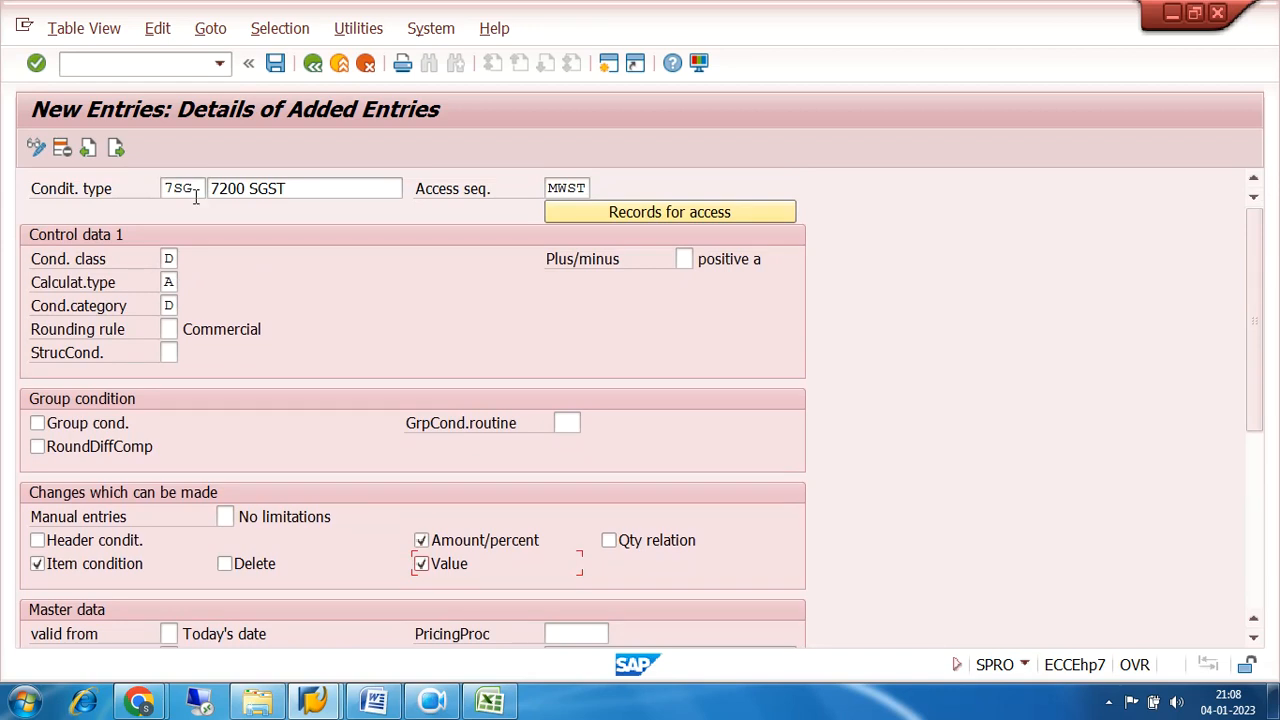
# Save condition type 7SG under the customizing request FI CUSTOMIZATION OF MAX PRO and return to the condition types overview.
pyautogui.click(273, 66)
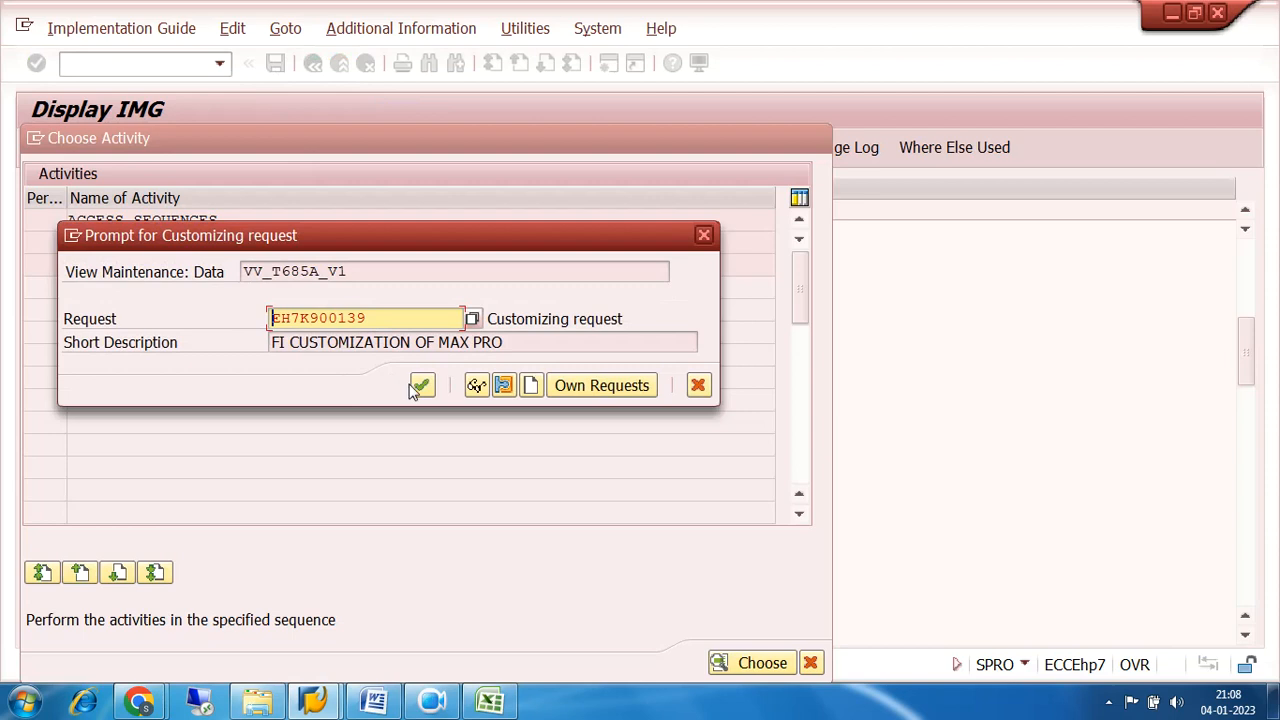
pyautogui.click(422, 386)
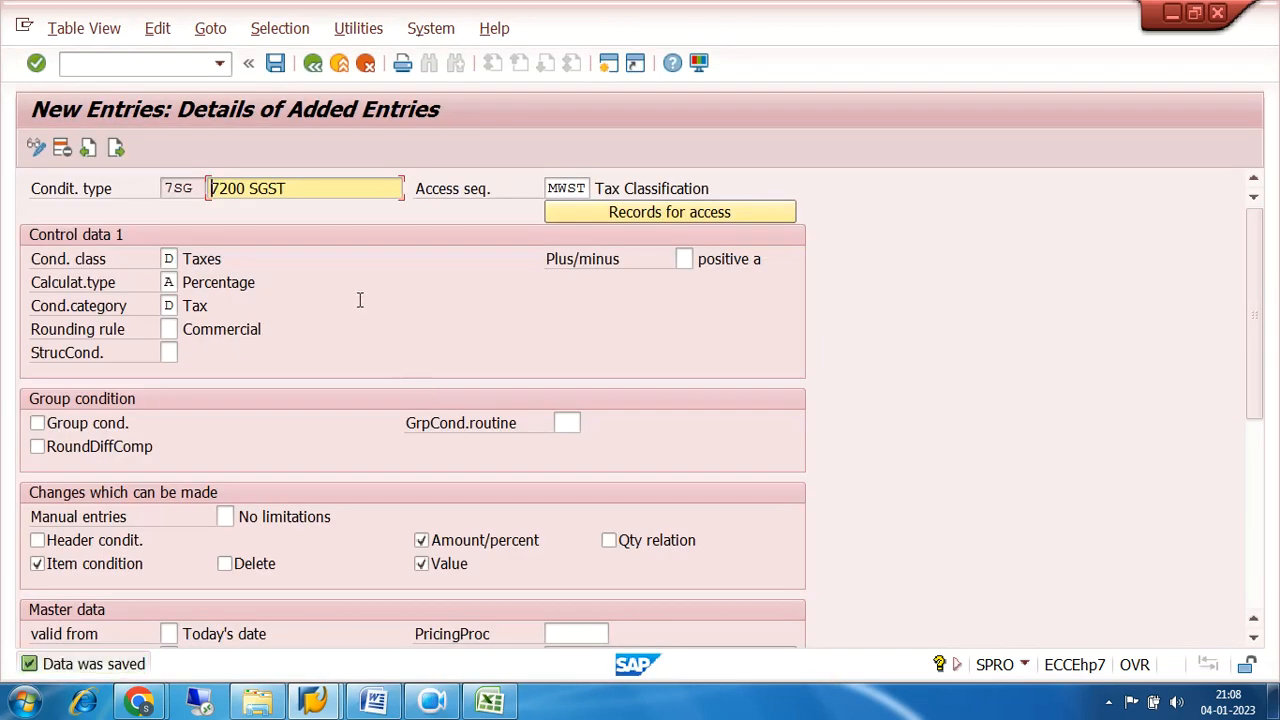
pyautogui.click(312, 63)
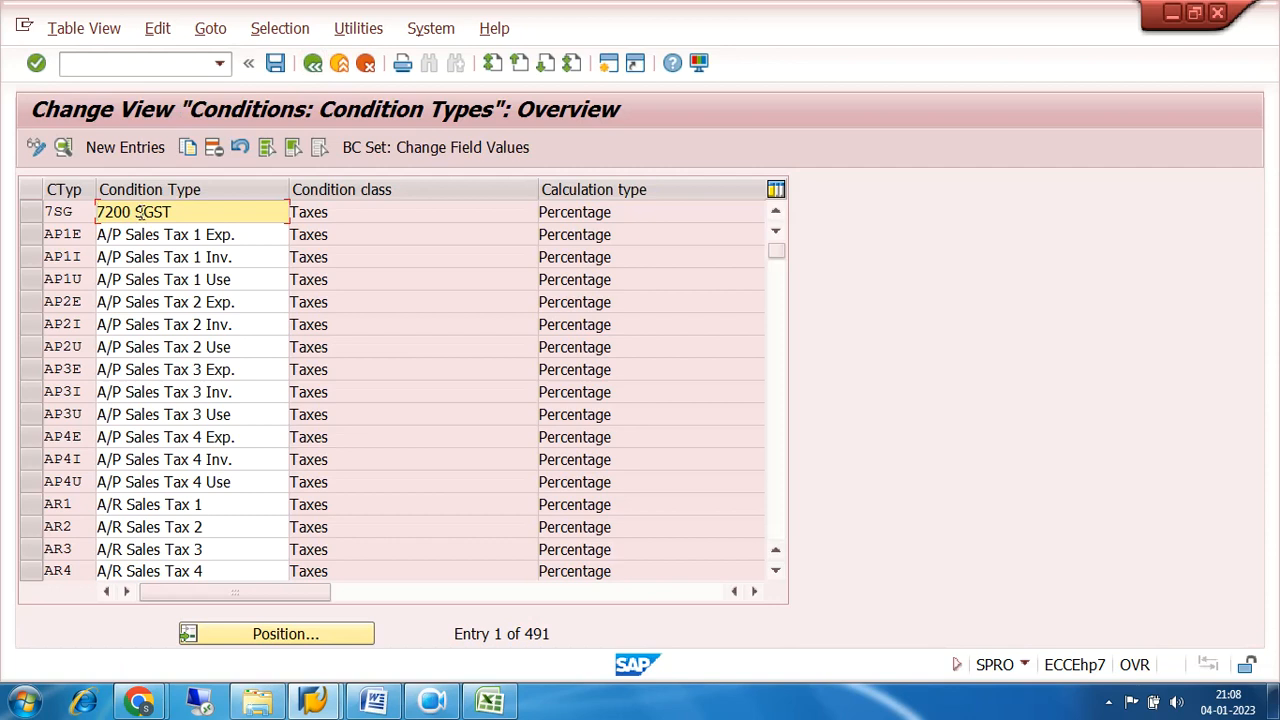
# Copy condition type 7SG as a new entry with the key 7CG.
pyautogui.click(30, 213)
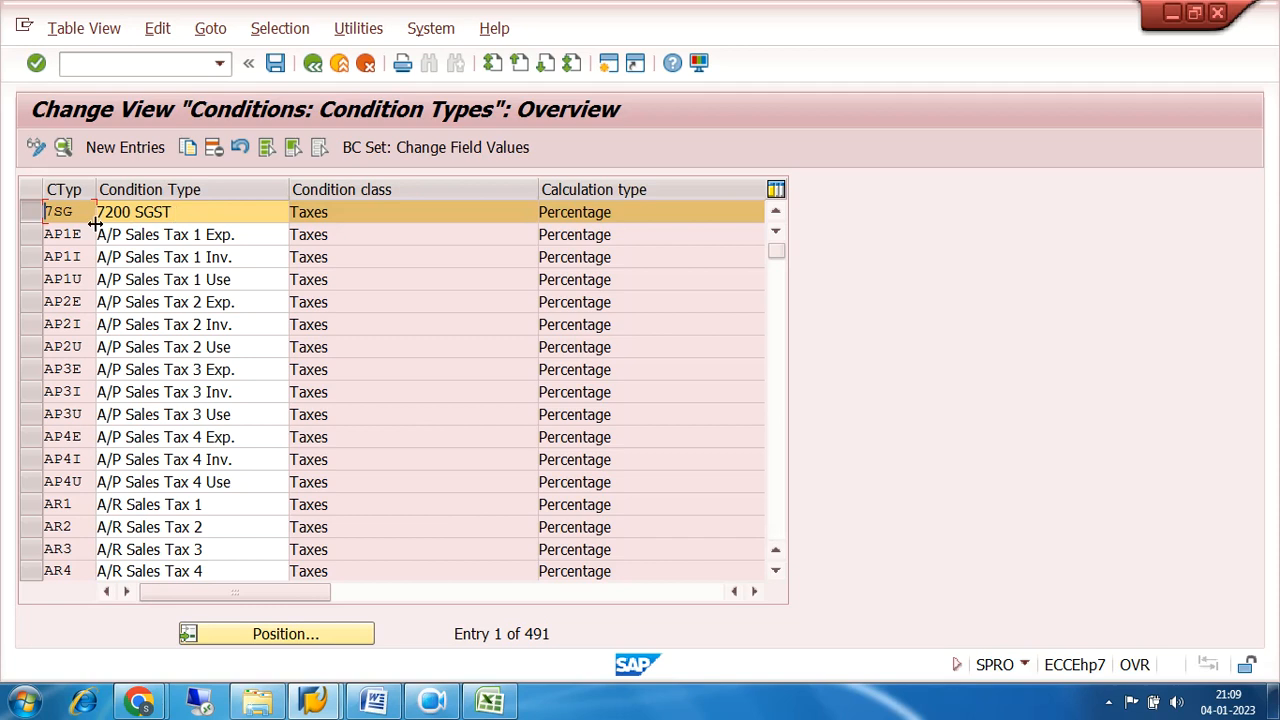
pyautogui.click(186, 150)
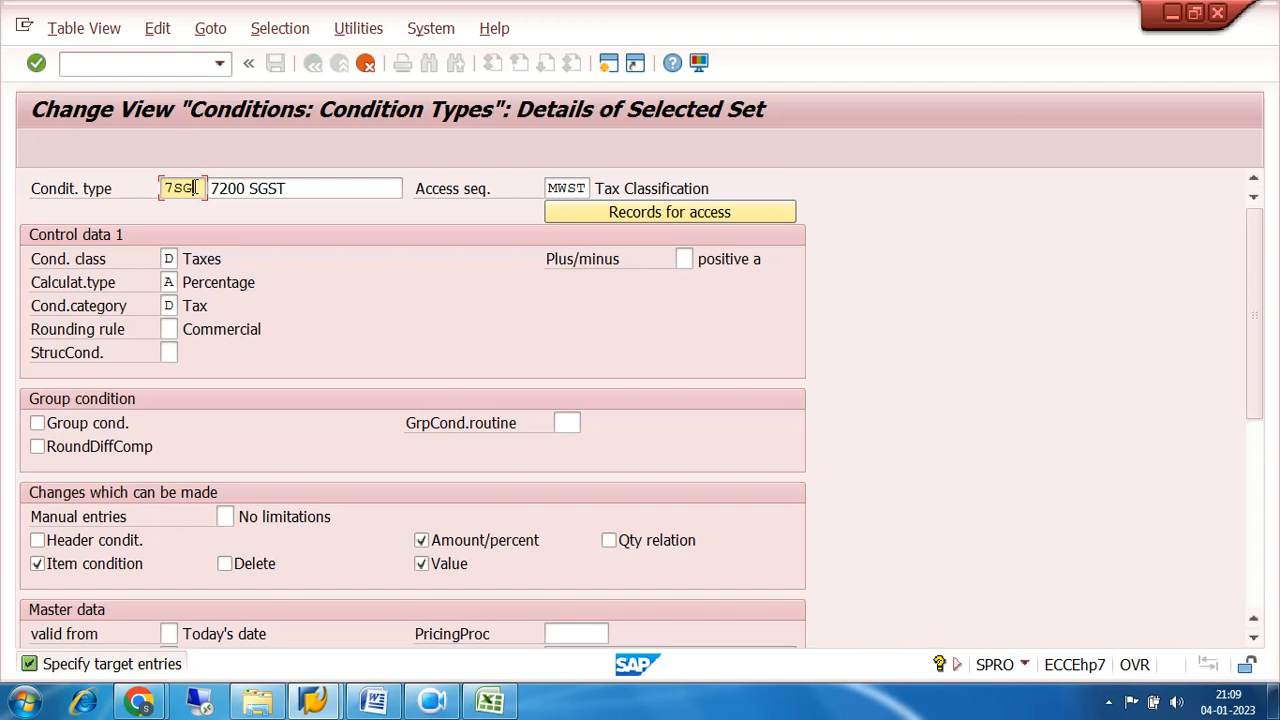
pyautogui.press('BackSpace')
pyautogui.press('BackSpace')
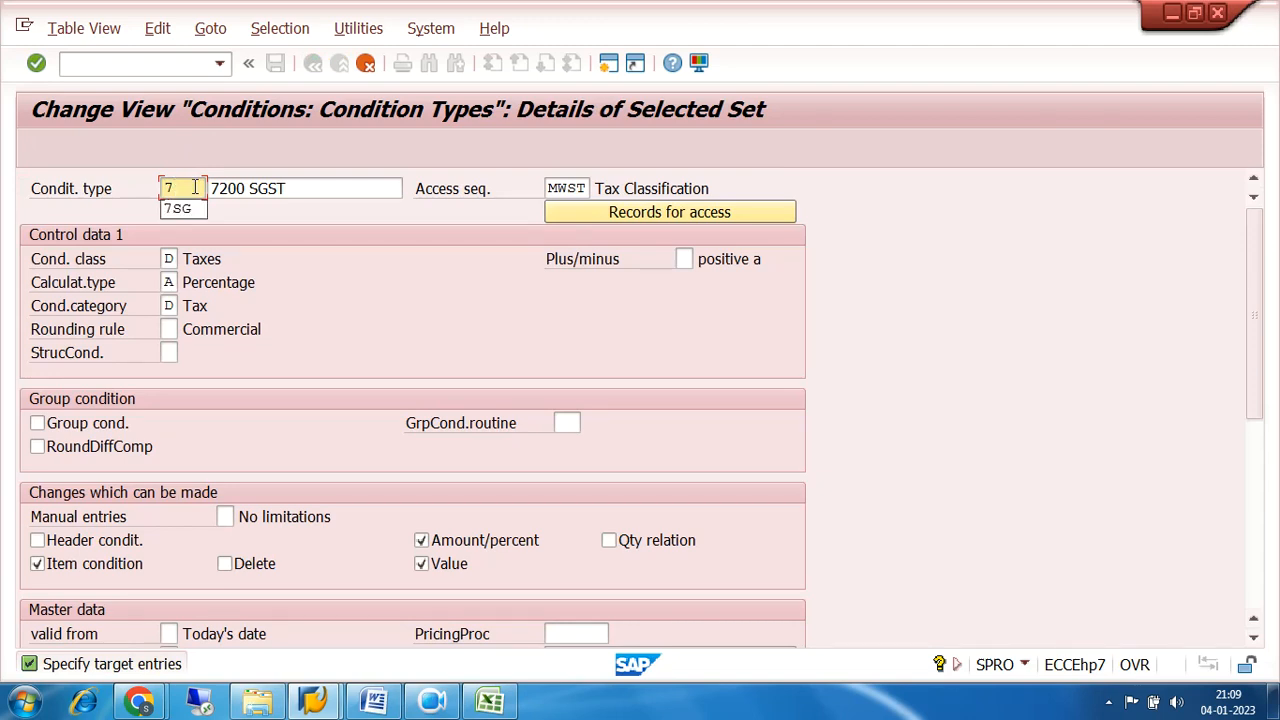
pyautogui.write('CG')
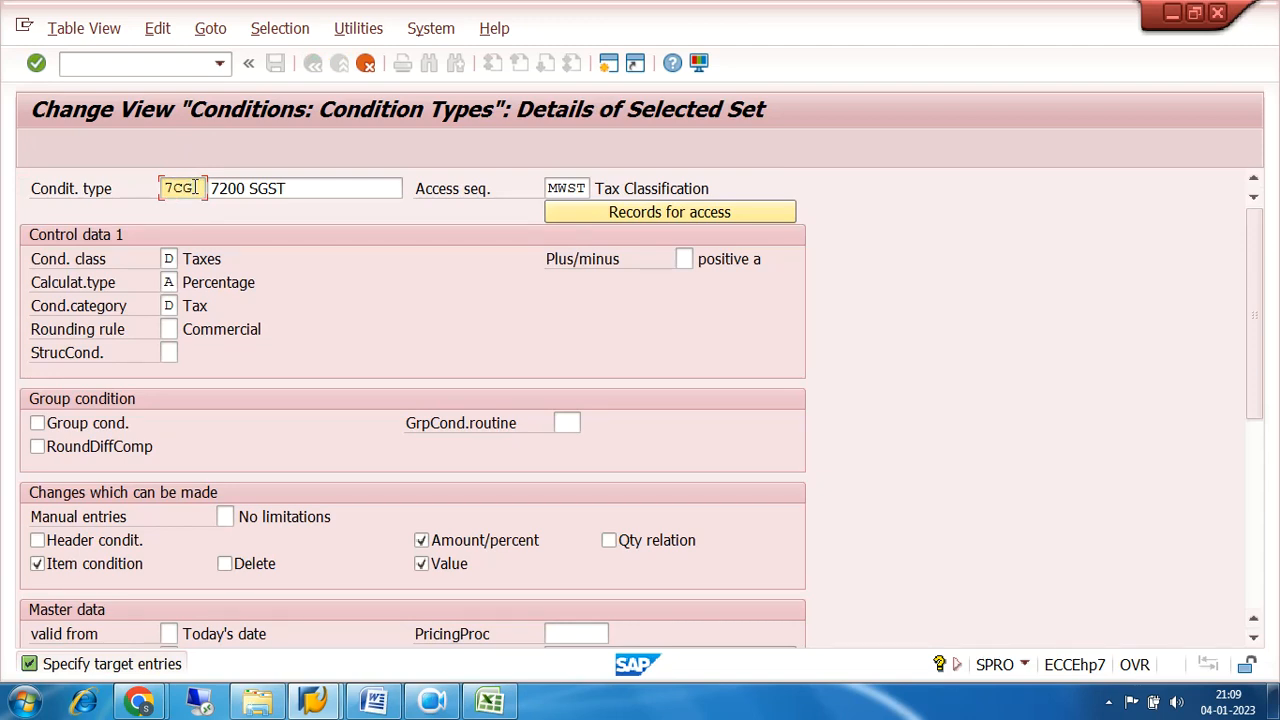
# Change the description of the copied condition type 7CG to 7200 CGST and save it.
pyautogui.click(287, 187)
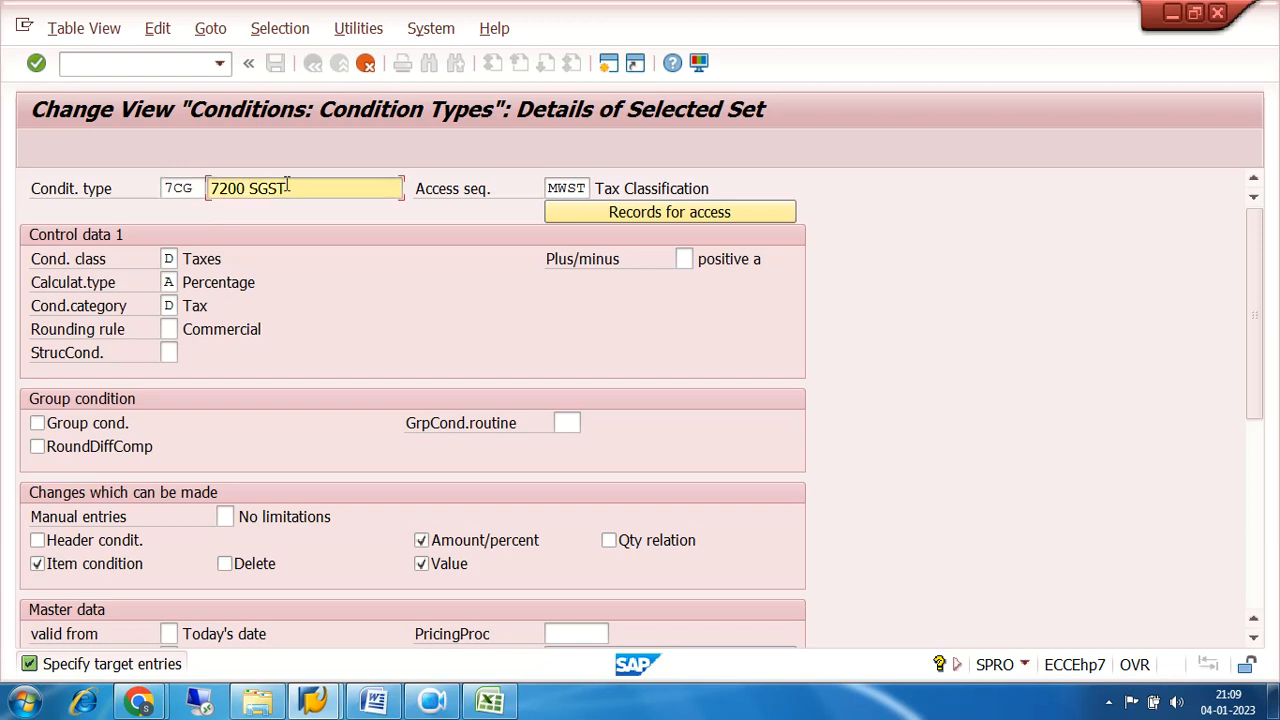
pyautogui.press('BackSpace')
pyautogui.press('BackSpace')
pyautogui.press('BackSpace')
pyautogui.press('BackSpace')
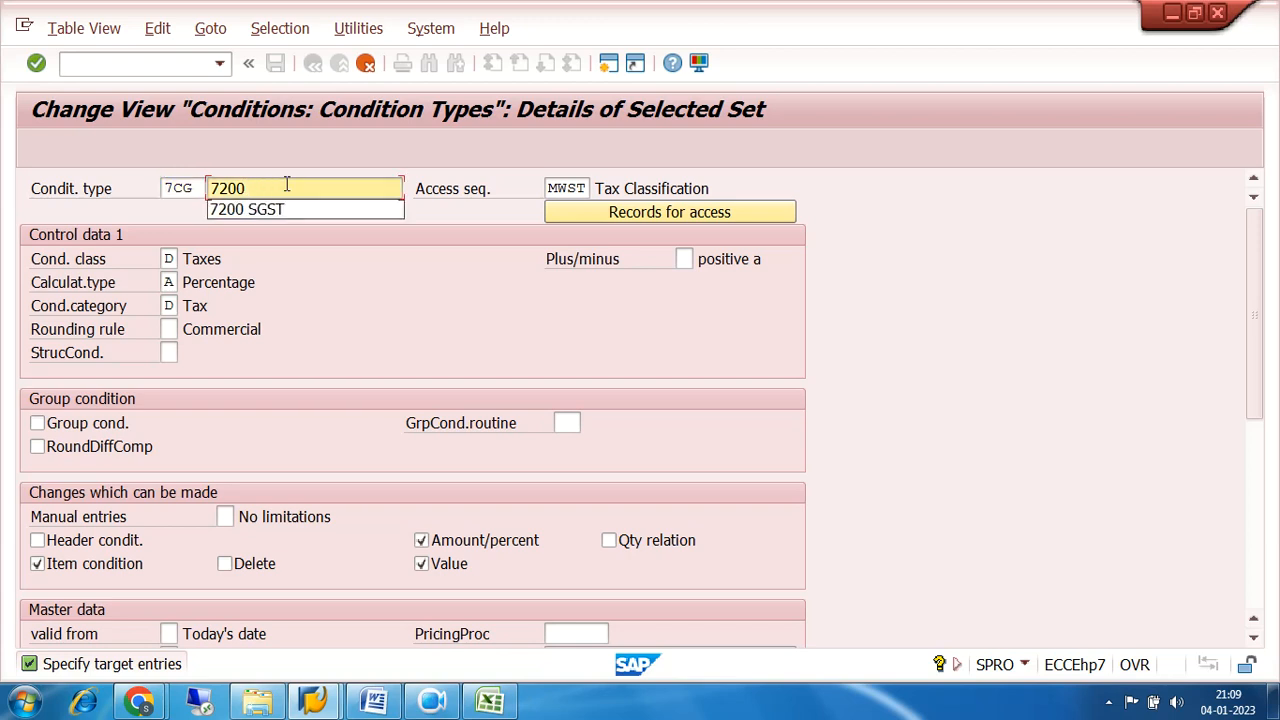
pyautogui.write('CGST')
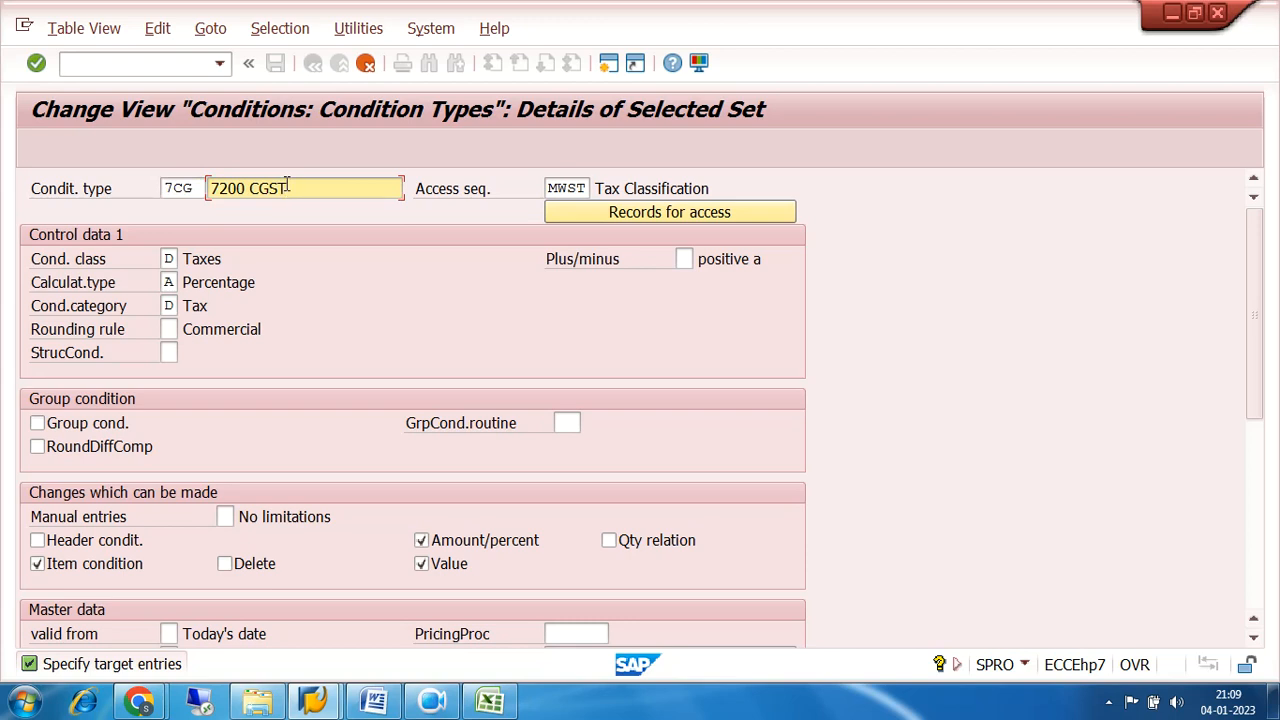
pyautogui.press('Return')
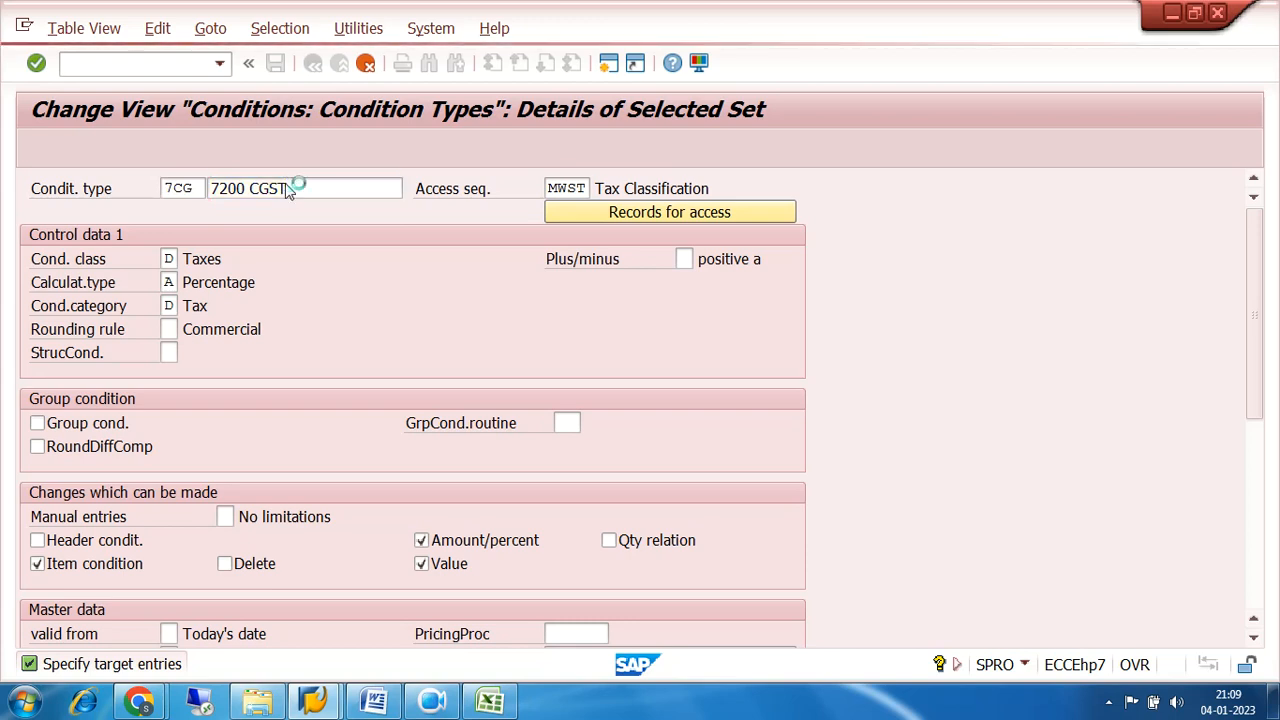
pyautogui.click(275, 63)
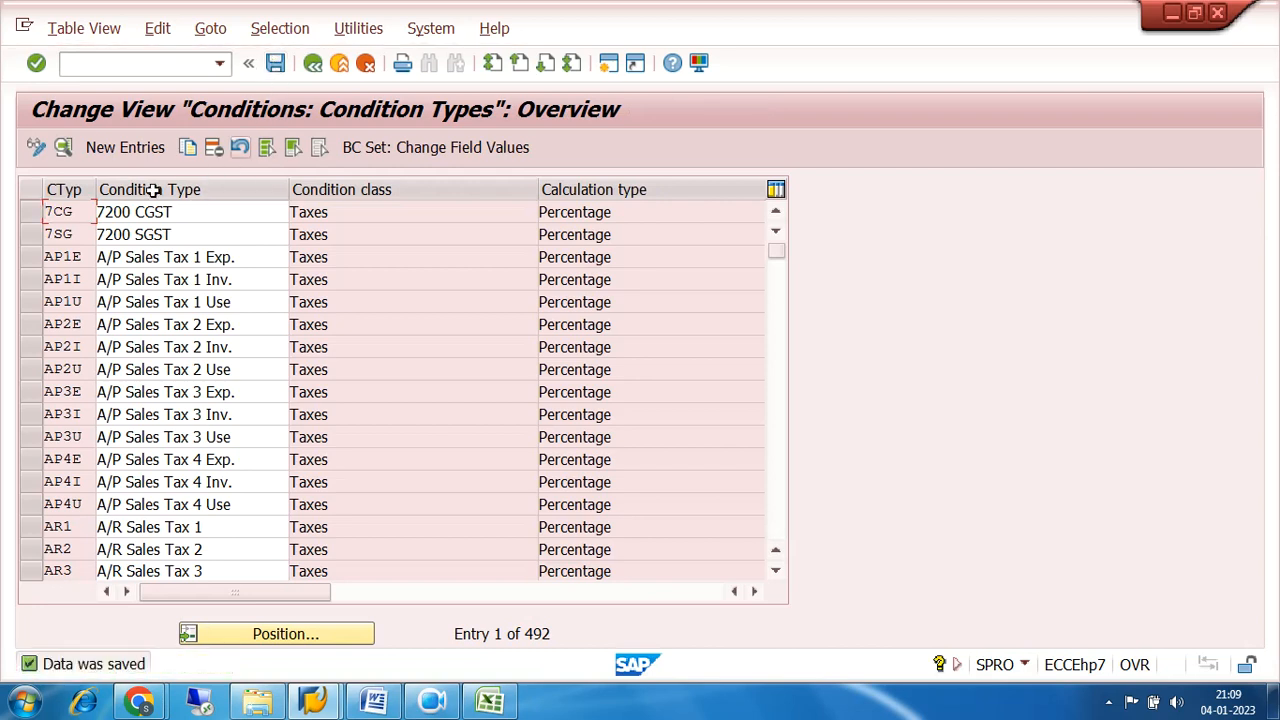
# Copy condition type 7CG as a new entry with the key 7IG.
pyautogui.click(31, 214)
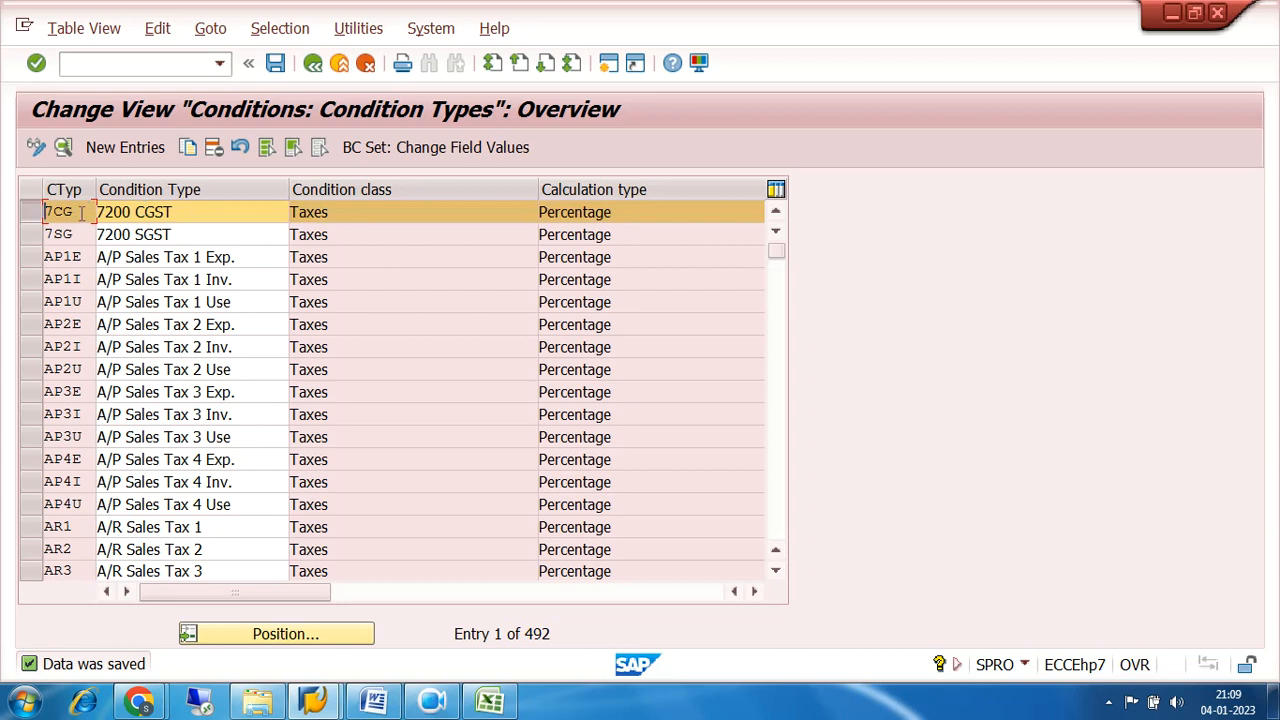
pyautogui.click(187, 148)
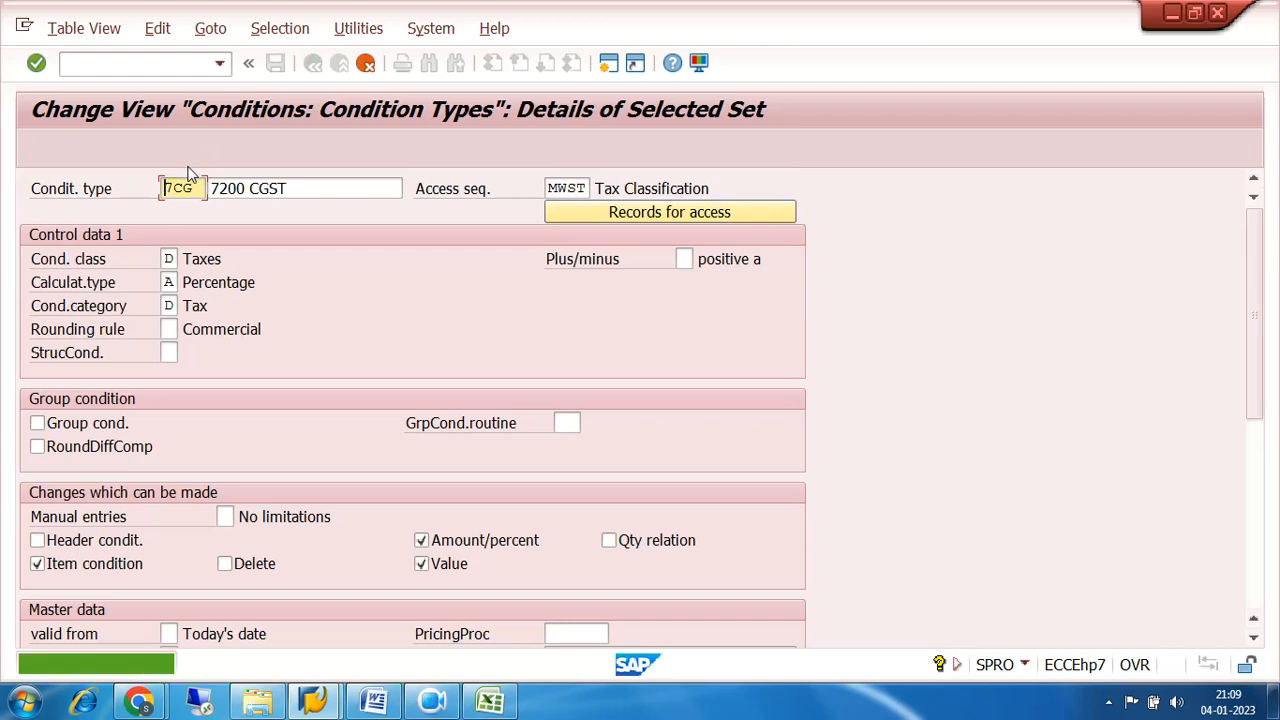
pyautogui.press('BackSpace')
pyautogui.press('BackSpace')
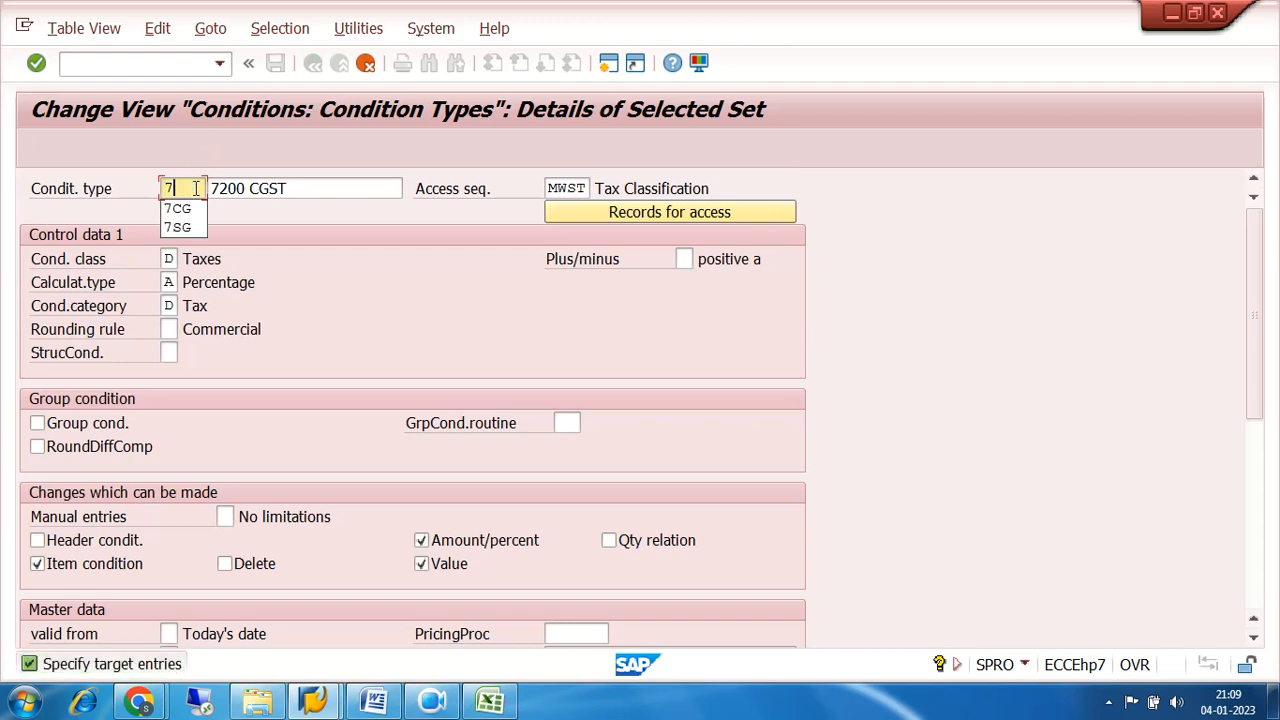
pyautogui.write('IG')
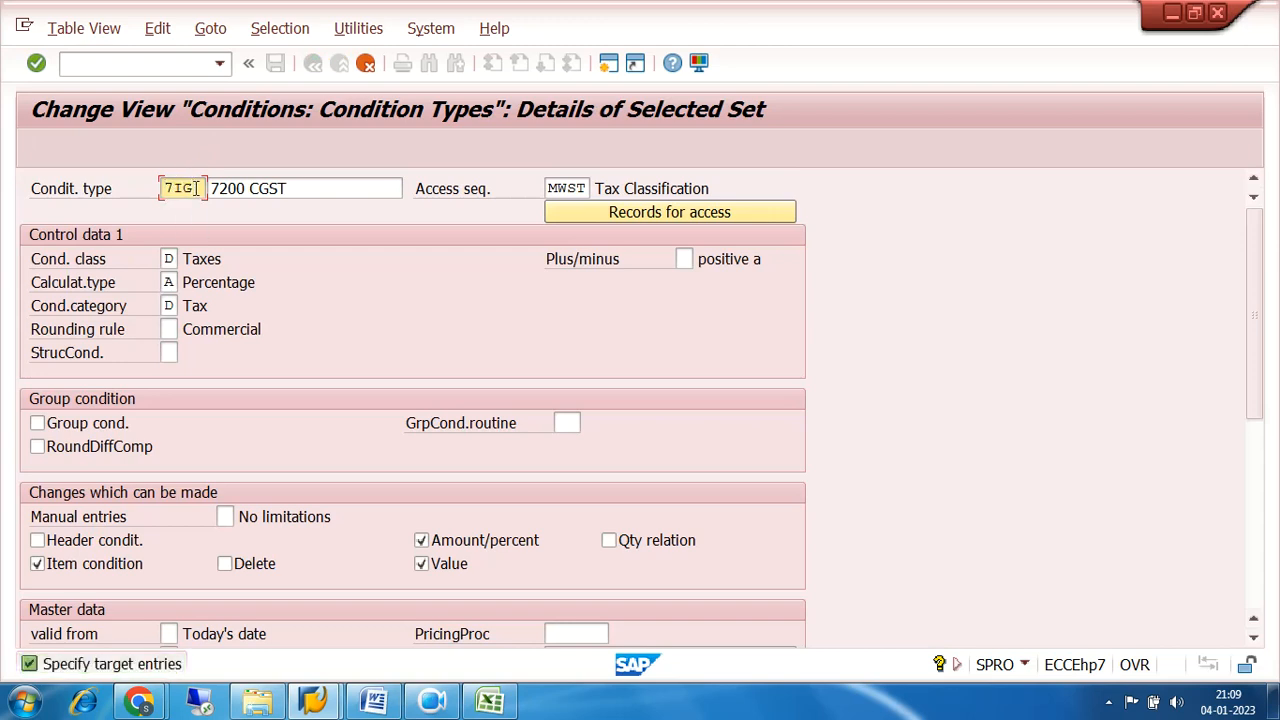
# Change the description of condition type 7IG to 7200 IGST, save it and return to the activity selection.
pyautogui.click(293, 188)
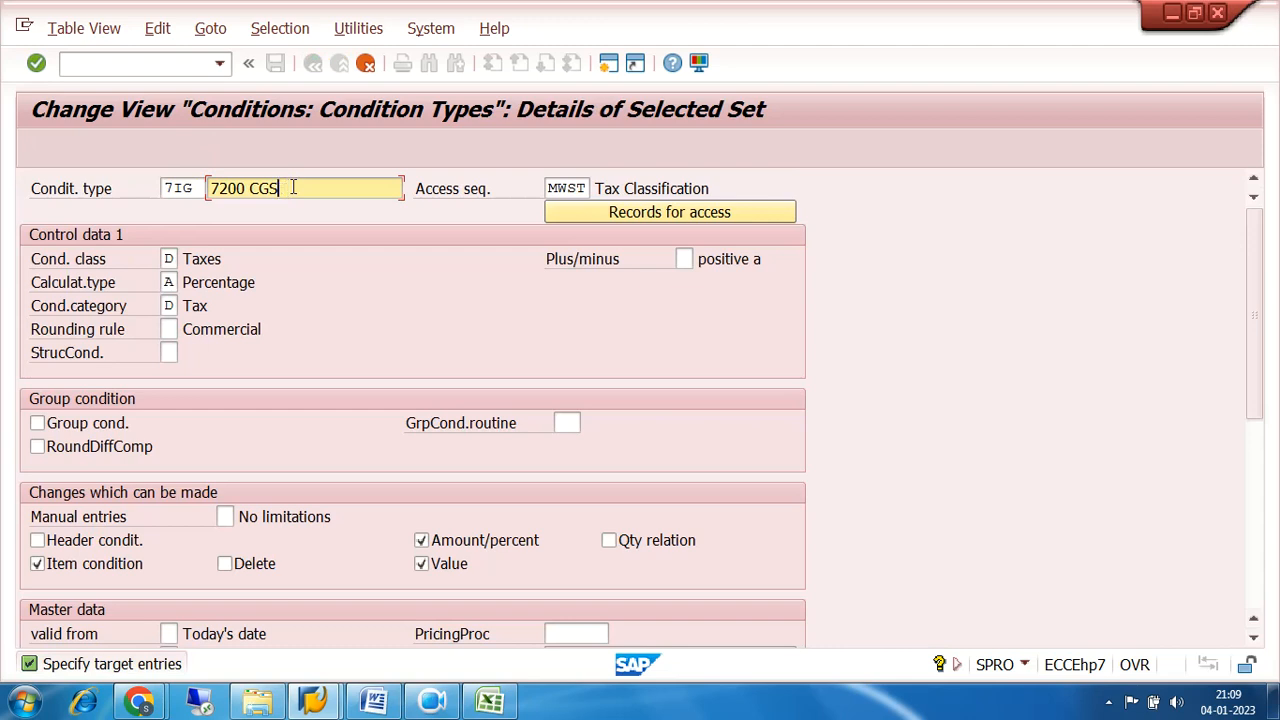
pyautogui.press('BackSpace')
pyautogui.press('BackSpace')
pyautogui.press('BackSpace')
pyautogui.press('BackSpace')
pyautogui.write('IGST')
pyautogui.press('Return')
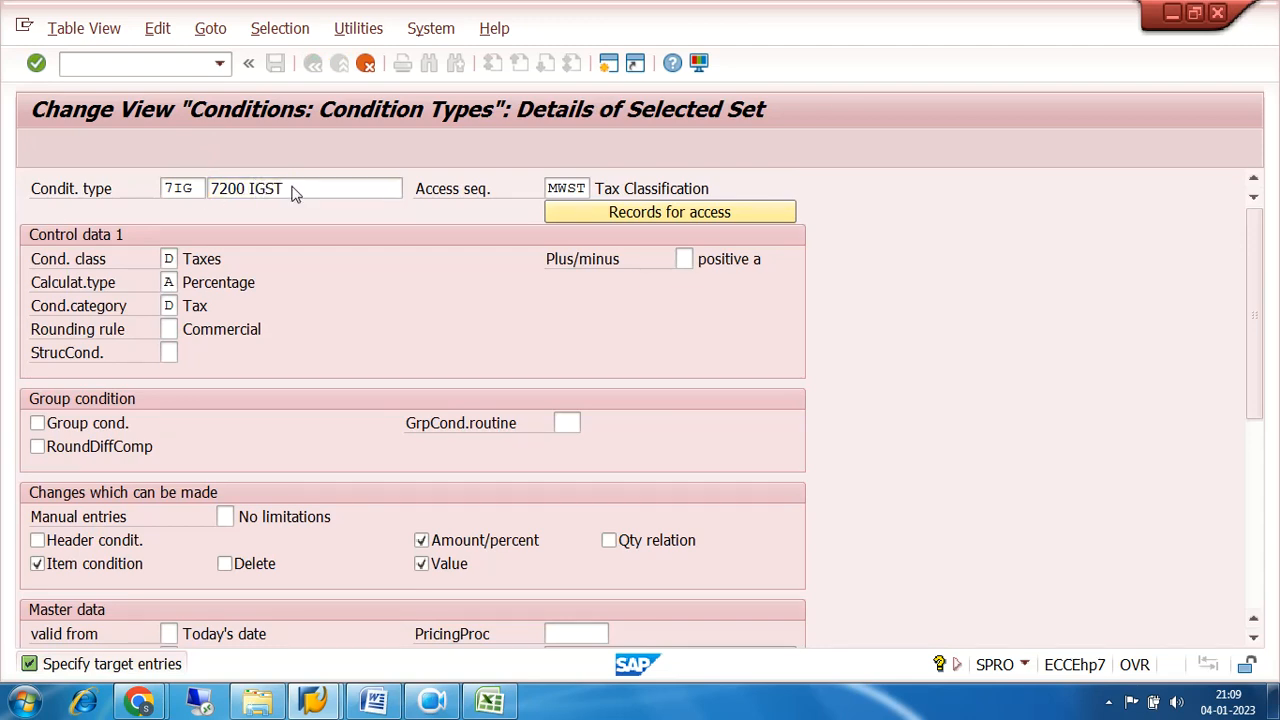
pyautogui.click(276, 63)
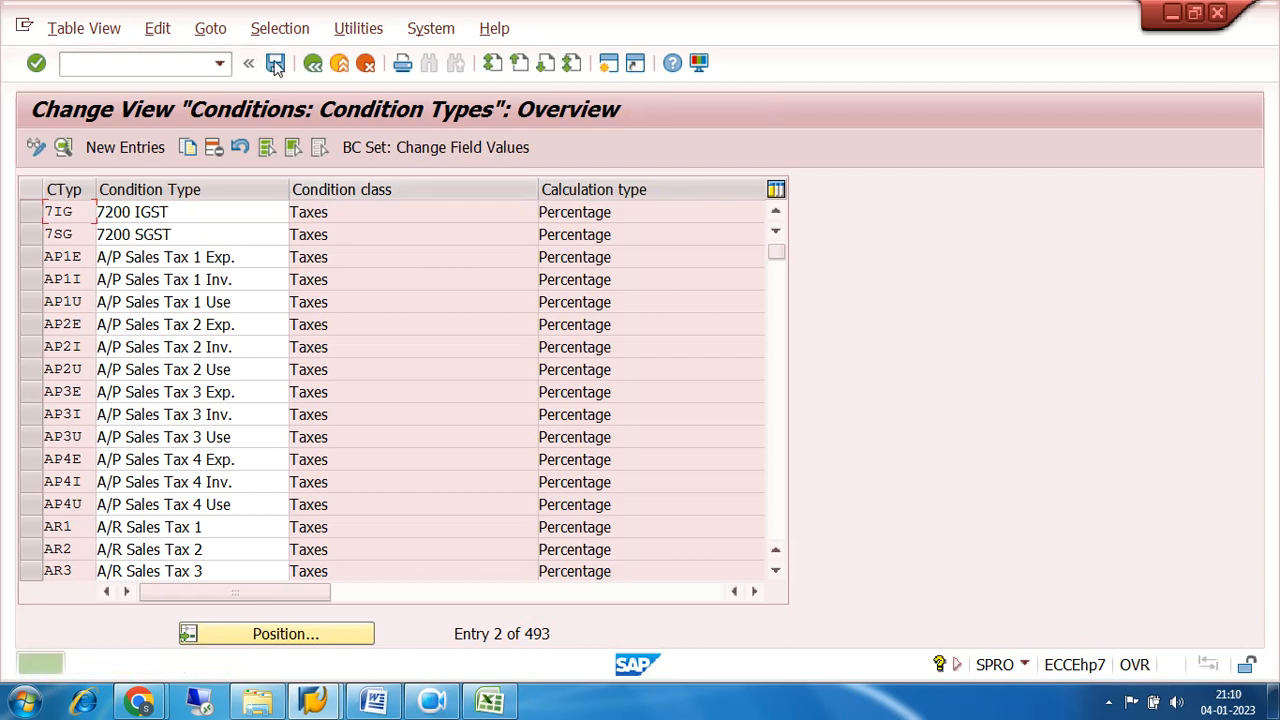
pyautogui.click(776, 212)
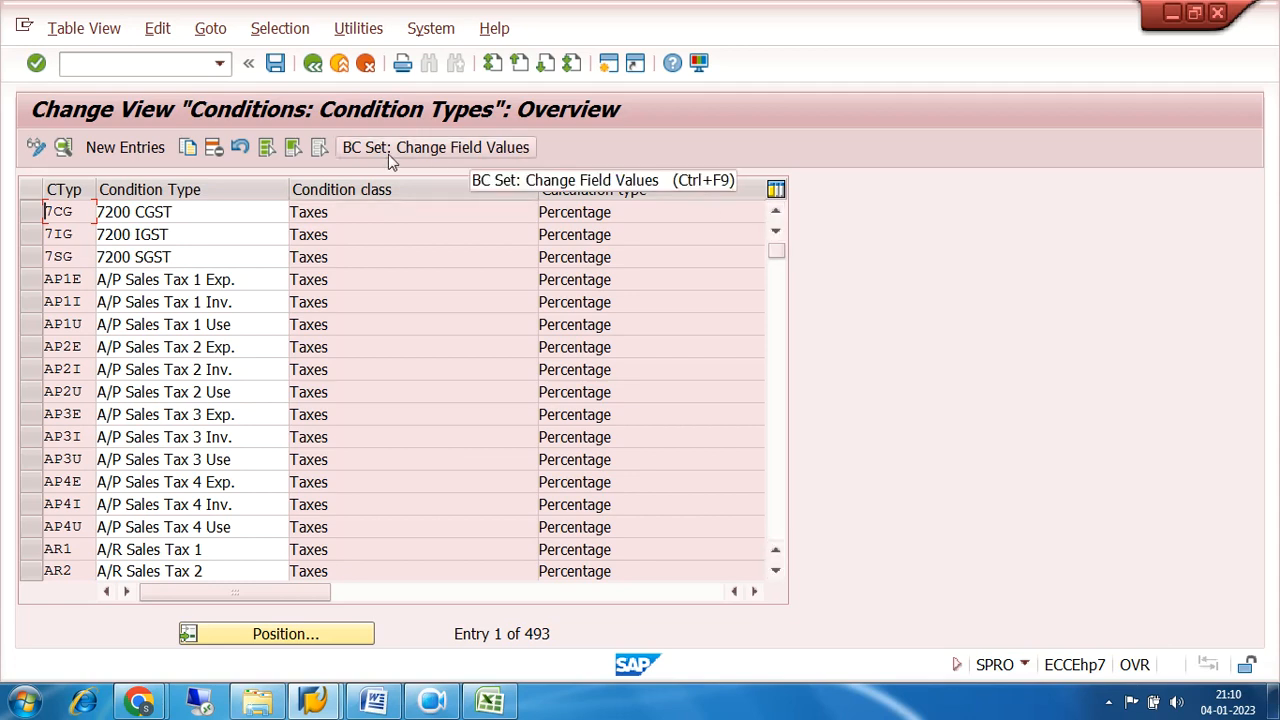
pyautogui.click(312, 63)
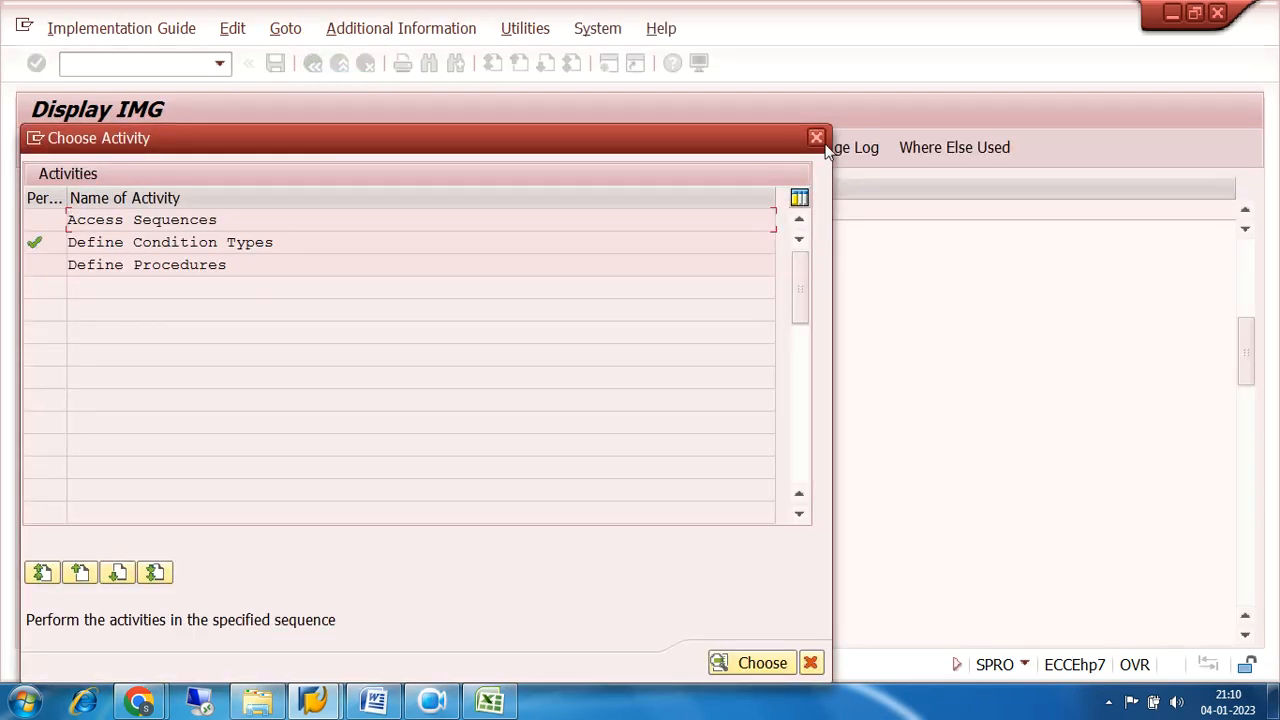
# Leave the activity selection and open Check and Change Settings for Tax Processing under the Basic Settings of Tax on Sales/Purchases.
pyautogui.click(816, 140)
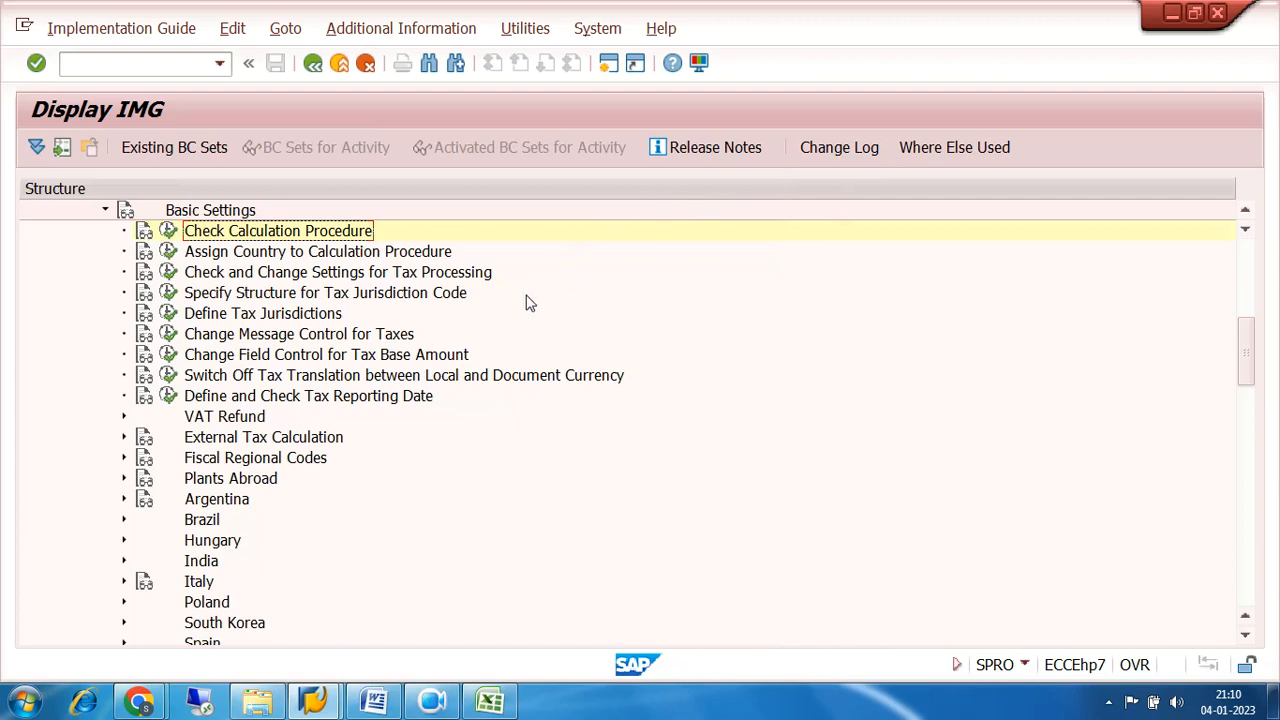
pyautogui.click(105, 212)
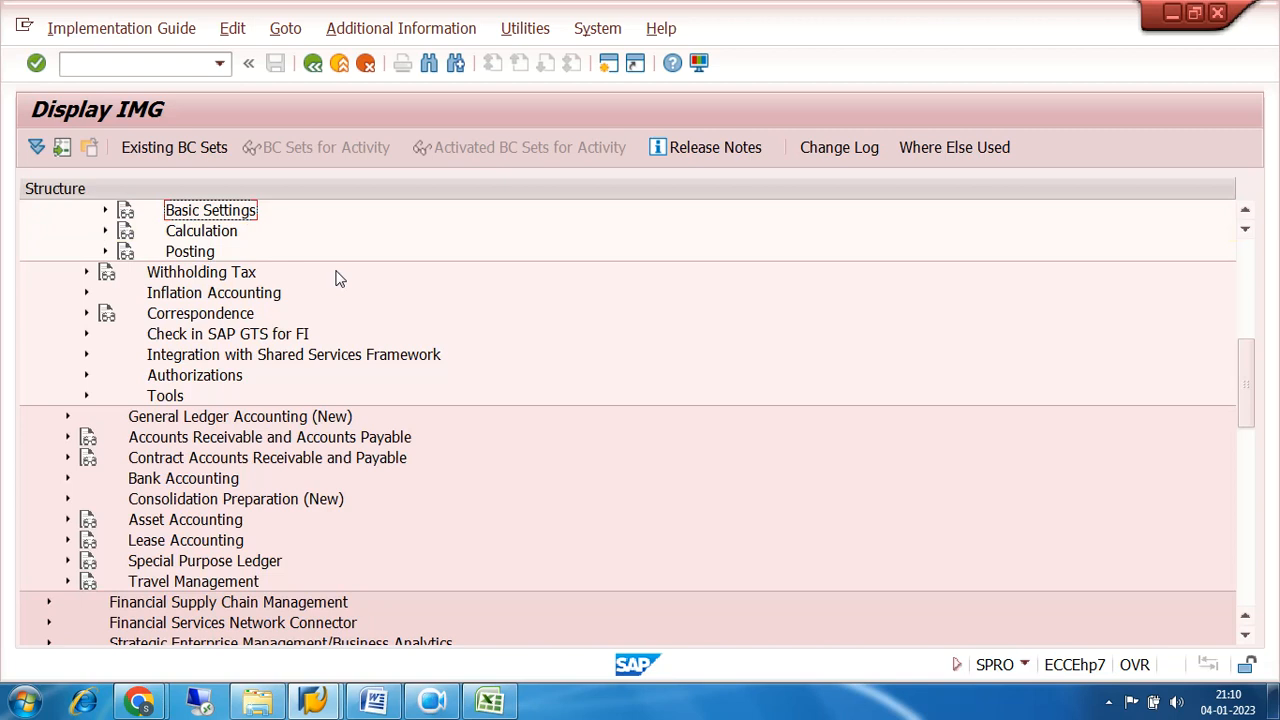
pyautogui.scroll(1, 337, 277)
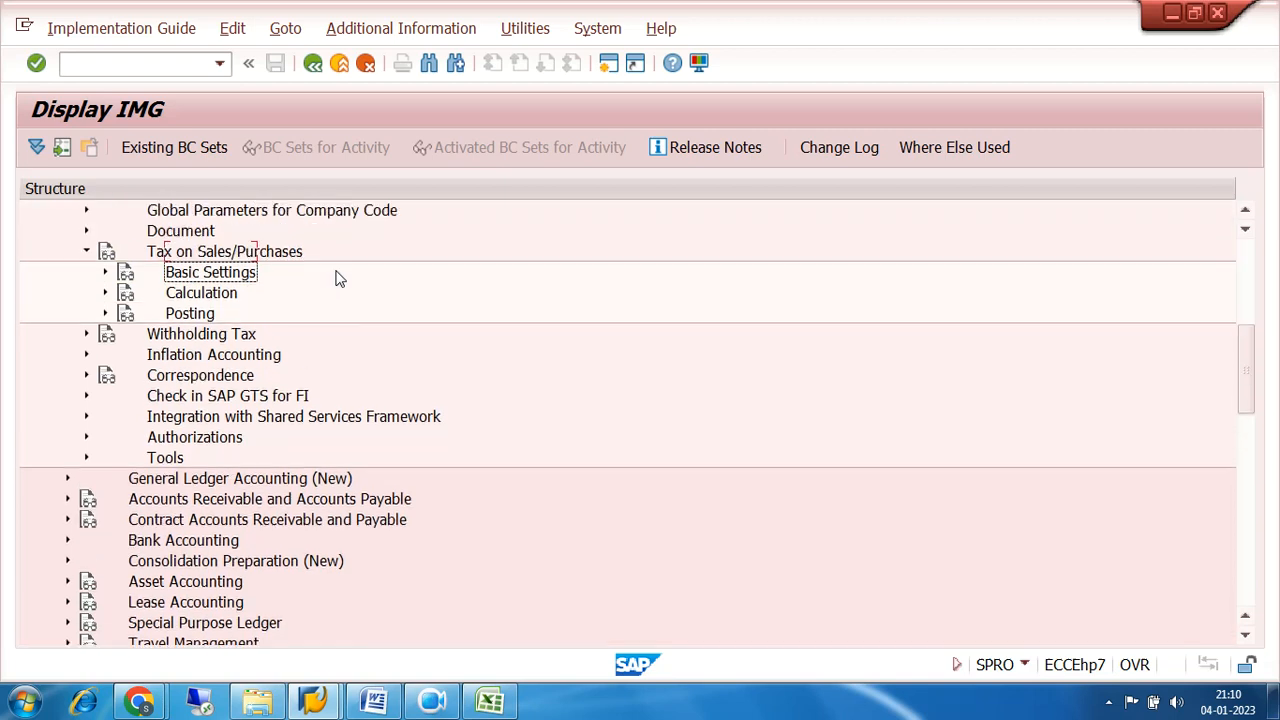
pyautogui.click(104, 273)
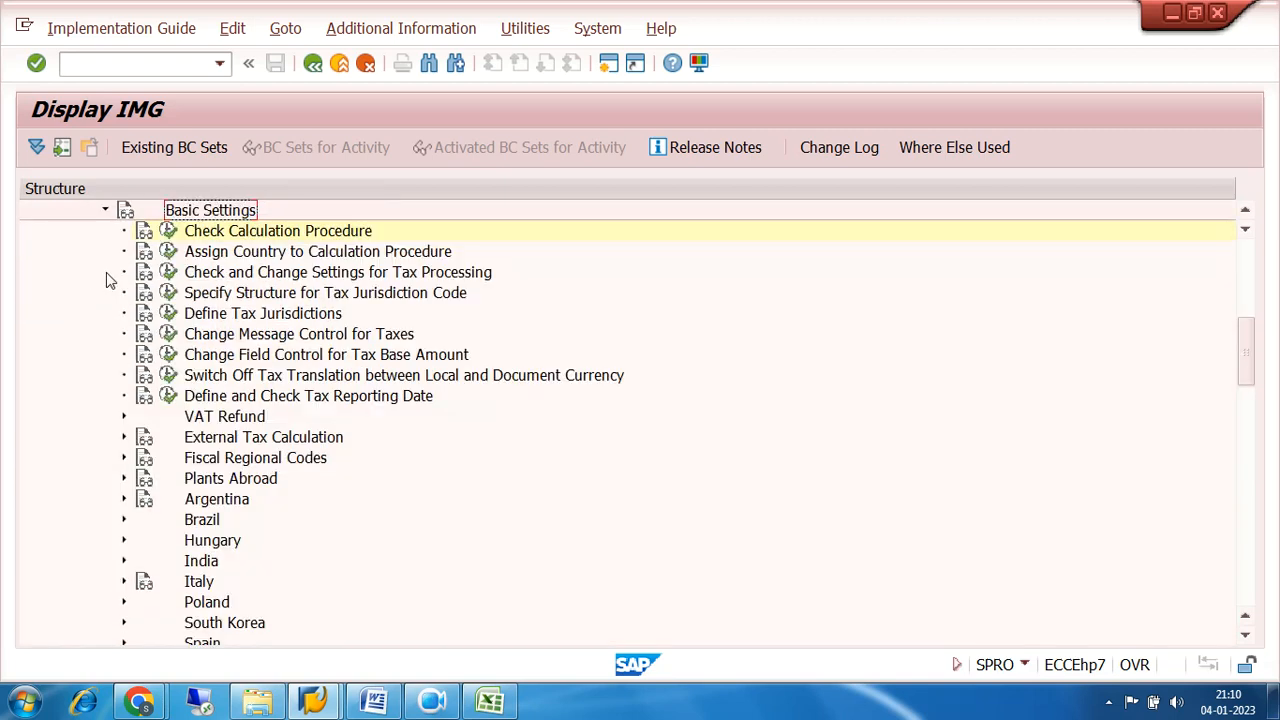
pyautogui.click(244, 283)
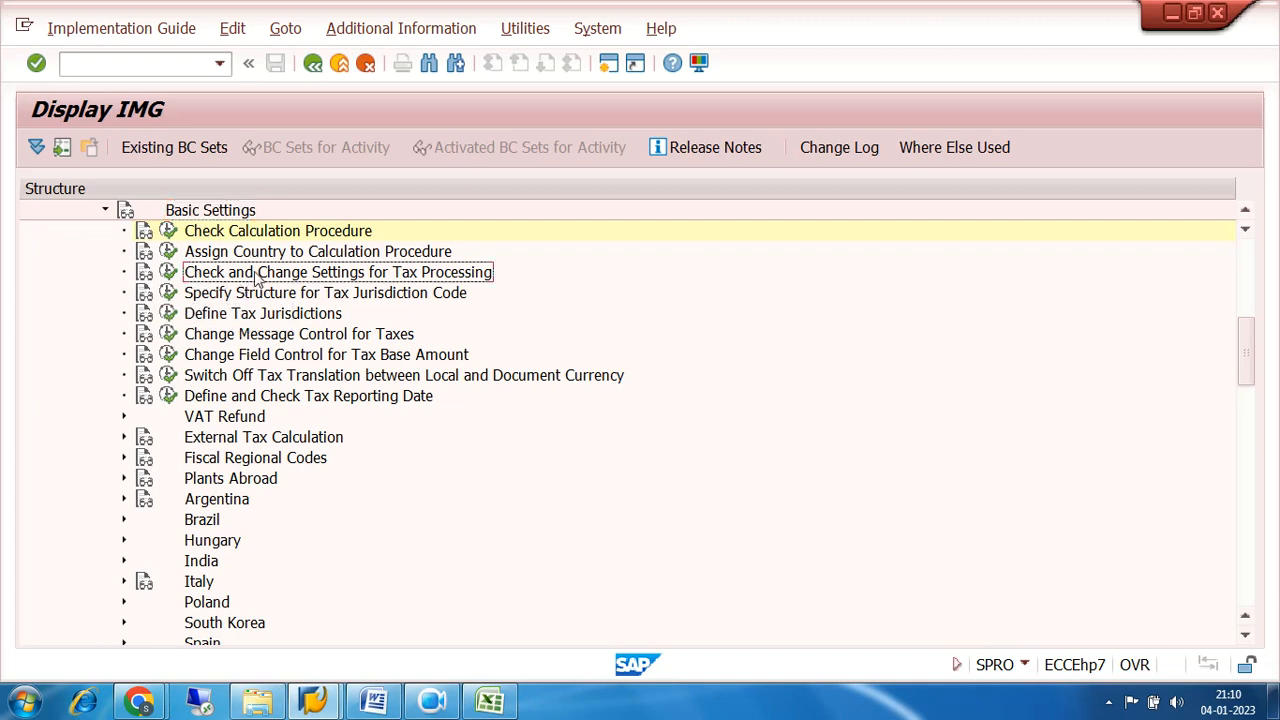
pyautogui.click(170, 273)
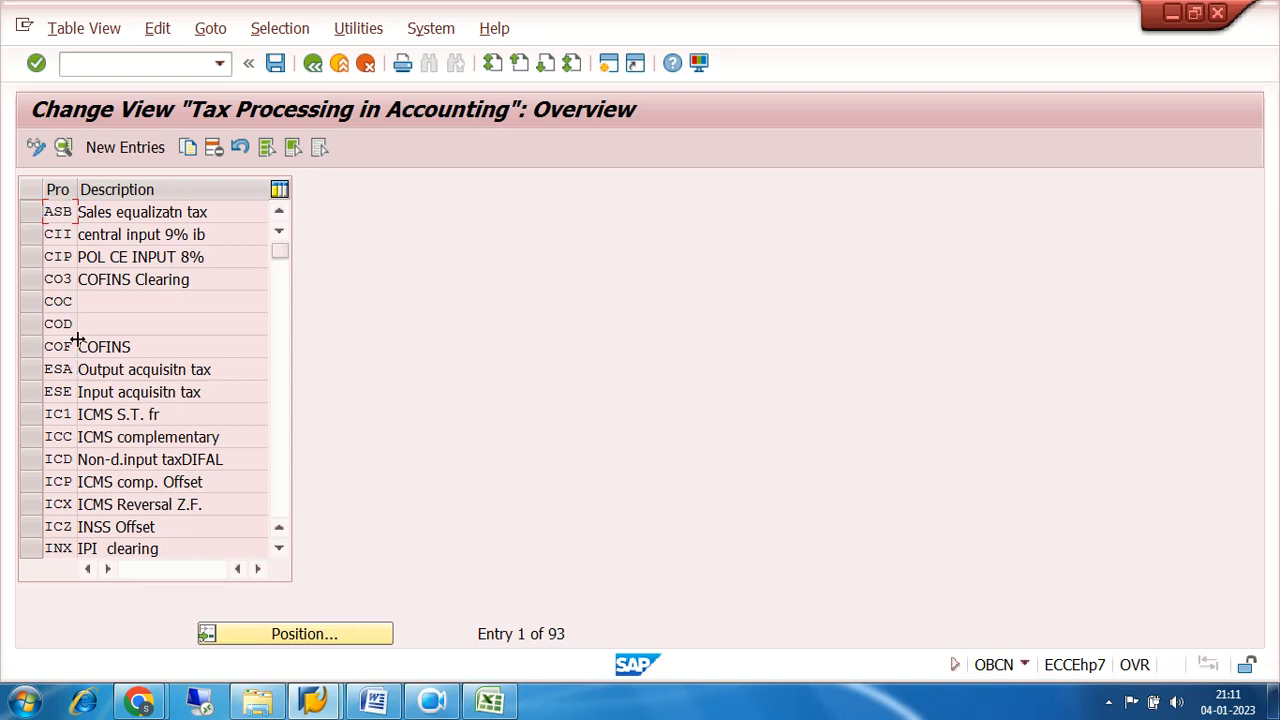
# Start a new tax processing entry with process 7SG and the description 7200 SGST 9%.
pyautogui.click(122, 148)
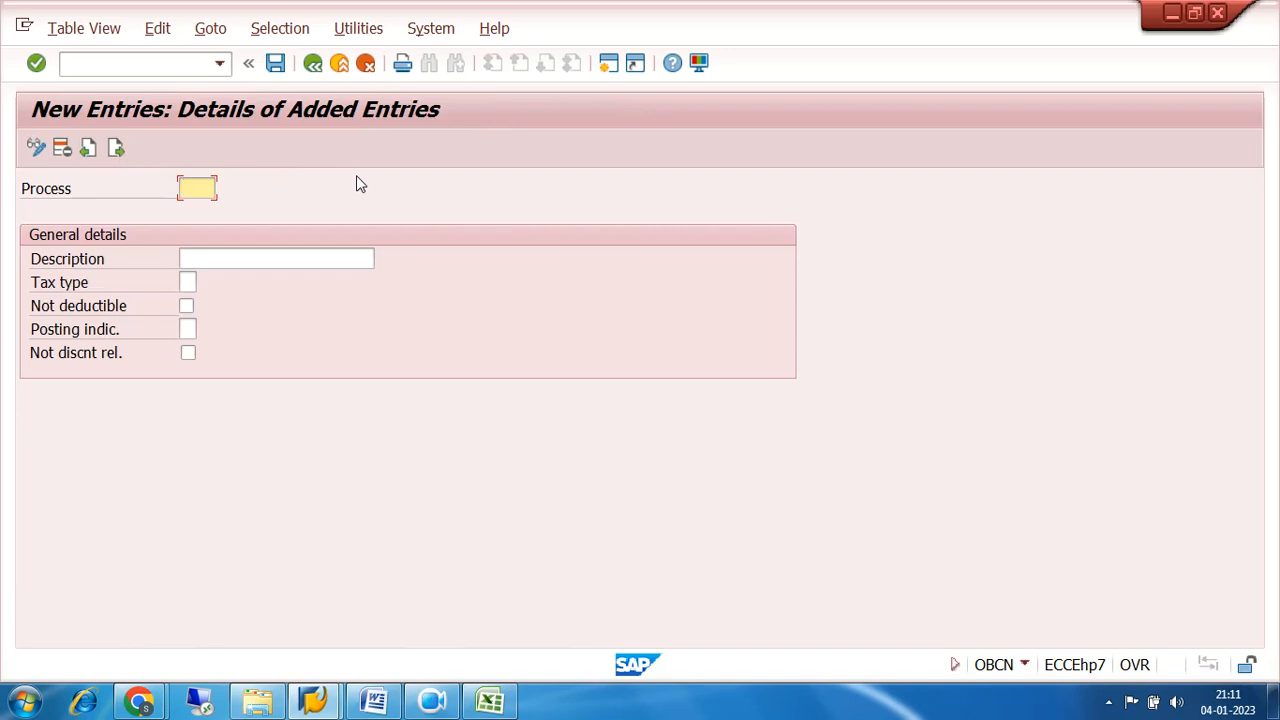
pyautogui.write('7SG')
pyautogui.click(273, 259)
pyautogui.write('7200')
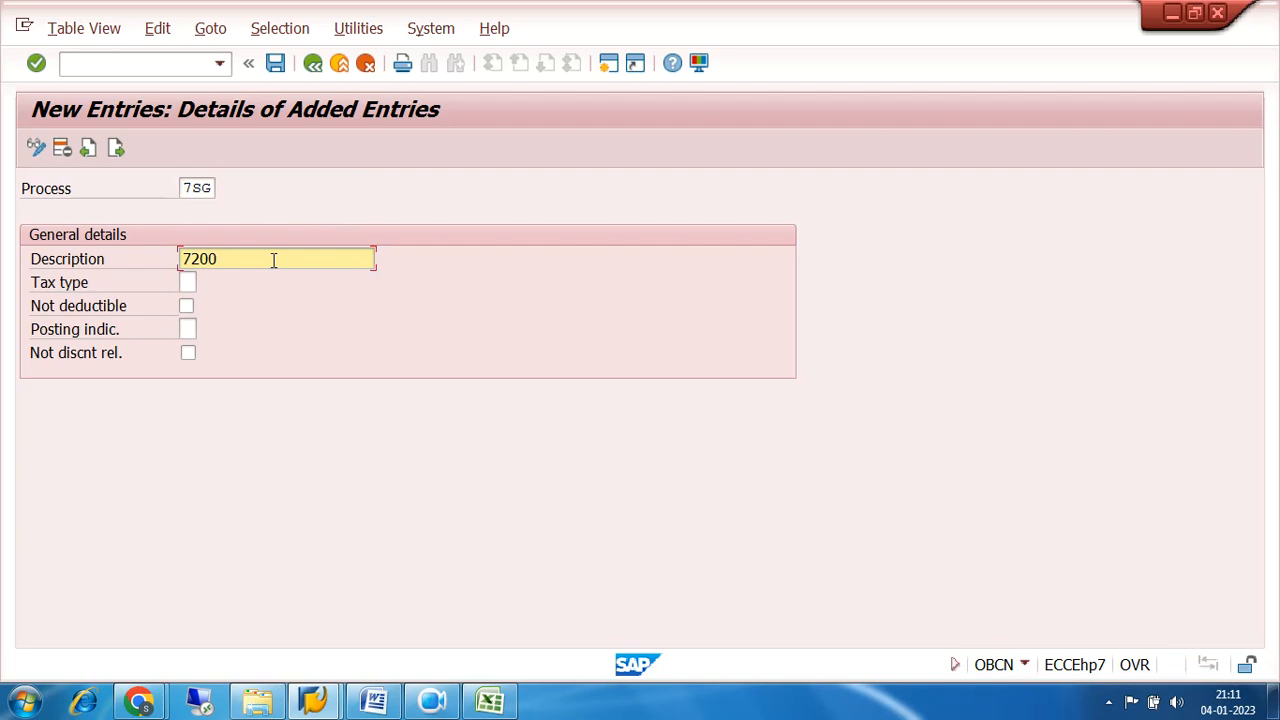
pyautogui.write(' SGST 9%')
# Try 18% as the rate in the description of process 7SG, and restore it to 9%.
pyautogui.click(211, 188)
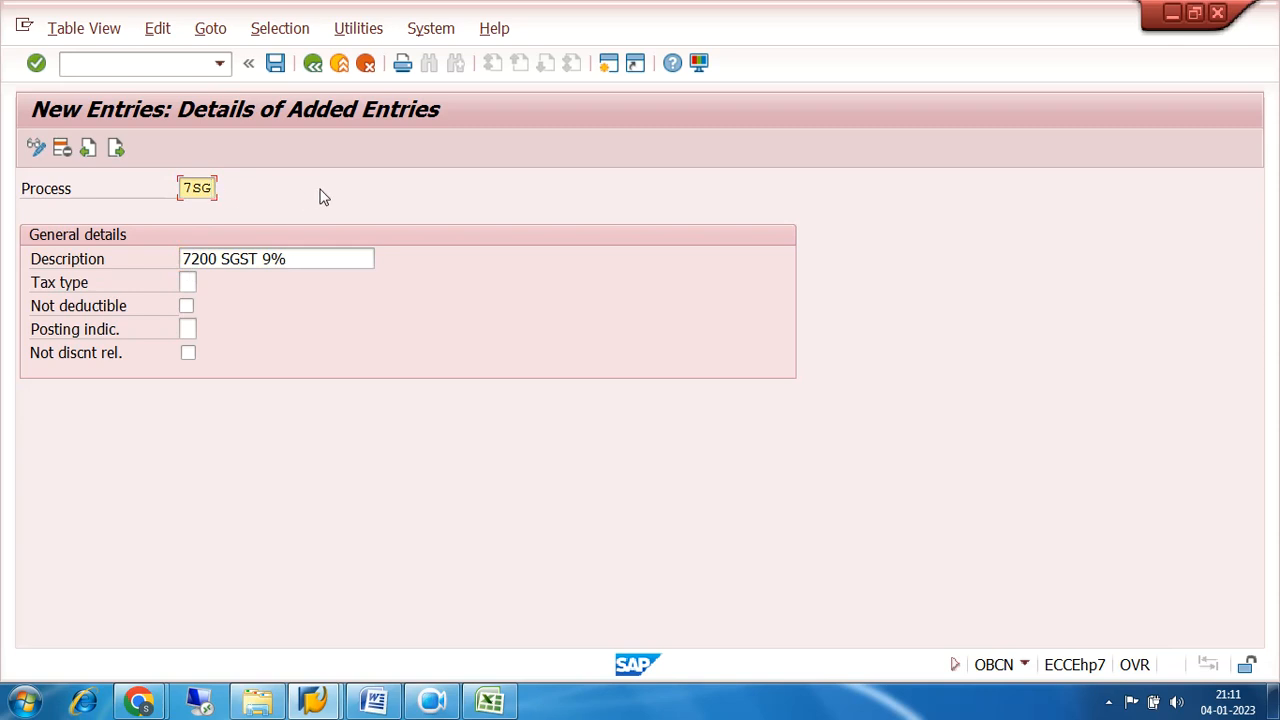
pyautogui.press('BackSpace')
pyautogui.write('1')
pyautogui.click(280, 258)
pyautogui.press('BackSpace')
pyautogui.press('BackSpace')
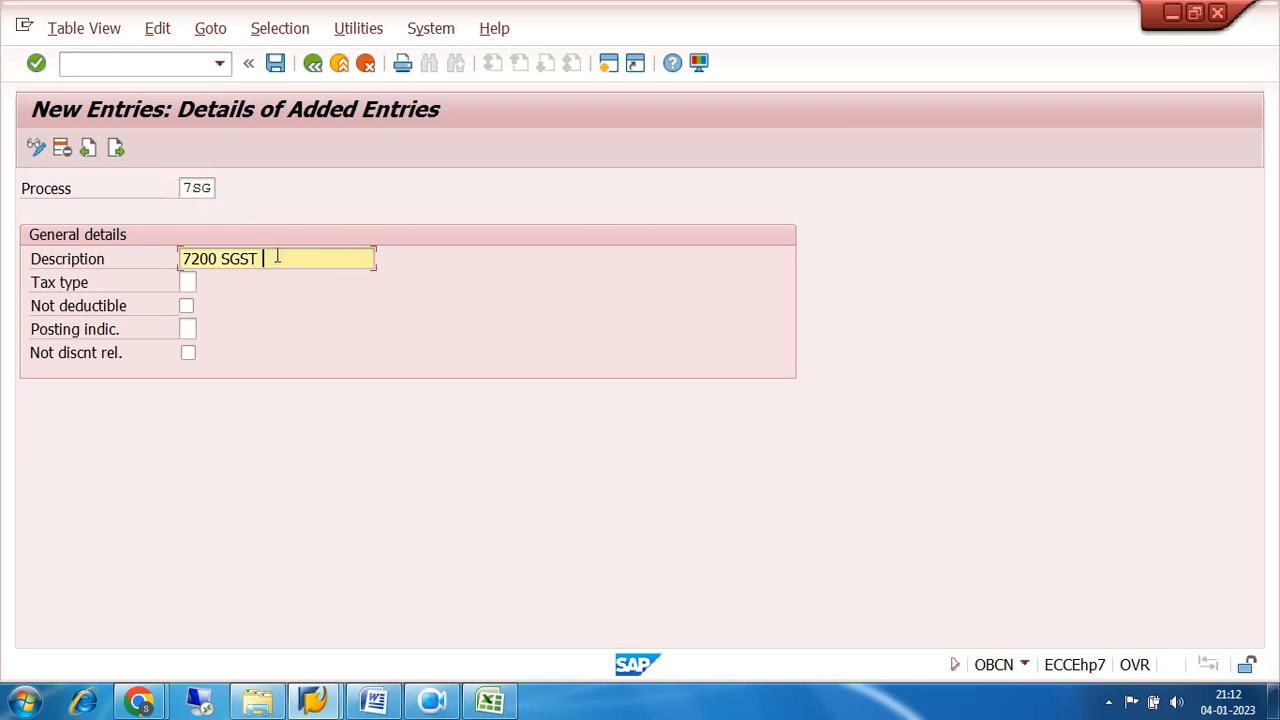
pyautogui.write('18')
pyautogui.write('%')
pyautogui.press('BackSpace')
pyautogui.press('BackSpace')
pyautogui.press('BackSpace')
pyautogui.write('9%')
pyautogui.click(212, 187)
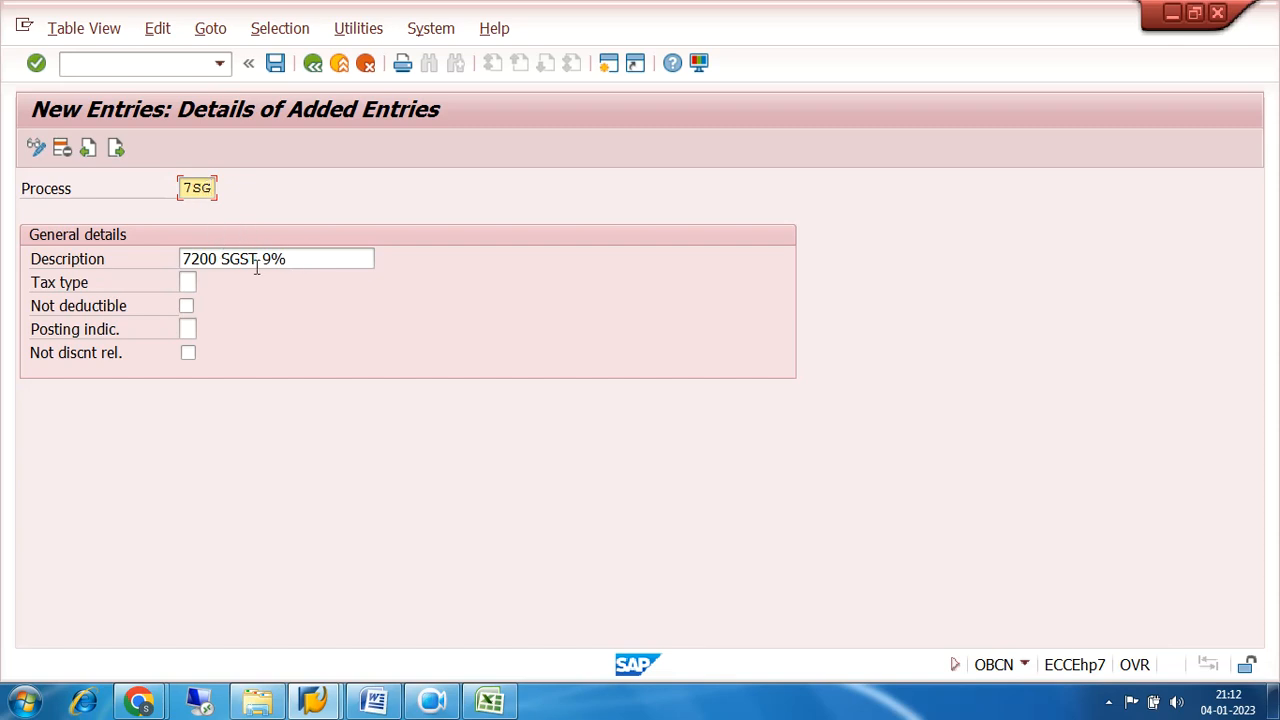
pyautogui.click(293, 259)
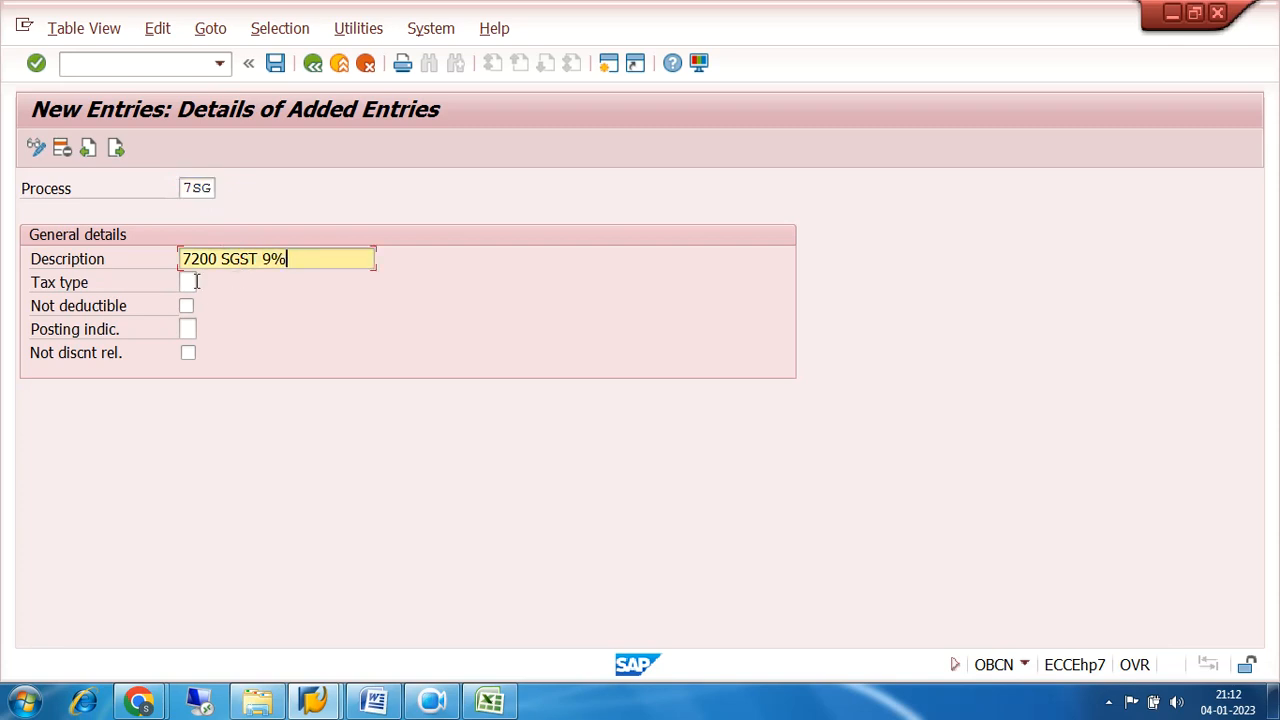
# Set the tax type of process 7SG to 2, Input tax.
pyautogui.click(190, 282)
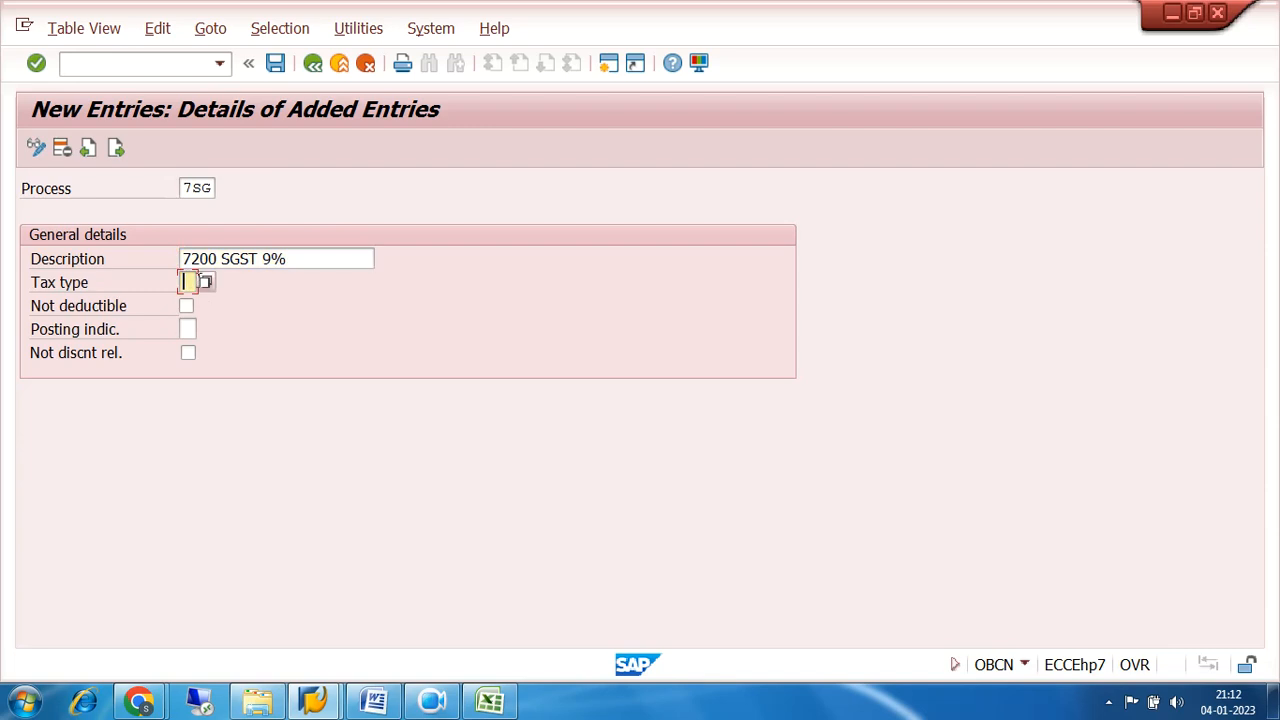
pyautogui.click(206, 282)
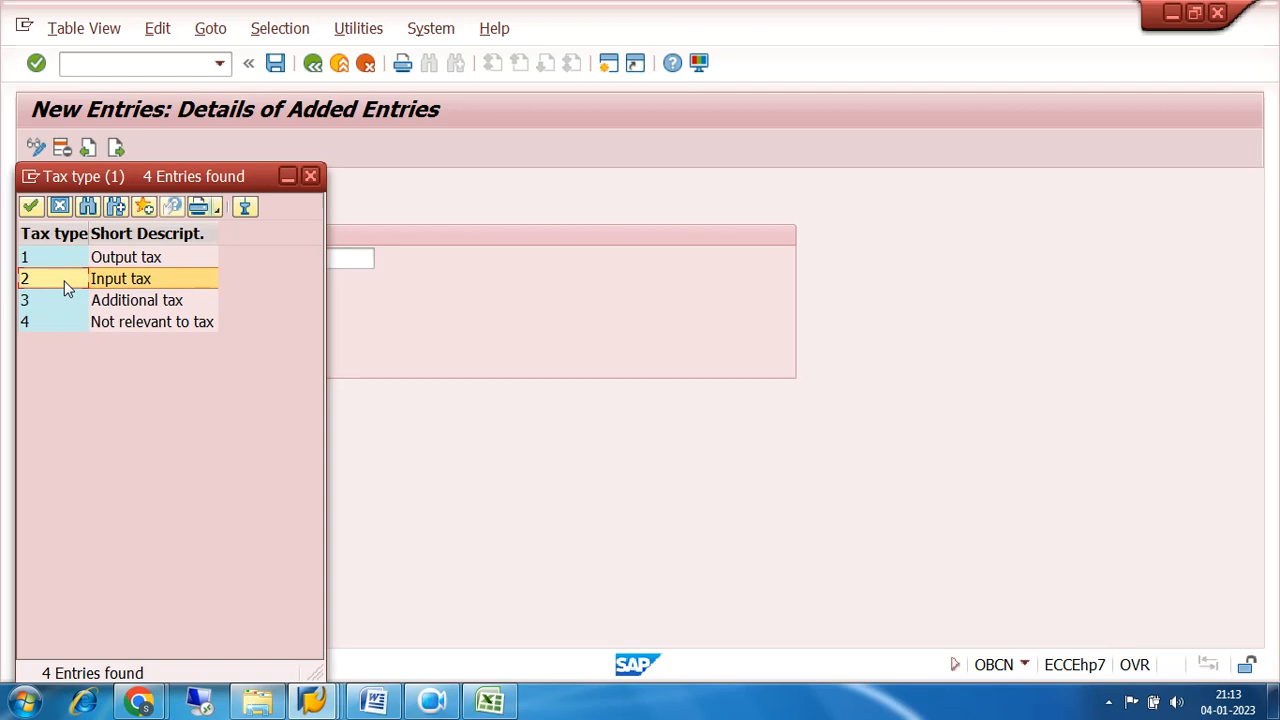
pyautogui.doubleClick(65, 283)
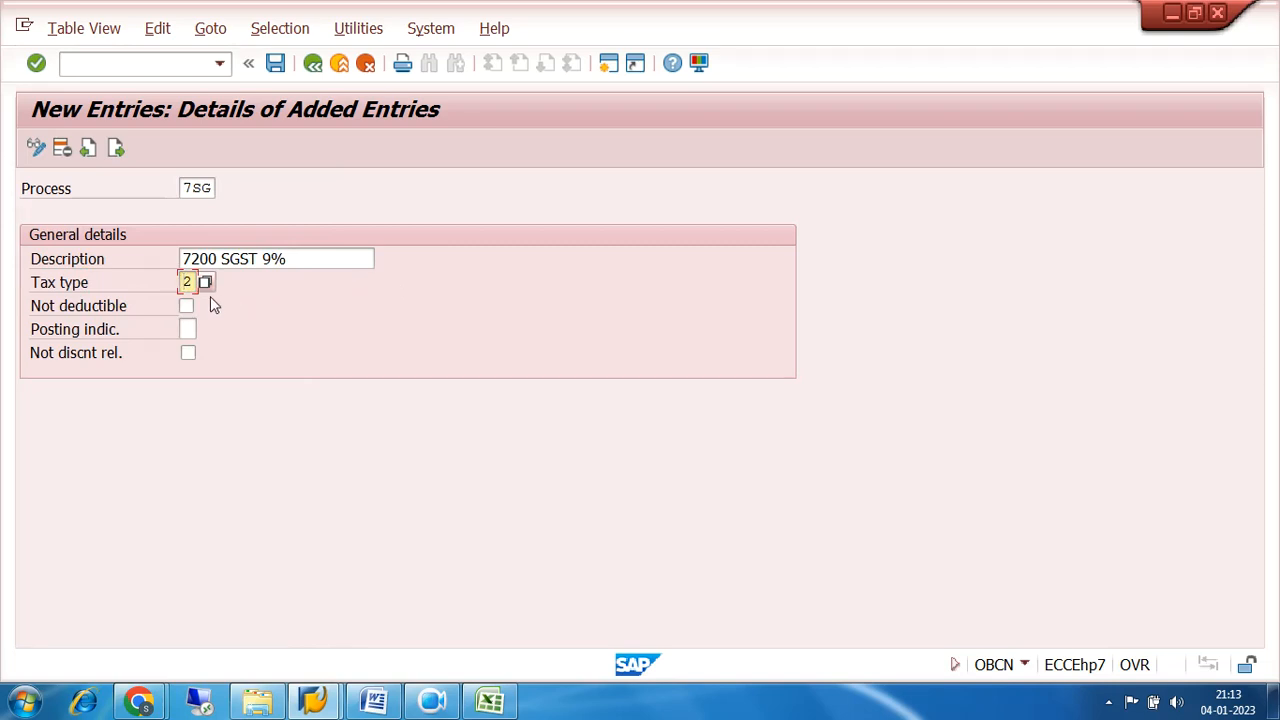
# Examine the available posting indicators for process 7SG, comparing no posting, separate line item and distribution to the relevant expense items.
pyautogui.click(189, 330)
pyautogui.click(204, 333)
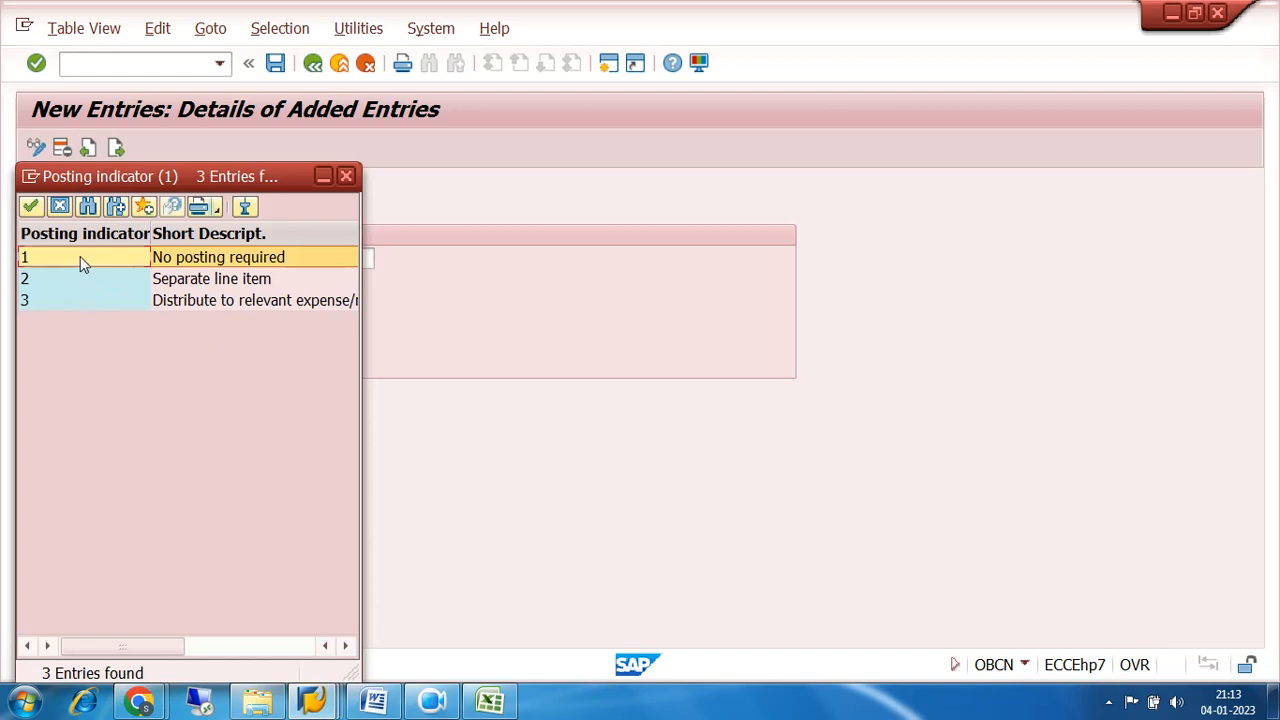
pyautogui.click(84, 289)
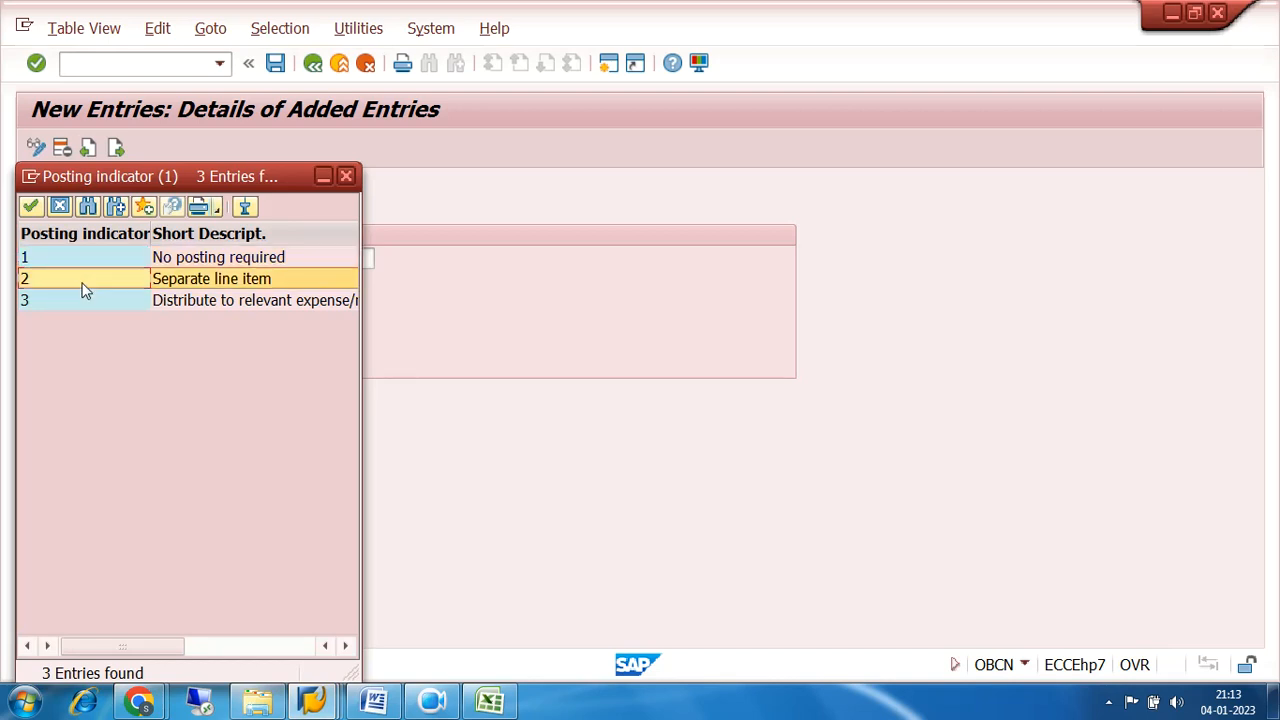
pyautogui.click(86, 303)
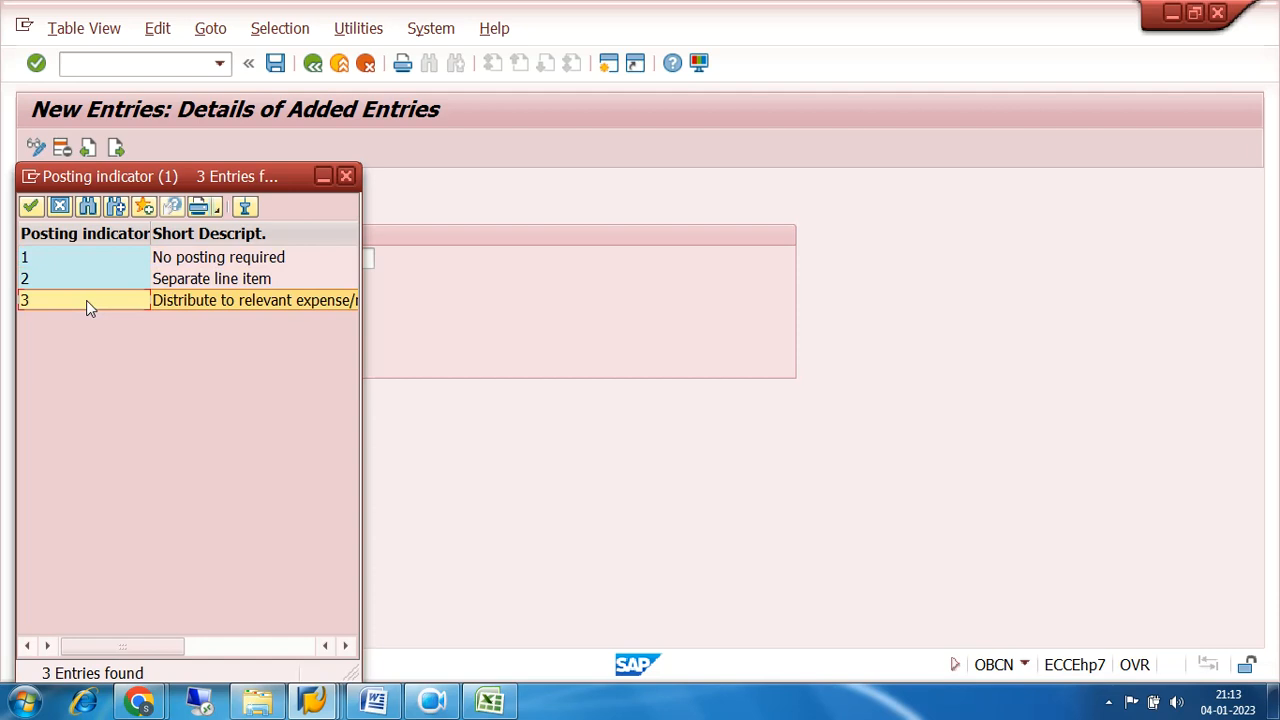
pyautogui.click(86, 280)
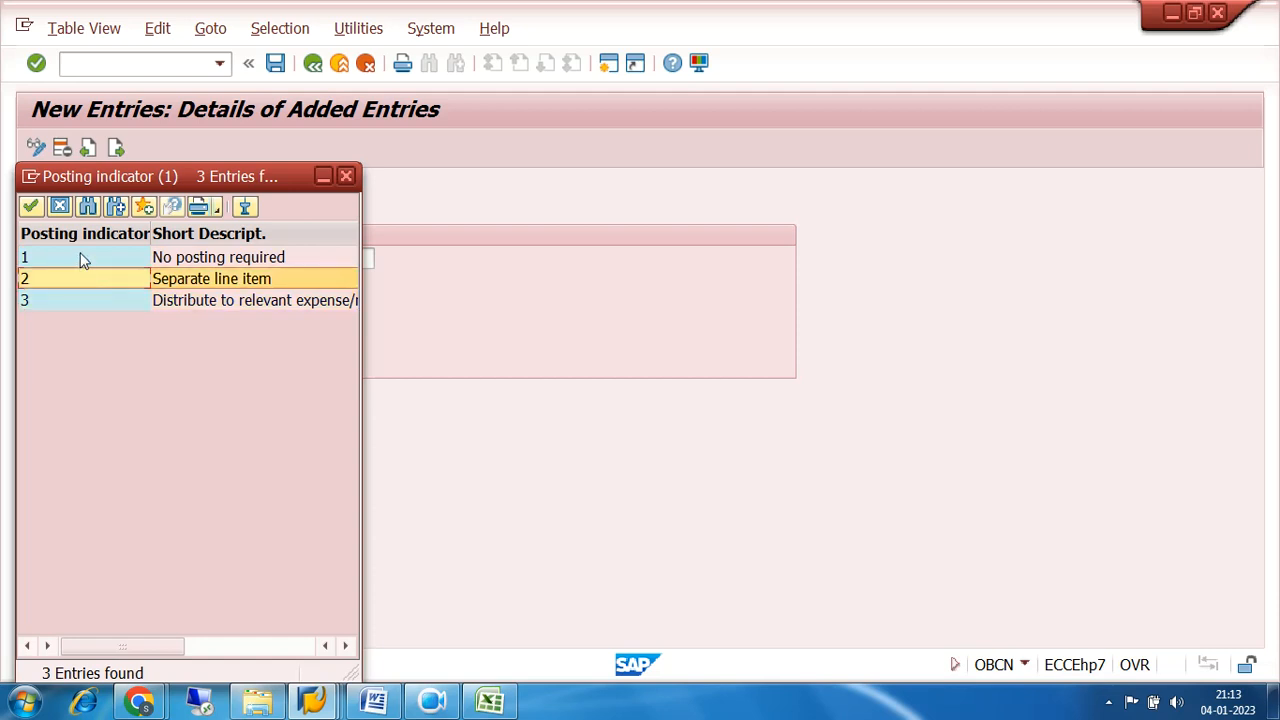
pyautogui.click(82, 258)
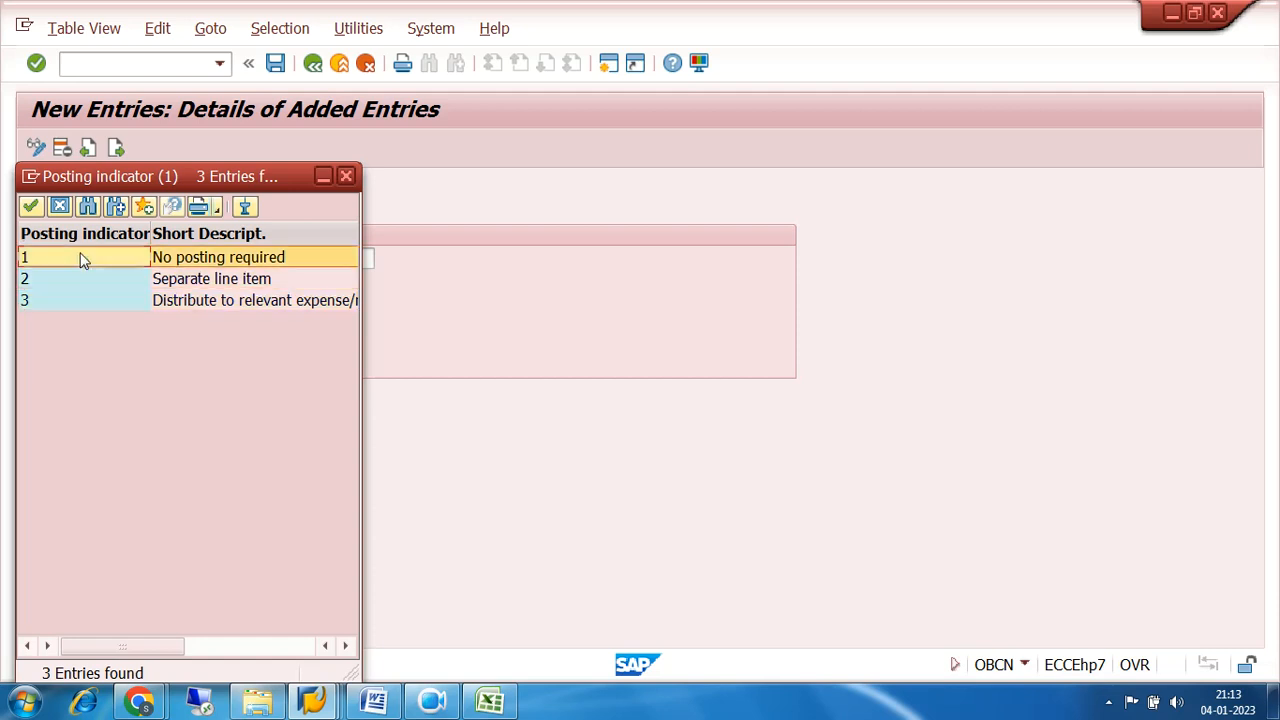
pyautogui.click(83, 280)
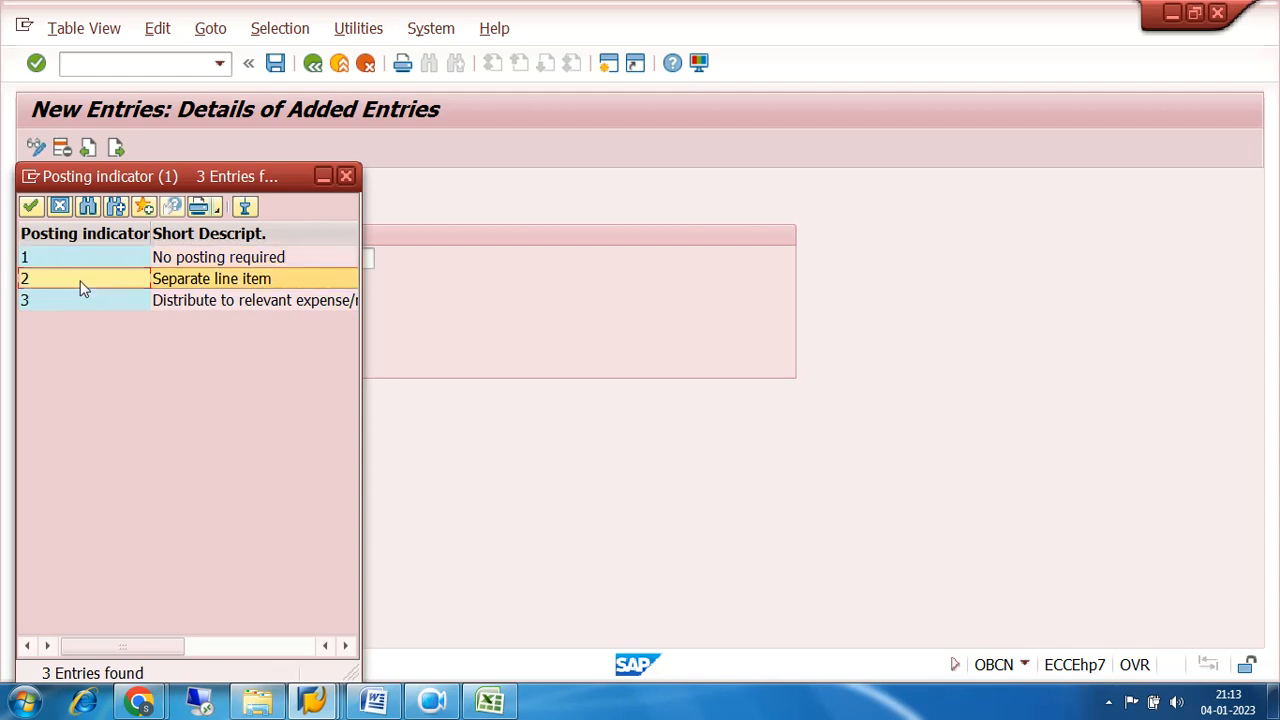
pyautogui.click(84, 302)
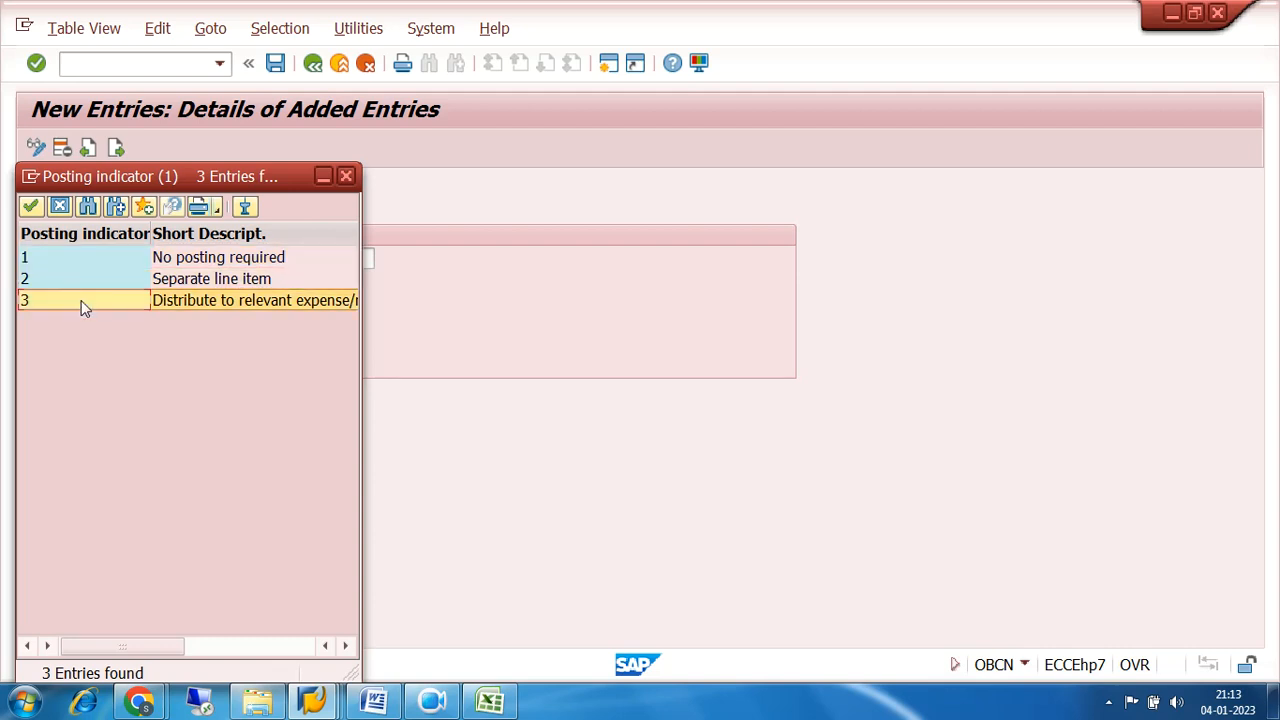
pyautogui.click(83, 281)
pyautogui.click(86, 300)
# Switch to the Excel workbook and review the On purchase journal entry, especially its SGST and CGST receivable lines.
pyautogui.click(490, 702)
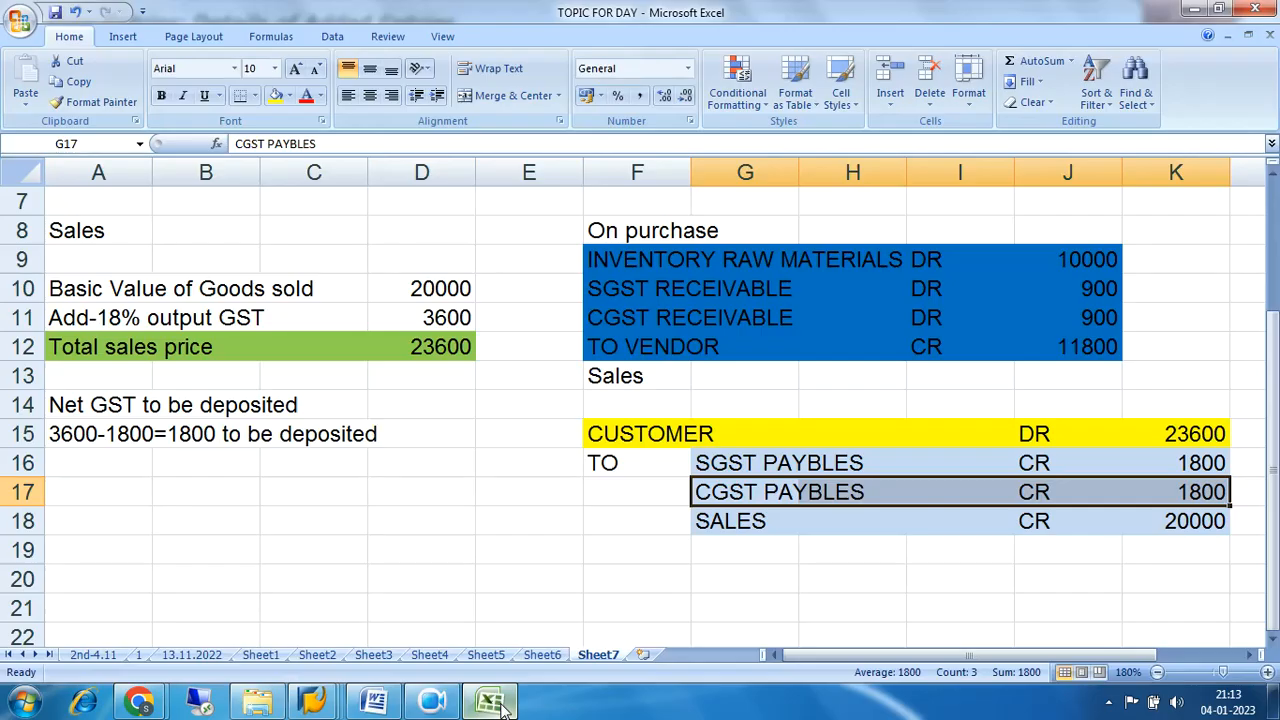
pyautogui.moveTo(630, 262); pyautogui.dragTo(1087, 347)
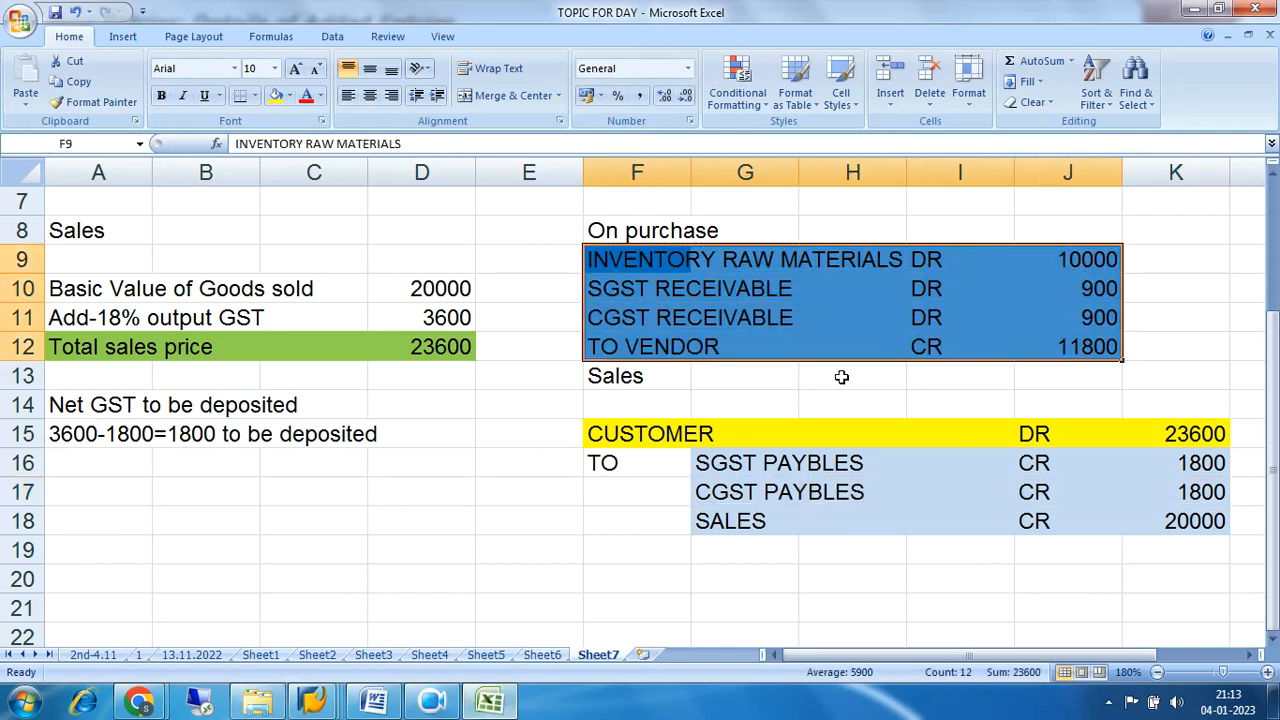
pyautogui.moveTo(620, 254); pyautogui.dragTo(1093, 343)
pyautogui.moveTo(608, 257); pyautogui.dragTo(1077, 346)
pyautogui.click(672, 290)
pyautogui.moveTo(672, 290); pyautogui.dragTo(1064, 306)
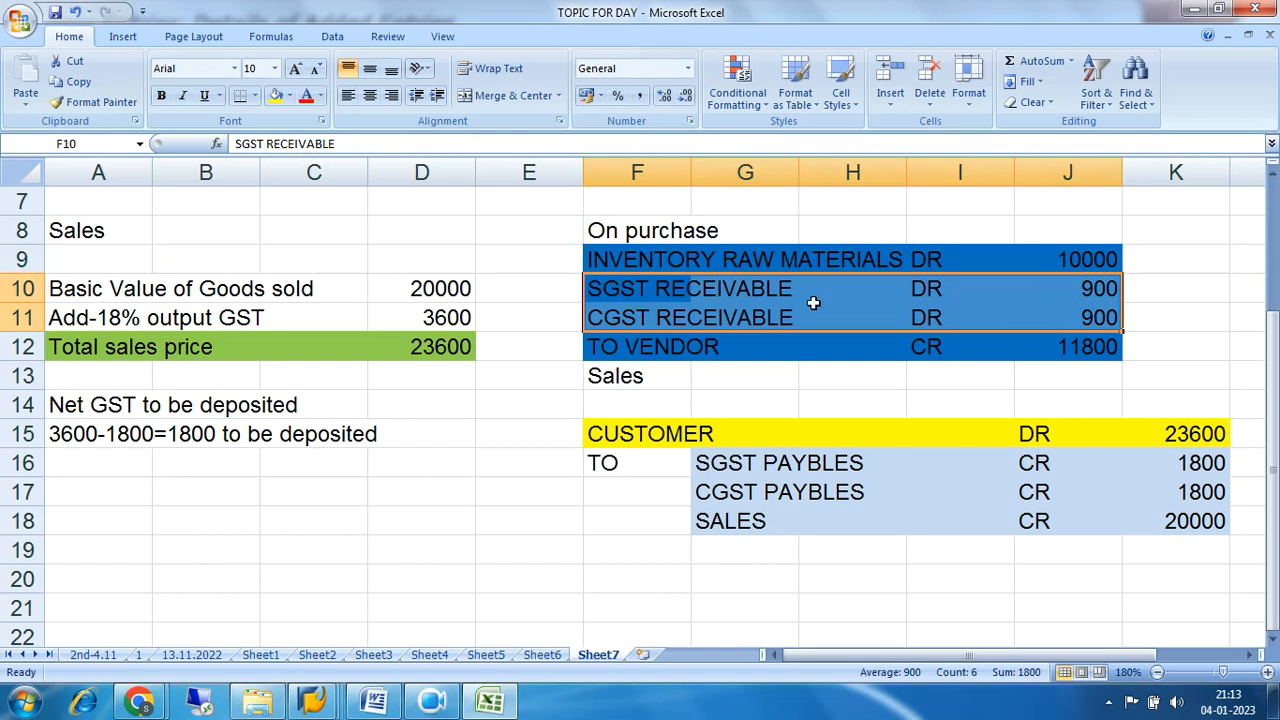
pyautogui.moveTo(651, 289); pyautogui.dragTo(1075, 296)
pyautogui.moveTo(655, 321); pyautogui.dragTo(1075, 322)
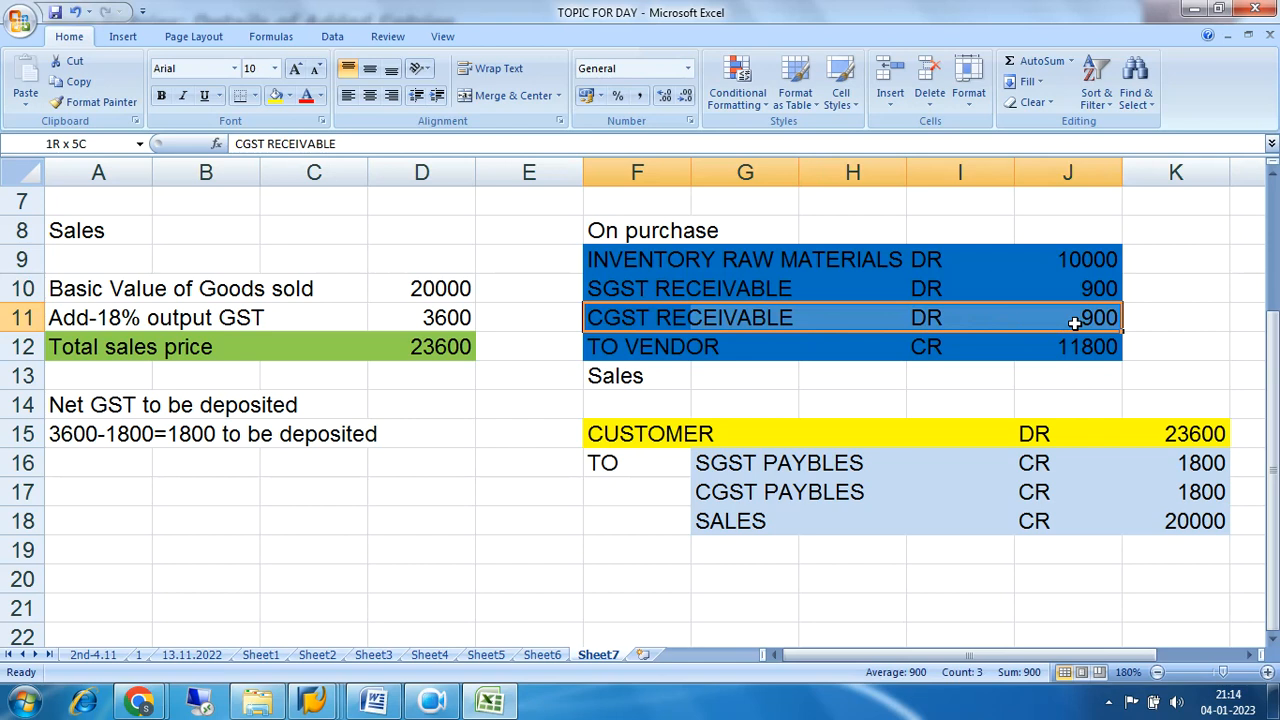
pyautogui.moveTo(606, 292); pyautogui.dragTo(1053, 319)
pyautogui.click(868, 490)
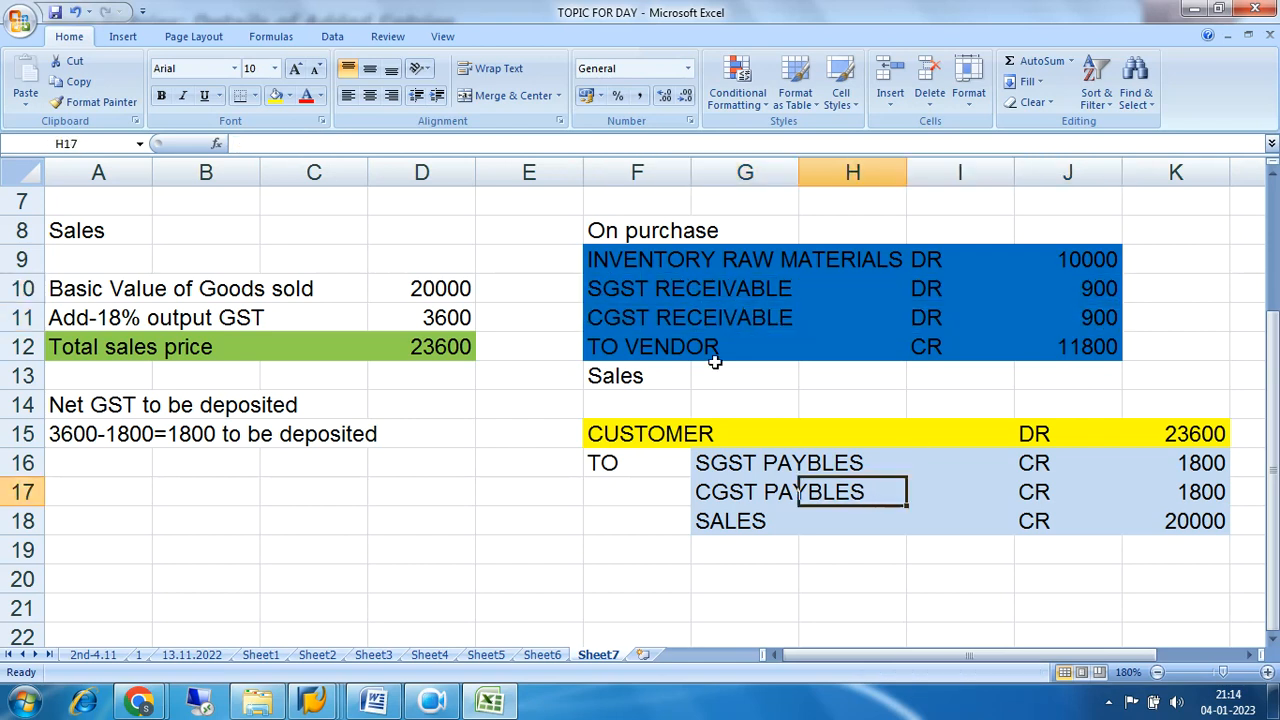
# Clear the SGST and CGST receivable lines in F10:J11 and copy the vendor amount 11800 into the inventory raw materials amount in J9.
pyautogui.moveTo(617, 289); pyautogui.dragTo(1051, 309)
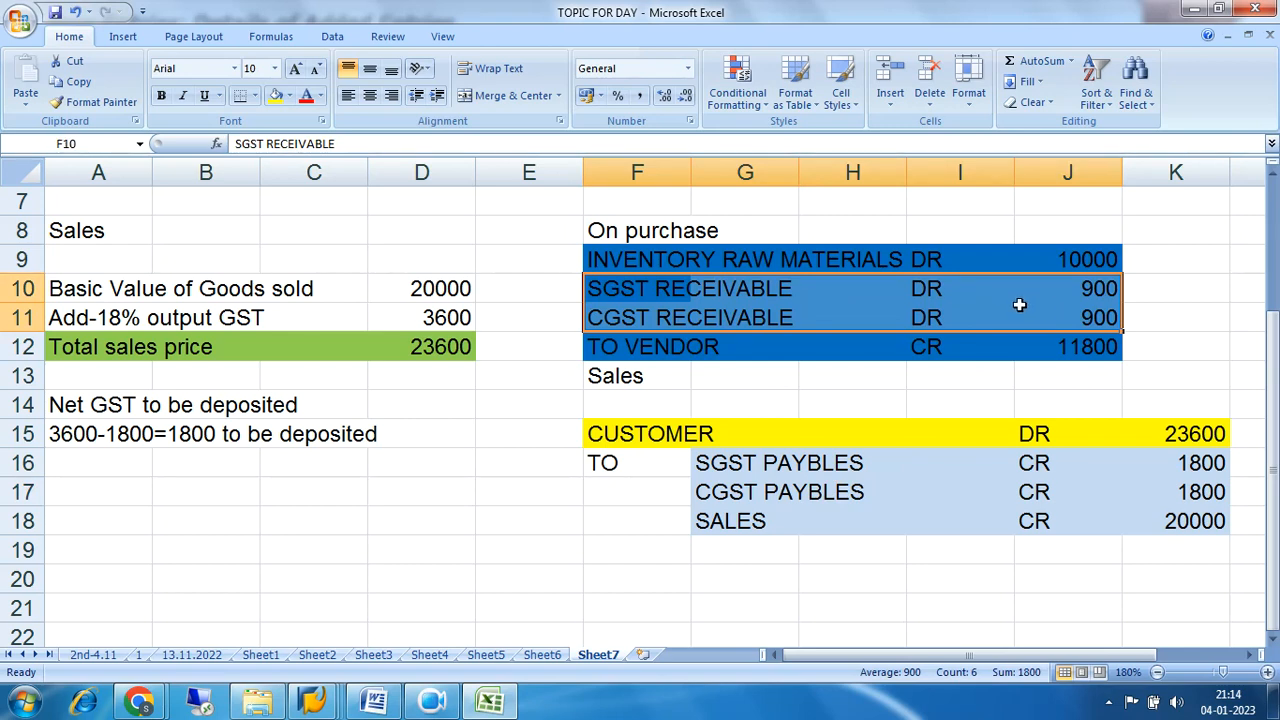
pyautogui.press('Delete')
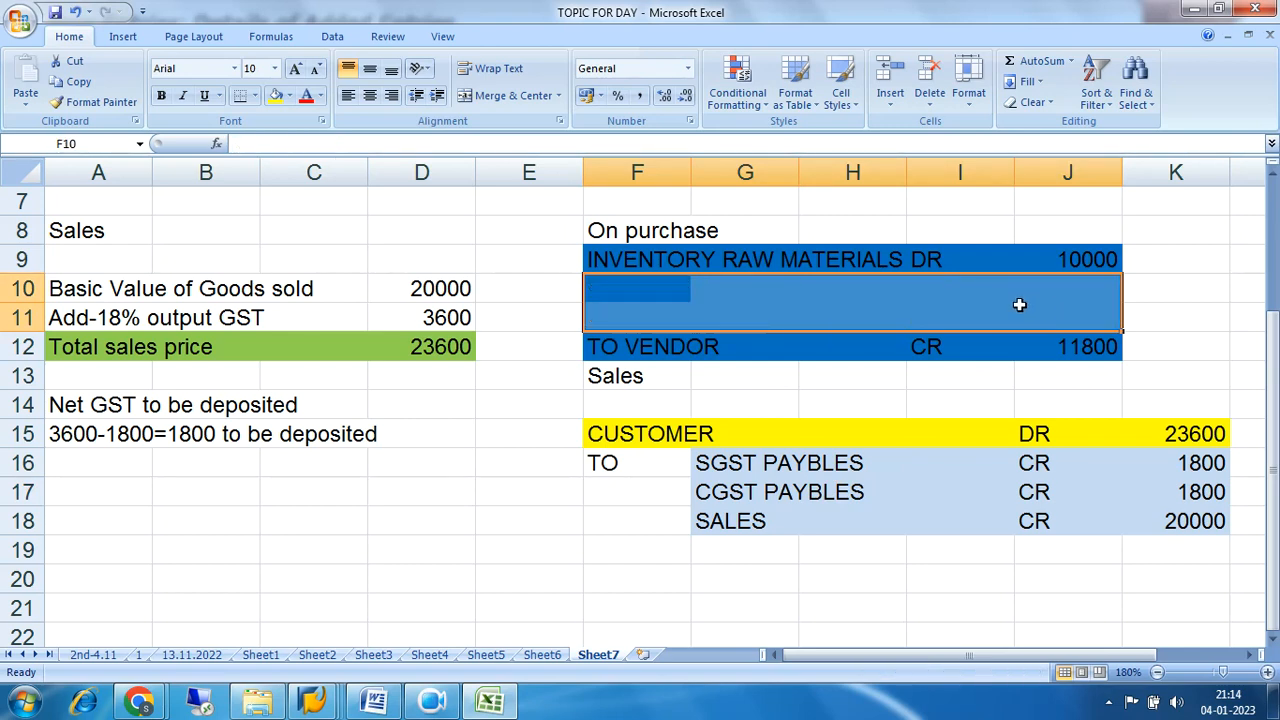
pyautogui.click(1088, 261)
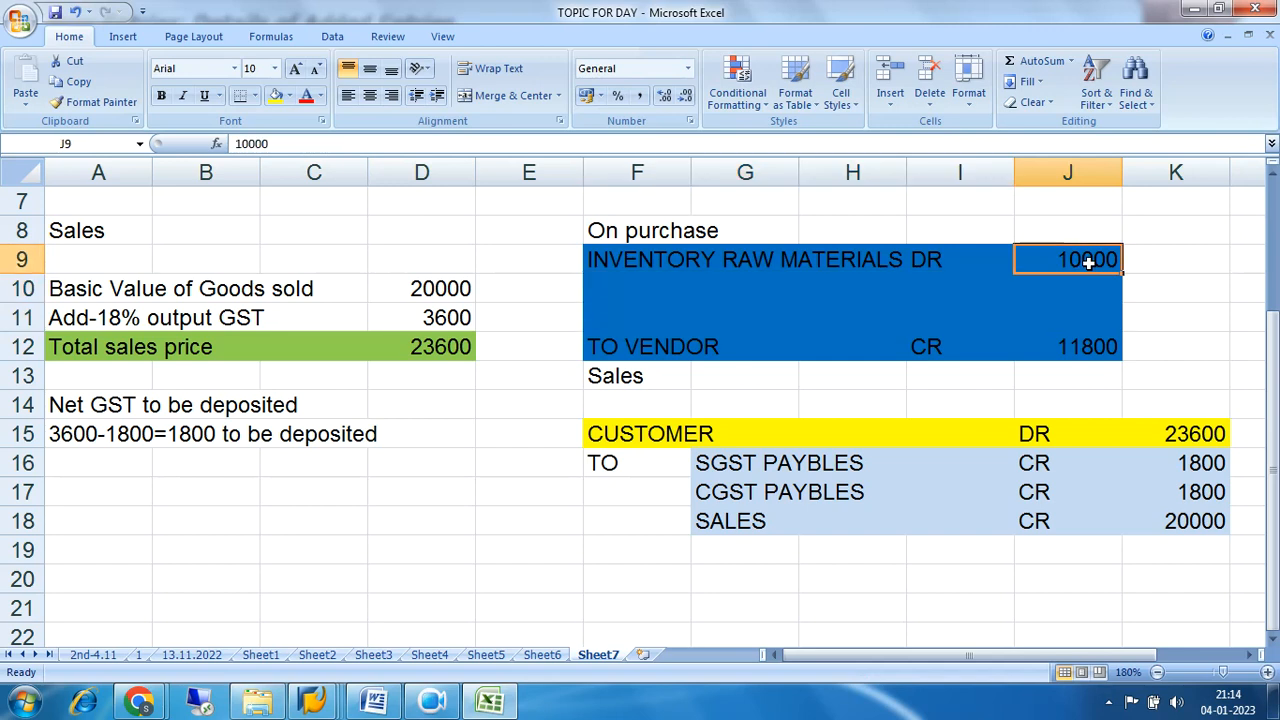
pyautogui.click(1100, 346)
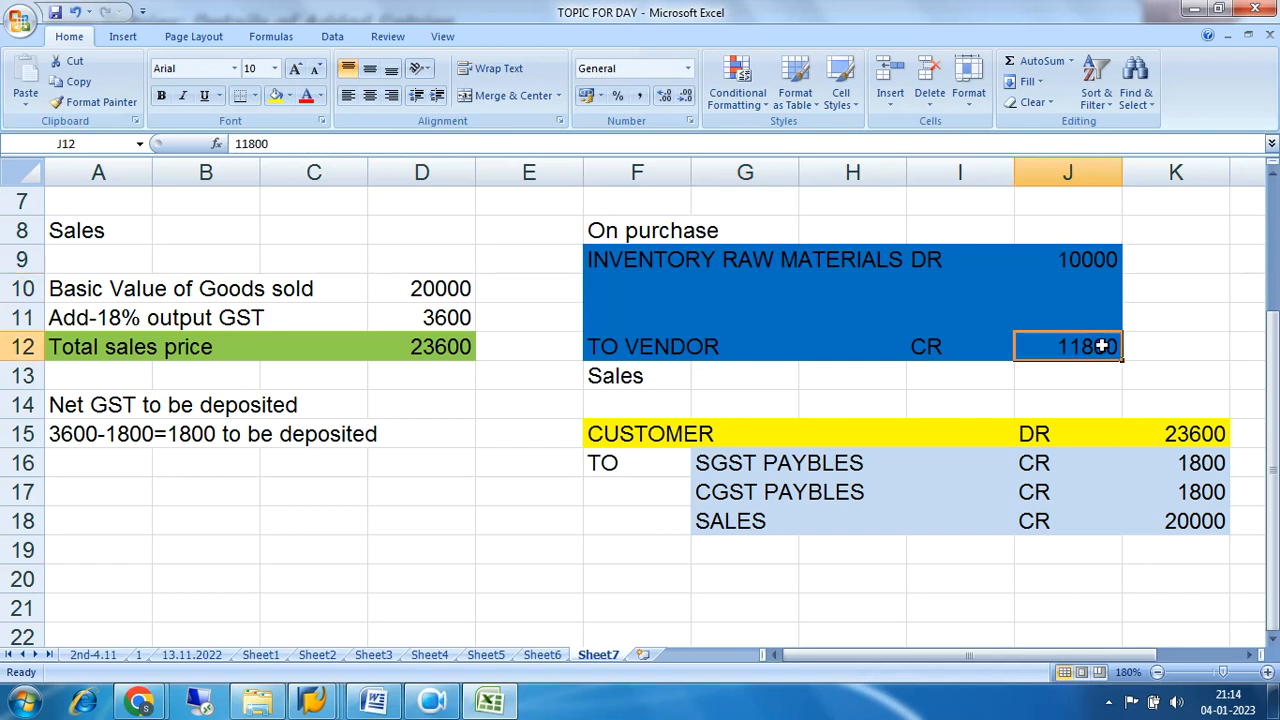
pyautogui.hotkey('ctrl', 'c')
pyautogui.click(1090, 260)
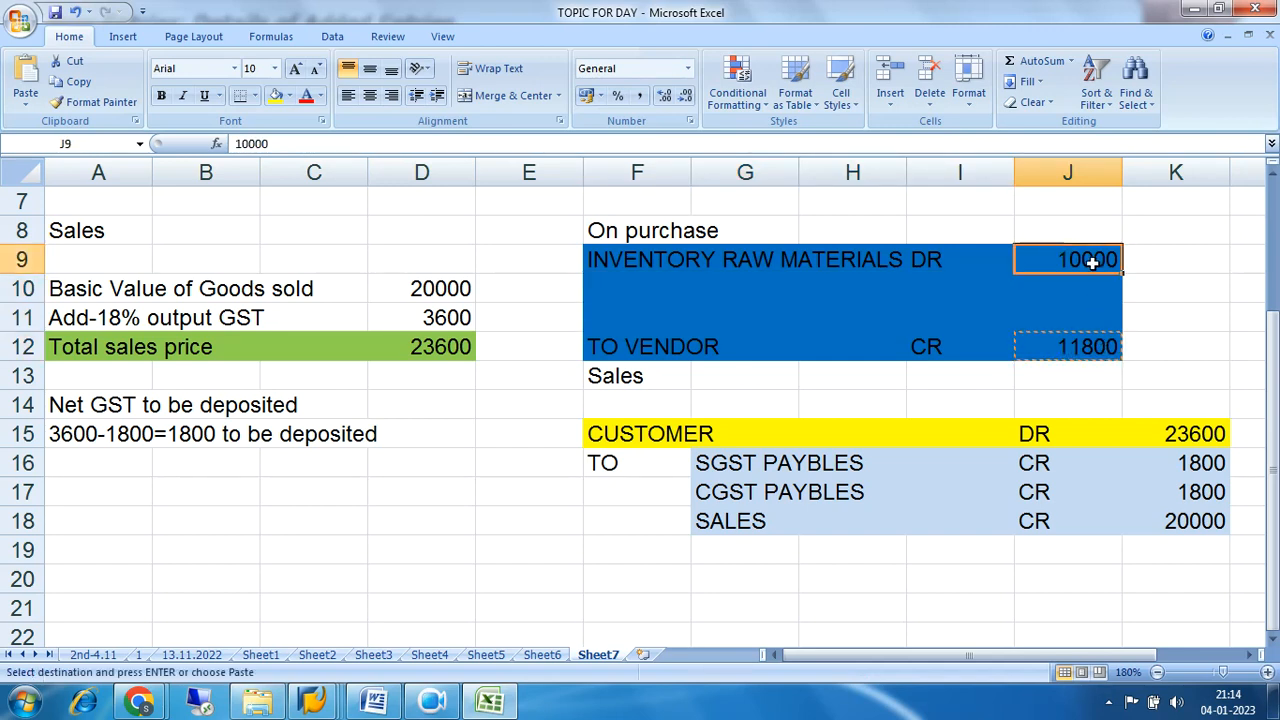
pyautogui.hotkey('ctrl', 'v')
pyautogui.click(1176, 347)
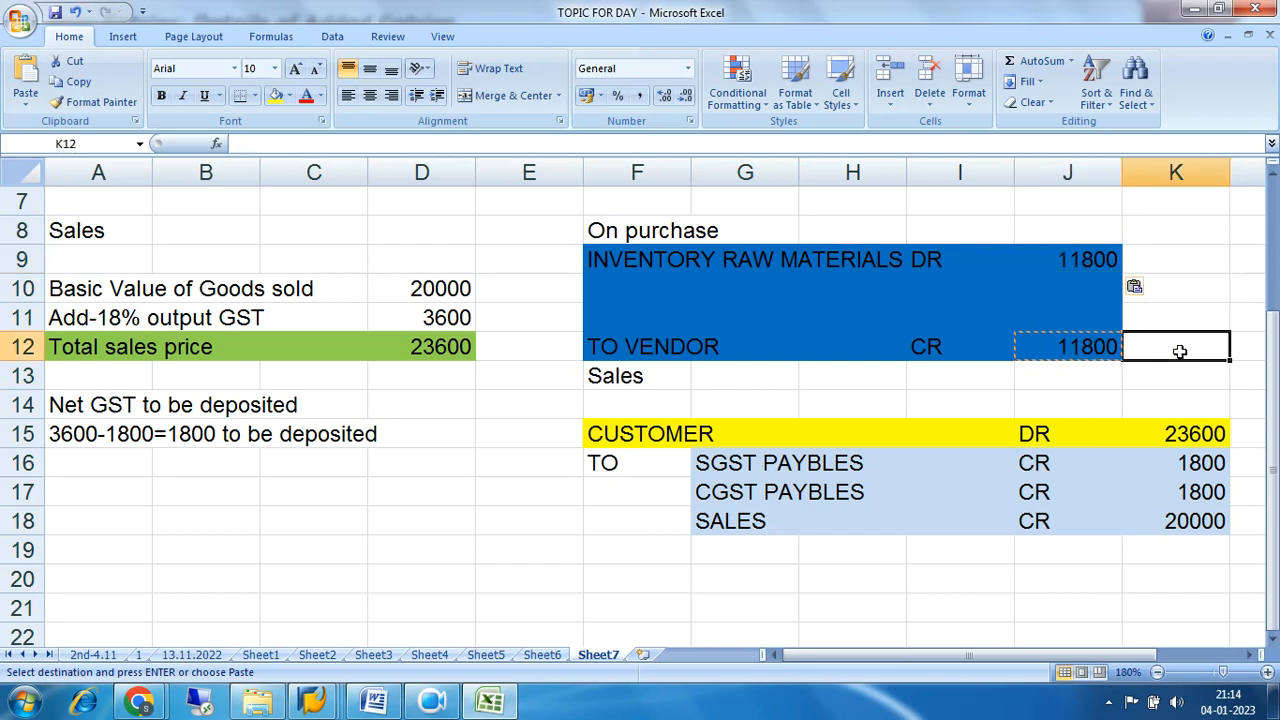
pyautogui.click(1101, 260)
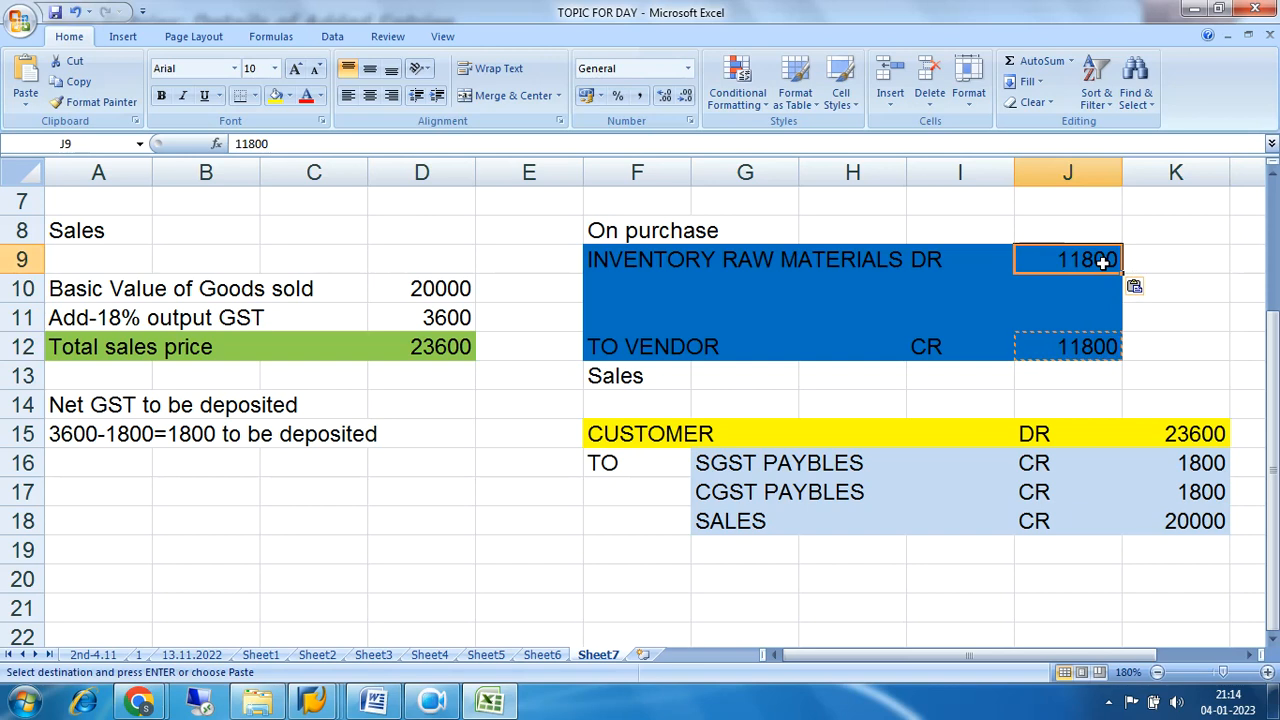
# Switch back to SAP and set the posting indicator of process 7SG to 2, Separate line item.
pyautogui.click(313, 703)
pyautogui.click(519, 612)
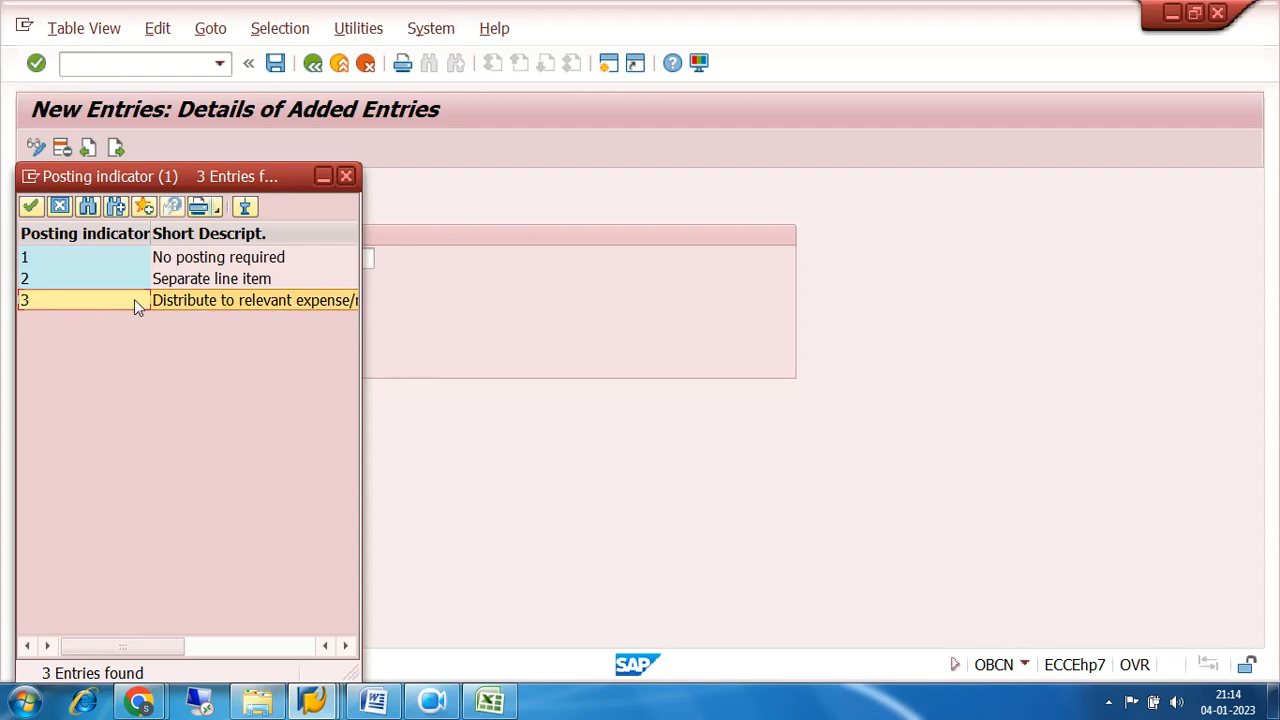
pyautogui.click(42, 284)
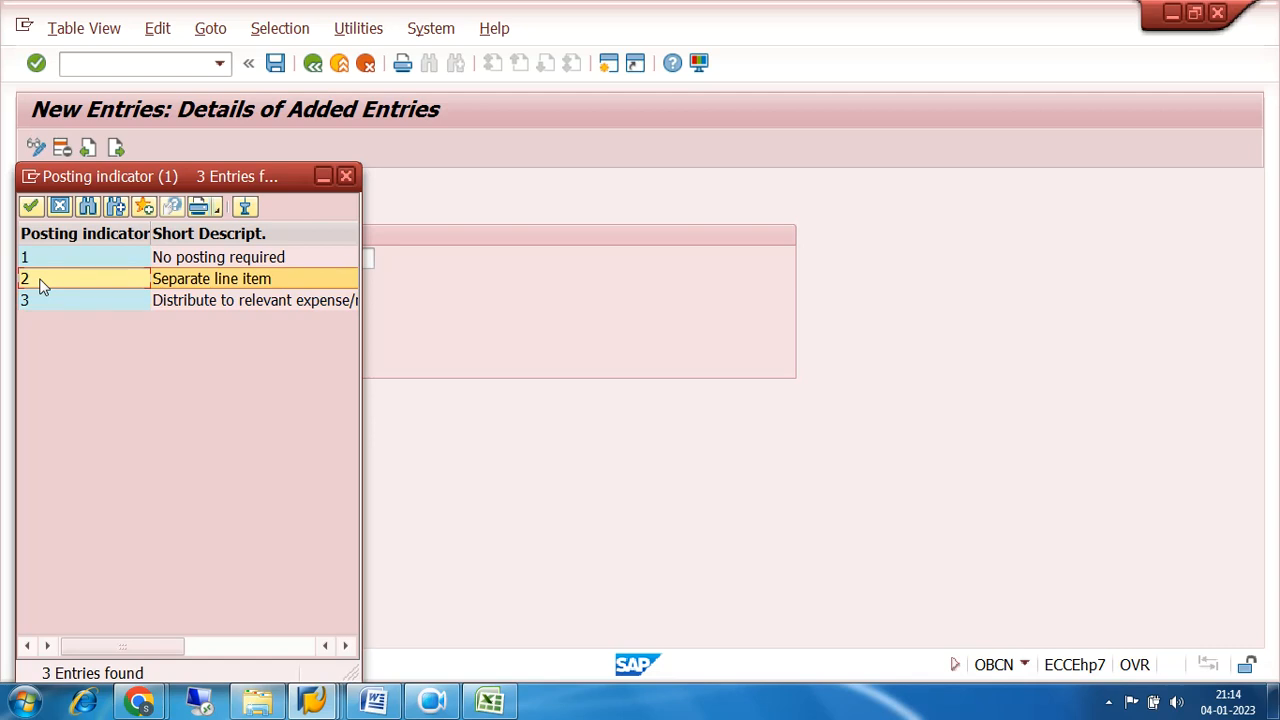
pyautogui.doubleClick(40, 287)
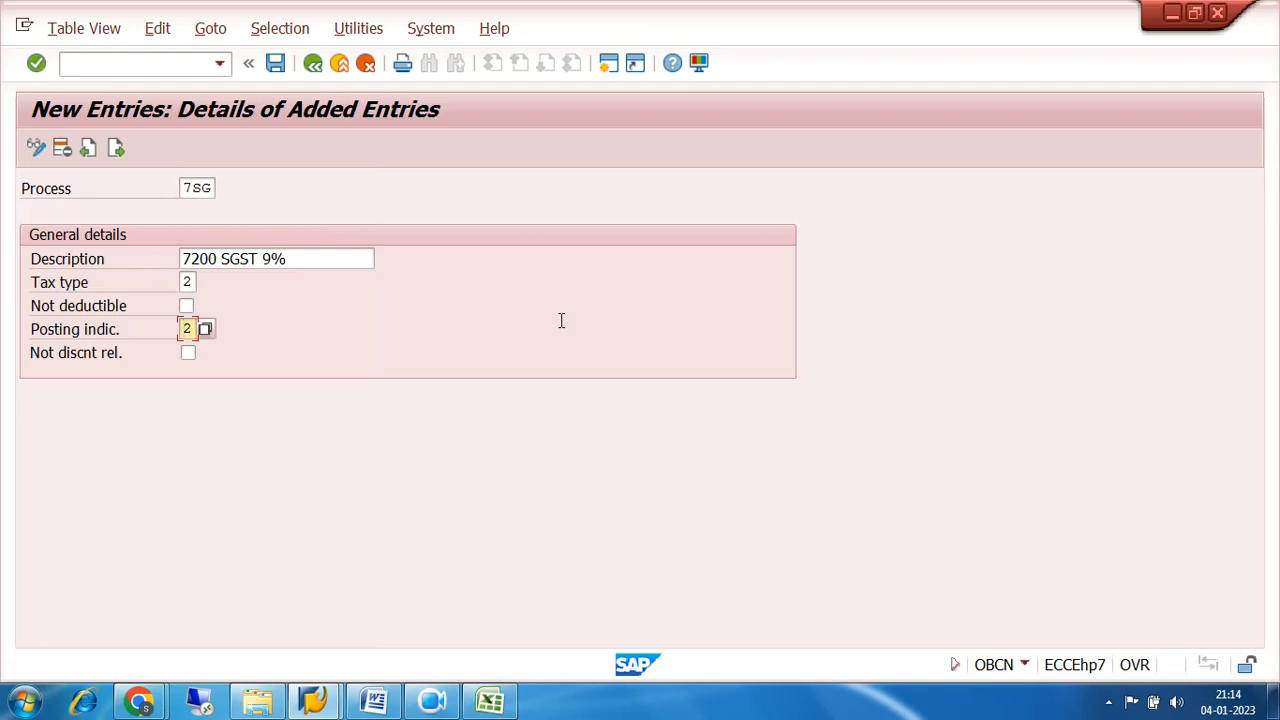
# Save process 7SG under customizing request EH7K900139 and return to the tax processing overview.
pyautogui.click(276, 63)
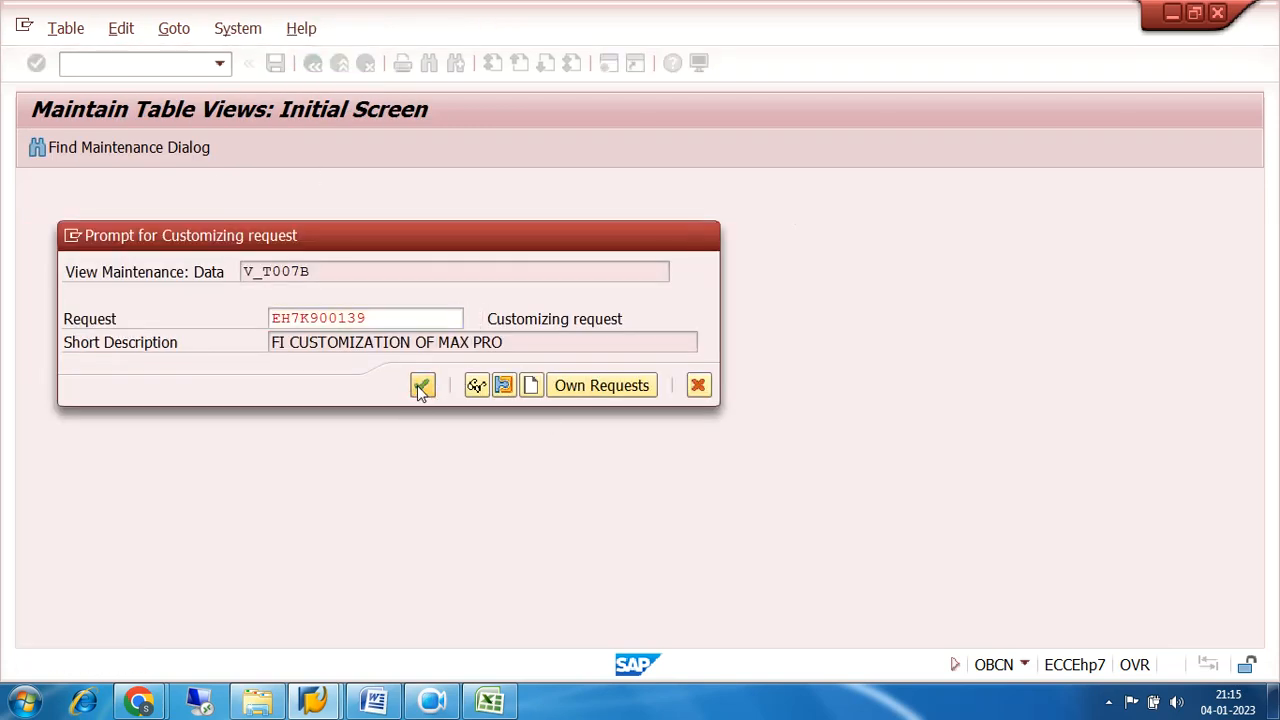
pyautogui.click(421, 386)
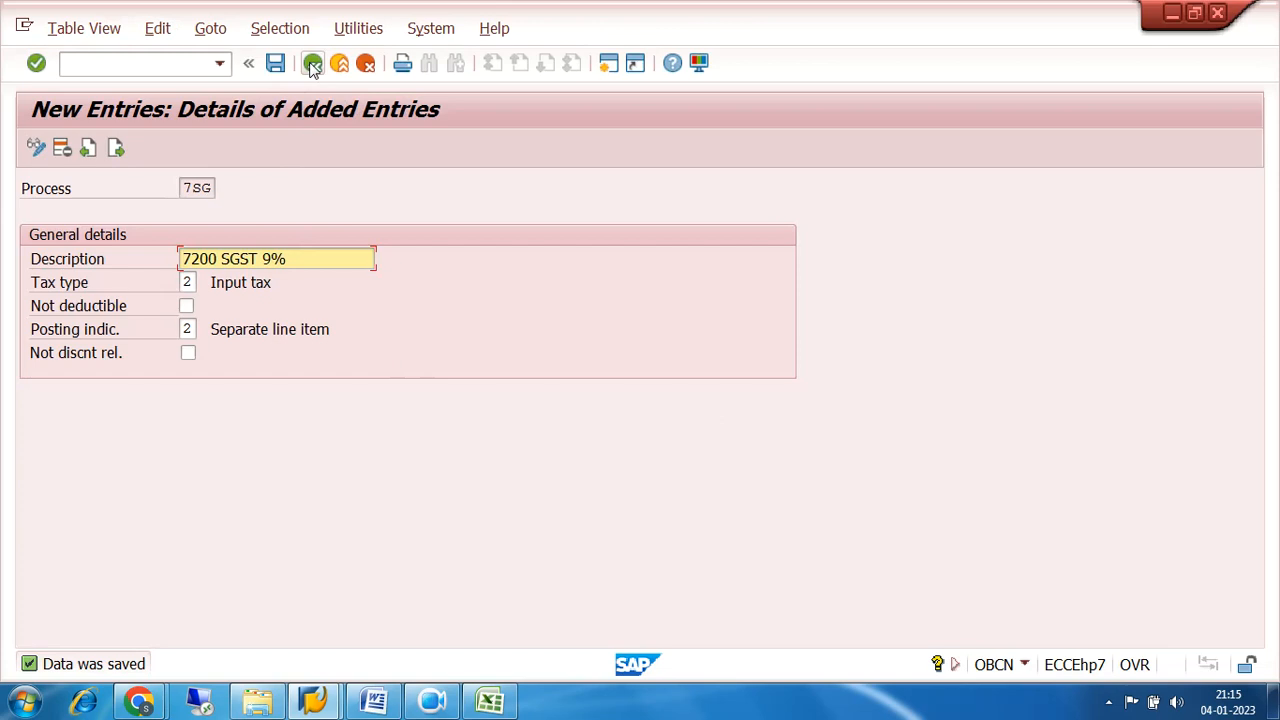
pyautogui.click(313, 63)
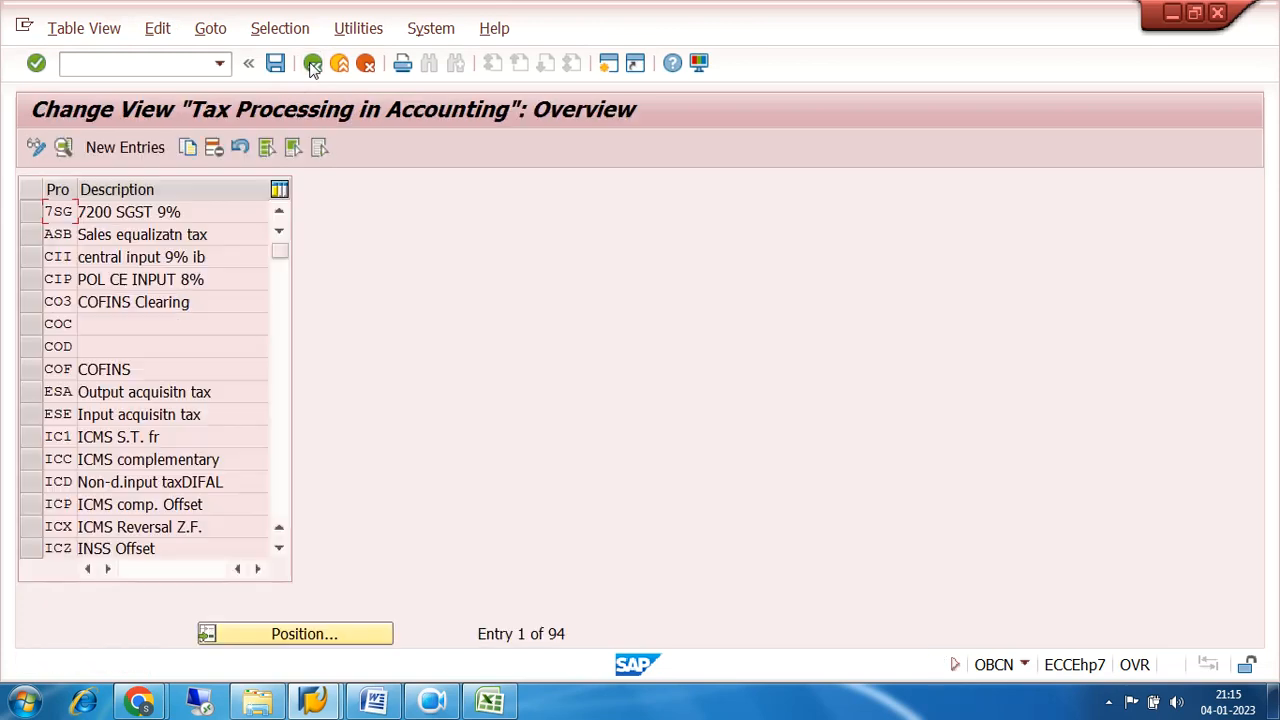
# Copy the 7SG entry and give the copy the process key 7CG.
pyautogui.click(32, 214)
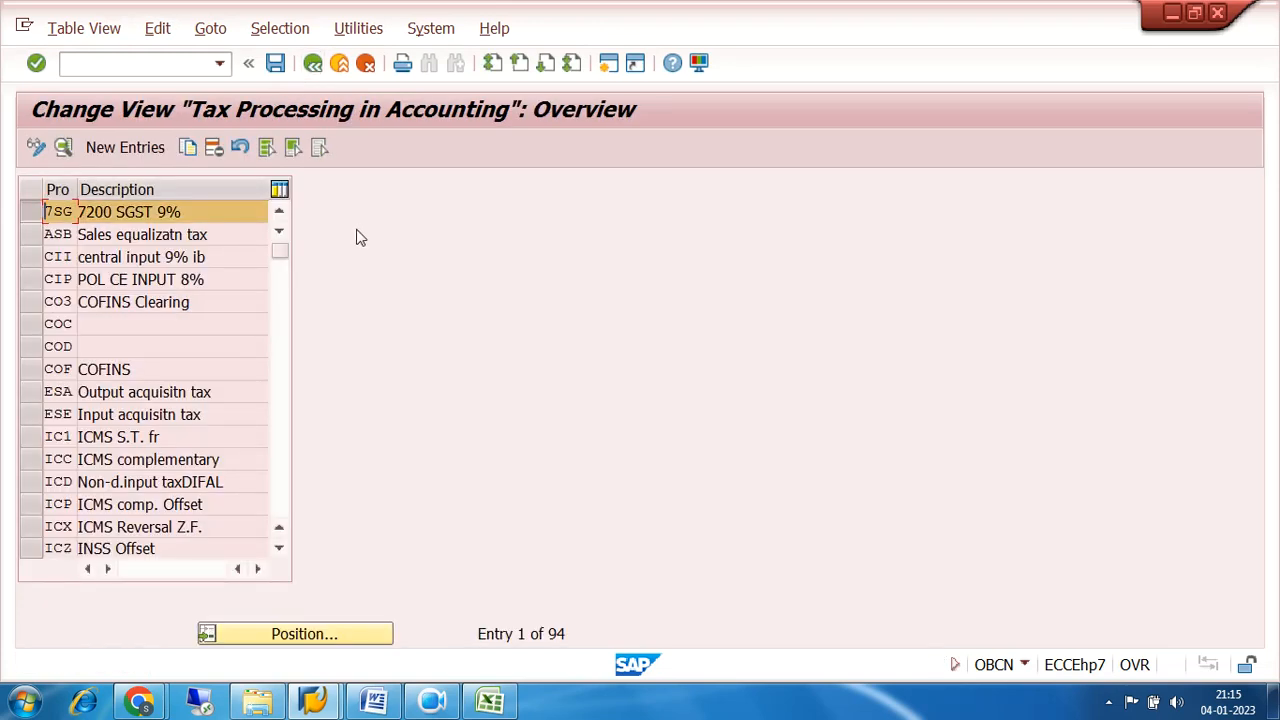
pyautogui.click(189, 150)
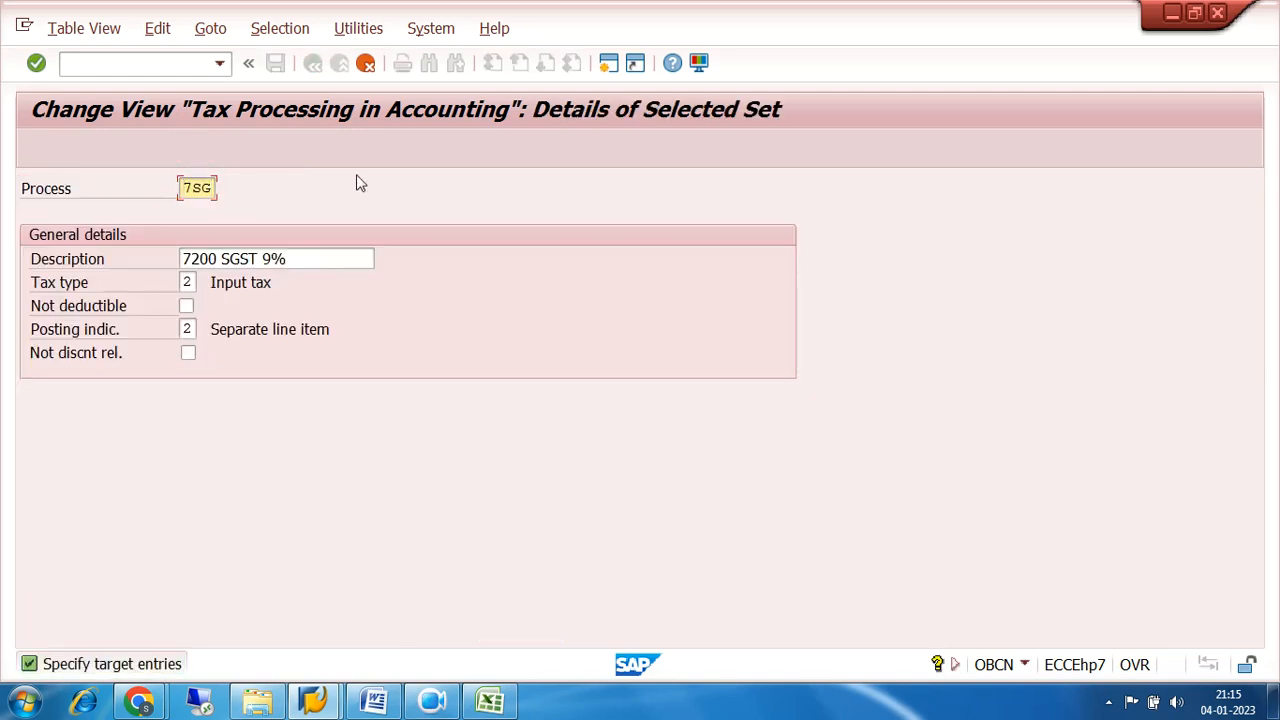
pyautogui.press('BackSpace')
pyautogui.press('BackSpace')
pyautogui.write('G')
pyautogui.moveTo(183, 187); pyautogui.dragTo(221, 184)
pyautogui.click(186, 188)
pyautogui.moveTo(186, 188); pyautogui.dragTo(220, 187)
pyautogui.moveTo(184, 187); pyautogui.dragTo(220, 185)
pyautogui.moveTo(184, 188); pyautogui.dragTo(219, 188)
# Change the description of process 7CG to 7200 CGST 9%, keep its input tax settings, and save the entry.
pyautogui.click(222, 259)
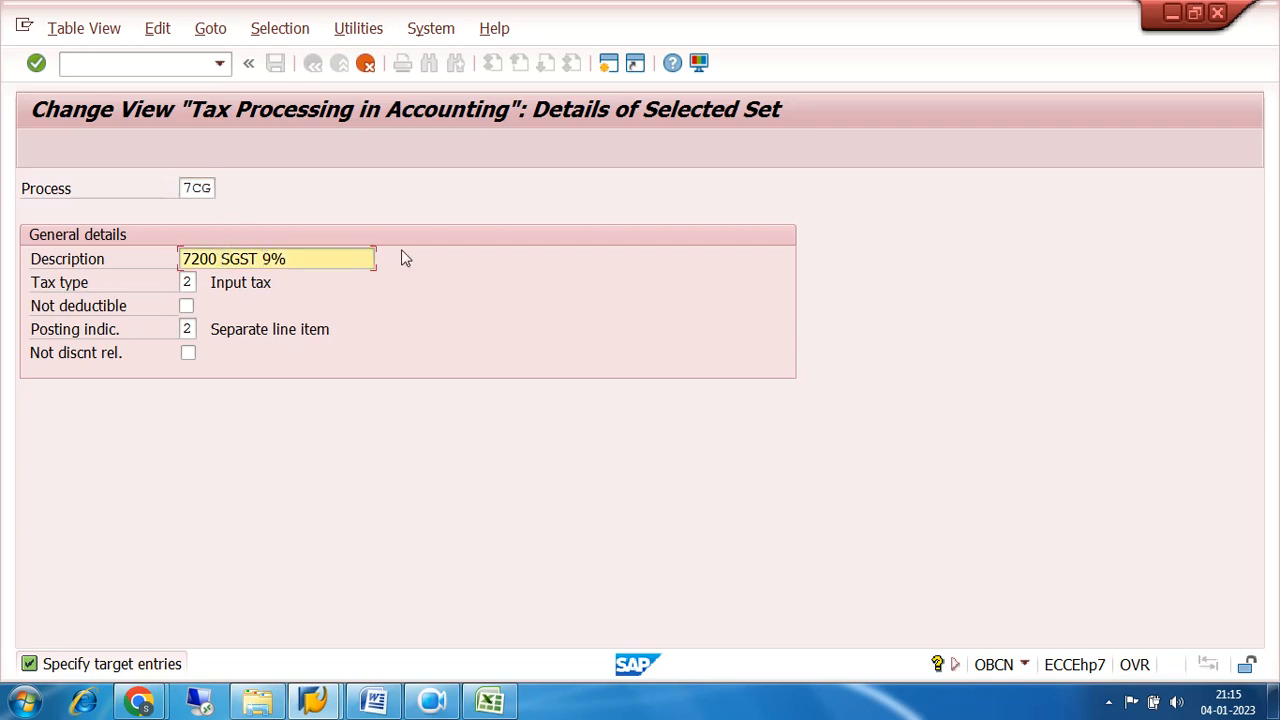
pyautogui.write('C')
pyautogui.click(188, 282)
pyautogui.click(187, 329)
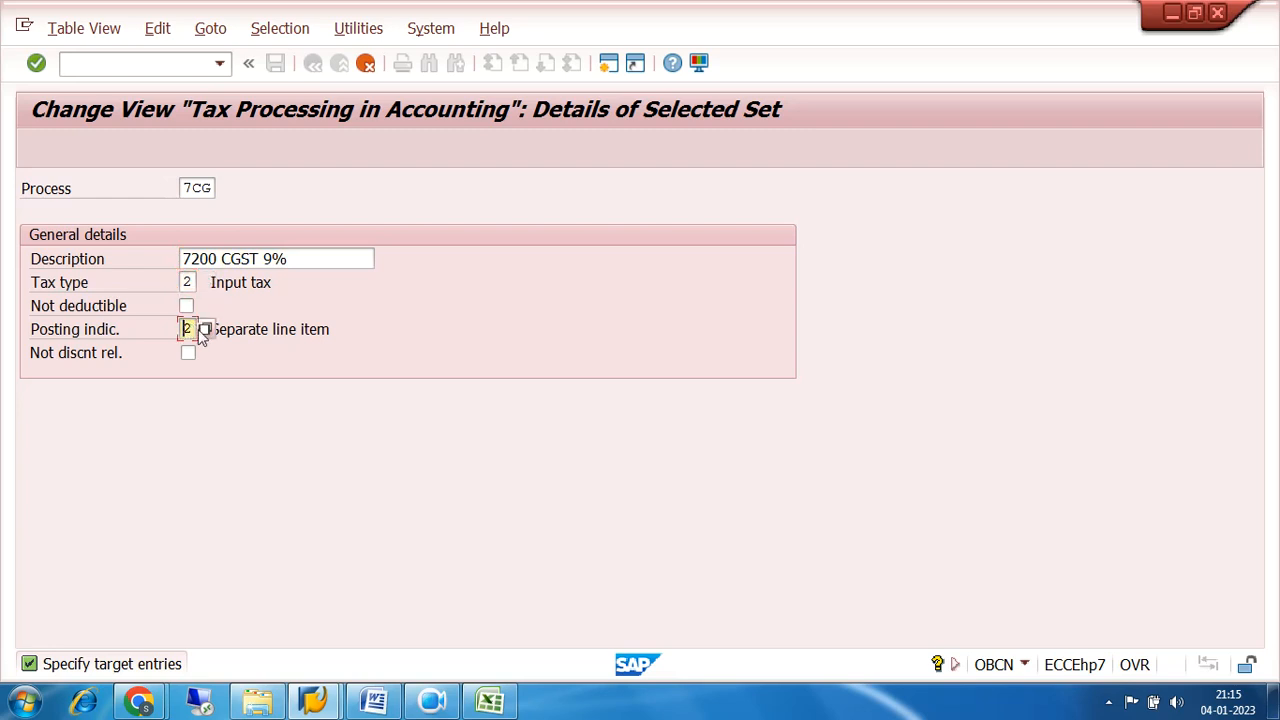
pyautogui.click(230, 258)
pyautogui.click(198, 190)
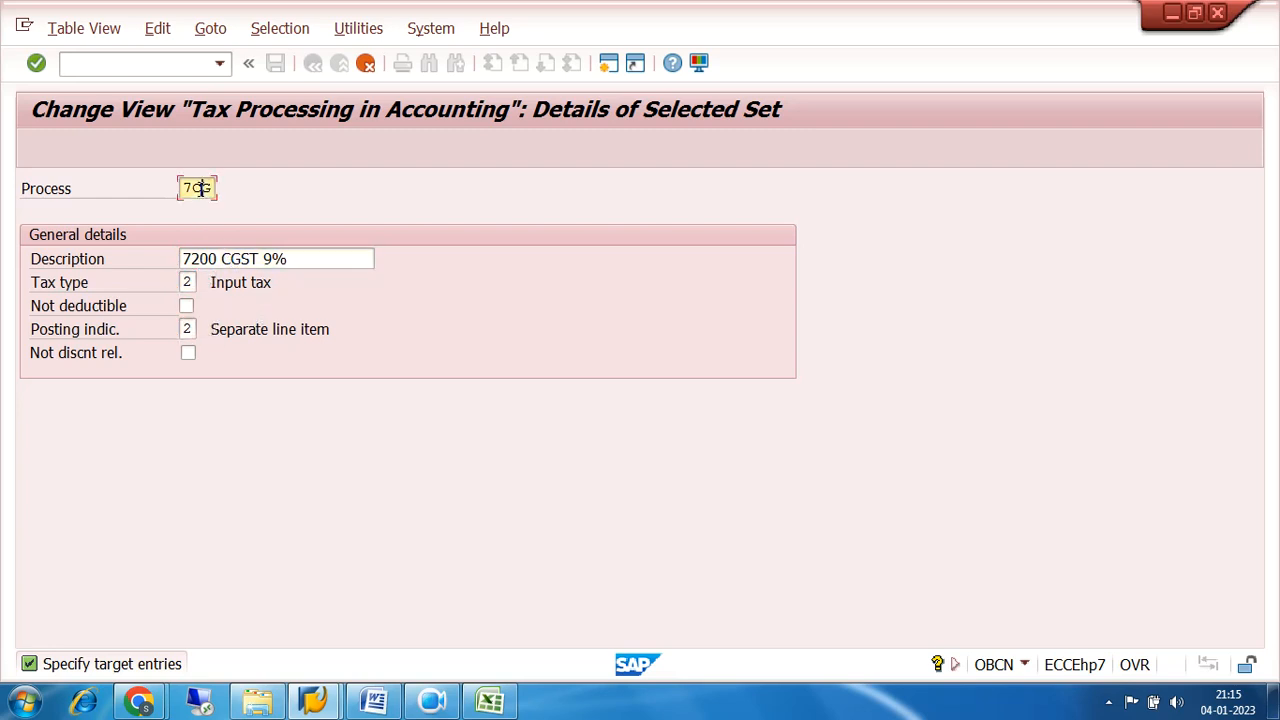
pyautogui.press('Return')
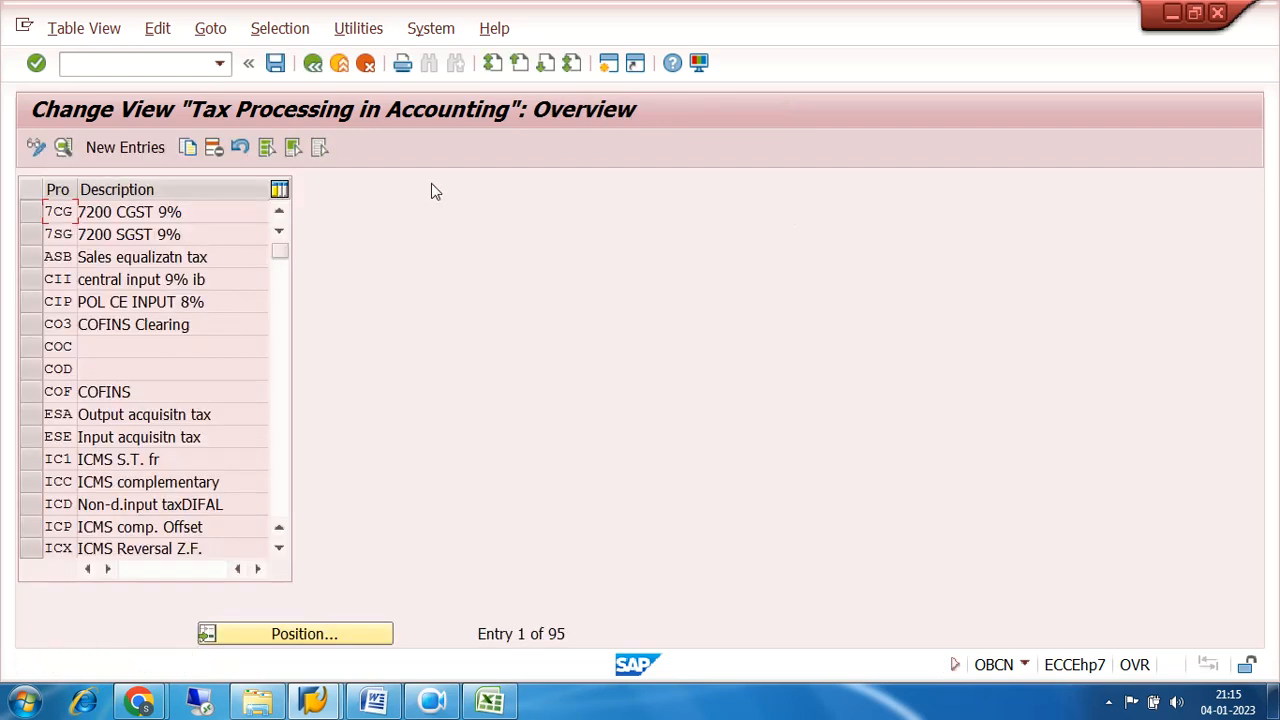
pyautogui.click(273, 66)
# Copy the 7CG entry and give the copy the process key 7IG.
pyautogui.click(27, 222)
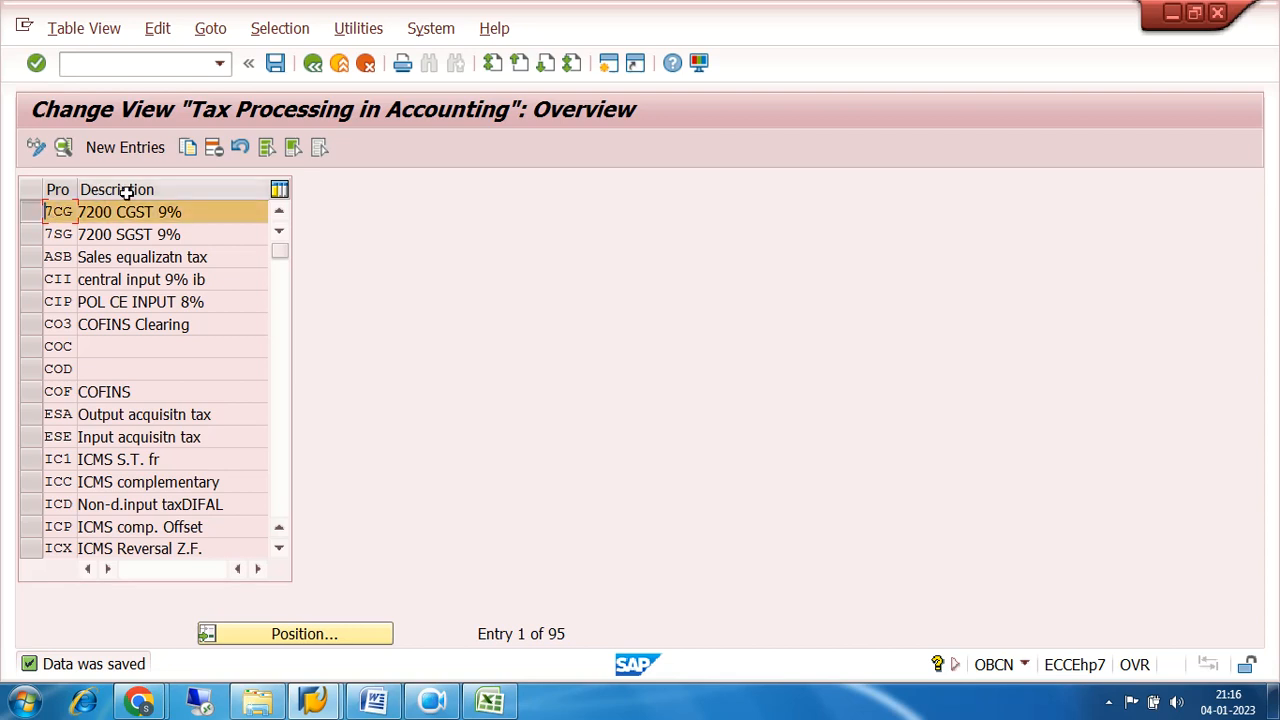
pyautogui.click(190, 151)
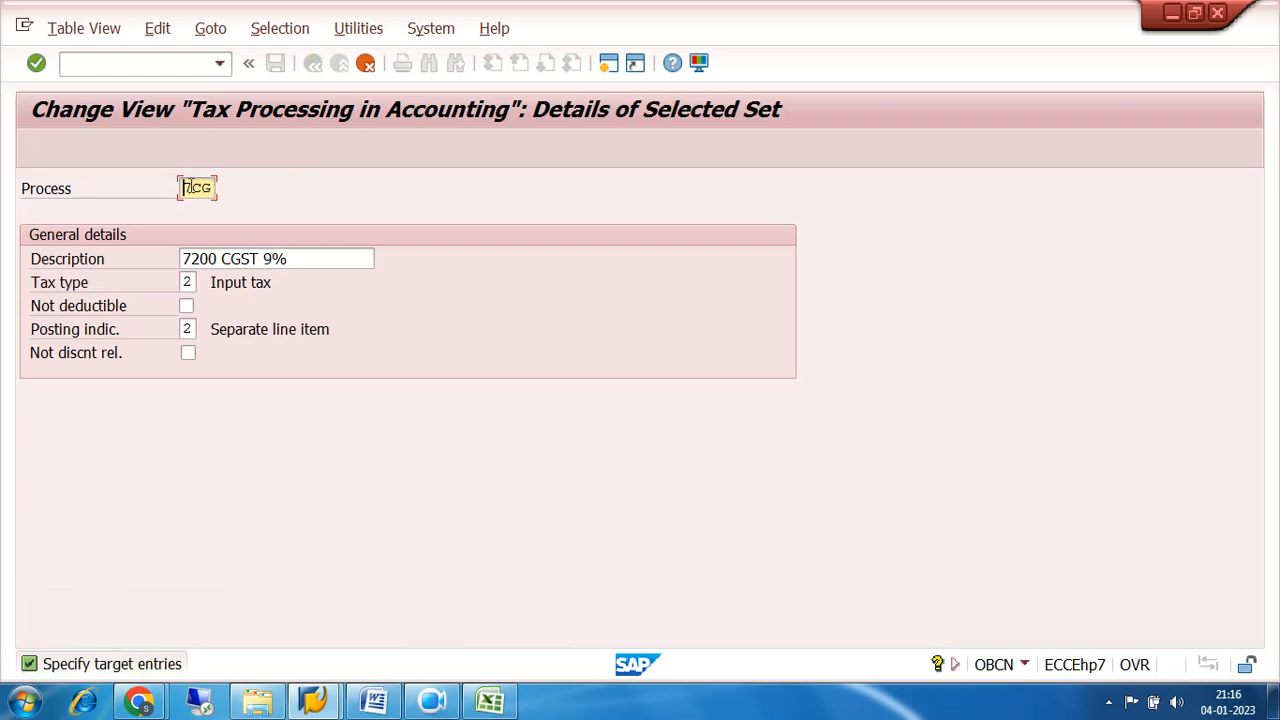
pyautogui.click(193, 187)
pyautogui.write('I')
# Change the description of process 7IG to 7200 IGST 18% and save the entry.
pyautogui.click(223, 258)
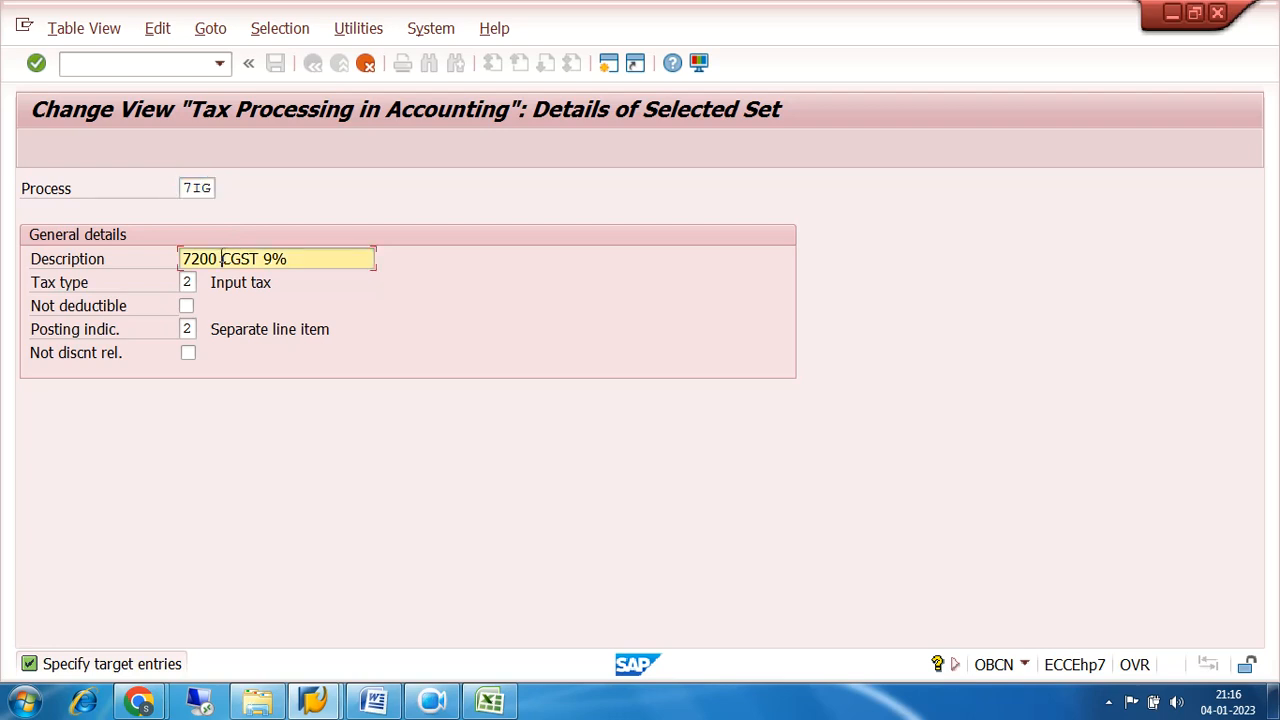
pyautogui.write('I')
pyautogui.write('18')
pyautogui.press('BackSpace')
pyautogui.press('BackSpace')
pyautogui.press('BackSpace')
pyautogui.write('18%')
pyautogui.press('Return')
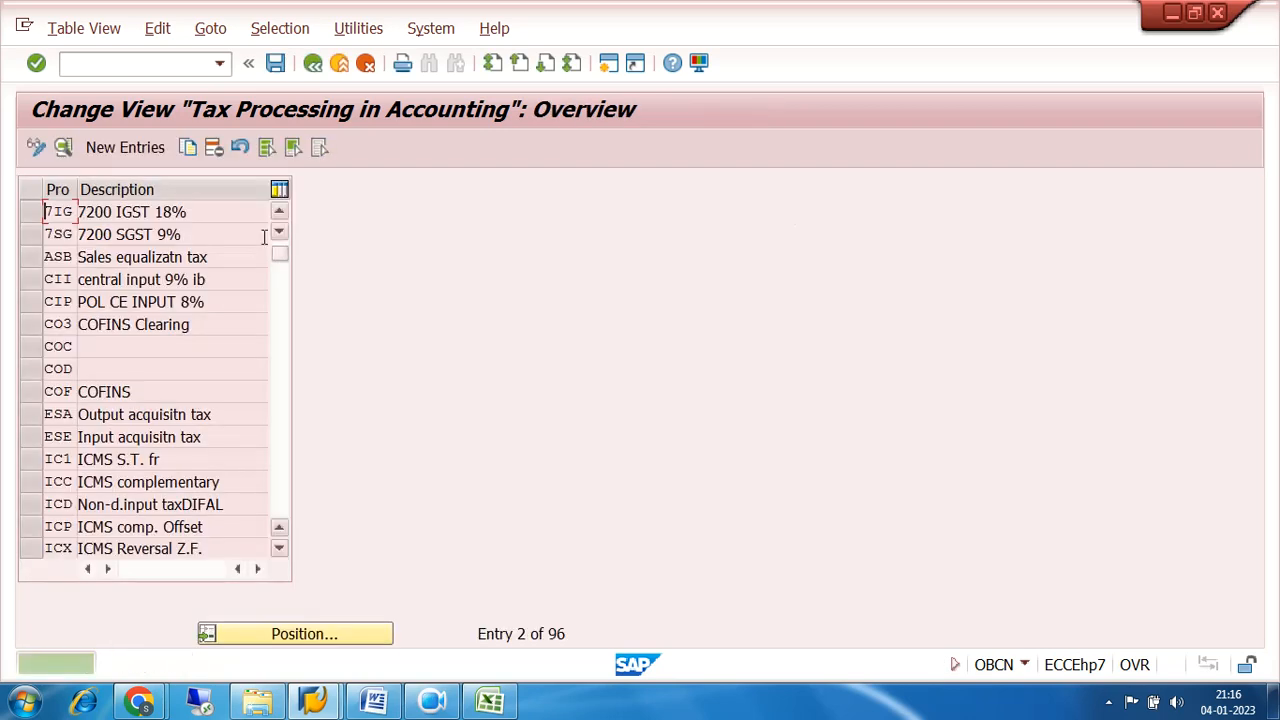
pyautogui.click(275, 64)
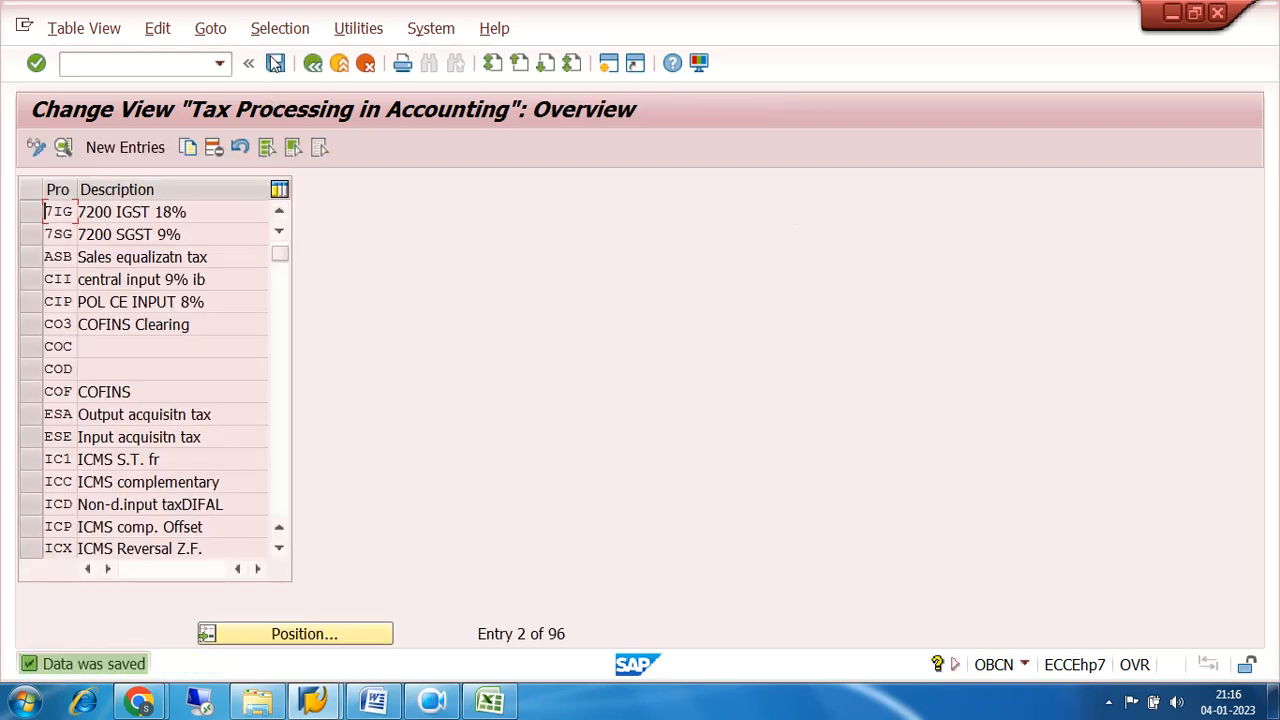
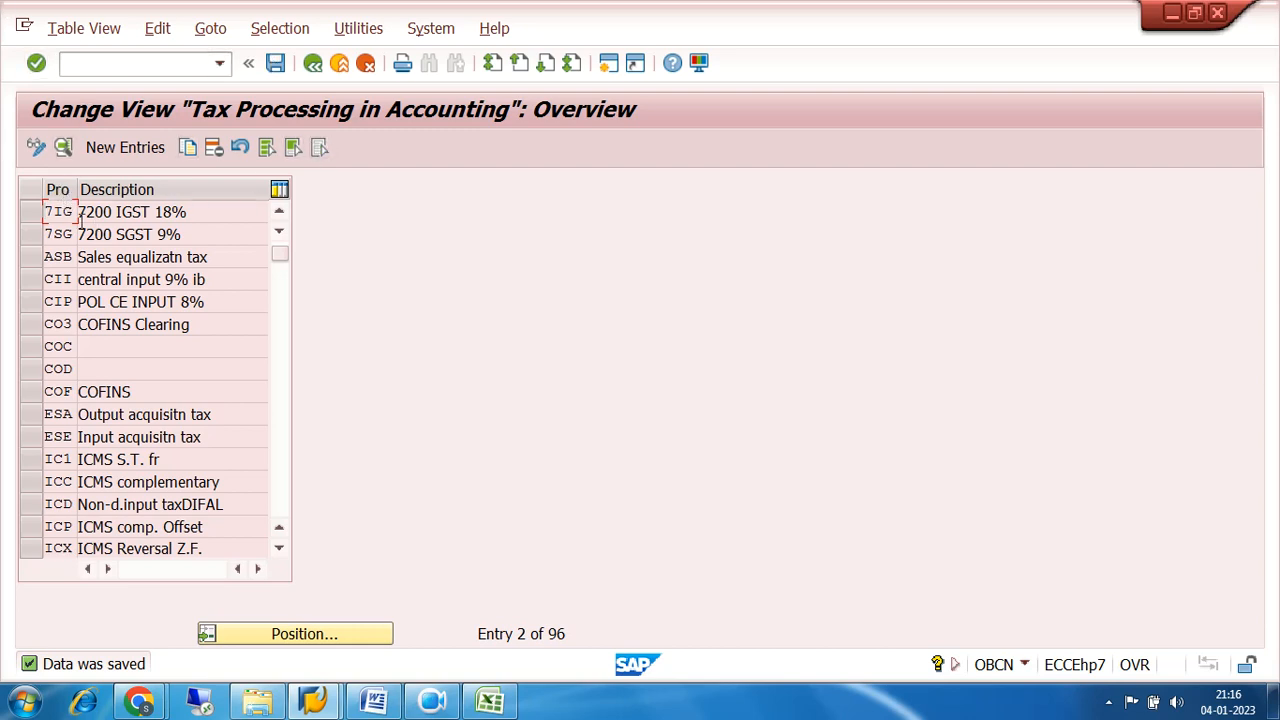
# Leave the tax processing table and open the Define Procedures activity under Check Calculation Procedure.
pyautogui.click(279, 213)
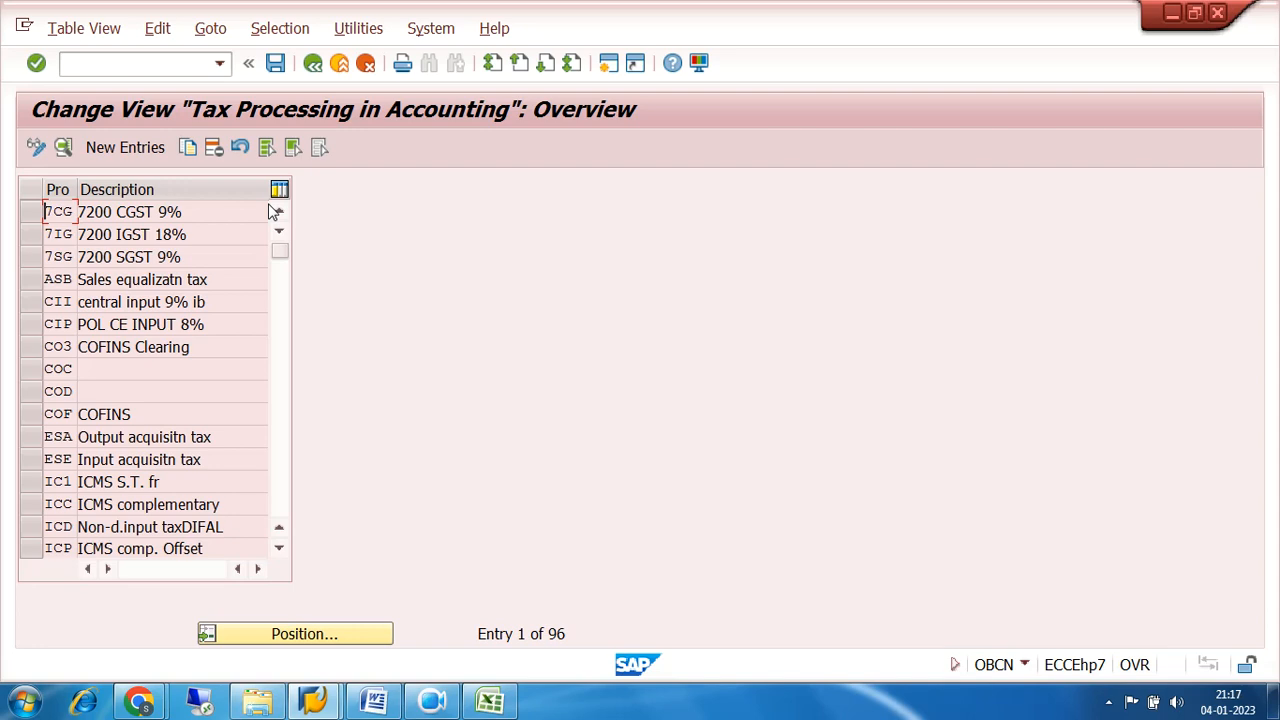
pyautogui.click(312, 63)
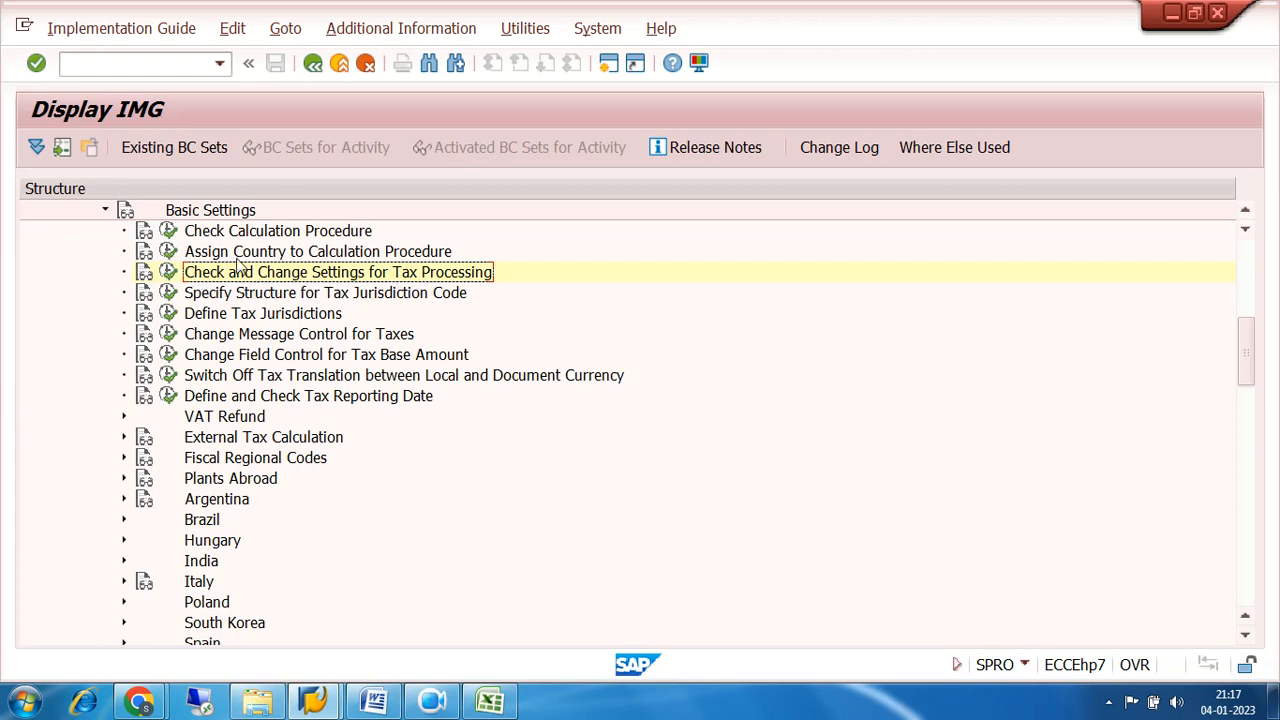
pyautogui.click(169, 233)
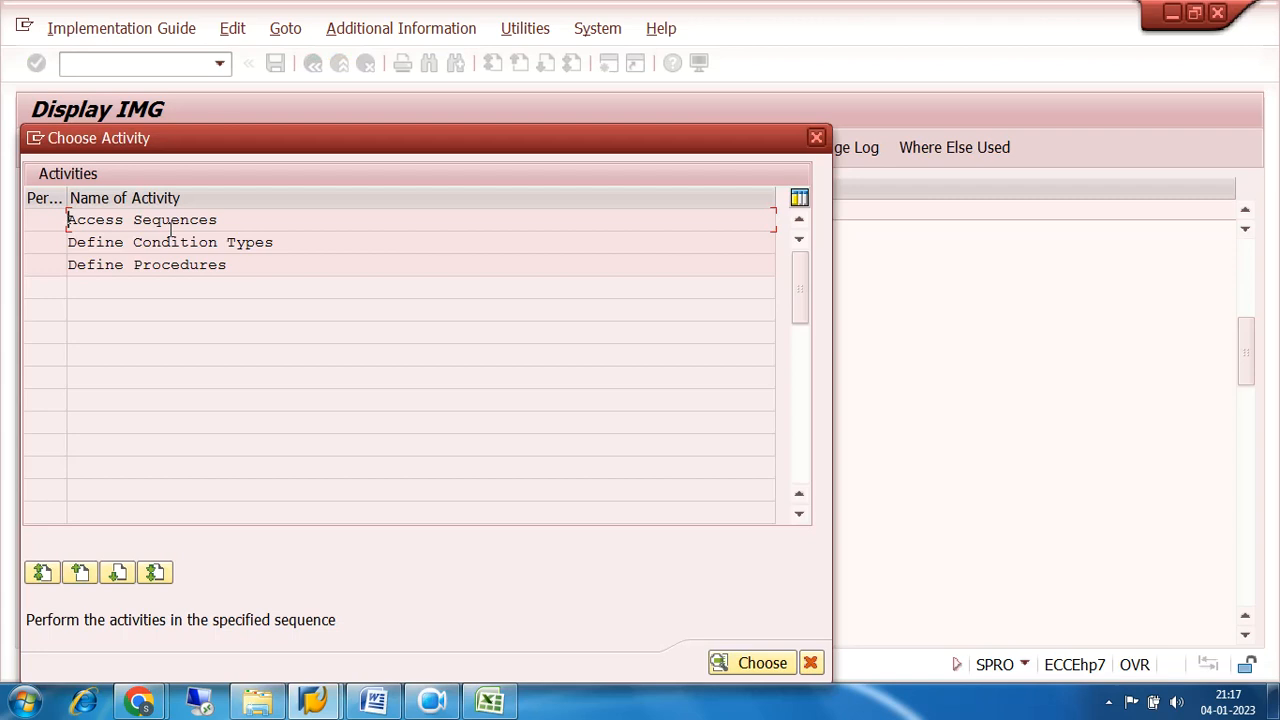
pyautogui.click(82, 265)
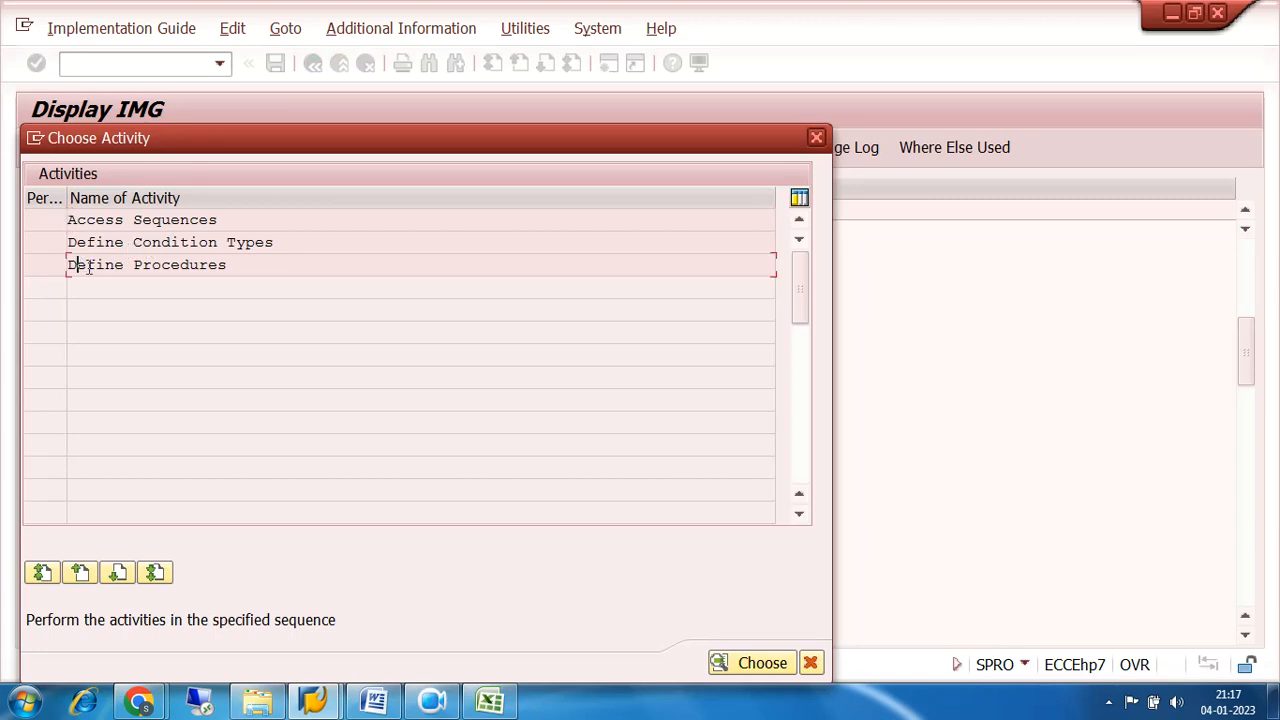
pyautogui.click(152, 241)
pyautogui.doubleClick(155, 266)
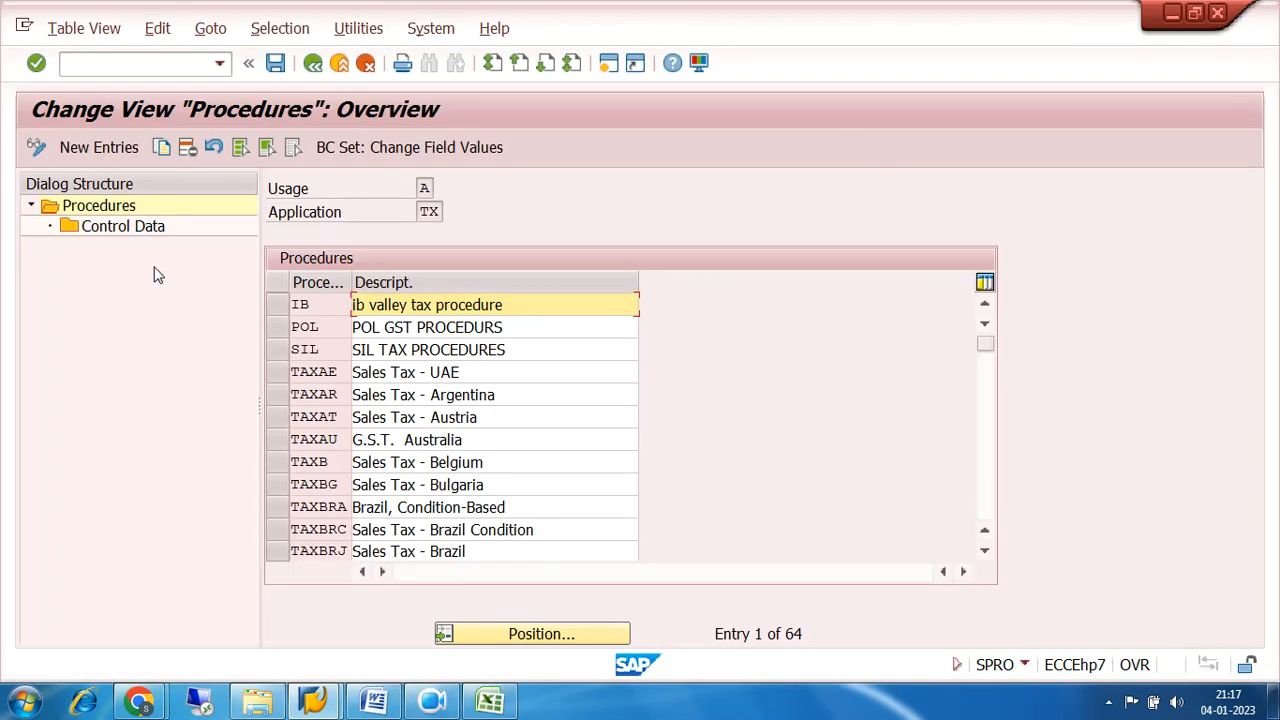
# Create a tax procedure 7200 described as 7200 GST PROCEDURE and save it, accepting the customizing request.
pyautogui.click(100, 150)
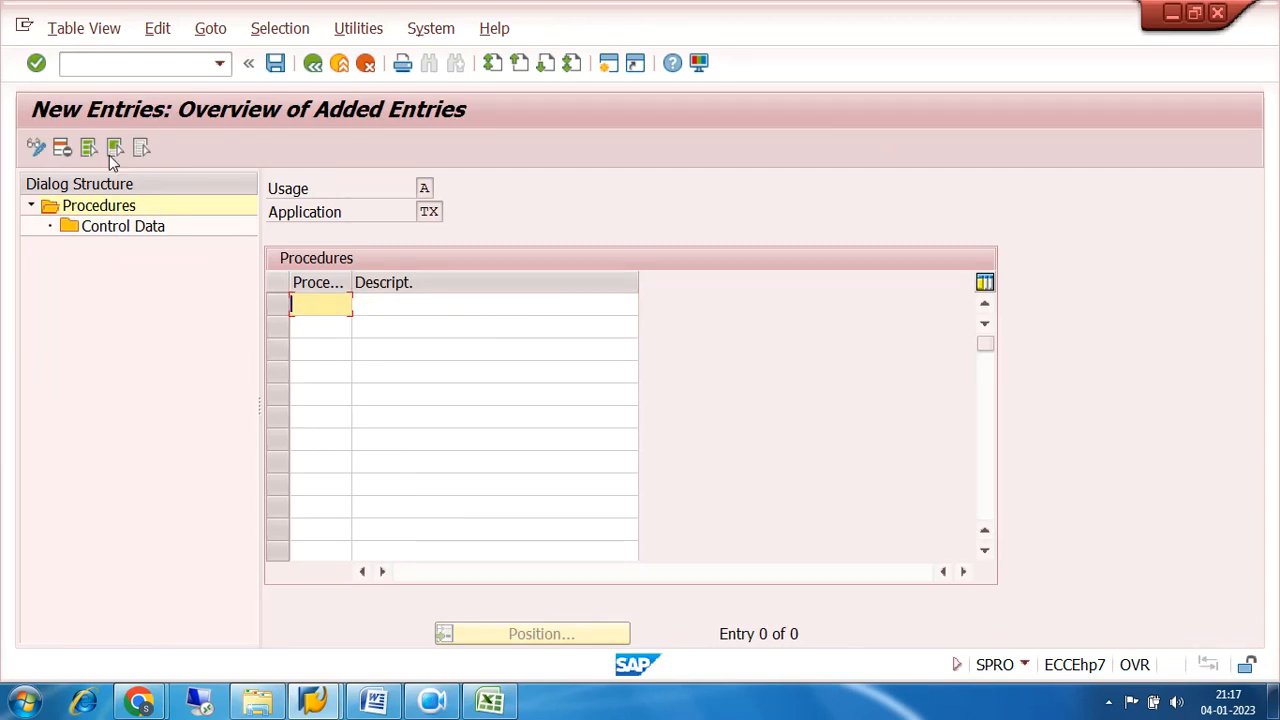
pyautogui.write('7200')
pyautogui.click(448, 308)
pyautogui.write('7200')
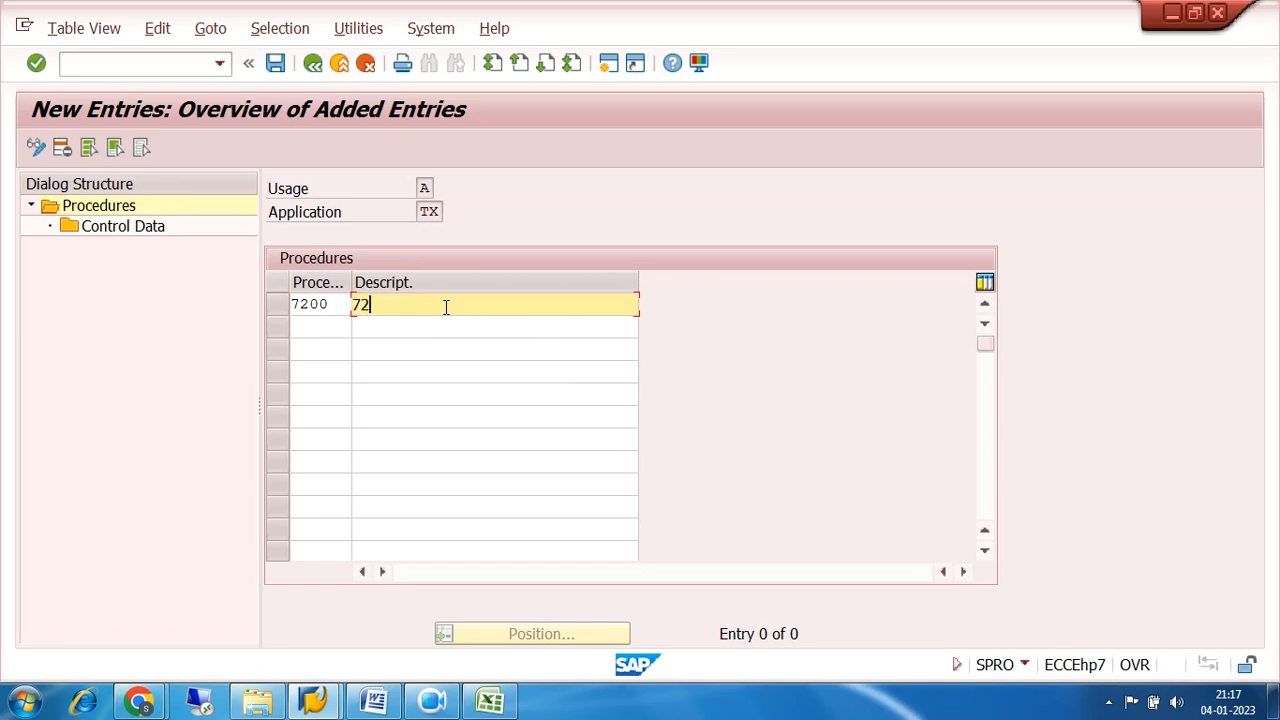
pyautogui.write(' GST PROCEDURE')
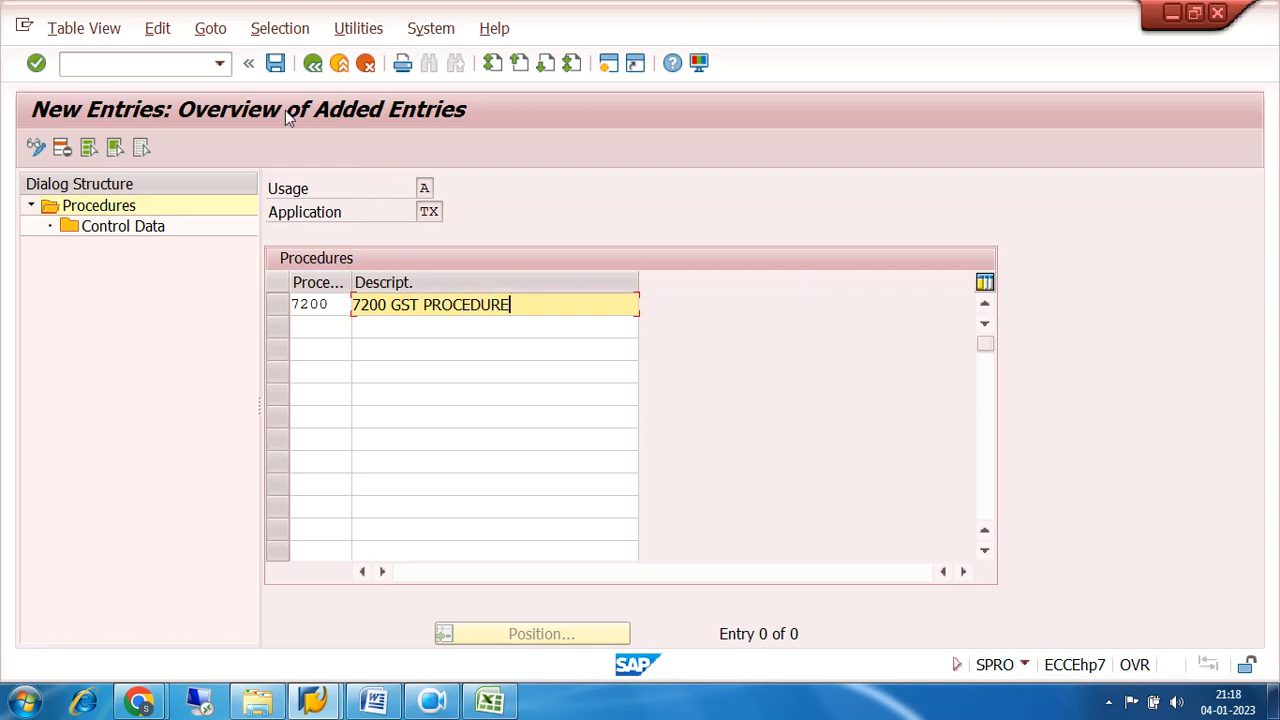
pyautogui.click(274, 64)
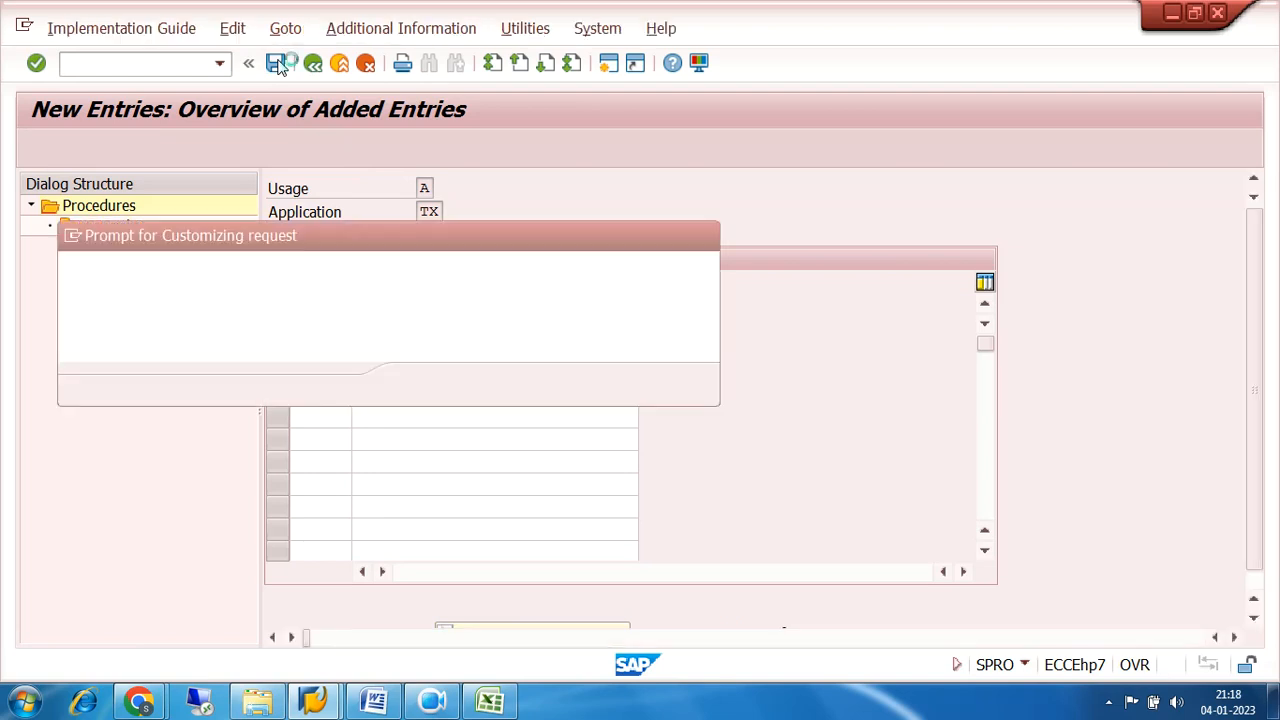
pyautogui.click(424, 387)
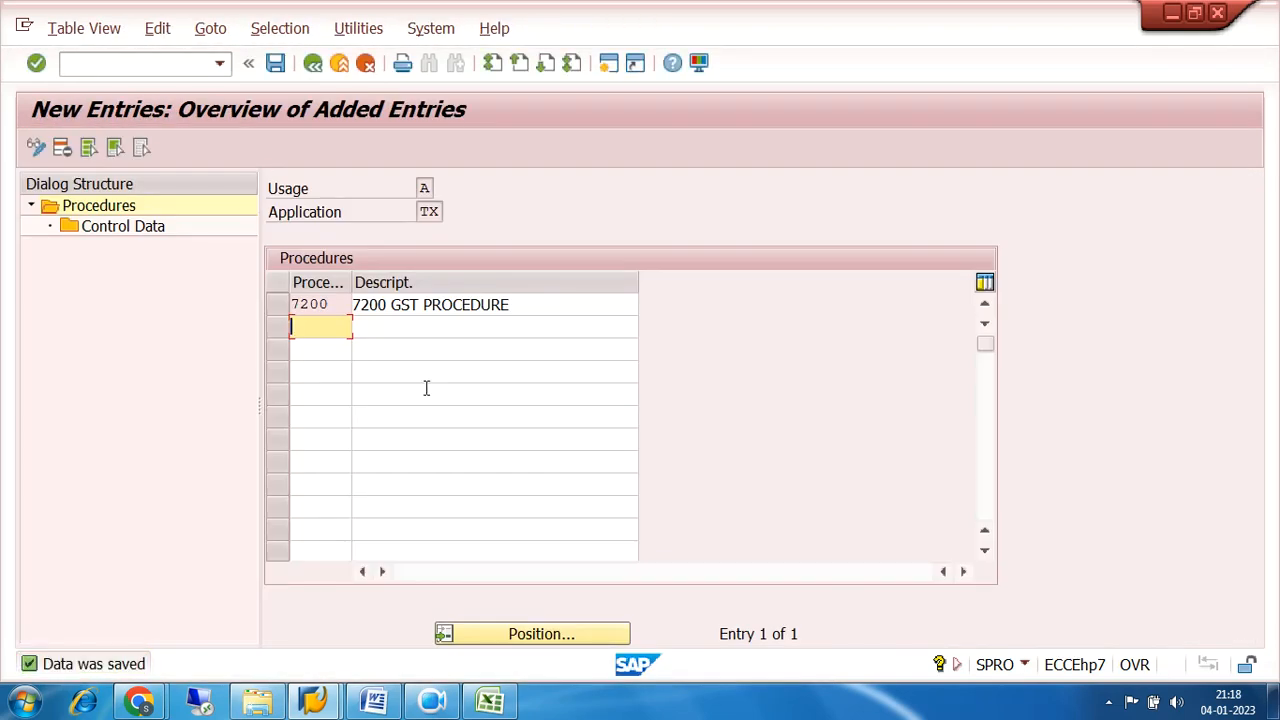
# Open the control data of procedure 7200 for new entries.
pyautogui.click(290, 305)
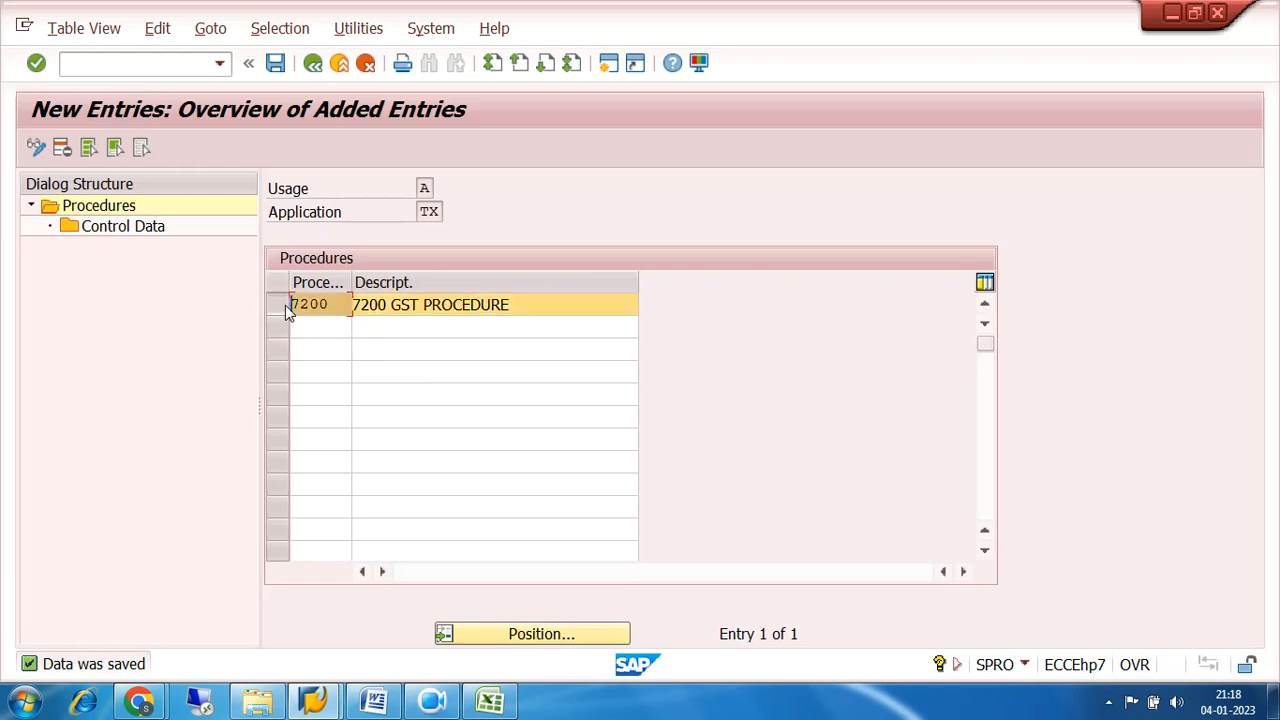
pyautogui.doubleClick(100, 230)
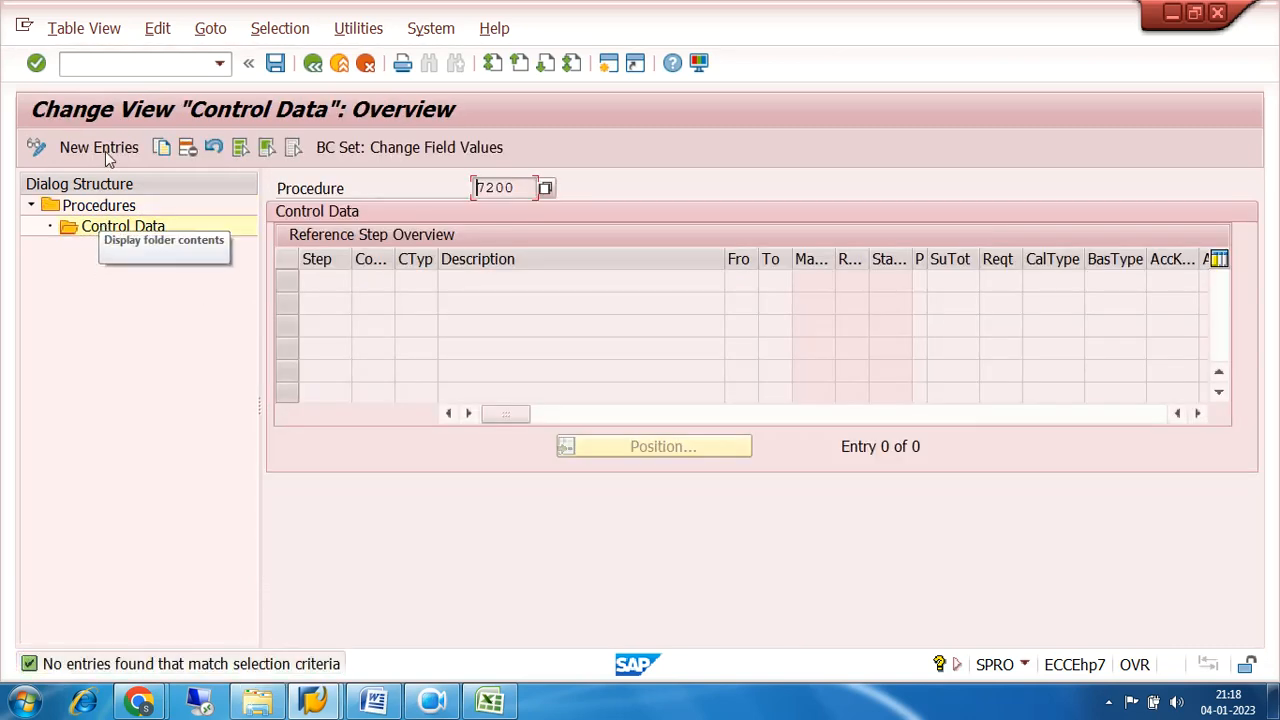
pyautogui.click(100, 148)
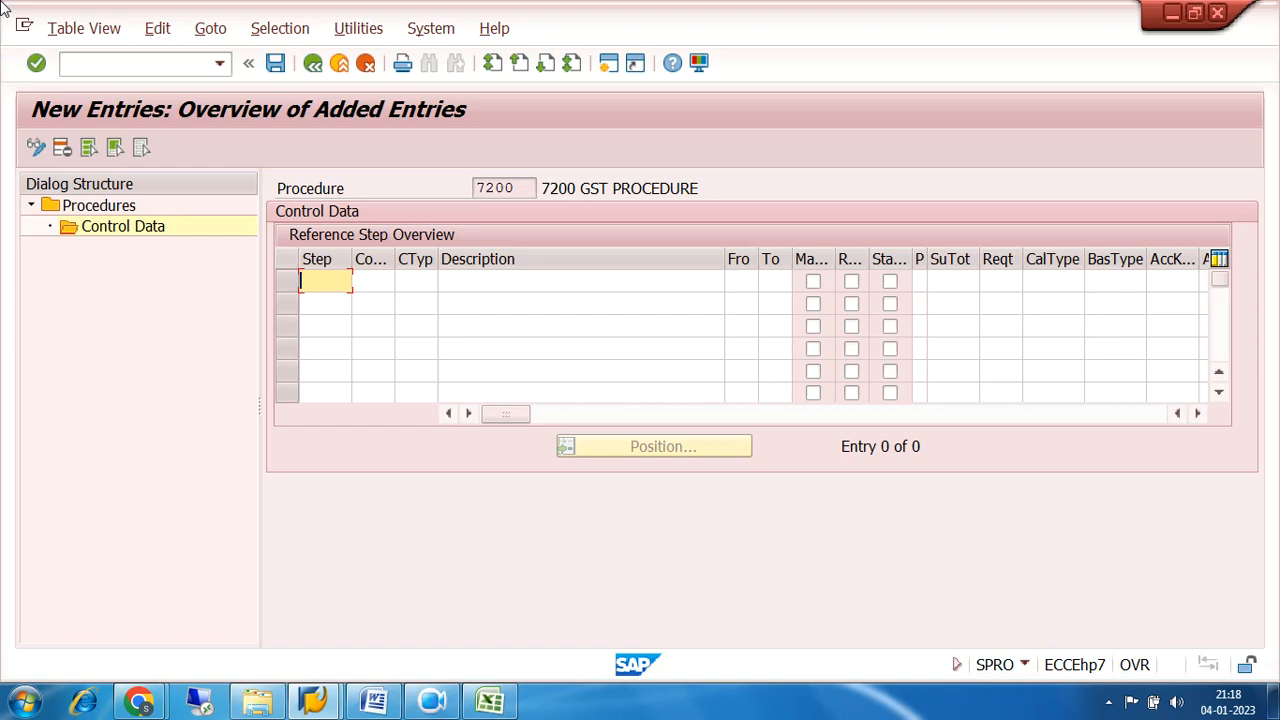
# Enter step 10 in the control data with the Base Amount condition type BASB.
pyautogui.write('10')
pyautogui.press('Tab')
pyautogui.press('Tab')
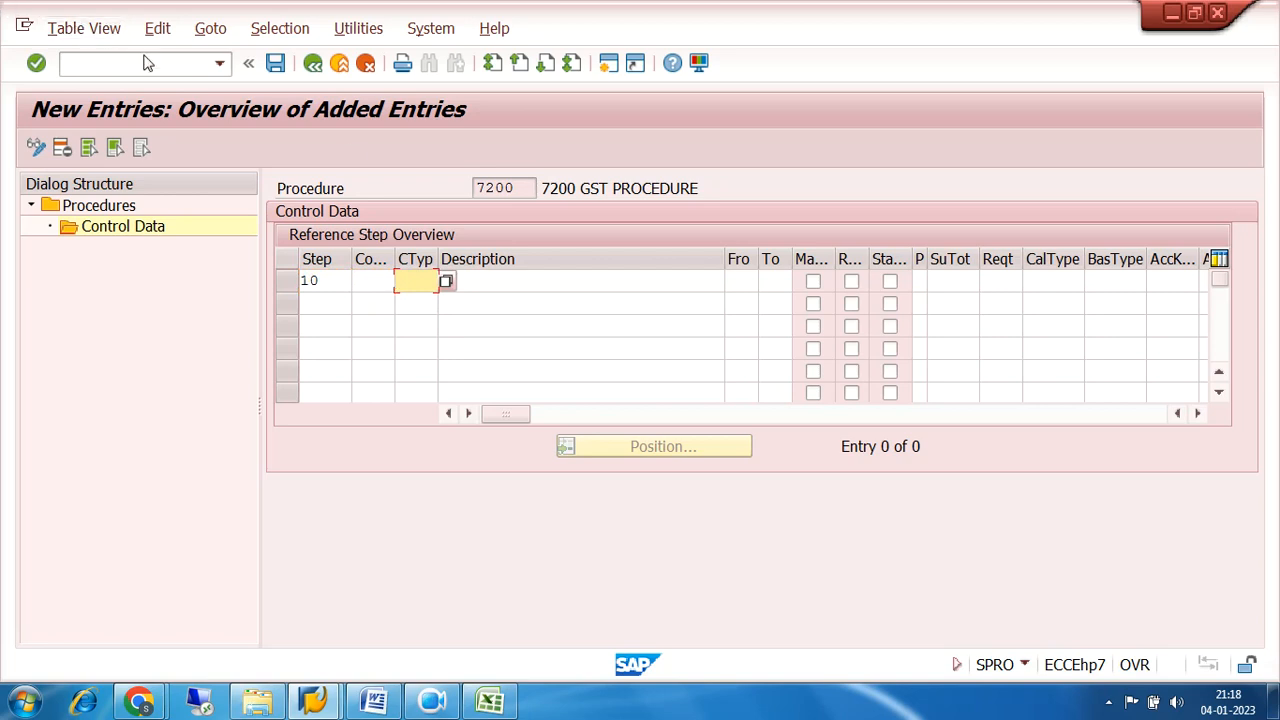
pyautogui.click(447, 284)
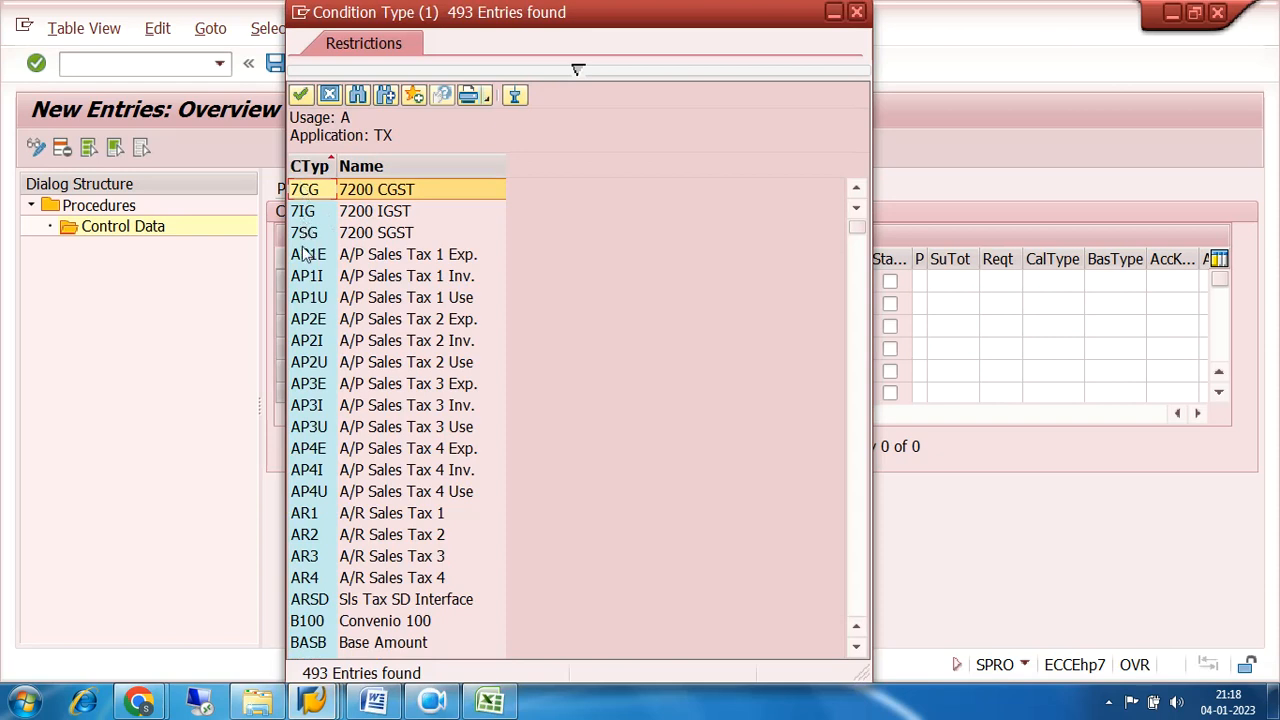
pyautogui.scroll(-3, 307, 254)
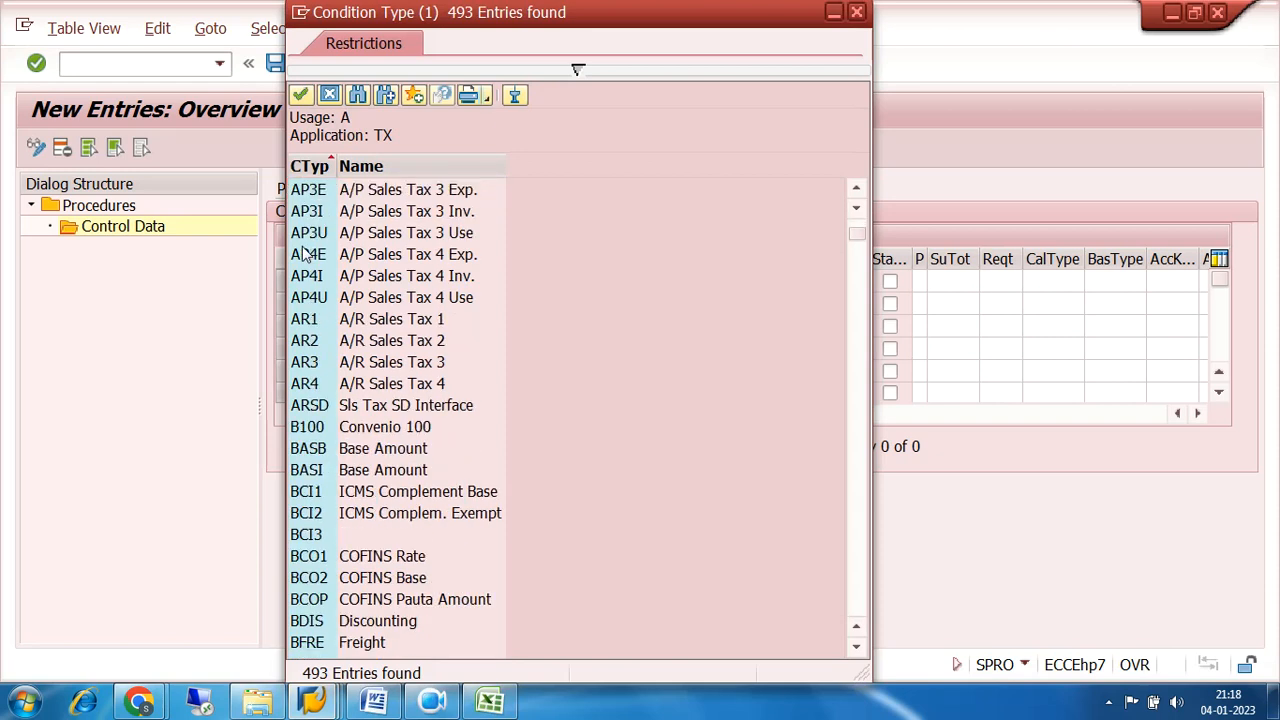
pyautogui.click(316, 455)
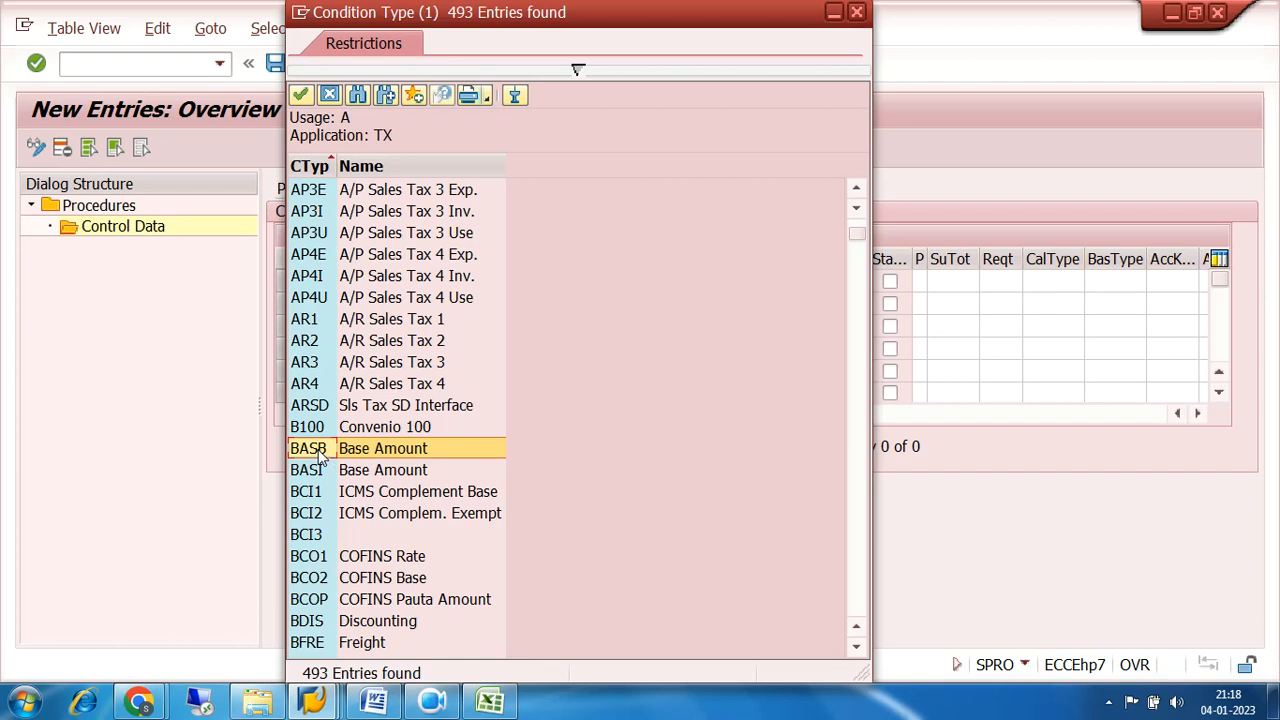
pyautogui.doubleClick(318, 452)
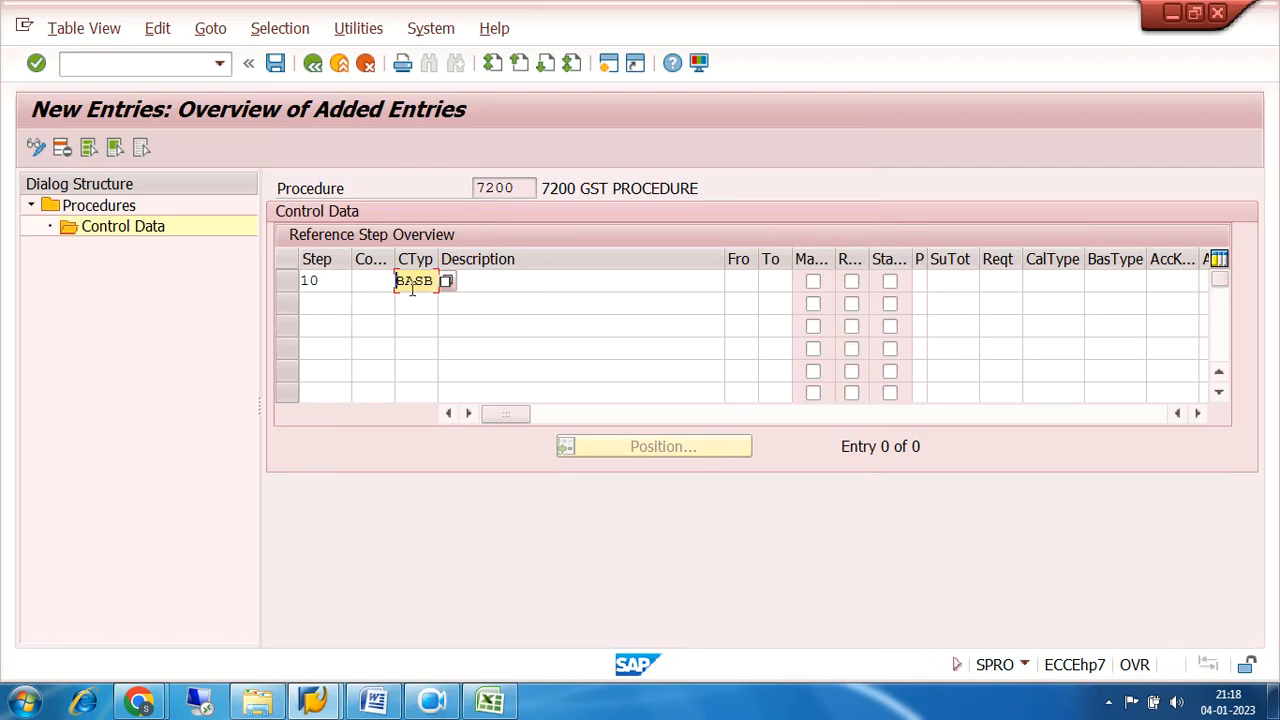
# Enter step 20 on the second row with the SGST condition type 7SG.
pyautogui.click(318, 300)
pyautogui.write('20')
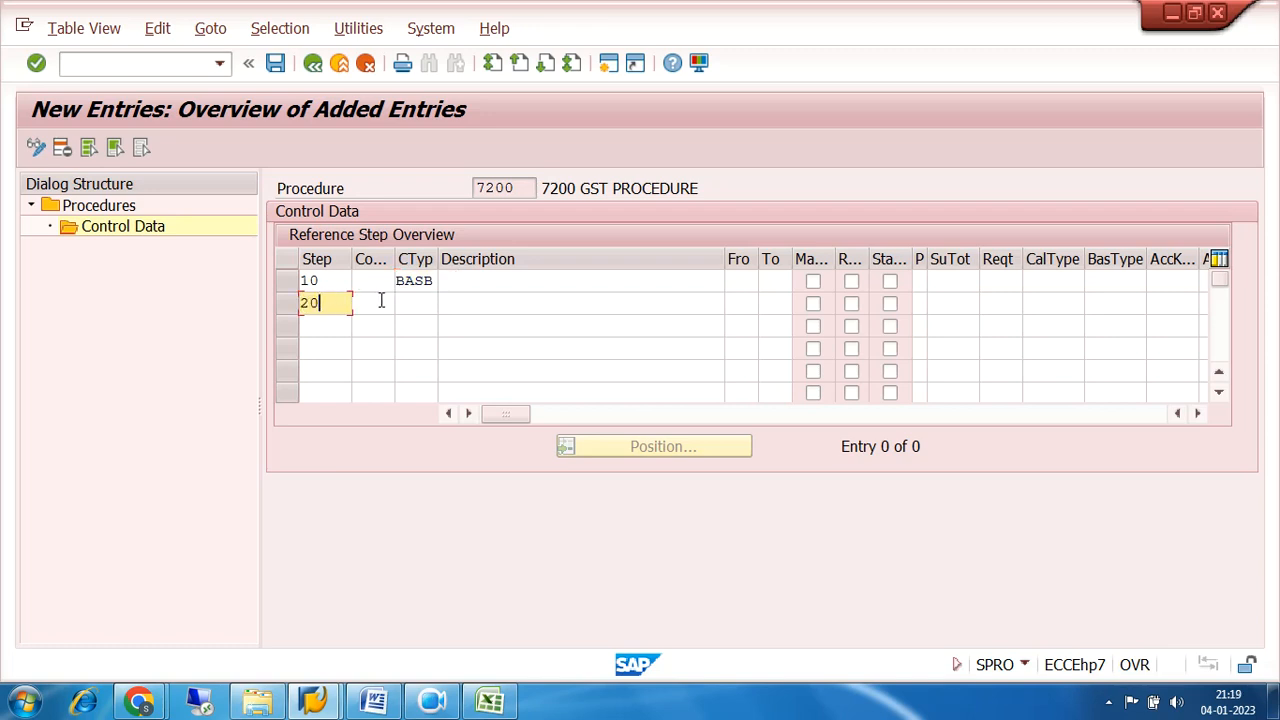
pyautogui.click(412, 306)
pyautogui.click(446, 303)
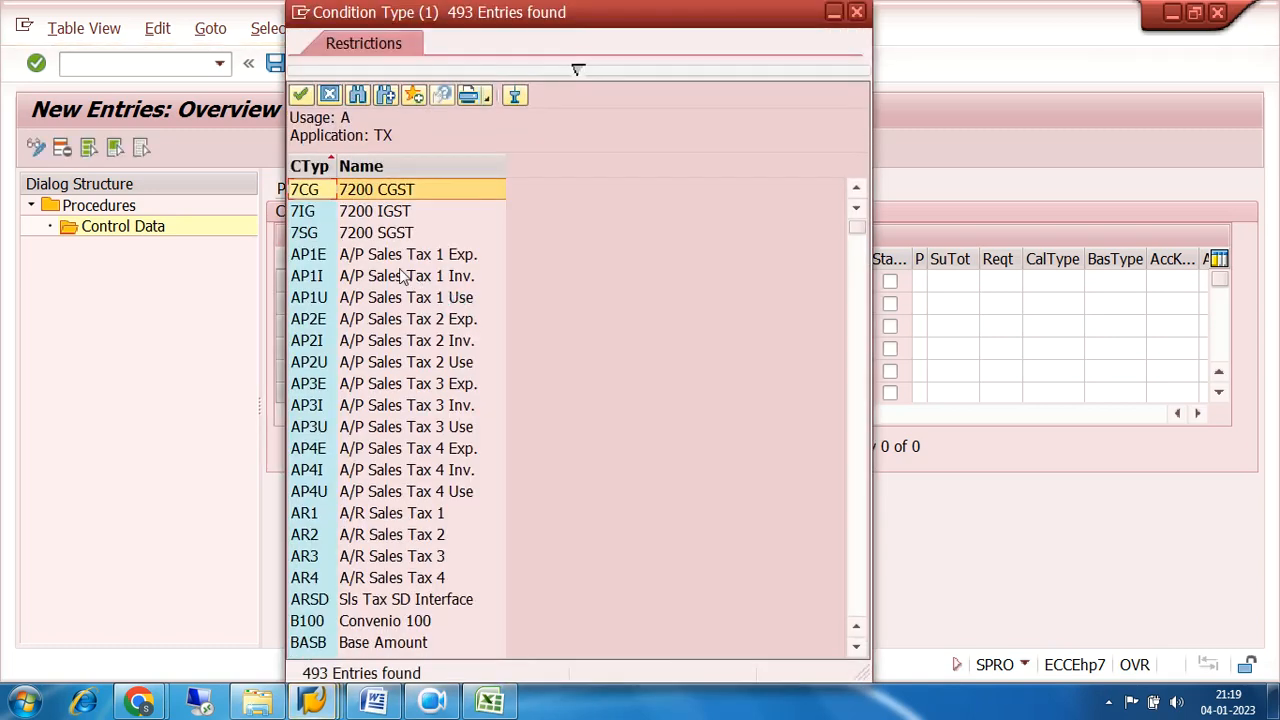
pyautogui.doubleClick(311, 232)
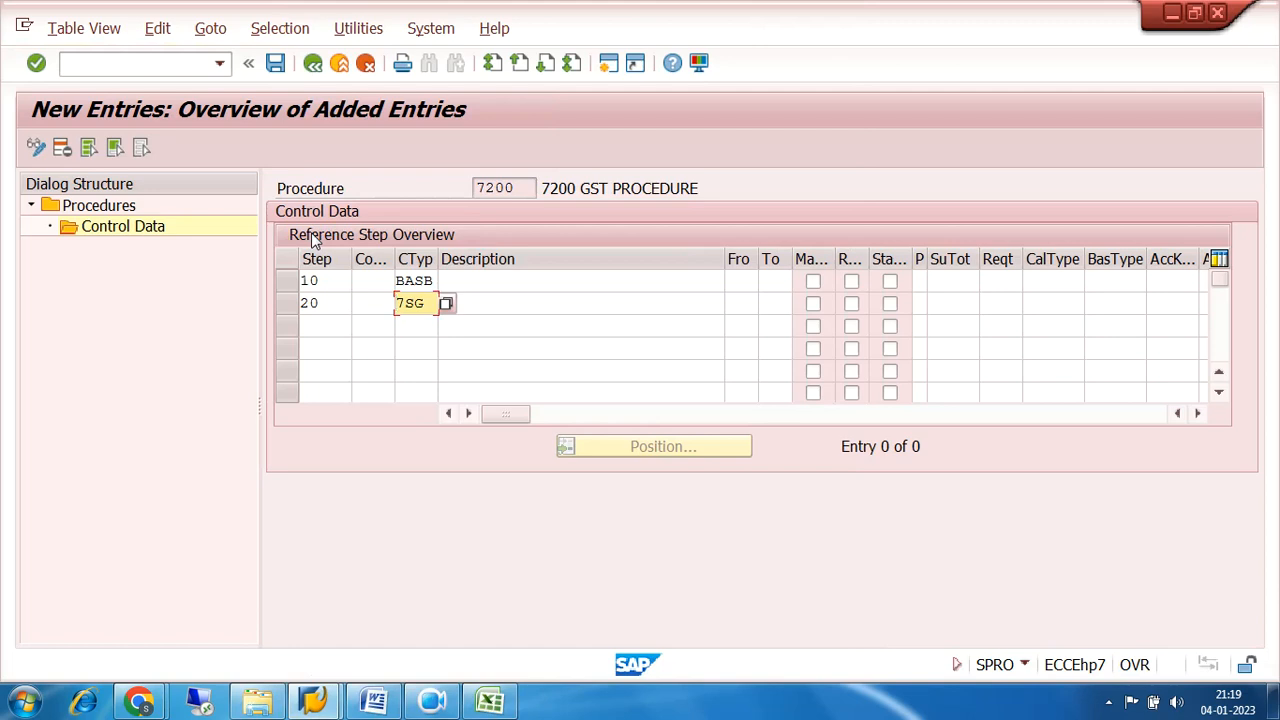
# Base step 20 on the base amount by setting its From and To steps to 10.
pyautogui.click(749, 301)
pyautogui.write('10')
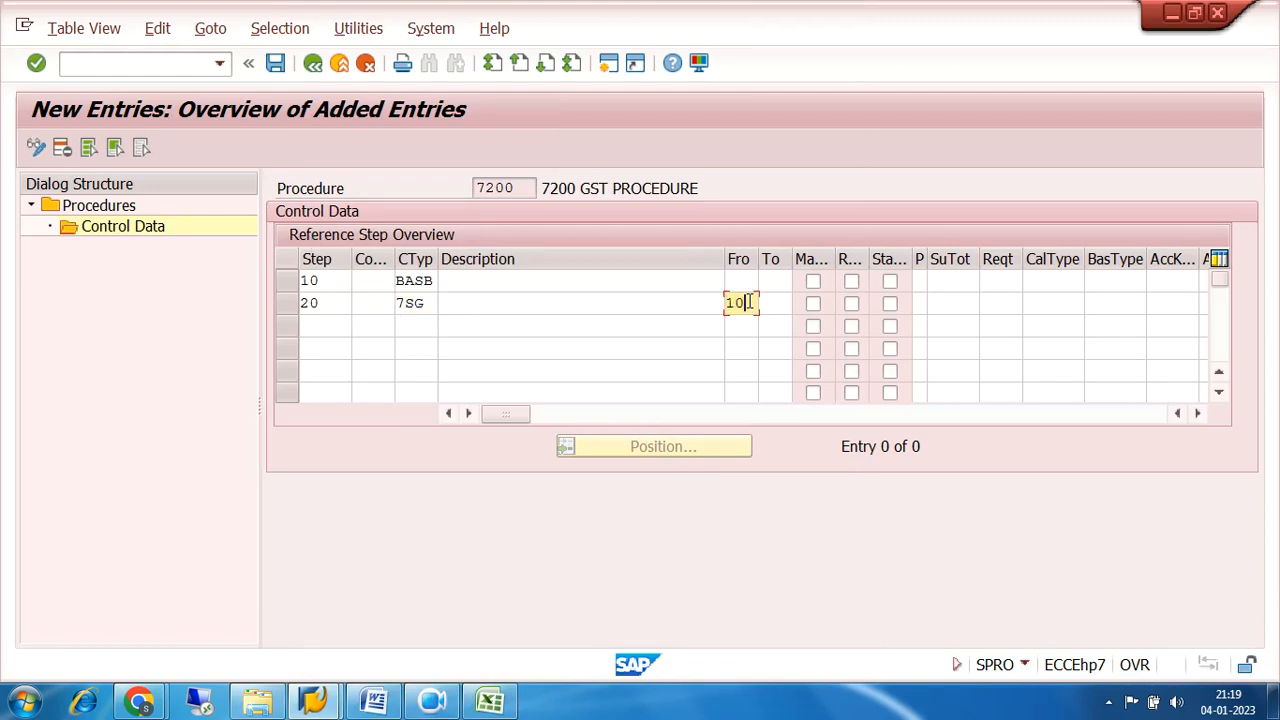
pyautogui.press('Tab')
pyautogui.write('10')
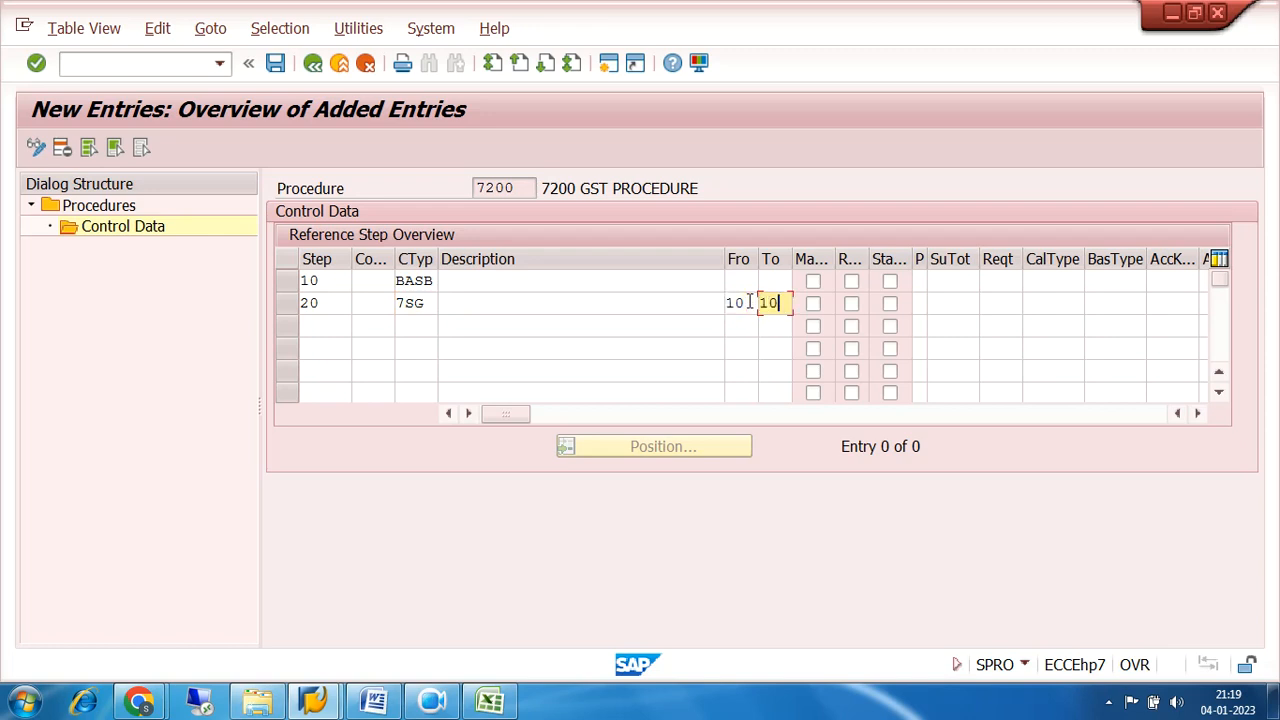
pyautogui.moveTo(334, 280); pyautogui.dragTo(269, 292)
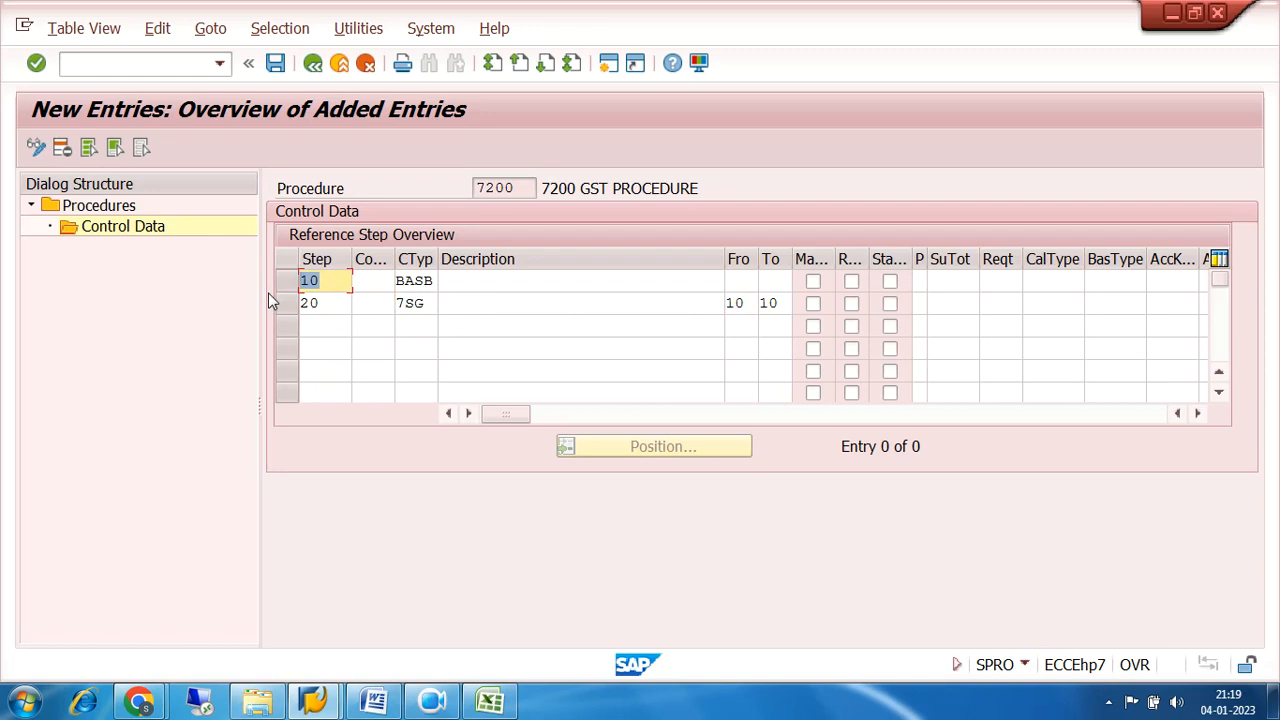
pyautogui.click(746, 303)
pyautogui.press('Tab')
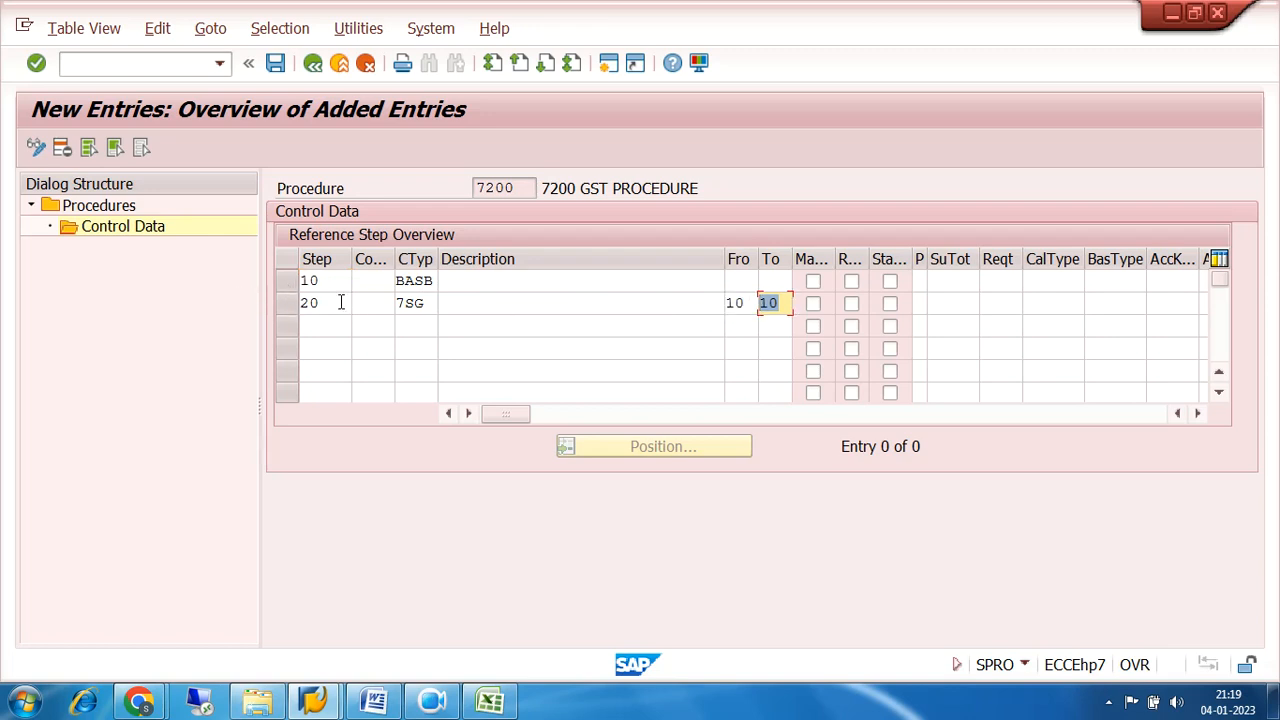
pyautogui.moveTo(343, 303); pyautogui.dragTo(295, 309)
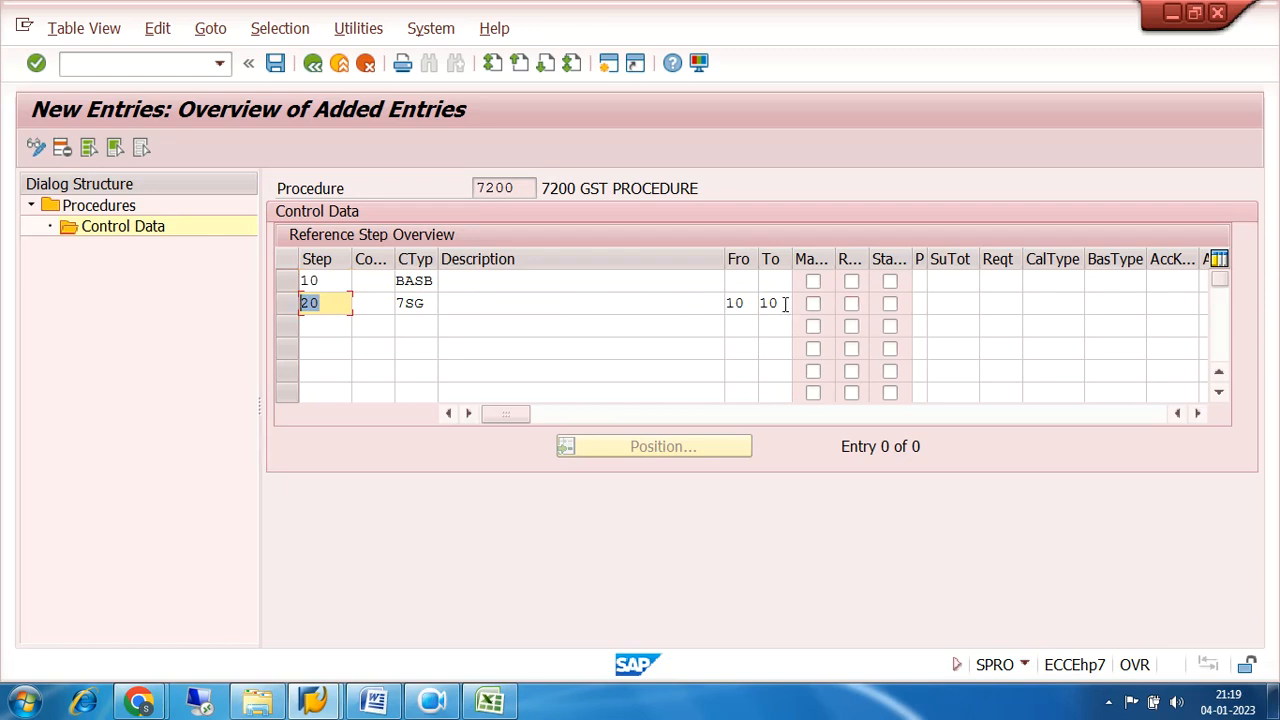
# Assign the account key 7SG (7200 SGST 9%) to step 20.
pyautogui.click(1168, 302)
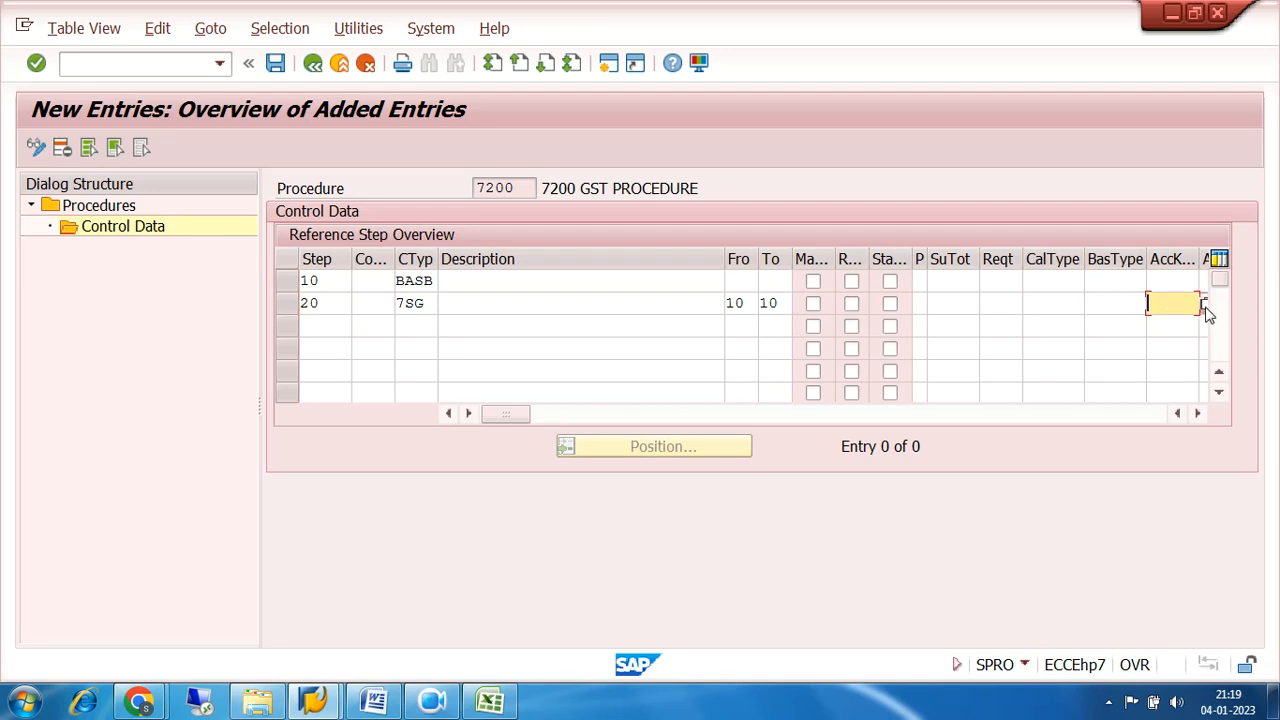
pyautogui.click(1205, 307)
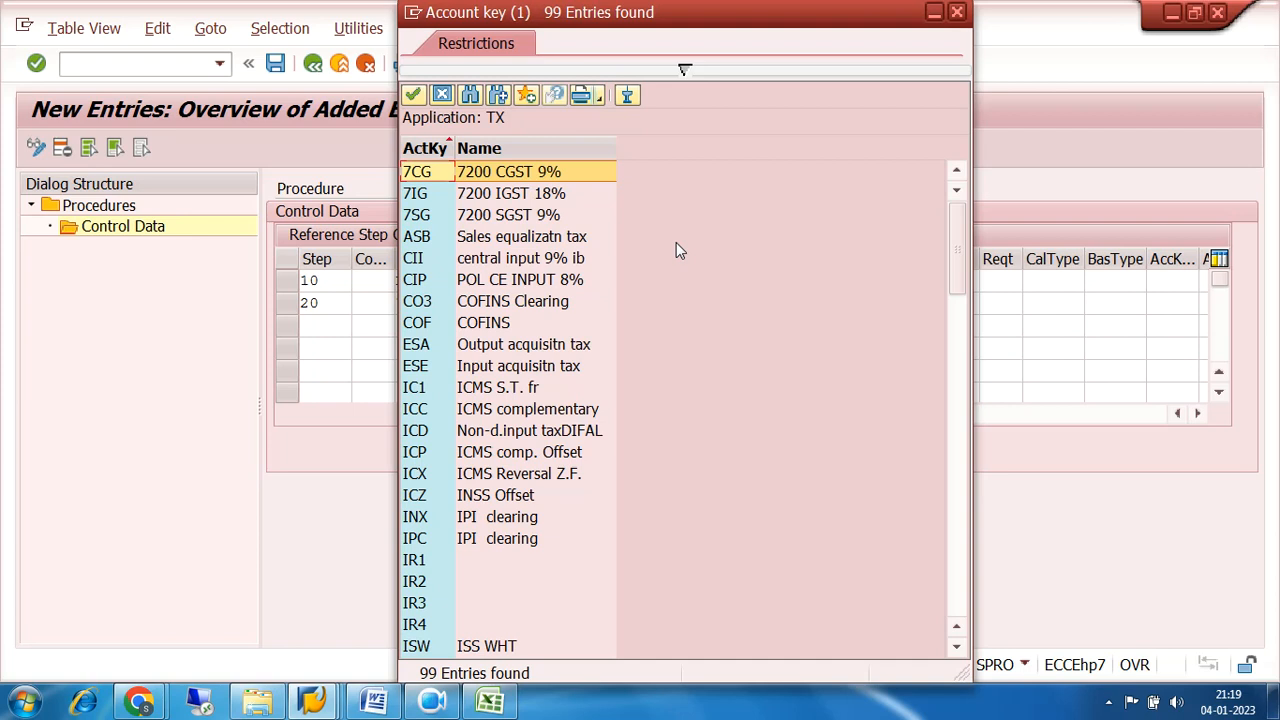
pyautogui.scroll(-14, 676, 242)
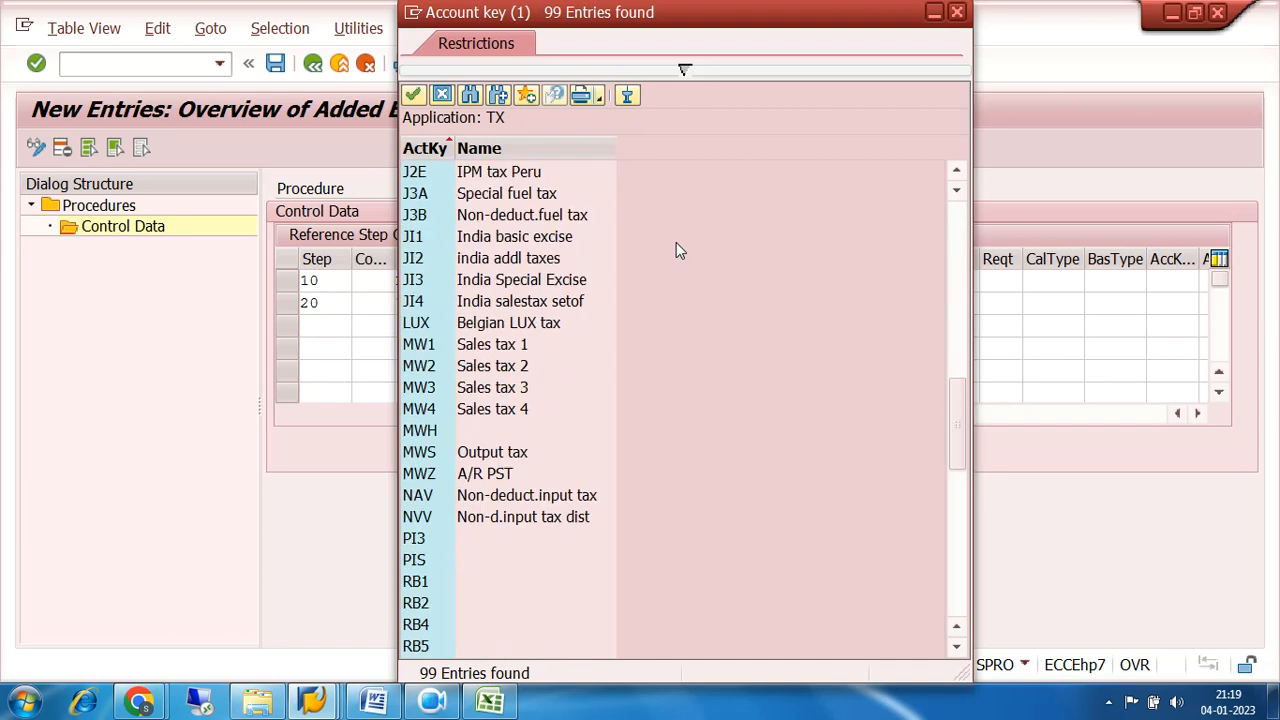
pyautogui.scroll(-4, 676, 244)
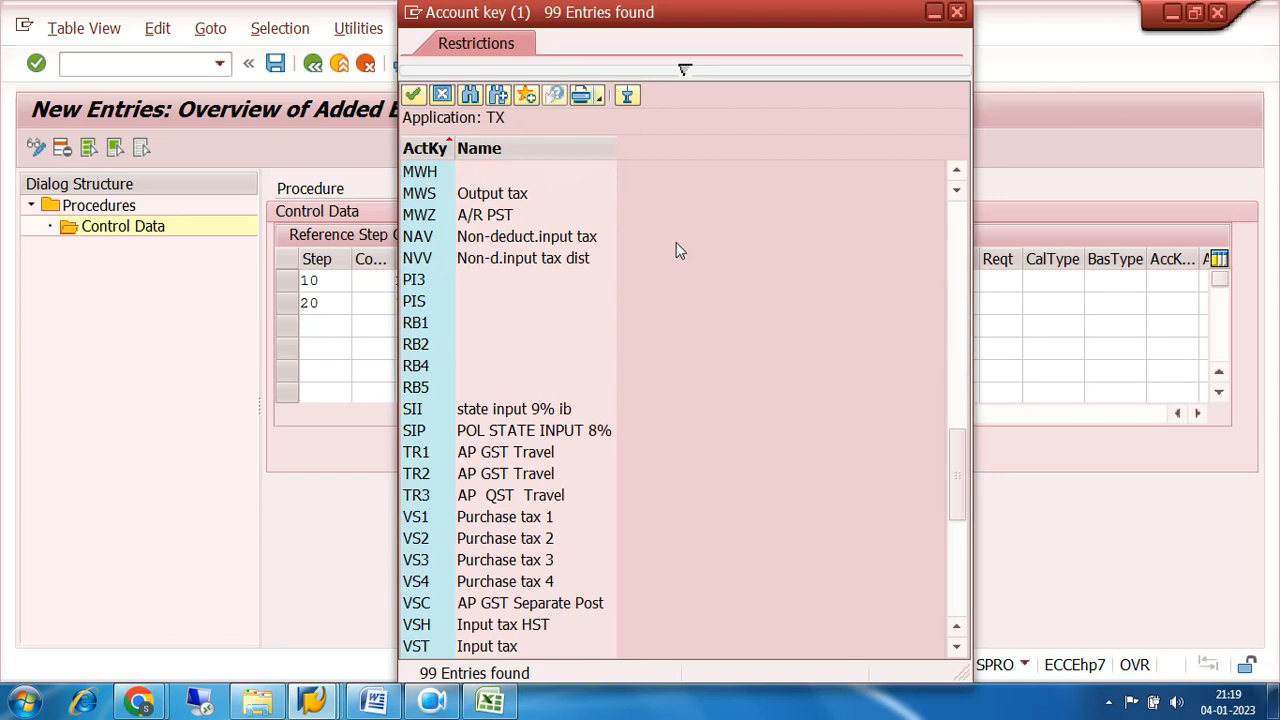
pyautogui.scroll(-4, 676, 242)
pyautogui.scroll(7, 676, 242)
pyautogui.scroll(1, 676, 242)
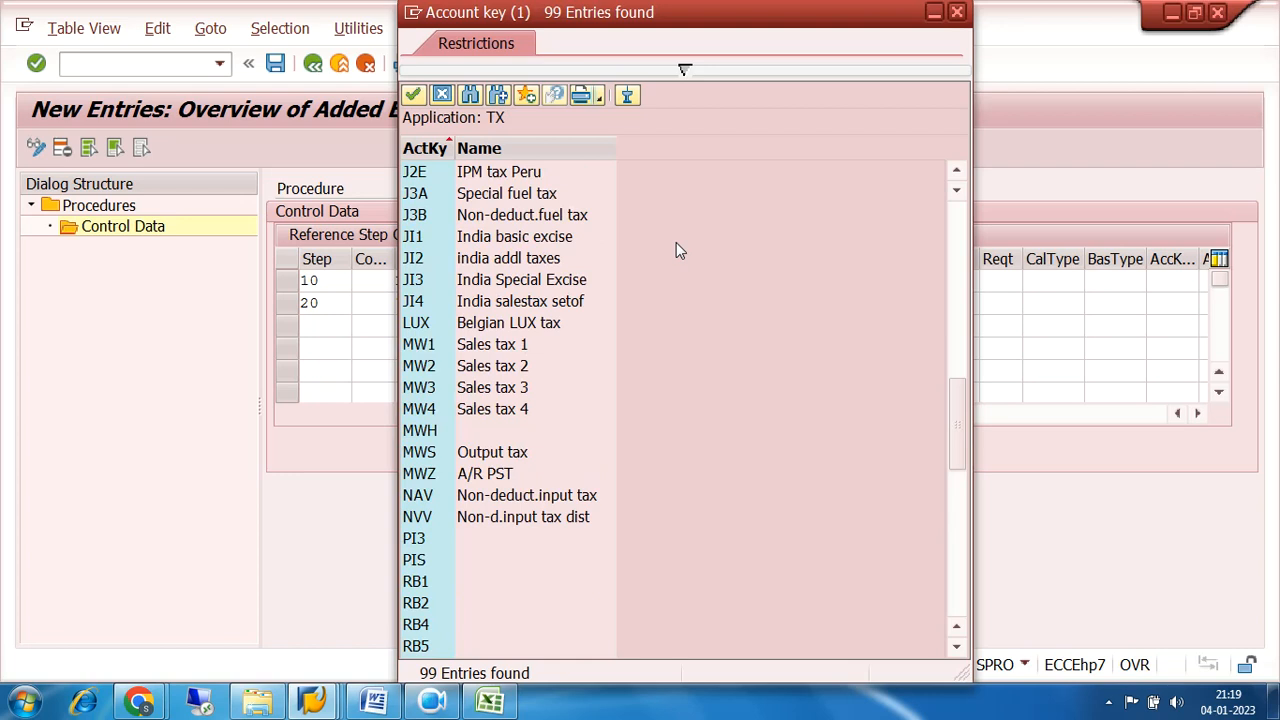
pyautogui.scroll(14, 676, 243)
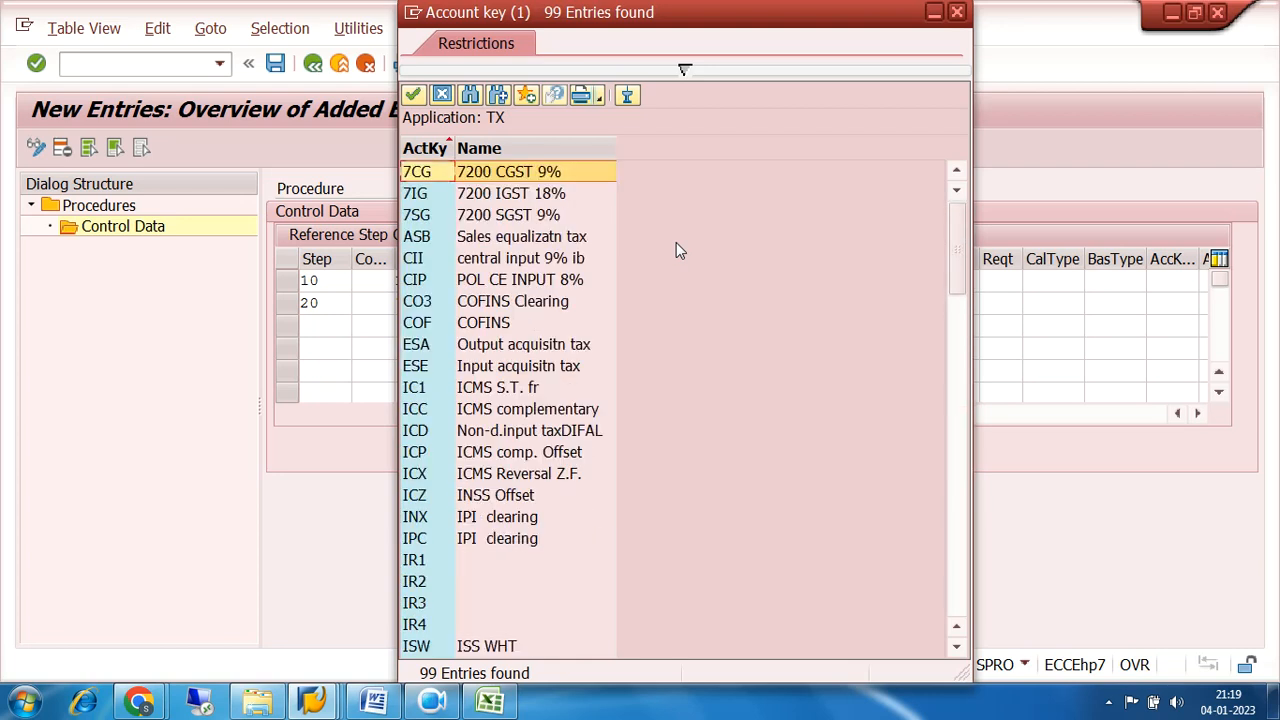
pyautogui.doubleClick(422, 217)
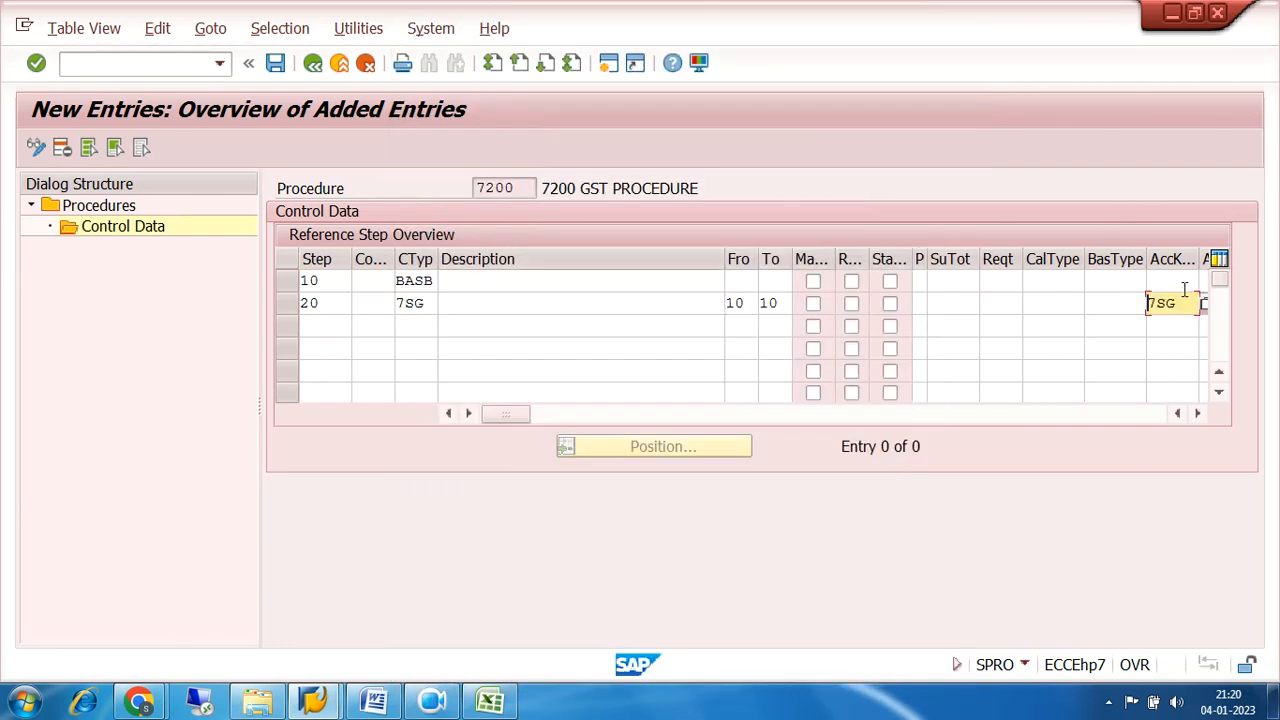
pyautogui.moveTo(1174, 303); pyautogui.dragTo(1126, 308)
pyautogui.moveTo(431, 303); pyautogui.dragTo(396, 303)
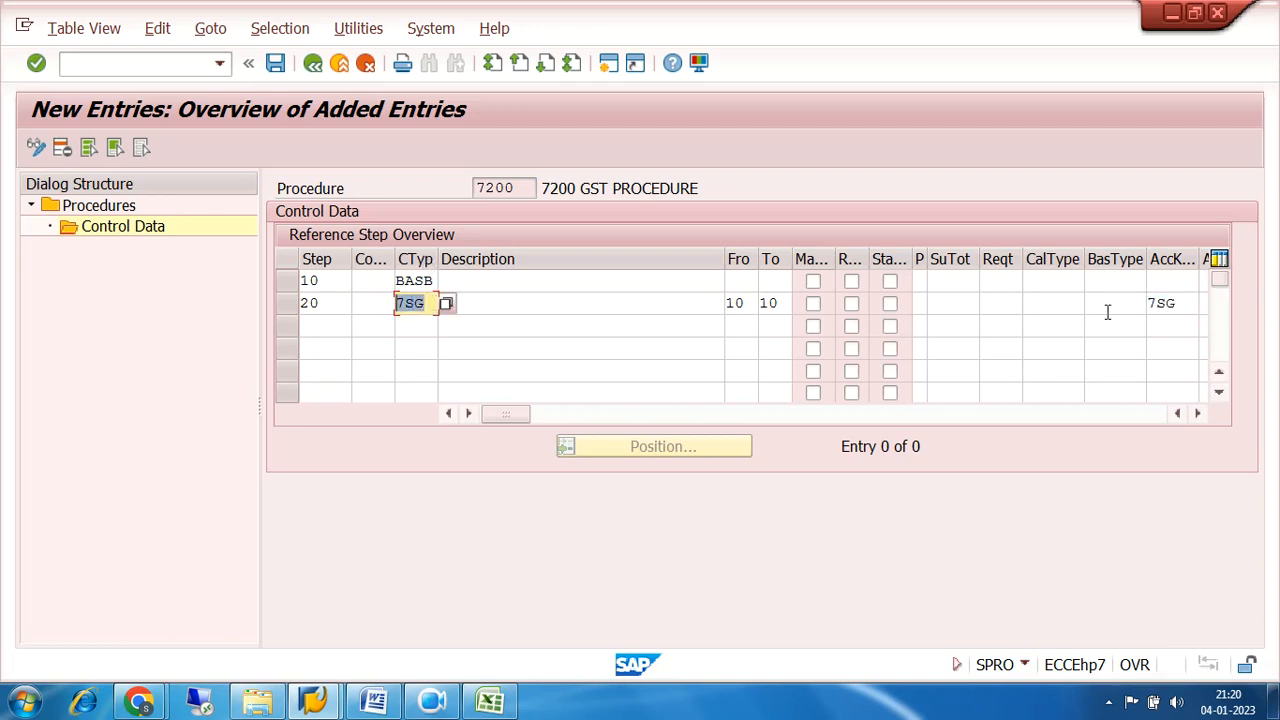
pyautogui.moveTo(1178, 302); pyautogui.dragTo(1135, 307)
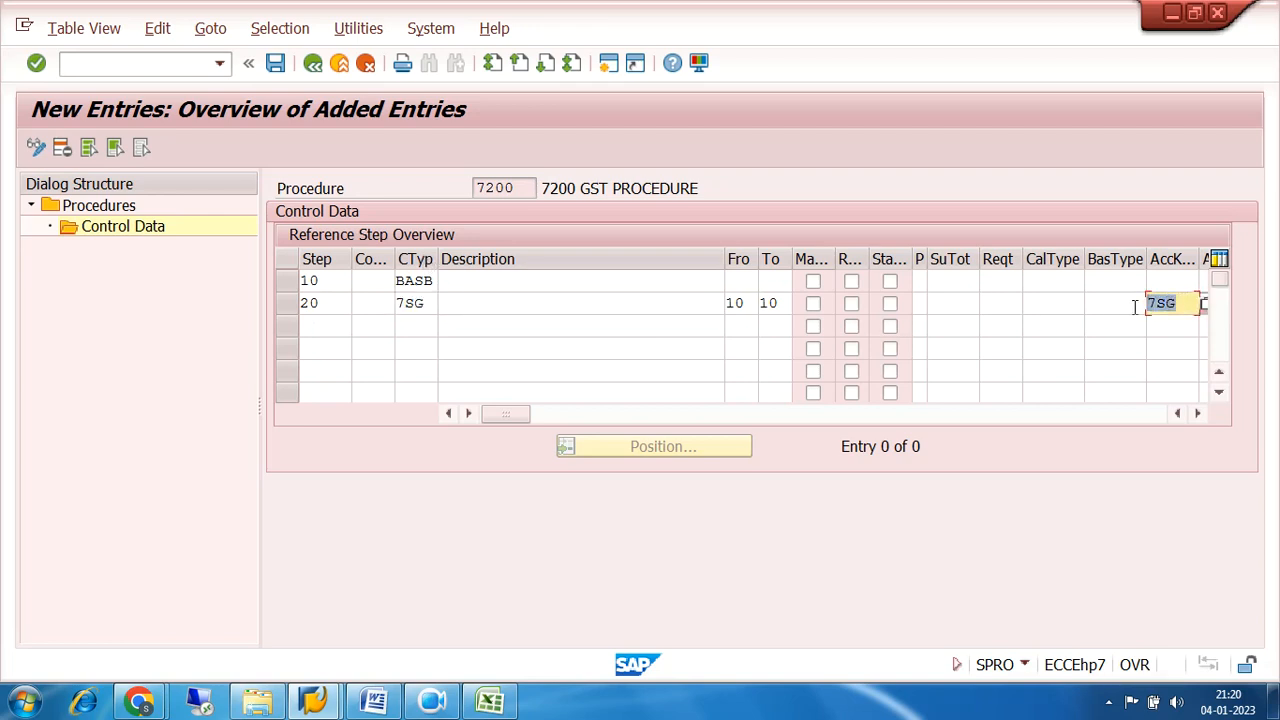
# Enter step 30 on the third control data row with the CGST condition type 7CG.
pyautogui.click(317, 331)
pyautogui.write('30')
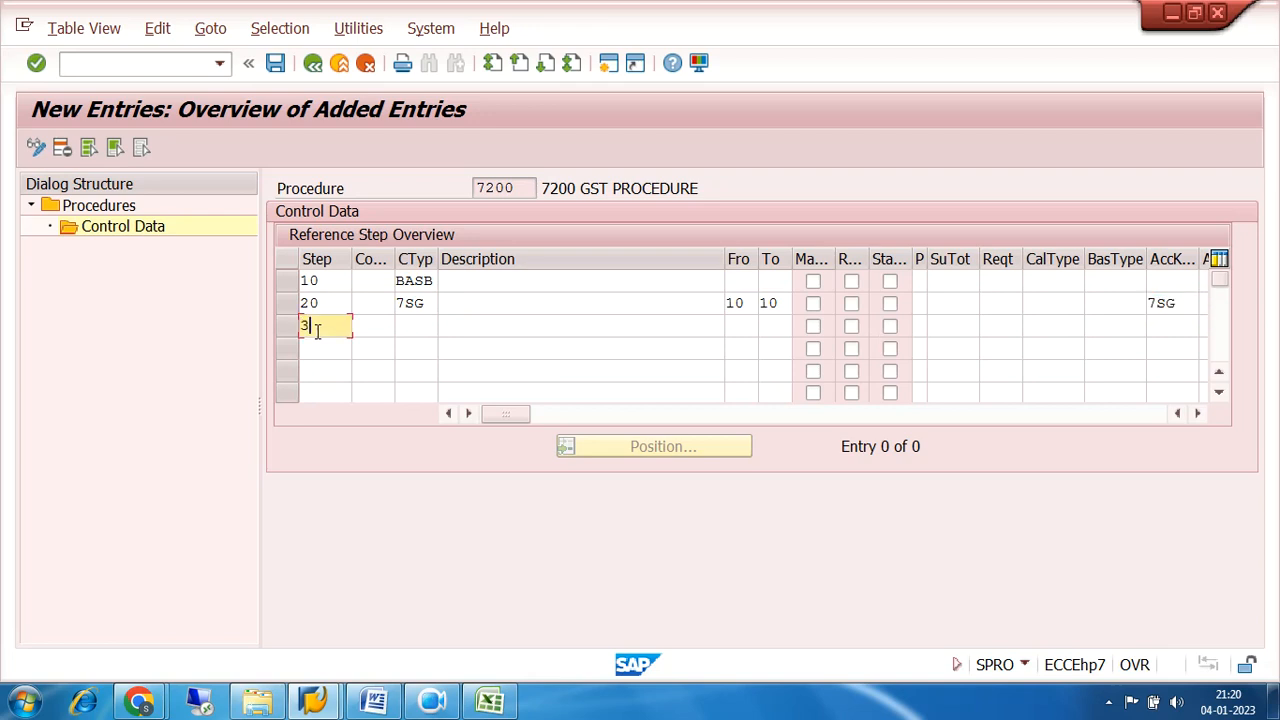
pyautogui.press('Tab')
pyautogui.press('Tab')
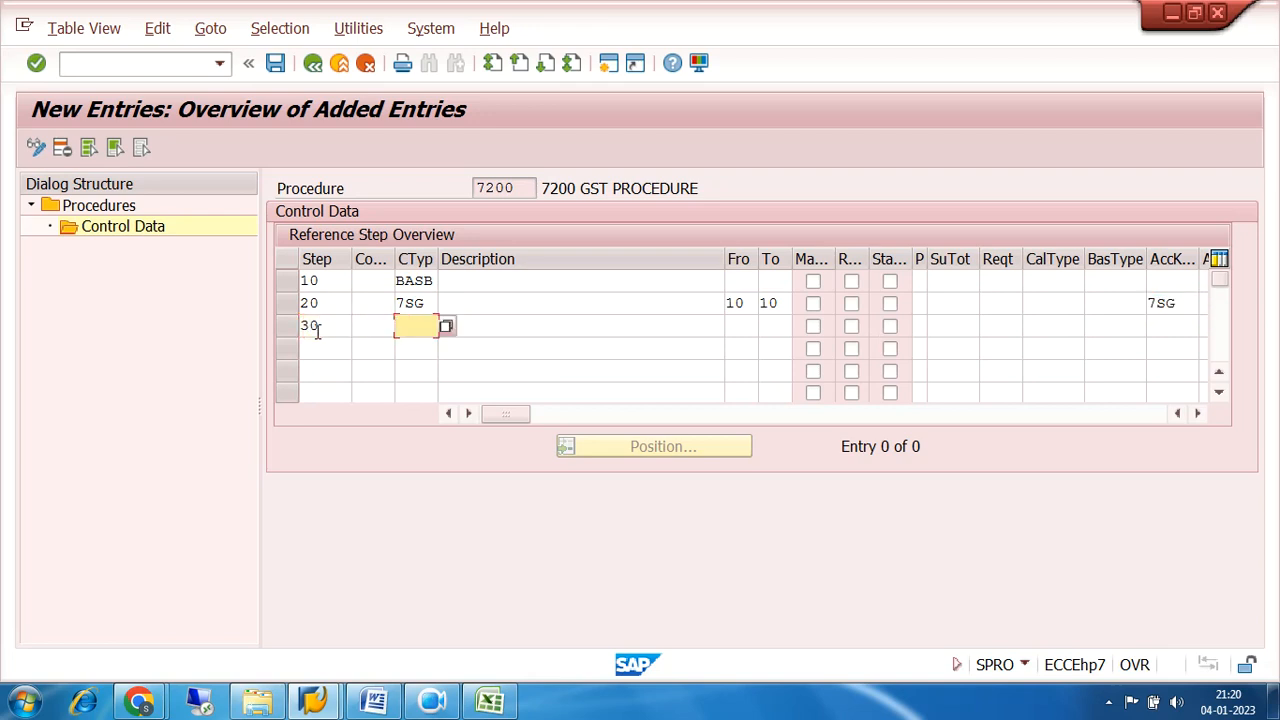
pyautogui.write('I')
pyautogui.press('BackSpace')
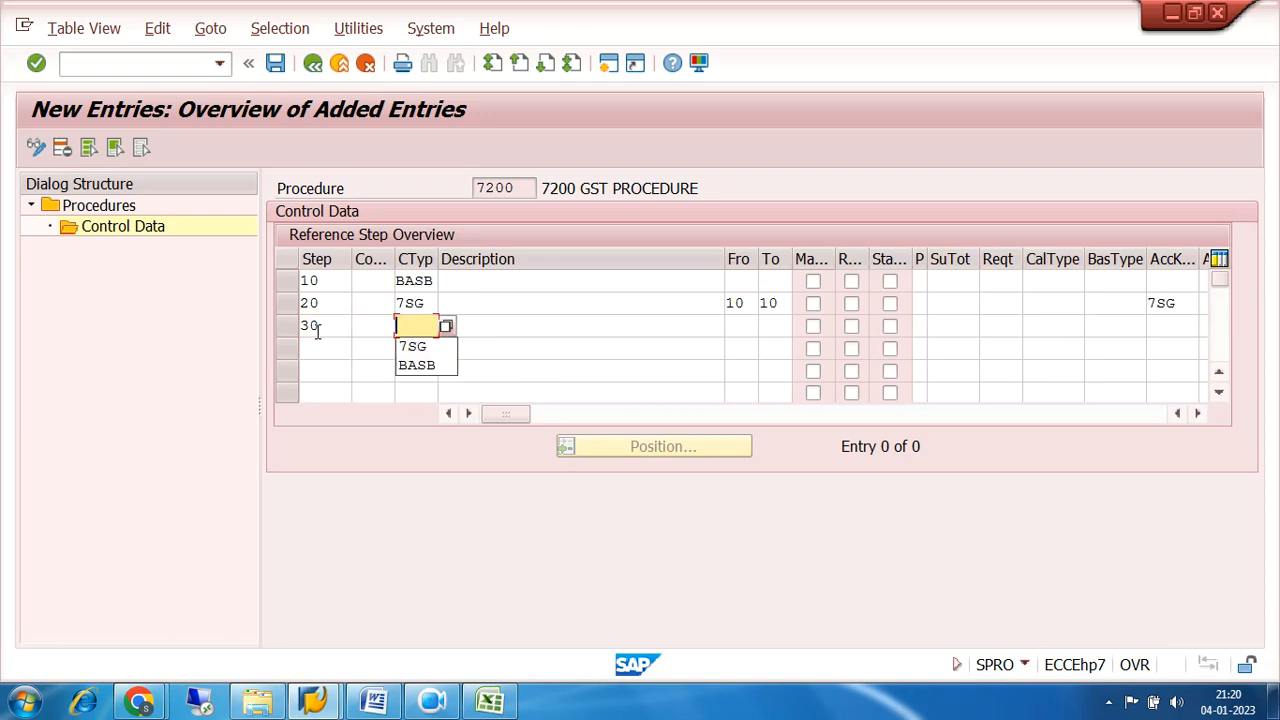
pyautogui.write('7CG')
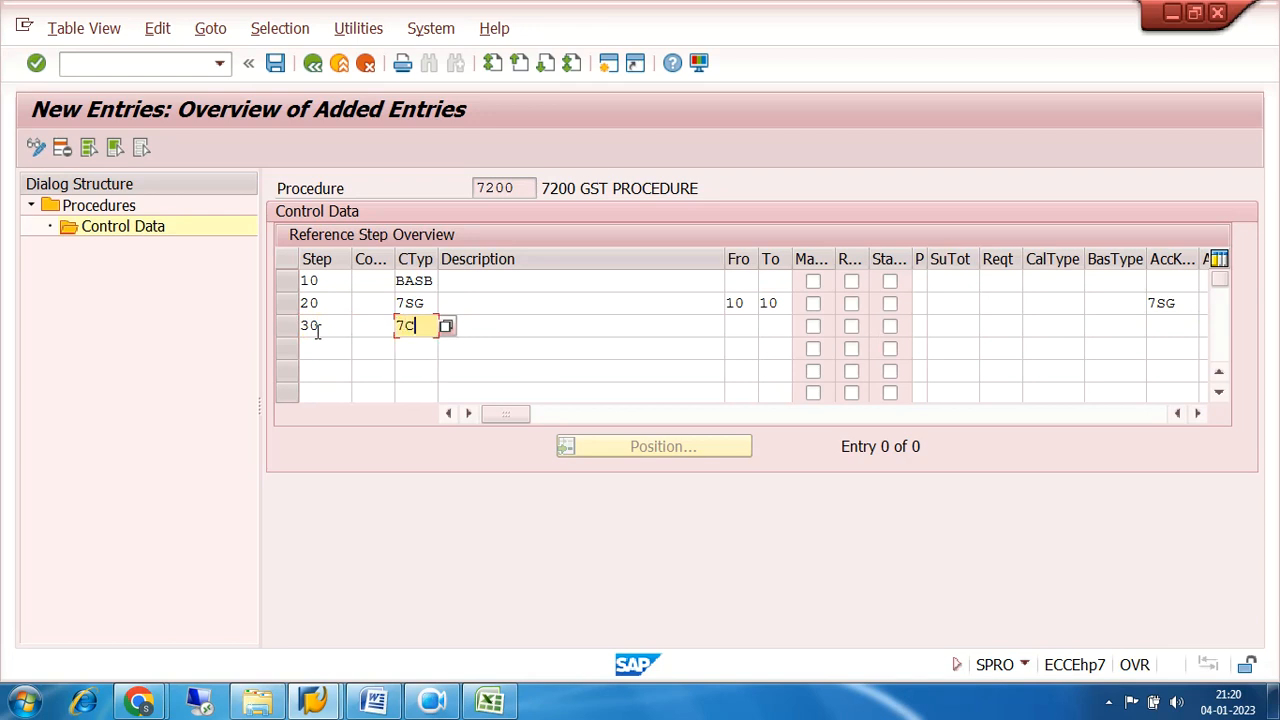
# Set the From and To steps of step 30 to 10 and assign it the account key 7CG.
pyautogui.click(753, 326)
pyautogui.write('10')
pyautogui.press('Tab')
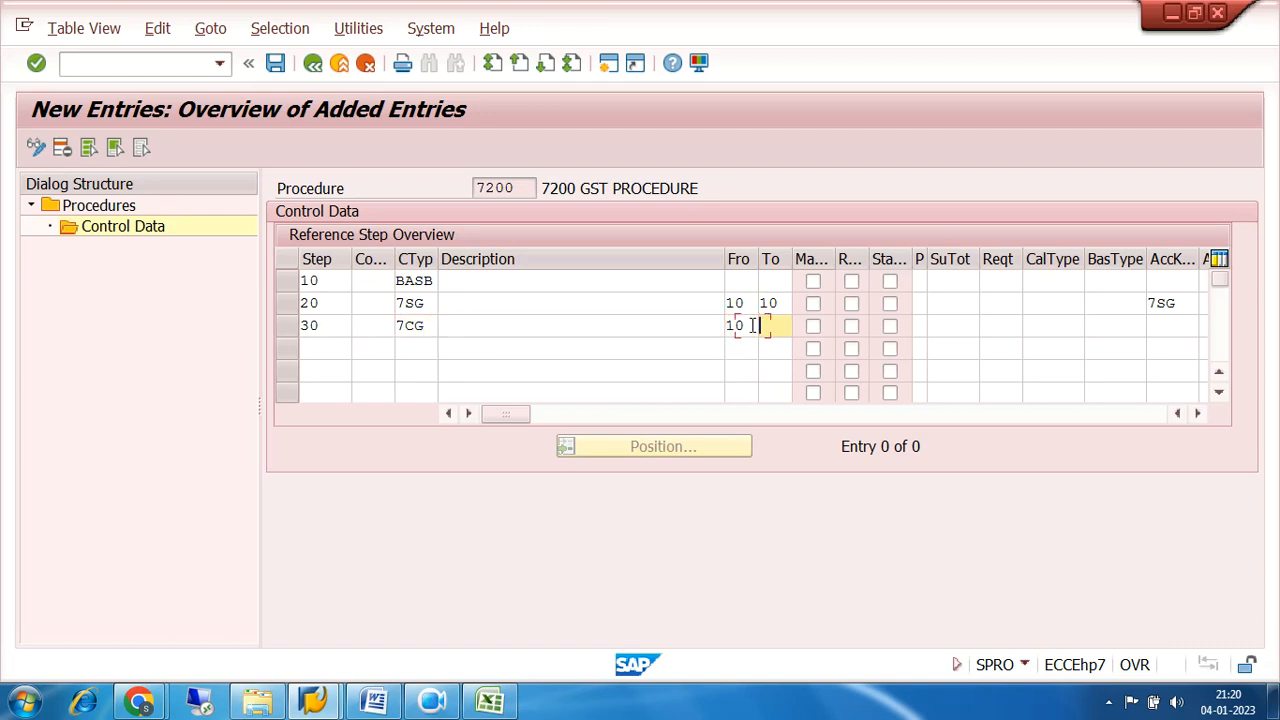
pyautogui.write('10')
pyautogui.click(1180, 327)
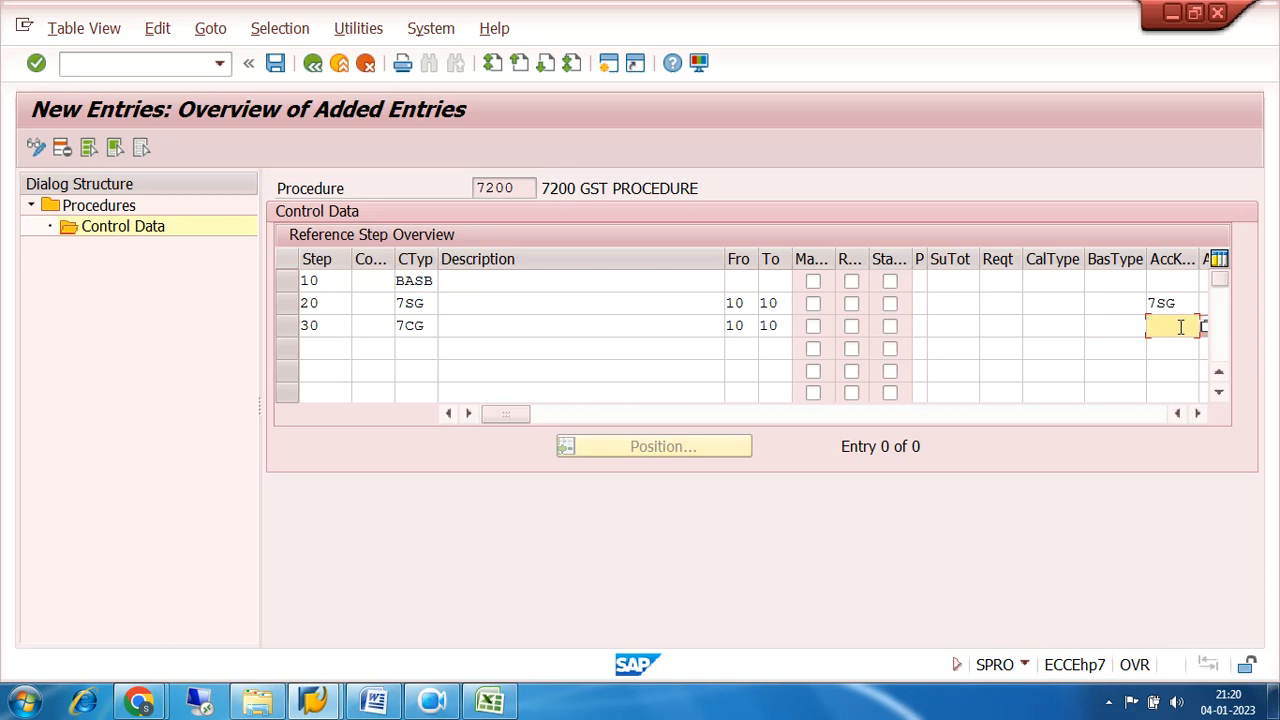
pyautogui.write('7CG')
# Enter step 40 on the fourth control data row with the IGST condition type 7IG.
pyautogui.click(335, 345)
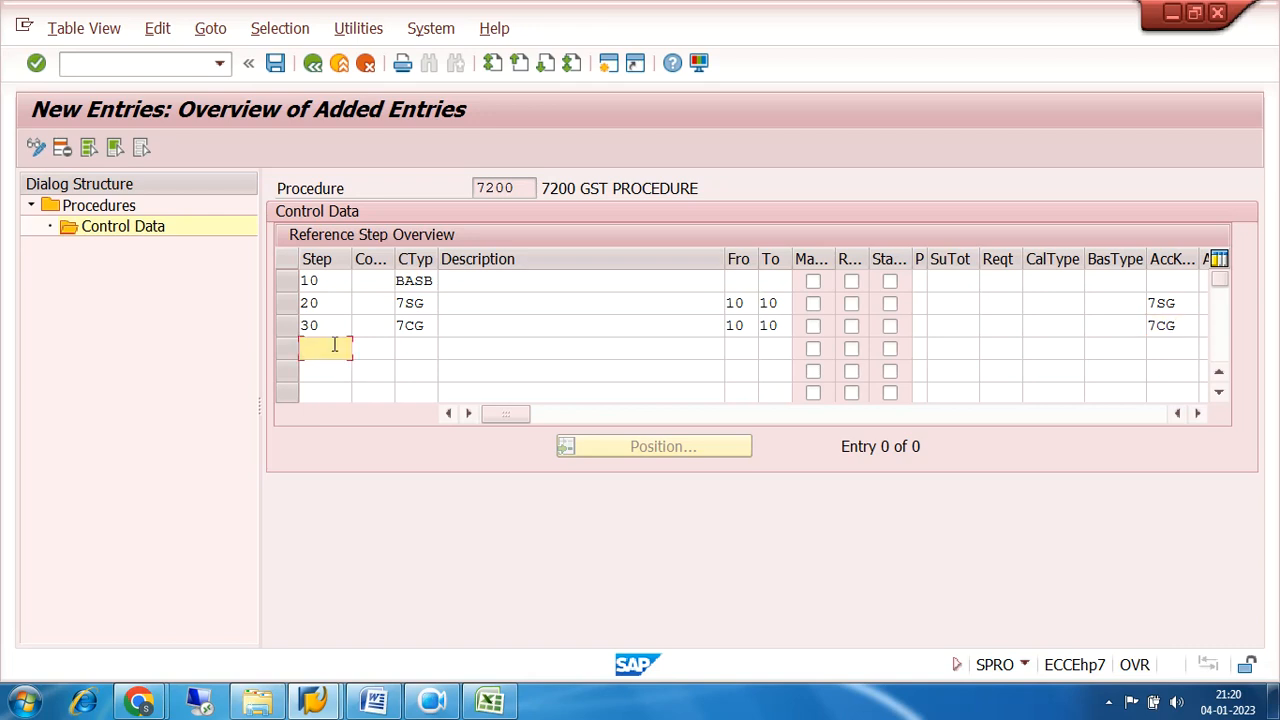
pyautogui.write('40')
pyautogui.click(415, 350)
pyautogui.write('7')
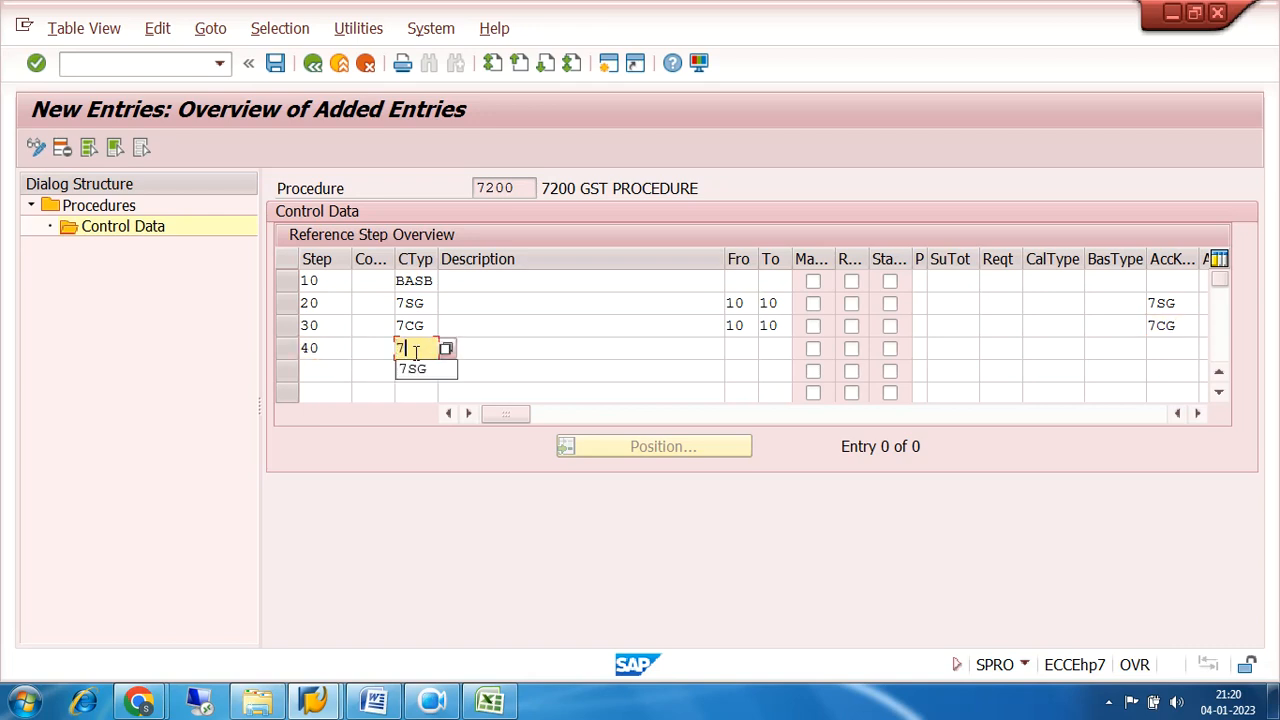
pyautogui.write('IG')
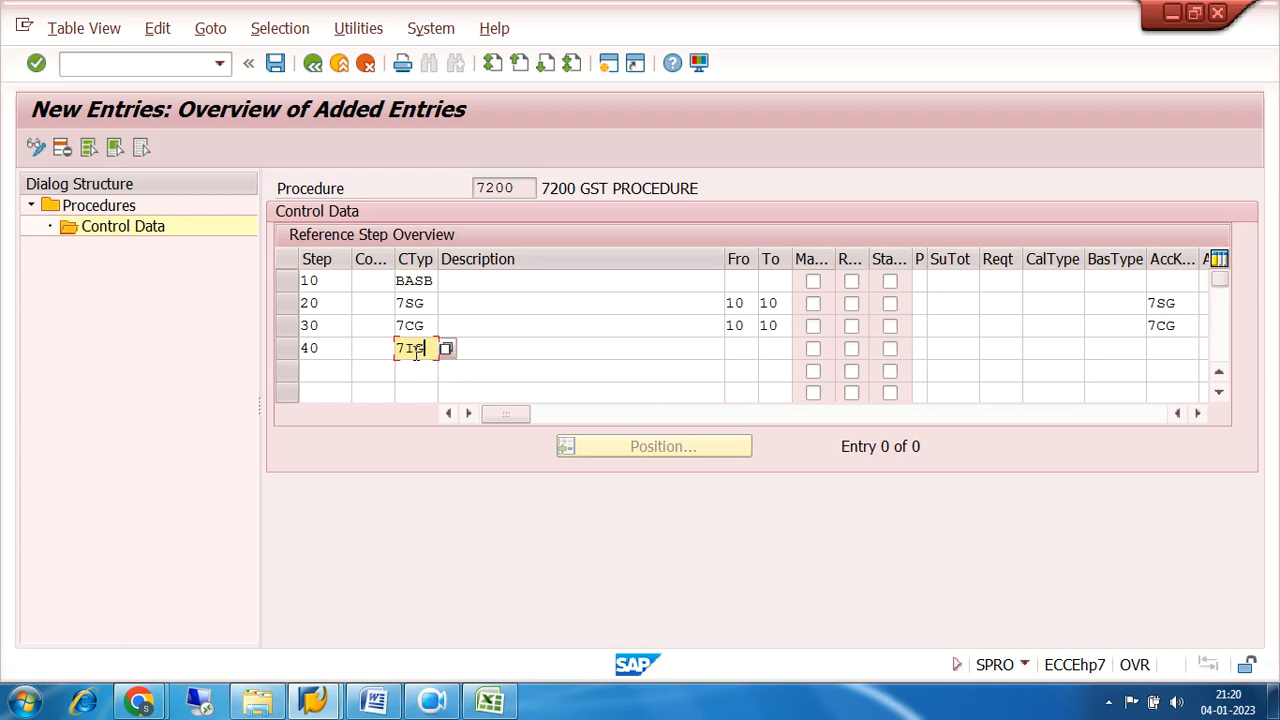
# Set the From and To steps of step 40 to 10 and assign it the account key 7IG.
pyautogui.press('Tab')
pyautogui.press('Tab')
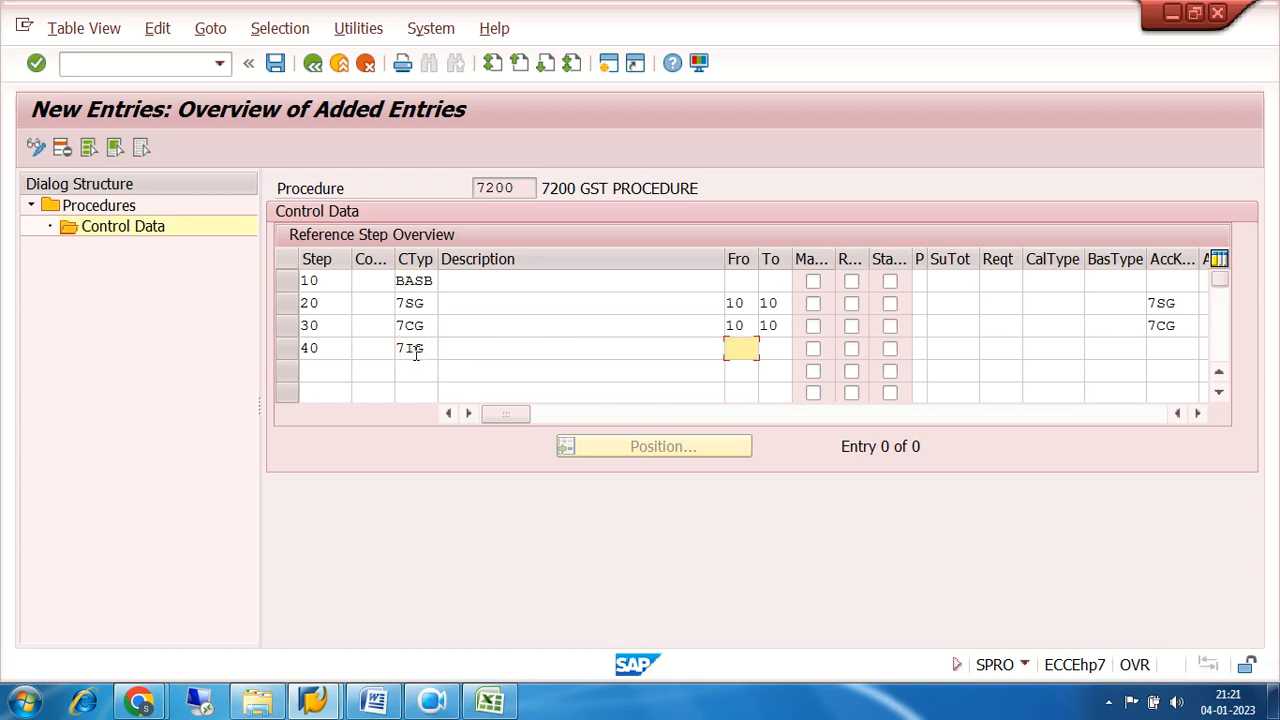
pyautogui.write('10')
pyautogui.press('Tab')
pyautogui.write('10')
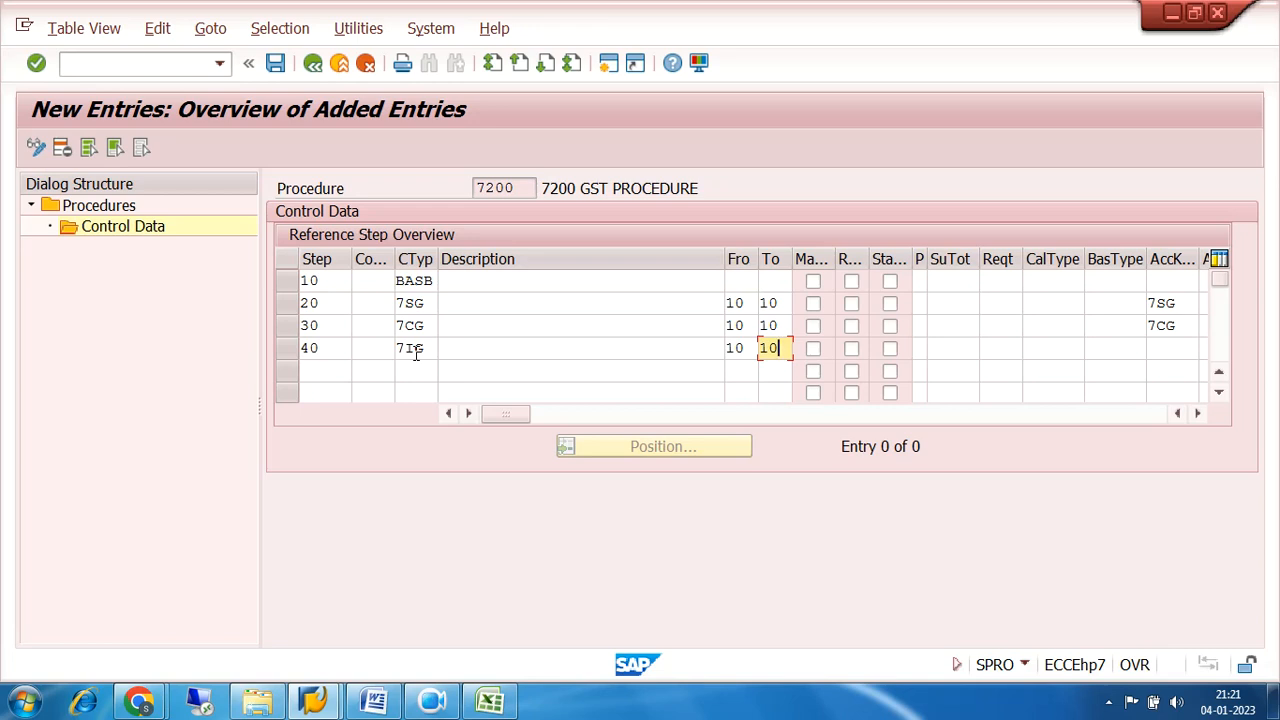
pyautogui.click(414, 281)
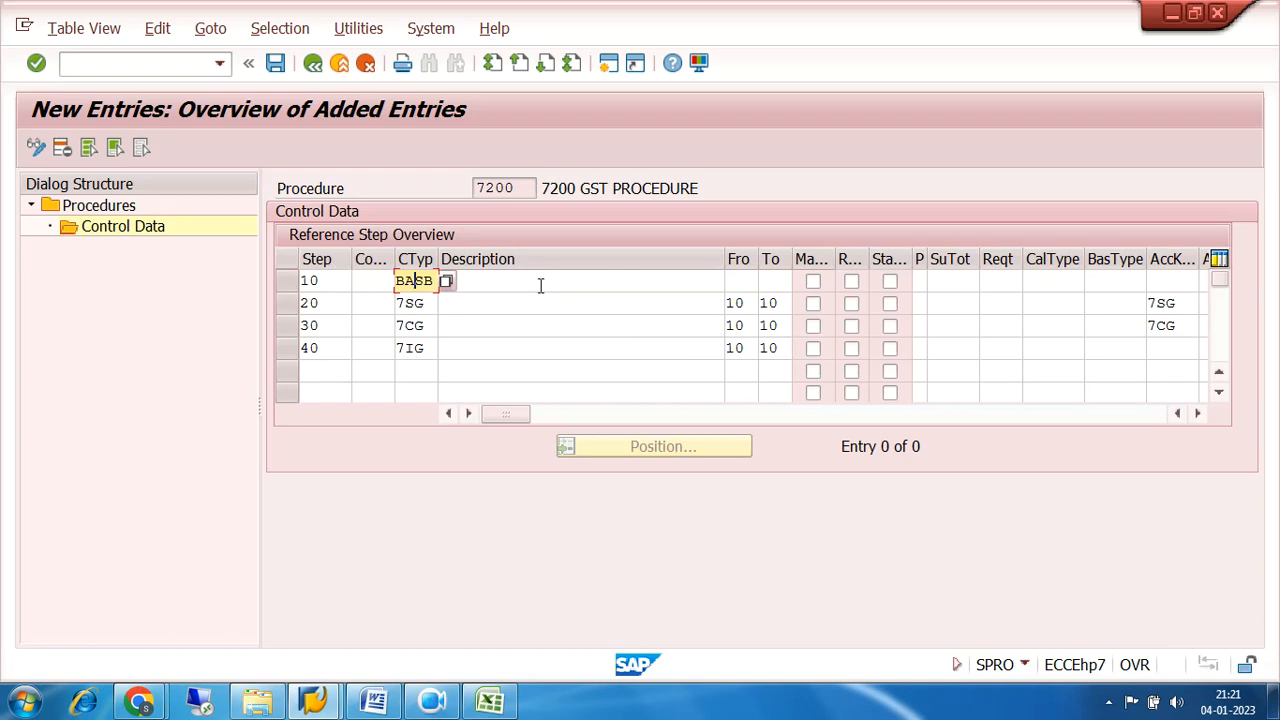
pyautogui.click(1171, 348)
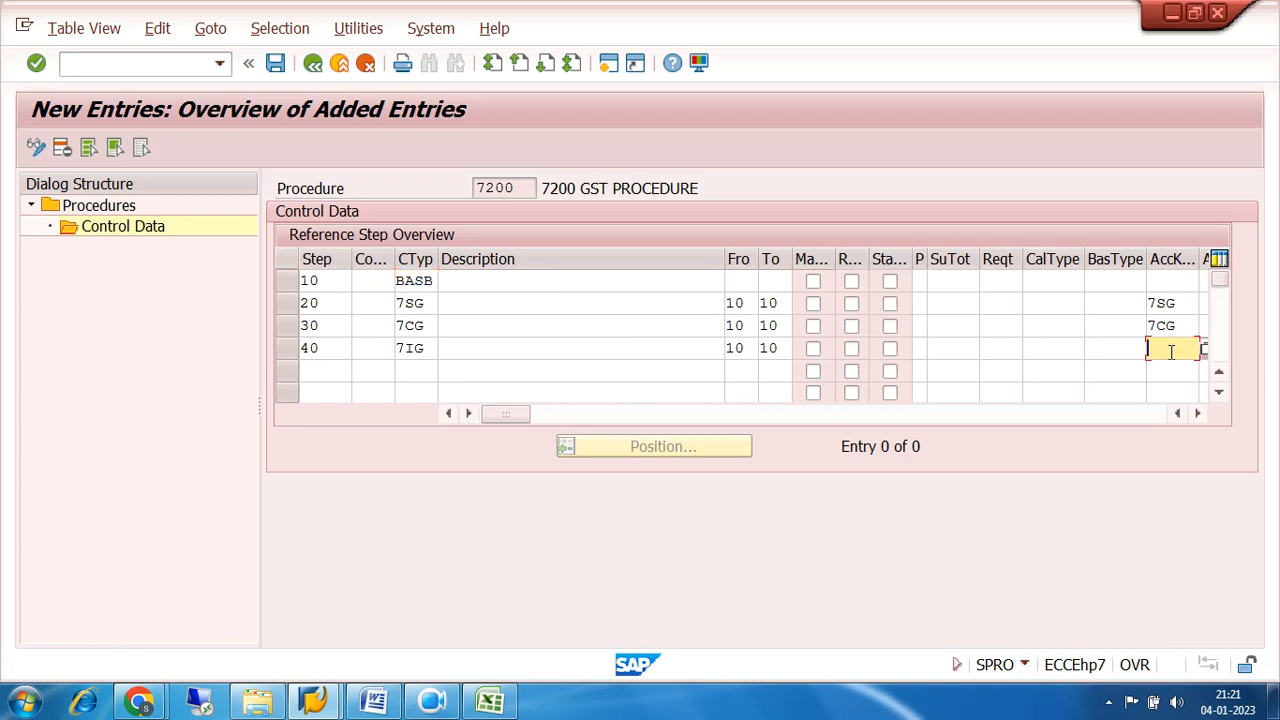
pyautogui.write('7IG')
# Save the control data of procedure 7200 and check the SGST, CGST and IGST descriptions.
pyautogui.click(748, 305)
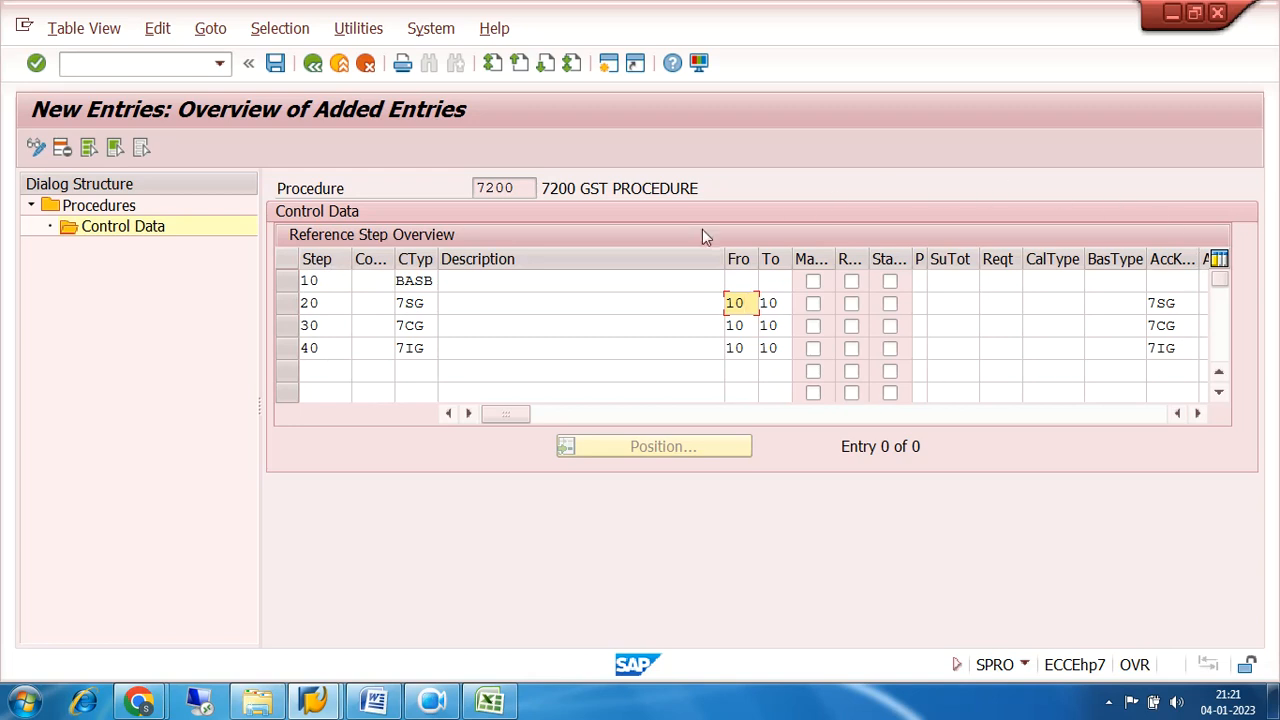
pyautogui.click(275, 63)
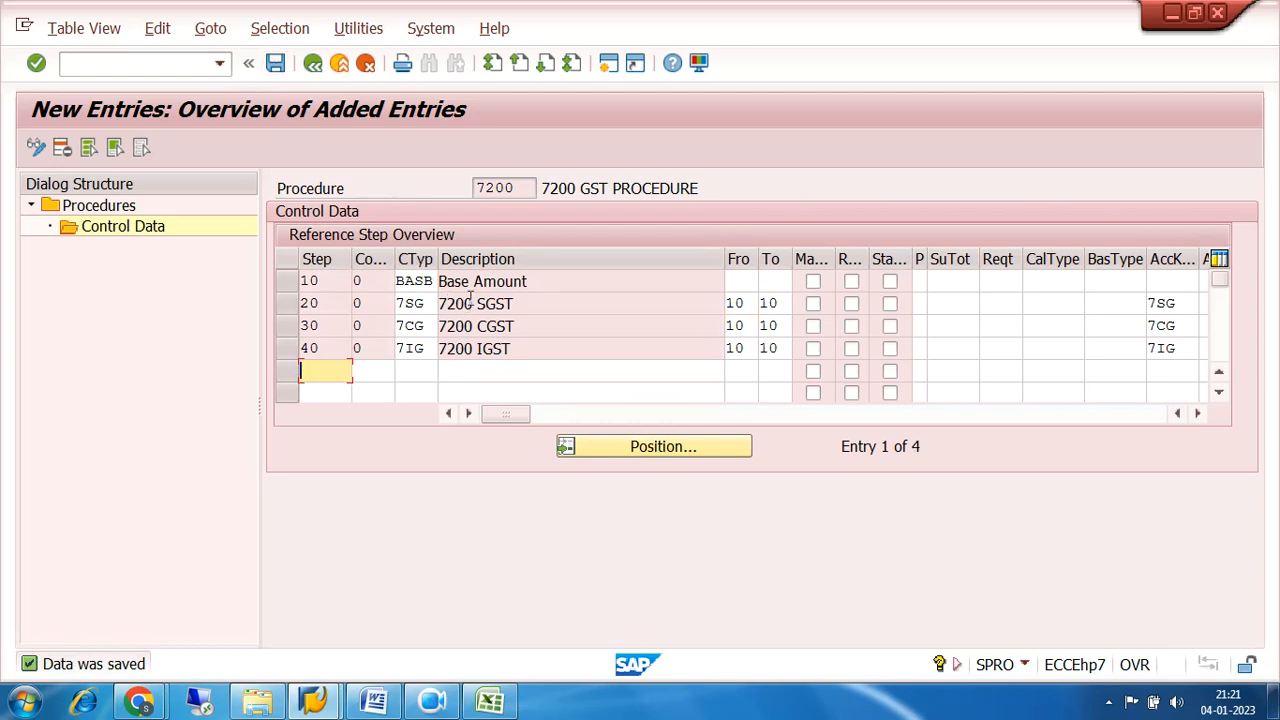
pyautogui.moveTo(537, 299); pyautogui.dragTo(437, 303)
pyautogui.moveTo(526, 322); pyautogui.dragTo(436, 328)
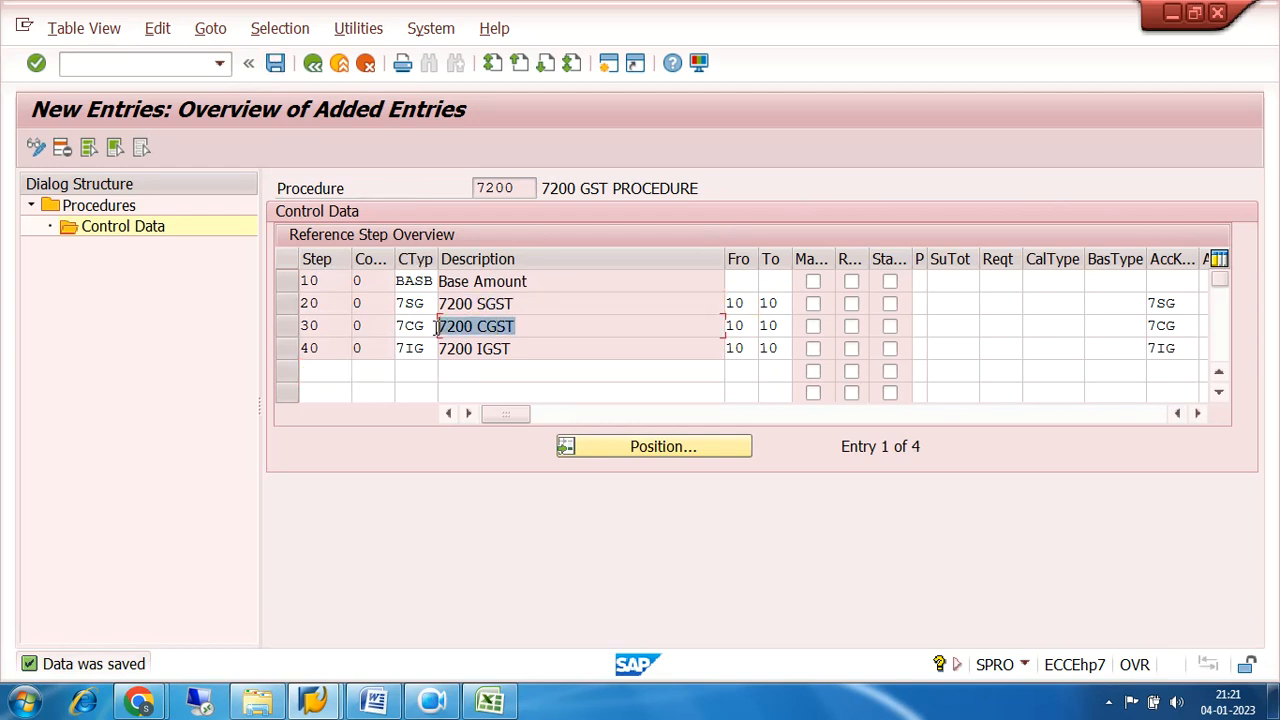
pyautogui.moveTo(522, 344); pyautogui.dragTo(430, 357)
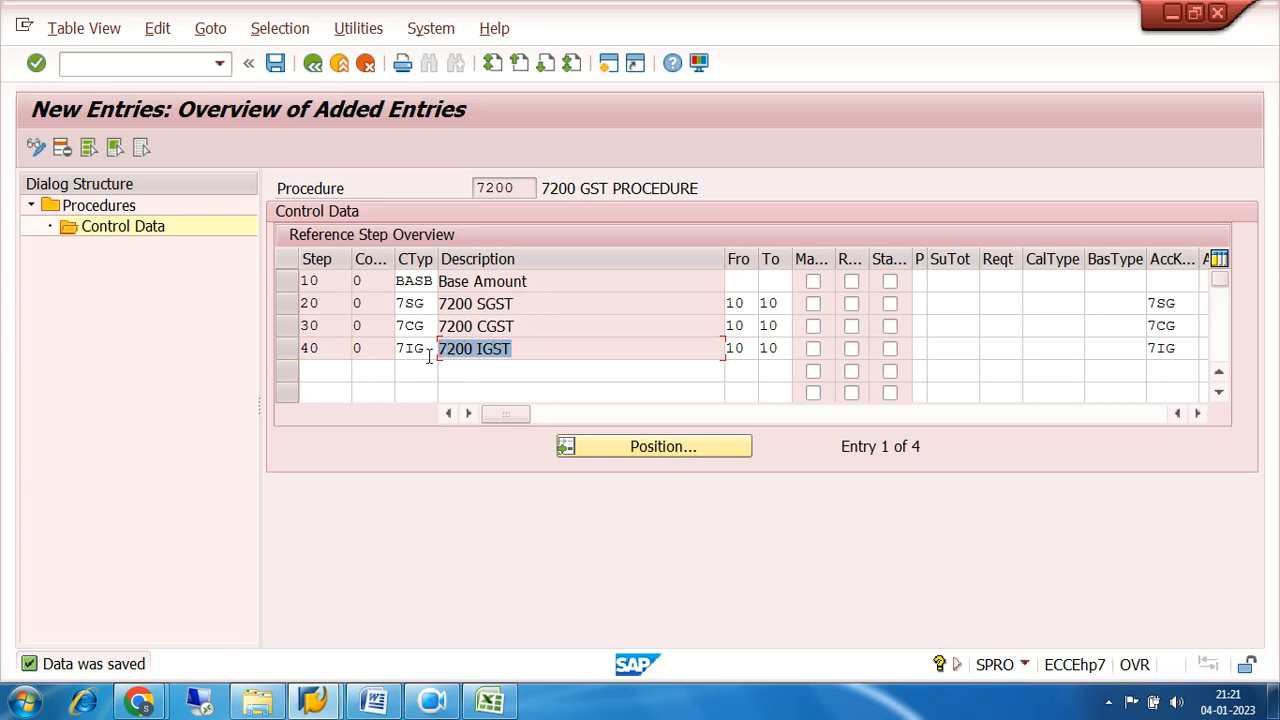
pyautogui.click(275, 63)
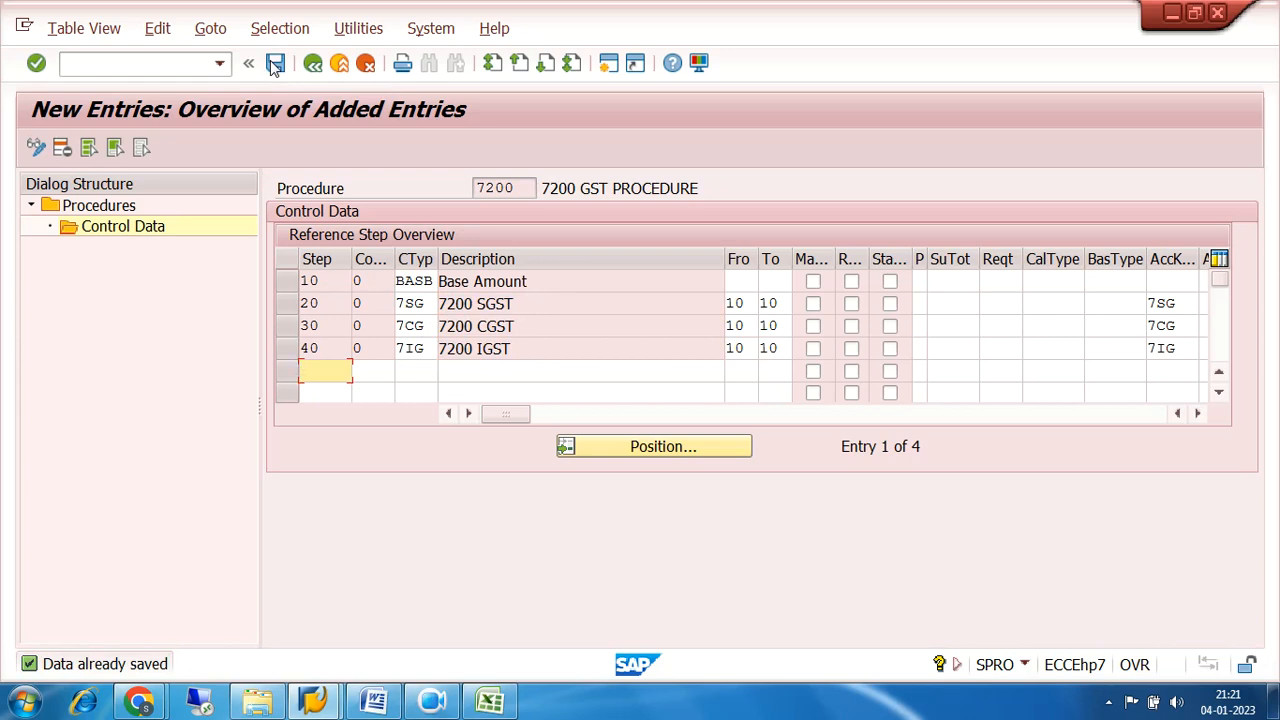
# Leave the procedure definition and close the activity selection to return to the IMG structure.
pyautogui.click(313, 63)
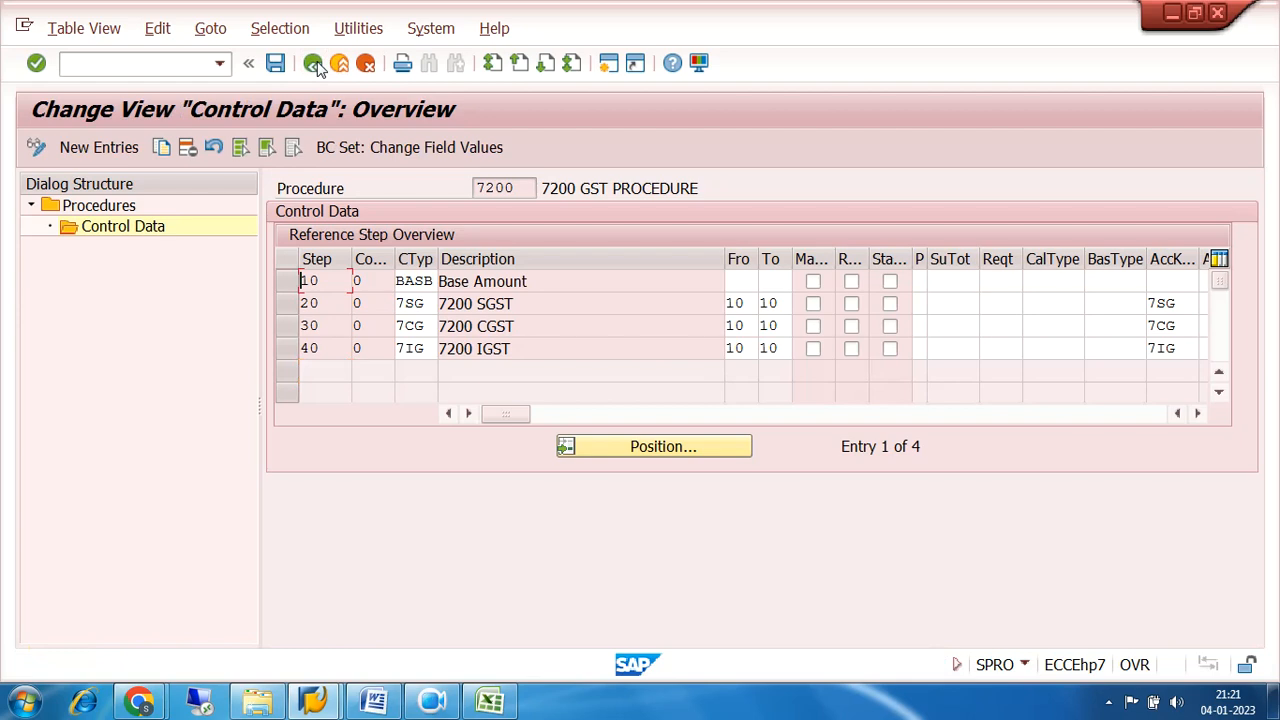
pyautogui.click(314, 63)
pyautogui.click(314, 63)
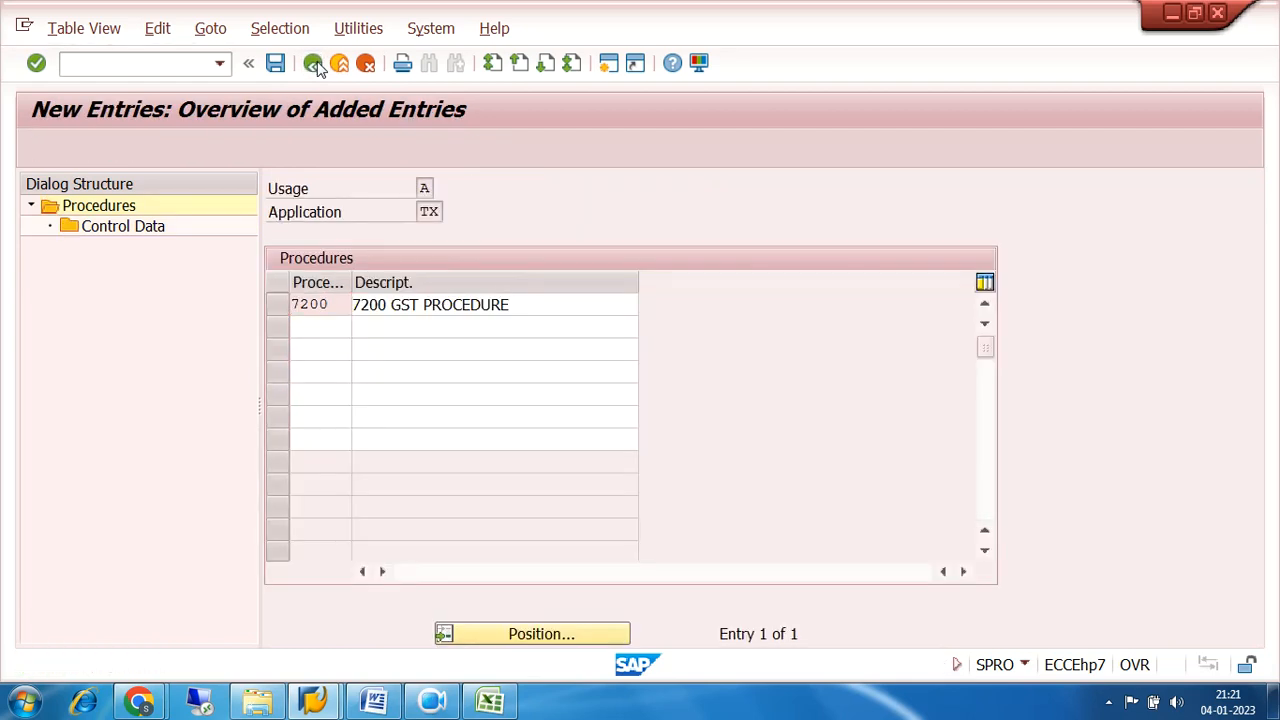
pyautogui.click(314, 63)
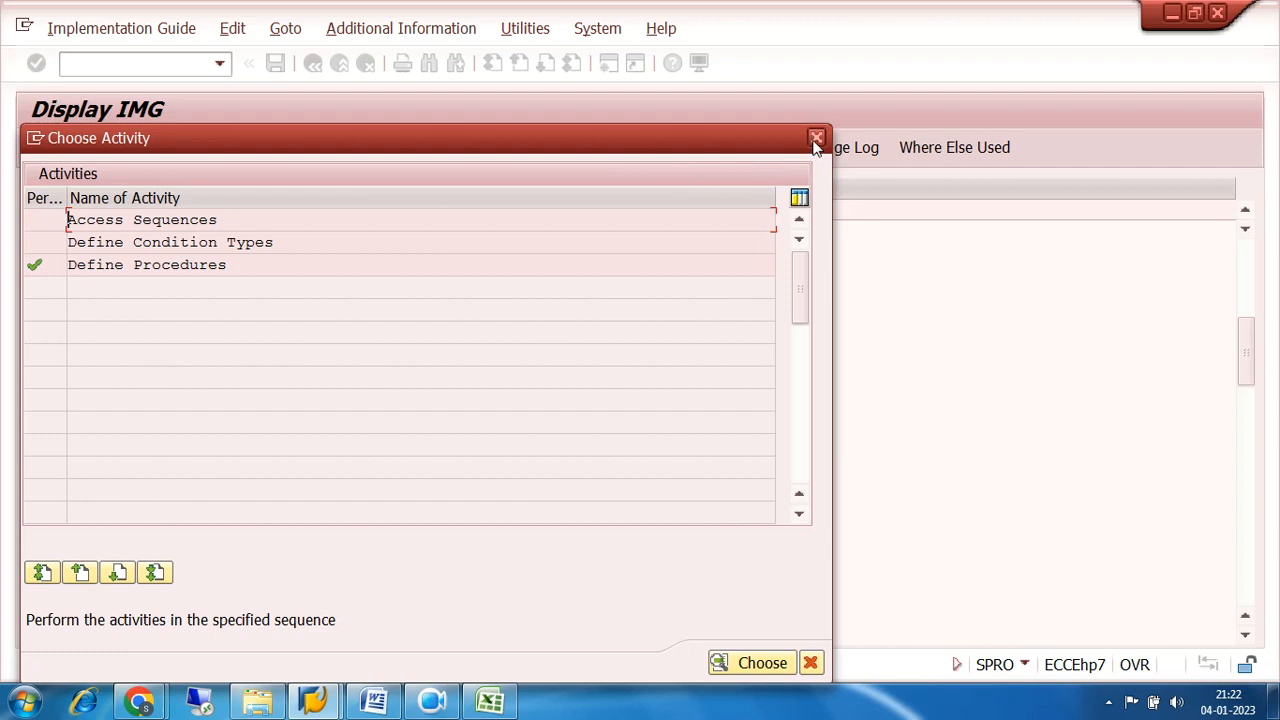
pyautogui.click(816, 137)
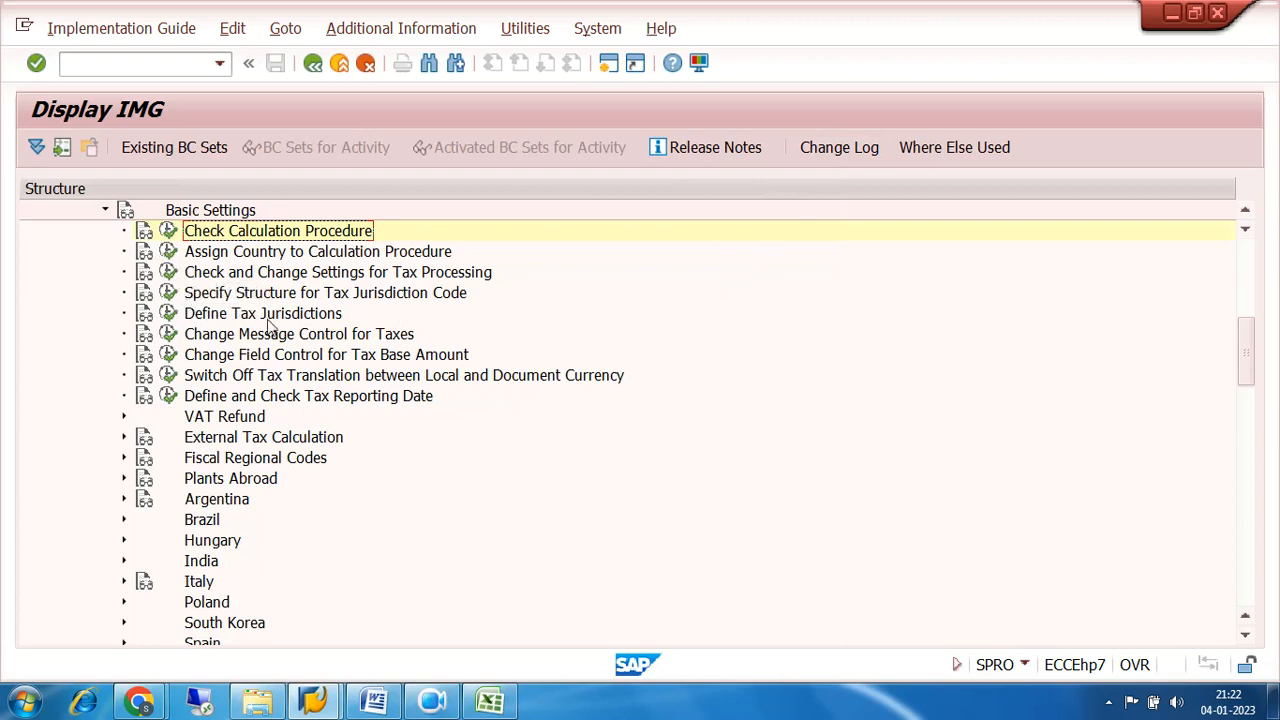
# Open Assign Country to Calculation Procedure and position the country list on IN.
pyautogui.click(169, 252)
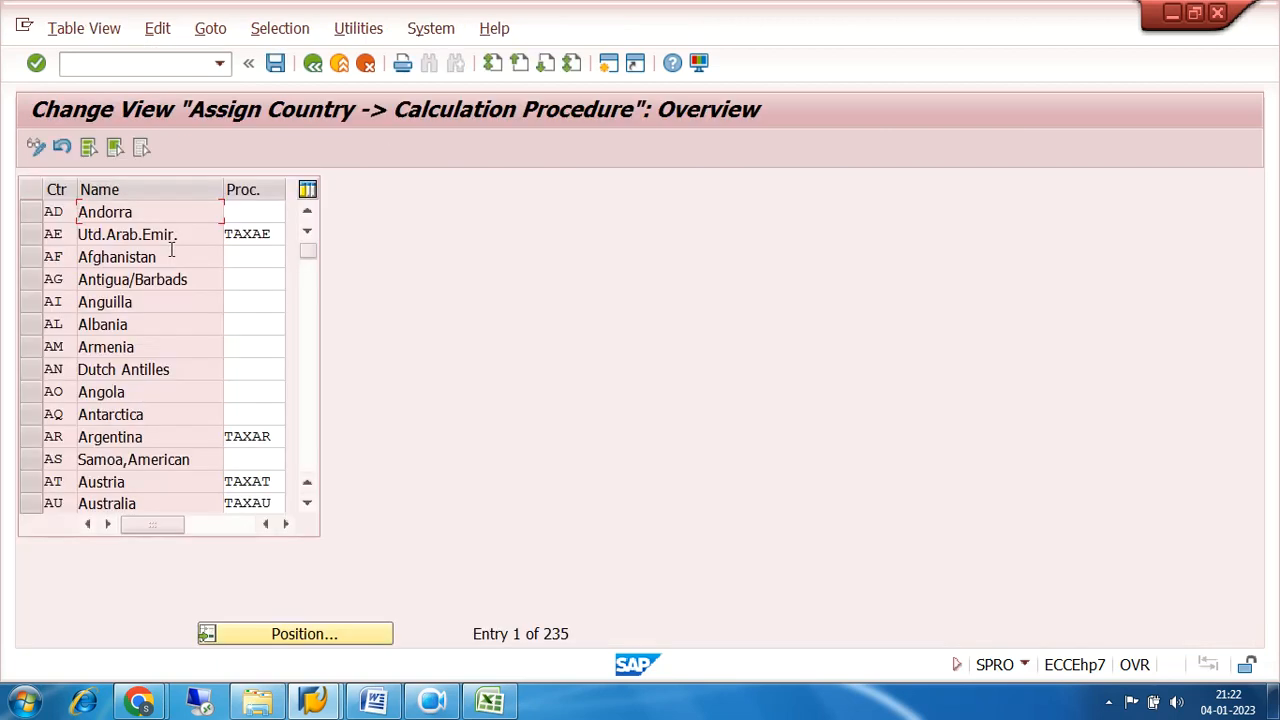
pyautogui.click(320, 636)
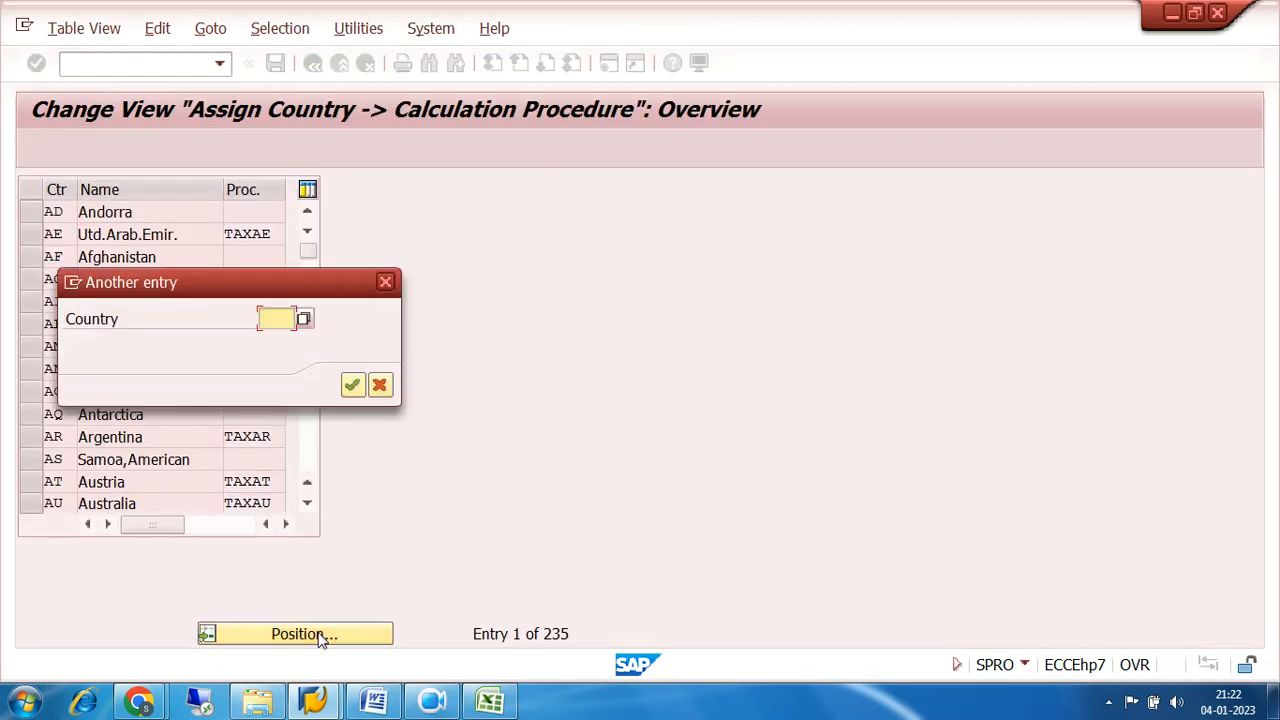
pyautogui.write('IN')
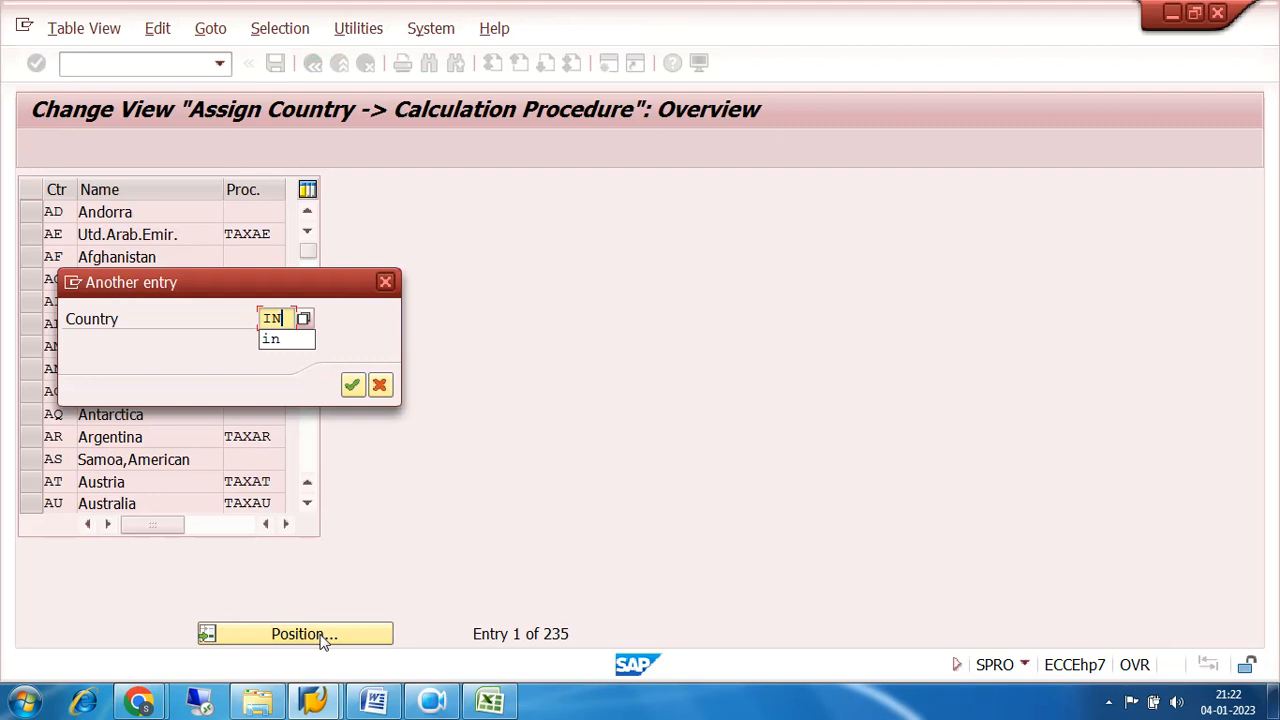
pyautogui.press('Return')
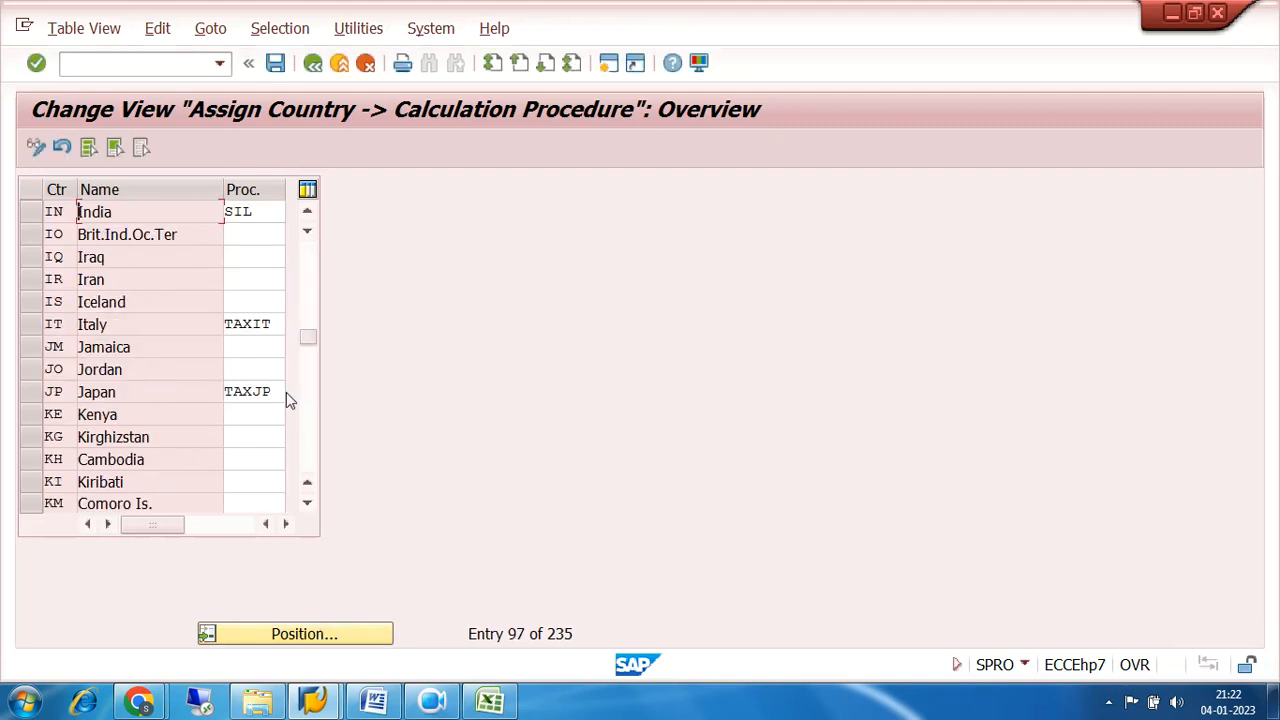
# Assign calculation procedure 7200 to India and save the assignment.
pyautogui.moveTo(258, 212); pyautogui.dragTo(170, 218)
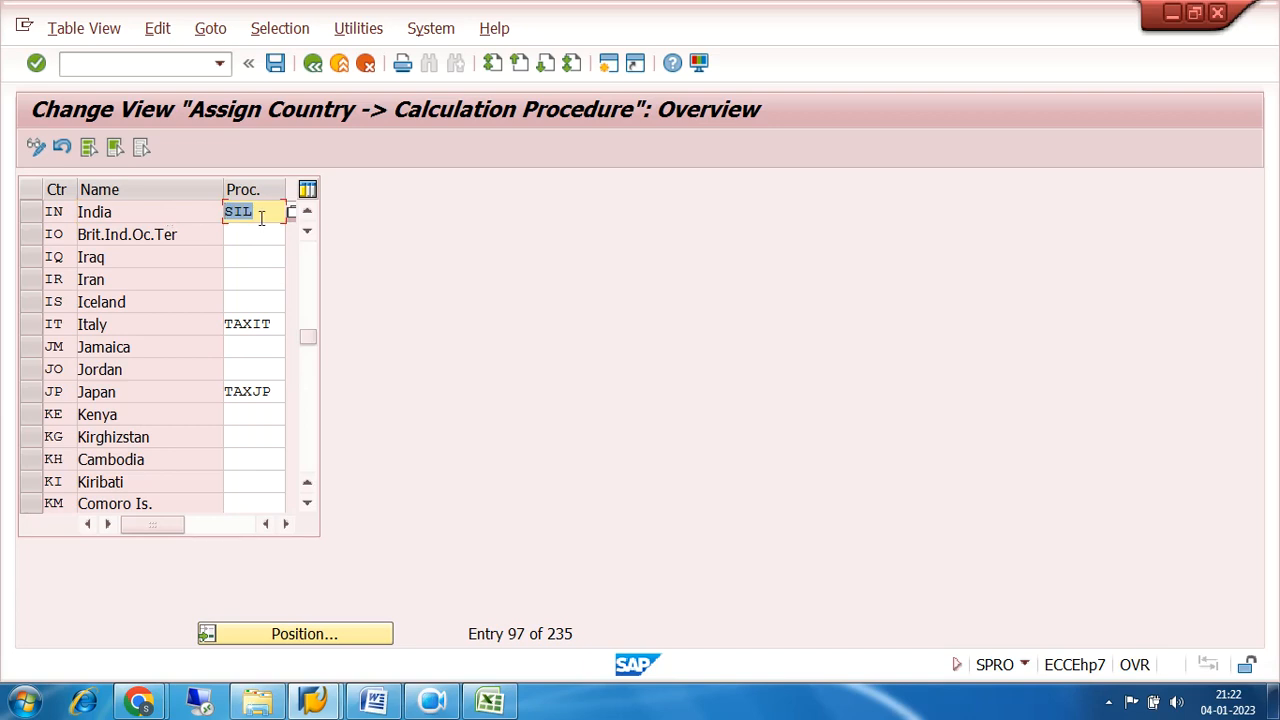
pyautogui.write('7200')
pyautogui.click(276, 63)
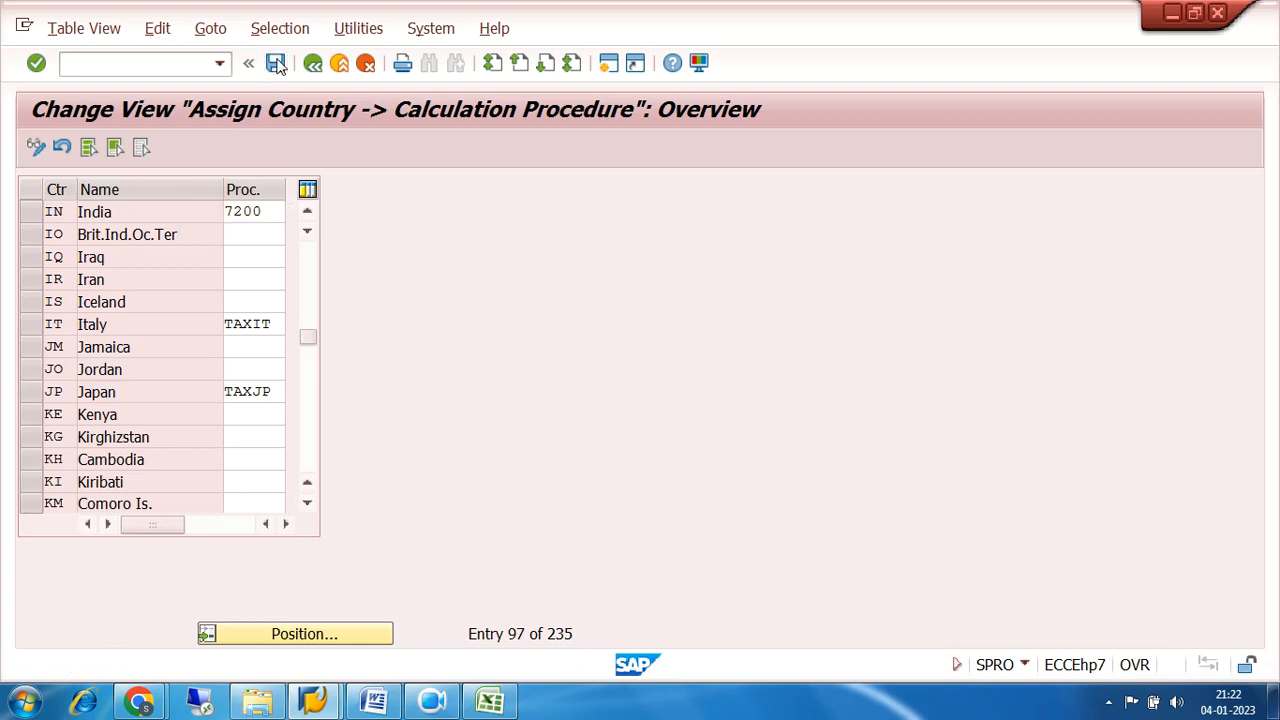
pyautogui.click(421, 385)
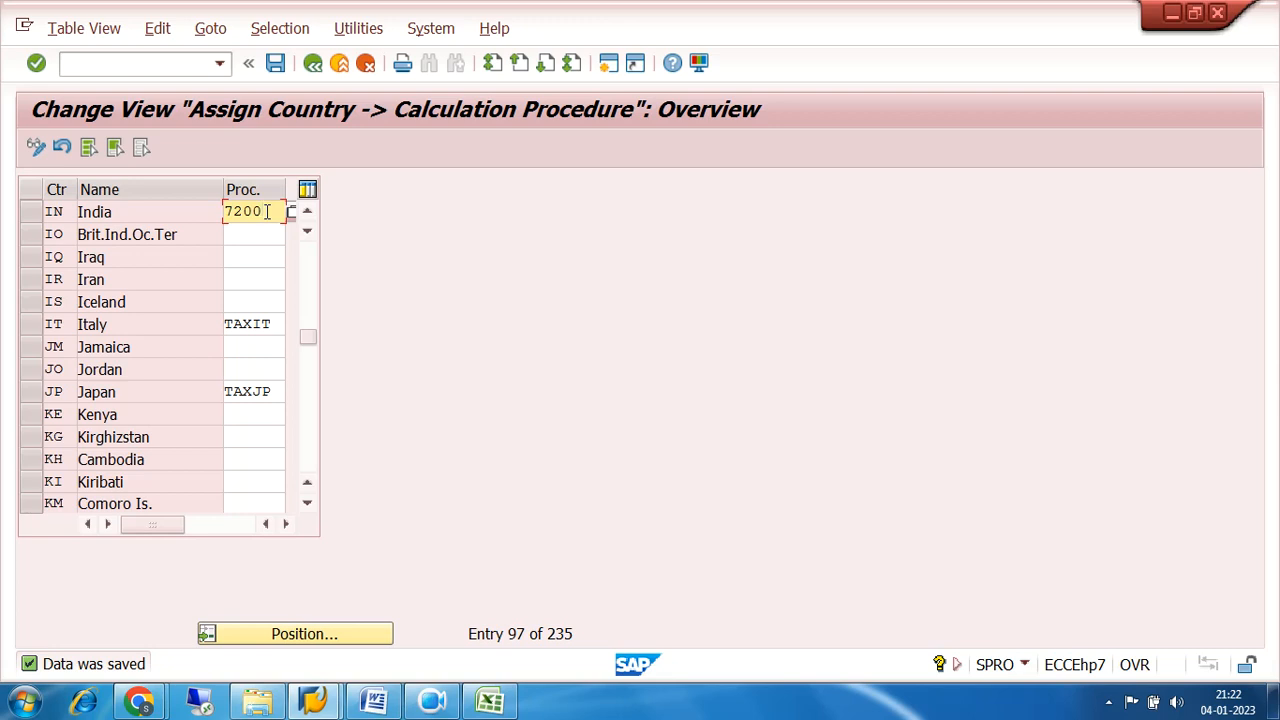
pyautogui.moveTo(267, 211); pyautogui.dragTo(184, 224)
pyautogui.moveTo(272, 210); pyautogui.dragTo(194, 221)
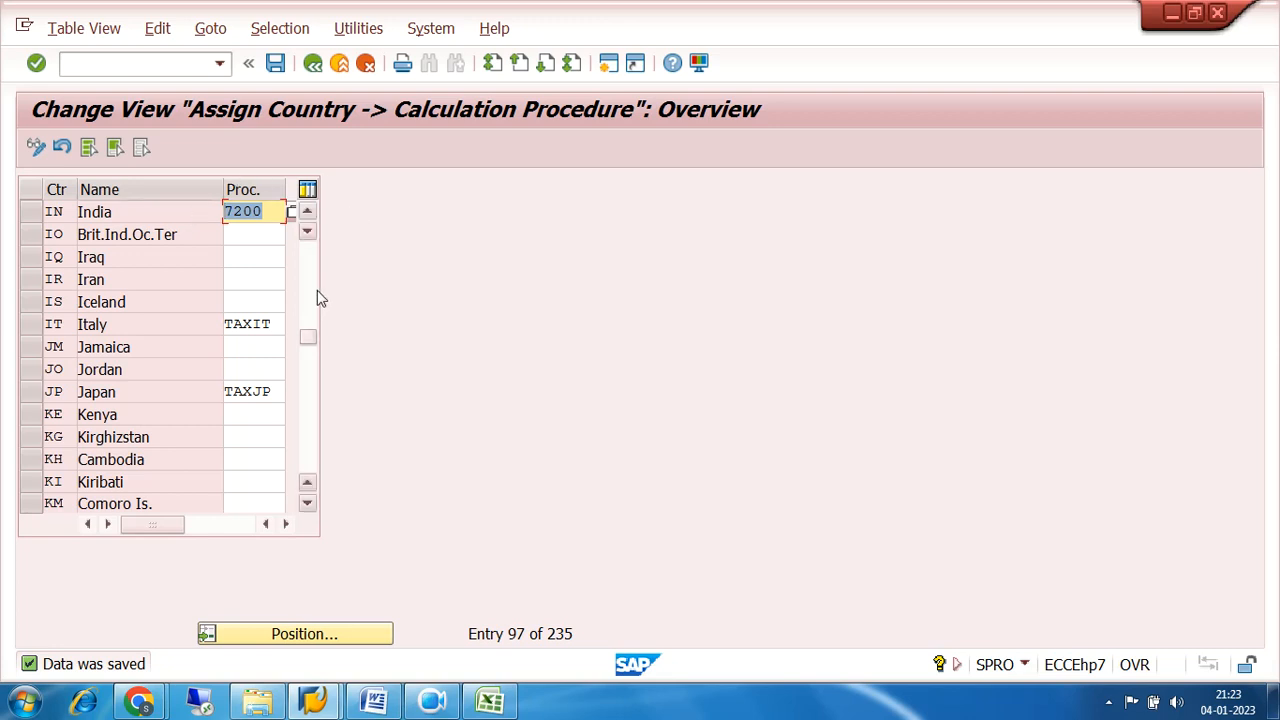
pyautogui.click(264, 213)
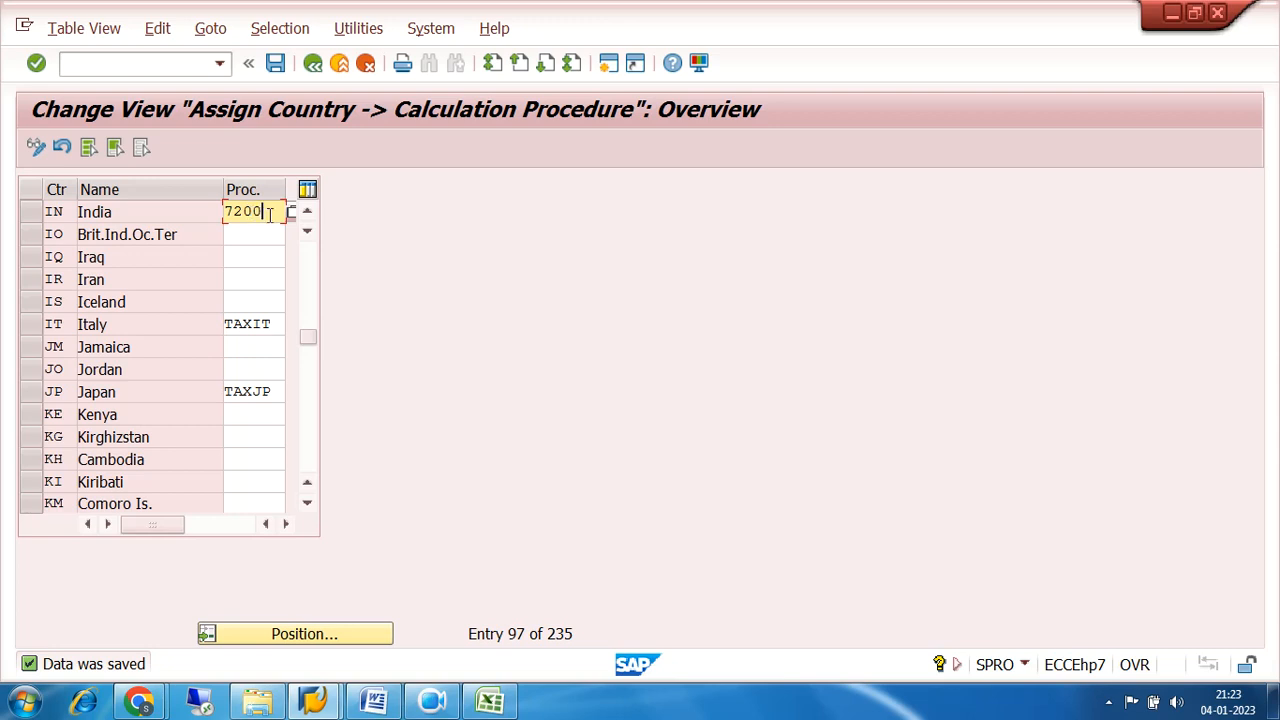
pyautogui.moveTo(266, 211); pyautogui.dragTo(195, 226)
pyautogui.click(31, 215)
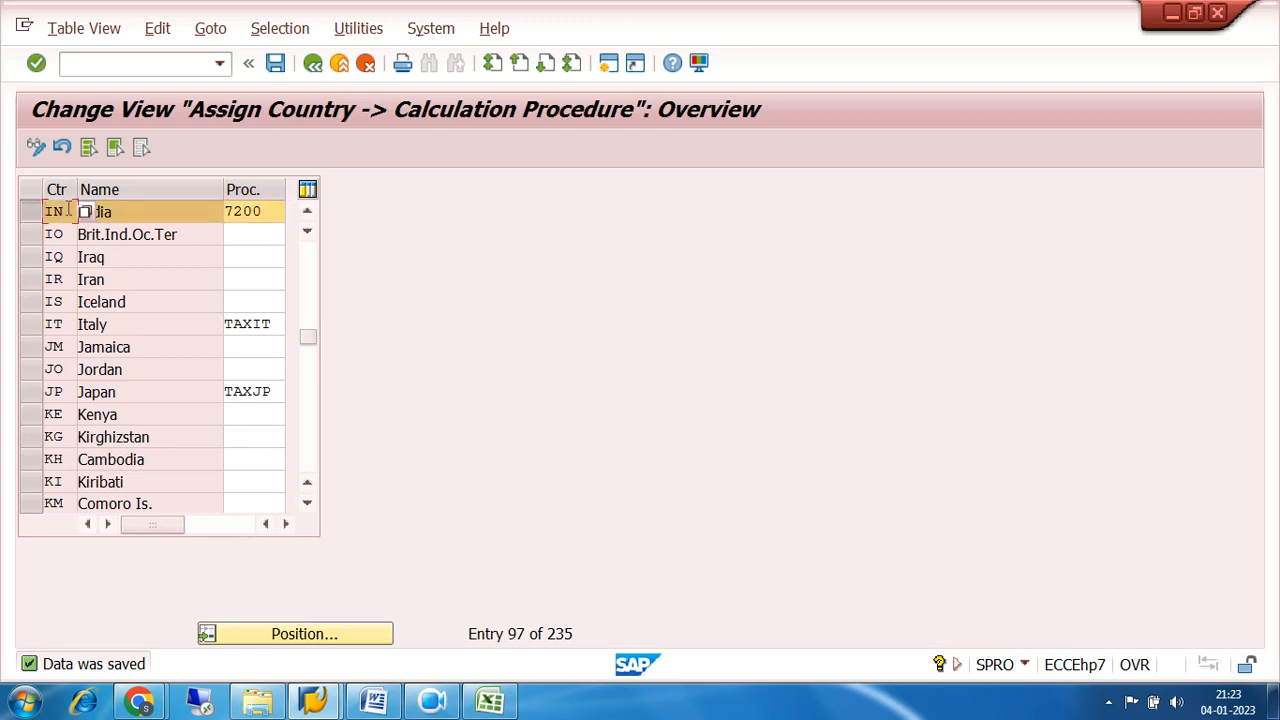
pyautogui.click(124, 211)
pyautogui.press('Tab')
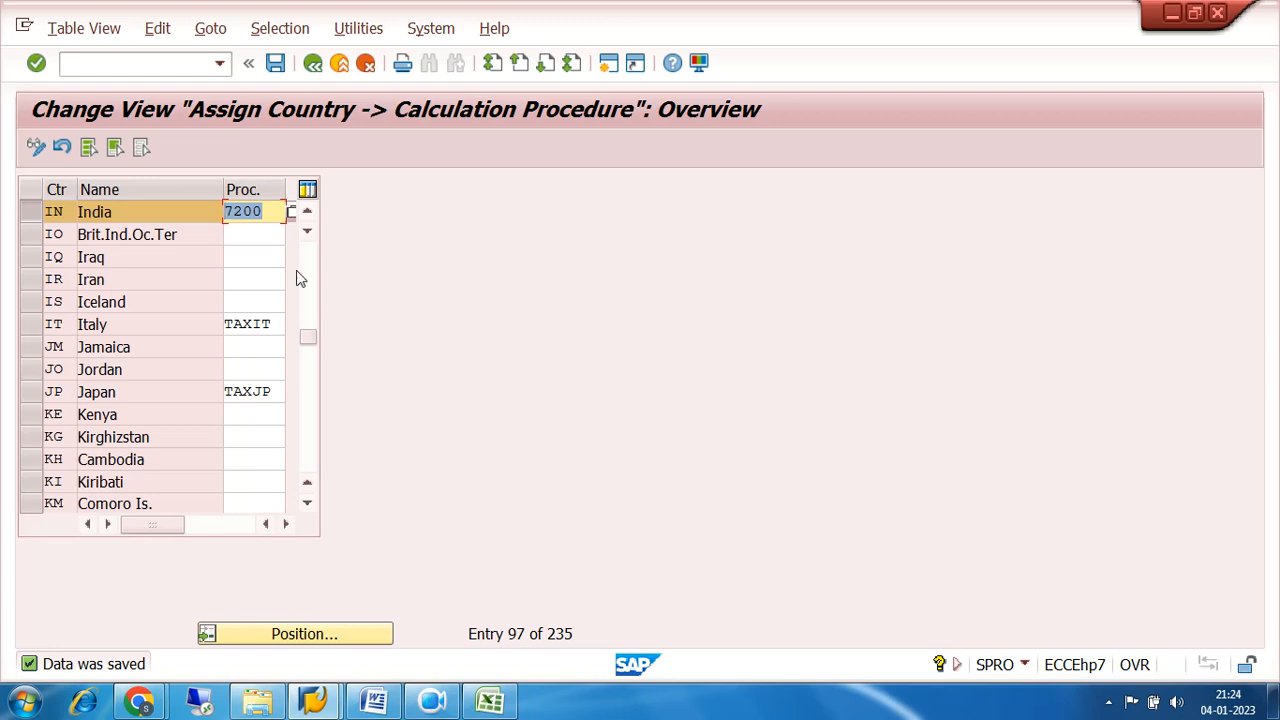
# Save India's calculation procedure assignment again.
pyautogui.click(268, 213)
pyautogui.click(276, 63)
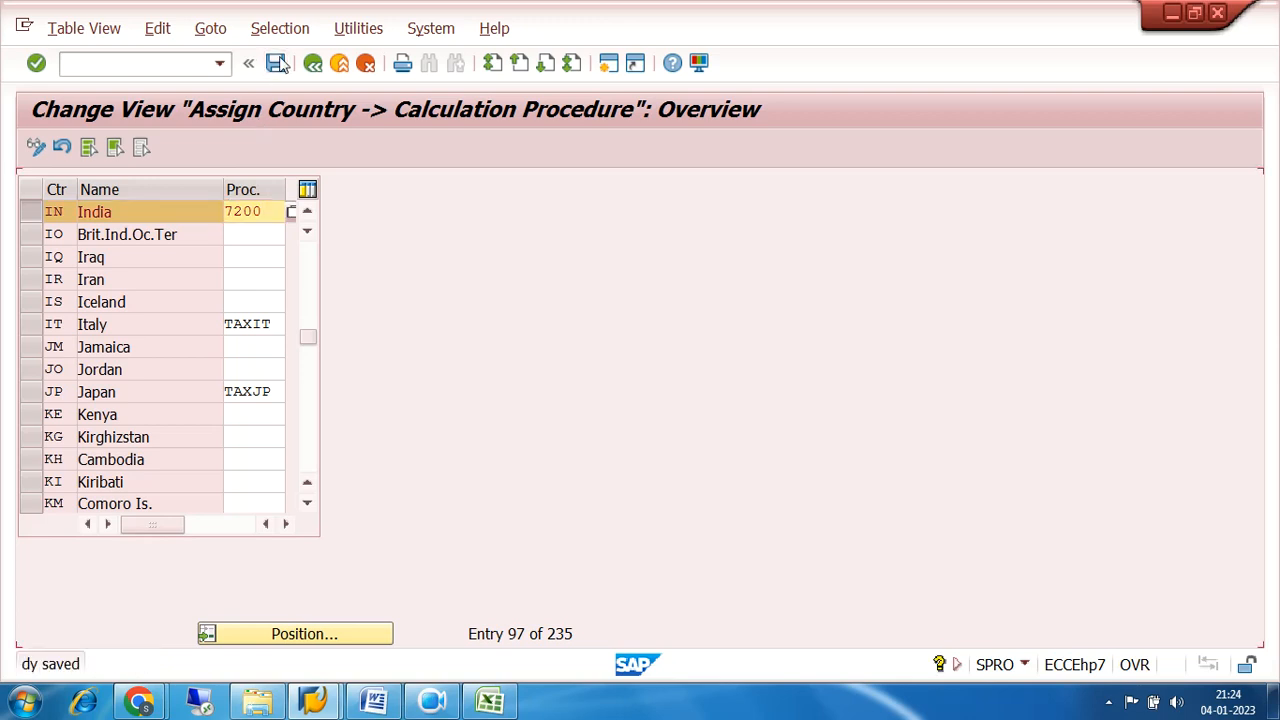
pyautogui.click(276, 63)
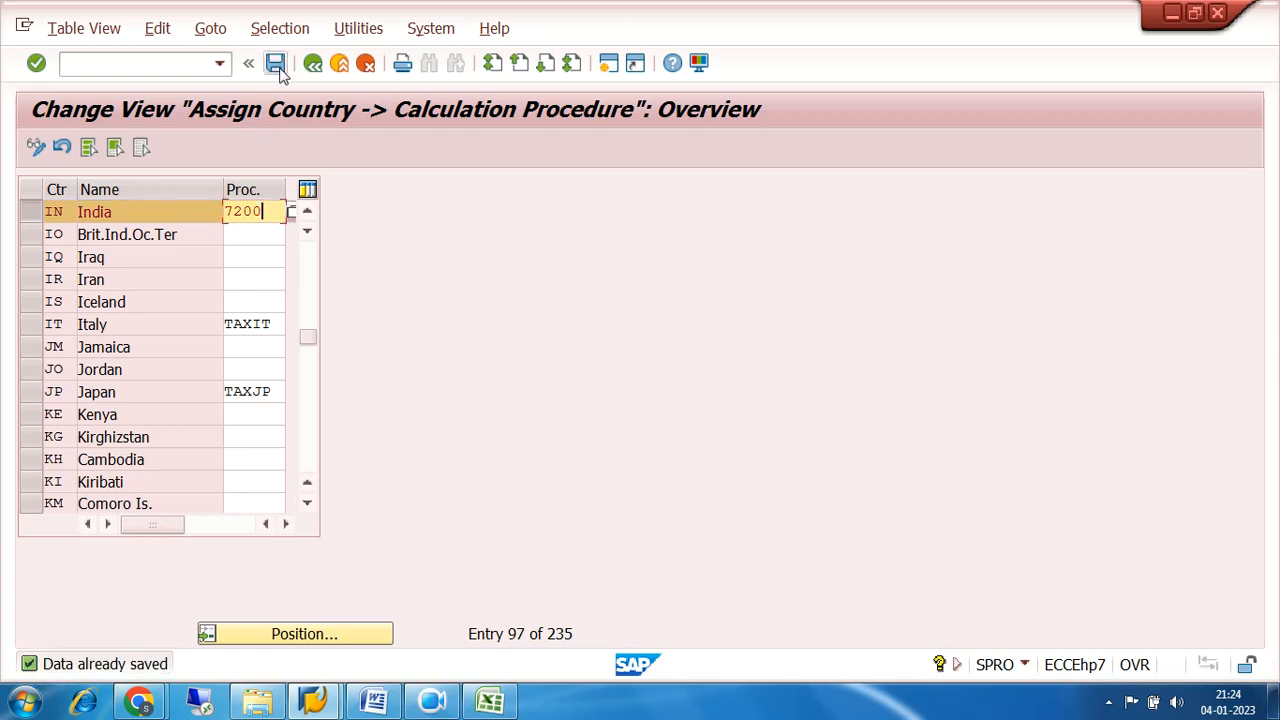
# Leave the country assignment view and reopen the SAP Customizing Implementation Guide structure from its top level.
pyautogui.click(44, 212)
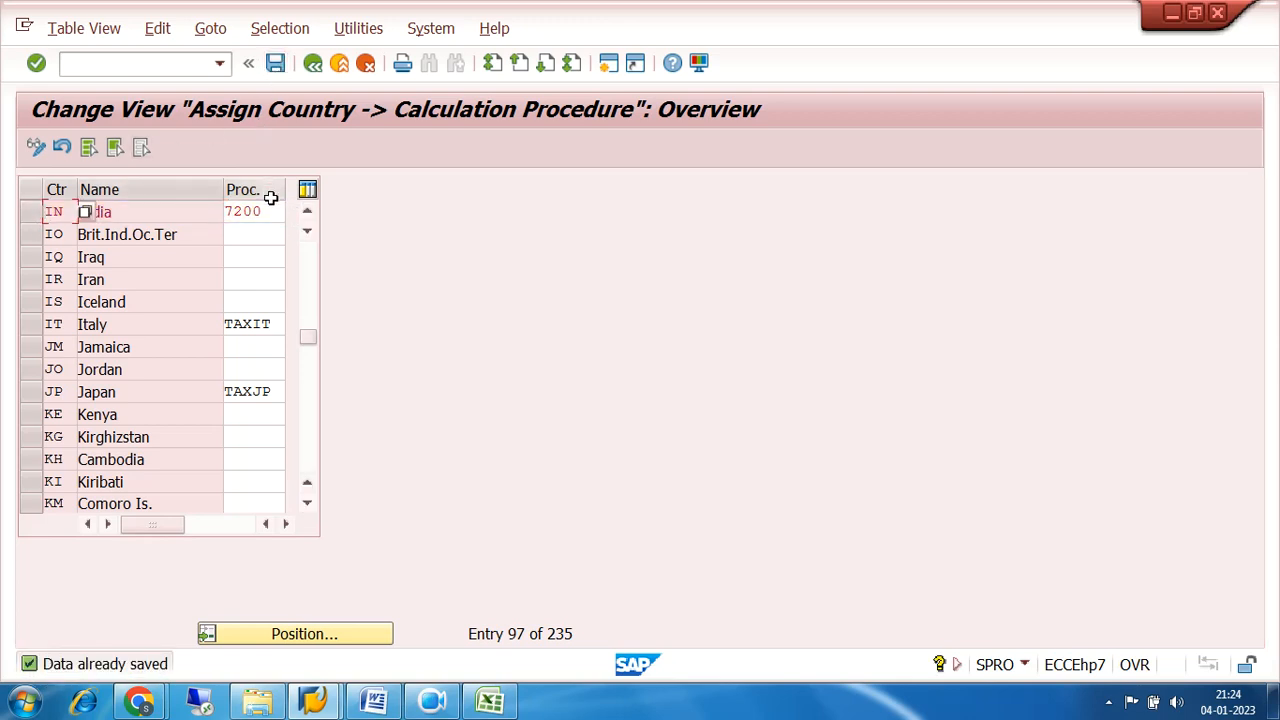
pyautogui.click(313, 63)
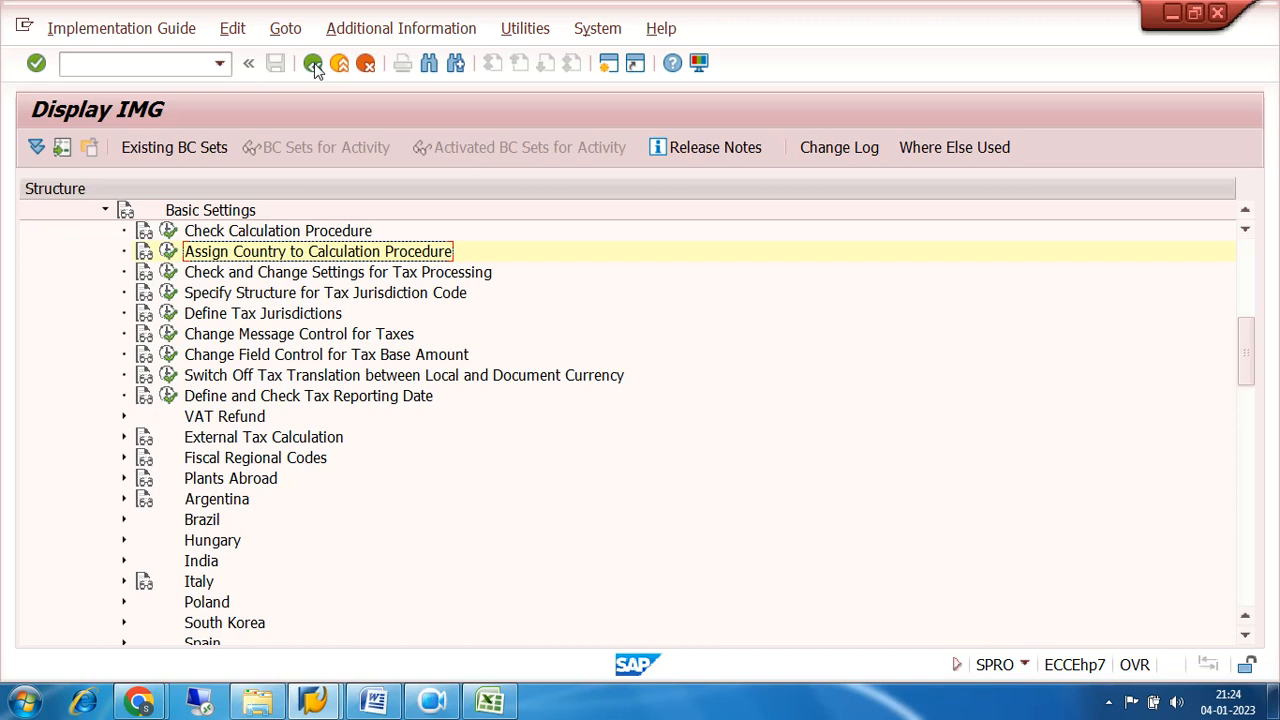
pyautogui.click(313, 64)
pyautogui.click(134, 151)
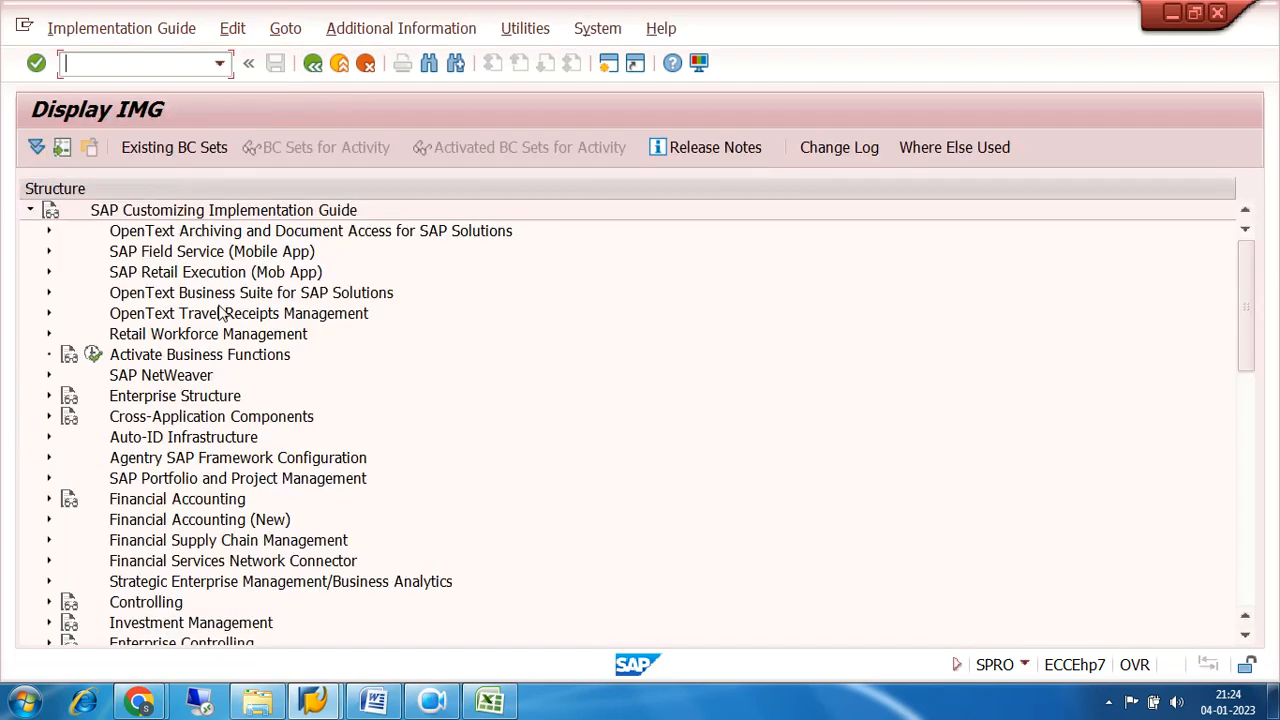
# Expand Financial Accounting (New), Financial Accounting Global Settings (New), Tax on Sales/Purchases and Calculation in the IMG structure.
pyautogui.click(49, 520)
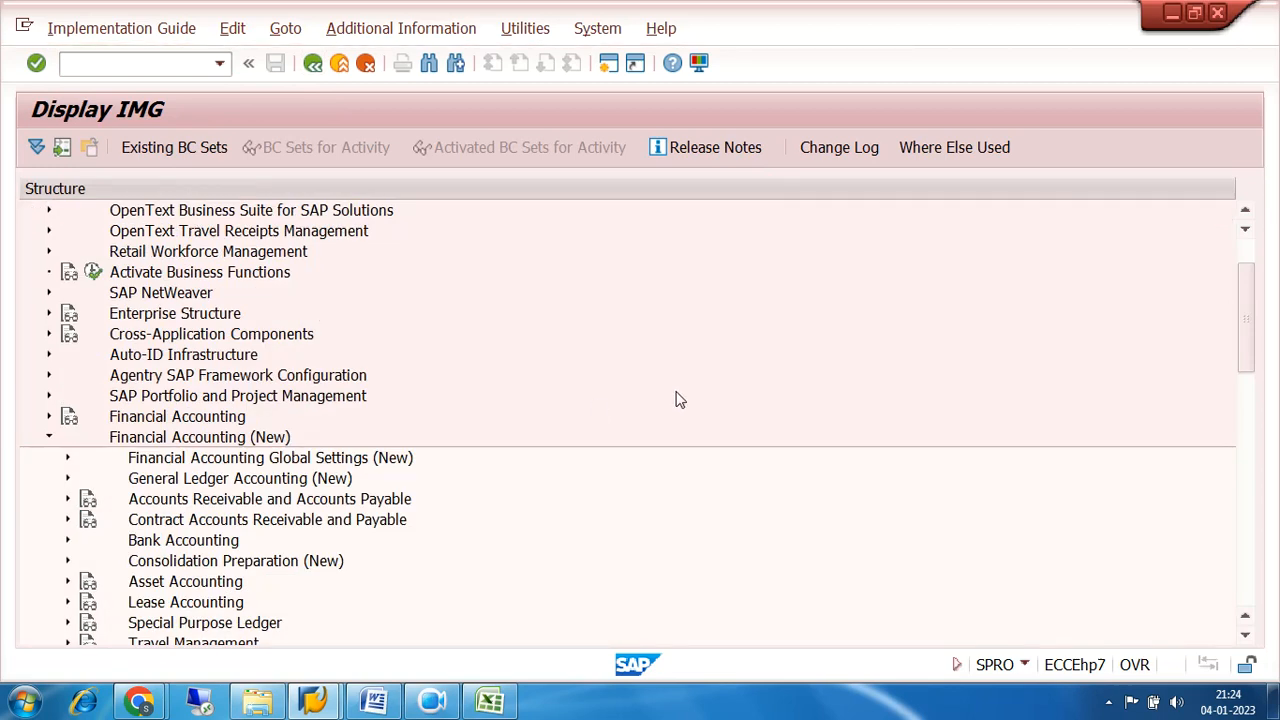
pyautogui.scroll(-1, 675, 400)
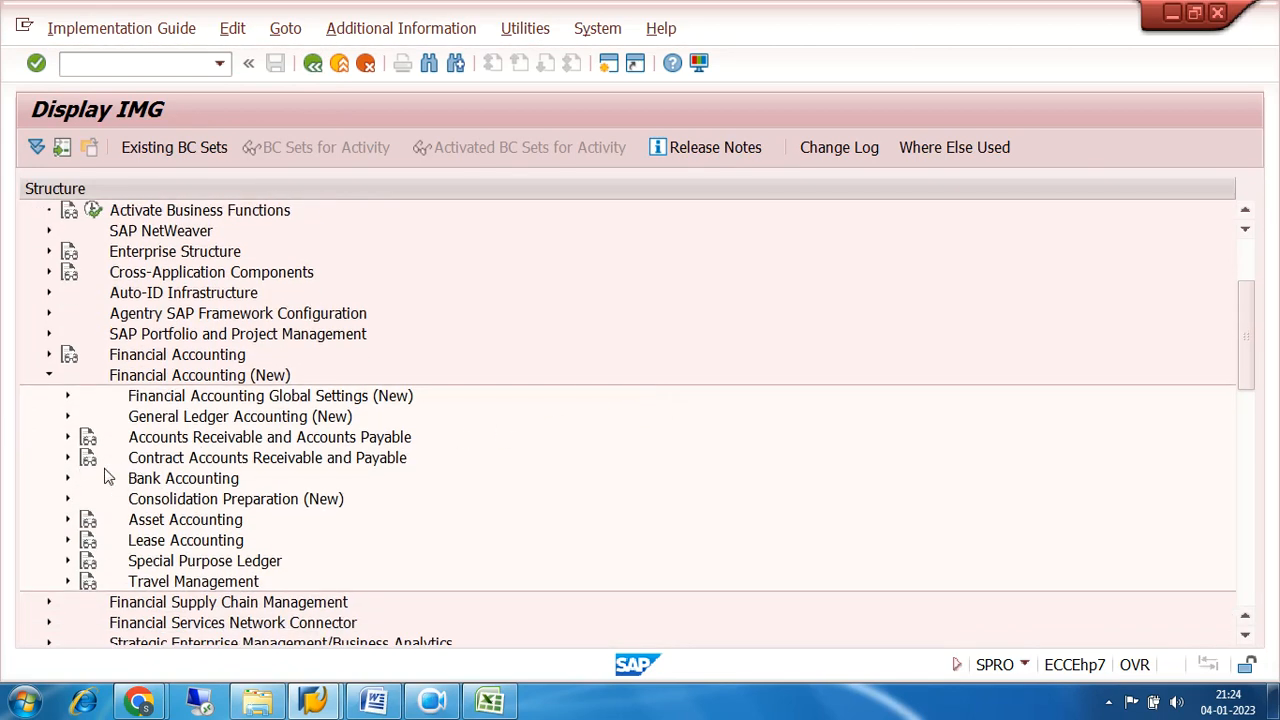
pyautogui.click(68, 397)
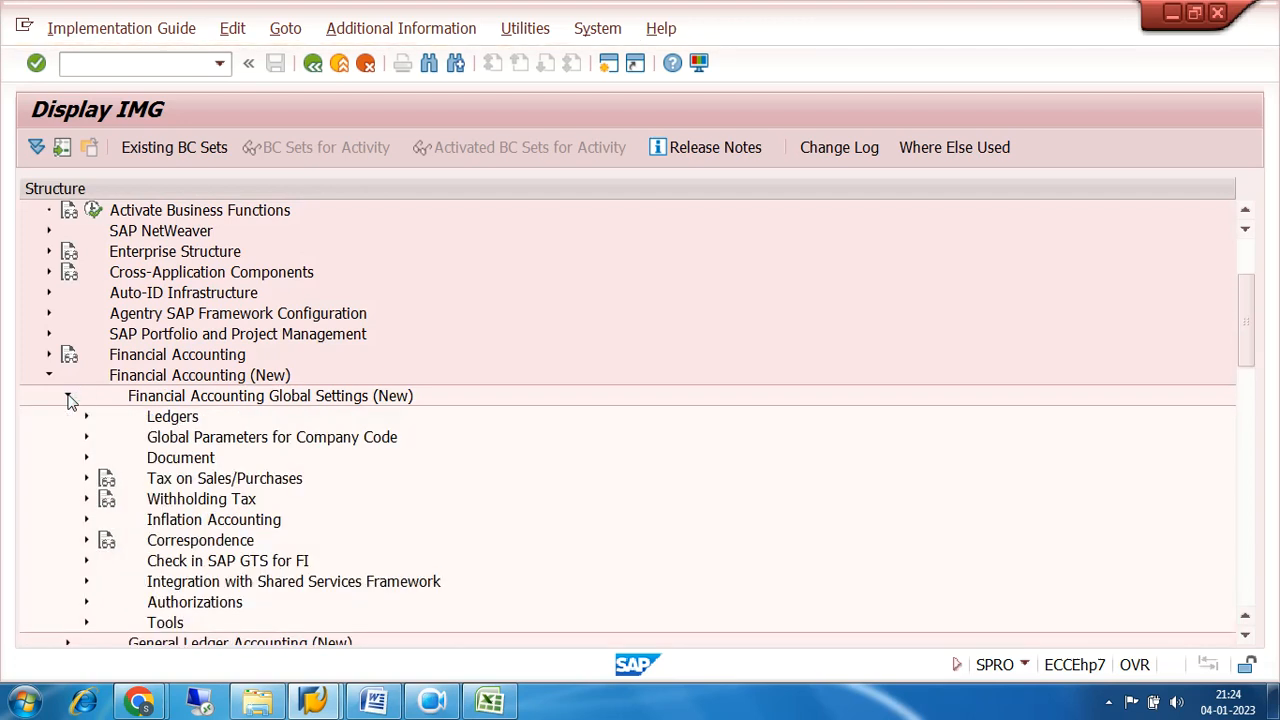
pyautogui.click(86, 478)
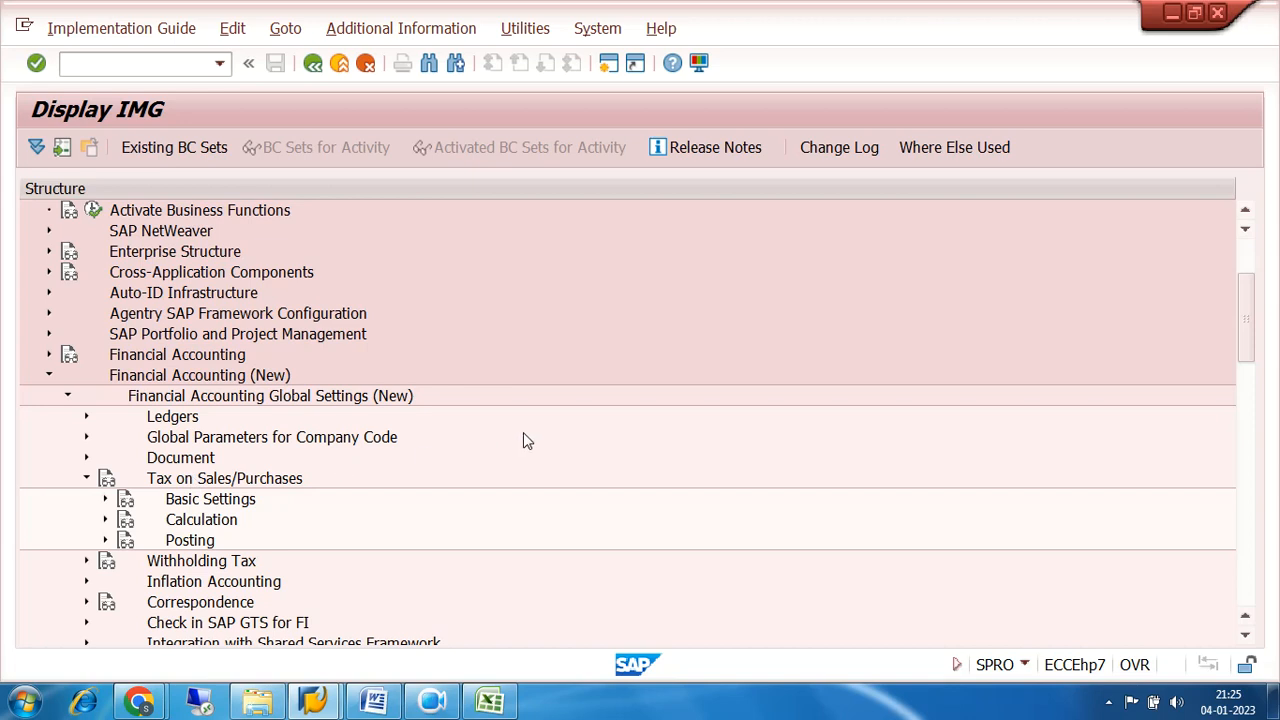
pyautogui.scroll(-1, 523, 432)
pyautogui.click(106, 458)
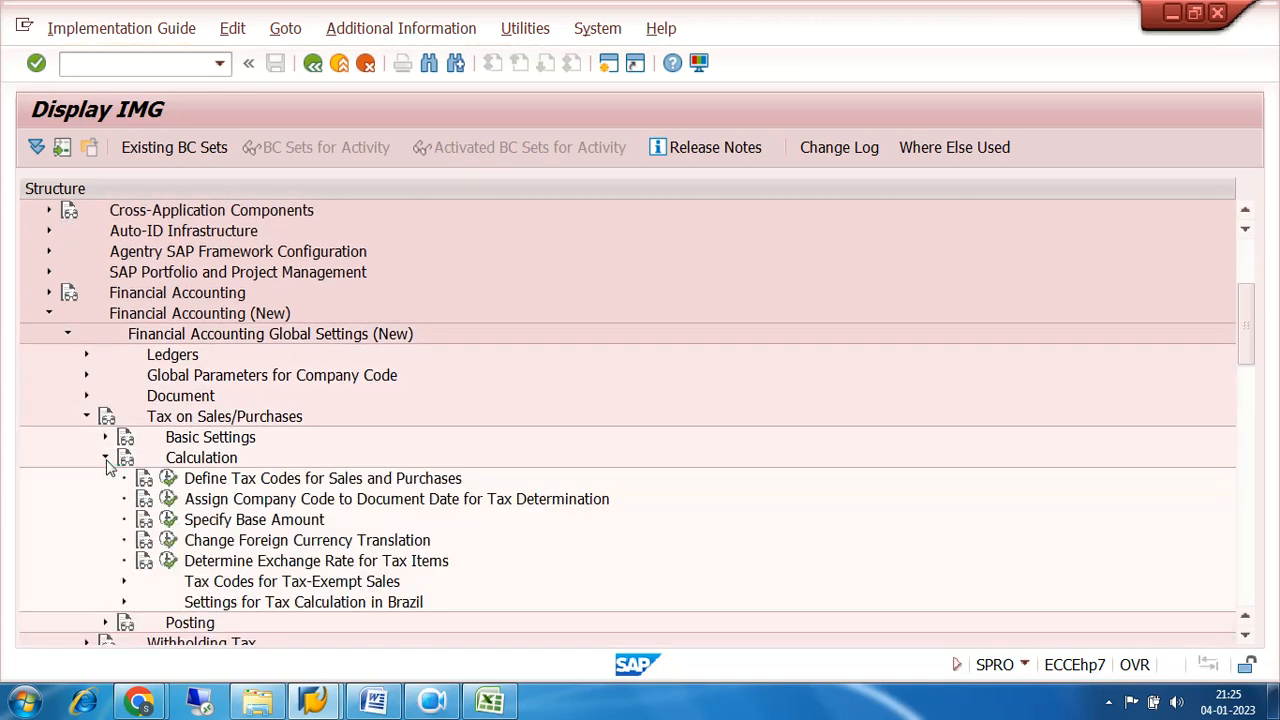
pyautogui.scroll(-1, 463, 458)
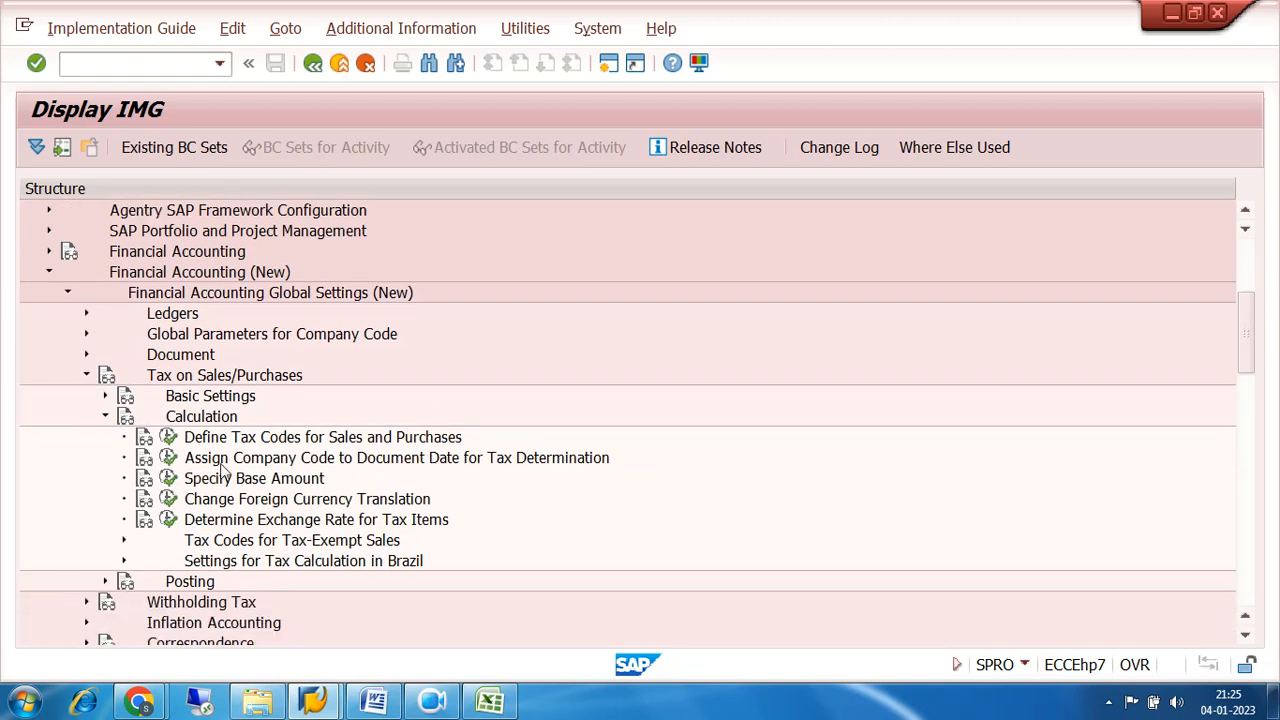
# Open Define Tax Codes for Sales and Purchases for country IN.
pyautogui.click(169, 437)
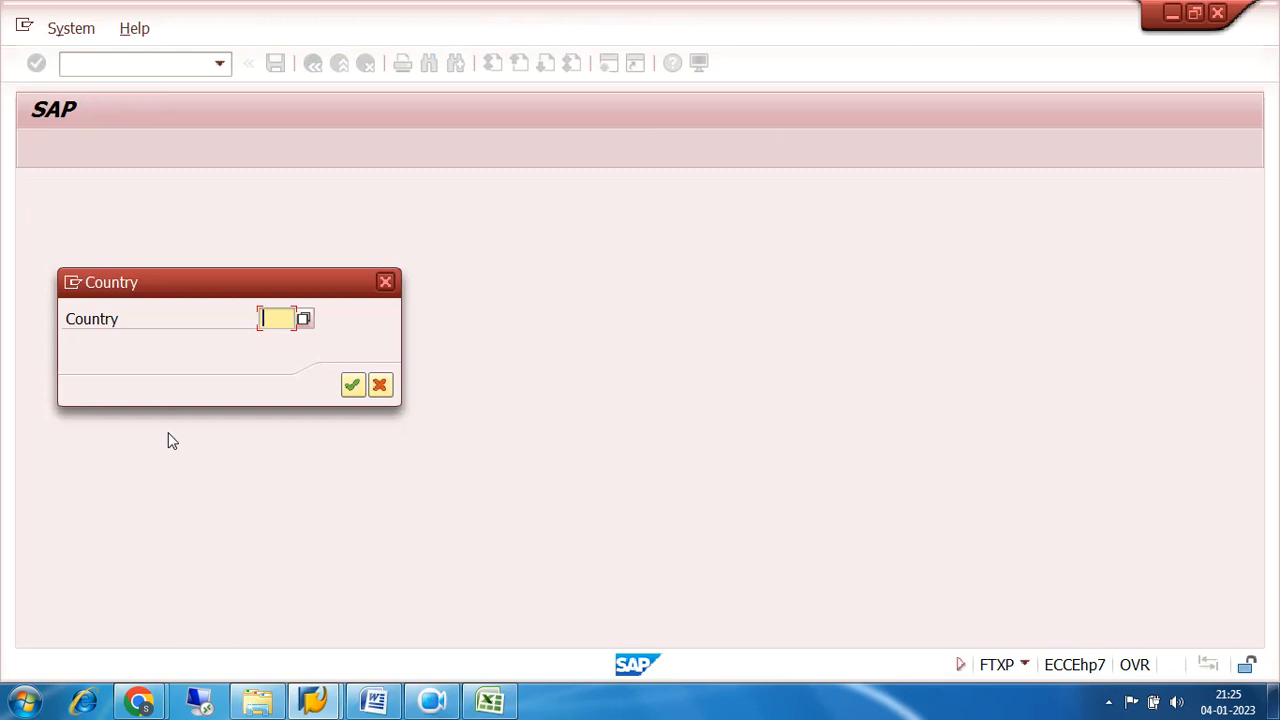
pyautogui.write('IN')
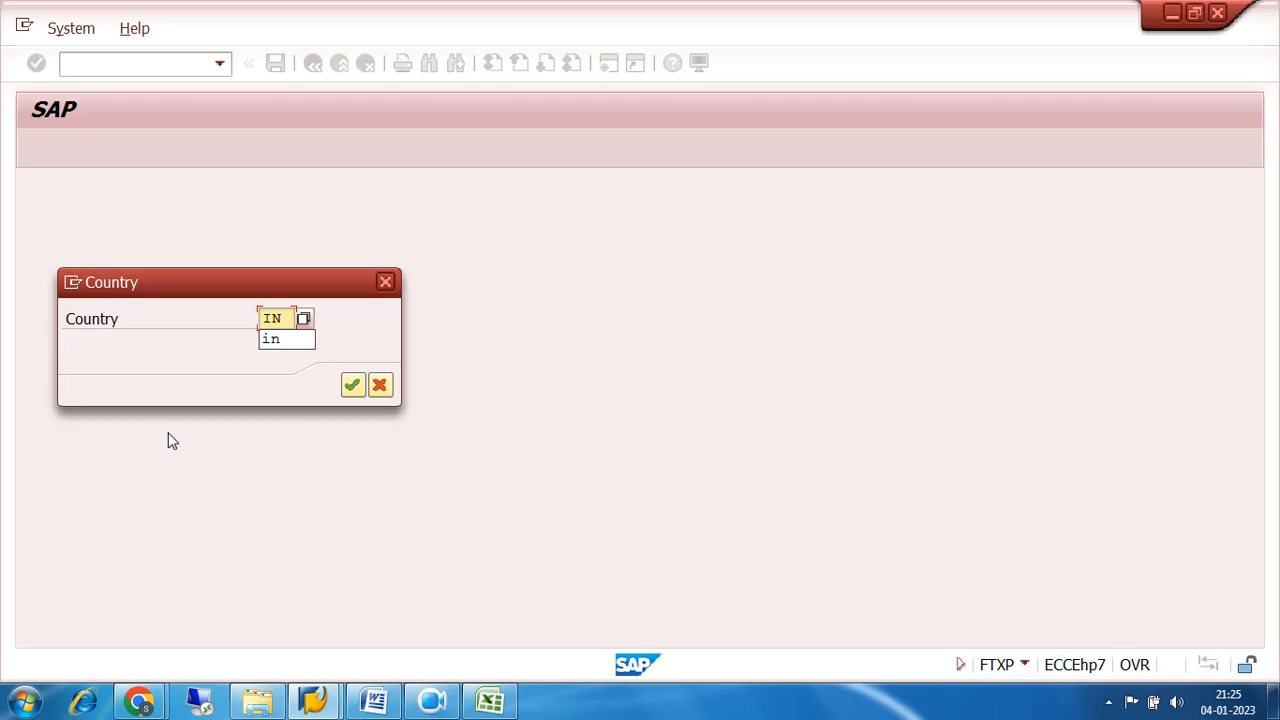
pyautogui.press('Return')
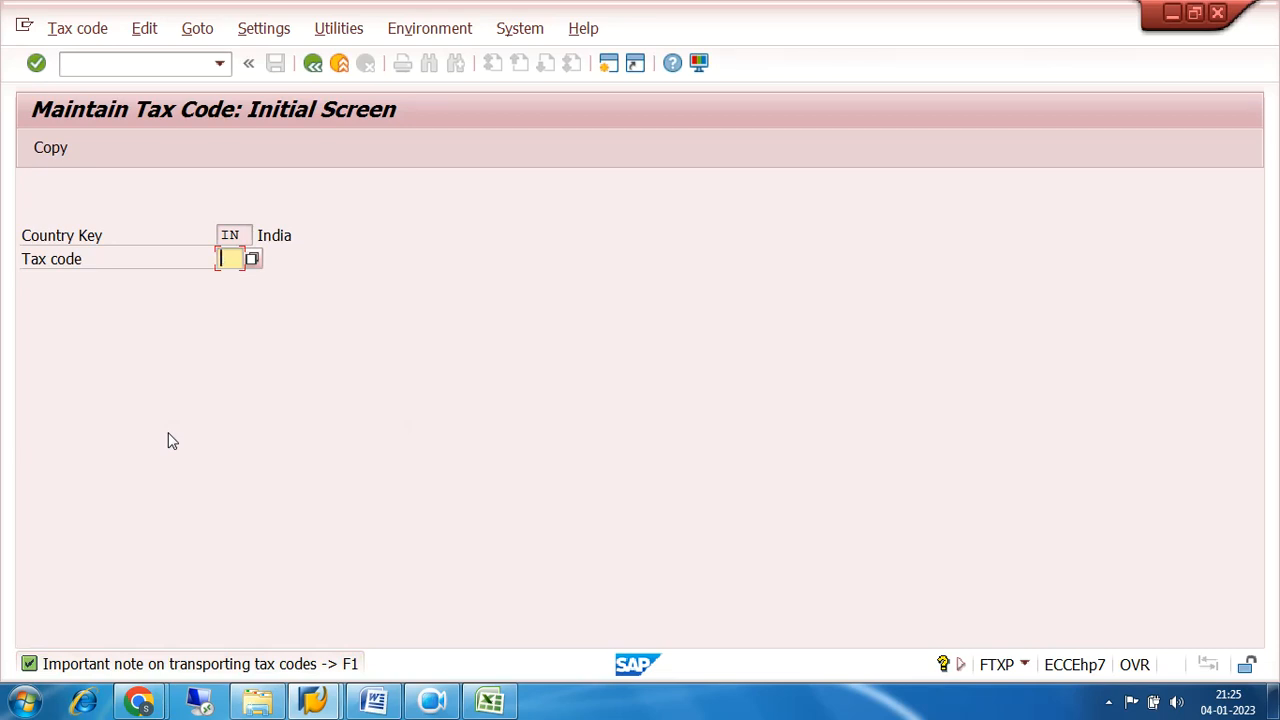
# Start tax code 7S for India with the description 7200 SGST INPUT 9%.
pyautogui.write('7S')
pyautogui.press('Return')
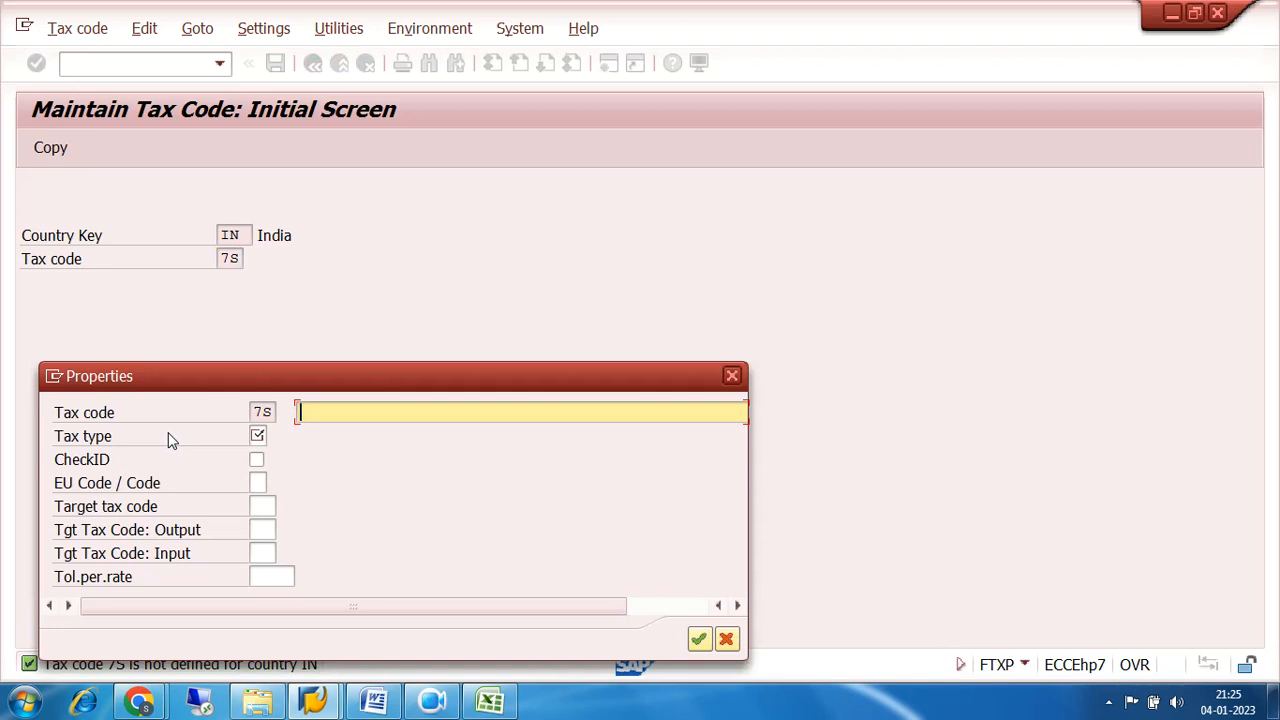
pyautogui.write('7200 SGST INPU')
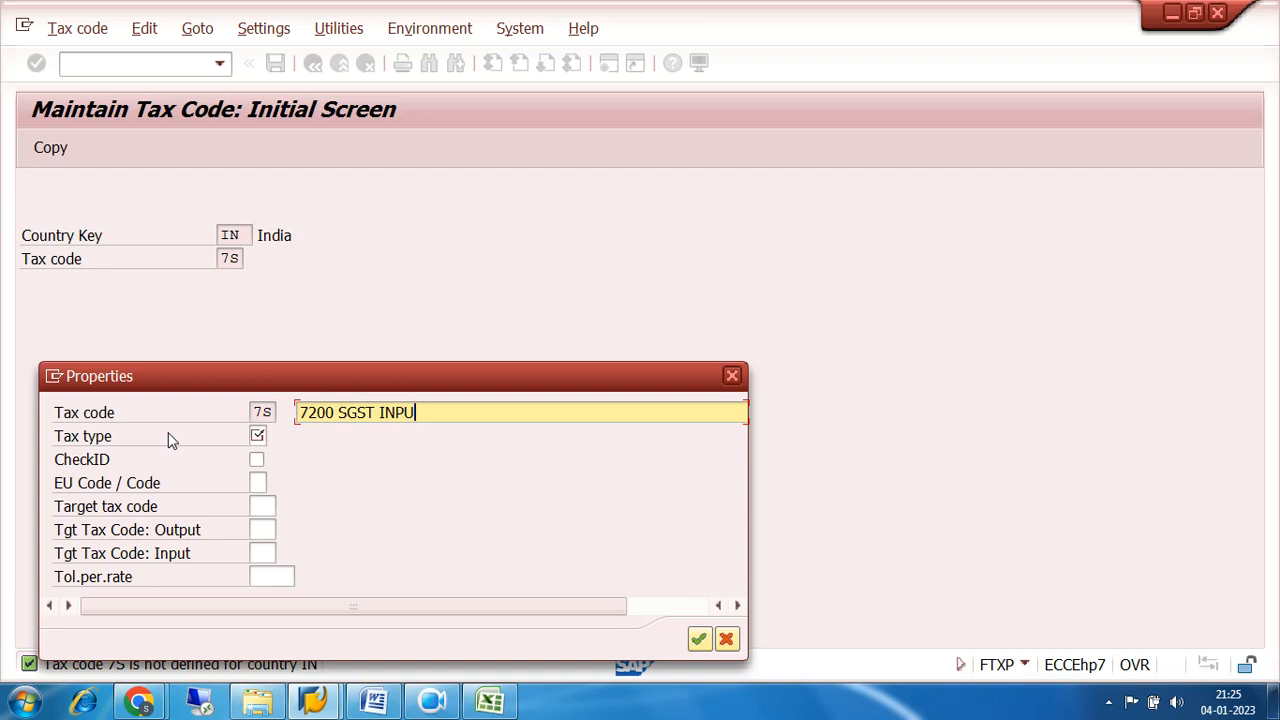
pyautogui.write('T 9%')
# Set tax code 7S's tax type to V (Input tax) and accept its properties.
pyautogui.click(258, 436)
pyautogui.click(274, 436)
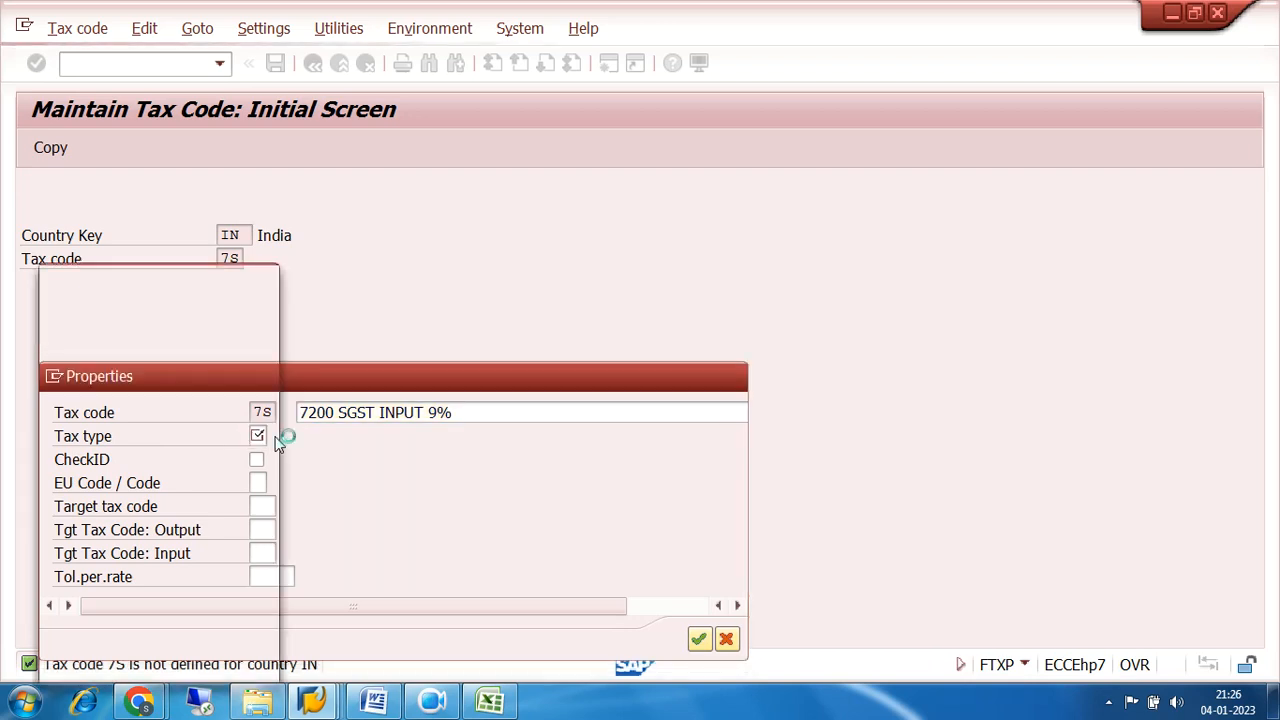
pyautogui.click(72, 281)
pyautogui.click(72, 259)
pyautogui.click(73, 280)
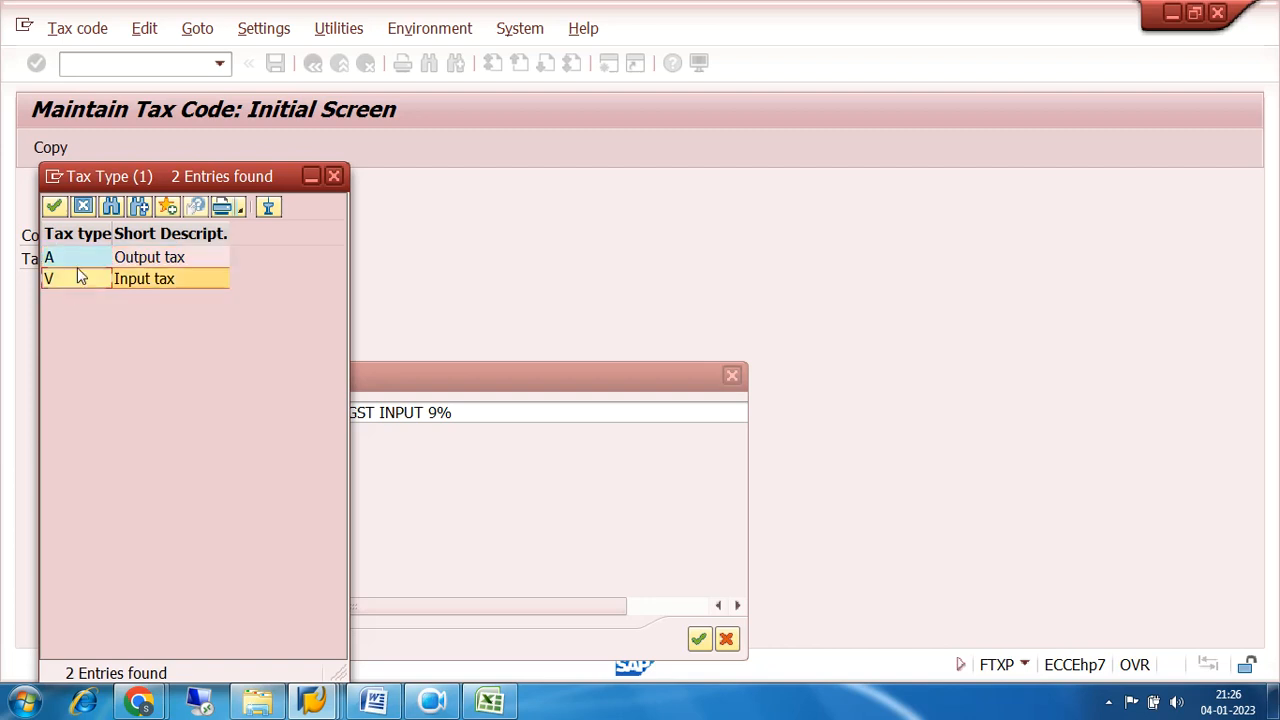
pyautogui.click(77, 265)
pyautogui.click(77, 283)
pyautogui.doubleClick(77, 283)
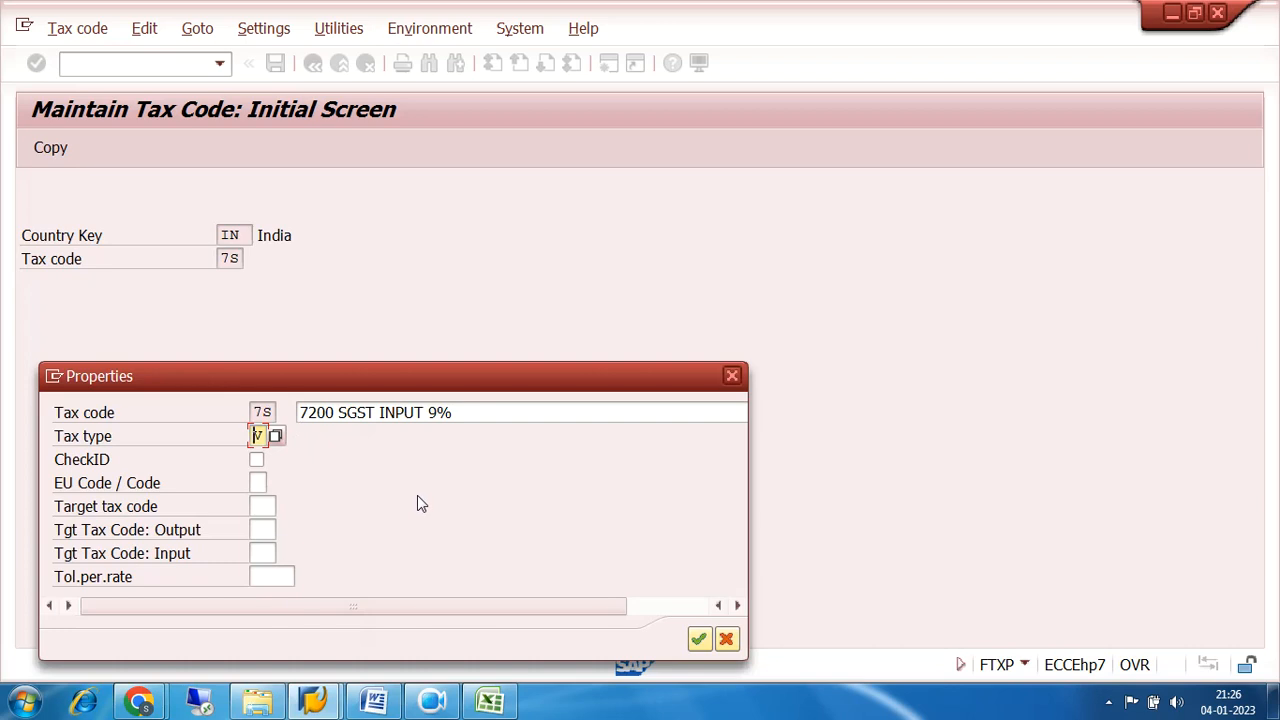
pyautogui.click(698, 640)
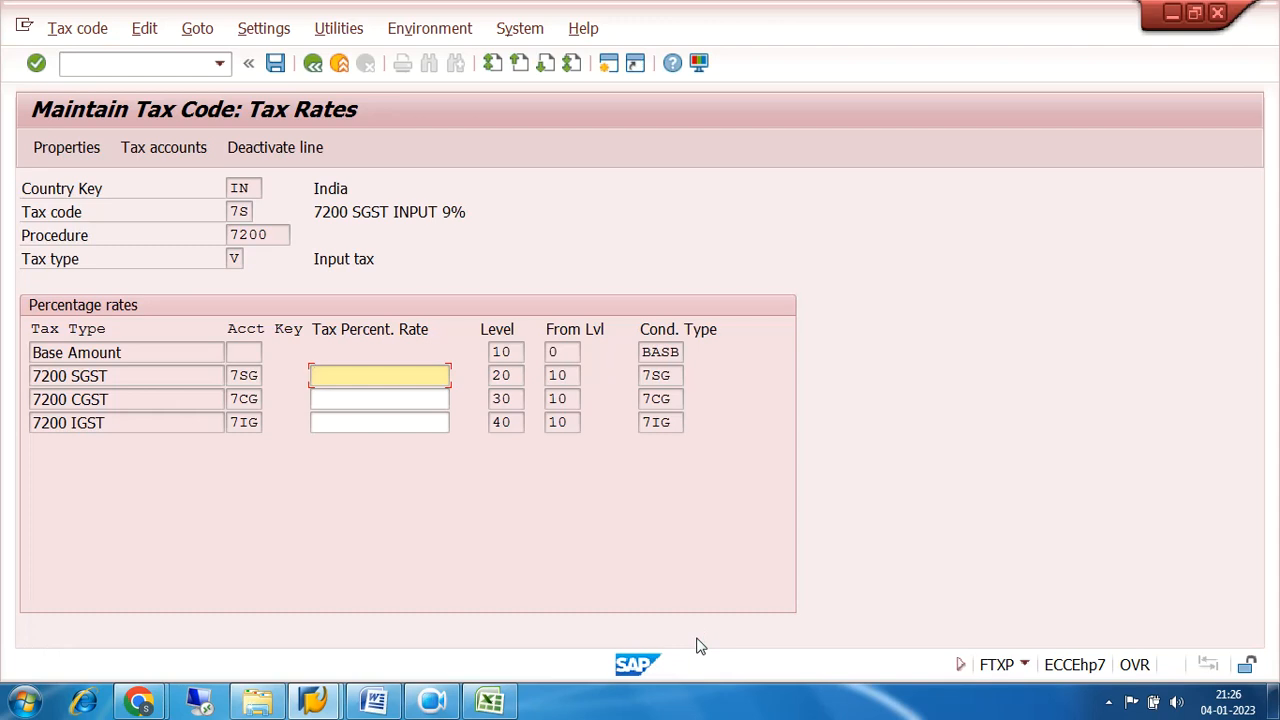
# Try to enter 9% with the percent sign as the 7200 SGST rate of tax code 7S.
pyautogui.click(247, 375)
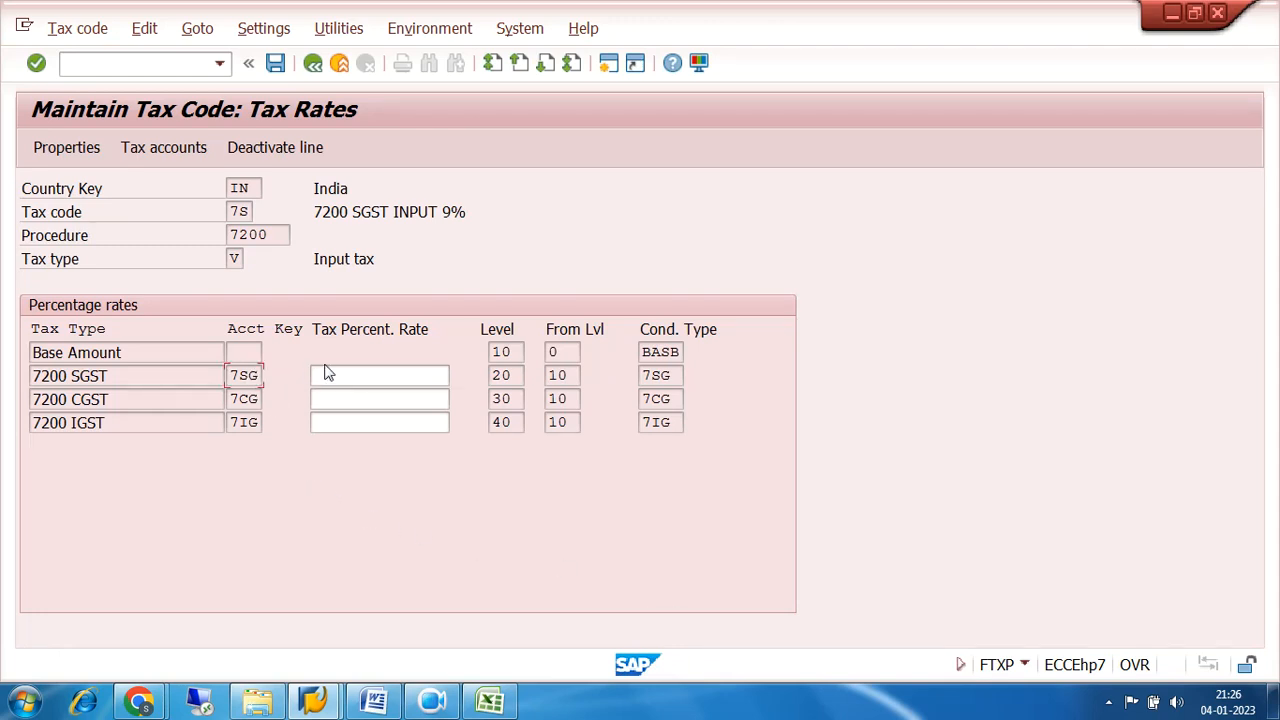
pyautogui.click(362, 372)
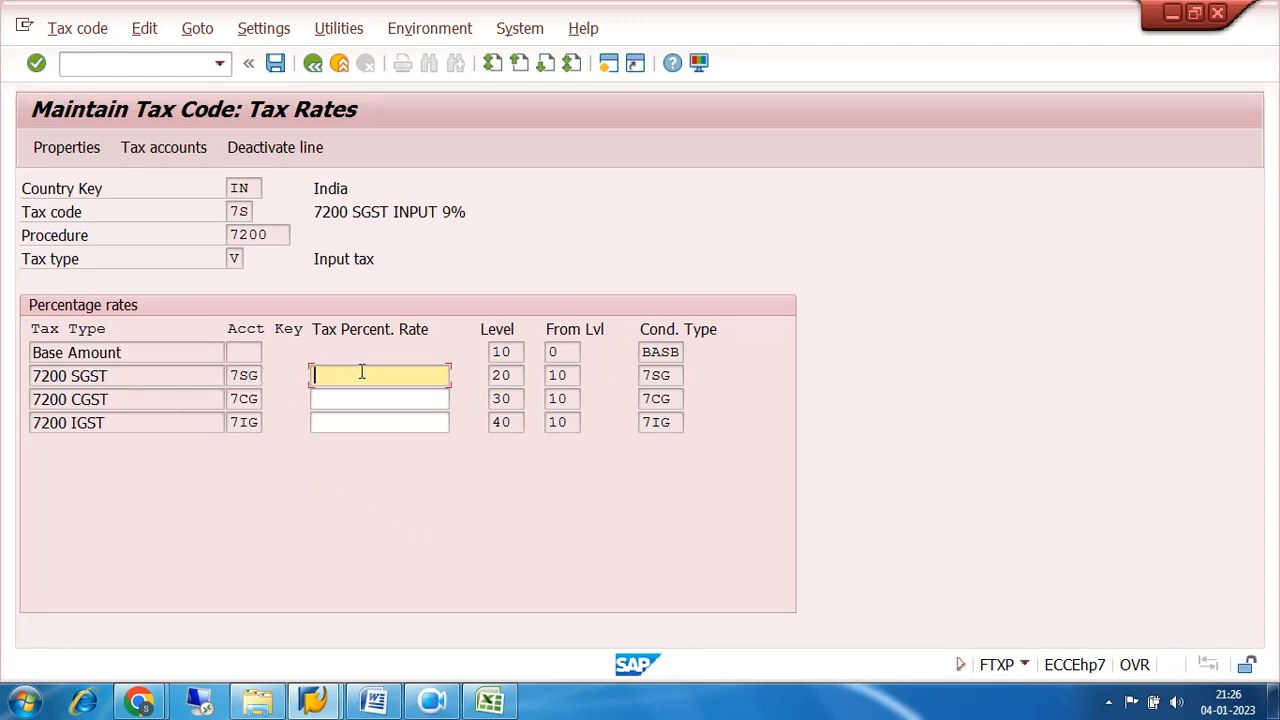
pyautogui.write('9%')
pyautogui.press('Return')
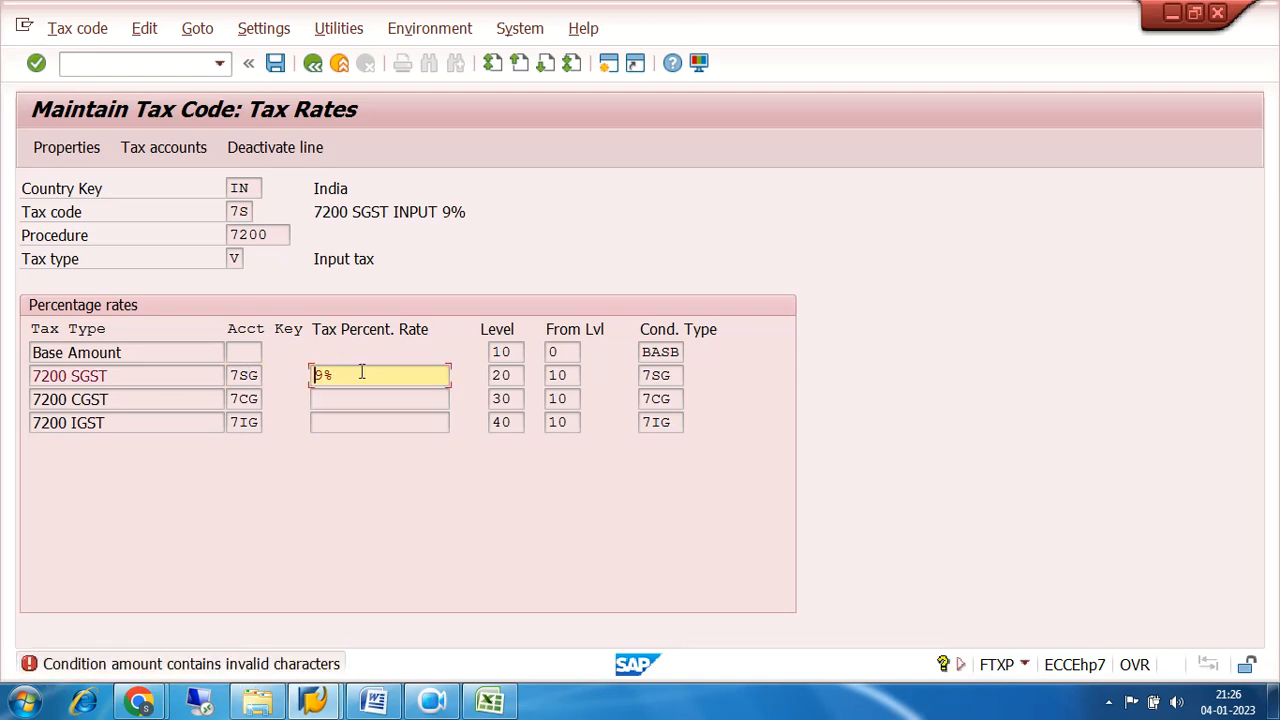
# Replace the 7200 SGST percentage rate of tax code 7S with 9.
pyautogui.click(362, 372)
pyautogui.press('BackSpace')
pyautogui.press('BackSpace')
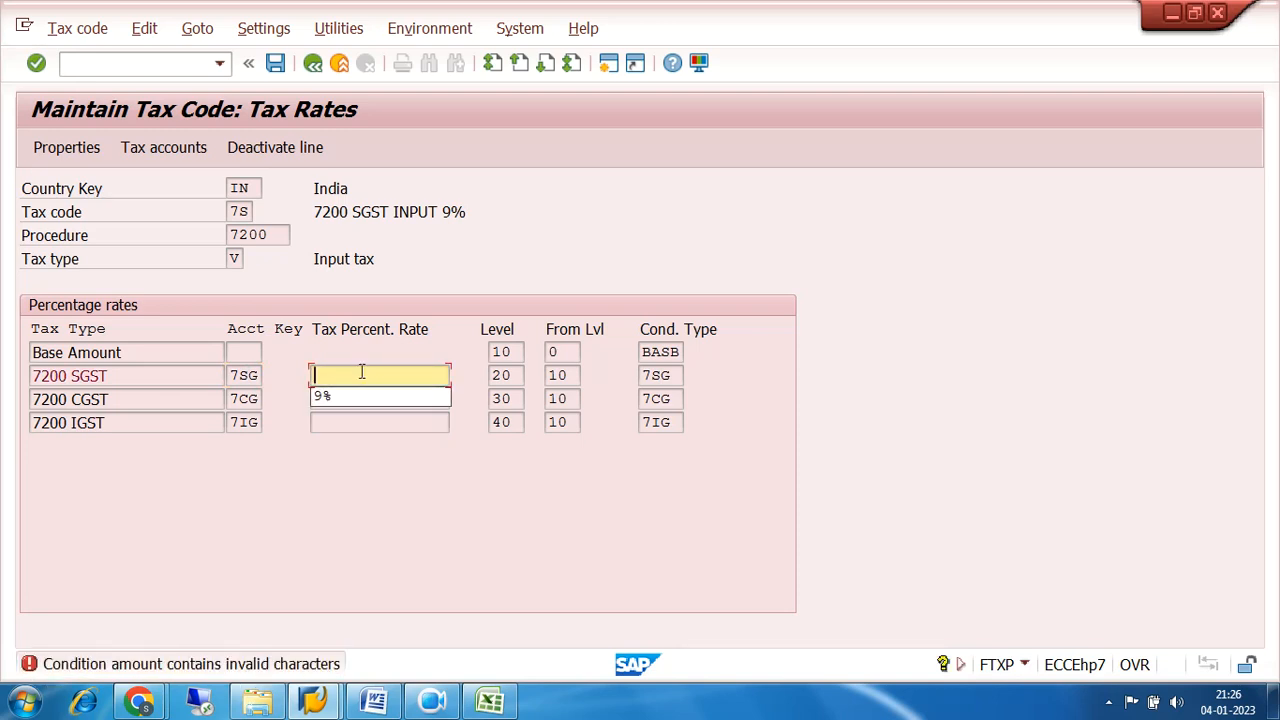
pyautogui.write('9')
pyautogui.press('Return')
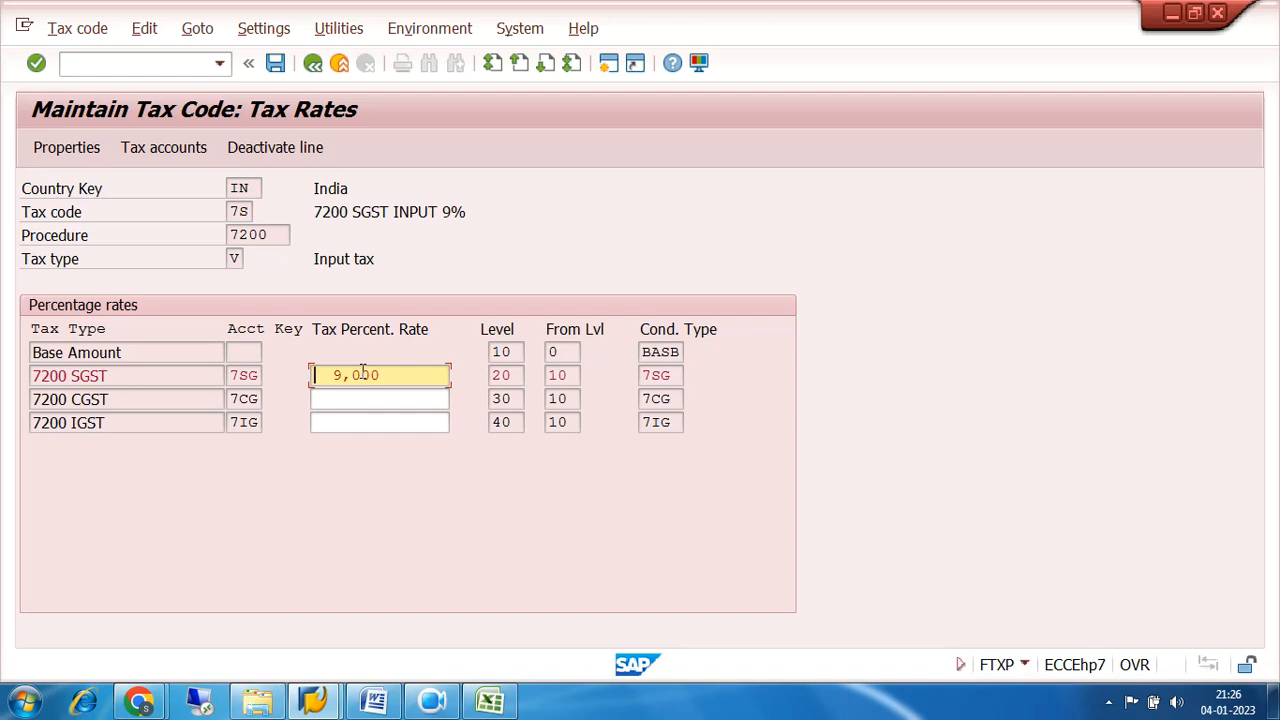
# Set the 7200 CGST percentage rate to 9 and save tax code 7S.
pyautogui.click(362, 397)
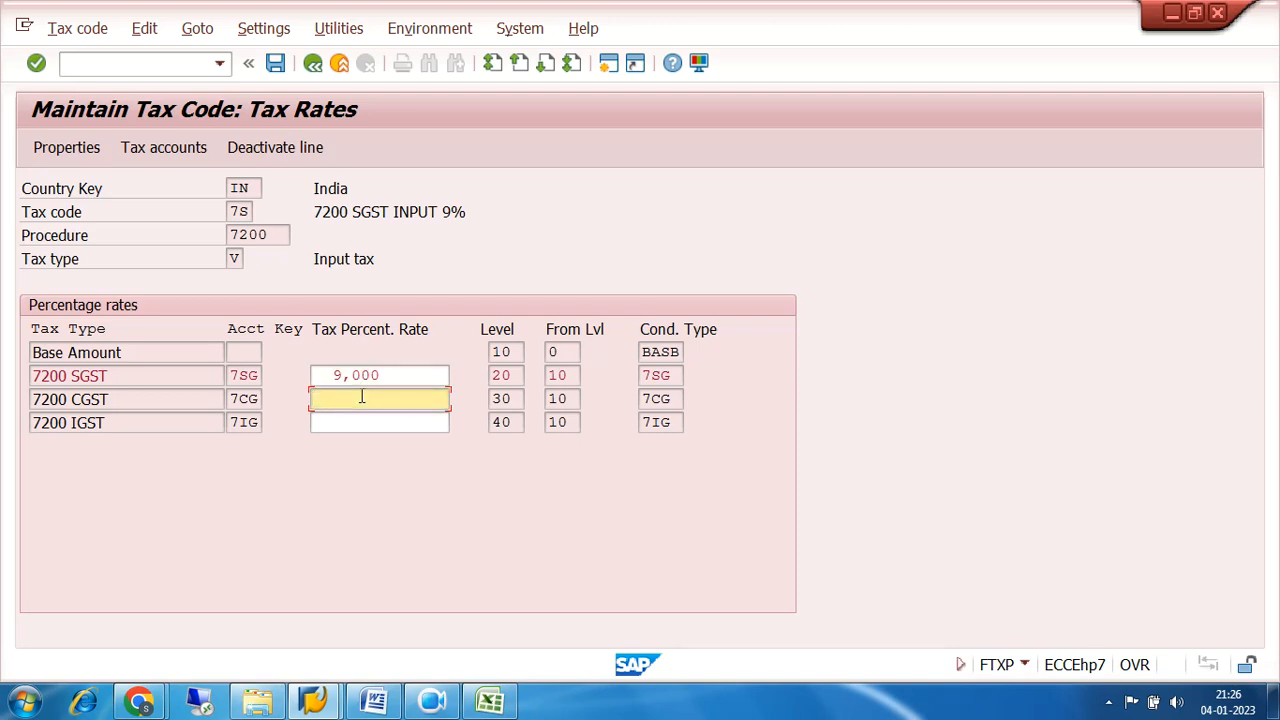
pyautogui.write('9')
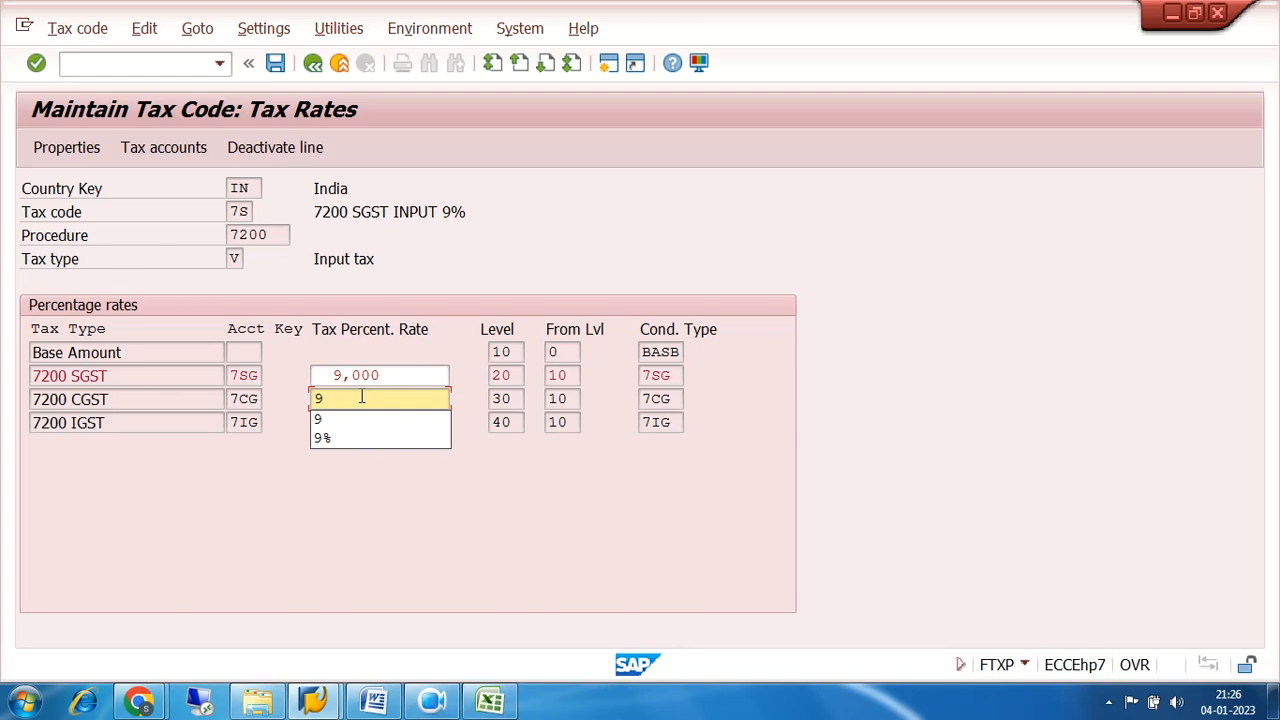
pyautogui.press('Return')
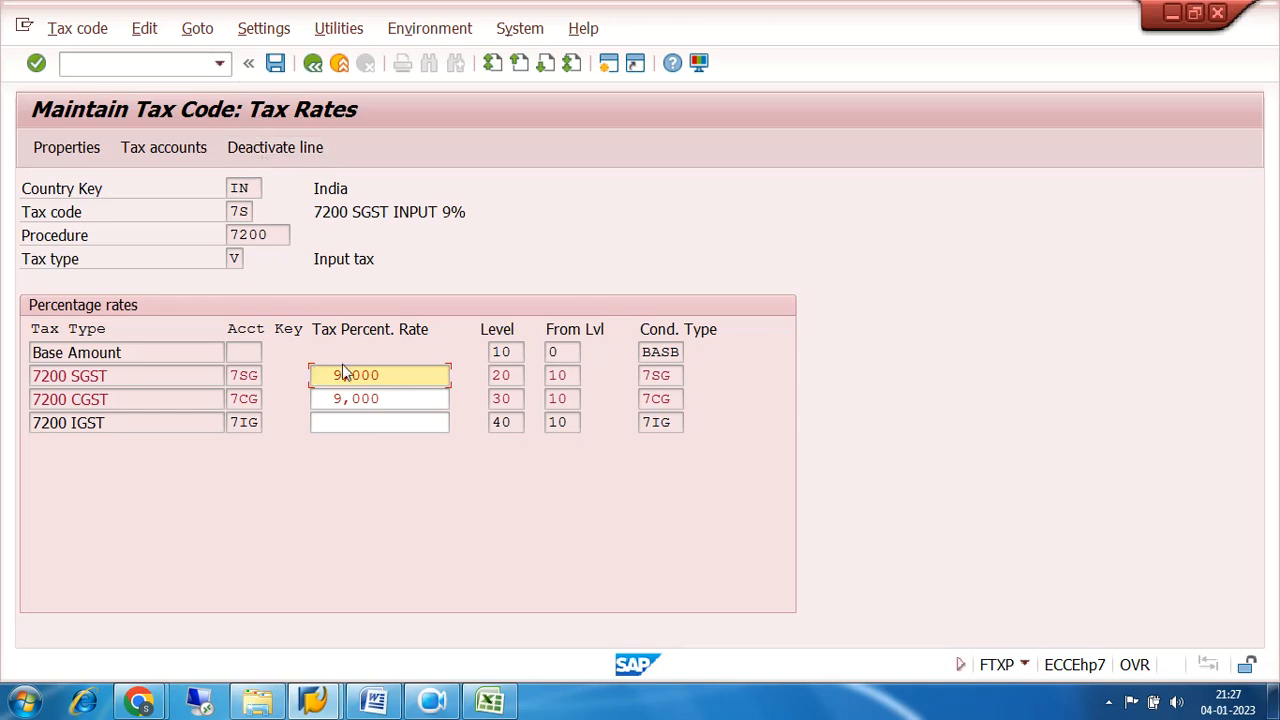
pyautogui.click(251, 211)
pyautogui.moveTo(251, 211); pyautogui.dragTo(221, 212)
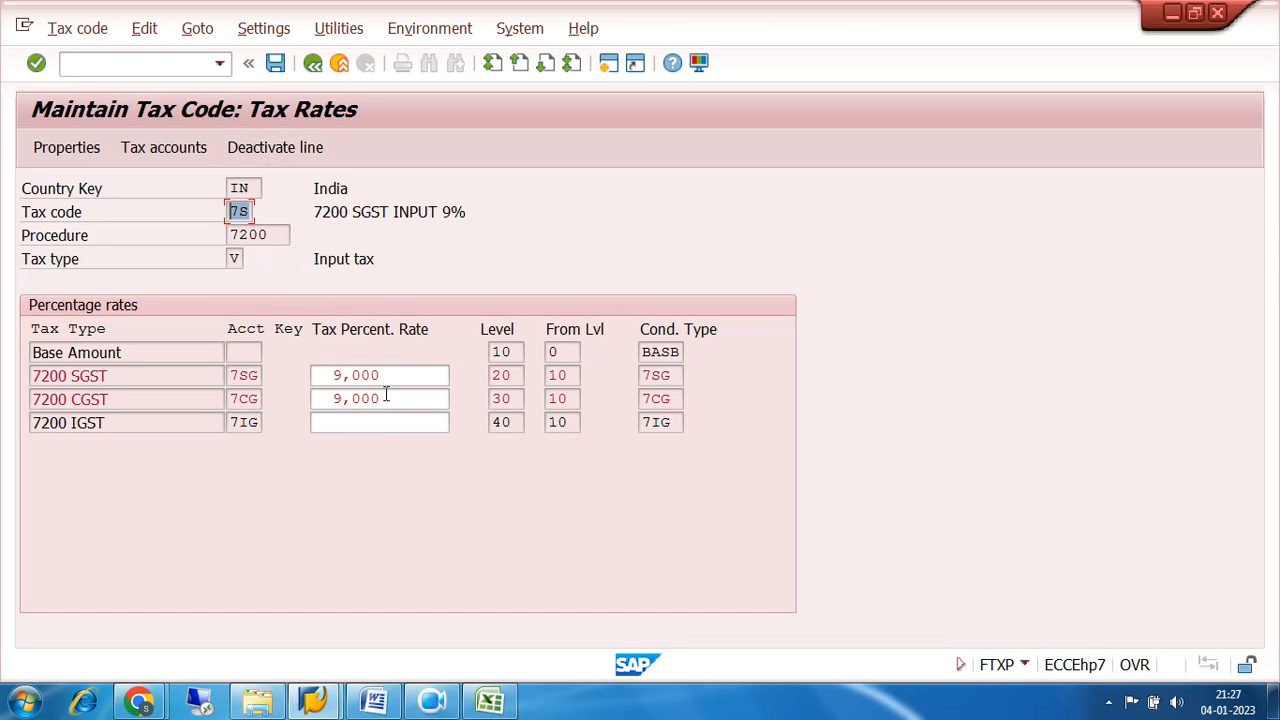
pyautogui.click(275, 63)
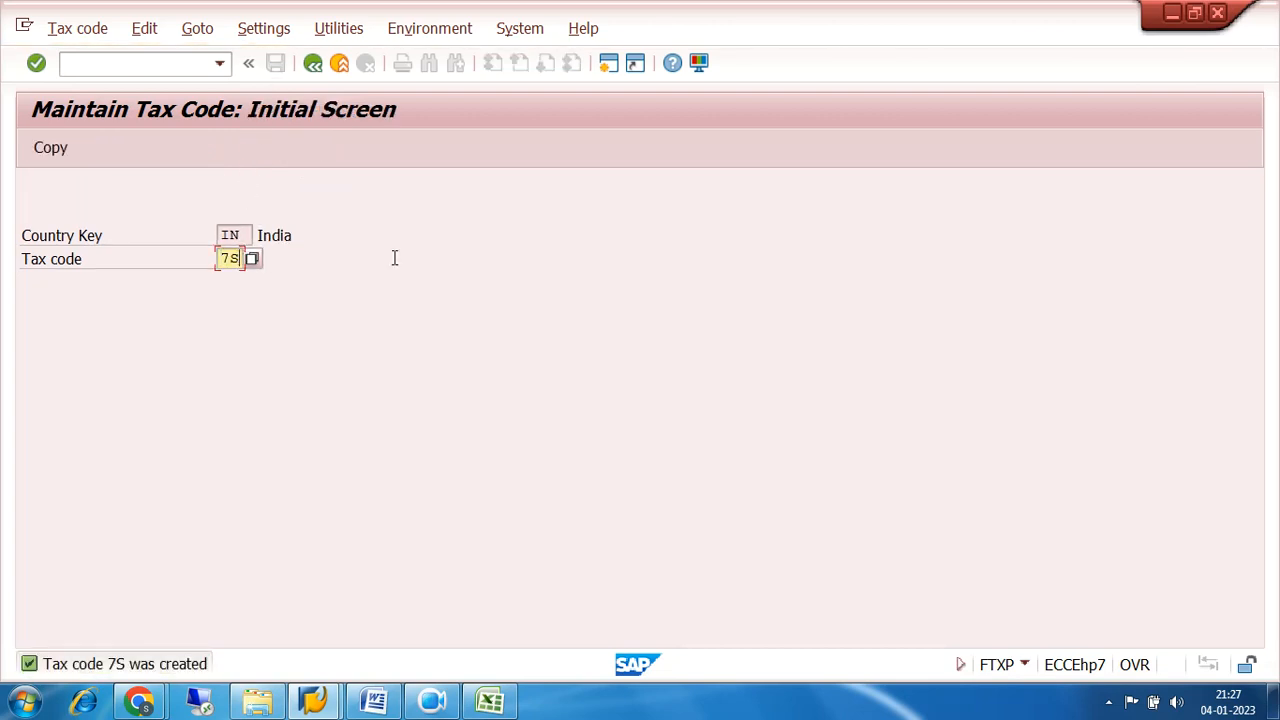
# Start tax code 7C for India with the description 7200 CGST INPUT 9%.
pyautogui.press('BackSpace')
pyautogui.write('C')
pyautogui.press('Return')
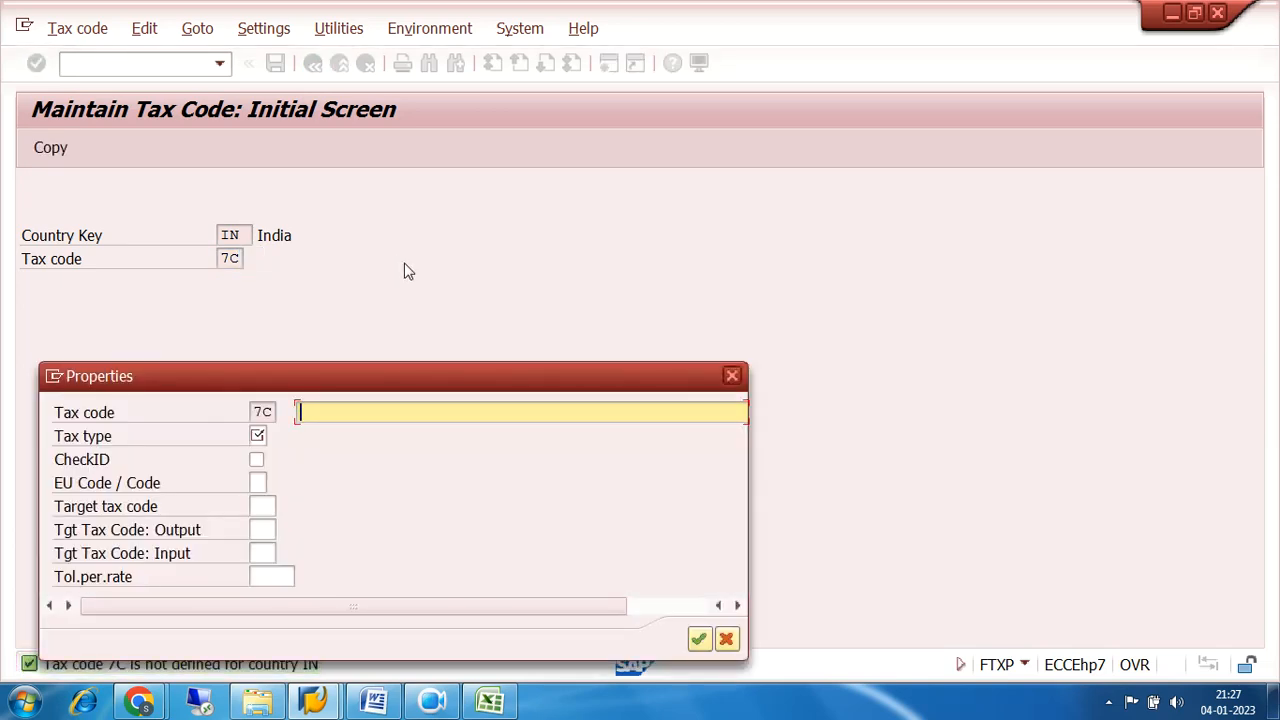
pyautogui.write('ST')
pyautogui.press('BackSpace')
pyautogui.press('BackSpace')
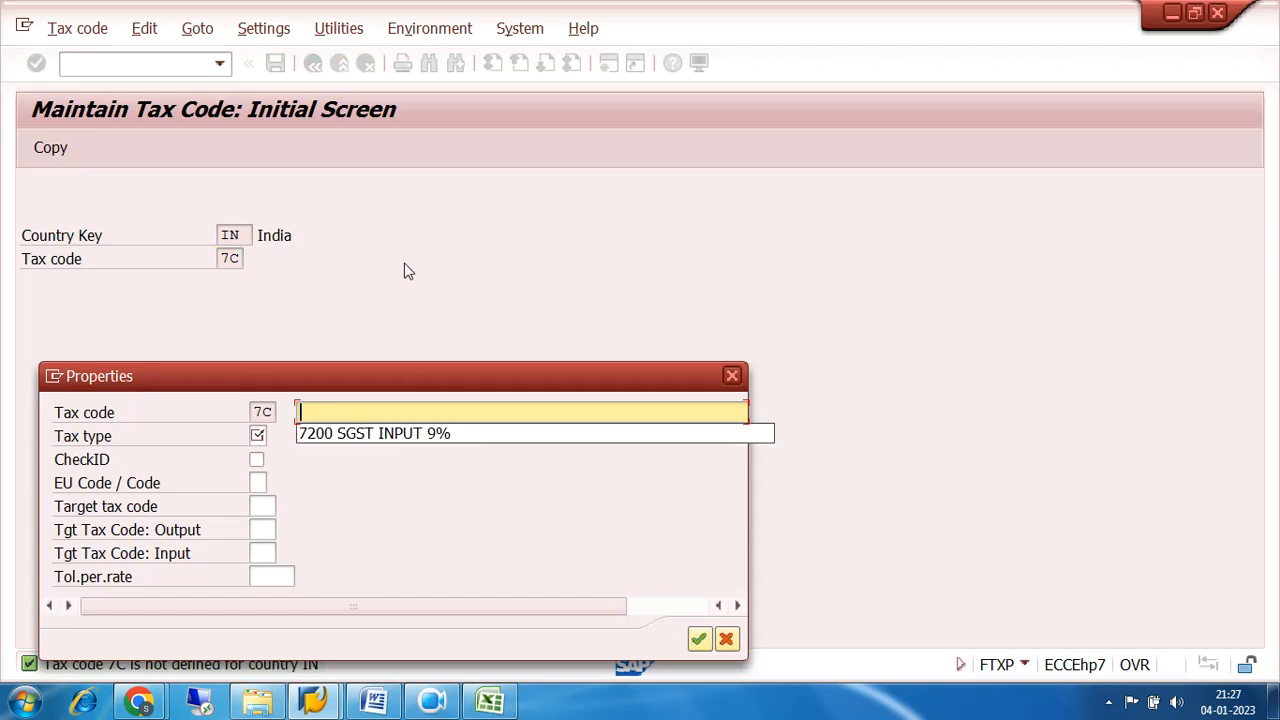
pyautogui.click(433, 433)
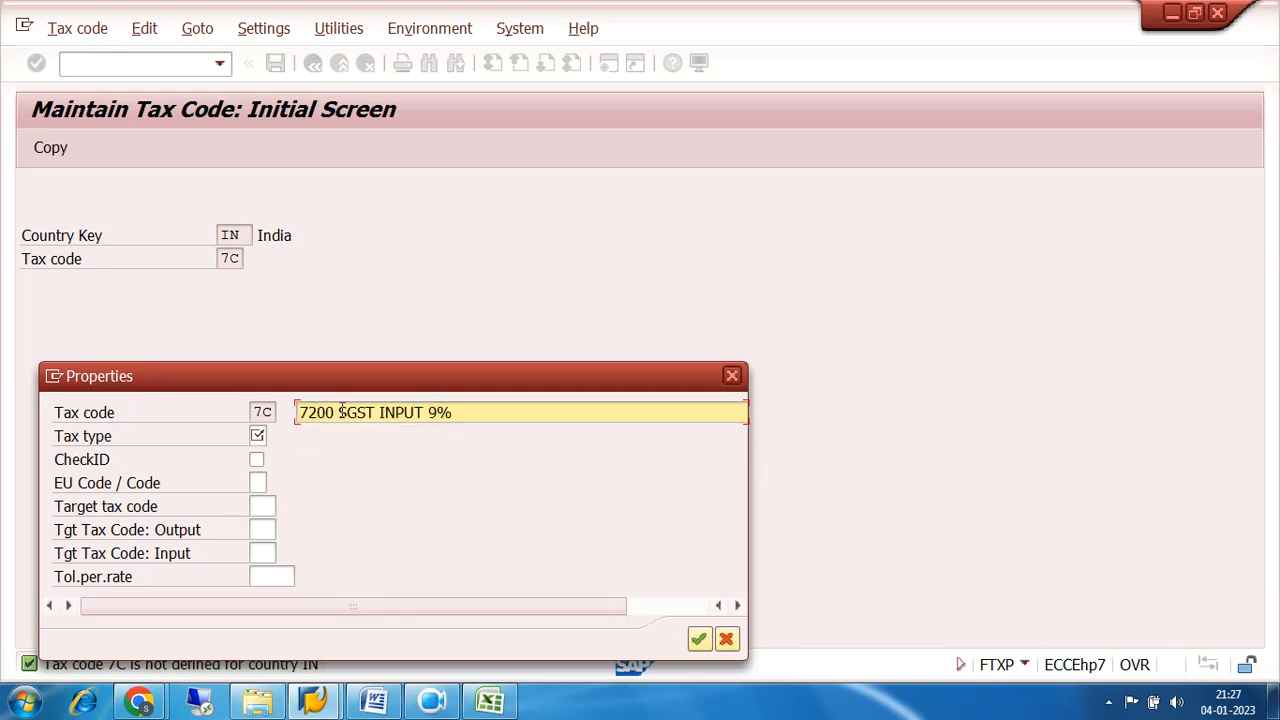
pyautogui.click(341, 412)
pyautogui.write('C')
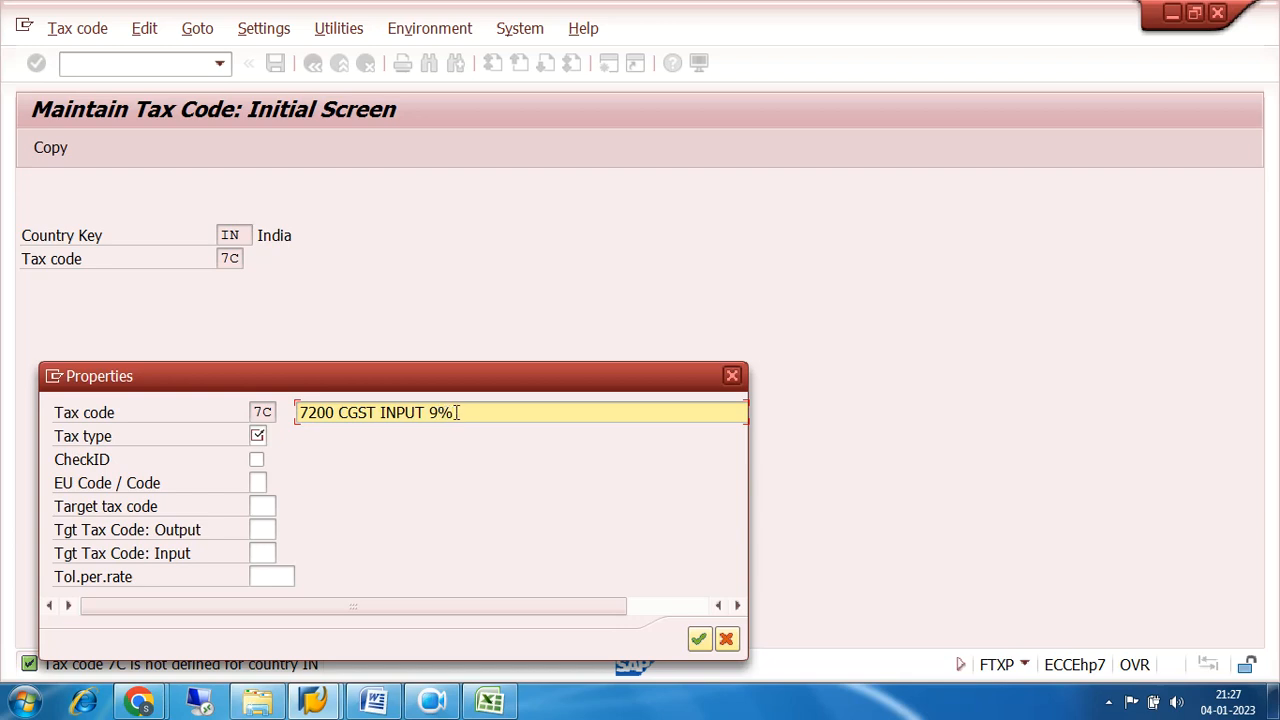
# Set the tax type of tax code 7C to V and accept its properties.
pyautogui.click(257, 436)
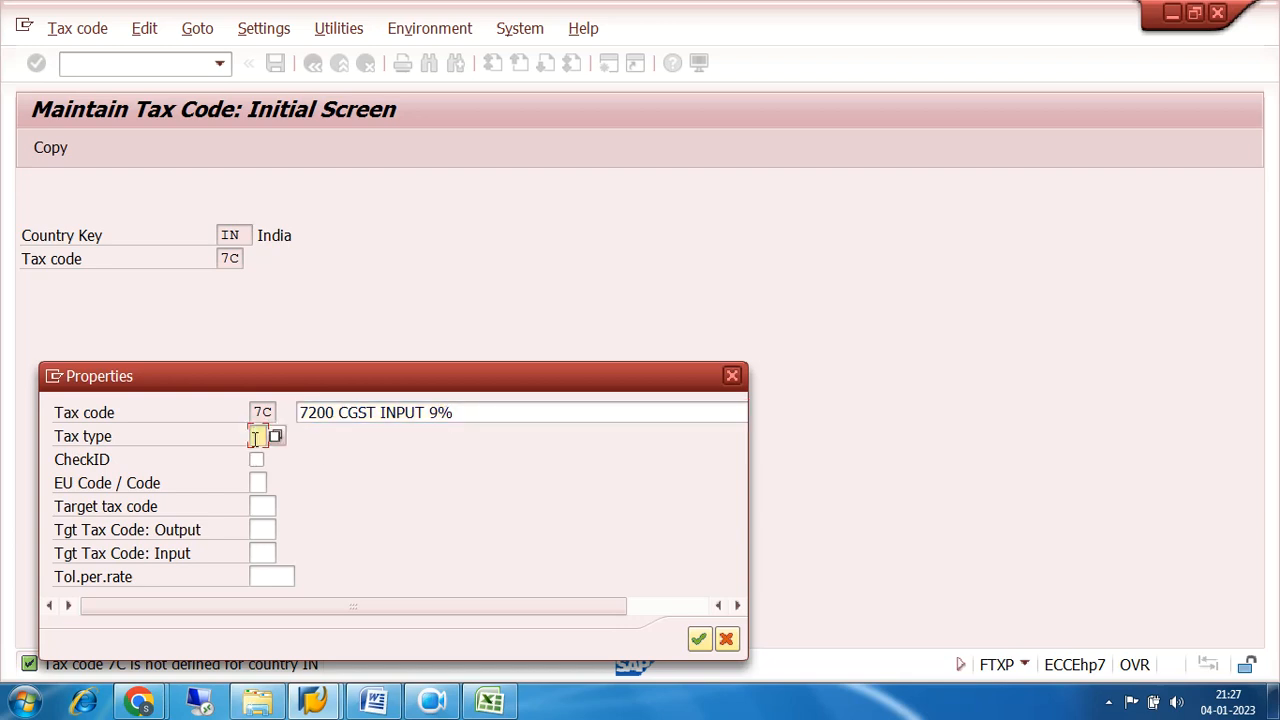
pyautogui.write('V')
pyautogui.click(700, 640)
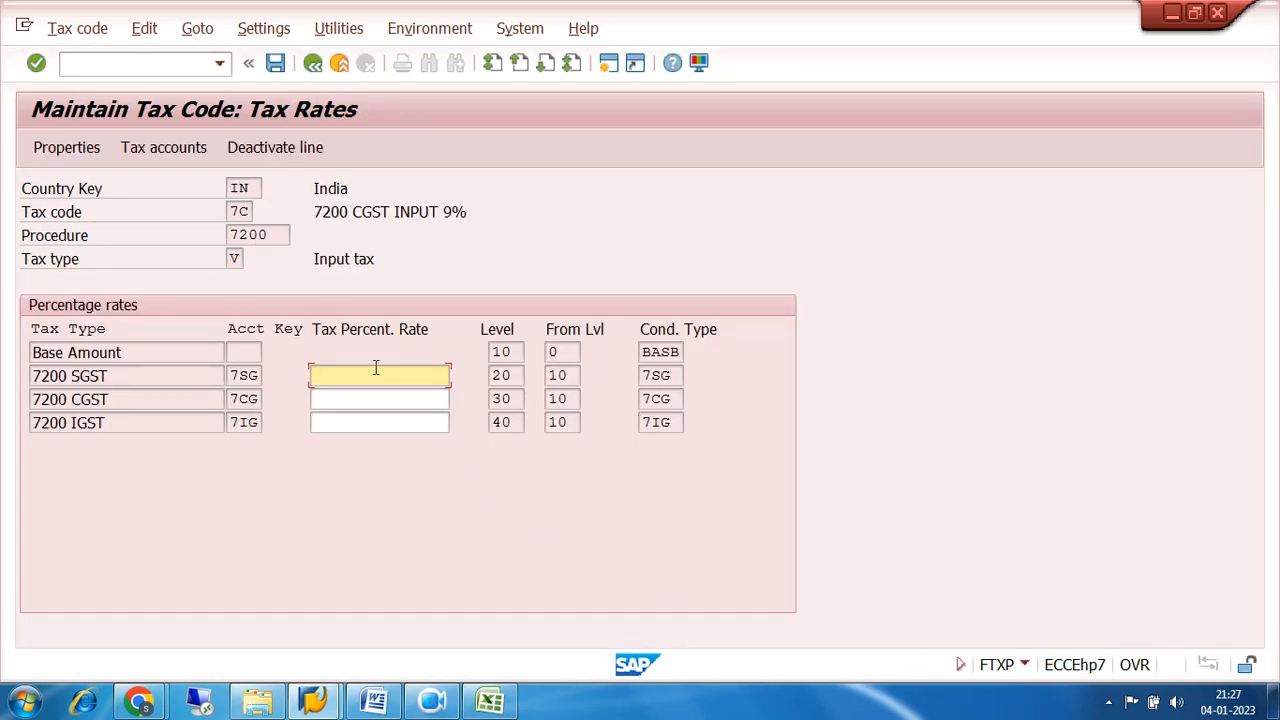
# Set the 7200 SGST and 7200 CGST percentage rates to 9 and save tax code 7C.
pyautogui.write('9')
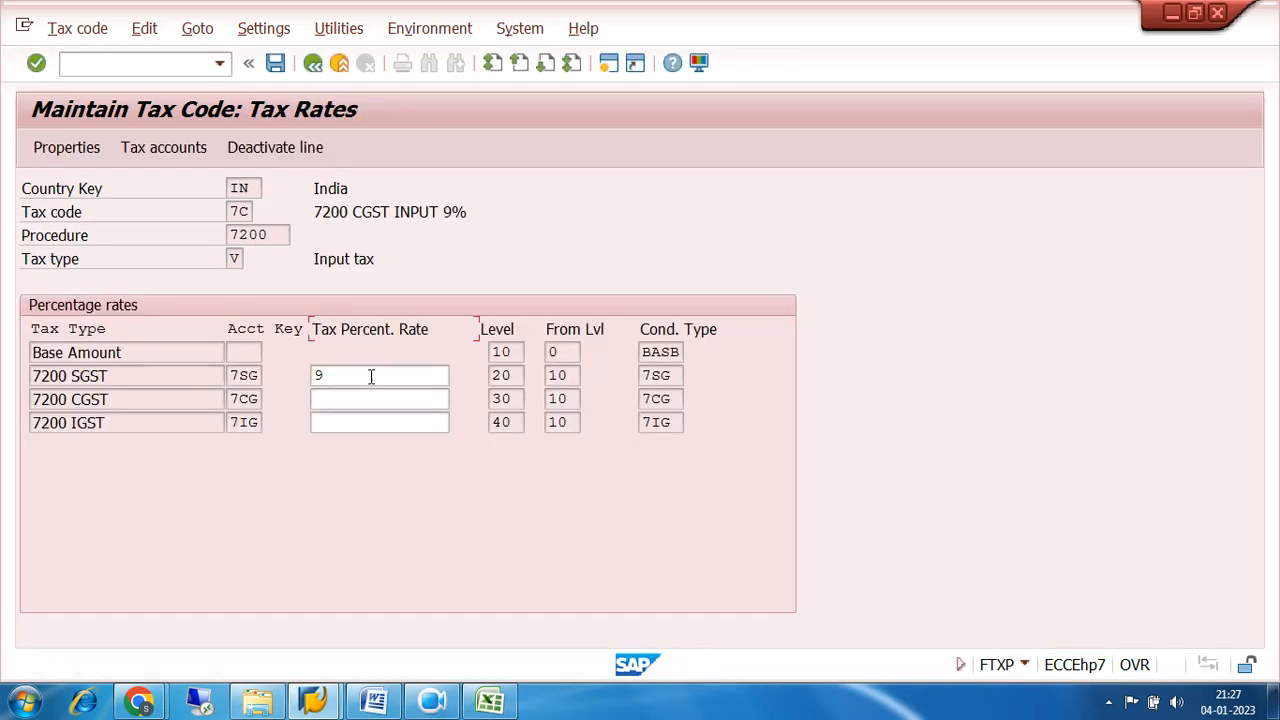
pyautogui.click(332, 400)
pyautogui.write('9')
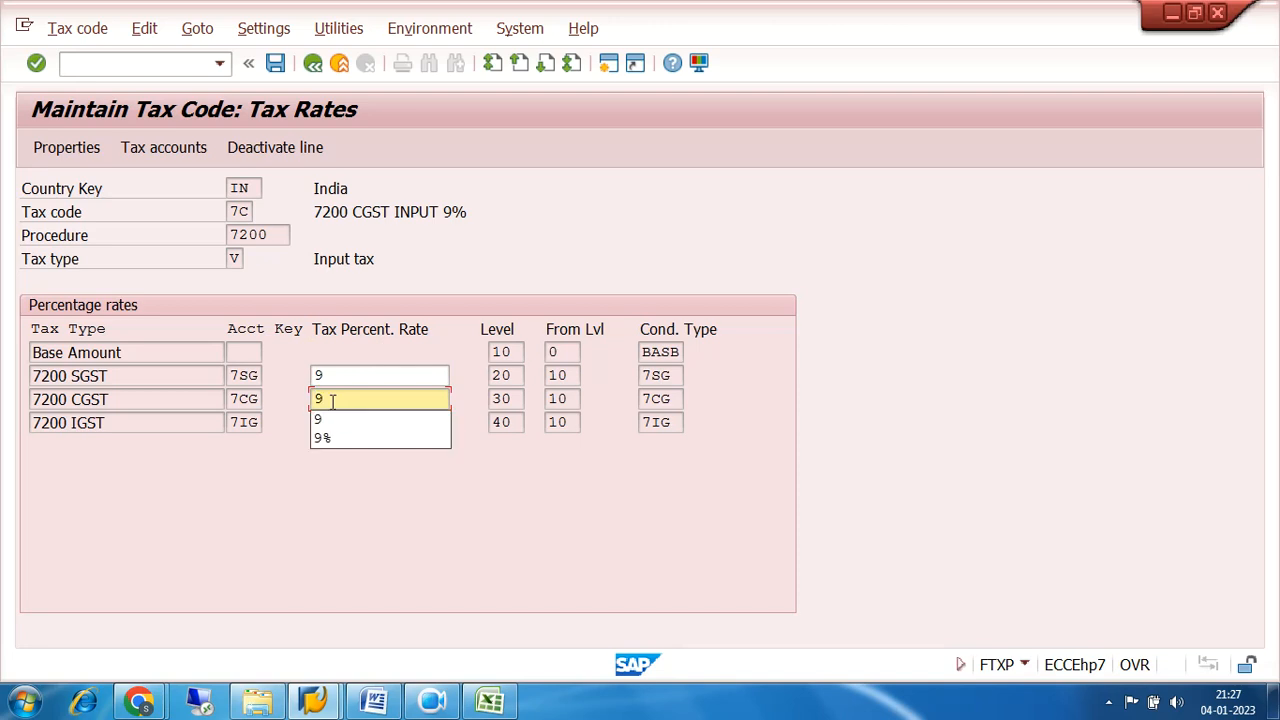
pyautogui.click(275, 63)
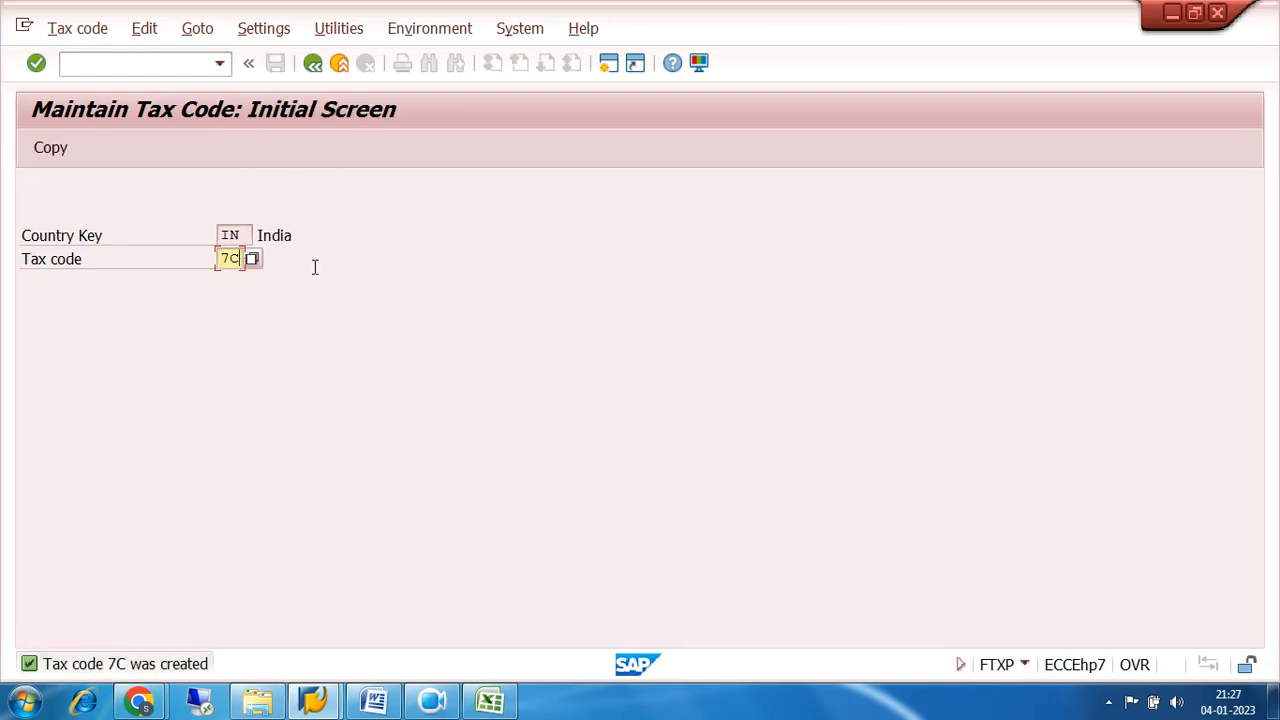
# Start tax code 7I for India with the description 7200 IGST INPUT 18%.
pyautogui.write('7I')
pyautogui.press('Return')
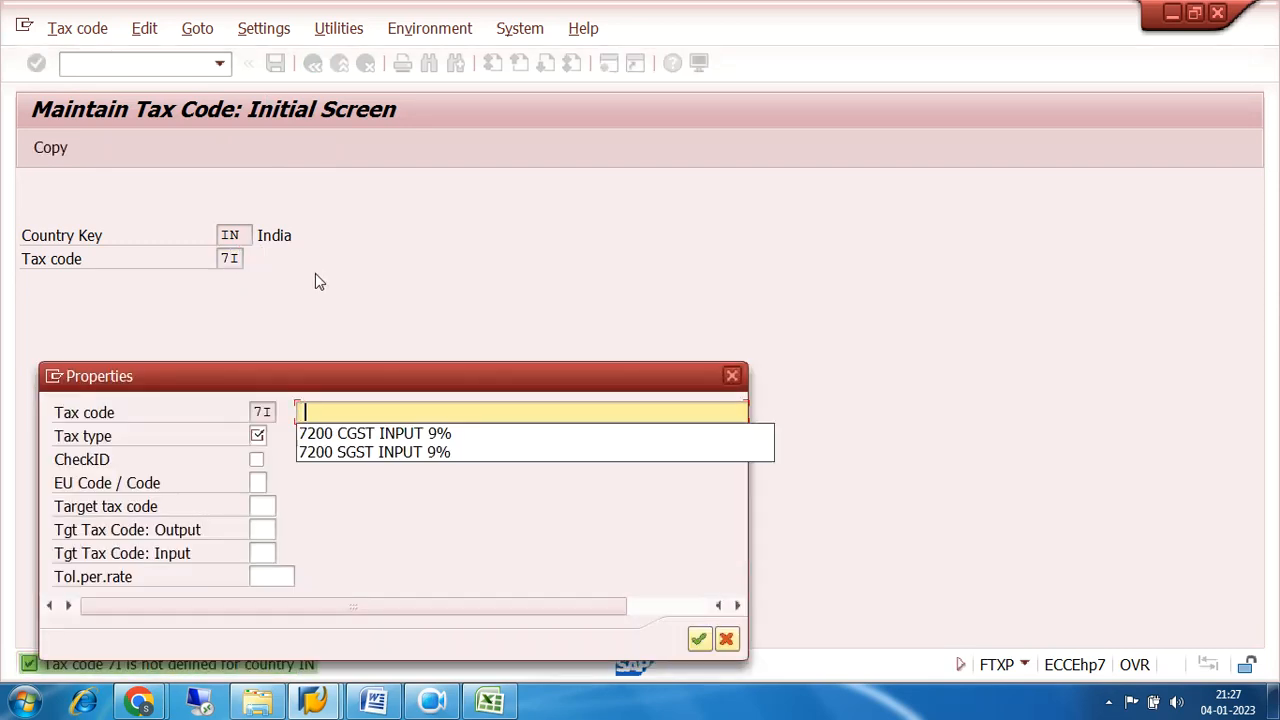
pyautogui.click(343, 433)
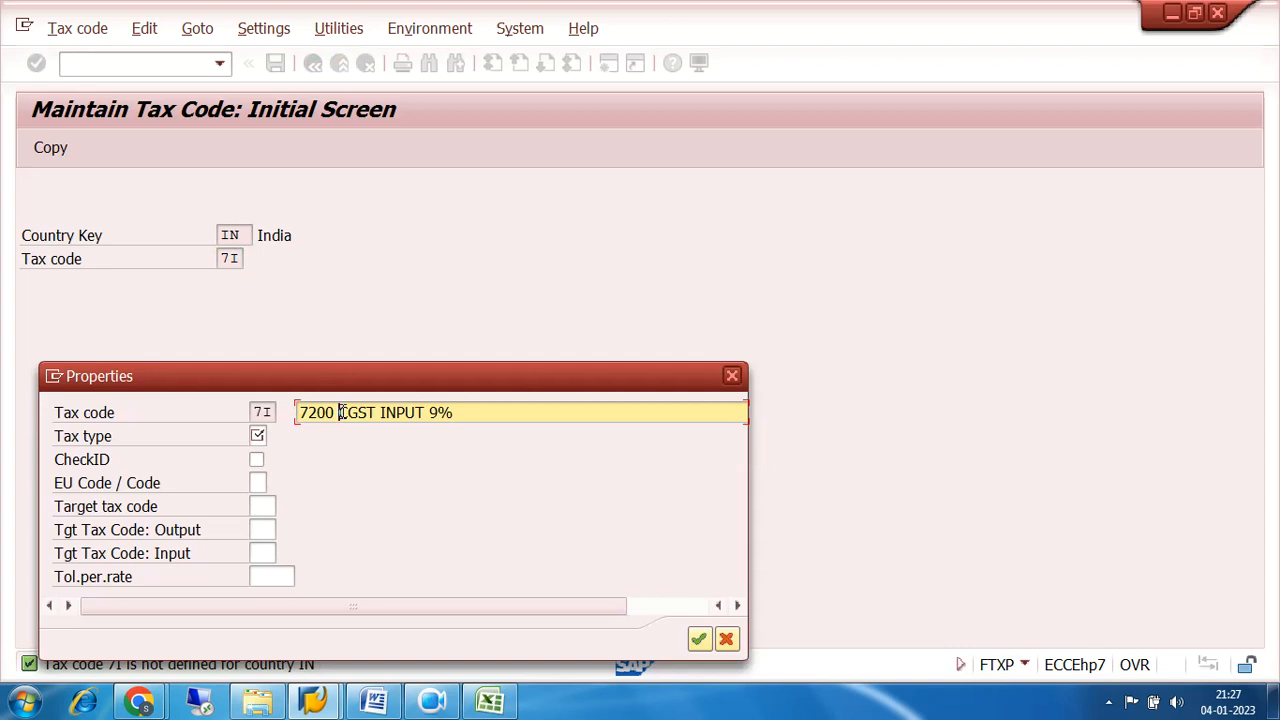
pyautogui.click(341, 412)
pyautogui.write('I')
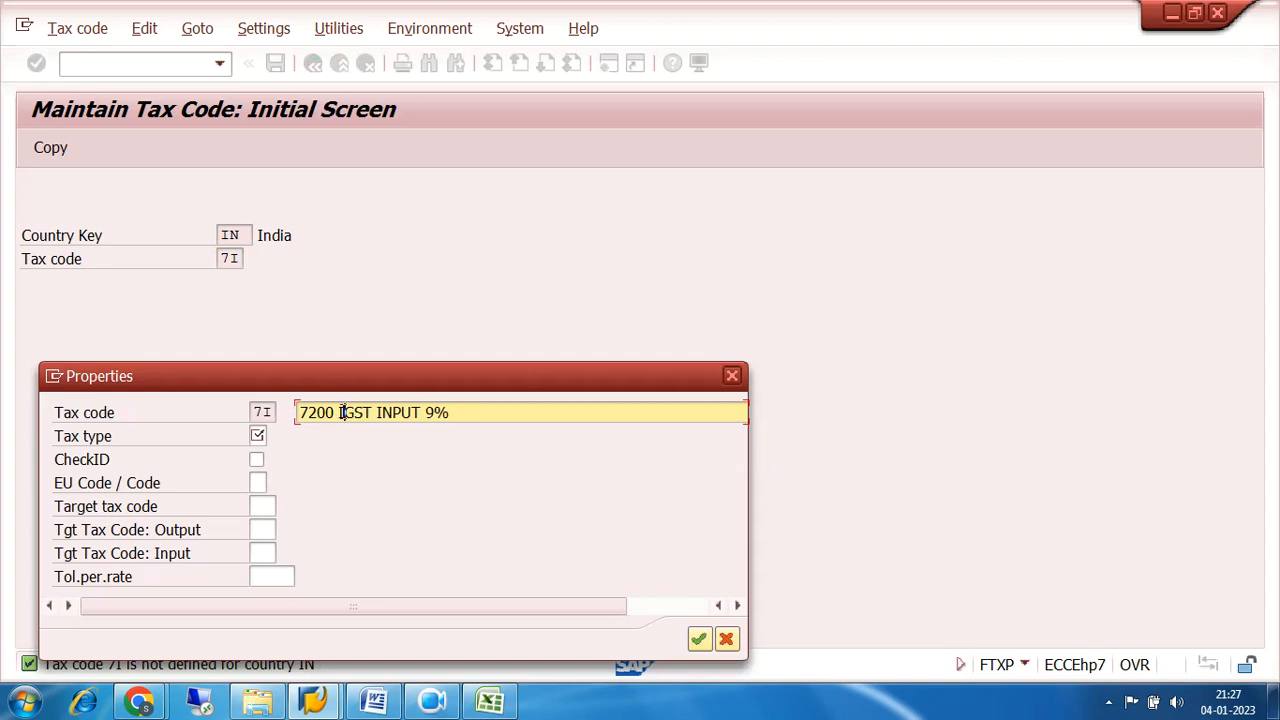
pyautogui.click(427, 412)
pyautogui.write('18%')
# Set the tax type of tax code 7I to V and accept its properties.
pyautogui.click(258, 436)
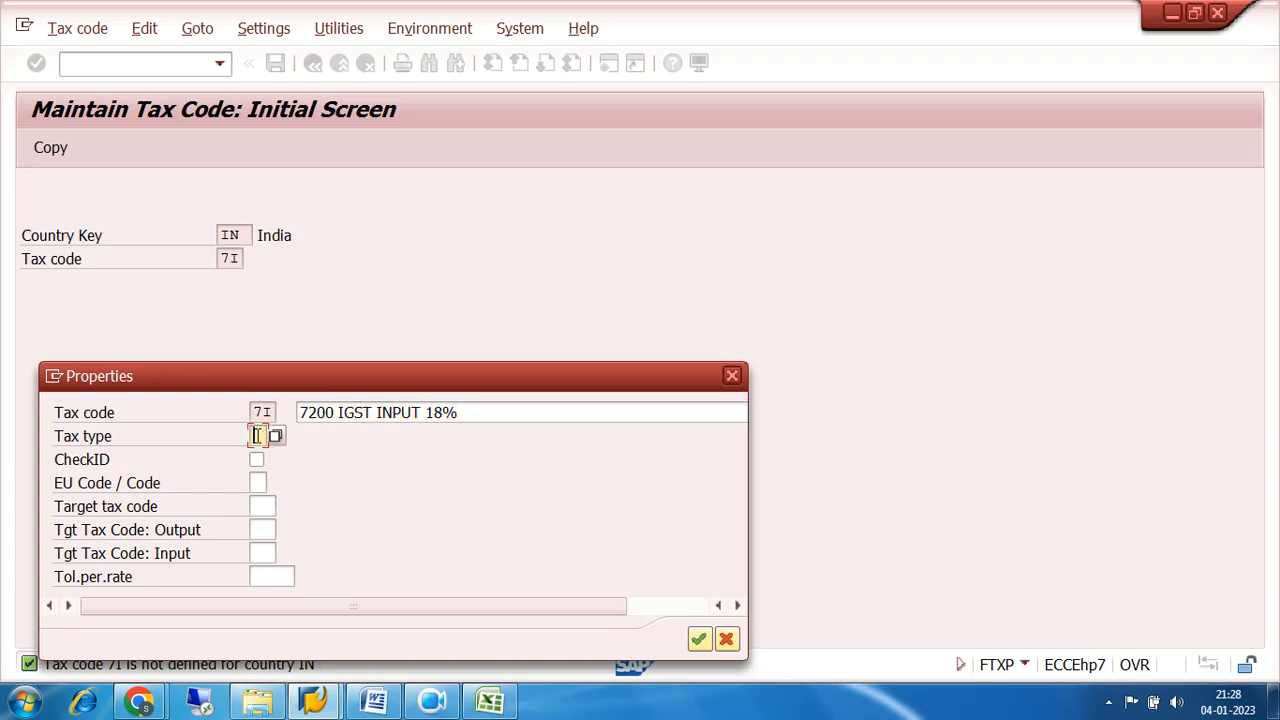
pyautogui.click(262, 436)
pyautogui.click(270, 457)
pyautogui.click(698, 639)
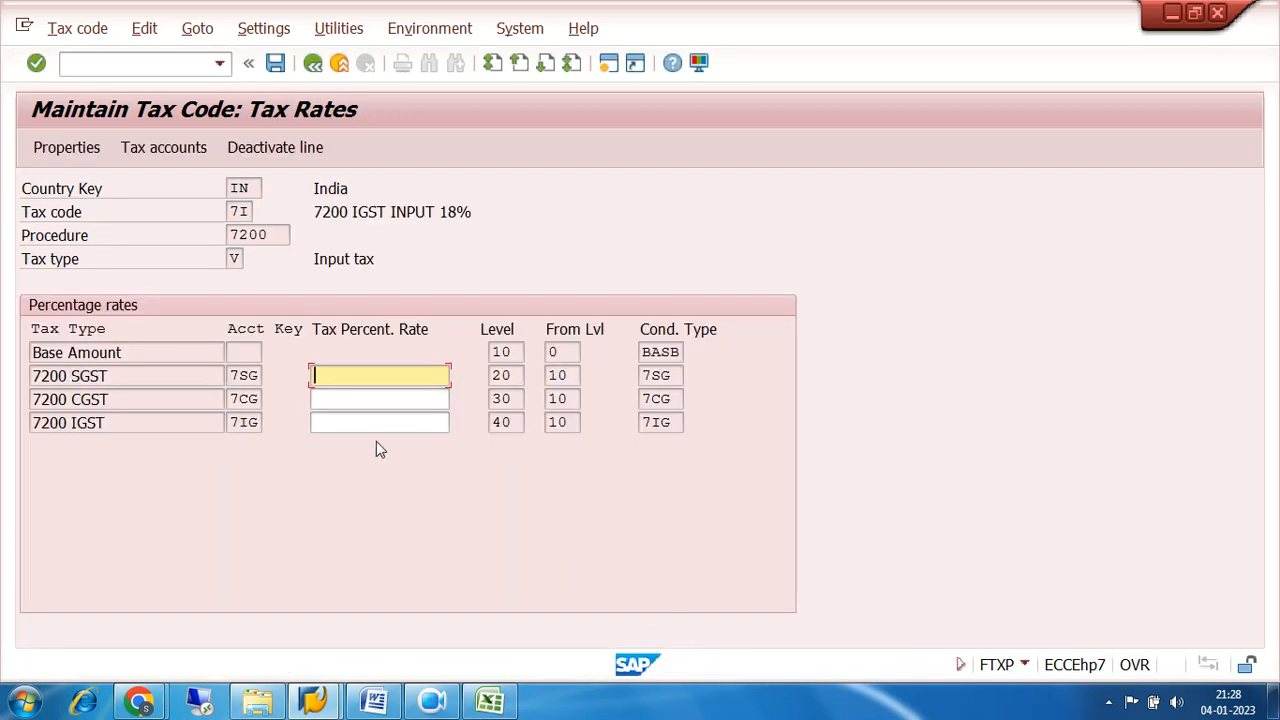
# Set the 7200 IGST percentage rate of tax code 7I to 18.
pyautogui.click(358, 422)
pyautogui.write('18')
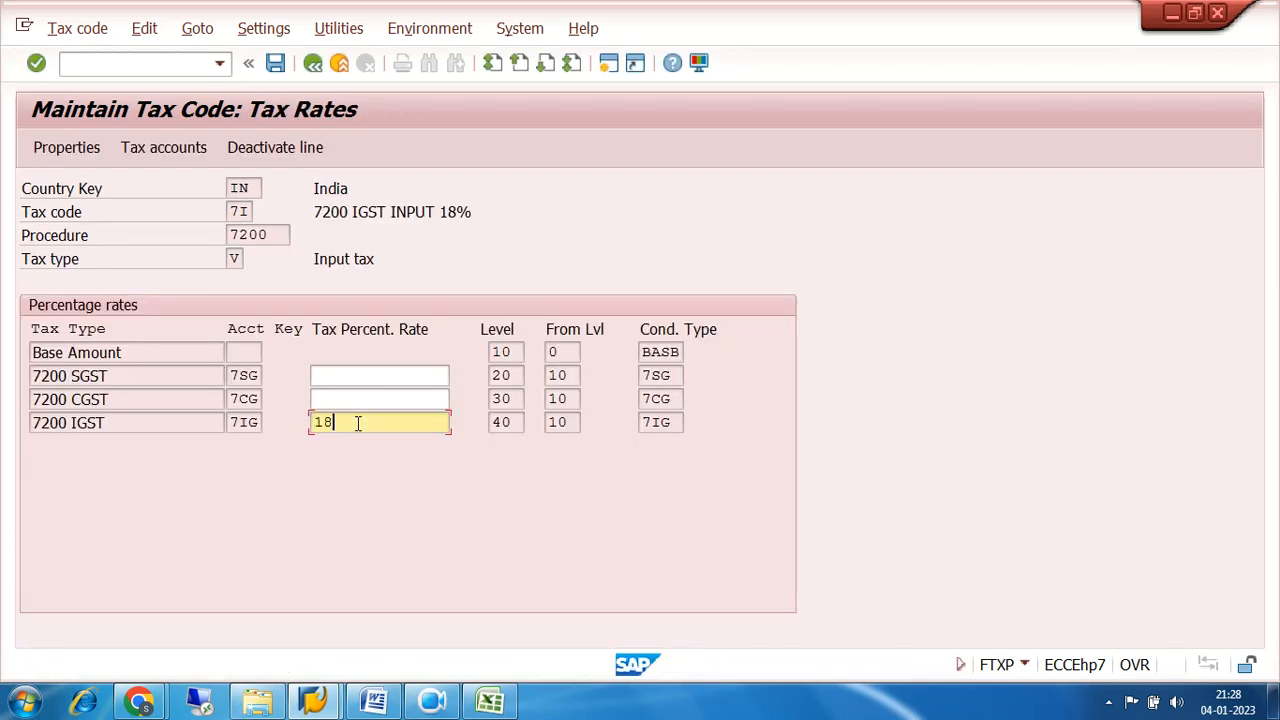
pyautogui.press('Return')
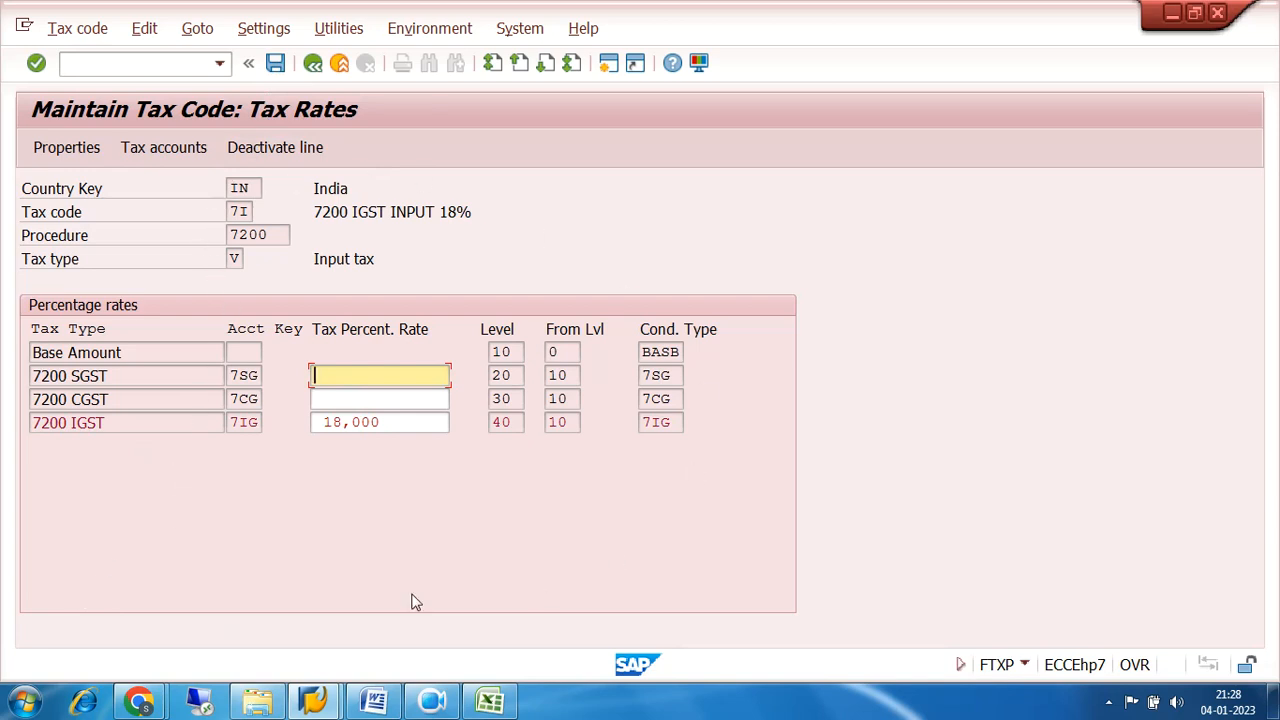
# Review tax code 7I's tax type, calculation levels, condition types and account keys.
pyautogui.click(250, 212)
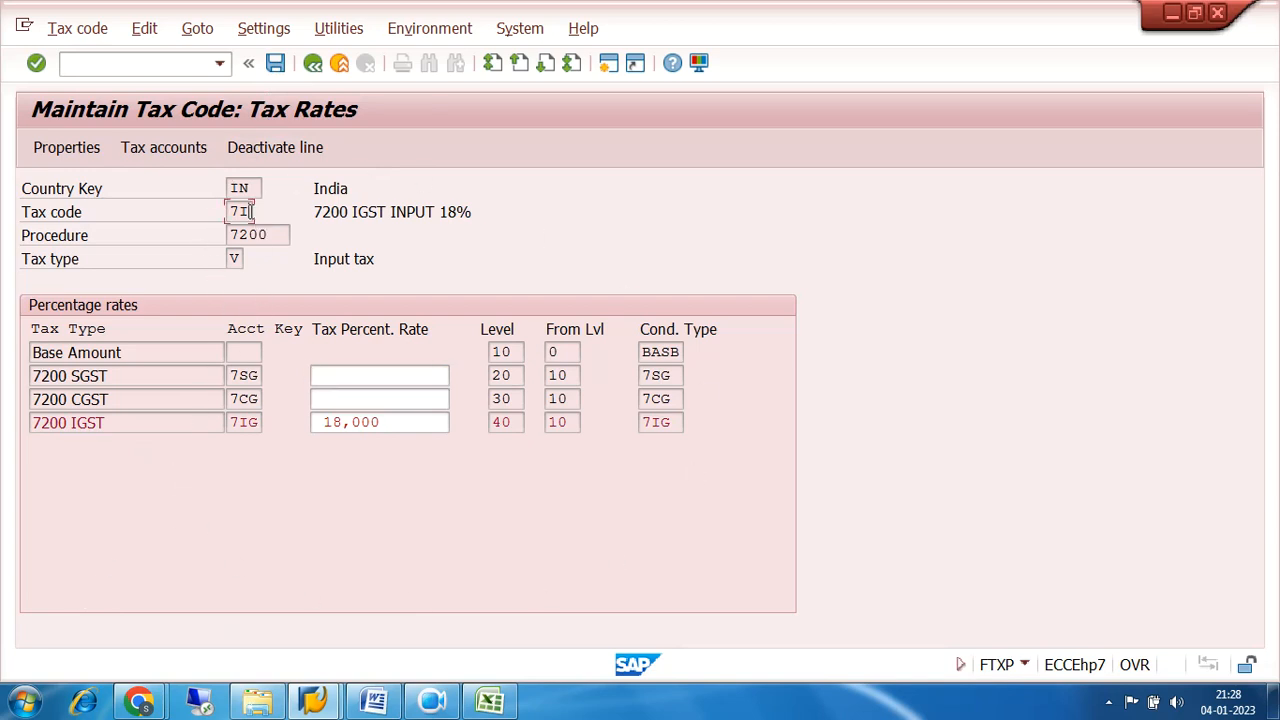
pyautogui.click(233, 259)
pyautogui.moveTo(312, 259); pyautogui.dragTo(411, 258)
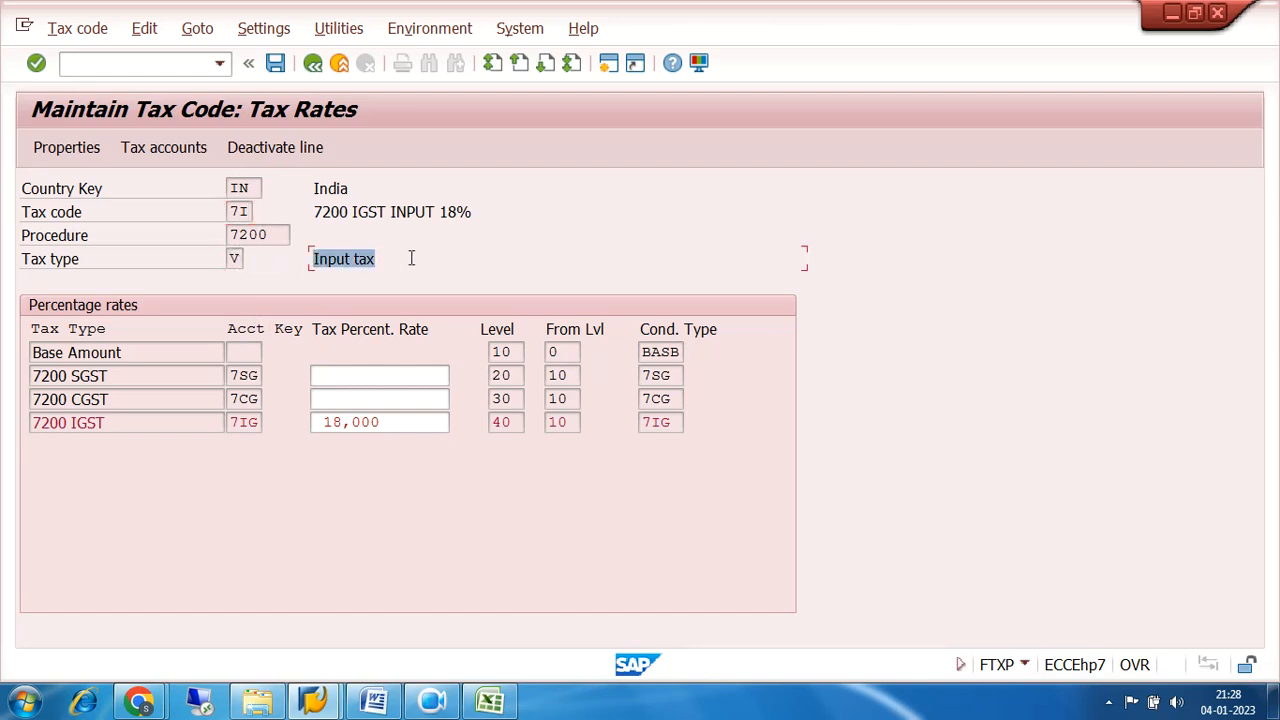
pyautogui.click(92, 352)
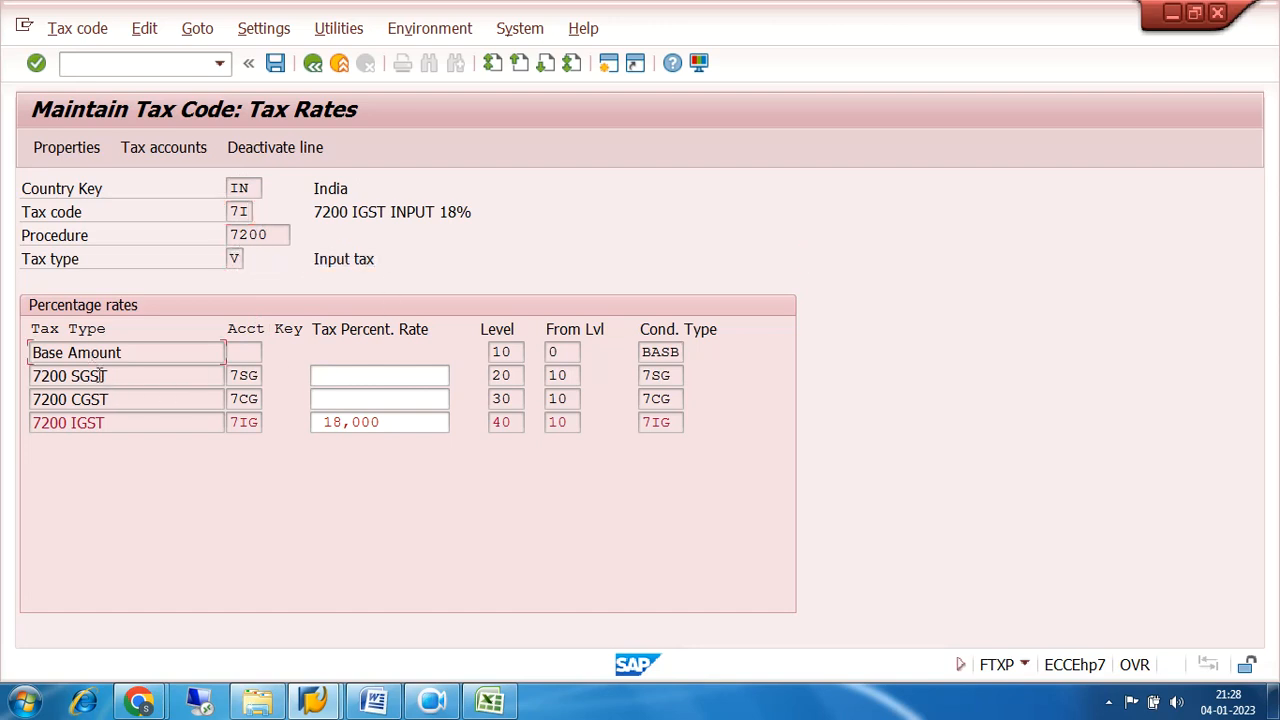
pyautogui.click(108, 422)
pyautogui.click(509, 352)
pyautogui.click(556, 352)
pyautogui.click(509, 375)
pyautogui.click(513, 422)
pyautogui.click(677, 375)
pyautogui.click(677, 352)
pyautogui.click(678, 375)
pyautogui.click(678, 398)
pyautogui.click(678, 422)
pyautogui.click(252, 376)
pyautogui.click(251, 422)
# Save tax code 7I and return to the SAP Easy Access screen.
pyautogui.click(275, 65)
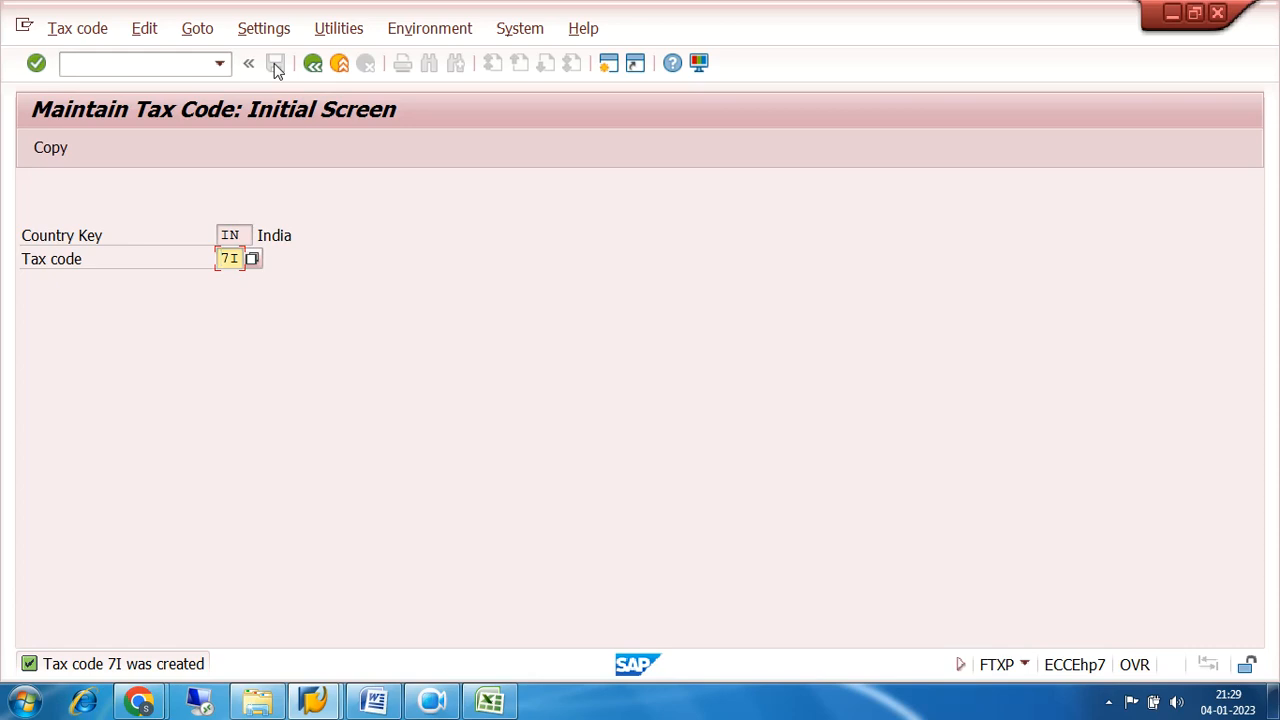
pyautogui.click(199, 65)
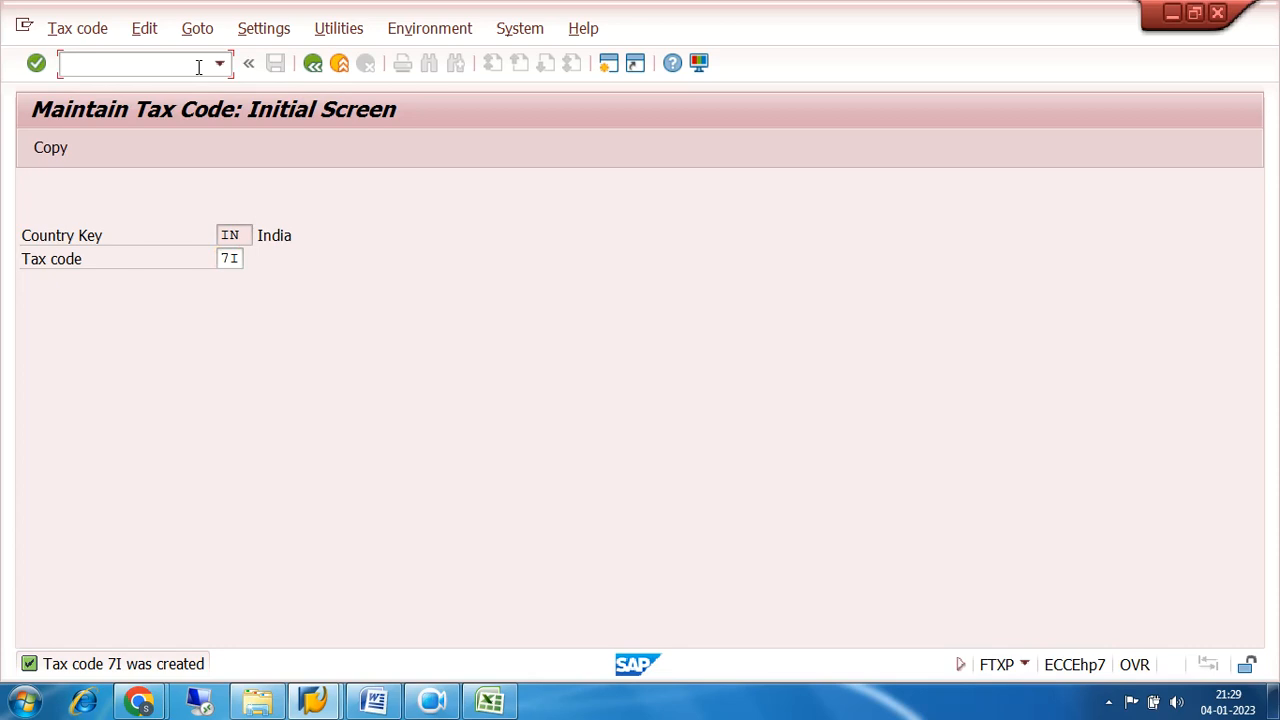
pyautogui.write('/n')
pyautogui.press('Return')
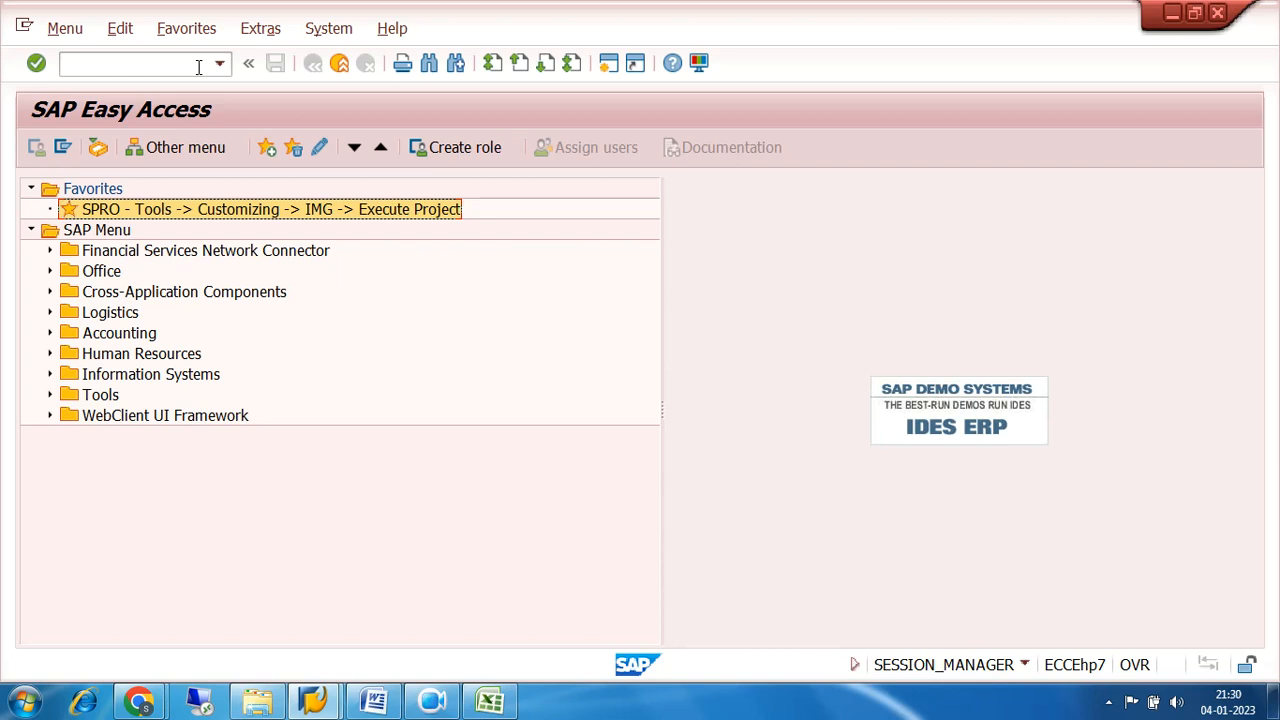
# Open the G/L account groups with transaction OBD4 in a new session and jump to chart of accounts 7200.
pyautogui.click(612, 67)
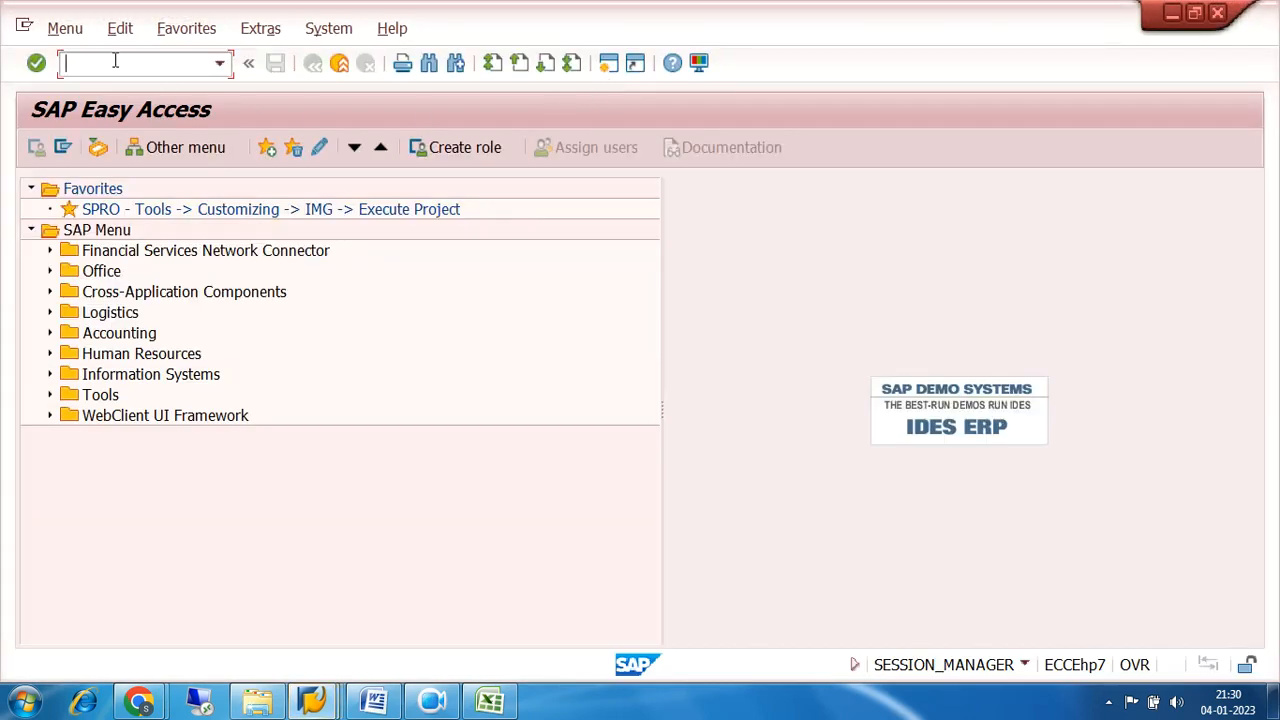
pyautogui.write('OBD4')
pyautogui.press('Return')
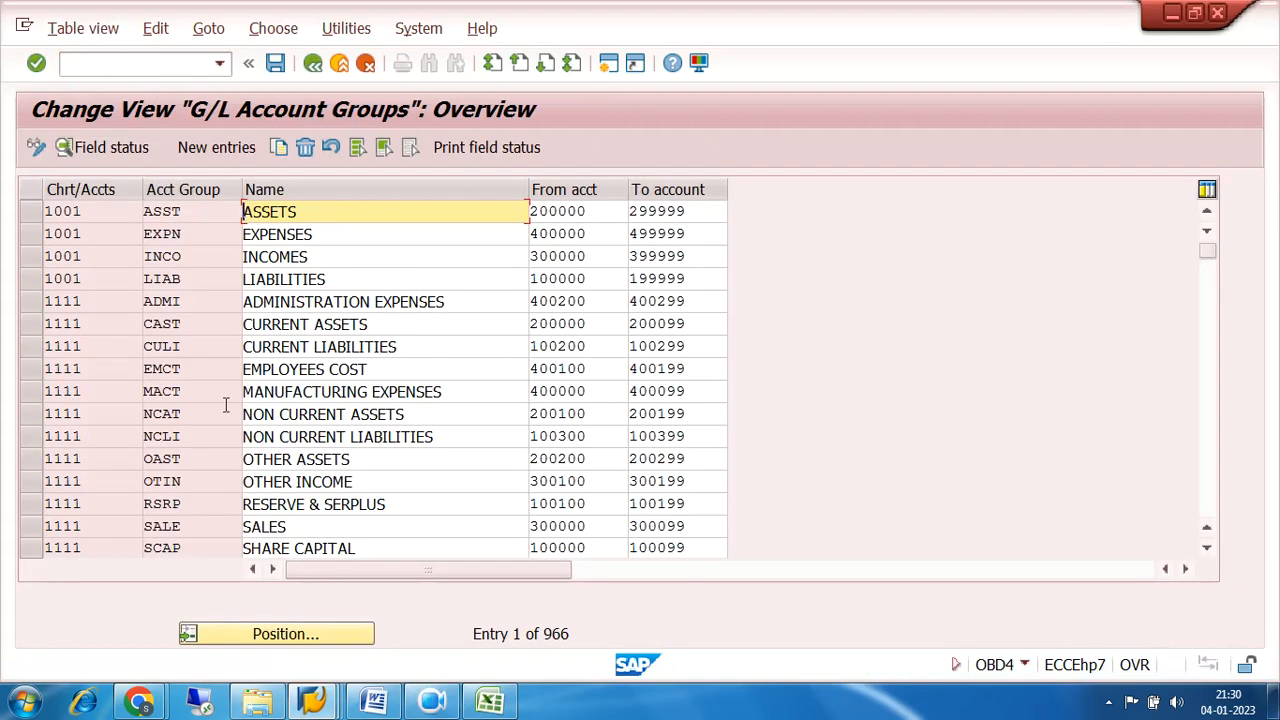
pyautogui.click(277, 636)
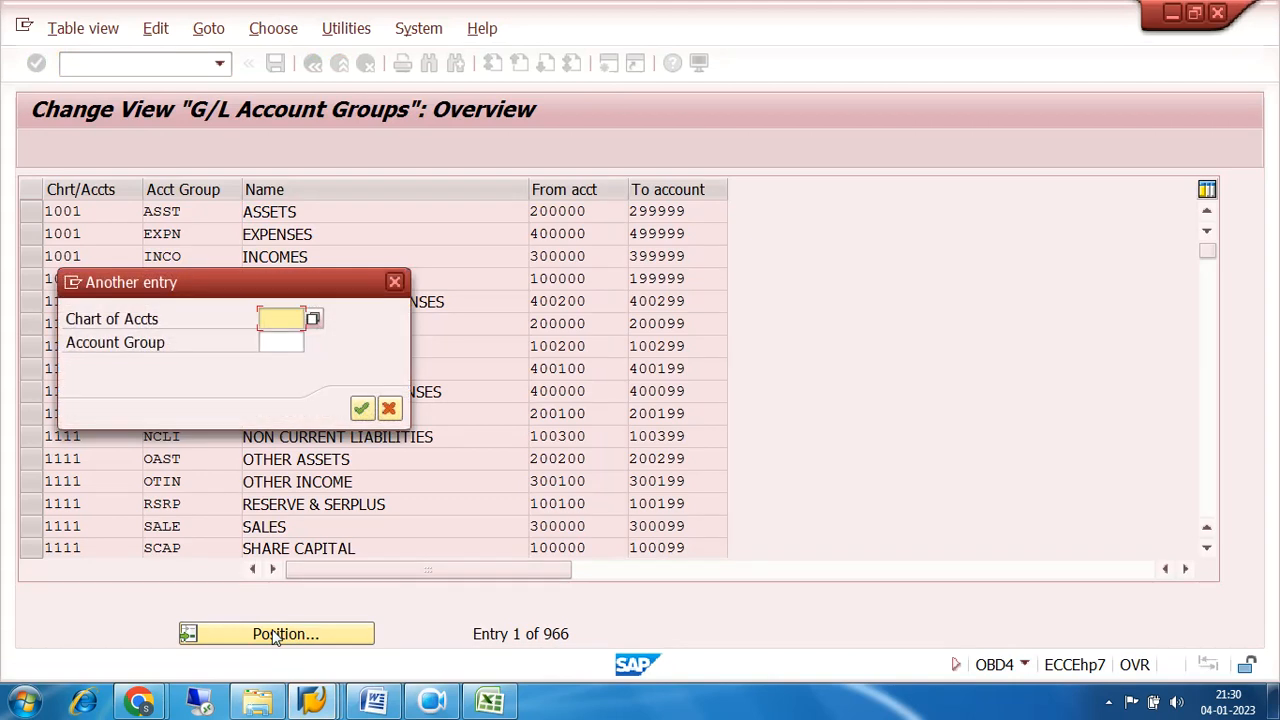
pyautogui.write('7200')
pyautogui.press('Return')
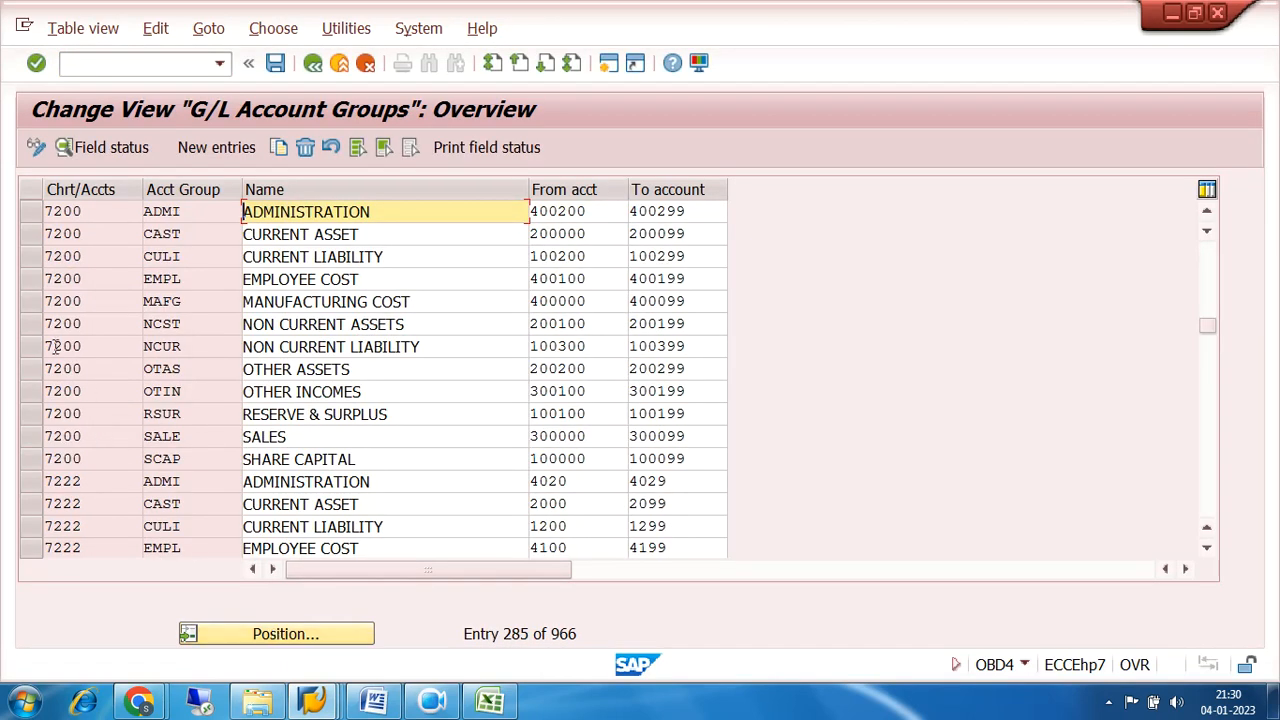
# Check the account number range of the CURRENT ASSET group in chart of accounts 7200.
pyautogui.click(30, 234)
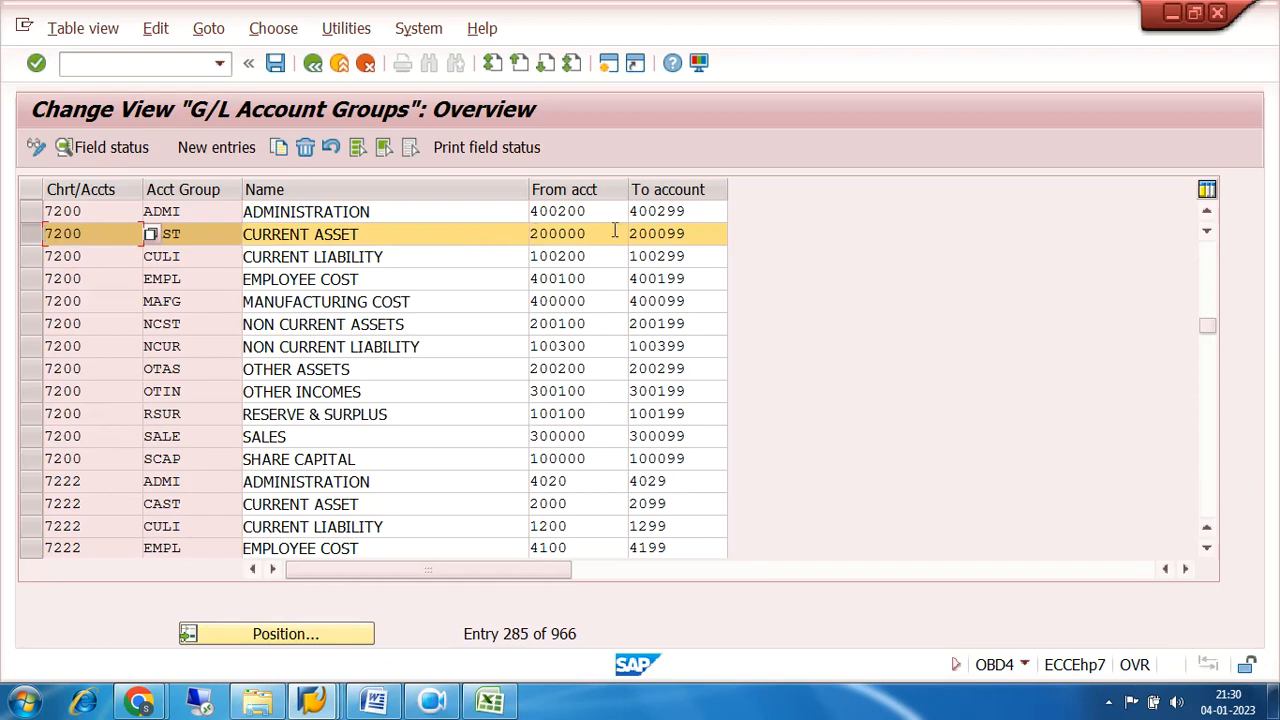
pyautogui.moveTo(615, 230); pyautogui.dragTo(483, 247)
pyautogui.click(701, 229)
pyautogui.moveTo(701, 229); pyautogui.dragTo(616, 250)
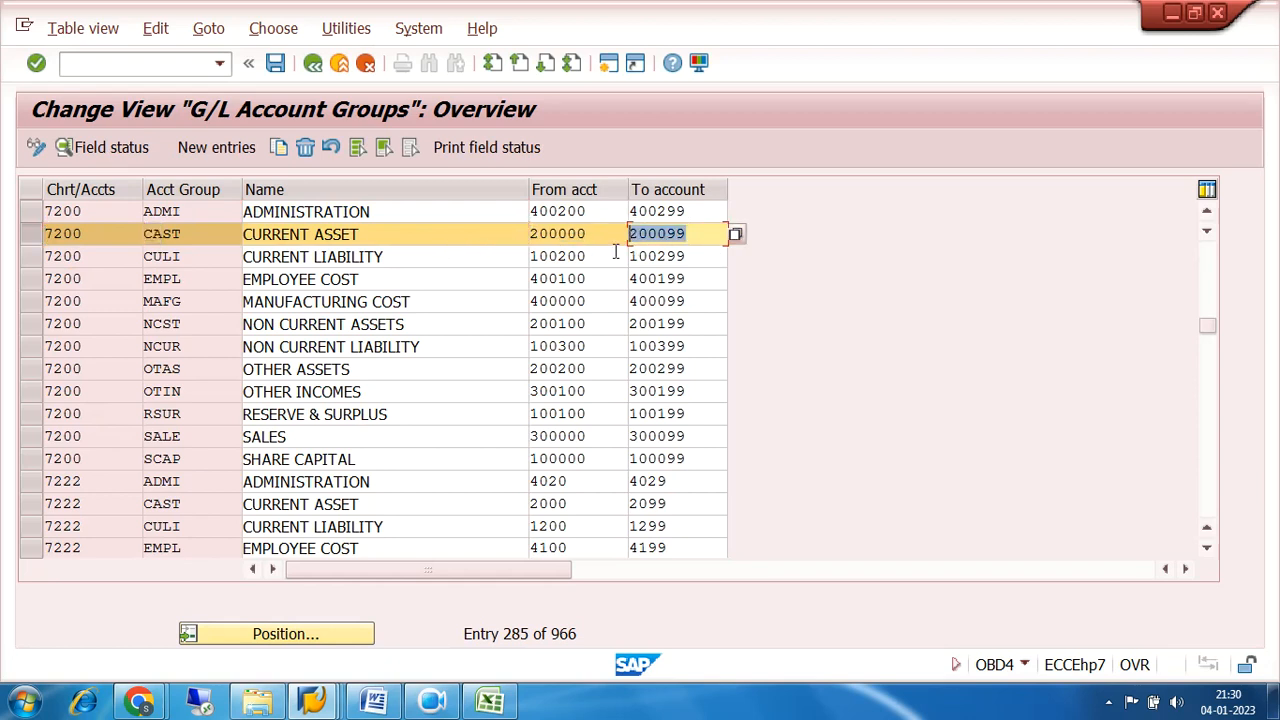
# Open central G/L account maintenance with transaction FS00 in a new session.
pyautogui.click(610, 63)
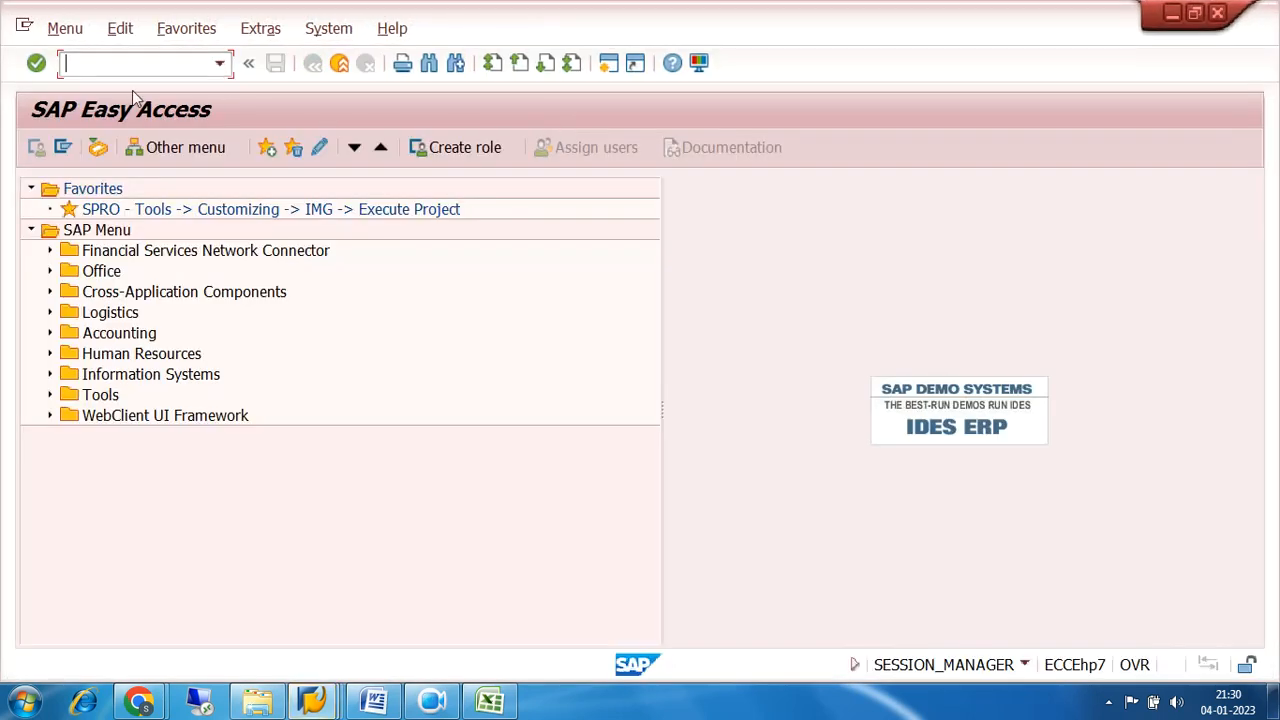
pyautogui.write('FS00')
pyautogui.press('Return')
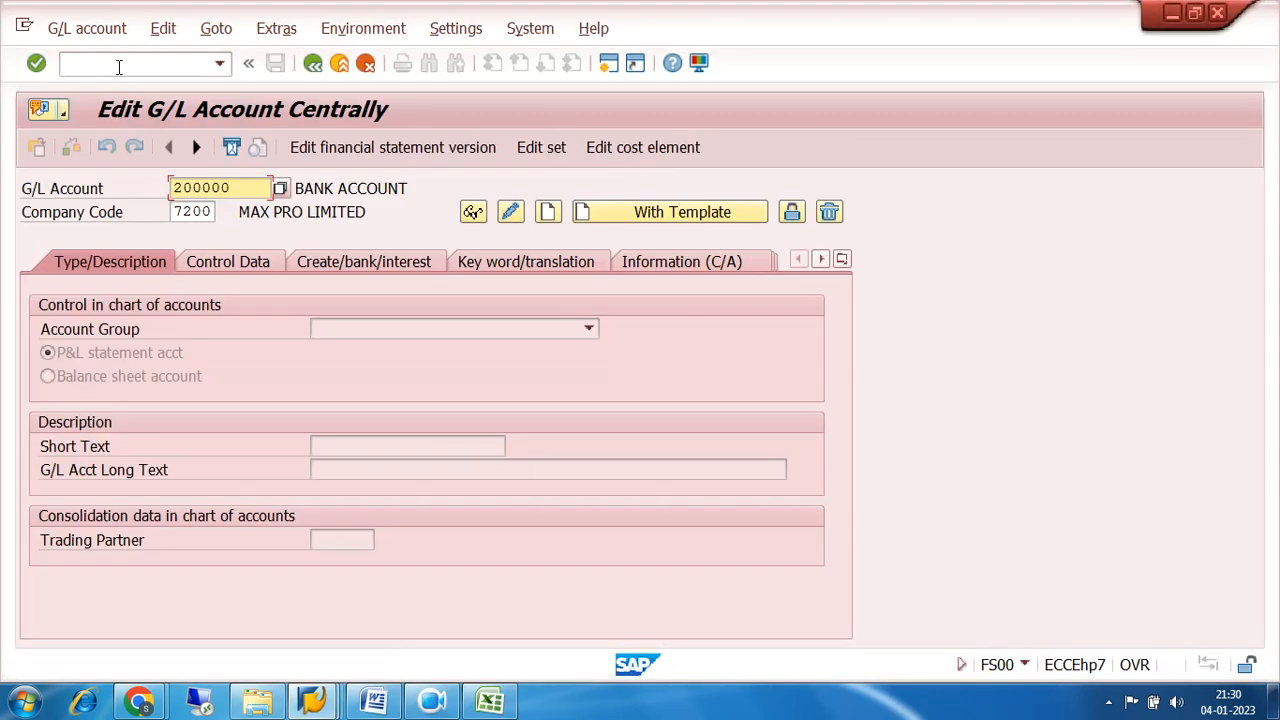
# List company code 7200's G/L accounts sorted by account number, check which current asset numbers are used, and close the list.
pyautogui.click(286, 191)
pyautogui.click(955, 603)
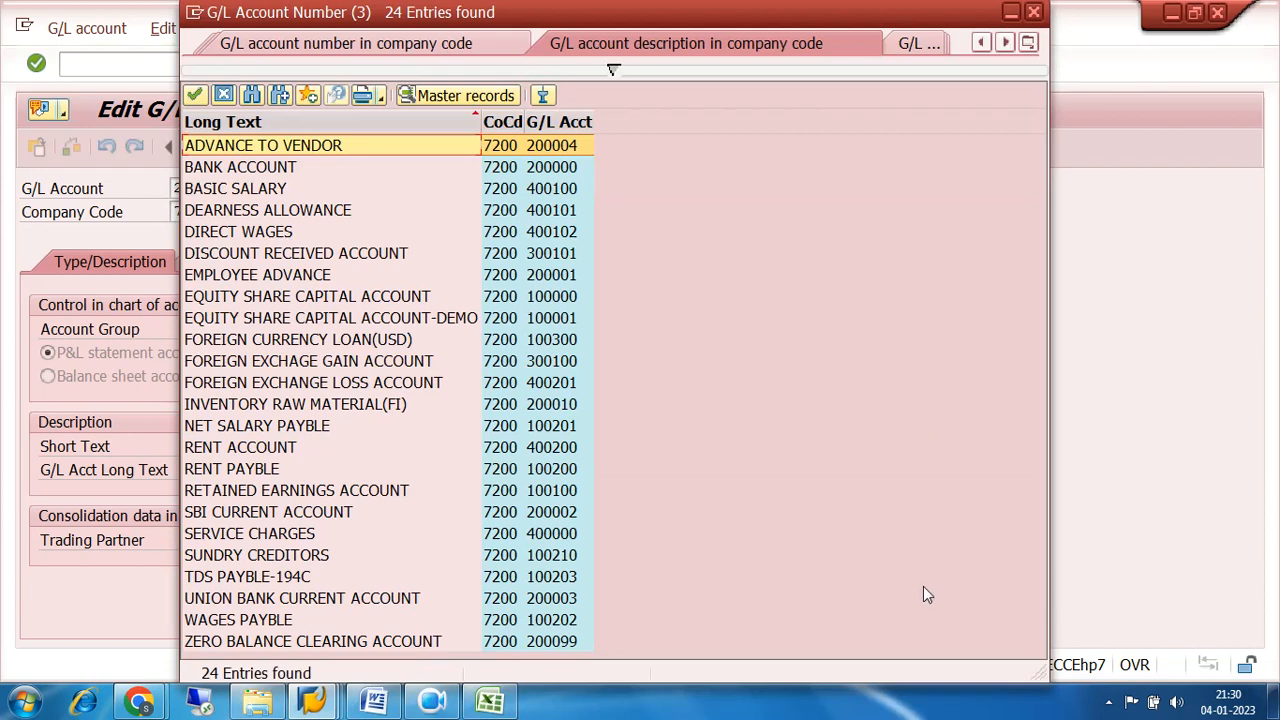
pyautogui.click(563, 121)
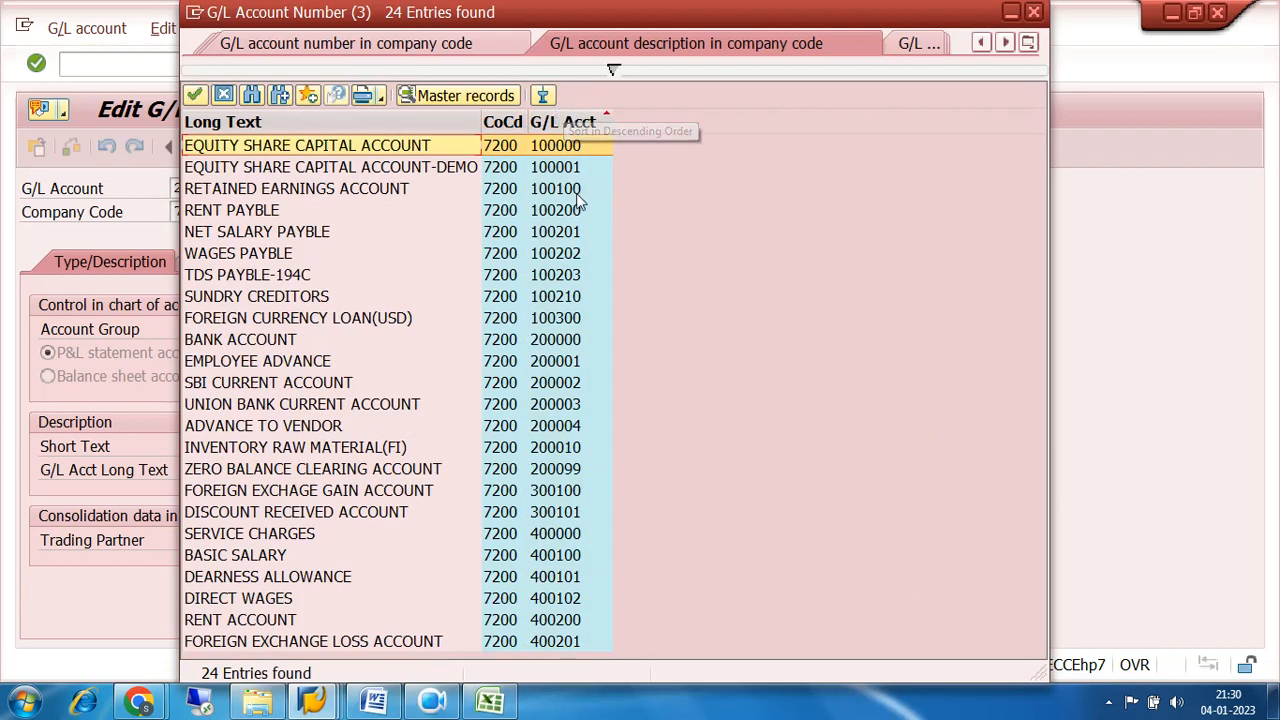
pyautogui.click(556, 343)
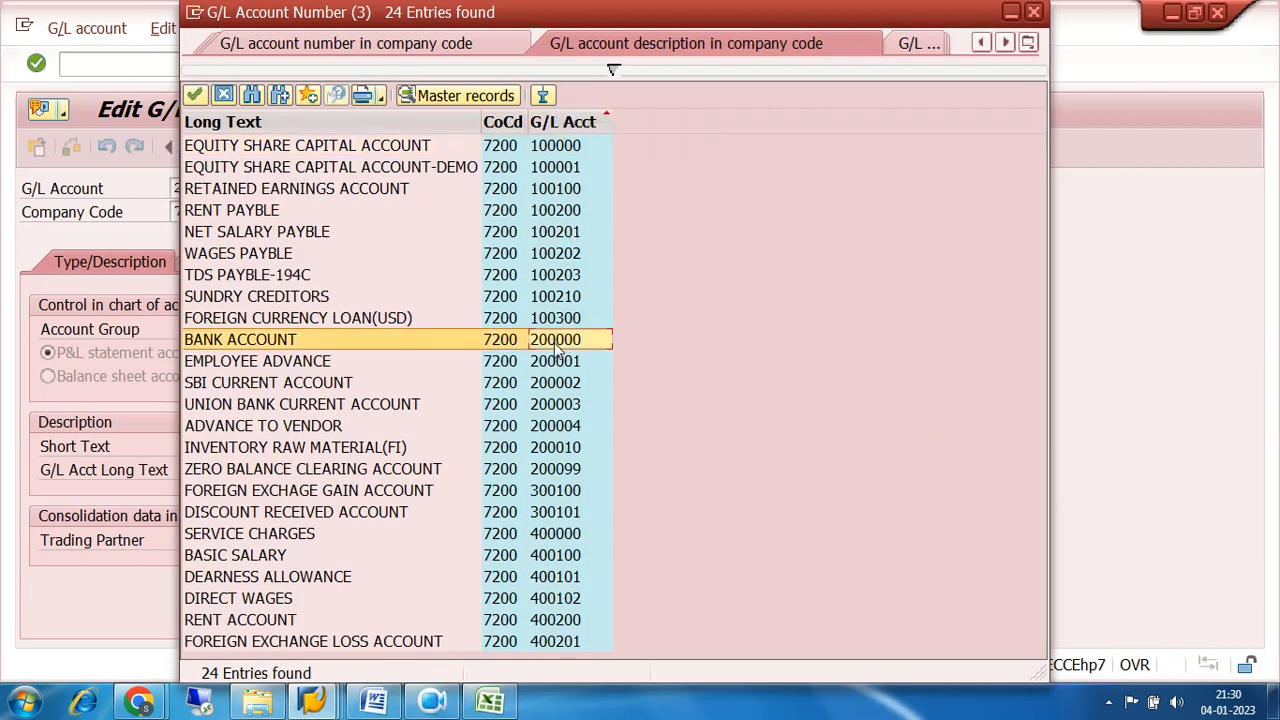
pyautogui.click(560, 364)
pyautogui.click(562, 386)
pyautogui.click(565, 404)
pyautogui.click(566, 425)
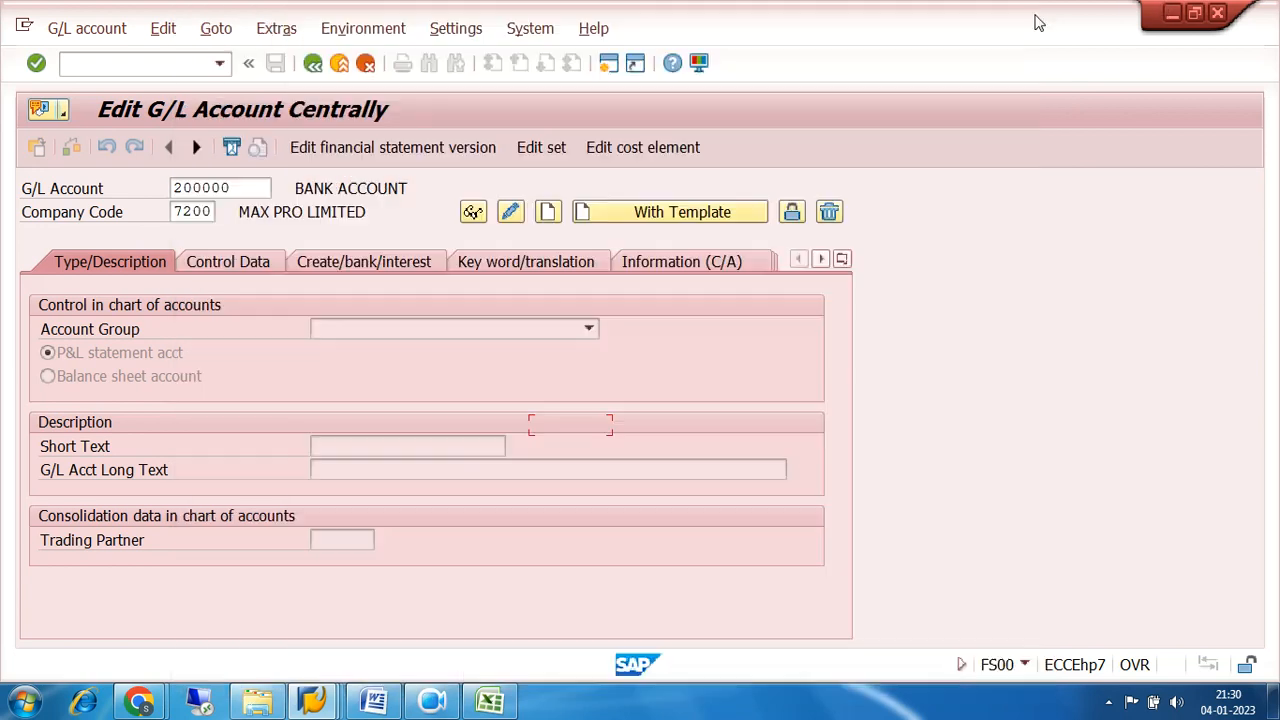
pyautogui.click(1034, 12)
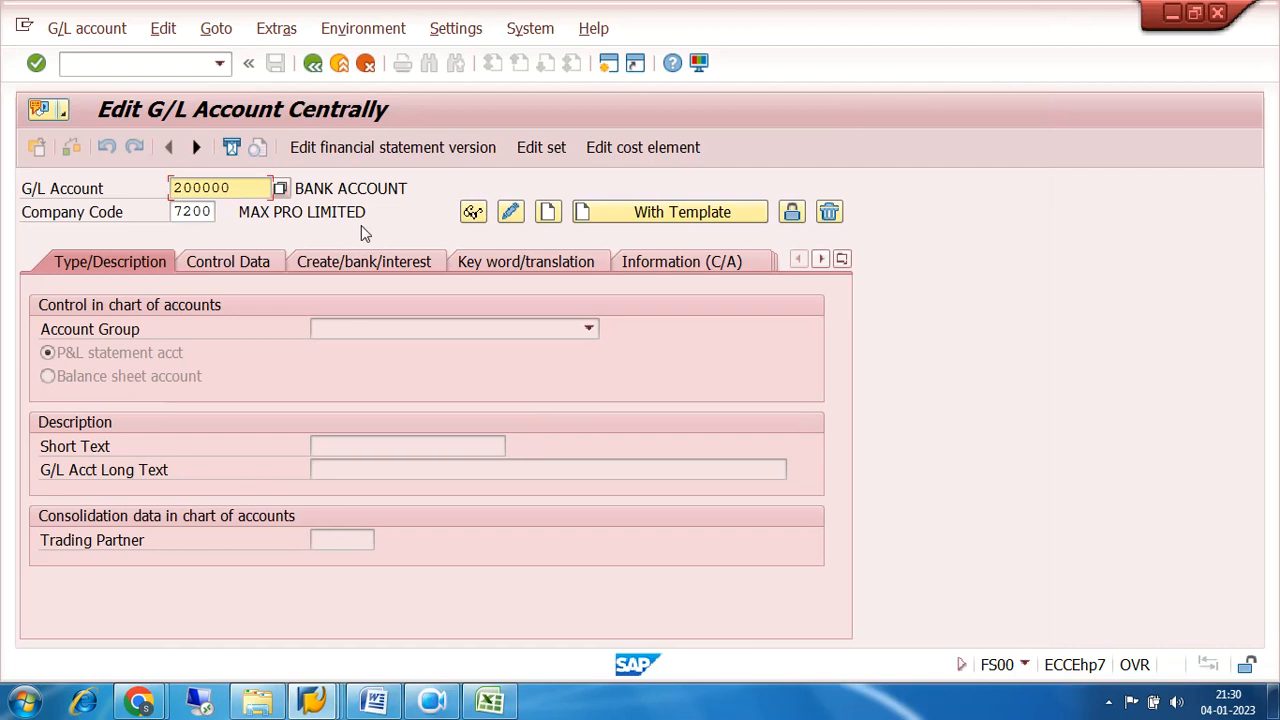
# Start creating G/L account 200005 in company code 7200, using account 200004 of company code 7200 as the template.
pyautogui.click(247, 186)
pyautogui.press('BackSpace')
pyautogui.write('5')
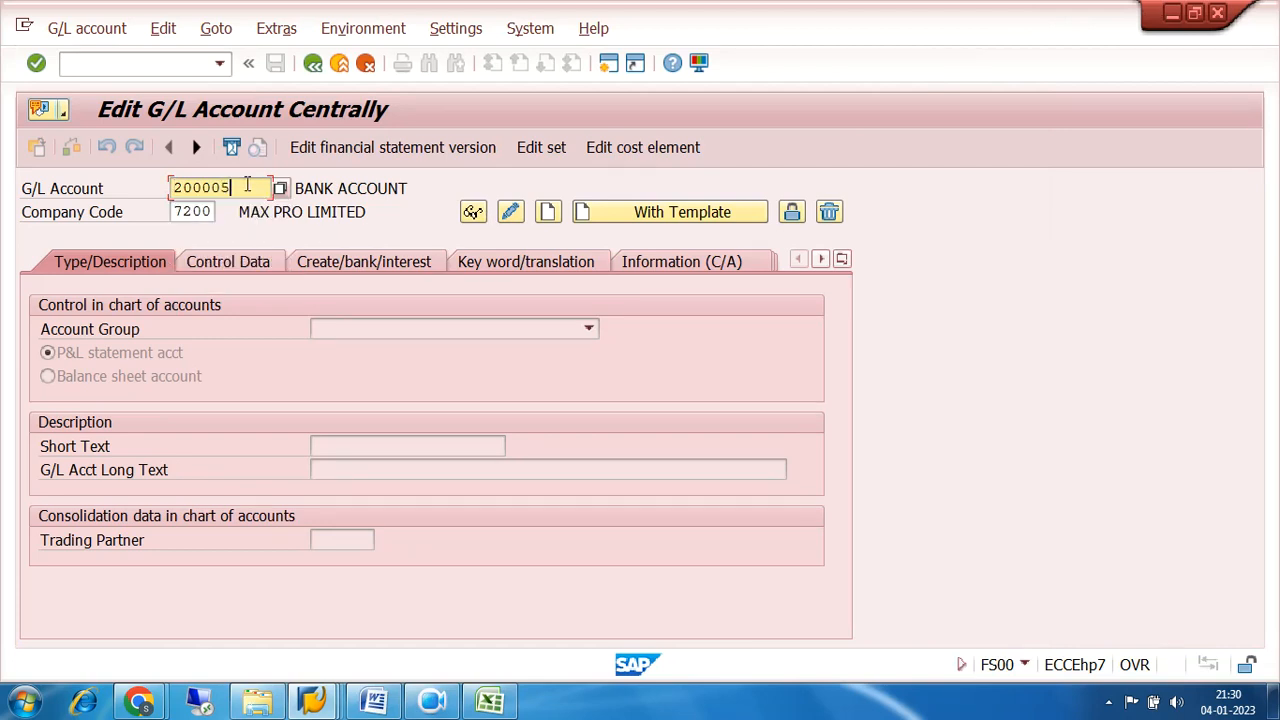
pyautogui.click(621, 220)
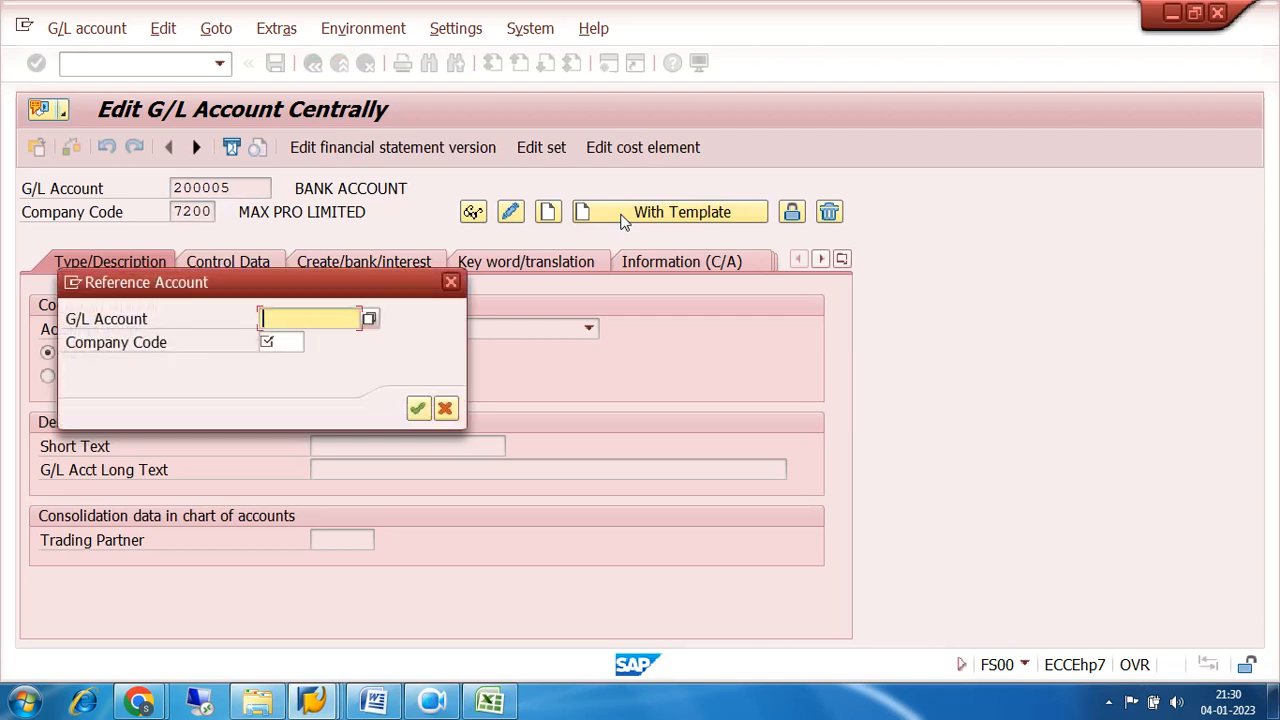
pyautogui.write('2000')
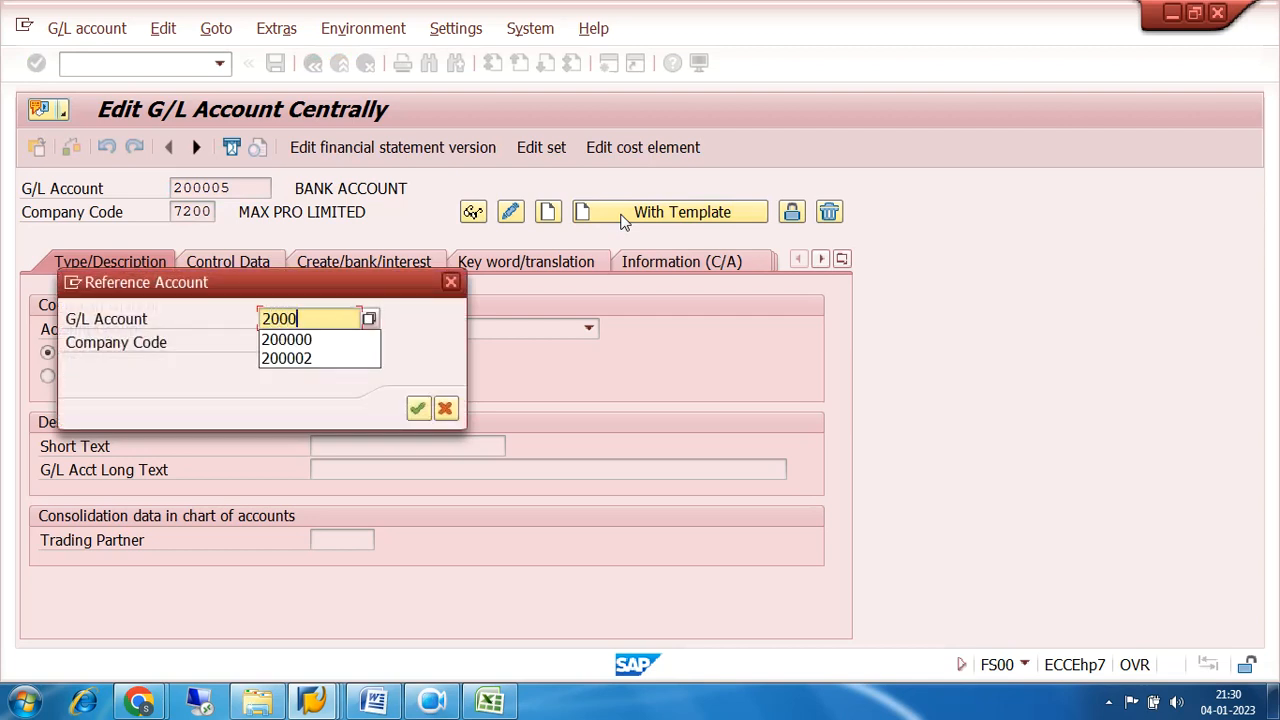
pyautogui.write('04')
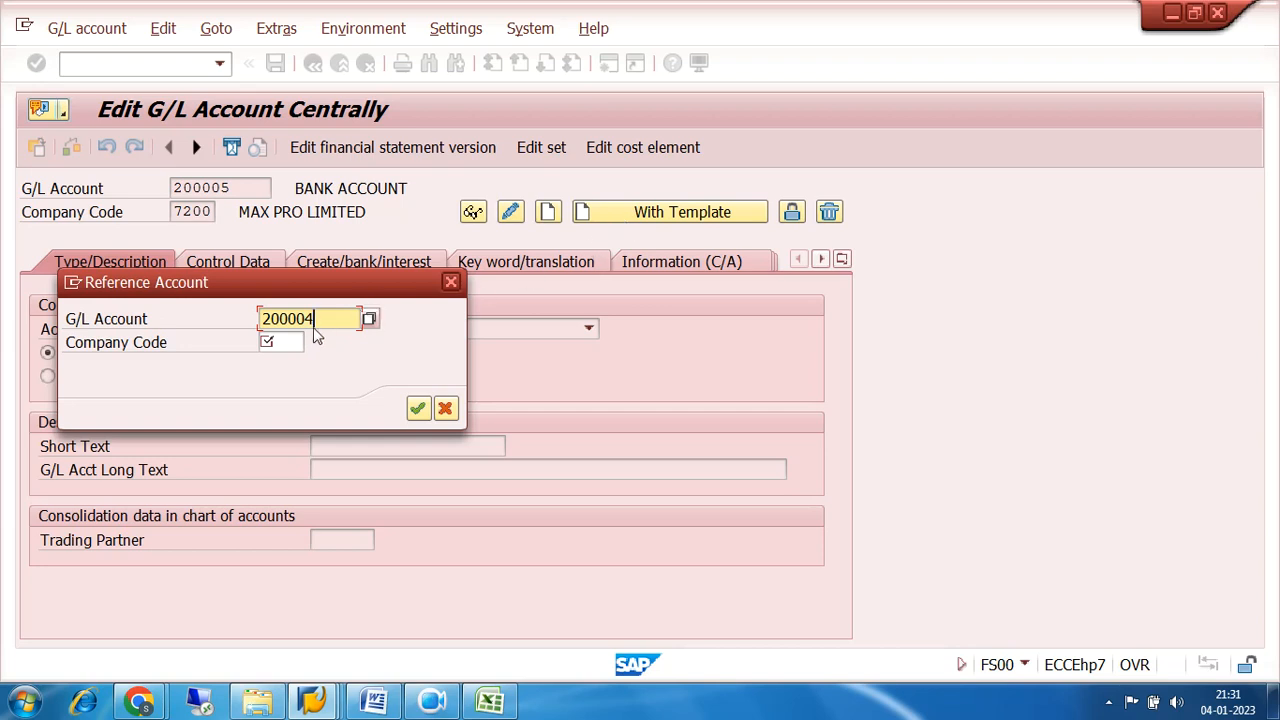
pyautogui.click(286, 342)
pyautogui.write('7200')
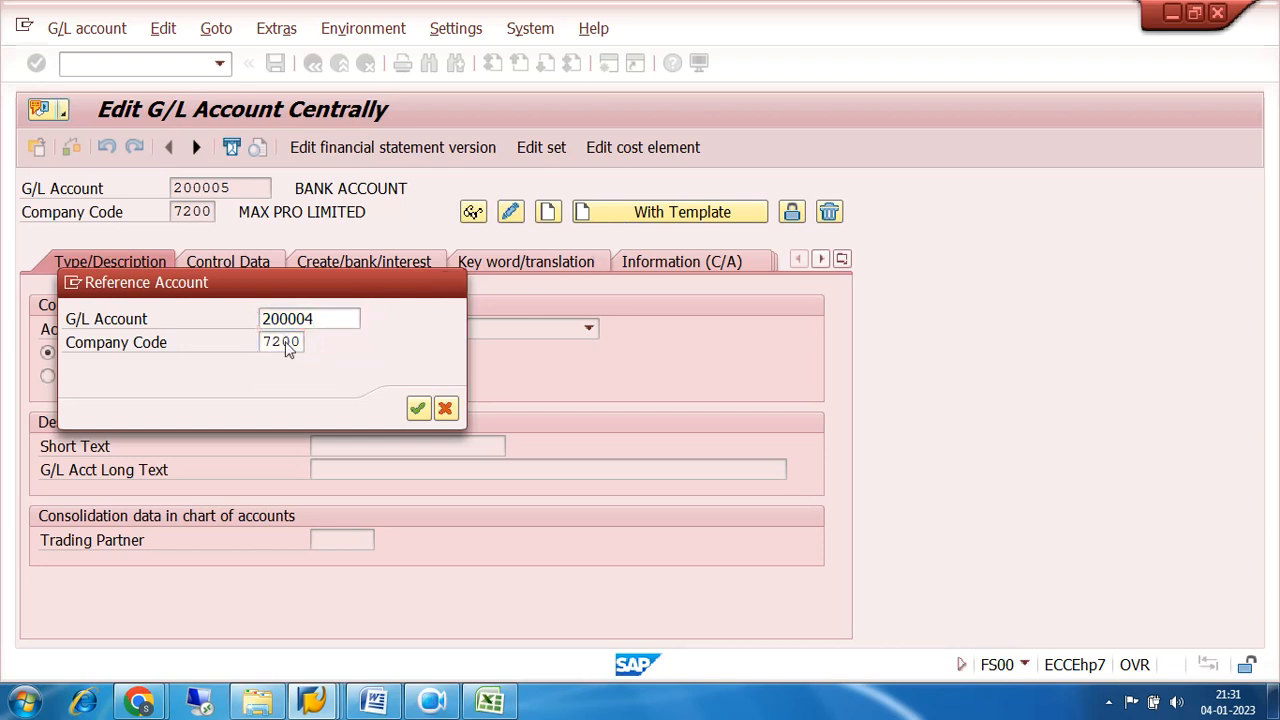
pyautogui.press('Return')
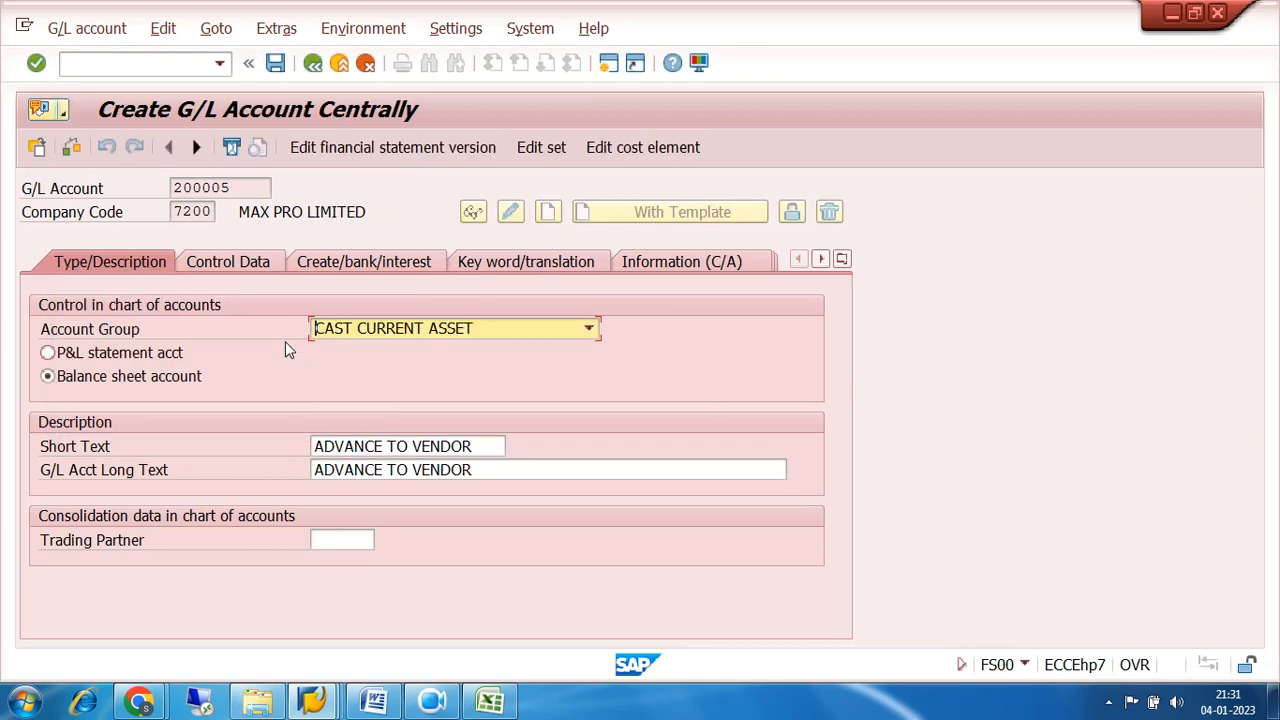
# Set both the short text and the long text of G/L account 200005 to 9% SGST RECEIVABLE.
pyautogui.click(476, 446)
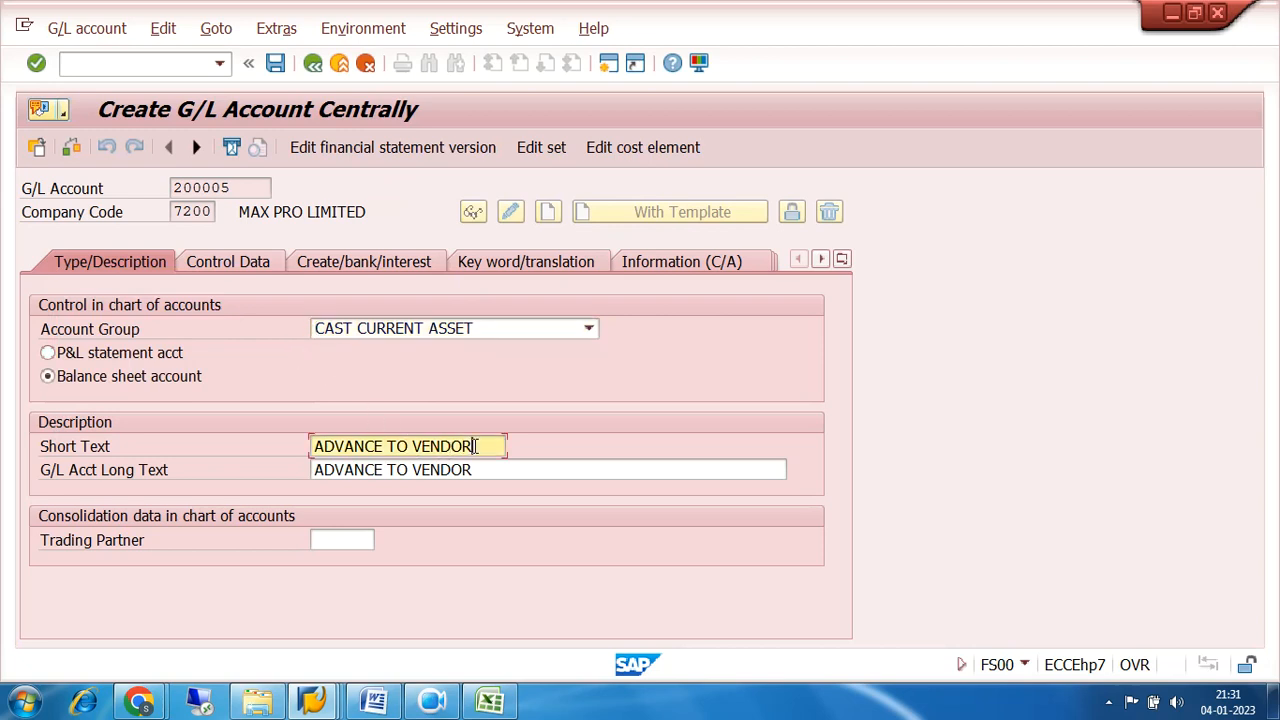
pyautogui.press('BackSpace')
pyautogui.press('BackSpace')
pyautogui.press('BackSpace')
pyautogui.press('BackSpace')
pyautogui.press('BackSpace')
pyautogui.press('BackSpace')
pyautogui.press('BackSpace')
pyautogui.press('BackSpace')
pyautogui.press('BackSpace')
pyautogui.press('BackSpace')
pyautogui.press('BackSpace')
pyautogui.press('BackSpace')
pyautogui.press('BackSpace')
pyautogui.press('BackSpace')
pyautogui.press('BackSpace')
pyautogui.press('BackSpace')
pyautogui.press('BackSpace')
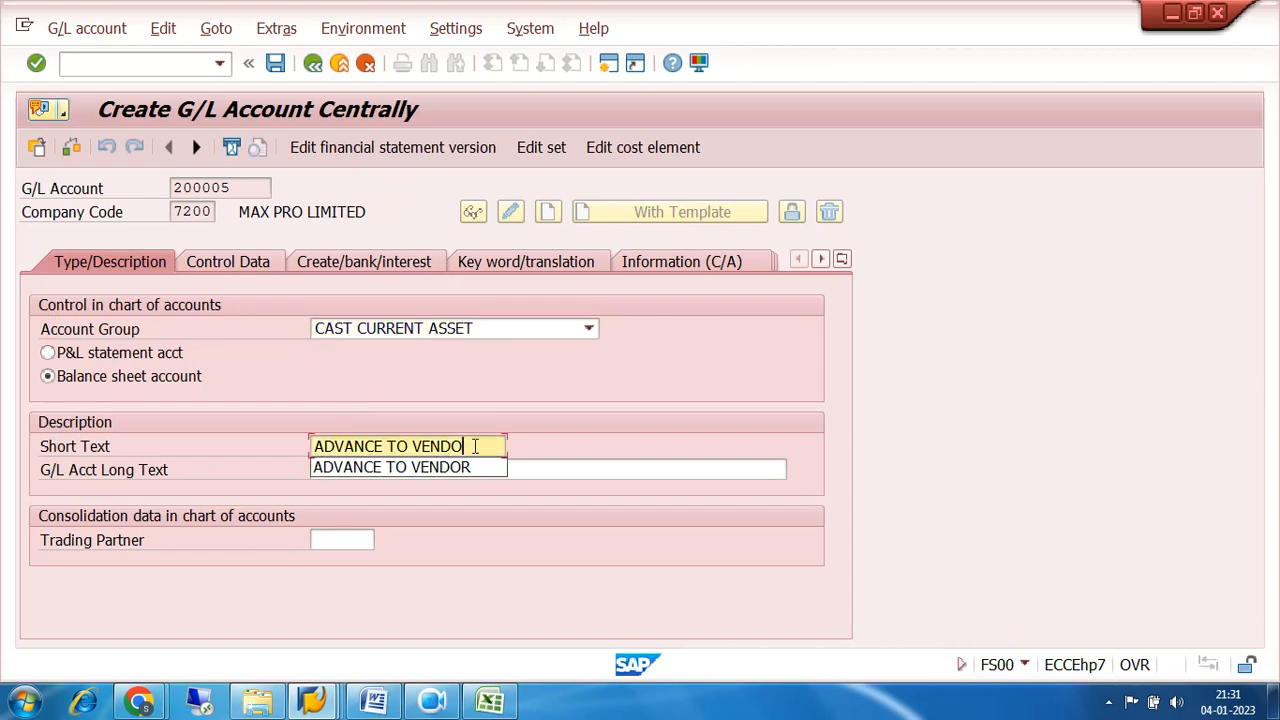
pyautogui.write('9')
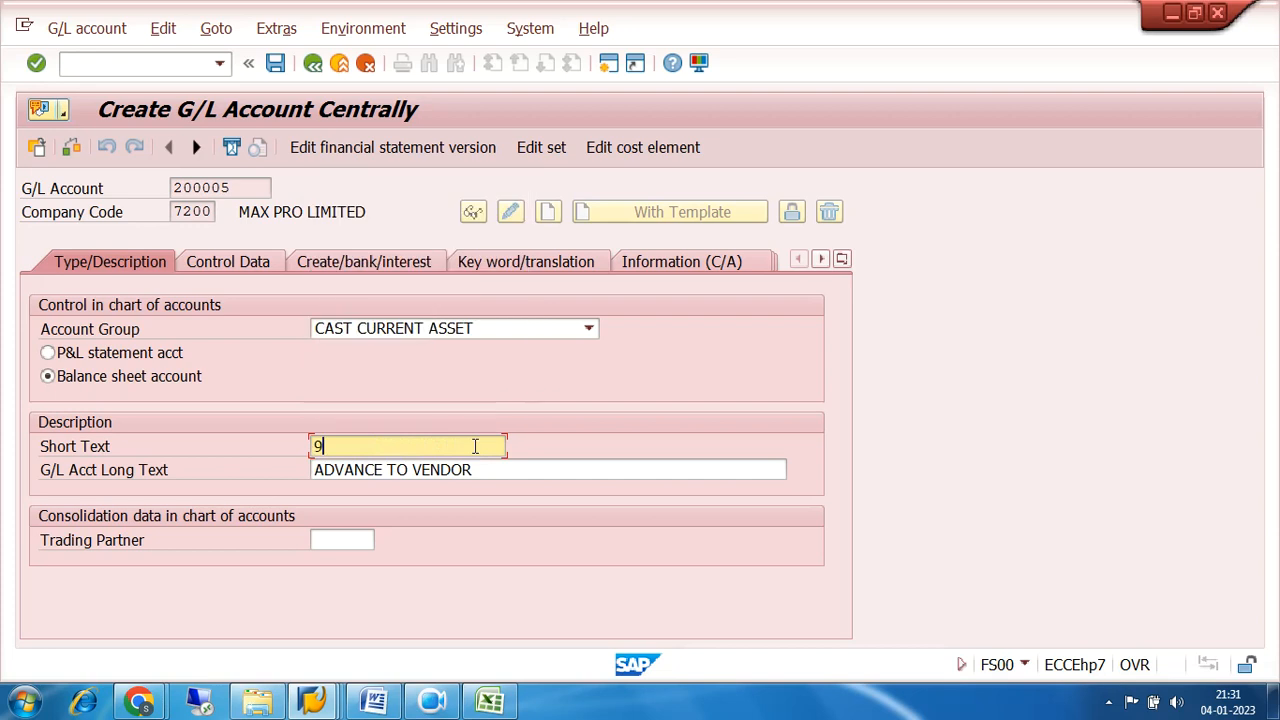
pyautogui.write('% SGST RECEIVABLE')
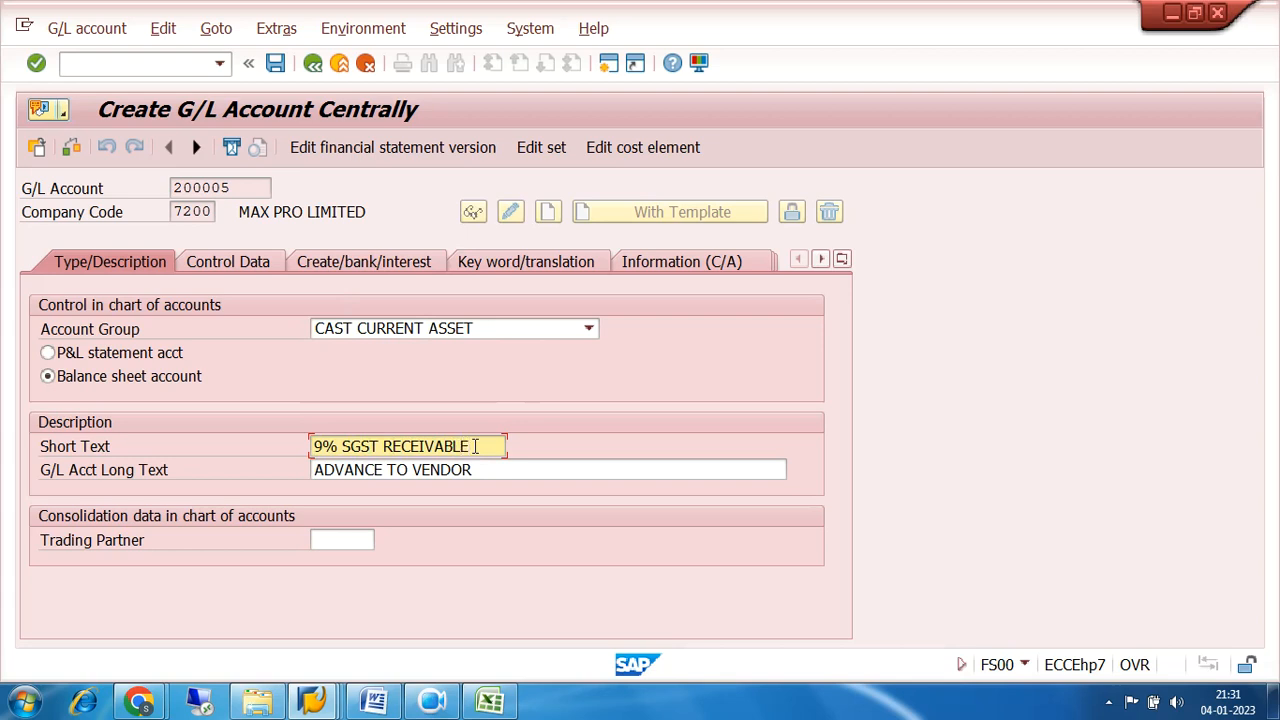
pyautogui.press('Tab')
pyautogui.write('9%')
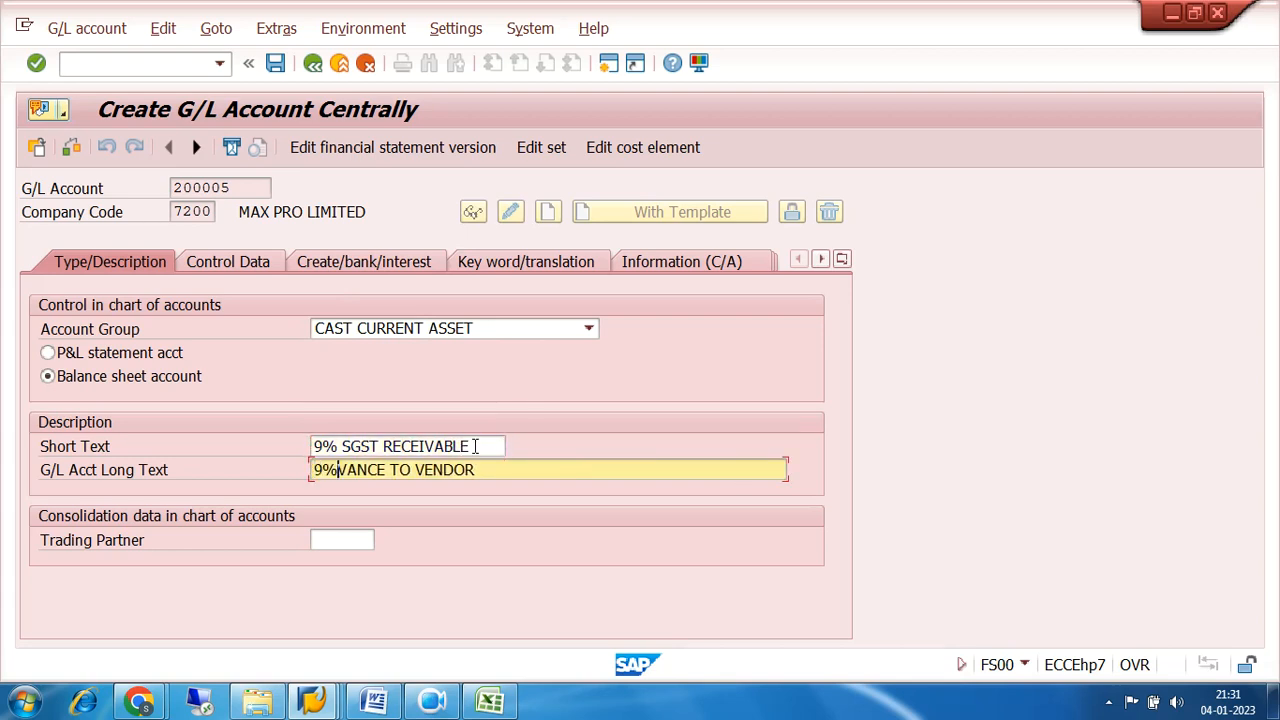
pyautogui.write(' SGST RE')
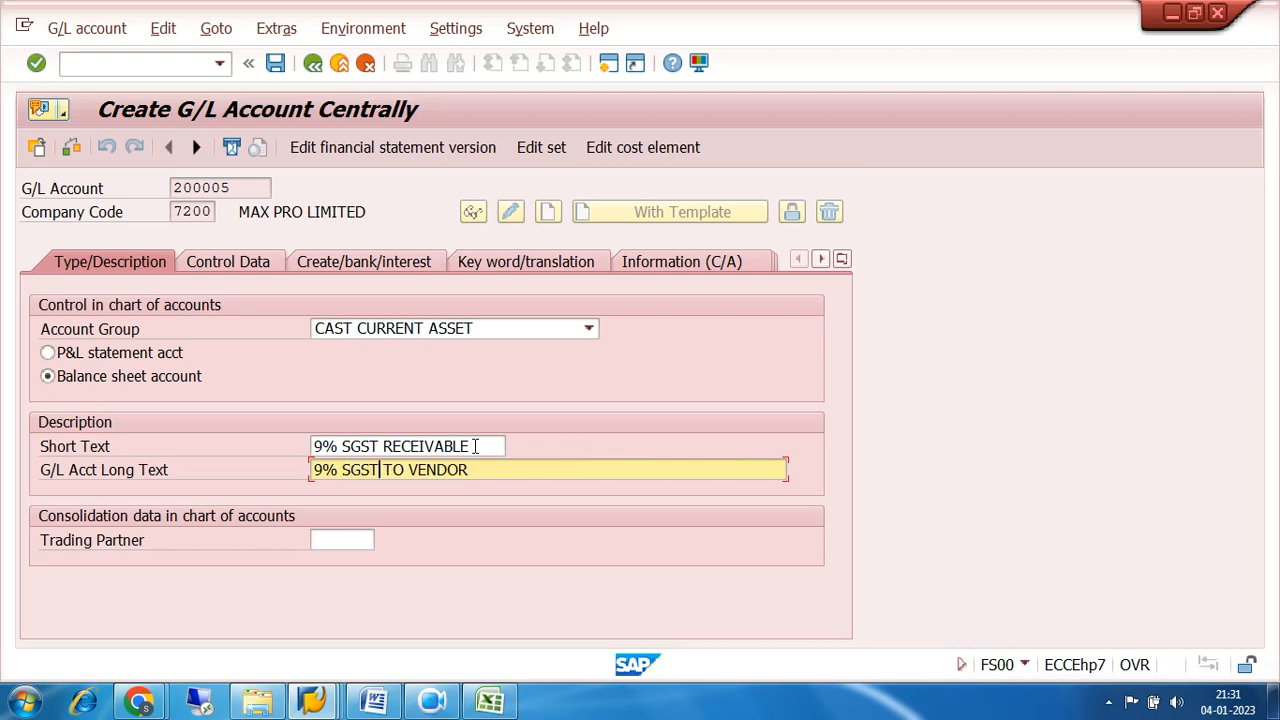
pyautogui.write('CEIVAB')
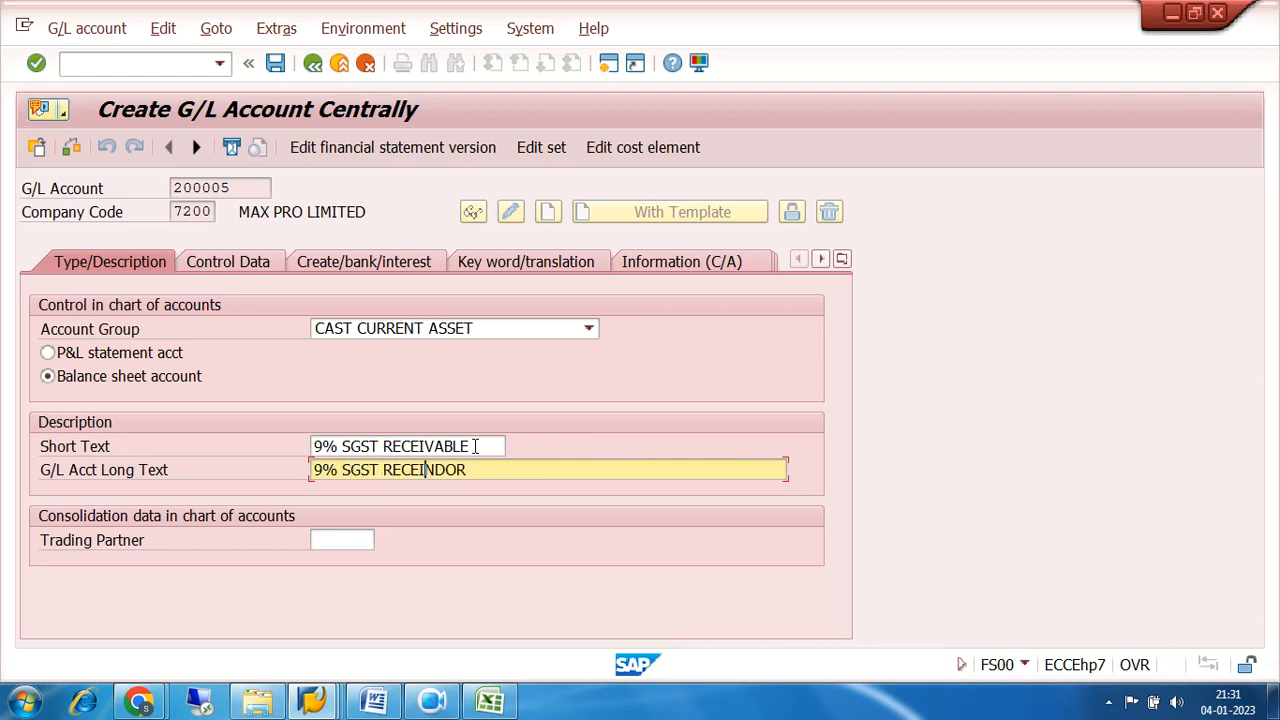
pyautogui.write('LE')
# Set the account's tax category to * (all tax types allowed), clear the reconciliation account type, and allow posting without tax.
pyautogui.click(258, 263)
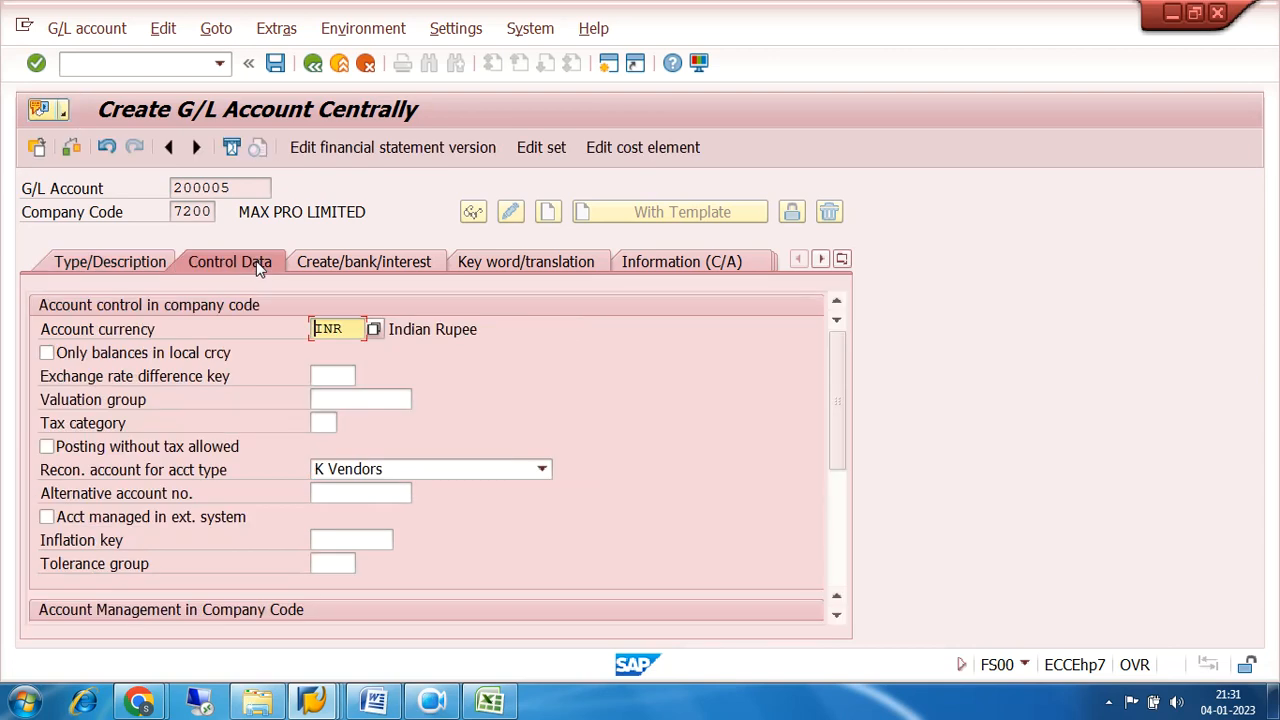
pyautogui.click(318, 425)
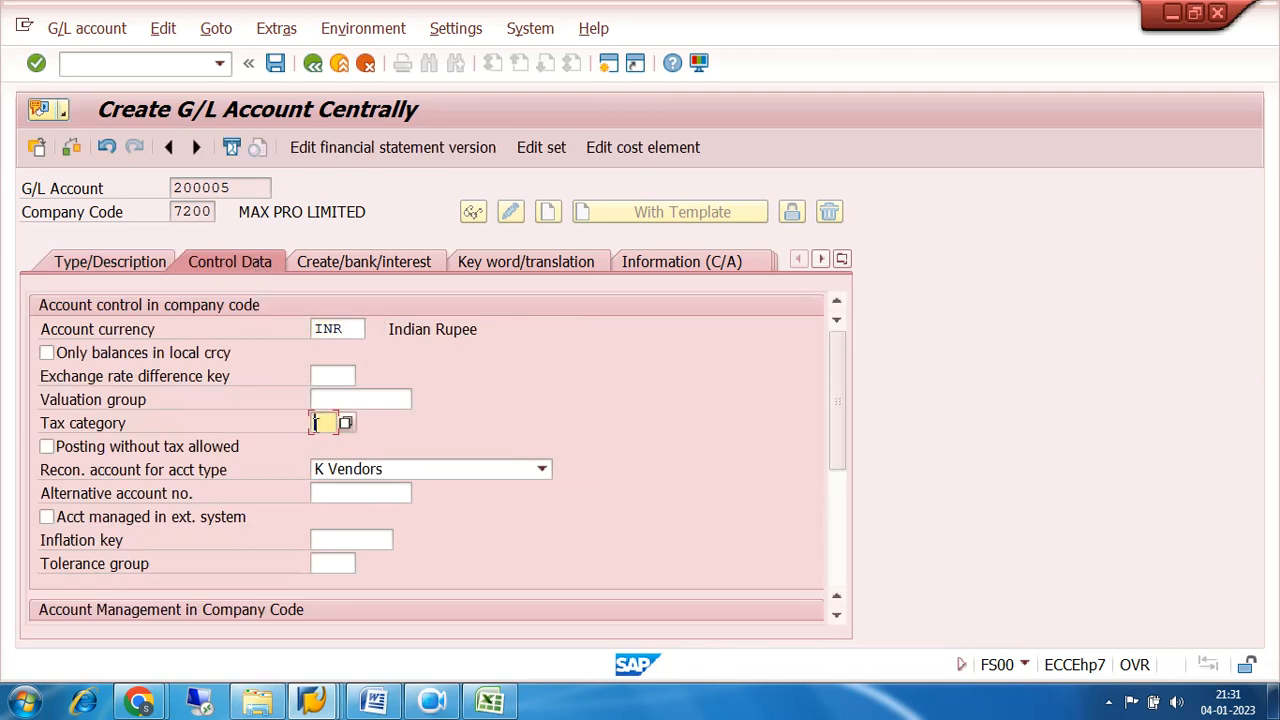
pyautogui.click(345, 423)
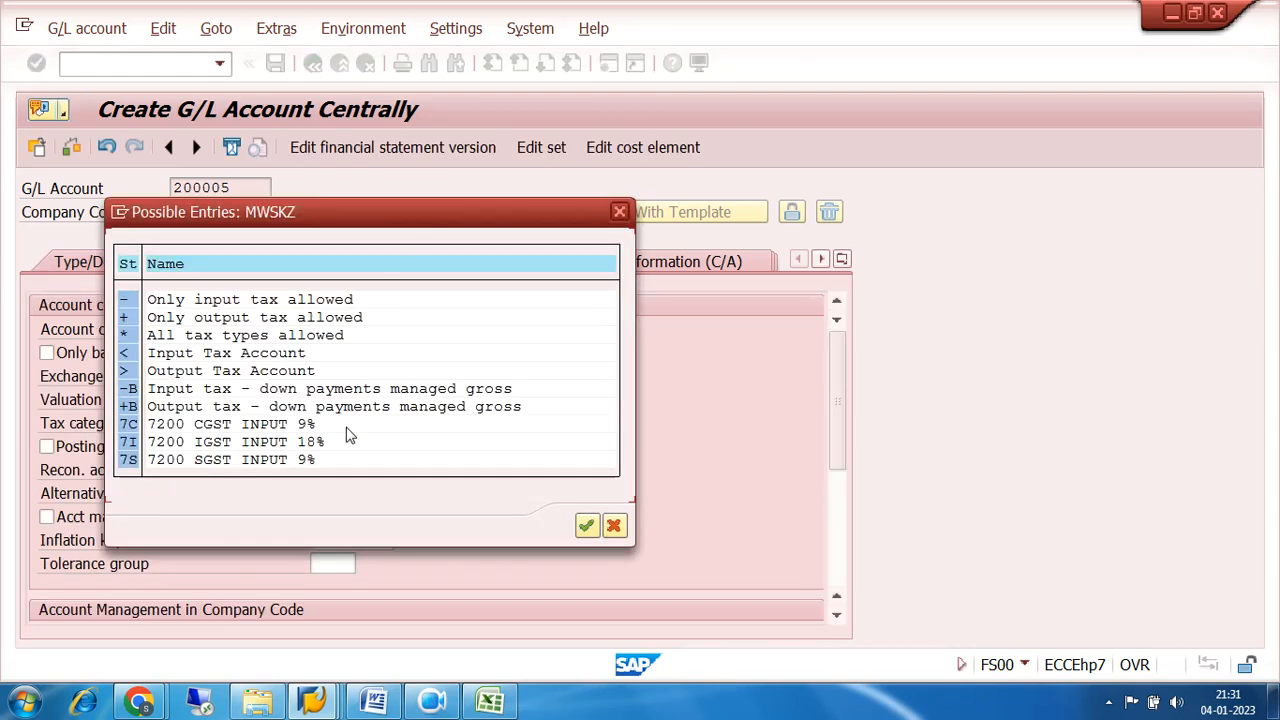
pyautogui.doubleClick(126, 336)
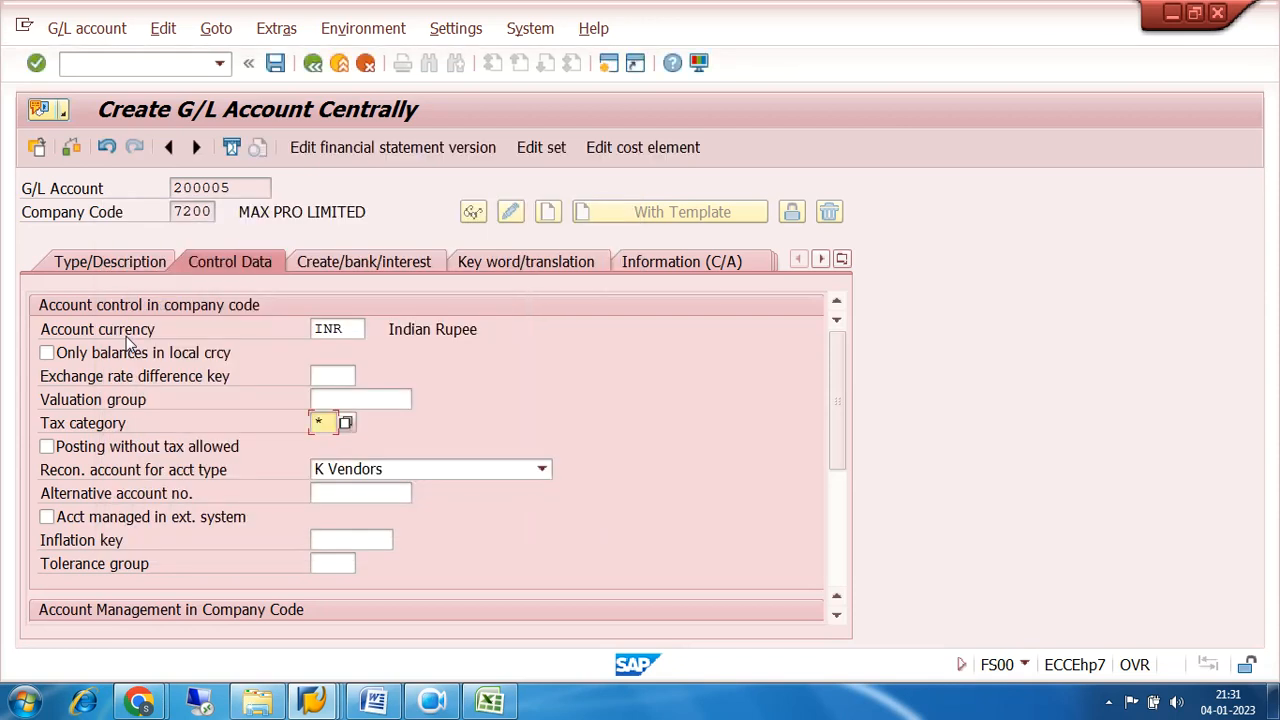
pyautogui.click(540, 470)
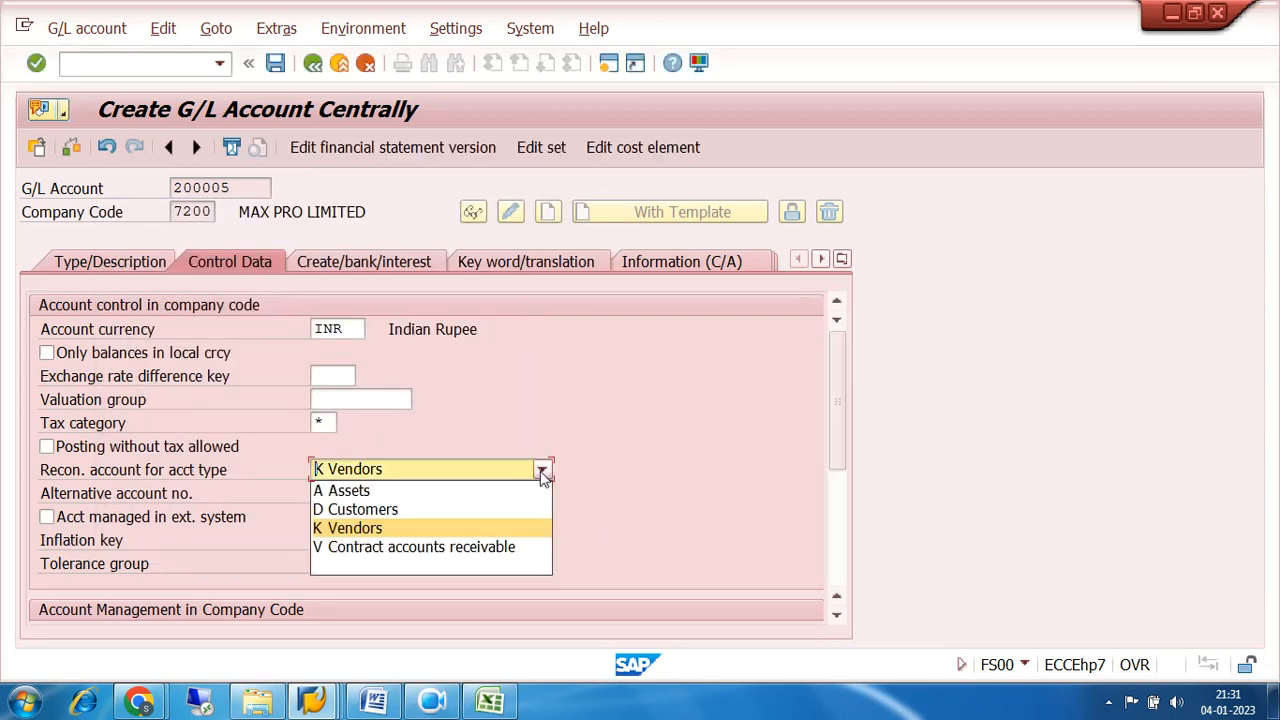
pyautogui.click(455, 563)
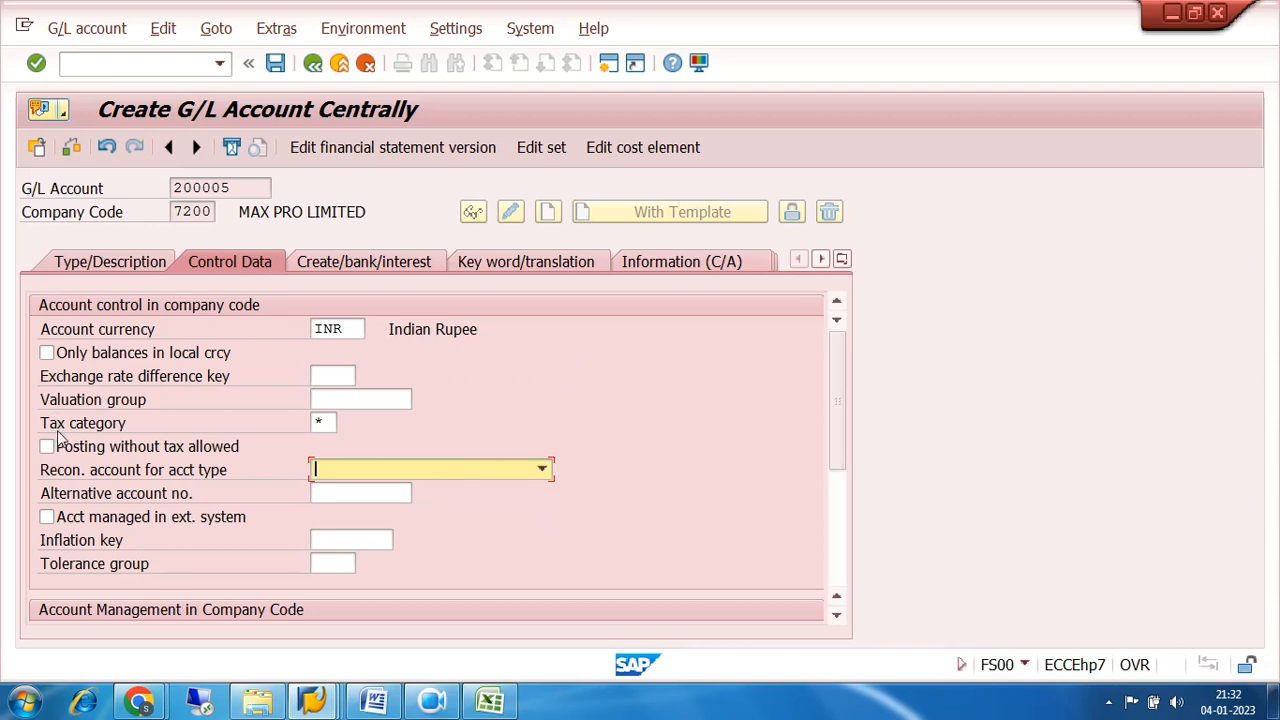
pyautogui.click(325, 422)
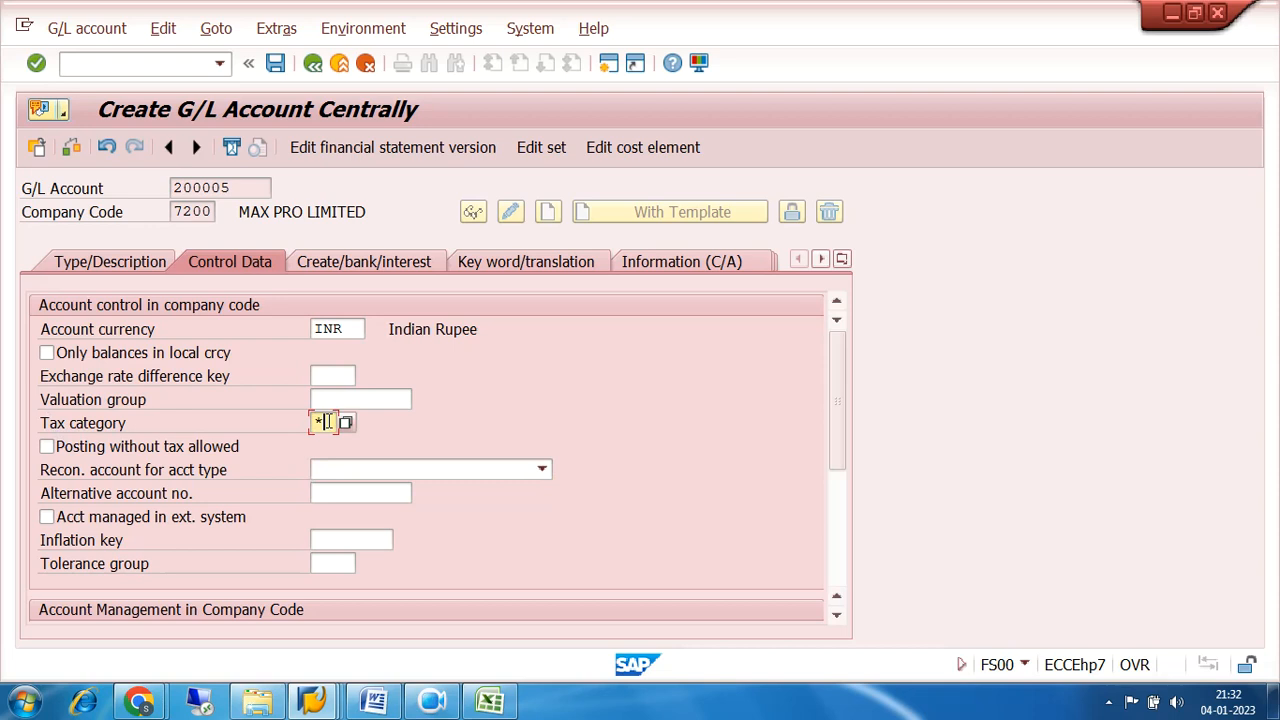
pyautogui.write('*')
pyautogui.click(46, 446)
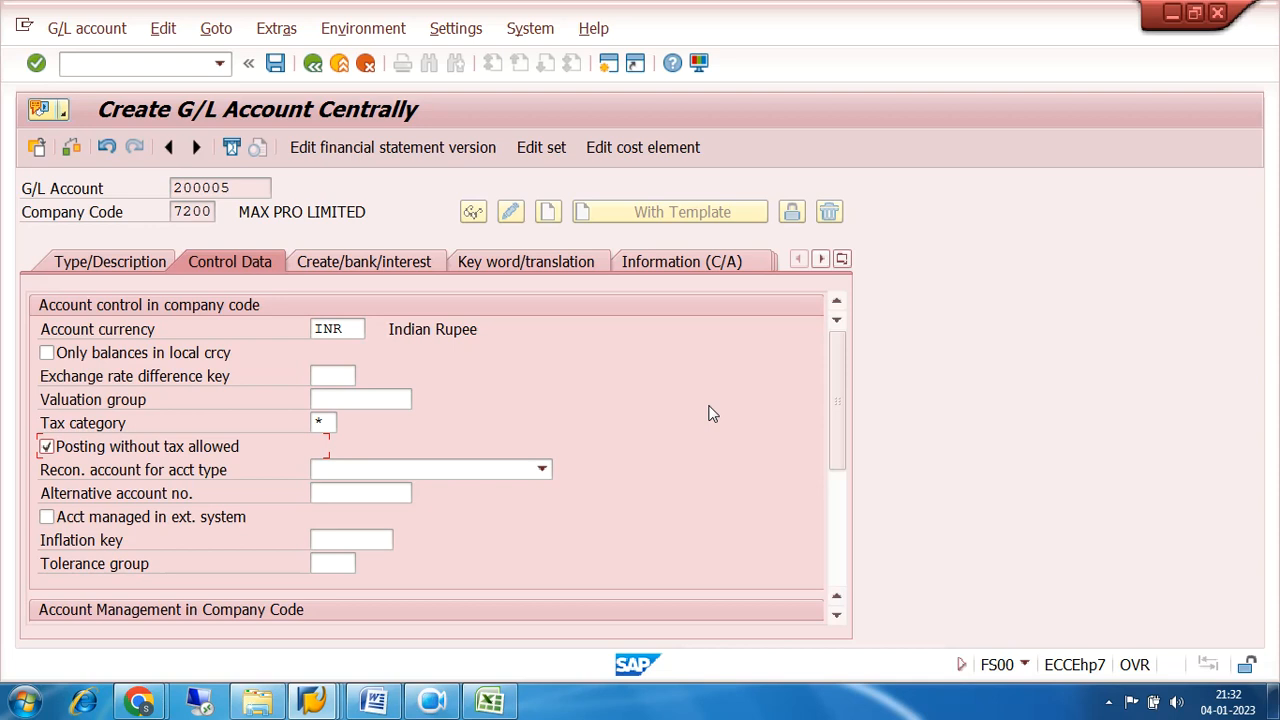
# Enable open item management for G/L account 200005 and save the account.
pyautogui.scroll(-5, 708, 413)
pyautogui.click(46, 376)
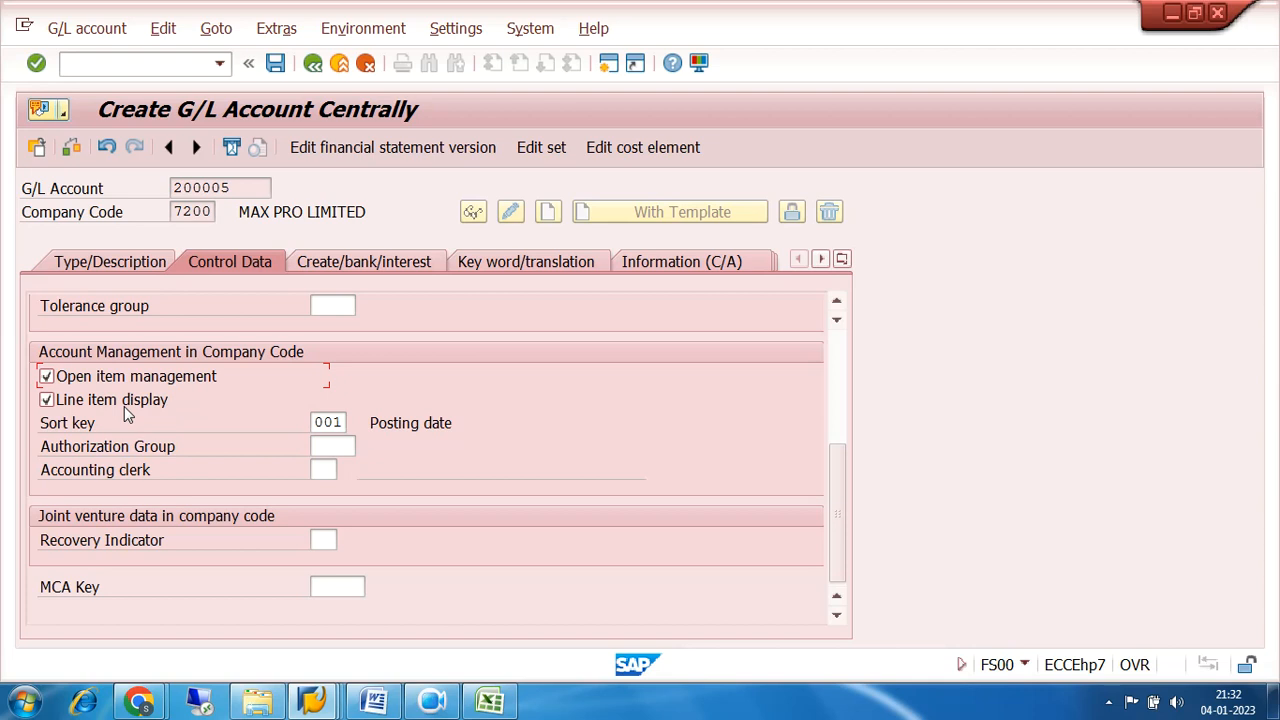
pyautogui.moveTo(243, 187); pyautogui.dragTo(176, 196)
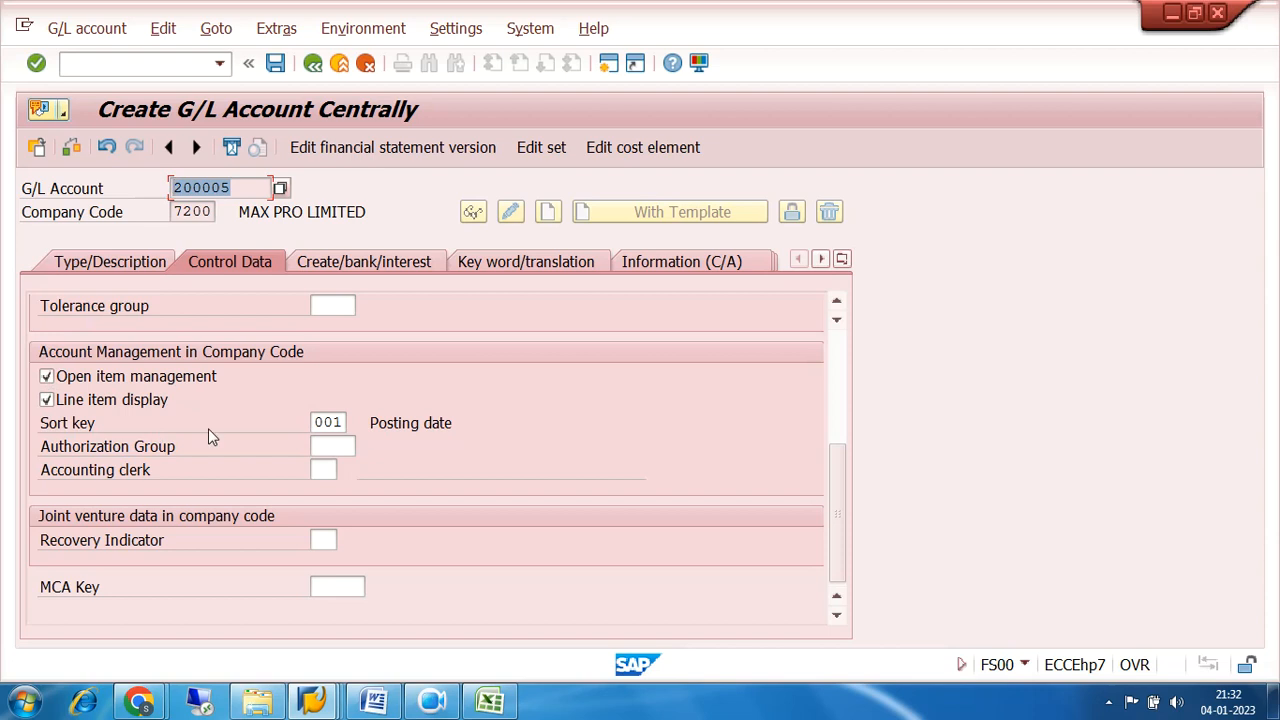
pyautogui.click(275, 63)
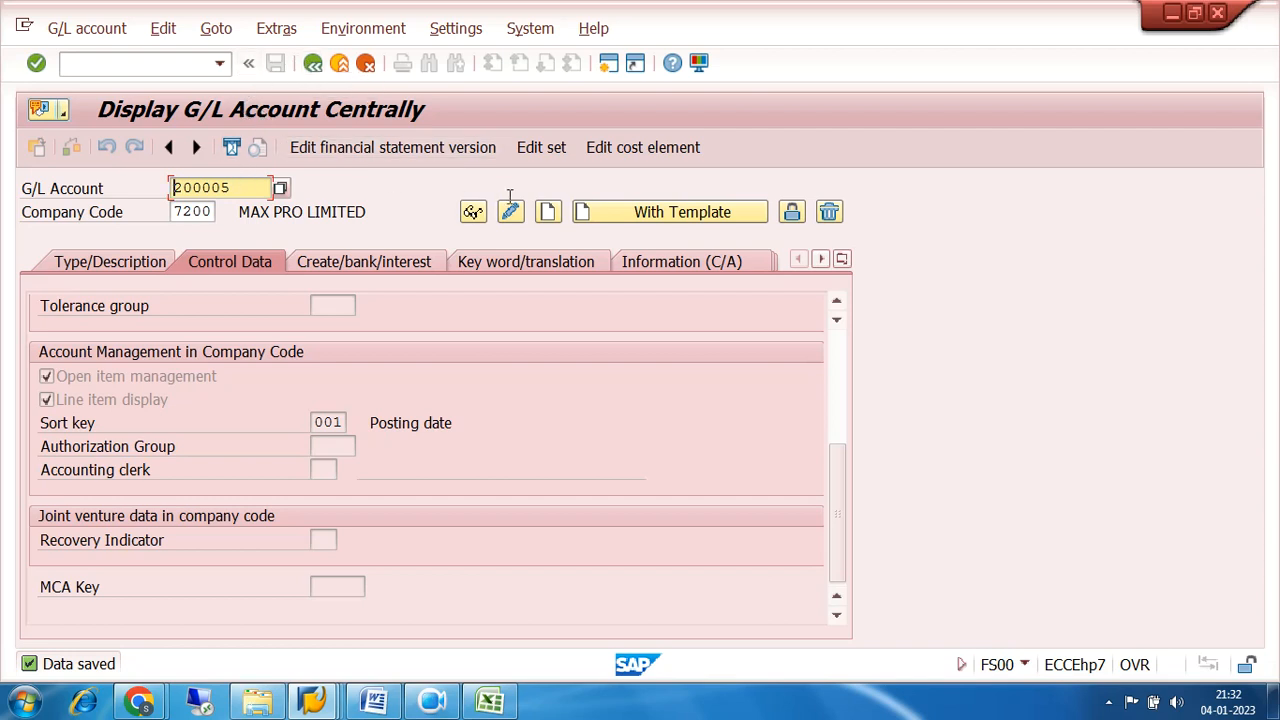
# Start creating G/L account 200006 in company code 7200 with account 200005 as the template.
pyautogui.click(235, 187)
pyautogui.press('BackSpace')
pyautogui.write('6')
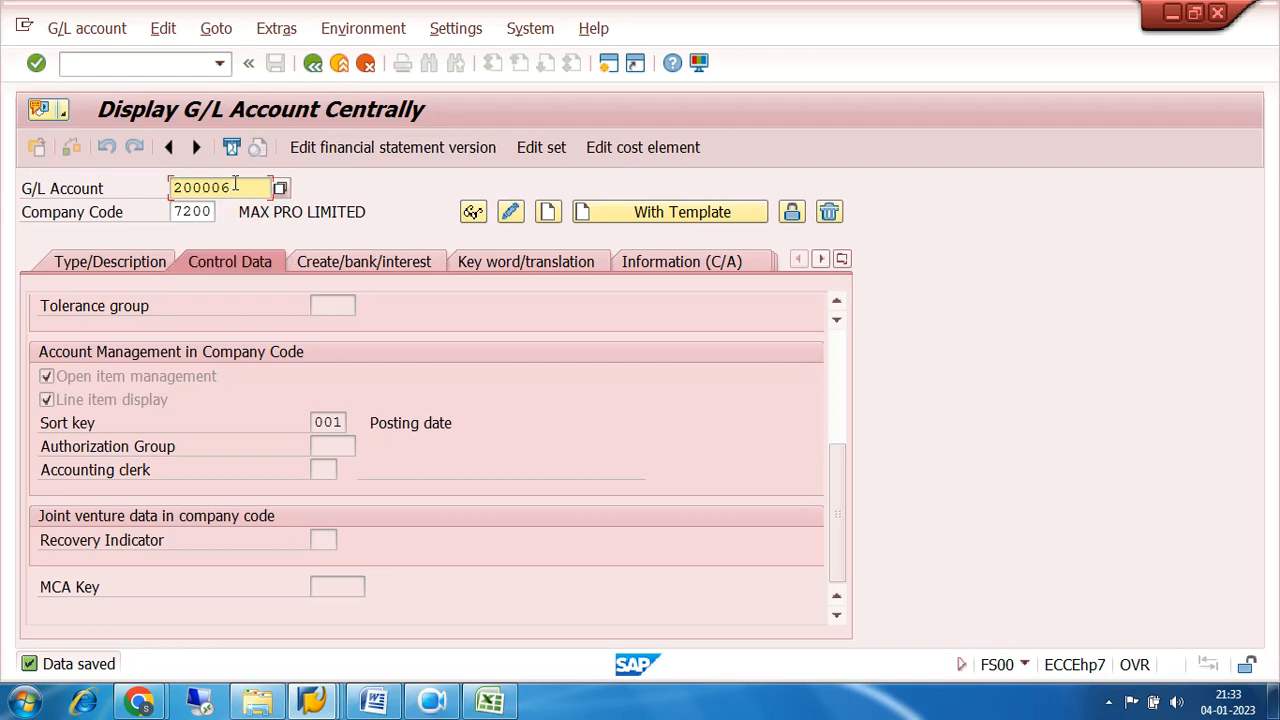
pyautogui.click(623, 211)
pyautogui.click(322, 317)
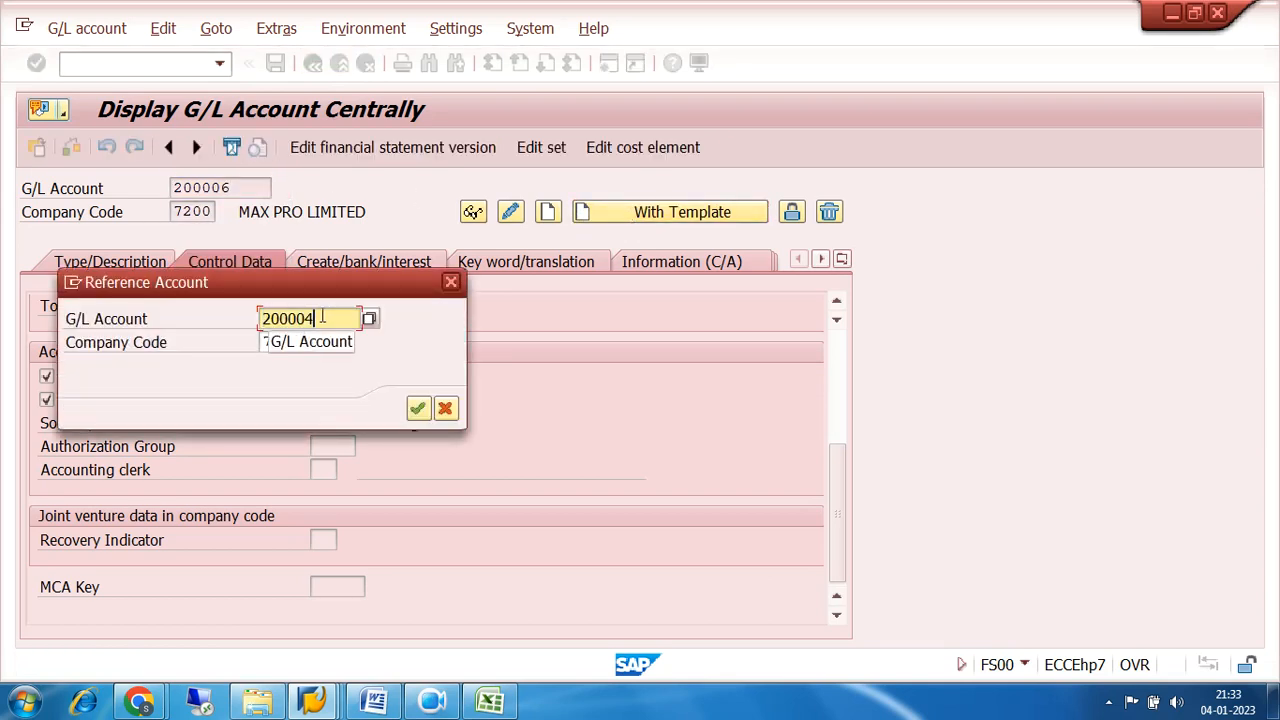
pyautogui.press('BackSpace')
pyautogui.write('5')
pyautogui.press('Return')
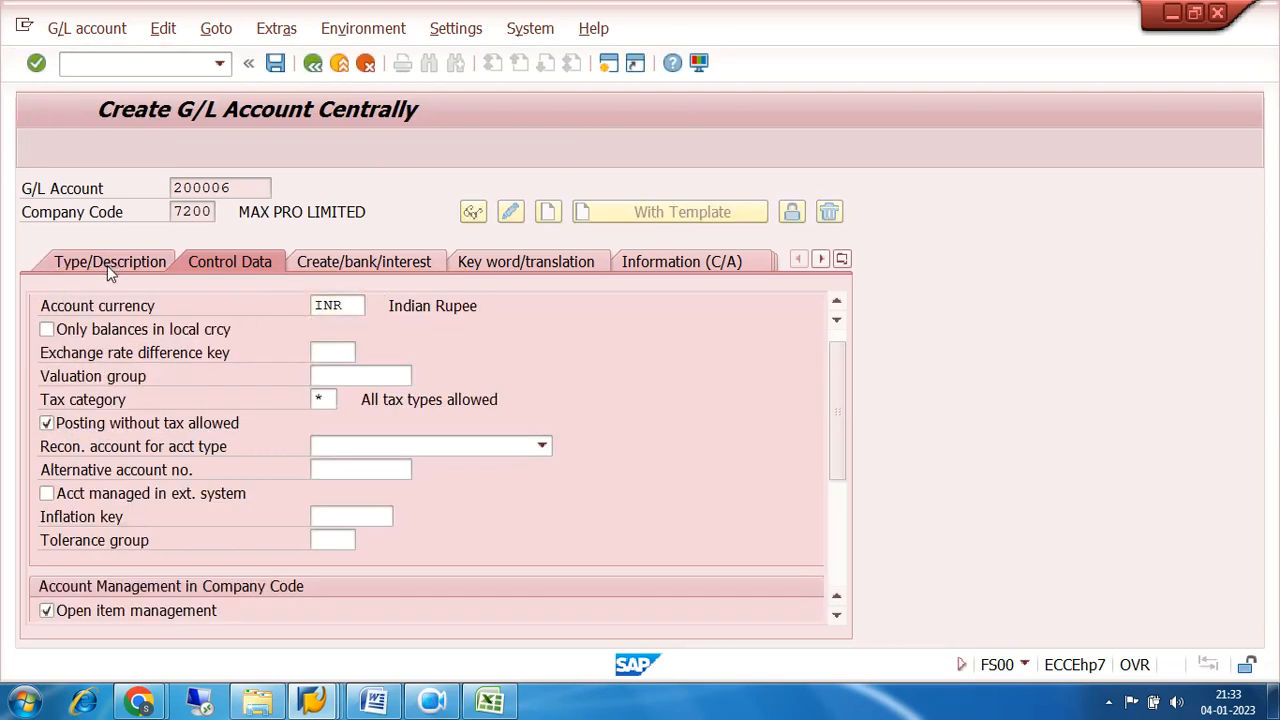
# Change the short and long texts of G/L account 200006 to 9% CGST RECEIVABLE and save the account.
pyautogui.click(107, 263)
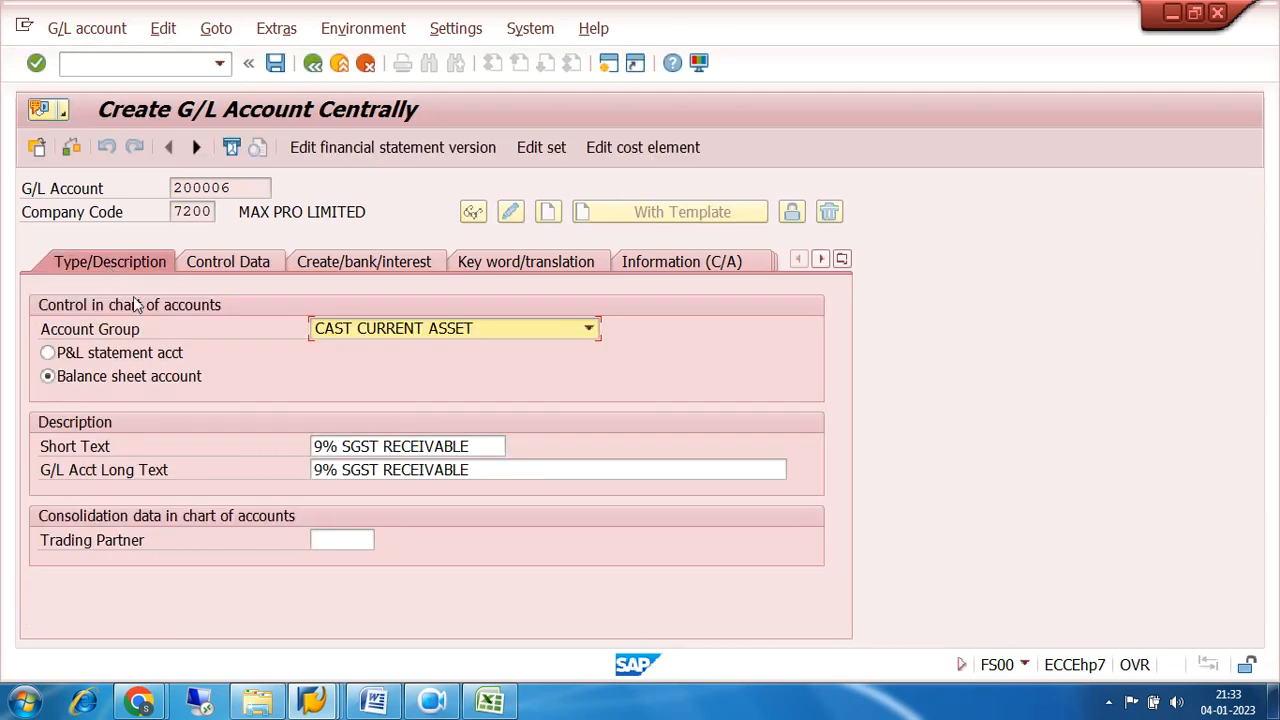
pyautogui.click(344, 446)
pyautogui.write('C')
pyautogui.click(343, 470)
pyautogui.write('C')
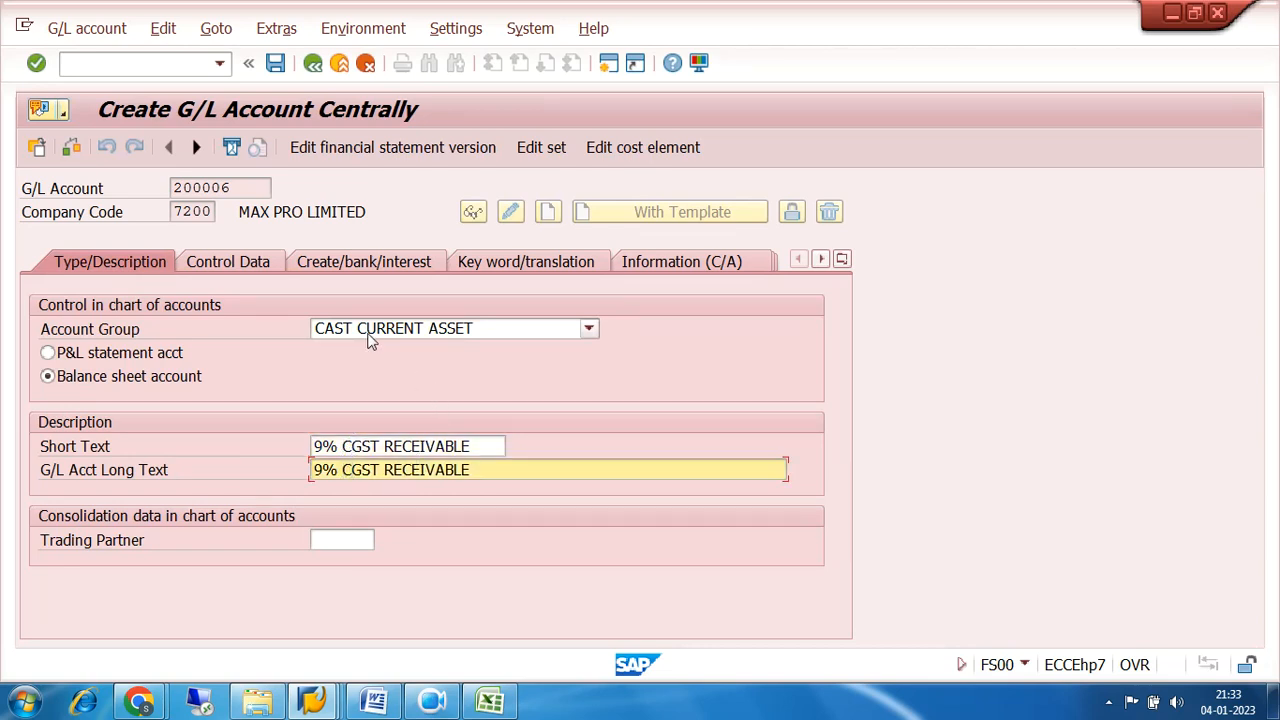
pyautogui.click(275, 63)
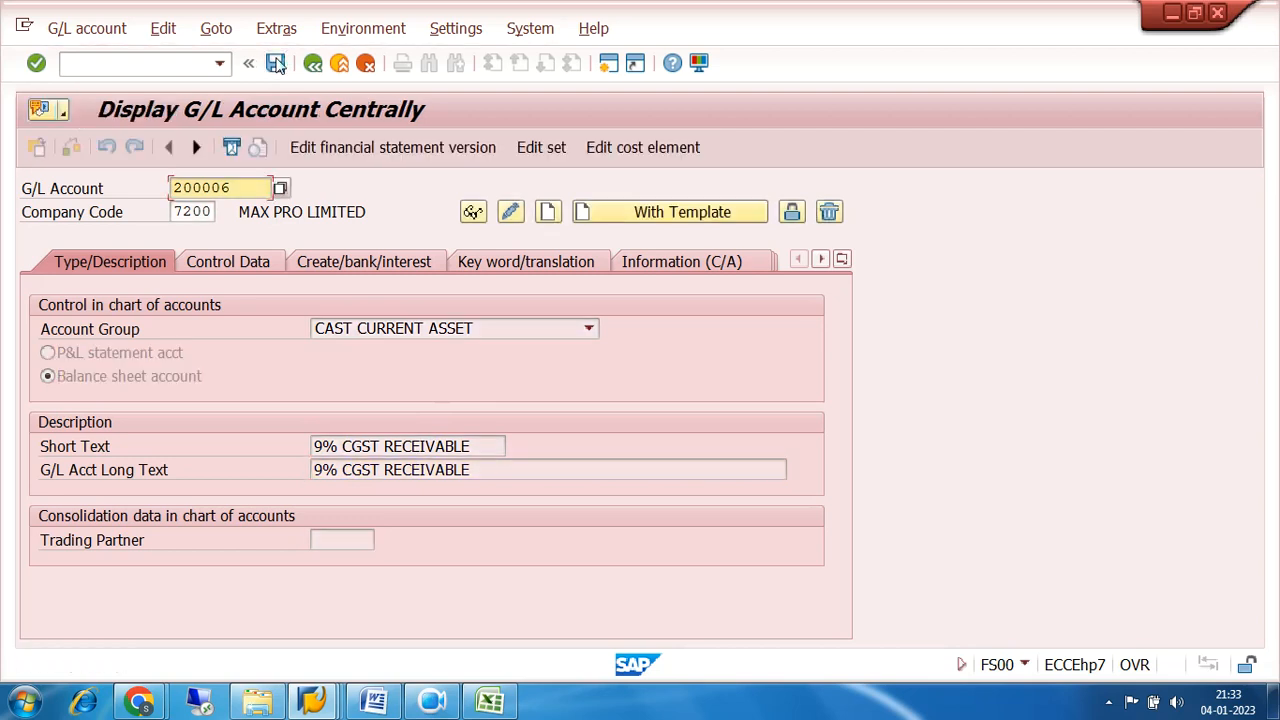
# Start creating G/L account 200007 in company code 7200, again using account 200005 as the template.
pyautogui.click(238, 187)
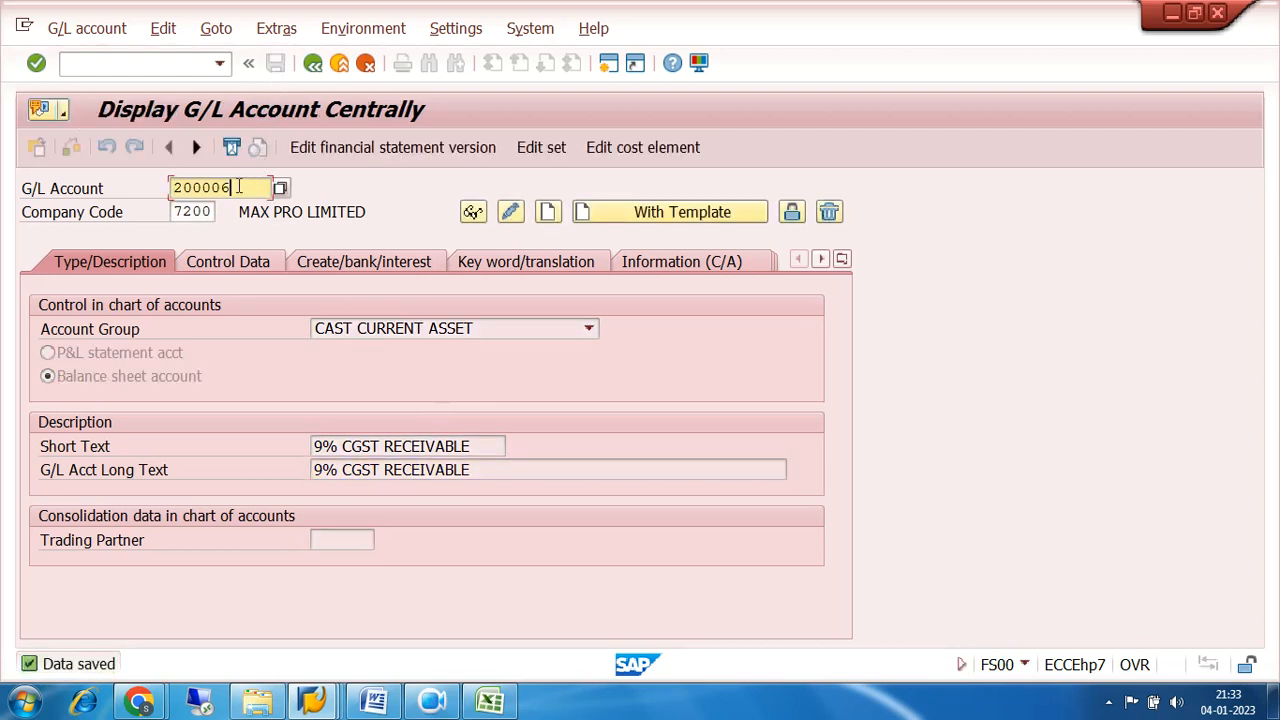
pyautogui.press('BackSpace')
pyautogui.write('7')
pyautogui.click(605, 212)
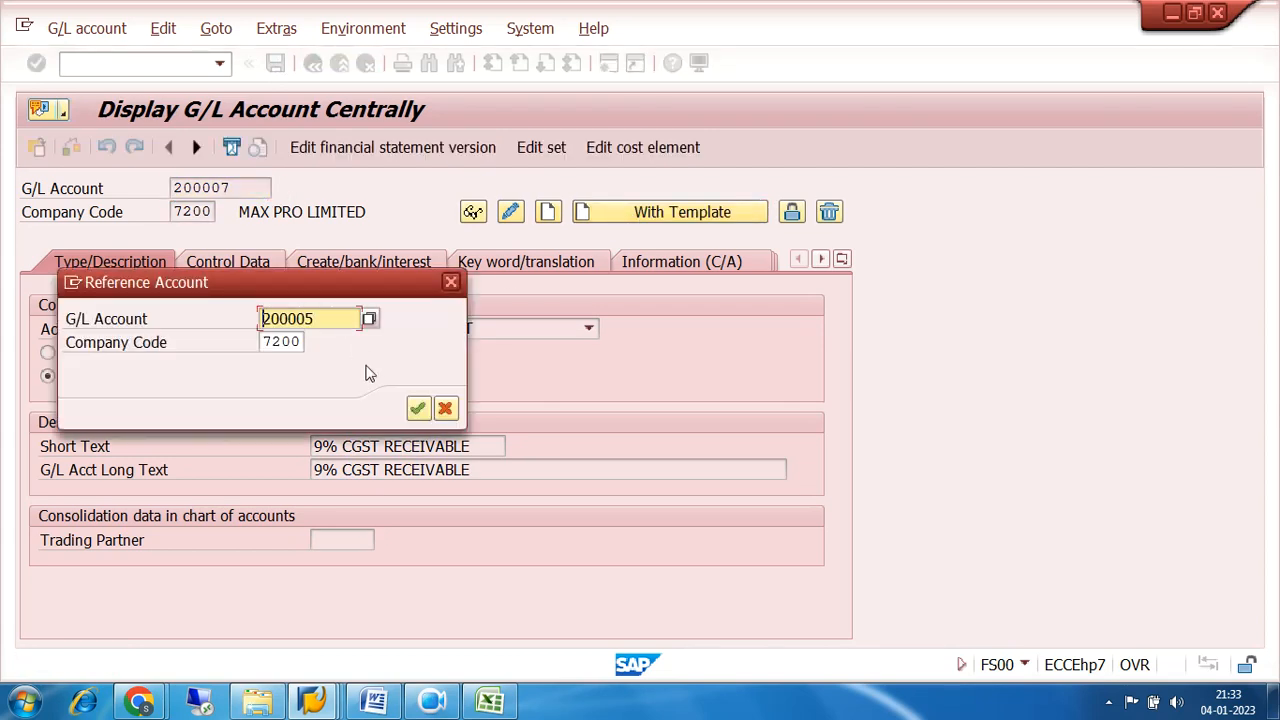
pyautogui.click(416, 410)
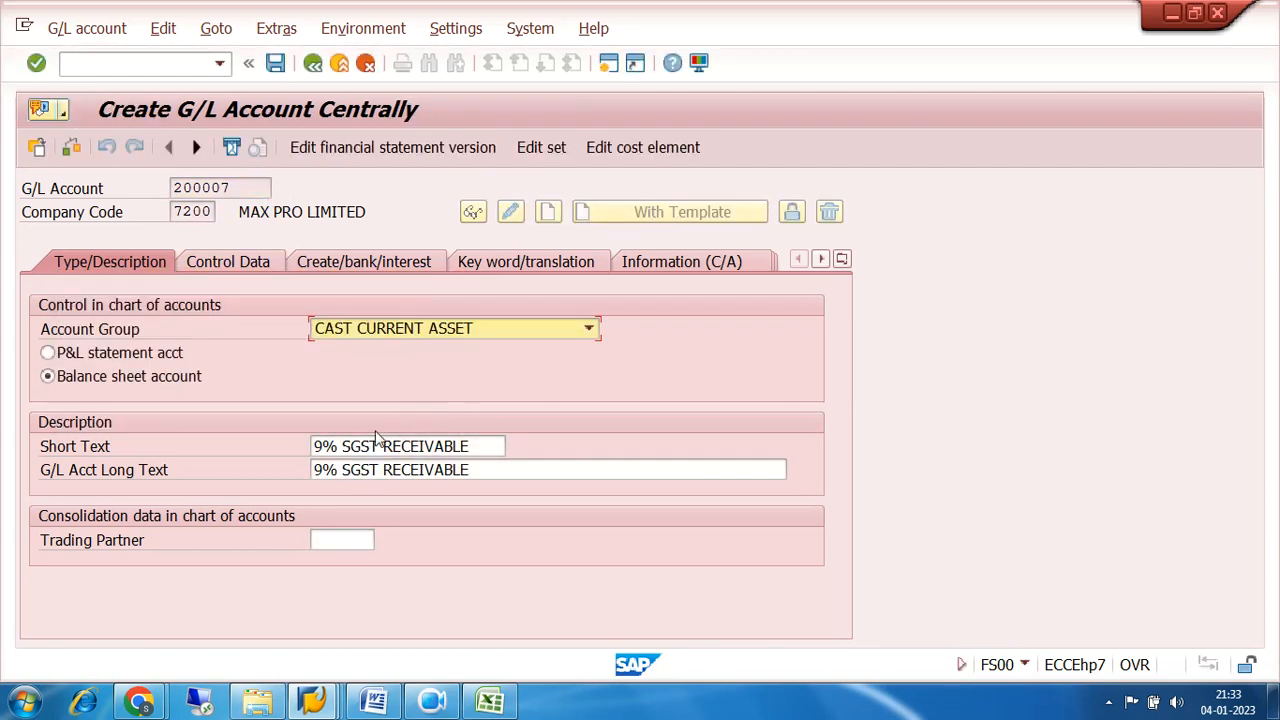
# Change the short text of G/L account 200007 to 18% IGST RECEIVABLE.
pyautogui.click(346, 446)
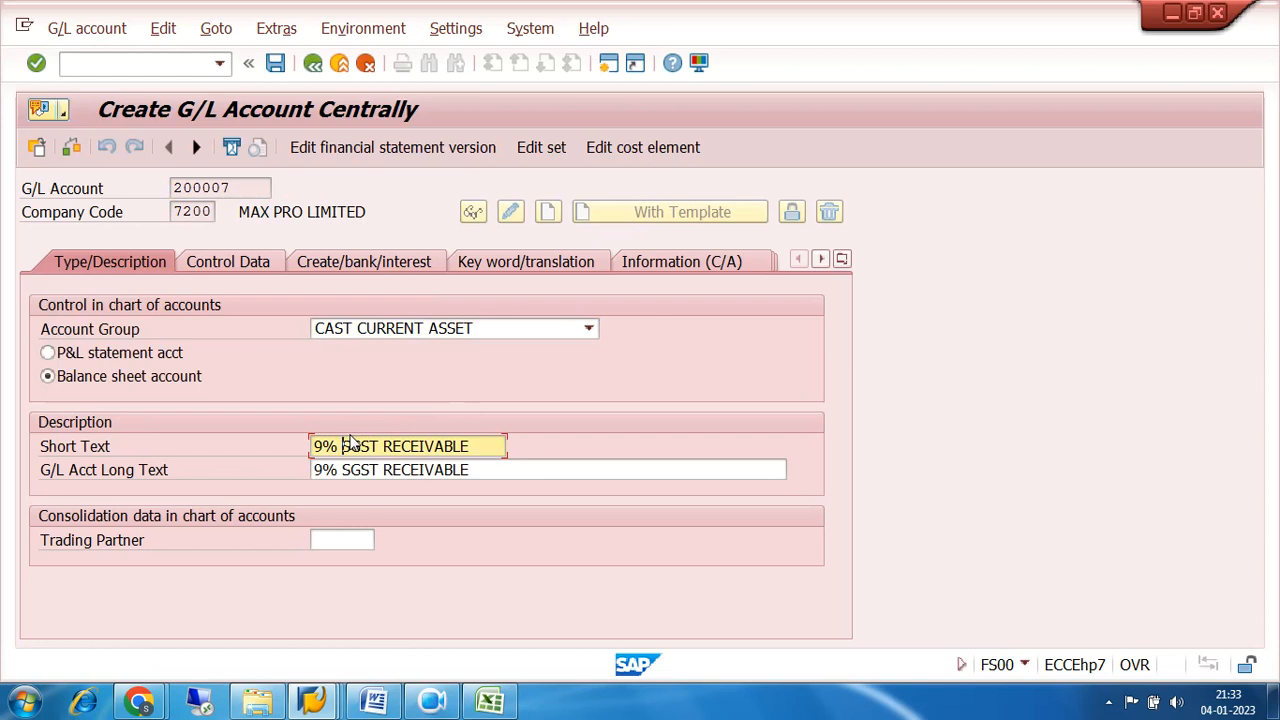
pyautogui.press('Left')
pyautogui.press('Left')
pyautogui.write('18')
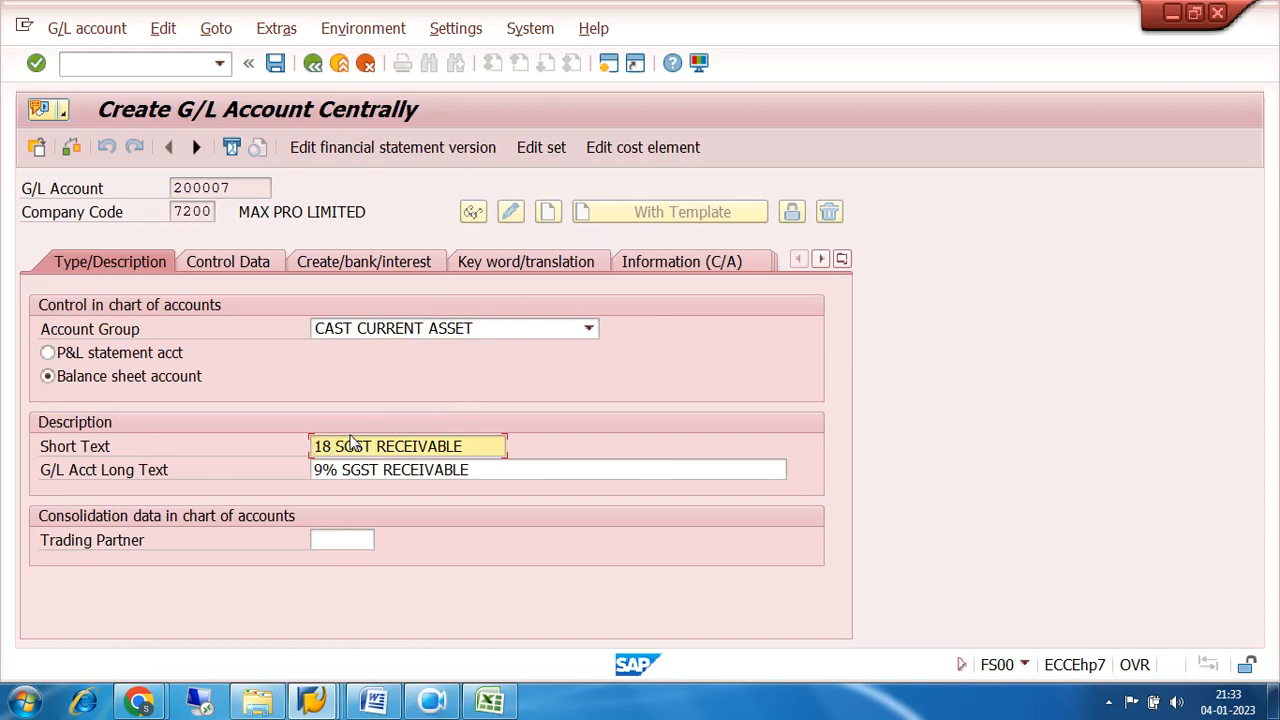
pyautogui.write('%')
pyautogui.press('Right')
pyautogui.press('Right')
pyautogui.press('Right')
pyautogui.press('Right')
pyautogui.press('Right')
pyautogui.press('Right')
pyautogui.press('Delete')
pyautogui.write('RECEIVABLE')
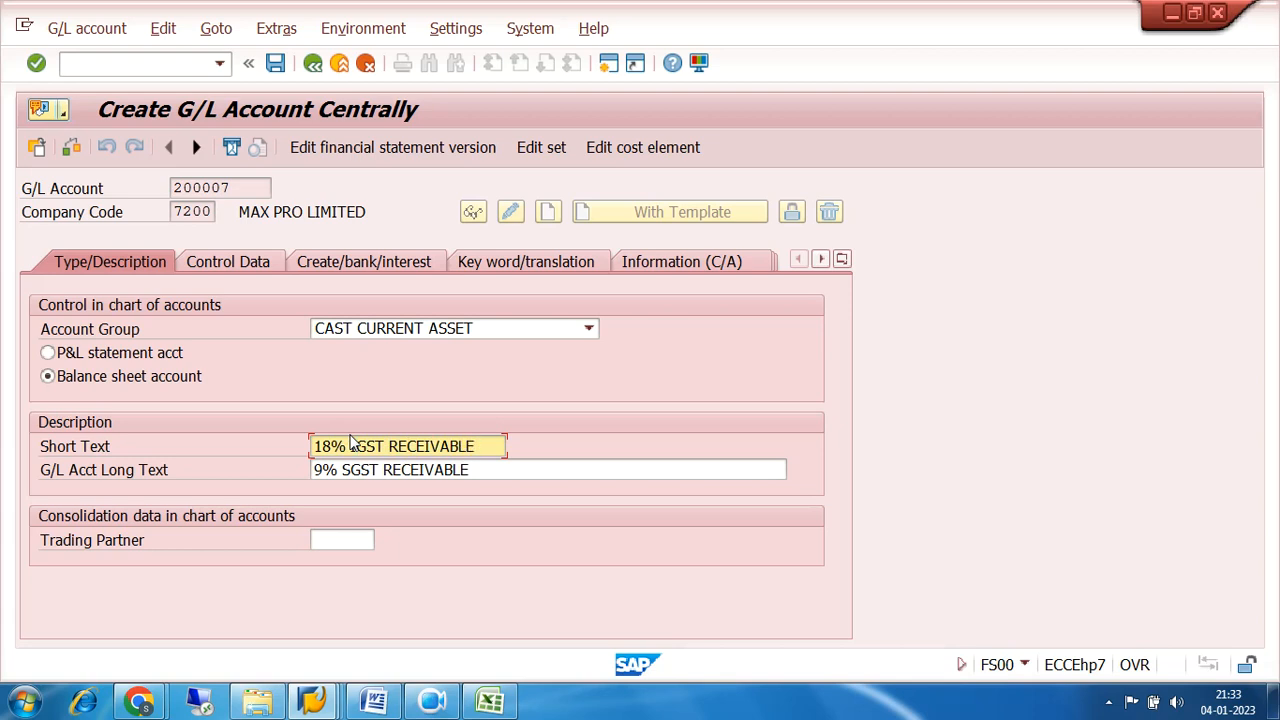
# Set the long text of G/L account 200007 to 18% IGST RECEIVABLE and save the account.
pyautogui.press('Tab')
pyautogui.write('18% IGST RECEIVABLE')
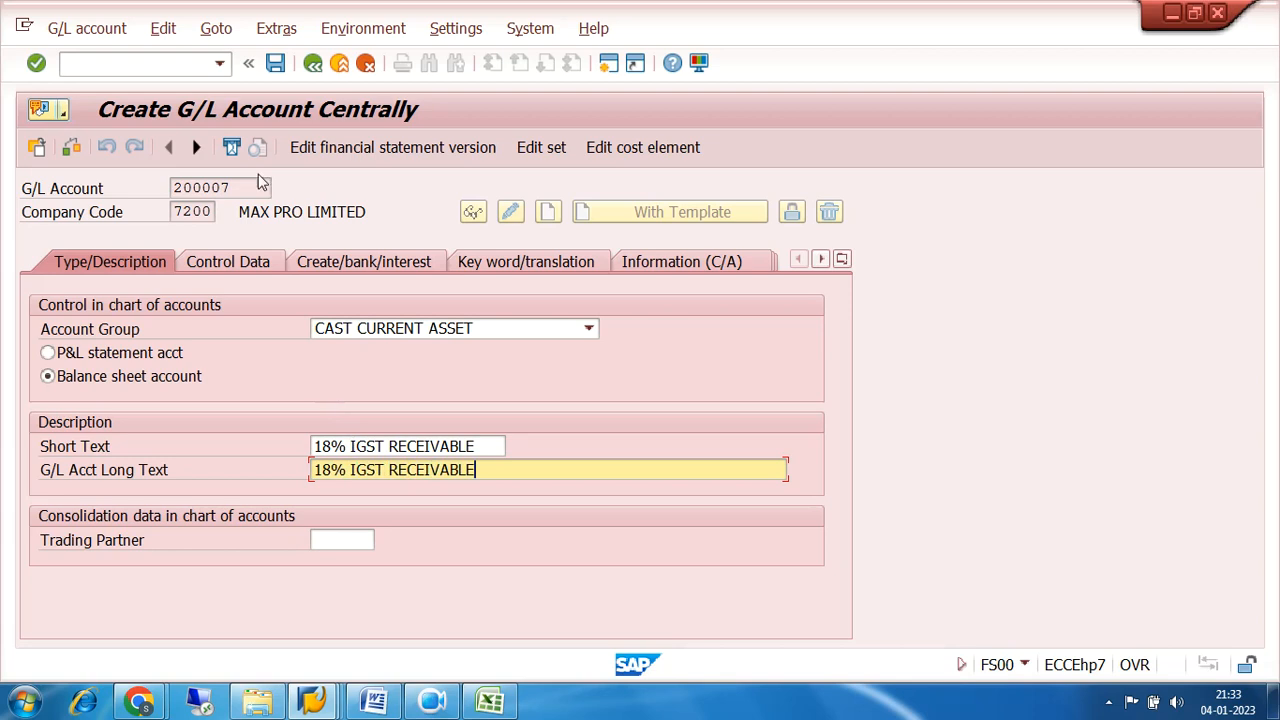
pyautogui.click(275, 65)
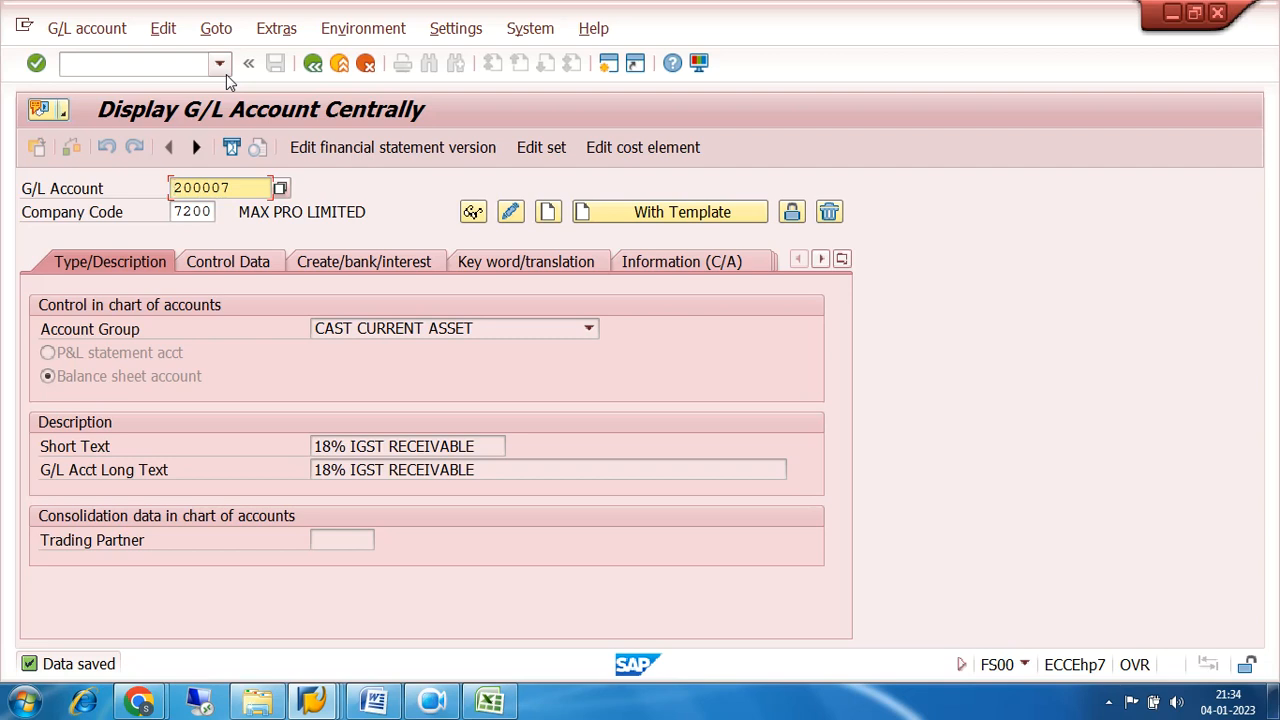
# Leave G/L account maintenance and expand the reference IMG to Tax on Sales/Purchases under Financial Accounting Global Settings (New).
pyautogui.click(313, 64)
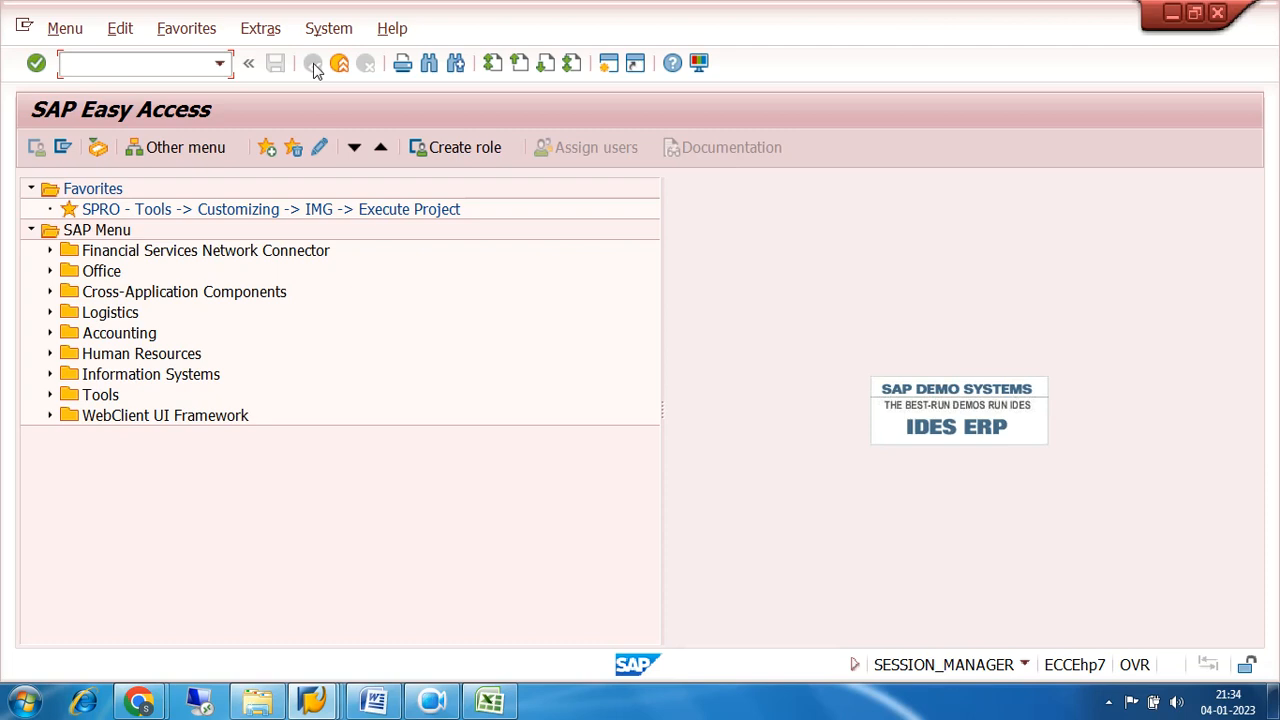
pyautogui.click(202, 212)
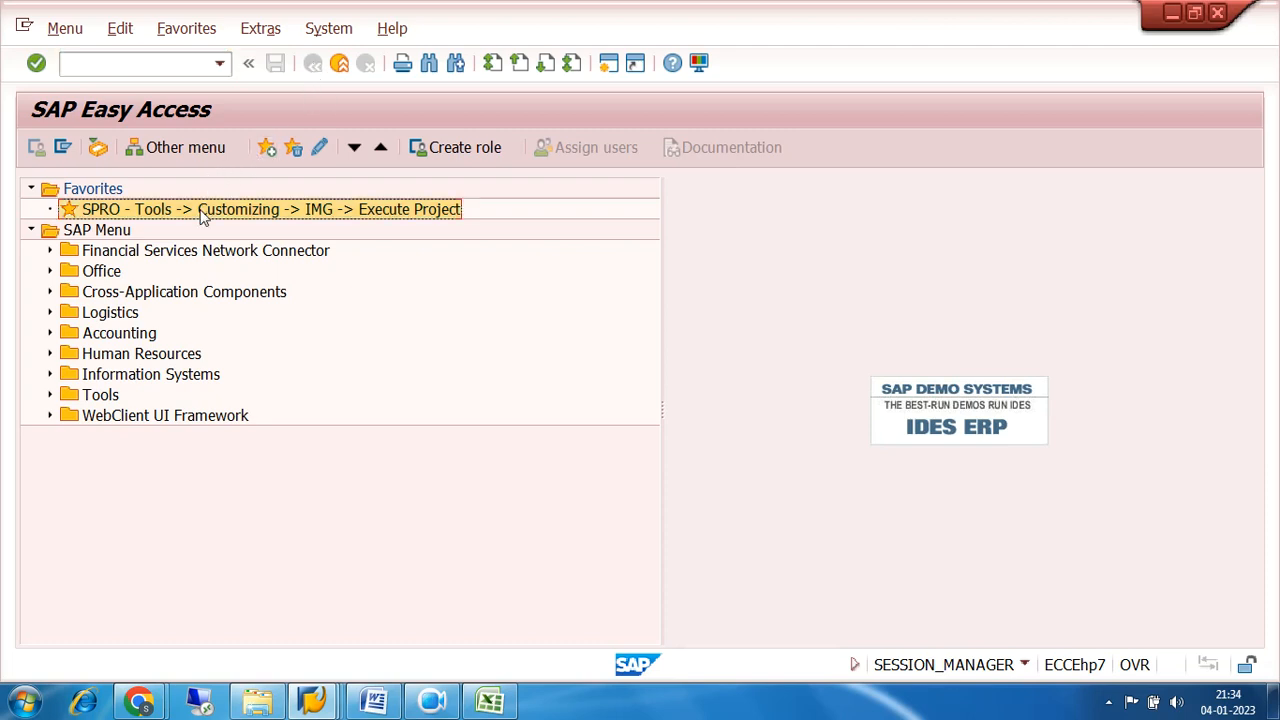
pyautogui.doubleClick(202, 212)
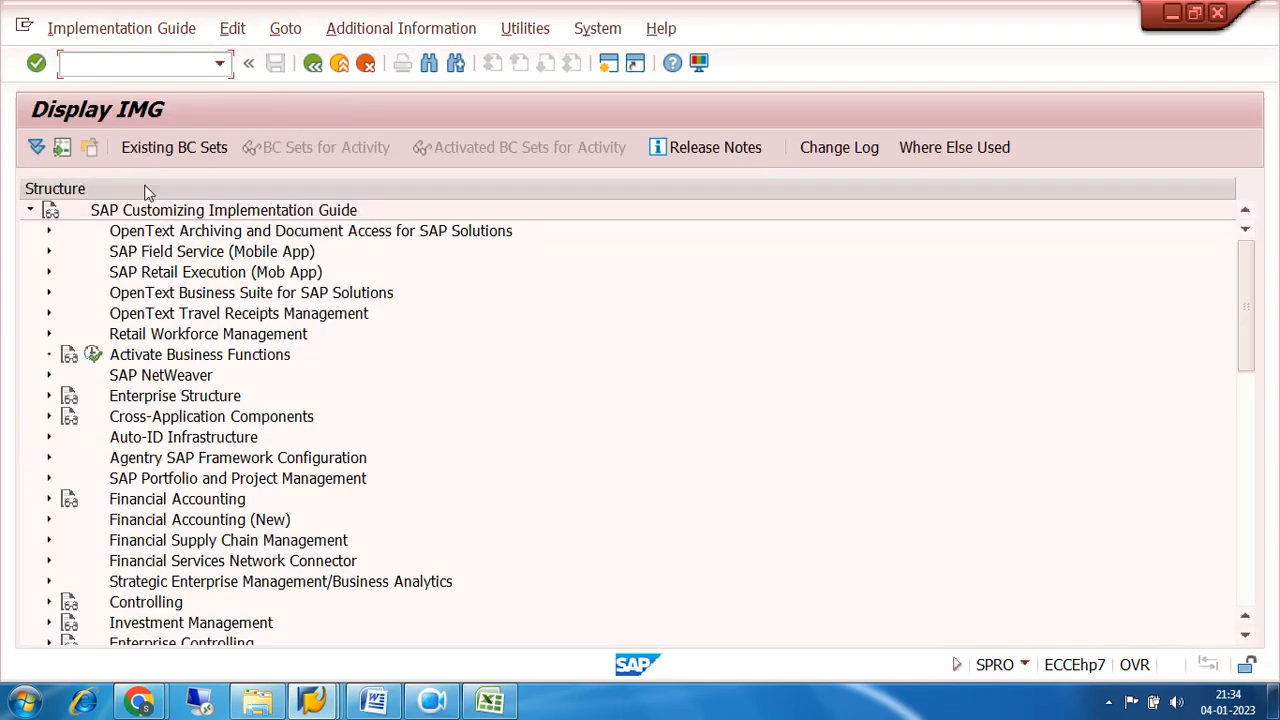
pyautogui.click(48, 520)
pyautogui.scroll(-2, 548, 413)
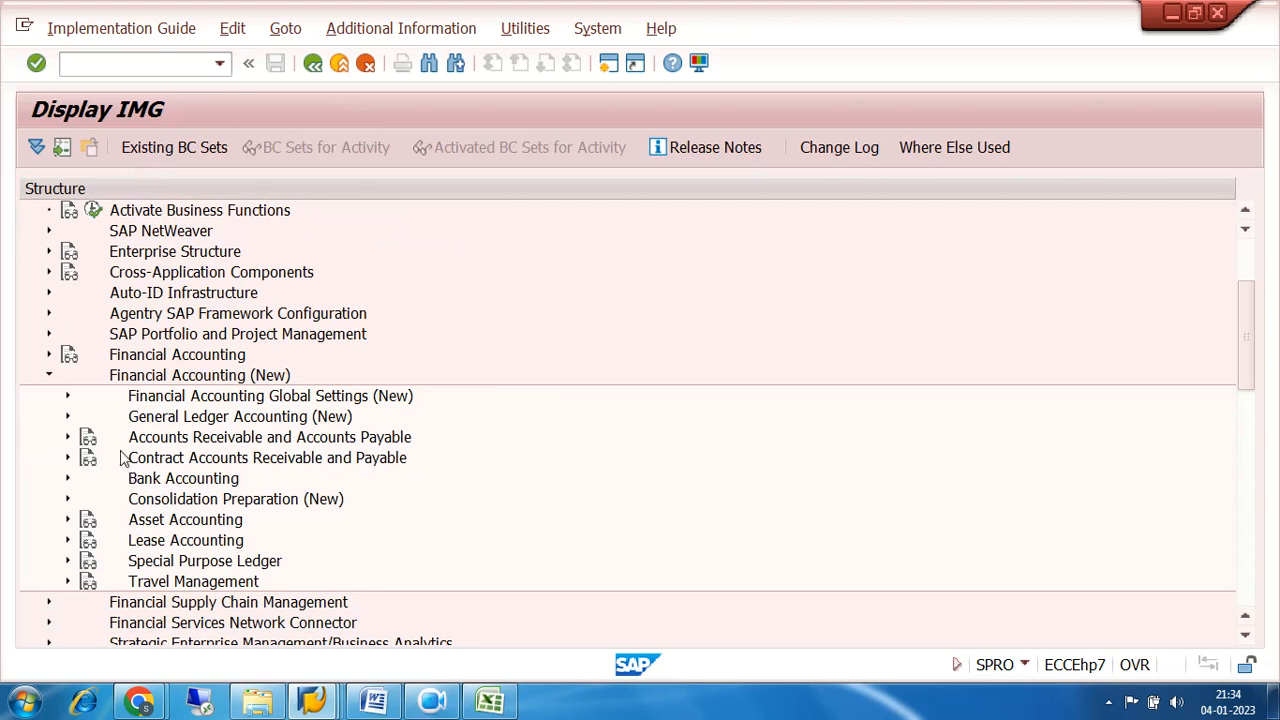
pyautogui.click(68, 396)
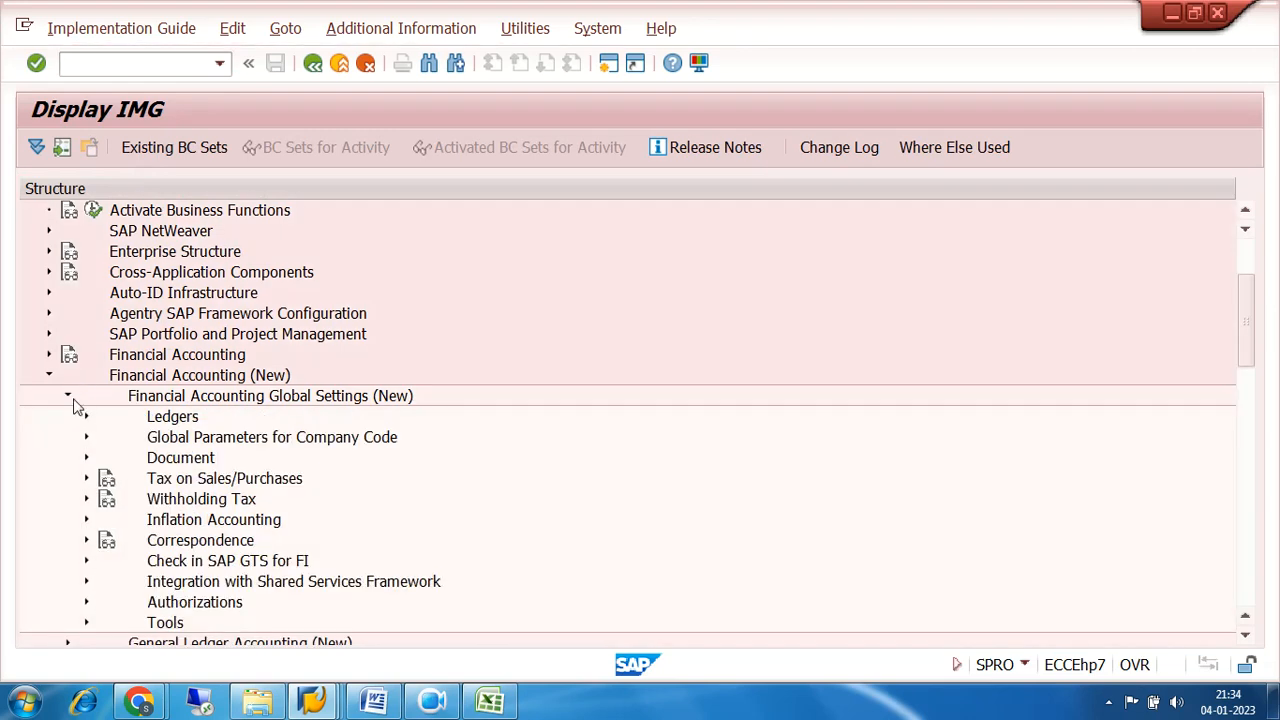
pyautogui.click(86, 478)
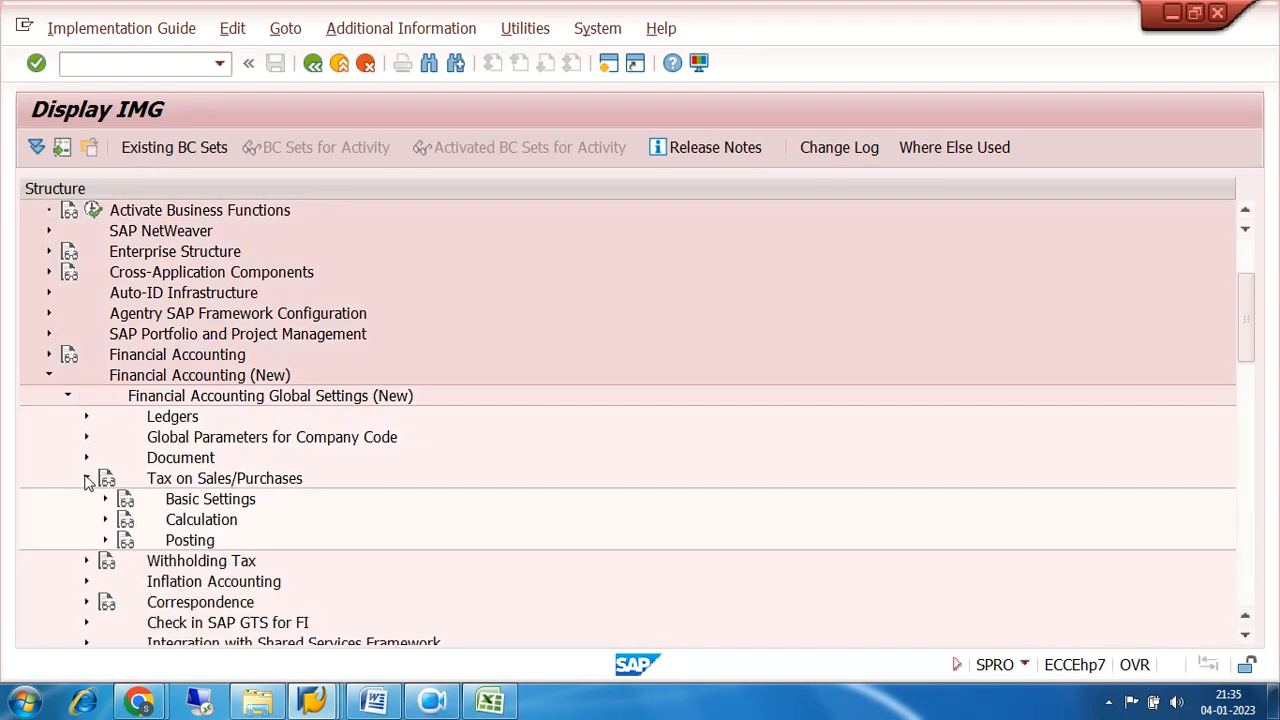
# Open Define Tax Accounts from the Posting activities of Tax on Sales/Purchases.
pyautogui.click(210, 502)
pyautogui.click(206, 522)
pyautogui.click(200, 542)
pyautogui.click(105, 540)
pyautogui.scroll(-1, 496, 444)
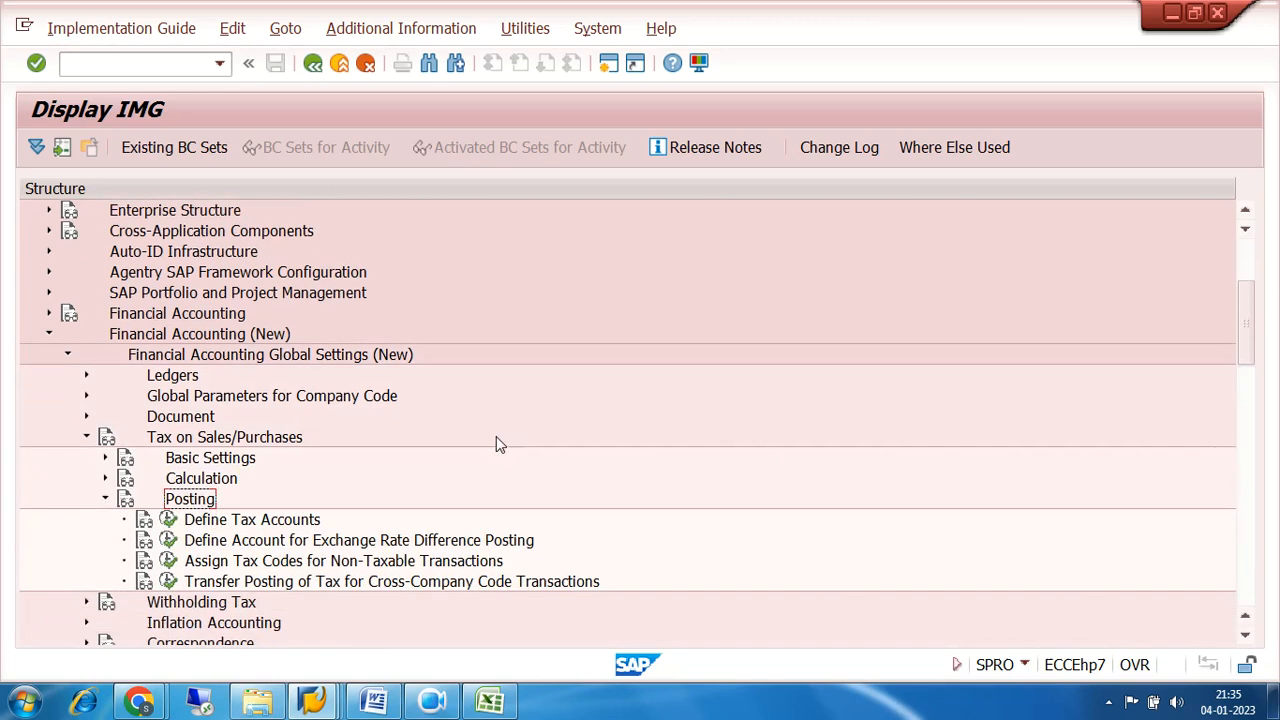
pyautogui.click(169, 521)
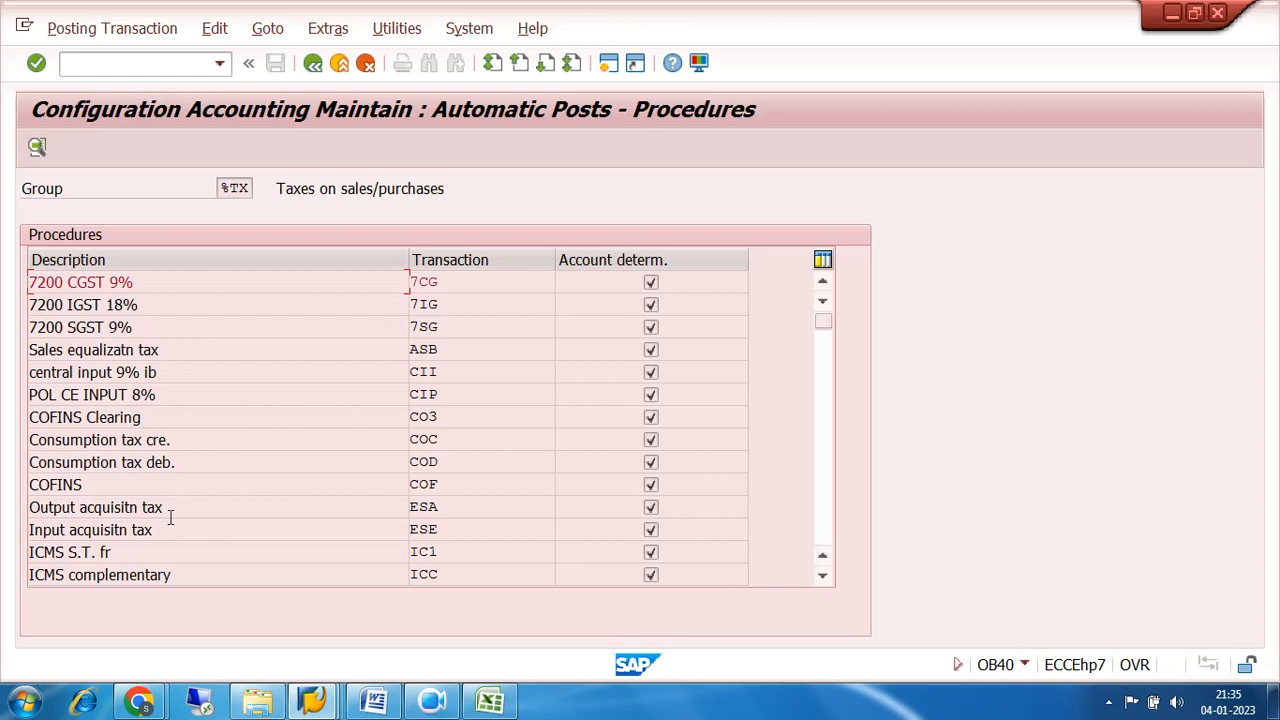
# Examine the 7200 CGST, IGST and SGST transaction keys 7CG, 7IG and 7SG in the tax posting procedures.
pyautogui.click(443, 308)
pyautogui.click(444, 326)
pyautogui.click(447, 307)
pyautogui.click(447, 326)
pyautogui.click(448, 283)
pyautogui.click(448, 322)
pyautogui.click(450, 306)
pyautogui.click(451, 283)
pyautogui.click(443, 281)
pyautogui.click(442, 304)
pyautogui.click(440, 325)
# Open an additional session, then exit the G/L Account Groups view in its own session and display the reference IMG there.
pyautogui.click(610, 66)
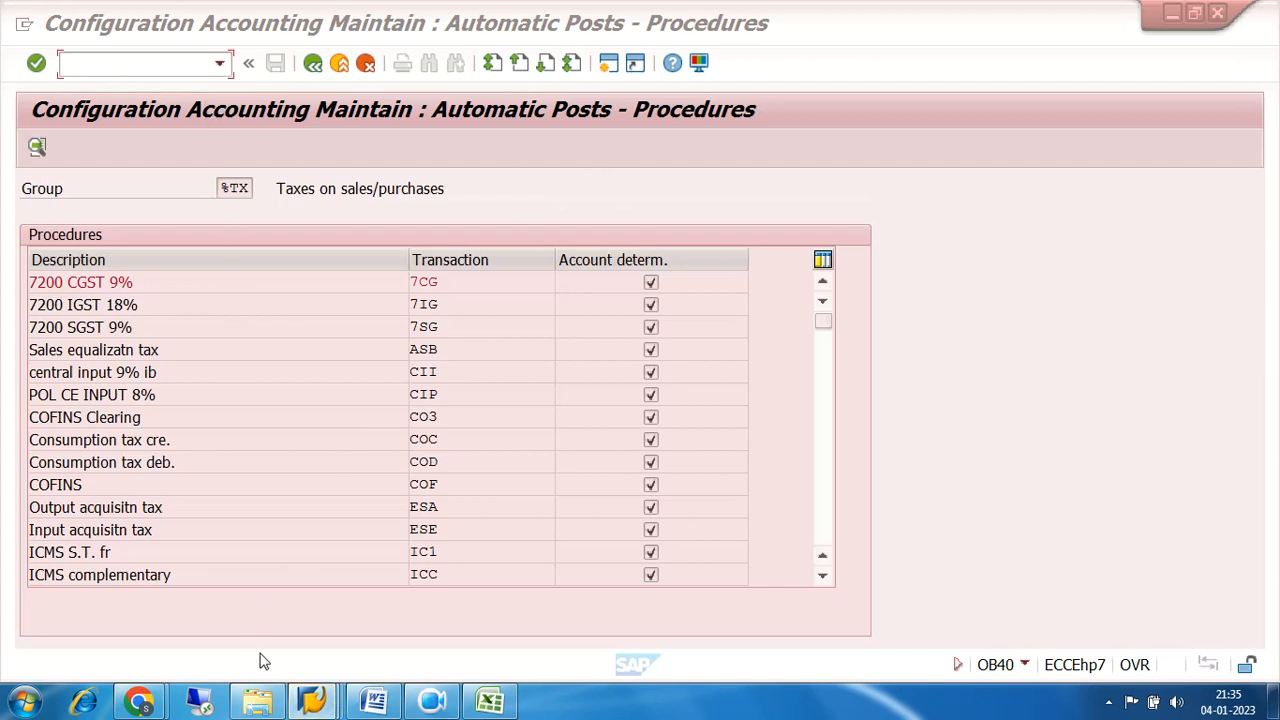
pyautogui.moveTo(314, 705)
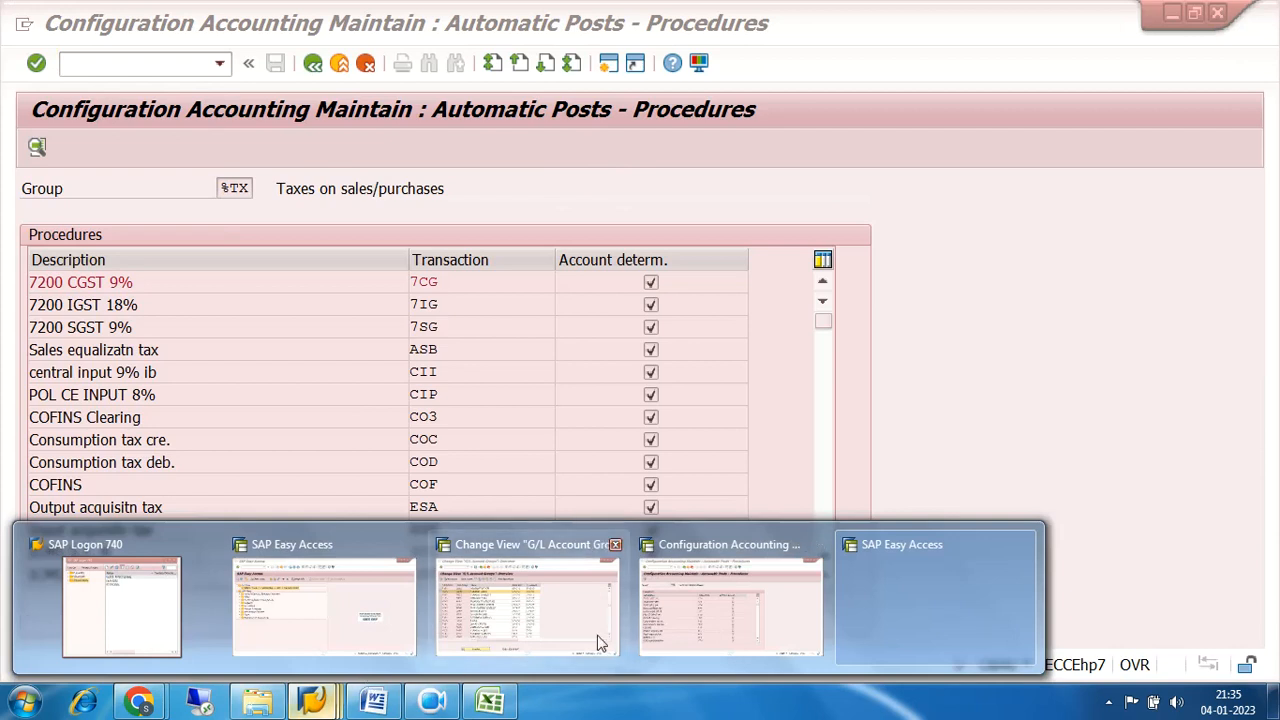
pyautogui.click(735, 602)
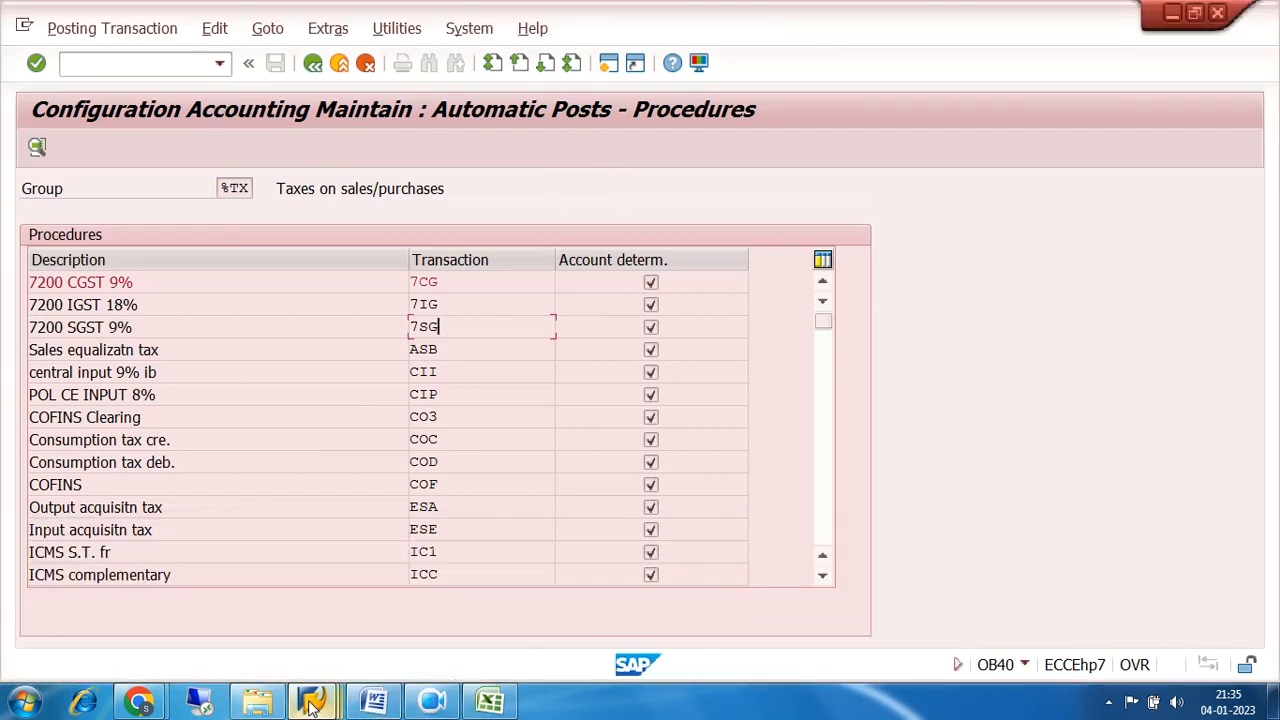
pyautogui.moveTo(313, 700)
pyautogui.click(552, 600)
pyautogui.click(150, 64)
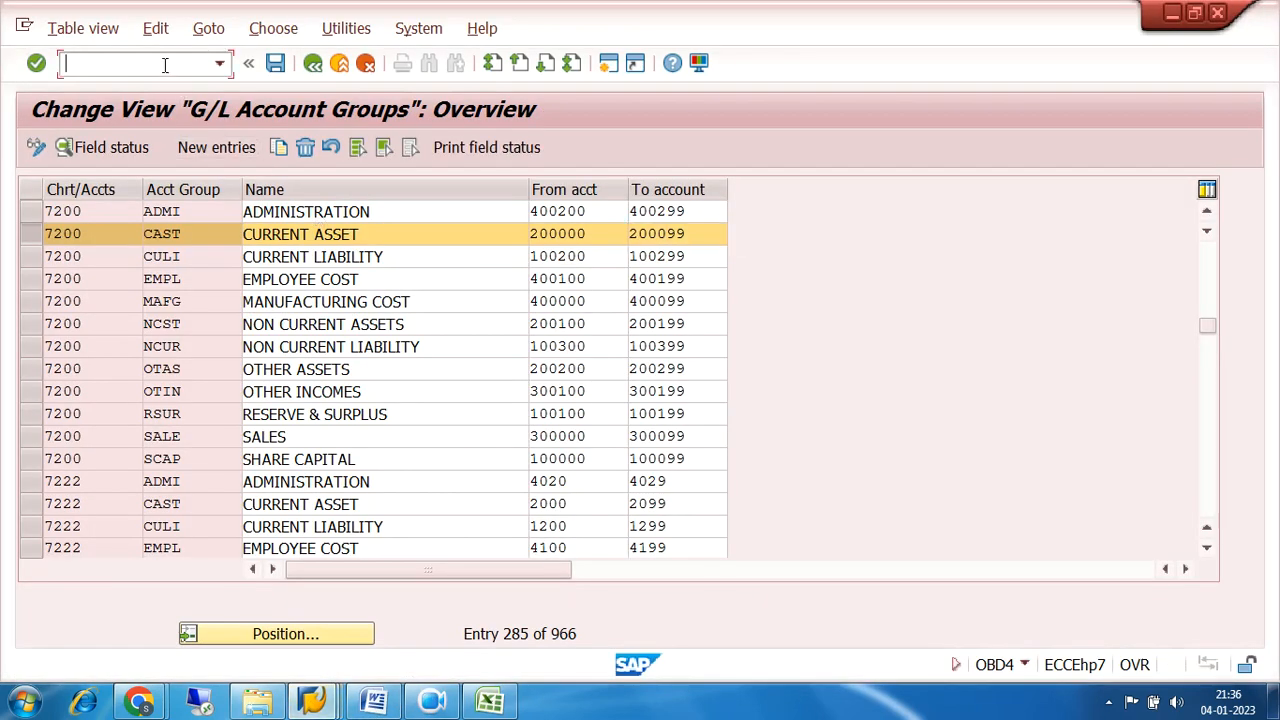
pyautogui.write('/n')
pyautogui.press('Return')
pyautogui.doubleClick(225, 208)
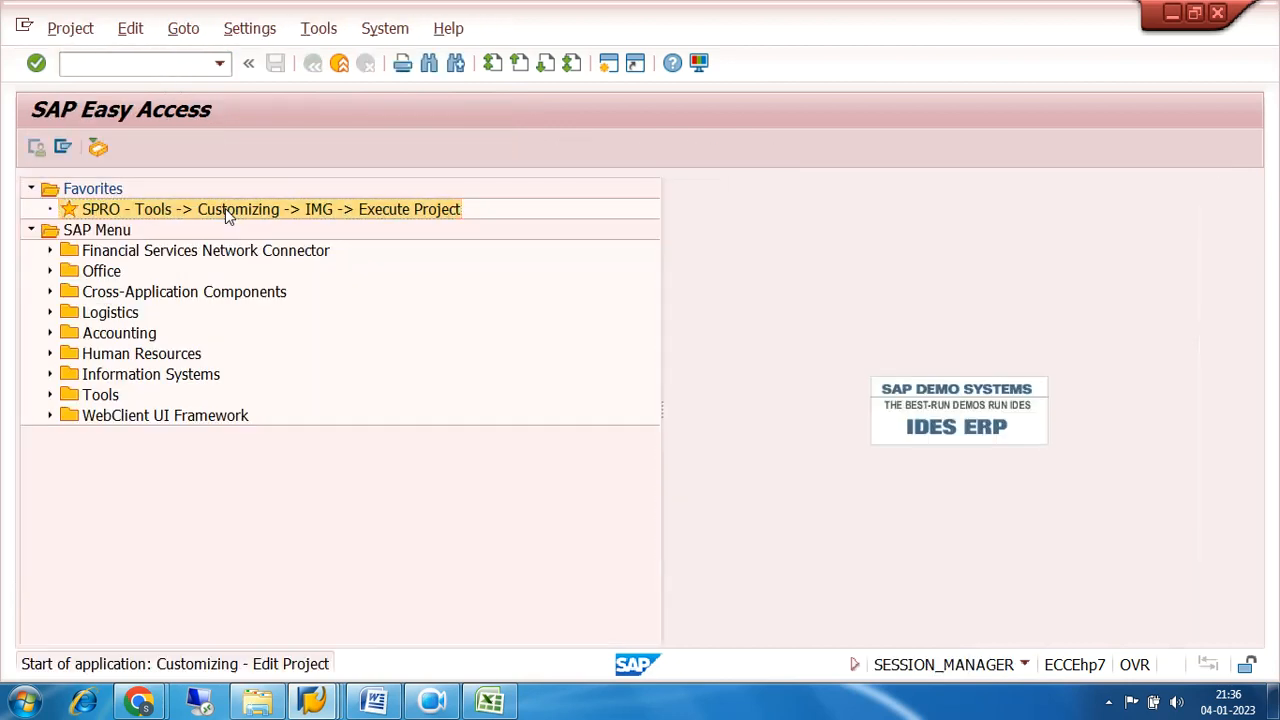
pyautogui.click(130, 153)
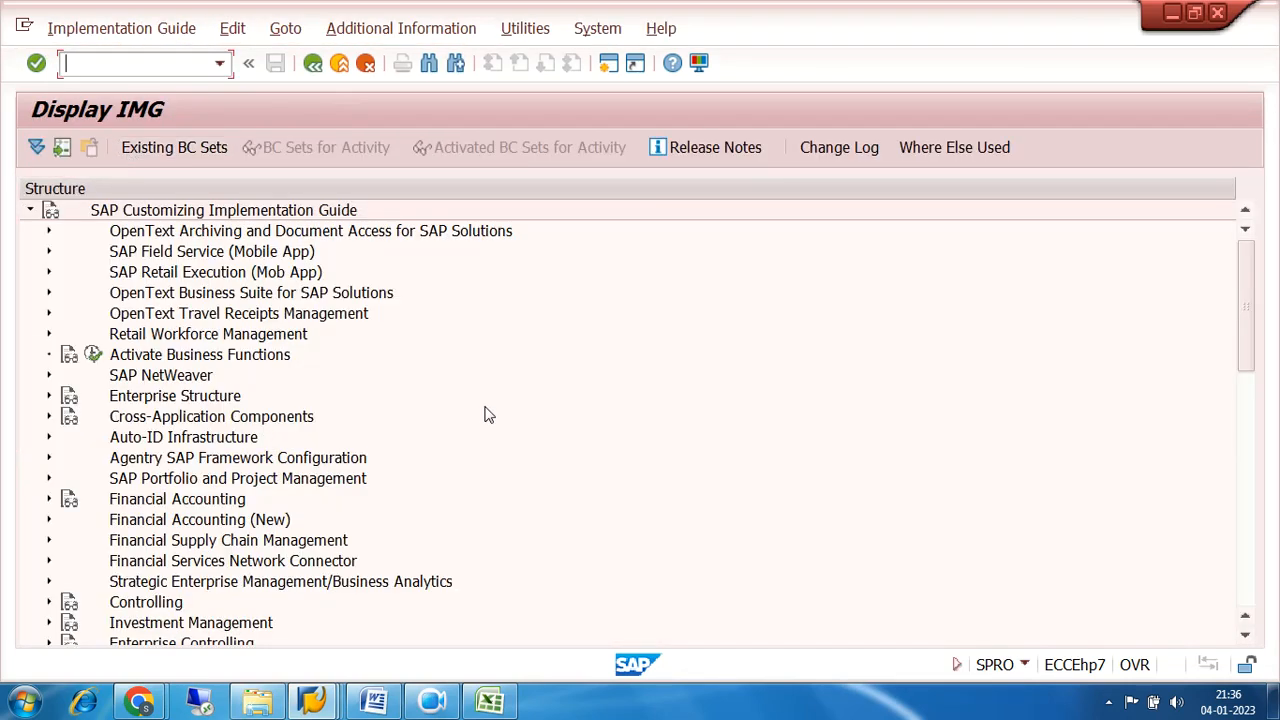
# Expand the IMG to the Basic Settings of Tax on Sales/Purchases under Financial Accounting Global Settings (New).
pyautogui.scroll(-2, 487, 415)
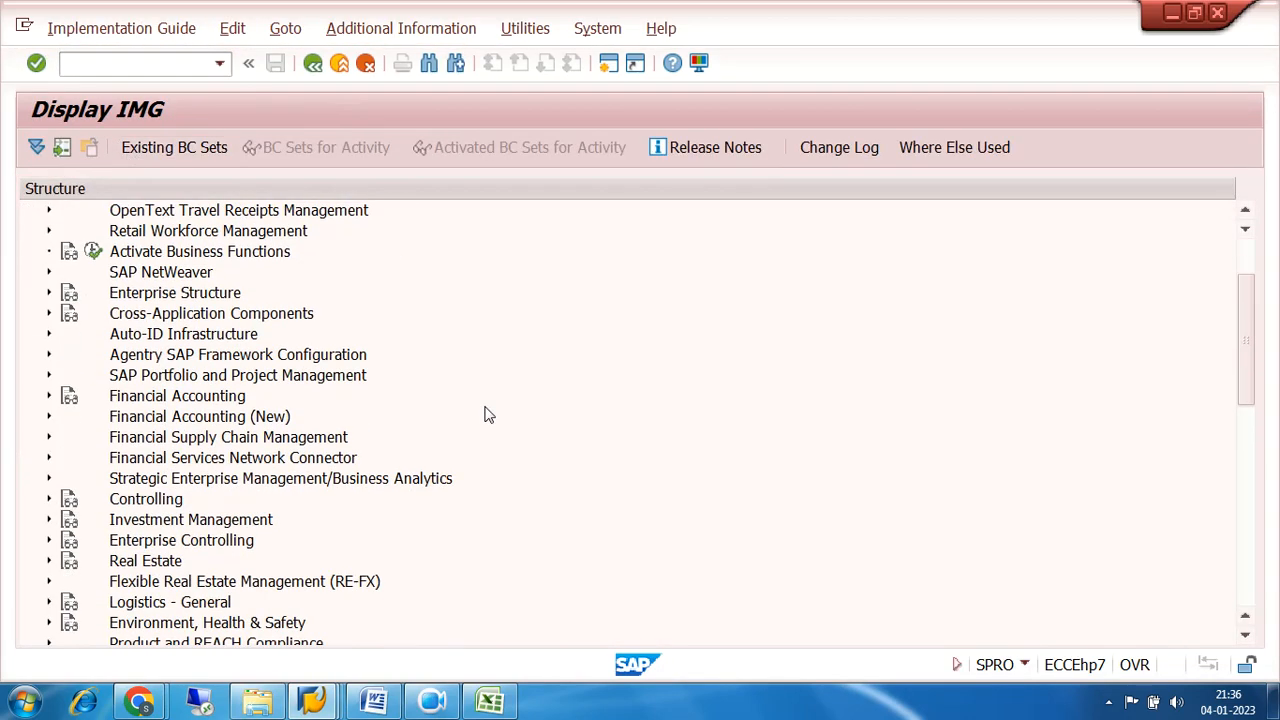
pyautogui.click(49, 416)
pyautogui.scroll(-2, 608, 320)
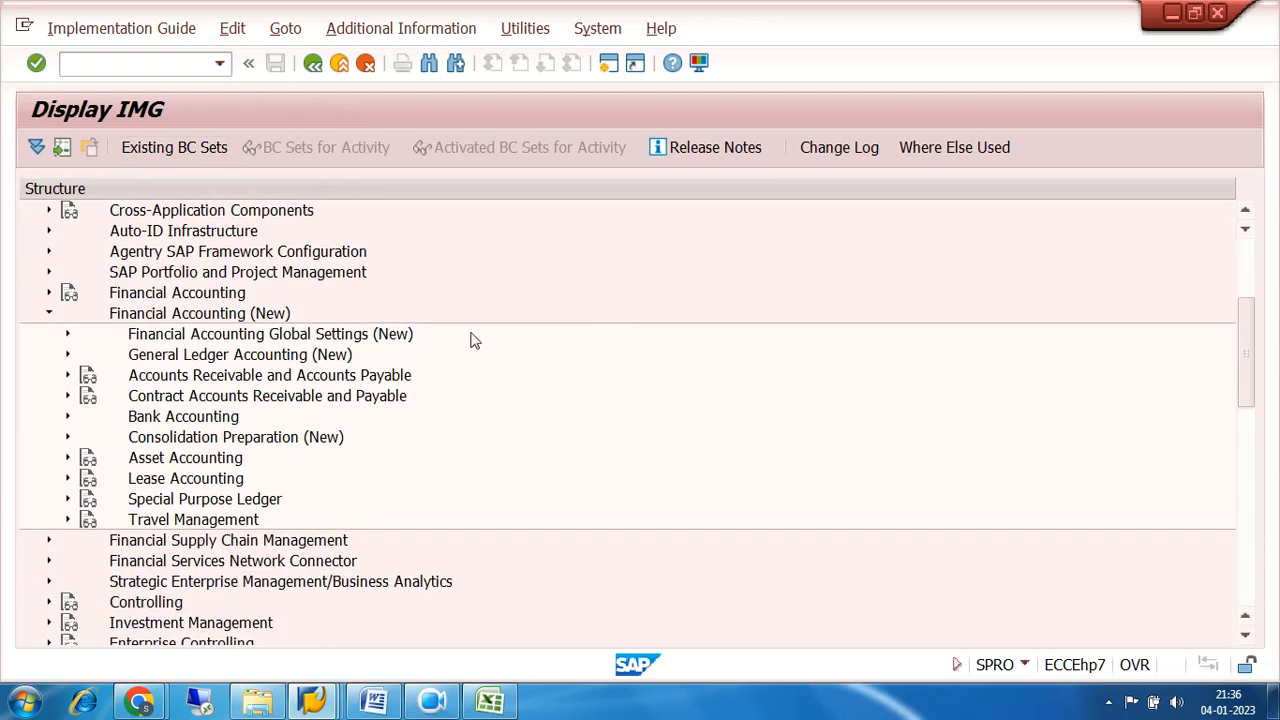
pyautogui.click(67, 337)
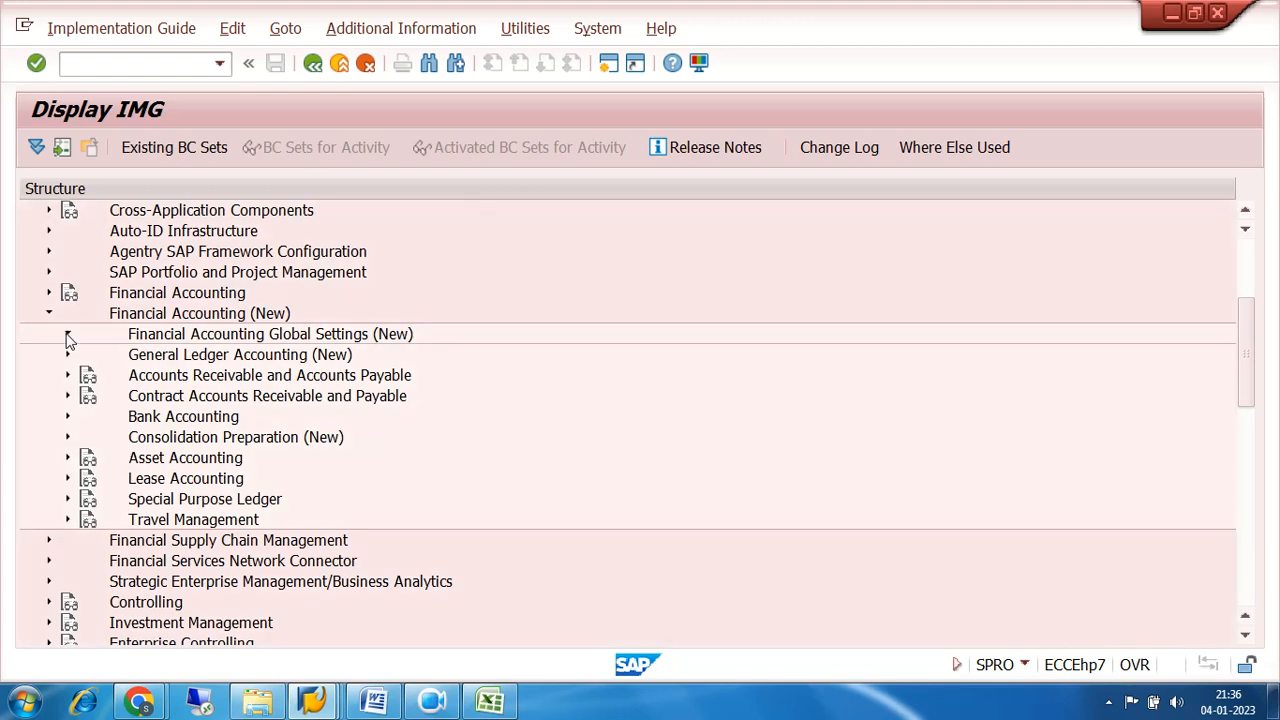
pyautogui.click(86, 418)
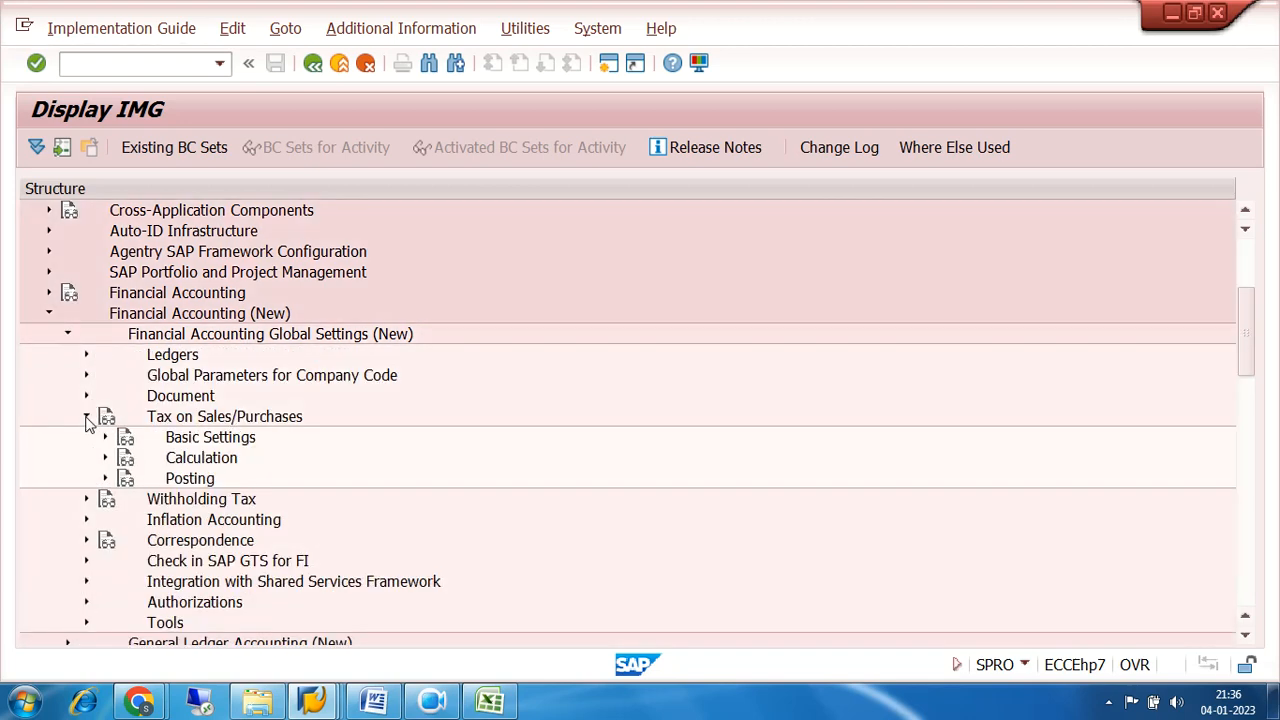
pyautogui.click(105, 437)
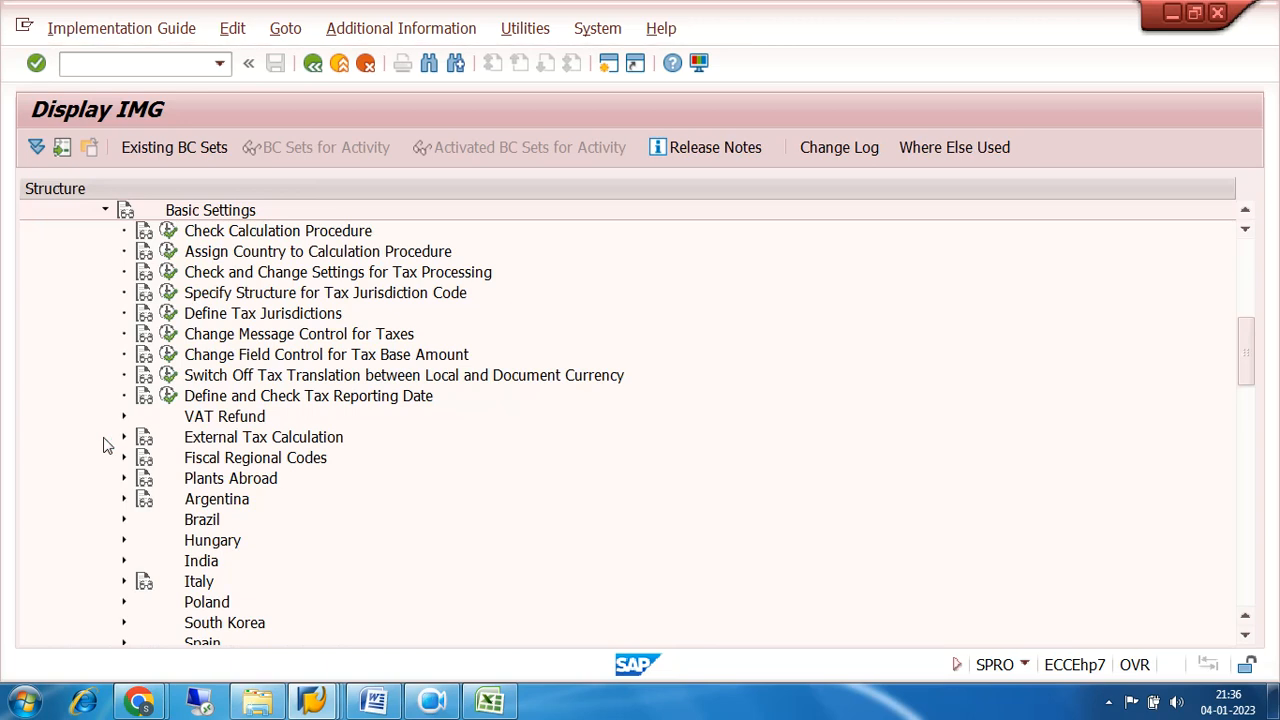
# Open the control data of tax procedure 7200 through Define Procedures in Check Calculation Procedure.
pyautogui.click(168, 231)
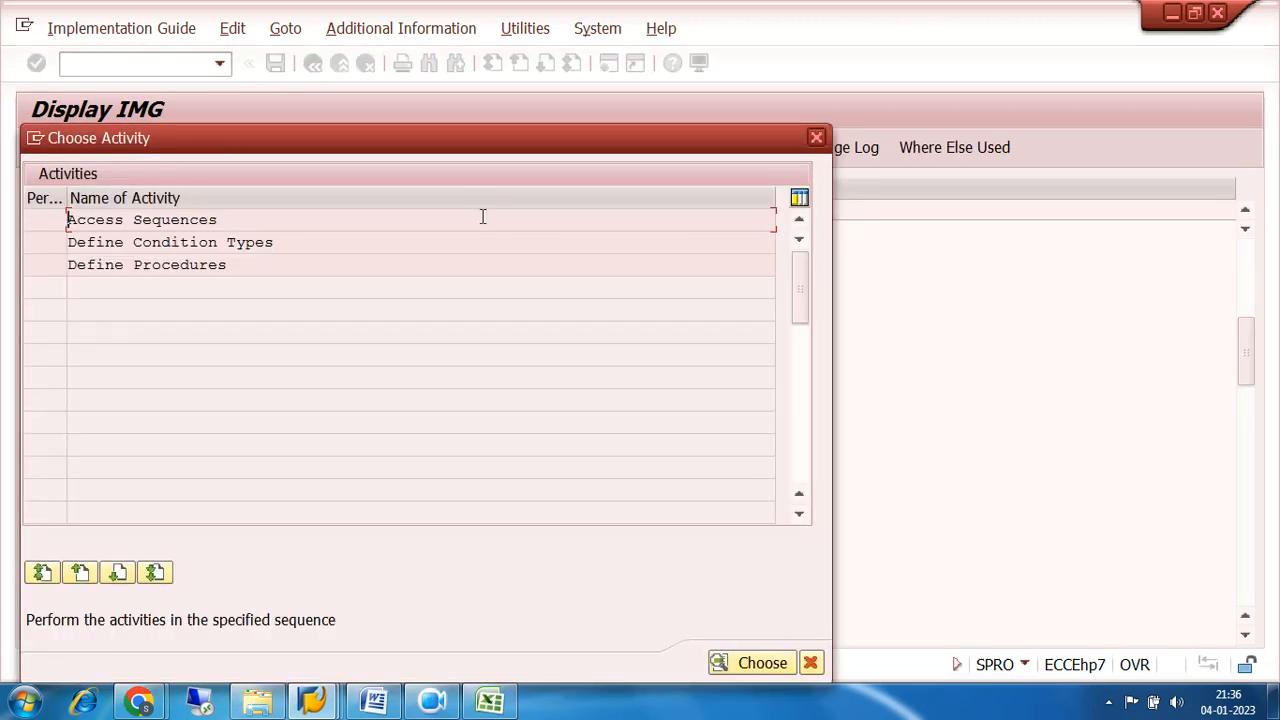
pyautogui.doubleClick(165, 265)
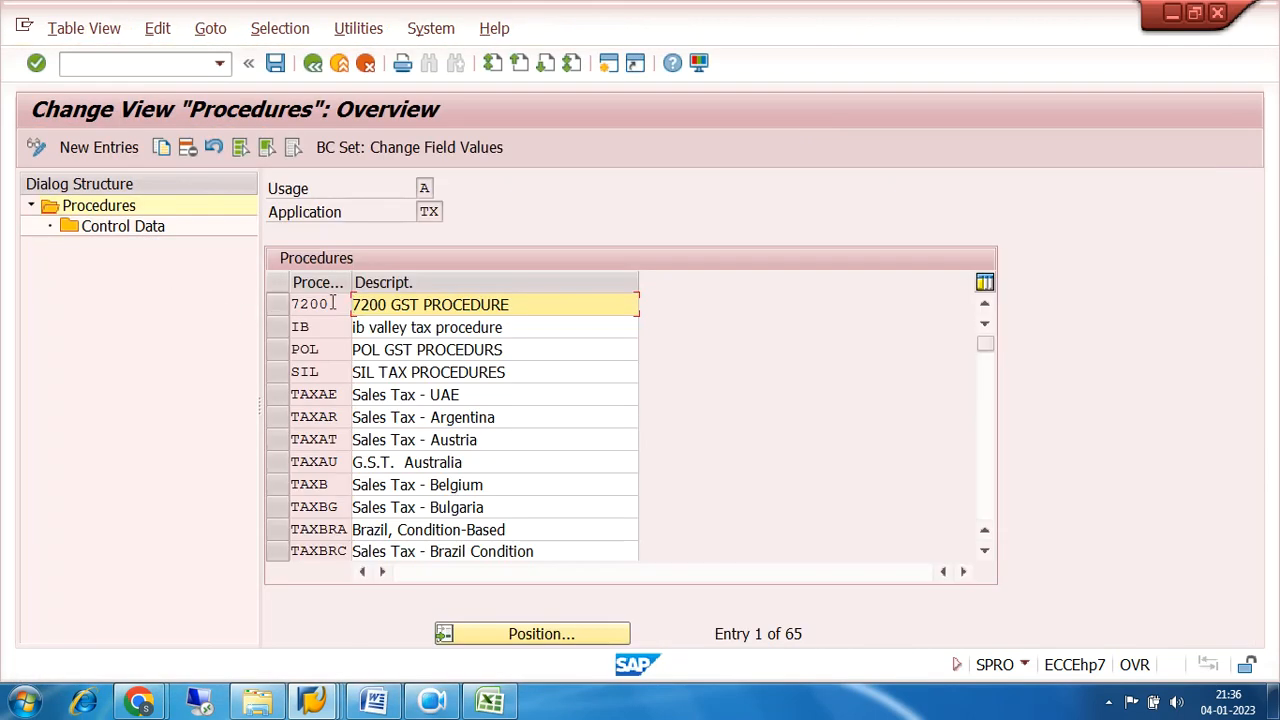
pyautogui.click(274, 304)
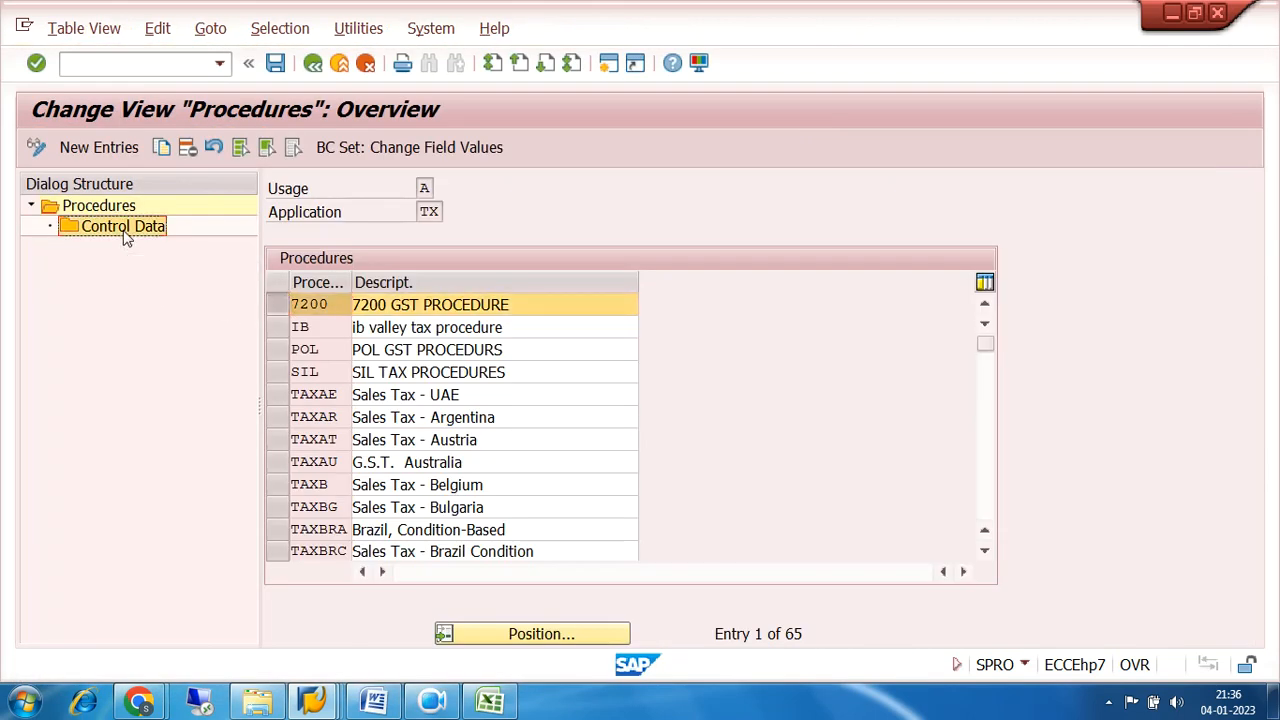
pyautogui.doubleClick(123, 228)
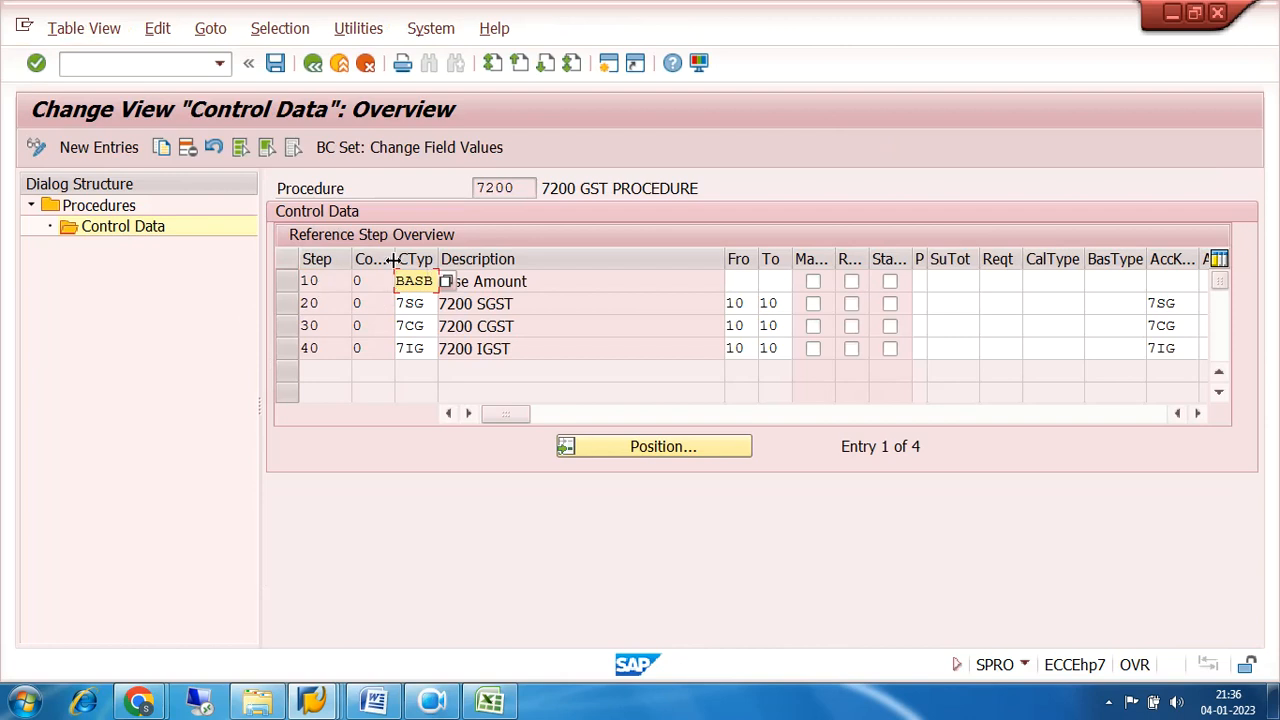
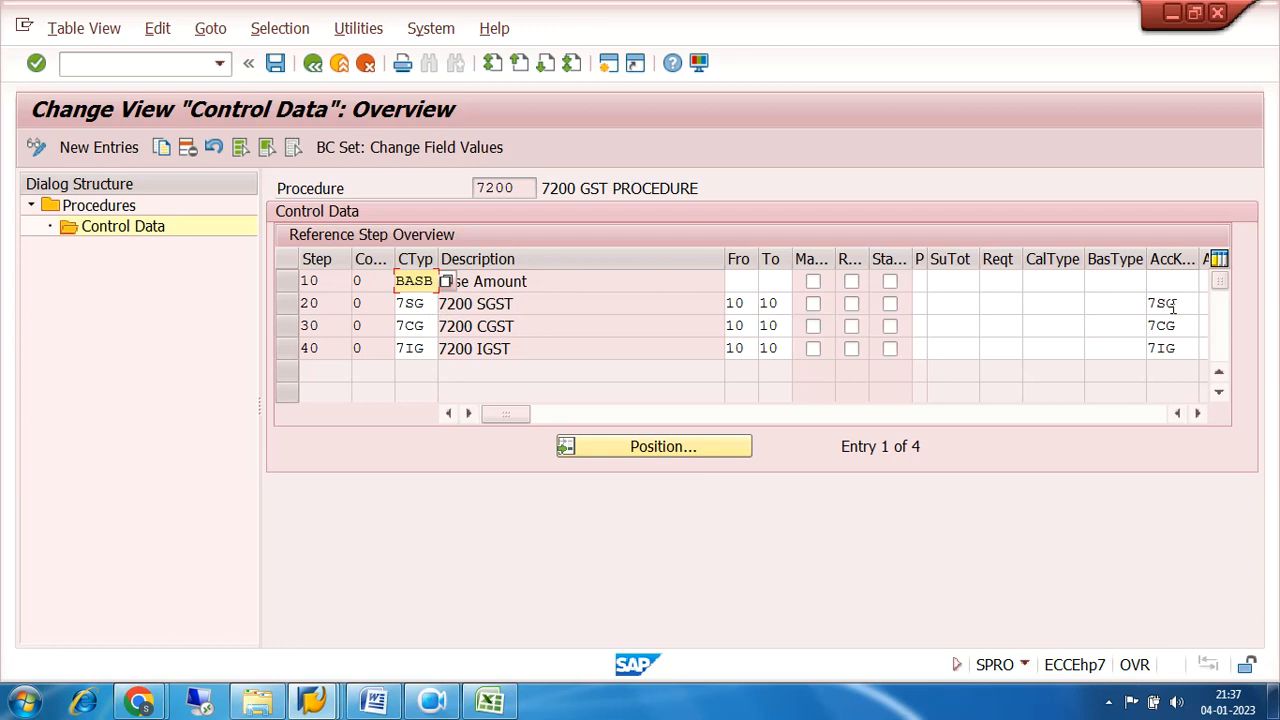
# Examine the SGST, CGST and IGST condition types and their account keys in the control data of procedure 7200.
pyautogui.moveTo(1186, 303); pyautogui.dragTo(1148, 349)
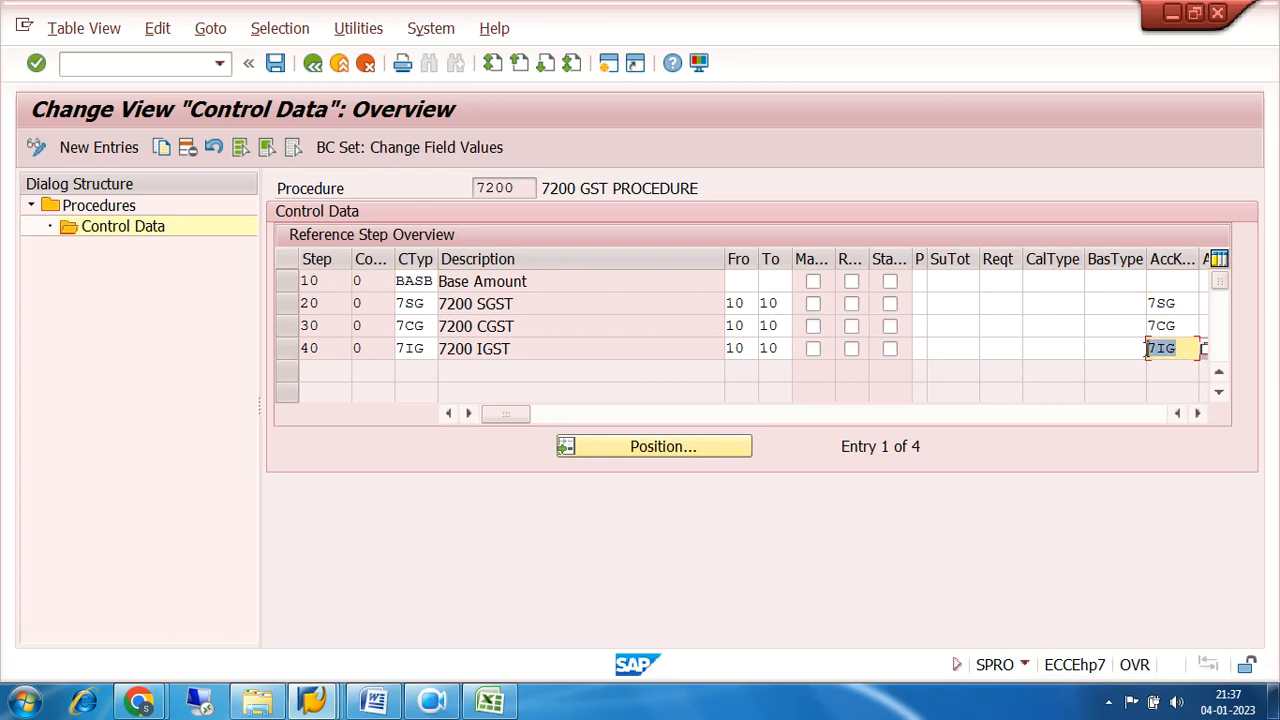
pyautogui.click(418, 305)
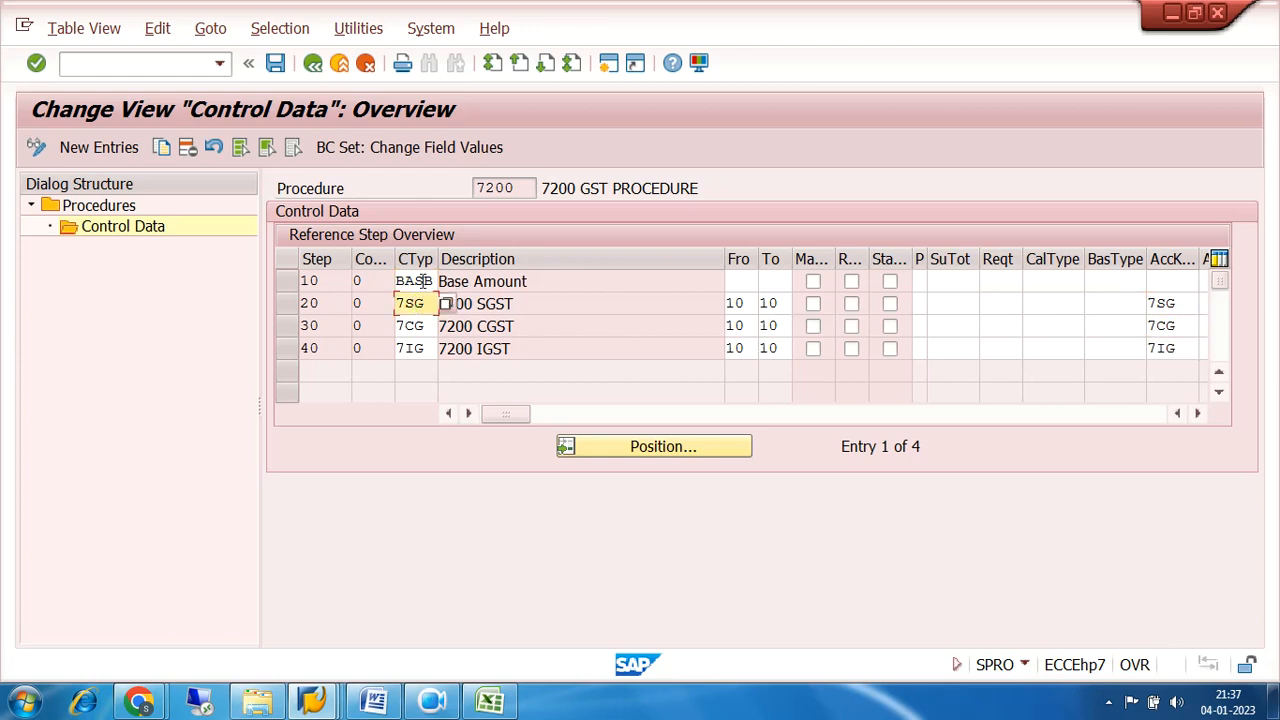
pyautogui.click(423, 280)
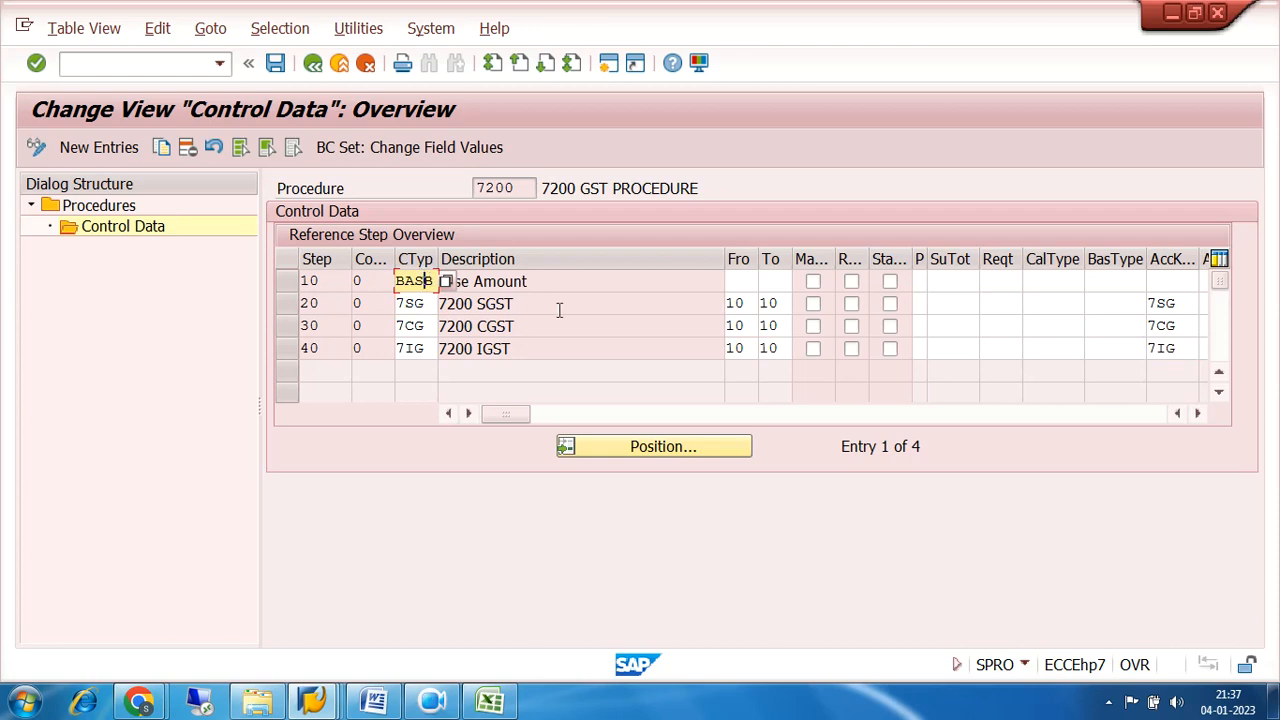
pyautogui.moveTo(1185, 303); pyautogui.dragTo(1136, 306)
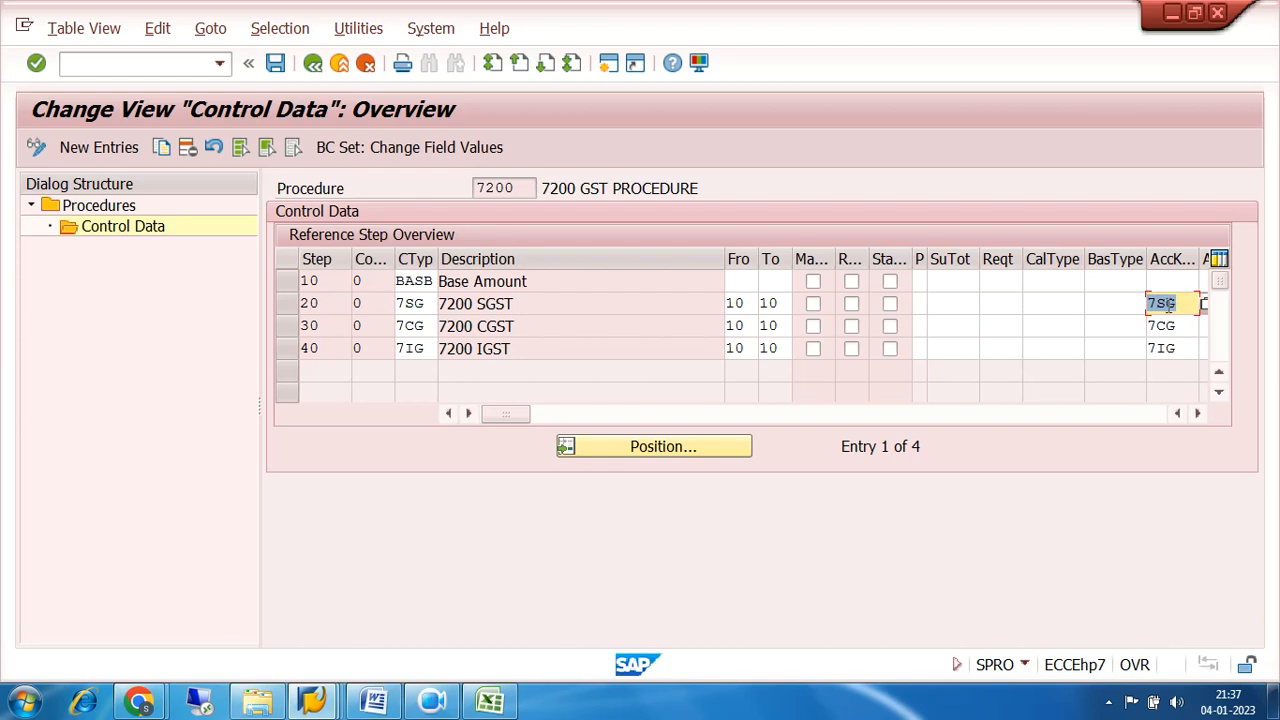
# Switch to the automatic postings session and open transaction 7SG for chart of accounts 7200, saving its account determination rules.
pyautogui.click(316, 703)
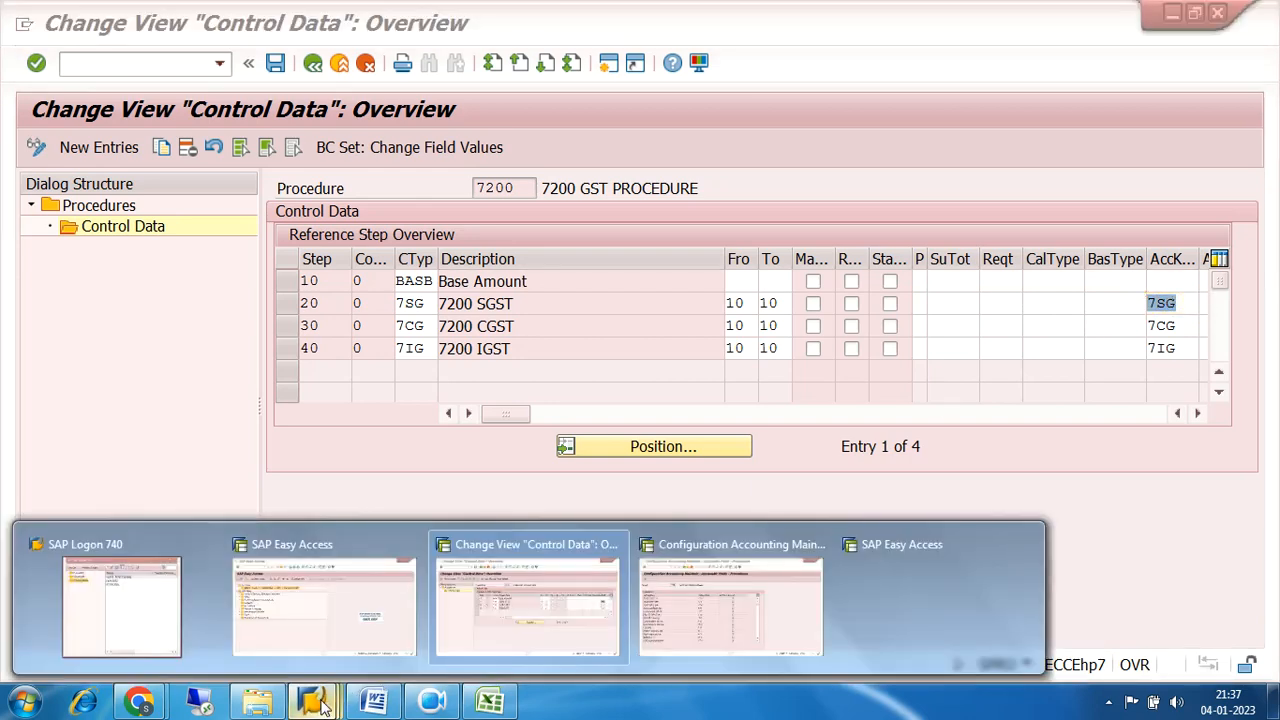
pyautogui.click(700, 615)
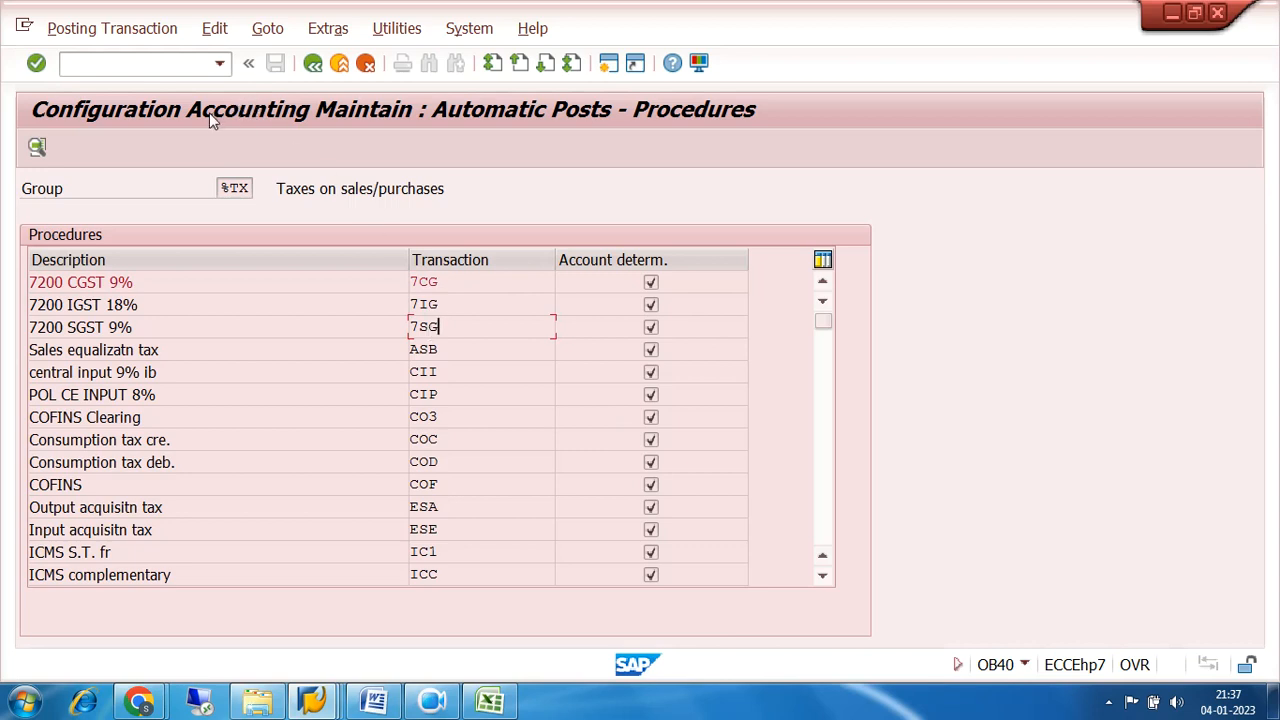
pyautogui.doubleClick(437, 328)
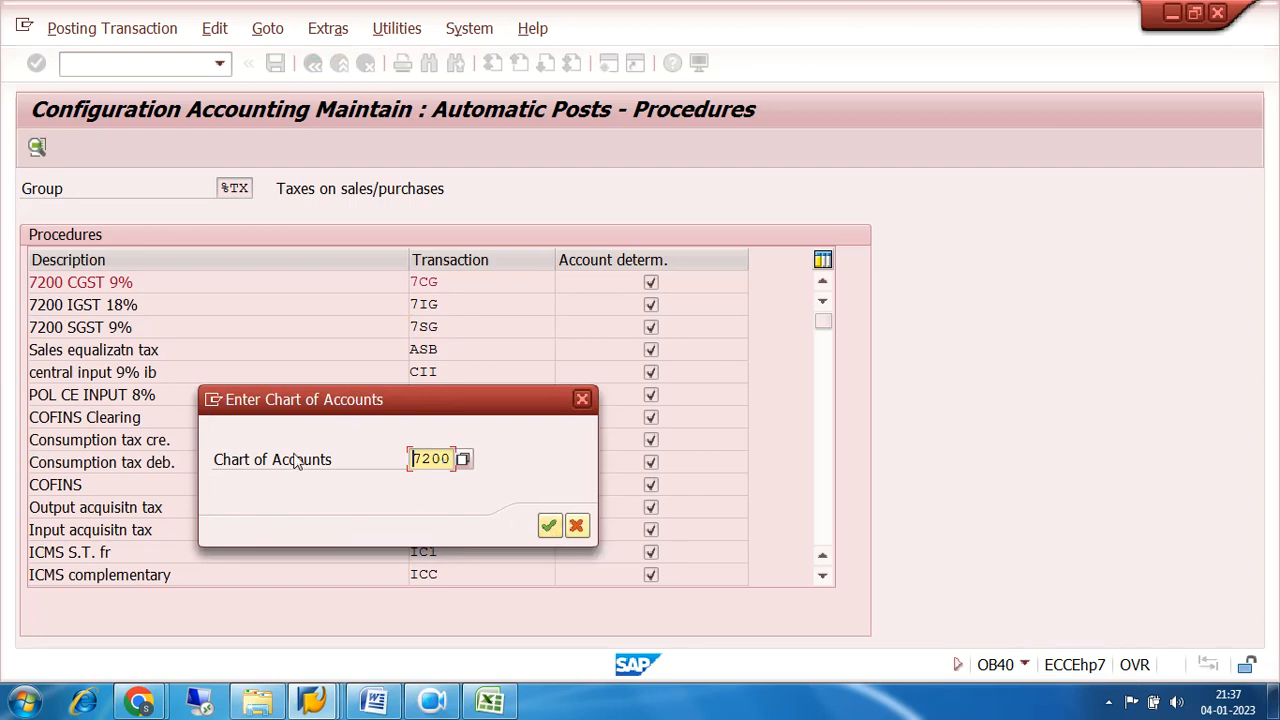
pyautogui.click(550, 526)
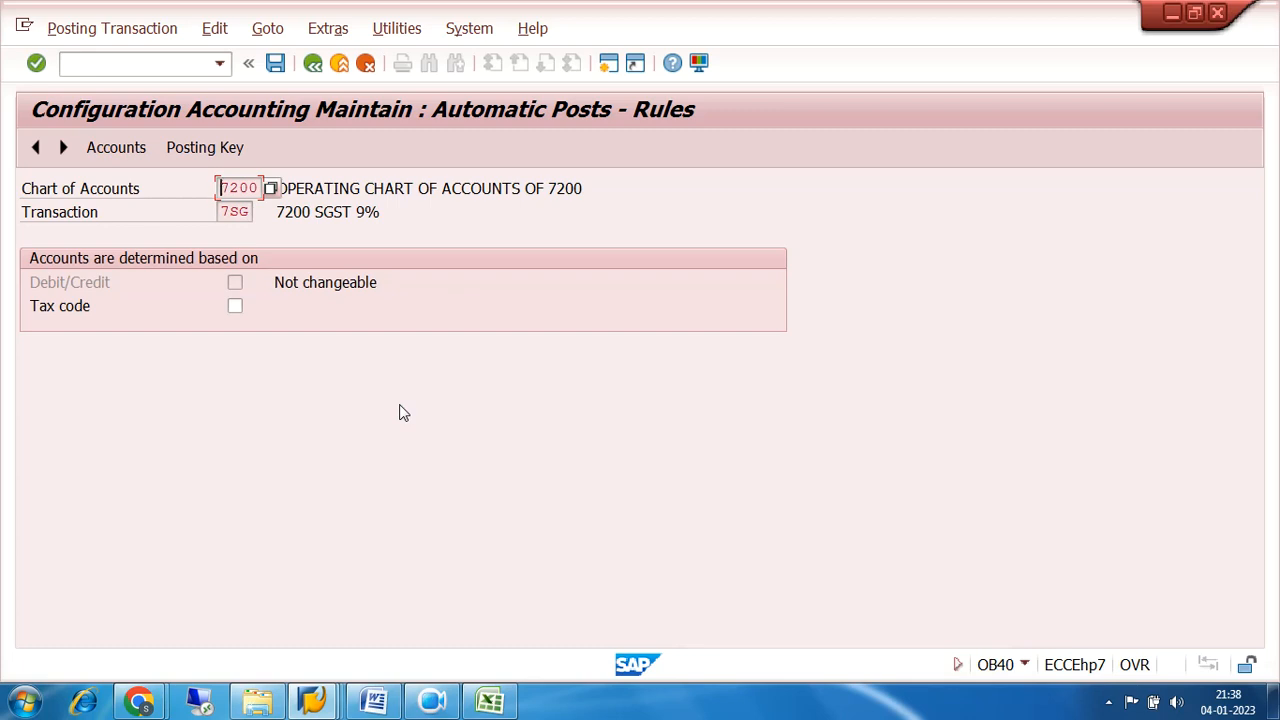
pyautogui.click(213, 146)
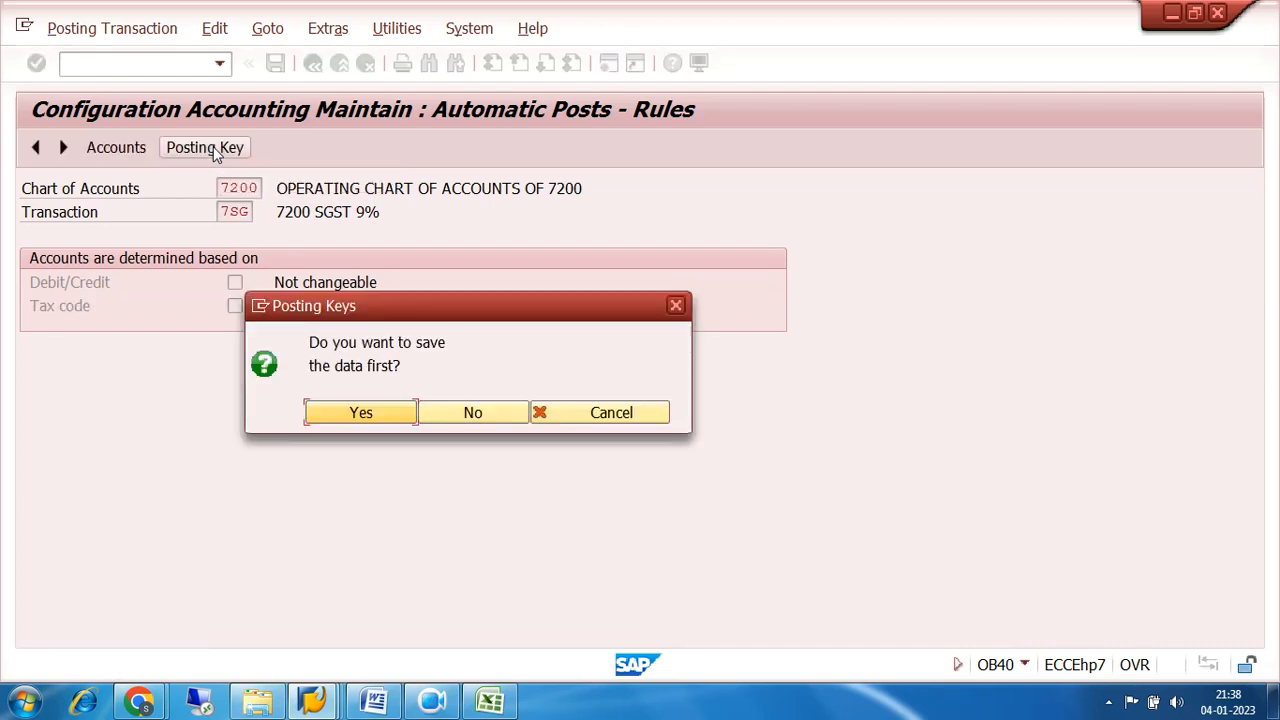
pyautogui.click(375, 415)
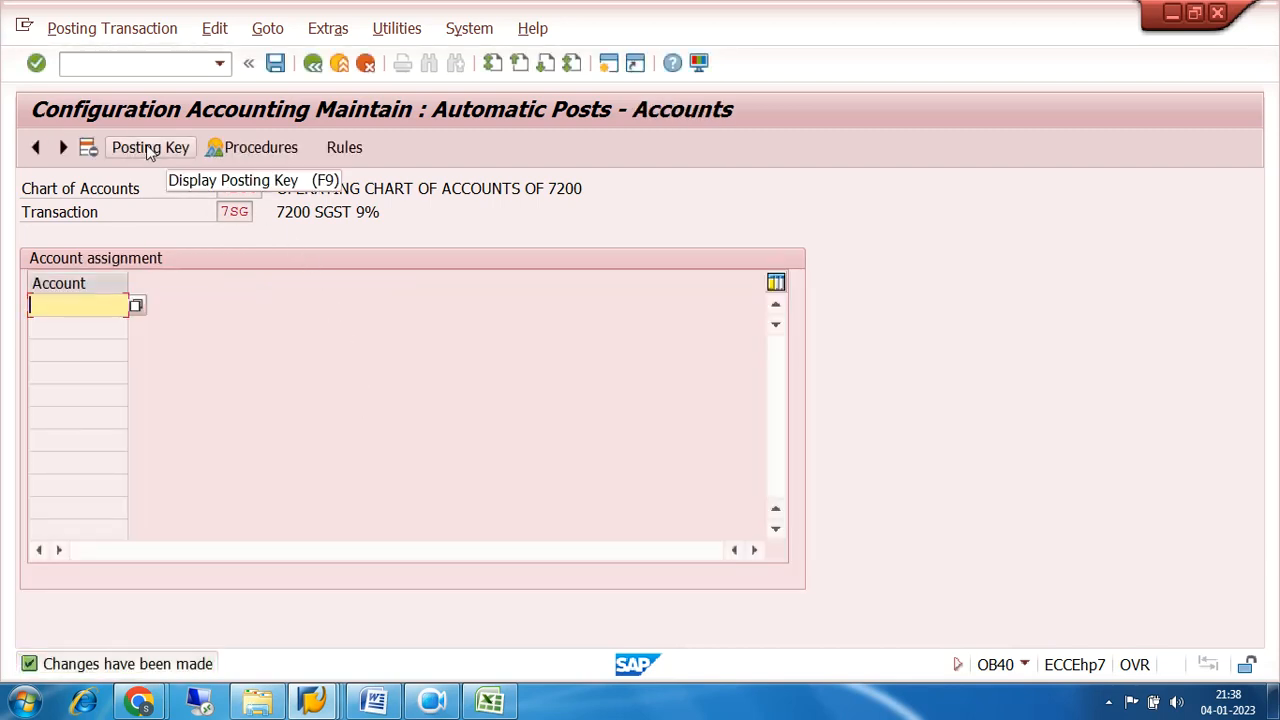
# Set the posting keys of transaction 7SG to debit 40 and credit 50, and save them to the customizing request.
pyautogui.click(341, 149)
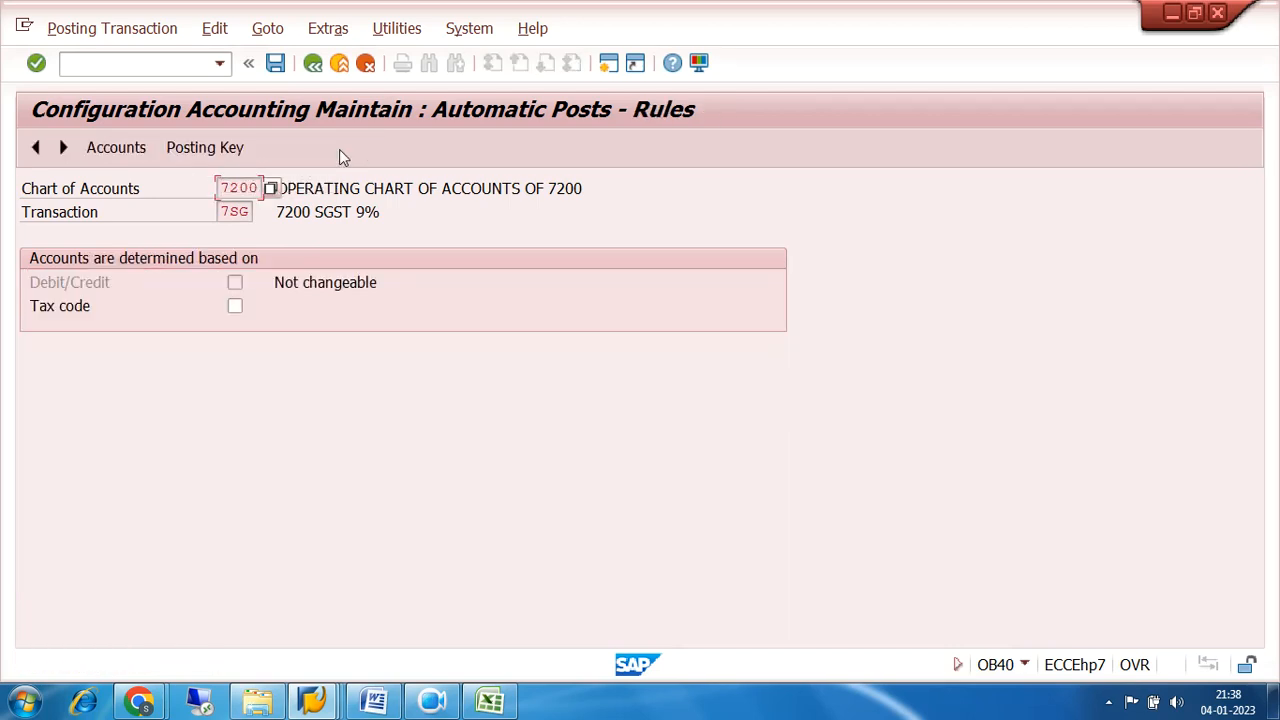
pyautogui.click(210, 148)
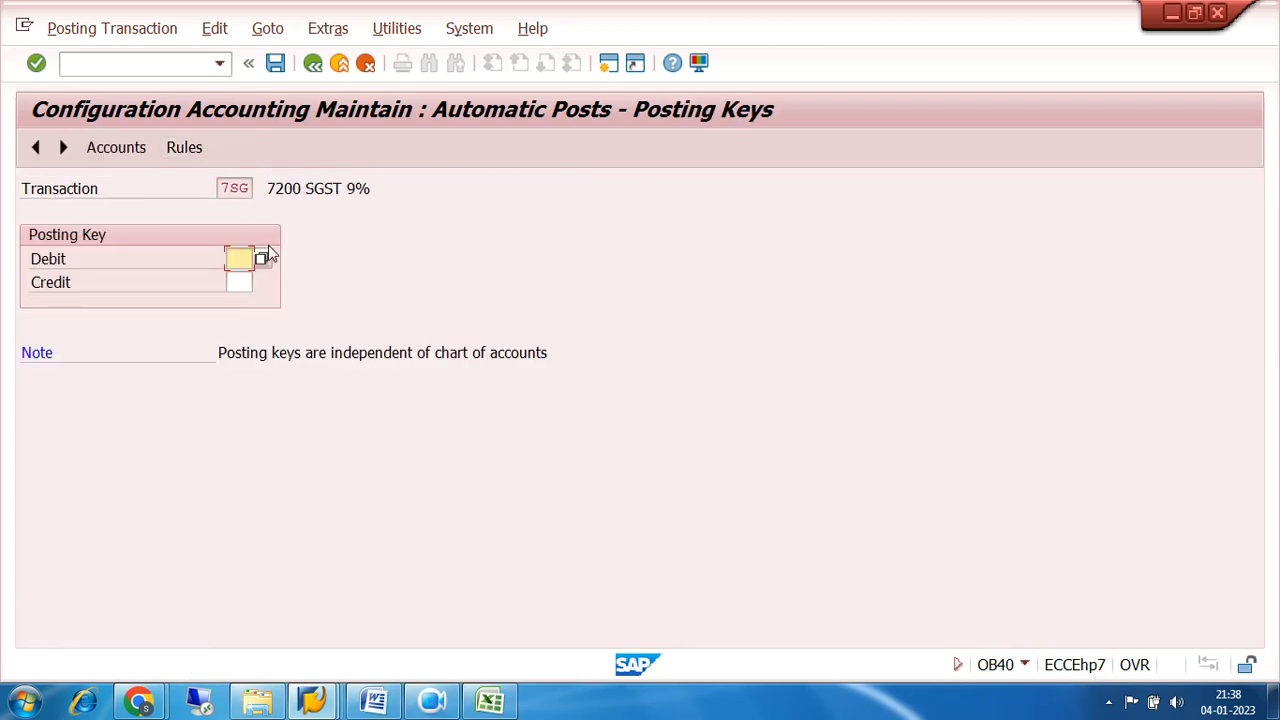
pyautogui.write('40')
pyautogui.click(239, 282)
pyautogui.write('50')
pyautogui.click(275, 63)
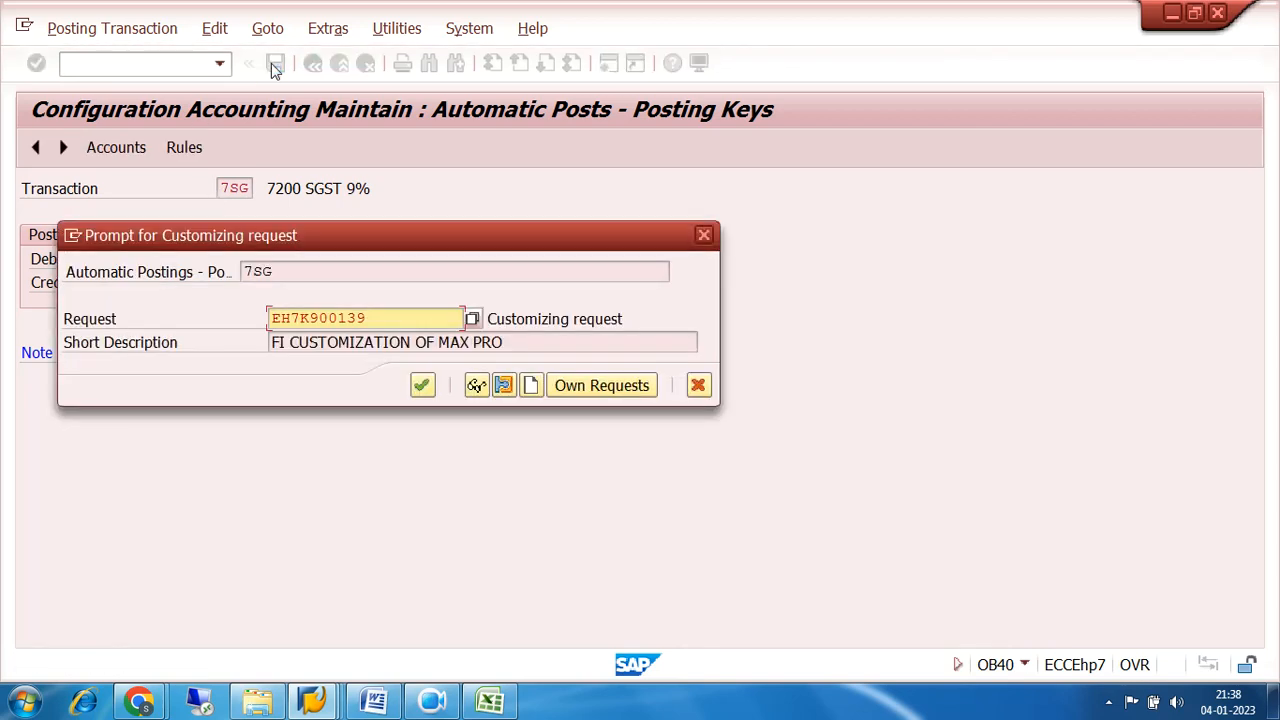
pyautogui.click(421, 386)
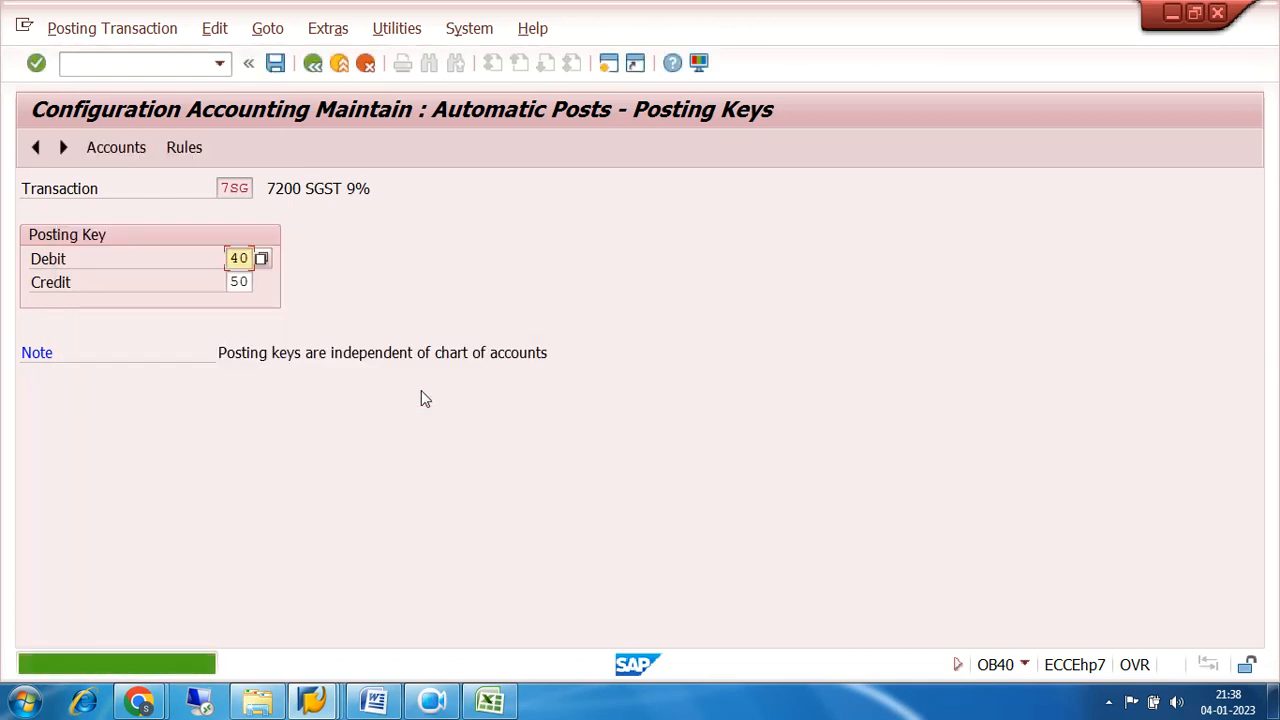
# Assign the 9% SGST RECEIVABLE account 200005 to transaction 7SG in chart of accounts 7200 and save.
pyautogui.click(118, 148)
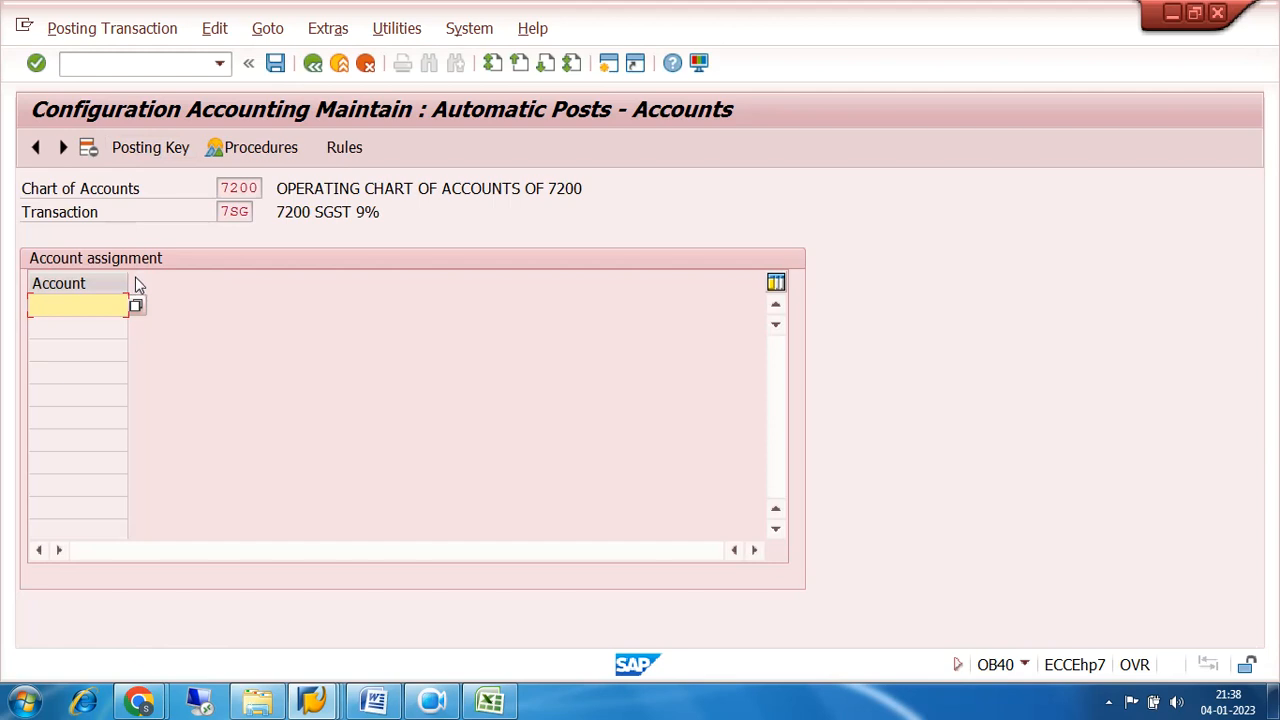
pyautogui.moveTo(219, 214); pyautogui.dragTo(244, 213)
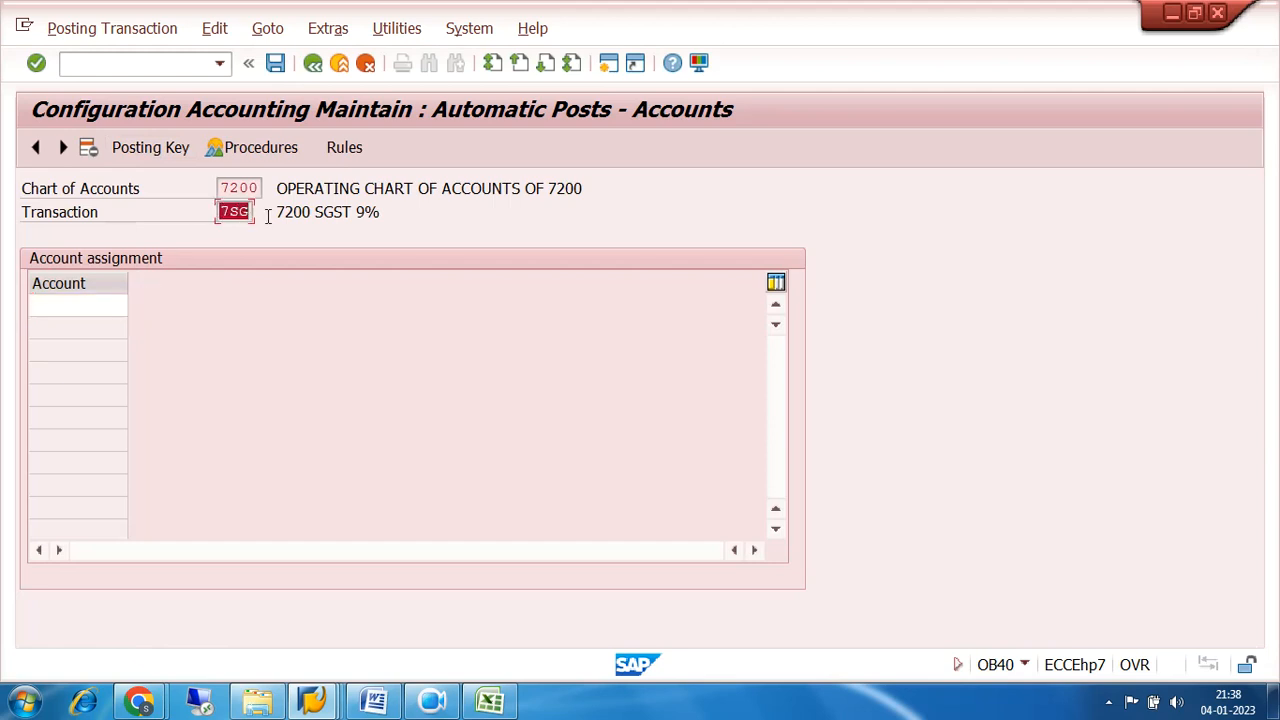
pyautogui.click(91, 305)
pyautogui.click(137, 306)
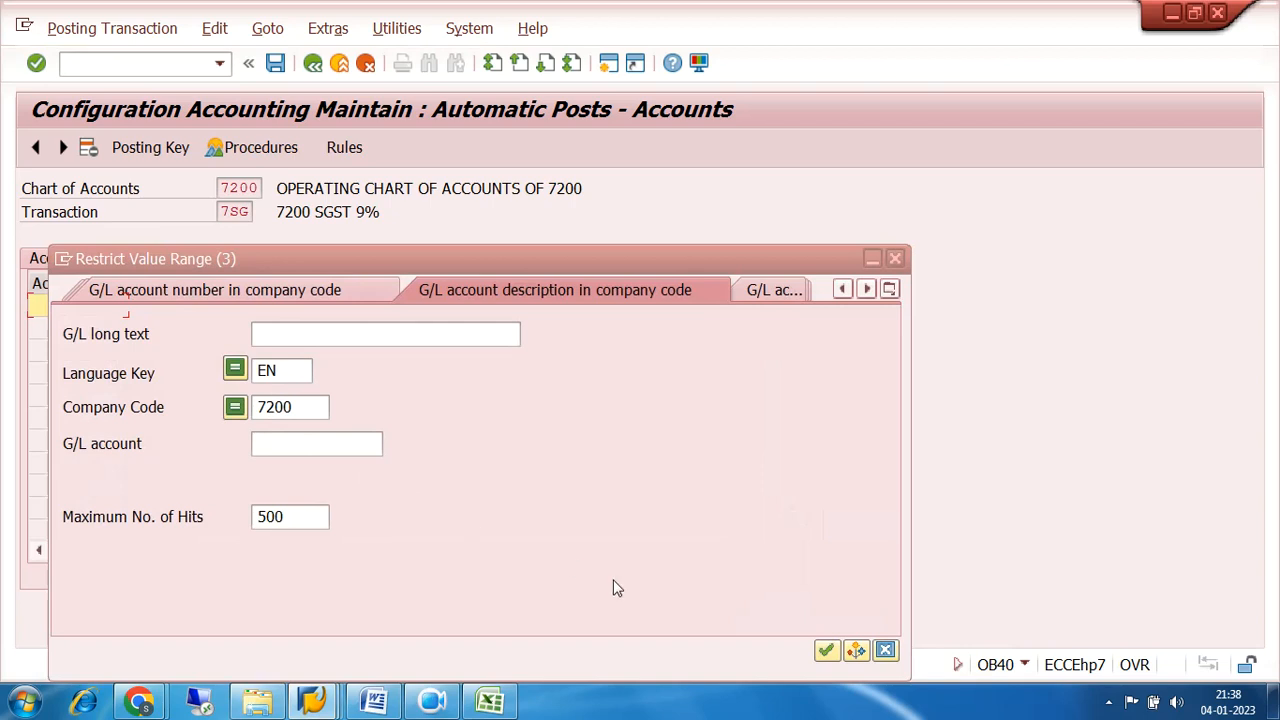
pyautogui.click(826, 651)
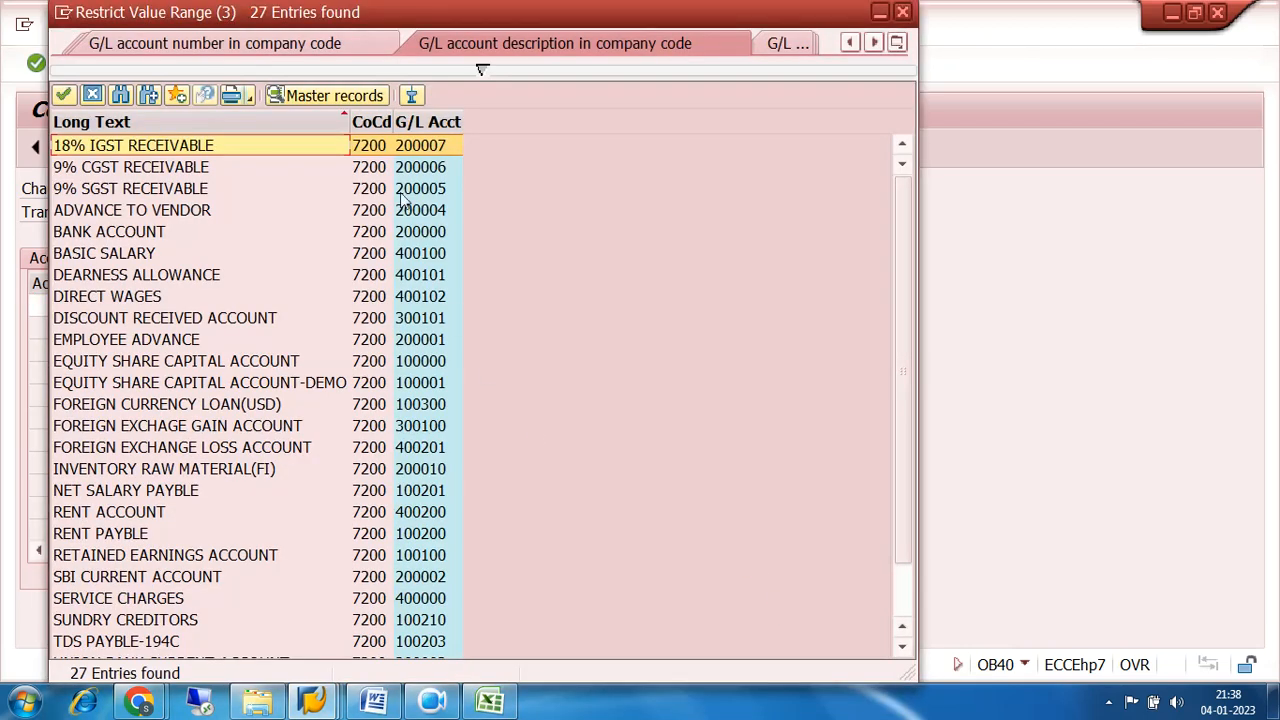
pyautogui.click(420, 122)
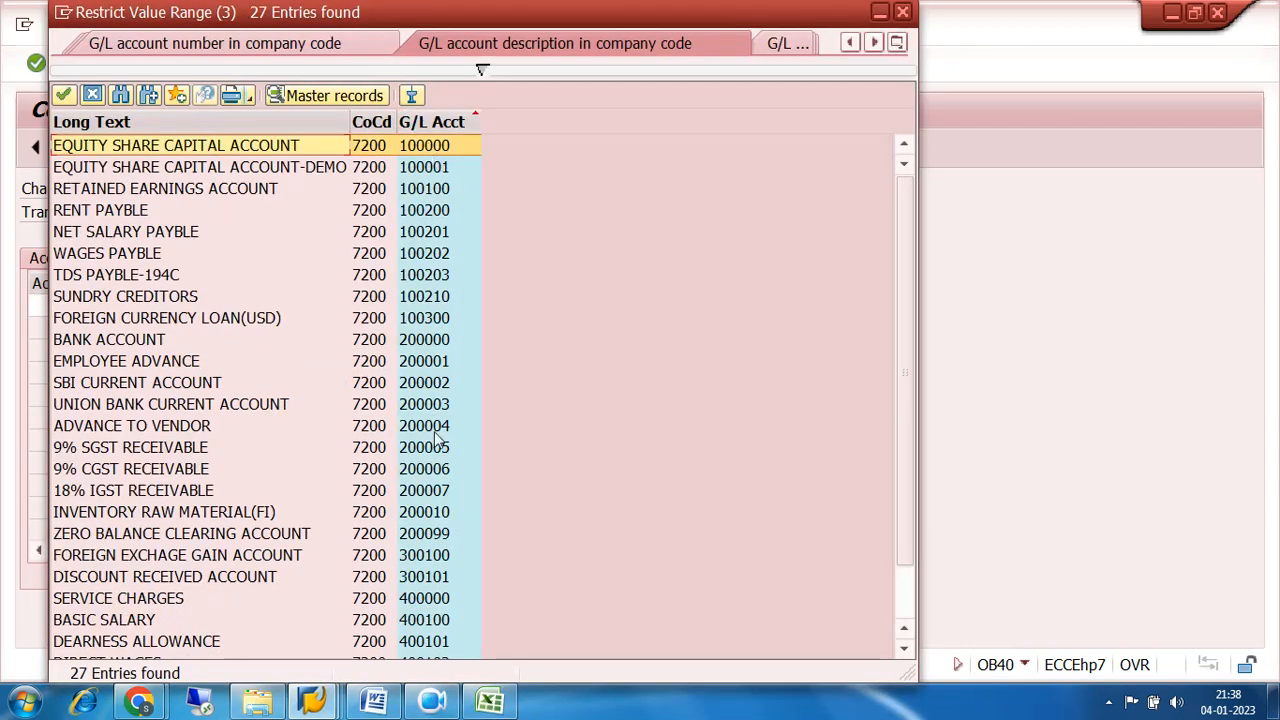
pyautogui.click(438, 449)
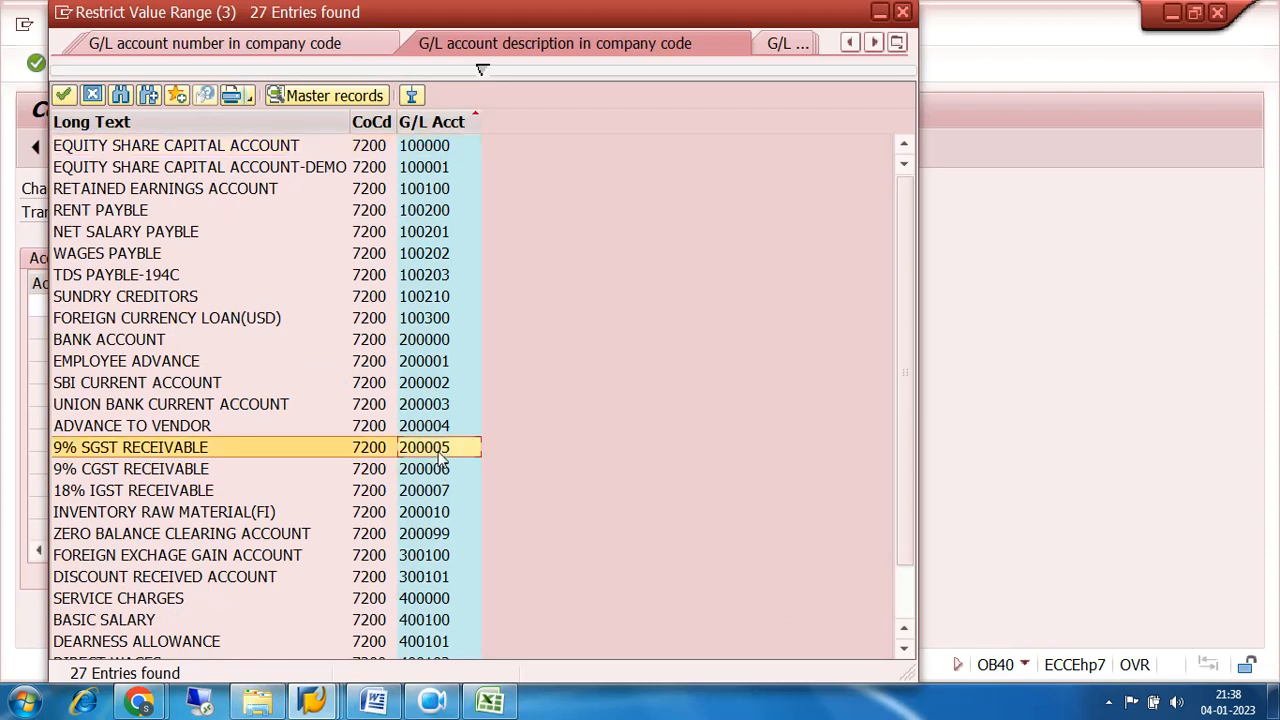
pyautogui.doubleClick(434, 452)
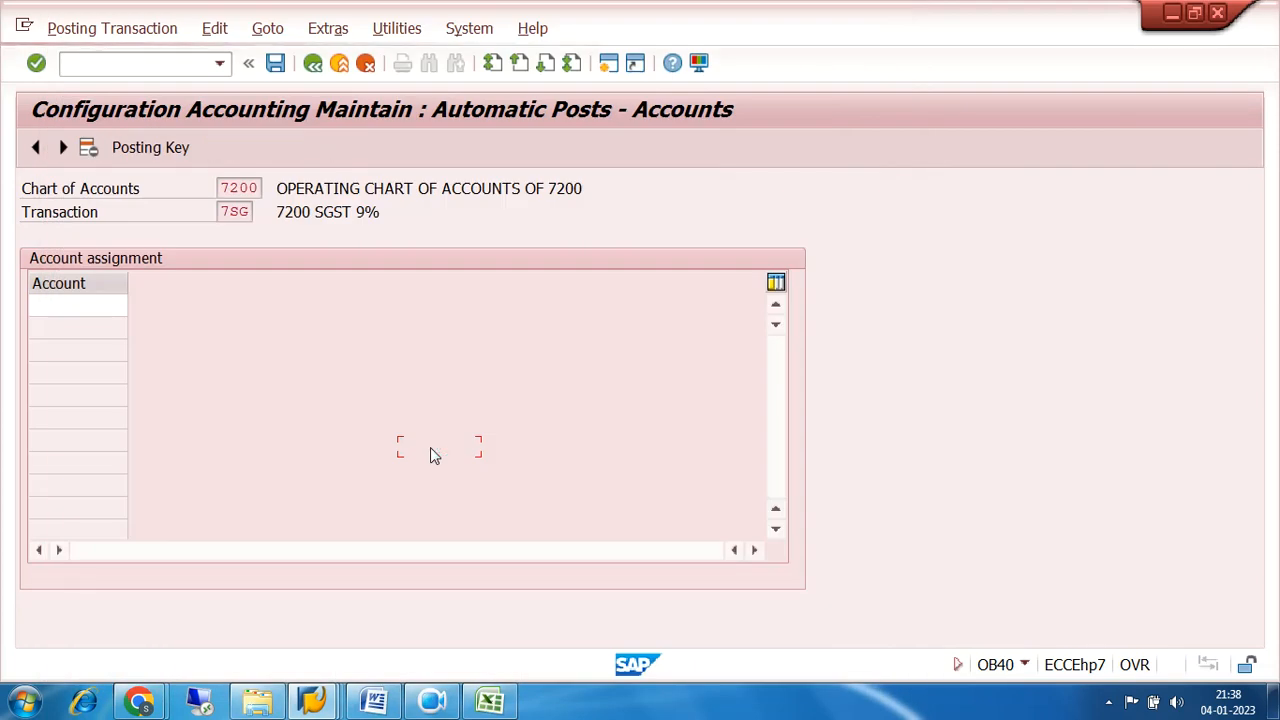
pyautogui.click(275, 63)
pyautogui.click(421, 385)
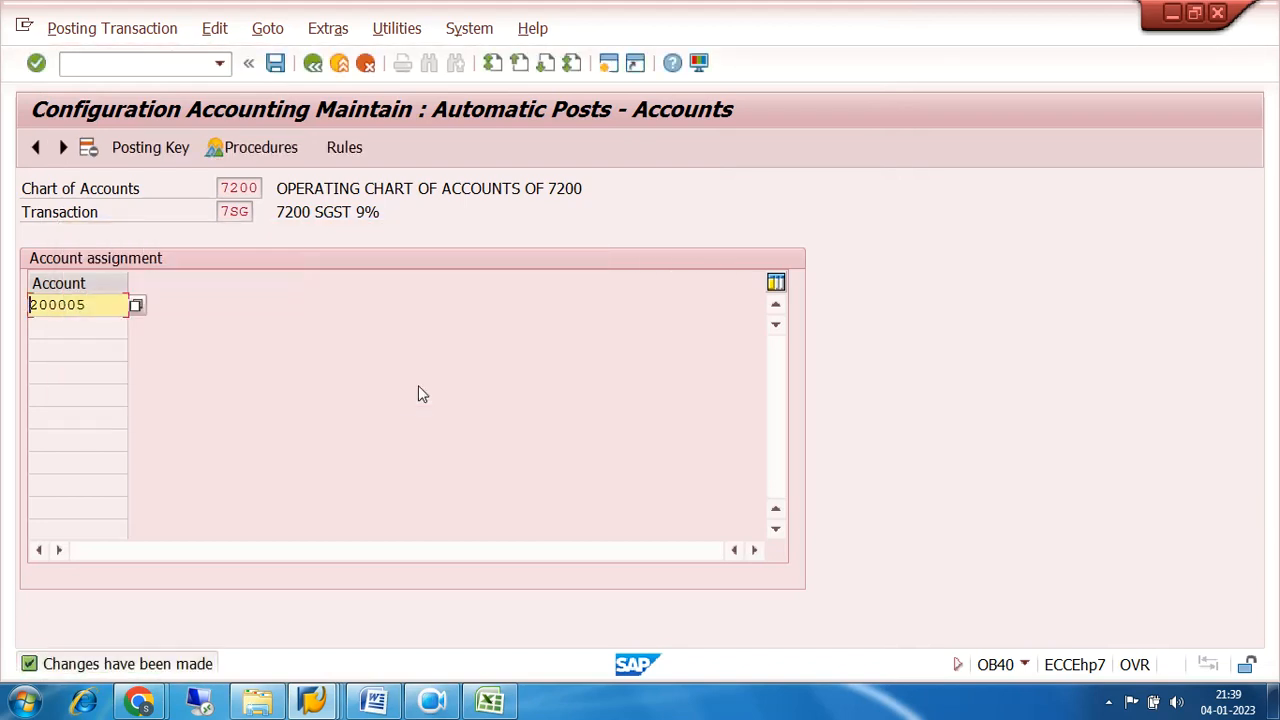
# Move on to transaction ASB, save its rules, and exit to the list of tax posting procedures.
pyautogui.click(62, 147)
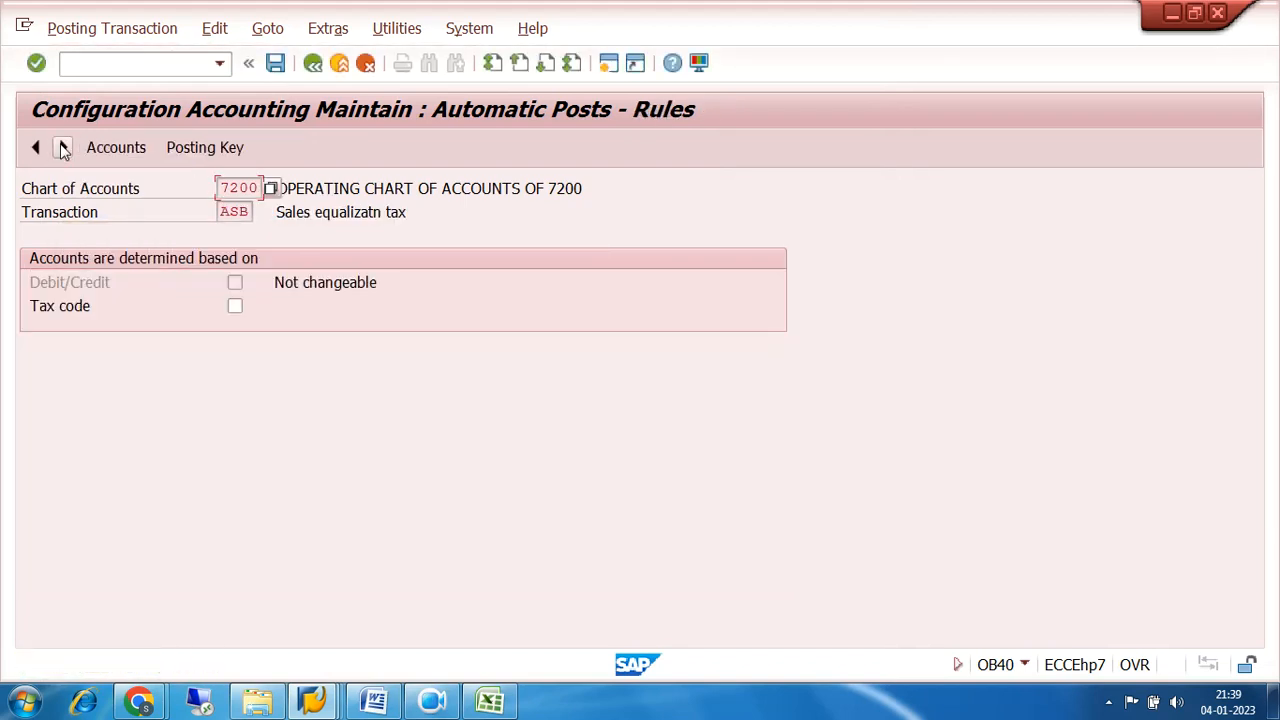
pyautogui.click(312, 63)
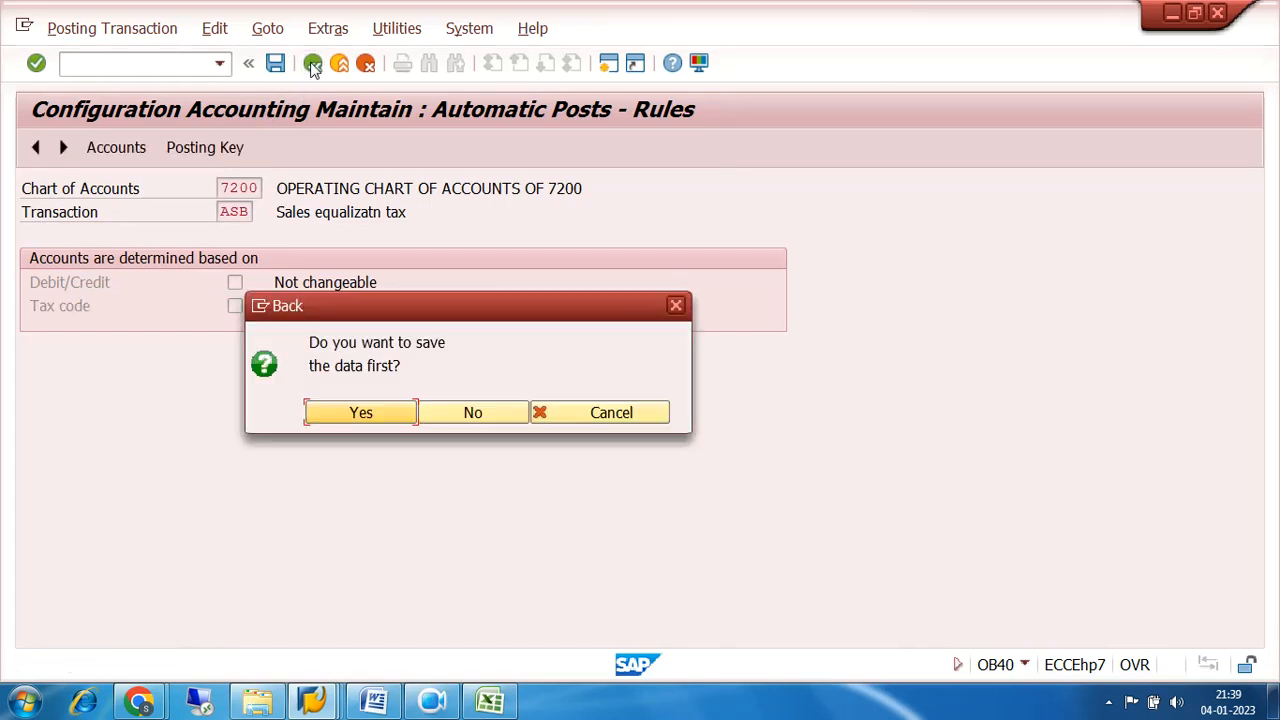
pyautogui.click(357, 411)
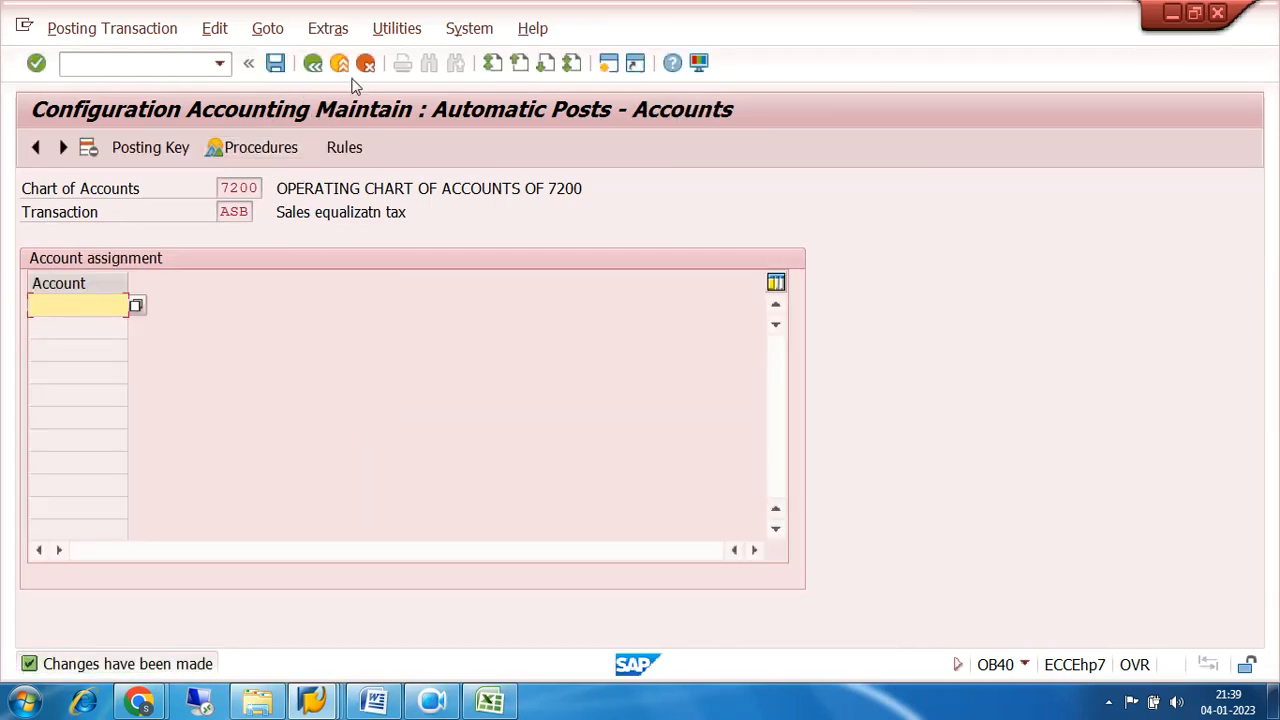
pyautogui.click(366, 63)
pyautogui.click(168, 520)
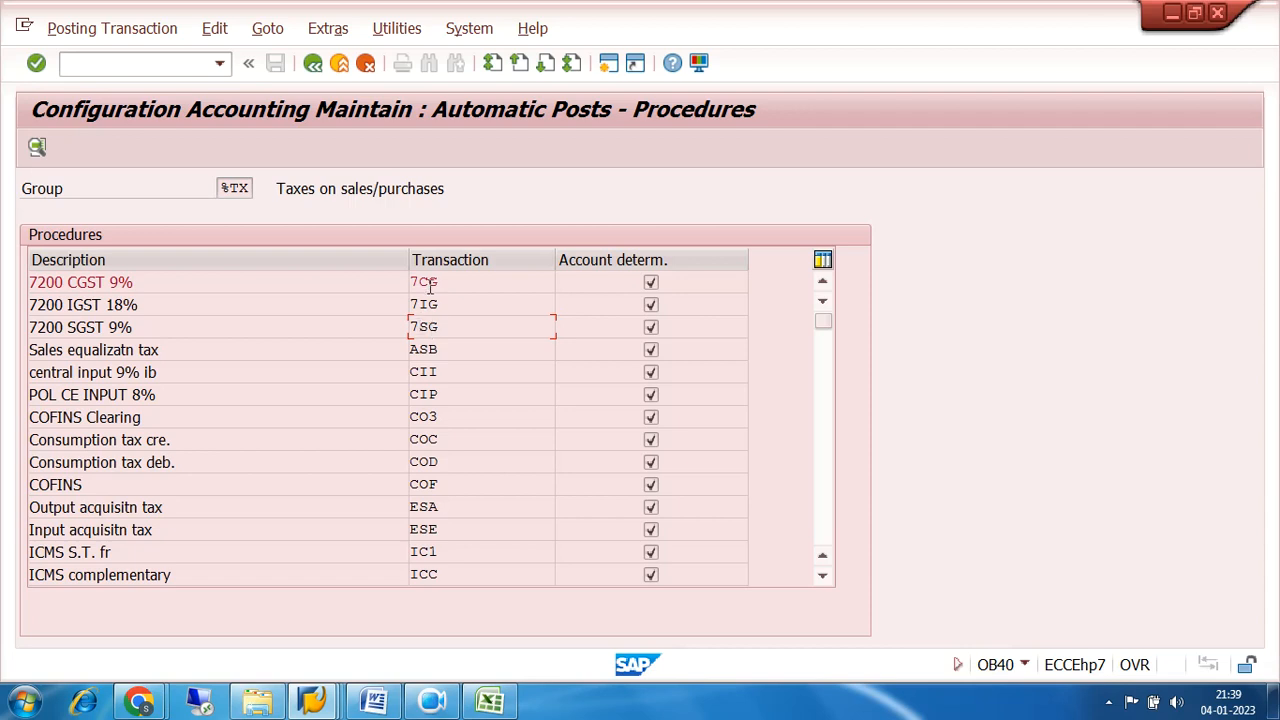
# Open transaction 7CG for chart of accounts 7200 and save its account determination rules.
pyautogui.doubleClick(428, 282)
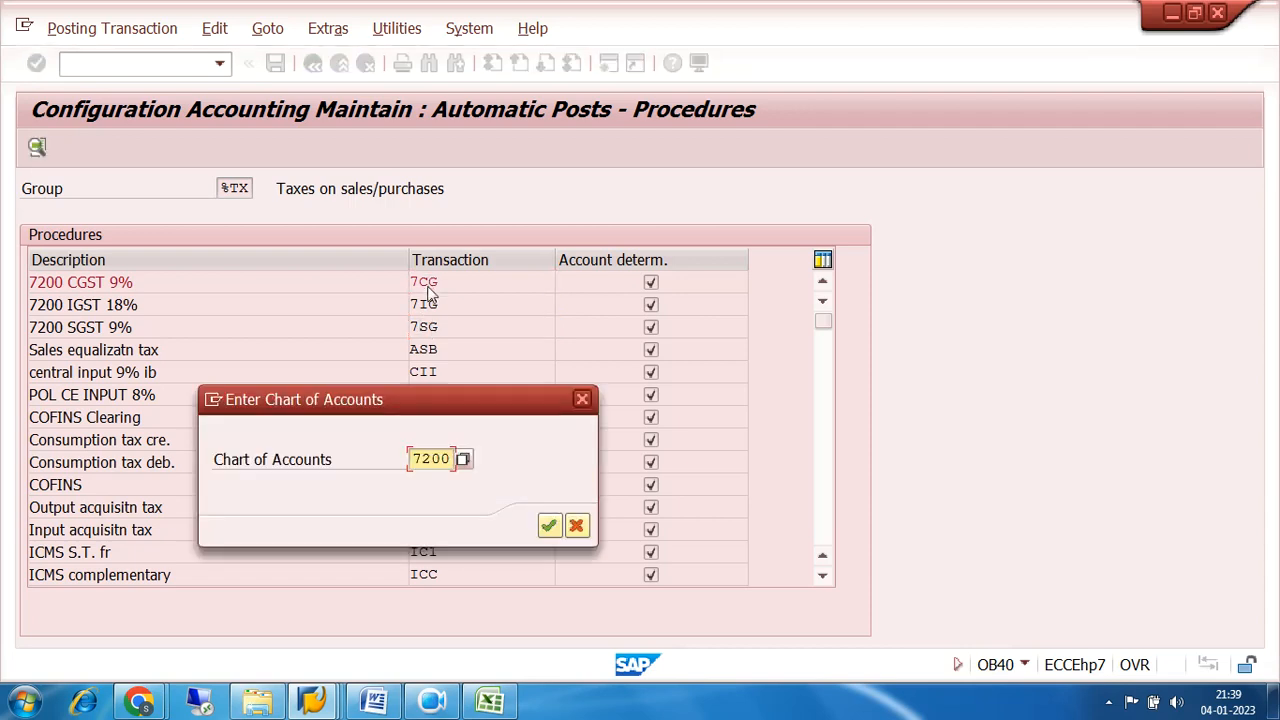
pyautogui.click(548, 523)
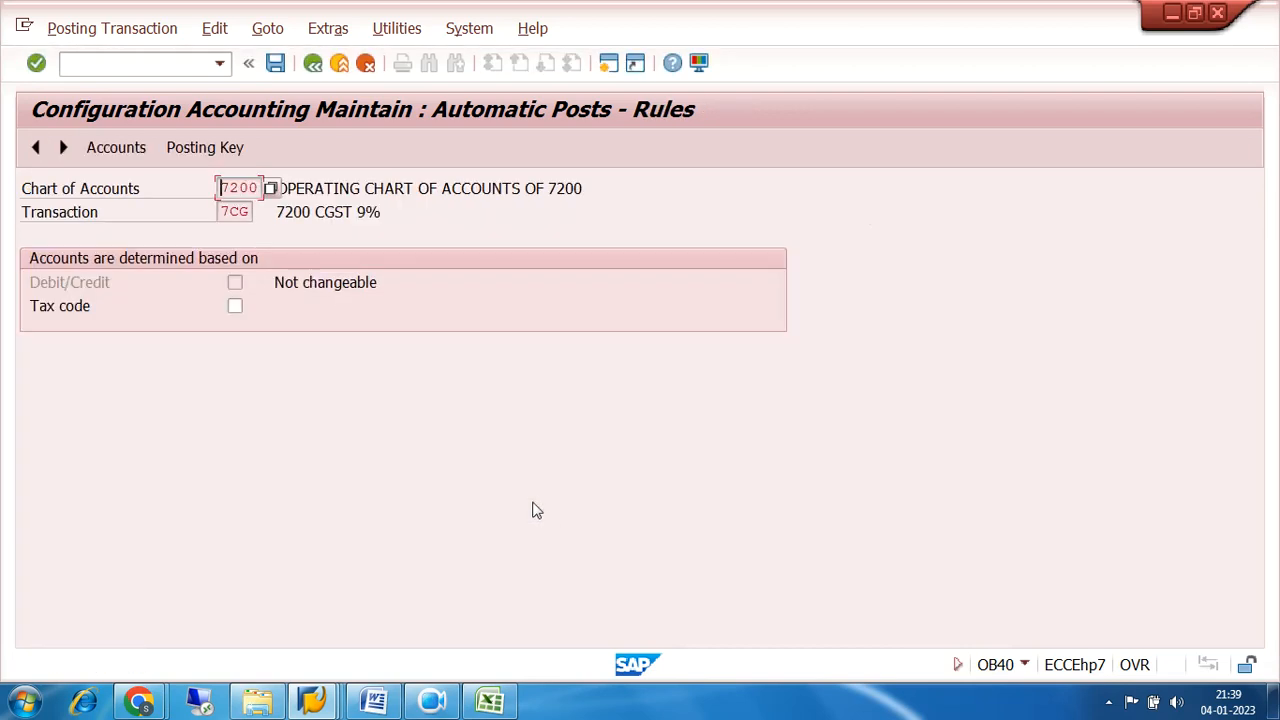
pyautogui.click(312, 63)
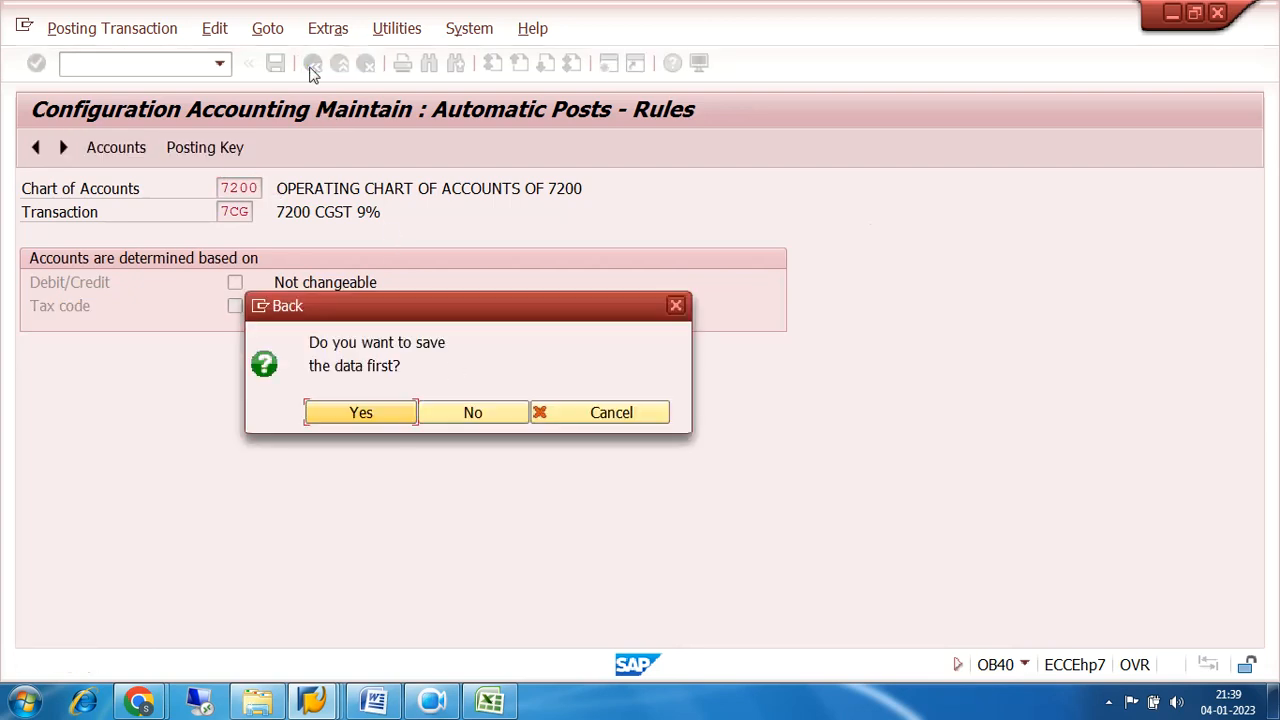
pyautogui.click(377, 418)
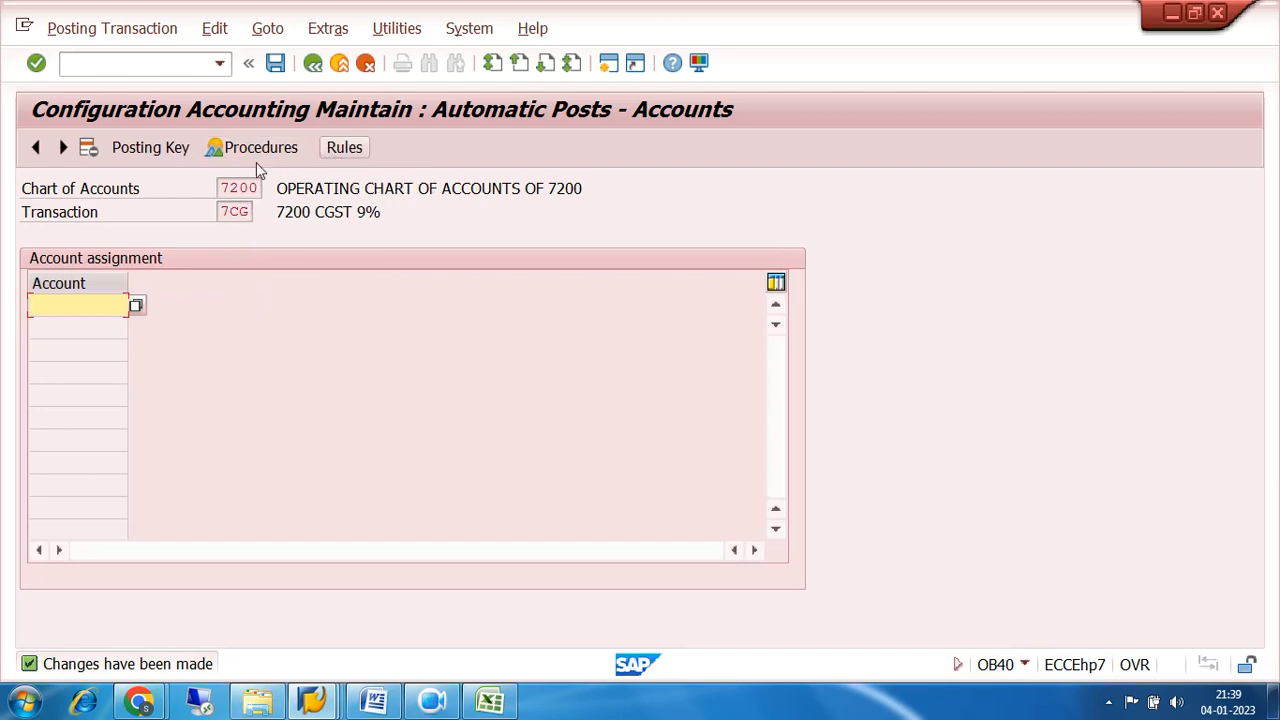
# Set the posting keys of transaction 7CG to debit 40 and credit 50, and save them to the customizing request.
pyautogui.click(151, 150)
pyautogui.press('space')
pyautogui.click(257, 277)
pyautogui.click(243, 284)
pyautogui.press('space')
pyautogui.click(248, 303)
pyautogui.click(276, 63)
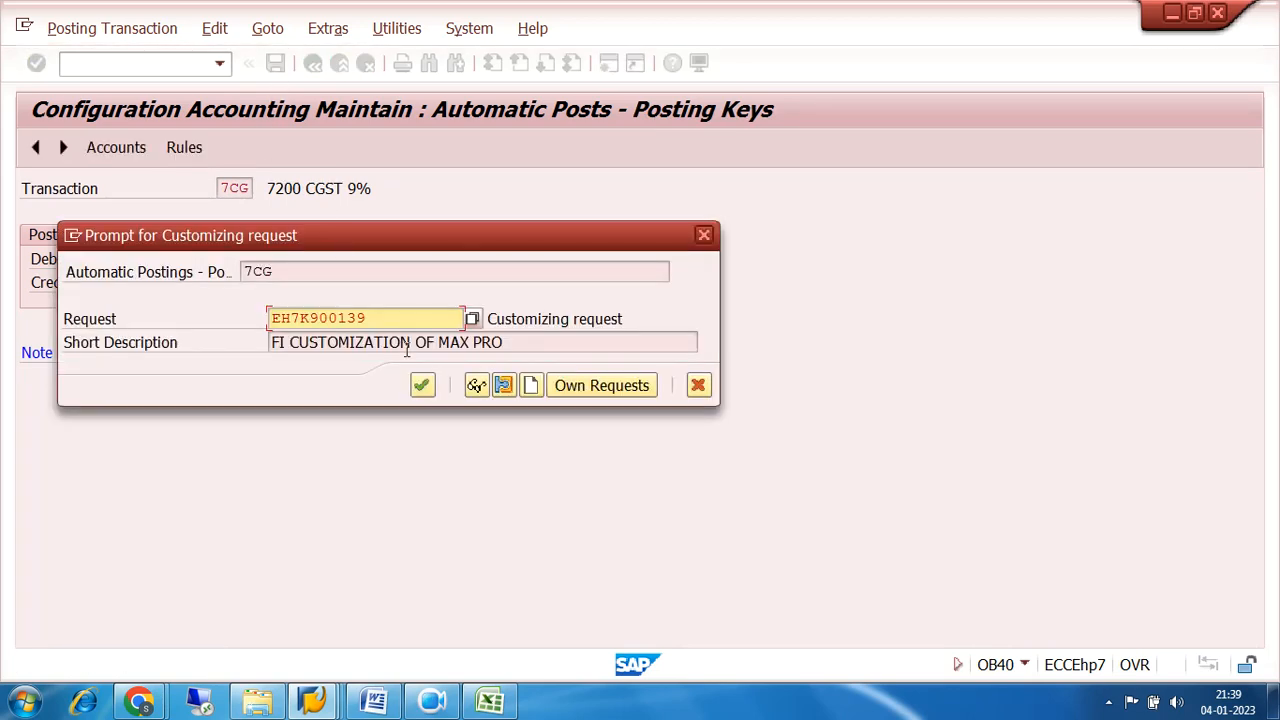
pyautogui.click(422, 385)
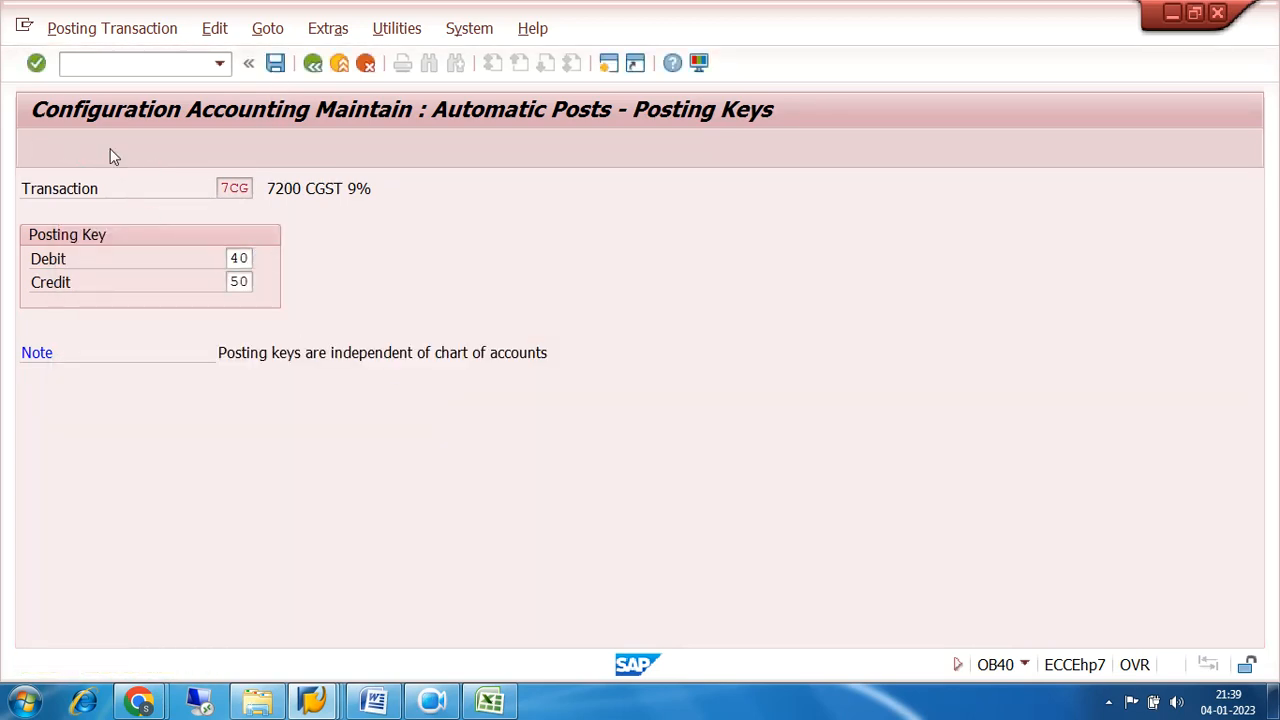
# Assign the 9% CGST RECEIVABLE account 200006 to transaction 7CG in chart of accounts 7200 and save it to the customizing request.
pyautogui.click(110, 148)
pyautogui.click(137, 307)
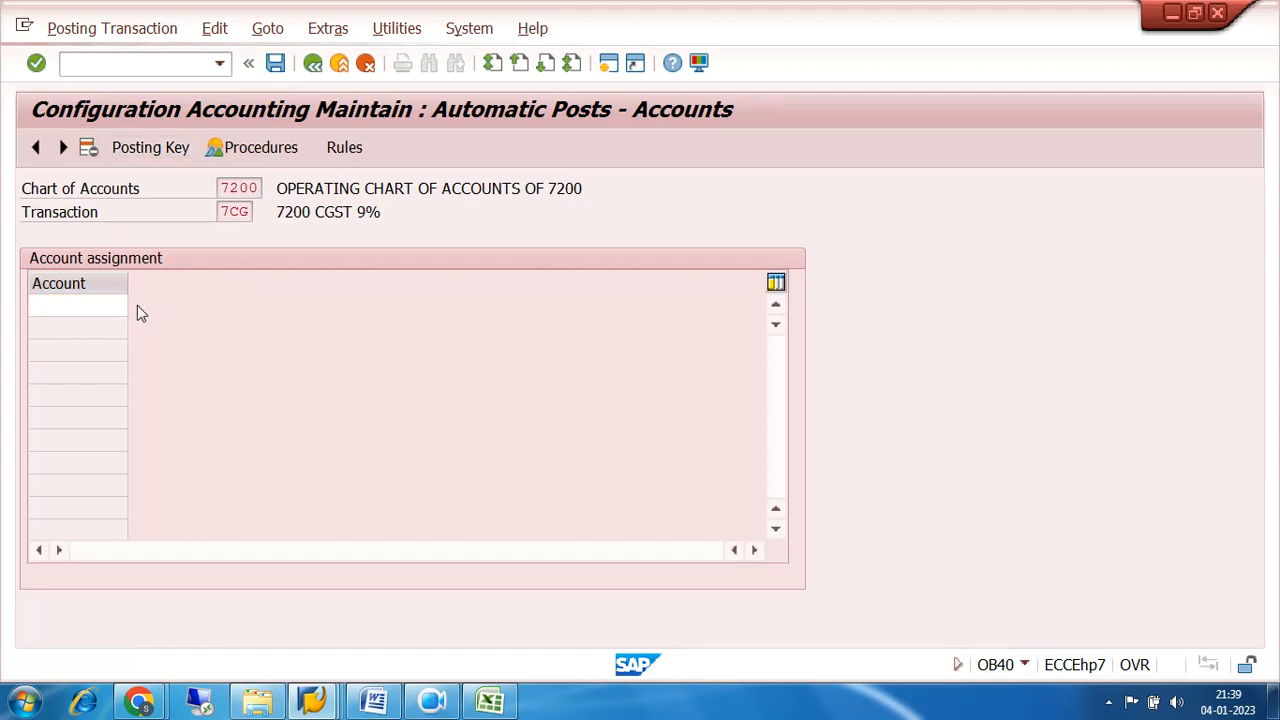
pyautogui.click(825, 652)
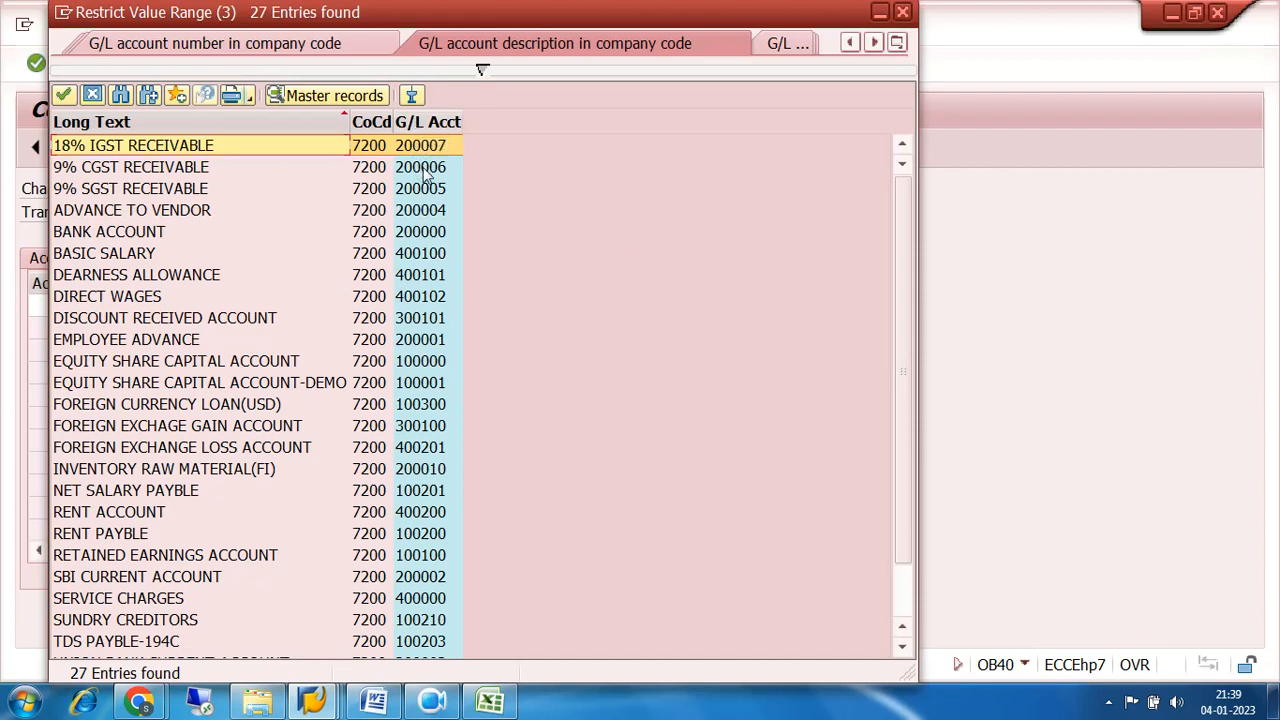
pyautogui.doubleClick(425, 168)
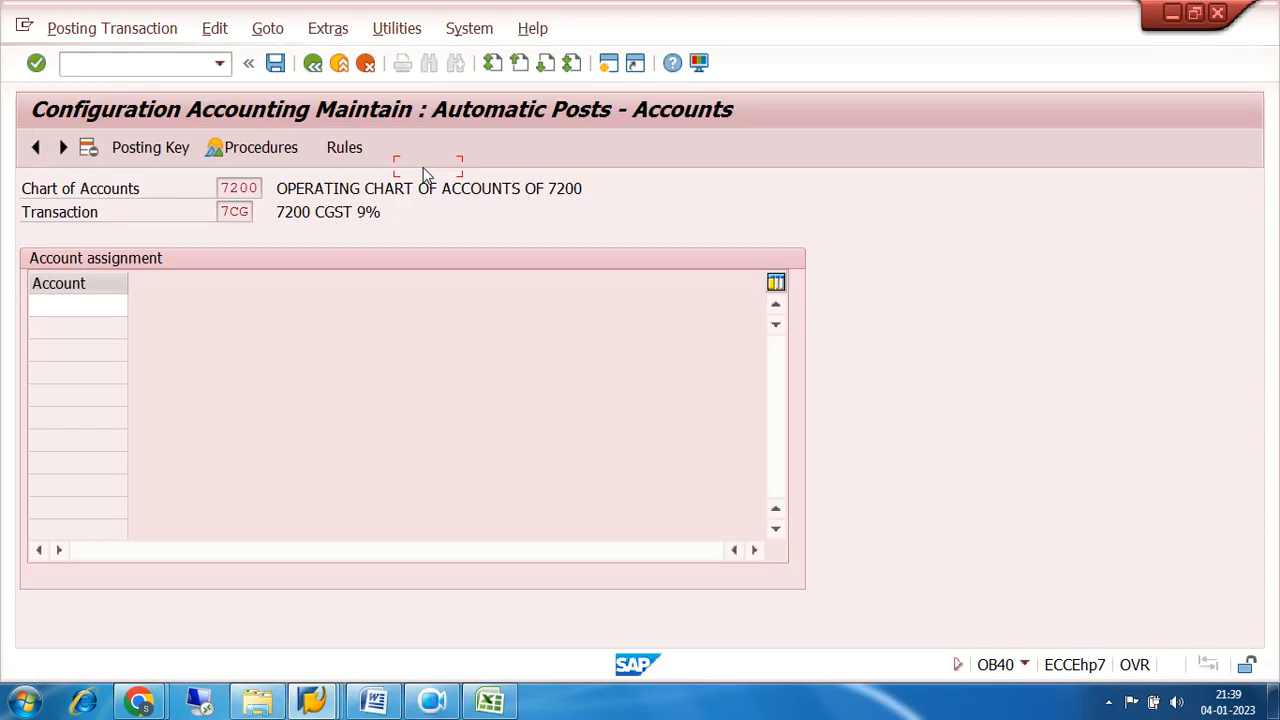
pyautogui.click(277, 65)
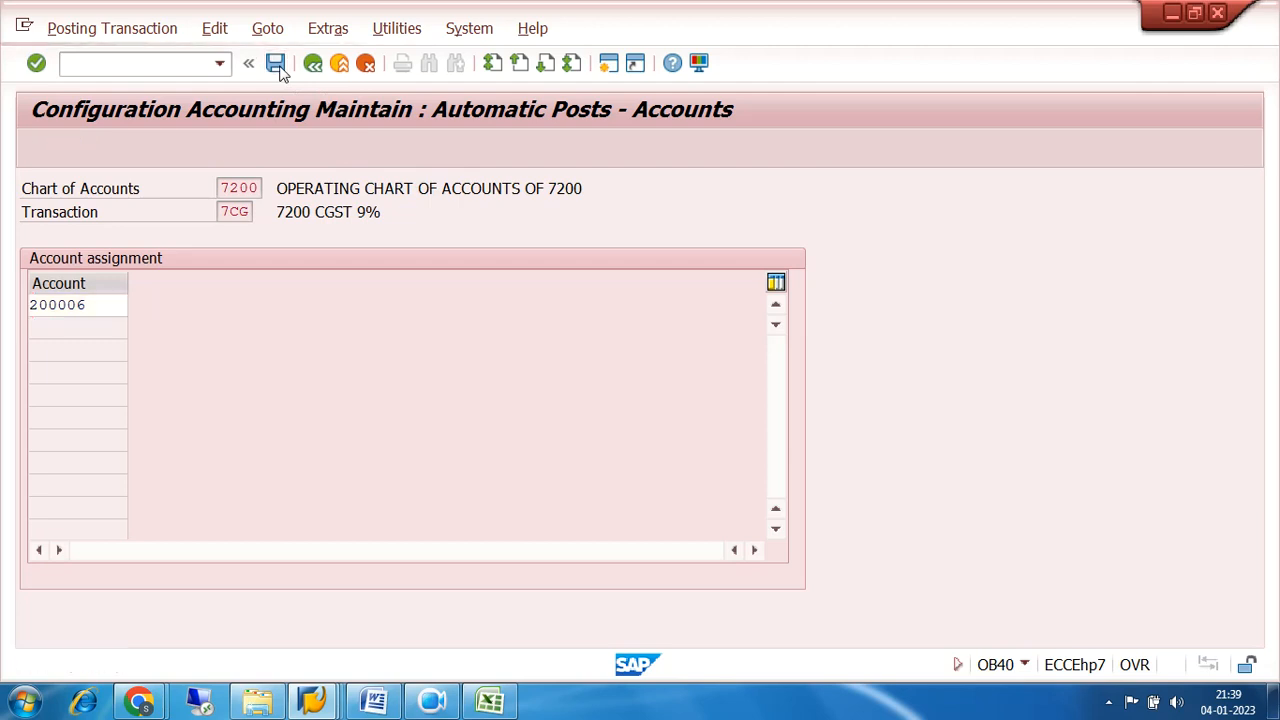
pyautogui.click(421, 385)
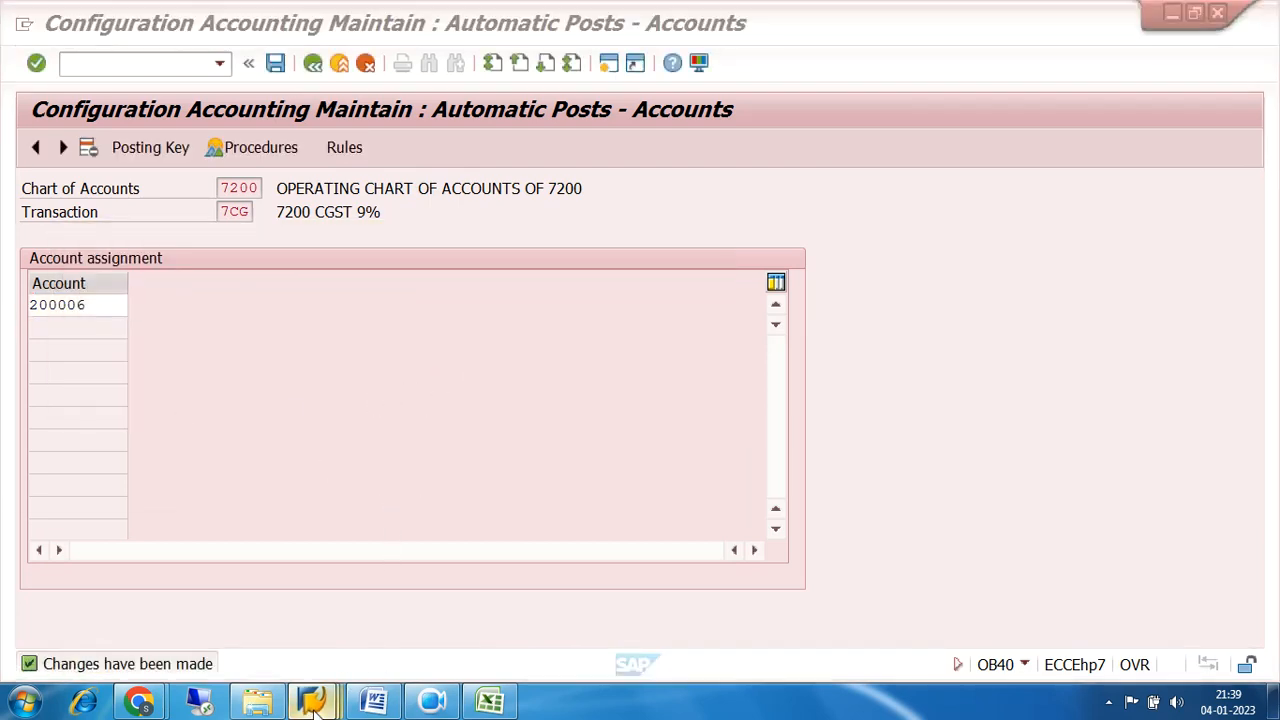
# Compare the condition types and account keys in the 7200 GST procedure's control data with transaction 7CG in the automatic posting accounts.
pyautogui.moveTo(318, 692)
pyautogui.click(509, 590)
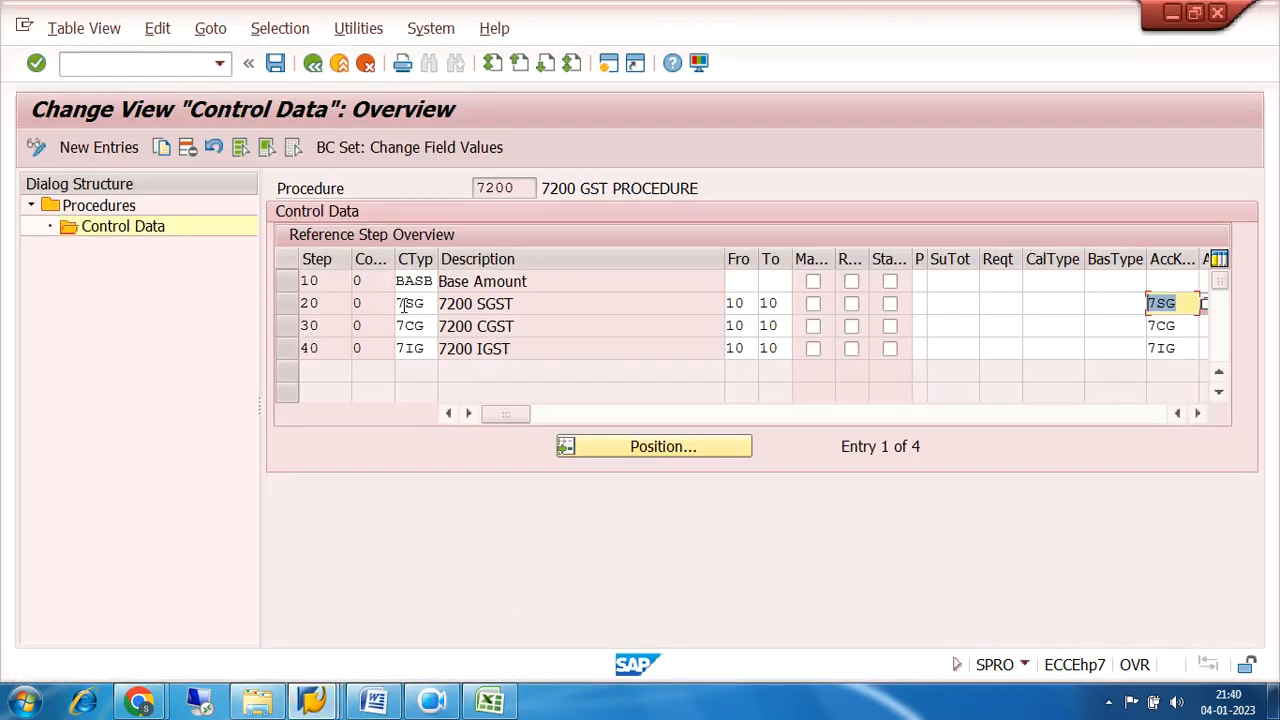
pyautogui.moveTo(405, 304); pyautogui.dragTo(432, 304)
pyautogui.moveTo(1182, 308); pyautogui.dragTo(1131, 311)
pyautogui.click(316, 703)
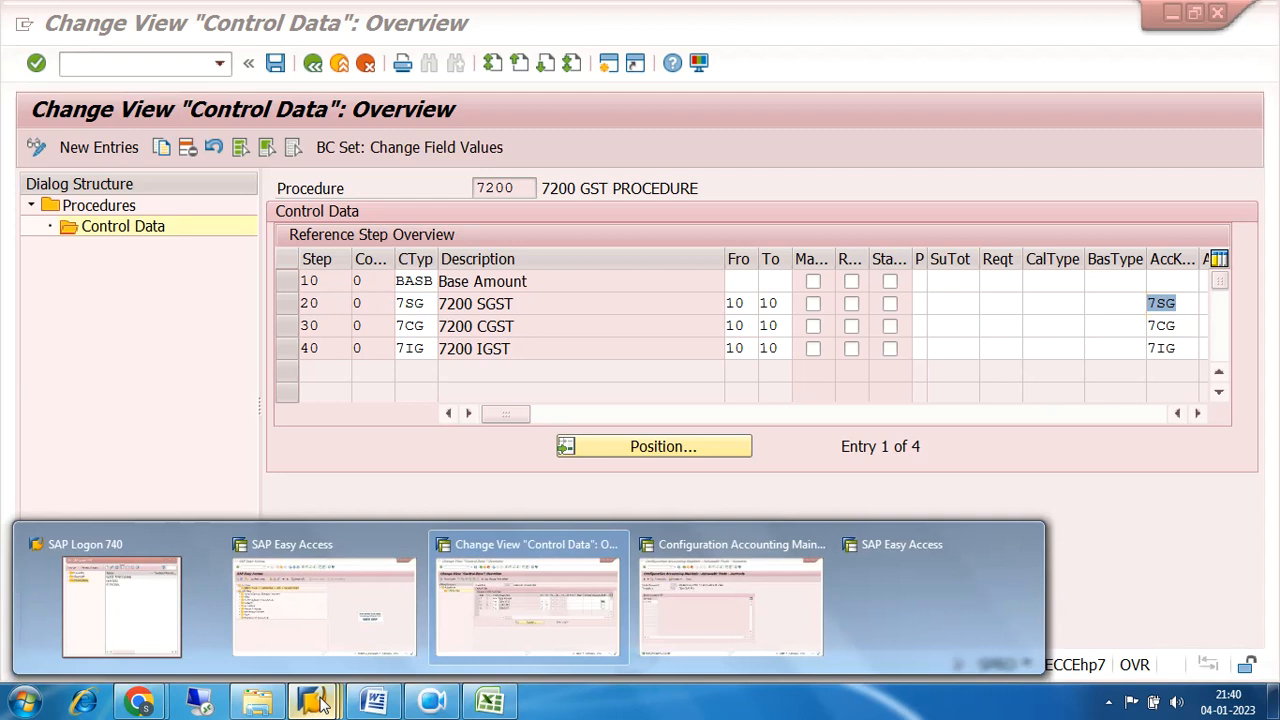
pyautogui.click(537, 612)
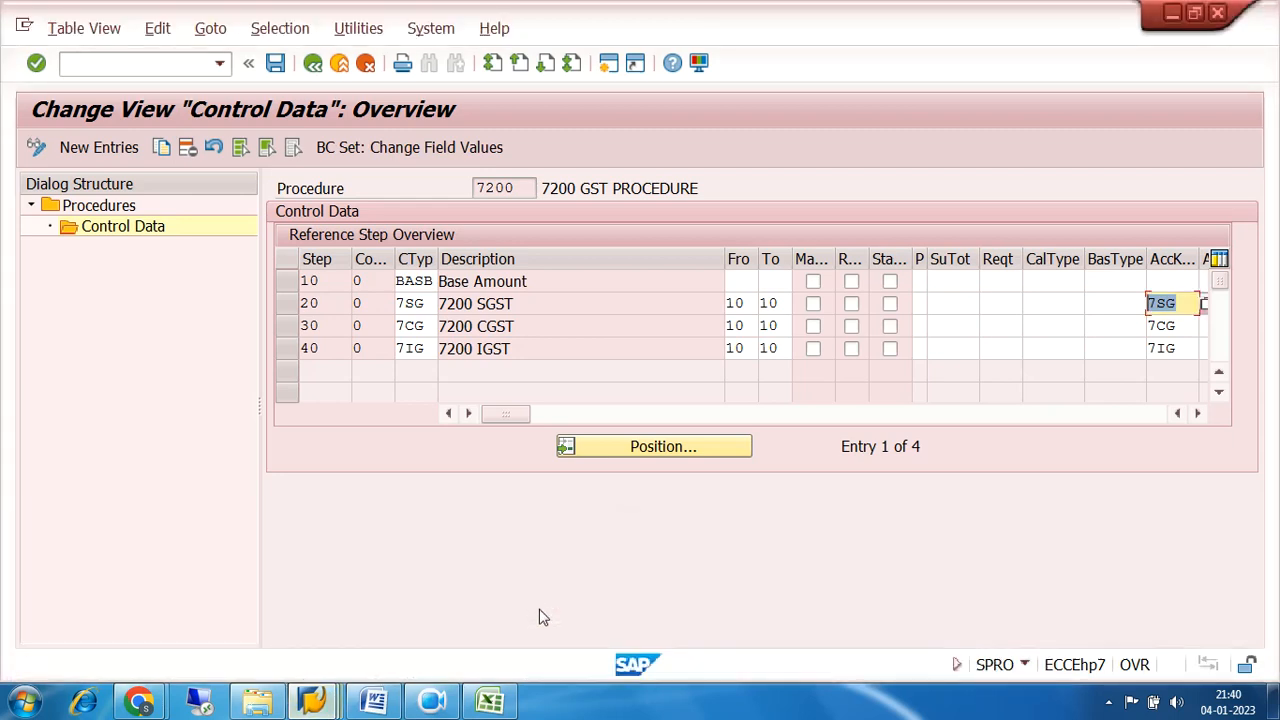
pyautogui.click(316, 703)
pyautogui.click(700, 600)
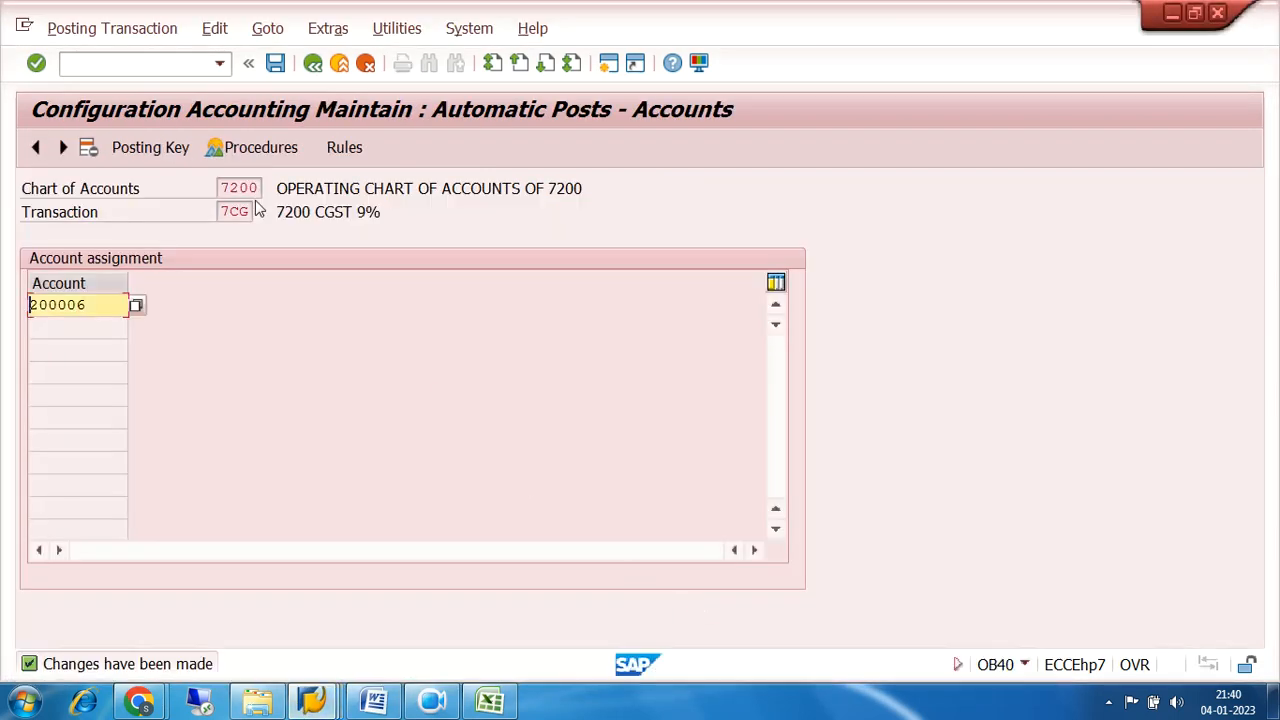
pyautogui.moveTo(254, 216); pyautogui.dragTo(147, 242)
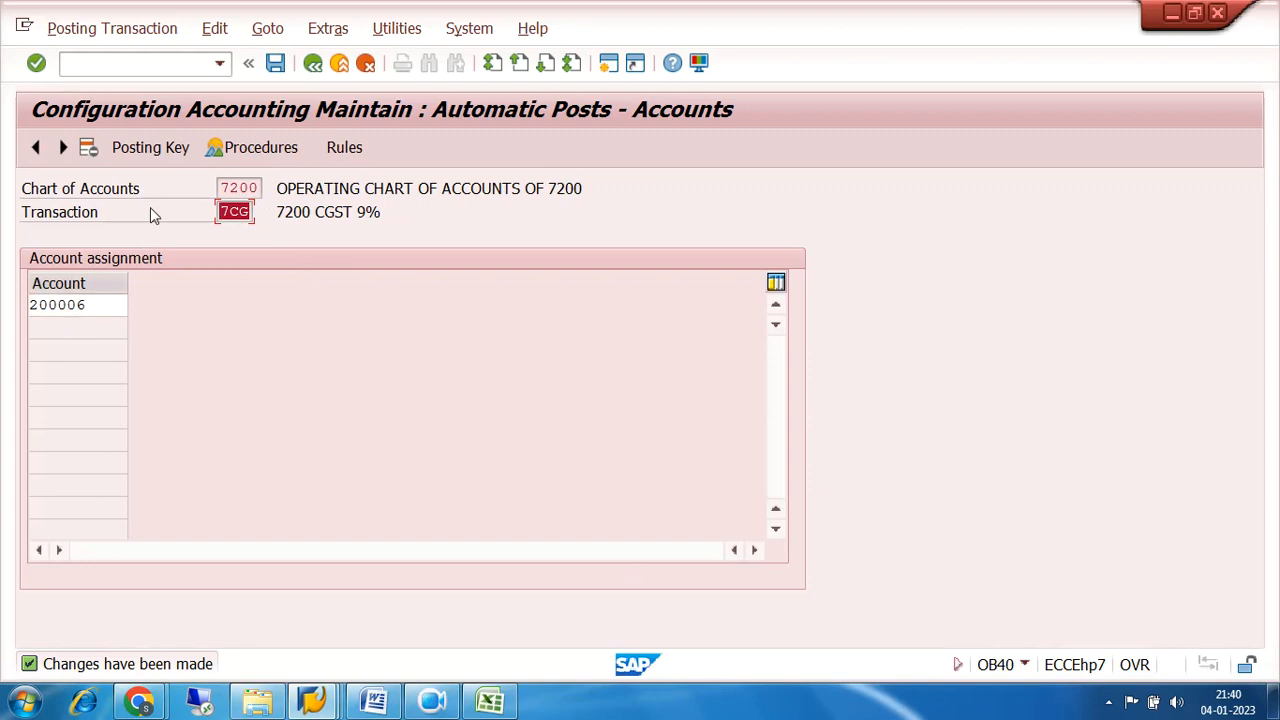
# Return to the list of tax posting procedures, open transaction 7IG for chart of accounts 7200 and save its account determination rules.
pyautogui.click(313, 63)
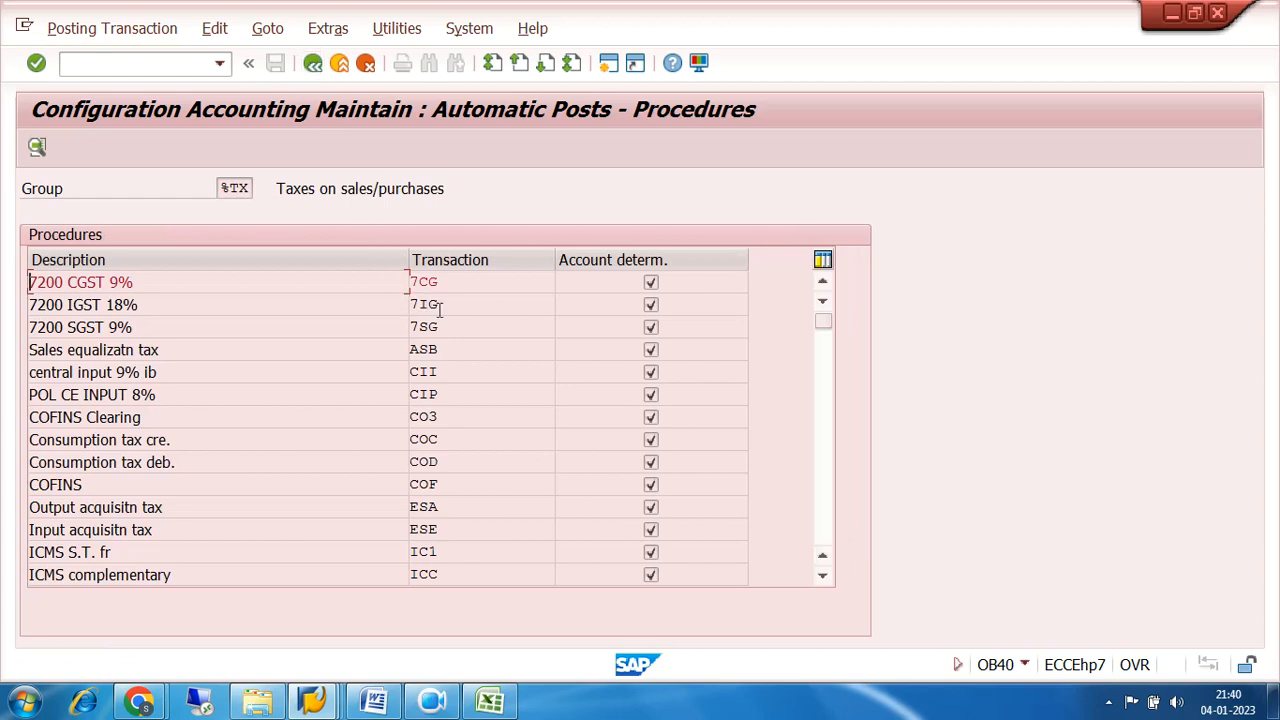
pyautogui.doubleClick(444, 303)
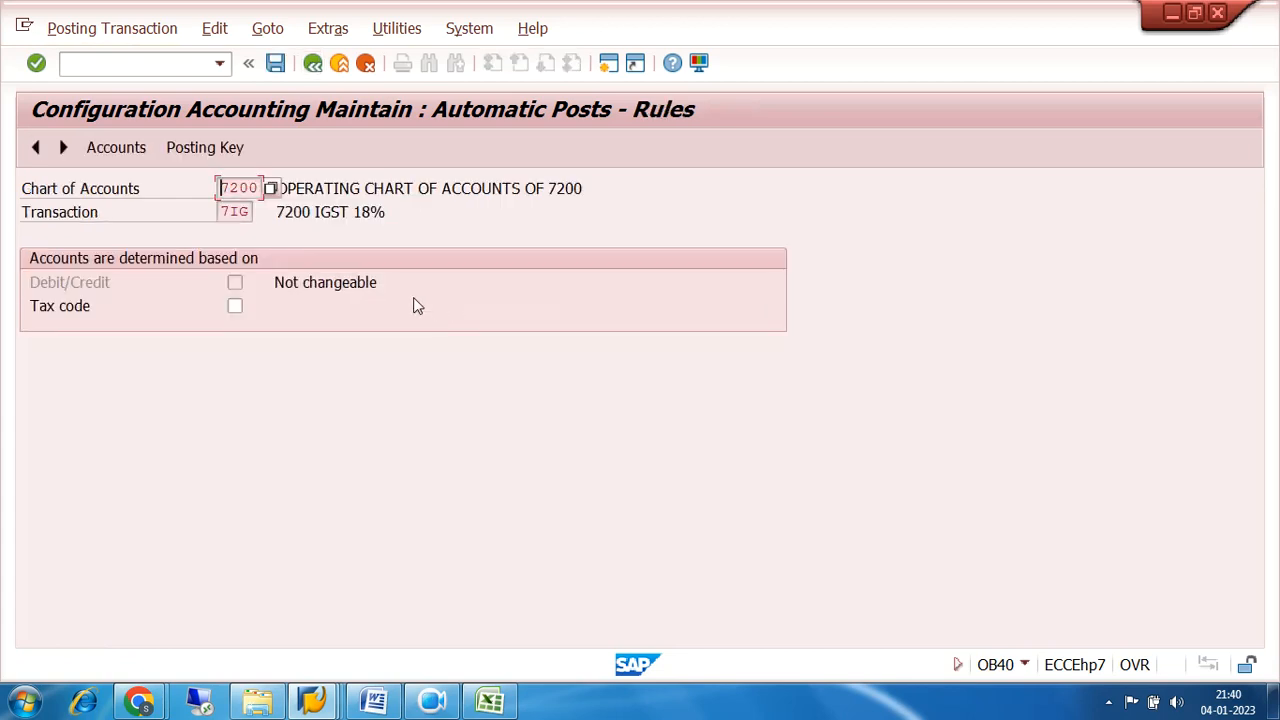
pyautogui.click(205, 147)
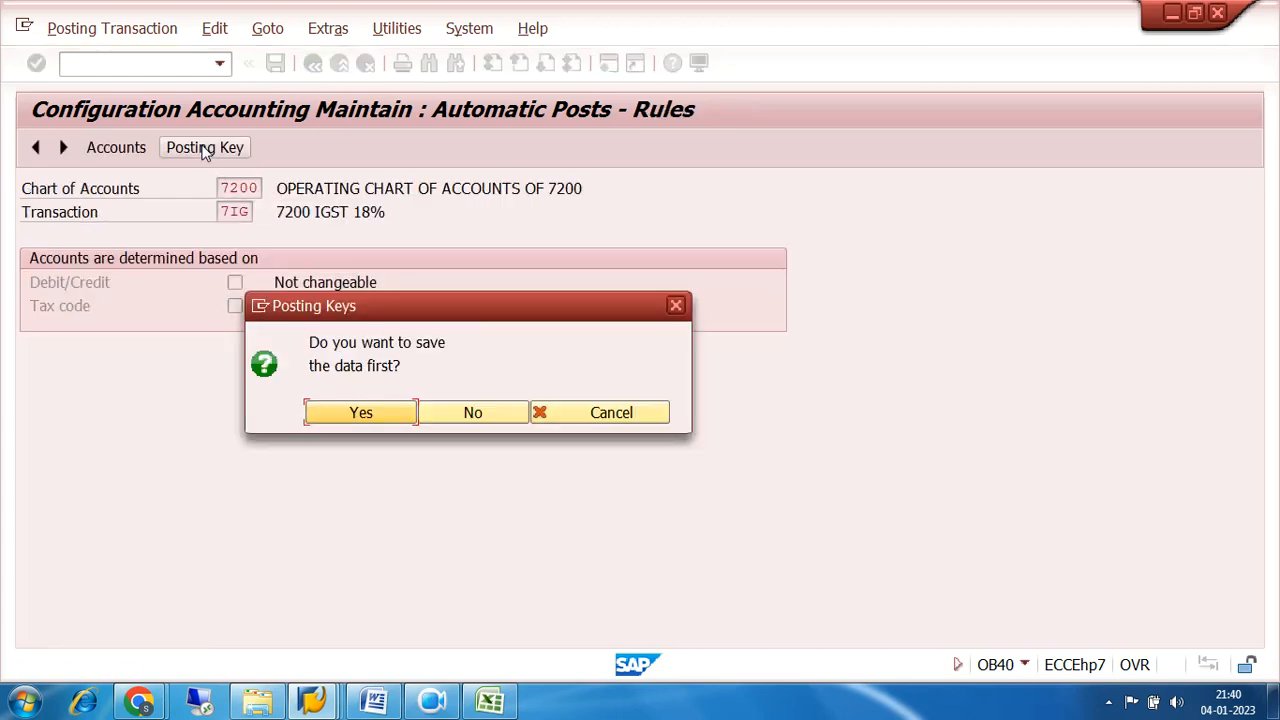
pyautogui.click(384, 414)
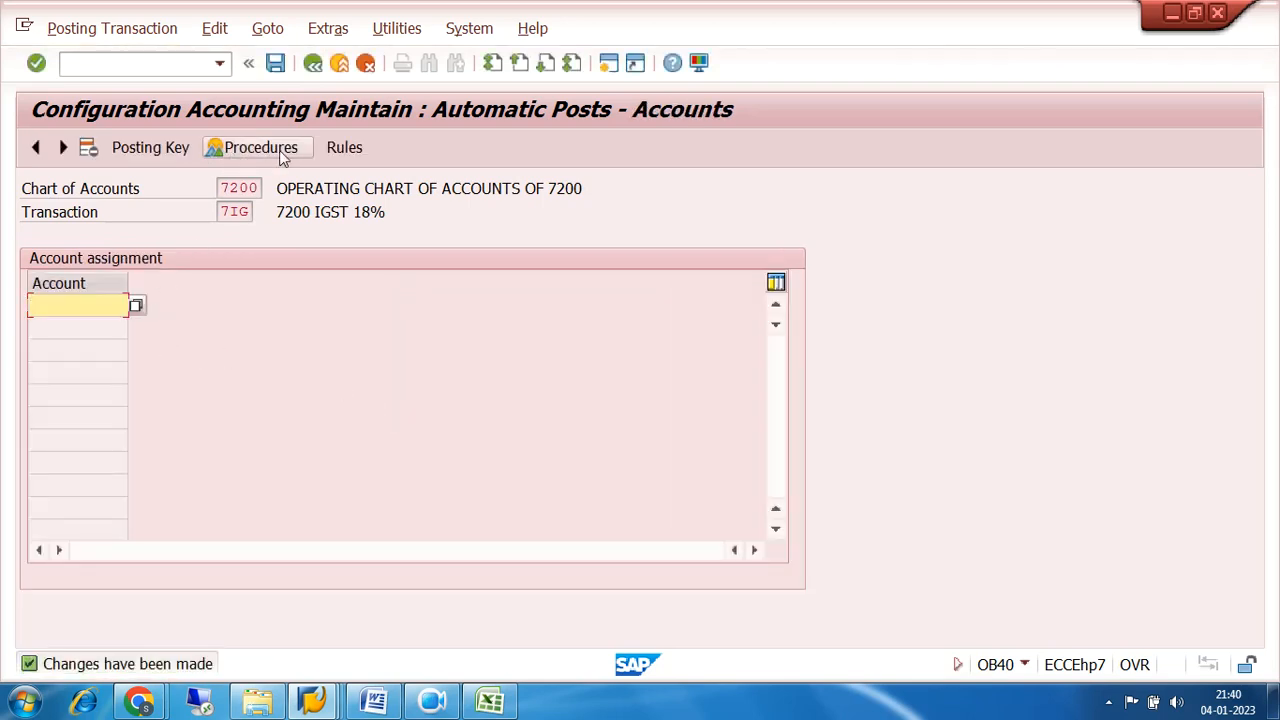
# Set the posting keys of transaction 7IG to debit 40 and credit 50, and save them to the customizing request.
pyautogui.click(169, 150)
pyautogui.click(238, 258)
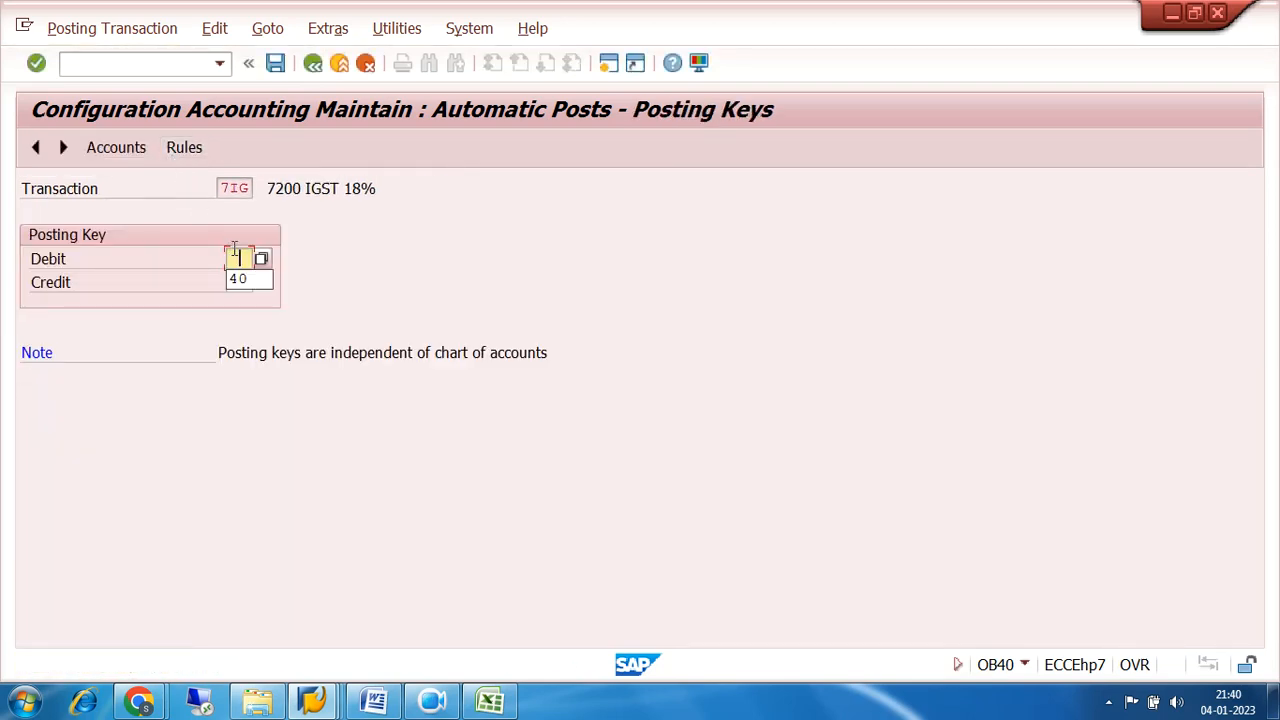
pyautogui.click(248, 282)
pyautogui.click(238, 282)
pyautogui.click(246, 307)
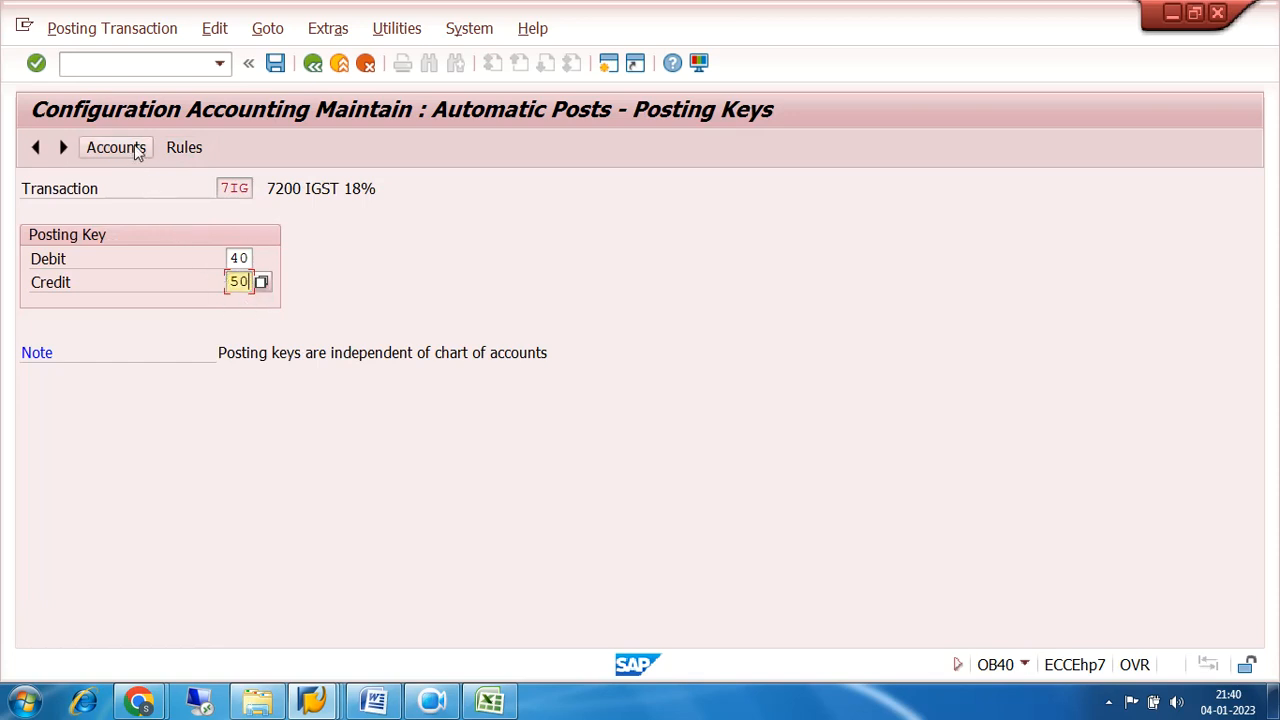
pyautogui.click(275, 63)
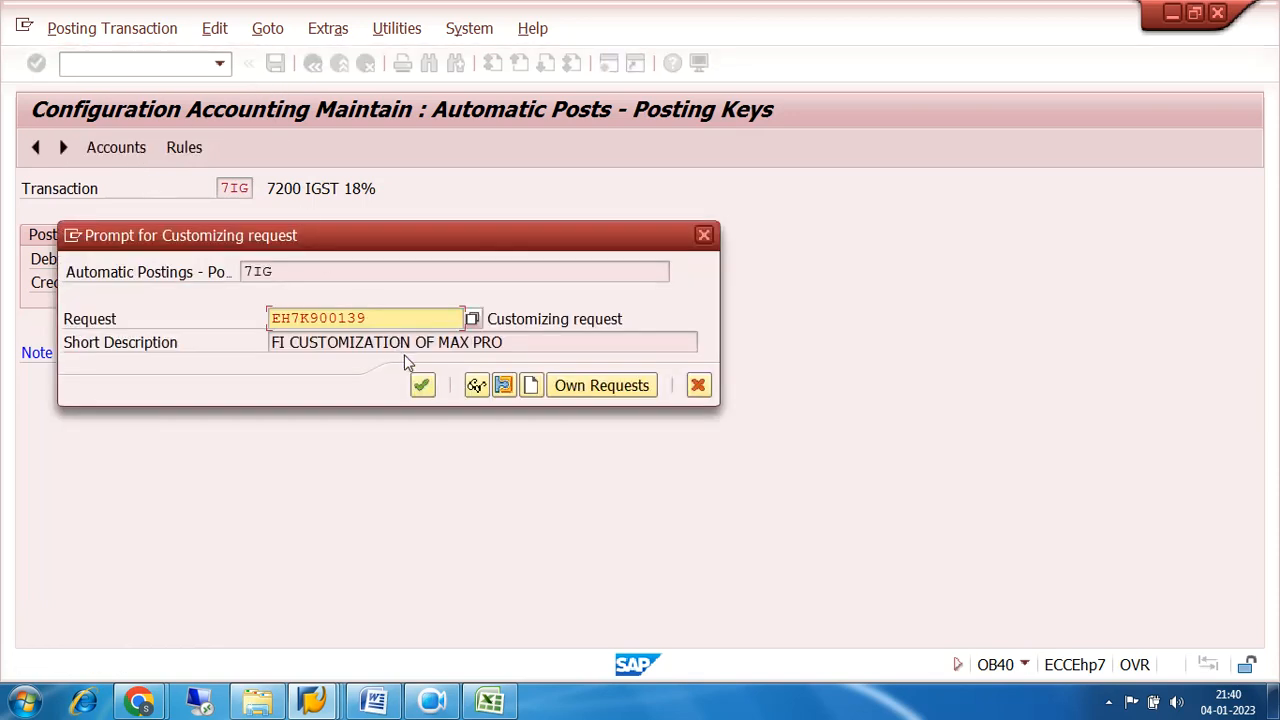
pyautogui.click(421, 385)
# Assign the 18% IGST RECEIVABLE account 200007 to transaction 7IG in chart of accounts 7200 and save it to the customizing request.
pyautogui.click(118, 150)
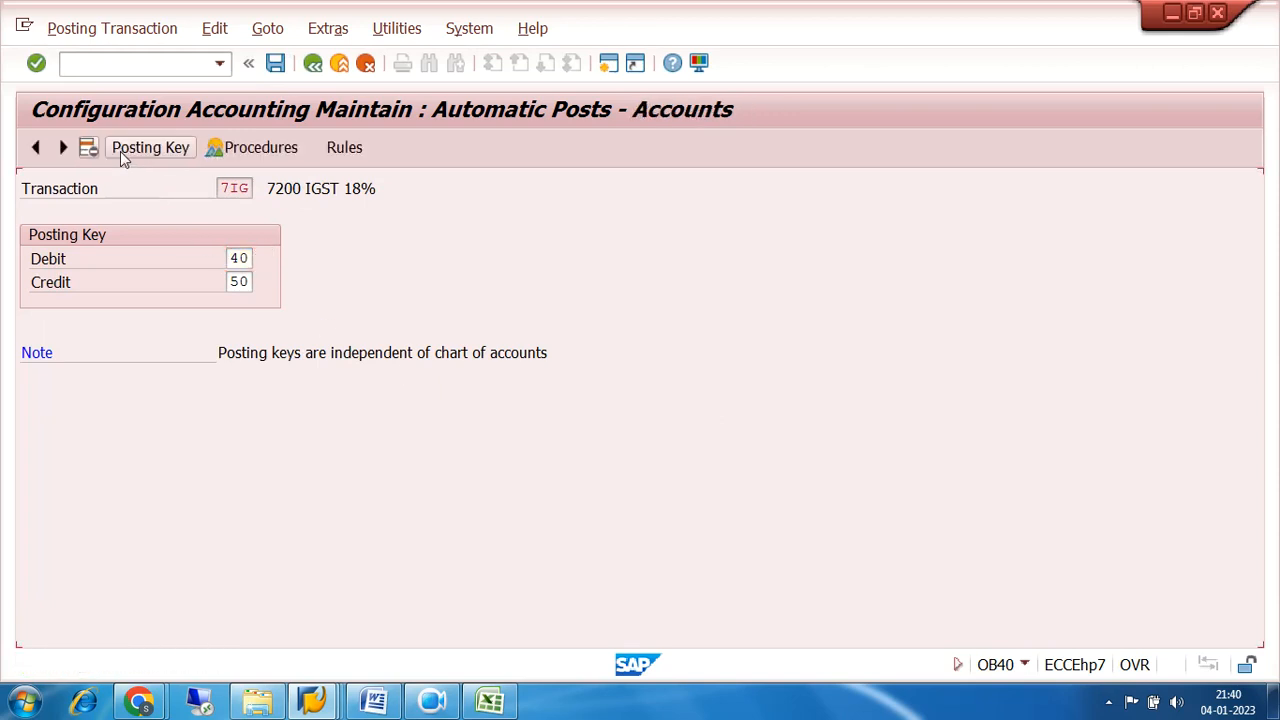
pyautogui.click(136, 306)
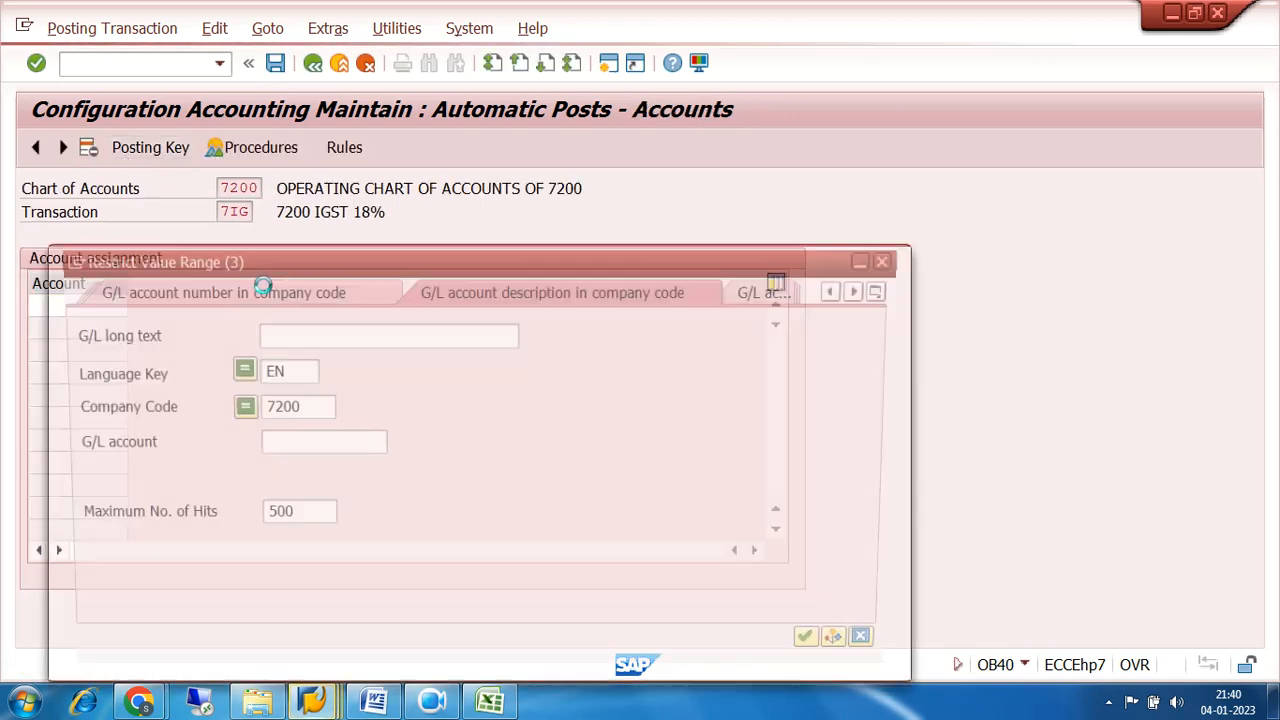
pyautogui.click(826, 650)
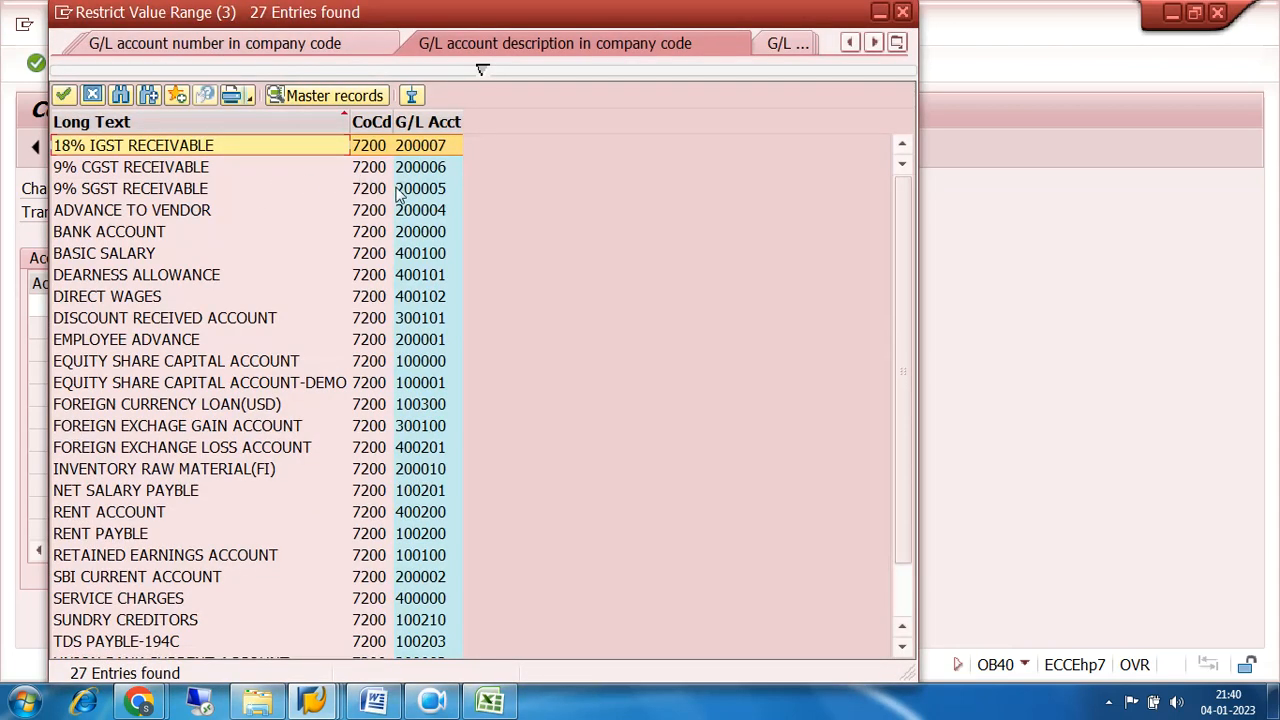
pyautogui.doubleClick(418, 150)
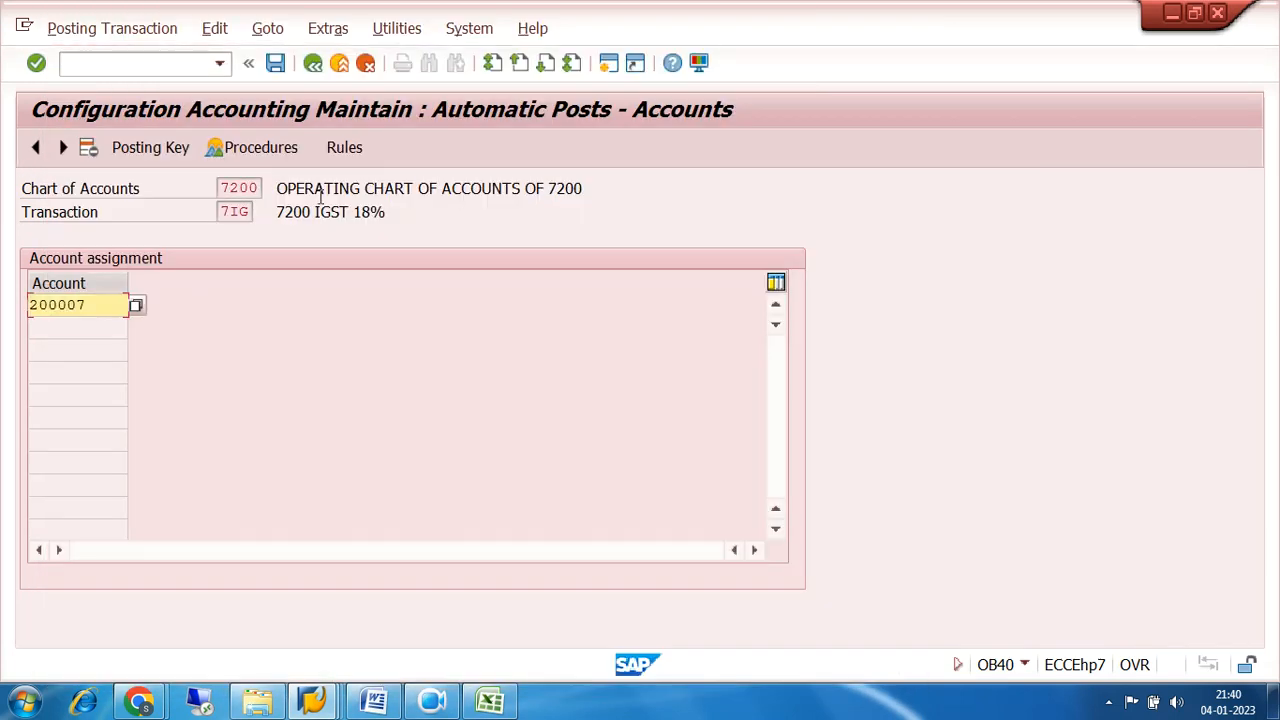
pyautogui.click(275, 64)
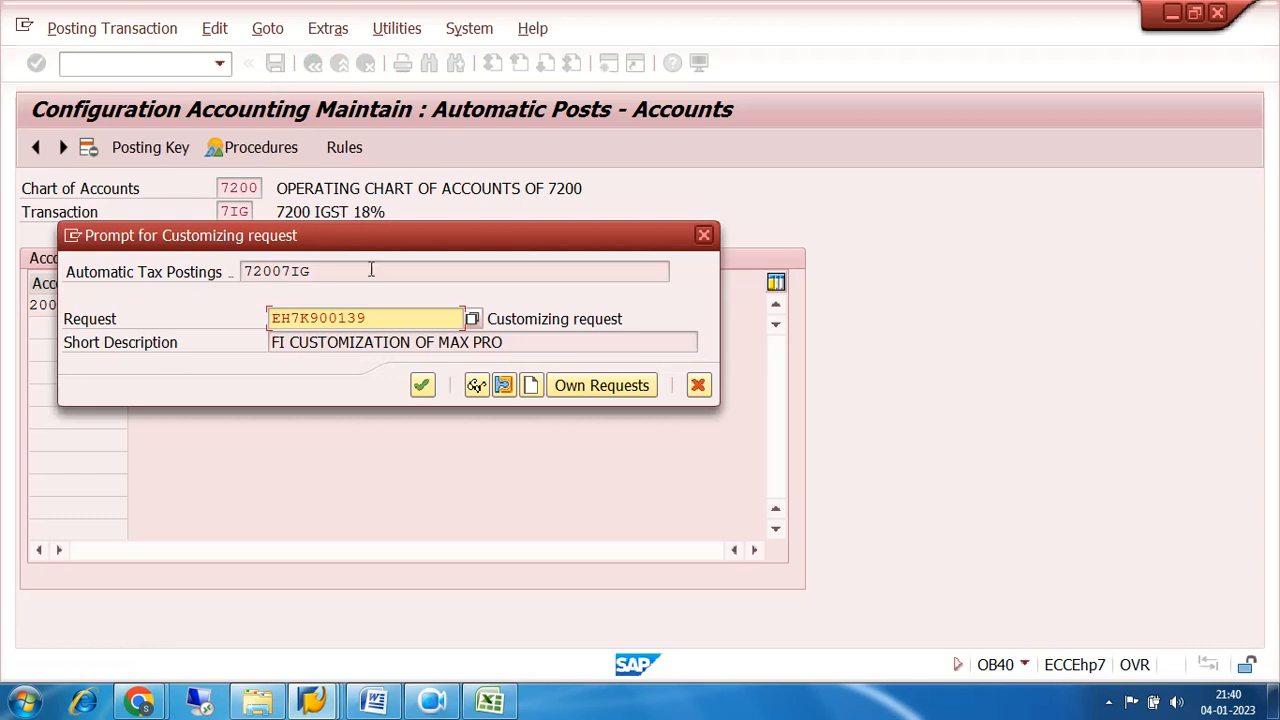
pyautogui.click(414, 386)
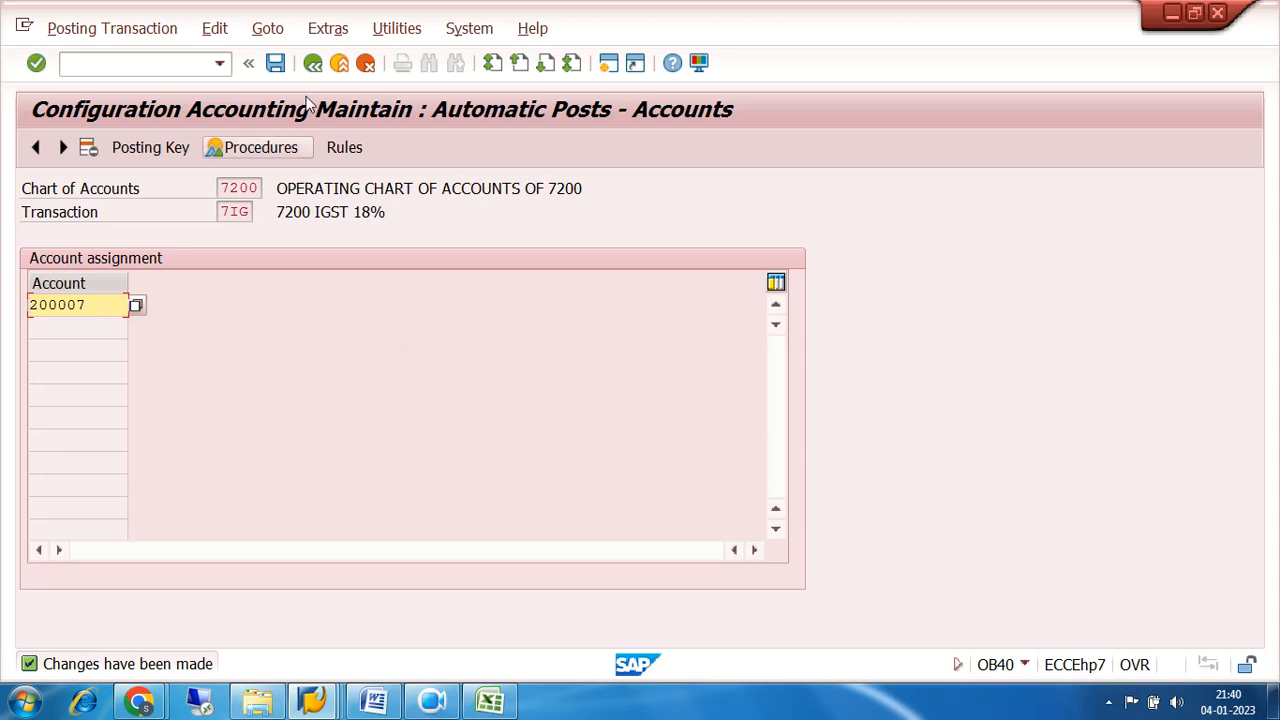
# Exit the tax account configuration back to SAP Easy Access and start vendor invoice entry with transaction FB60.
pyautogui.click(312, 63)
pyautogui.click(312, 63)
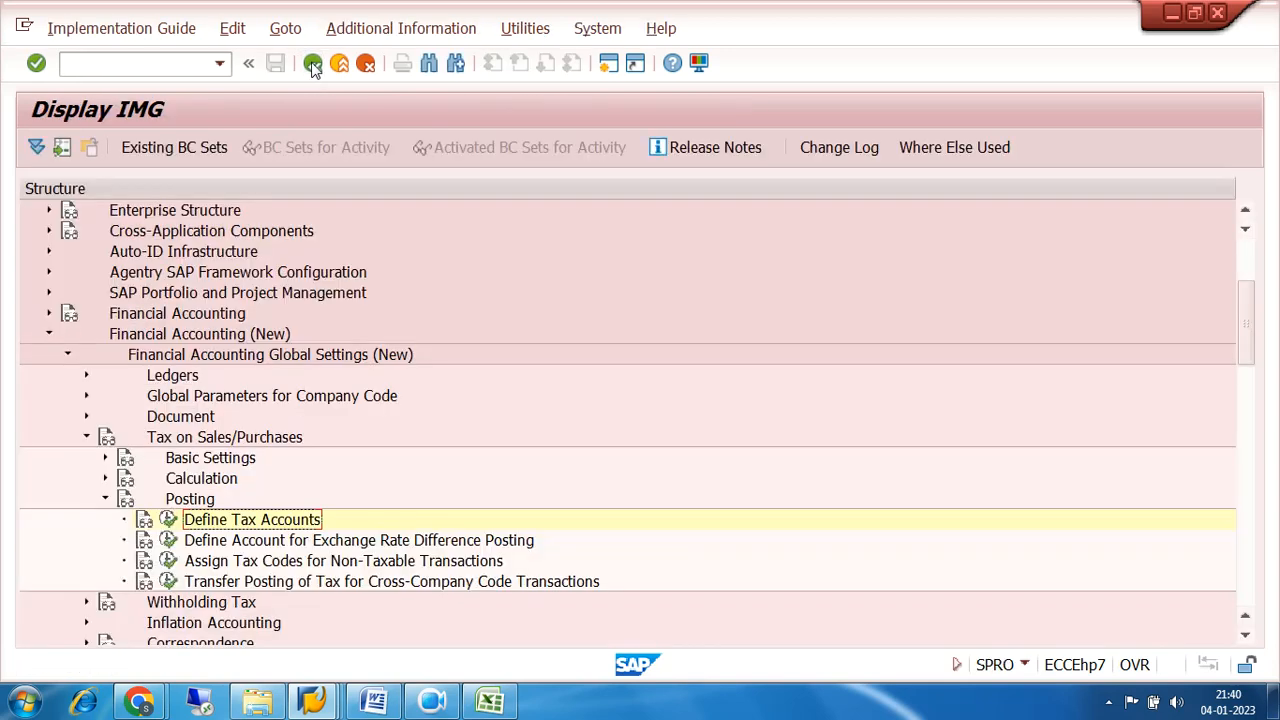
pyautogui.click(312, 63)
pyautogui.click(312, 63)
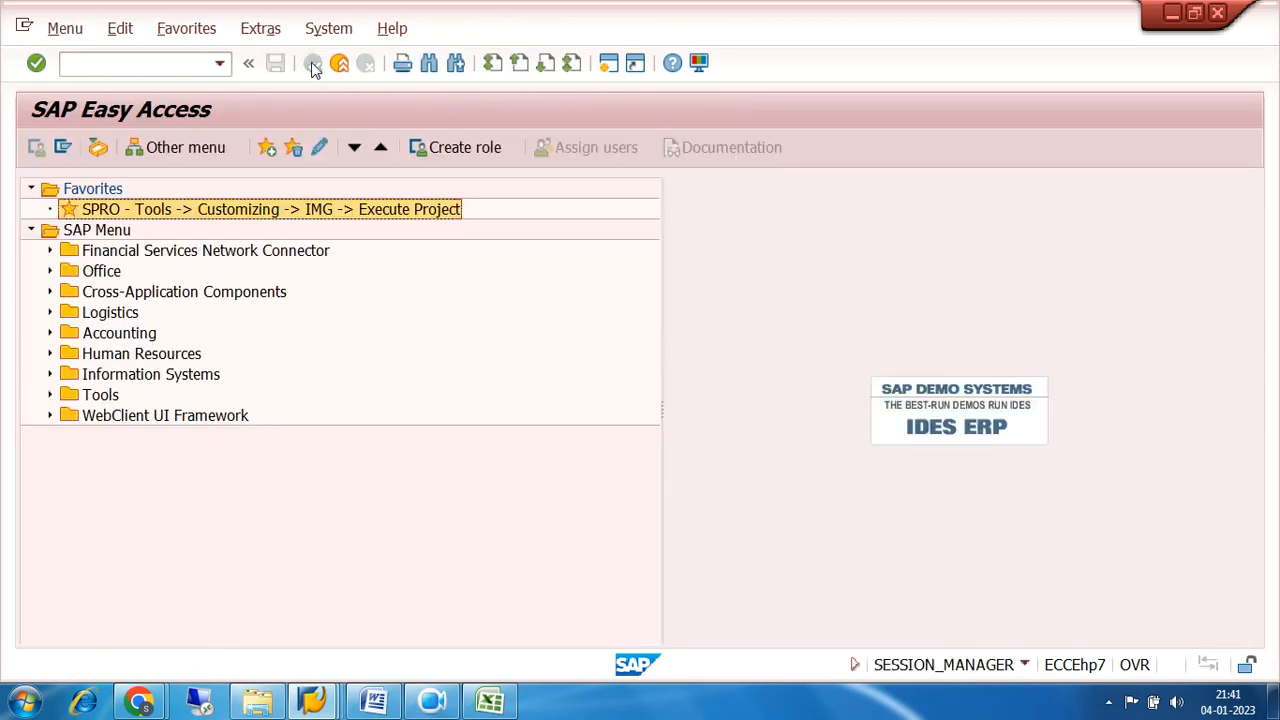
pyautogui.click(122, 61)
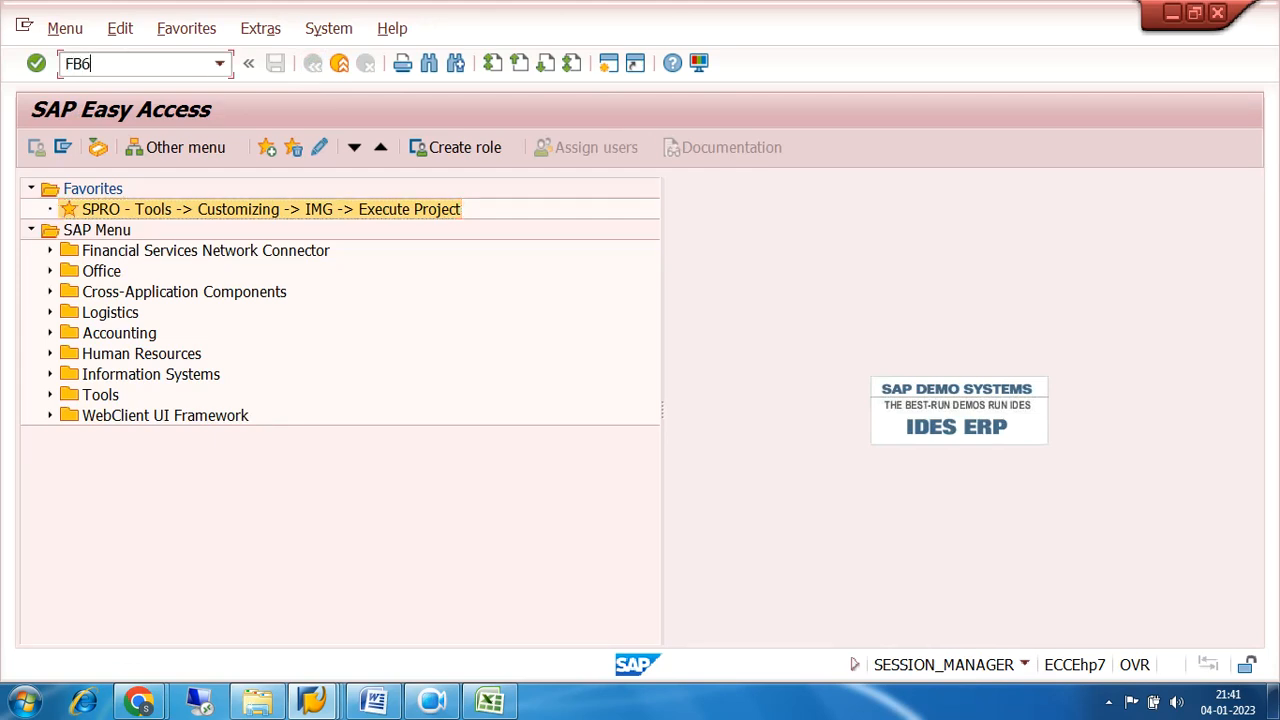
pyautogui.write('FB60')
pyautogui.press('Return')
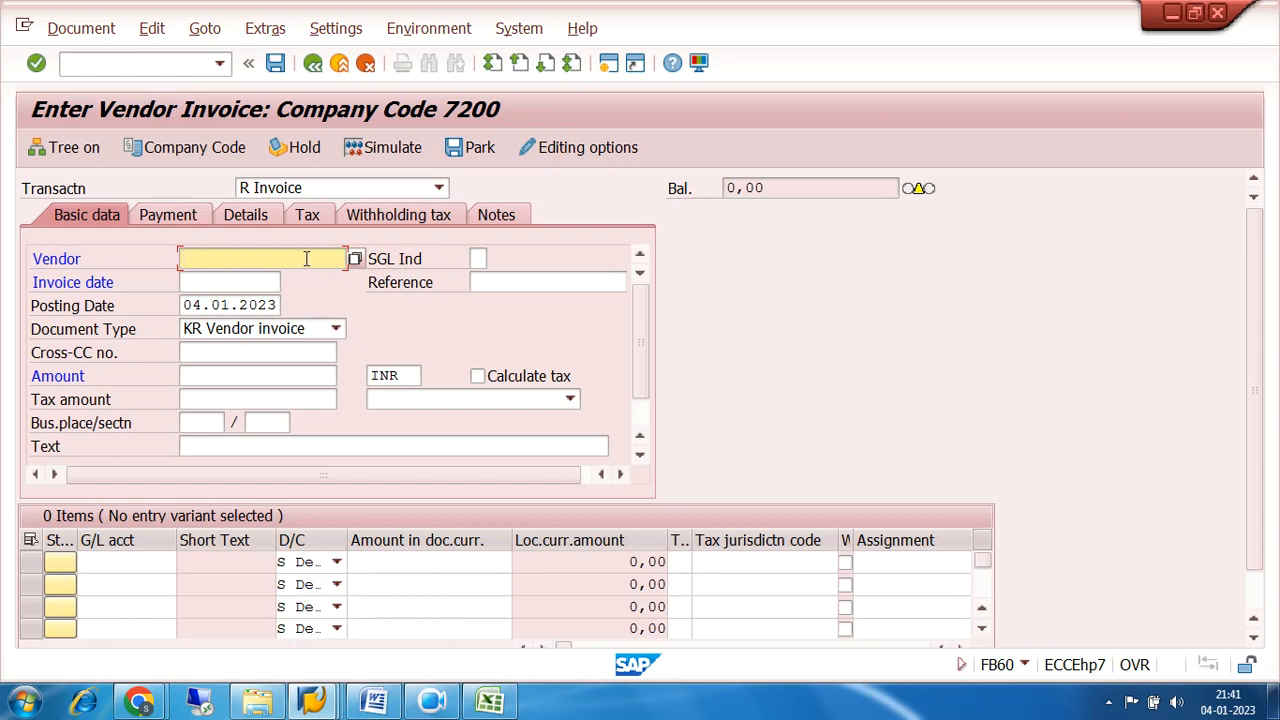
# Confirm company code 7200 for the vendor invoice and select TRIDENT IND LTD as the vendor from the vendor search.
pyautogui.click(218, 150)
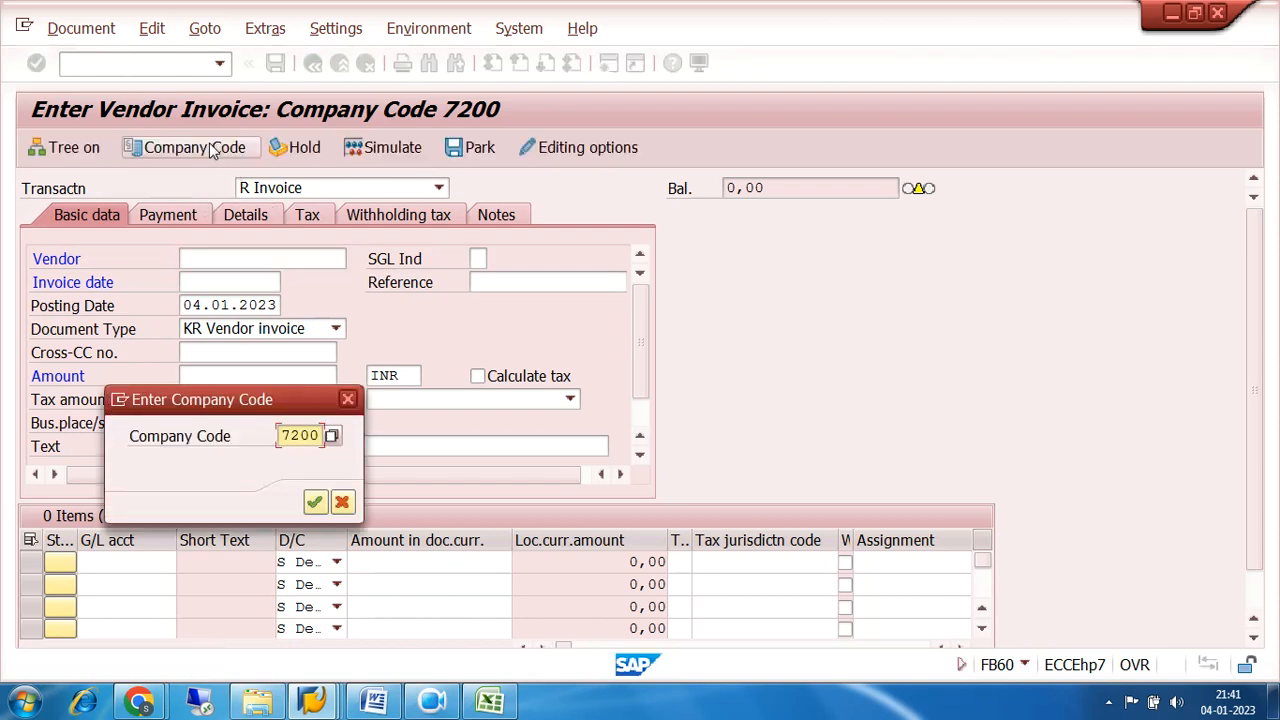
pyautogui.click(314, 502)
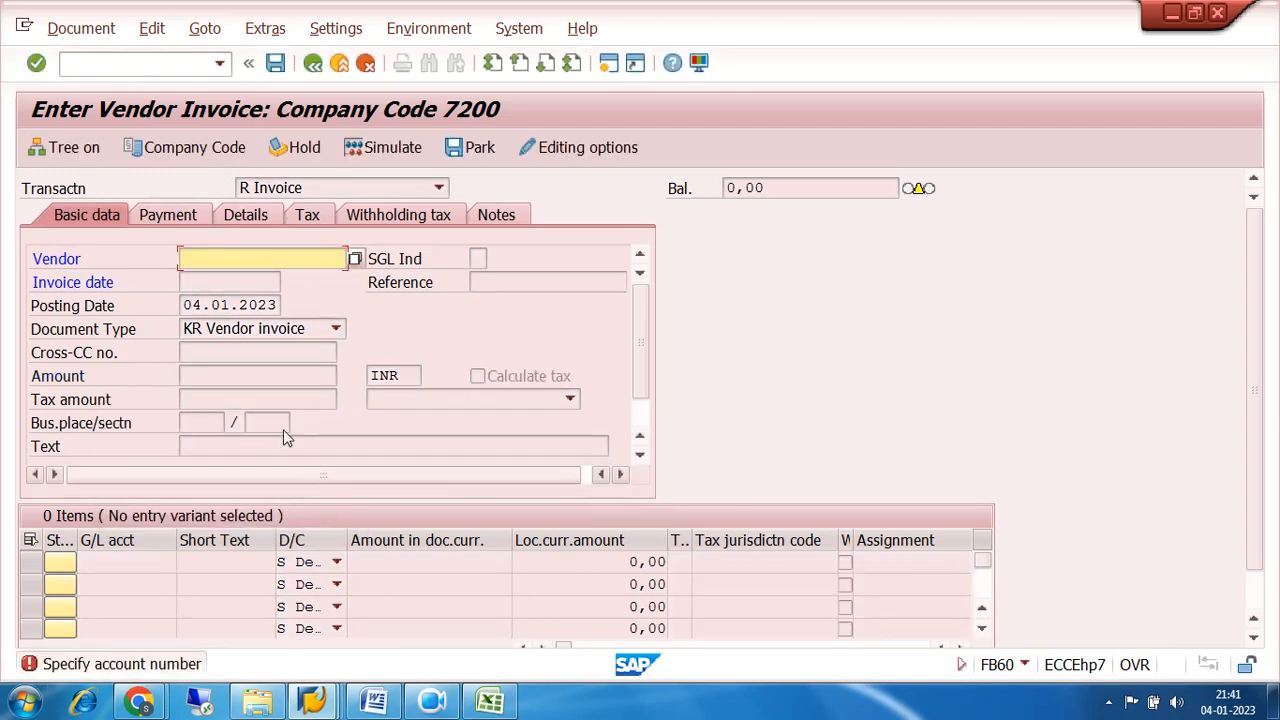
pyautogui.click(354, 260)
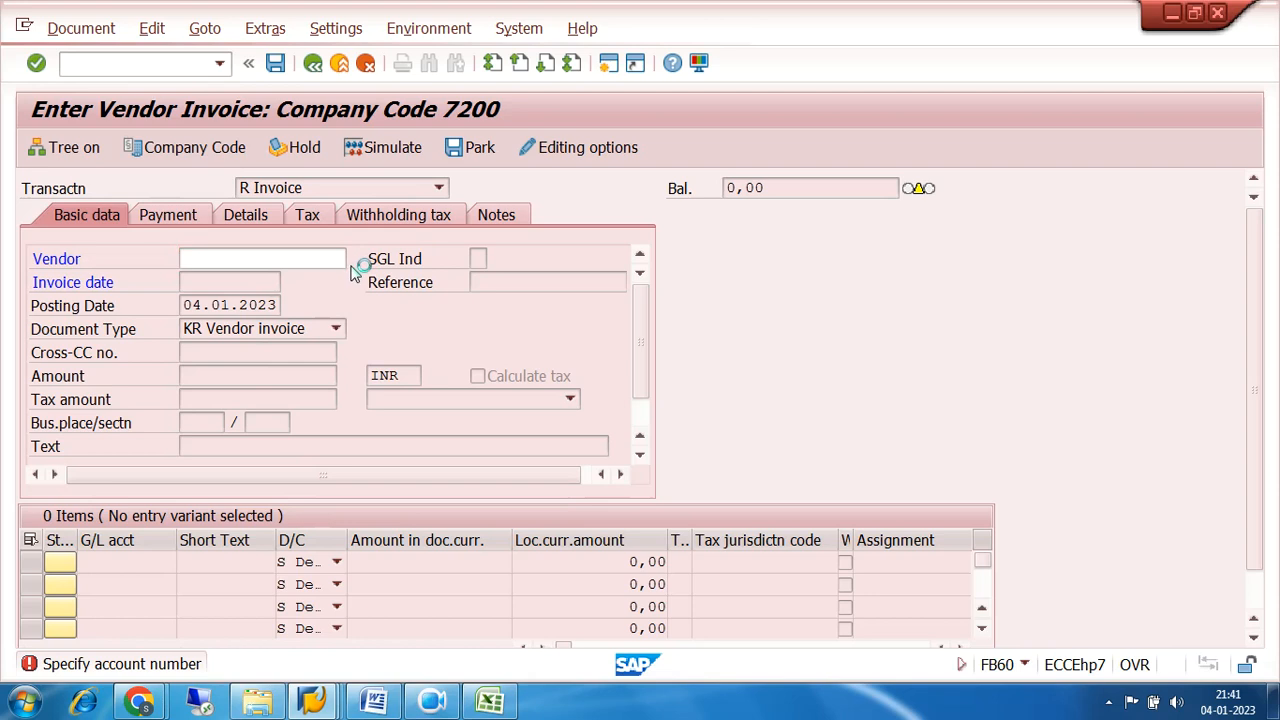
pyautogui.click(966, 653)
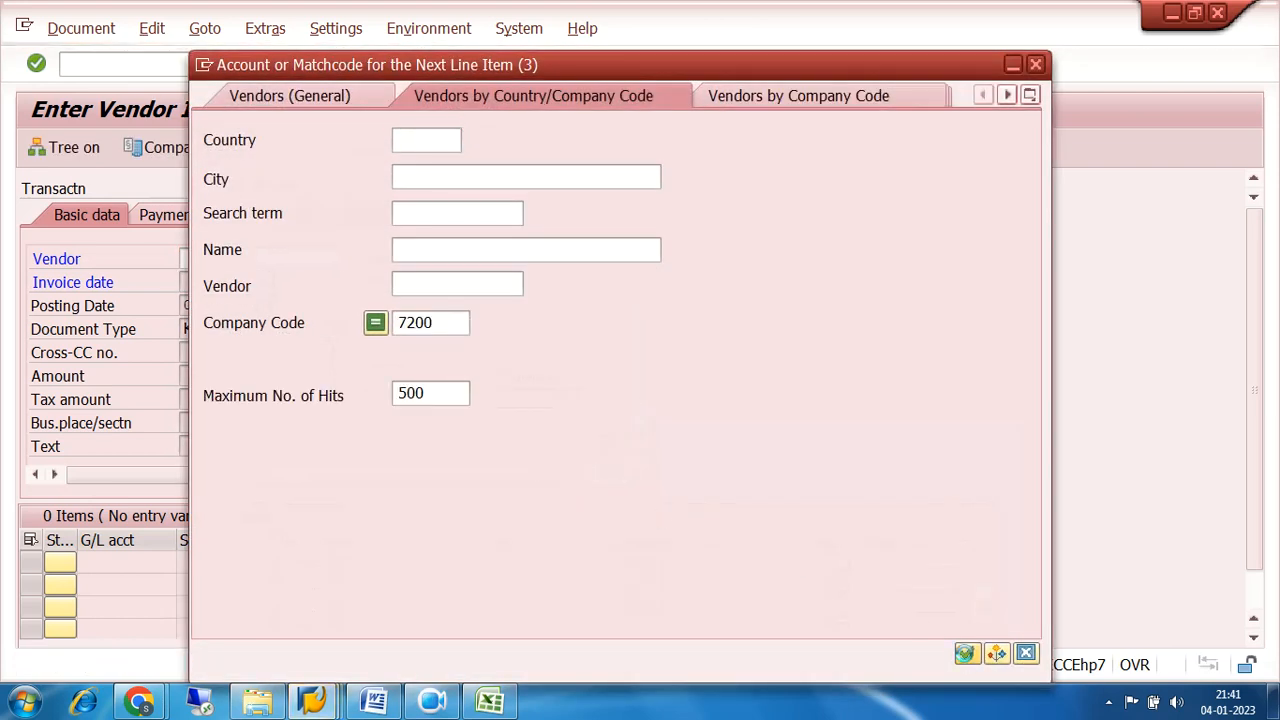
pyautogui.doubleClick(563, 148)
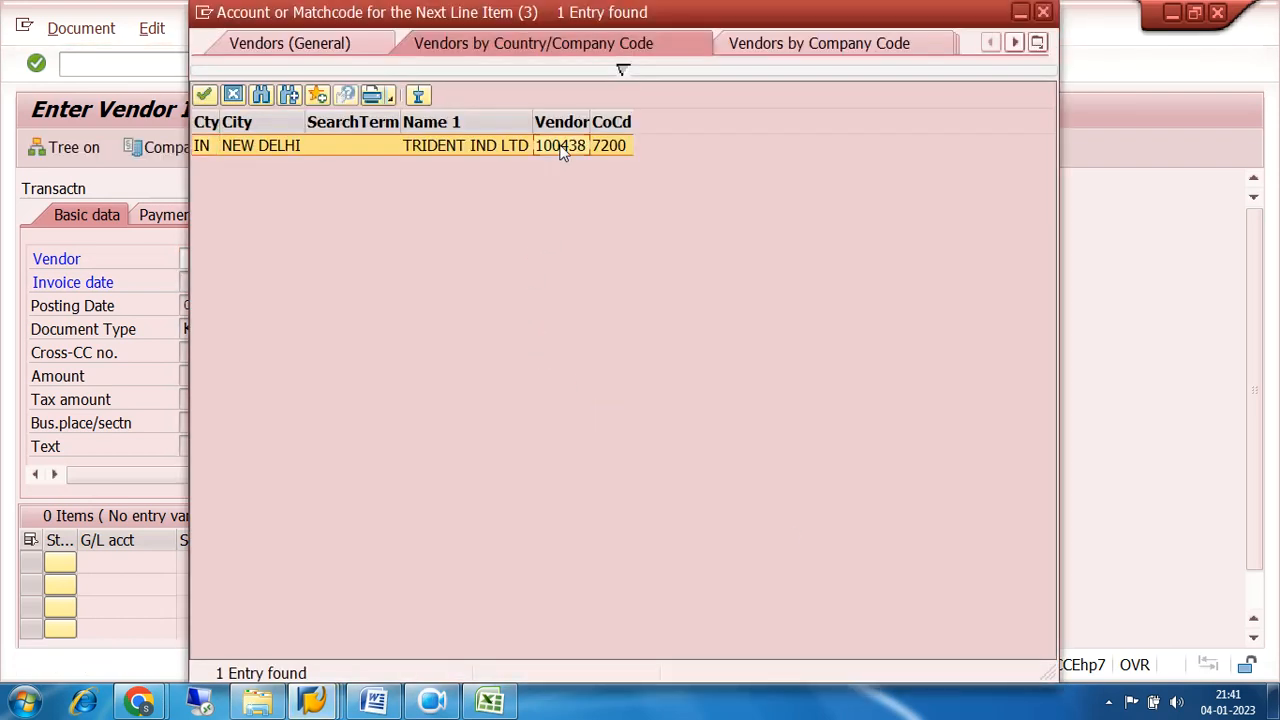
pyautogui.press('Return')
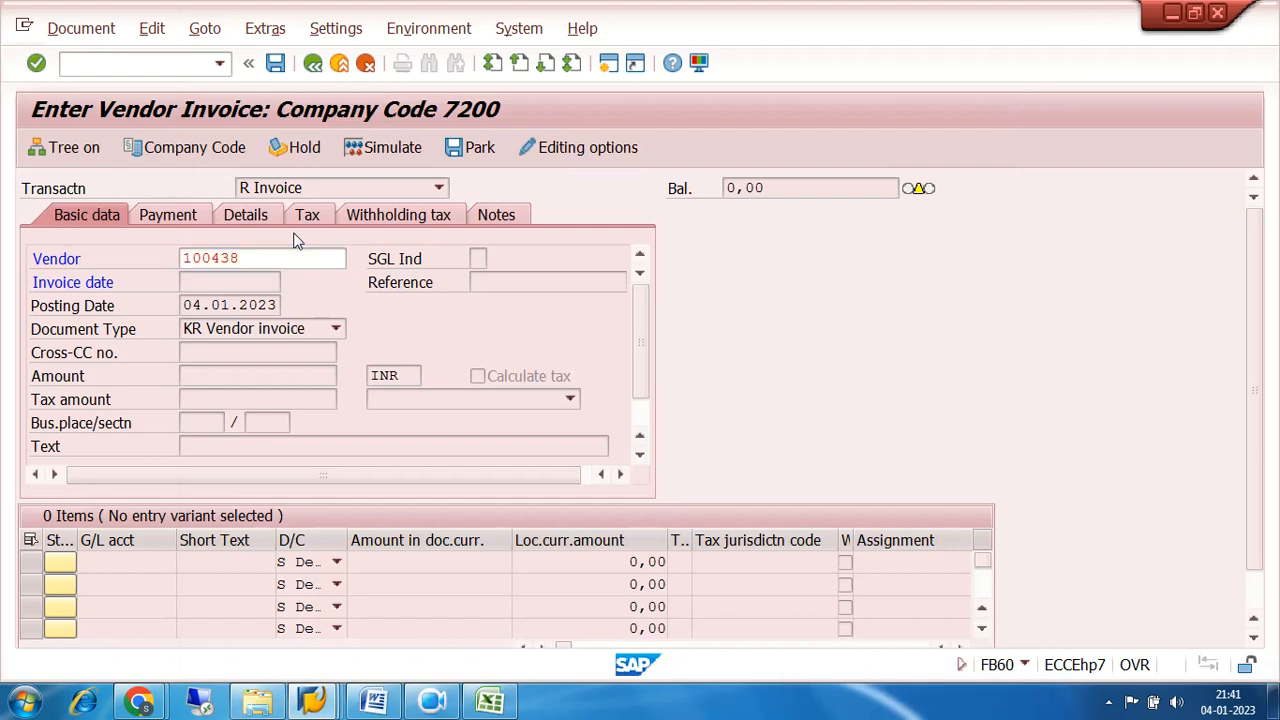
# Set the vendor invoice's invoice date to 04.01.2023.
pyautogui.write('04.01.20')
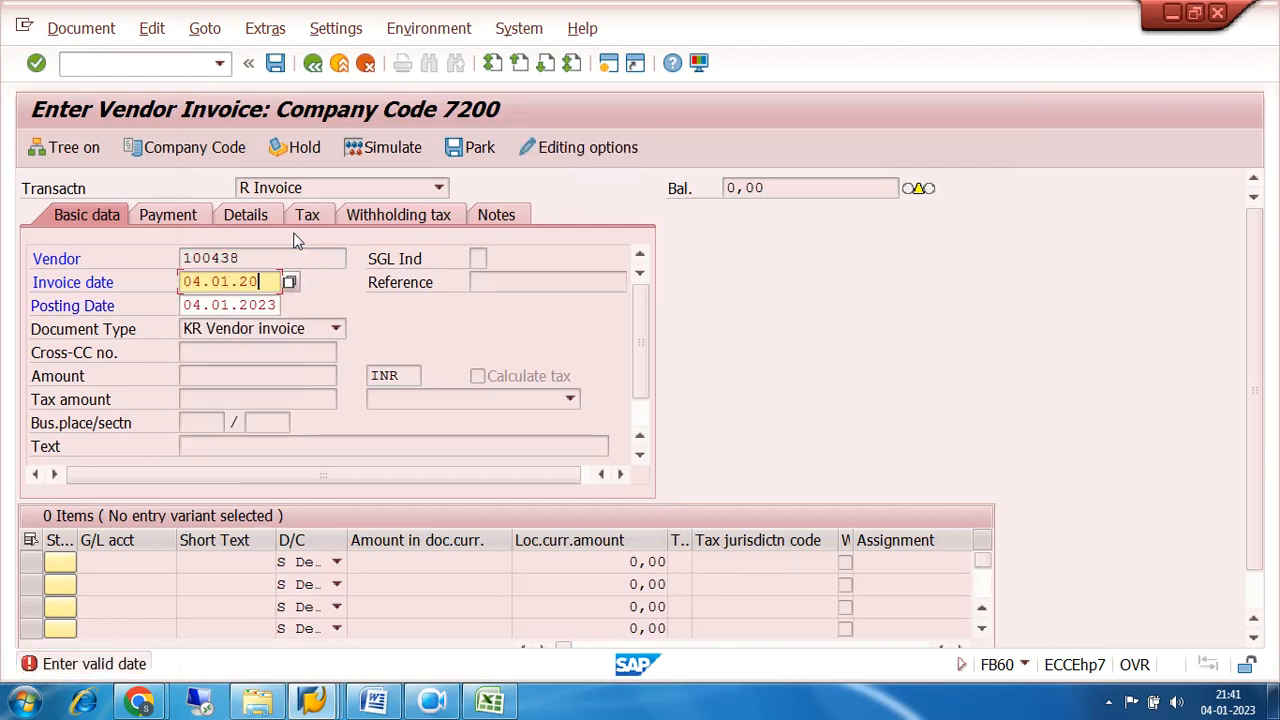
pyautogui.write('23')
pyautogui.press('Return')
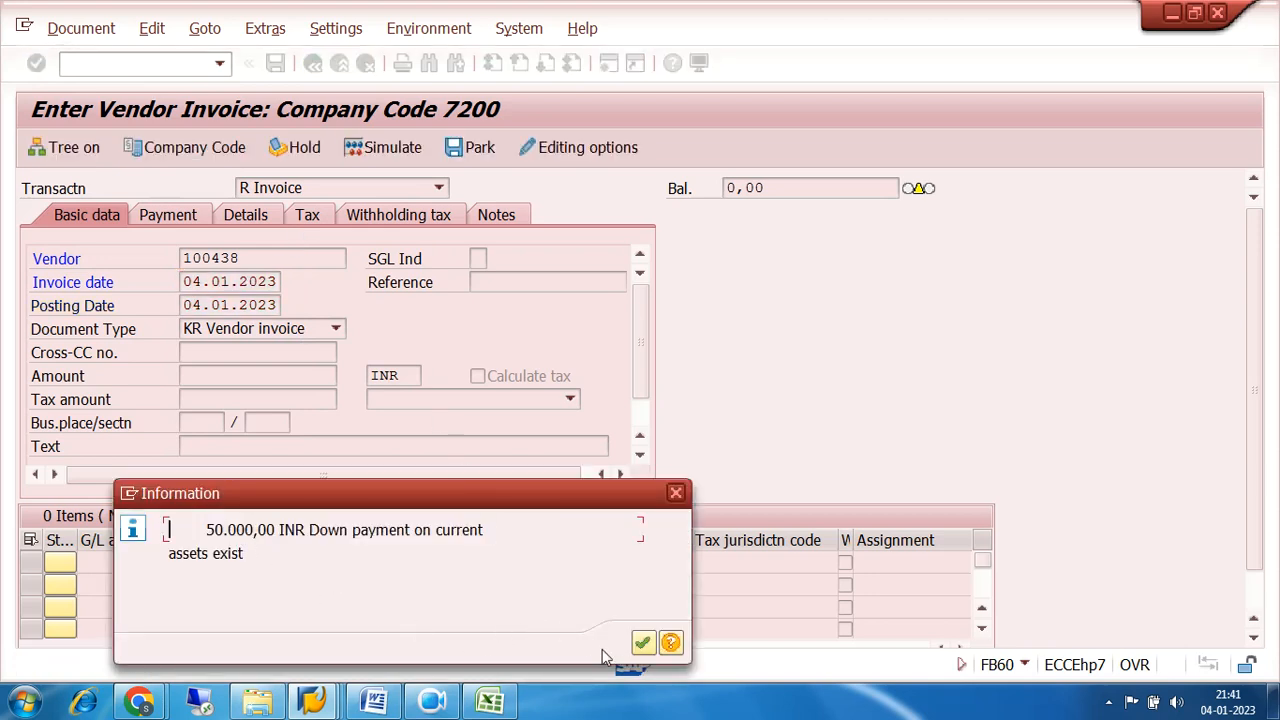
# Acknowledge the down payment notices and set the vendor invoice's header text to PUR INV POSTING.
pyautogui.click(642, 643)
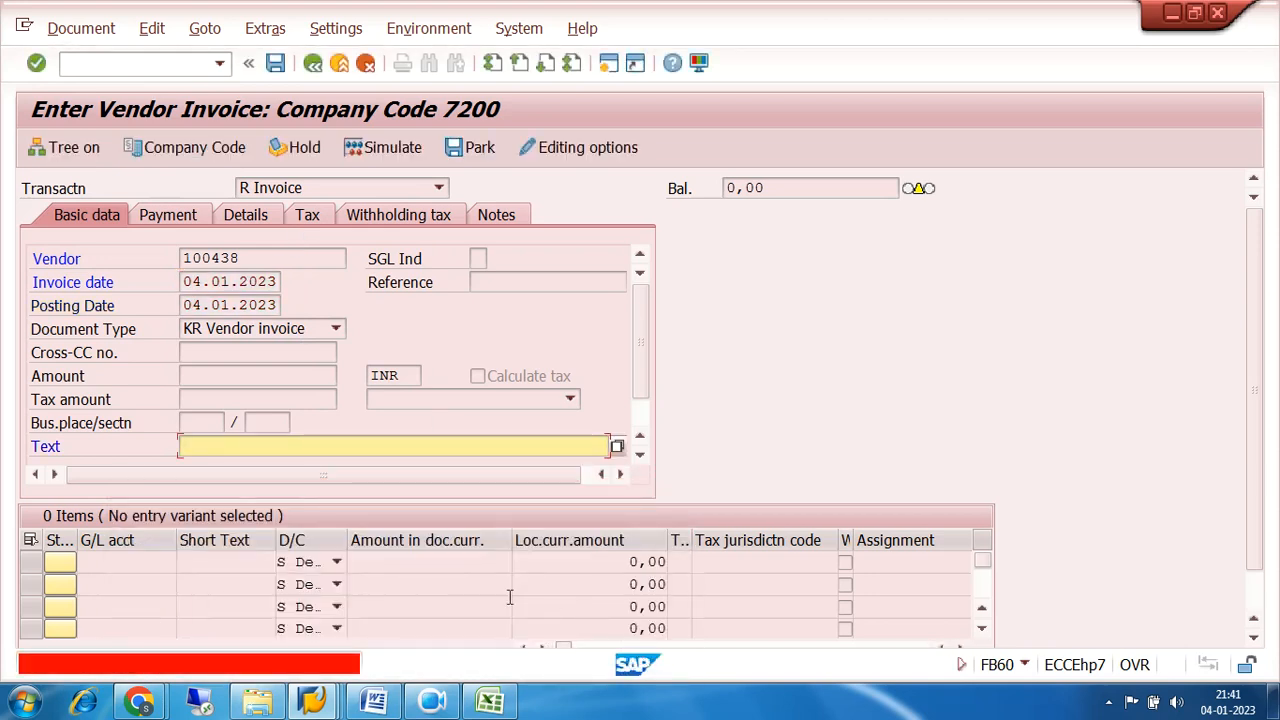
pyautogui.click(237, 451)
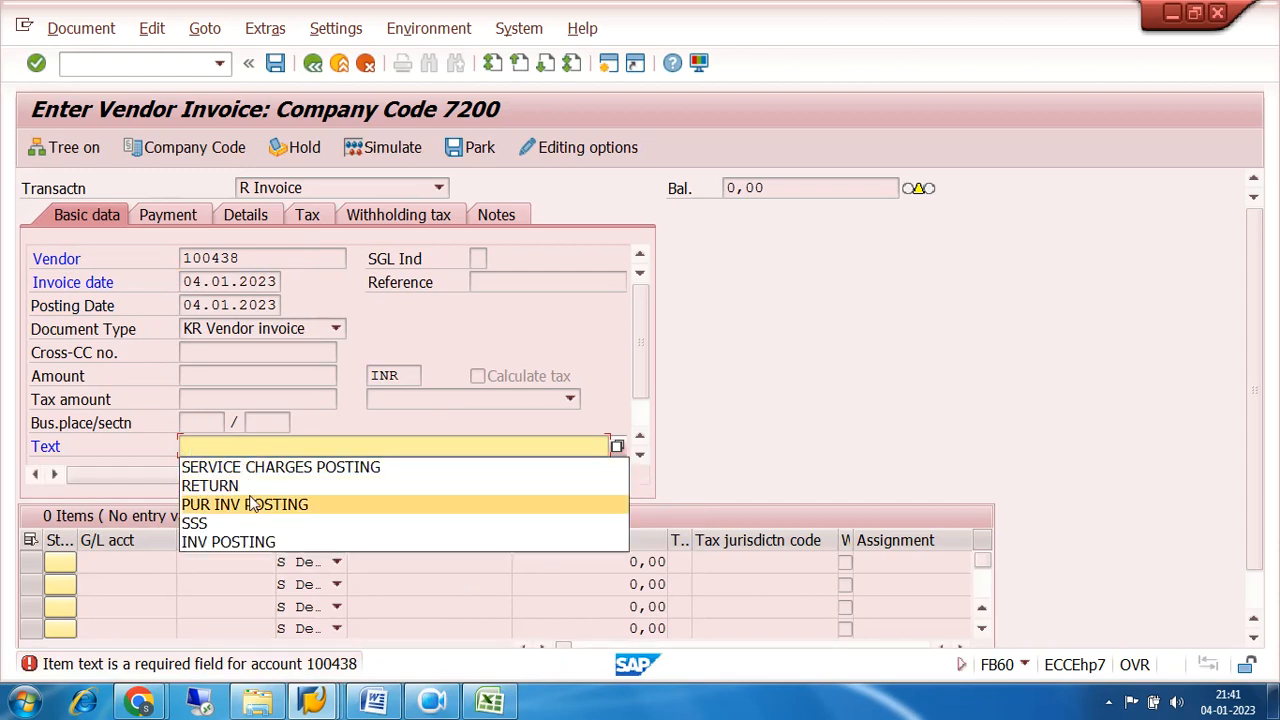
pyautogui.click(251, 504)
pyautogui.press('Return')
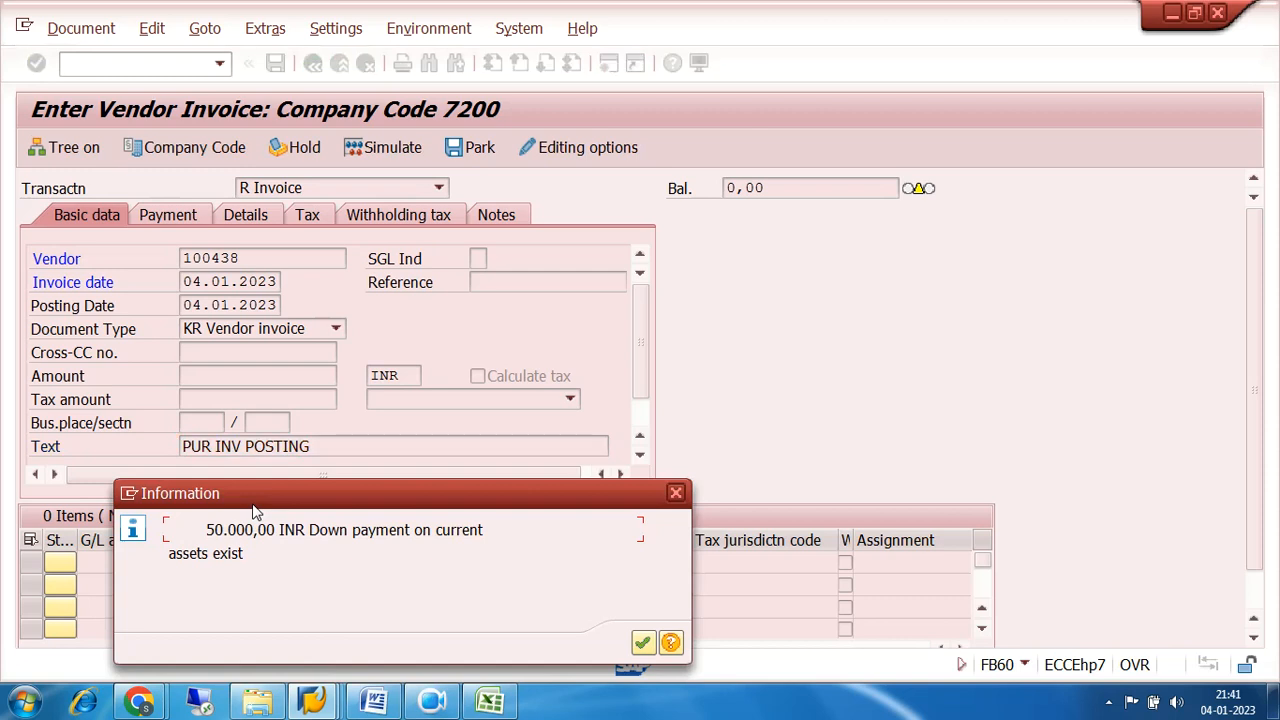
pyautogui.press('Return')
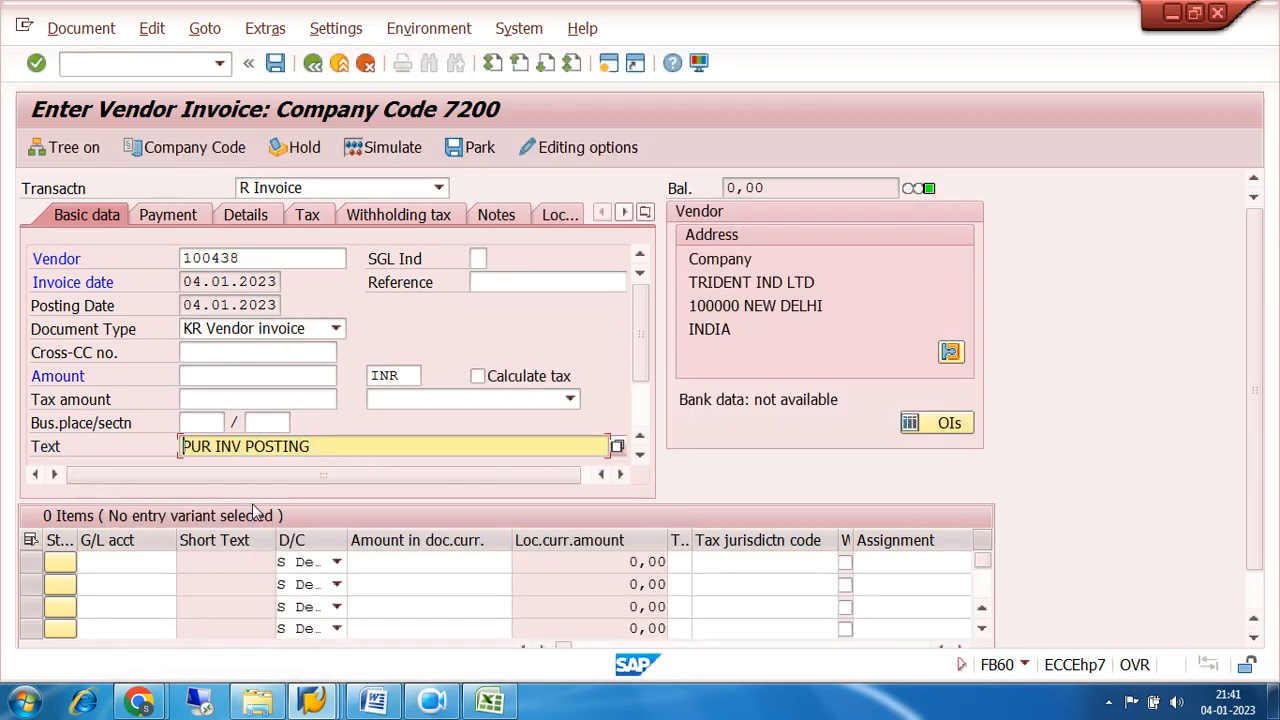
# Set the invoice amount to 100000 INR and choose INVENTORY RAW MATERIAL(FI) account 200010 for the first line item.
pyautogui.click(228, 372)
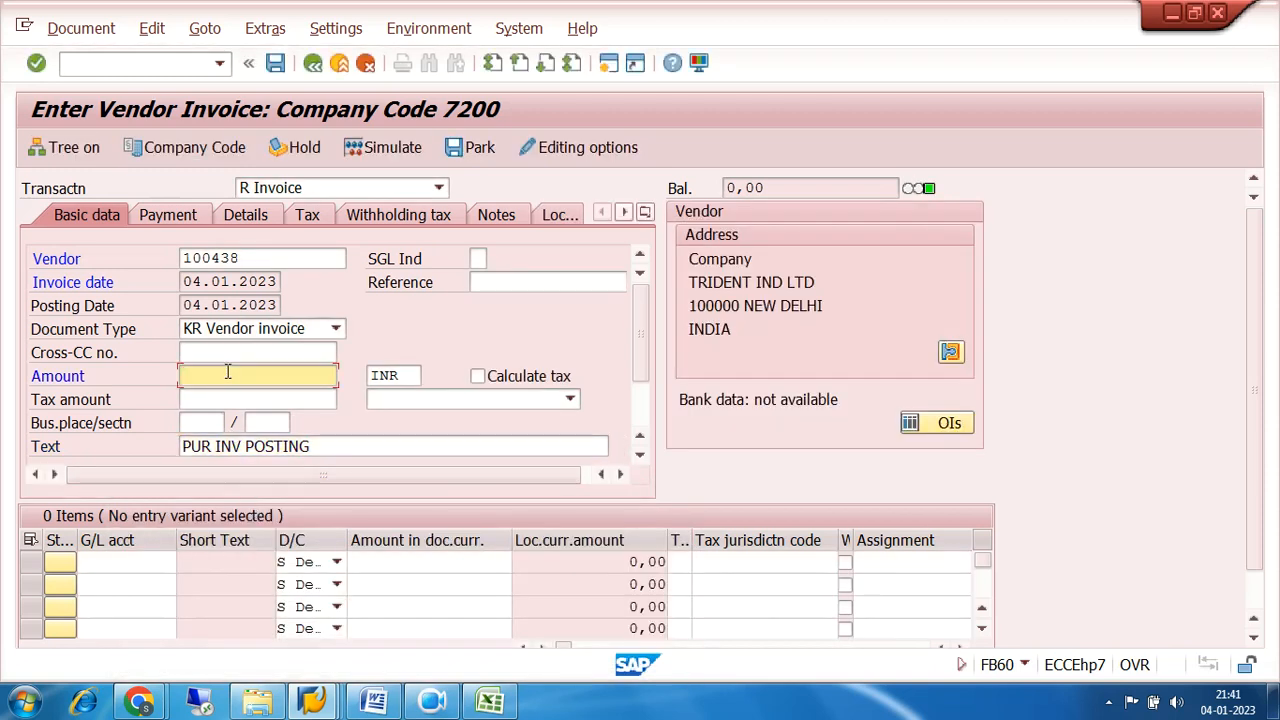
pyautogui.write('100000')
pyautogui.click(148, 562)
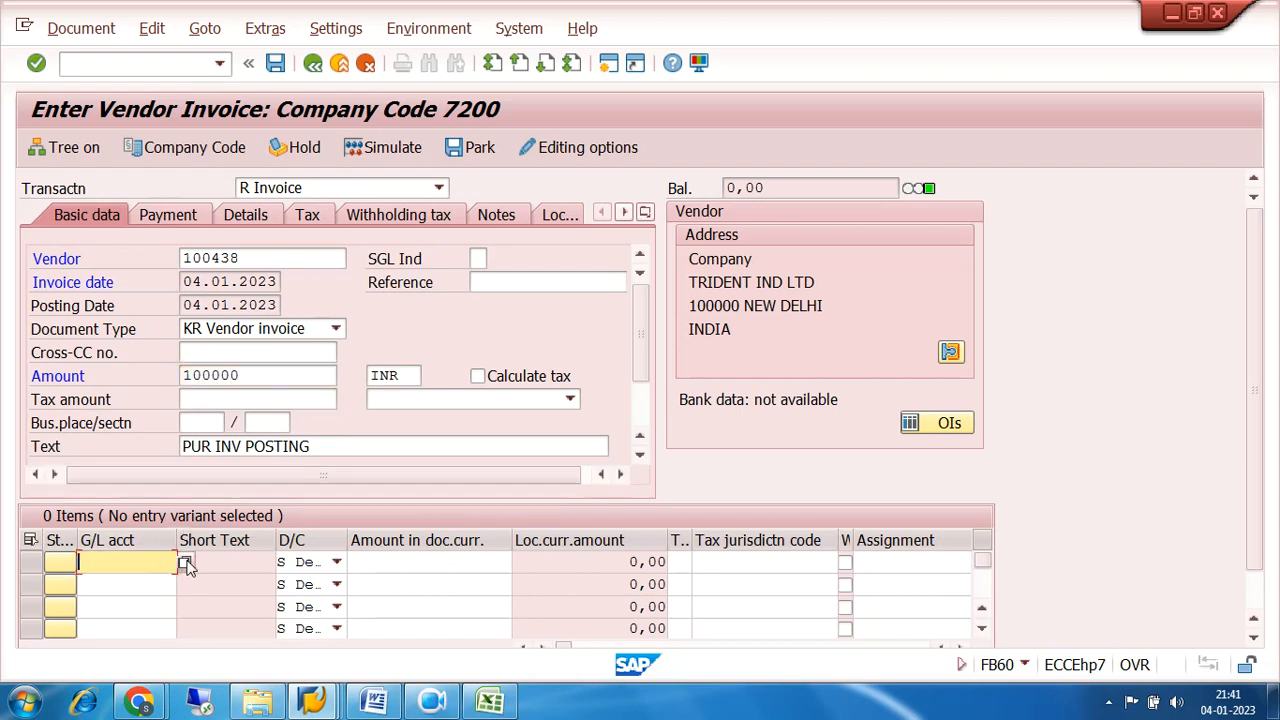
pyautogui.click(185, 563)
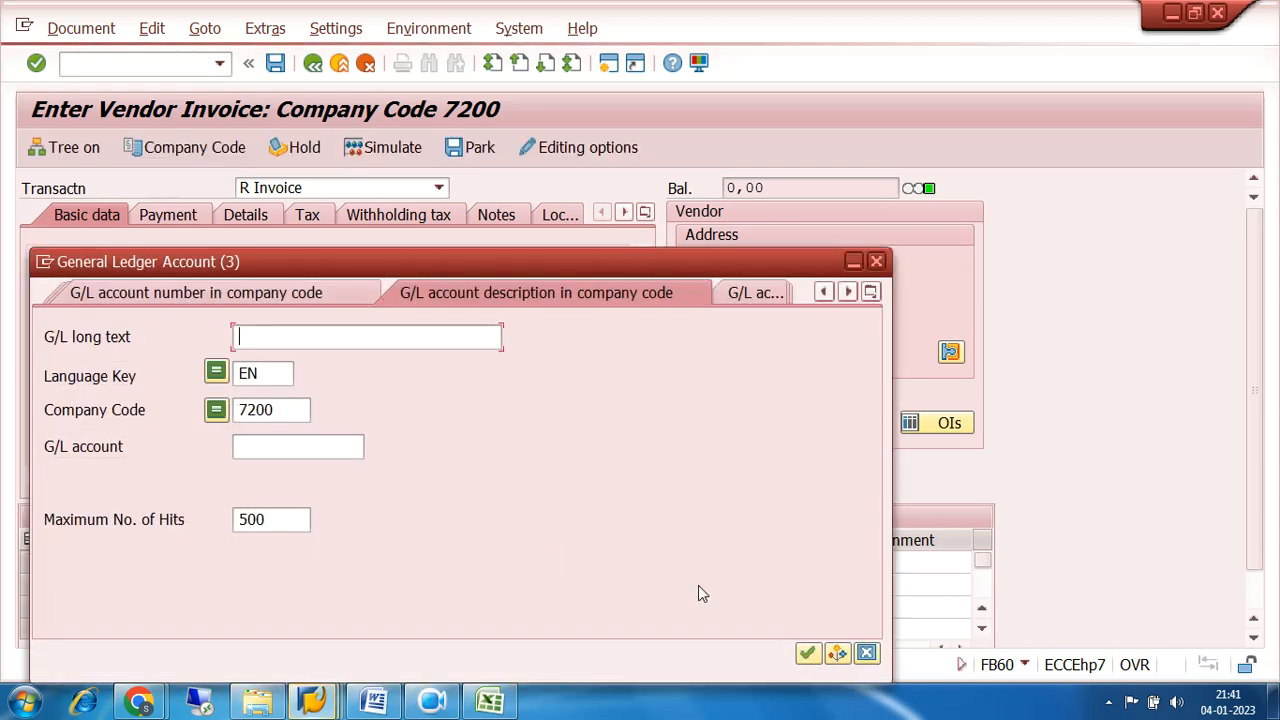
pyautogui.click(807, 652)
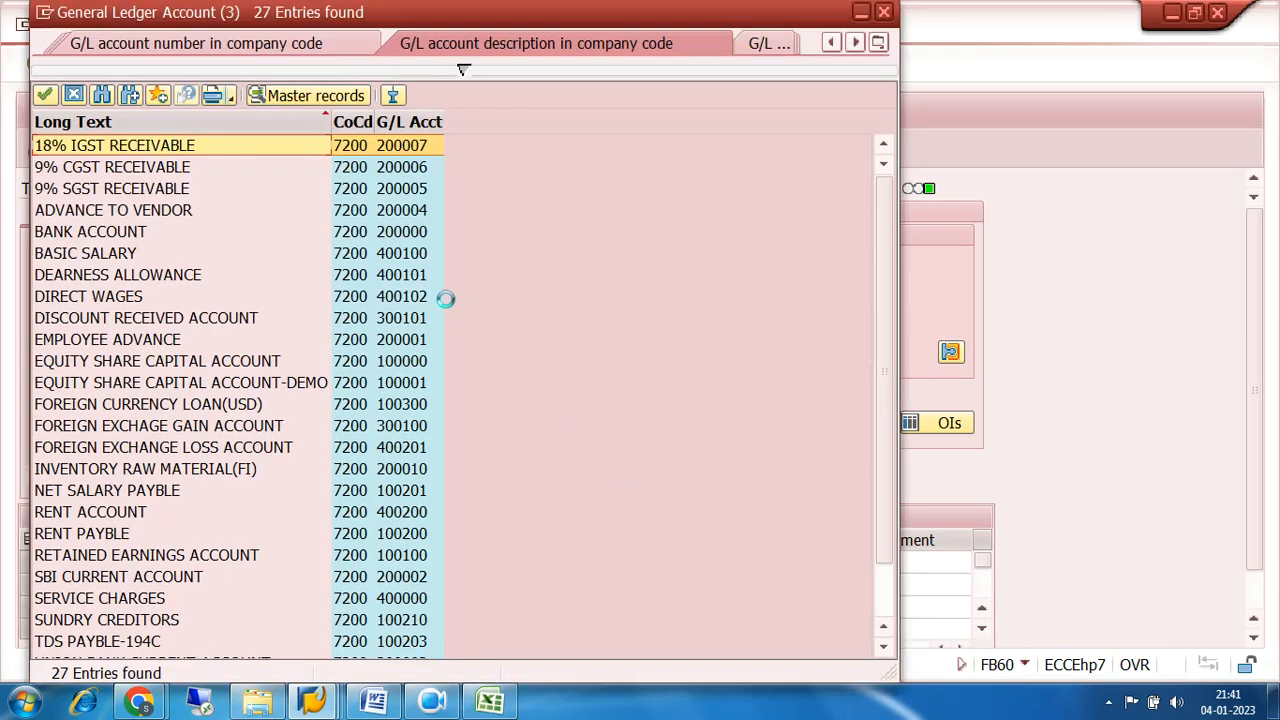
pyautogui.click(413, 121)
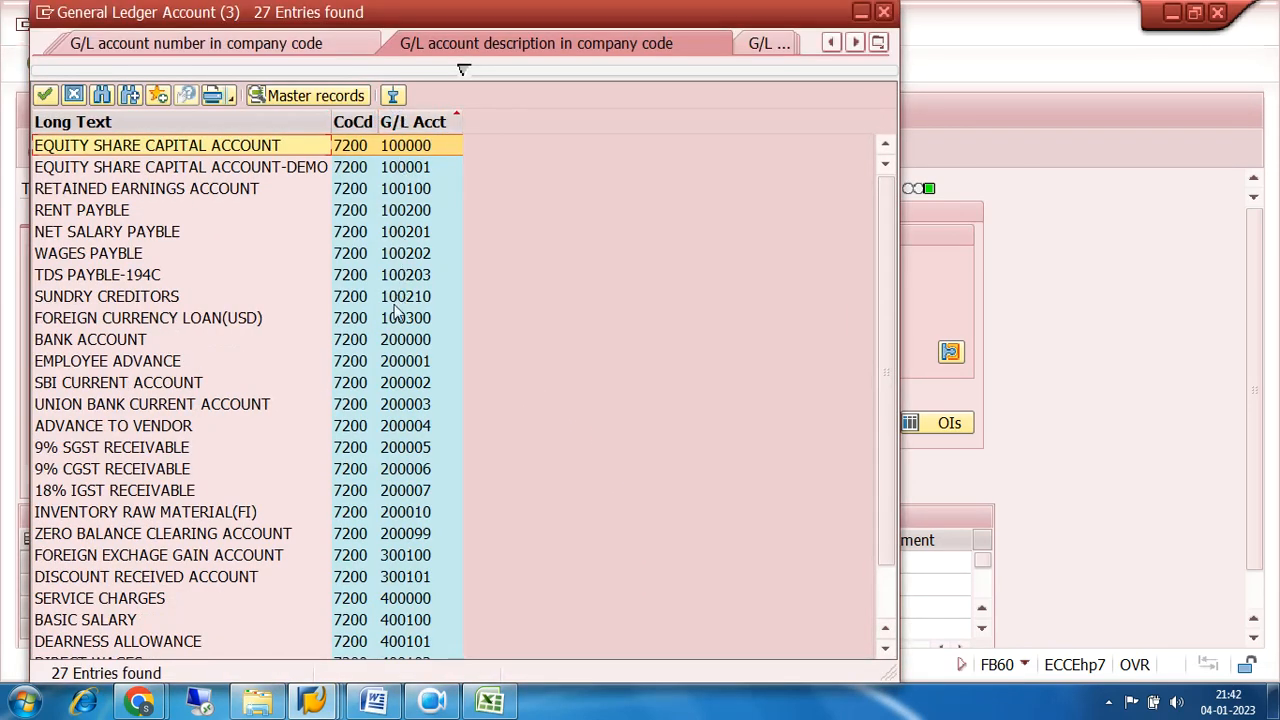
pyautogui.doubleClick(415, 512)
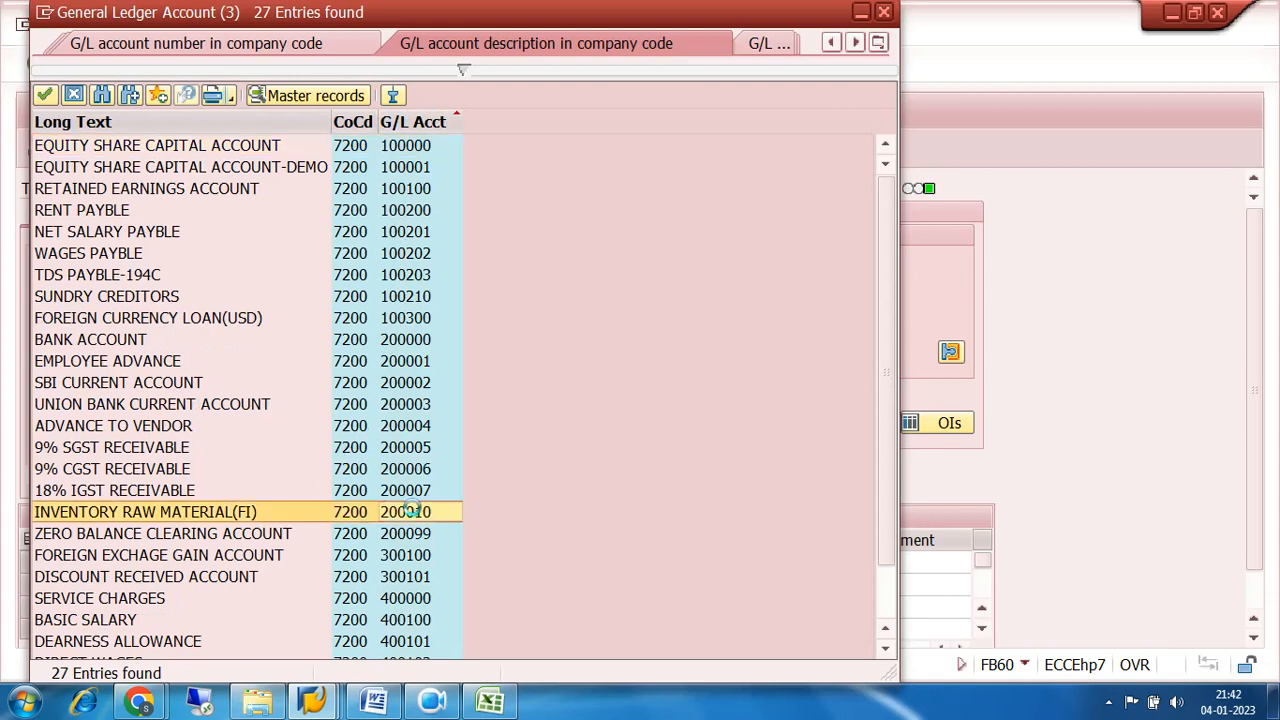
# Choose tax code 7S (7200 SGST INPUT 9%), fill in the first line item's text and activate tax calculation for the invoice.
pyautogui.click(407, 562)
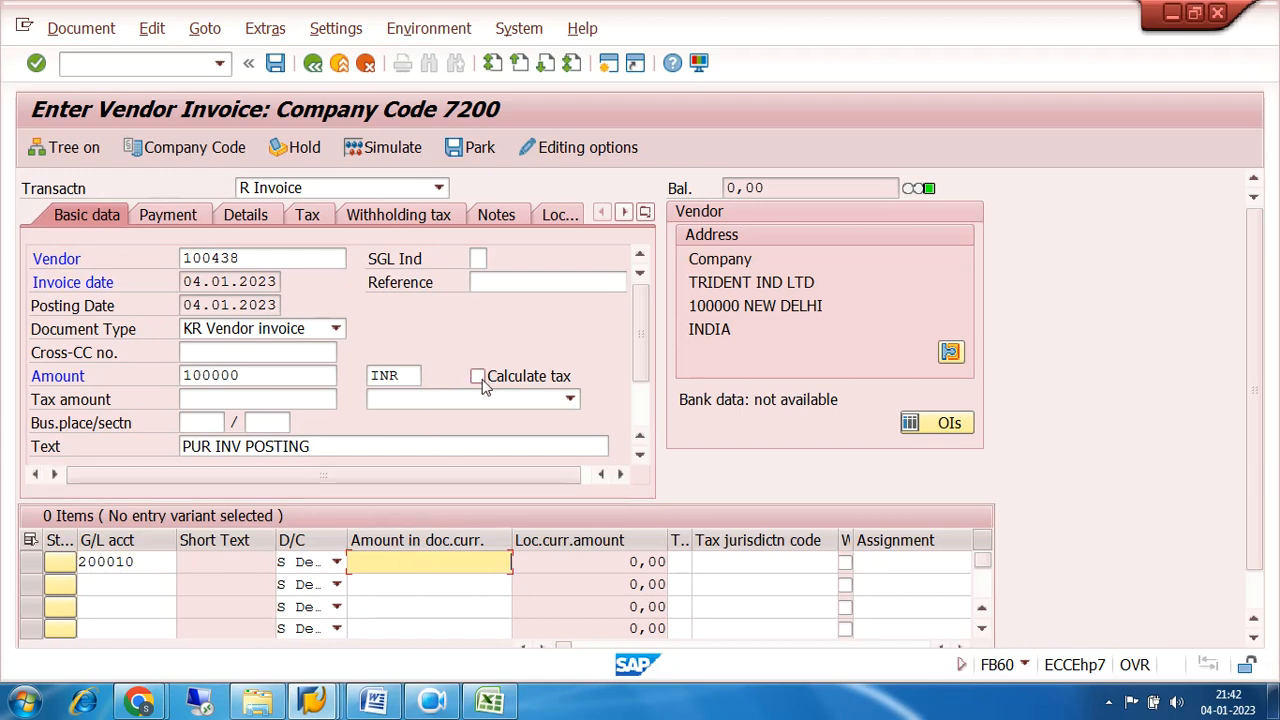
pyautogui.click(570, 399)
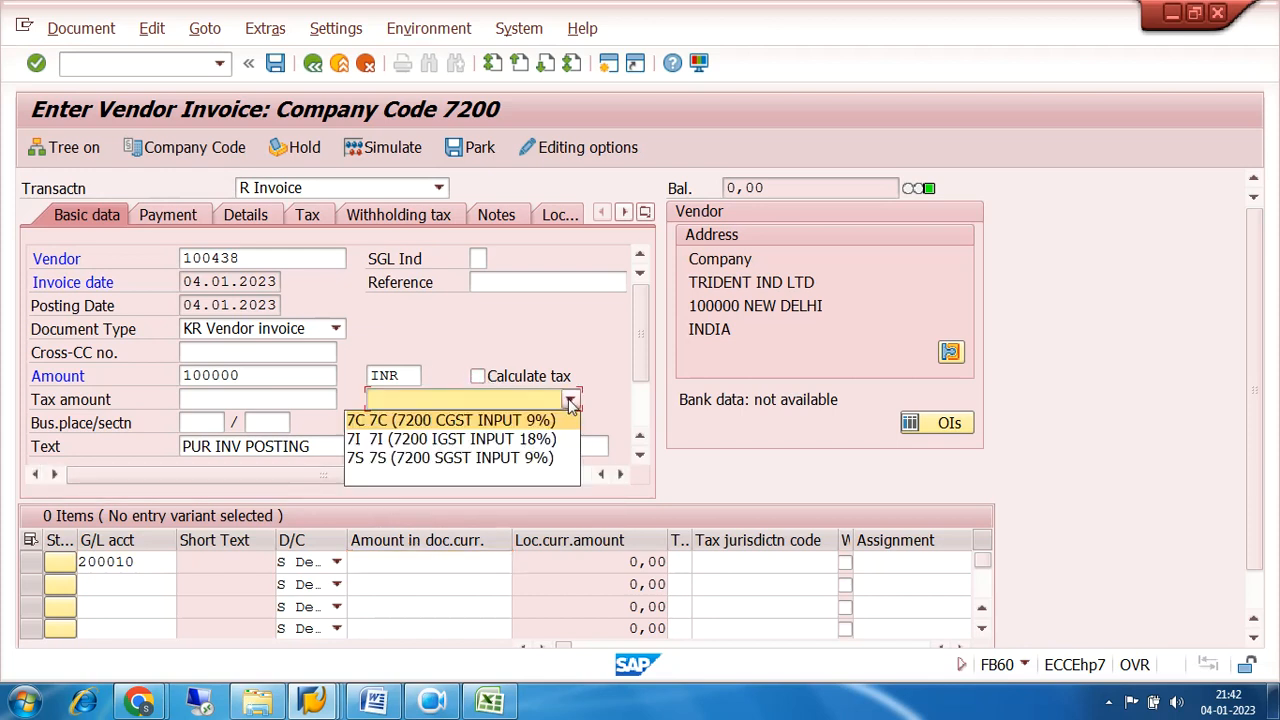
pyautogui.click(510, 458)
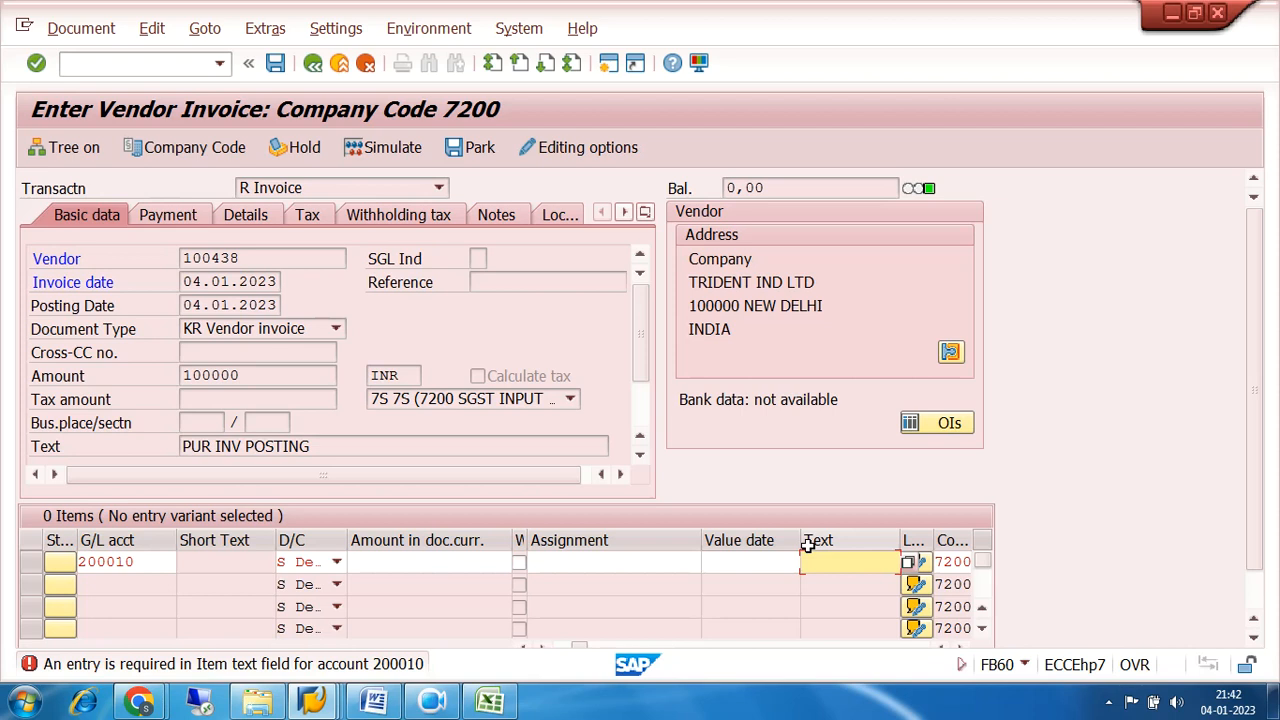
pyautogui.press('Return')
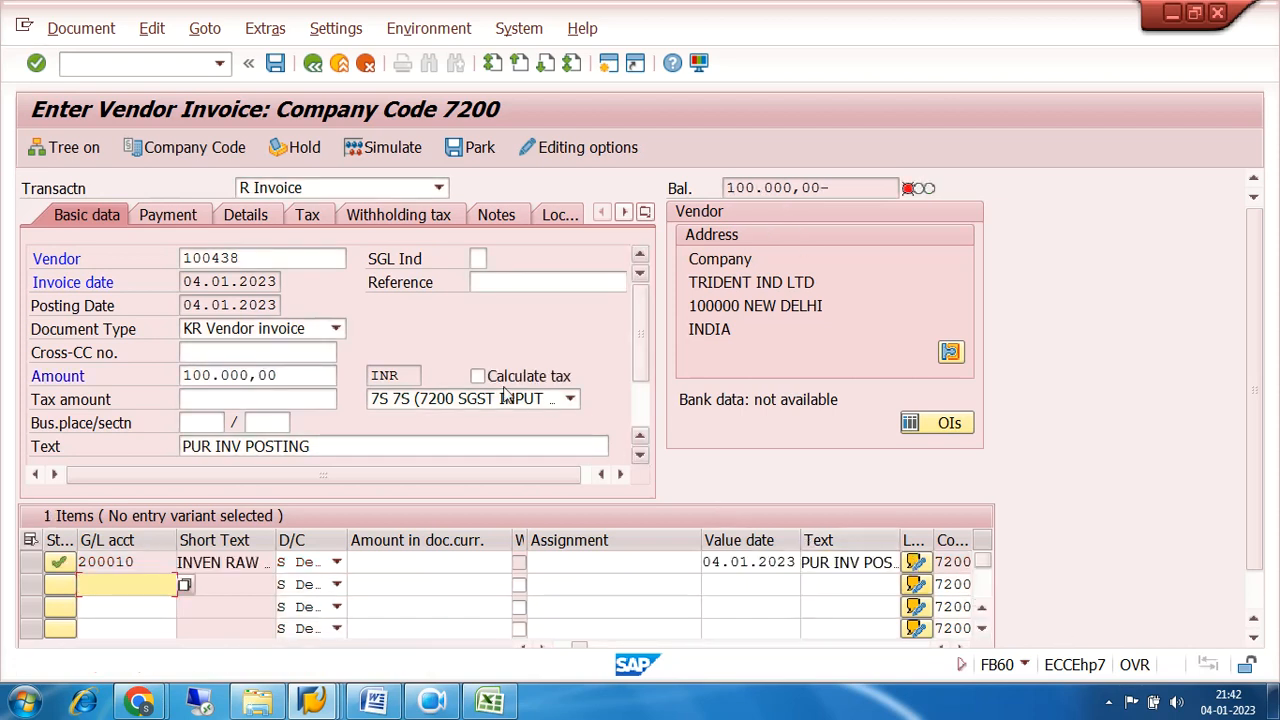
pyautogui.click(477, 376)
pyautogui.click(1257, 597)
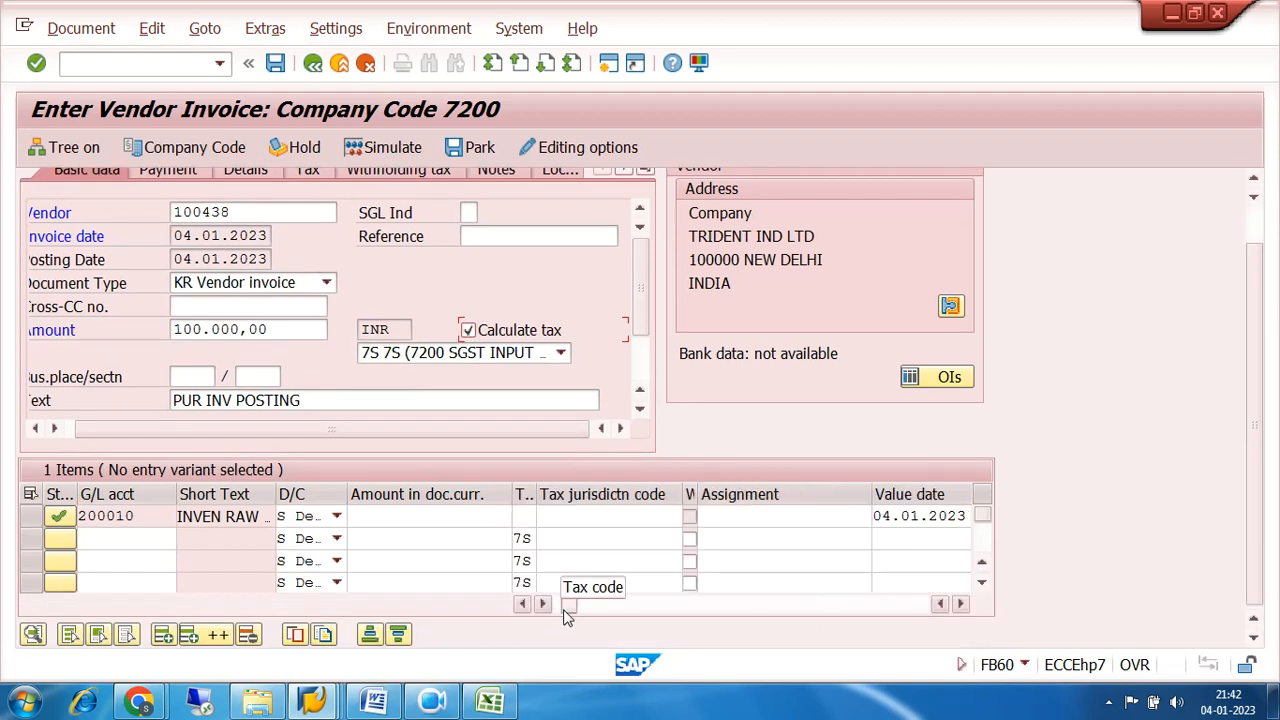
# Try to assign tax code 7S to the account 200010 line item with * as its amount.
pyautogui.click(523, 513)
pyautogui.click(544, 517)
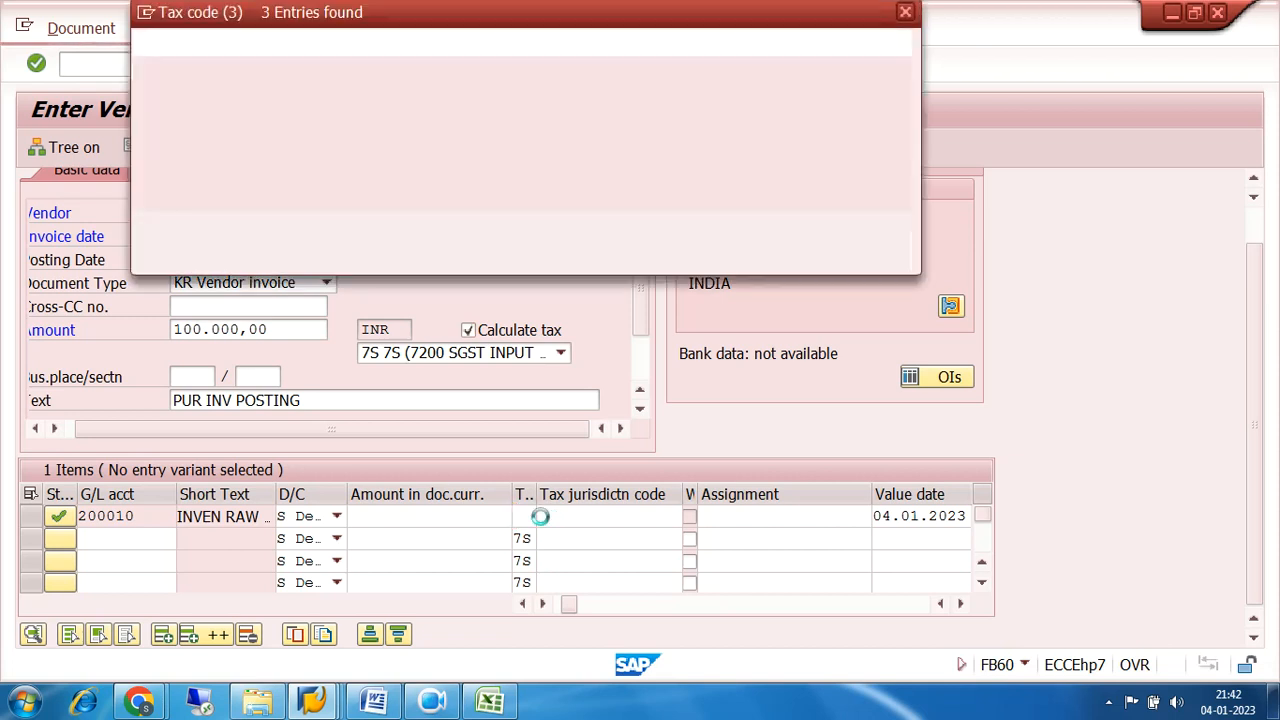
pyautogui.doubleClick(147, 190)
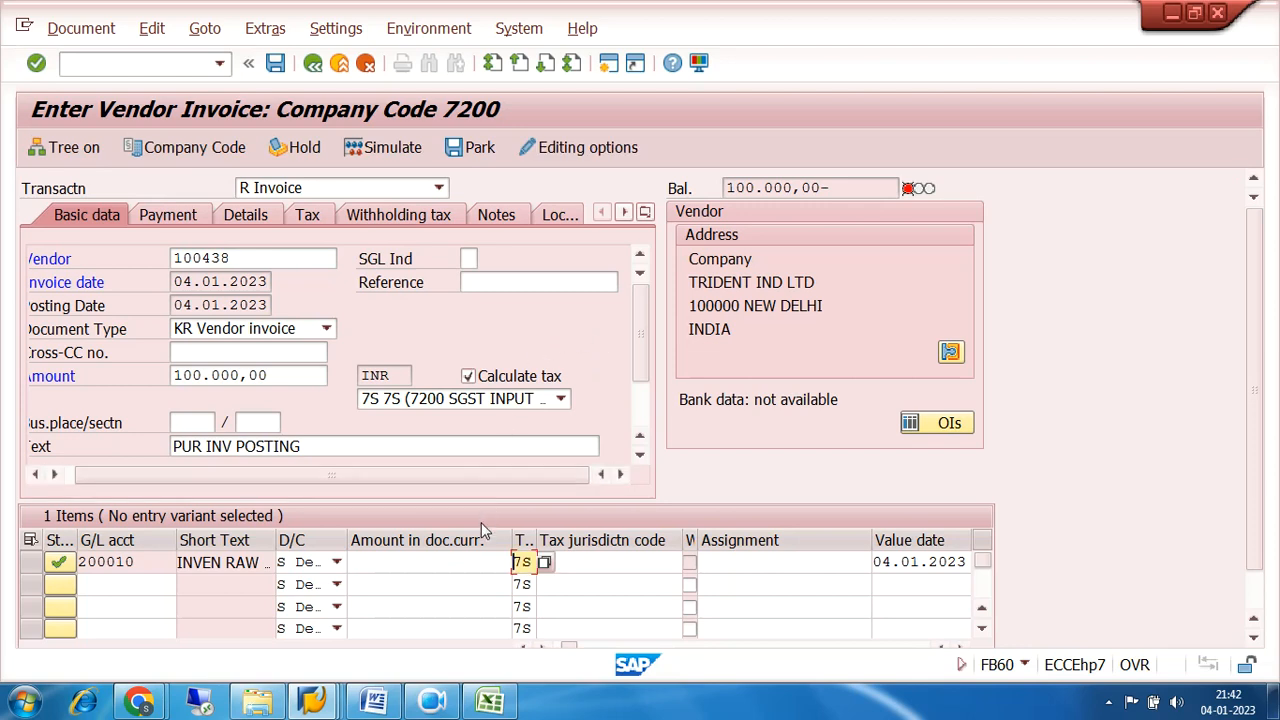
pyautogui.click(410, 564)
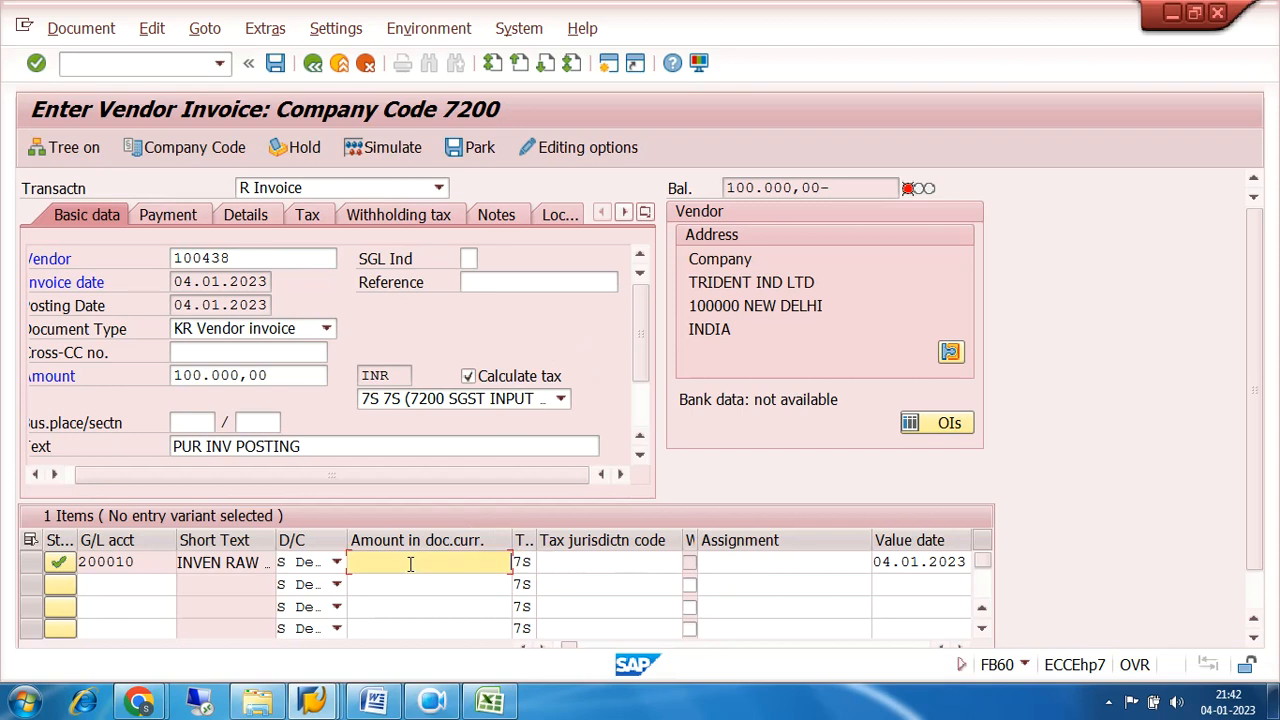
pyautogui.write('*')
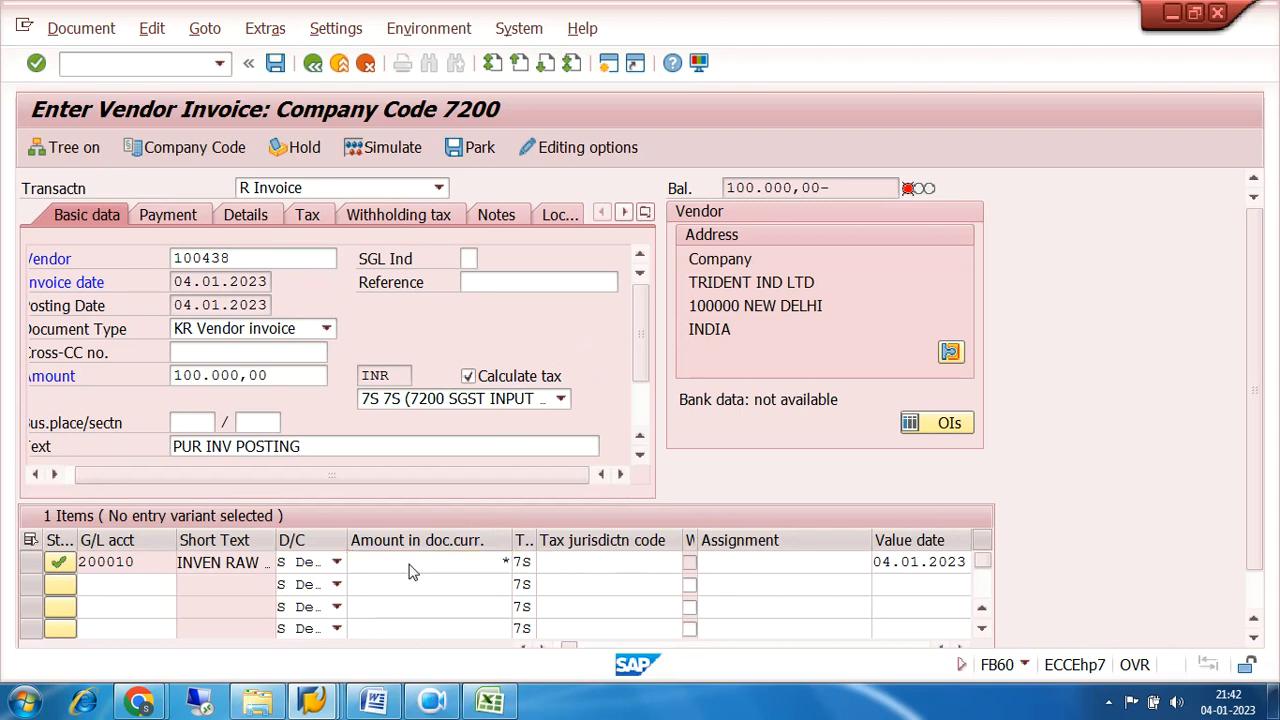
pyautogui.press('Return')
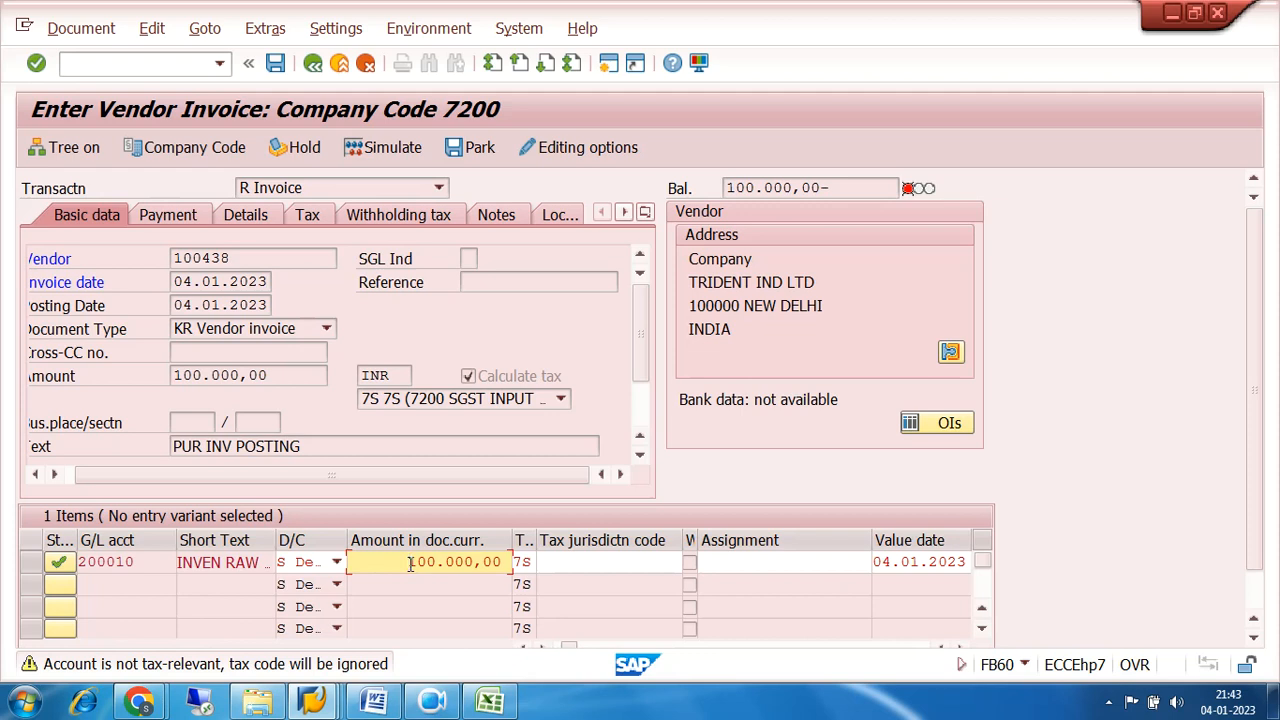
# Abandon the vendor invoice without posting and start central G/L account maintenance with transaction FS00.
pyautogui.click(410, 563)
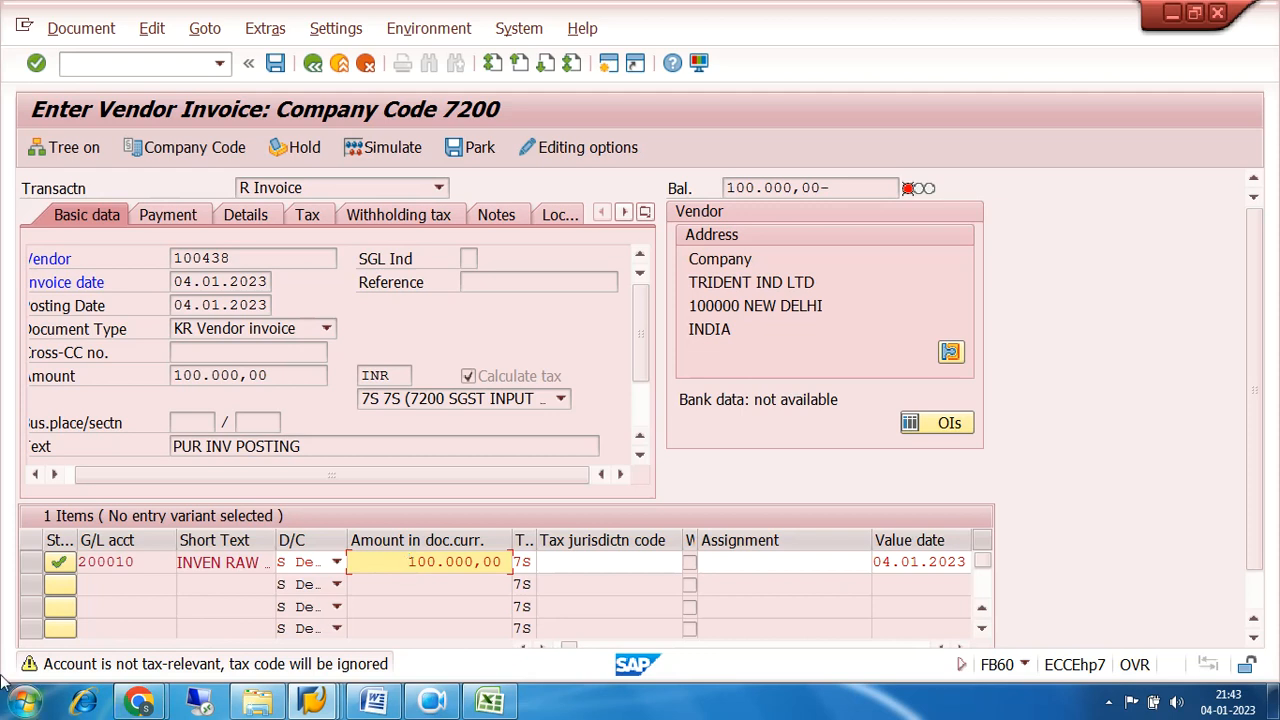
pyautogui.click(197, 65)
pyautogui.write('/N')
pyautogui.press('Return')
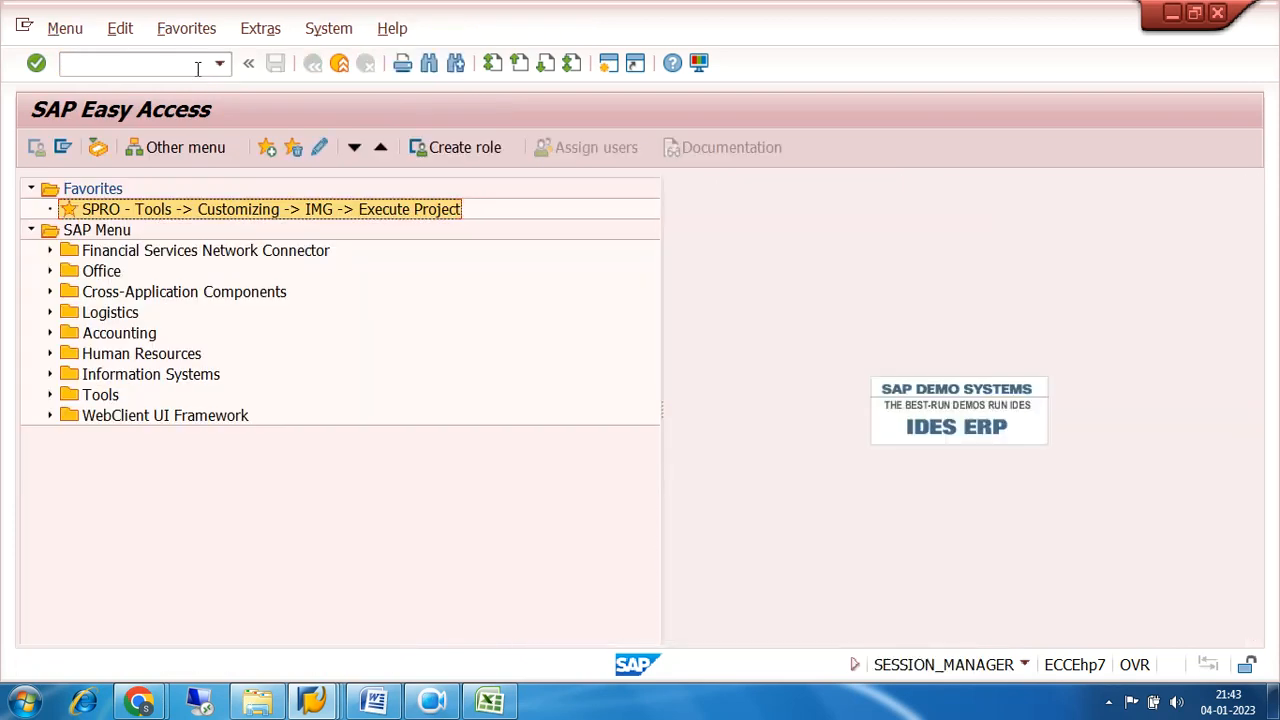
pyautogui.click(138, 62)
pyautogui.write('FS00')
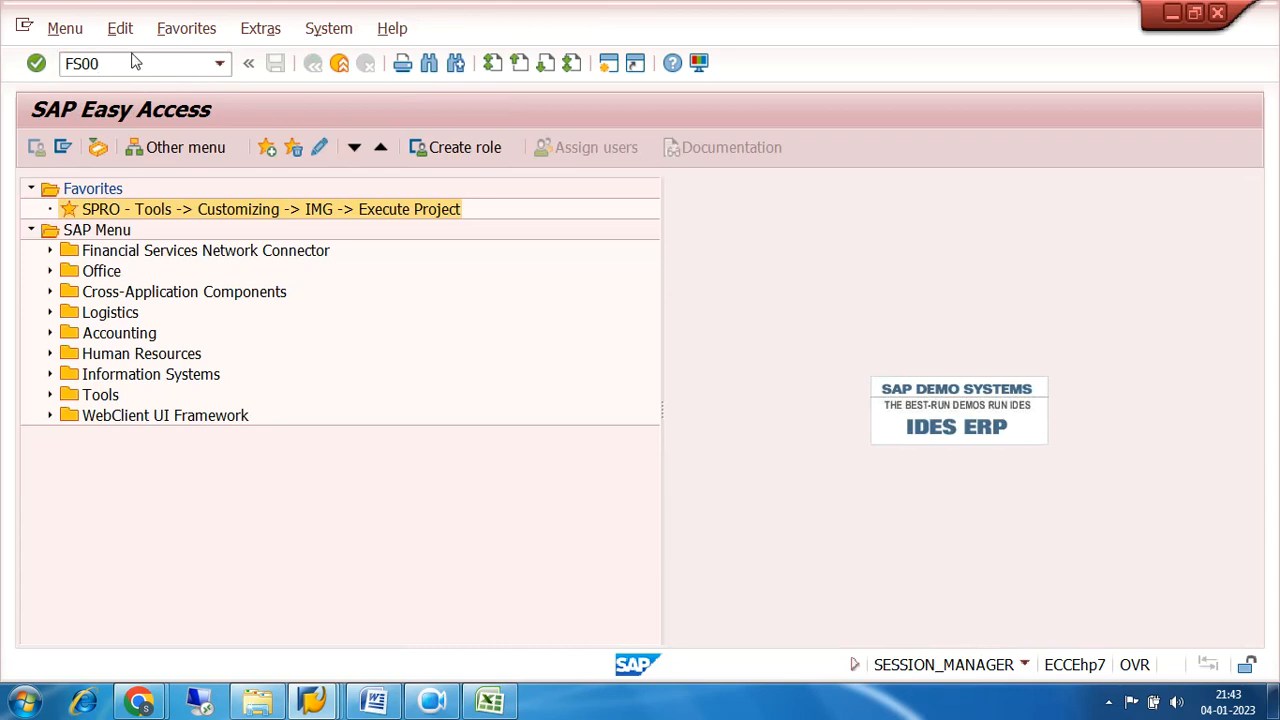
pyautogui.press('Return')
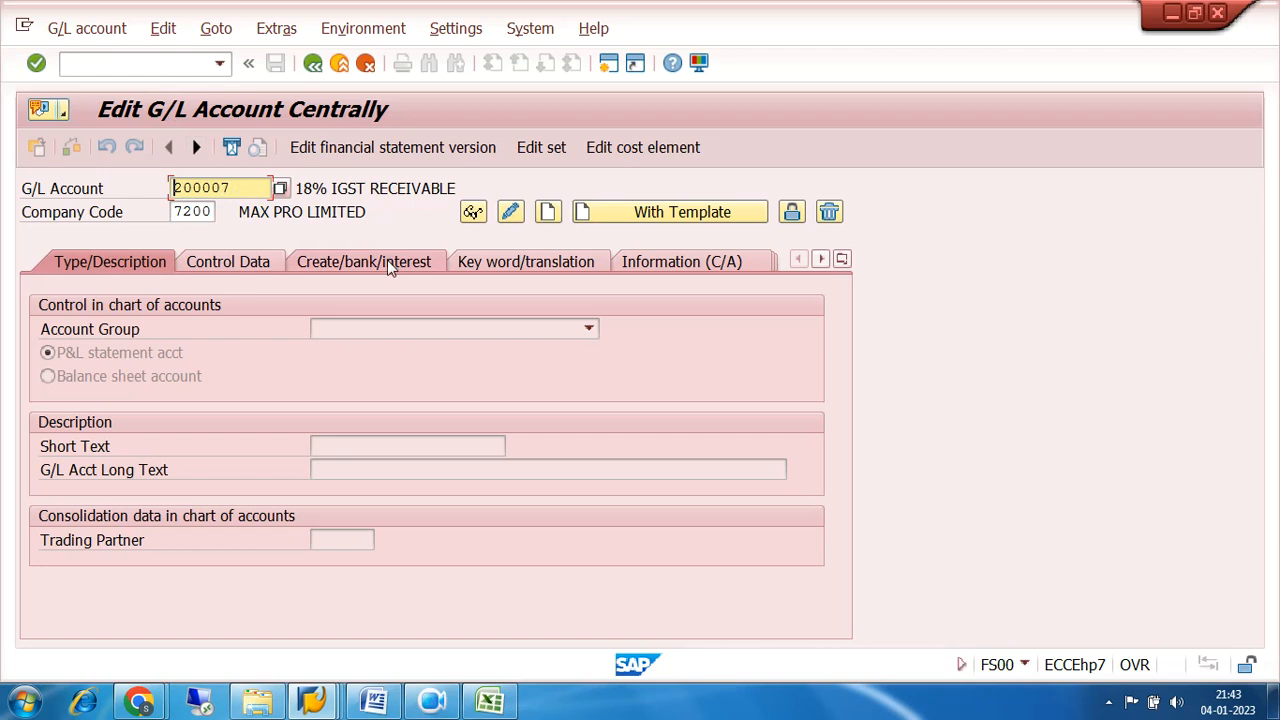
# Display account 200007 in company code 7200 and examine its field status group and tax category.
pyautogui.press('Return')
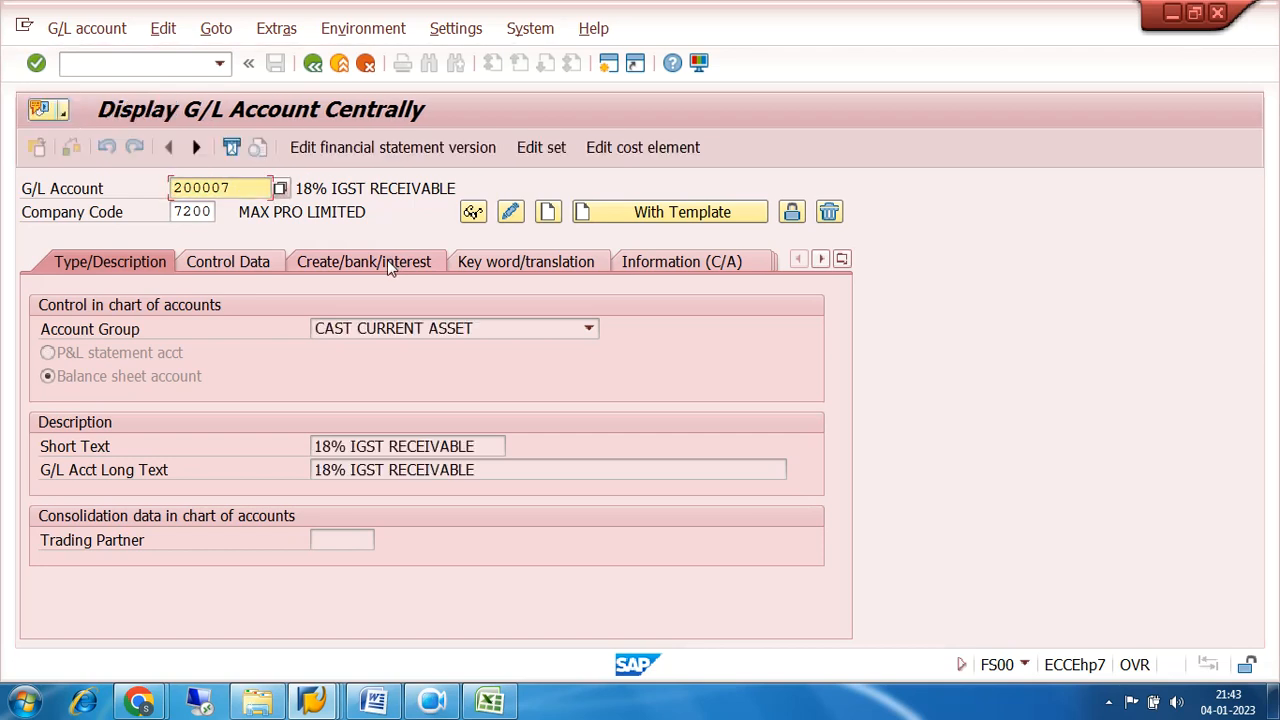
pyautogui.click(387, 260)
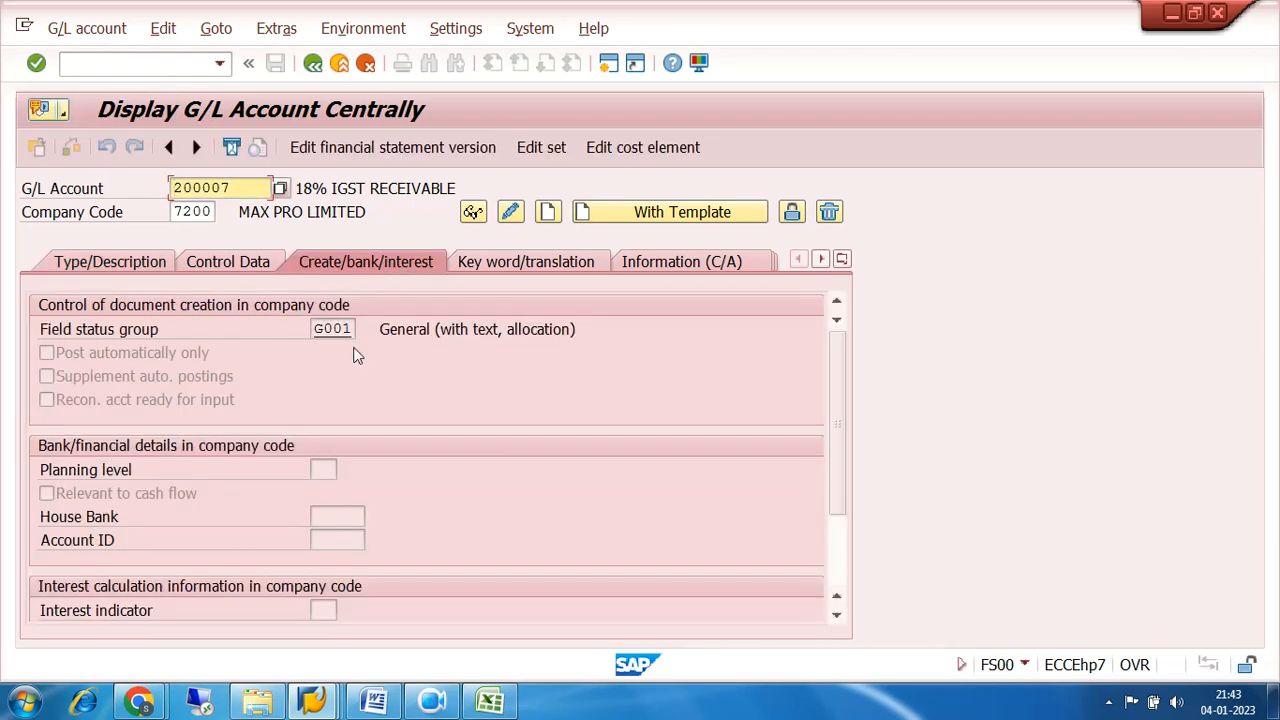
pyautogui.click(229, 261)
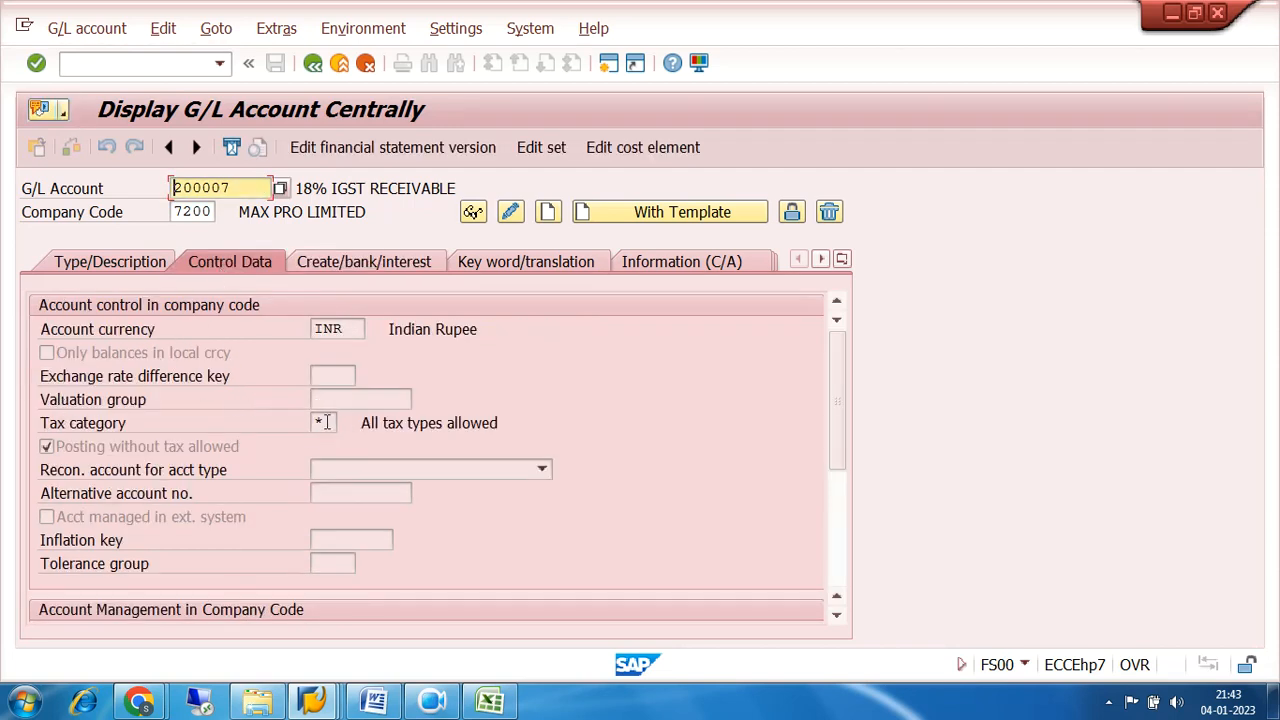
# Find the SUNDRY CREDITORS account 100210 in the G/L account search for company code 7200 and display its control data.
pyautogui.click(281, 189)
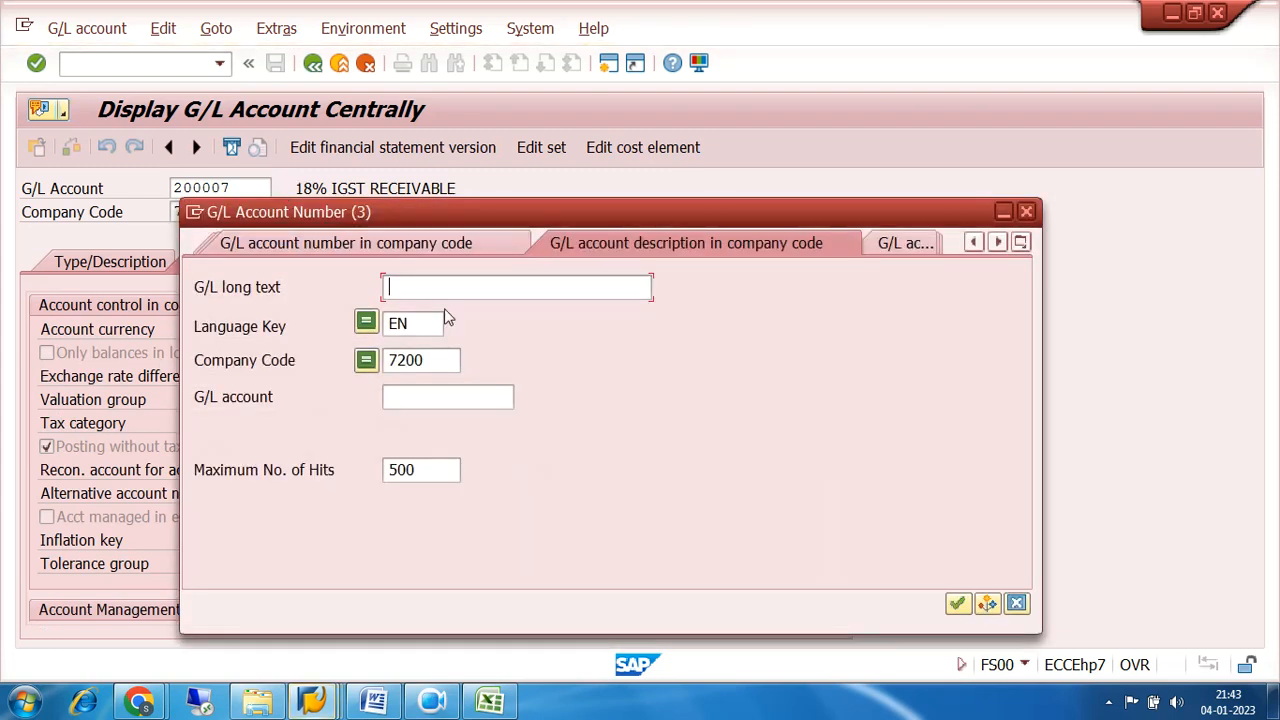
pyautogui.click(957, 603)
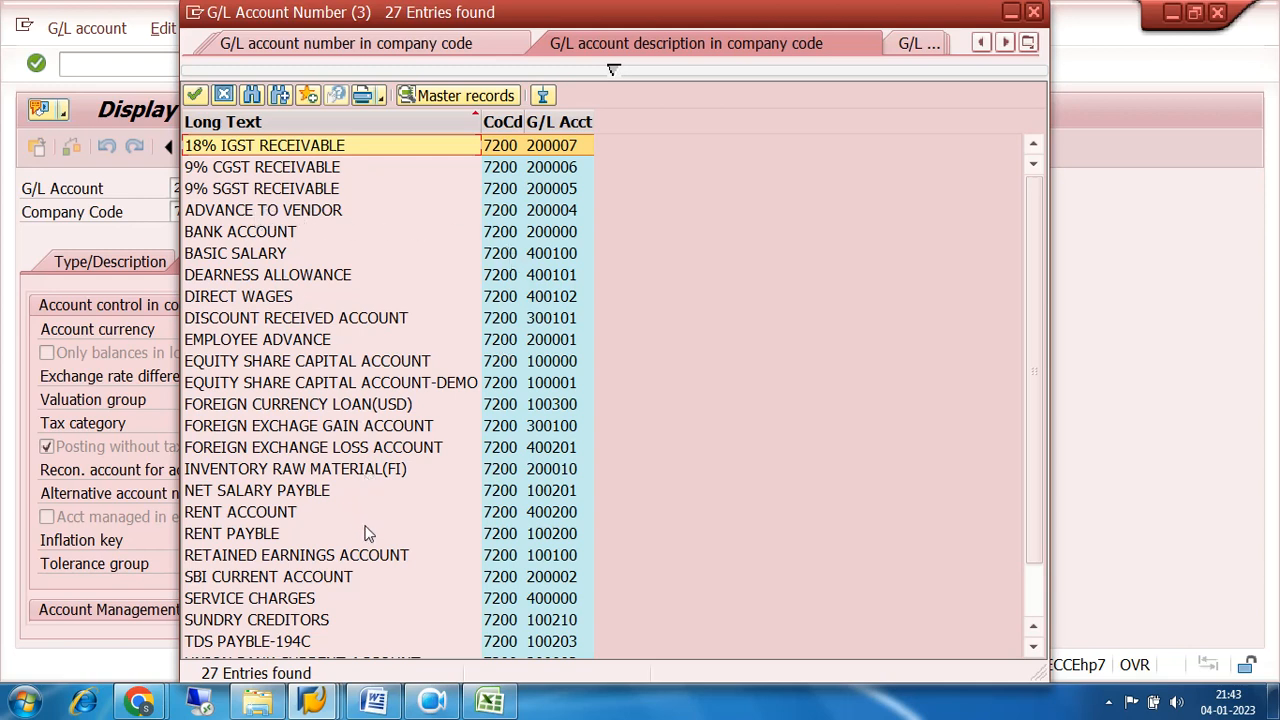
pyautogui.doubleClick(557, 620)
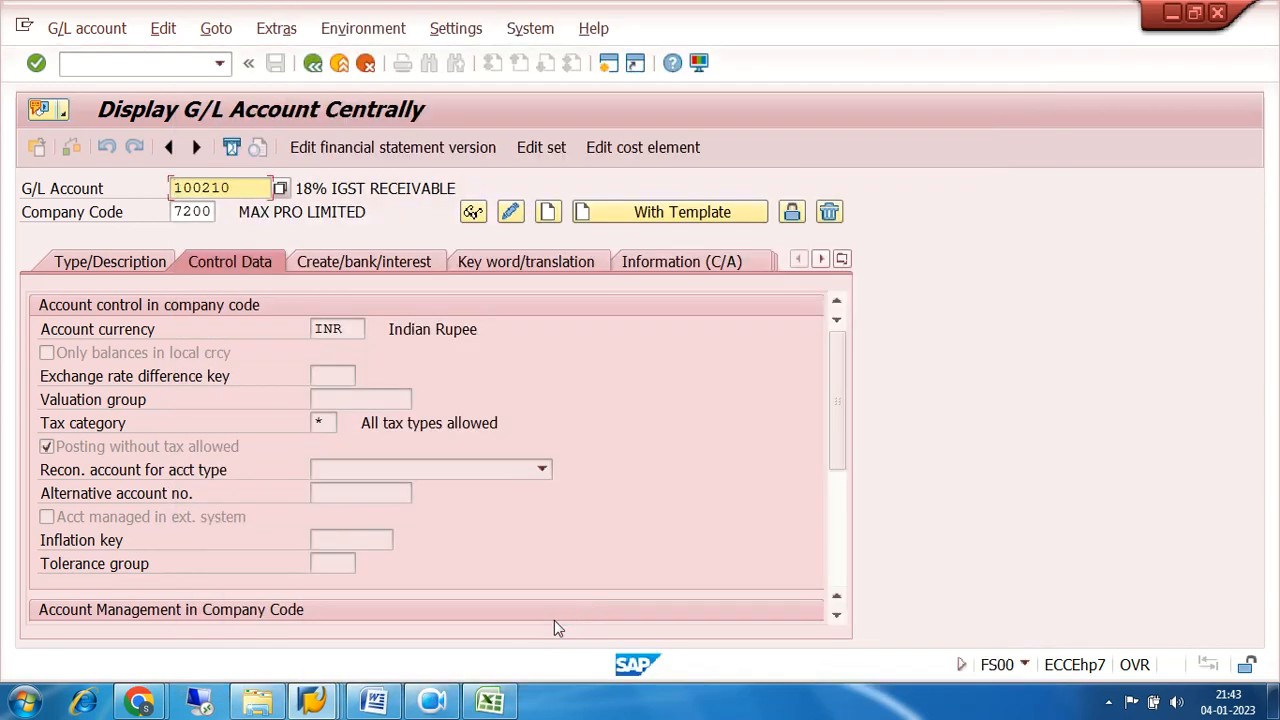
pyautogui.press('Return')
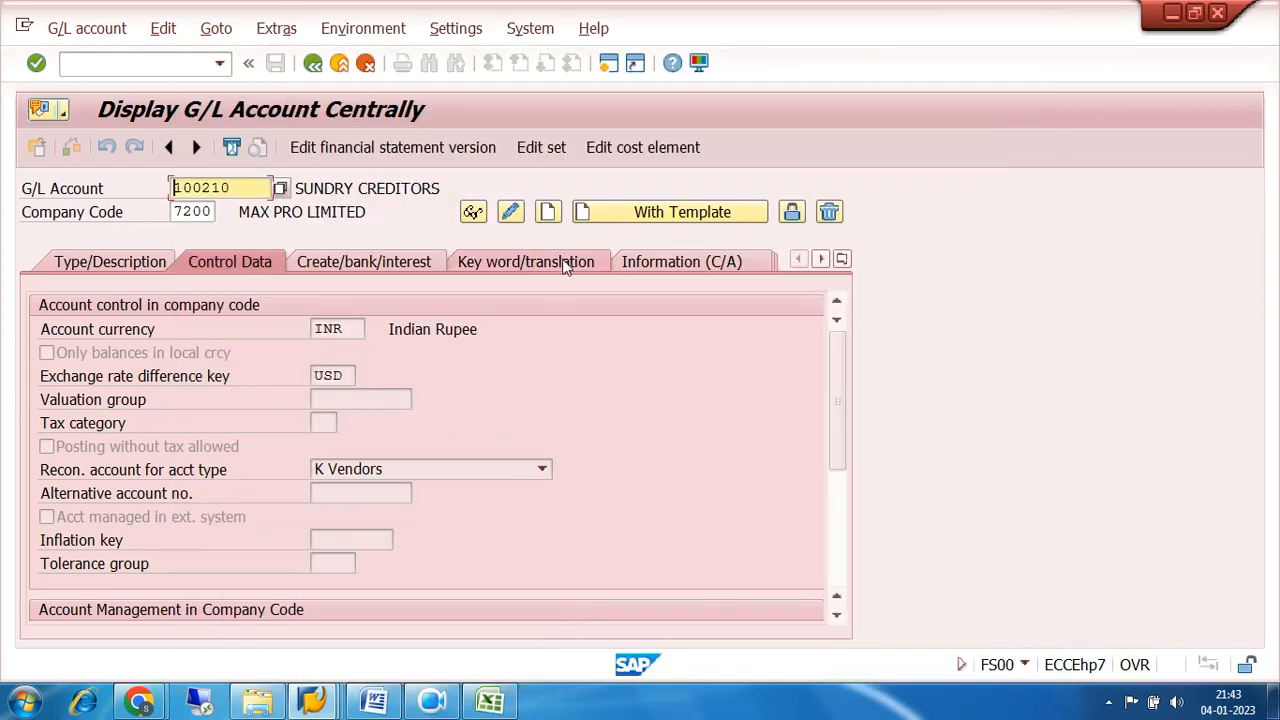
# Switch the SUNDRY CREDITORS account to change mode and clear its exchange rate difference key.
pyautogui.click(510, 213)
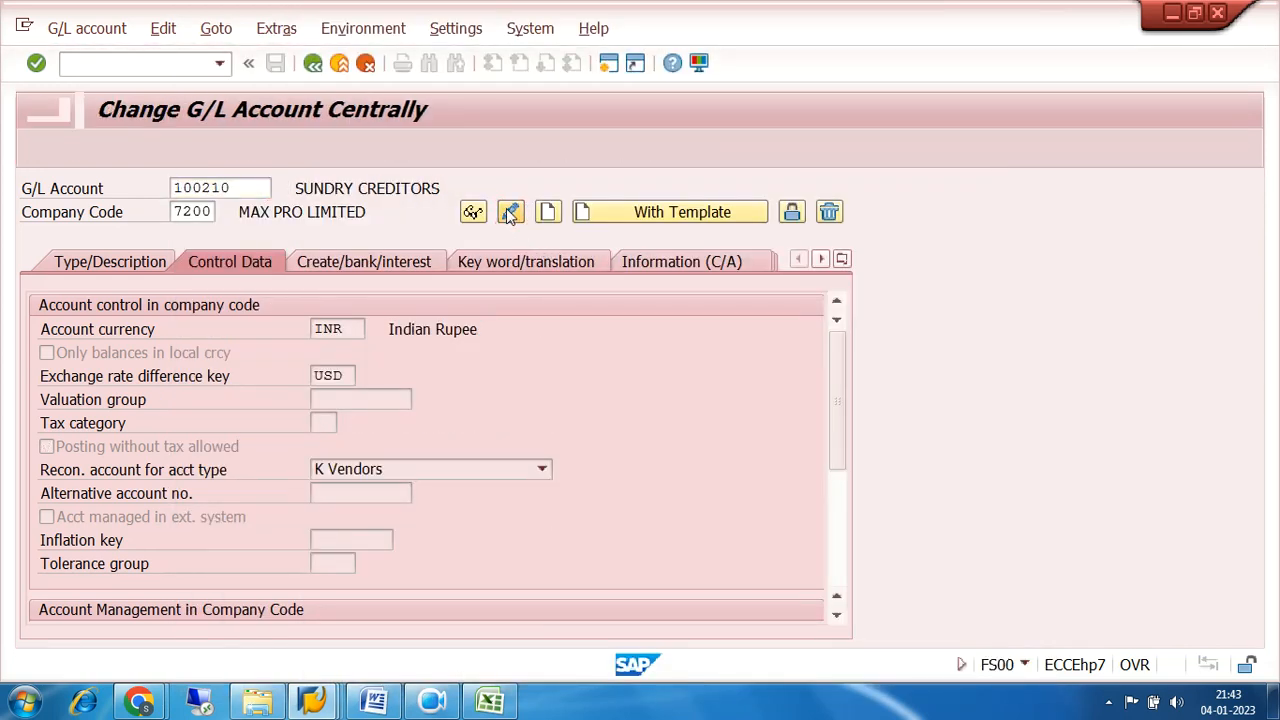
pyautogui.click(326, 423)
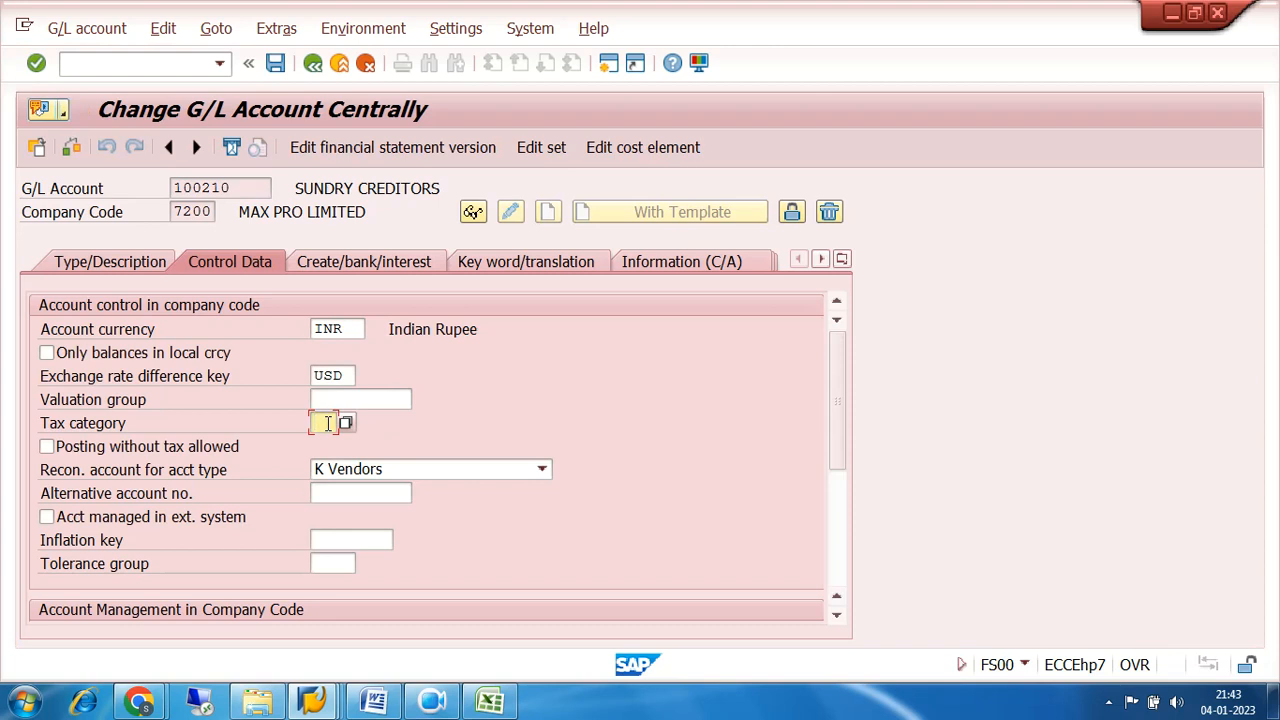
pyautogui.click(350, 375)
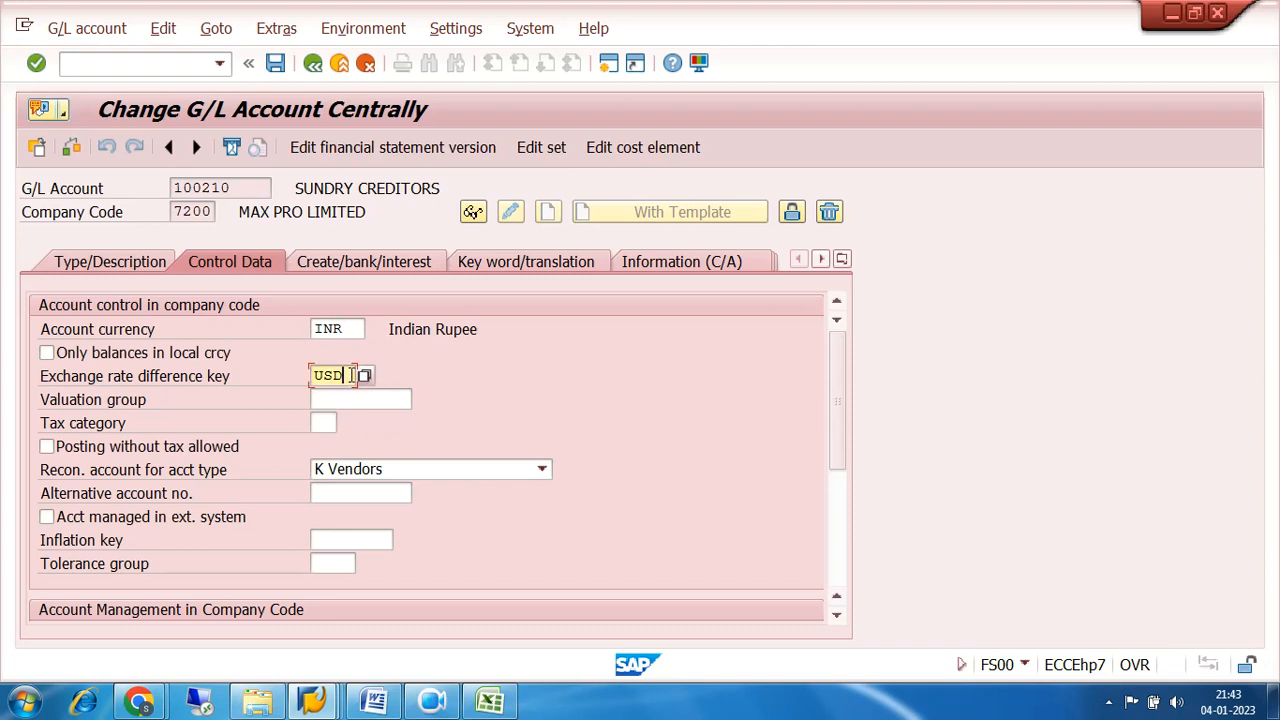
pyautogui.press('BackSpace')
pyautogui.press('BackSpace')
pyautogui.press('BackSpace')
# Set the SUNDRY CREDITORS account's tax category to *, allow posting without tax, and save the account.
pyautogui.click(320, 422)
pyautogui.write('*')
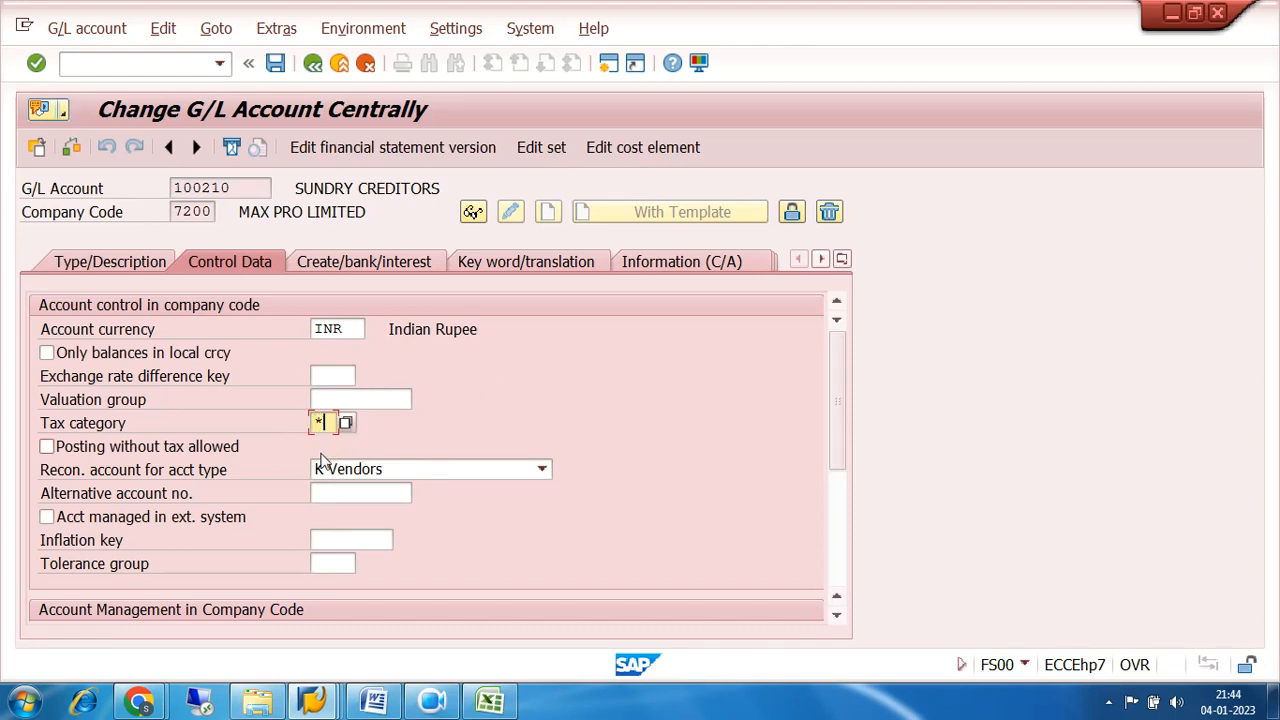
pyautogui.click(46, 450)
pyautogui.click(46, 448)
pyautogui.click(275, 64)
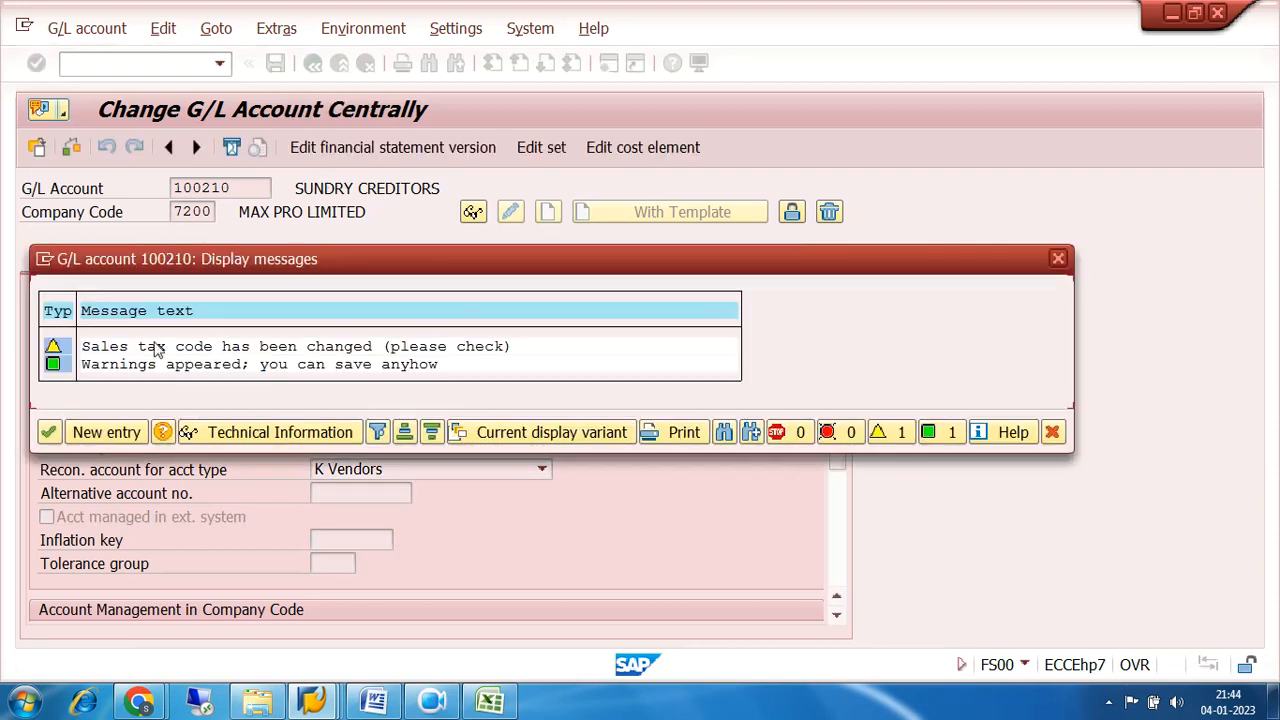
pyautogui.click(50, 432)
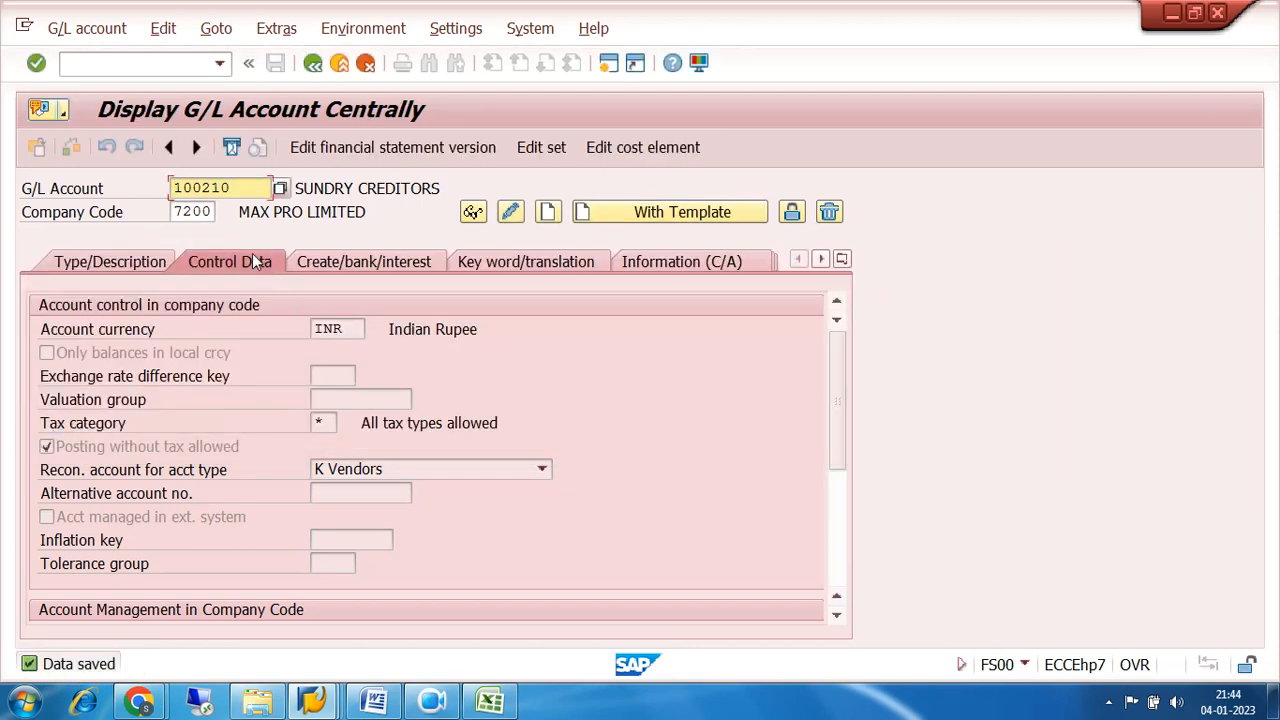
# Find the INVENTORY RAW MATERIAL(FI) account 200010 in the company code 7200 account search and switch it to change mode.
pyautogui.click(282, 189)
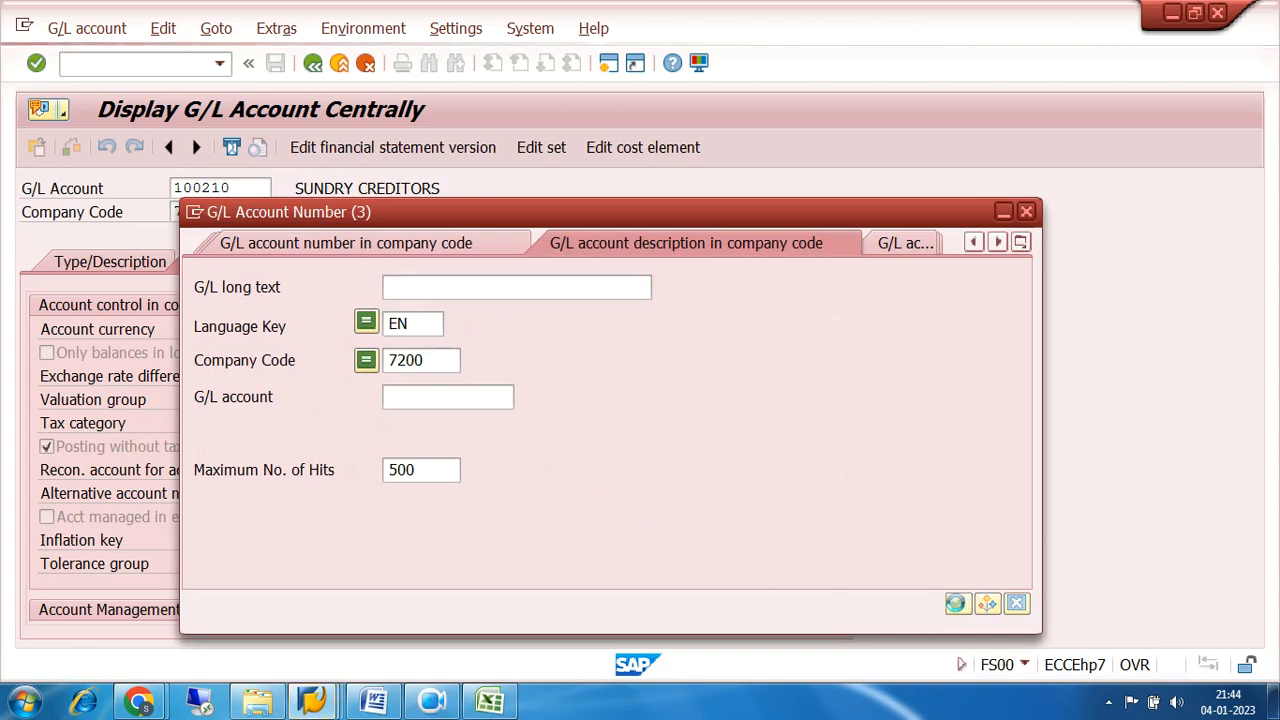
pyautogui.click(957, 604)
pyautogui.click(557, 121)
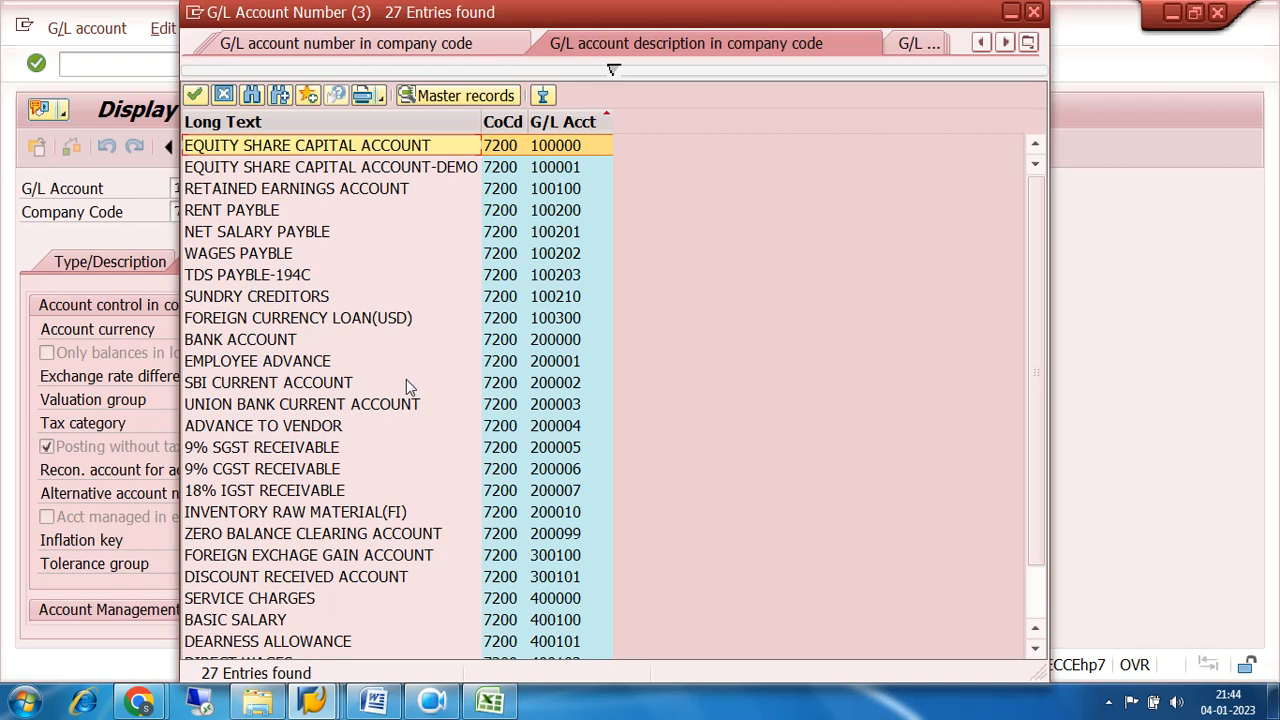
pyautogui.doubleClick(570, 511)
pyautogui.hotkey('ctrl', 'F1')
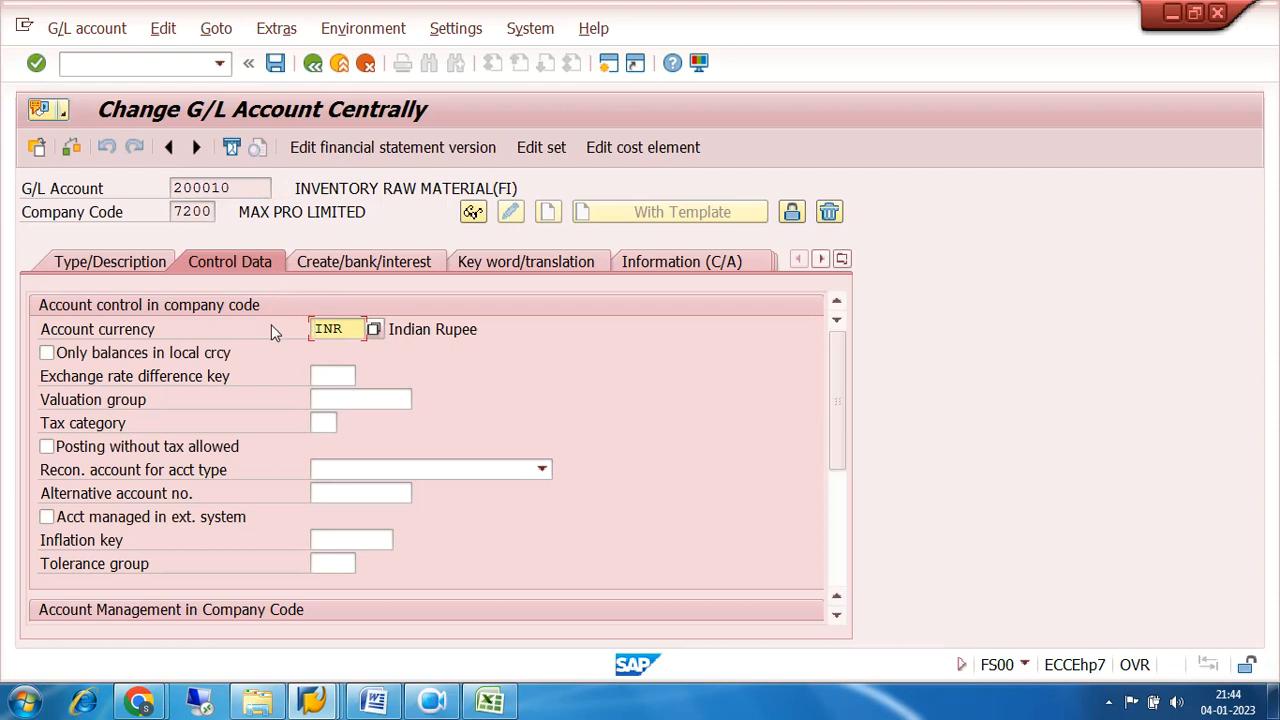
# Set the inventory raw material account's tax category to *, allow posting without tax, and save the account.
pyautogui.click(320, 424)
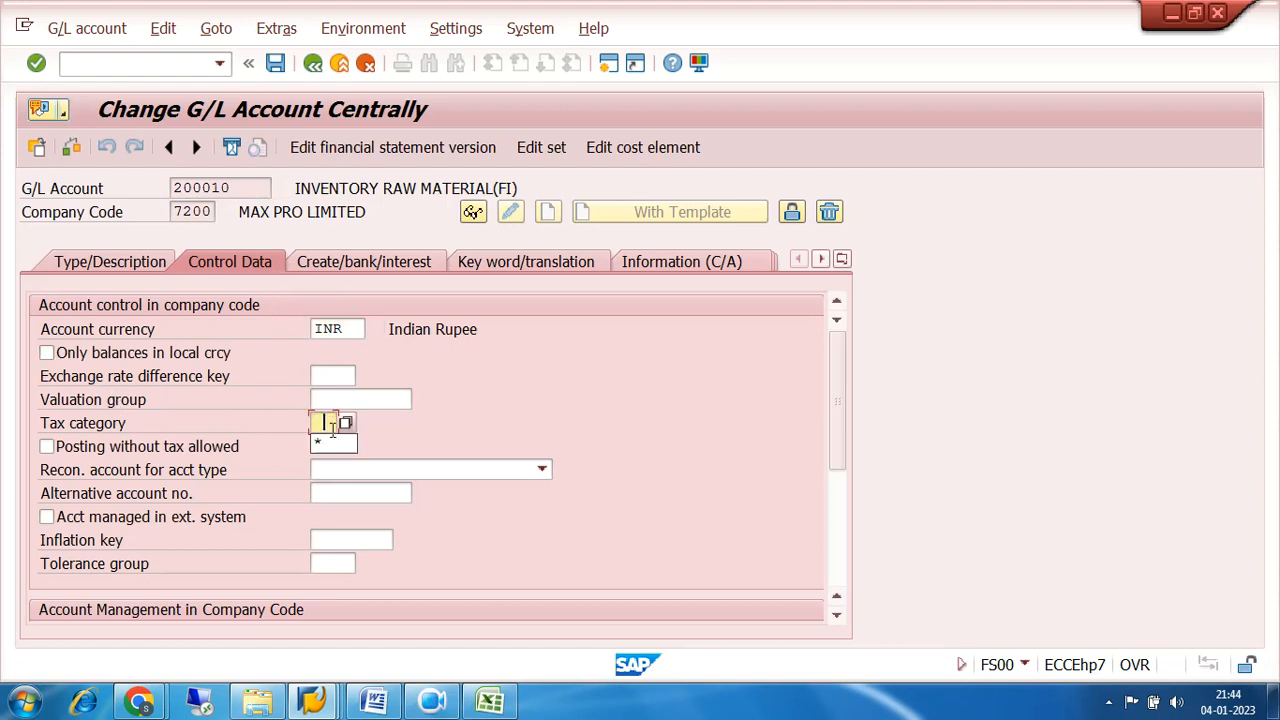
pyautogui.click(46, 446)
pyautogui.click(277, 65)
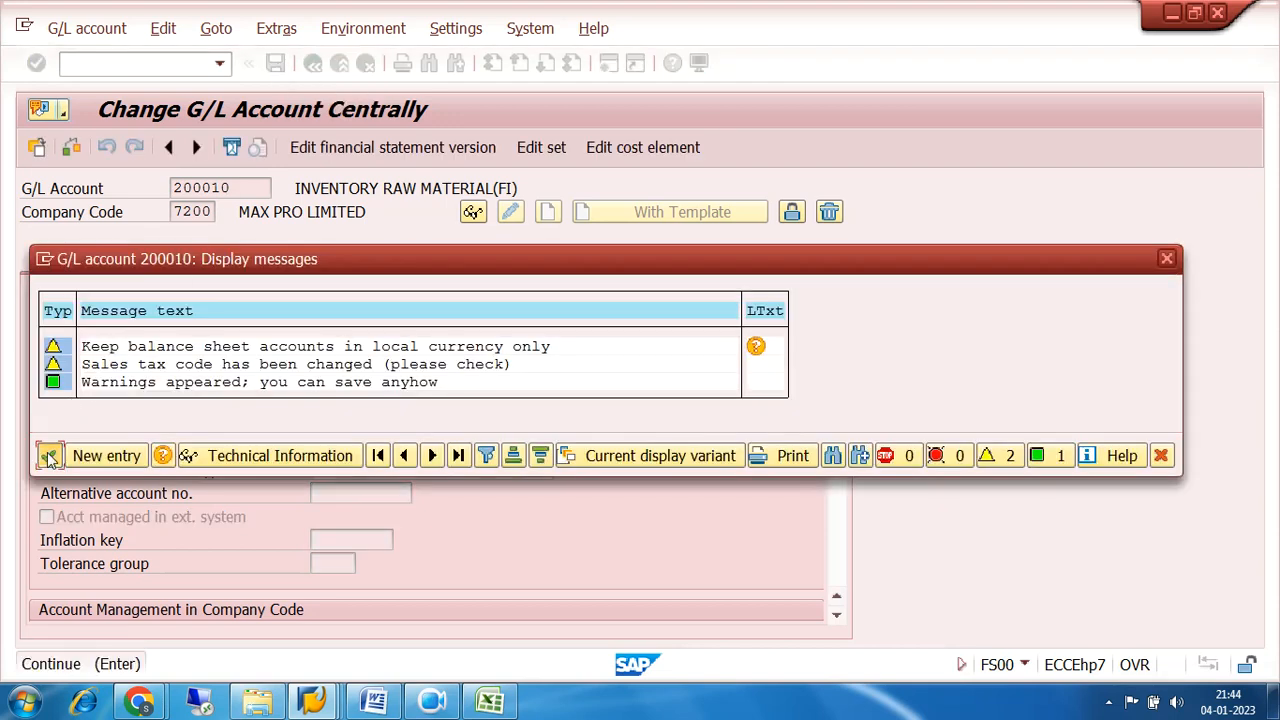
pyautogui.click(48, 456)
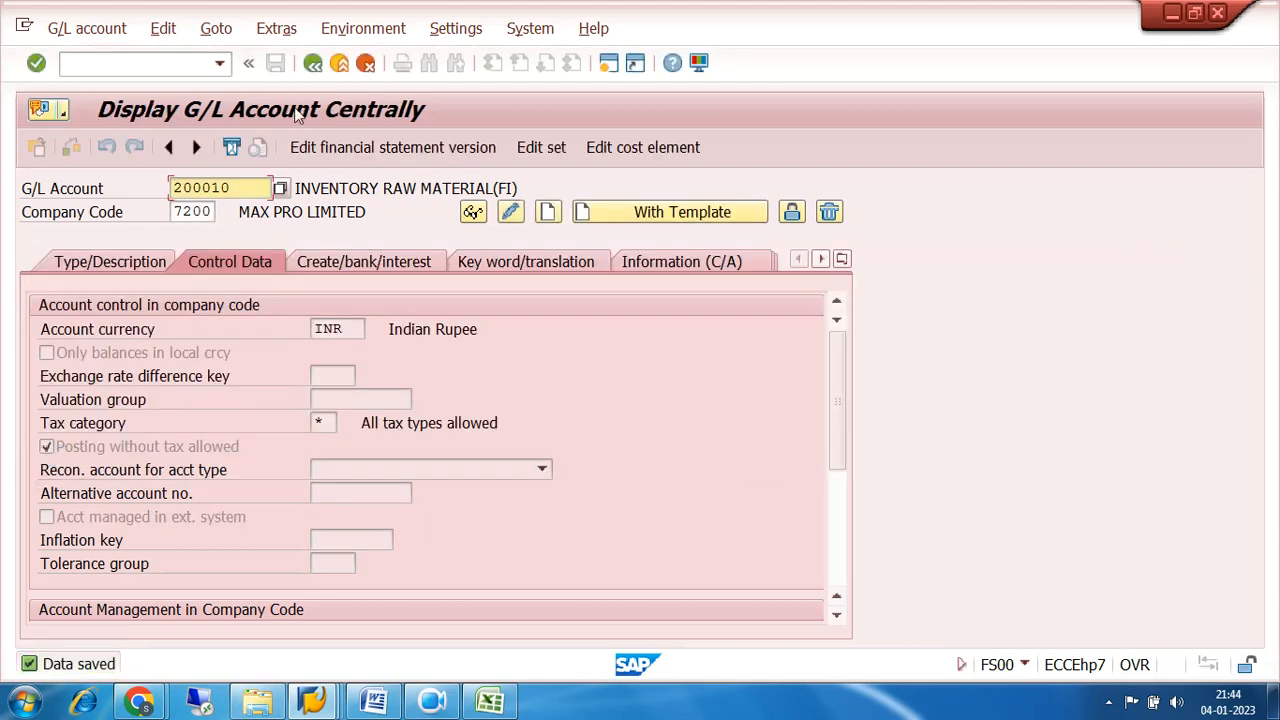
# Leave G/L account maintenance, switch to the session with the tax procedure control data, and exit customizing back to SAP Easy Access.
pyautogui.click(313, 64)
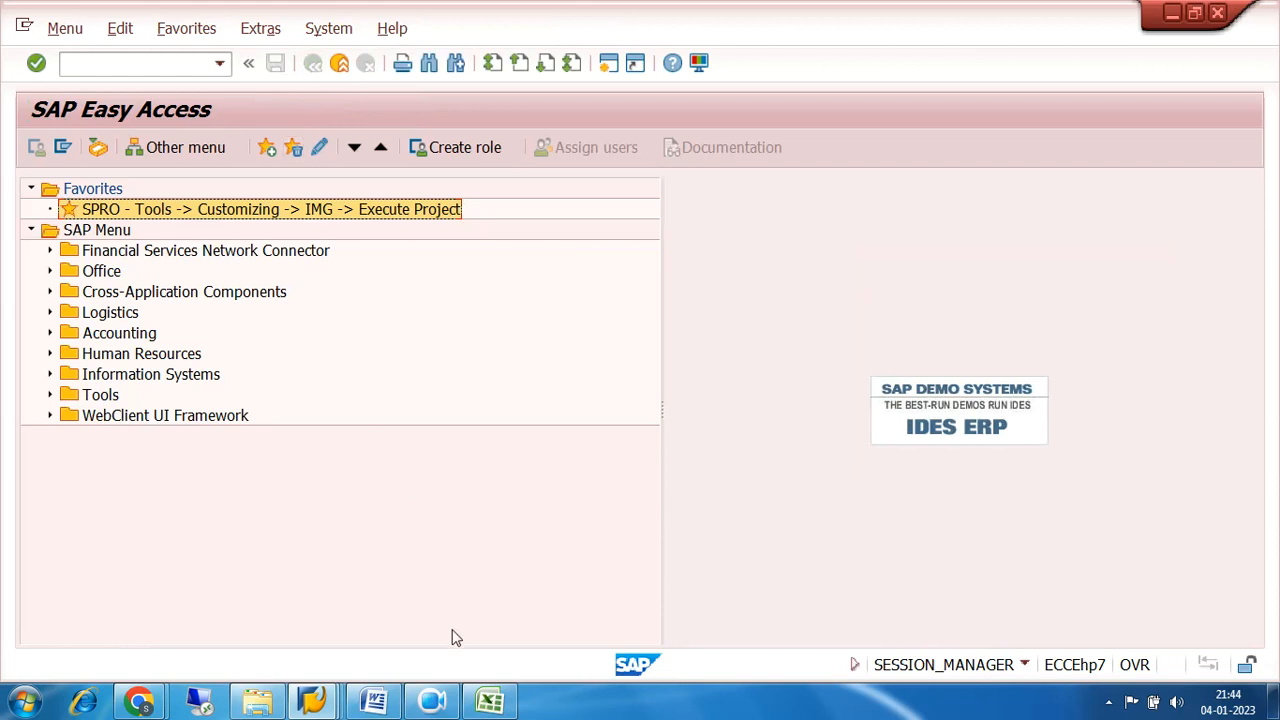
pyautogui.click(311, 702)
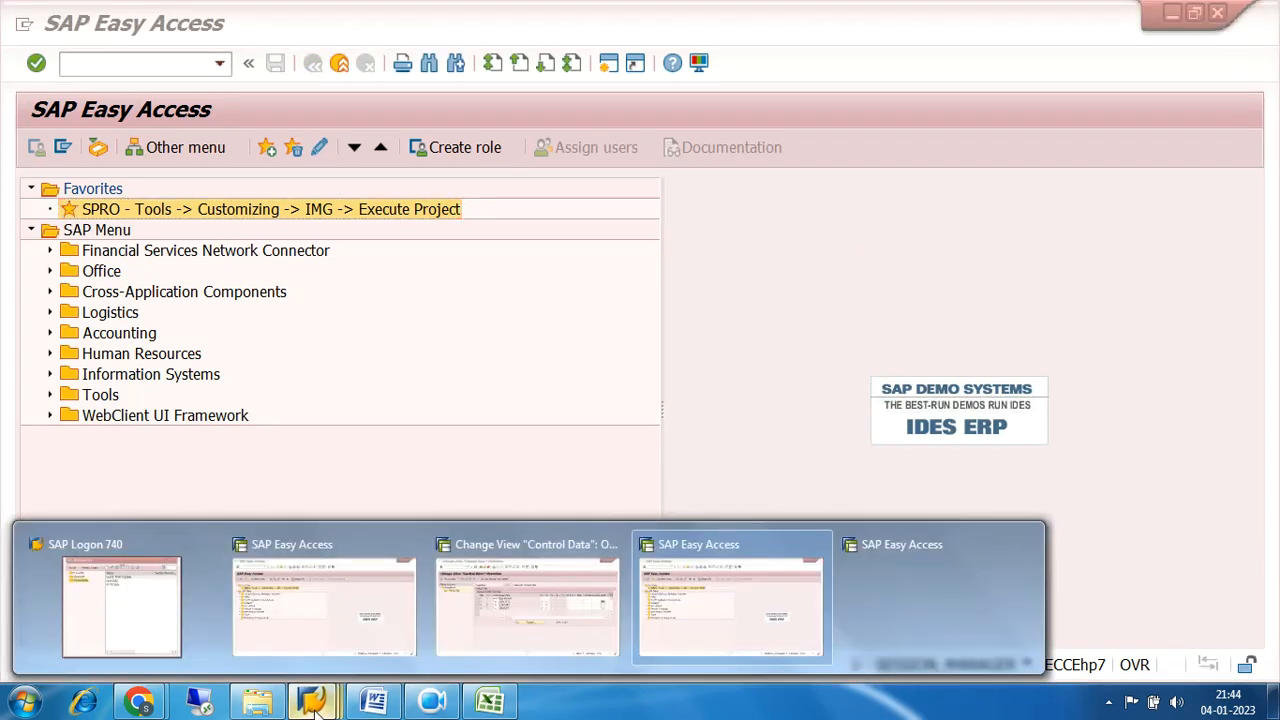
pyautogui.click(471, 634)
pyautogui.click(313, 64)
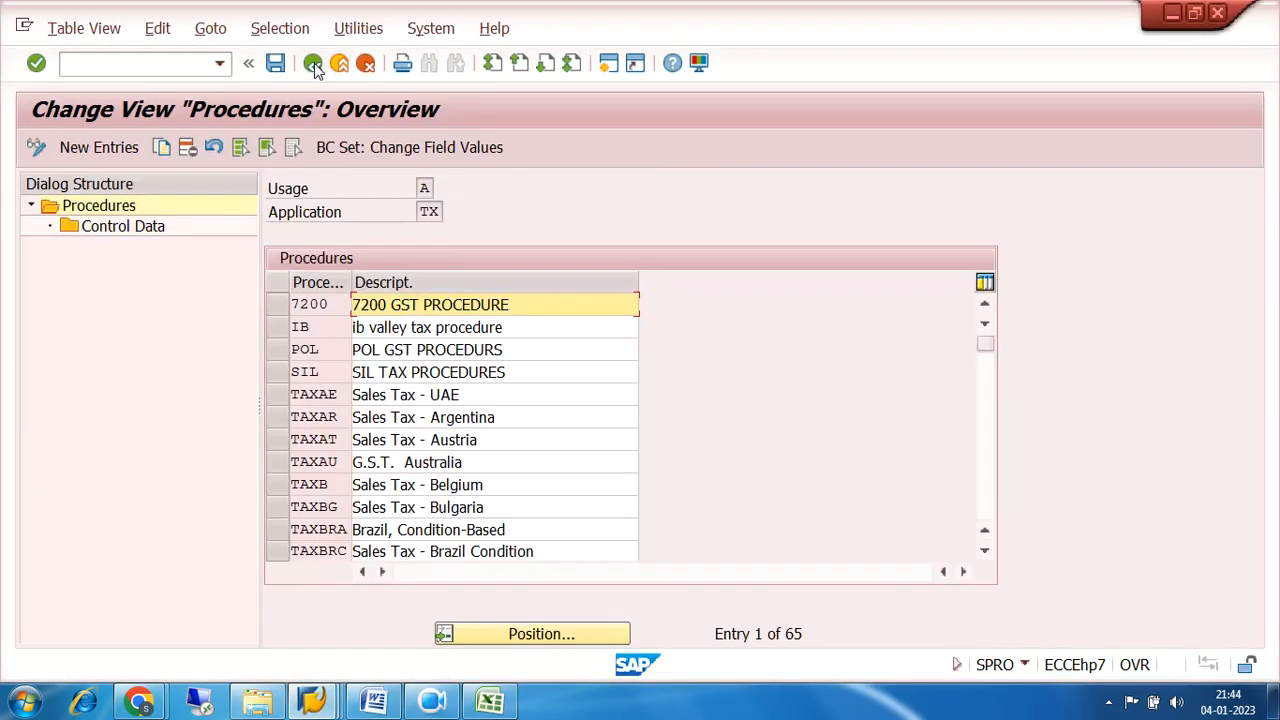
pyautogui.click(313, 64)
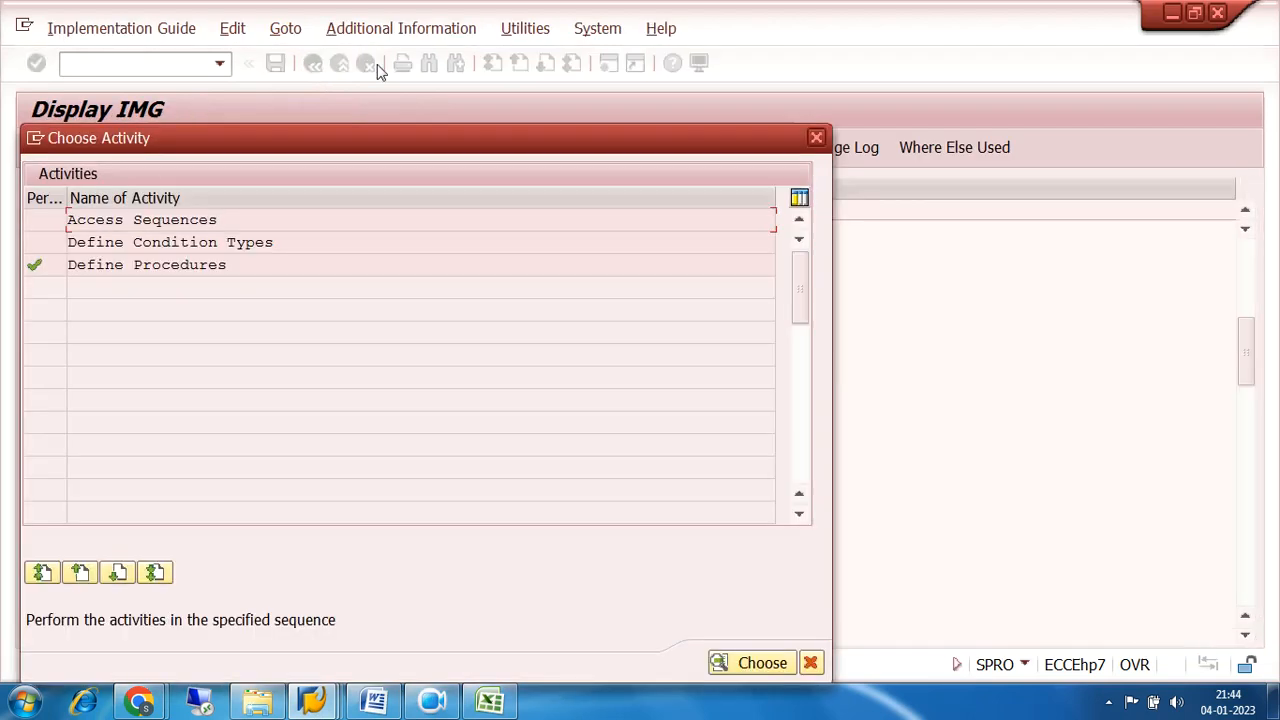
pyautogui.click(817, 138)
pyautogui.click(313, 64)
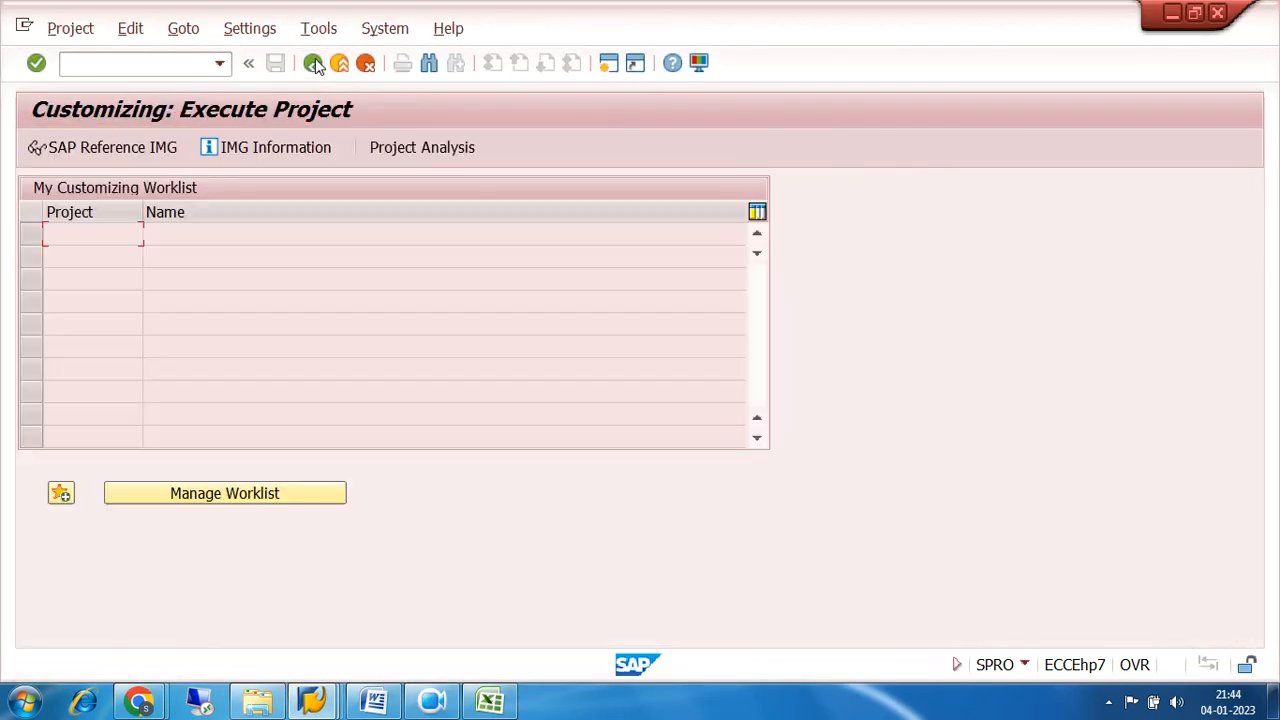
pyautogui.click(313, 64)
# Start a vendor invoice with transaction FB60 for vendor TRIDENT IND LTD and date it 04.01.2023.
pyautogui.click(220, 64)
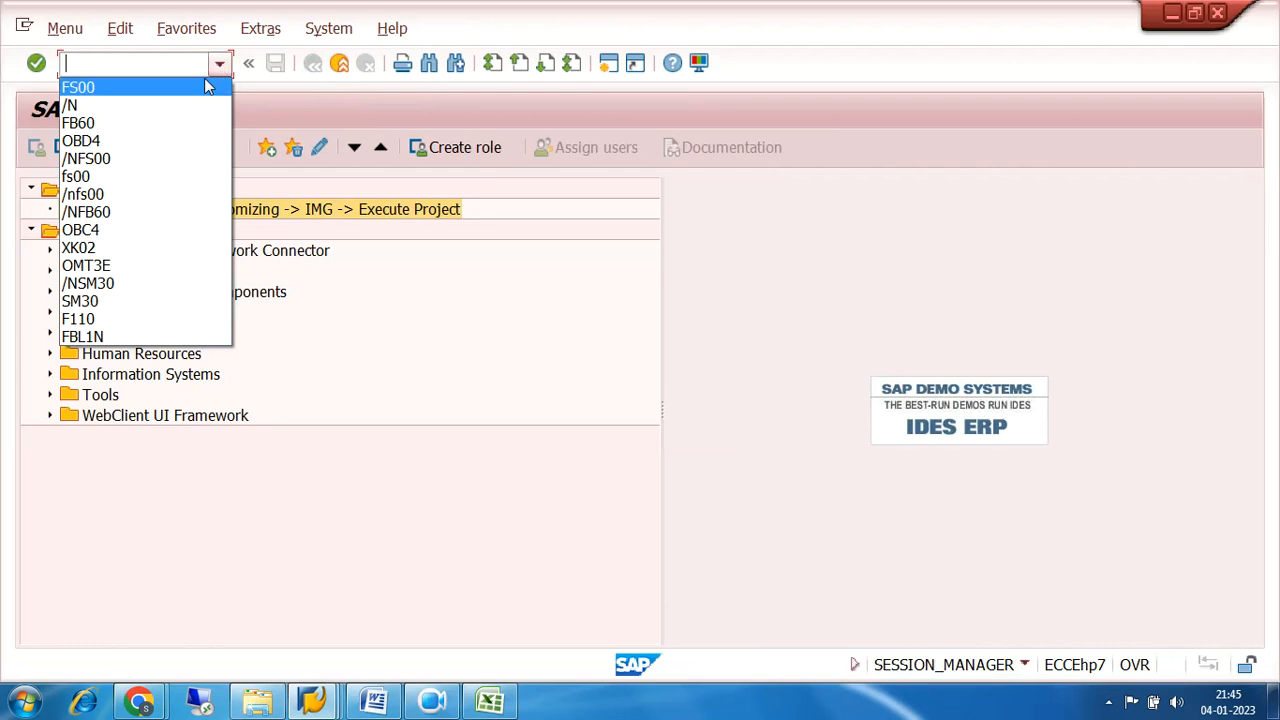
pyautogui.click(85, 120)
pyautogui.click(34, 64)
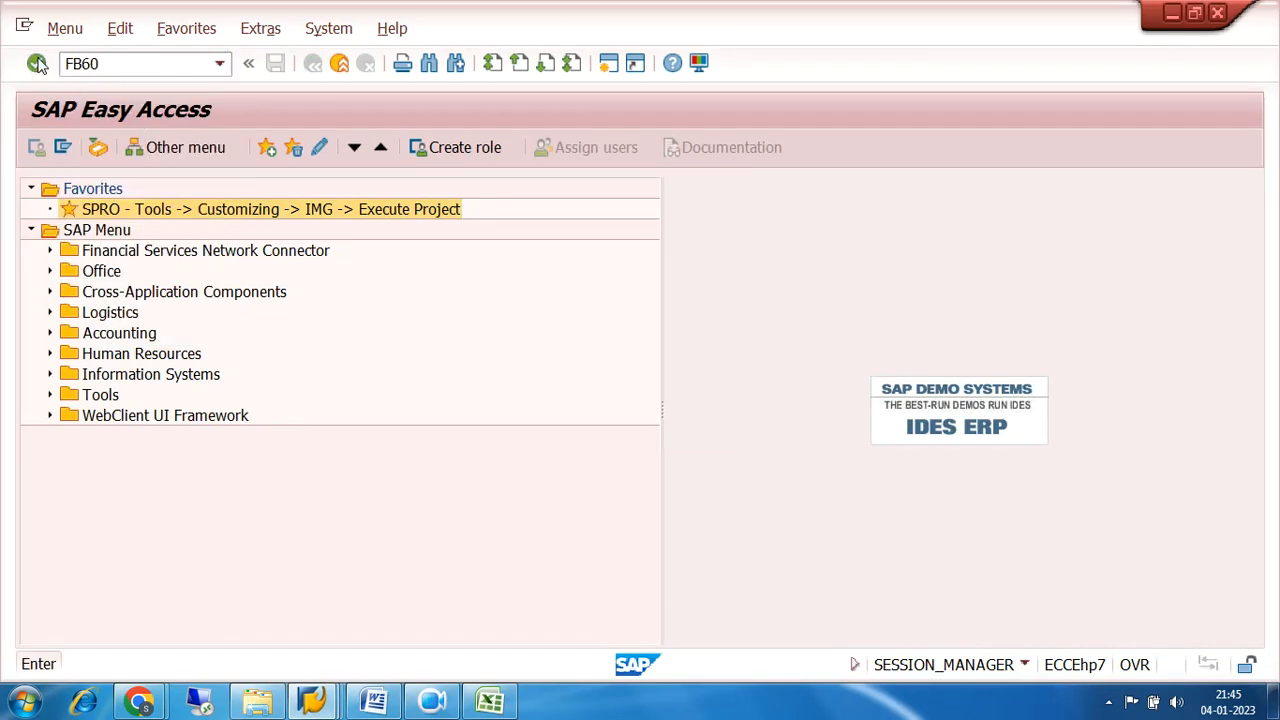
pyautogui.click(270, 258)
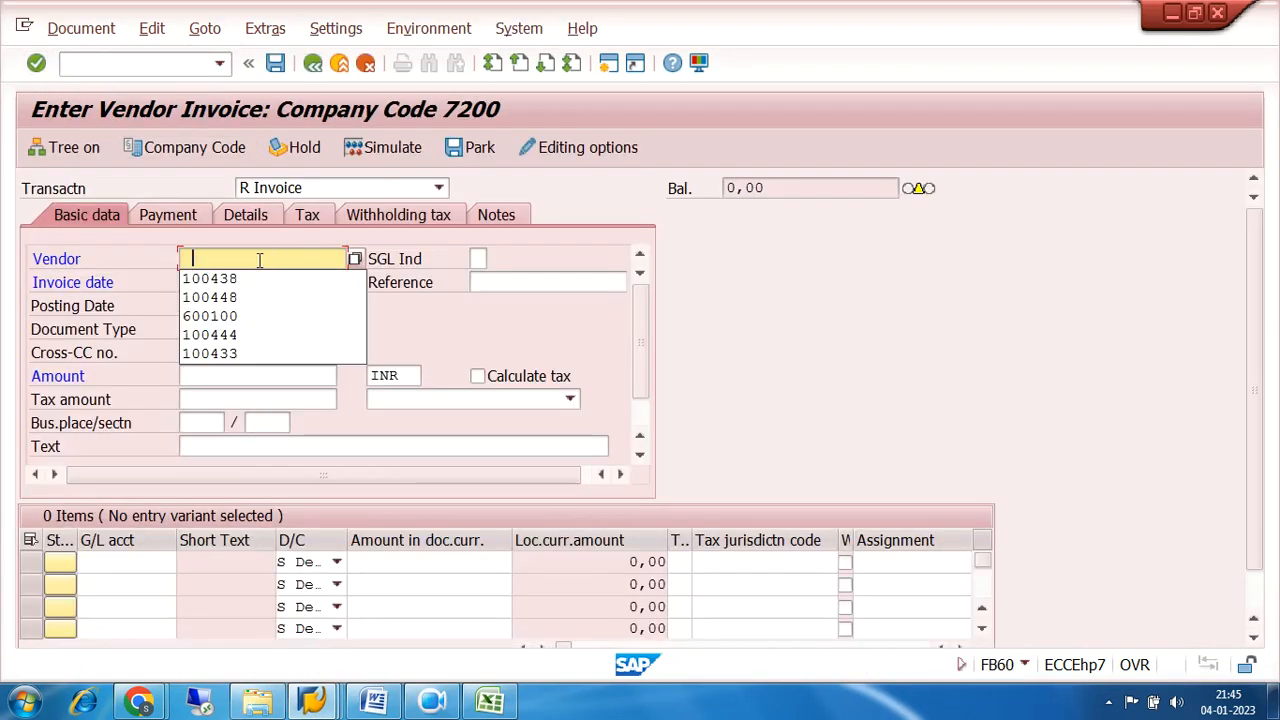
pyautogui.click(254, 281)
pyautogui.click(227, 281)
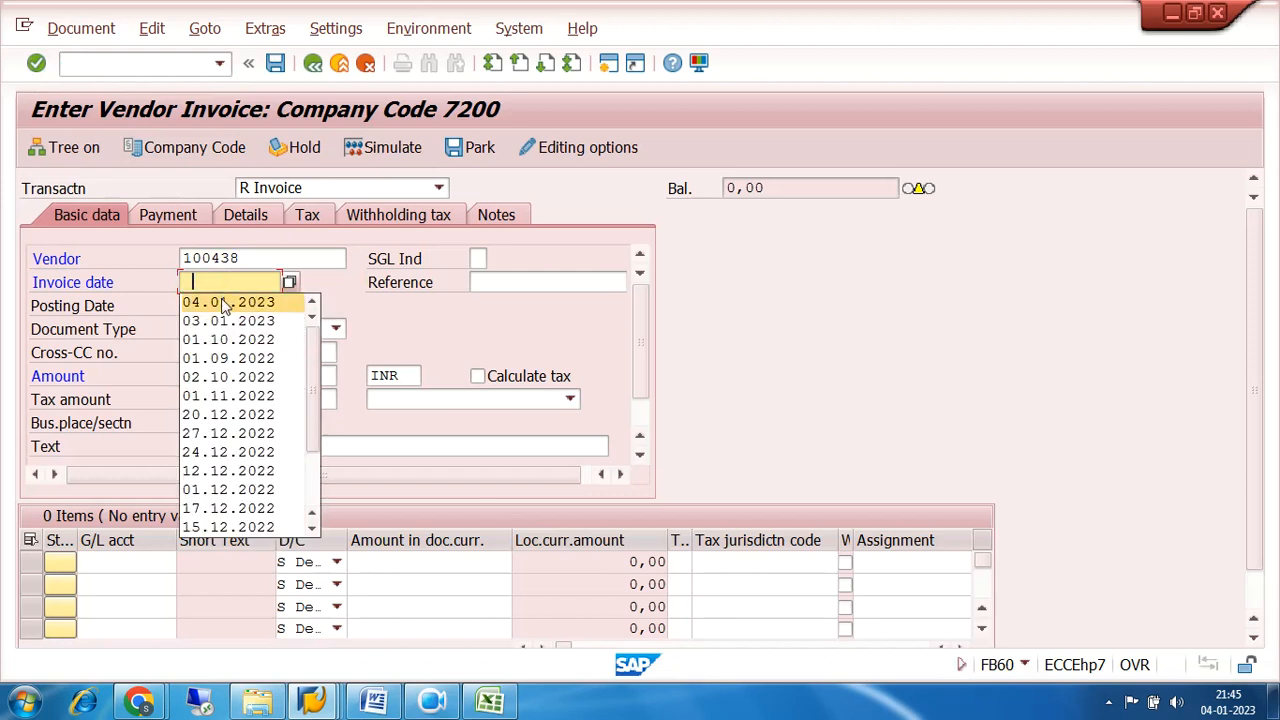
pyautogui.click(229, 298)
# Set the invoice amount to 100000 INR and add a debit item for G/L account 200010 with amount *.
pyautogui.click(230, 372)
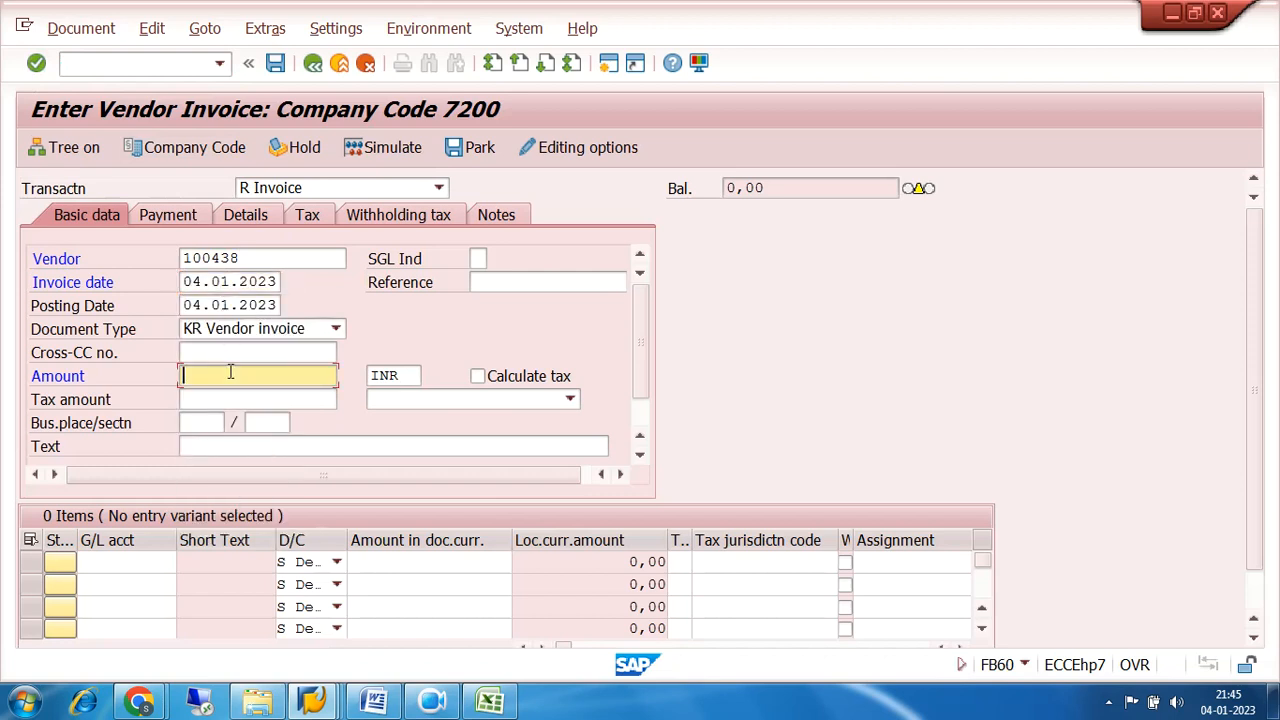
pyautogui.click(232, 372)
pyautogui.click(236, 398)
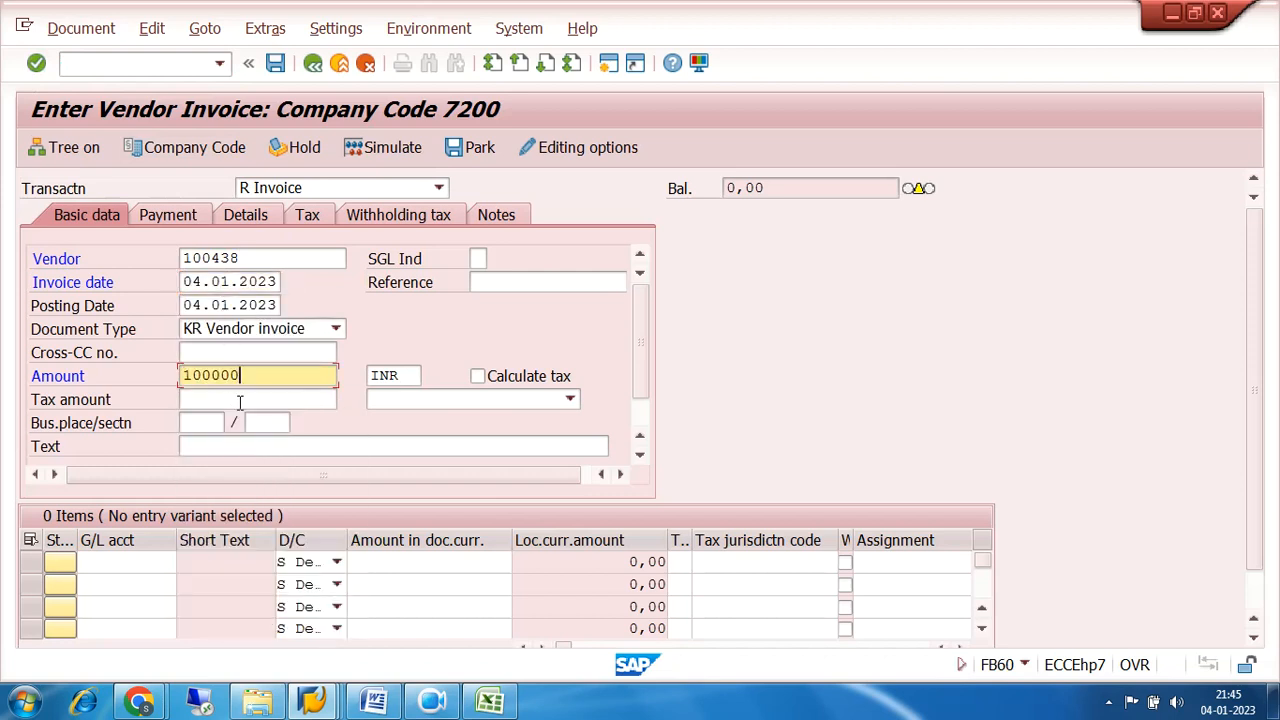
pyautogui.click(122, 563)
pyautogui.click(122, 563)
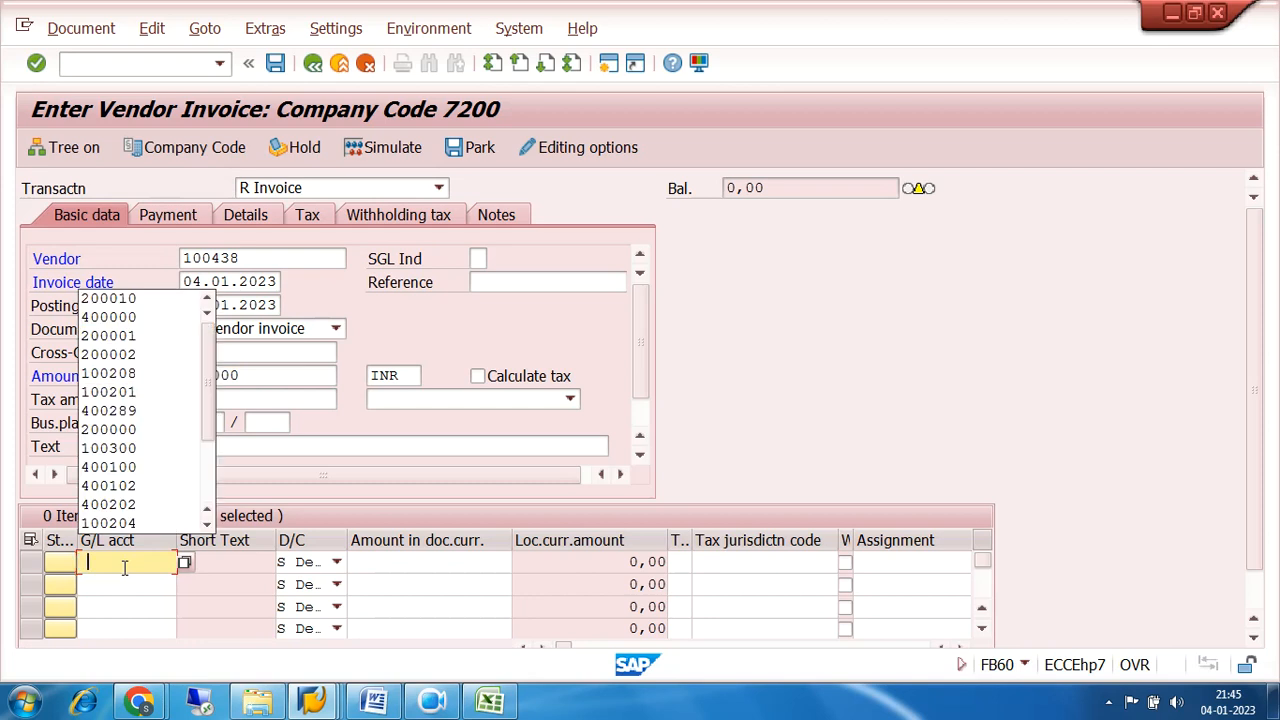
pyautogui.click(138, 303)
pyautogui.click(428, 560)
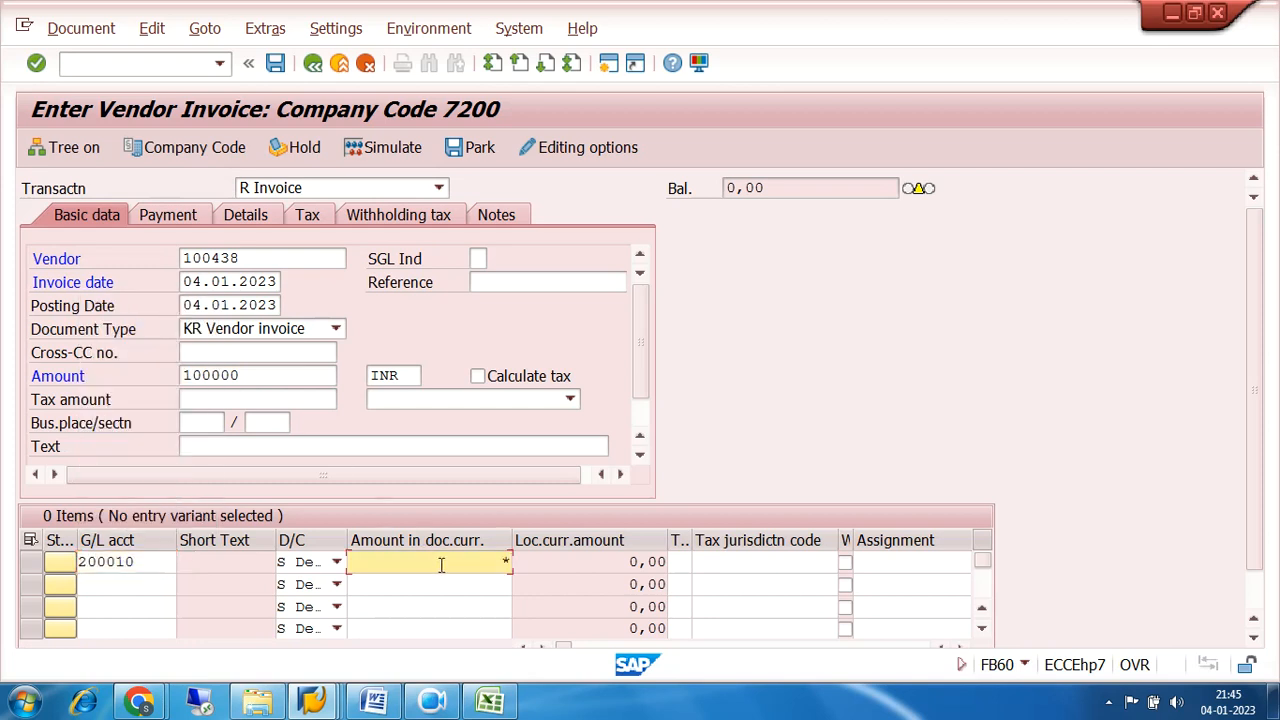
# Assign tax code 7S (7200 SGST INPUT 9%) and the text PUR INV POSTING to the invoice header, acknowledging the down payment information.
pyautogui.click(570, 400)
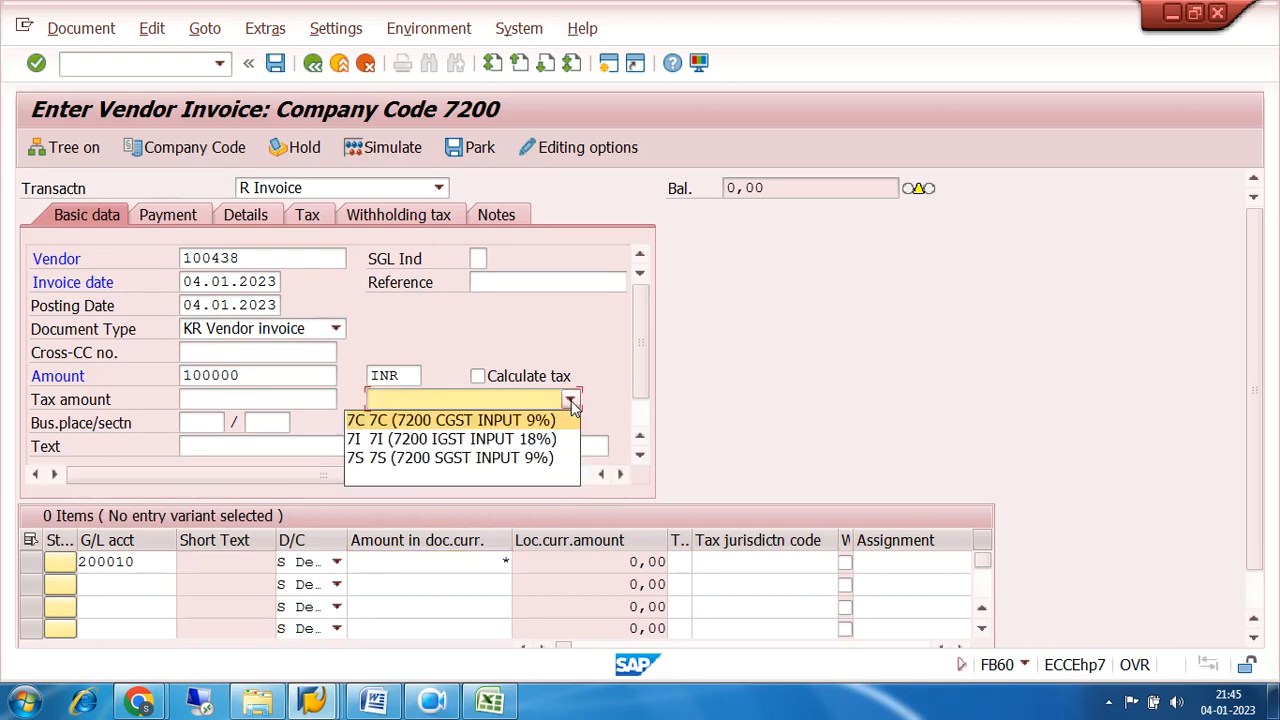
pyautogui.click(508, 455)
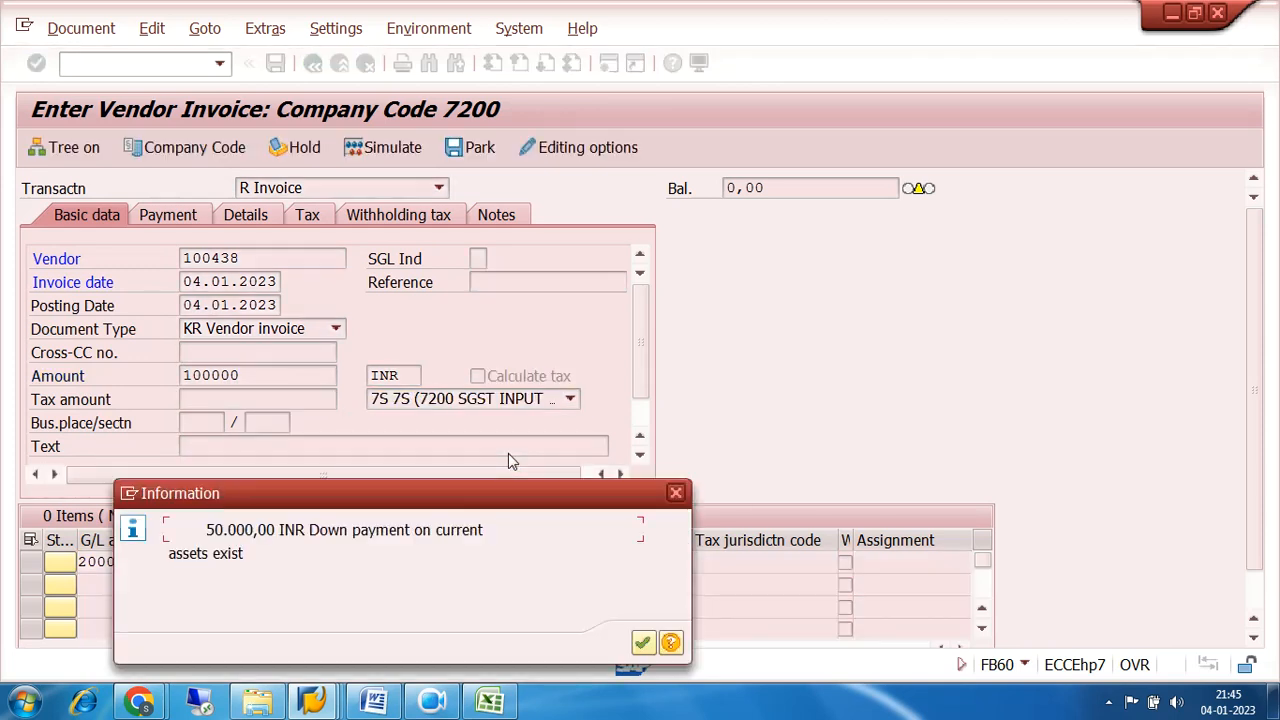
pyautogui.click(642, 642)
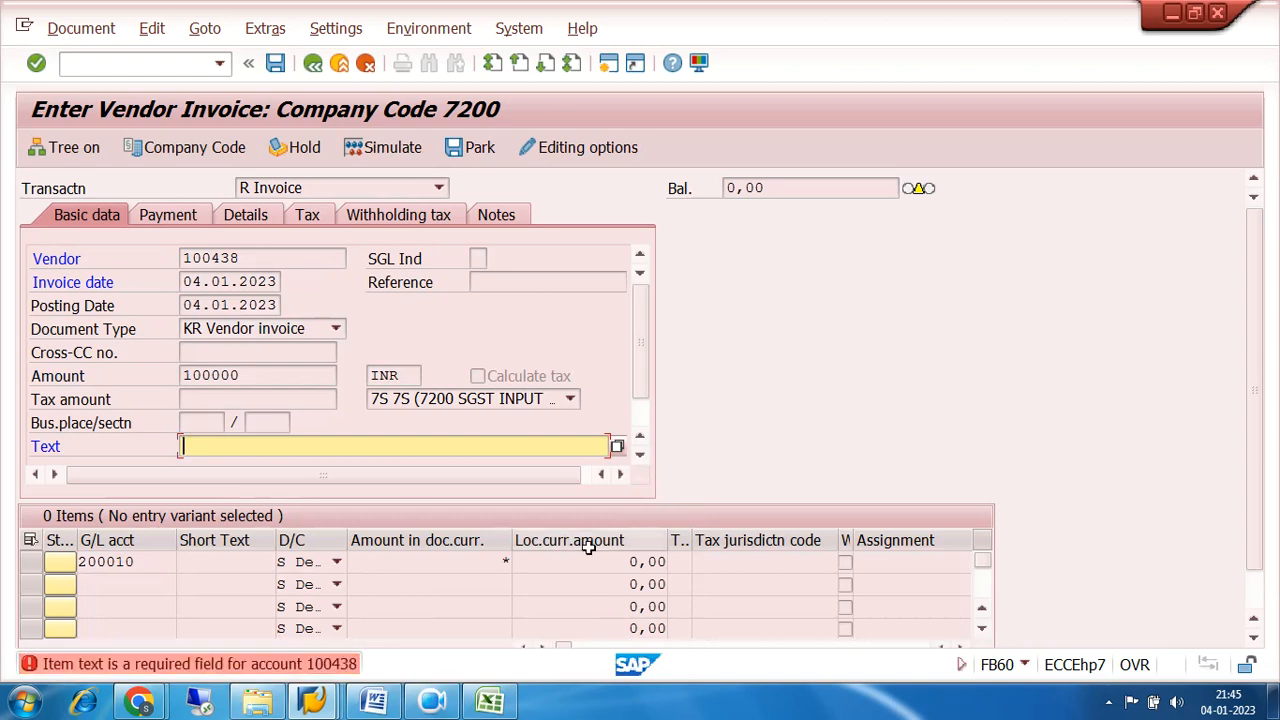
pyautogui.click(398, 454)
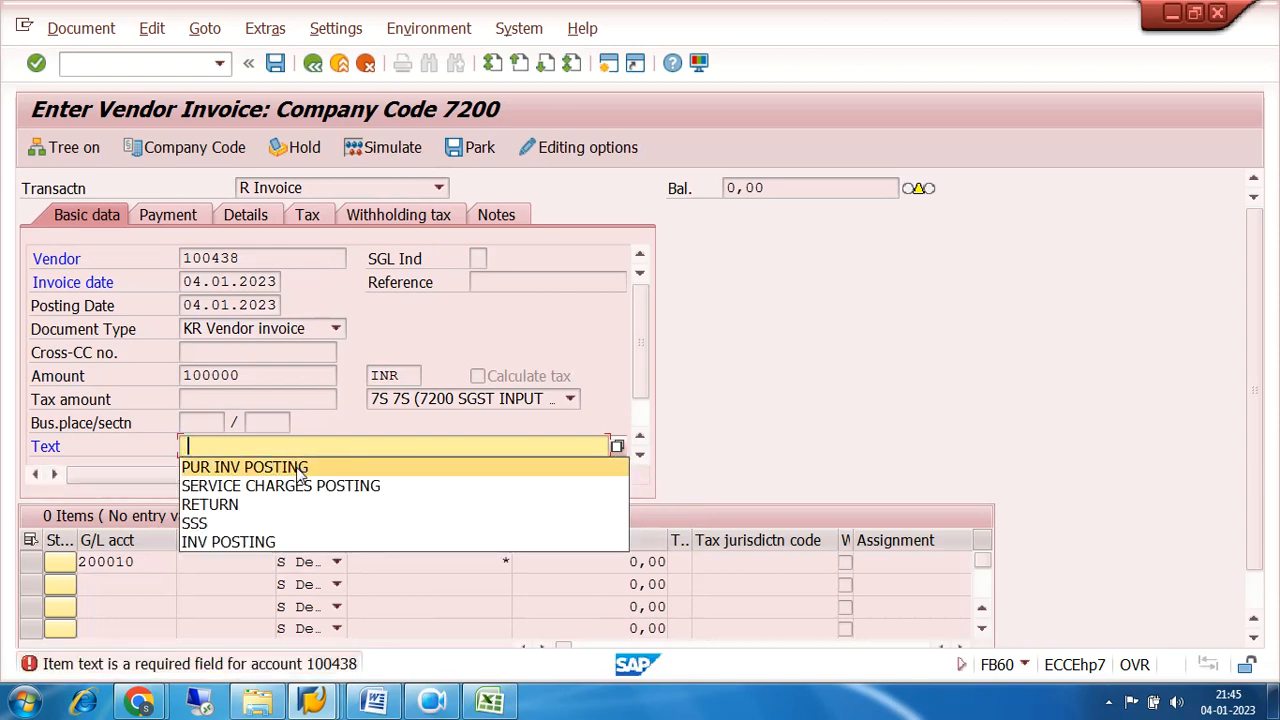
pyautogui.click(300, 468)
pyautogui.press('Return')
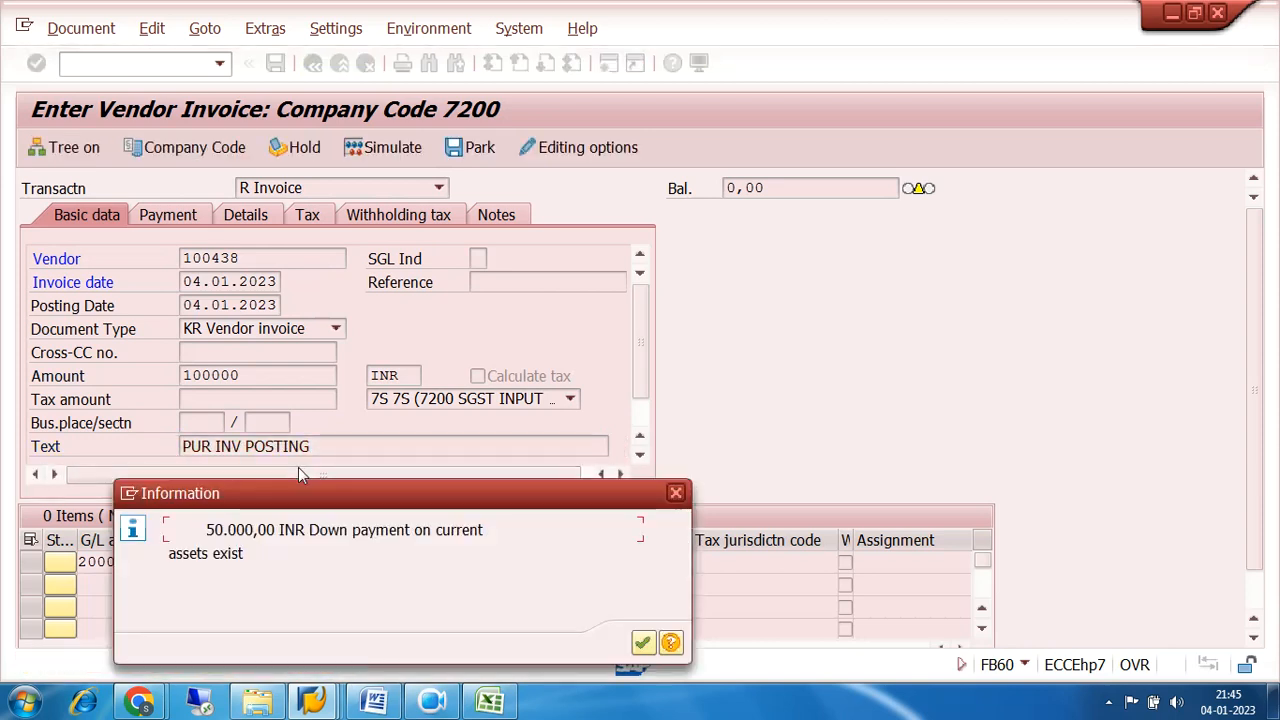
pyautogui.press('Return')
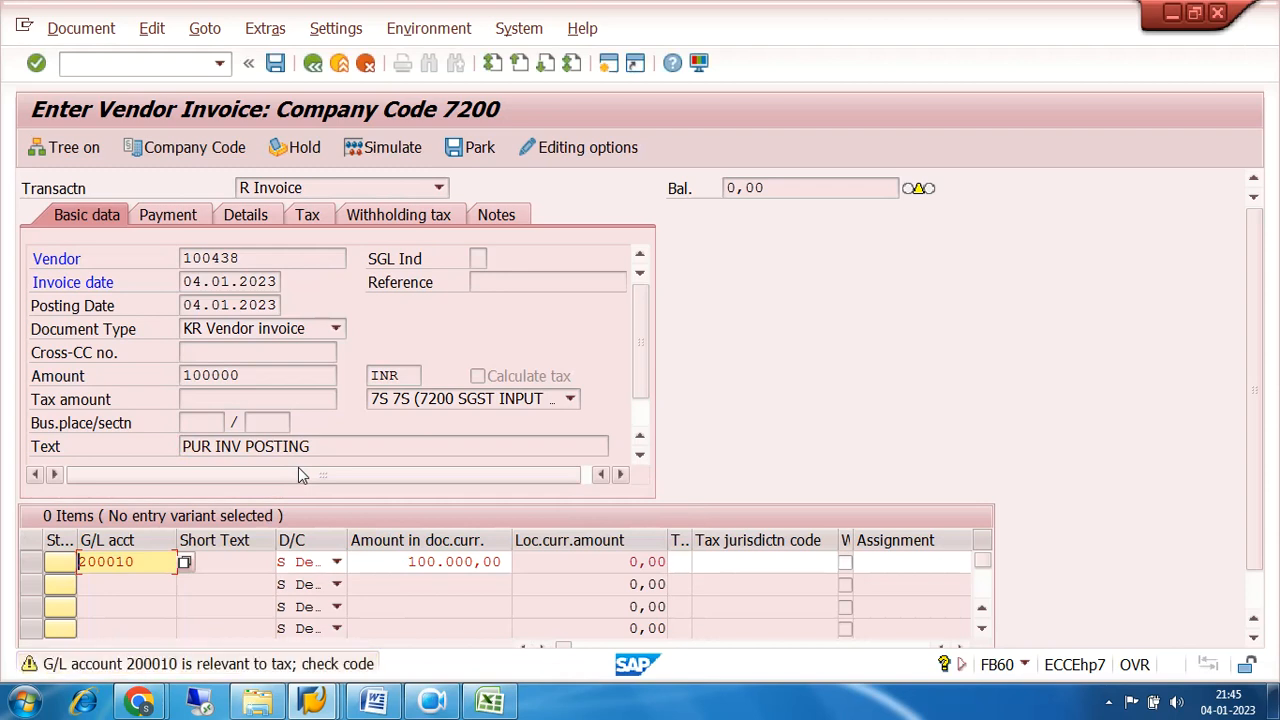
# Assign tax code 7S to the G/L account 200010 line item.
pyautogui.click(1255, 615)
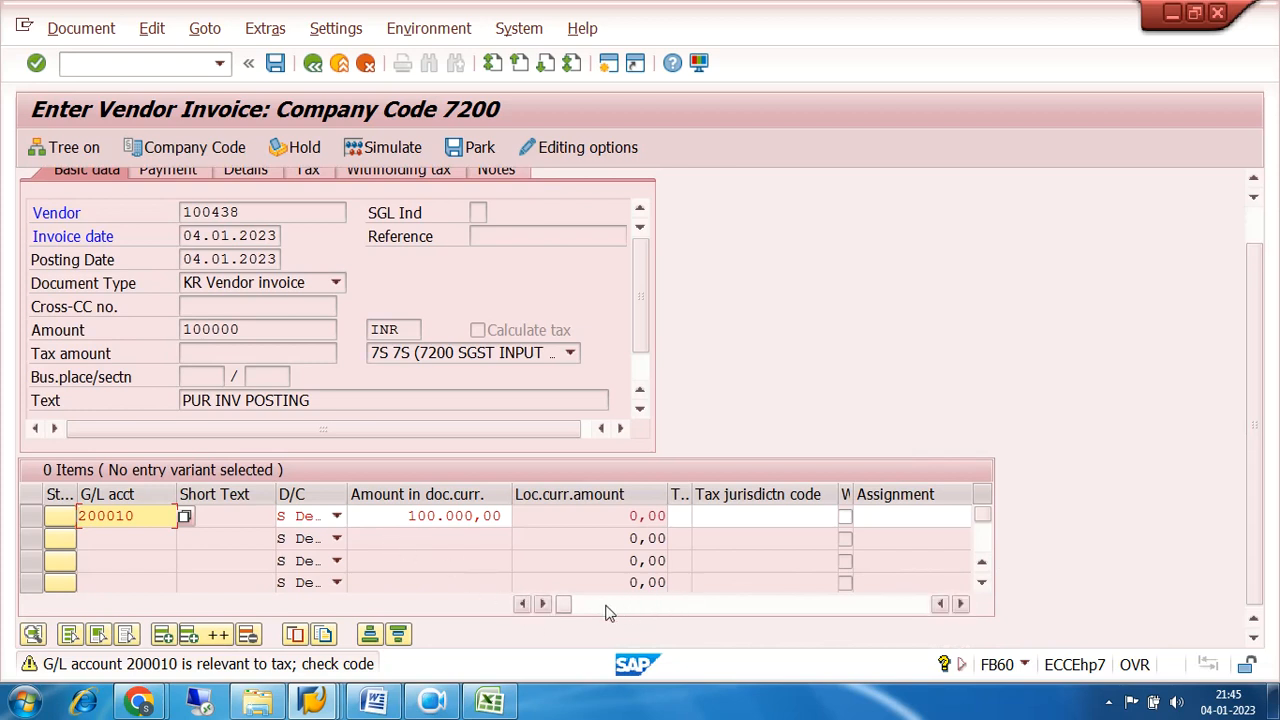
pyautogui.click(680, 516)
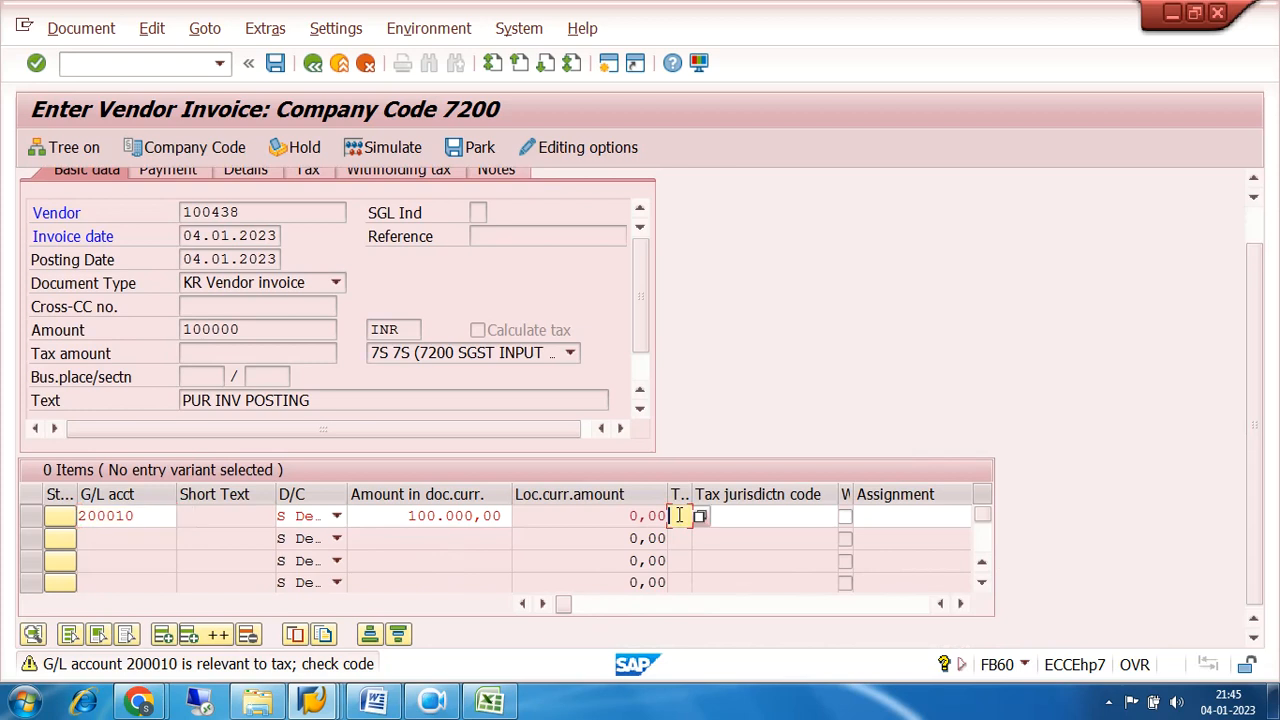
pyautogui.click(699, 517)
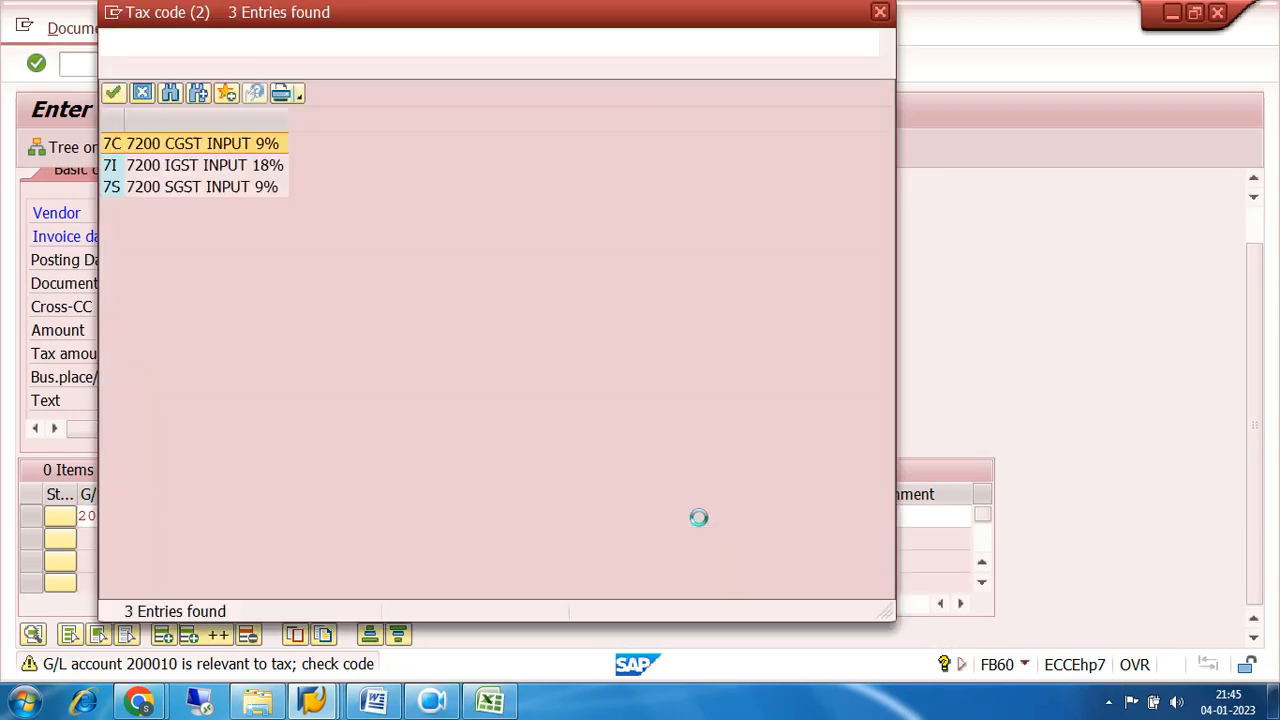
pyautogui.doubleClick(112, 189)
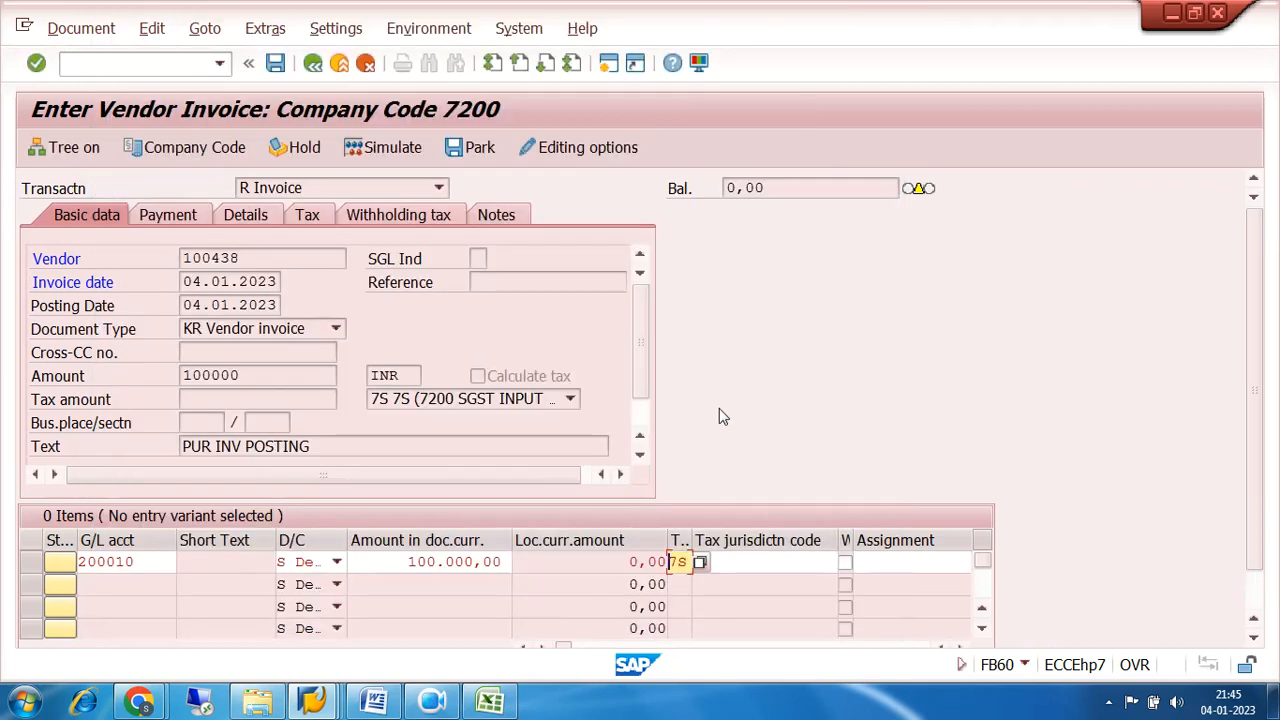
# Copy the header text into the 200010 line item with + and simulate the vendor invoice.
pyautogui.click(760, 562)
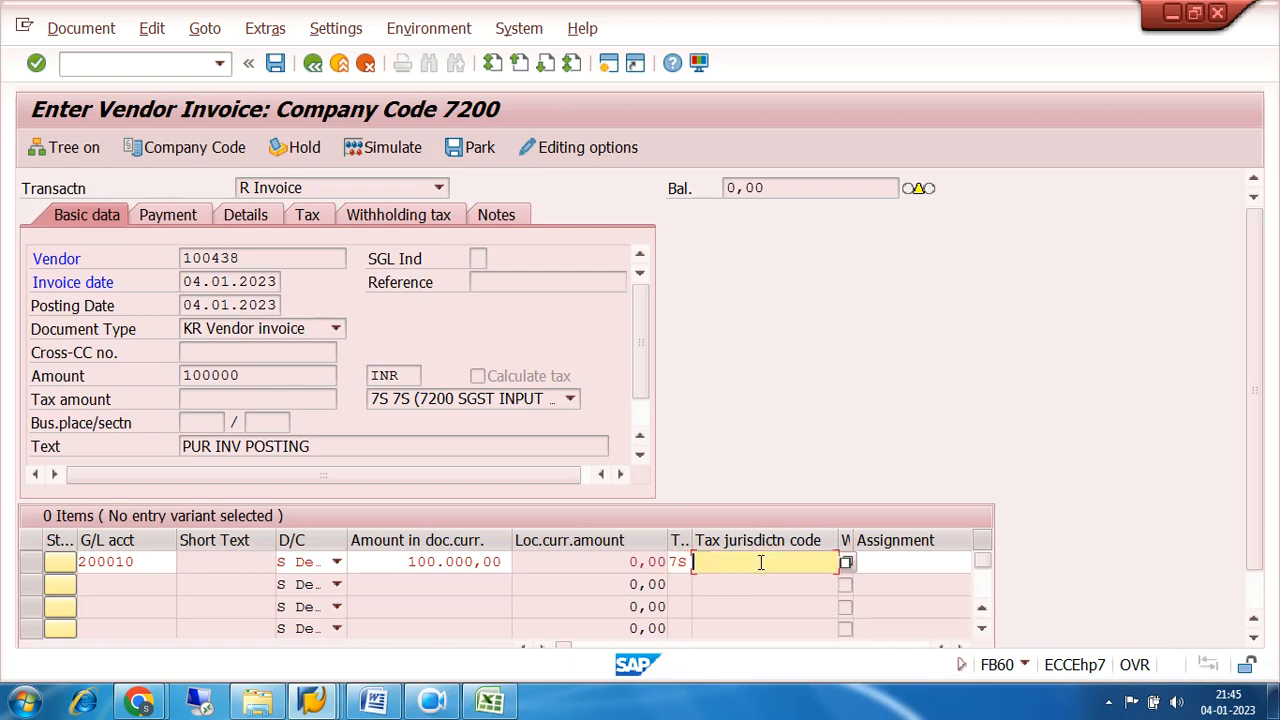
pyautogui.press('Tab')
pyautogui.press('Tab')
pyautogui.press('Tab')
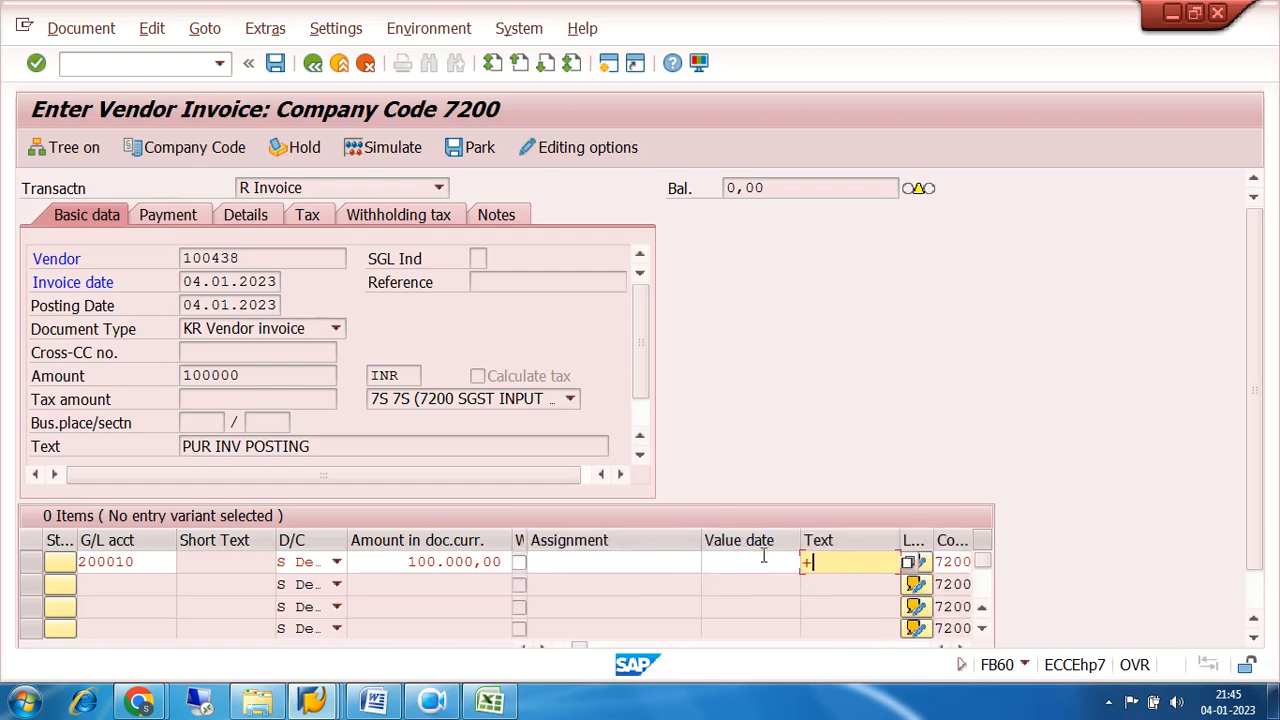
pyautogui.write('+')
pyautogui.press('Return')
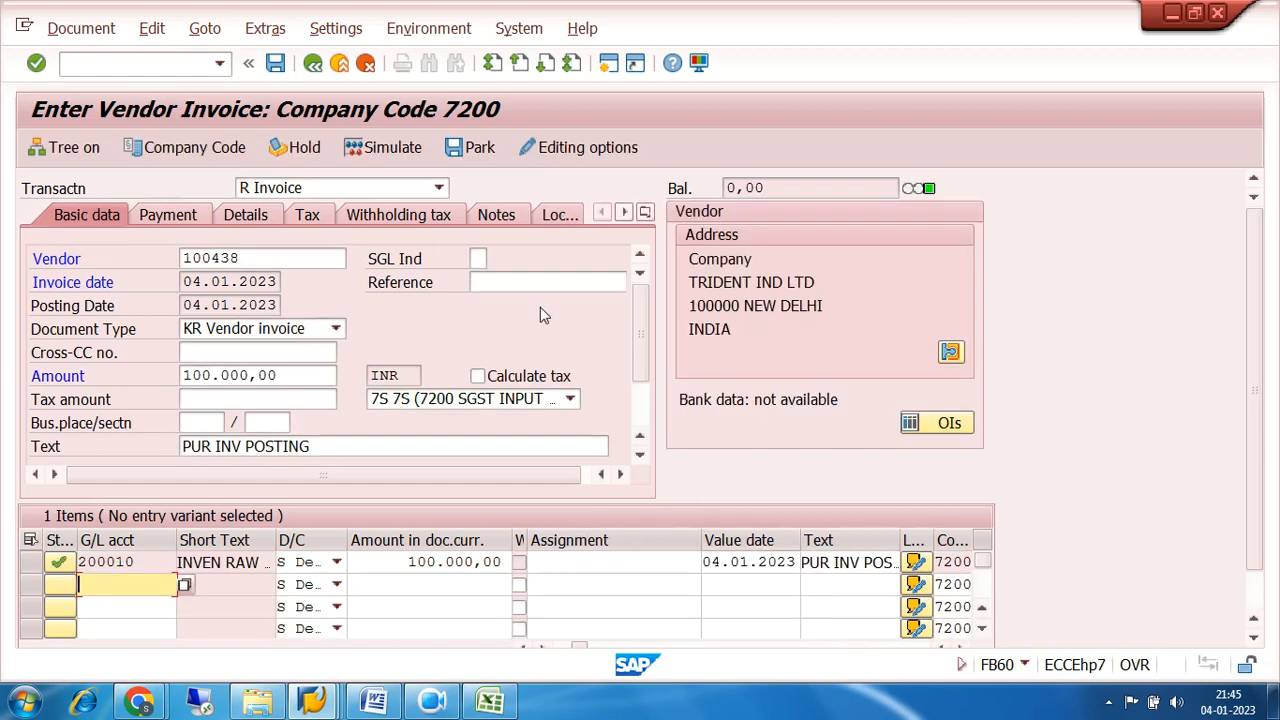
pyautogui.click(372, 148)
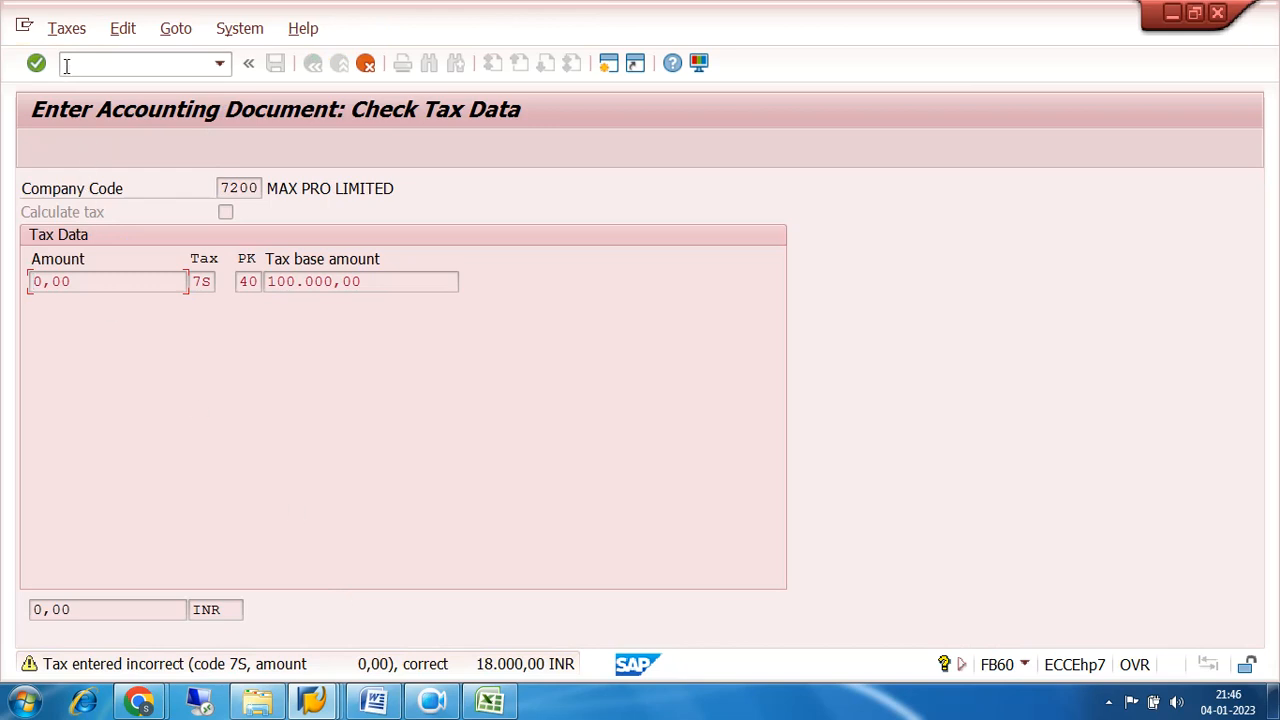
# Leave the tax data check and turn on automatic tax calculation for the vendor invoice.
pyautogui.click(365, 62)
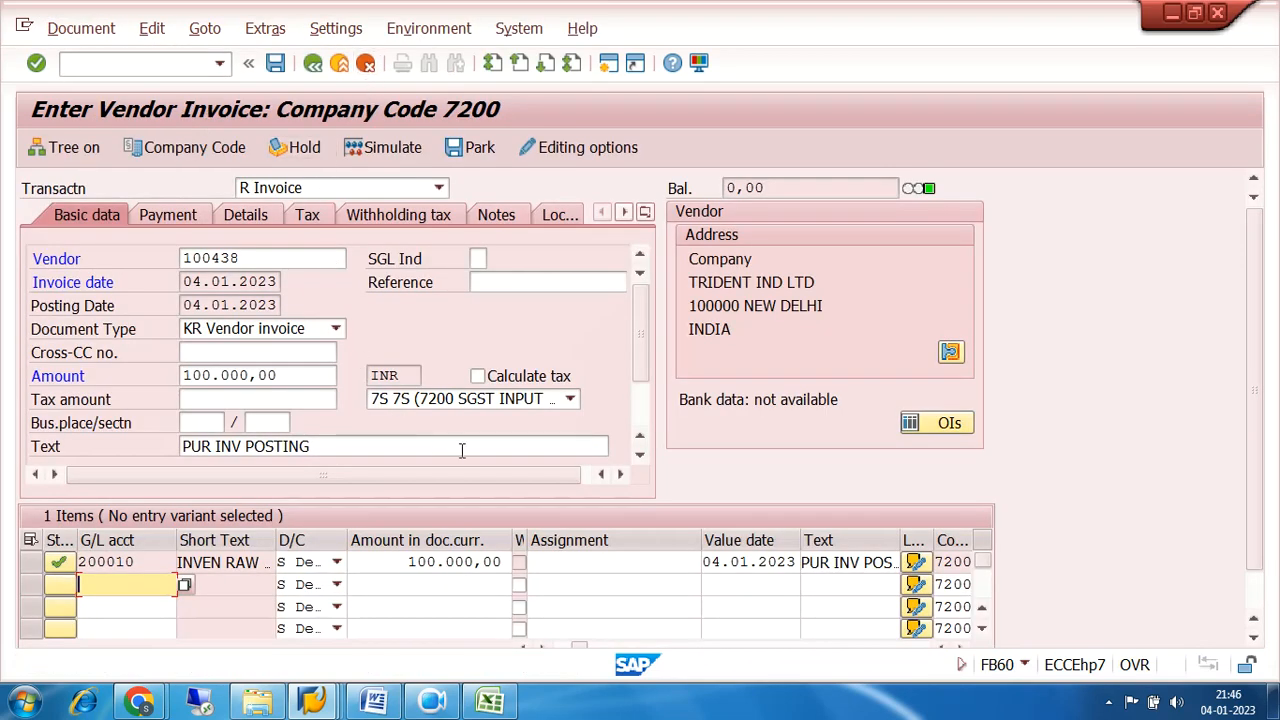
pyautogui.click(308, 216)
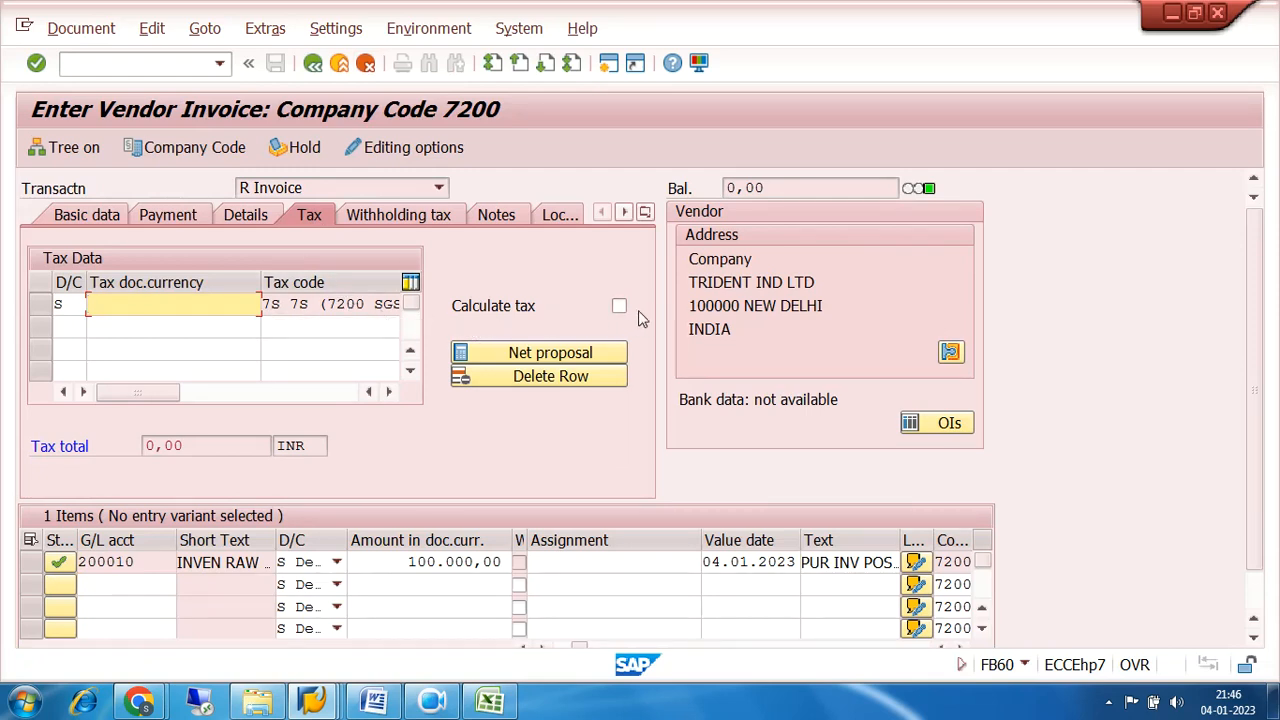
pyautogui.click(619, 305)
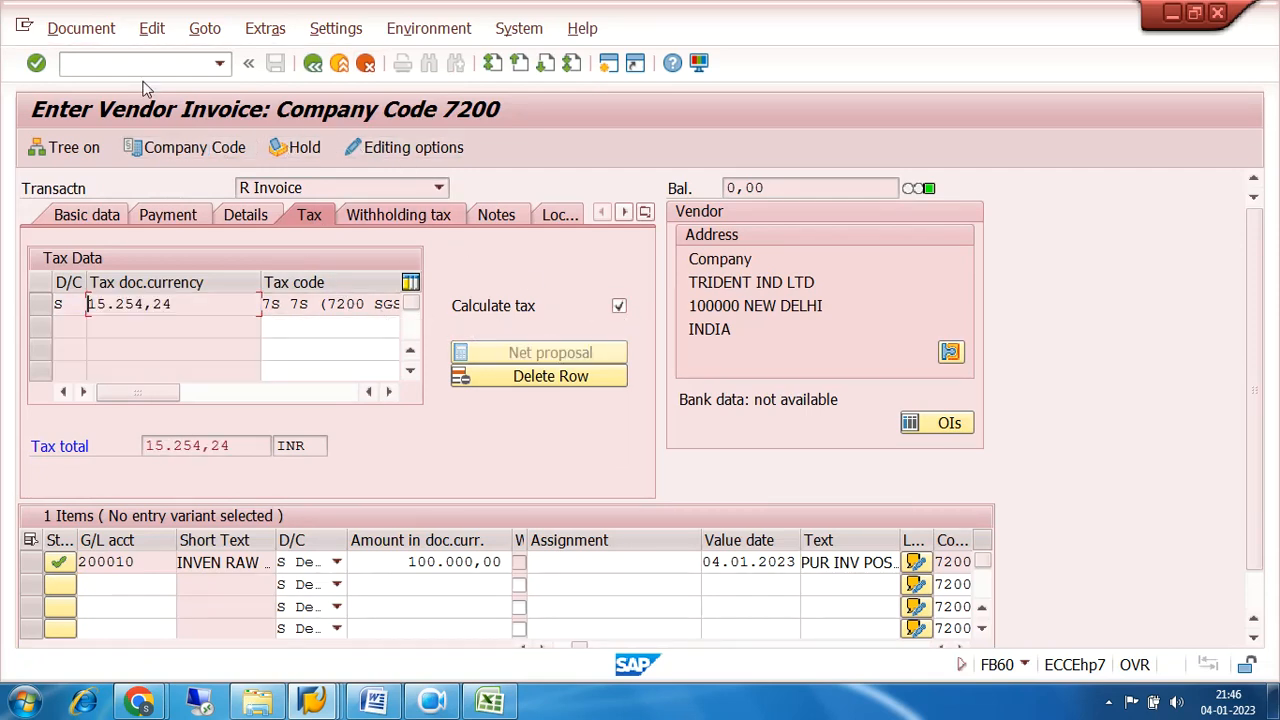
# Simulate the invoice's general ledger posting, acknowledging the withholding tax information, and examine the SGST, CGST and TDS line items.
pyautogui.click(72, 32)
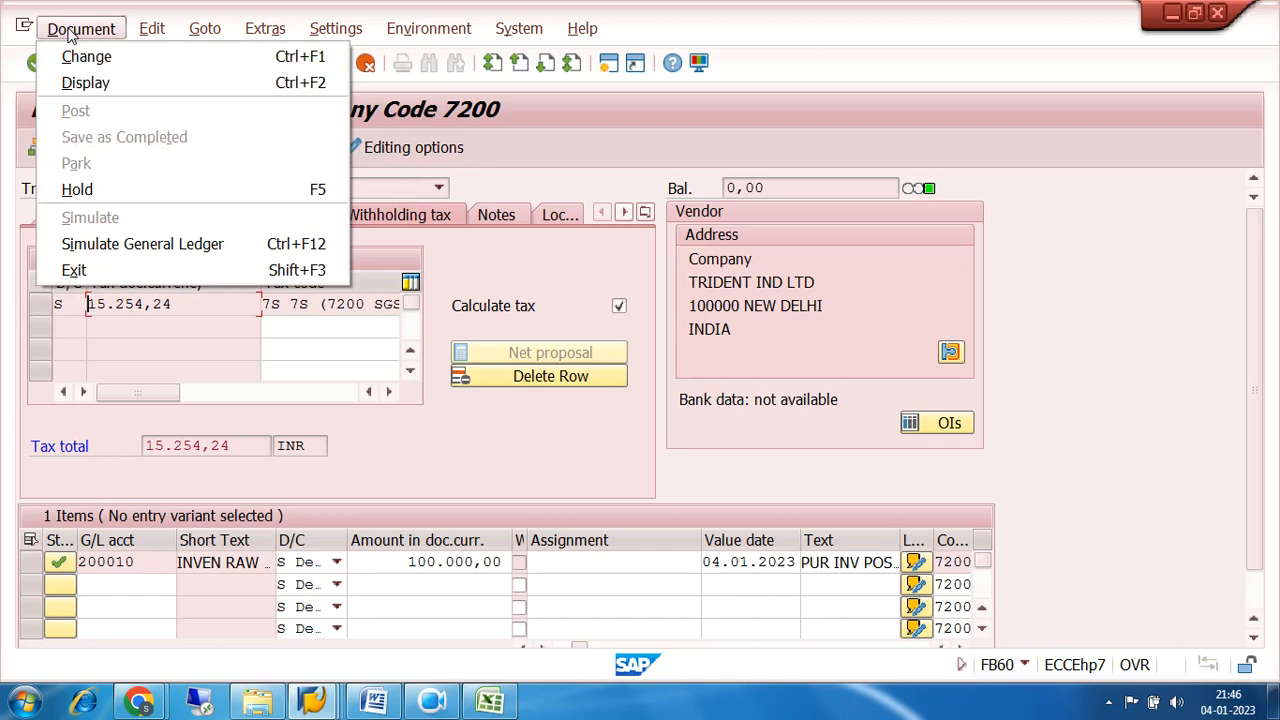
pyautogui.click(133, 252)
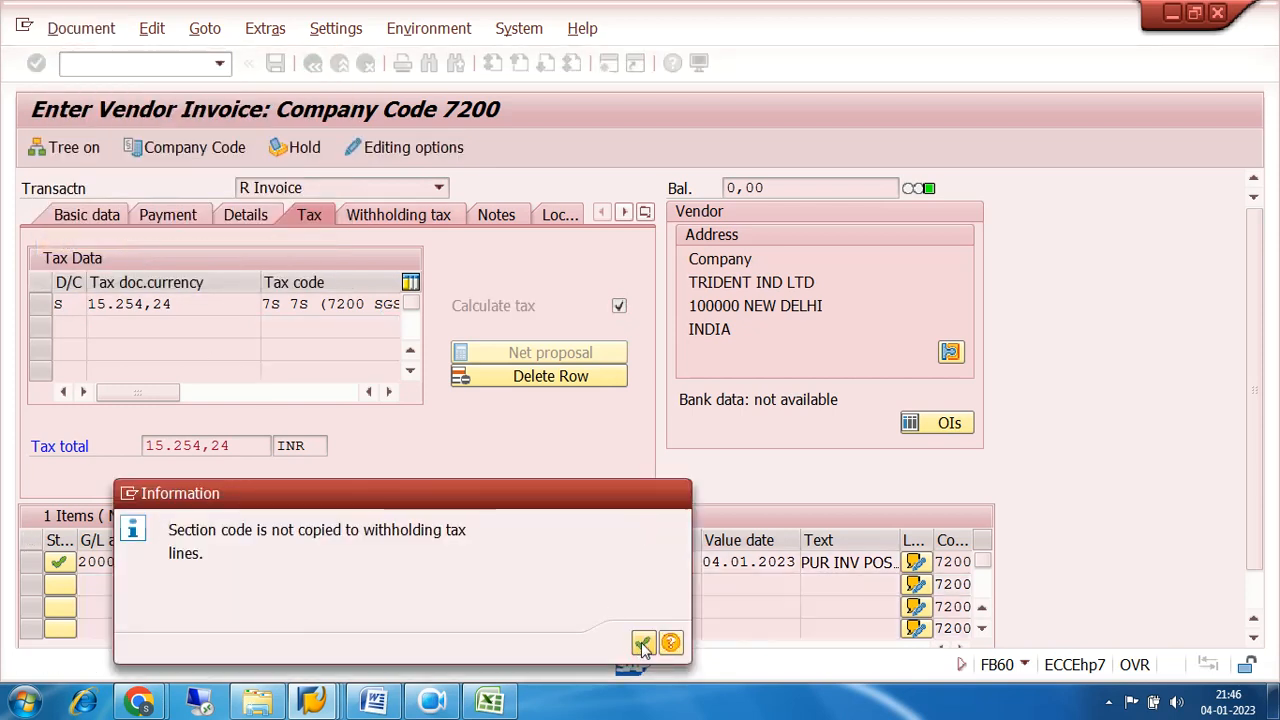
pyautogui.click(642, 642)
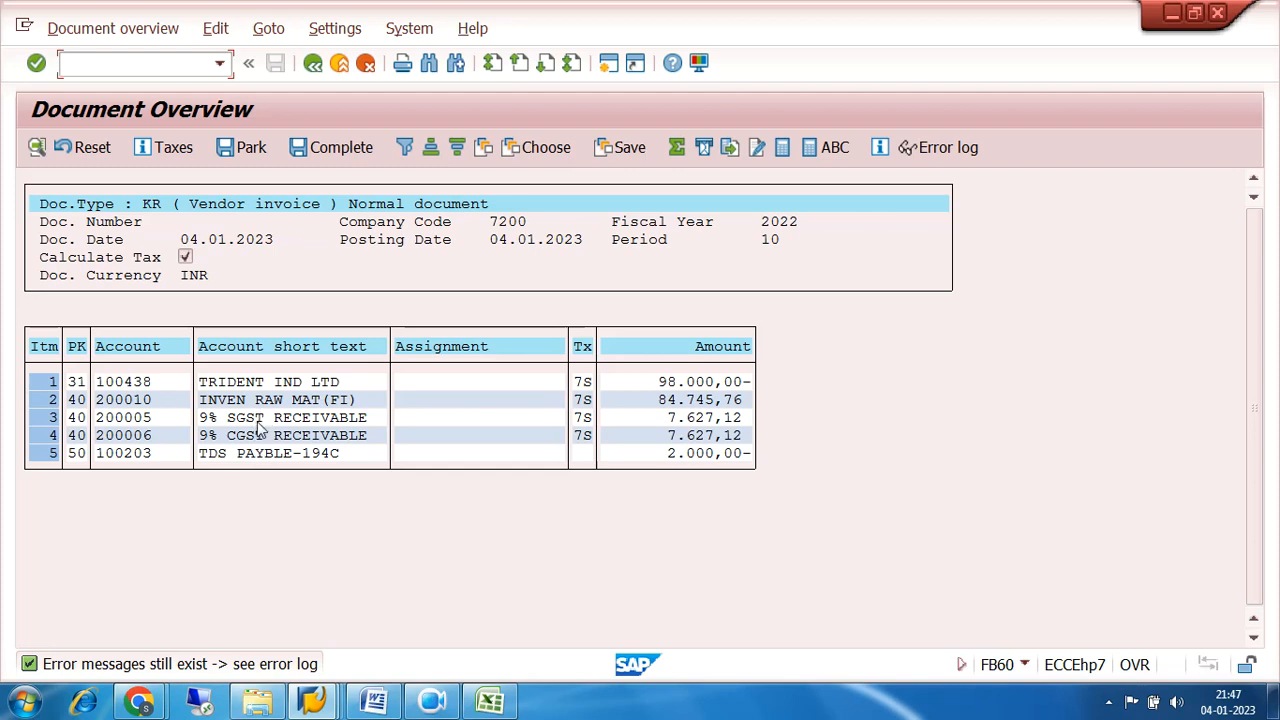
pyautogui.click(140, 455)
pyautogui.click(135, 438)
pyautogui.click(139, 455)
pyautogui.click(212, 418)
pyautogui.click(150, 419)
pyautogui.click(150, 436)
pyautogui.click(150, 455)
pyautogui.click(149, 418)
pyautogui.click(149, 436)
# Try to fill the simulated SGST, CGST and TDS item texts with + and post the invoice from the general ledger simulation.
pyautogui.doubleClick(142, 420)
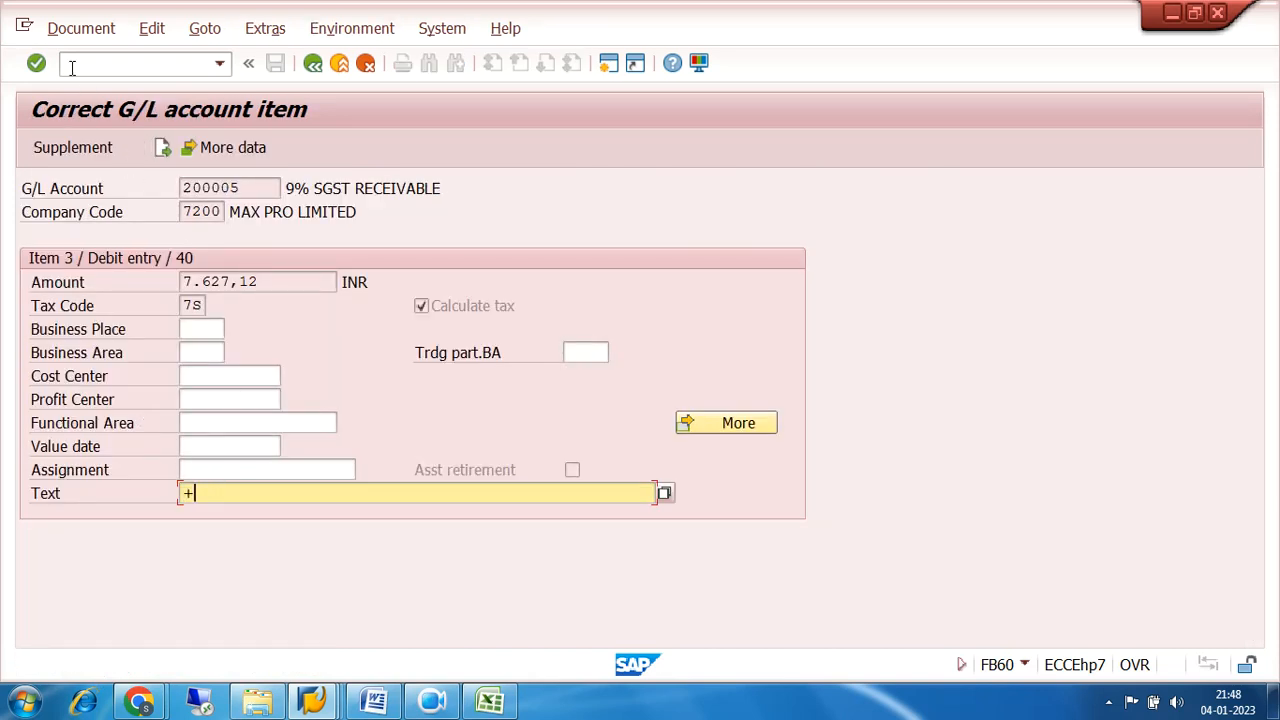
pyautogui.click(68, 32)
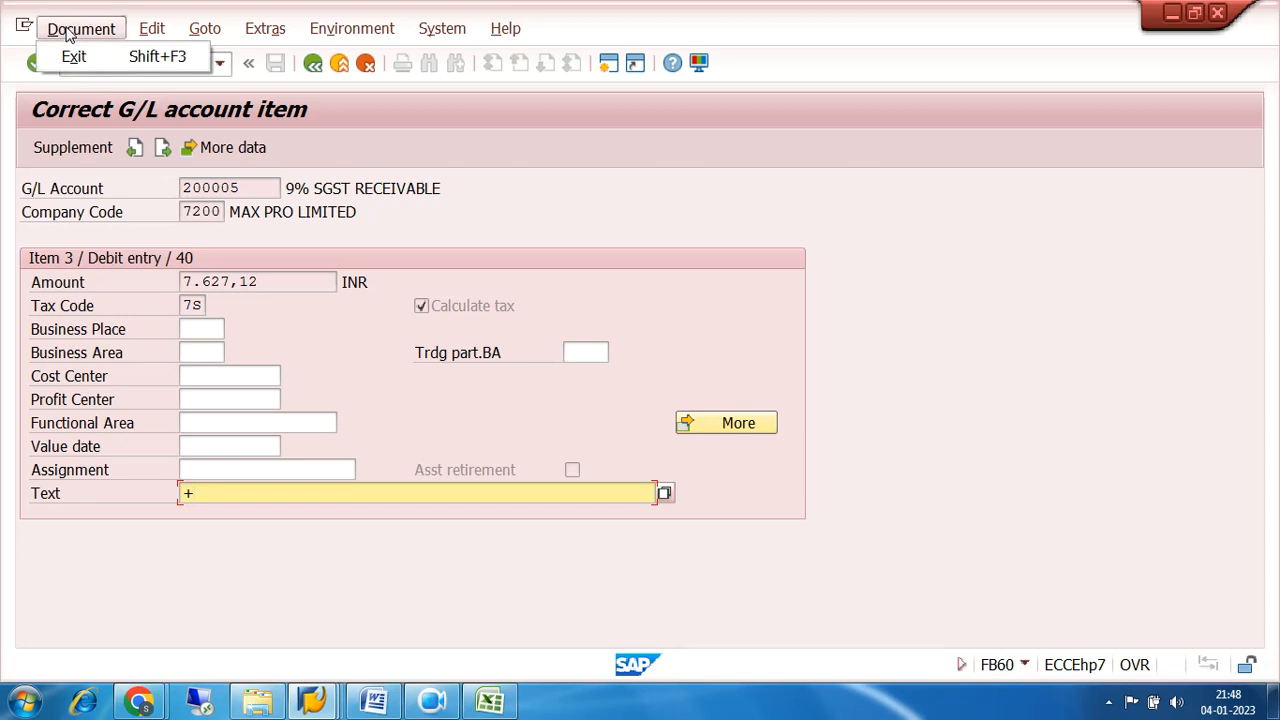
pyautogui.click(313, 63)
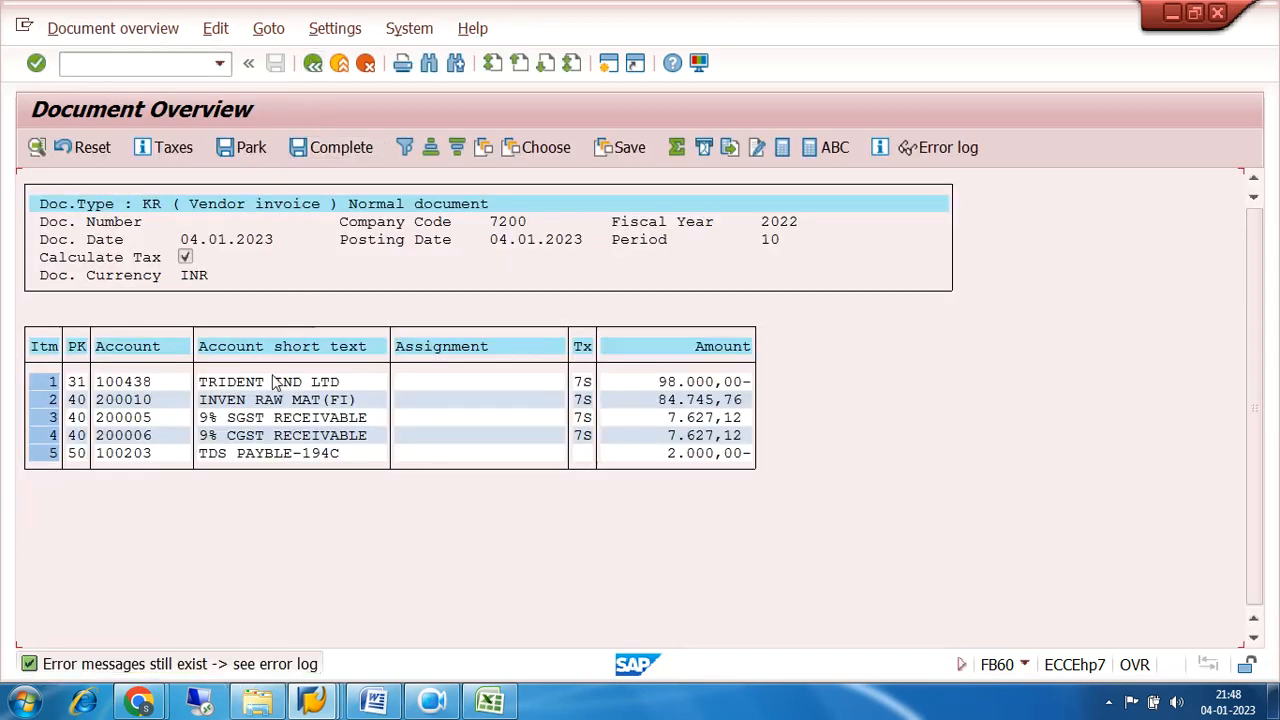
pyautogui.doubleClick(258, 436)
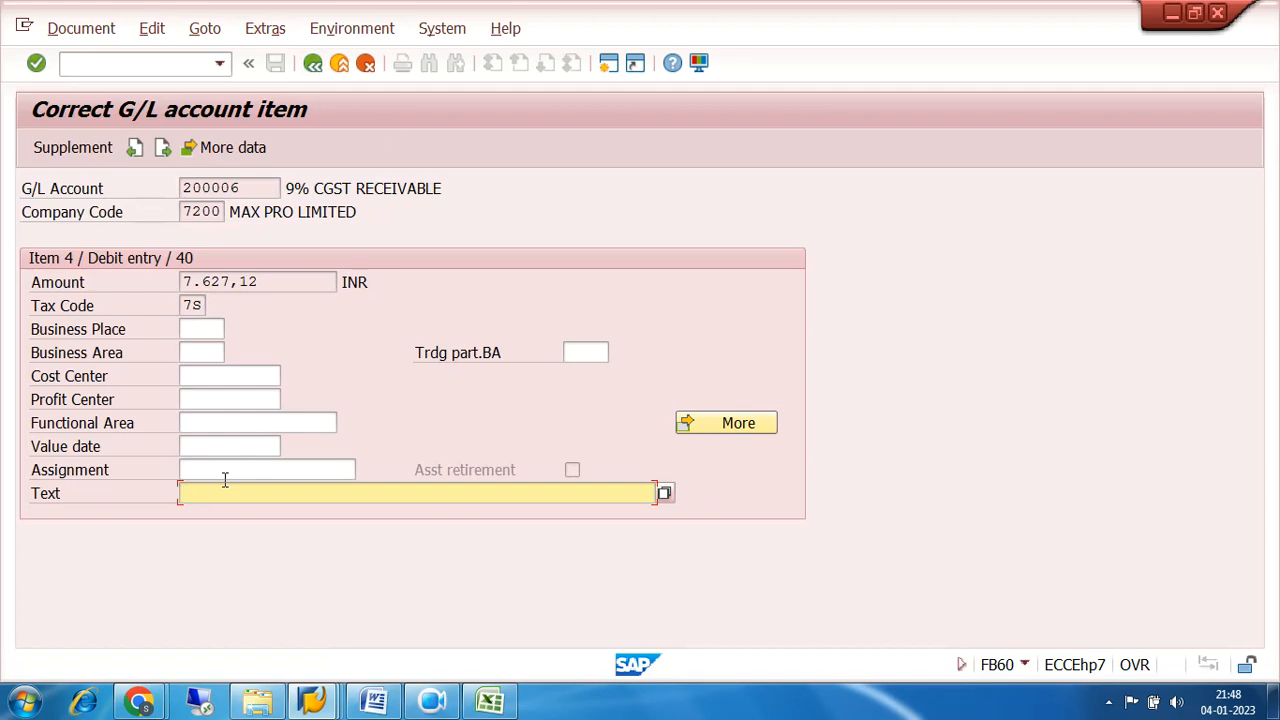
pyautogui.click(313, 64)
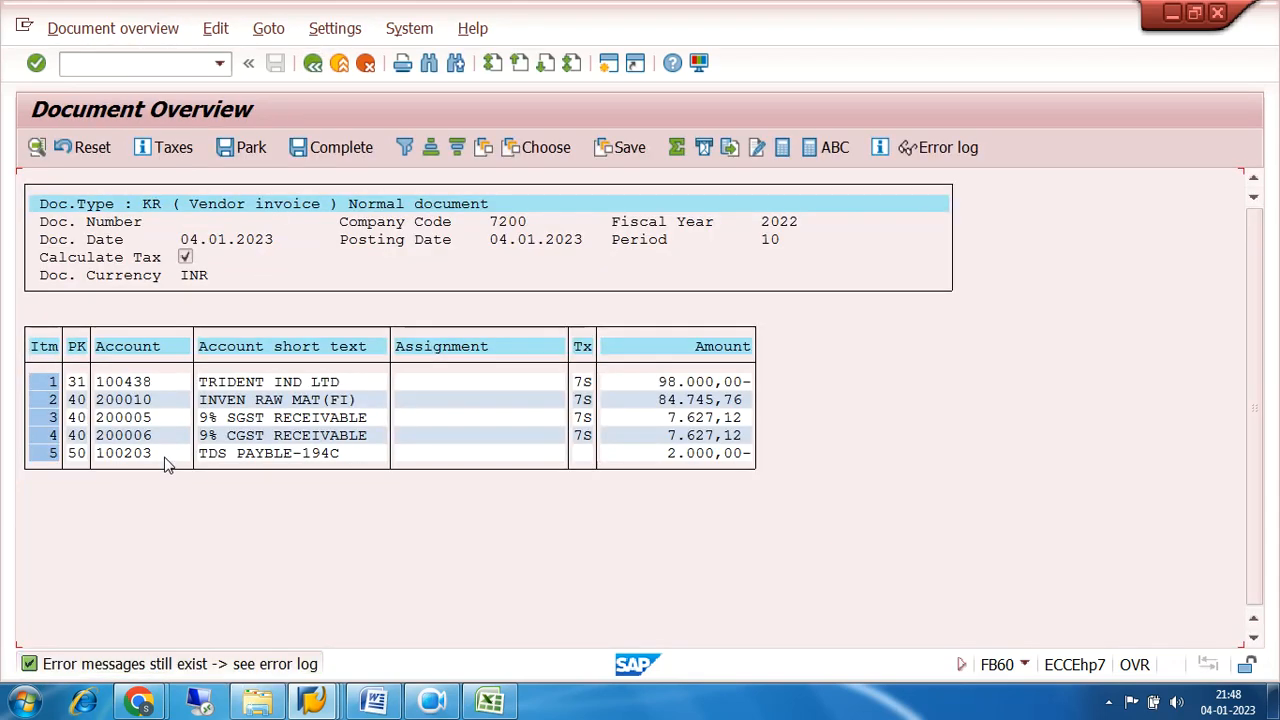
pyautogui.doubleClick(166, 458)
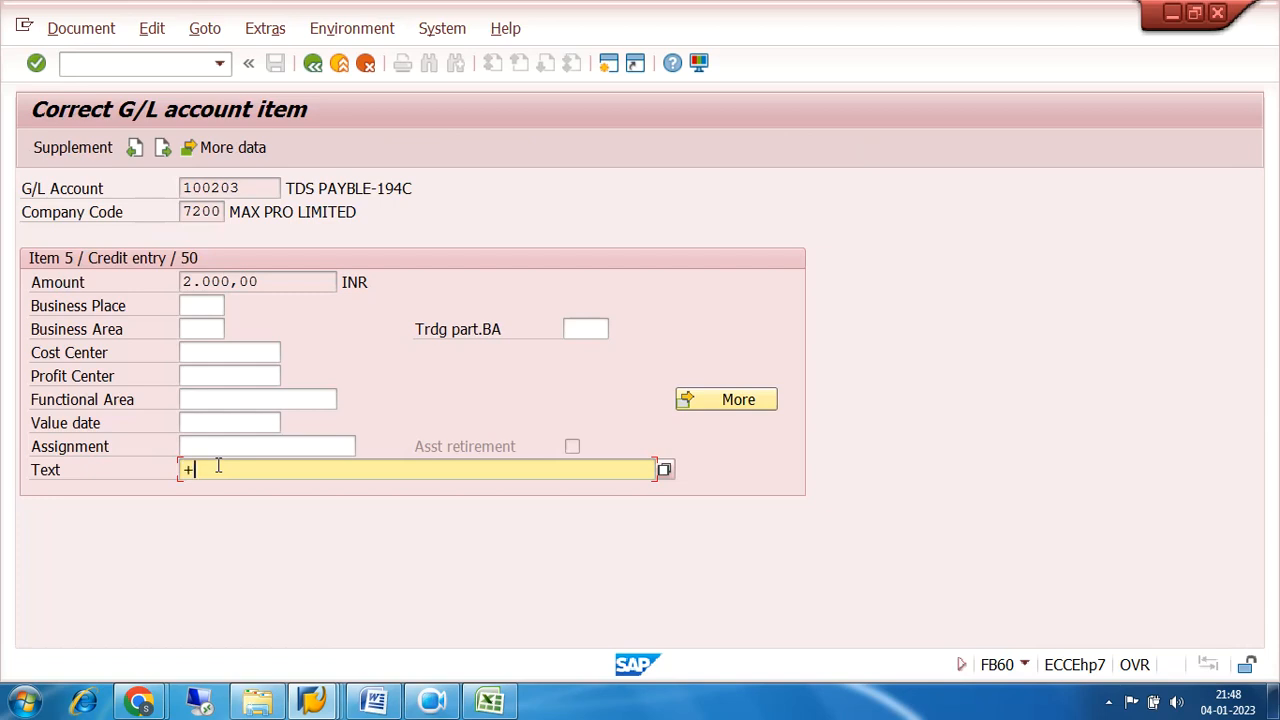
pyautogui.click(313, 64)
pyautogui.click(275, 64)
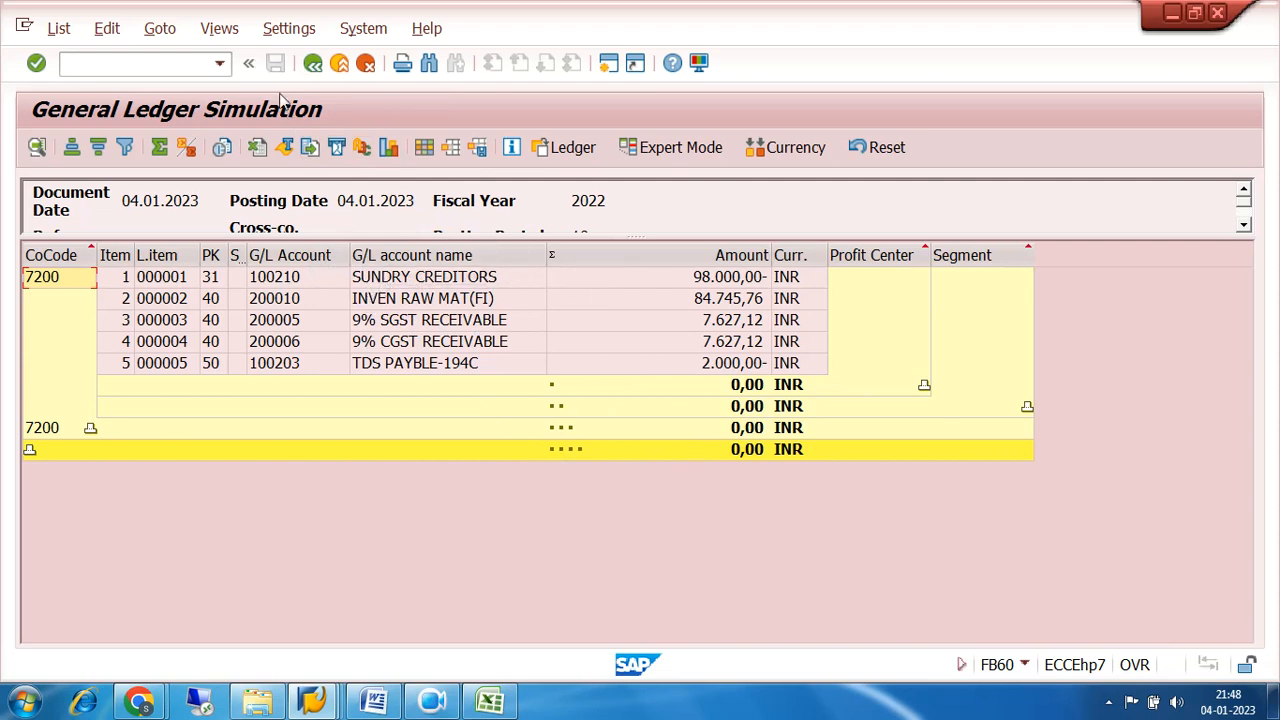
# Return to the invoice's basic data and simulate the document posting, acknowledging the information message.
pyautogui.click(313, 63)
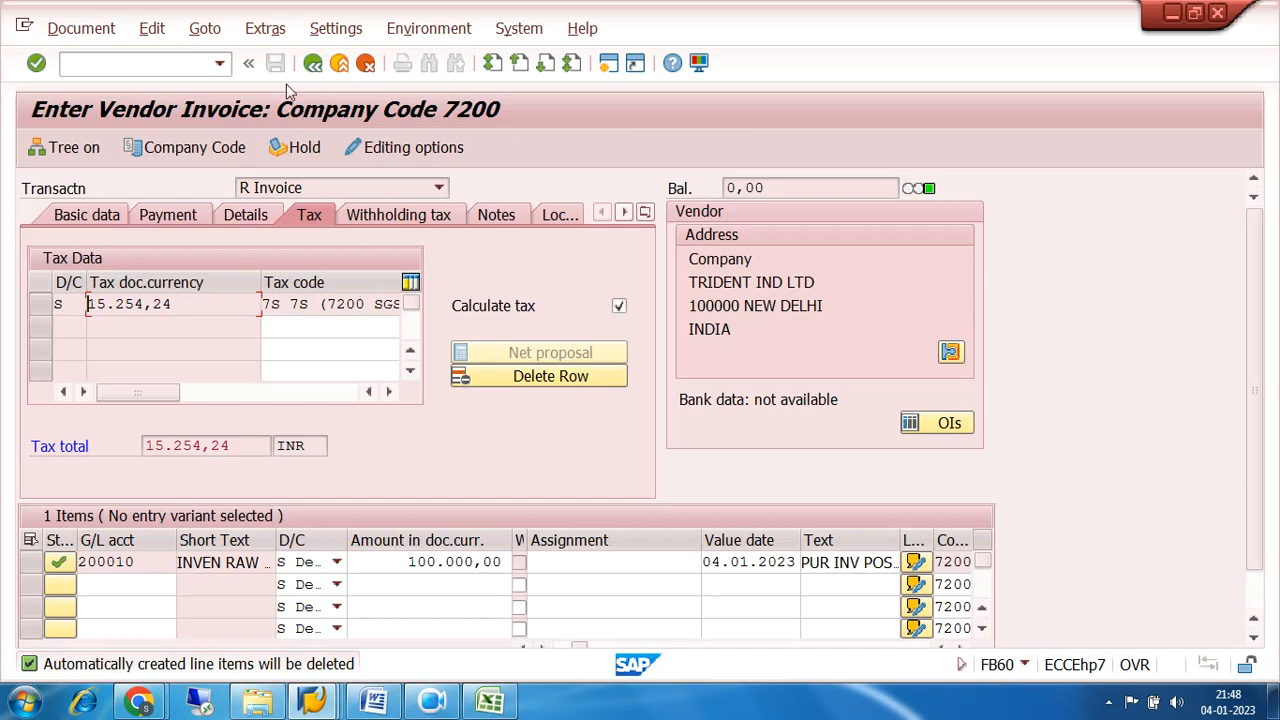
pyautogui.click(60, 30)
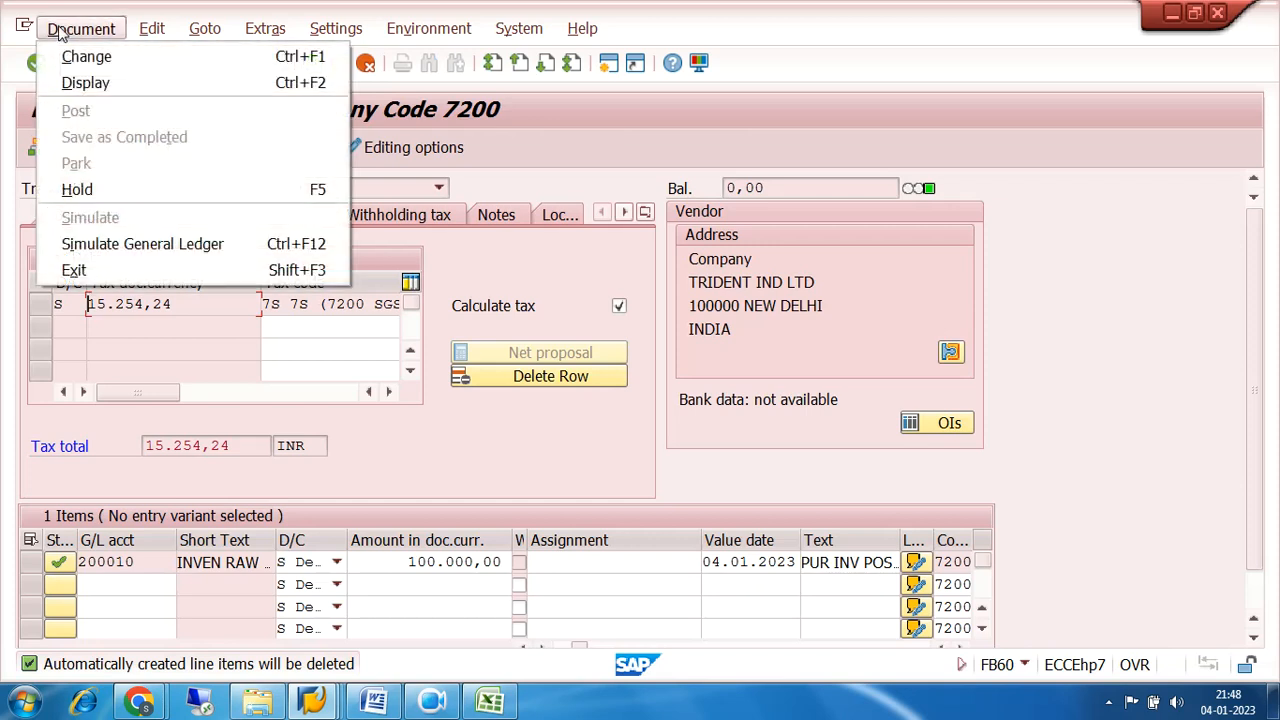
pyautogui.click(497, 147)
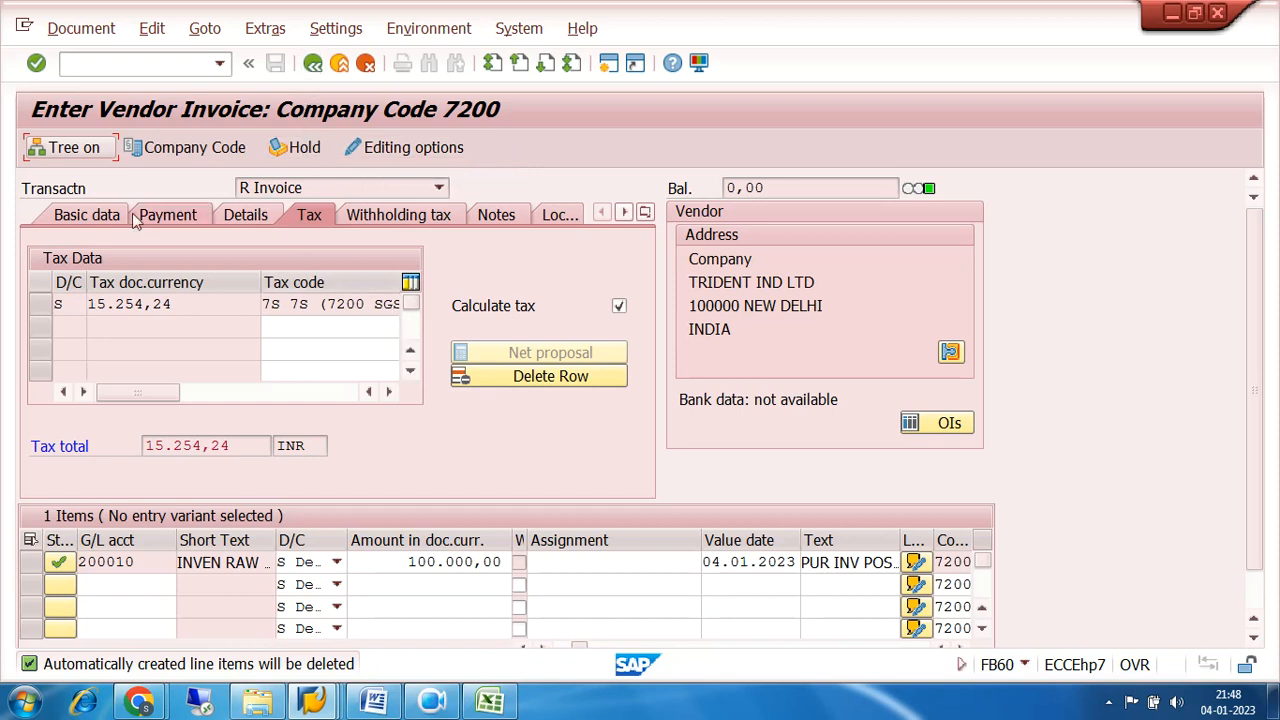
pyautogui.click(84, 222)
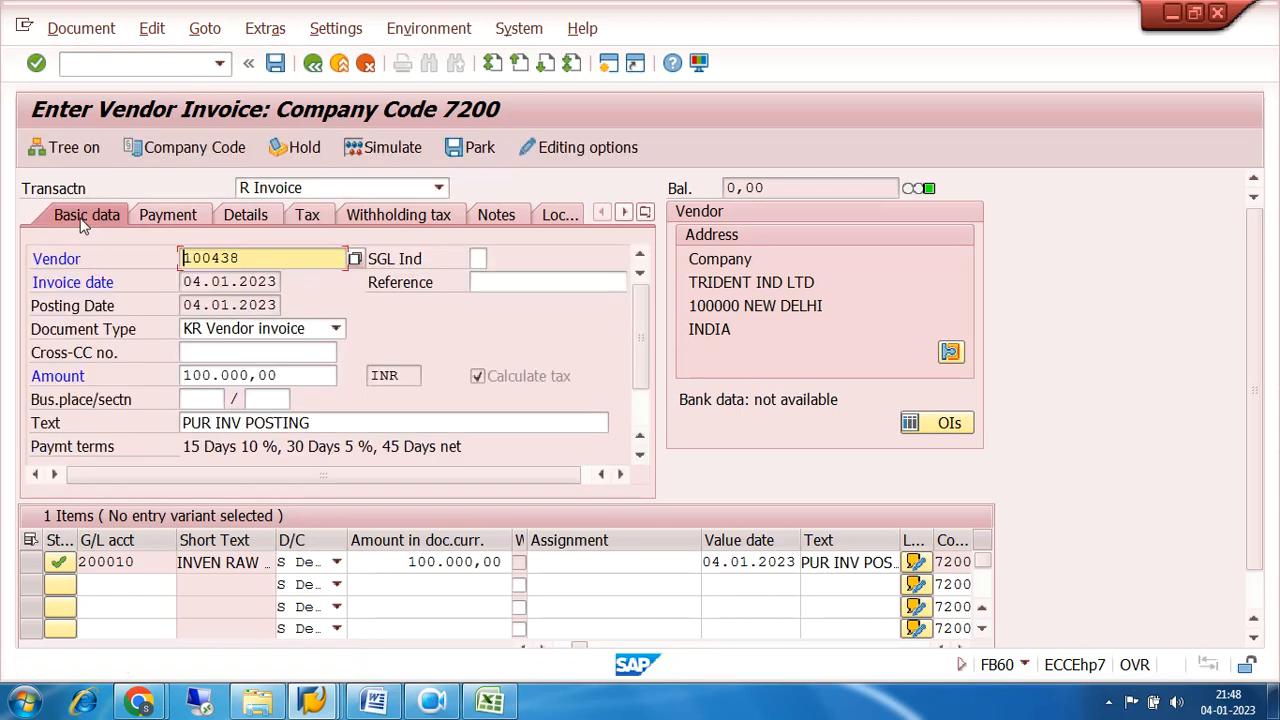
pyautogui.click(405, 151)
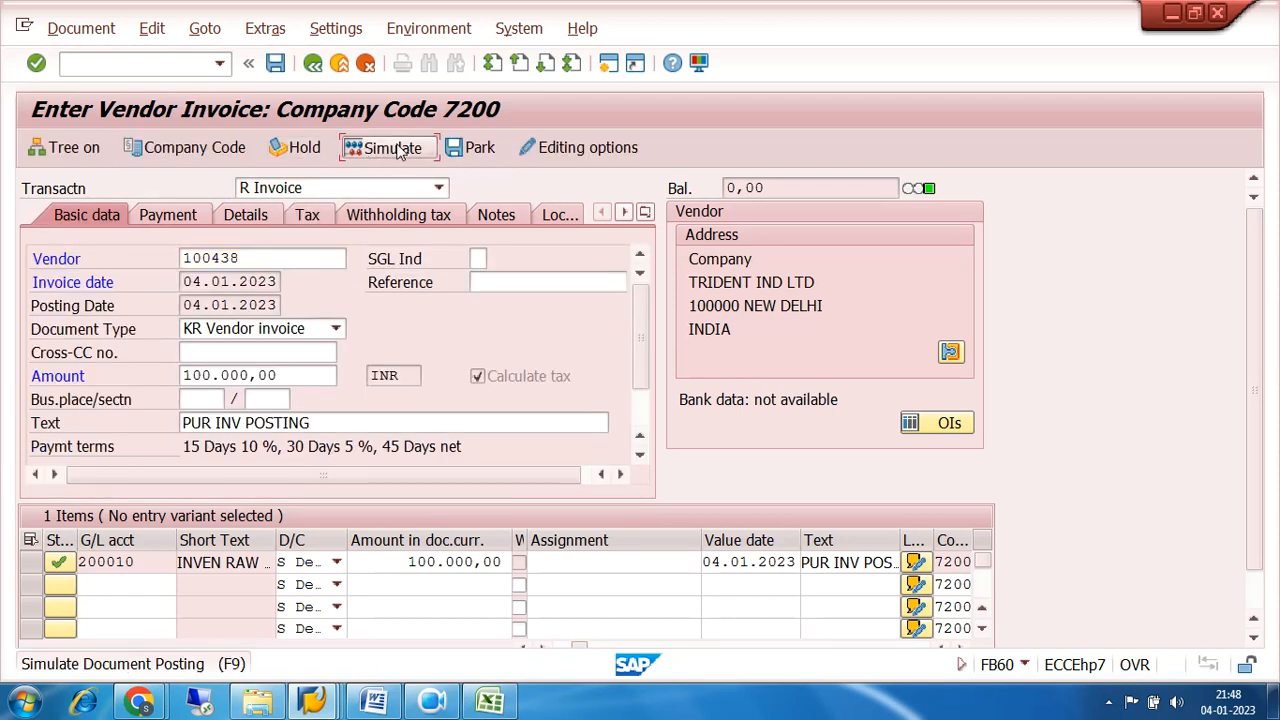
pyautogui.click(643, 641)
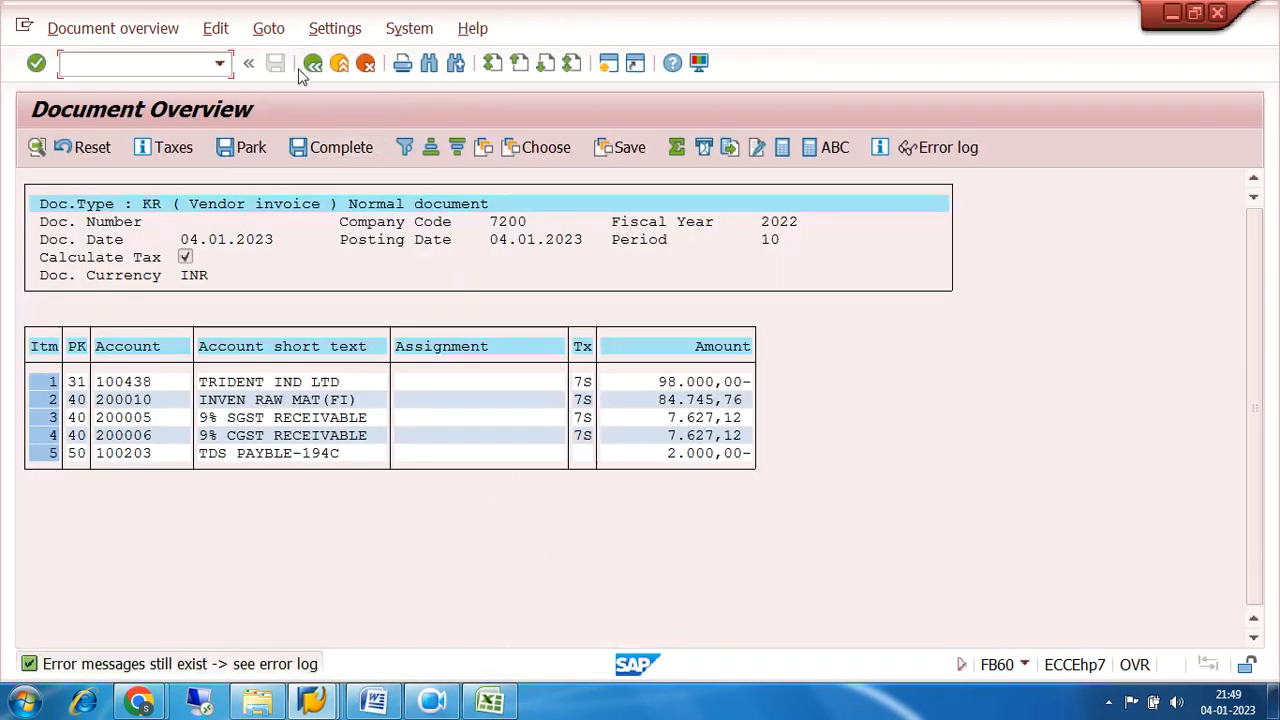
# Set the text of the 9% SGST RECEIVABLE and 9% CGST RECEIVABLE line items to +.
pyautogui.click(260, 419)
pyautogui.doubleClick(262, 422)
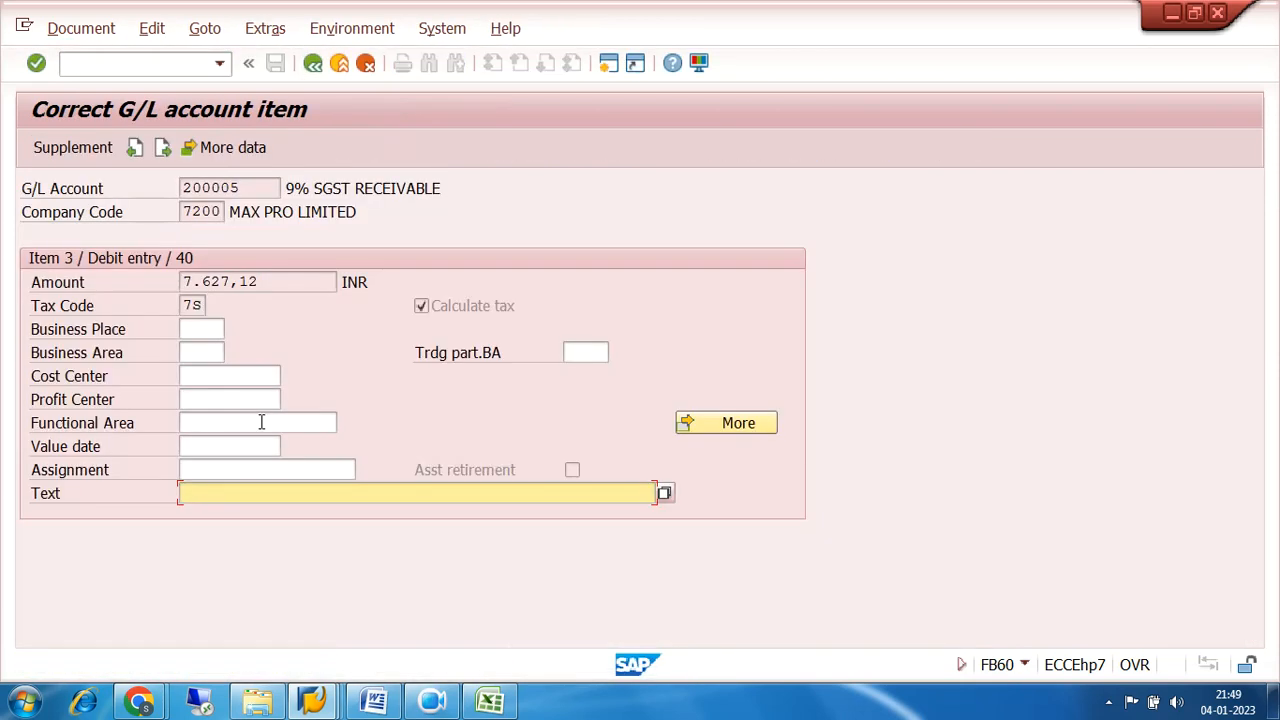
pyautogui.click(265, 490)
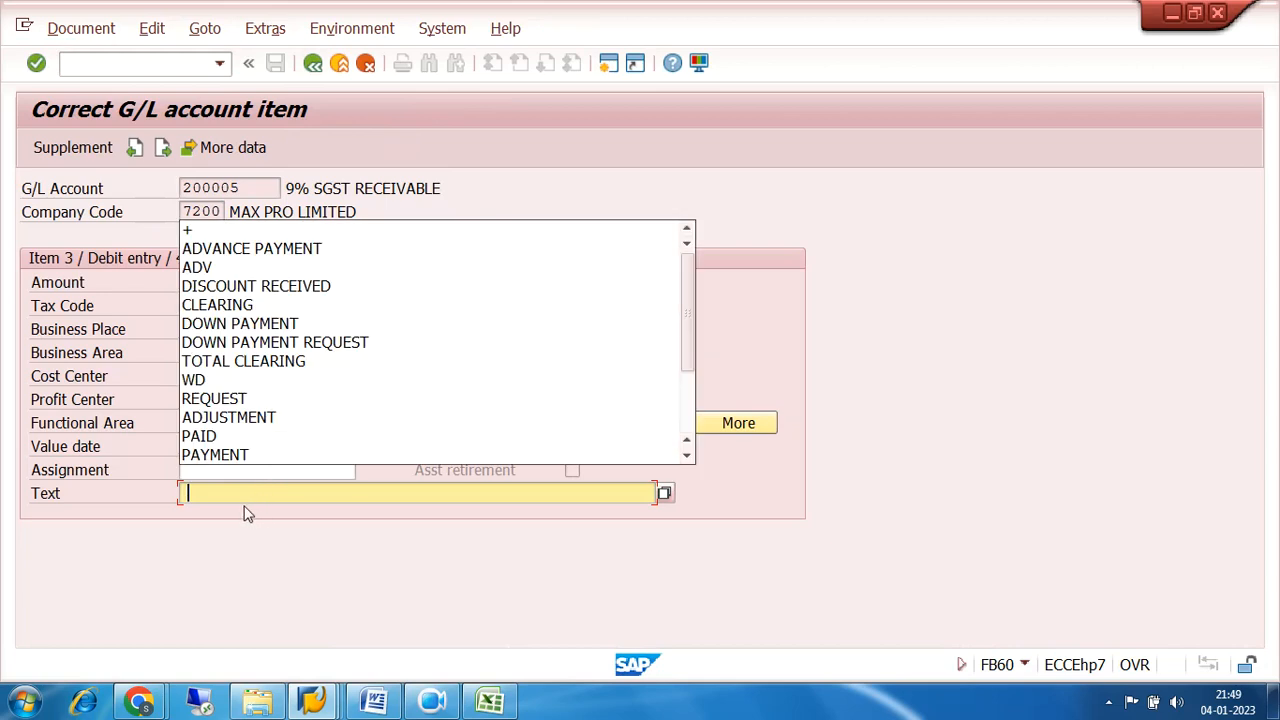
pyautogui.click(223, 233)
pyautogui.click(312, 63)
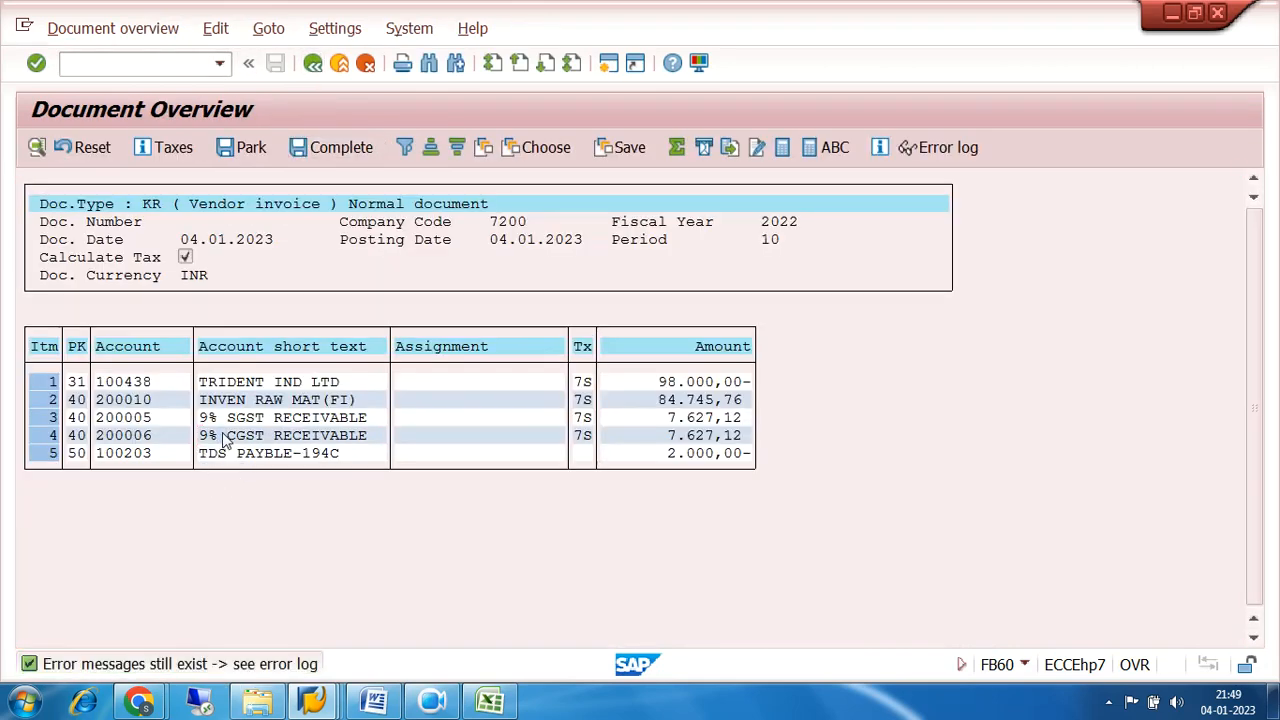
pyautogui.doubleClick(222, 435)
pyautogui.click(219, 492)
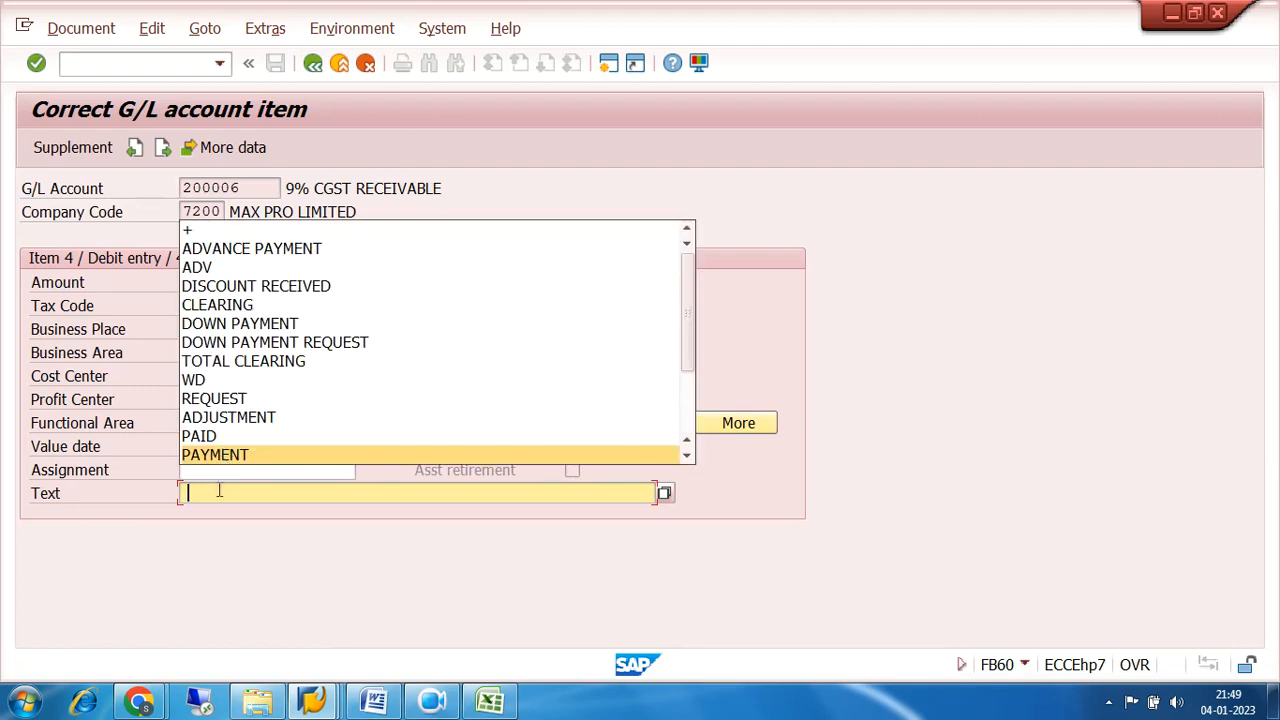
pyautogui.click(218, 231)
pyautogui.click(311, 70)
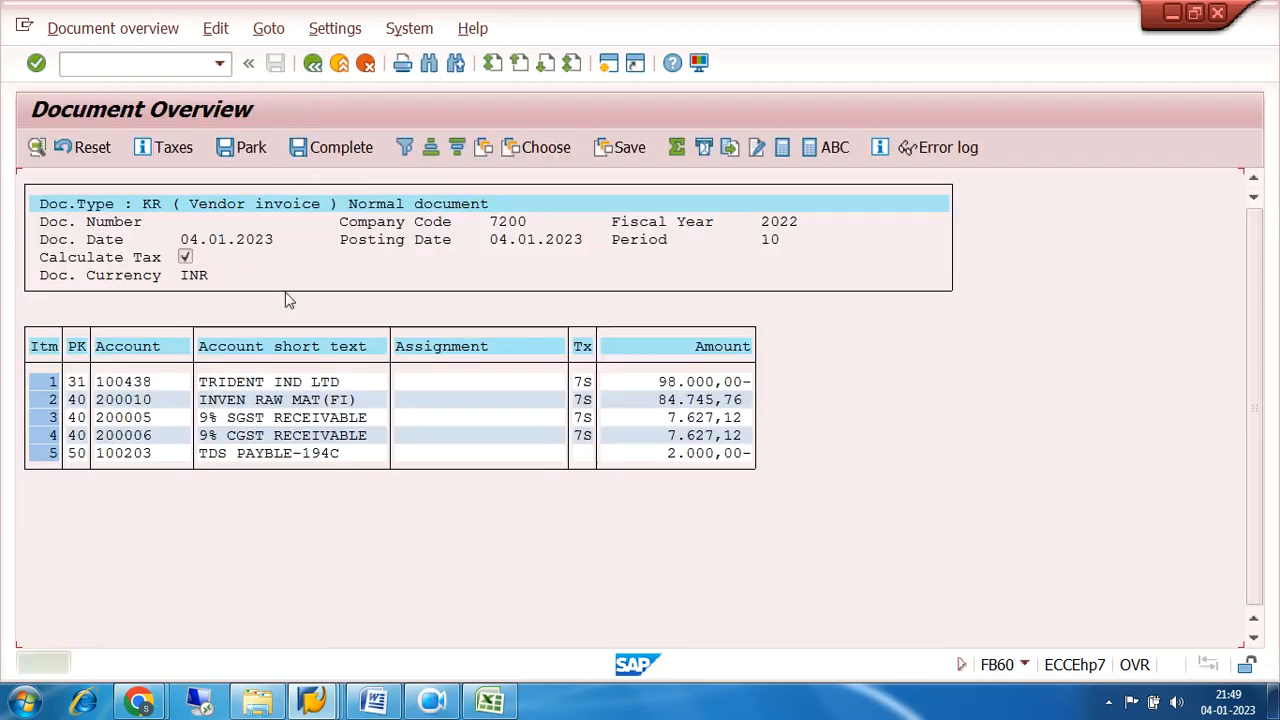
# Set the text of the TDS payable line item 100203 to + and post the vendor invoice.
pyautogui.doubleClick(236, 453)
pyautogui.click(223, 470)
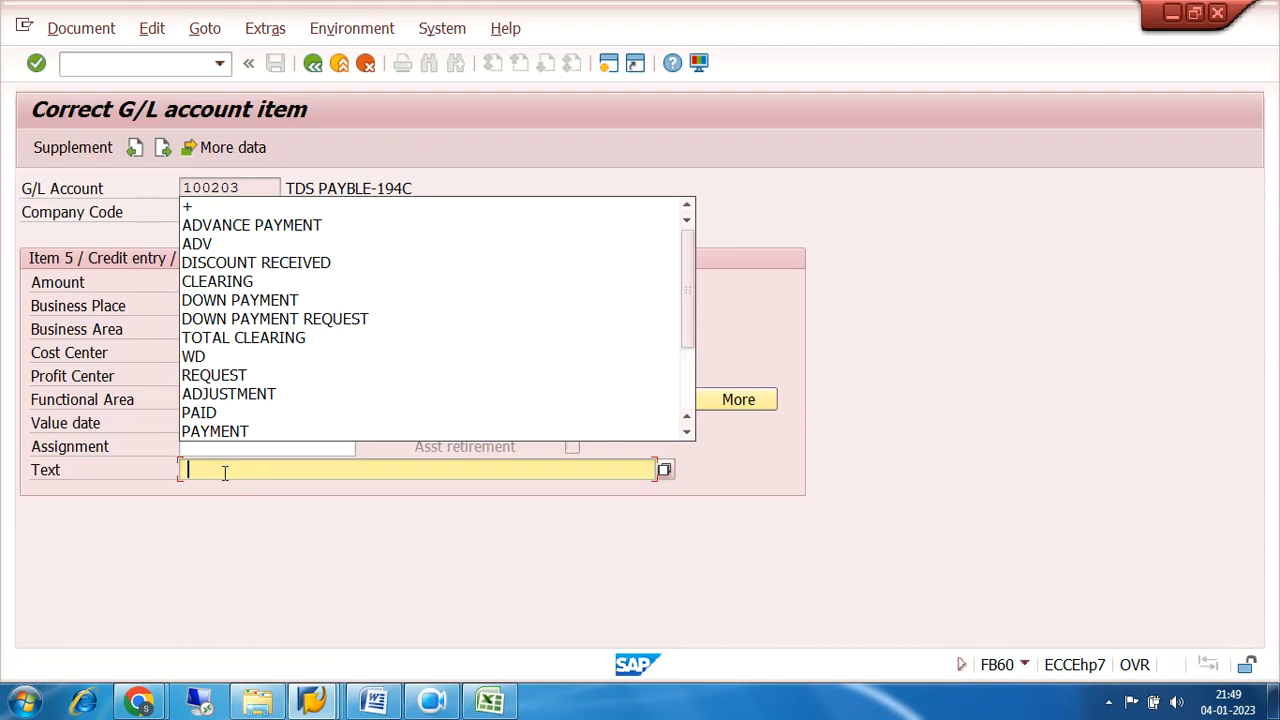
pyautogui.click(226, 207)
pyautogui.click(312, 64)
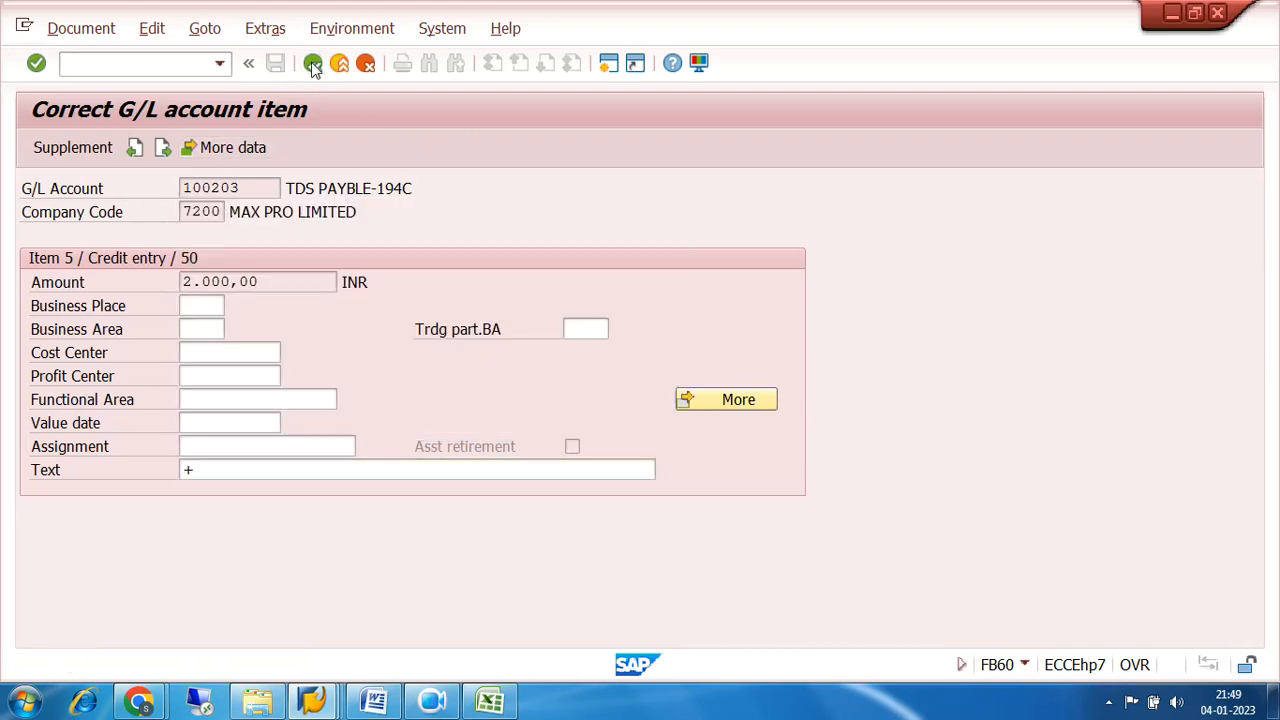
pyautogui.click(312, 64)
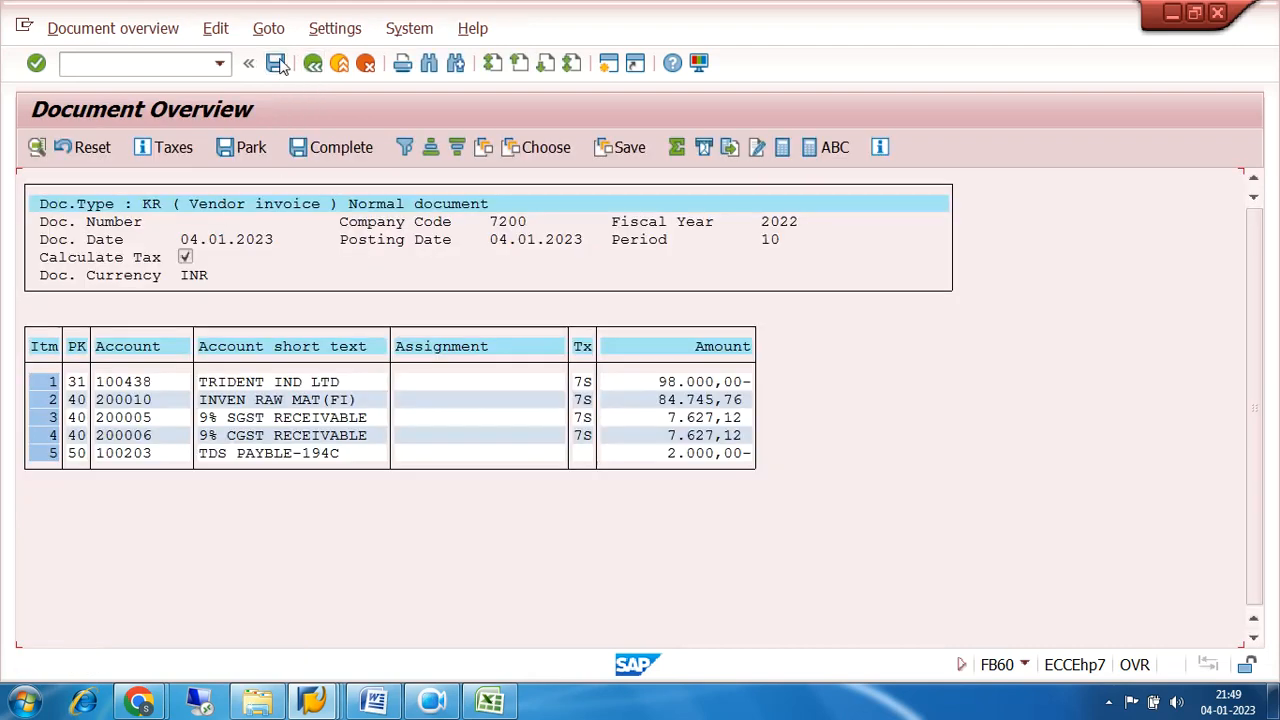
pyautogui.click(278, 64)
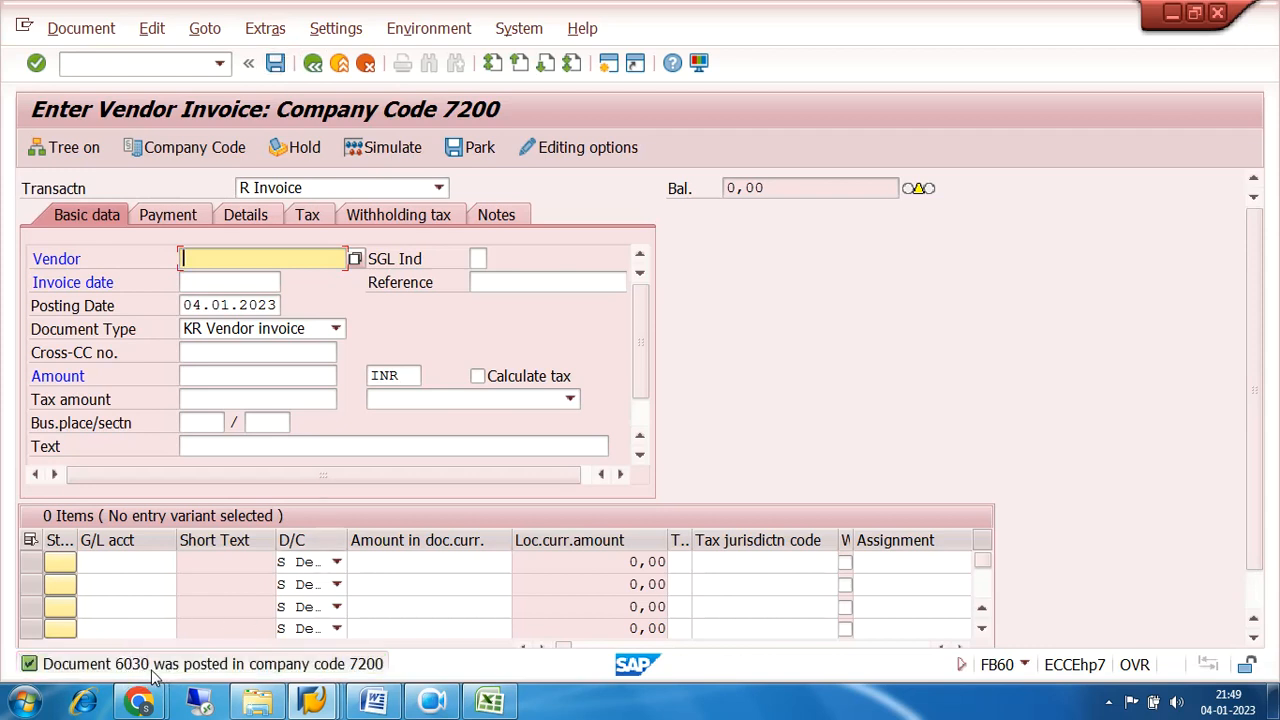
# Run transaction FBL3N to display the open items of the 9% SGST RECEIVABLE account 200005 in company code 7200.
pyautogui.click(120, 67)
pyautogui.write('/NFBL3N')
pyautogui.press('Return')
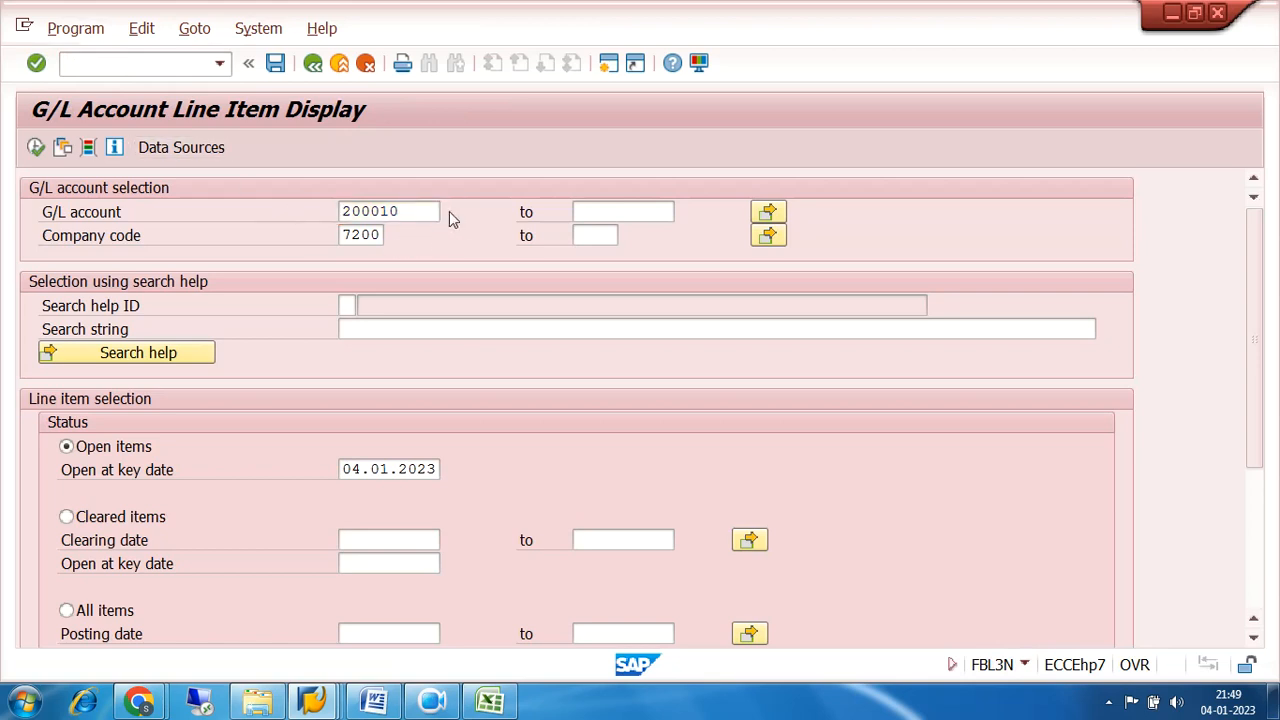
pyautogui.click(449, 211)
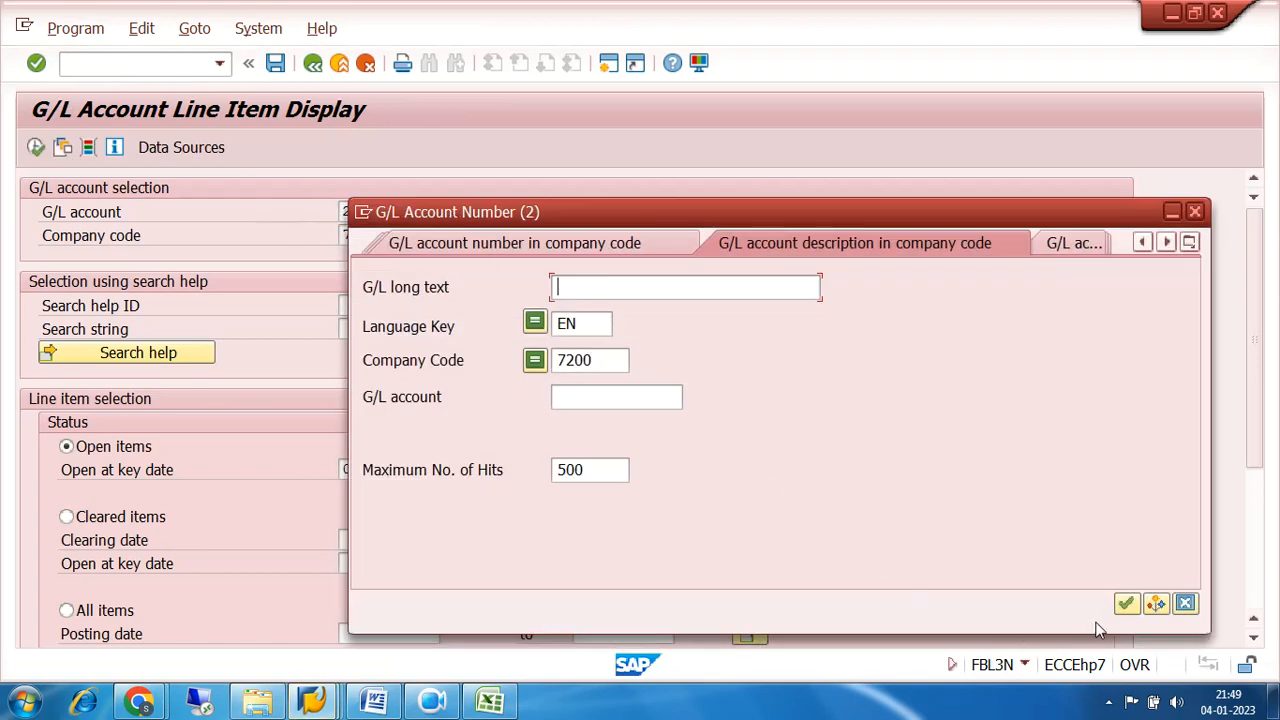
pyautogui.click(1125, 603)
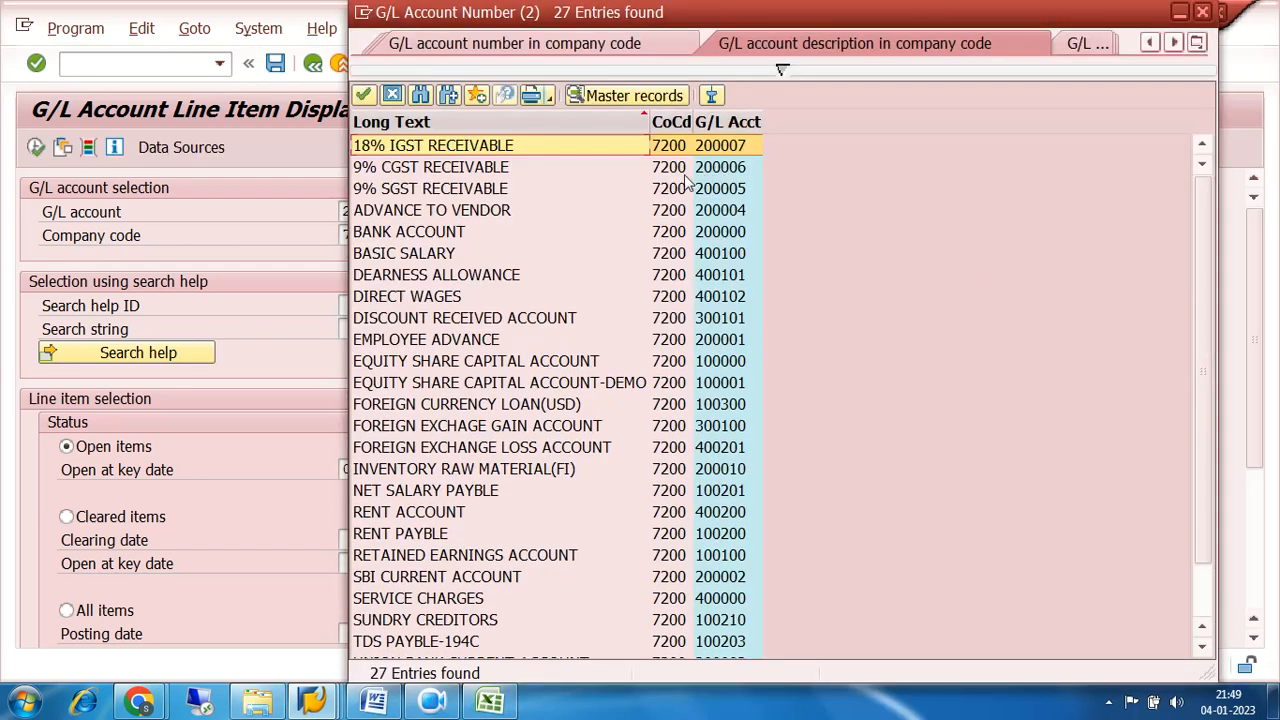
pyautogui.doubleClick(715, 192)
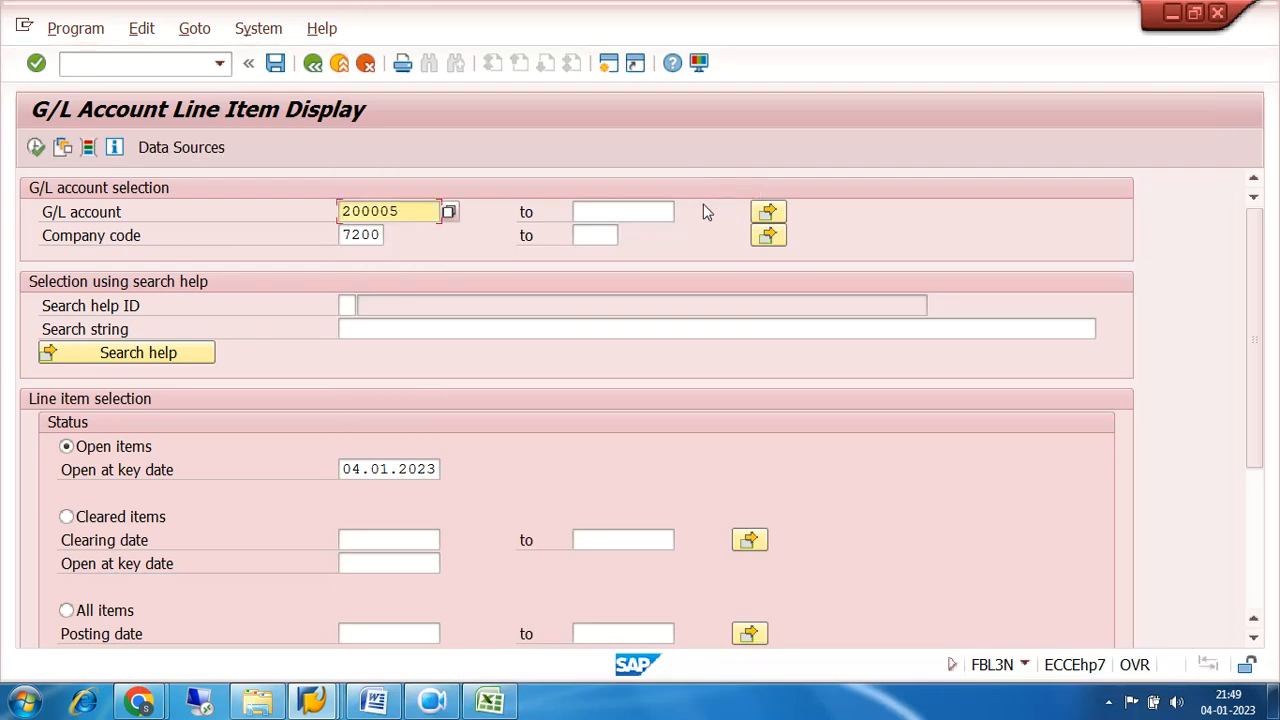
pyautogui.click(36, 147)
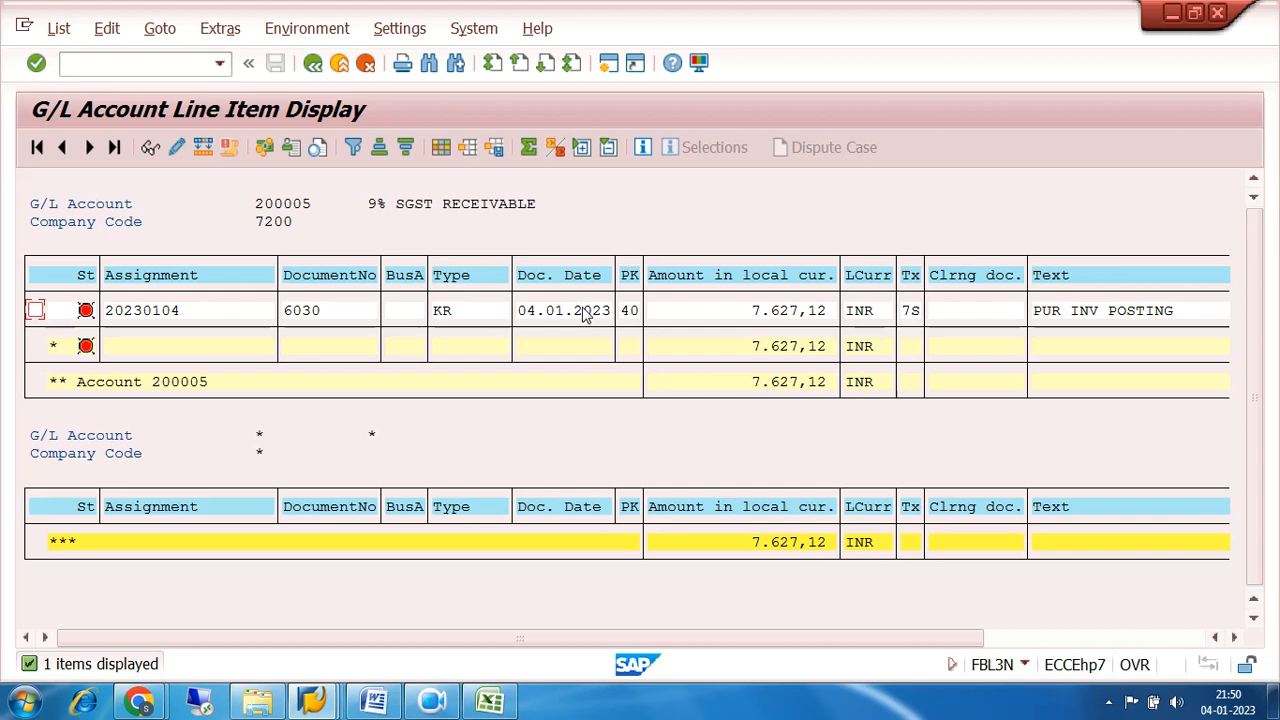
# Display the open items of the 9% CGST RECEIVABLE account 200006 in company code 7200, then exit to SAP Easy Access.
pyautogui.click(313, 63)
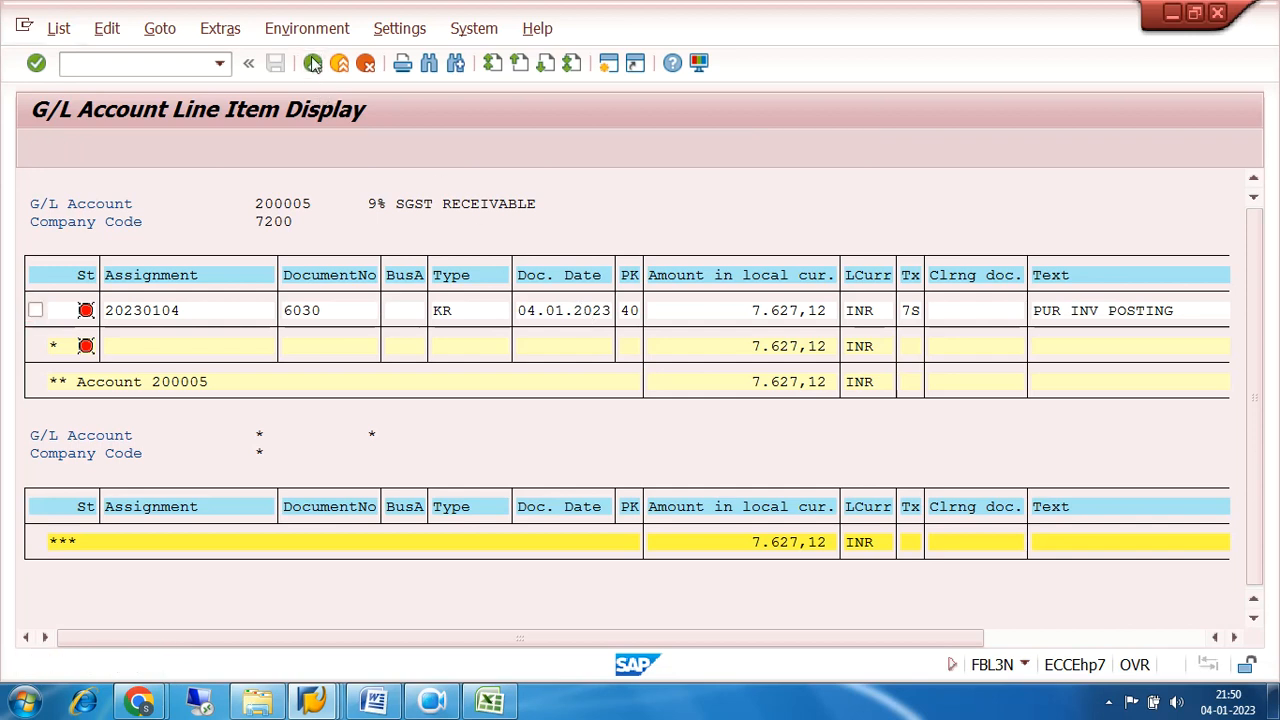
pyautogui.press('BackSpace')
pyautogui.write('6')
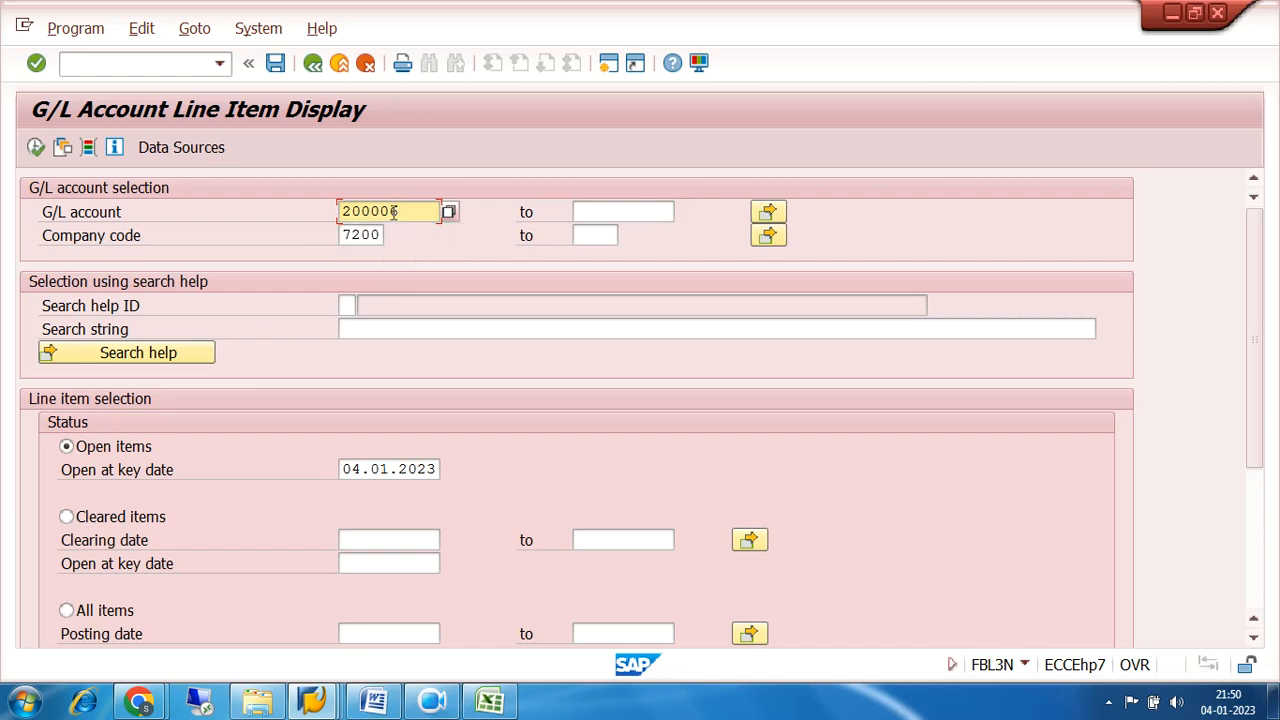
pyautogui.click(36, 147)
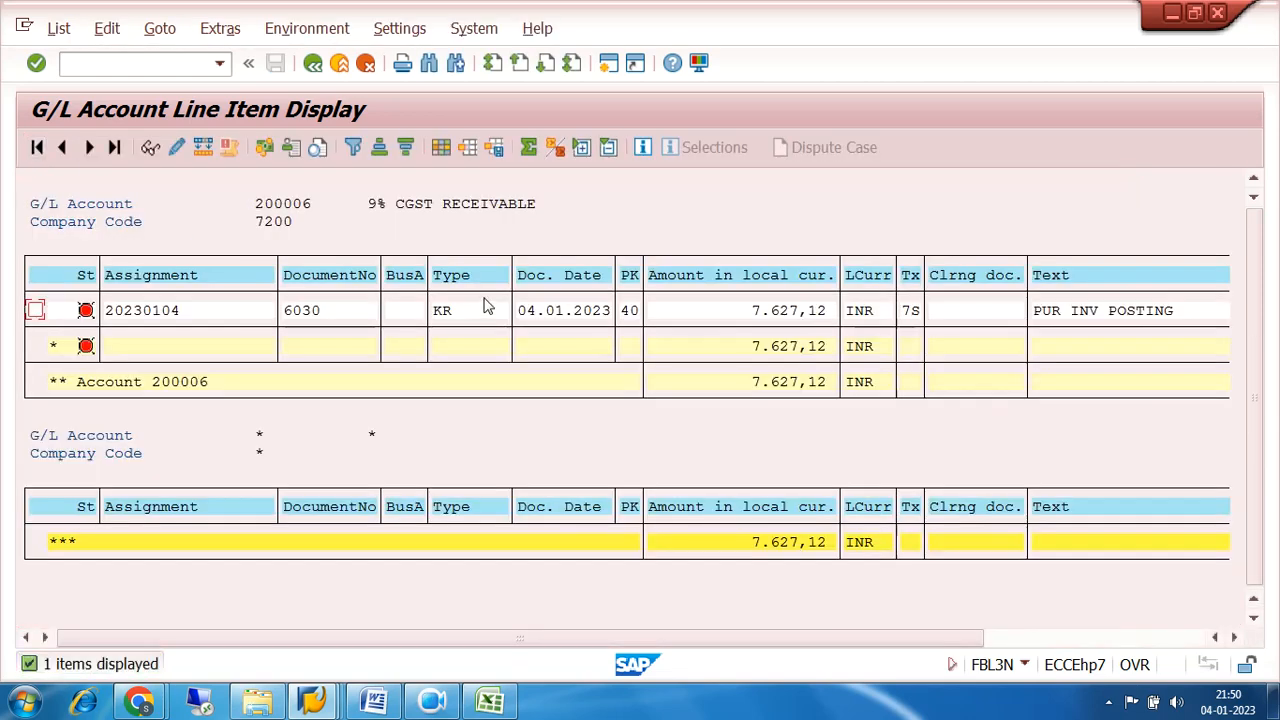
pyautogui.click(312, 64)
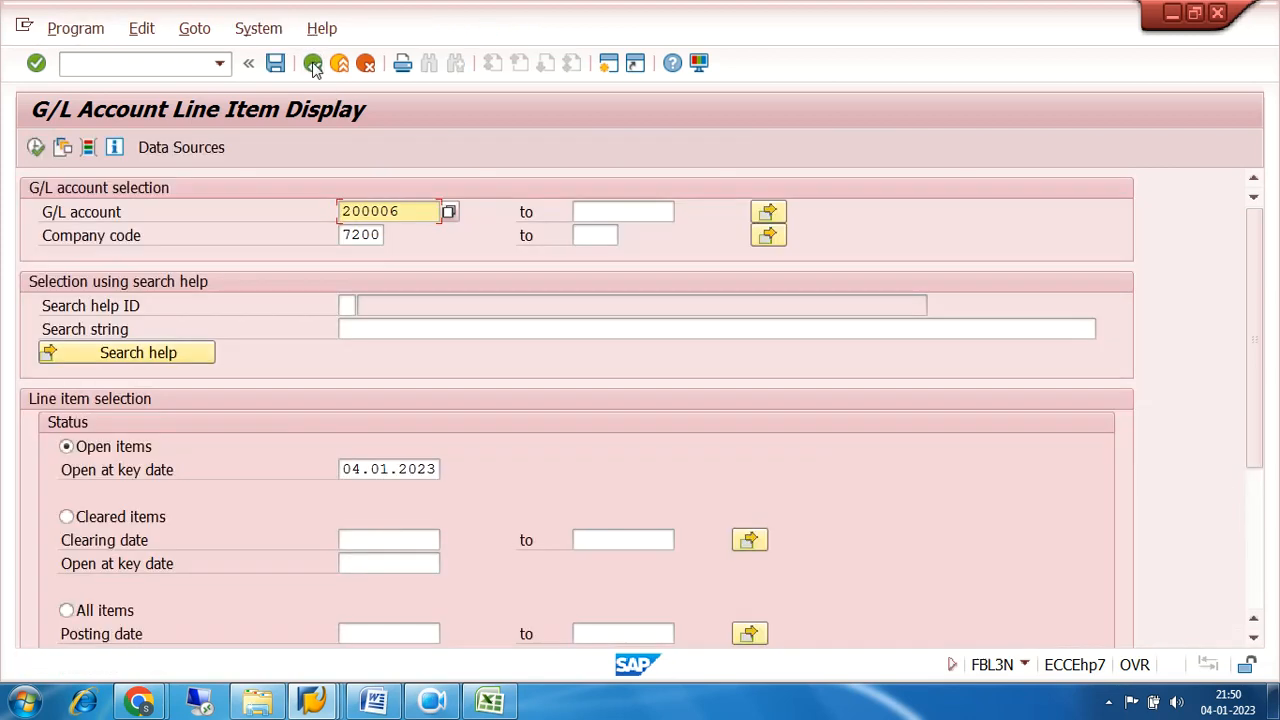
pyautogui.click(313, 64)
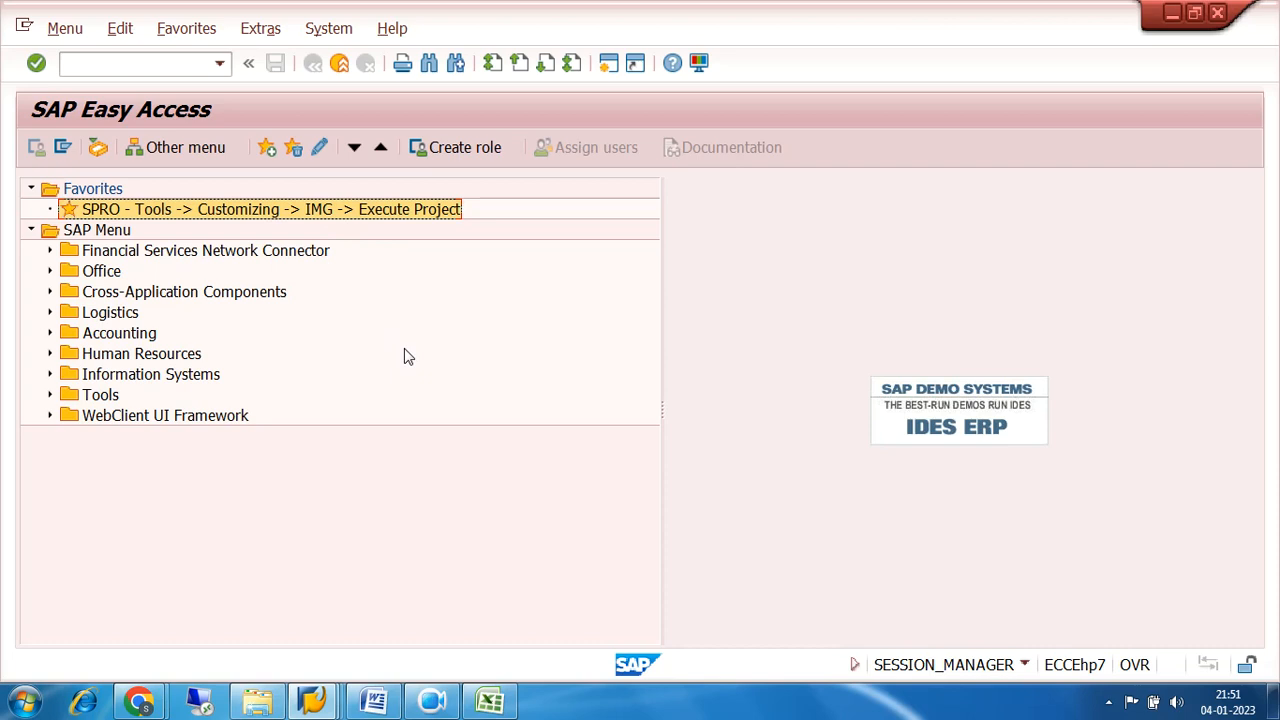
# Run transaction FS00 and examine the control data, tax category and type/description of G/L account 200006 in company code 7200.
pyautogui.click(147, 65)
pyautogui.write('FS00')
pyautogui.press('Return')
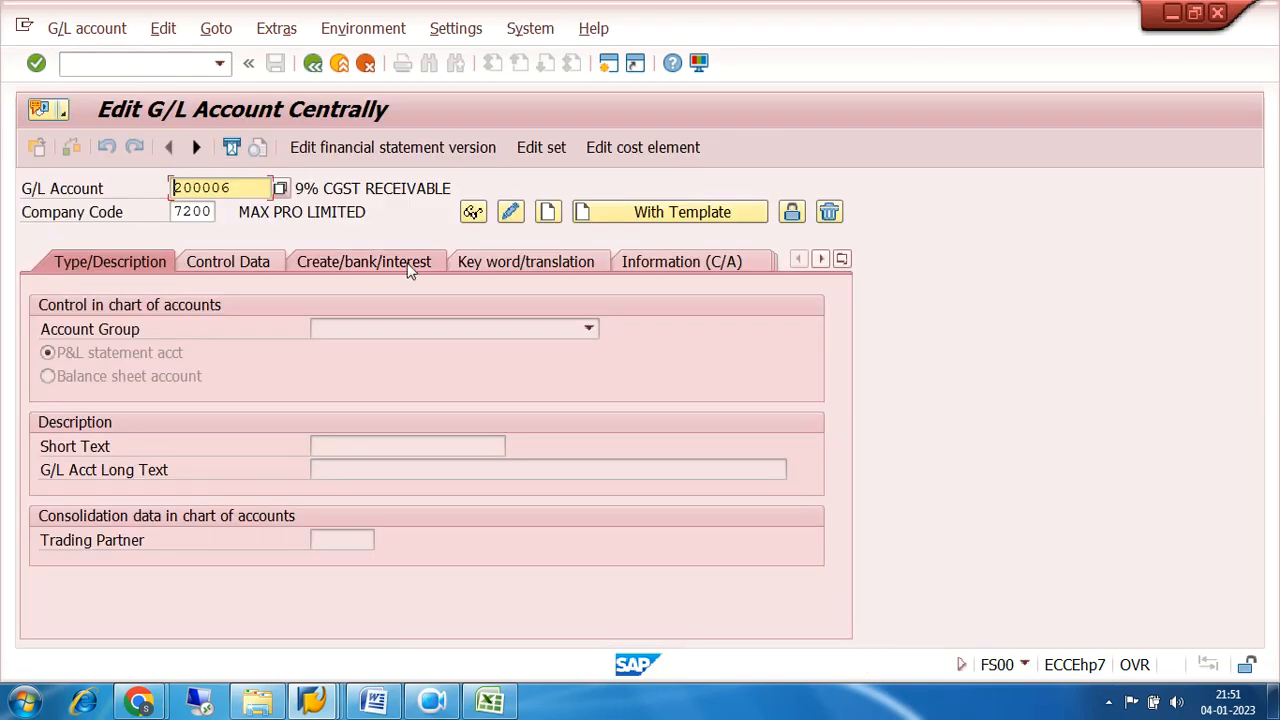
pyautogui.click(253, 261)
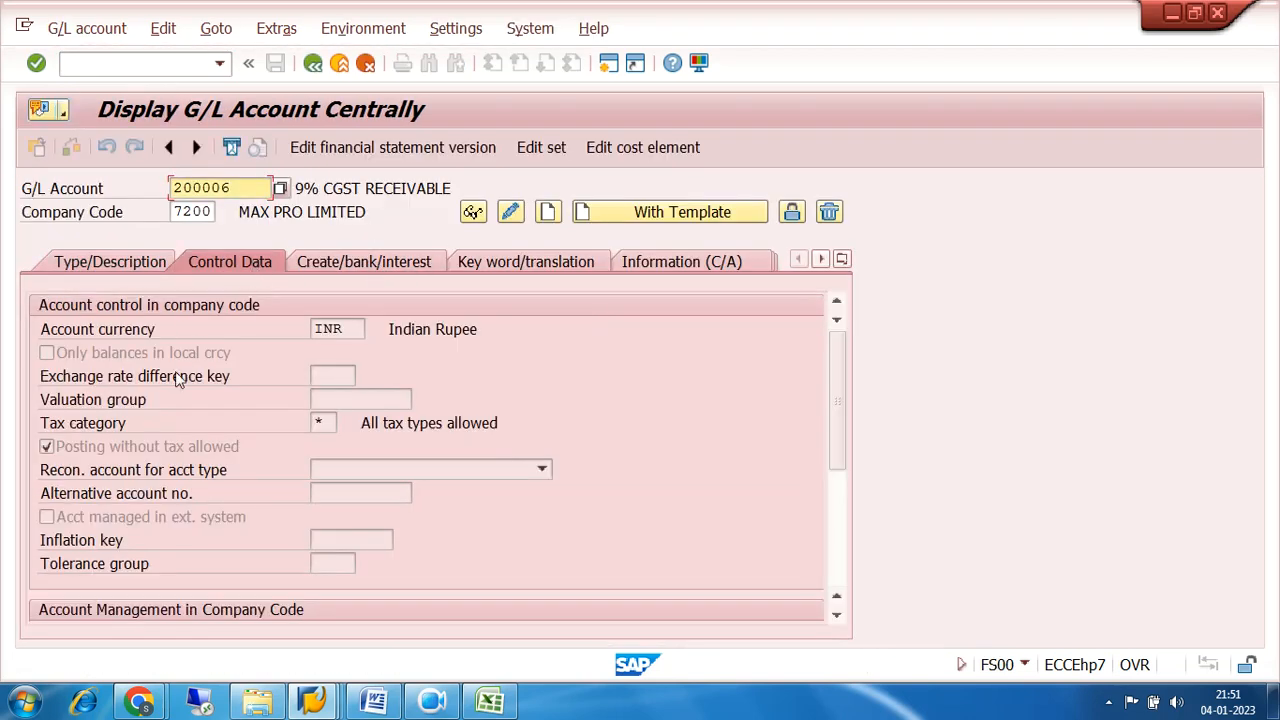
pyautogui.moveTo(256, 187); pyautogui.dragTo(108, 192)
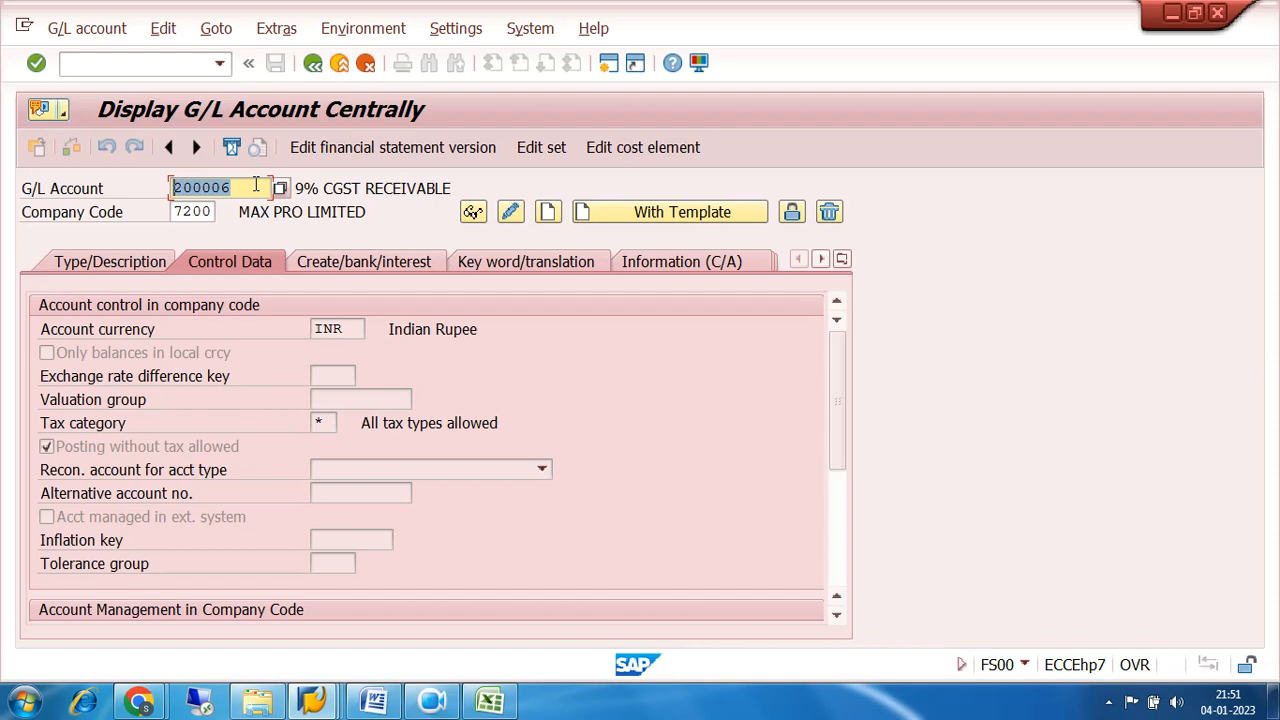
pyautogui.moveTo(324, 422); pyautogui.dragTo(238, 427)
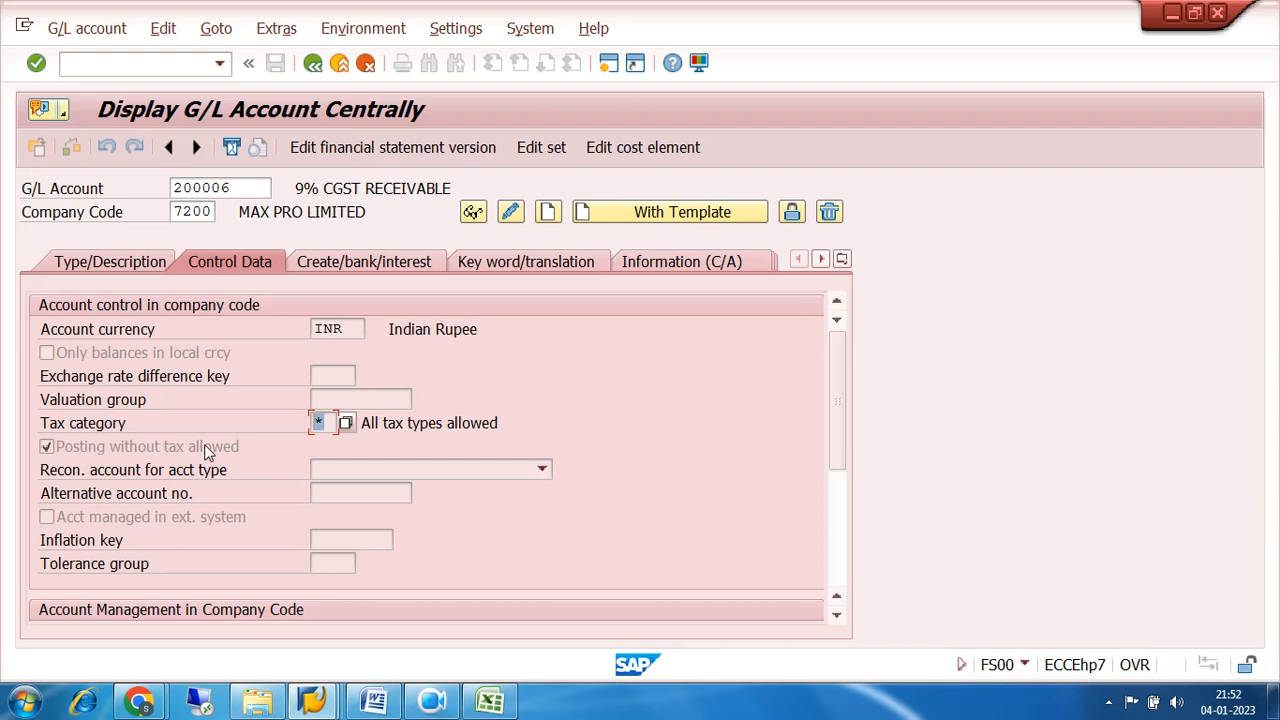
pyautogui.click(100, 266)
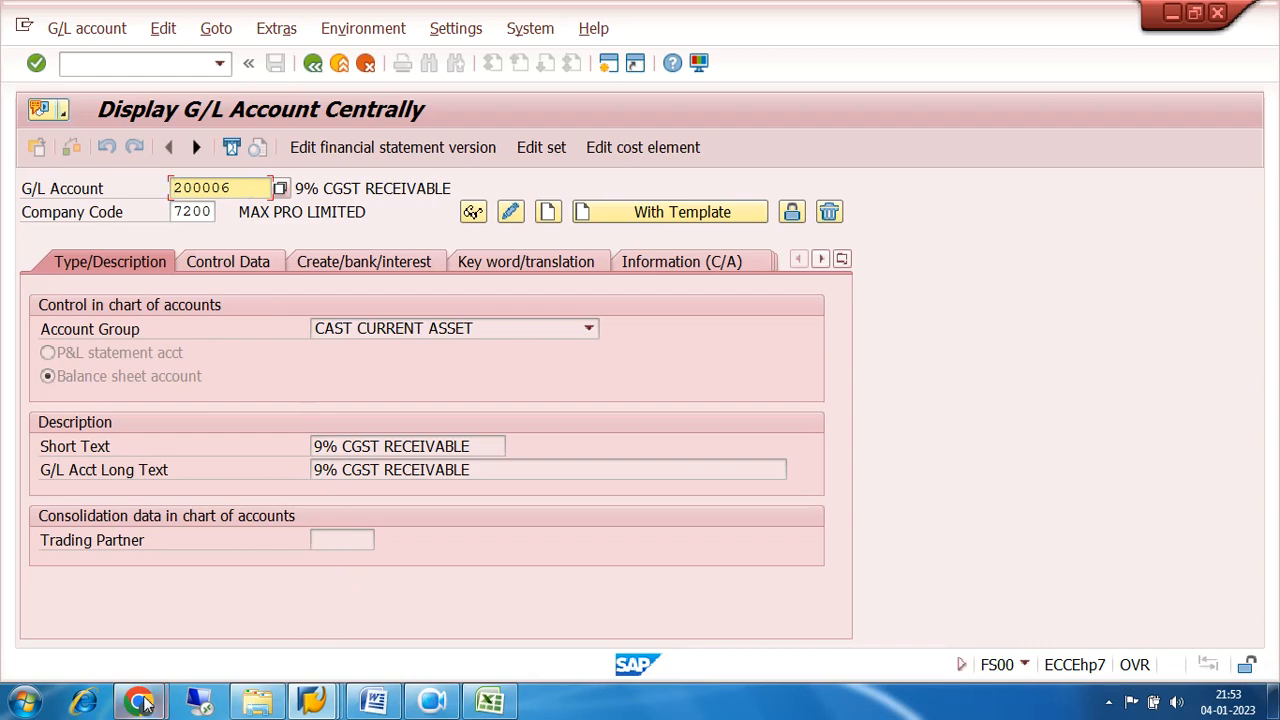
# Switch to the Google Meet window in Chrome and leave the meeting.
pyautogui.moveTo(141, 700)
pyautogui.click(131, 601)
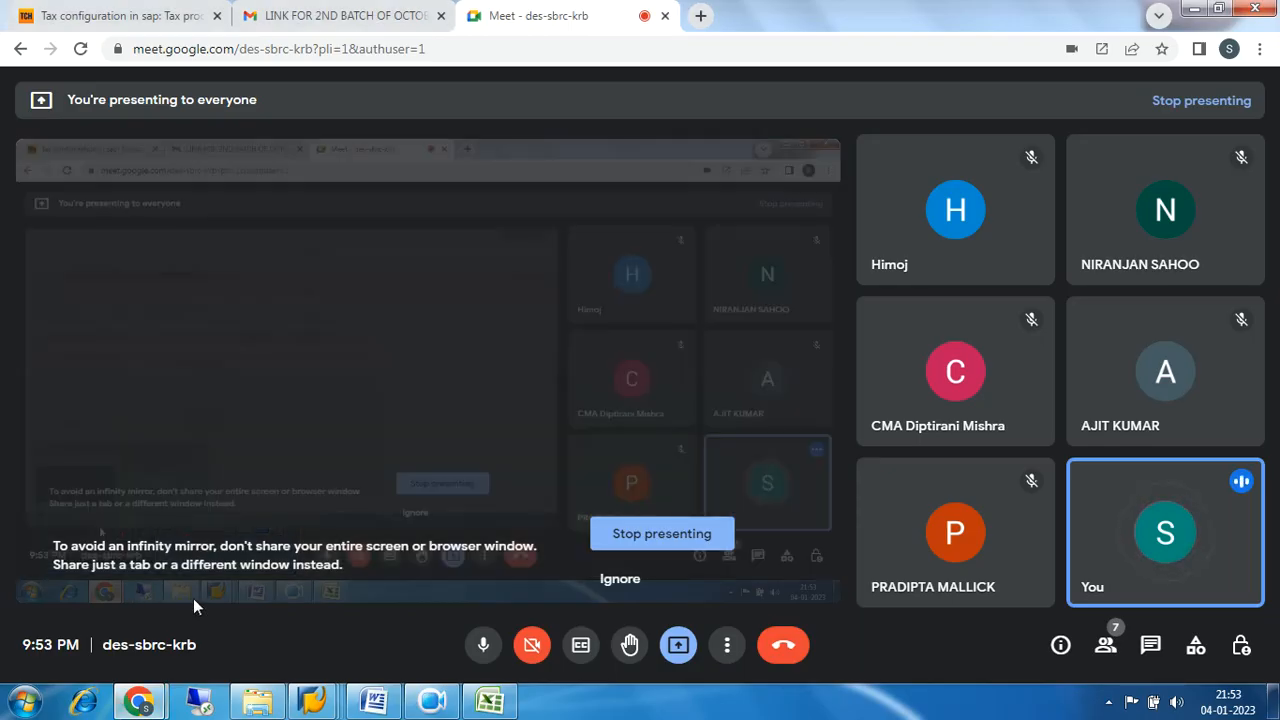
pyautogui.click(786, 645)
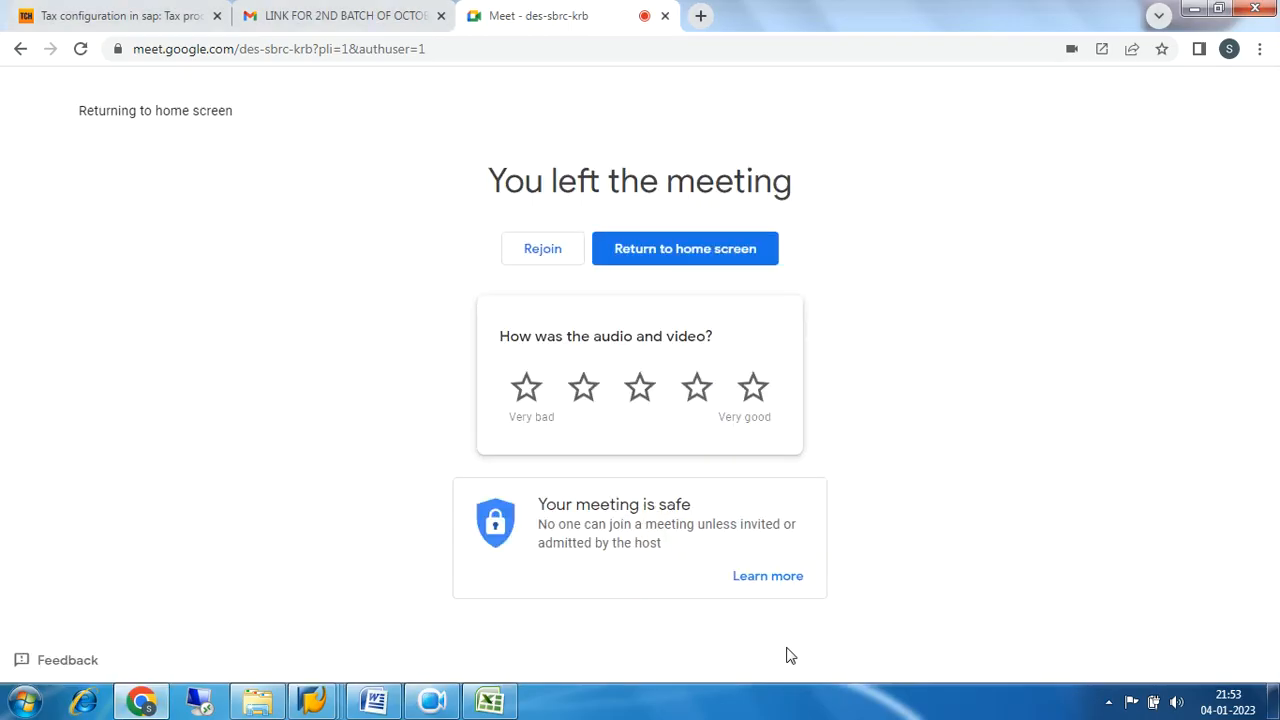
pyautogui.click(438, 706)
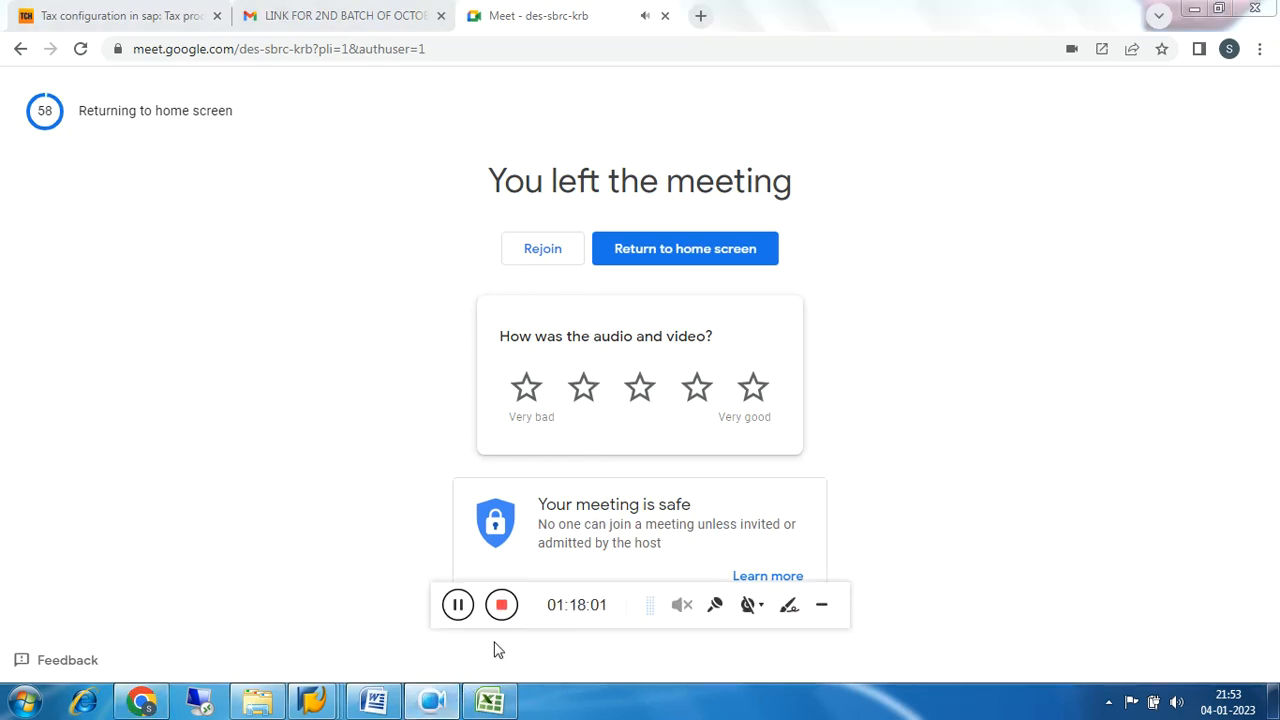